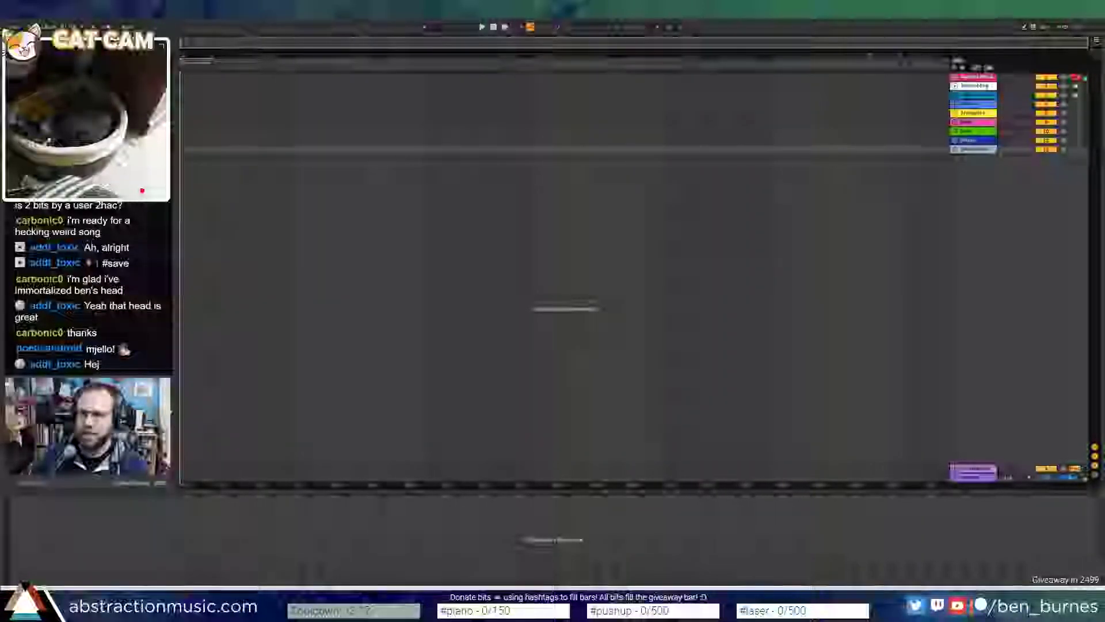
- Read through the Probability Pack article and its list of included sequencers, and close the page
drag(1100, 137, 567, 74)
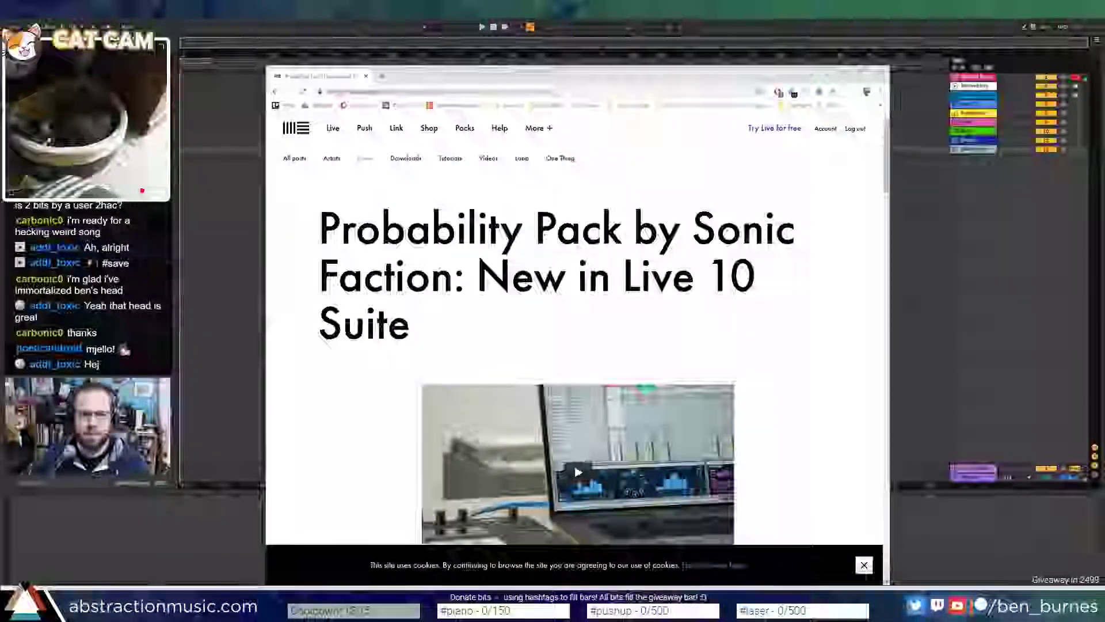
scroll(364, 232, down, 4)
scroll(365, 232, down, 6)
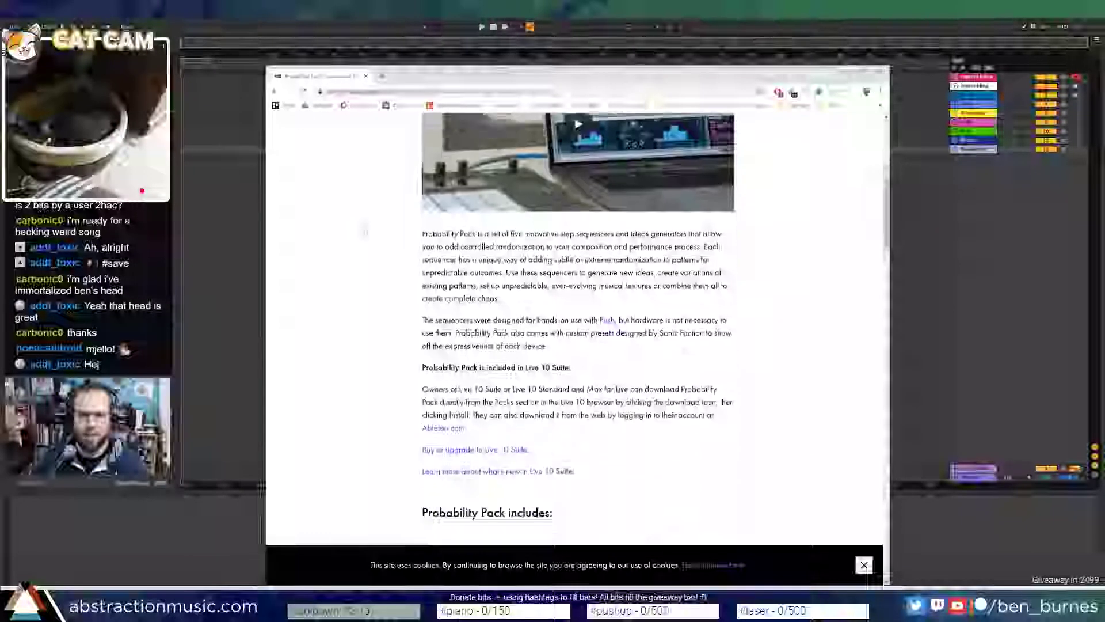
scroll(364, 232, down, 3)
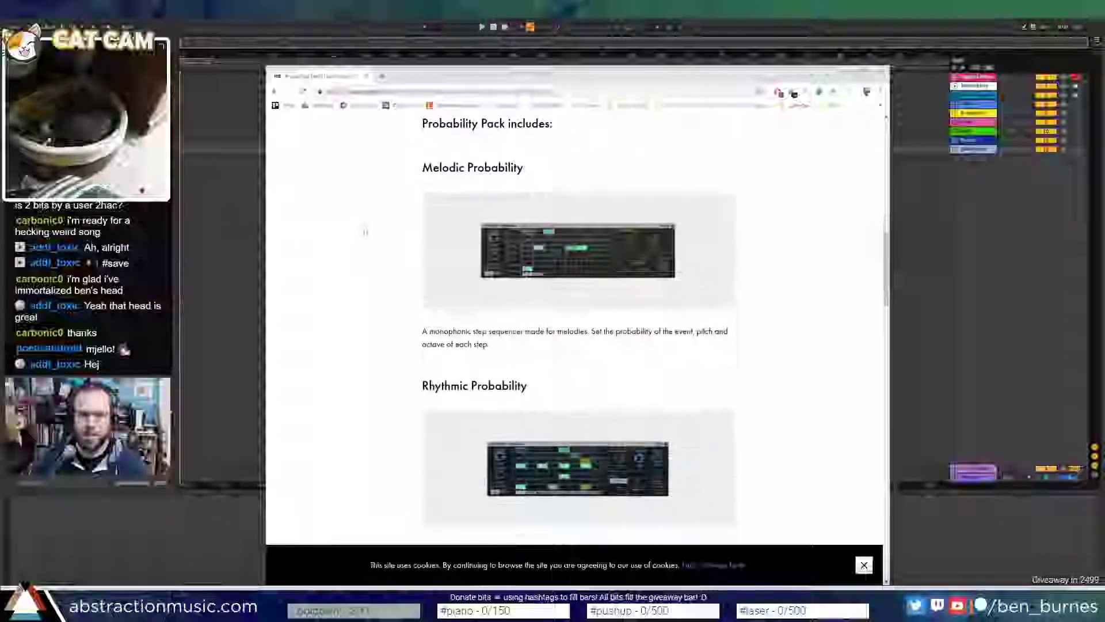
scroll(364, 232, down, 2)
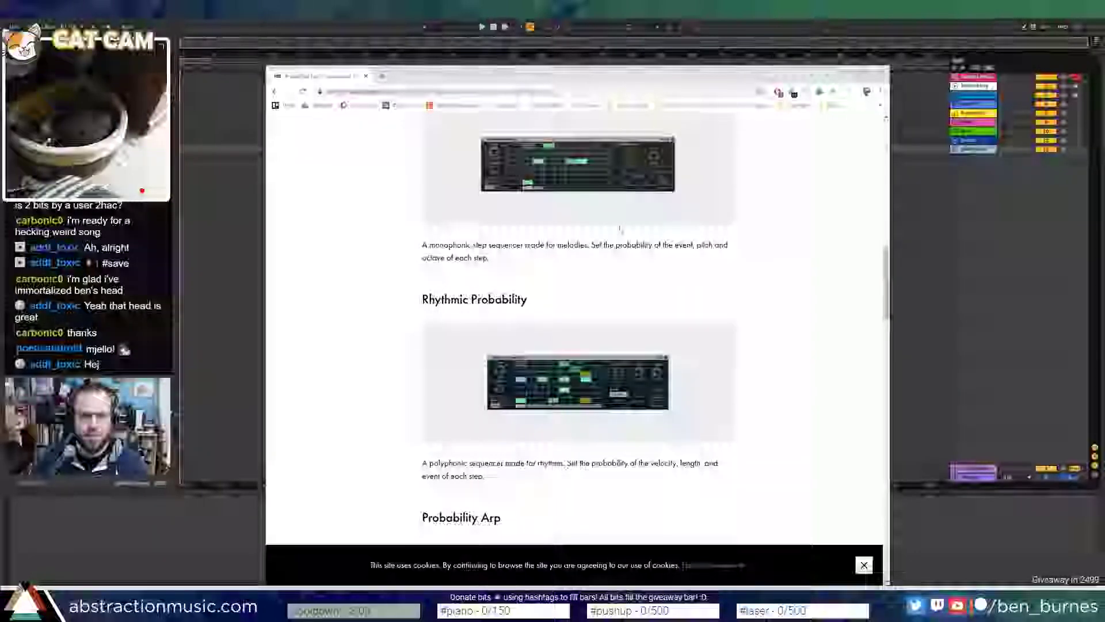
scroll(620, 229, down, 3)
scroll(620, 229, down, 10)
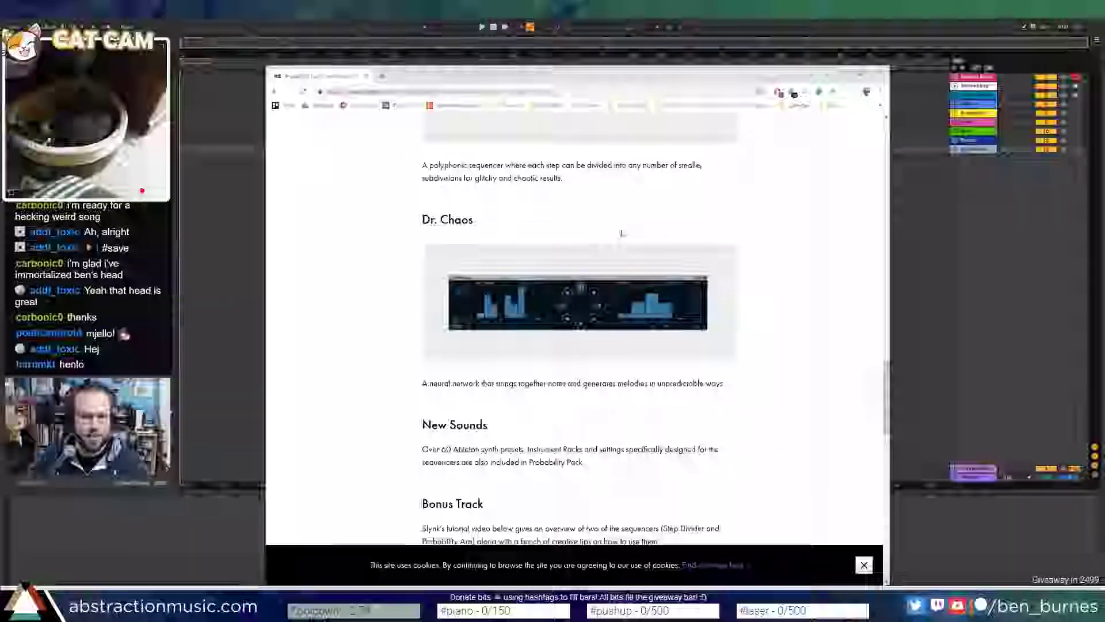
scroll(621, 233, down, 2)
scroll(578, 334, down, 2)
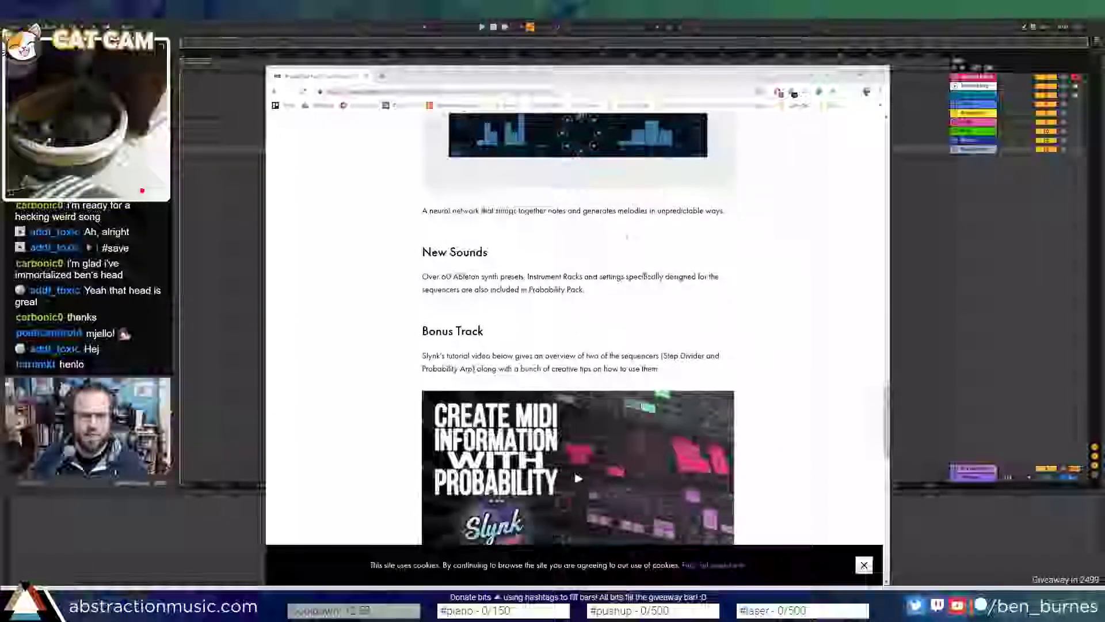
scroll(578, 334, up, 6)
click(367, 76)
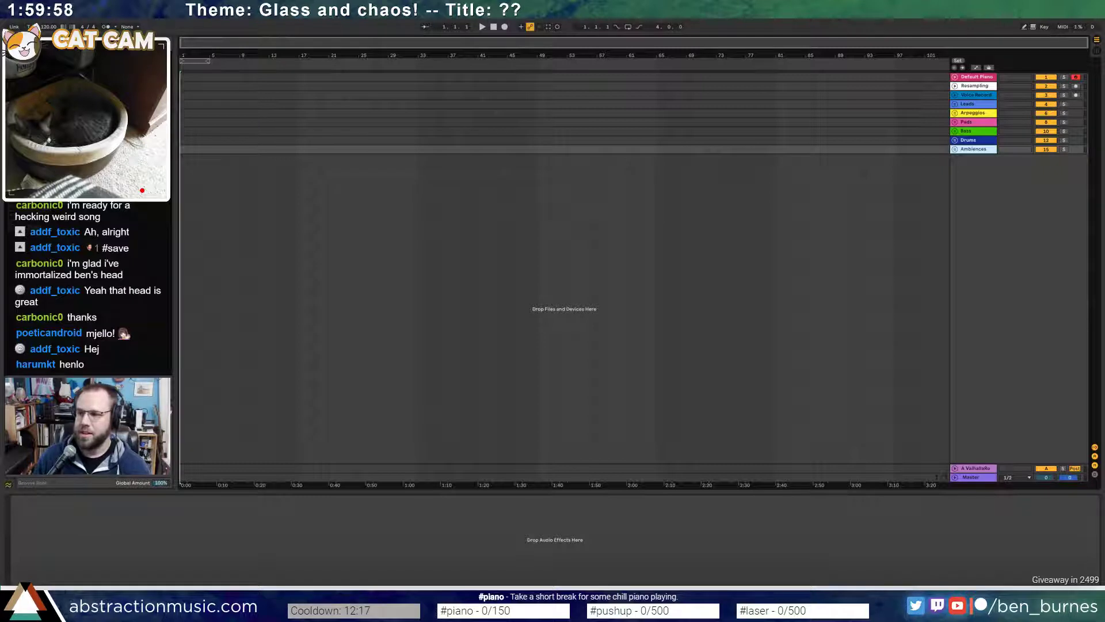
- Unfold the Ambiences group and its first AmbWAV track, and delete the device on that track
click(955, 149)
click(957, 167)
click(957, 167)
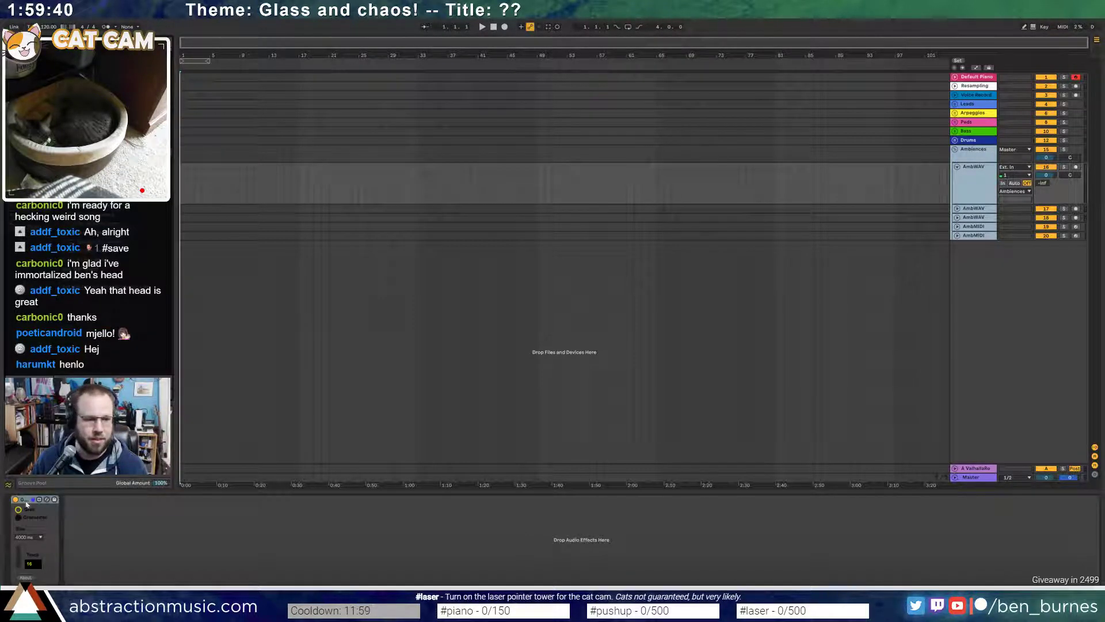
click(25, 501)
key(Delete)
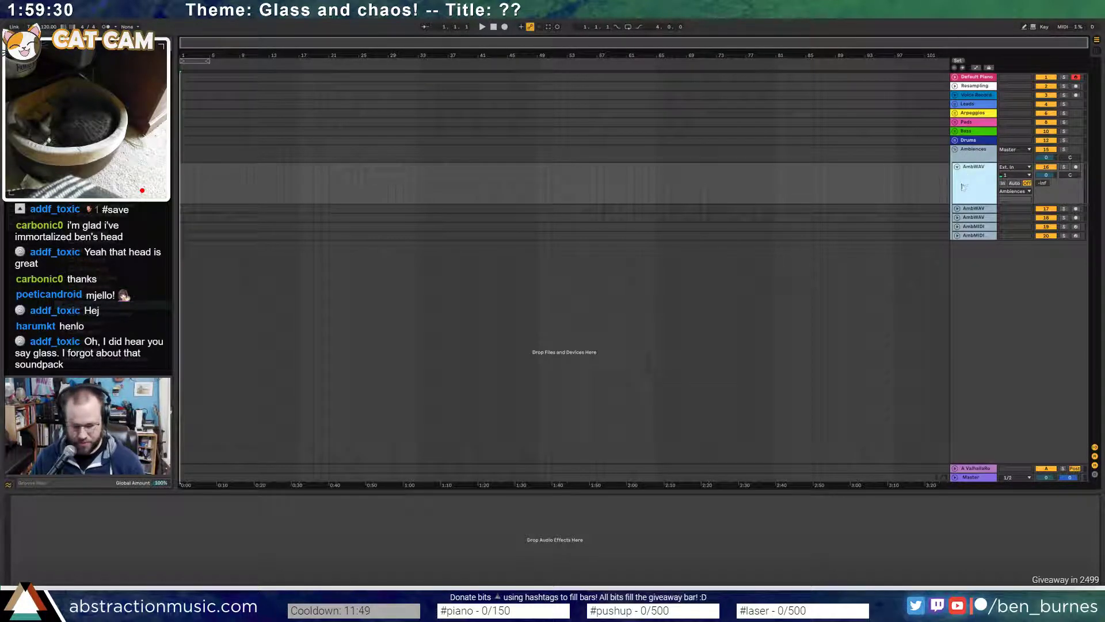
- Add a MIDI track with Granulator II at the start of the Ambiences group and load the Ting 2.wav sample into it
key(ctrl+shift+t)
drag(973, 222, 976, 179)
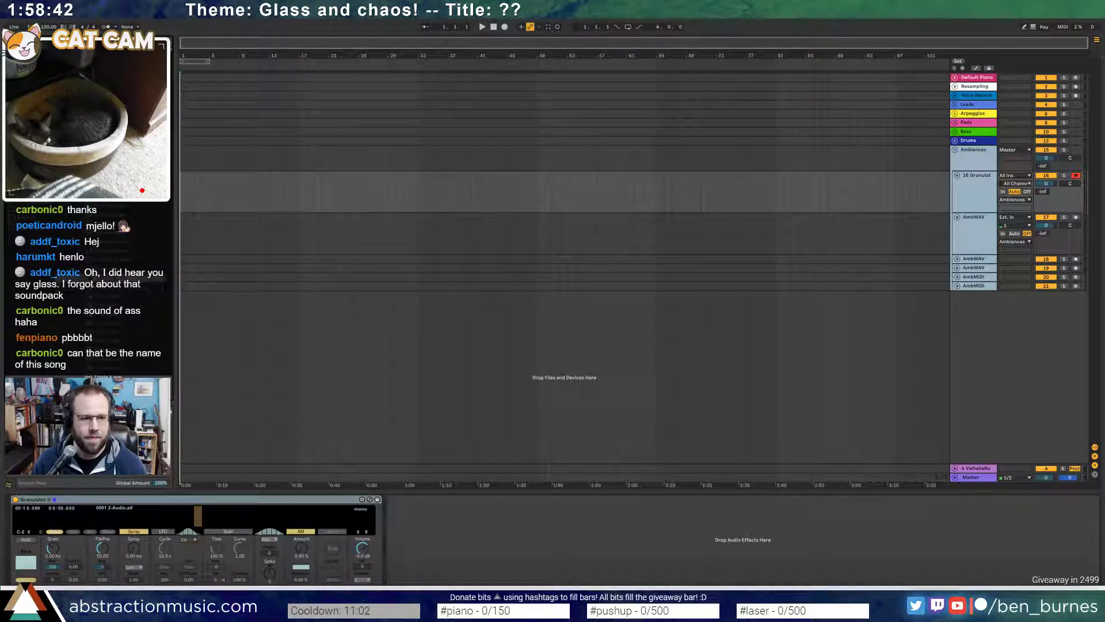
mouse_move(104, 411)
mouse_down()
mouse_move(211, 524)
mouse_move(36, 518)
mouse_move(63, 515)
mouse_move(45, 514)
mouse_up()
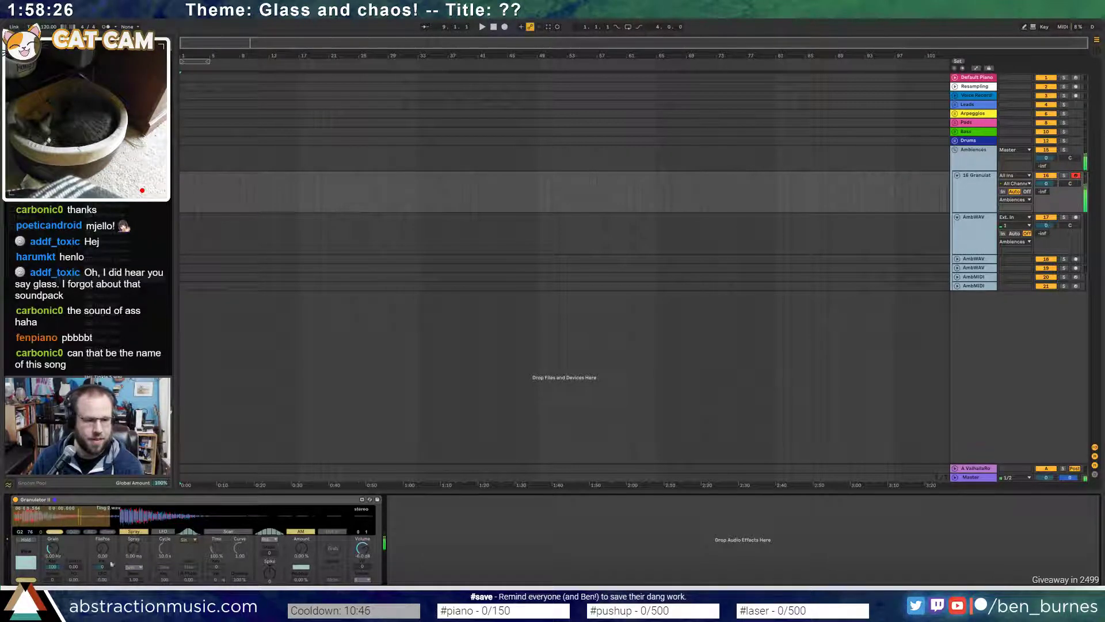
- Adjust Granulator's Spray and Grain rate, keeping the random pitch and transposition at zero
drag(132, 550, 132, 539)
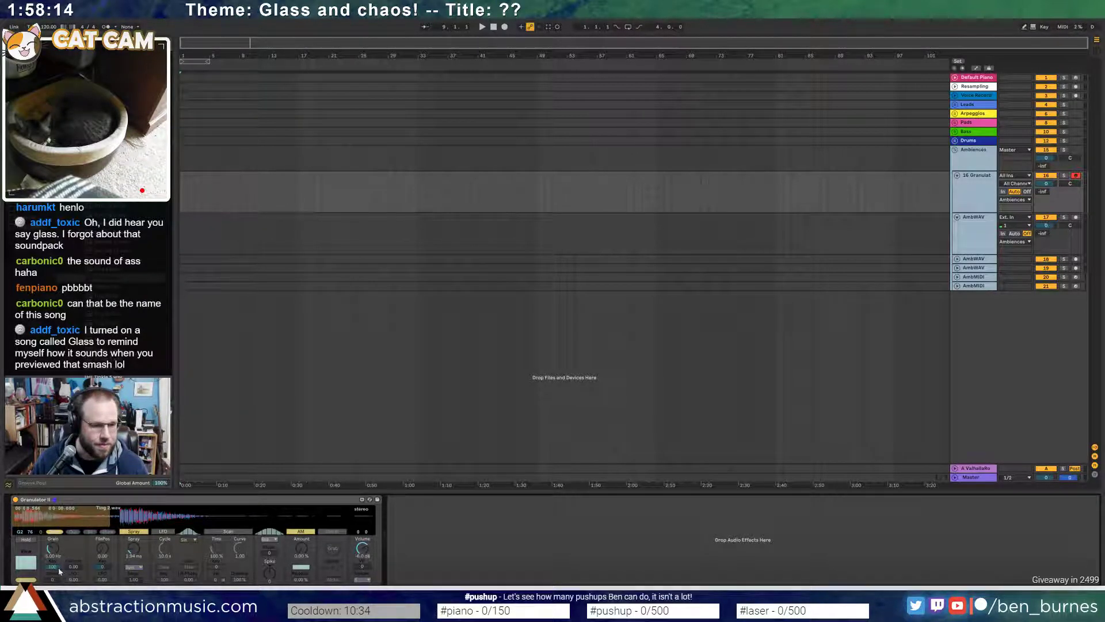
drag(56, 558, 56, 553)
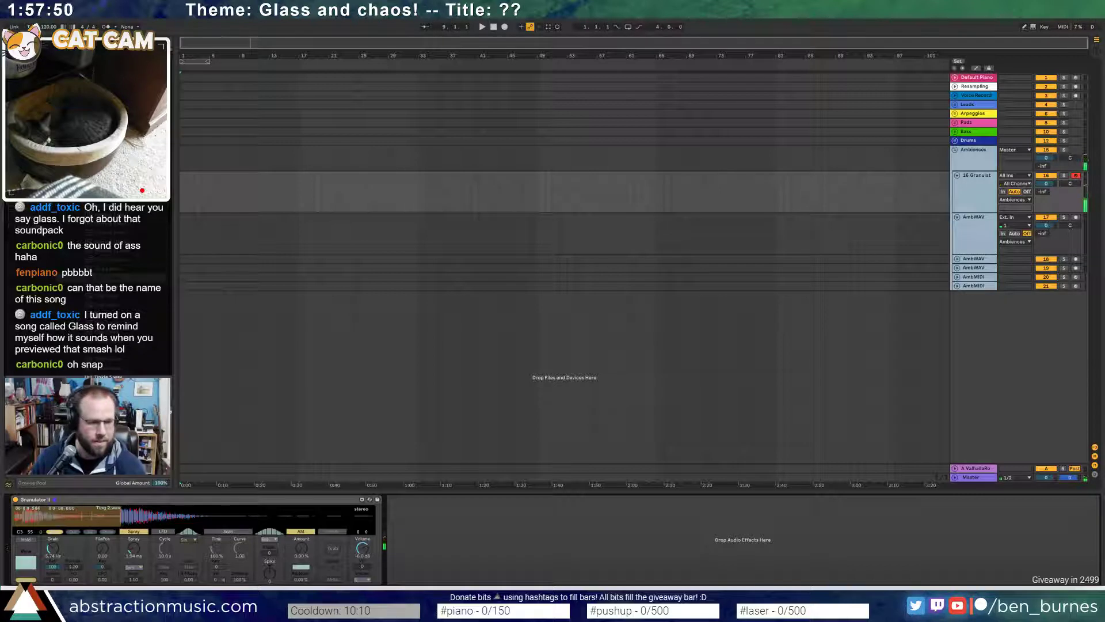
drag(74, 567, 77, 574)
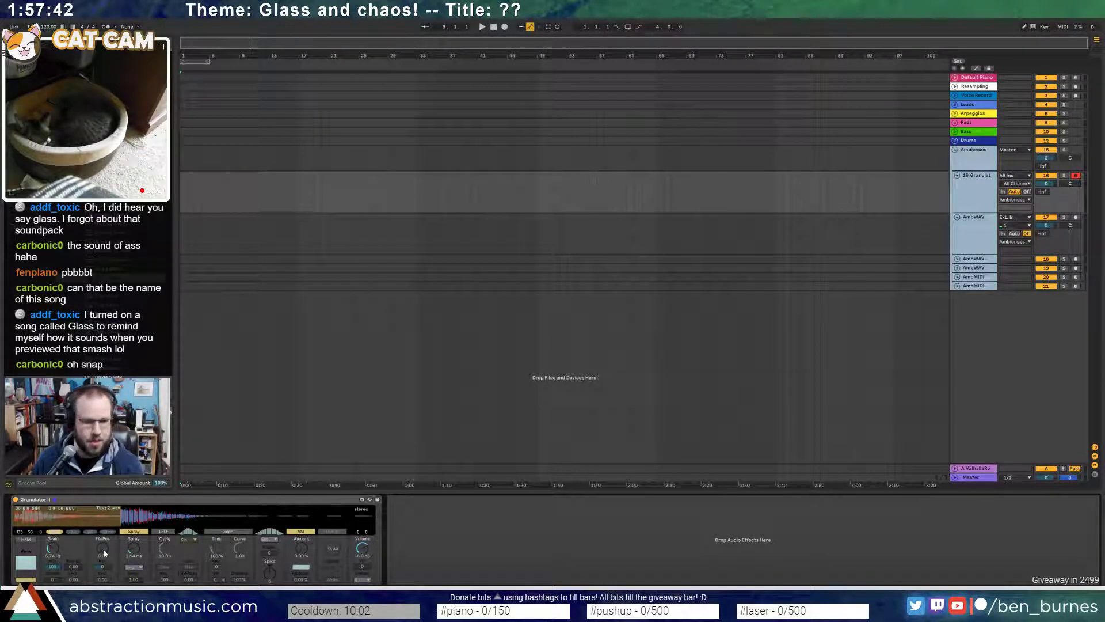
drag(104, 552, 103, 568)
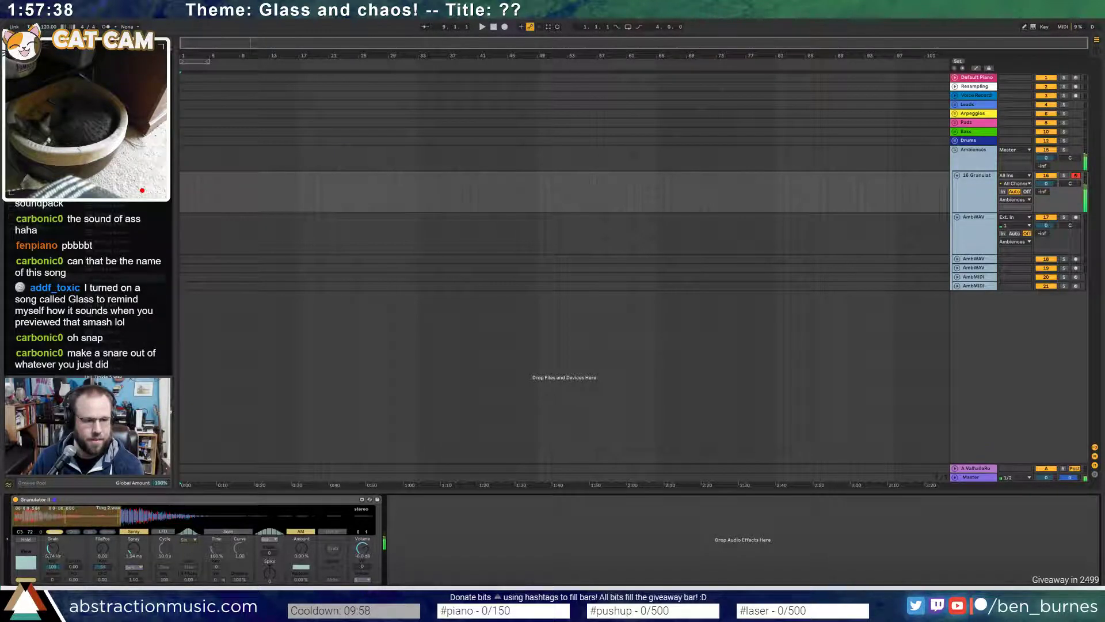
double_click(103, 568)
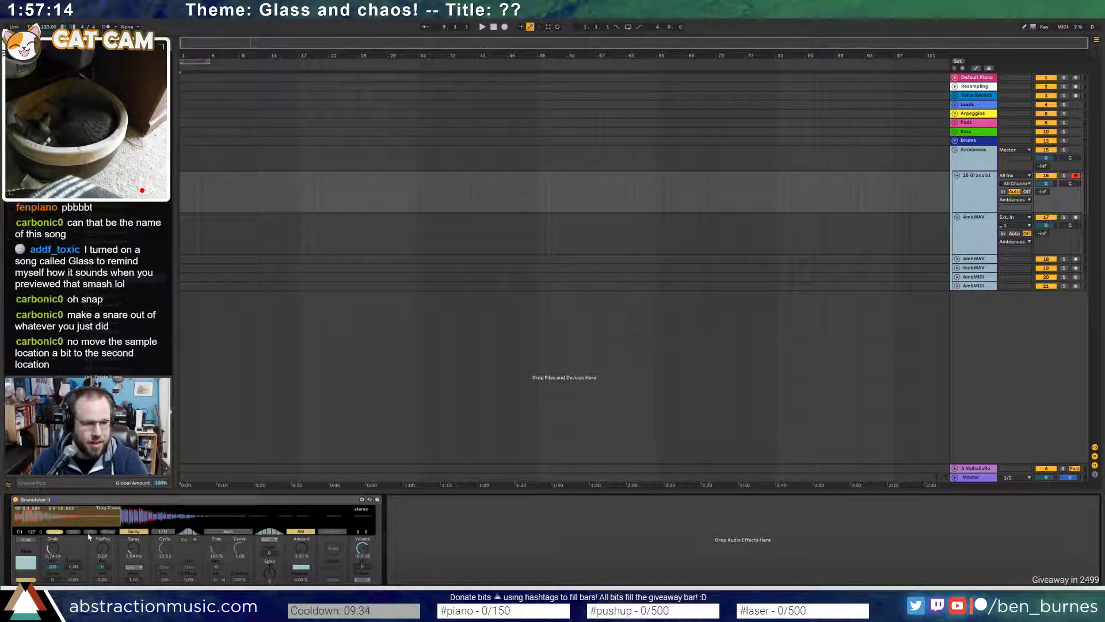
- Shorten the playing region of the Ting sample by setting the Grain rate to about 6.6 Hz
click(71, 533)
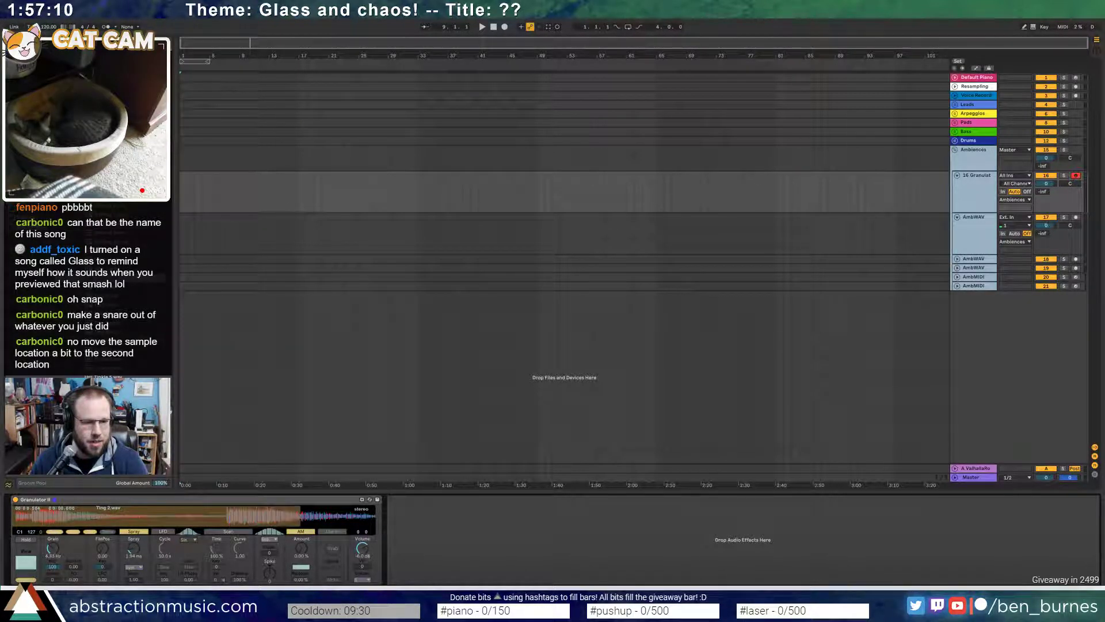
drag(53, 549, 56, 551)
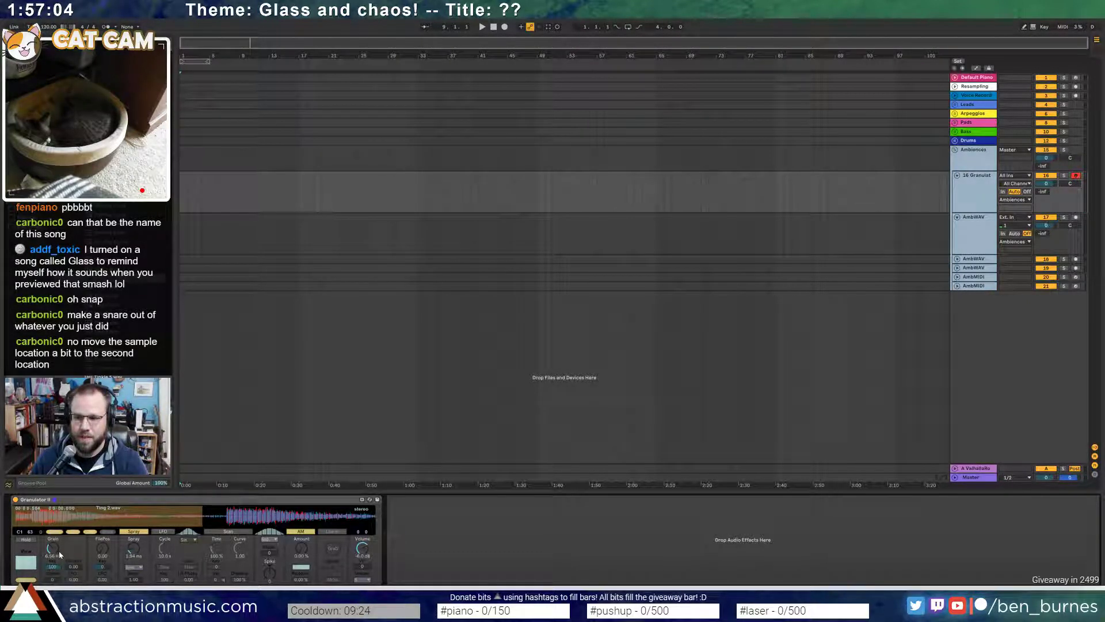
mouse_move(103, 548)
mouse_down()
mouse_move(103, 531)
mouse_move(102, 547)
mouse_up()
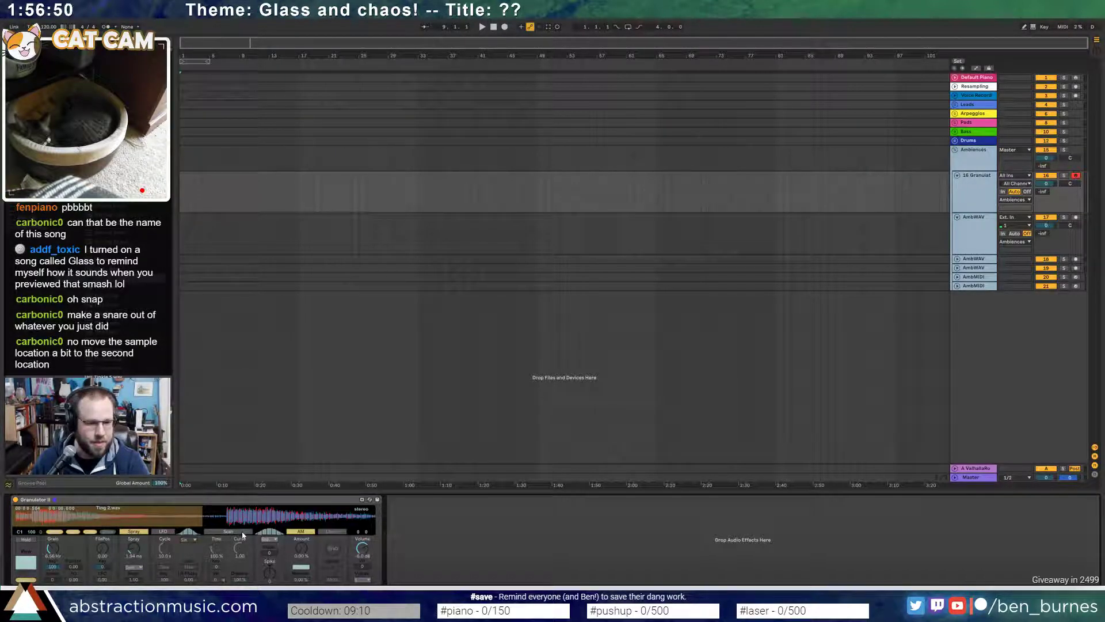
- Try Scan with a shorter time and lower curve while raising the Spray and FM amount, and leave Scan off
click(237, 532)
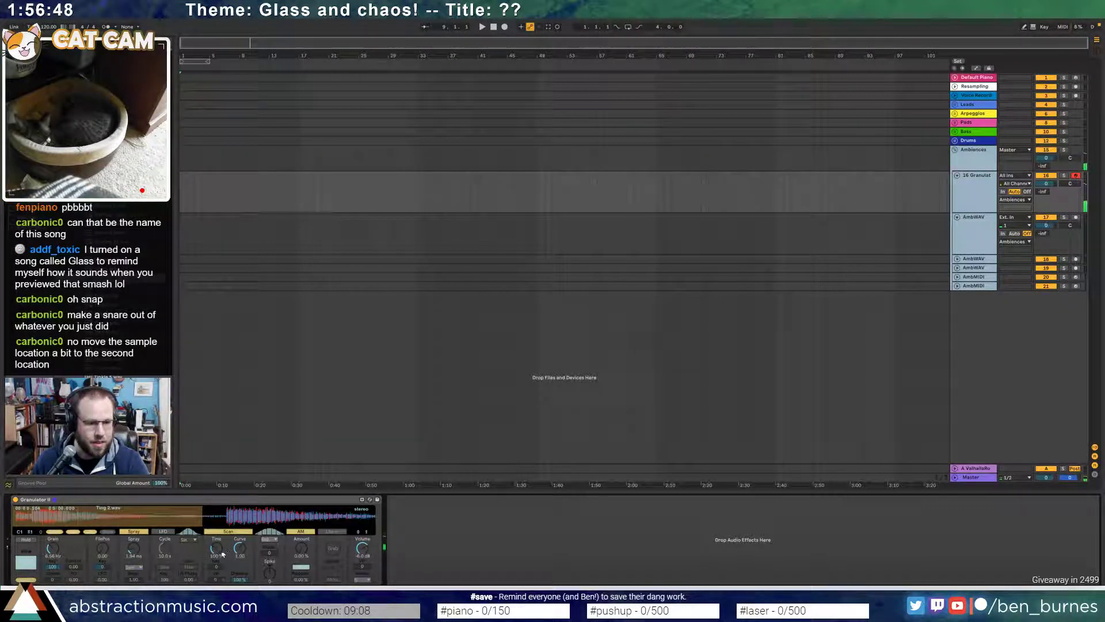
drag(239, 564, 217, 580)
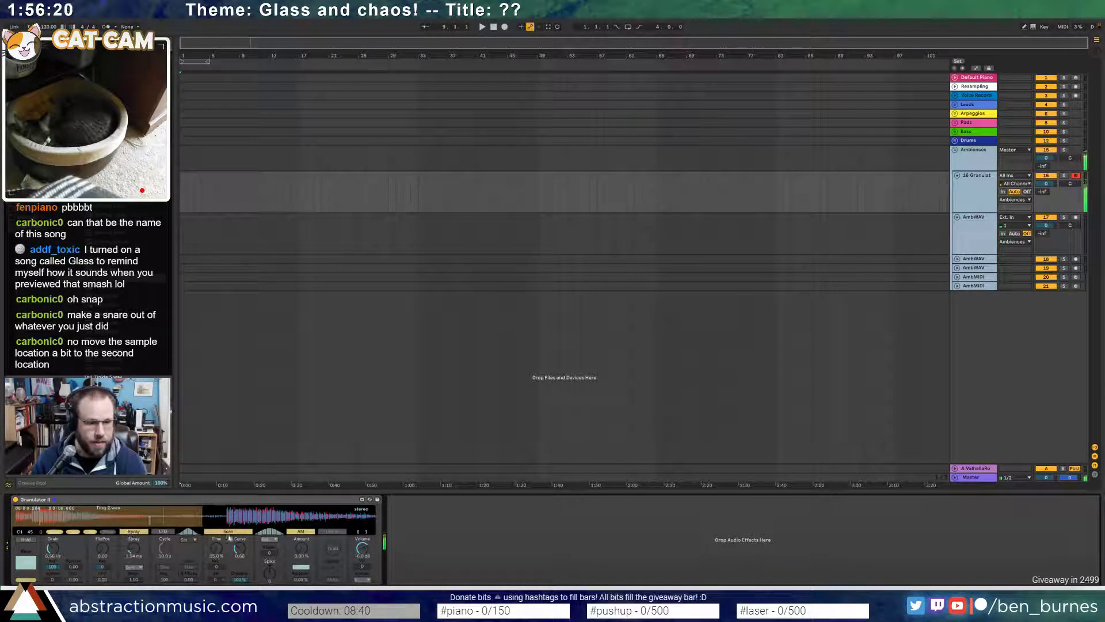
mouse_move(133, 548)
mouse_down()
mouse_move(133, 558)
mouse_move(133, 527)
mouse_up()
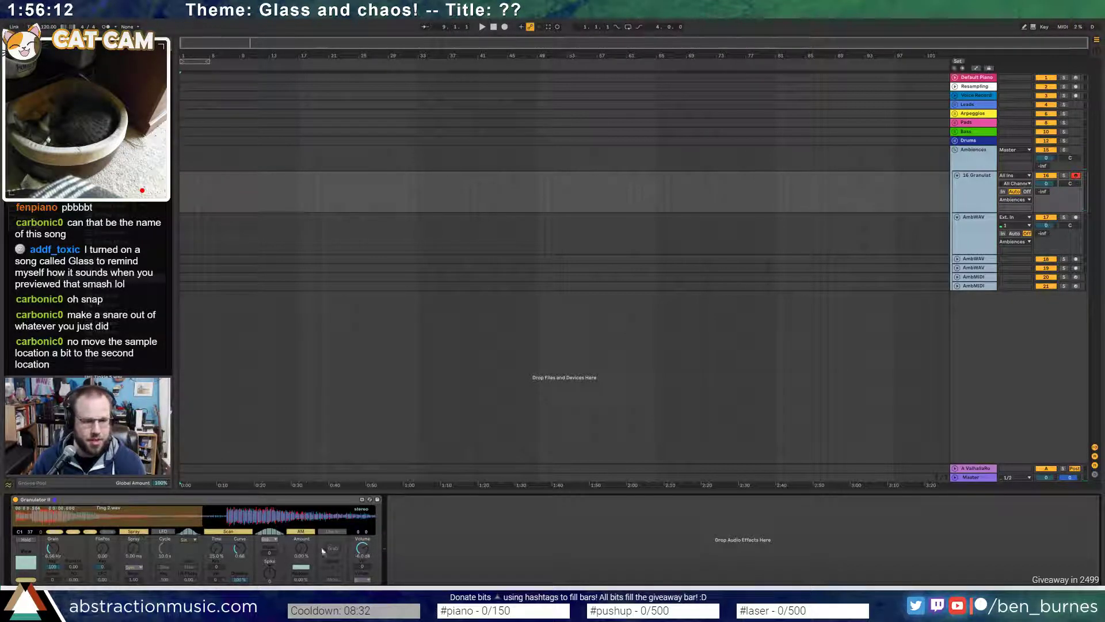
drag(301, 548, 302, 534)
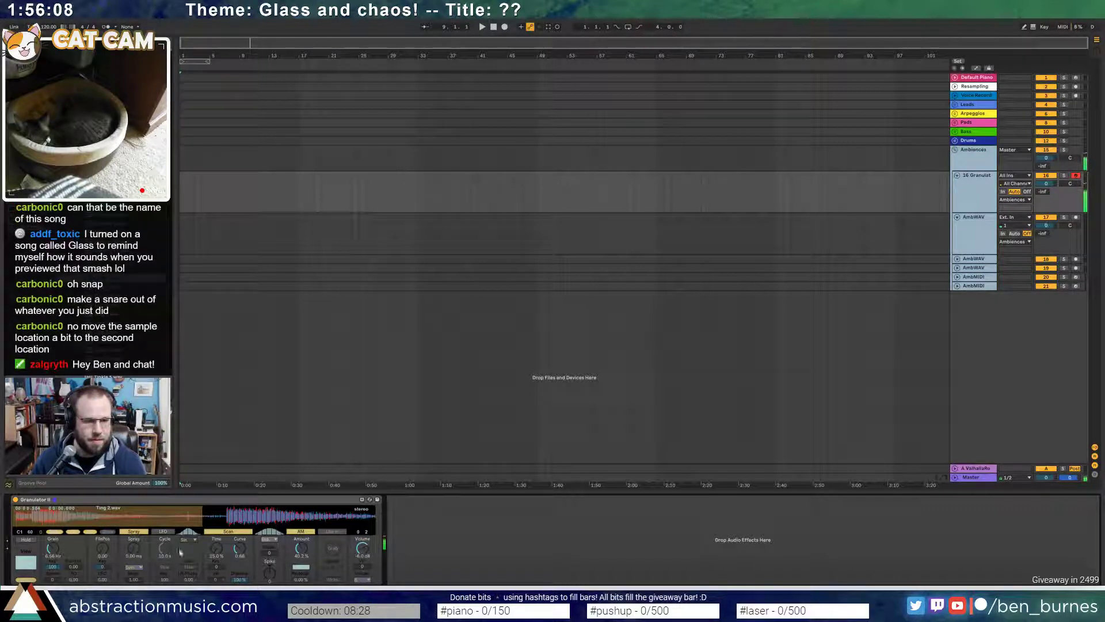
drag(237, 548, 237, 553)
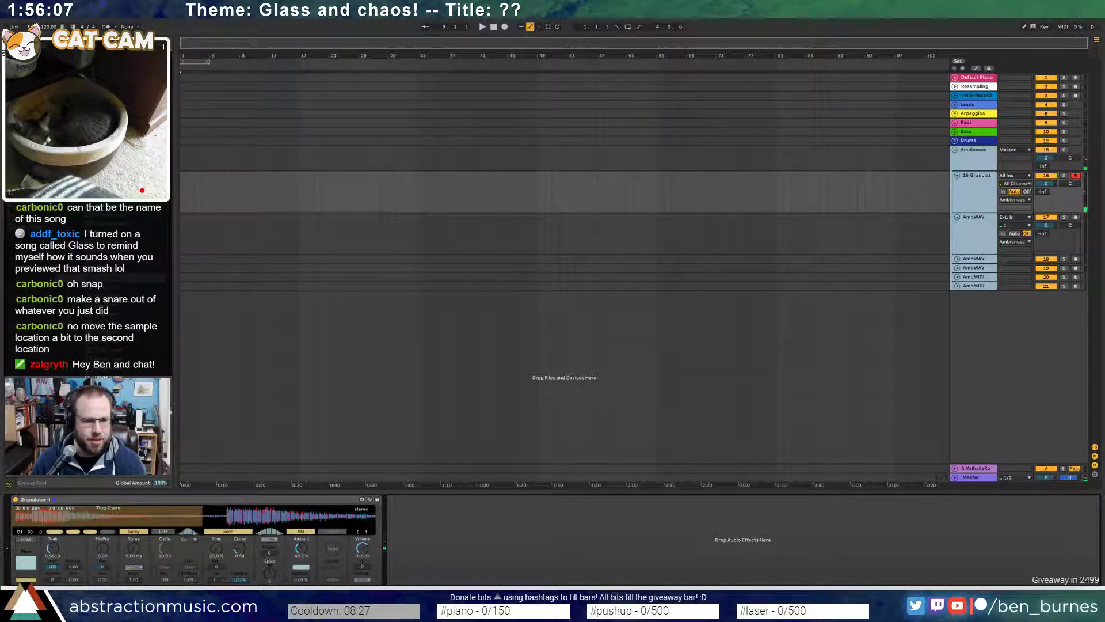
click(230, 533)
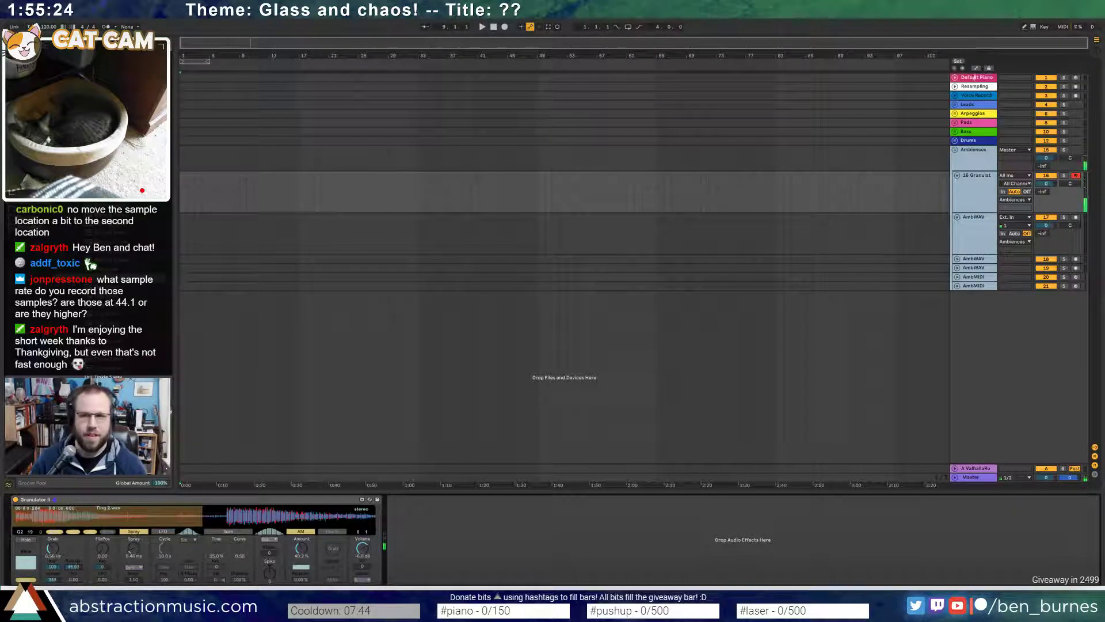
- Arm the Resampling track and record a Granulator performance onto it from bar 17, with the Granulator track also armed
click(955, 86)
click(965, 88)
click(1076, 86)
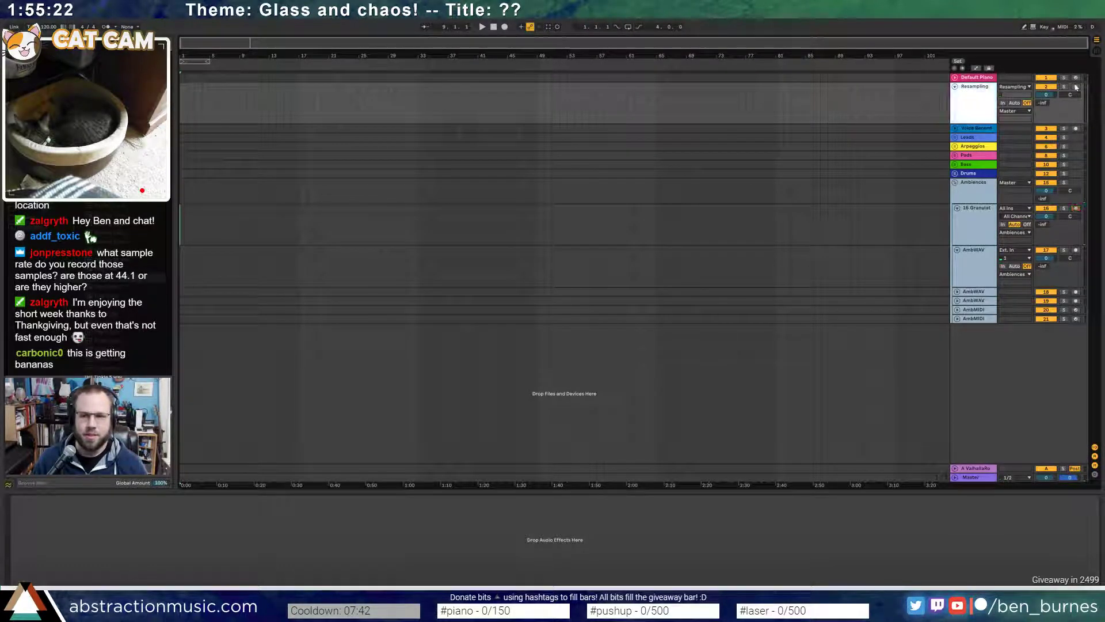
click(300, 99)
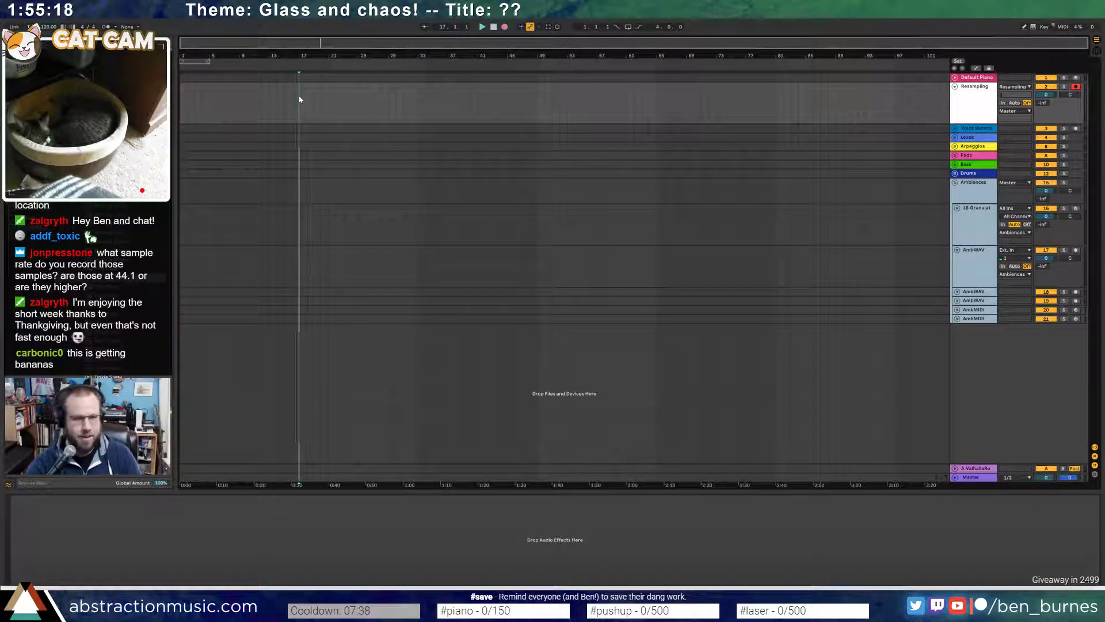
key(F9)
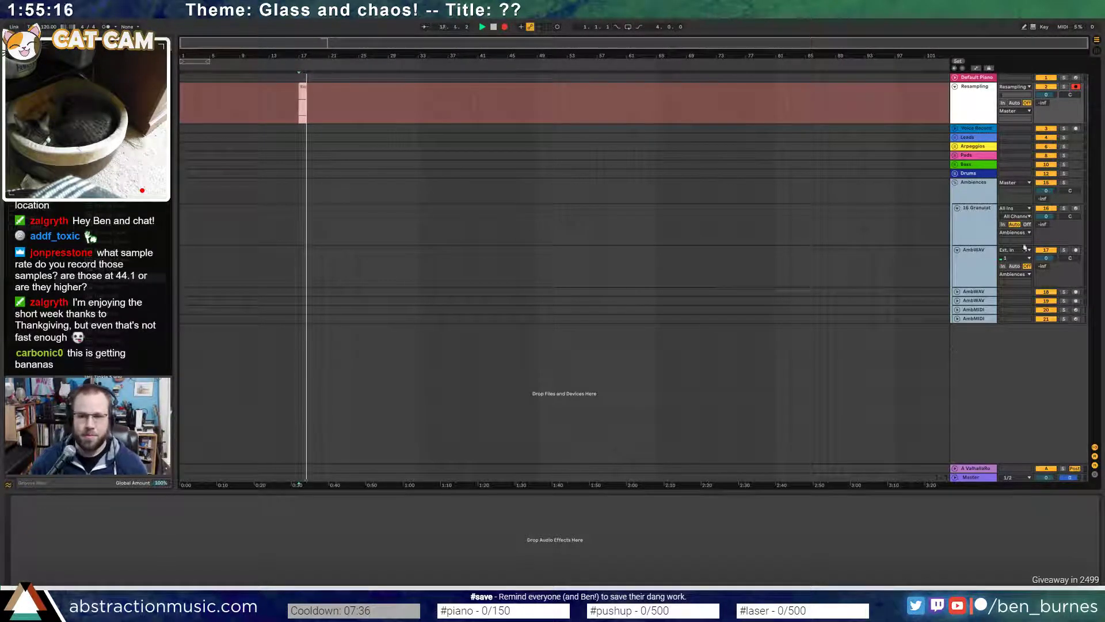
ctrl+click(1076, 208)
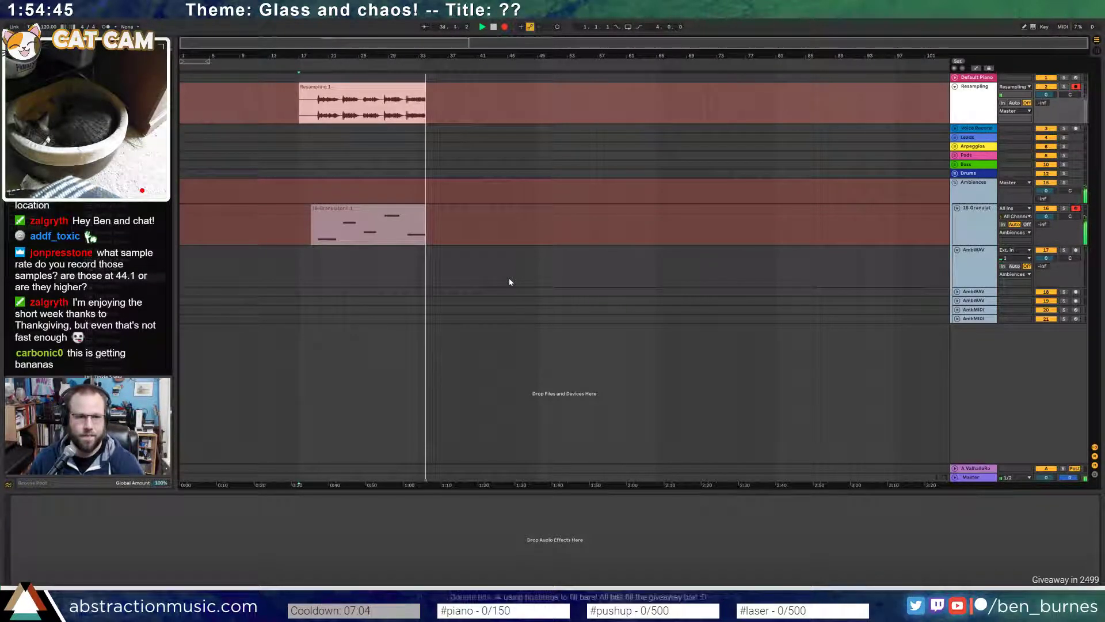
key(space)
- Delete the recorded MIDI clip from the Granulator track and place the insert marker at bar 43
click(401, 218)
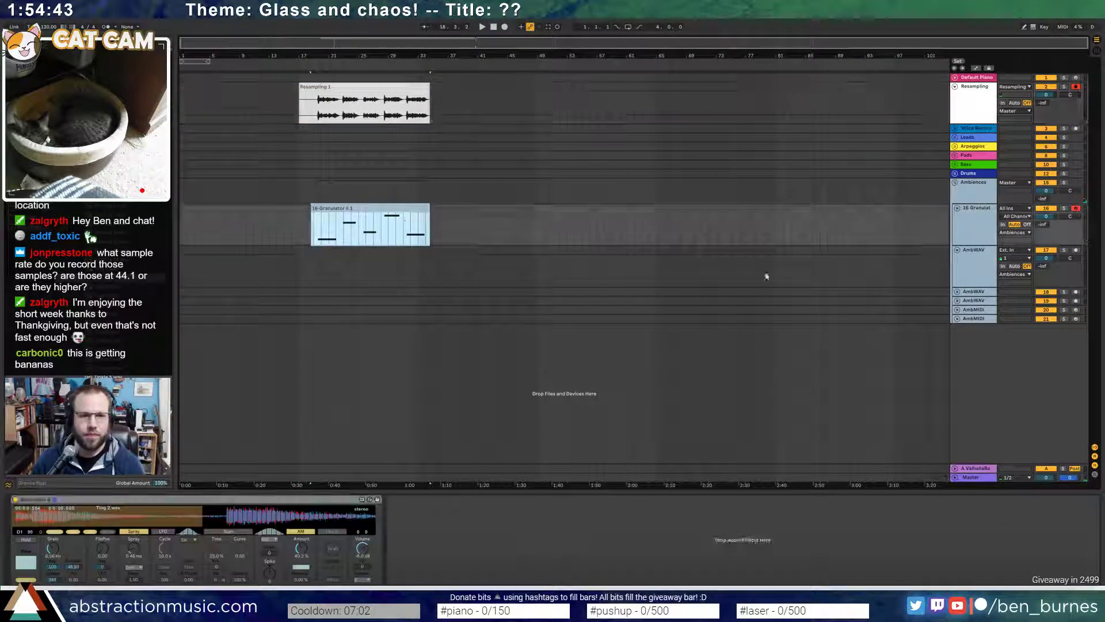
click(481, 239)
click(399, 210)
key(Delete)
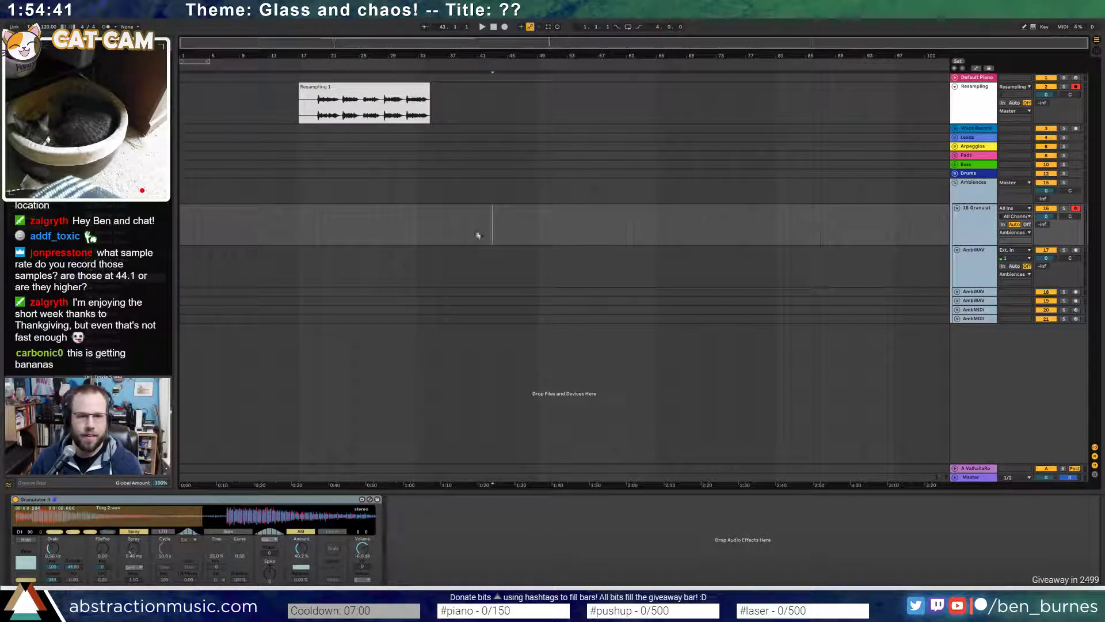
click(493, 227)
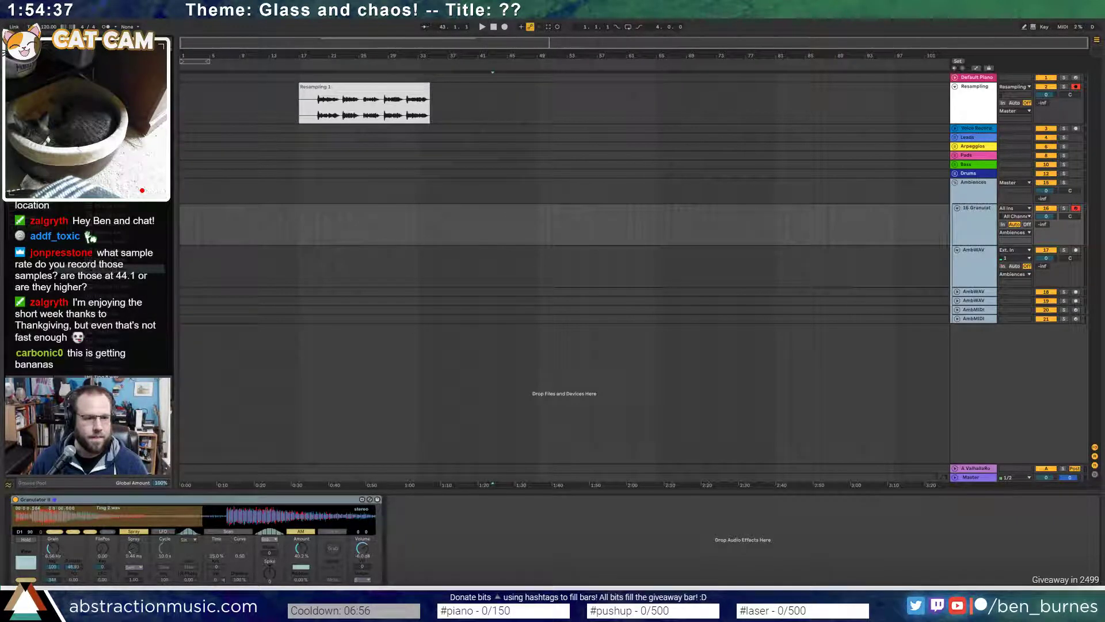
- Load Stirring 8.wav into Granulator, move its file position further into the sample and set the Grain rate to about 7.6 Hz
drag(130, 519, 137, 517)
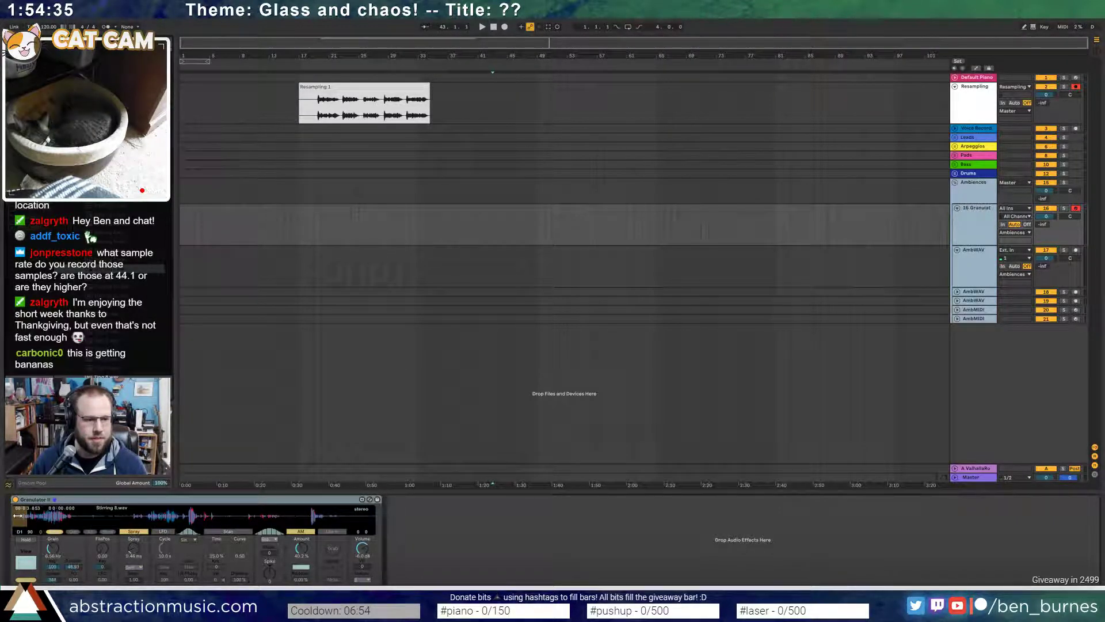
drag(18, 515, 40, 516)
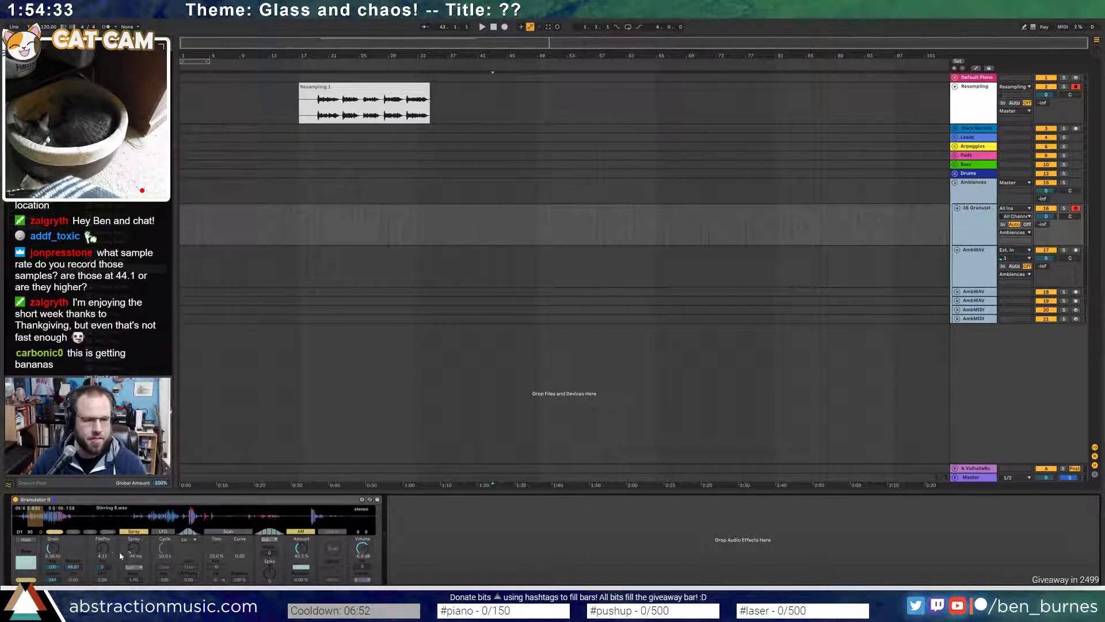
drag(56, 549, 56, 547)
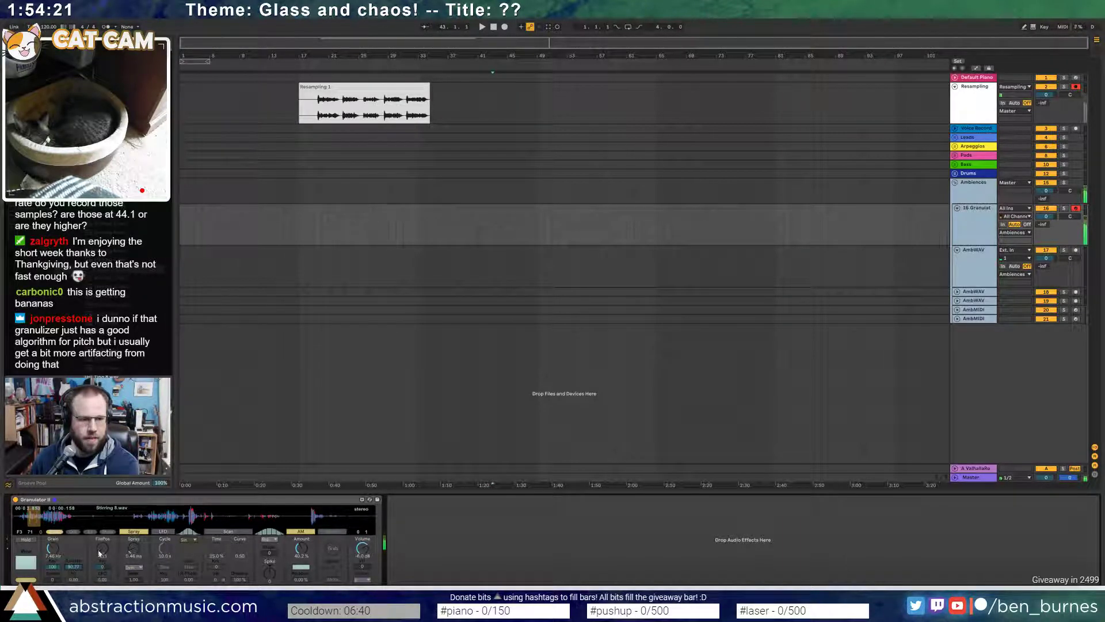
- Raise Granulator's Spray to about 94.6 ms, lower the Grain rate and move the file position further into Stirring 8.wav
mouse_move(98, 553)
mouse_down()
mouse_move(99, 536)
mouse_move(133, 533)
mouse_up()
mouse_move(52, 549)
mouse_down()
mouse_move(52, 537)
mouse_move(52, 562)
mouse_move(106, 541)
mouse_up()
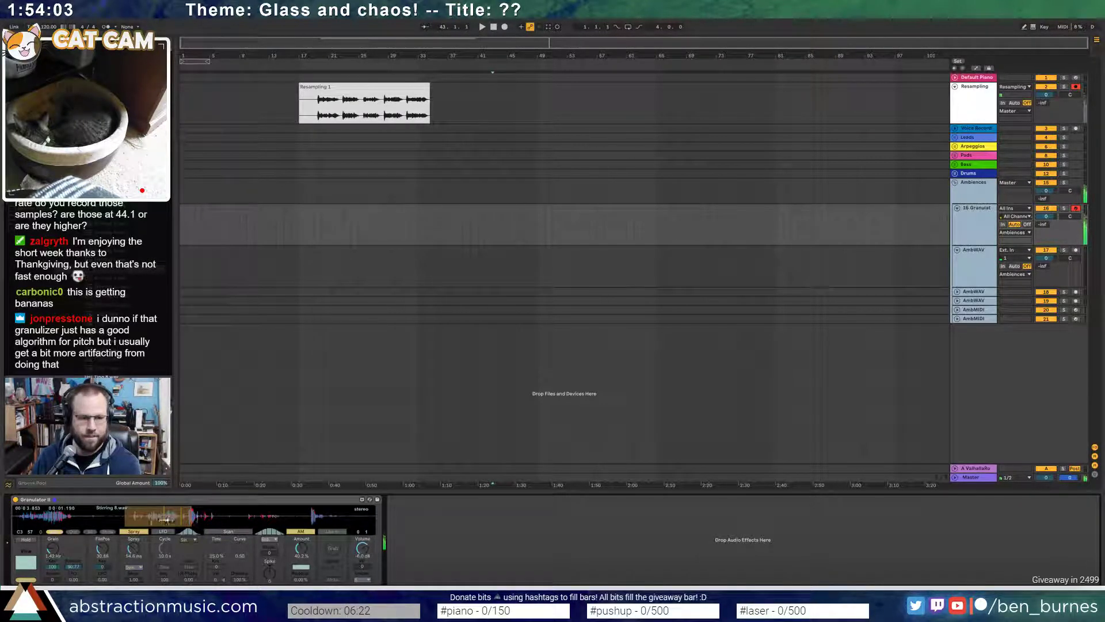
drag(165, 519, 172, 521)
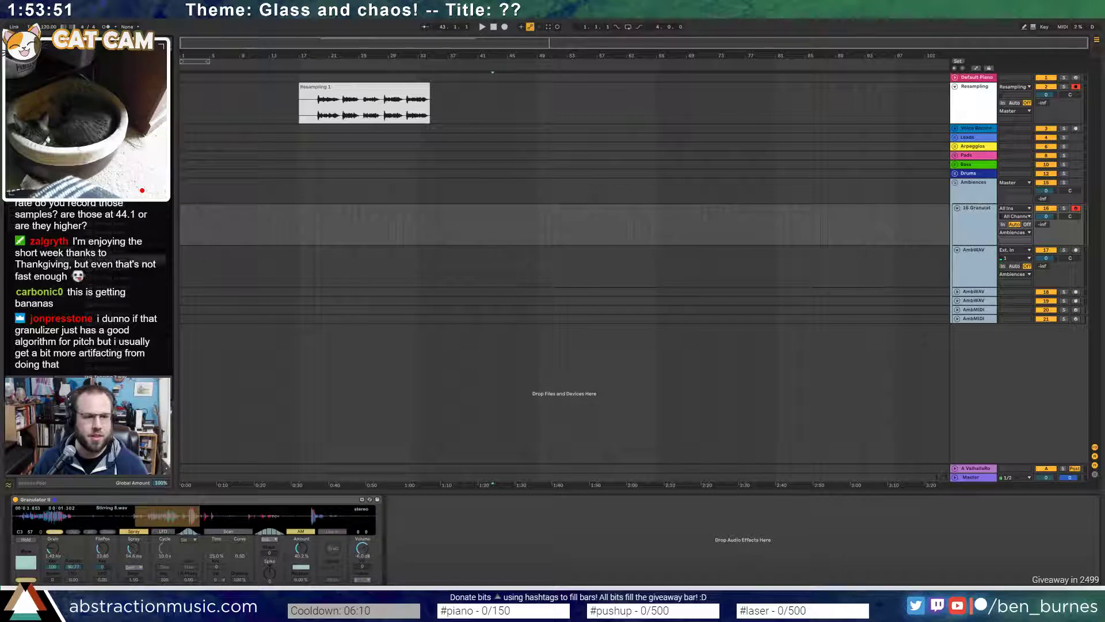
- Load another Stirring sample into Granulator and lower the Grain rate further
drag(98, 251, 56, 556)
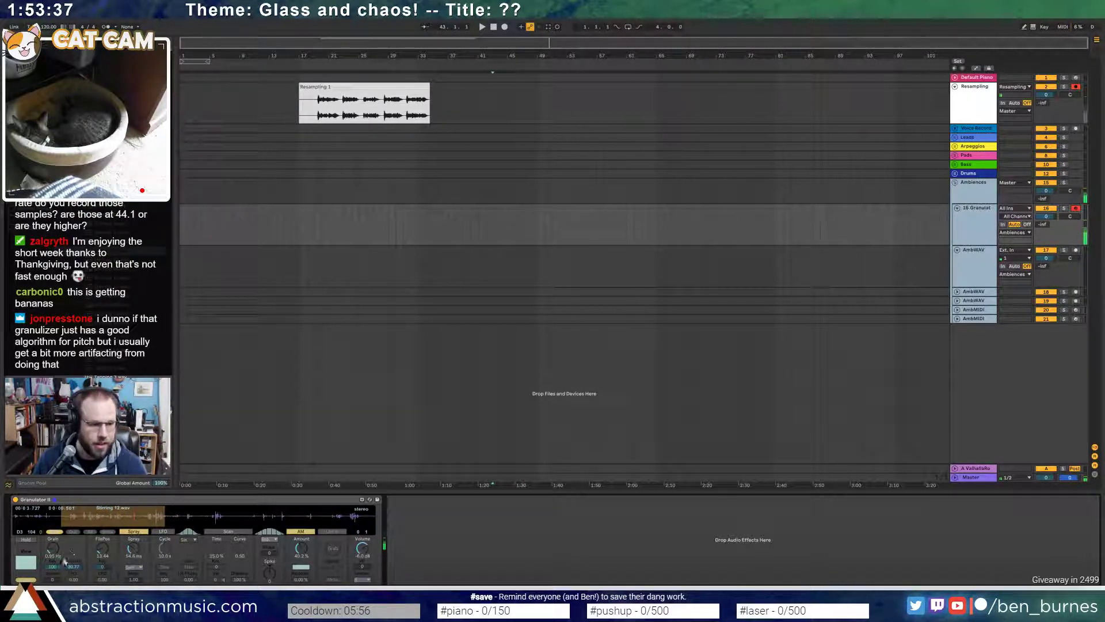
drag(53, 549, 55, 551)
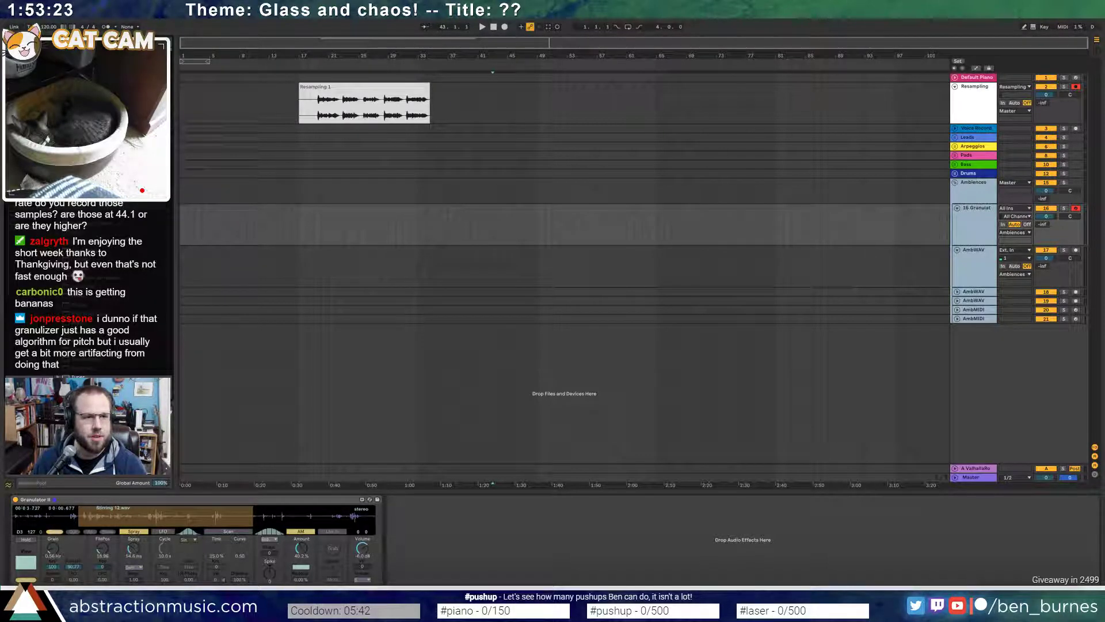
- Add Auto Filter after Granulator as a high-pass at about 187 Hz, followed by Corpus with its resonator type set to String
drag(375, 509, 415, 565)
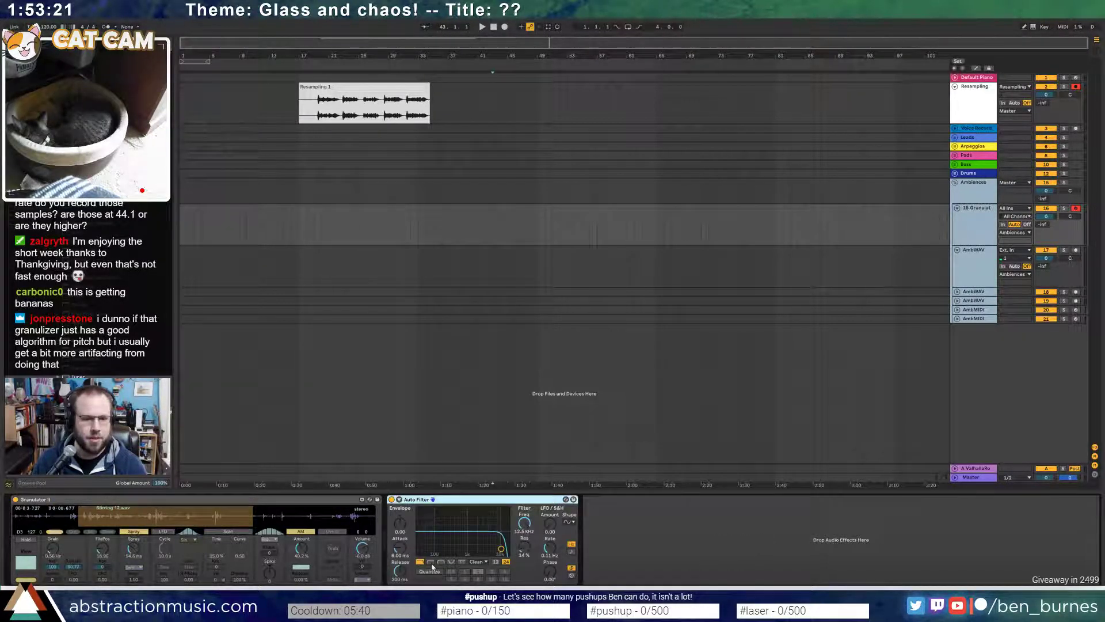
click(431, 561)
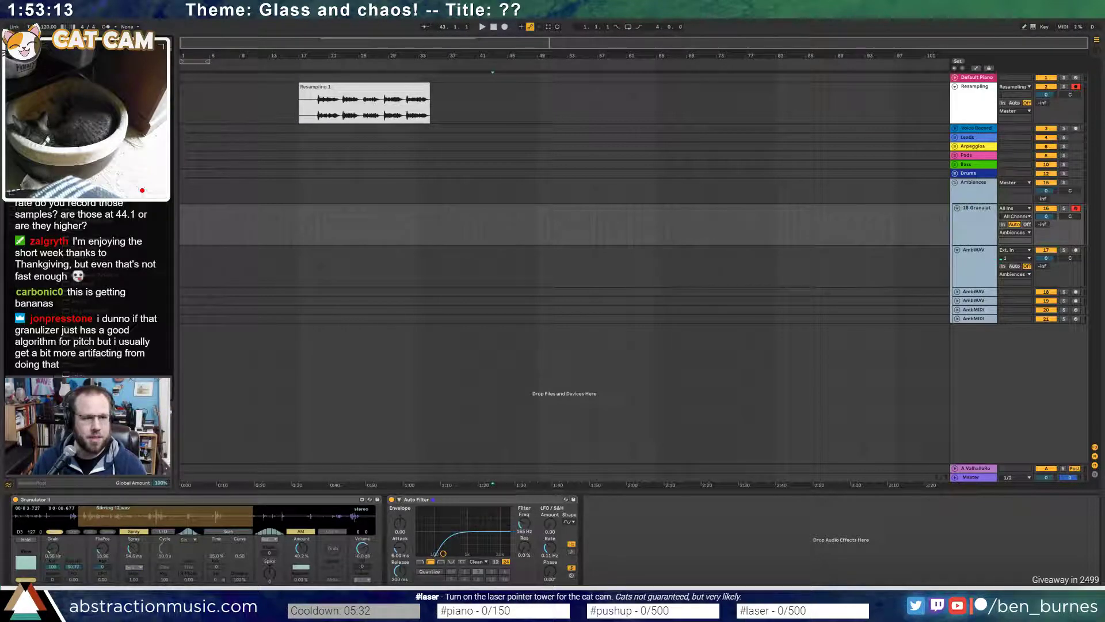
drag(92, 305, 641, 539)
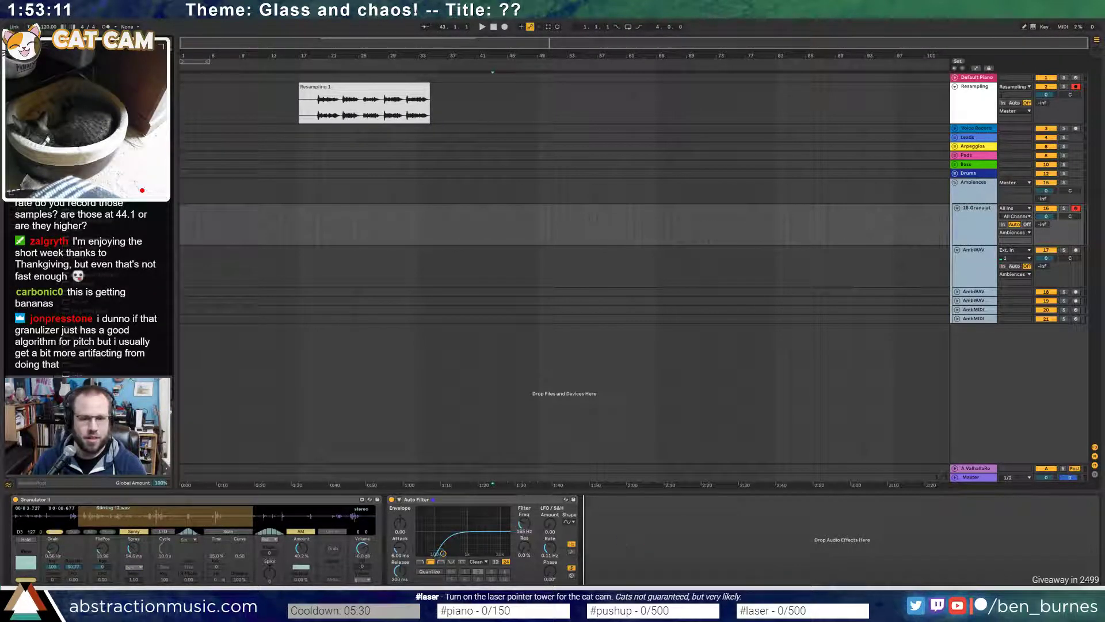
drag(443, 553, 446, 550)
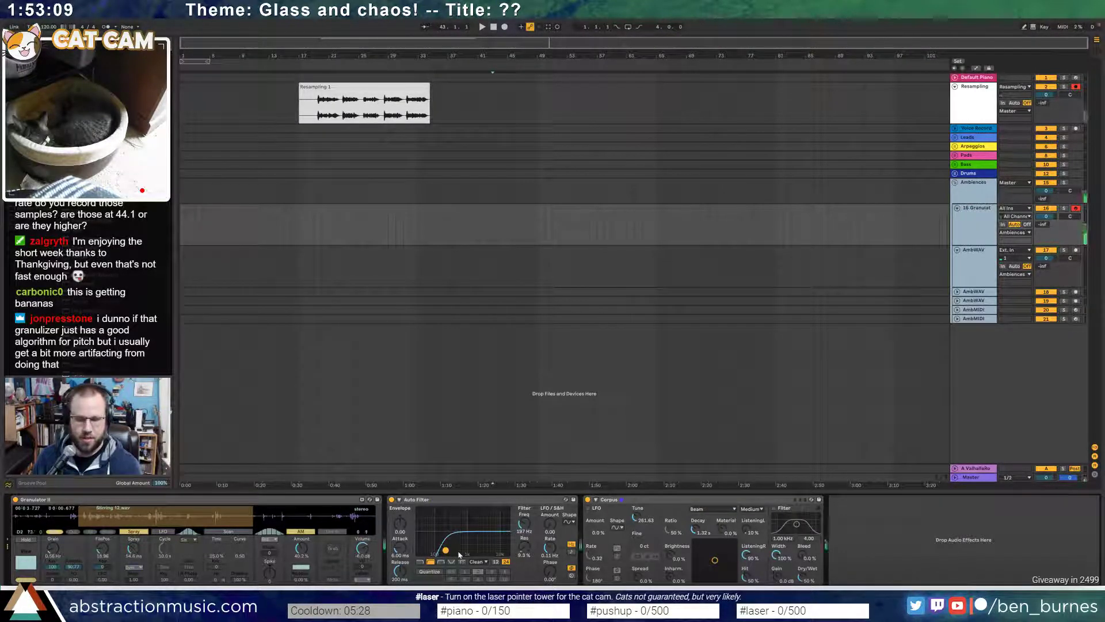
click(716, 510)
click(720, 526)
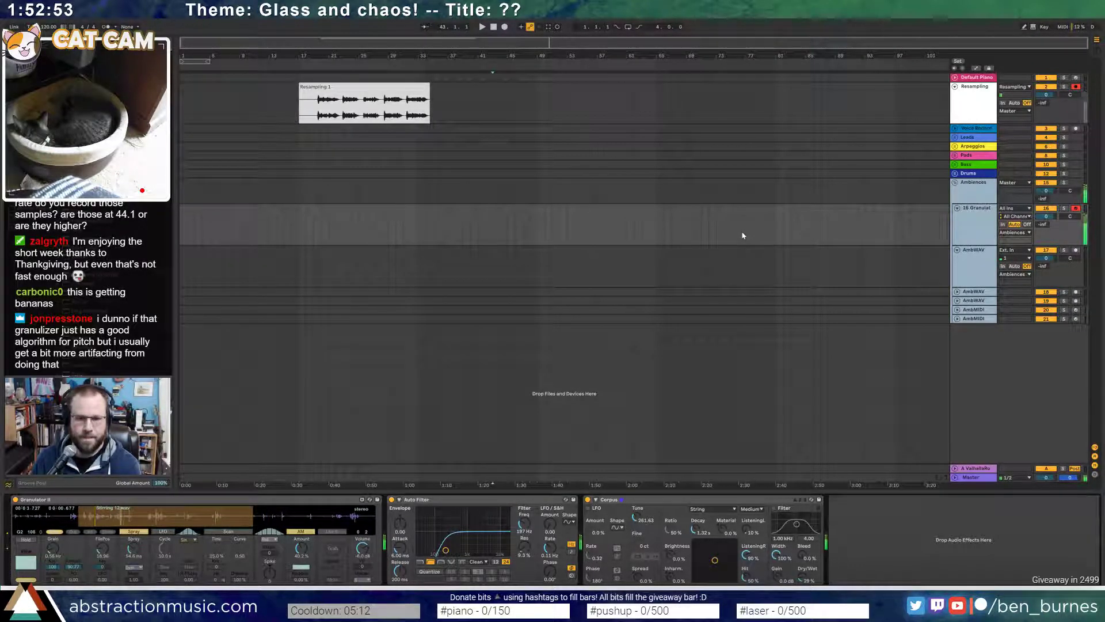
- Record a Granulator performance onto the Resampling track from bar 49 and delete the MIDI clip recorded on the Granulator track
click(538, 223)
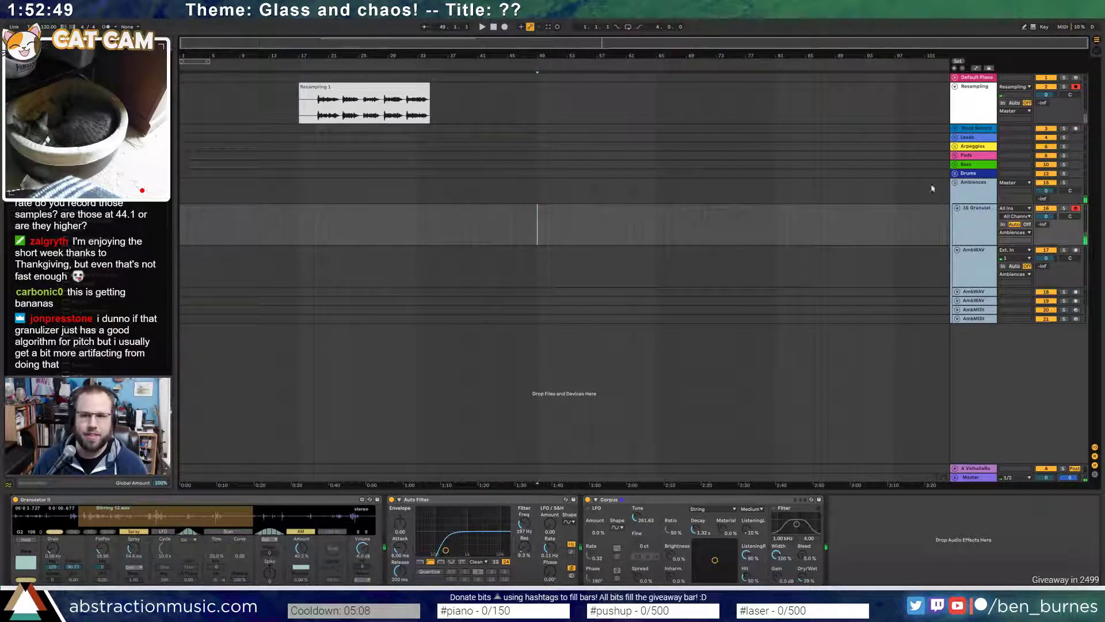
key(F9)
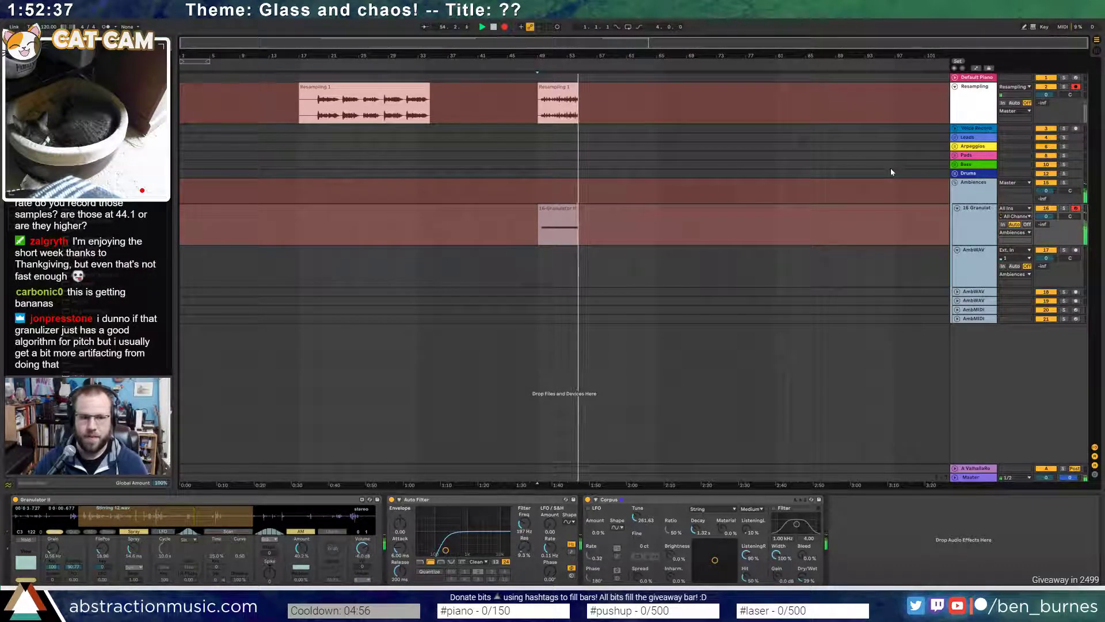
key(space)
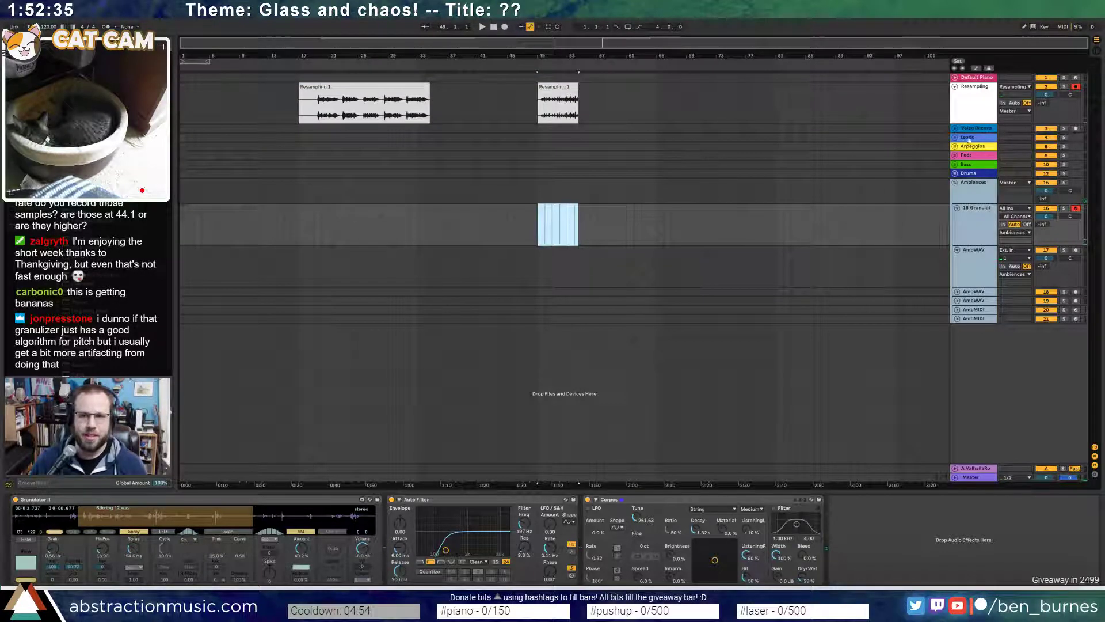
- Unfold the Leads group and its Lead track, and load the Analog instrument onto the Lead track
double_click(970, 138)
double_click(972, 154)
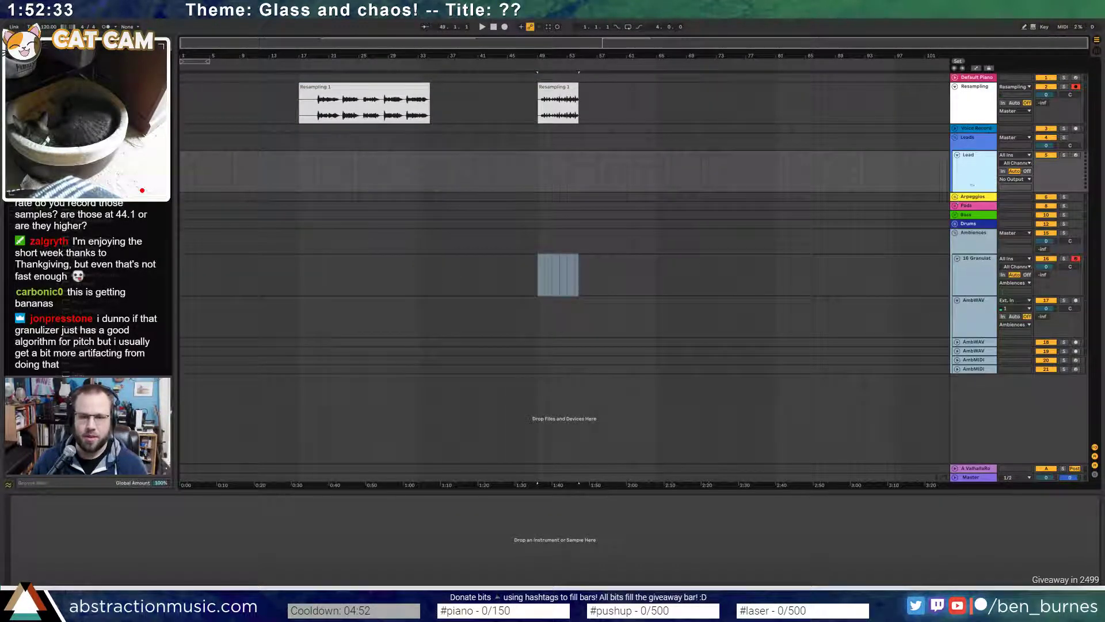
click(523, 168)
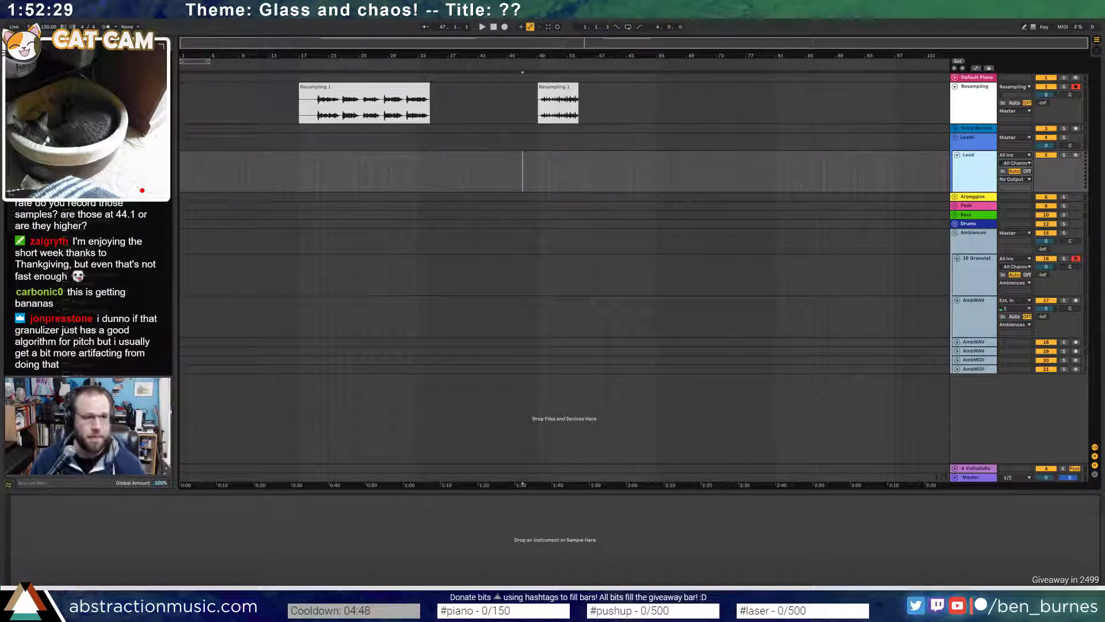
click(965, 171)
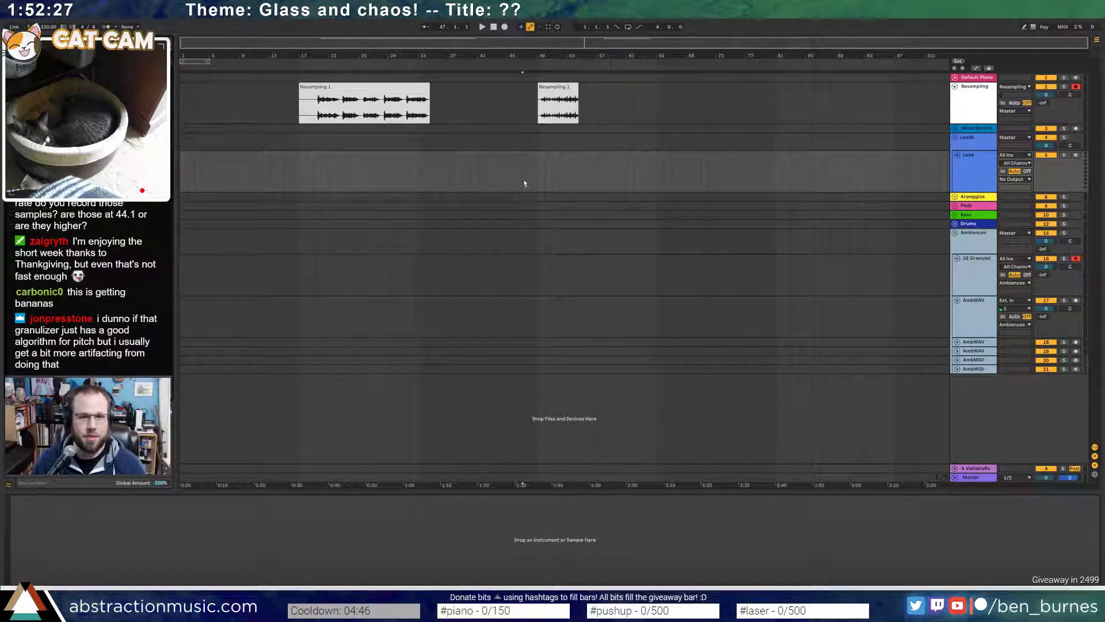
drag(92, 403, 100, 548)
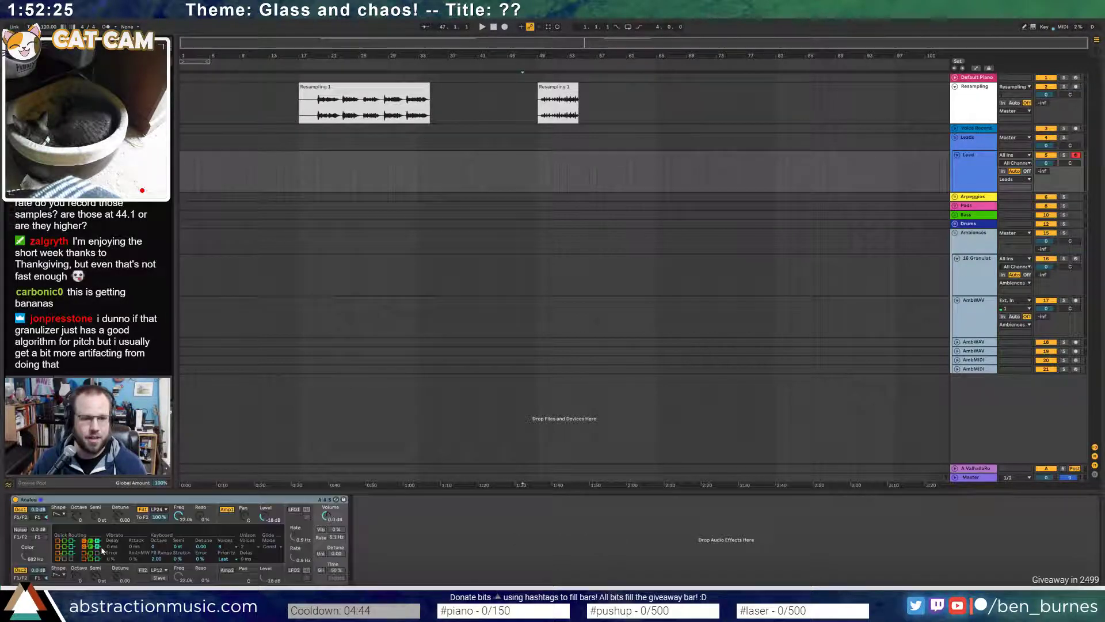
- Set Analog's first oscillator to a sine shape and switch off the second oscillator
click(58, 514)
click(58, 527)
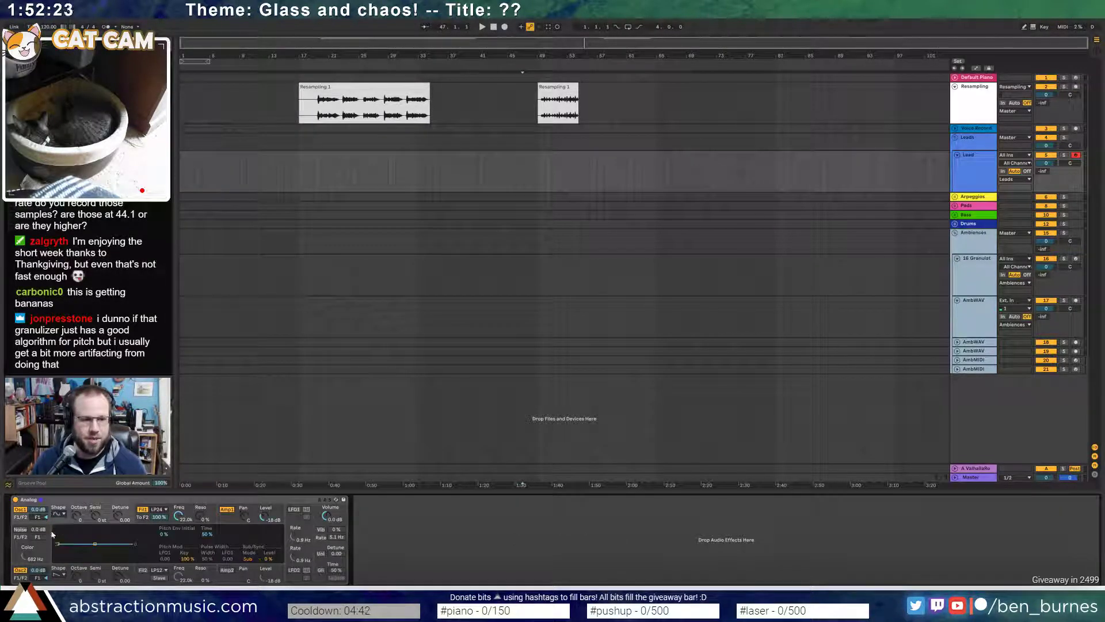
click(21, 570)
- Group Analog into an Instrument Rack, show its chain list and create a second, empty chain
right_click(145, 500)
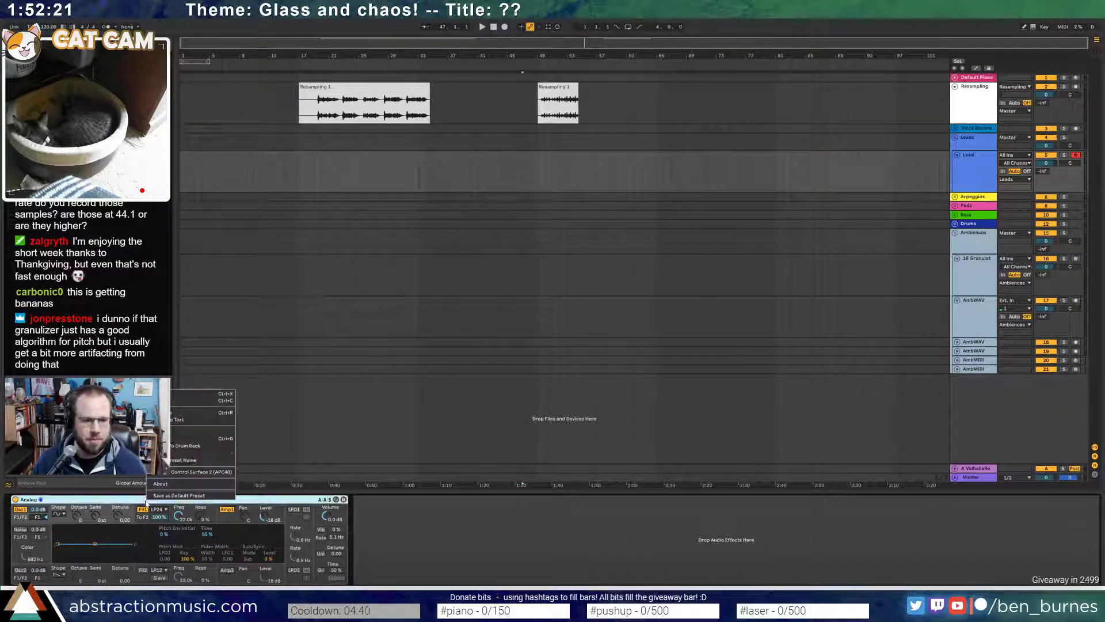
click(105, 504)
key(ctrl+g)
click(16, 516)
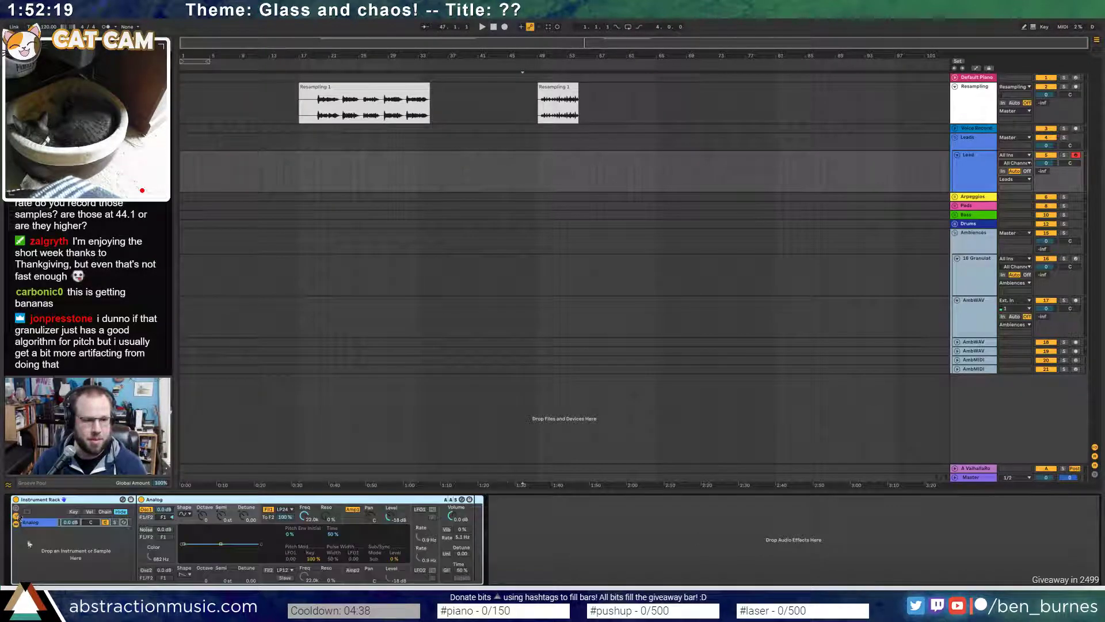
right_click(34, 547)
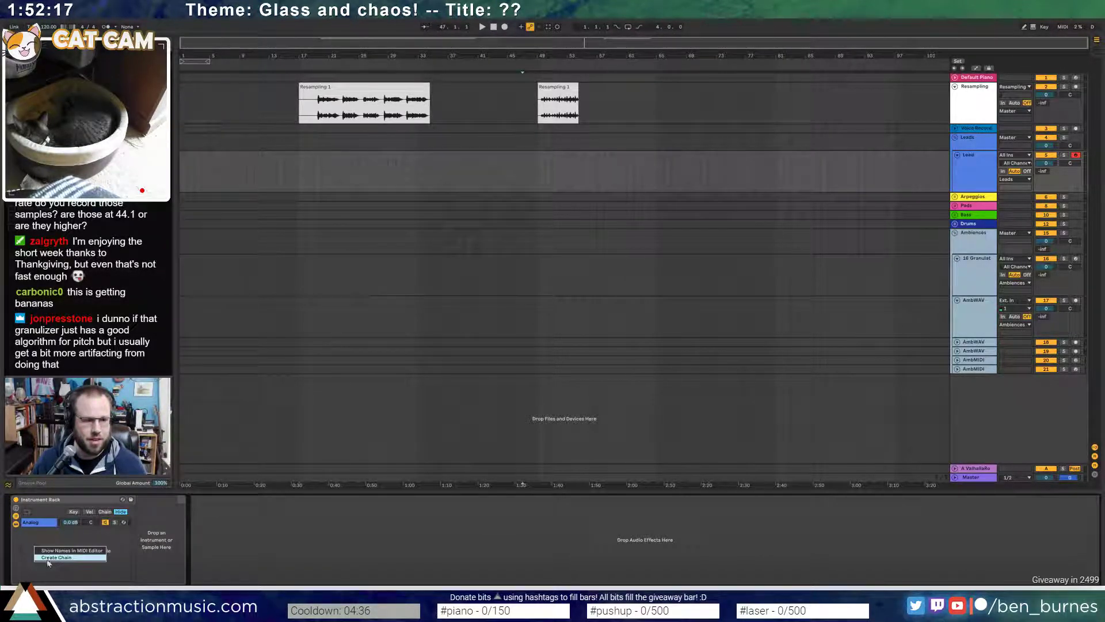
right_click(40, 541)
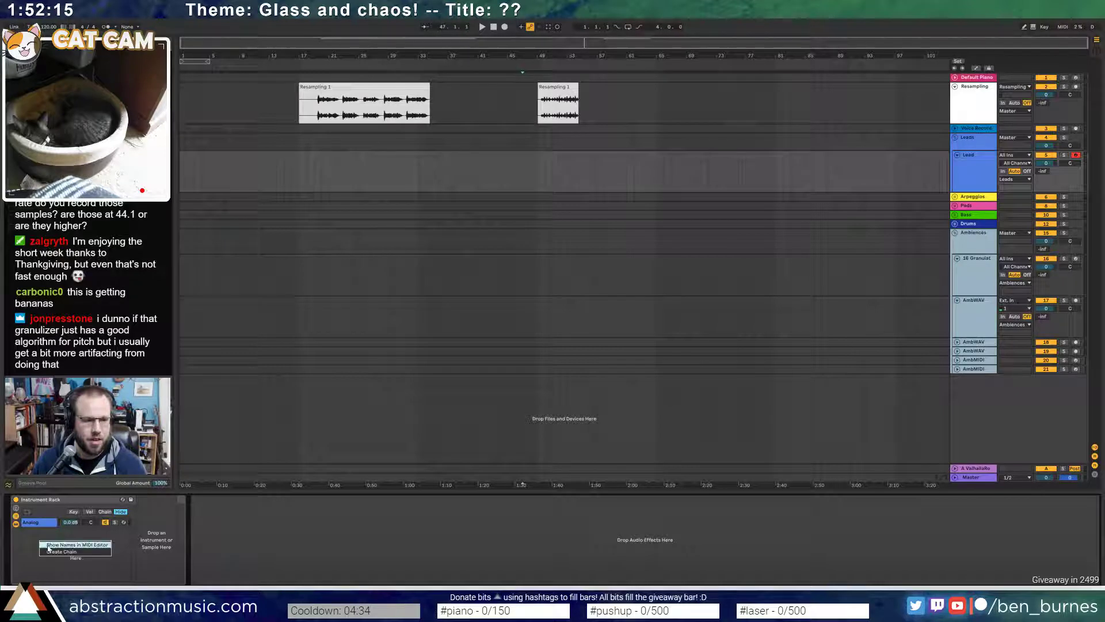
click(52, 551)
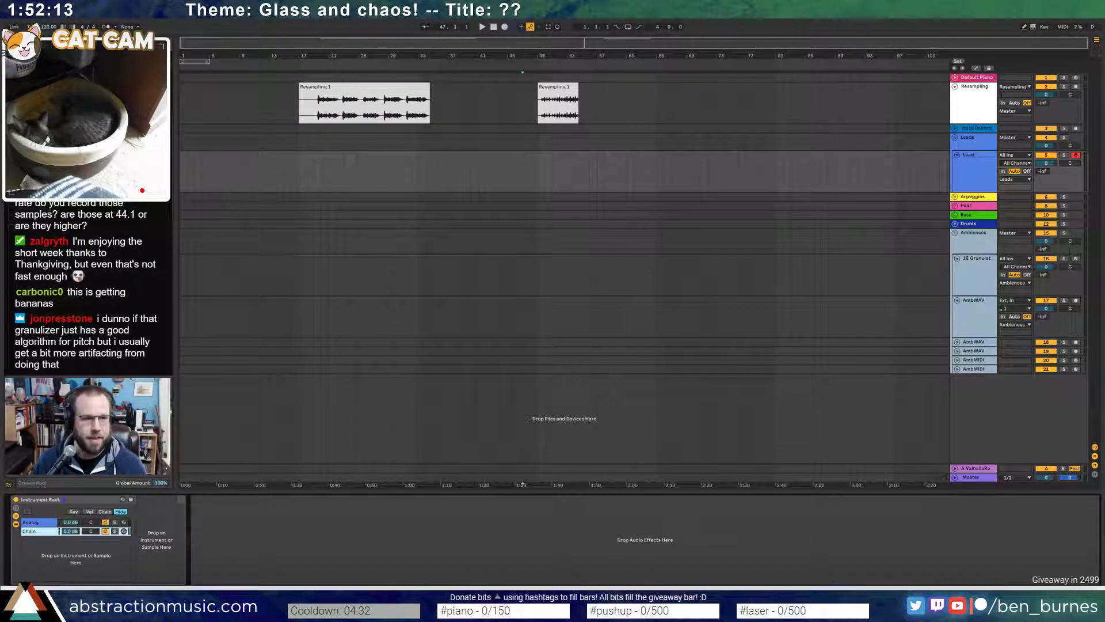
- Load the resampled clip from bar 49 into the rack's empty chain and move its sample start past the opening section
click(165, 531)
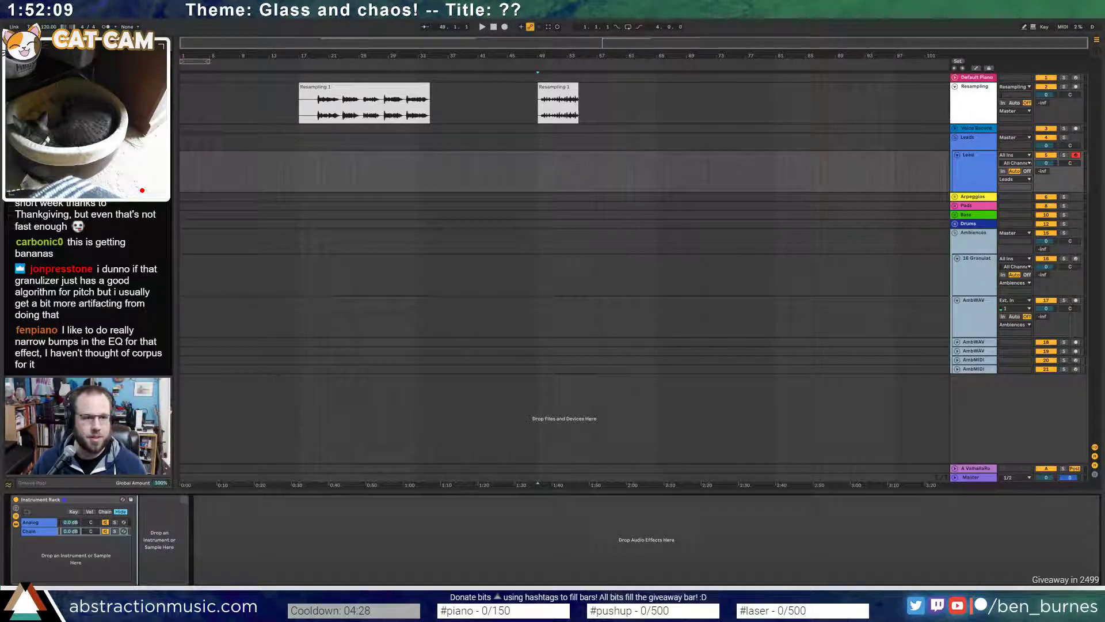
drag(555, 87, 212, 527)
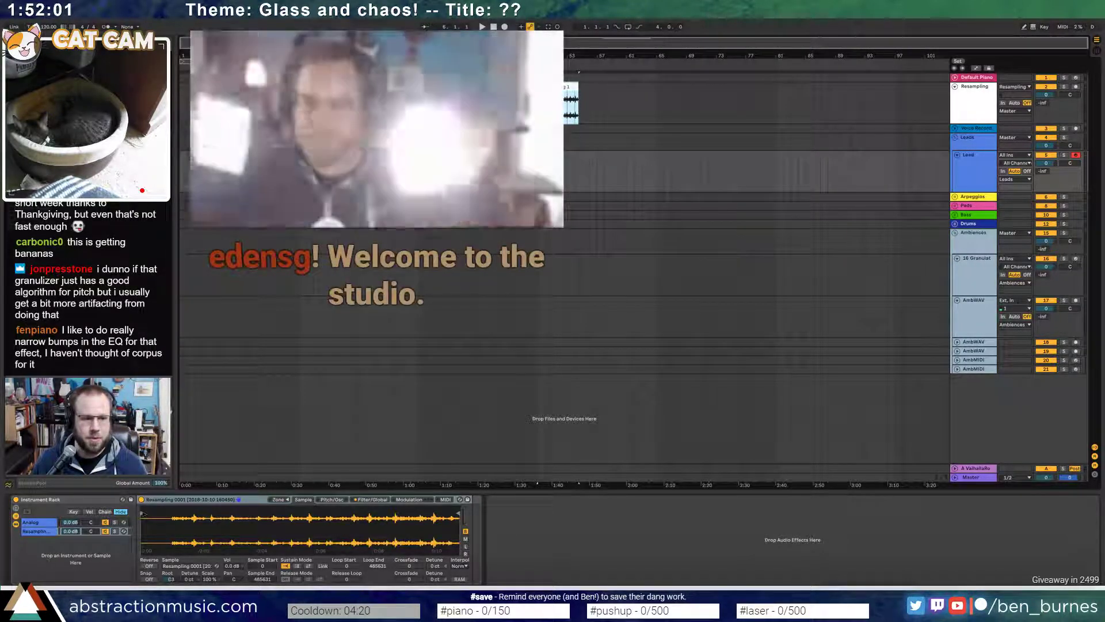
drag(144, 514, 205, 522)
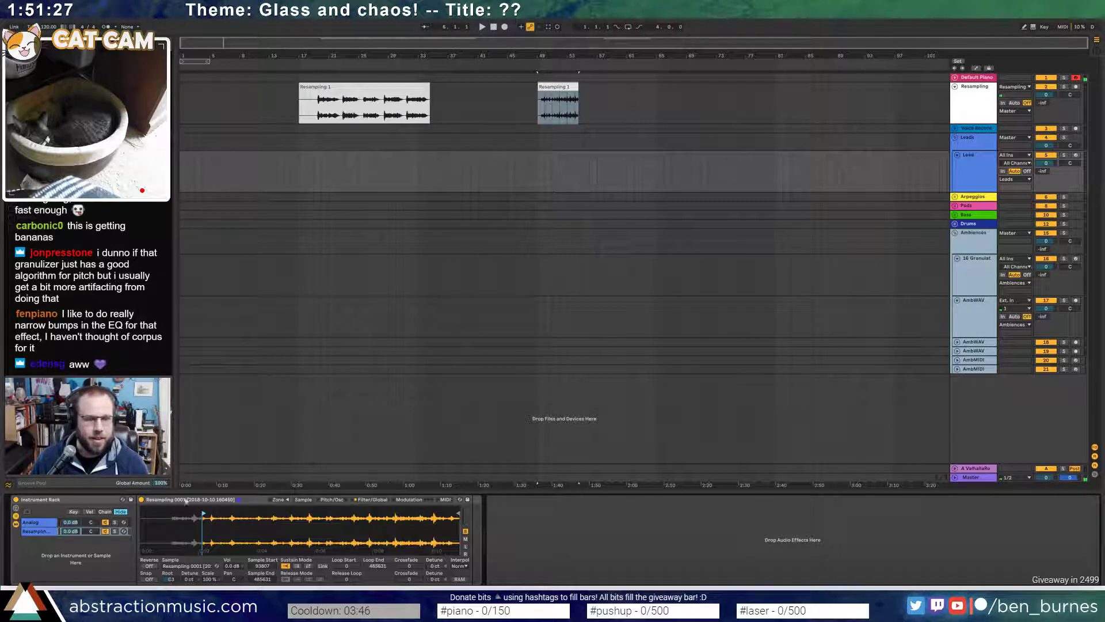
- Arm the Lead track, check Analog's amp envelope and fine-tune the resampled sample's start to 106074
click(1076, 155)
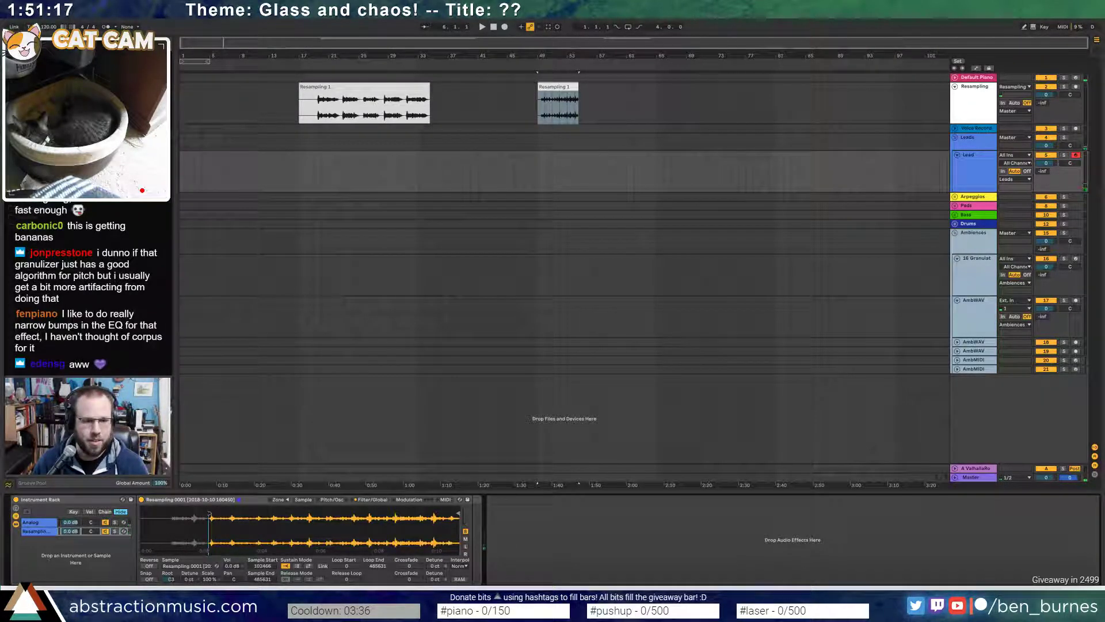
click(38, 524)
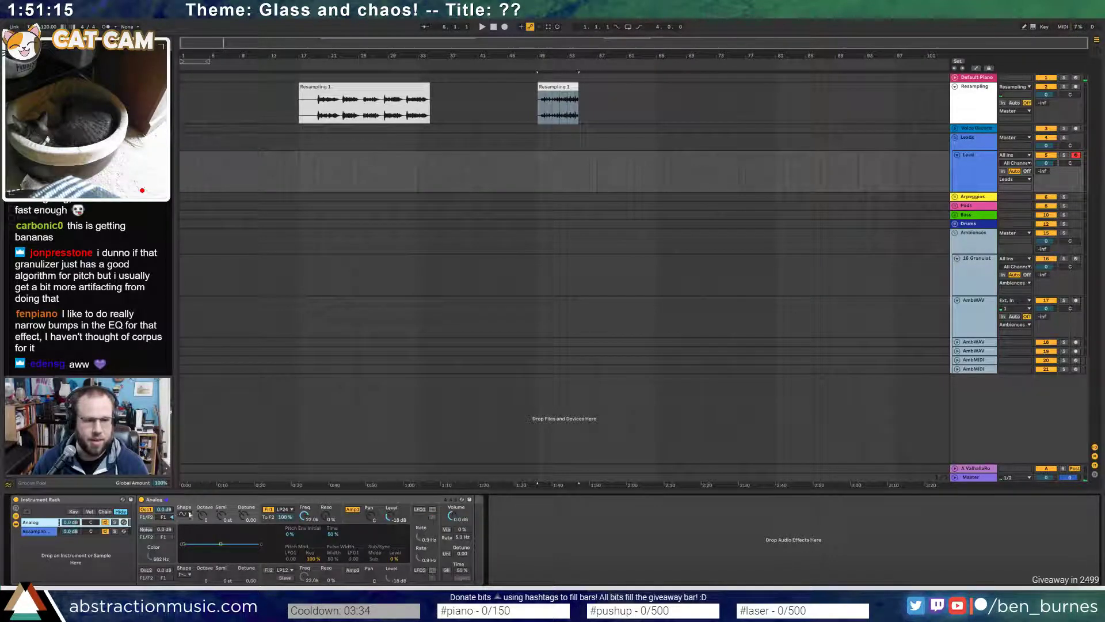
click(345, 521)
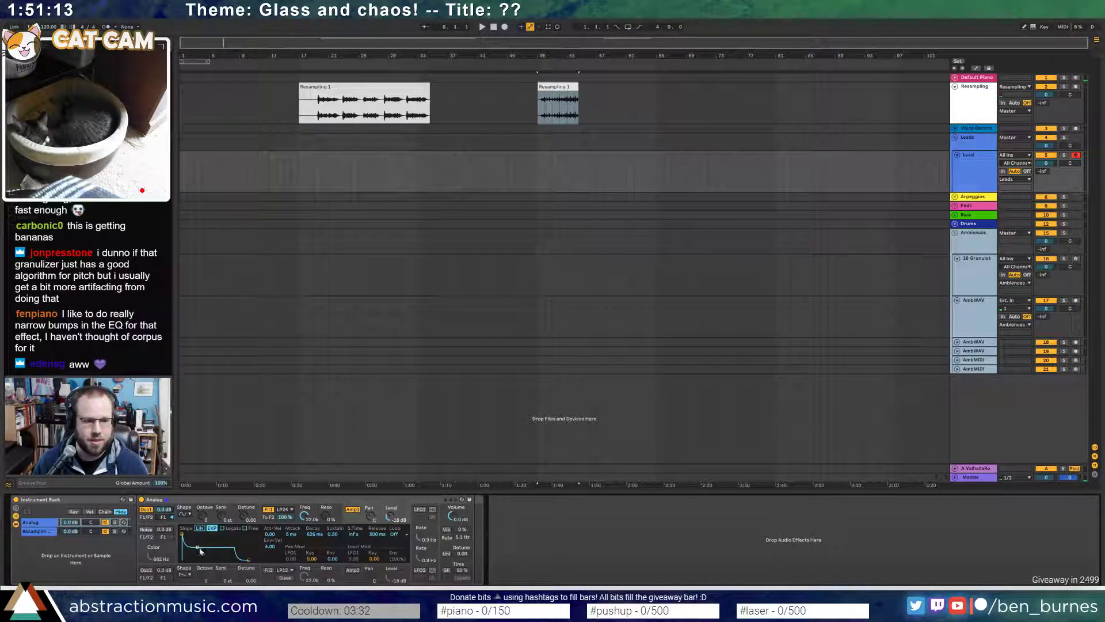
click(38, 531)
drag(212, 517, 213, 515)
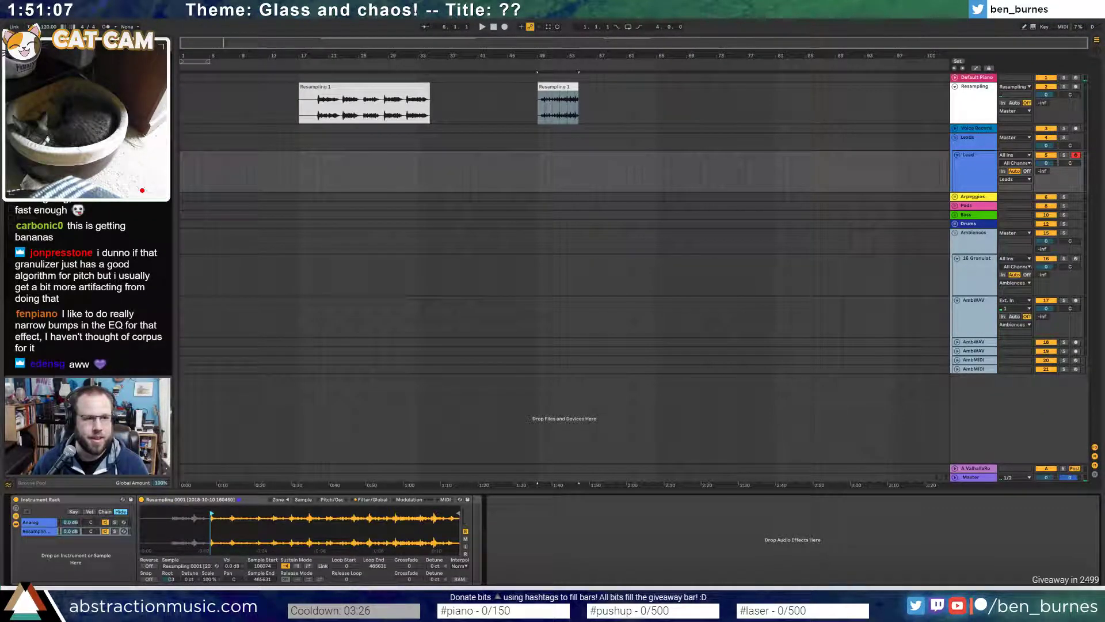
- Enable the sampler's LFO 2 with a sample-and-hold waveform, route it to Sample Offset at about 10.95 and return to the sample waveform
click(408, 499)
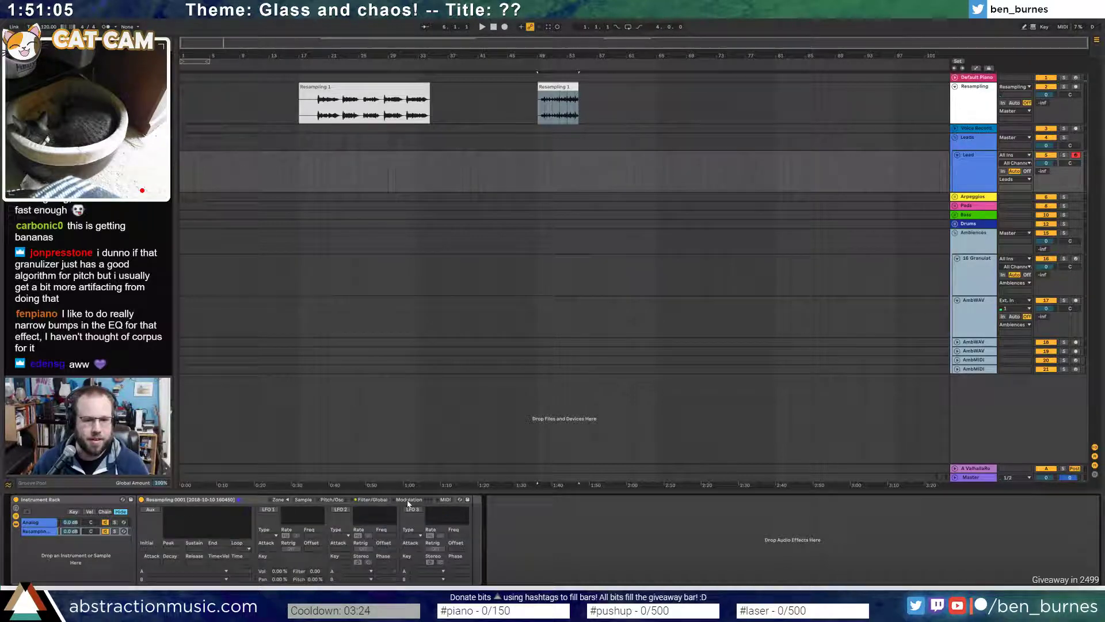
click(340, 509)
click(353, 571)
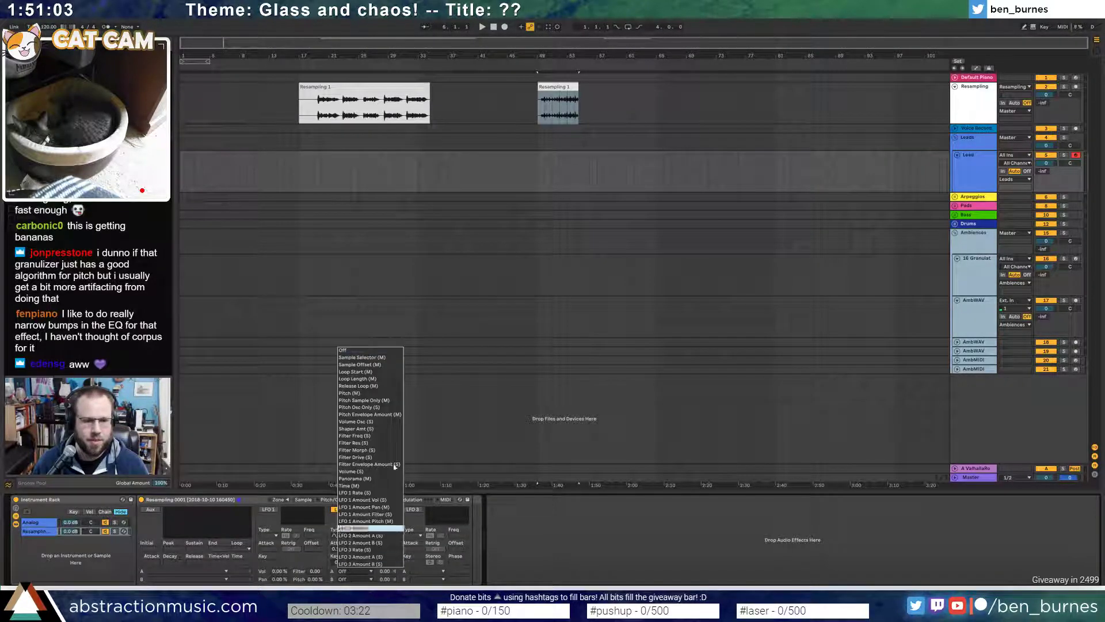
click(386, 365)
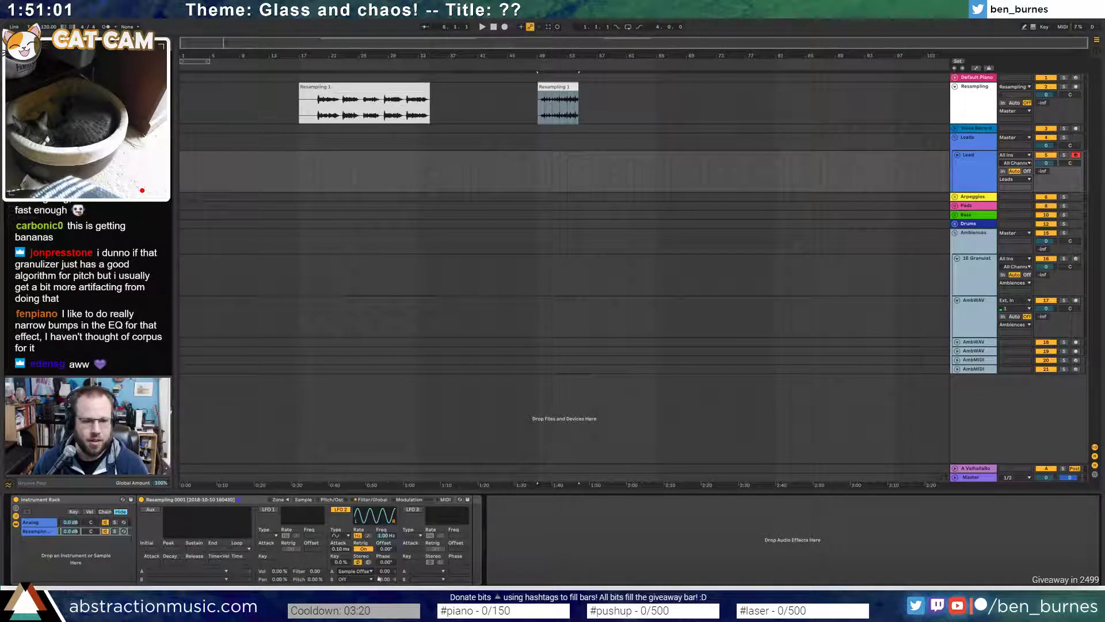
drag(380, 572, 380, 558)
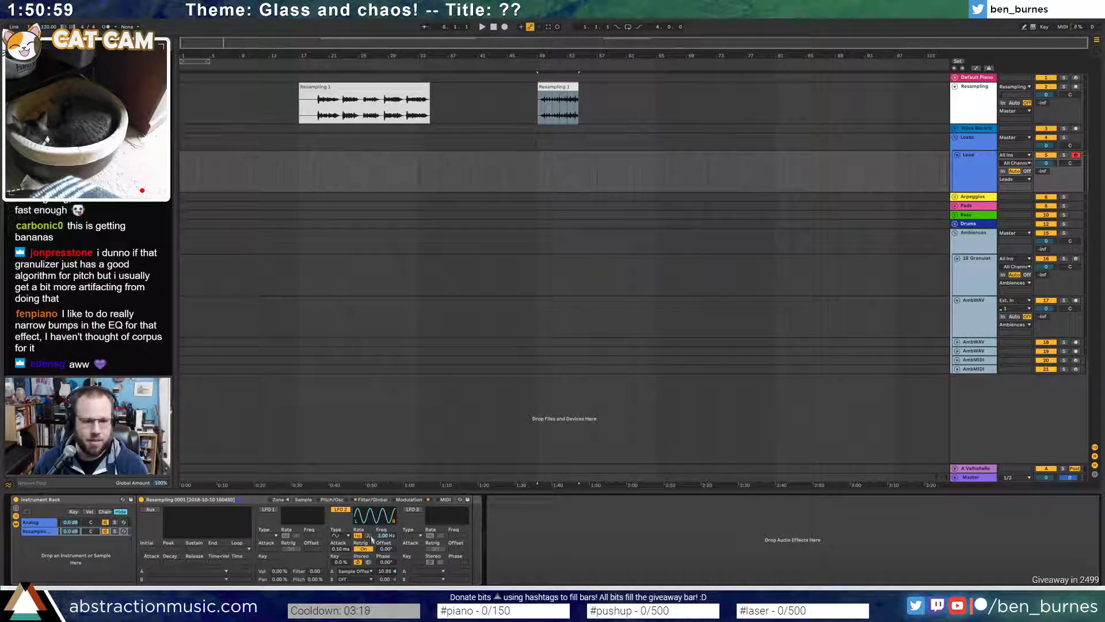
click(340, 536)
click(345, 574)
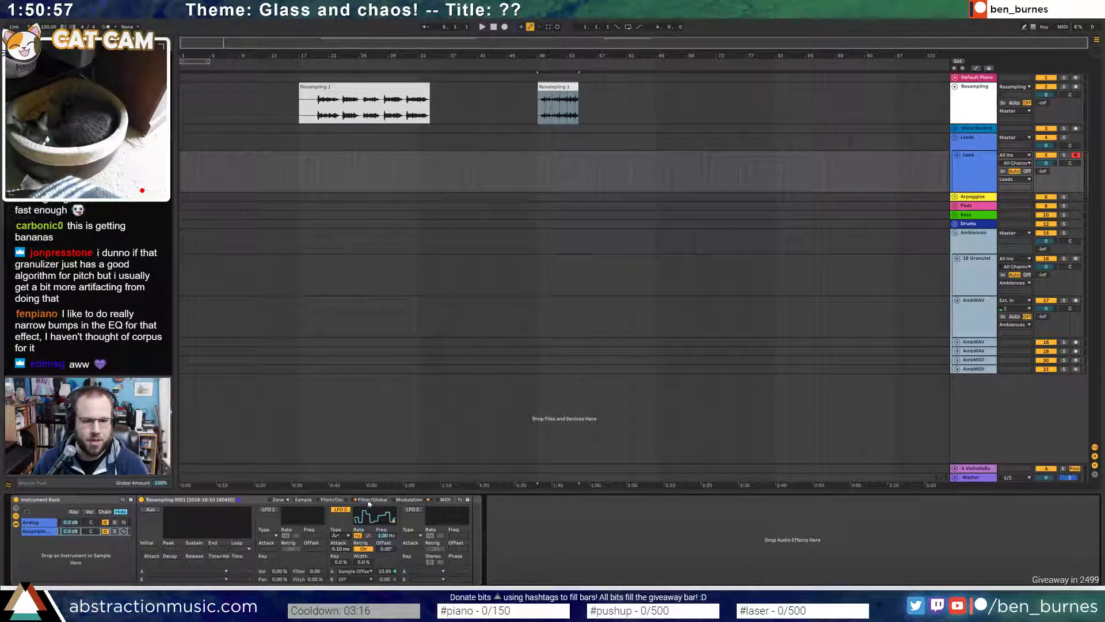
click(364, 501)
click(304, 500)
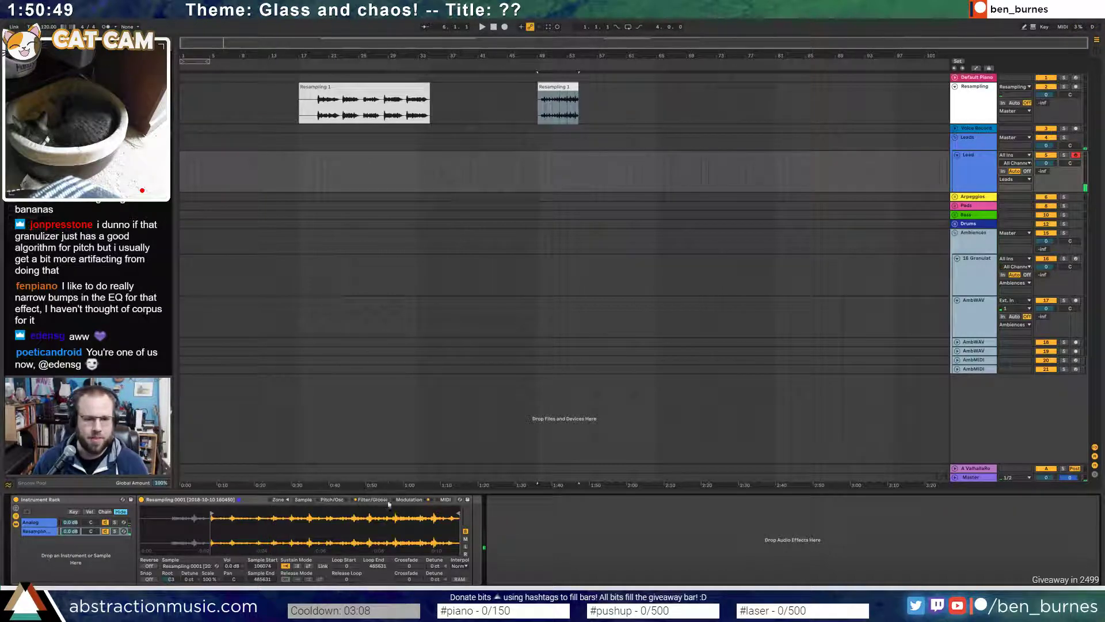
- Review the sampler's modulation and filter settings, adjust the resampled sample's root key and turn on Reverse
click(408, 500)
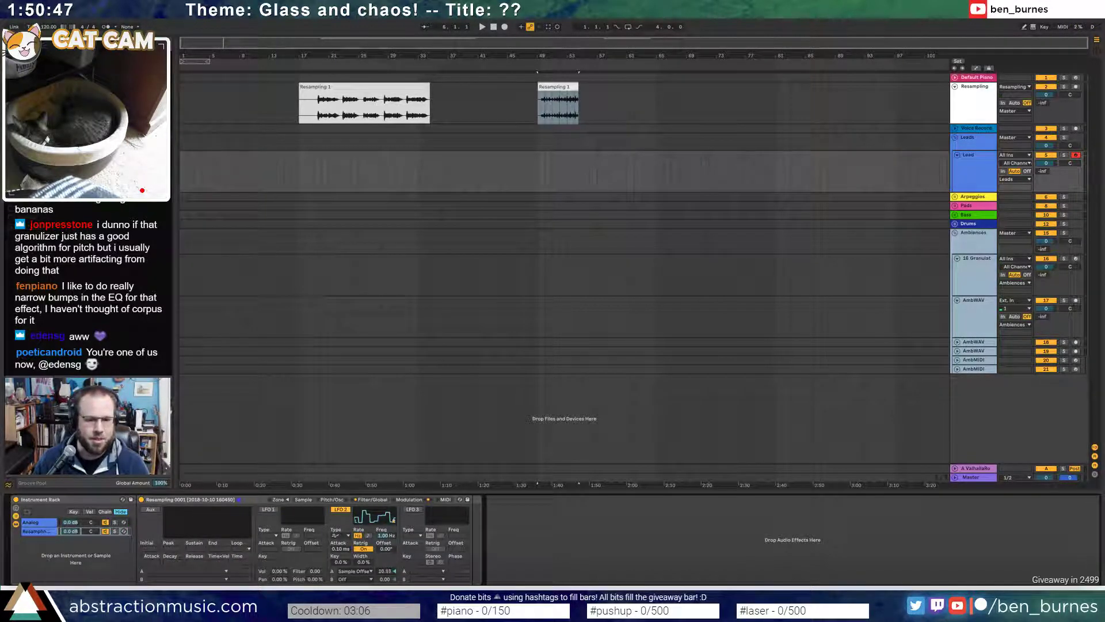
click(371, 500)
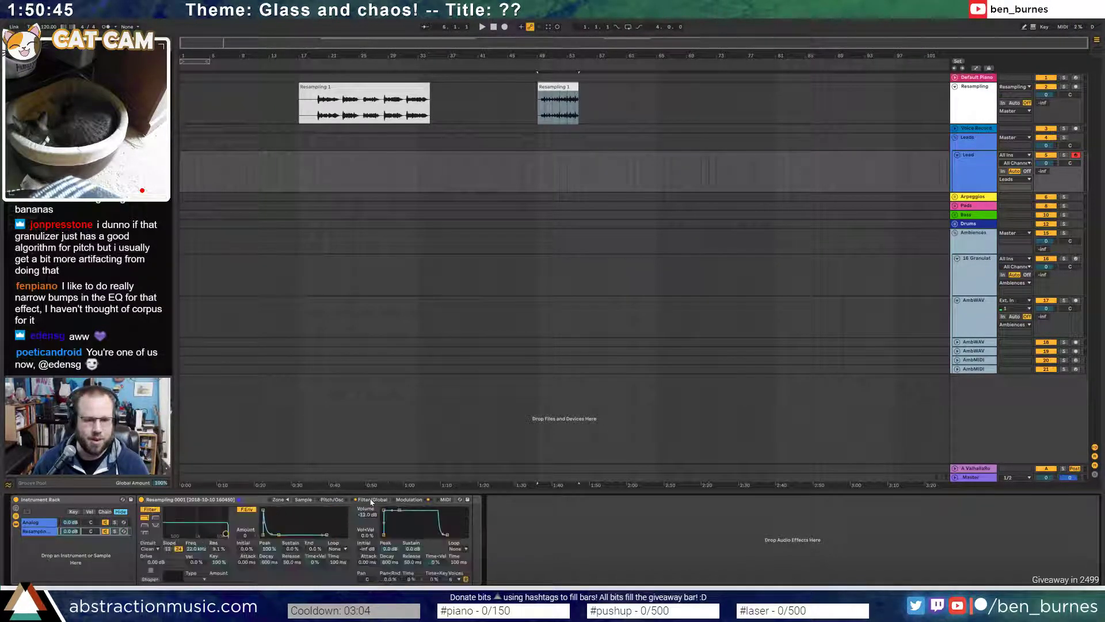
click(303, 500)
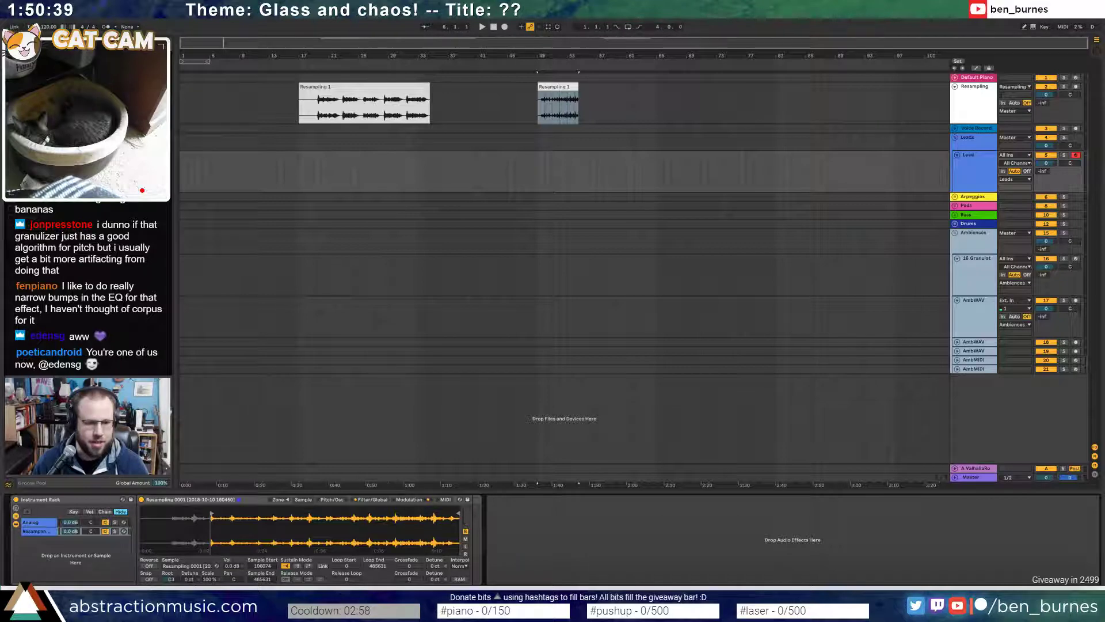
mouse_move(171, 579)
mouse_down()
mouse_move(171, 565)
mouse_move(171, 574)
mouse_up()
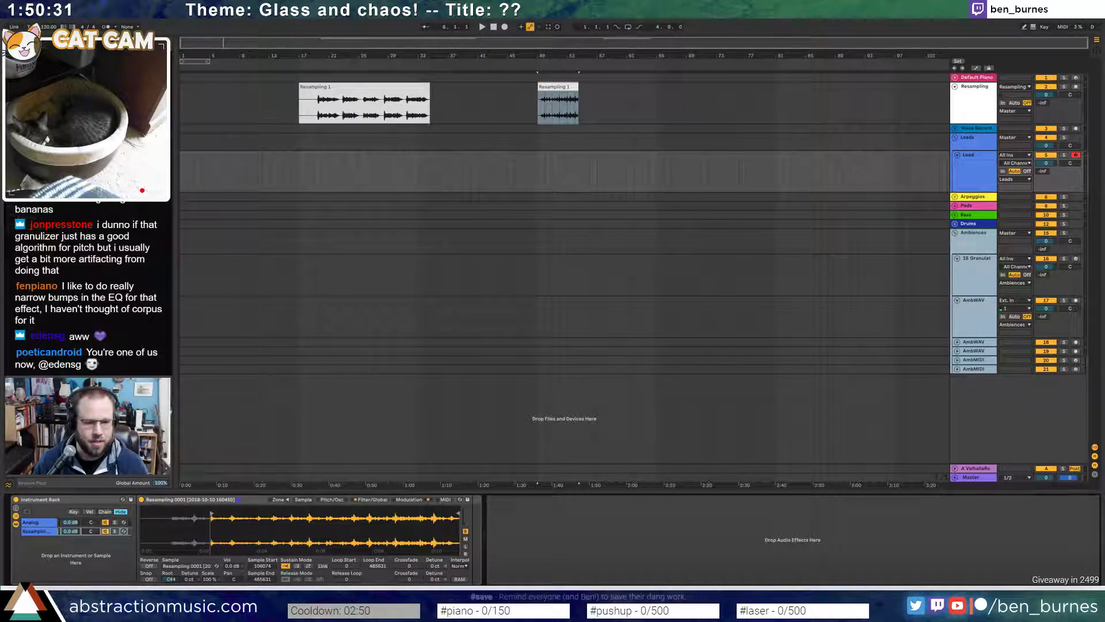
drag(171, 579, 171, 582)
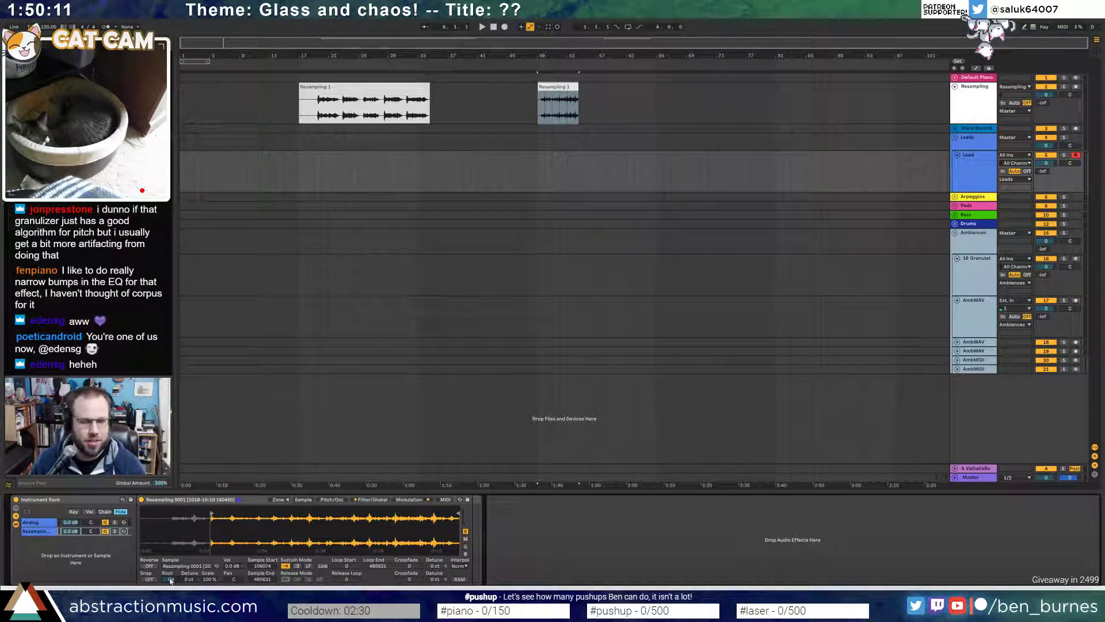
click(152, 566)
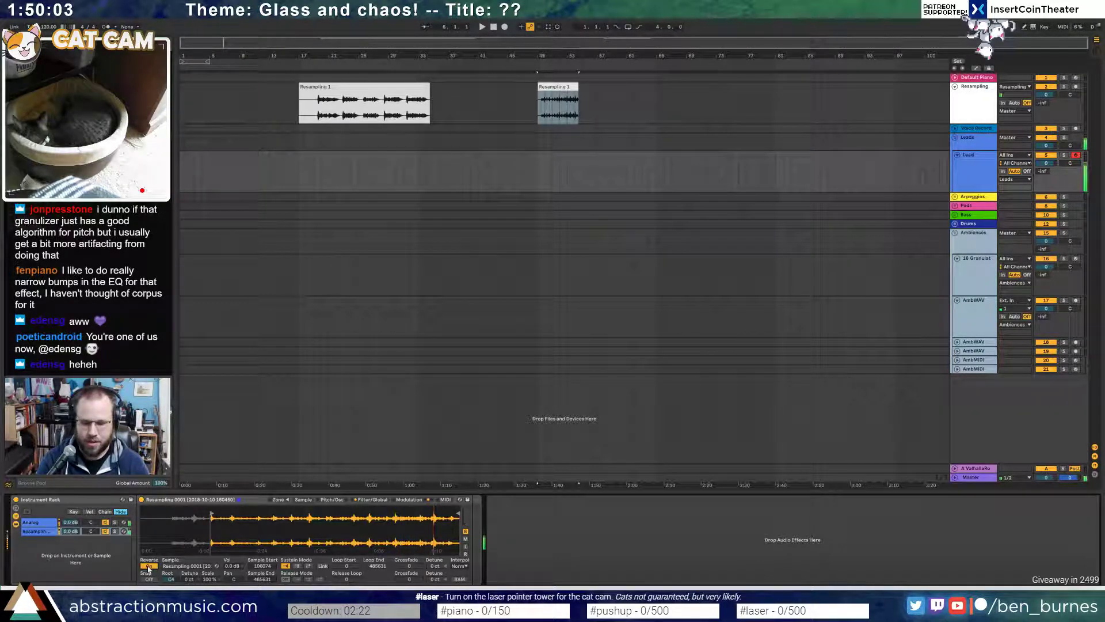
- Lower the sampler's amp envelope sustain to -inf dB and lengthen its decay to about 3.3 s
click(412, 501)
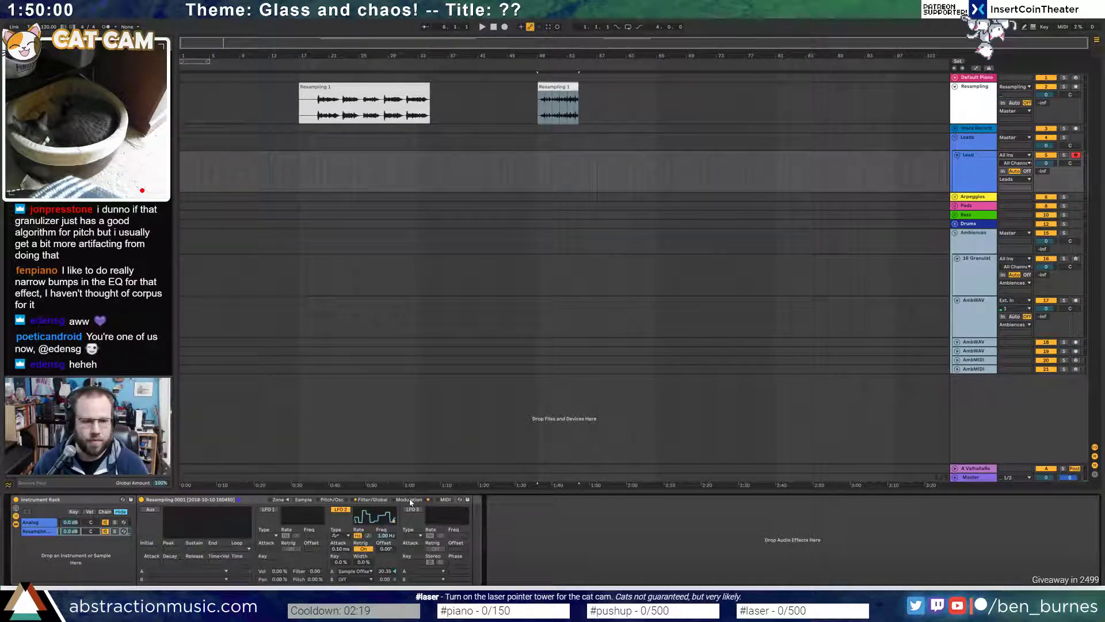
click(372, 502)
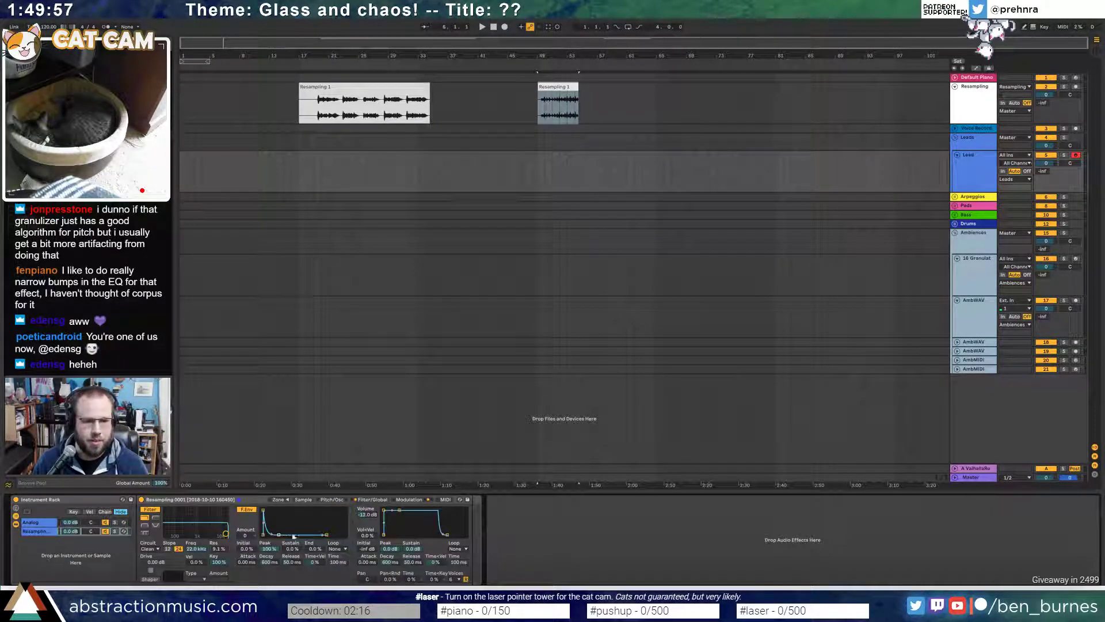
drag(399, 511, 406, 535)
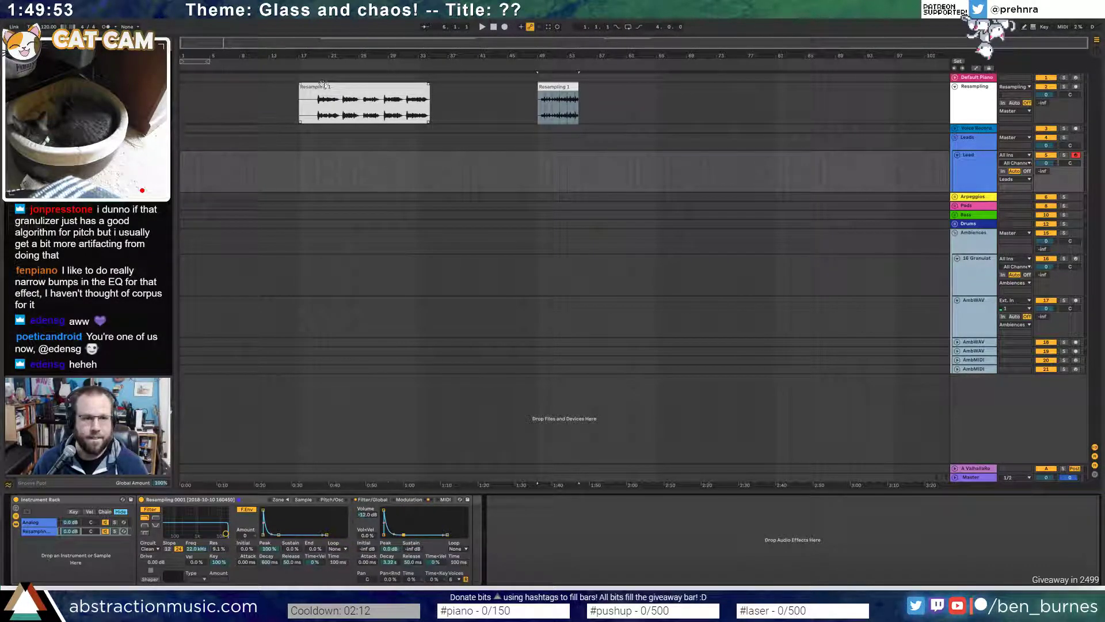
- Move the first Resampling clip earlier to bar 14 and play the arrangement briefly from bar 16
click(340, 87)
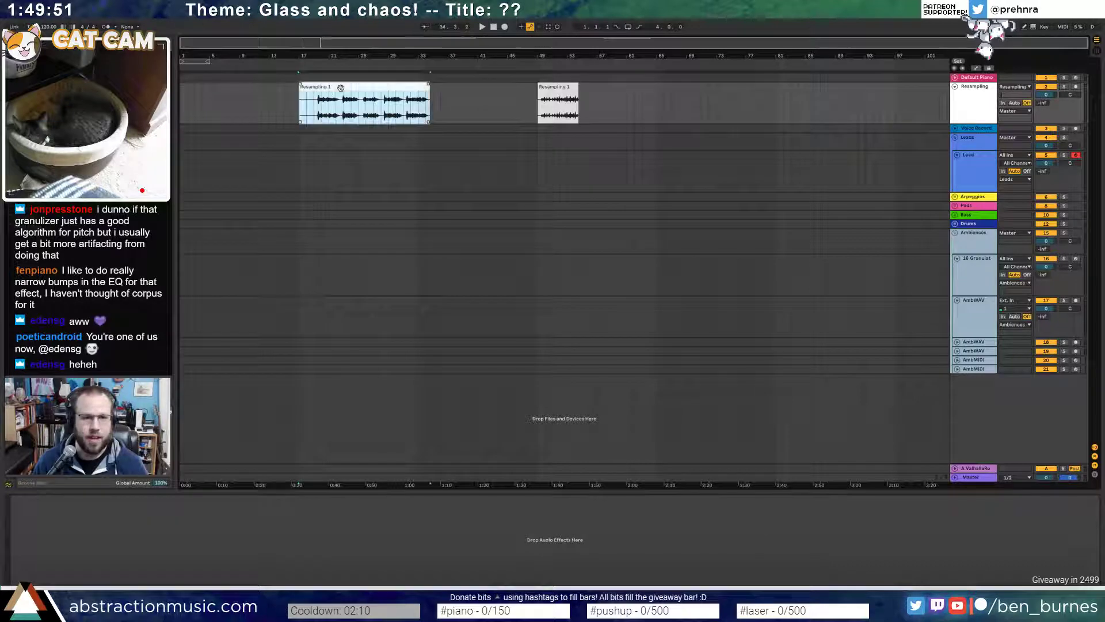
drag(341, 87, 318, 89)
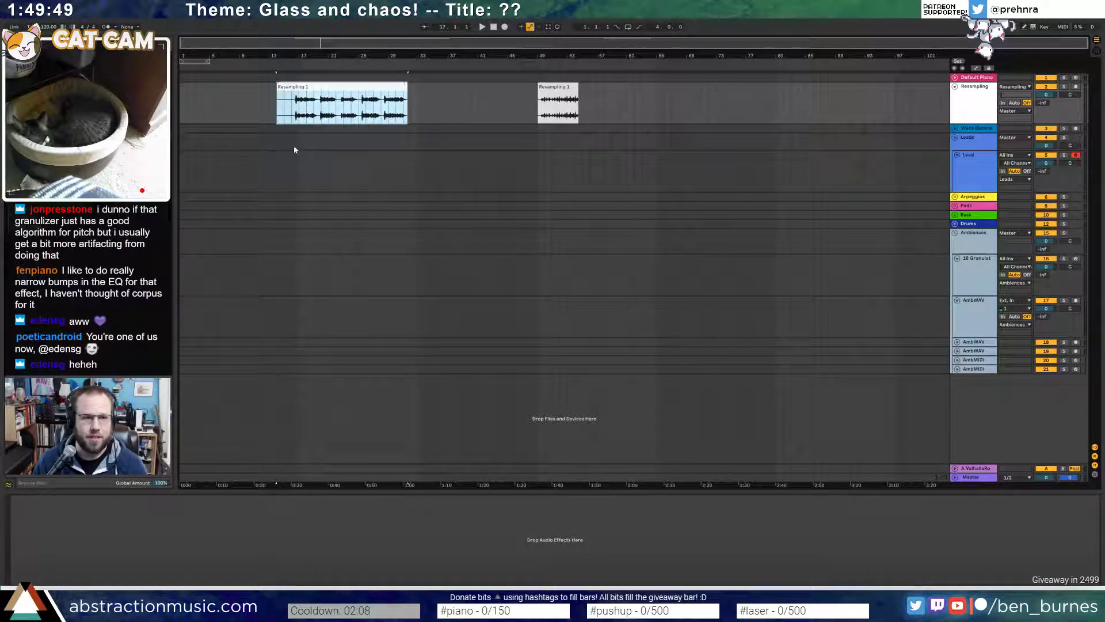
click(293, 169)
key(space)
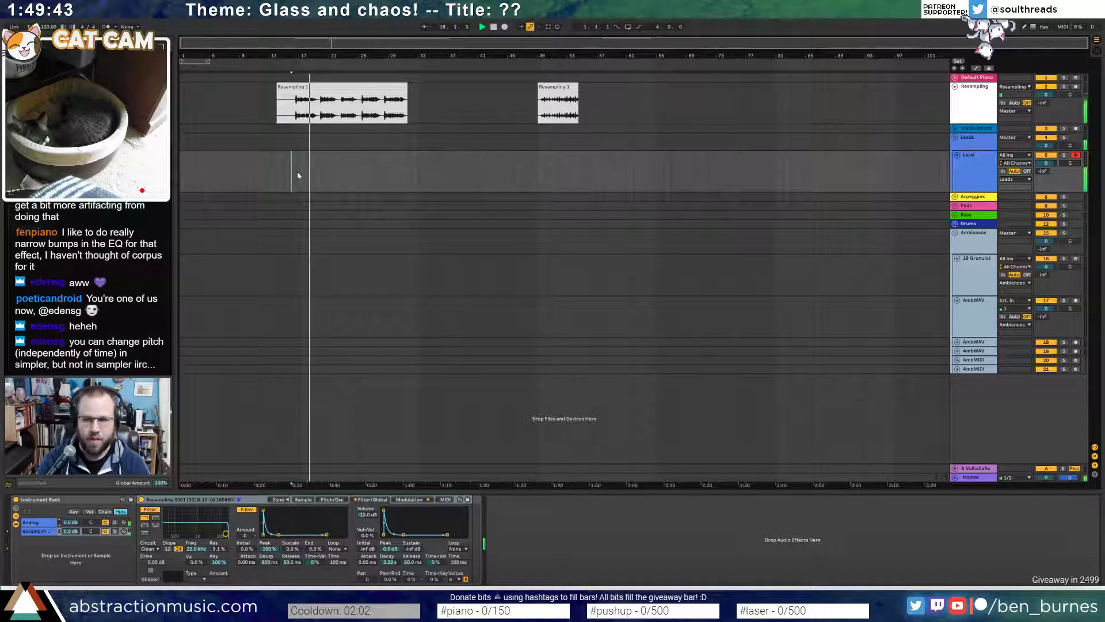
key(space)
- Delete the Resampling clip at bar 49
click(311, 87)
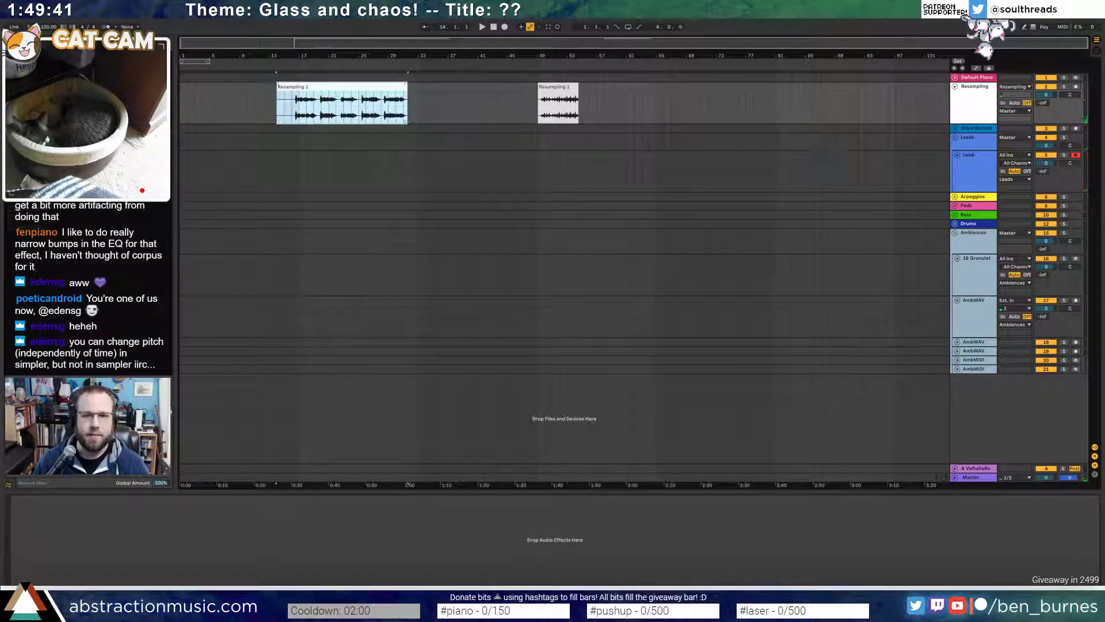
click(546, 87)
key(Delete)
- Unfold the Pads group and its Pad track, and load the Resampling clip from bar 14 as the Pad track's instrument
click(974, 167)
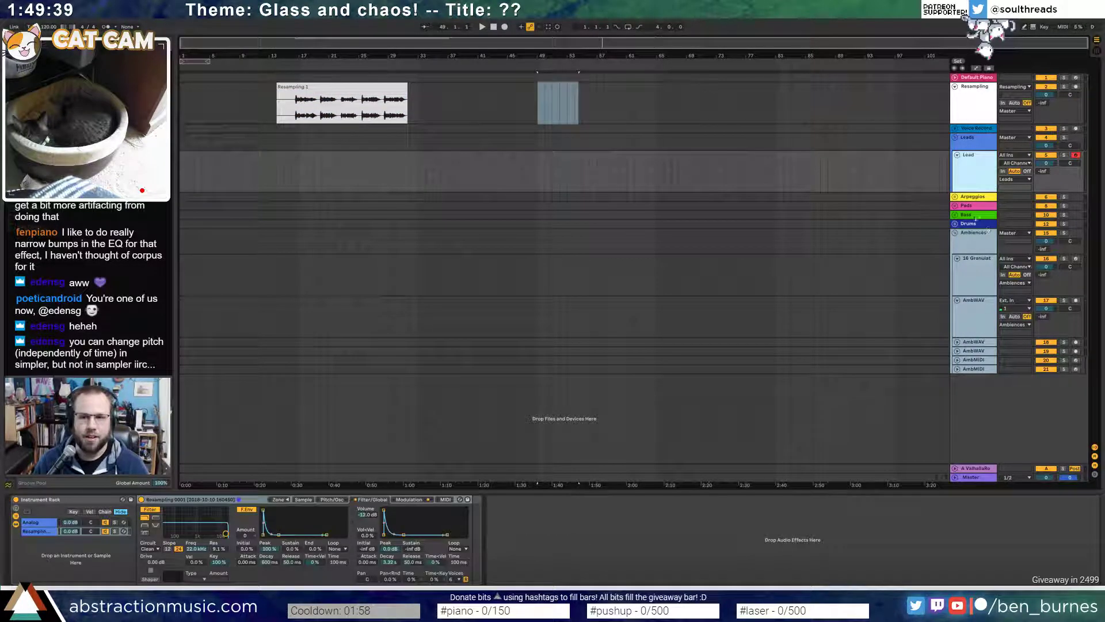
click(955, 206)
click(960, 223)
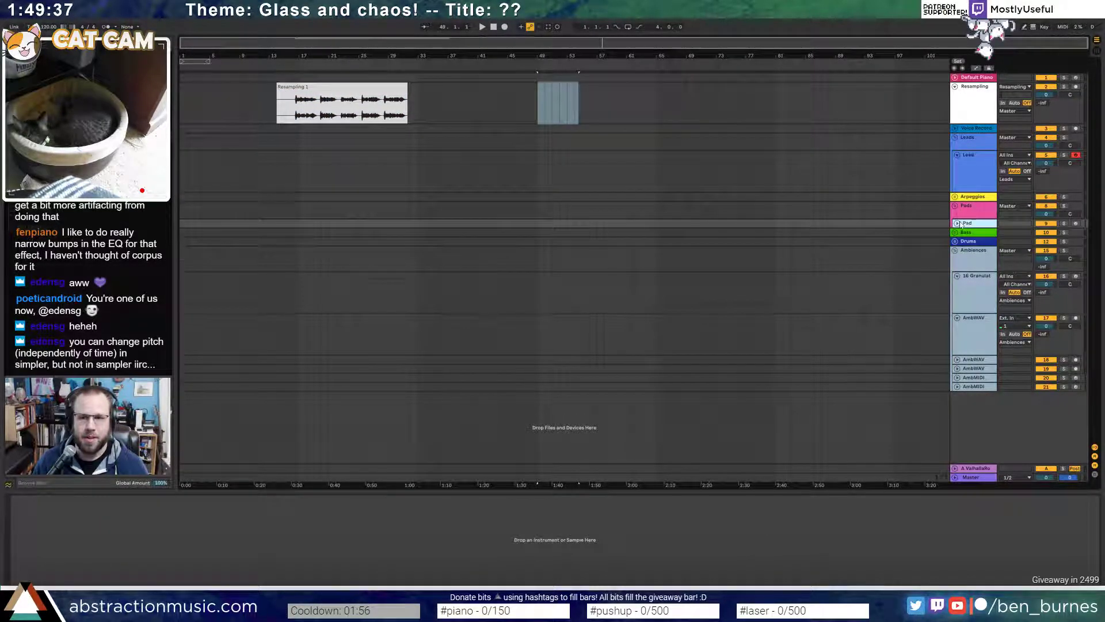
click(958, 224)
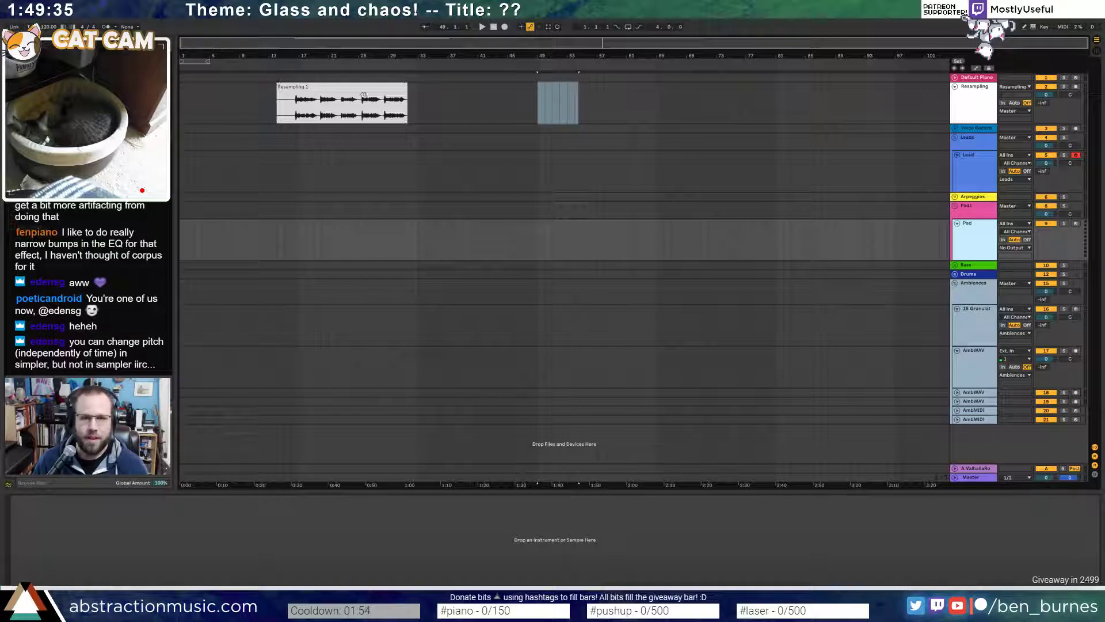
drag(292, 113, 314, 246)
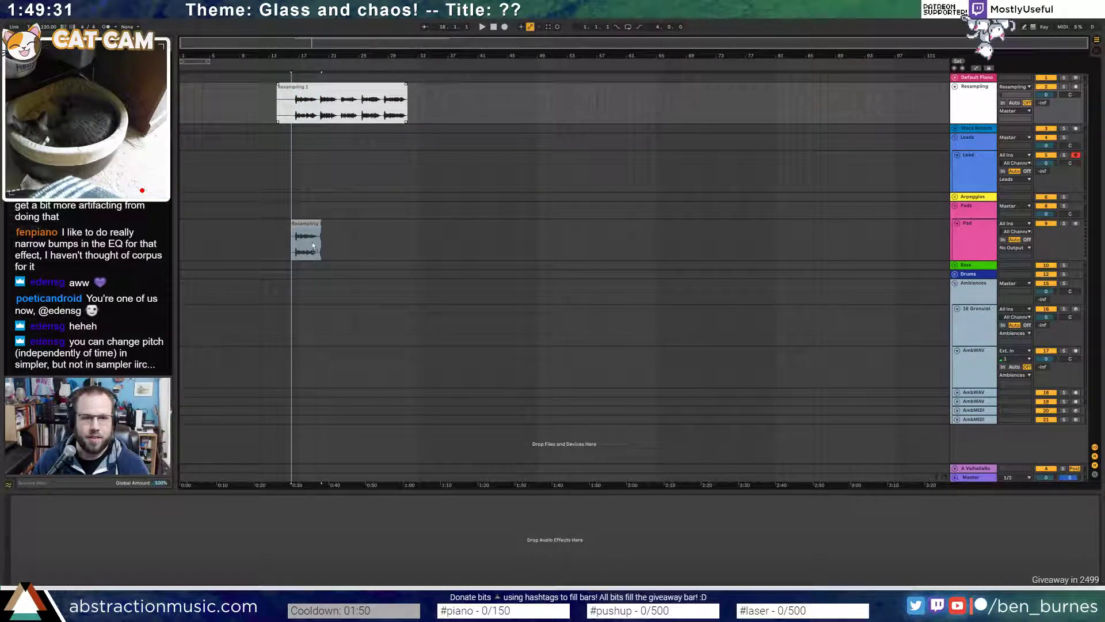
key(ctrl+z)
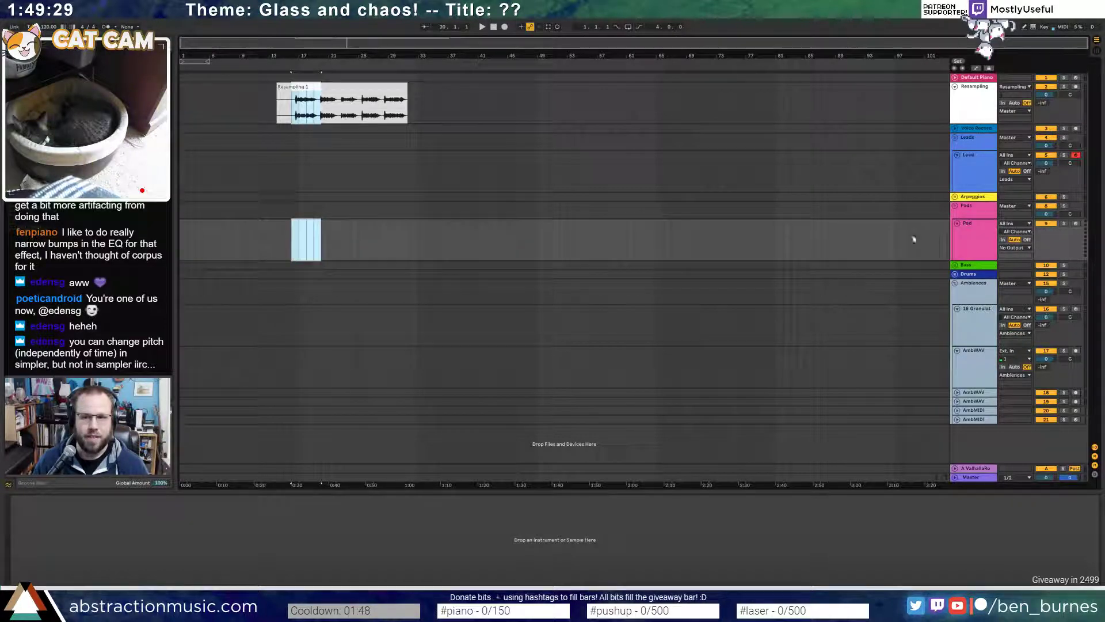
drag(311, 87, 316, 537)
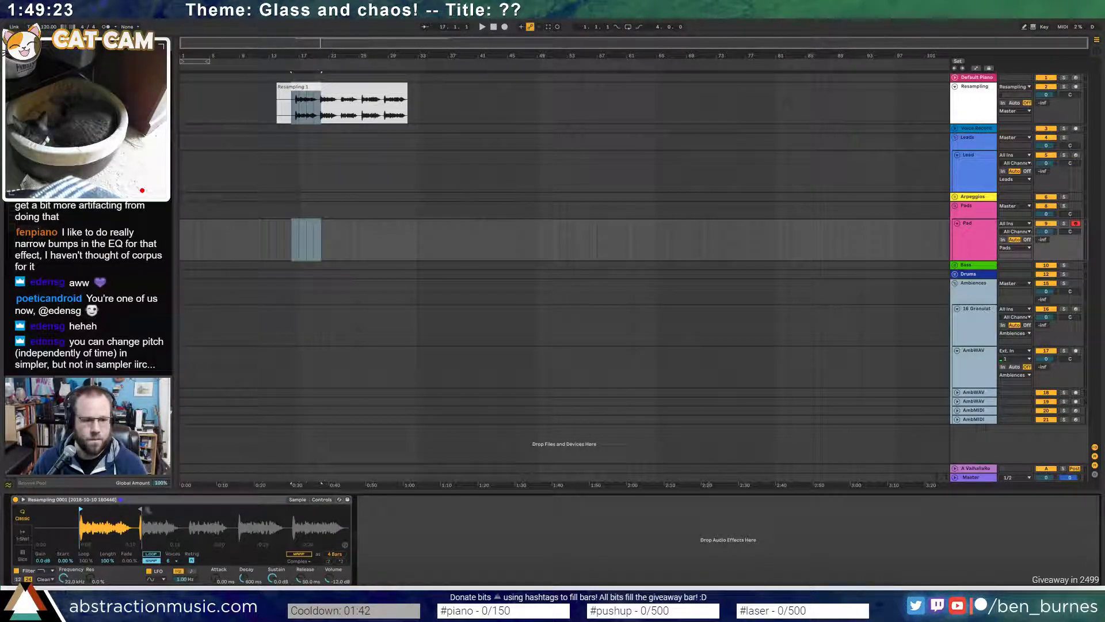
- Trim Simpler's sample region to 2 bars within the first hit, with length about 56%, fade 100% and start about 31%
mouse_move(140, 508)
mouse_down()
mouse_move(89, 509)
mouse_move(122, 509)
mouse_up()
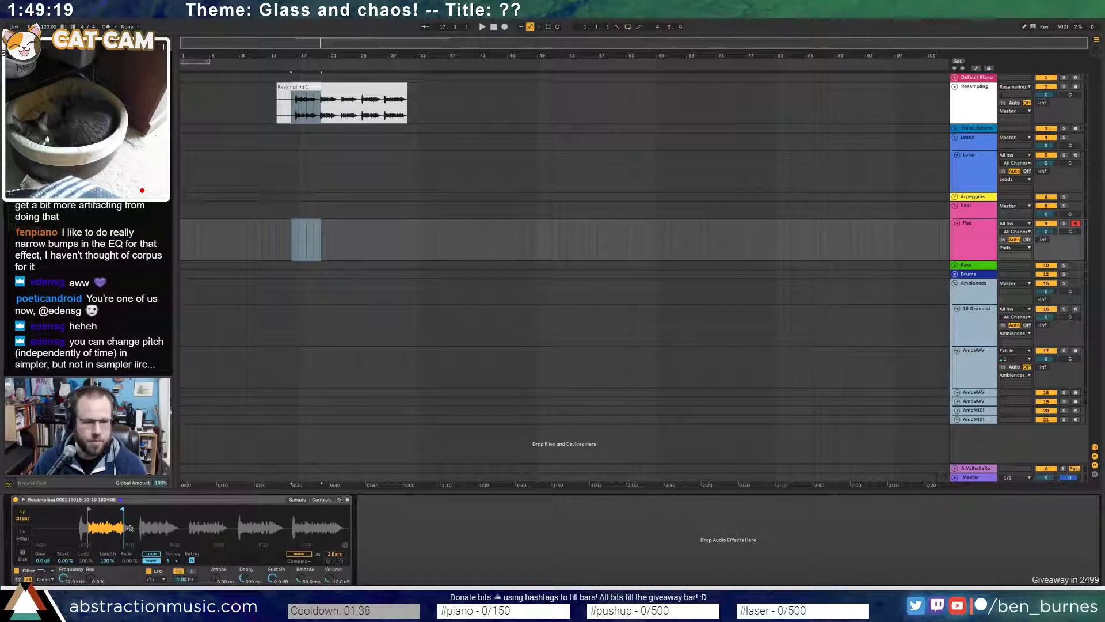
click(322, 500)
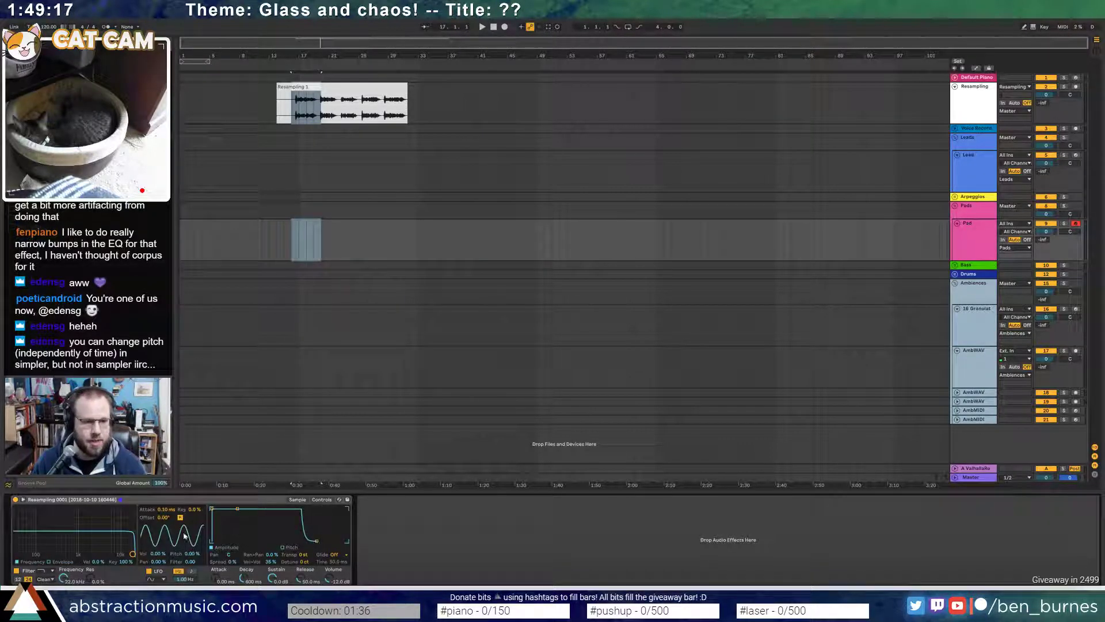
click(297, 499)
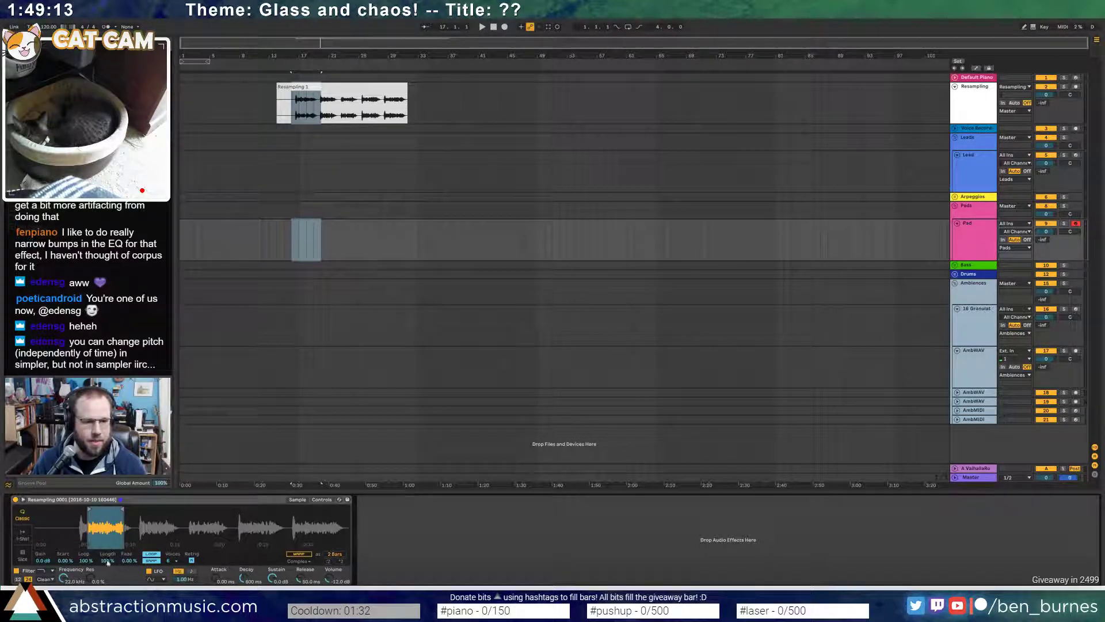
mouse_move(107, 563)
mouse_down()
mouse_move(108, 587)
mouse_move(129, 531)
mouse_up()
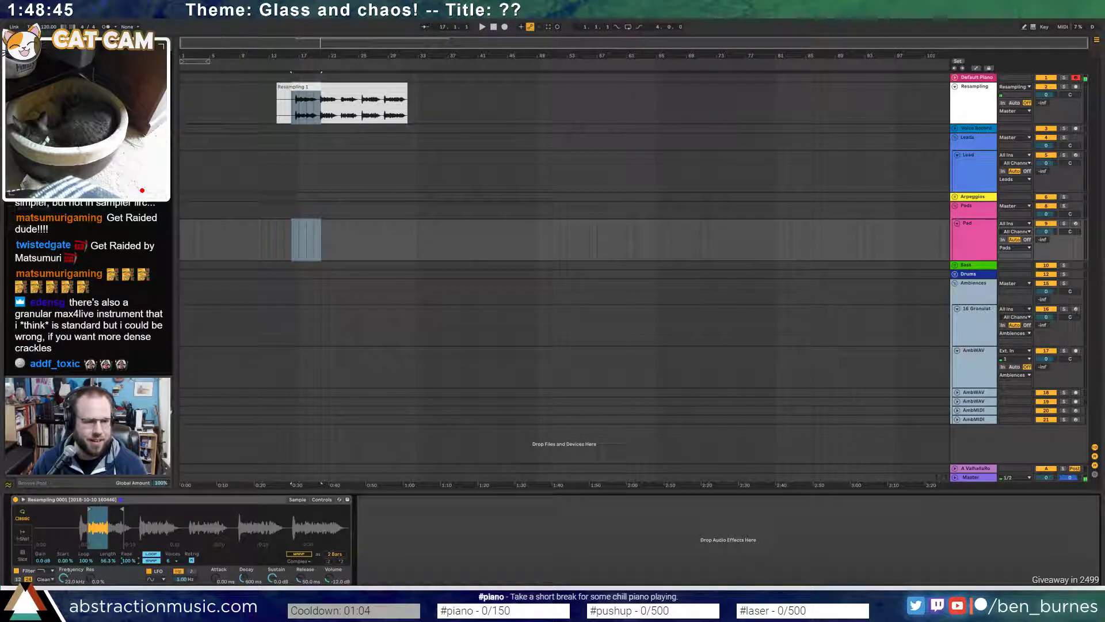
mouse_move(65, 562)
mouse_down()
mouse_move(65, 542)
mouse_move(65, 562)
mouse_up()
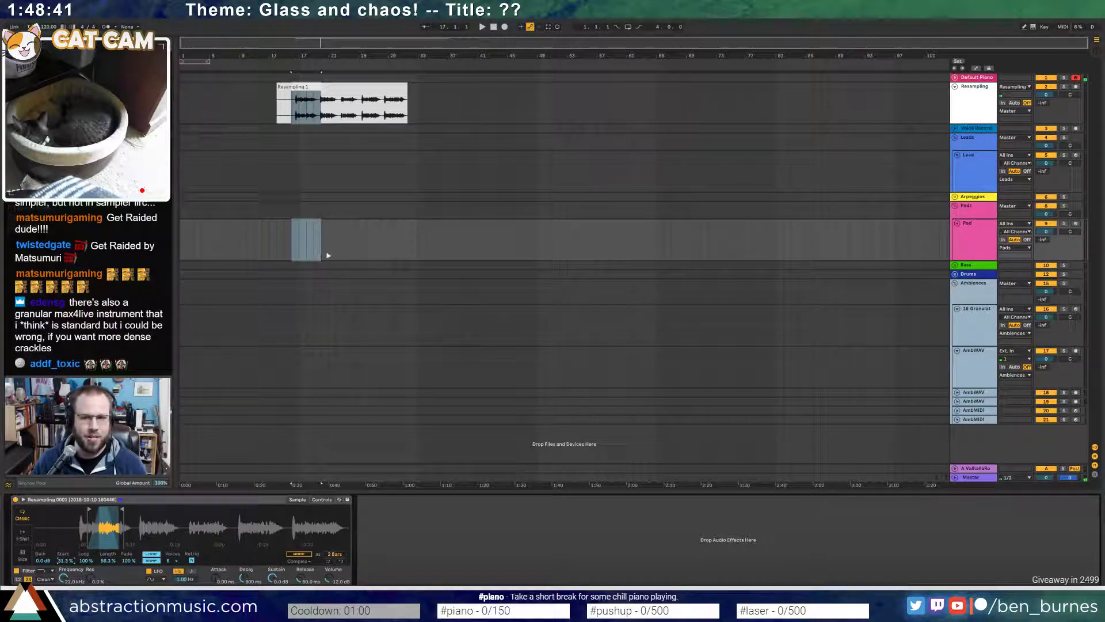
- Arm the Pad track and shape Simpler's amp envelope with about 2.3 s decay and about -28 dB sustain
click(304, 248)
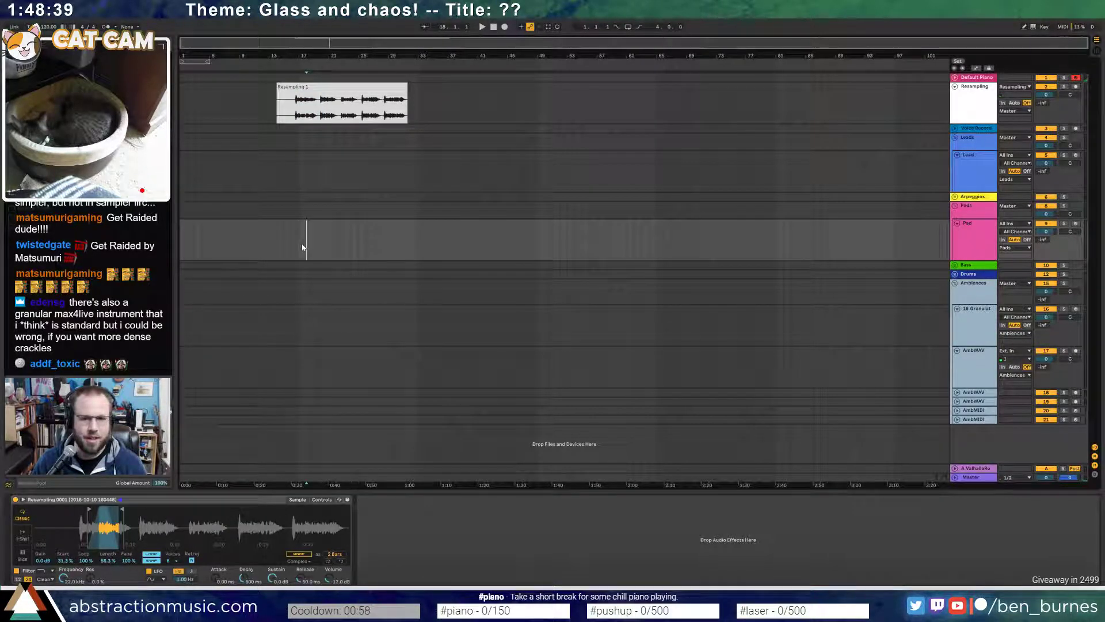
click(1075, 224)
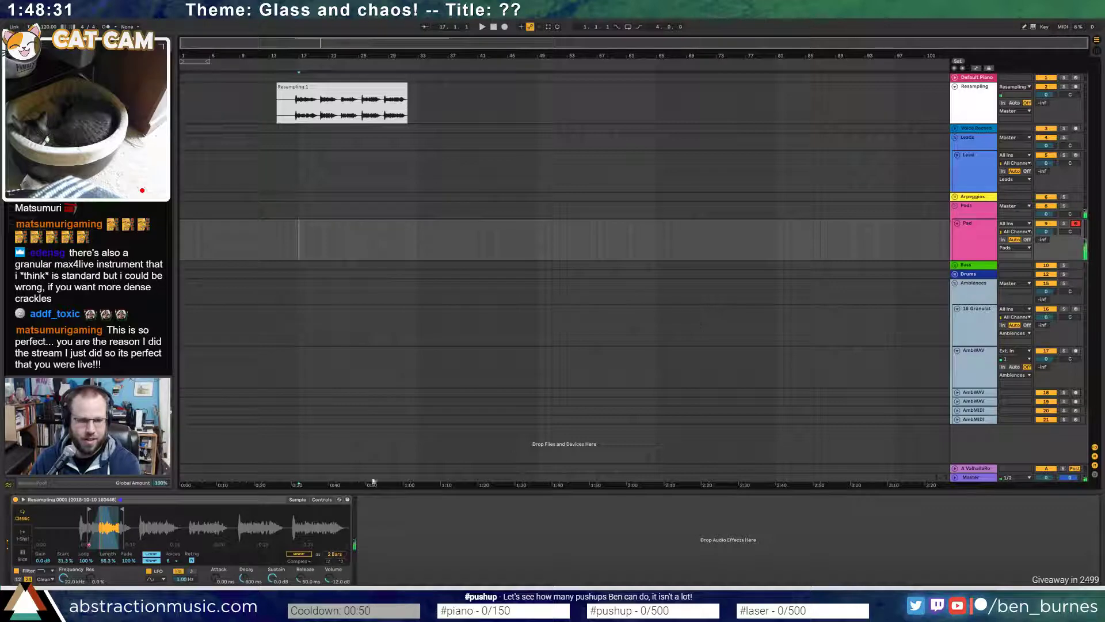
click(323, 500)
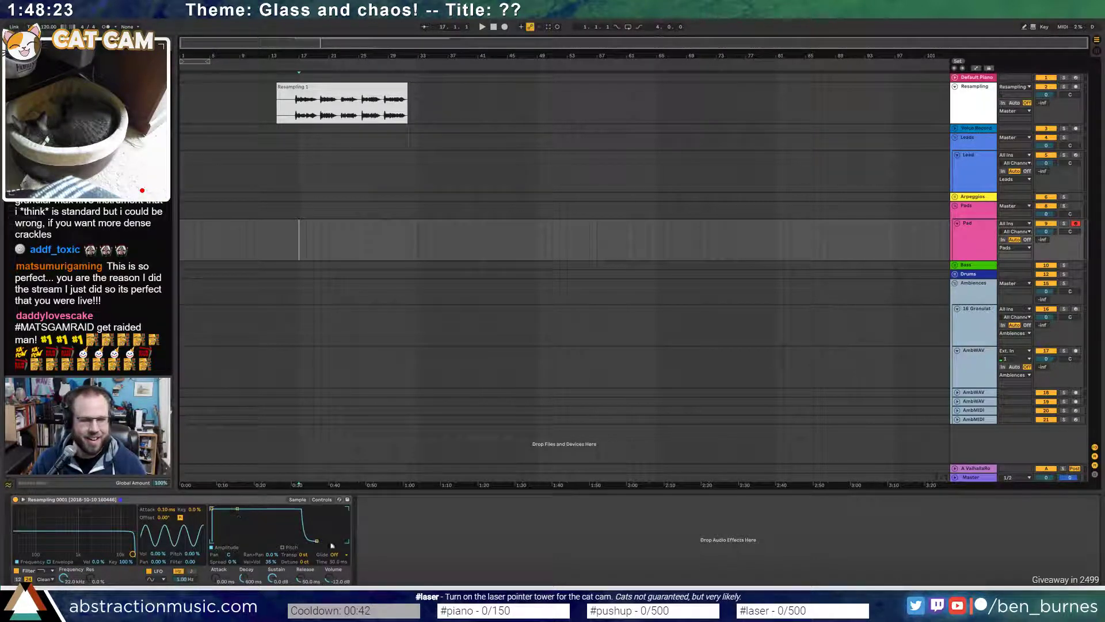
drag(237, 509, 287, 511)
- Switch Simpler's filter to high-pass, with the cutoff at about 168 Hz and resonance at about 15%
click(43, 570)
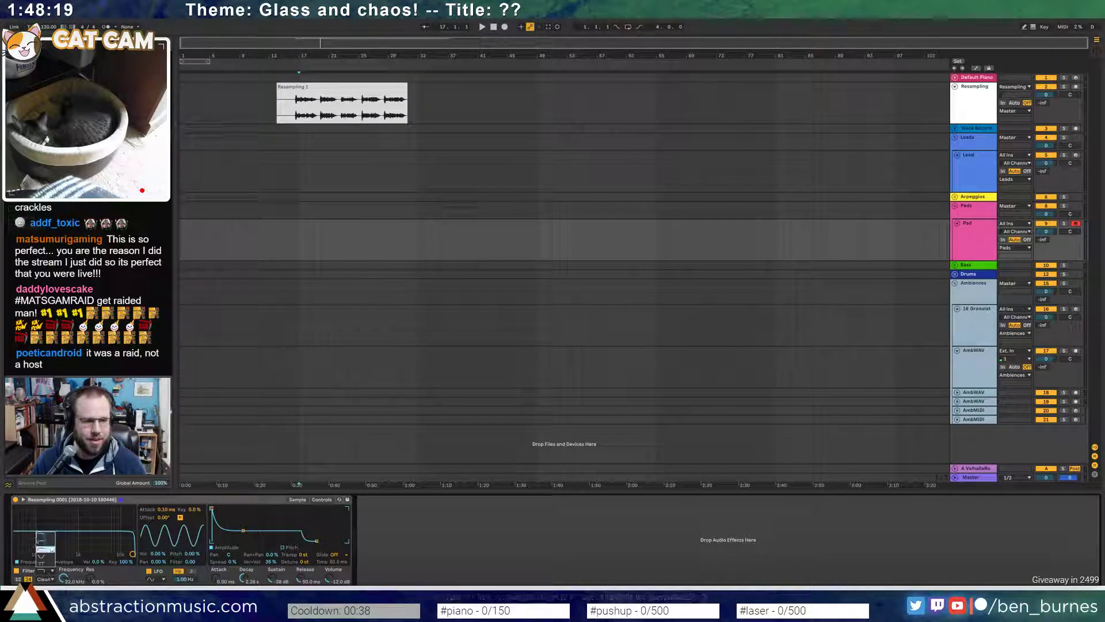
click(44, 545)
drag(133, 554, 45, 554)
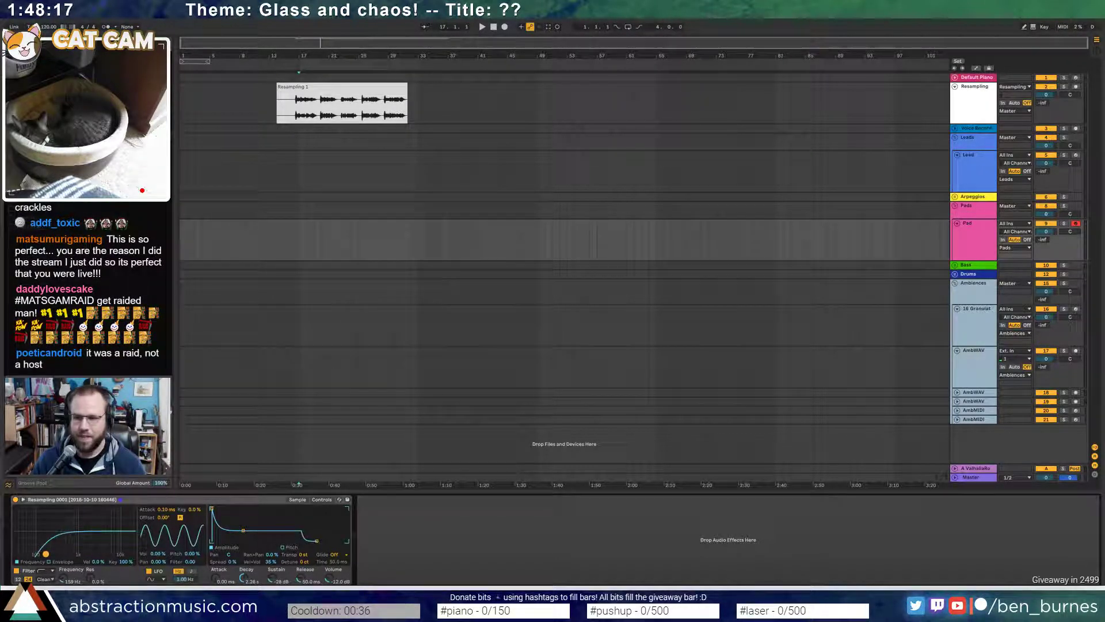
drag(46, 554, 49, 554)
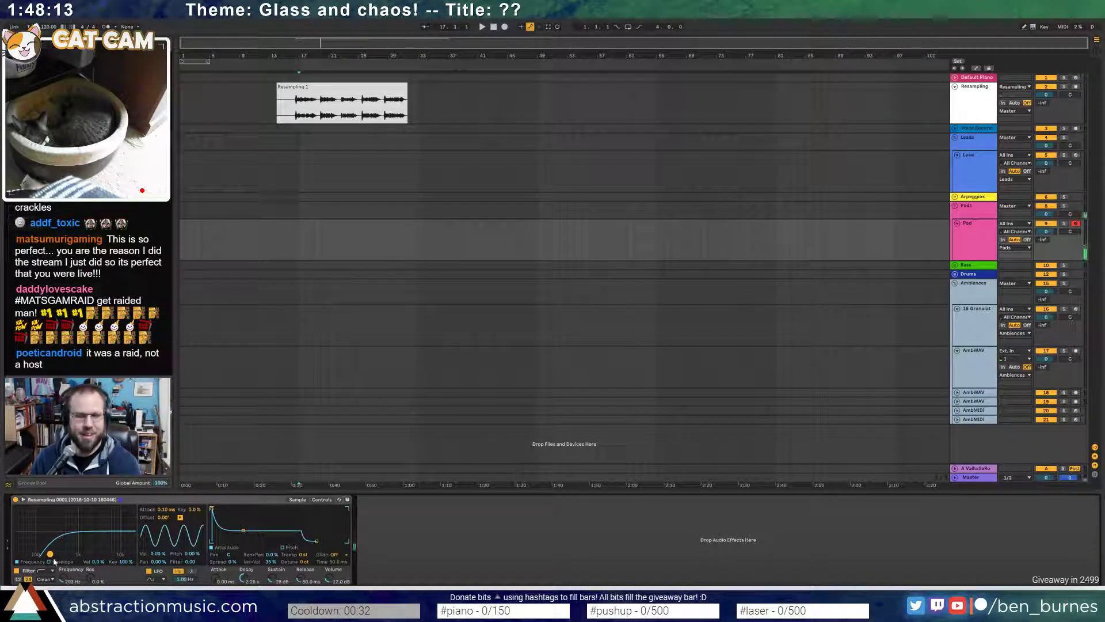
mouse_move(51, 555)
mouse_down()
mouse_move(60, 544)
mouse_move(46, 548)
mouse_up()
- Raise Simpler's amp envelope sustain to about -13 dB, lengthen the release to about 275 ms and fine-tune the decay
mouse_move(243, 530)
mouse_down()
mouse_move(243, 509)
mouse_move(244, 519)
mouse_up()
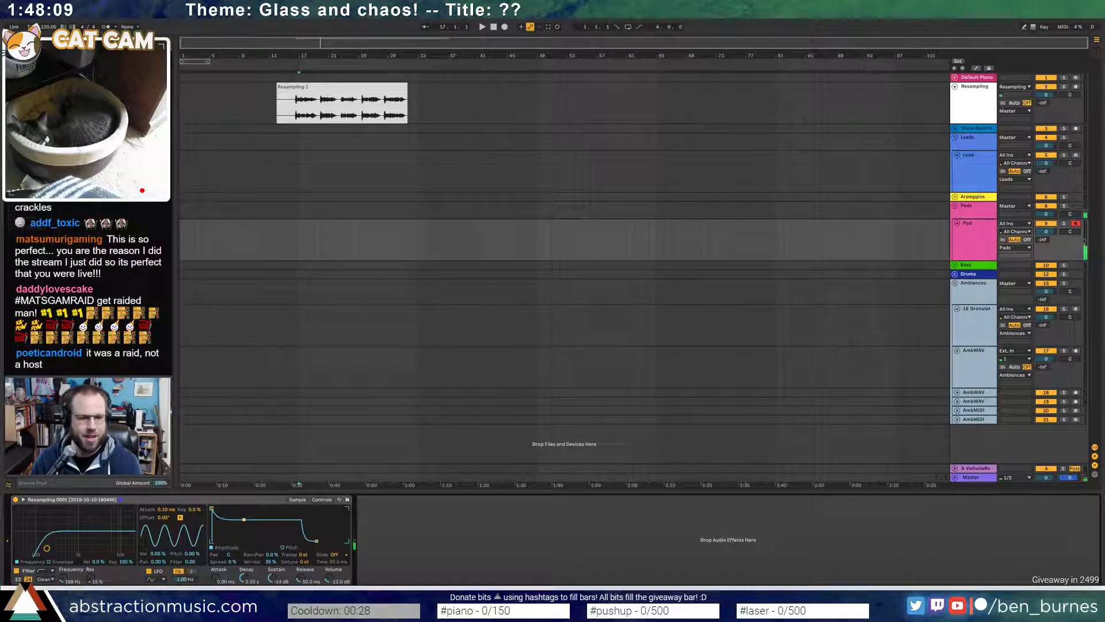
drag(316, 540, 319, 540)
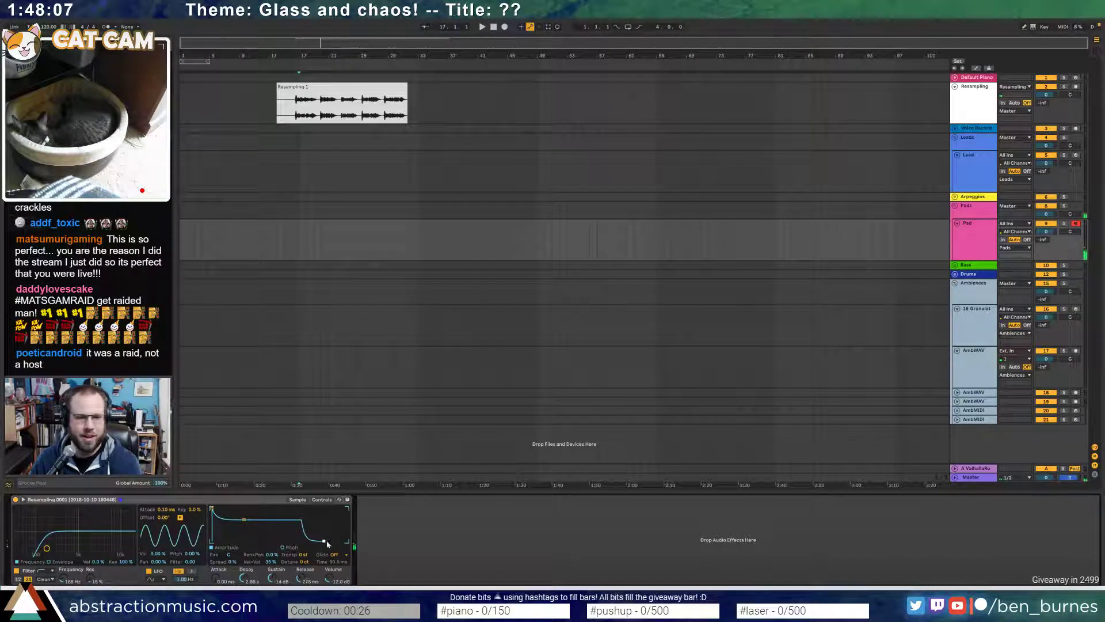
drag(242, 520, 243, 521)
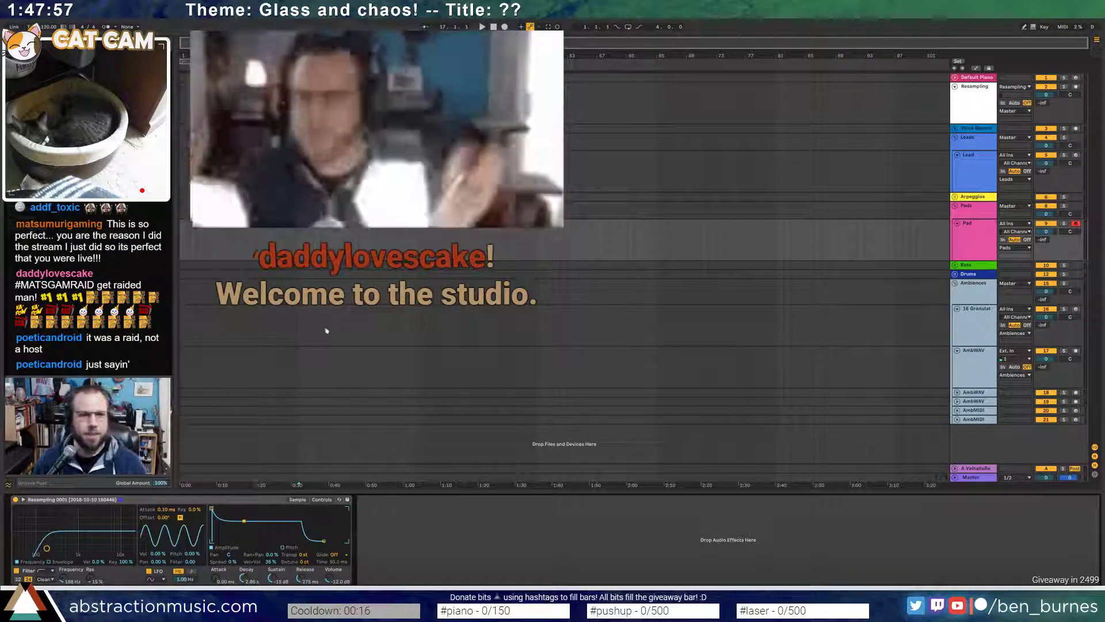
- Delete the remaining Resampling clip at bar 14 and arm the Default Piano track
click(277, 105)
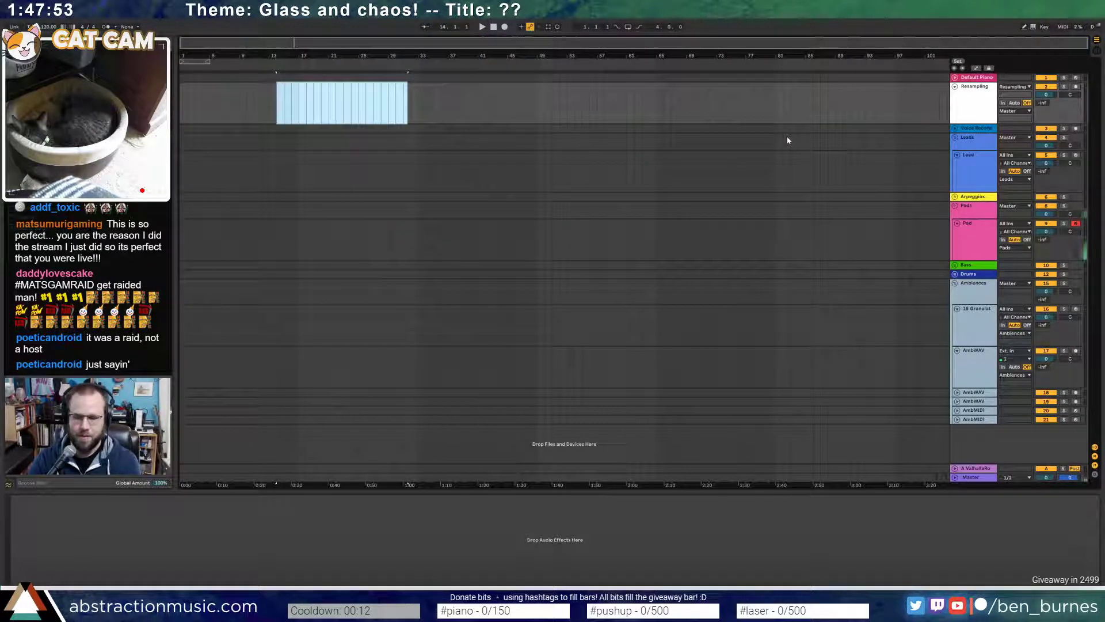
key(1)
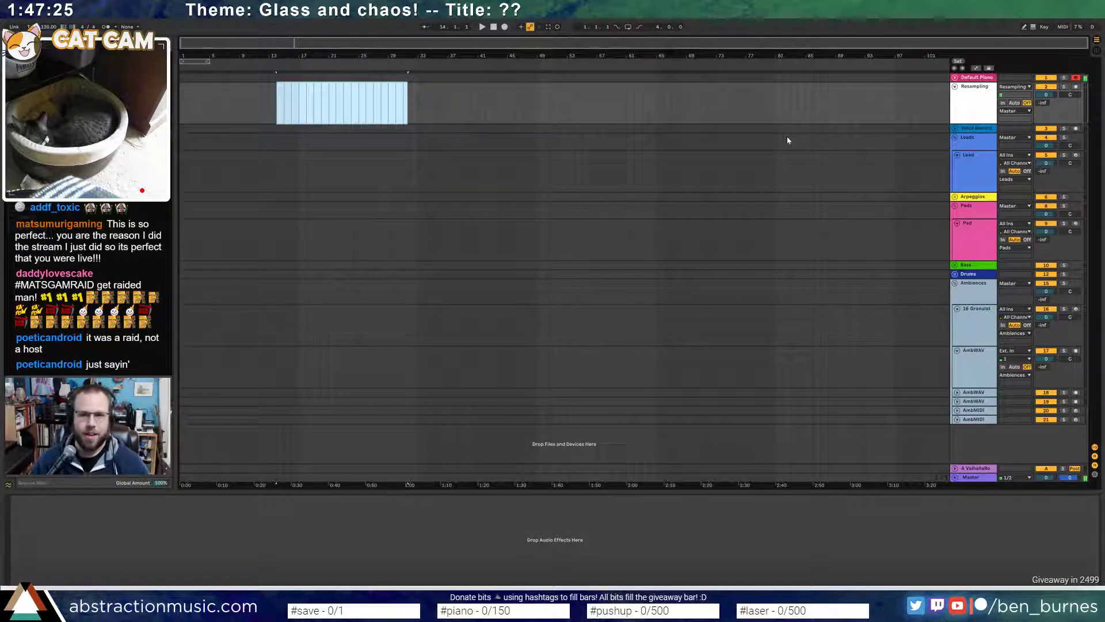
- Arm the Pad track, add a Reverb after Simpler and adjust its decay time and dry/wet mix
click(980, 237)
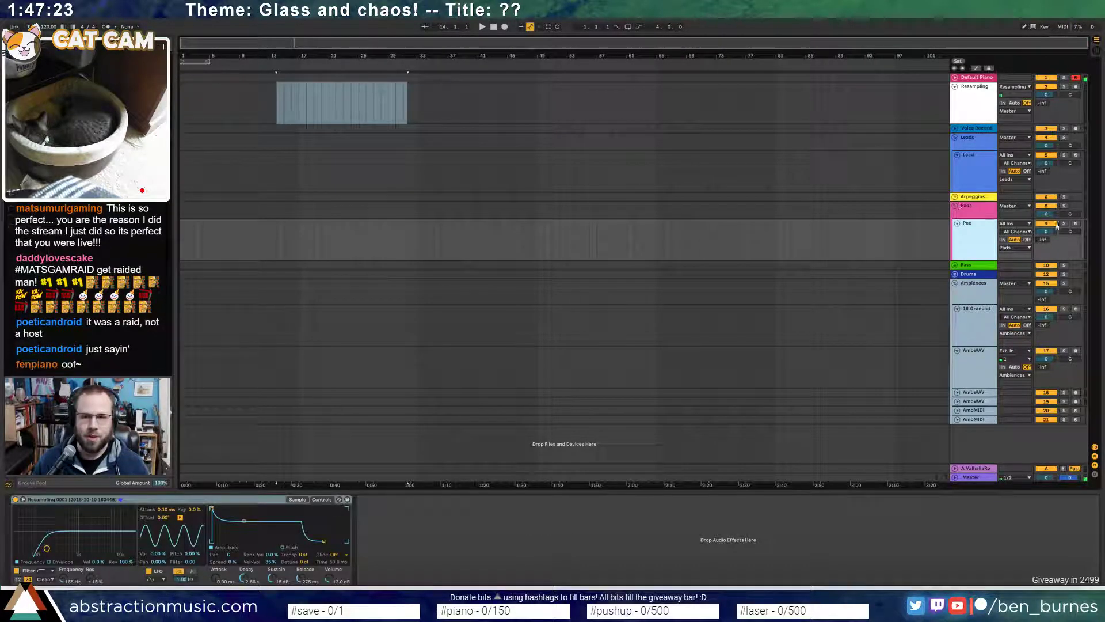
click(1077, 225)
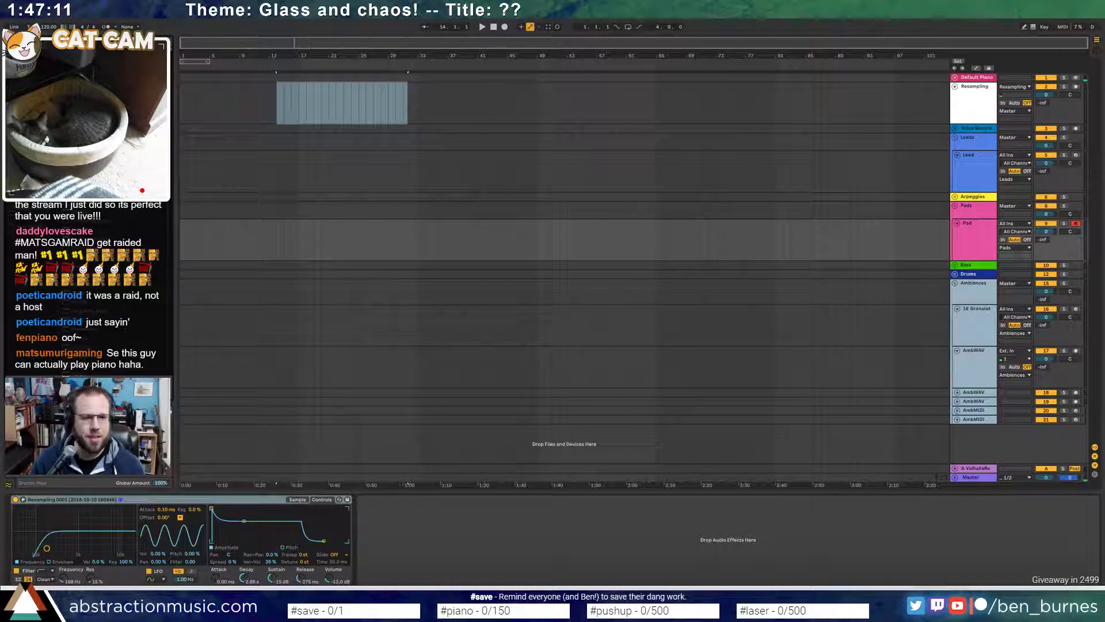
drag(87, 338, 398, 561)
drag(490, 572, 491, 568)
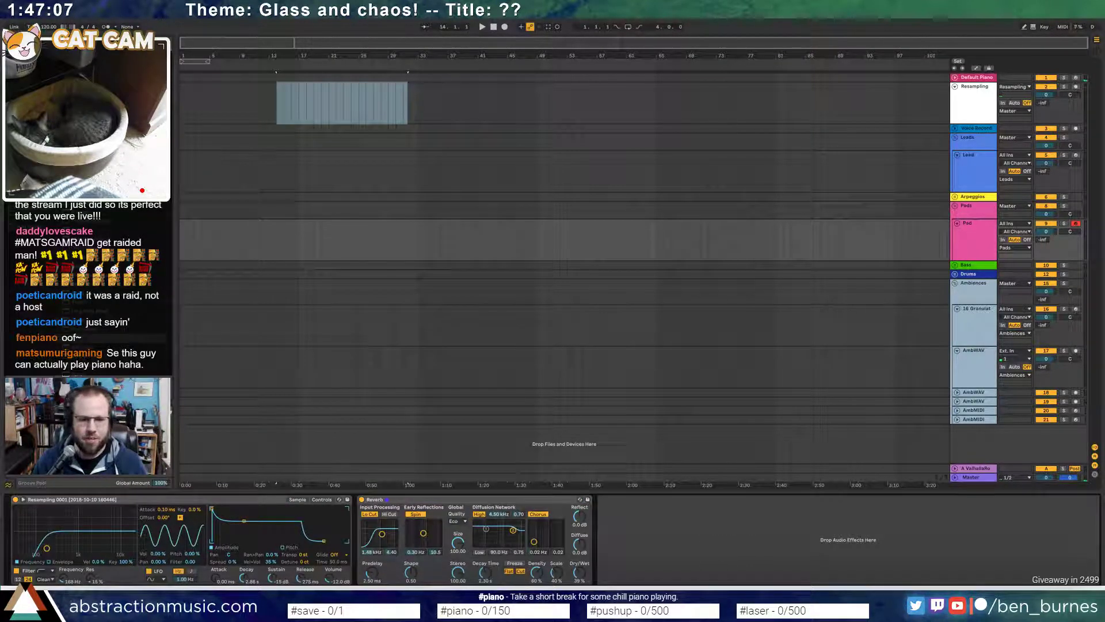
drag(577, 574, 577, 571)
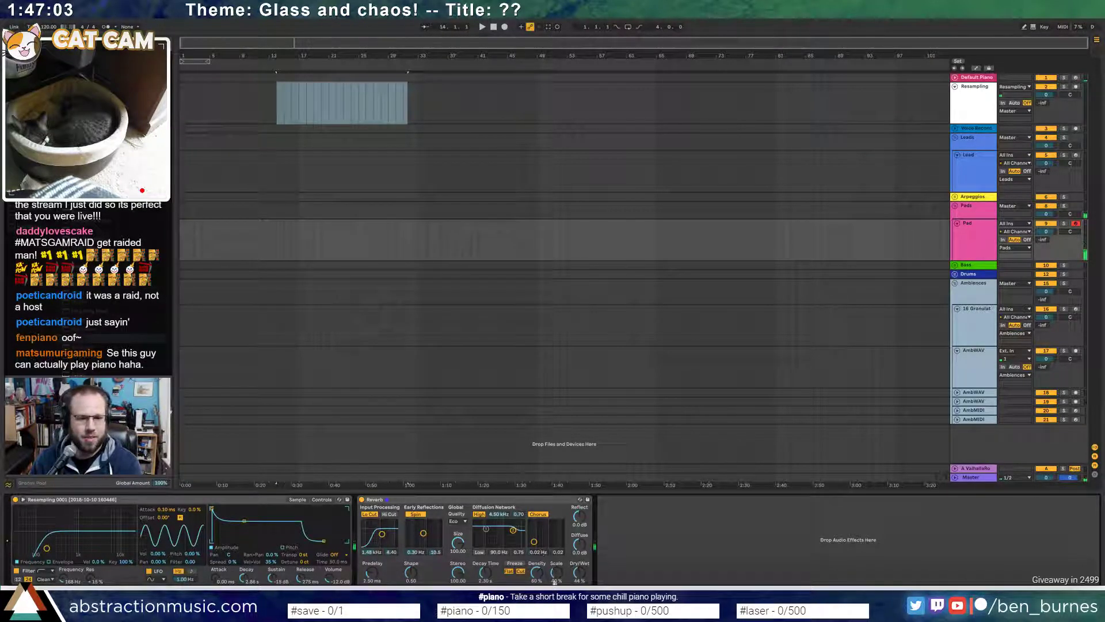
drag(579, 572, 579, 575)
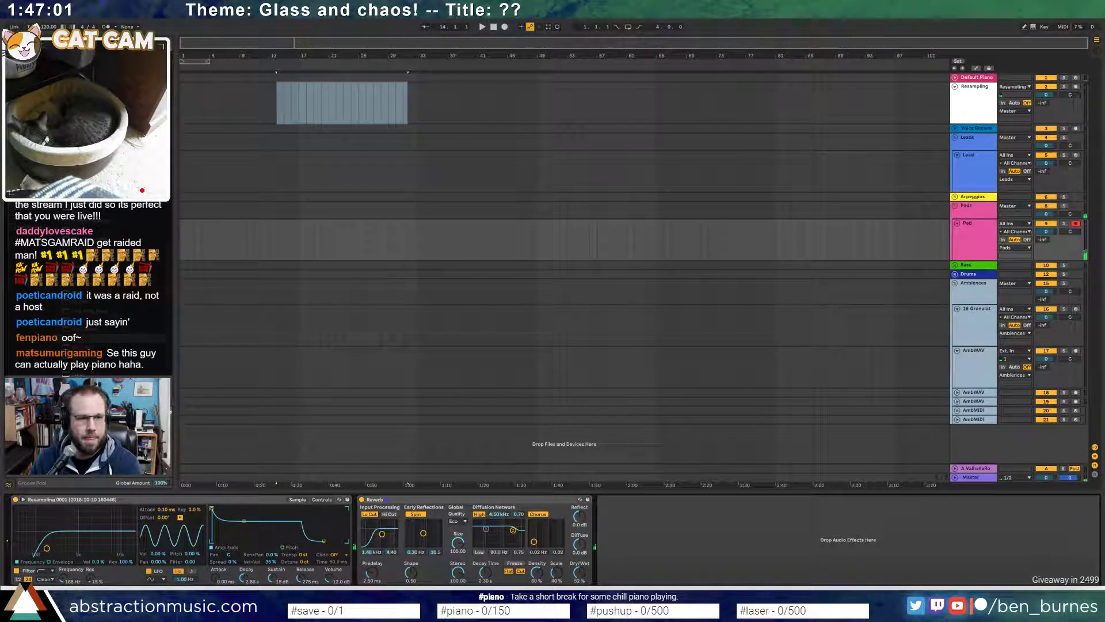
- Insert a Chorus between Simpler and the Reverb, and raise Simpler's amp envelope sustain to maximum
drag(78, 338, 358, 536)
drag(244, 521, 244, 509)
drag(431, 538, 432, 541)
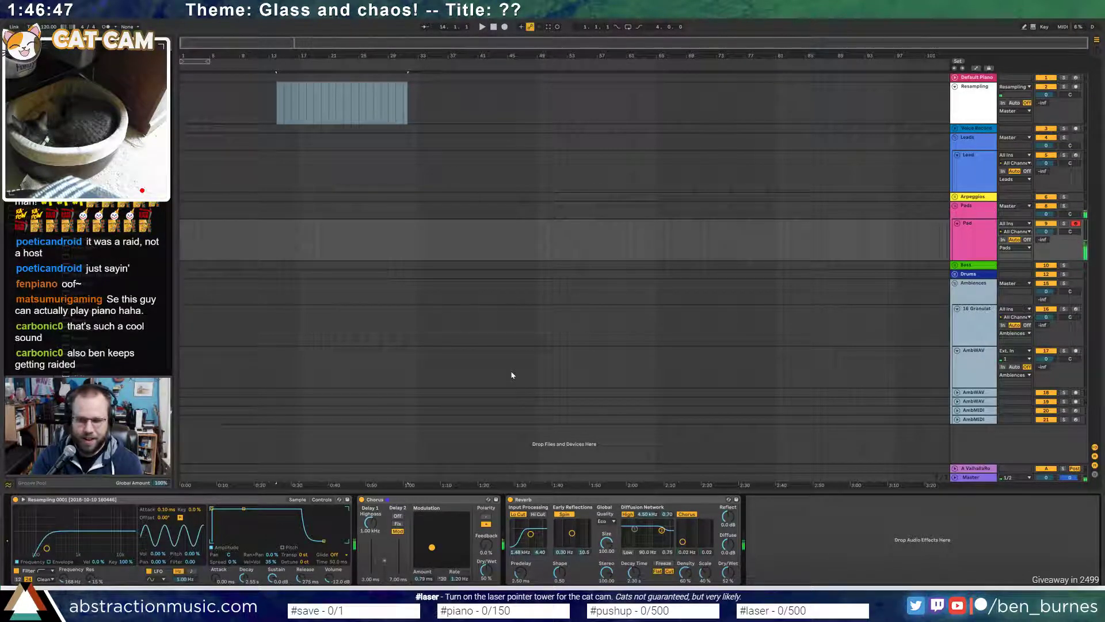
- Clear the leftover Resampling clips and set the Chorus modulation to about 0.63 ms amount and 3.39 Hz rate
click(298, 224)
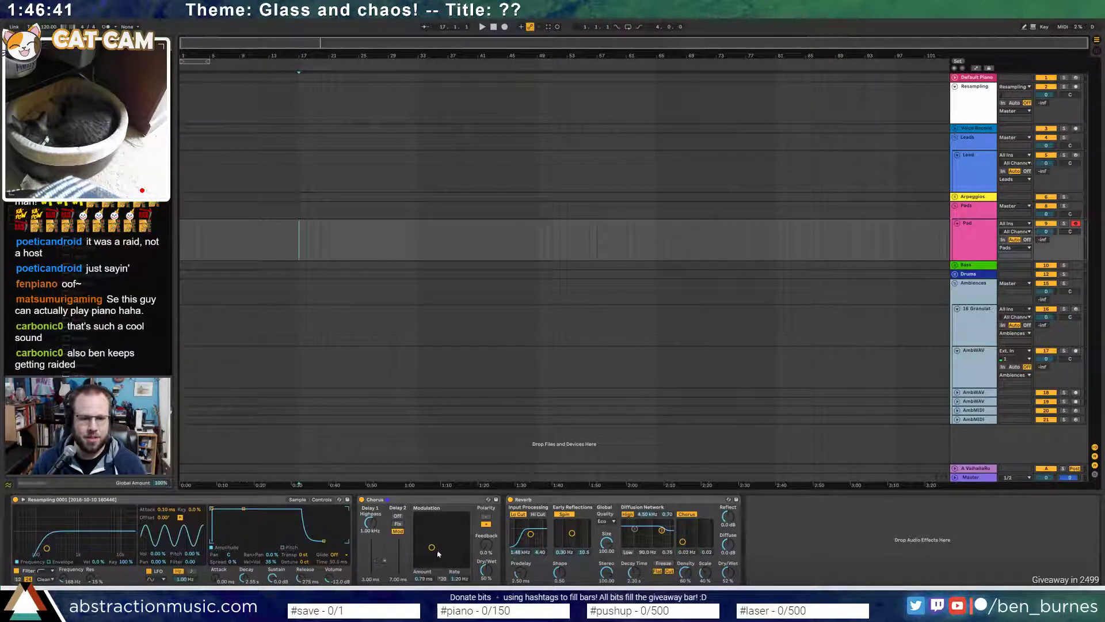
drag(437, 553, 487, 560)
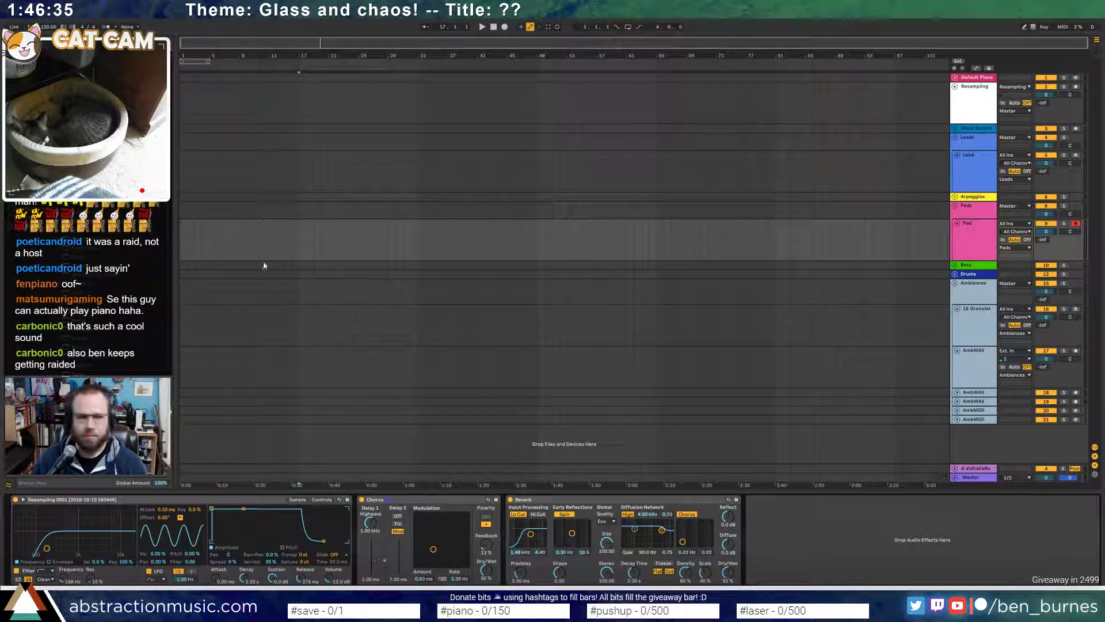
- Record an eight-bar chord part on the Pad track, starting at bar 1
click(182, 228)
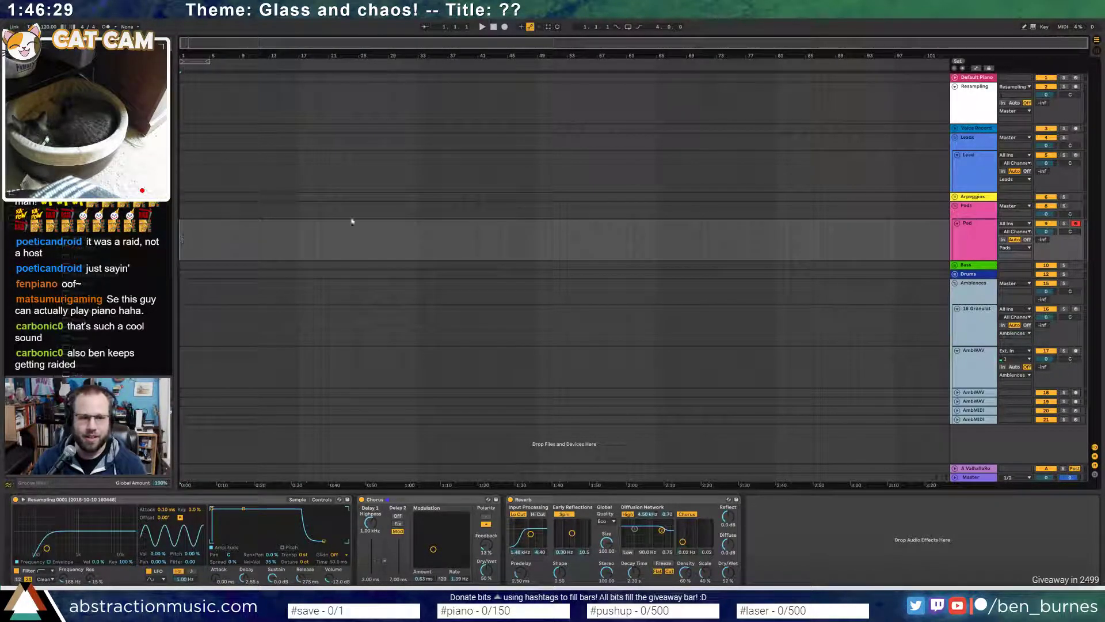
key(F9)
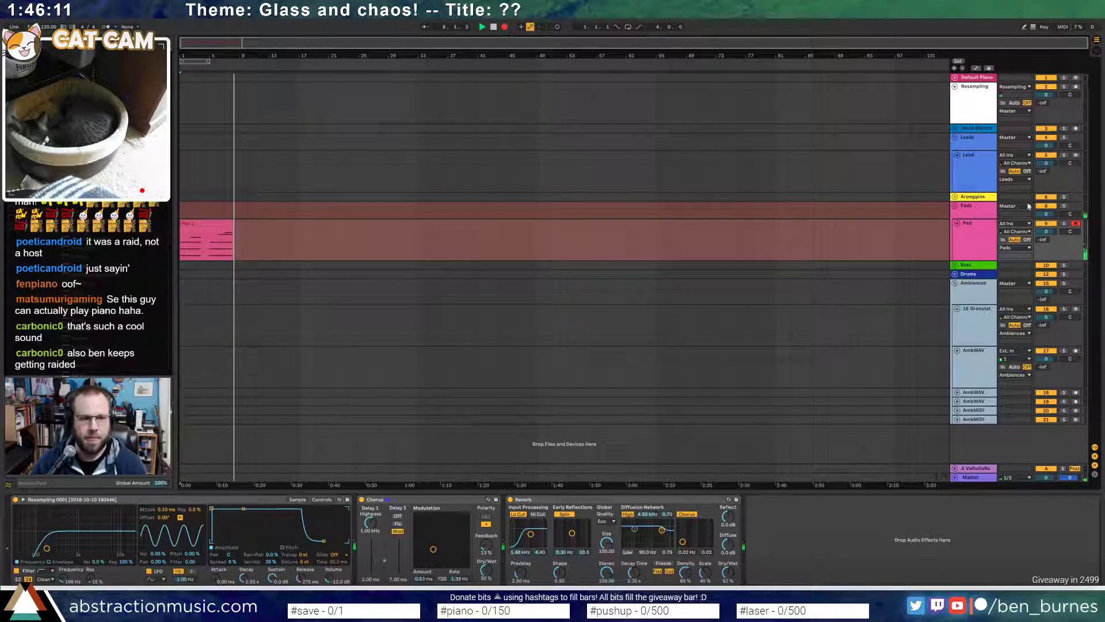
key(space)
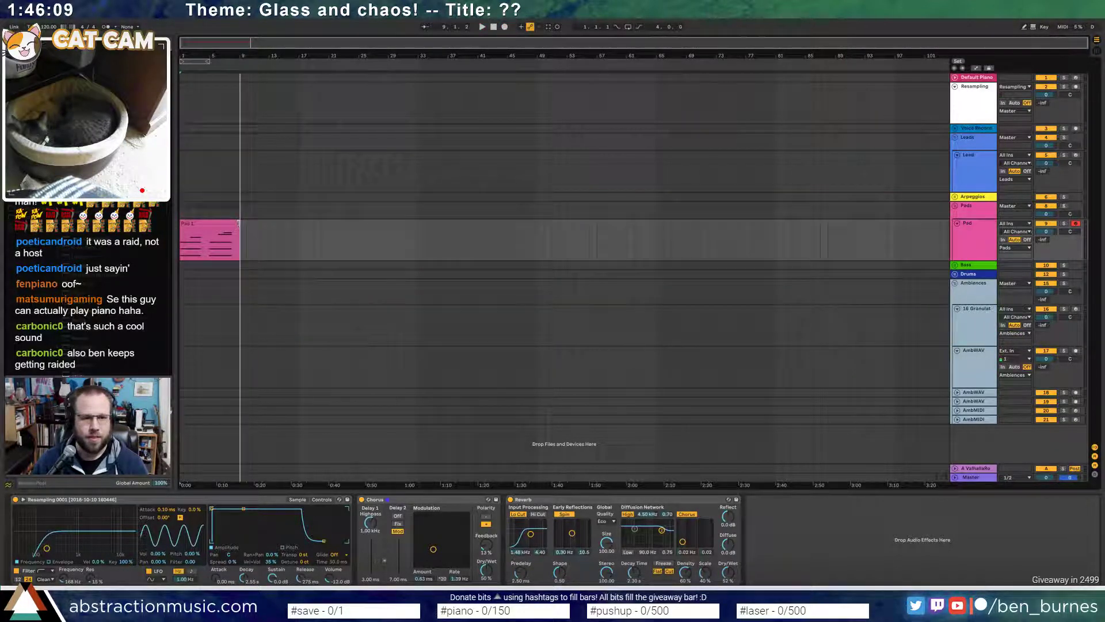
- Extend the arrangement loop range to eight bars to match the Pad clip, and return to the Pad track's devices
double_click(234, 224)
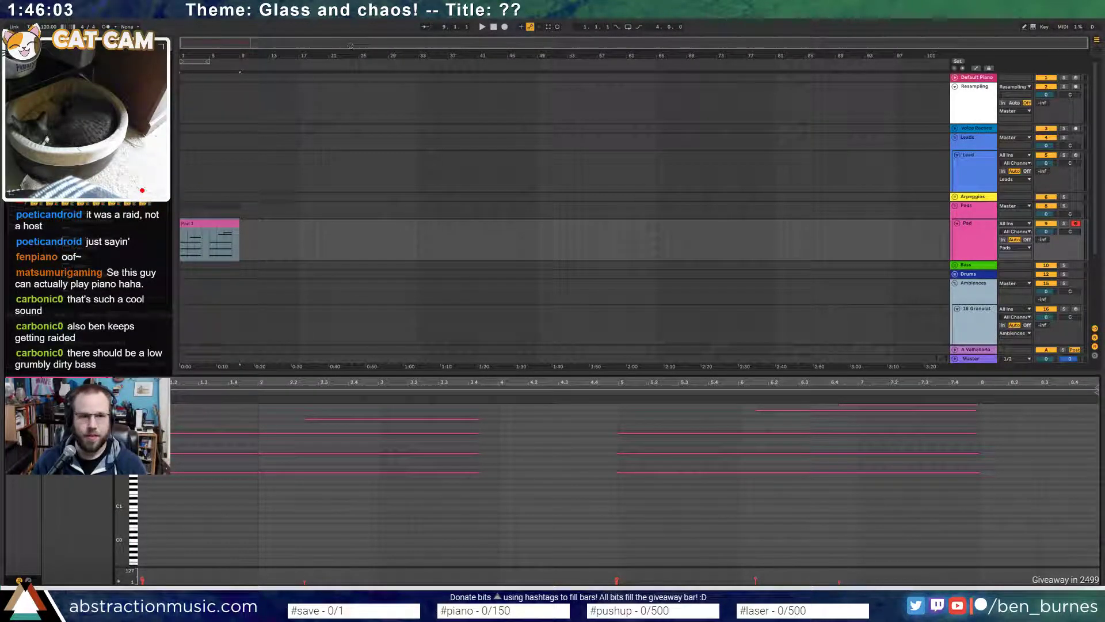
drag(209, 61, 240, 62)
key(shift+Tab)
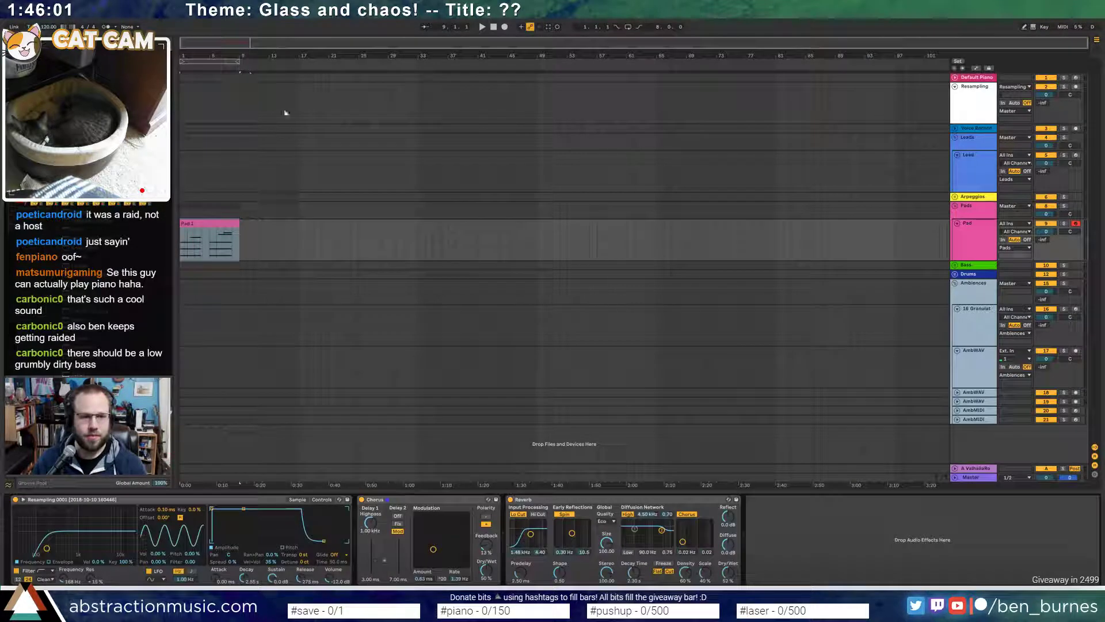
click(227, 215)
click(231, 224)
click(975, 244)
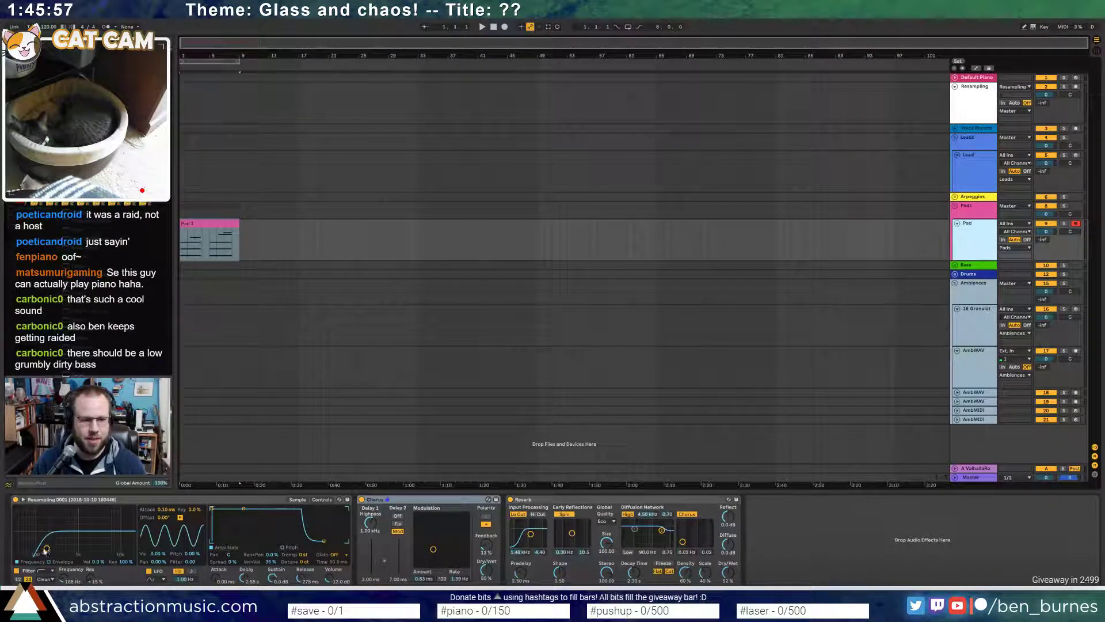
- Insert an EQ Eight between Simpler and Chorus and shape its low cut to about 135 Hz with a resonant peak during playback
drag(47, 549, 46, 547)
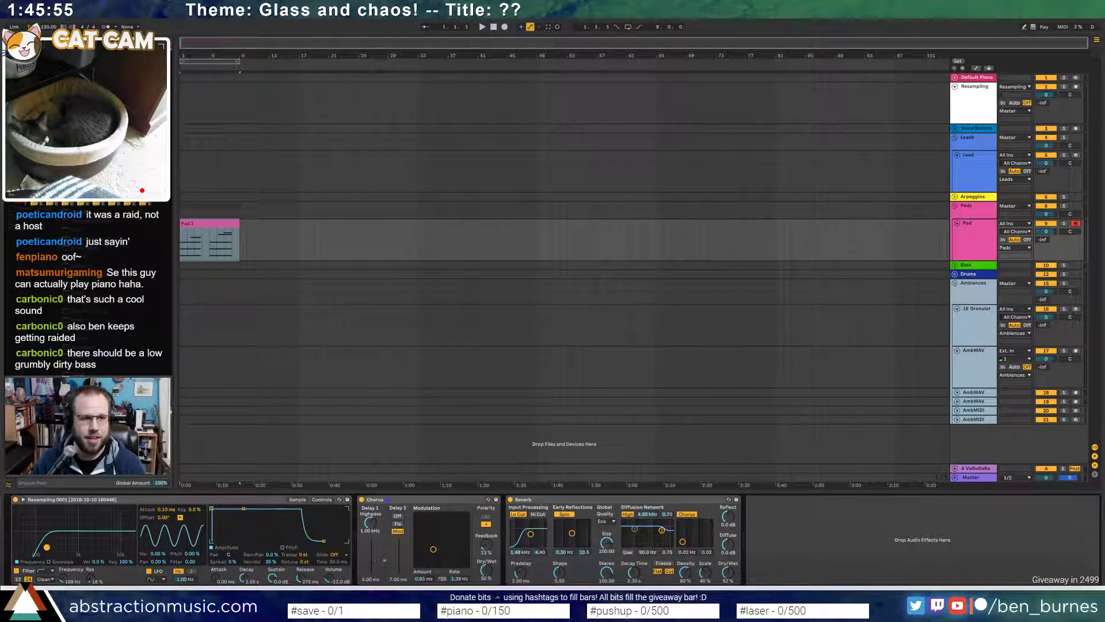
click(355, 540)
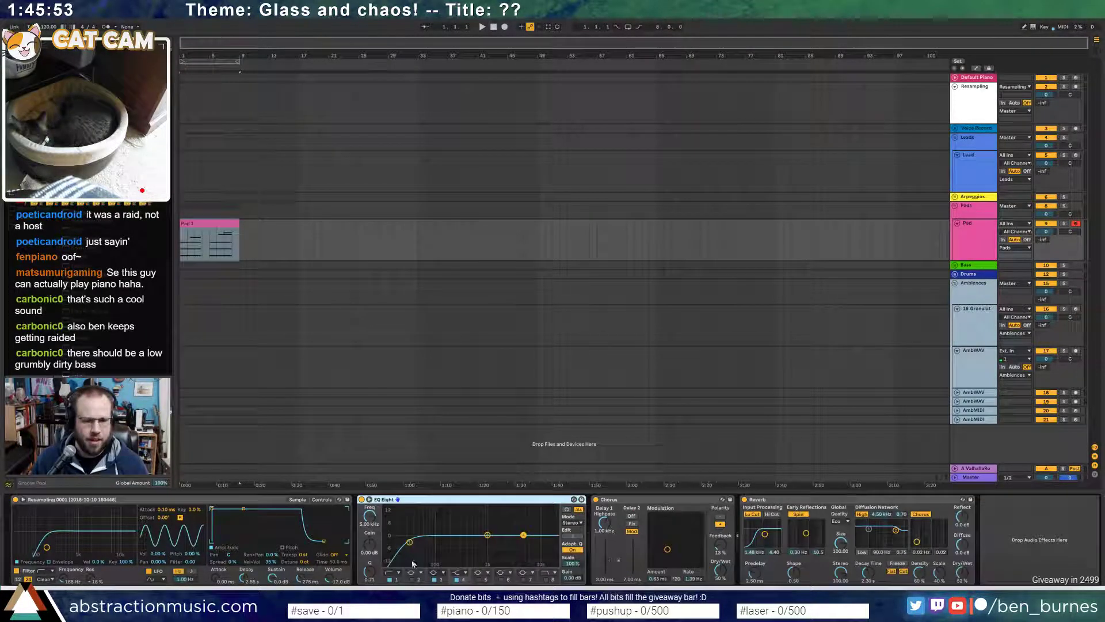
drag(423, 535, 434, 531)
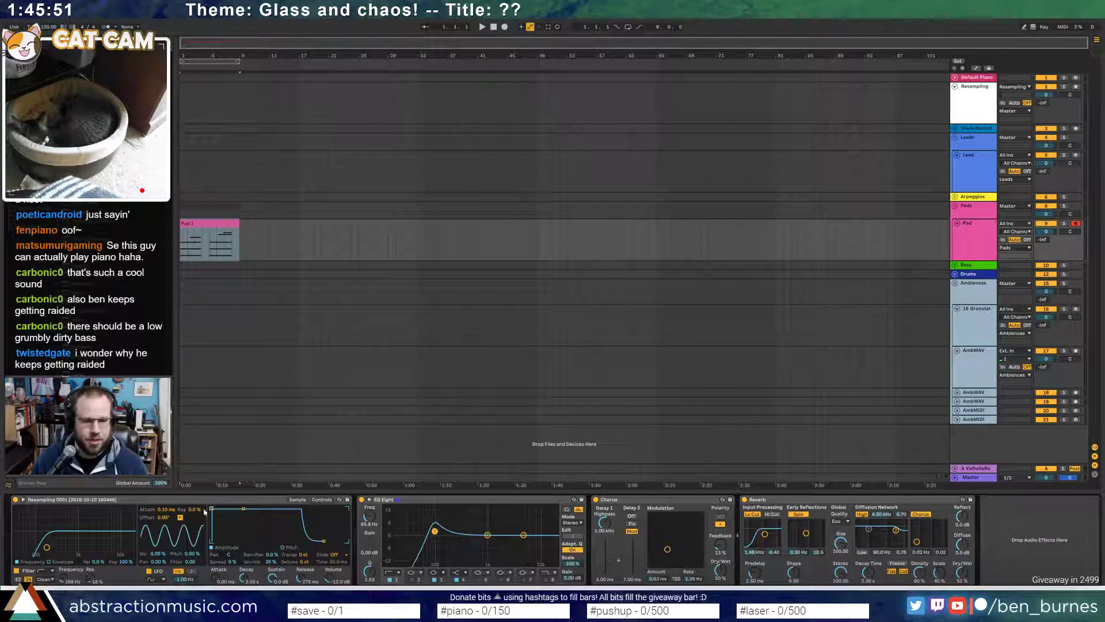
key(space)
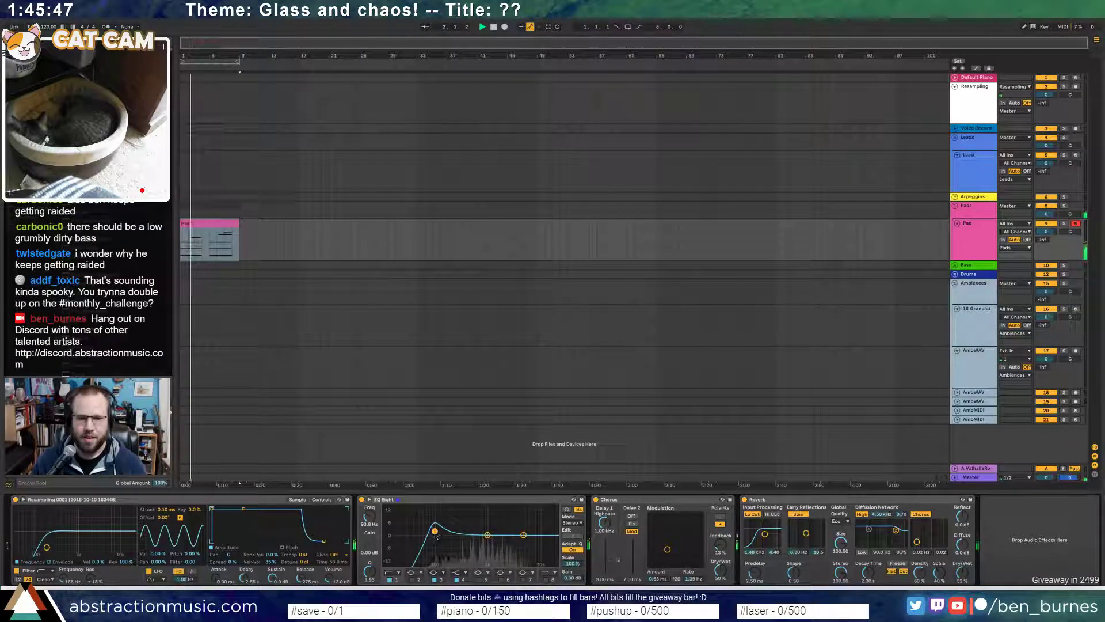
drag(435, 531, 443, 530)
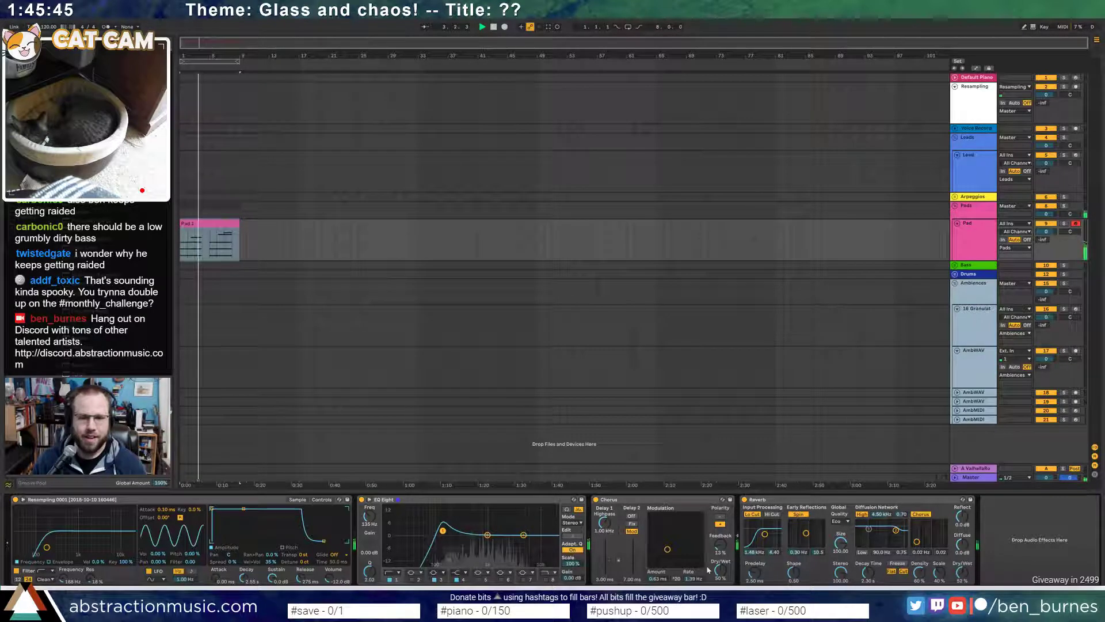
- Fine-tune the Pad Reverb's dry/wet and decay time, and lengthen Simpler's release to about 700 ms
drag(962, 574, 962, 573)
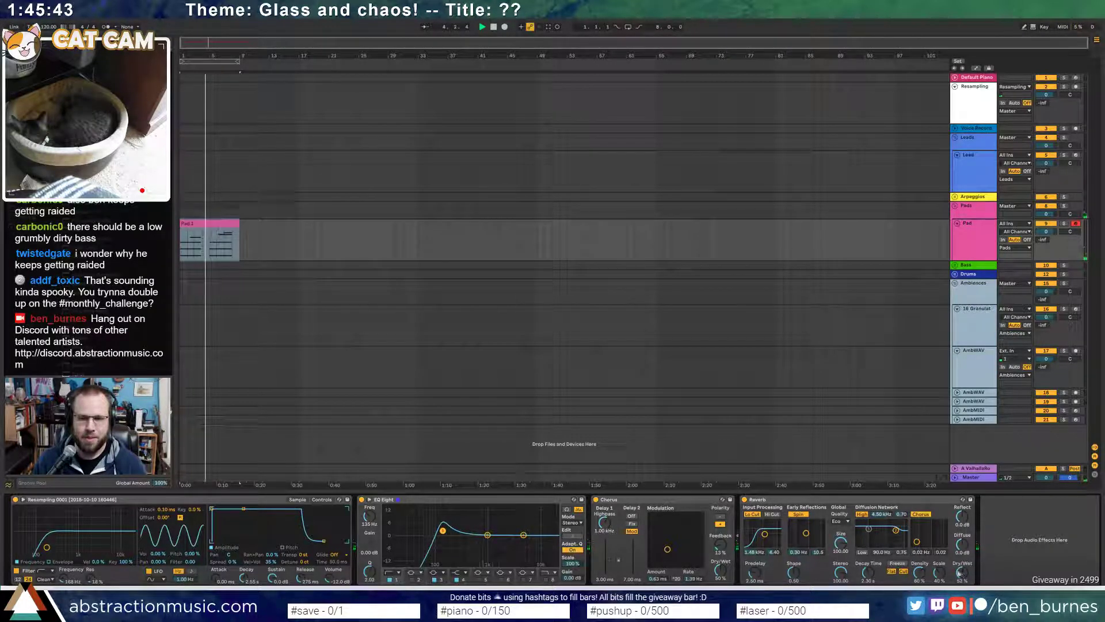
drag(870, 579, 870, 571)
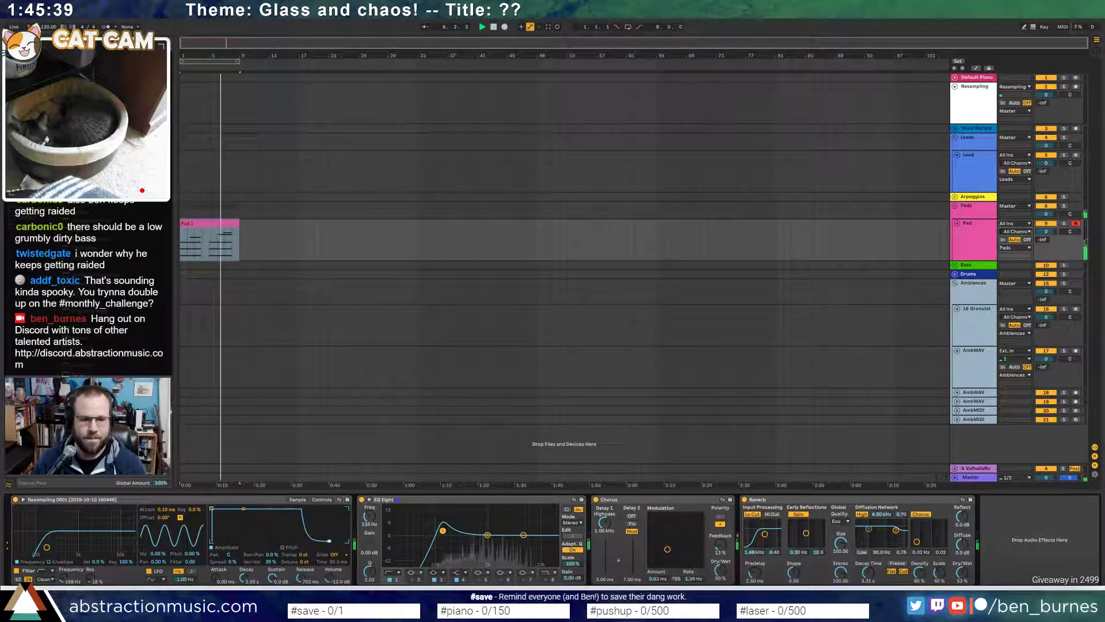
drag(323, 541, 331, 541)
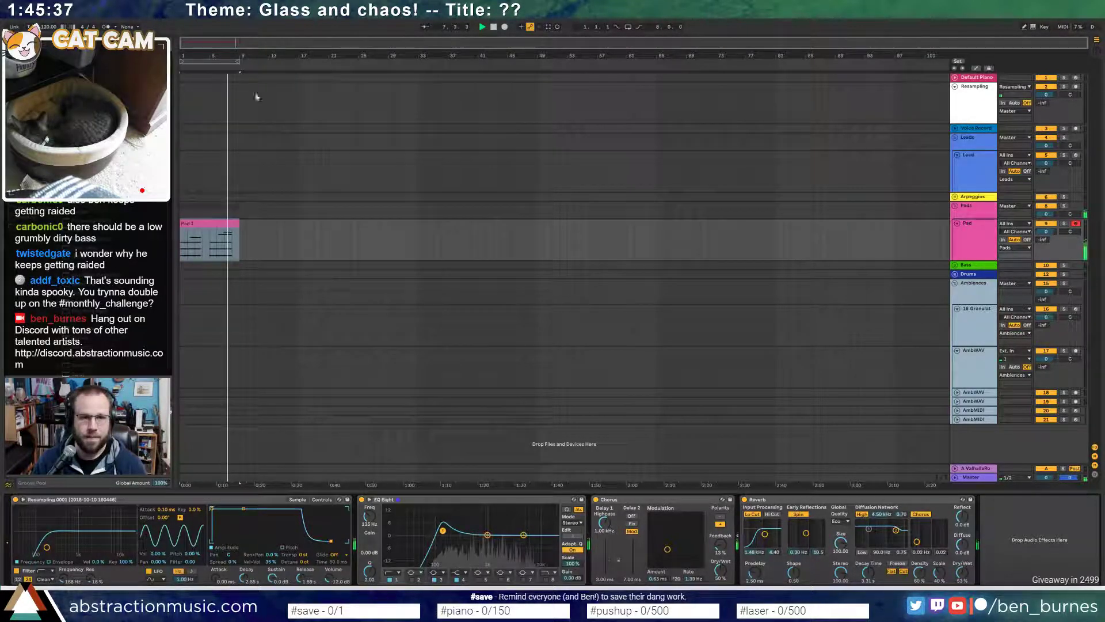
- Turn on arrangement looping and arm the Lead track to audition it over the looped pad
click(629, 27)
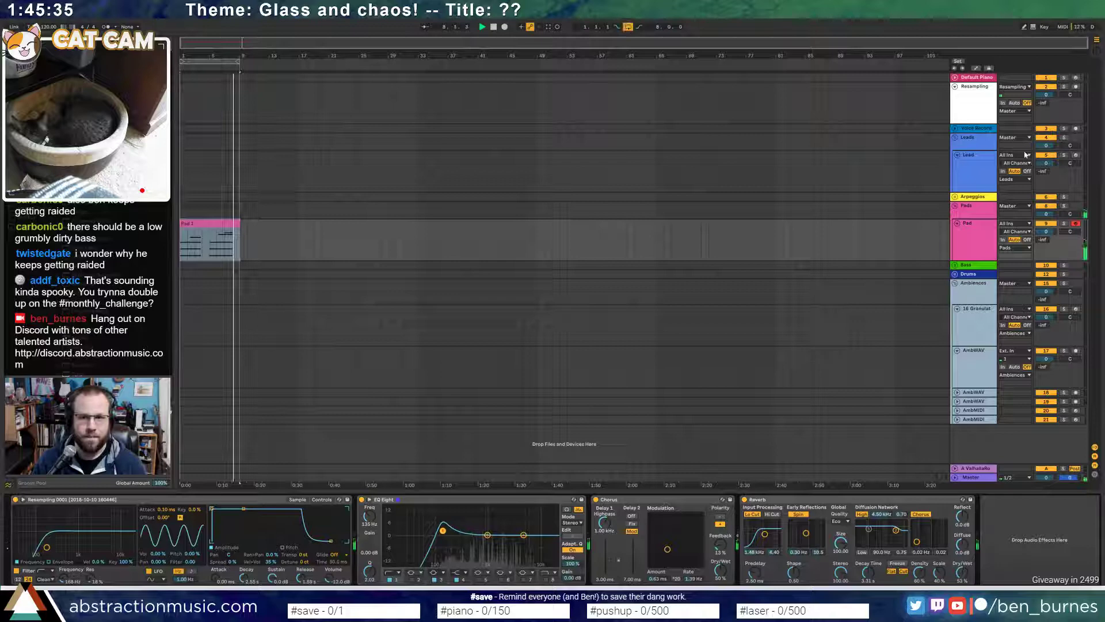
click(1075, 156)
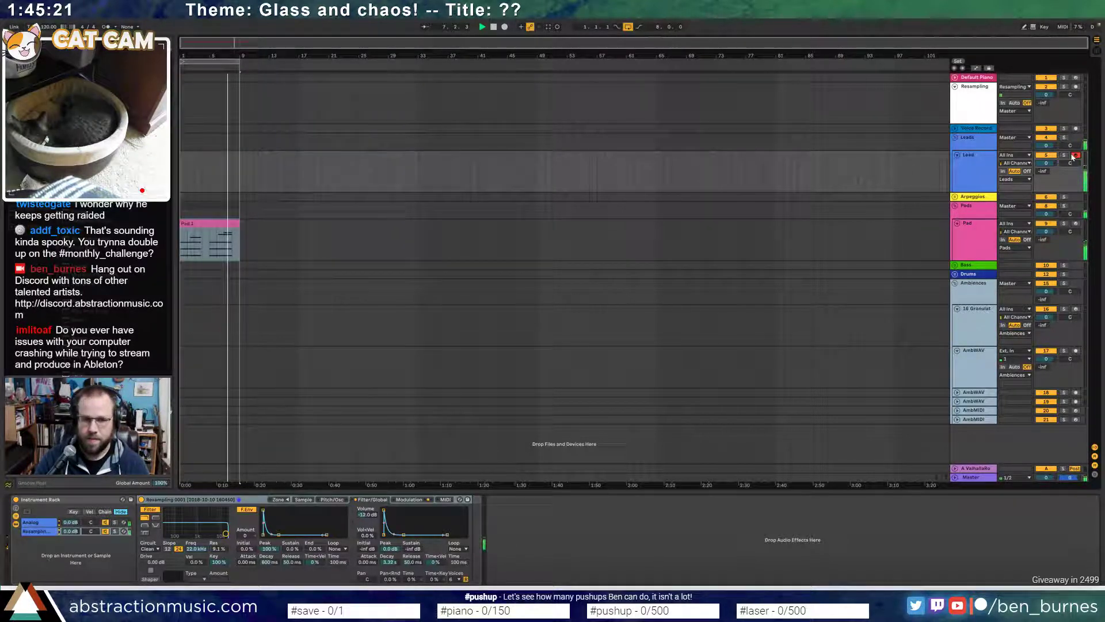
key(space)
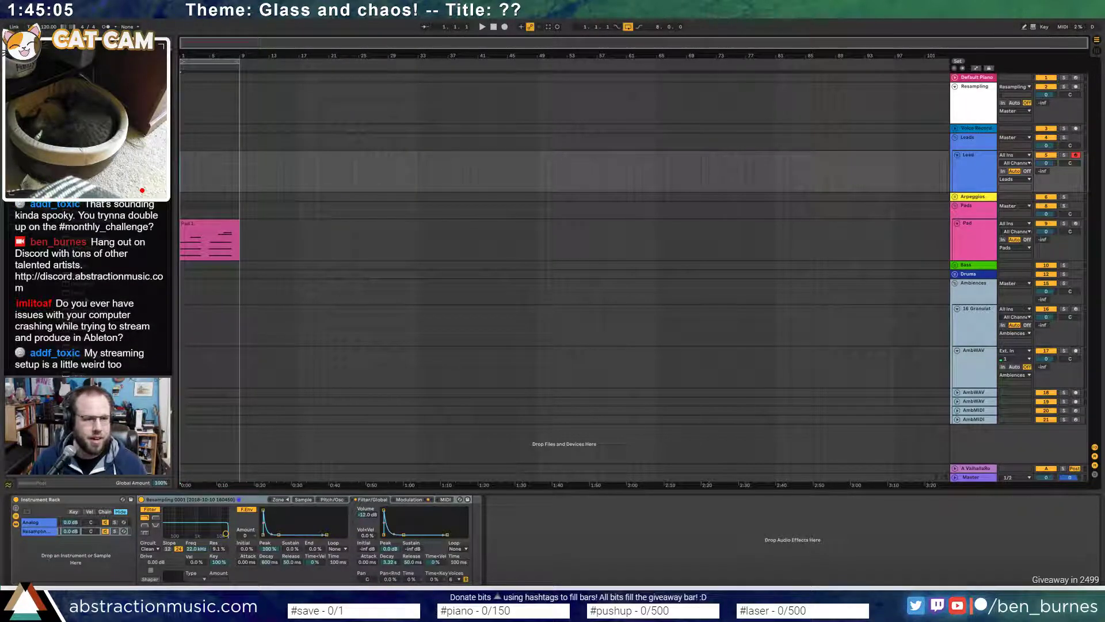
- Add a Ping Pong Delay to the Lead track, with its filter around 3.2 kHz and feedback at about 42%
drag(115, 311, 207, 159)
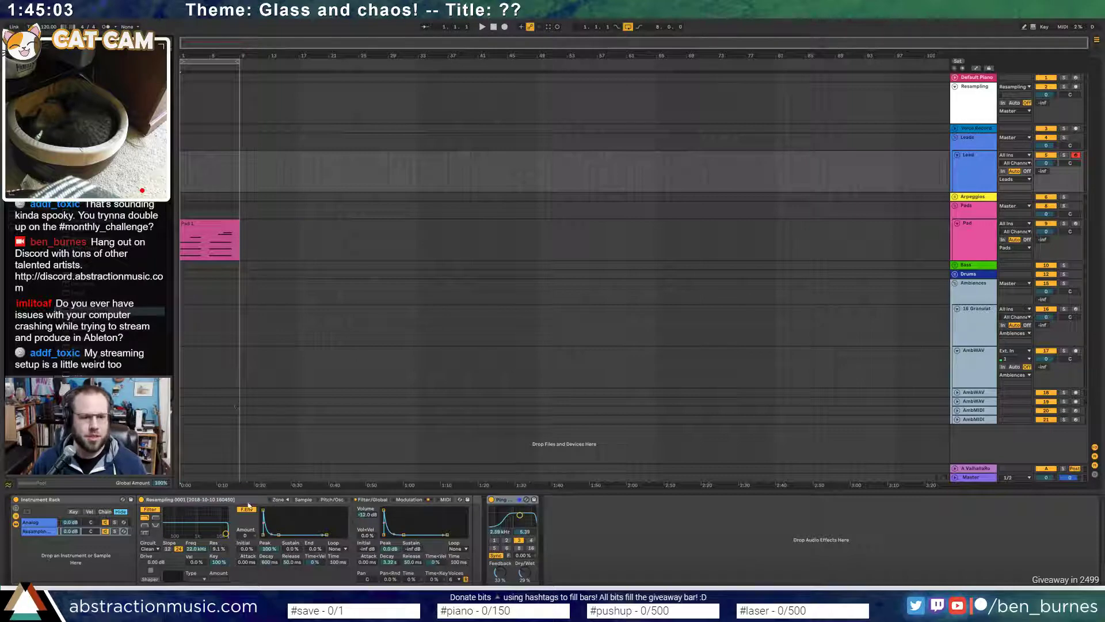
drag(518, 520, 521, 521)
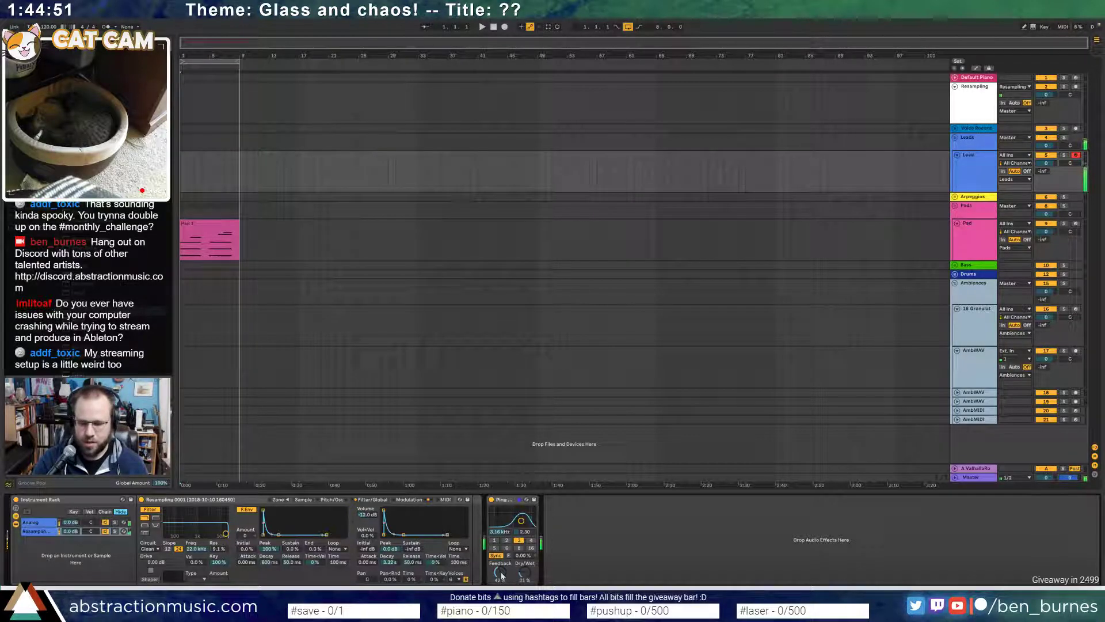
- In the Lead rack's Analog chain, change the first oscillator's waveform and lower the filter 1 cutoff during playback
key(space)
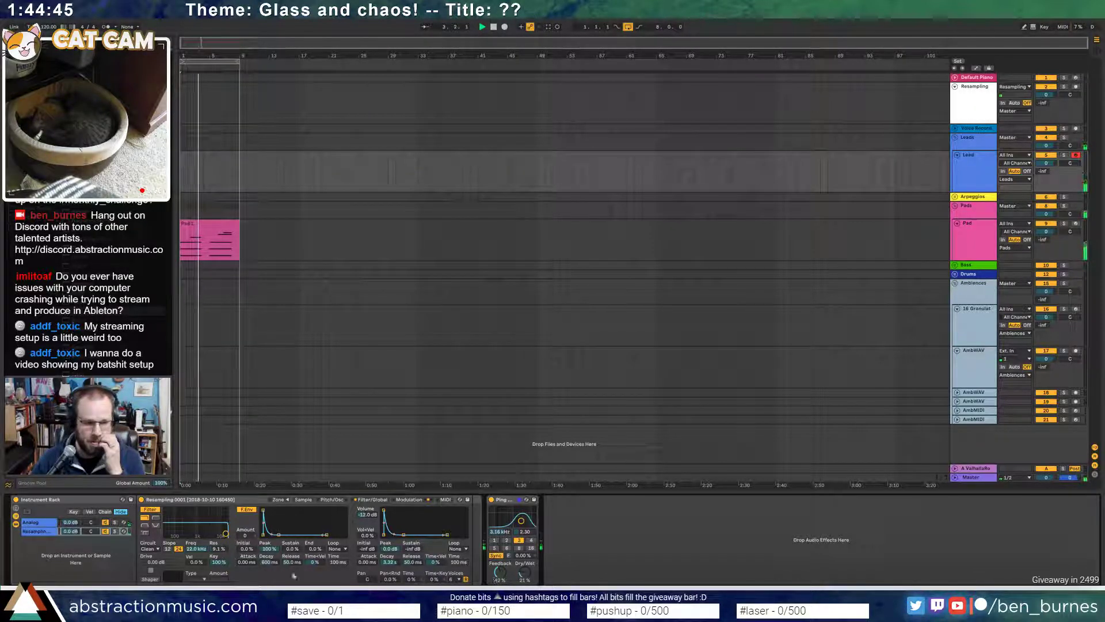
click(35, 522)
click(183, 514)
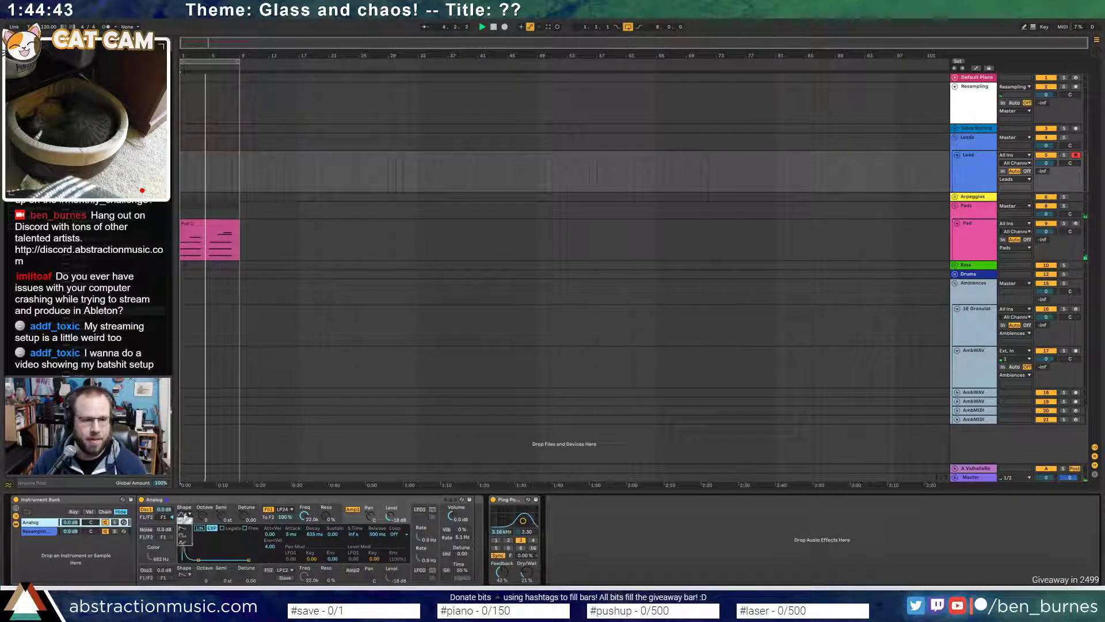
click(188, 528)
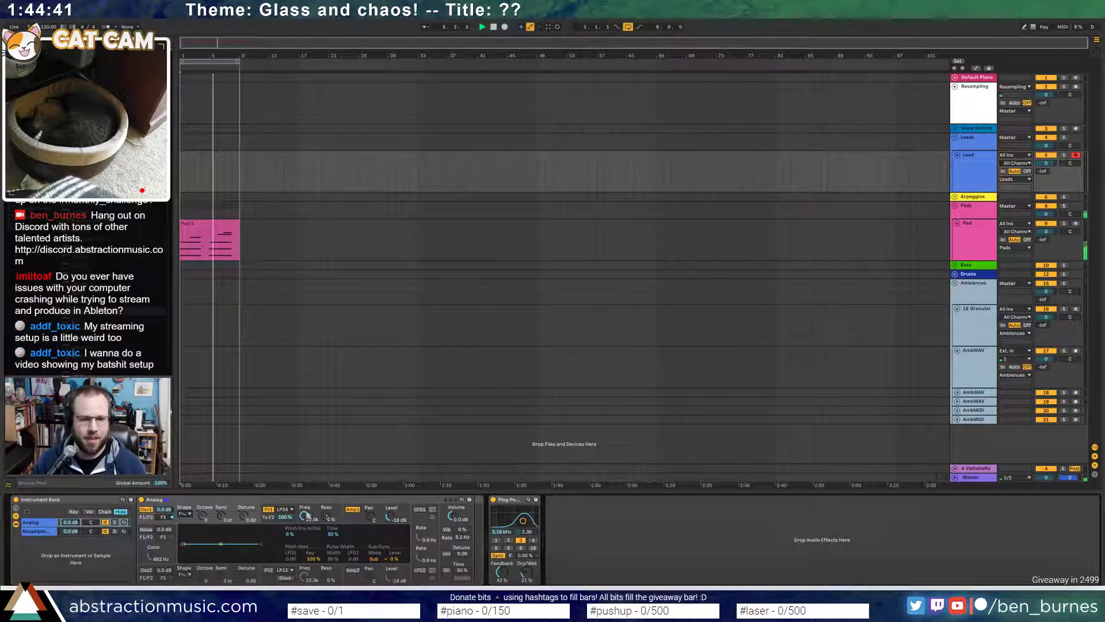
drag(304, 516, 304, 553)
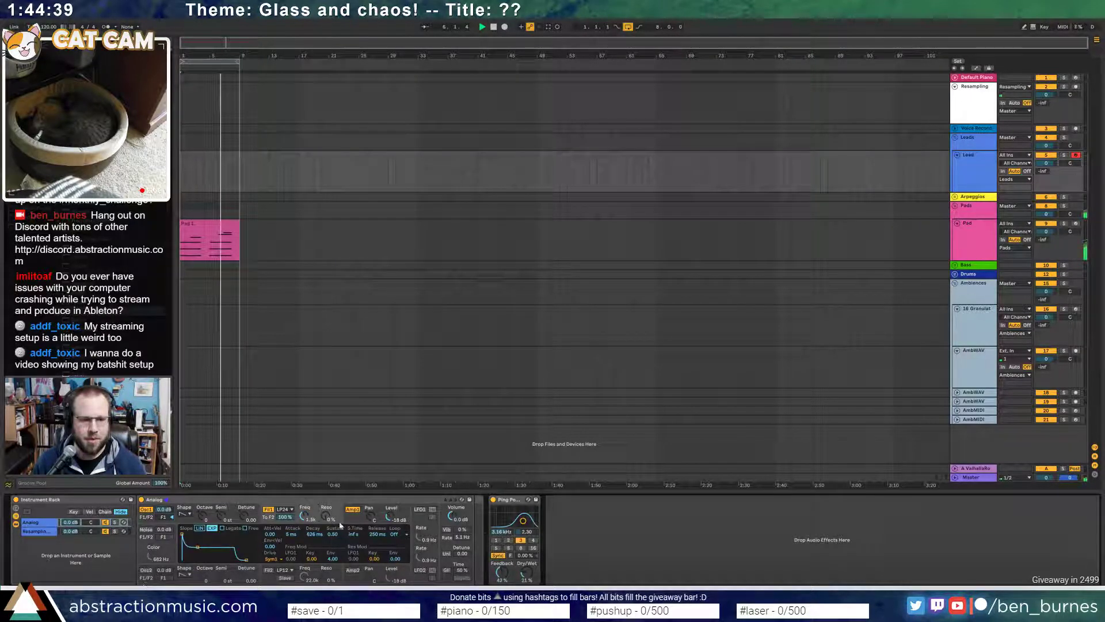
- Enable Analog's unison, raise its detune and readjust the filter 1 cutoff
click(446, 553)
drag(459, 557, 458, 538)
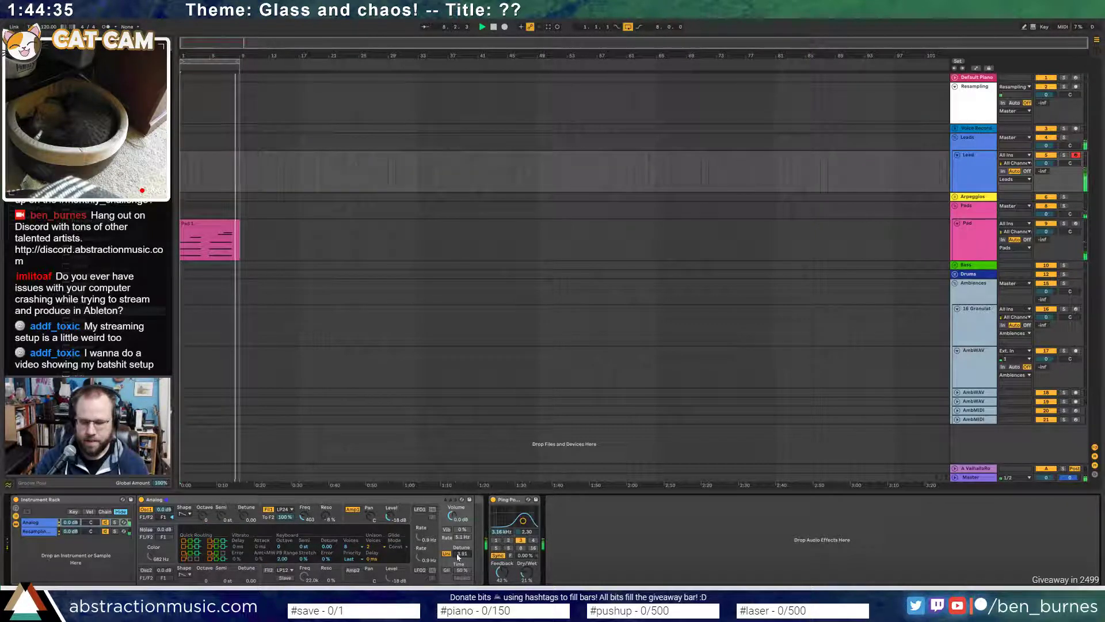
click(302, 520)
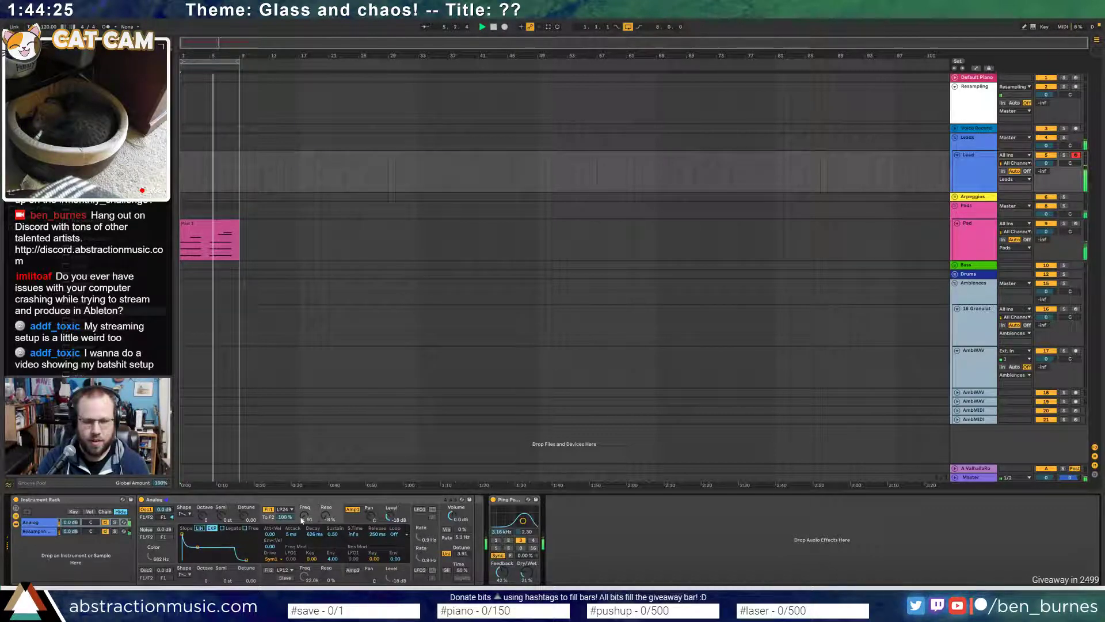
- In the Lead rack's Resampling chain, switch Sampler's filter to high-pass with cutoff at about 583 Hz and resonance at about 66%
click(38, 531)
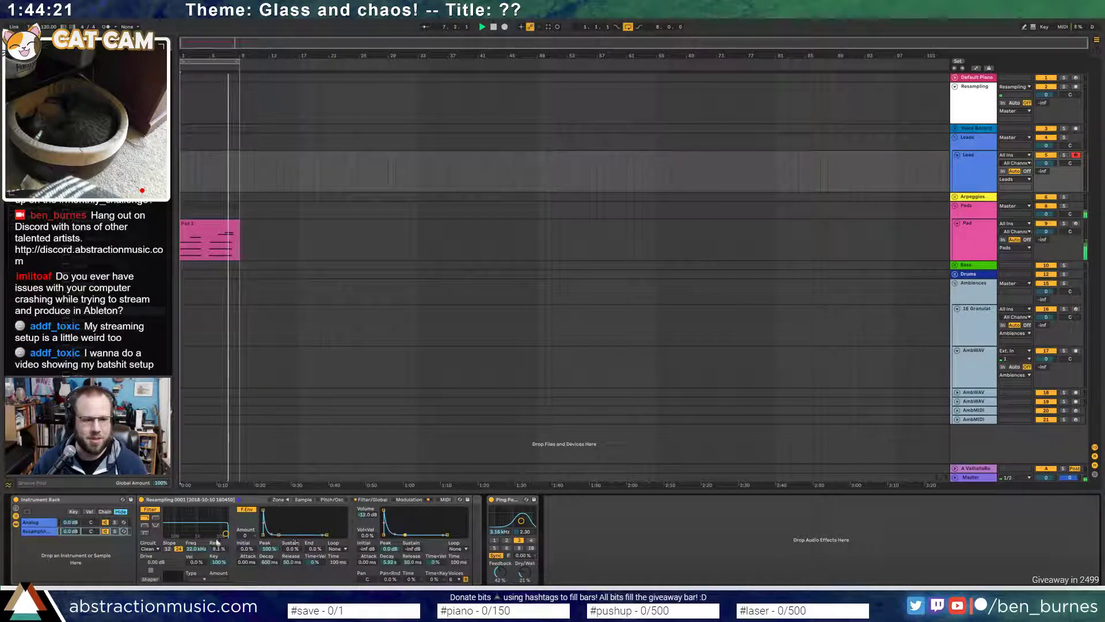
drag(225, 532, 187, 524)
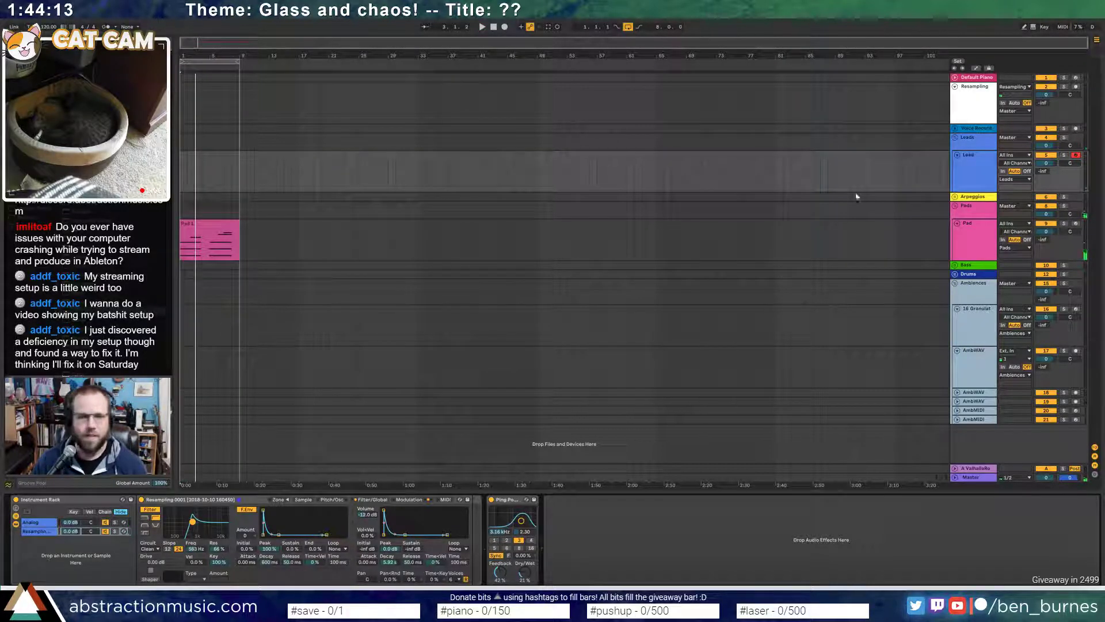
- Unfold the Bass group and expand its Bass track in the arrangement
click(985, 169)
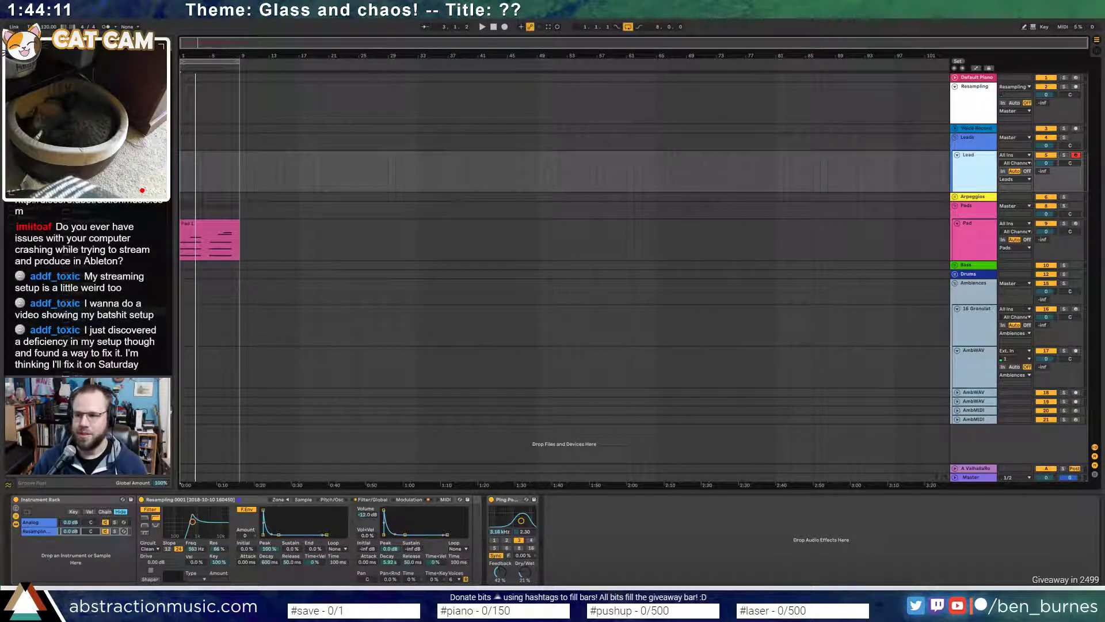
click(186, 178)
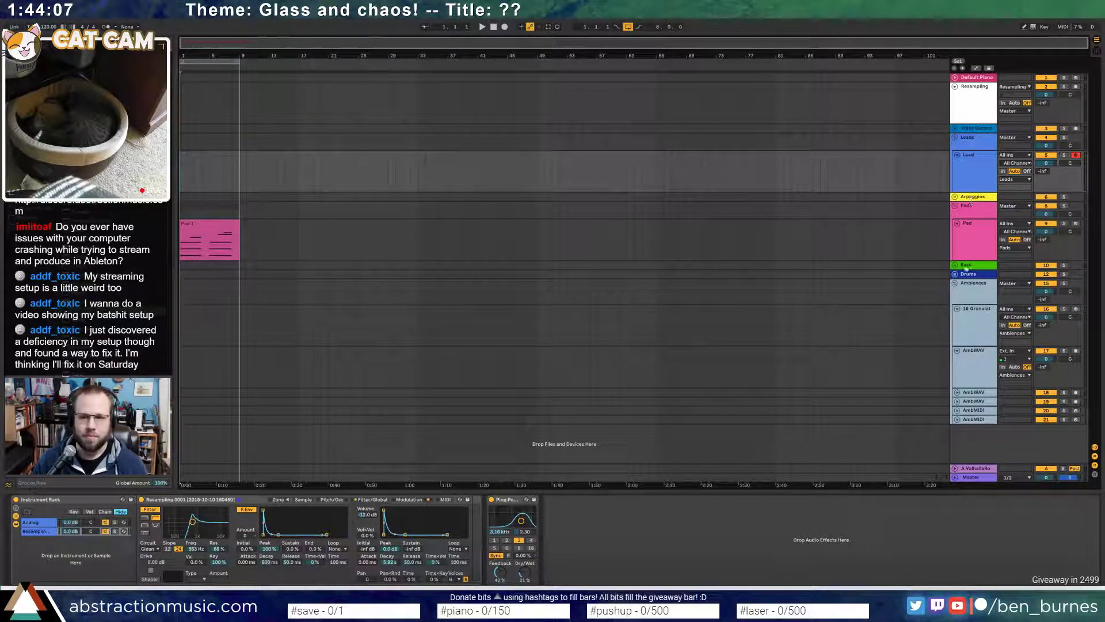
click(955, 266)
click(958, 284)
click(958, 283)
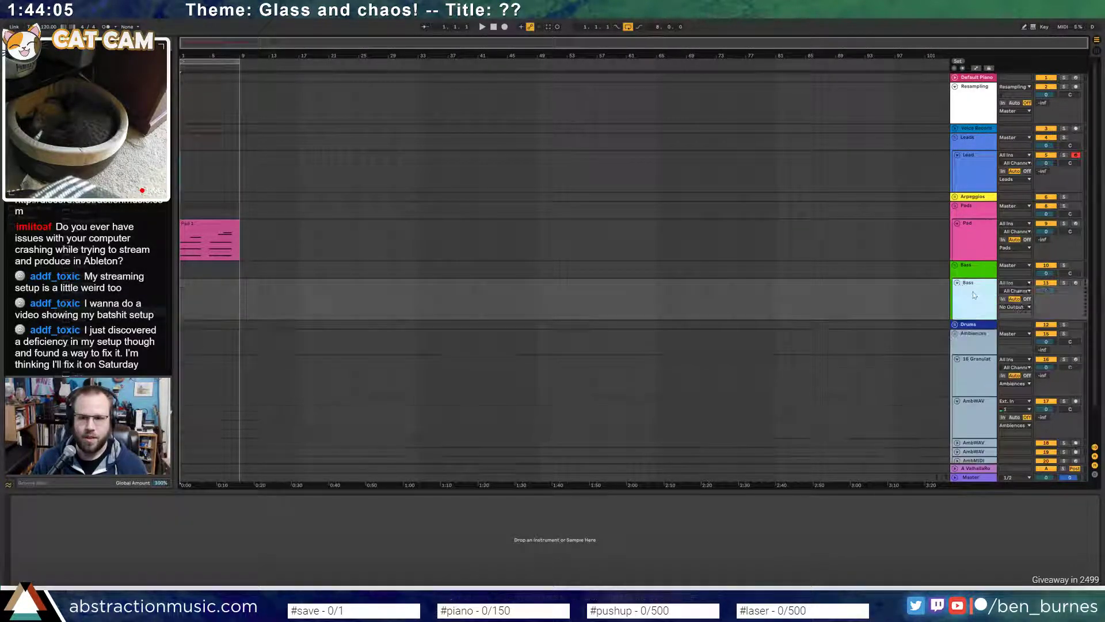
- Unfold the Arpeggios group and expand its Arp track in the arrangement
click(196, 222)
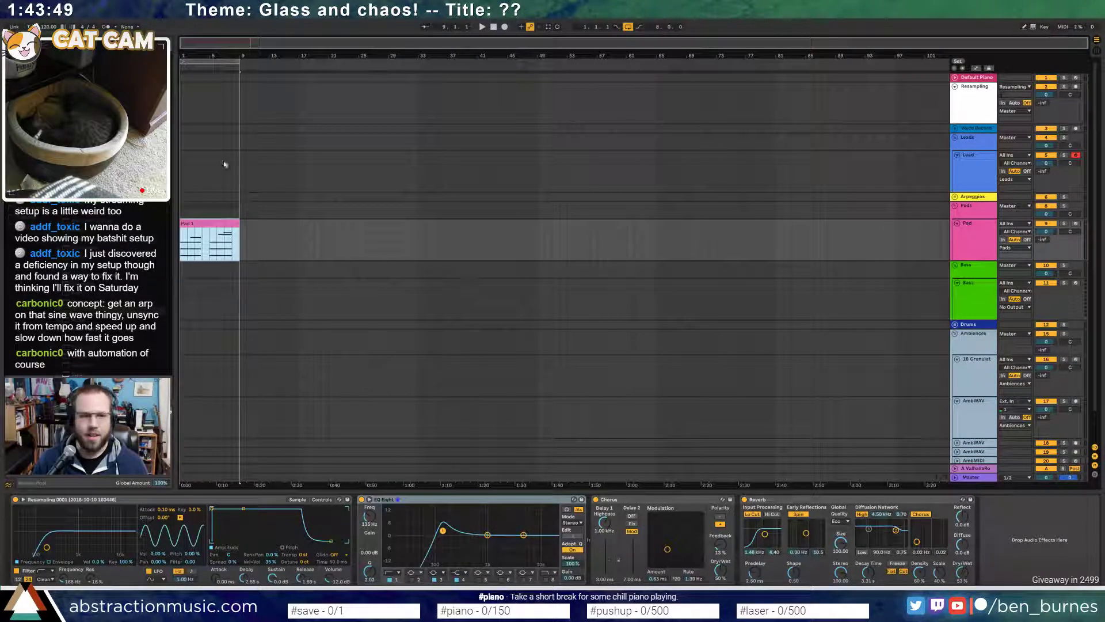
click(181, 174)
click(979, 176)
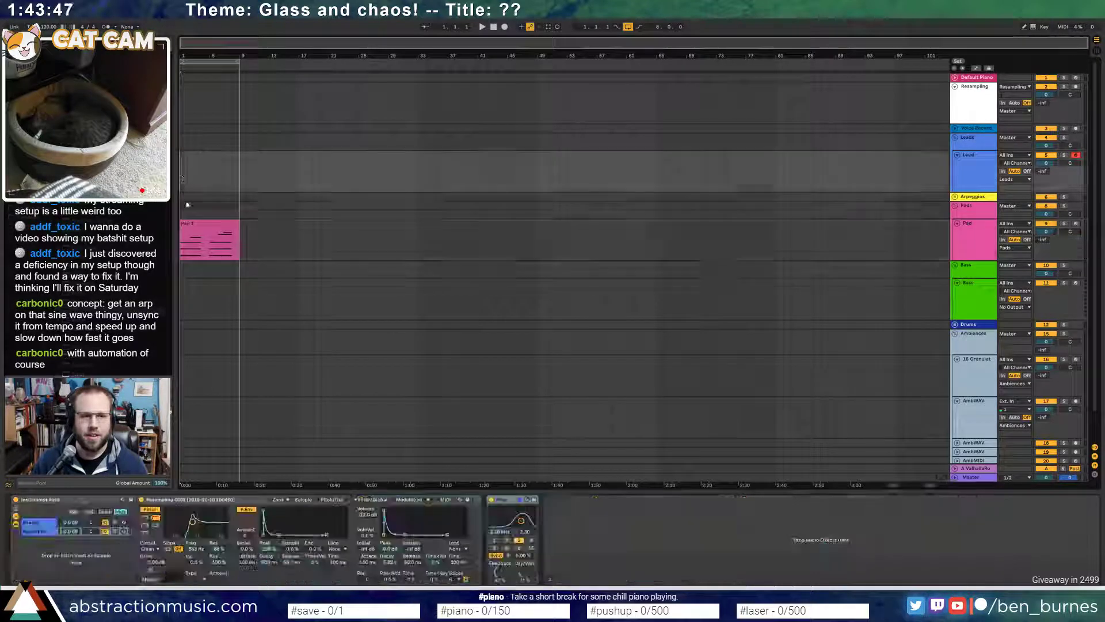
click(979, 177)
click(955, 196)
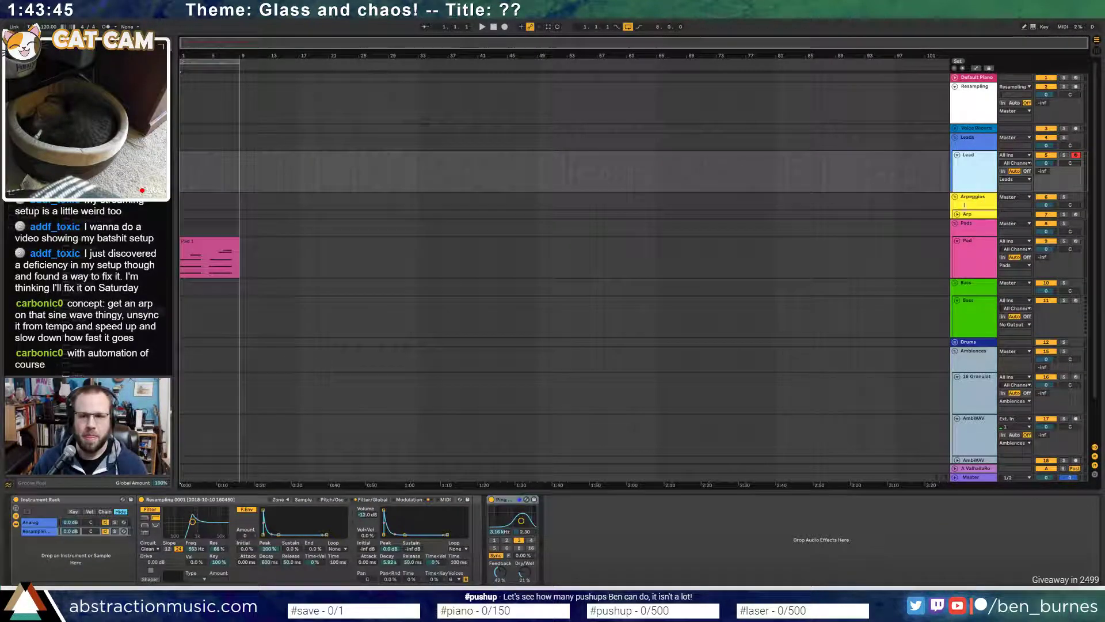
click(958, 214)
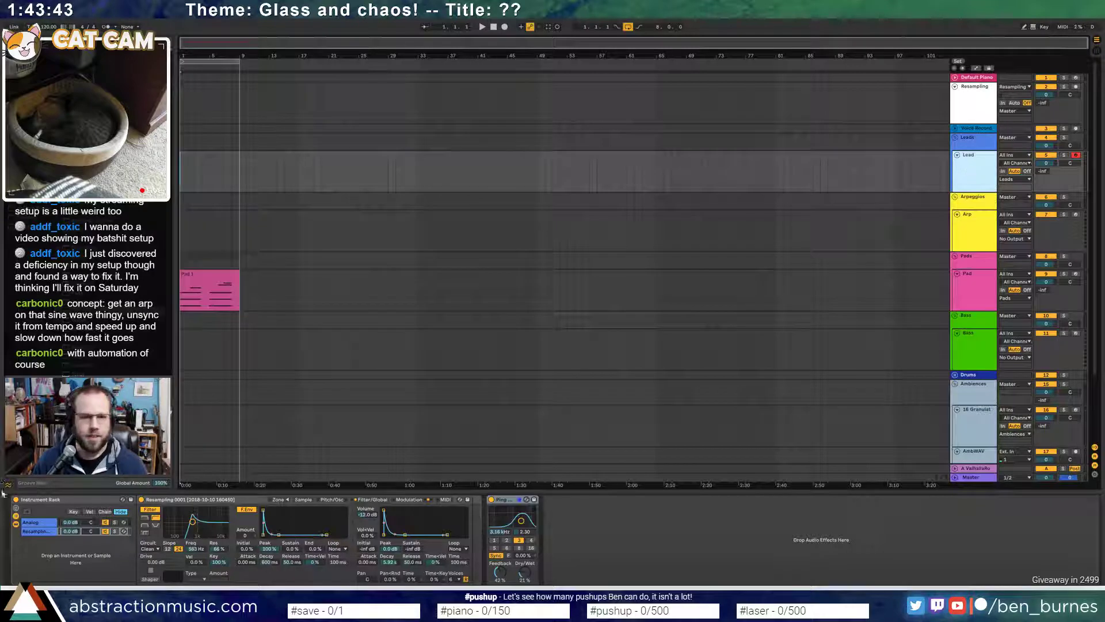
- Move the Instrument Rack and the Ping Pong Delay from the Lead track to the Arp track
click(515, 510)
shift+click(505, 499)
key(ctrl+x)
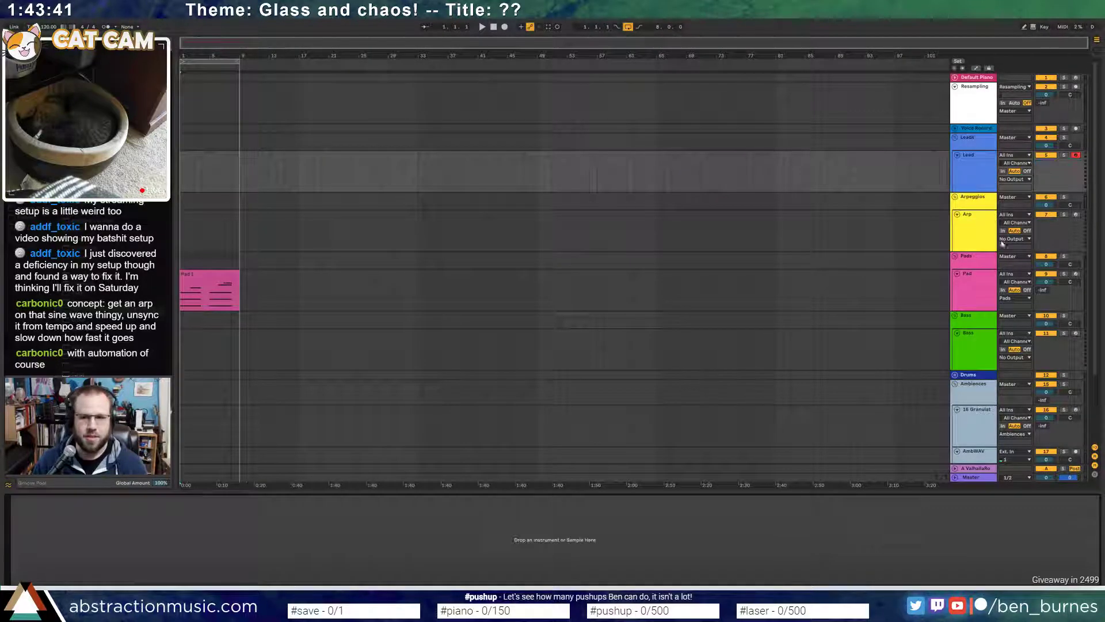
click(983, 237)
click(557, 581)
key(ctrl+v)
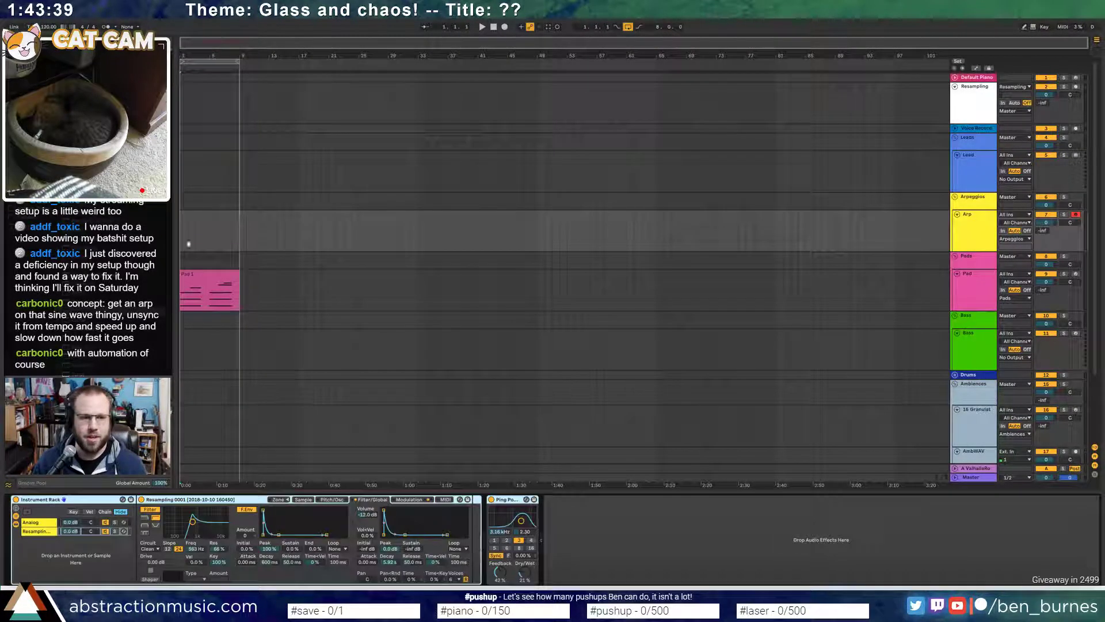
- Play back the pad loop and check the devices on the Pad, Bass and Arp tracks
key(space)
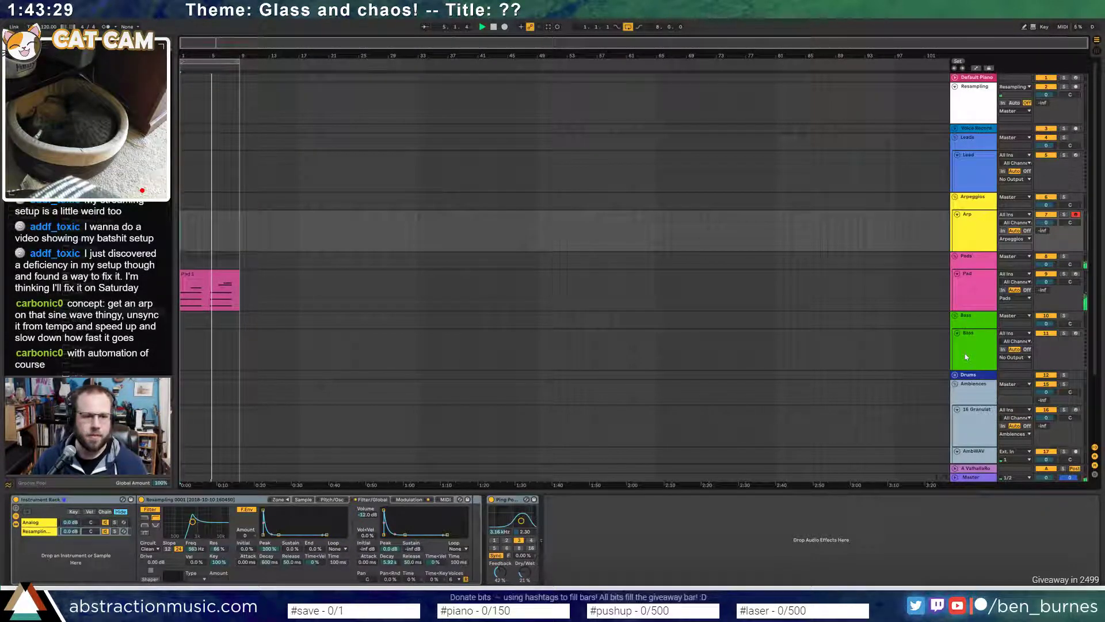
click(969, 293)
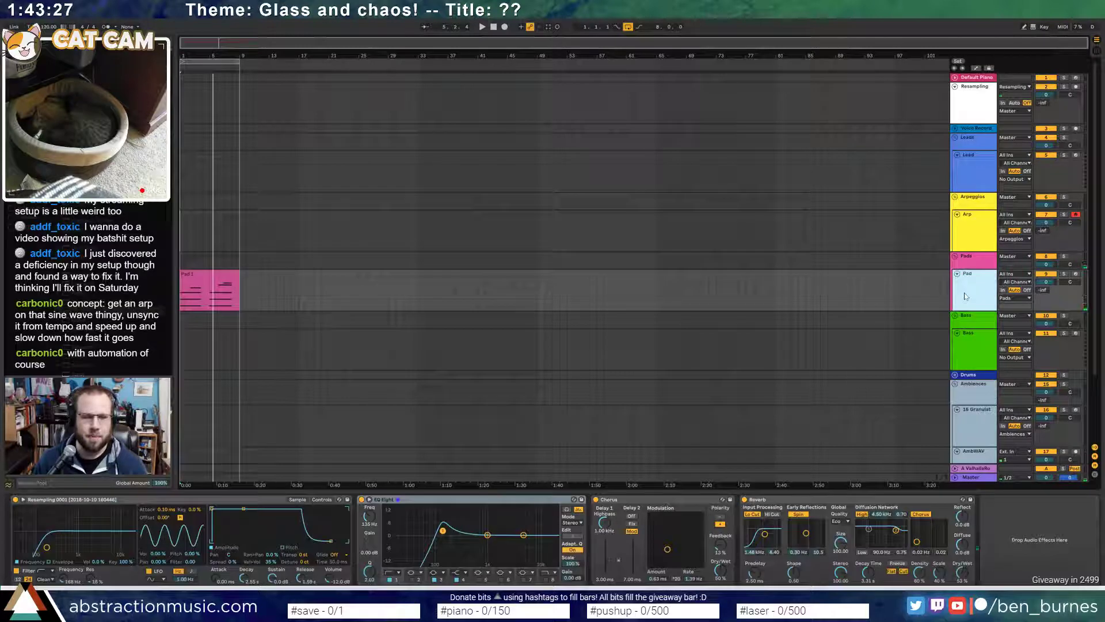
click(965, 349)
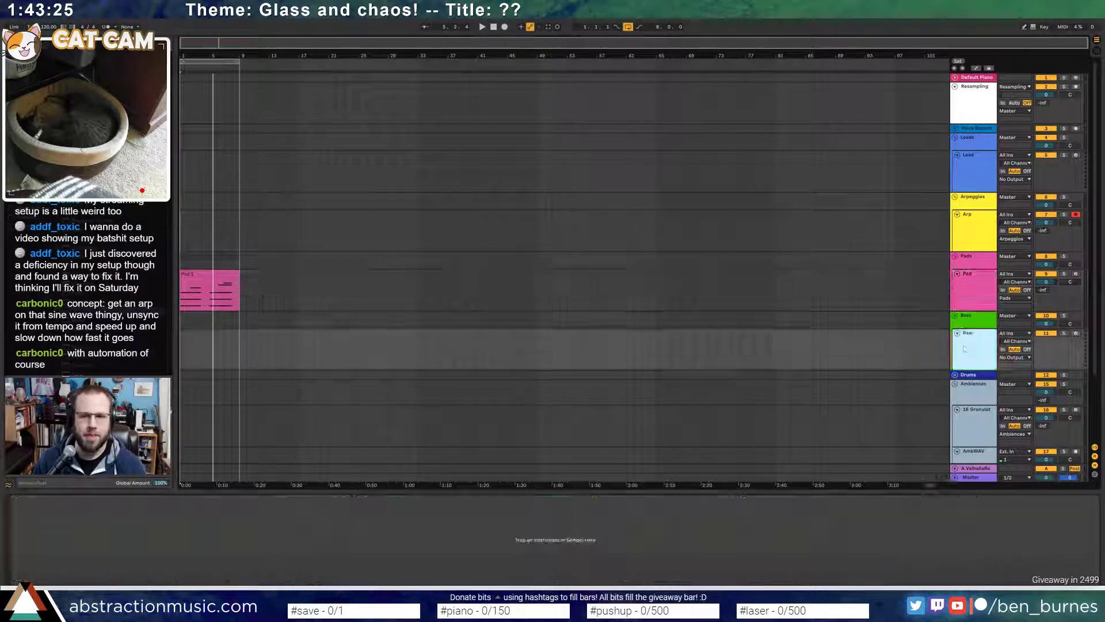
click(974, 226)
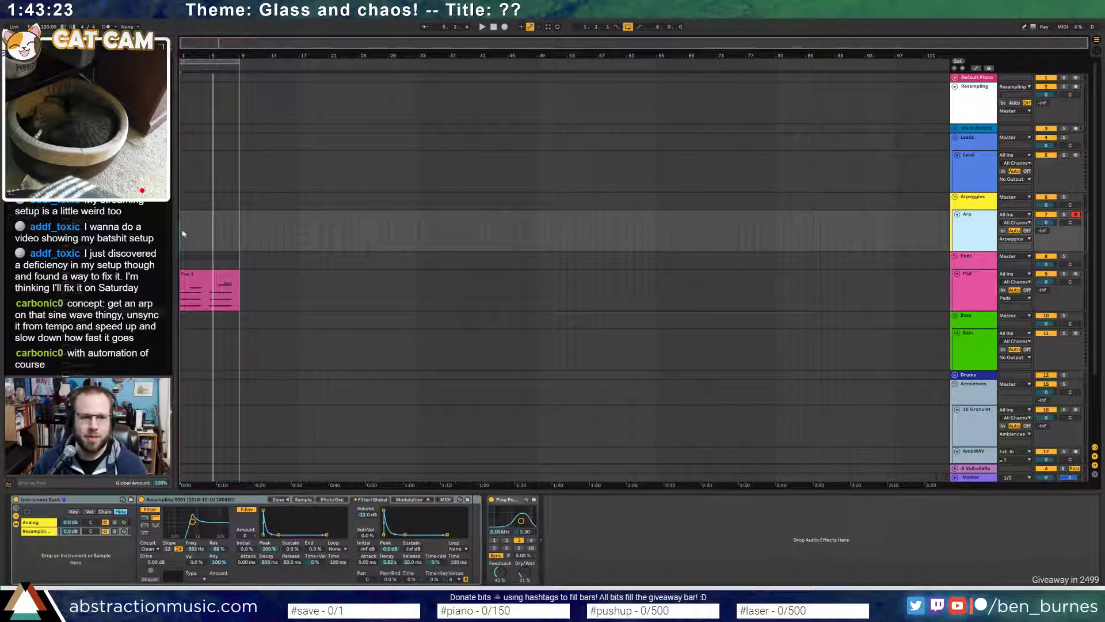
key(space)
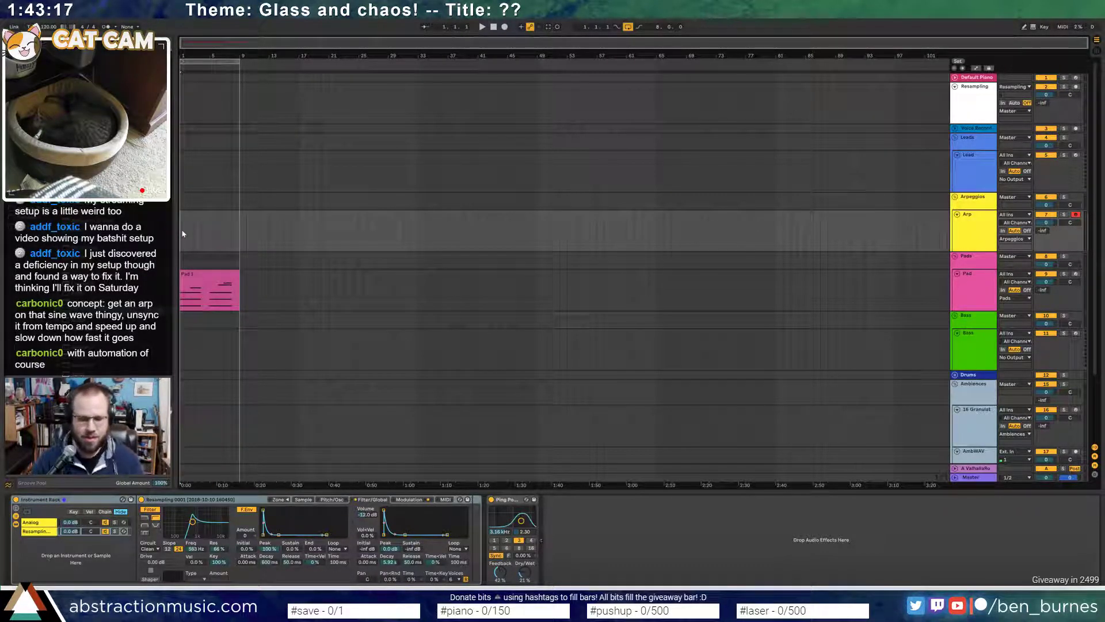
key(F9)
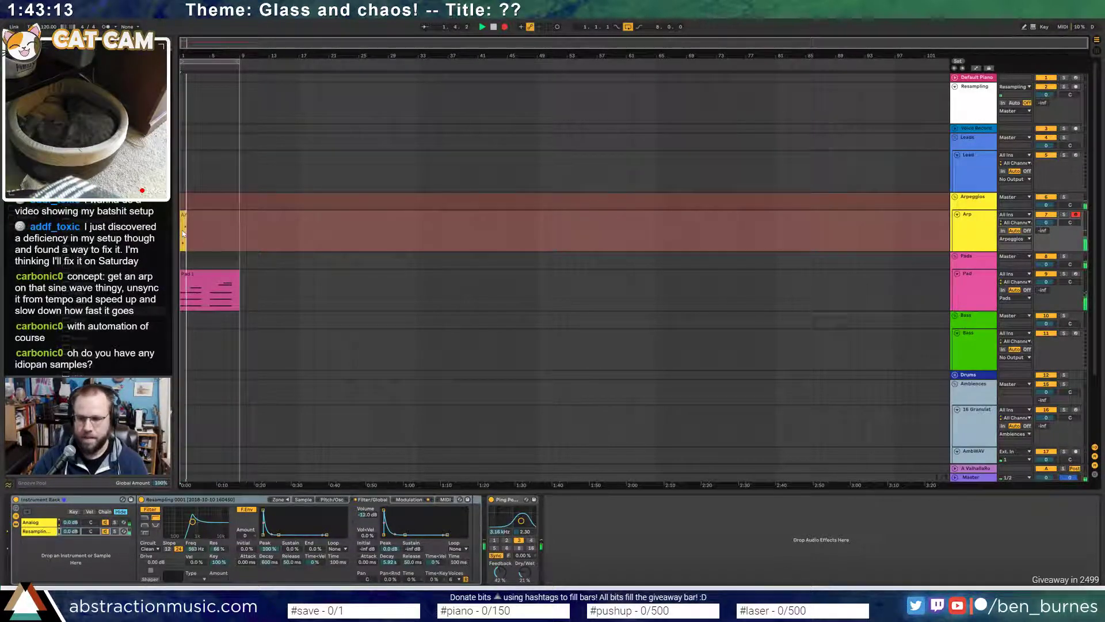
key(space)
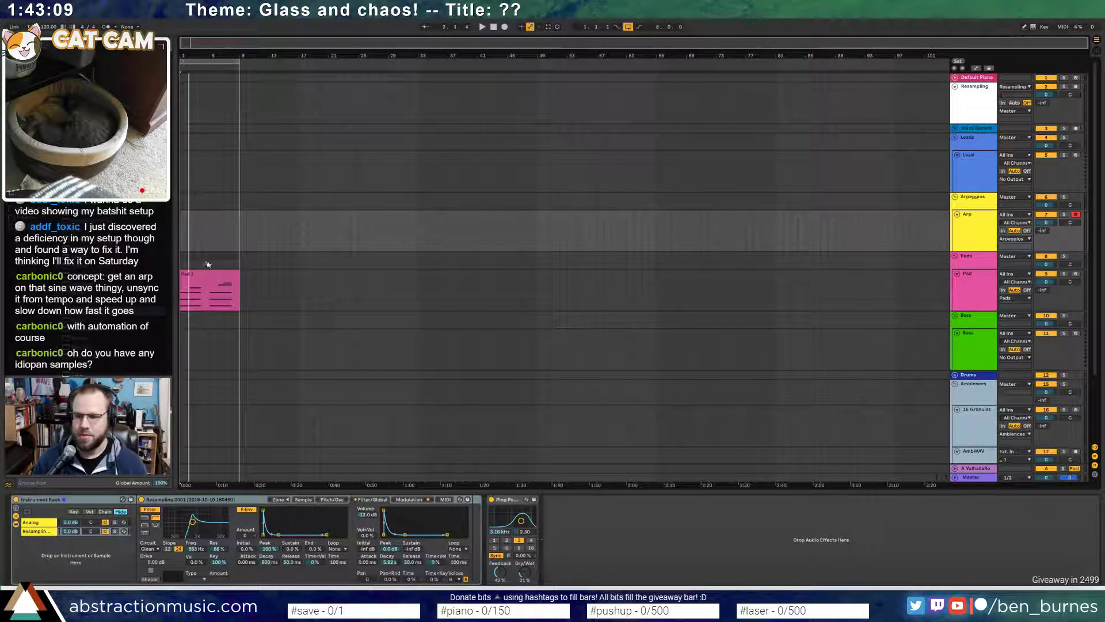
click(182, 238)
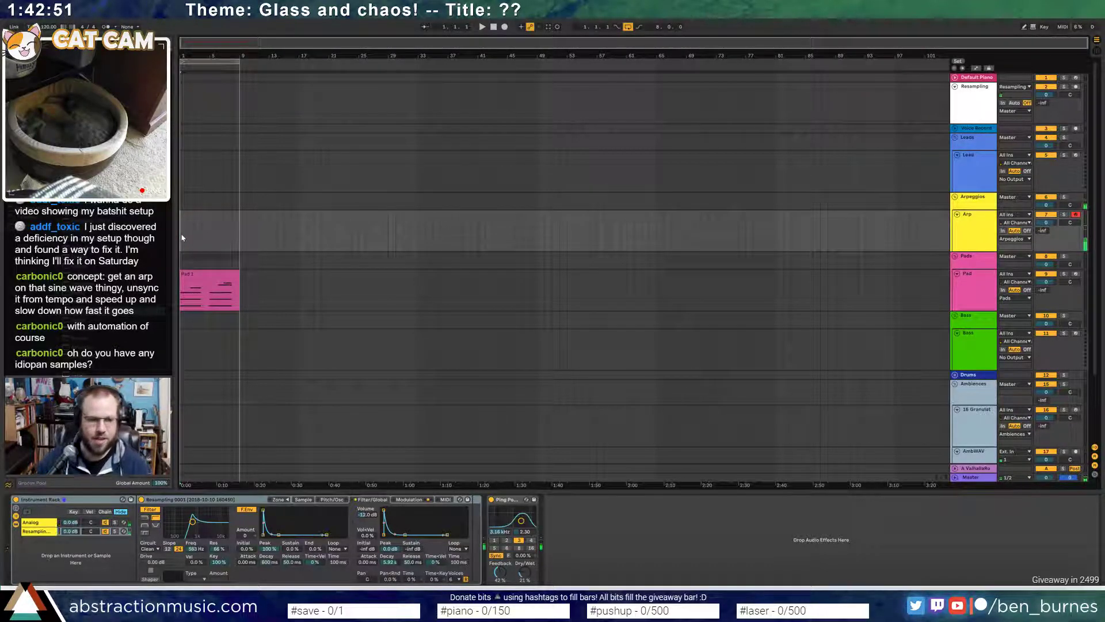
- Raise Analog's filter 1 resonance to about 27% and replace the Arp track's Ping Pong Delay with a Reverb, raising its decay time
click(40, 522)
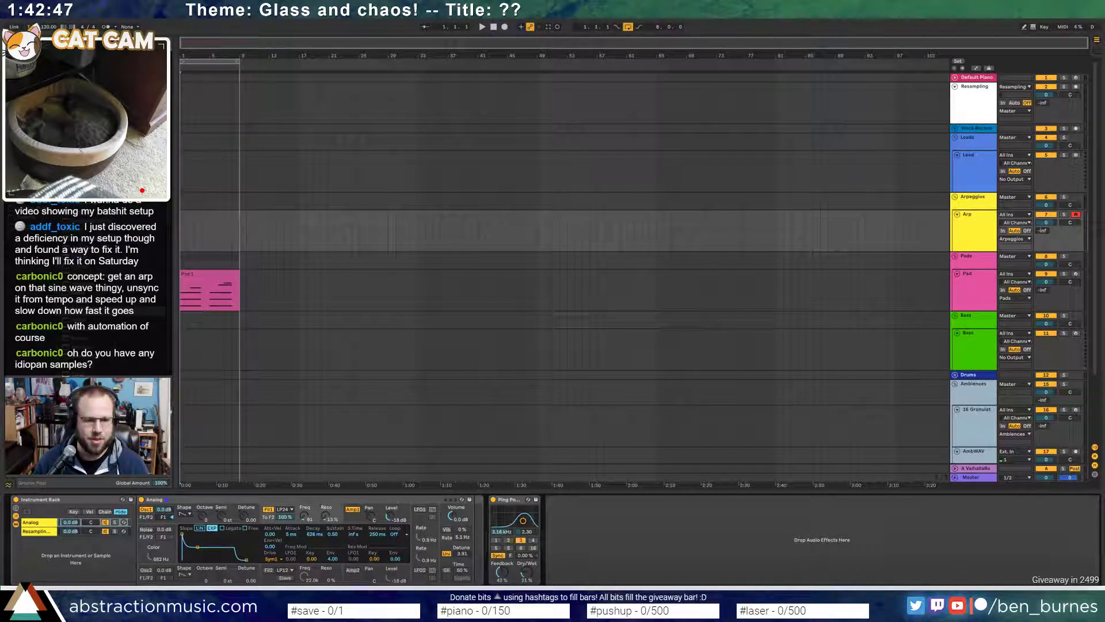
drag(326, 516, 326, 511)
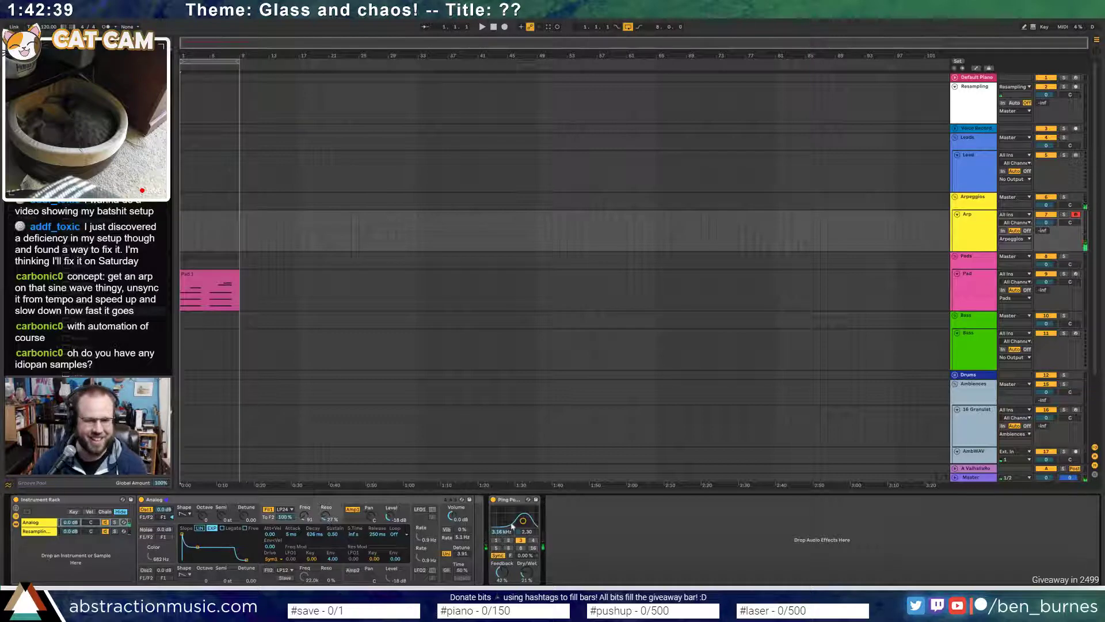
drag(523, 520, 518, 521)
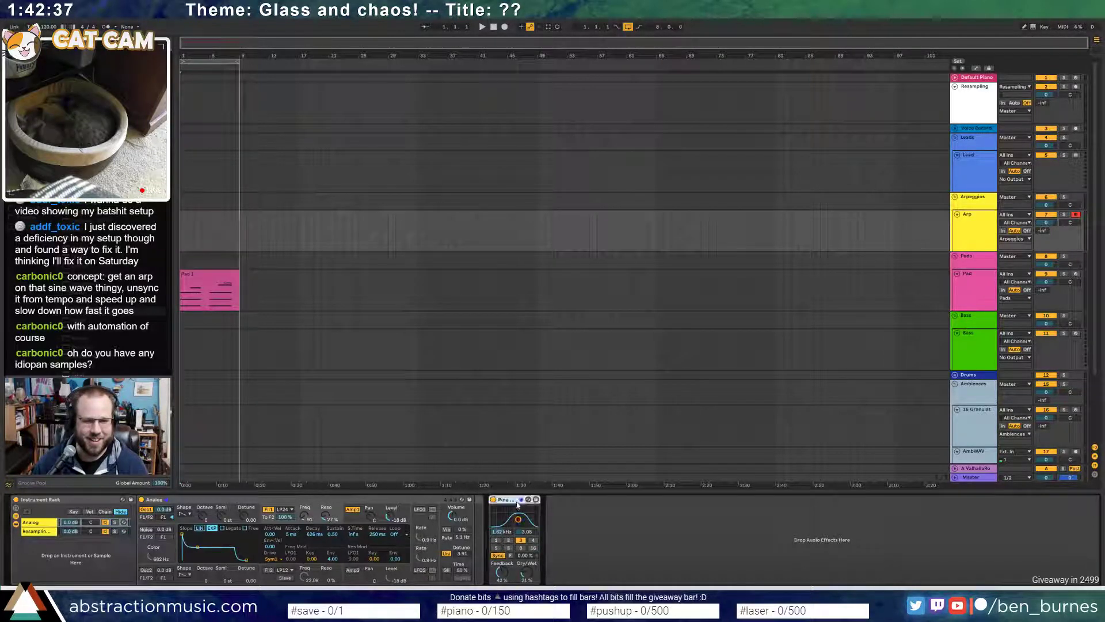
key(Delete)
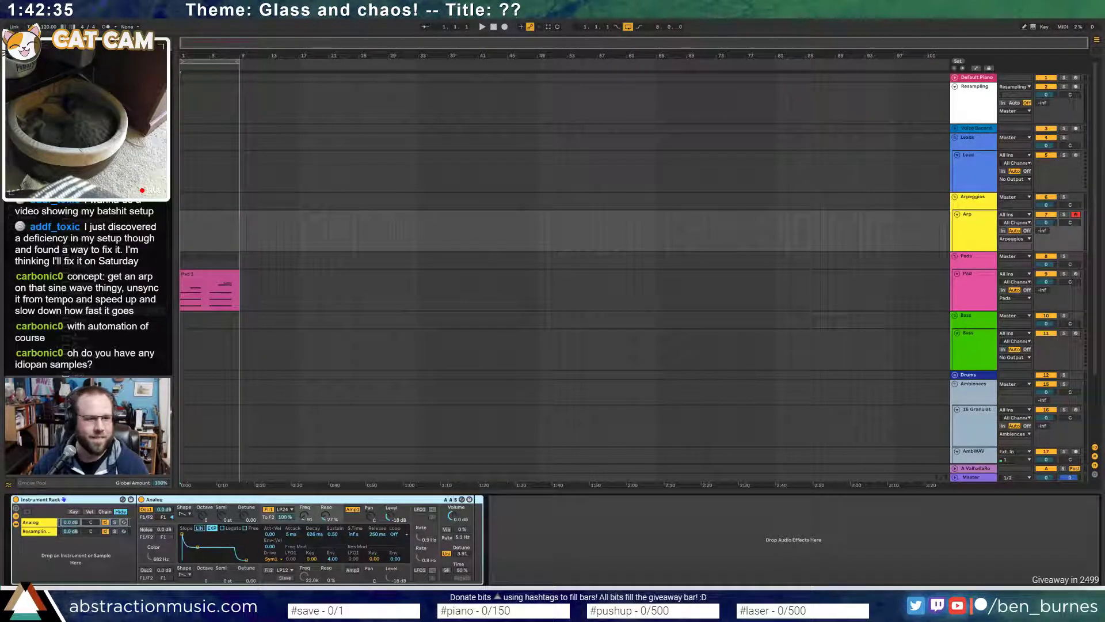
drag(86, 340, 544, 542)
drag(615, 574, 615, 571)
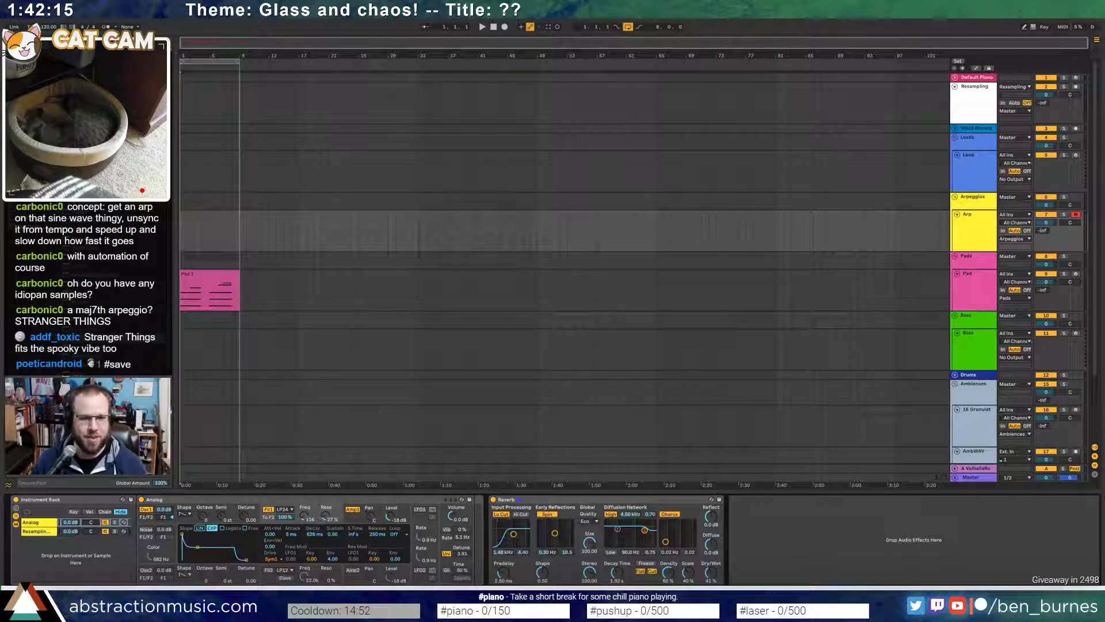
- Readjust Analog's filter 1 resonance and record an arpeggio take on the Arp track over the pad loop
drag(325, 518, 324, 518)
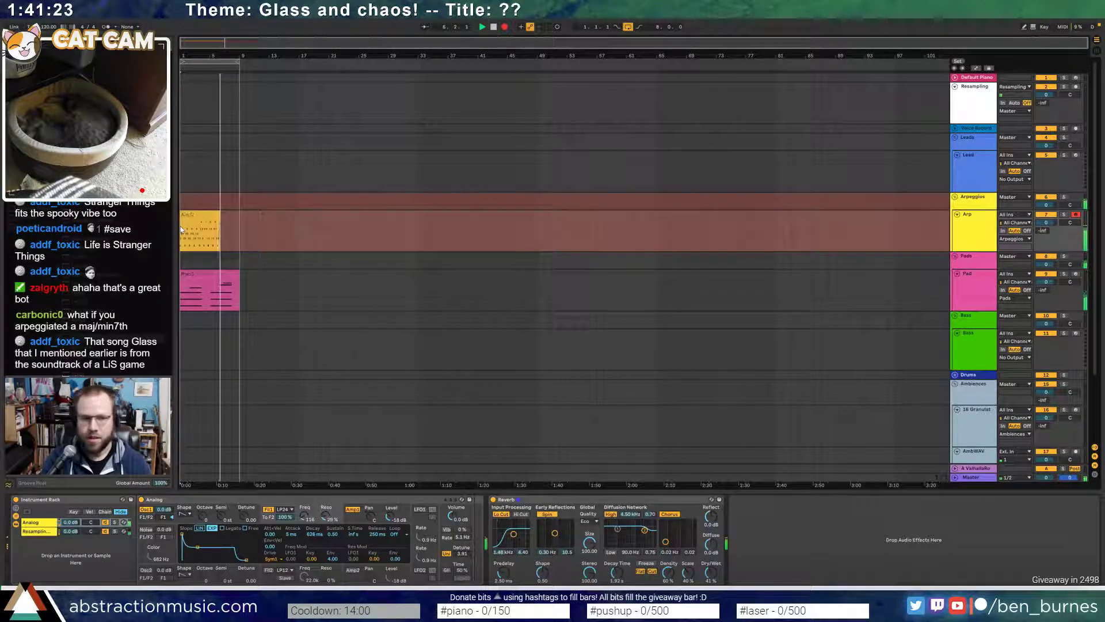
key(space)
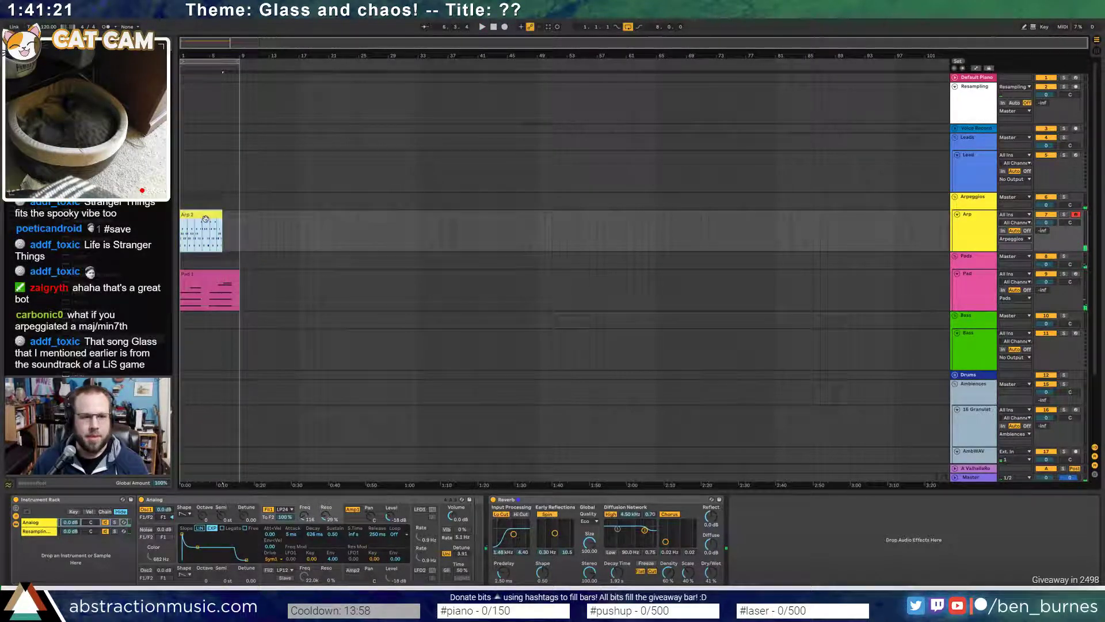
- Open the recorded Arp clip's notes and delete all notes from bar 4 onward
double_click(204, 219)
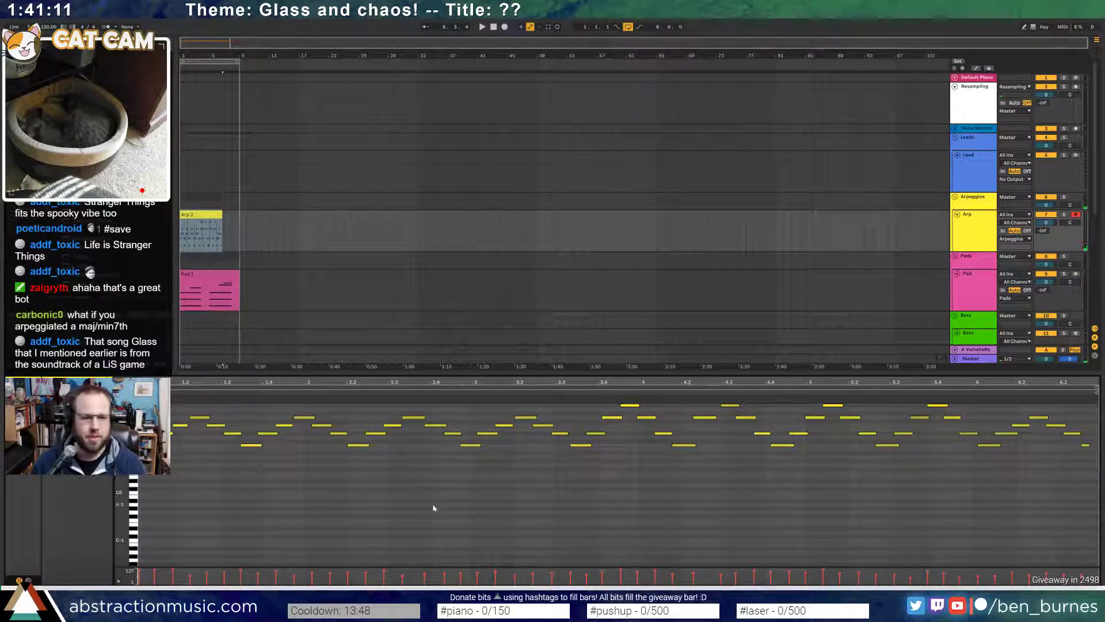
drag(143, 459, 1096, 400)
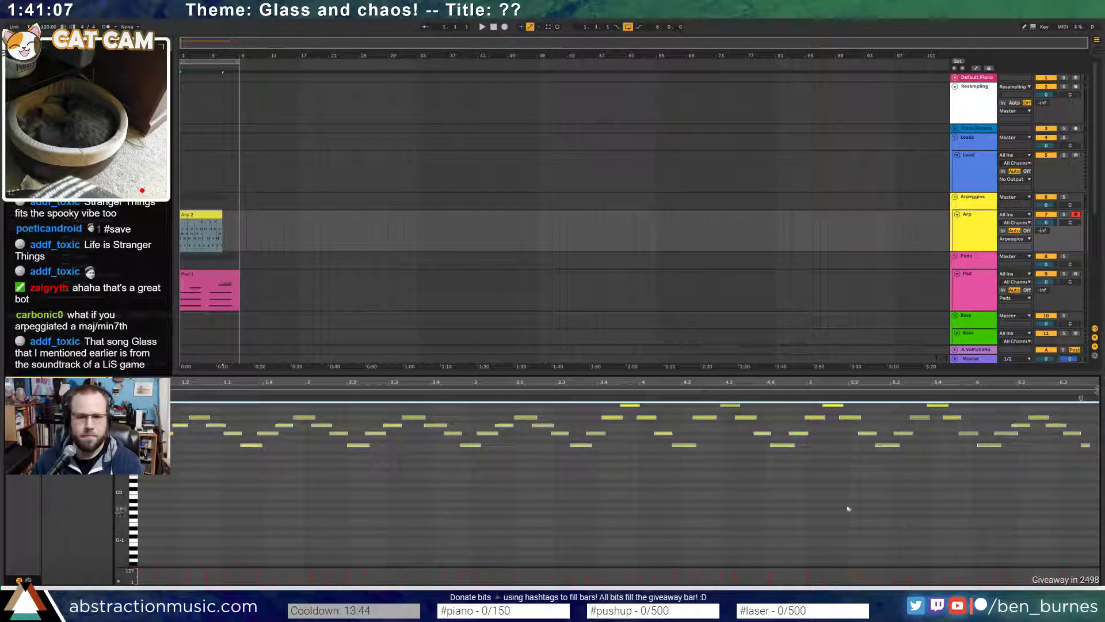
drag(648, 475, 1098, 402)
key(Delete)
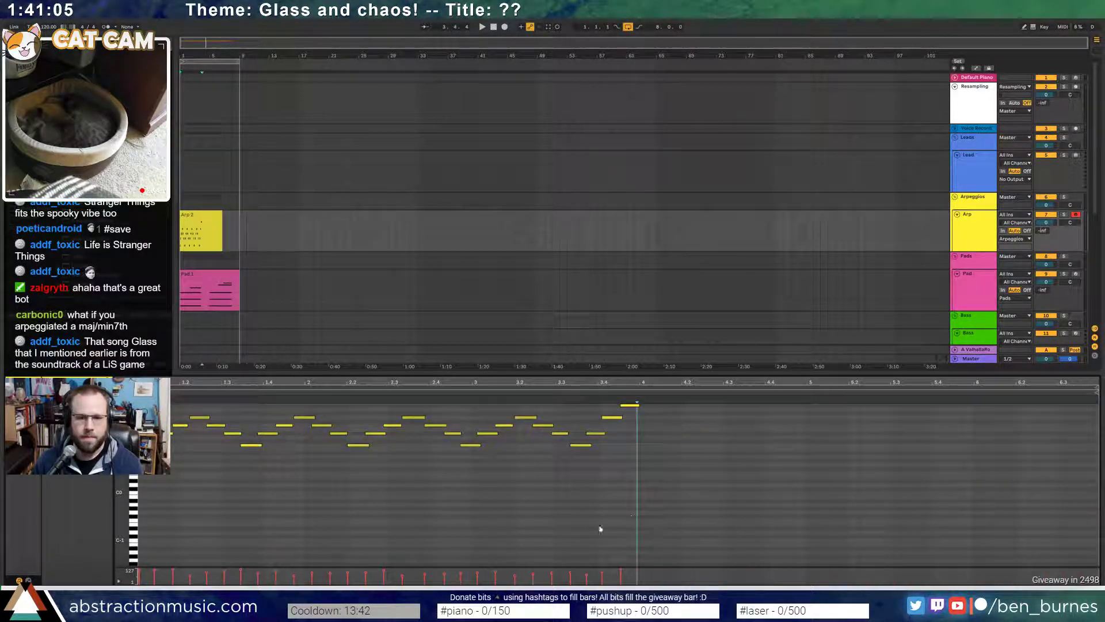
- Duplicate the remaining arpeggio notes directly after the last one and extend the Arp clip to the end of the Pad clip
click(639, 446)
click(639, 405)
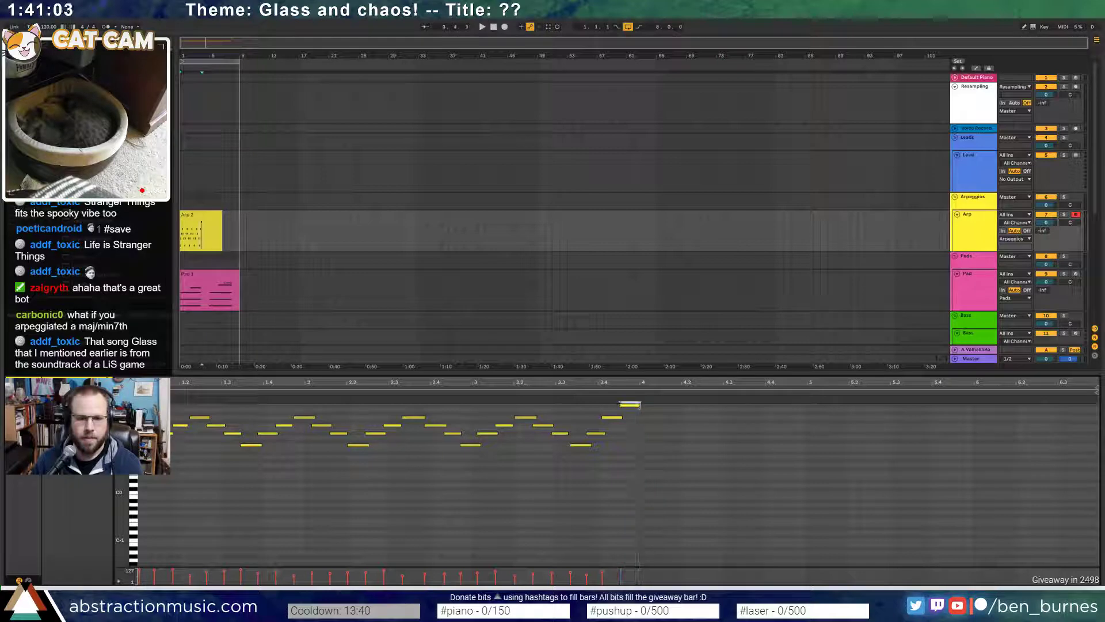
scroll(637, 449, up, 2)
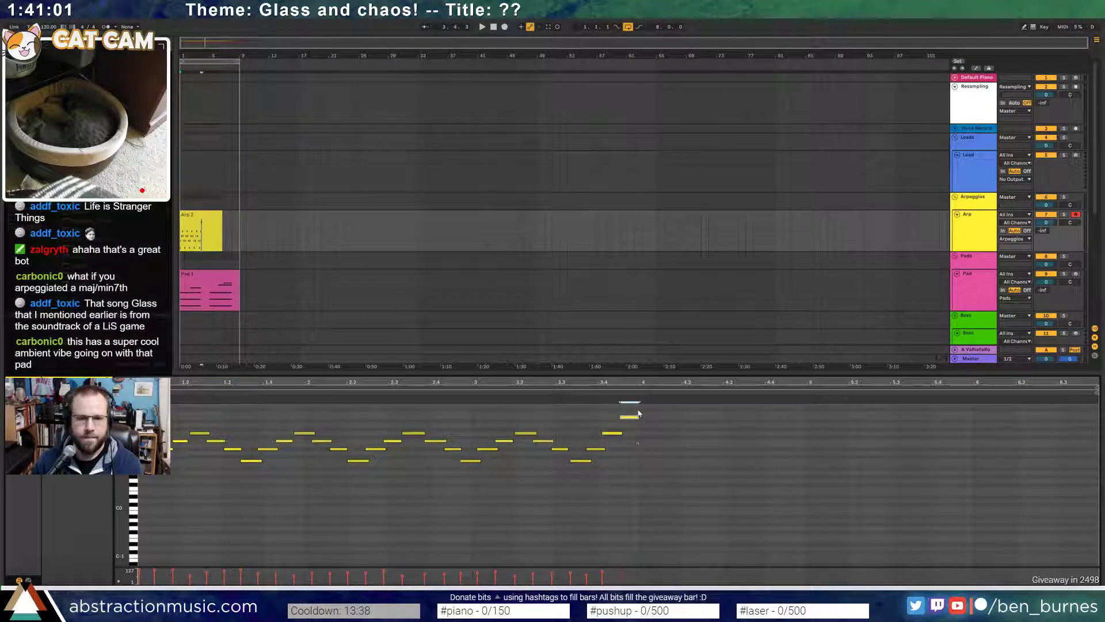
drag(639, 413, 147, 507)
key(ctrl+d)
key(space)
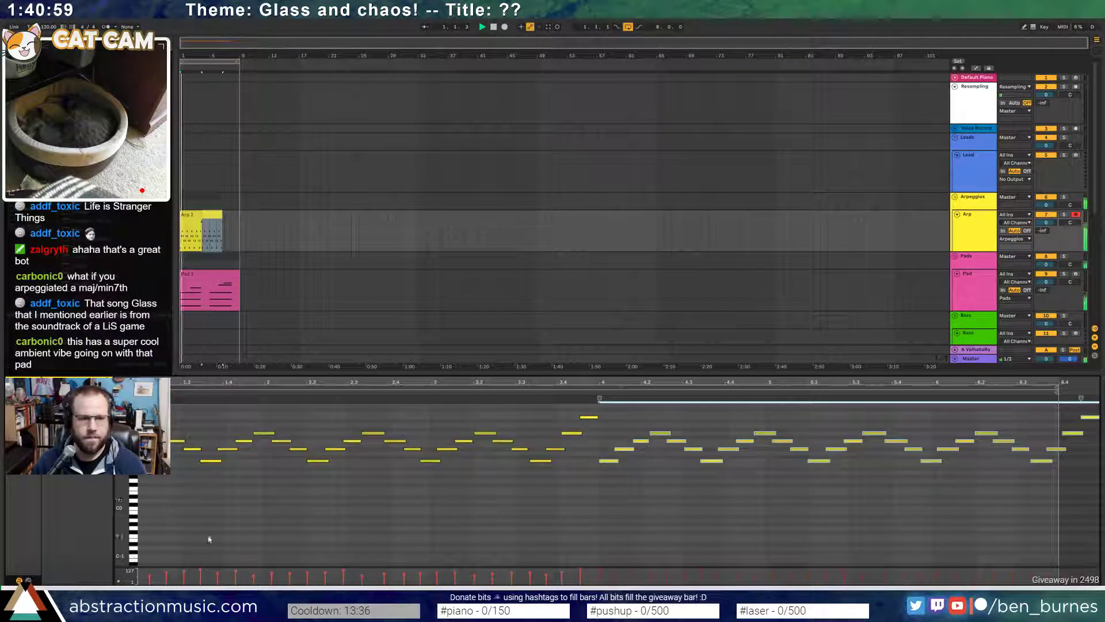
drag(222, 225, 240, 224)
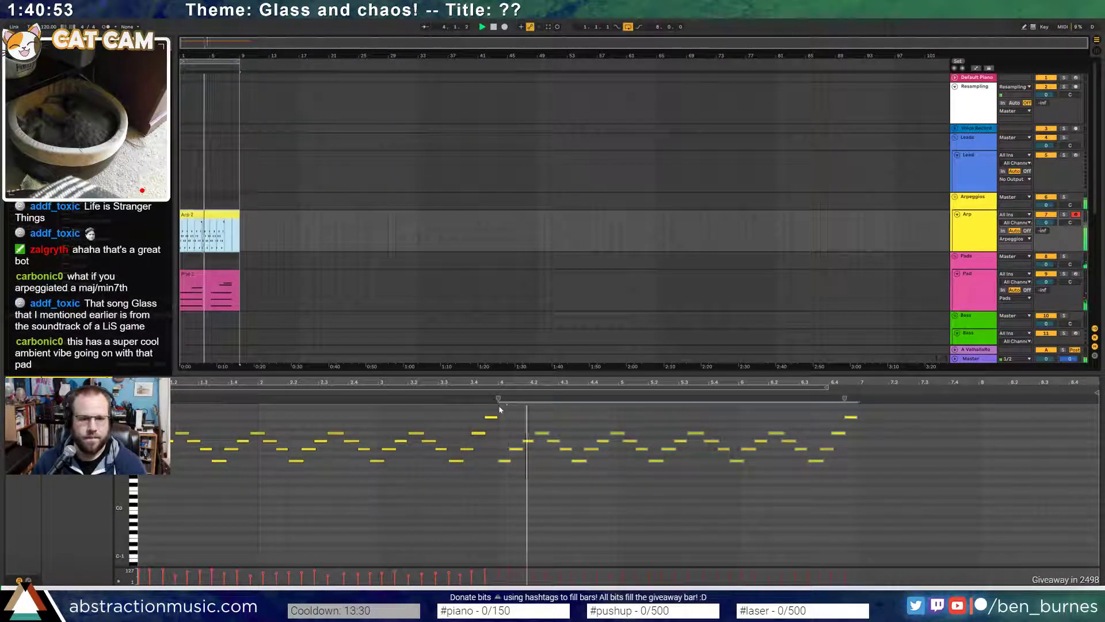
key(space)
drag(858, 409, 112, 520)
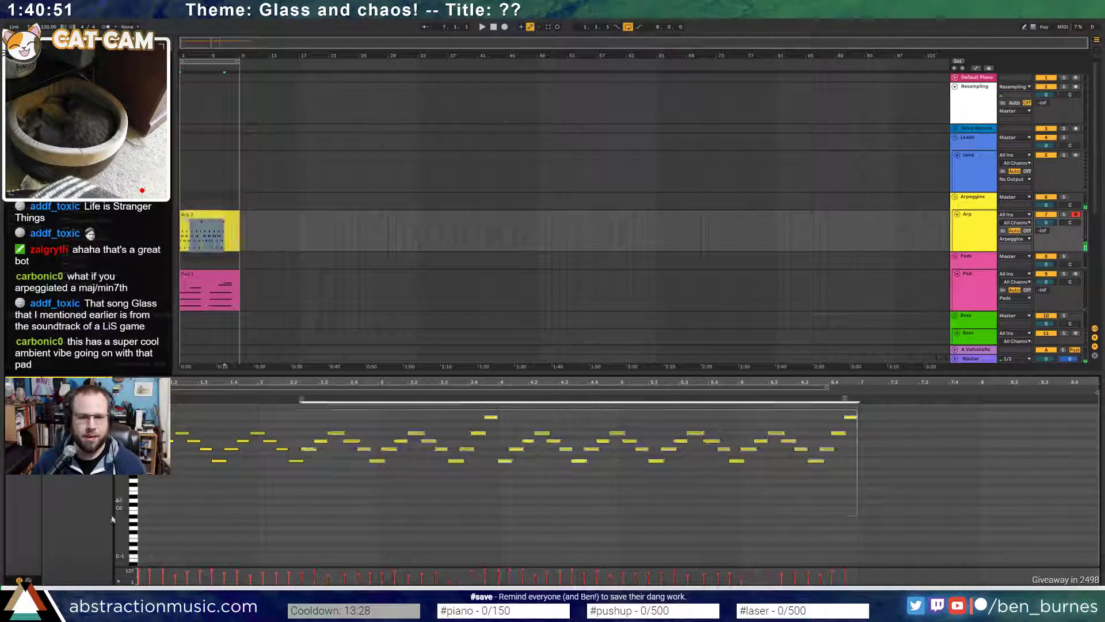
key(Delete)
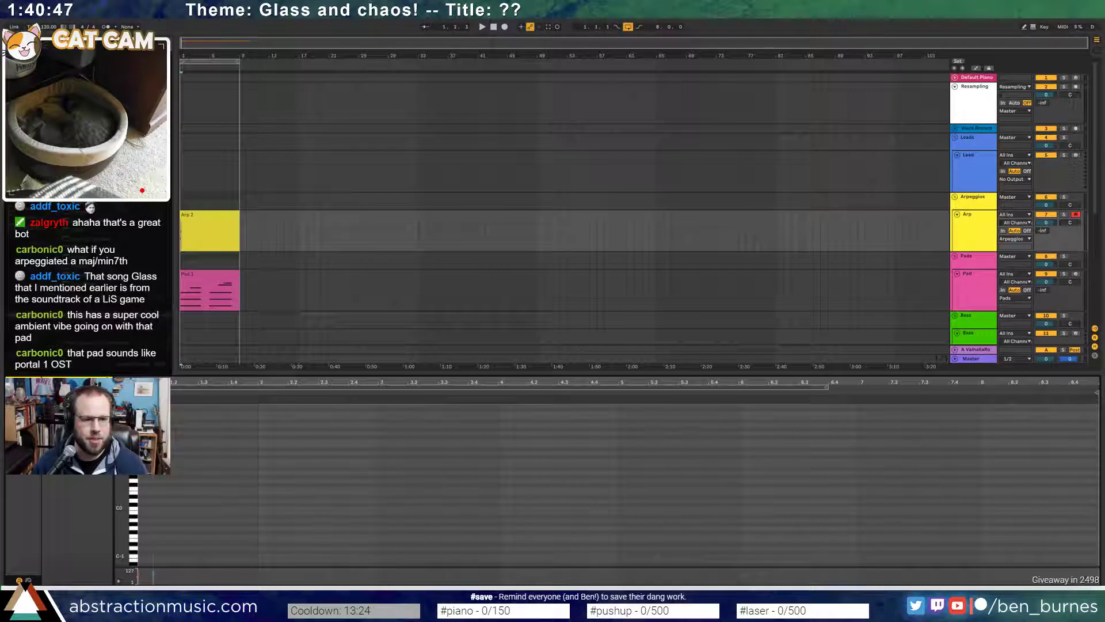
double_click(172, 441)
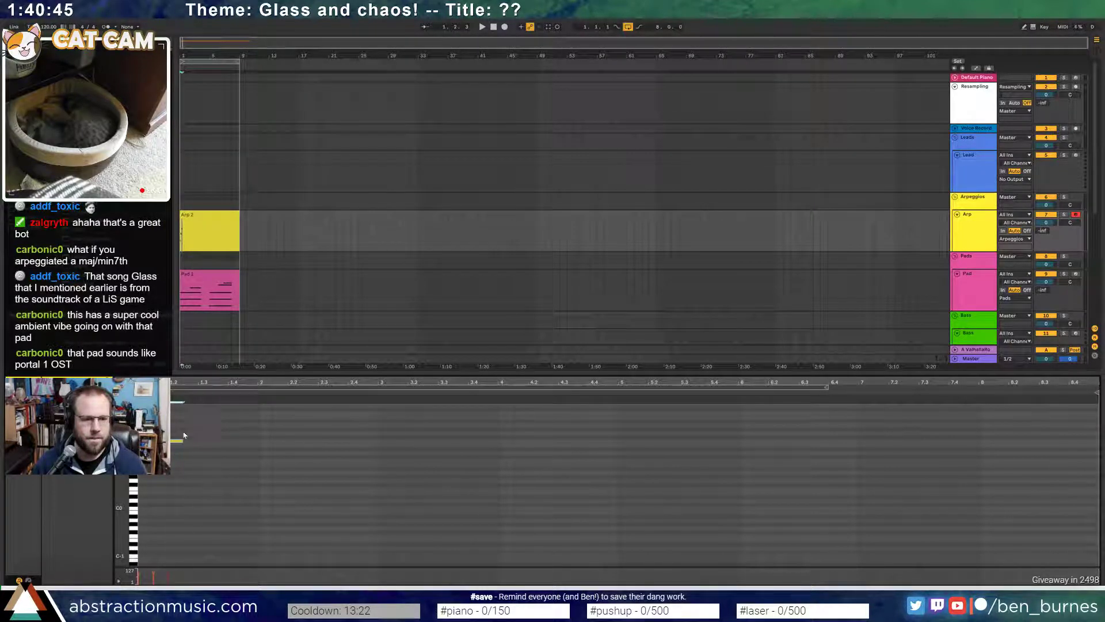
key(ctrl+z)
key(ctrl+z)
key(ctrl+z)
key(ctrl+z)
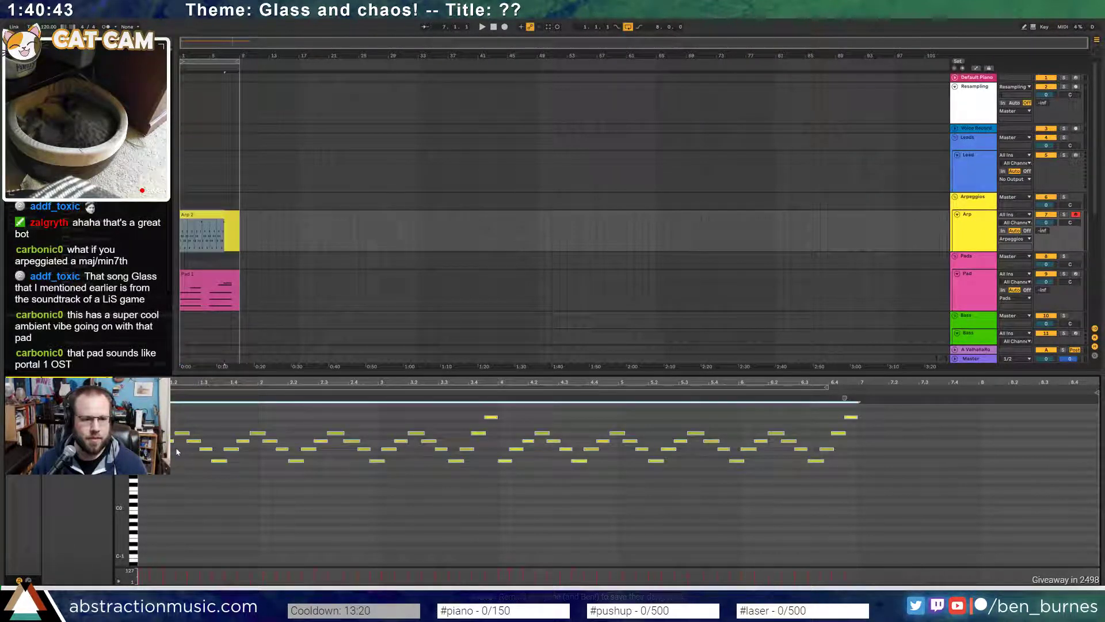
- Delete all notes in the Arp clip and draw a six-note rising and falling arpeggio at the start of bar 1
key(Delete)
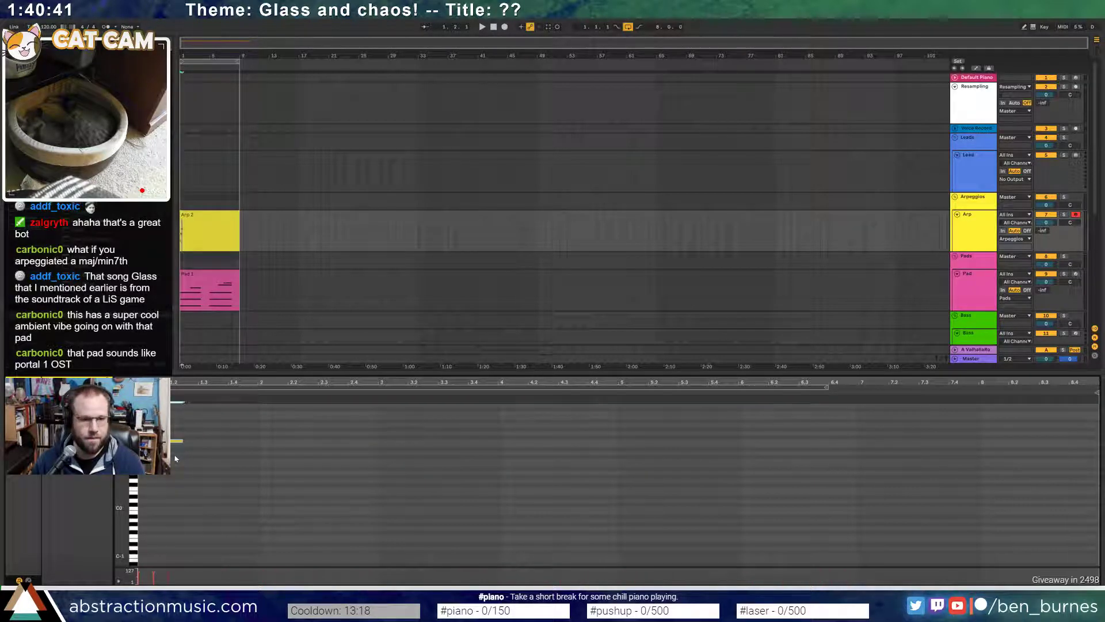
double_click(190, 435)
double_click(205, 441)
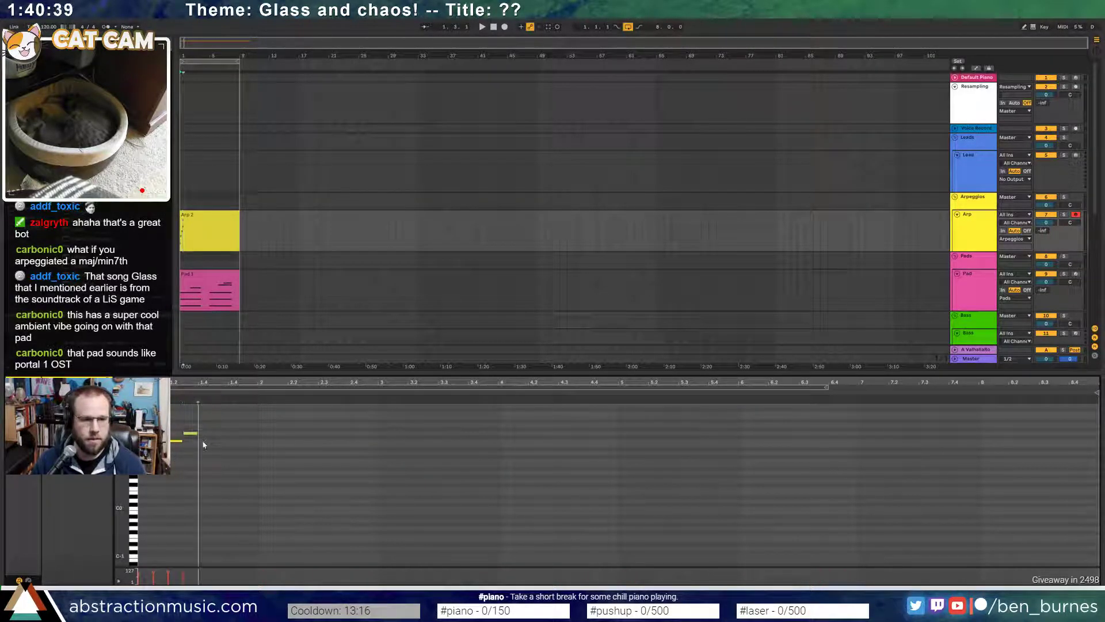
double_click(220, 449)
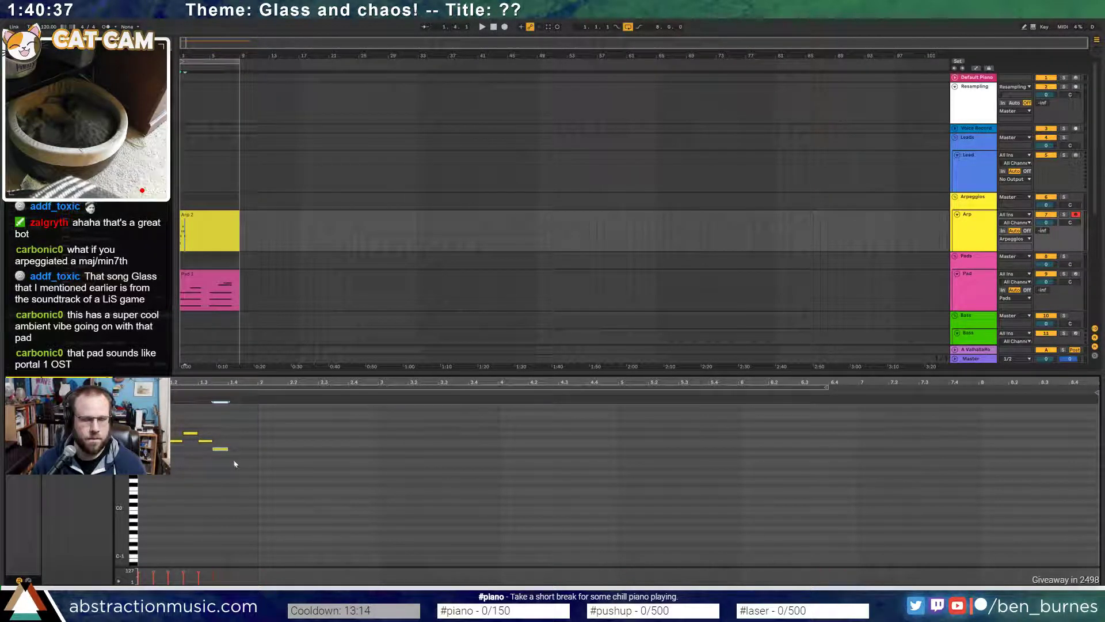
key(space)
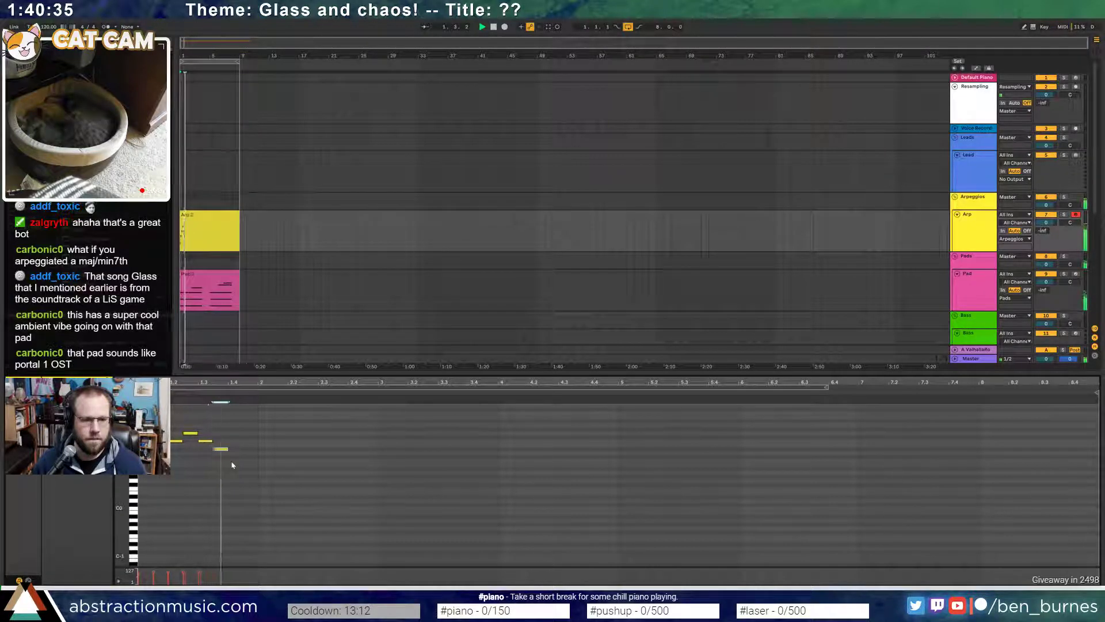
key(space)
double_click(242, 459)
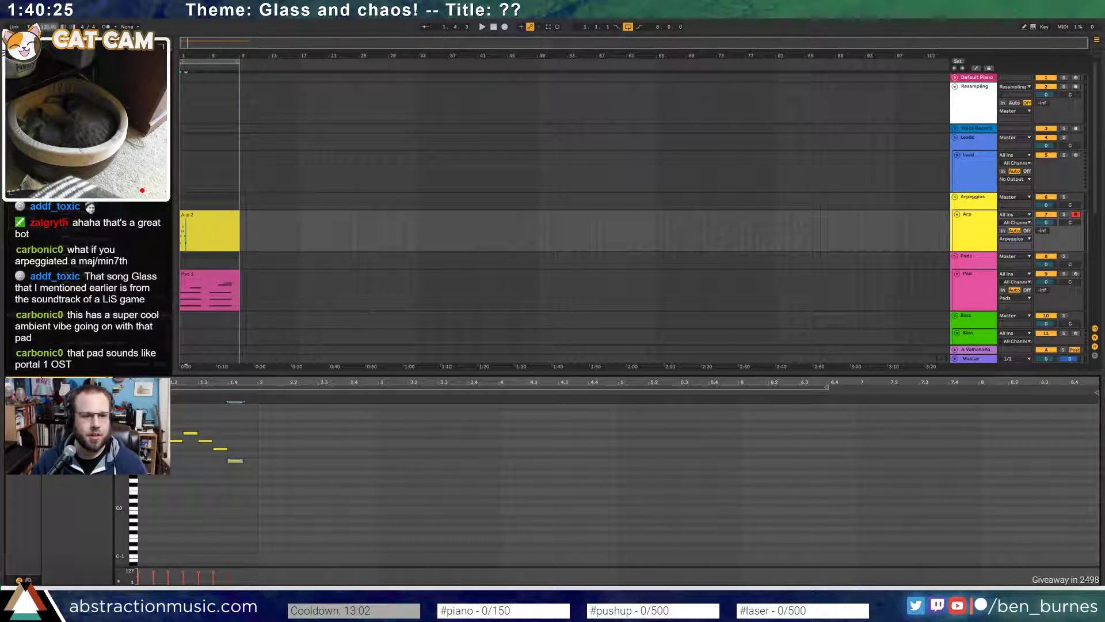
- Raise the song tempo to 140 BPM and audition the six-note arpeggio
drag(47, 29, 47, 16)
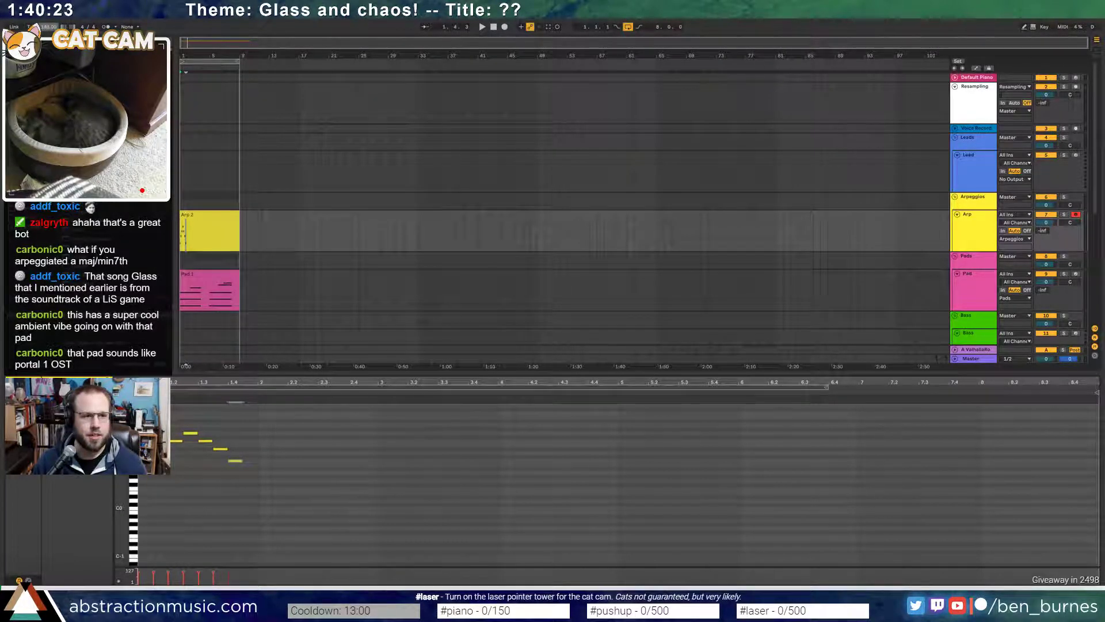
key(space)
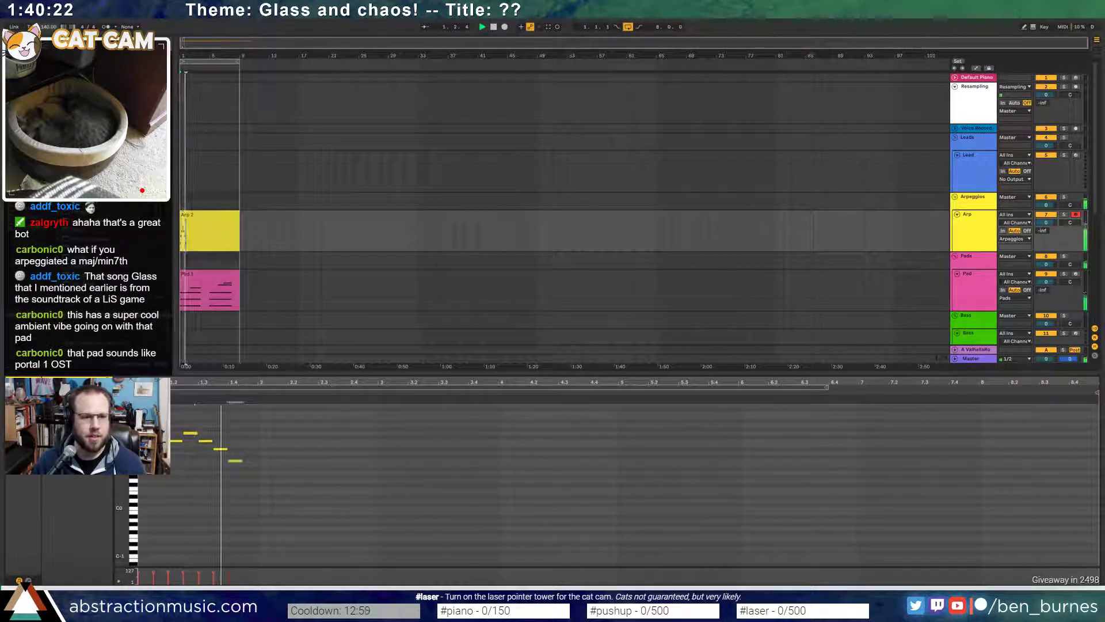
key(space)
- Duplicate the six-note arpeggio pattern four times in a row within the Arp clip
drag(246, 431, 163, 473)
click(244, 420)
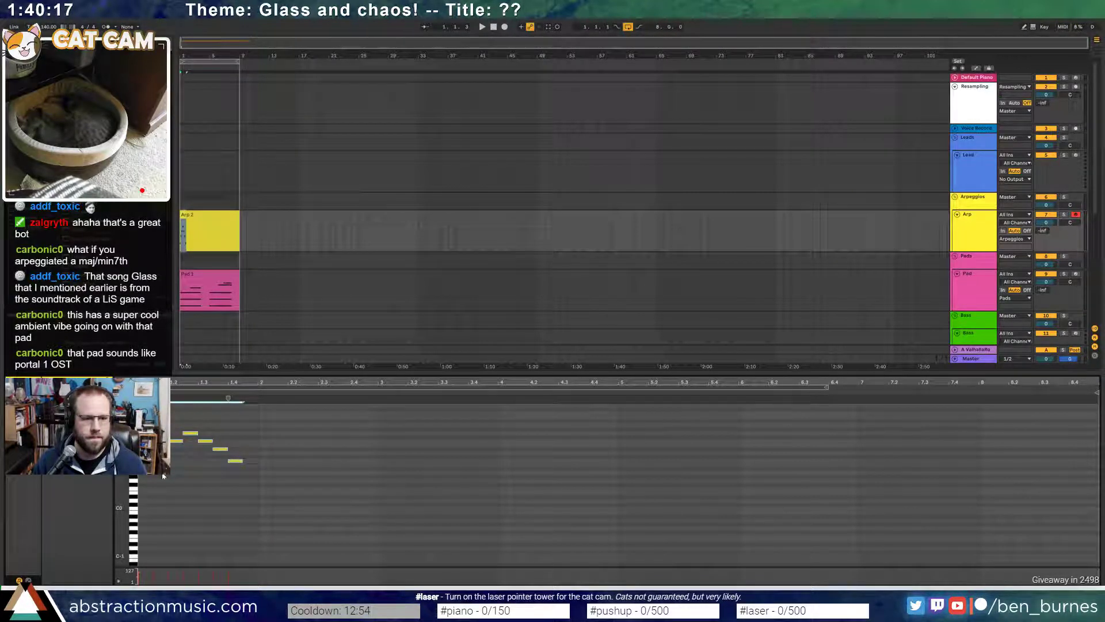
key(ctrl+d)
key(ctrl+d)
key(ctrl+d)
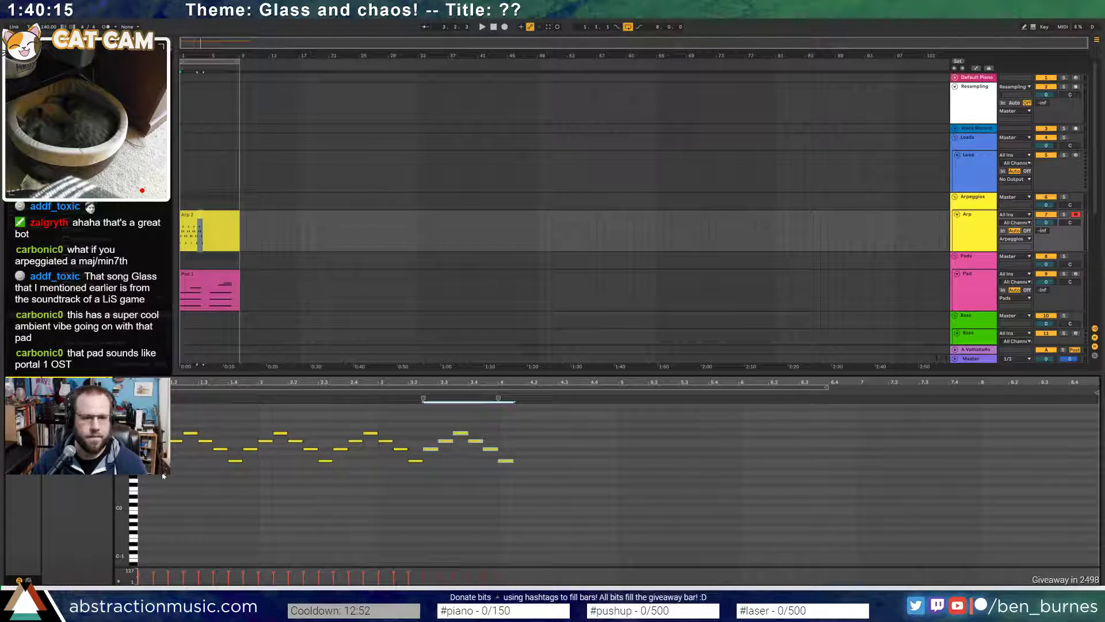
key(ctrl+d)
- Raise the last arpeggio note to the pattern's peak pitch and add a copy directly after it, four semitones higher
click(596, 461)
key(Up)
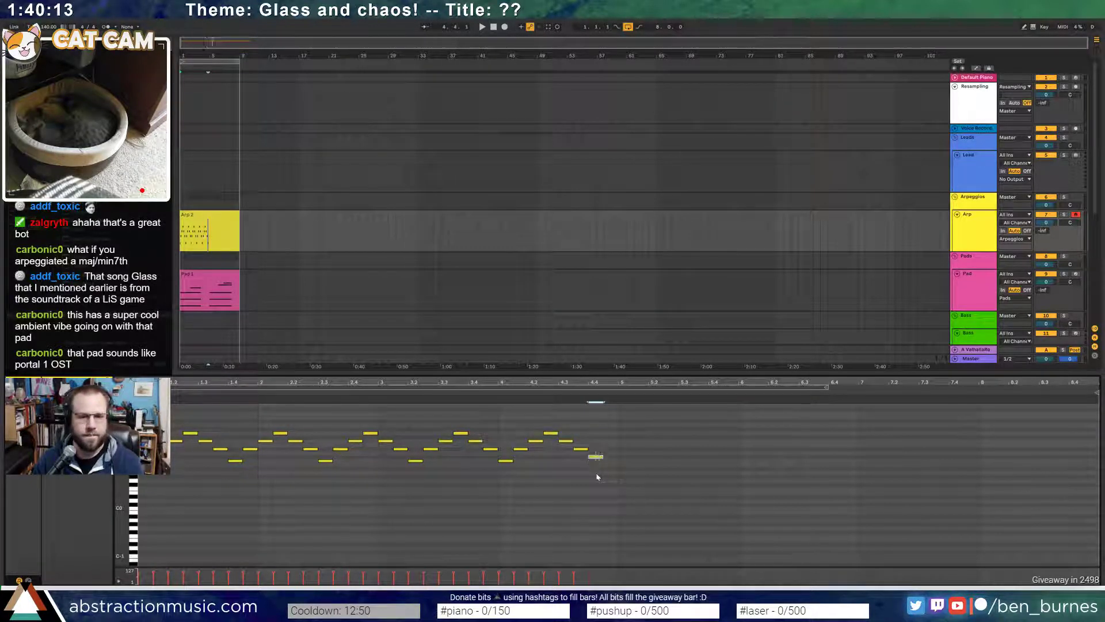
key(Up)
key(Up)
key(Up)
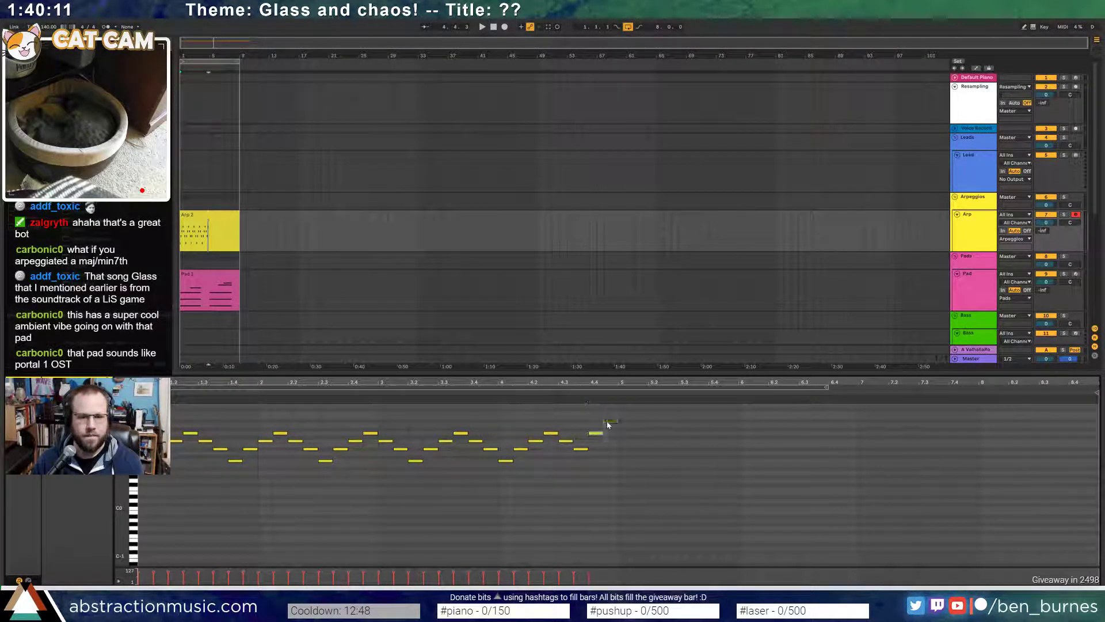
key(ctrl+d)
key(Up)
key(Up)
key(Up)
key(Up)
- Duplicate the whole arpeggio phrase once so it fills the second half of the Arp clip
key(ctrl+a)
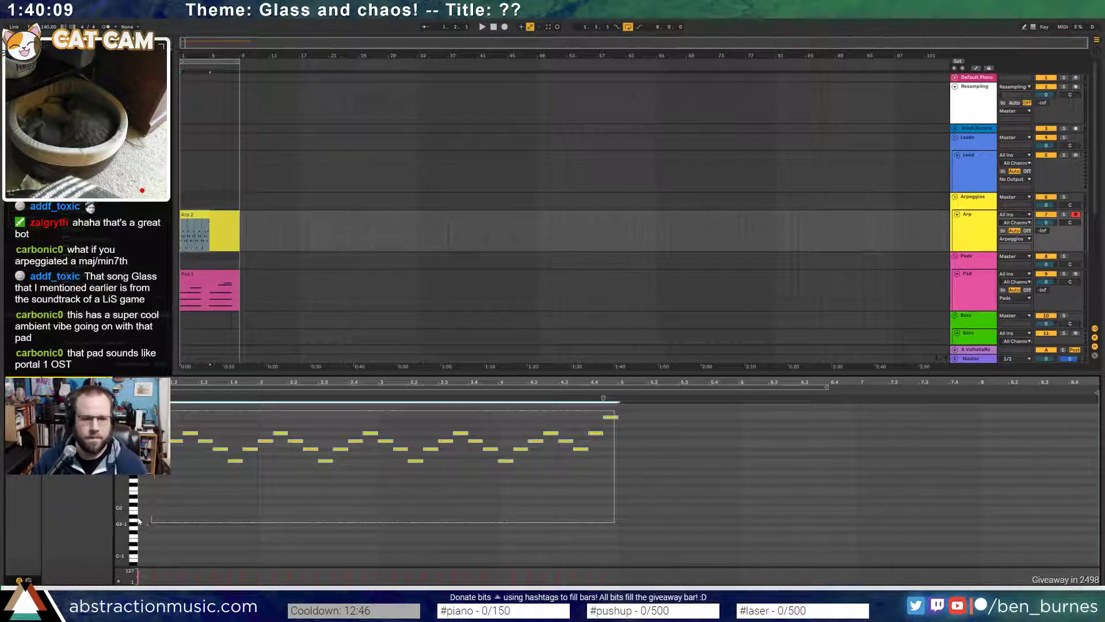
key(ctrl+d)
- Play the loop and fine-tune Analog's filter 1 resonance on the Arp track to about 33%
key(space)
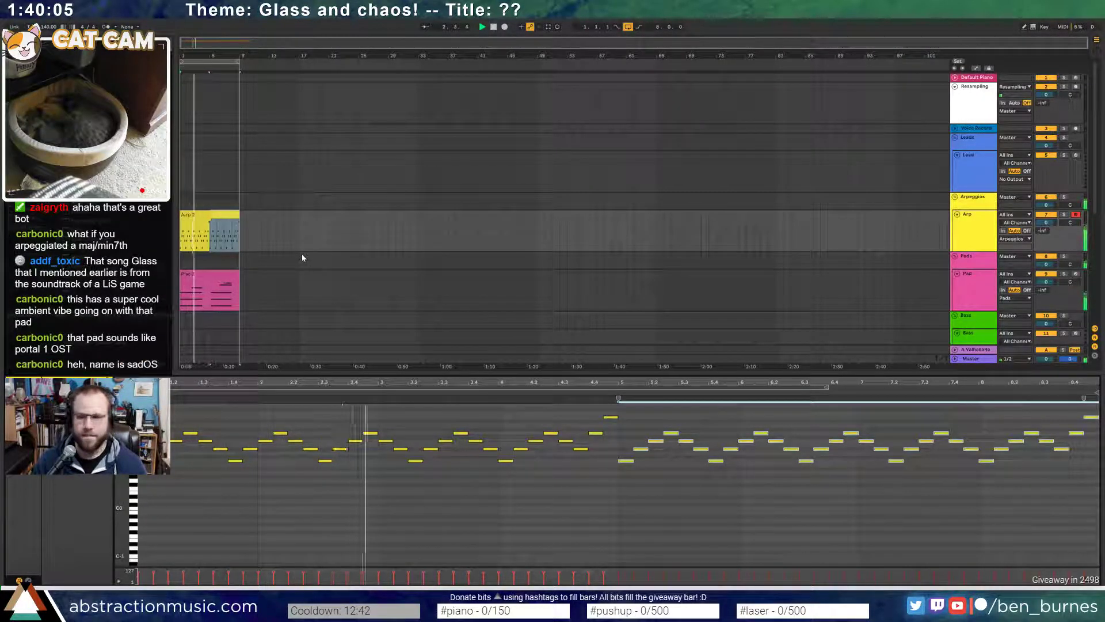
key(shift+Tab)
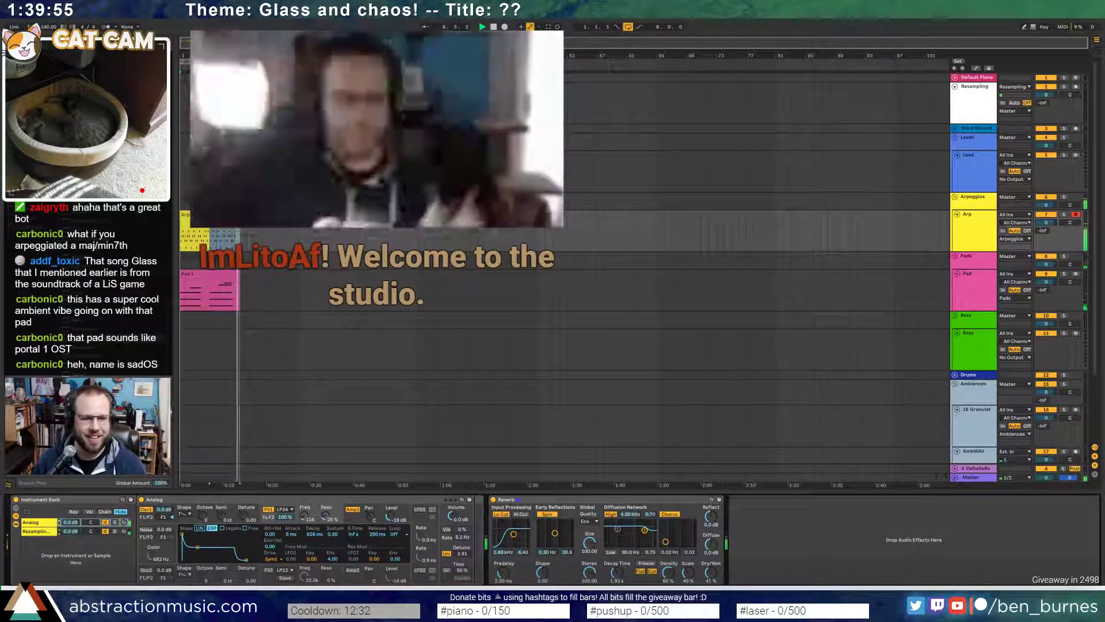
drag(324, 522, 324, 519)
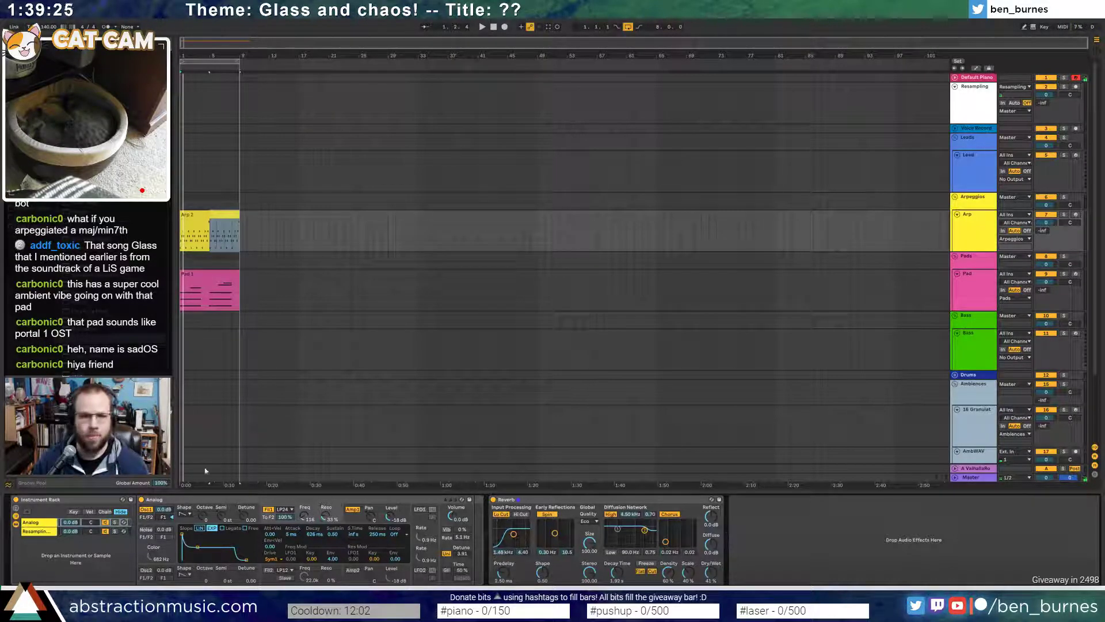
- Record a piano take on the Default Piano track from the song start, over the arpeggio and pad loop
click(975, 79)
click(186, 215)
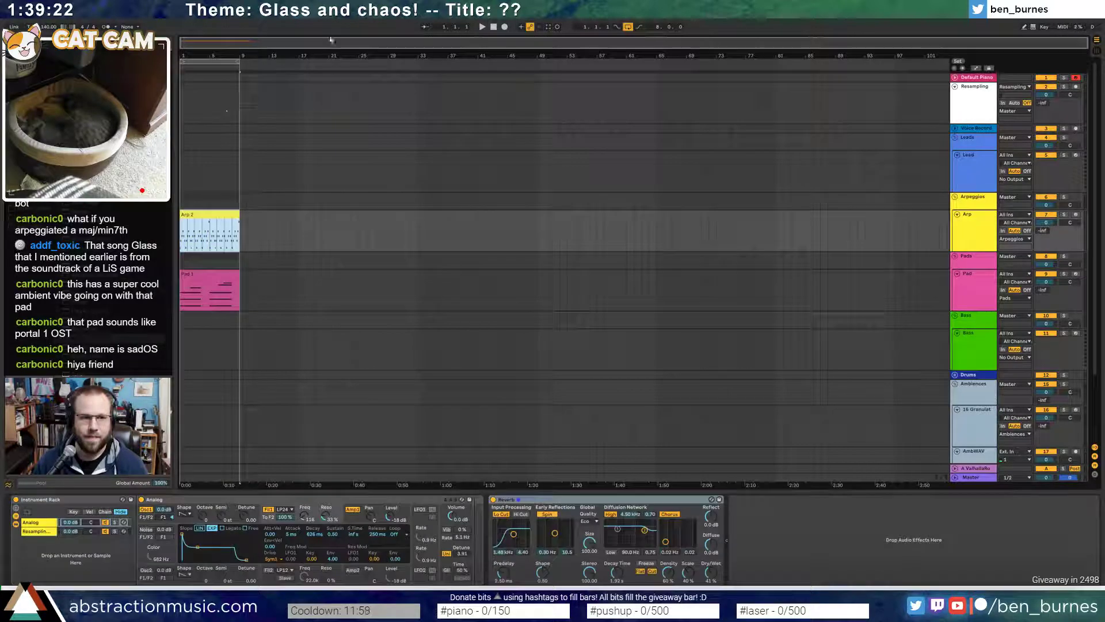
click(494, 27)
click(504, 27)
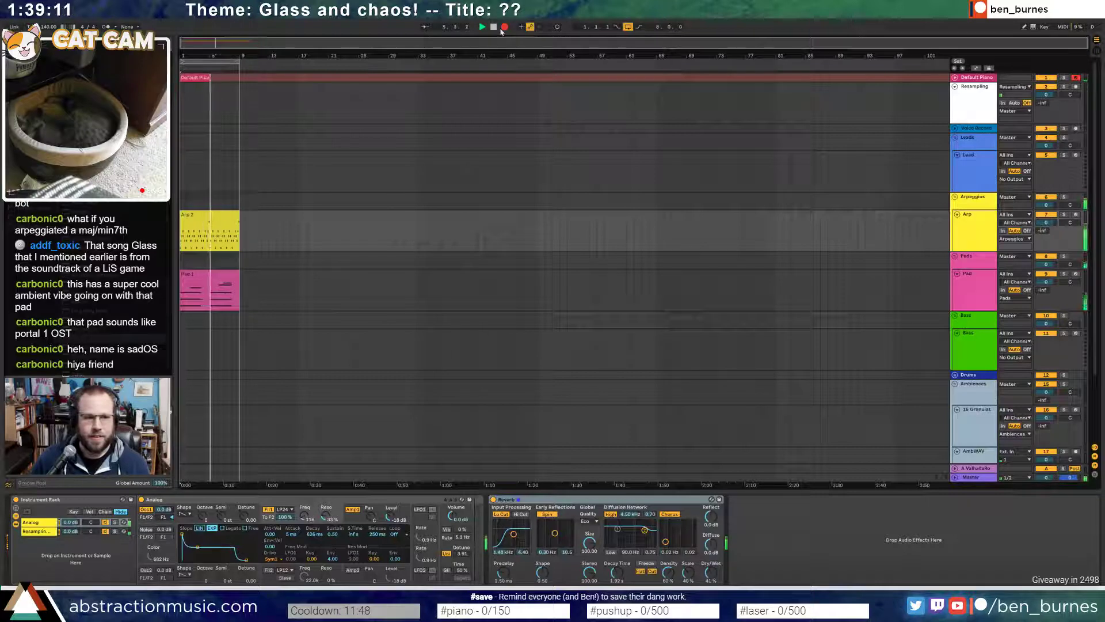
click(501, 29)
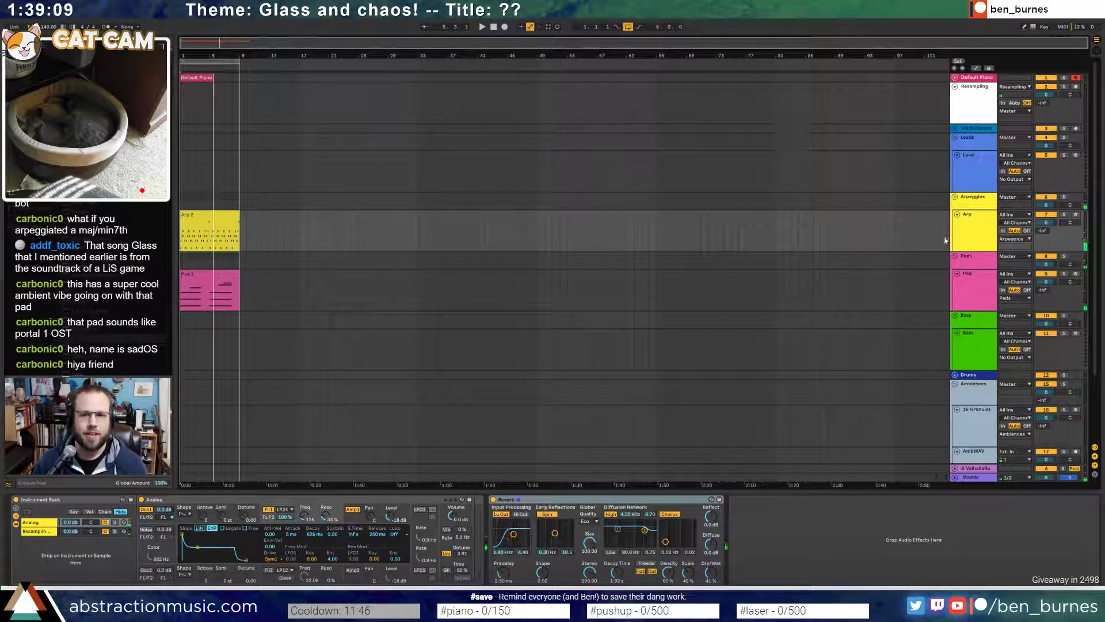
- Expand the Default Piano track, trim the recorded clip to four bars and duplicate it to fill the eight-bar loop
click(956, 79)
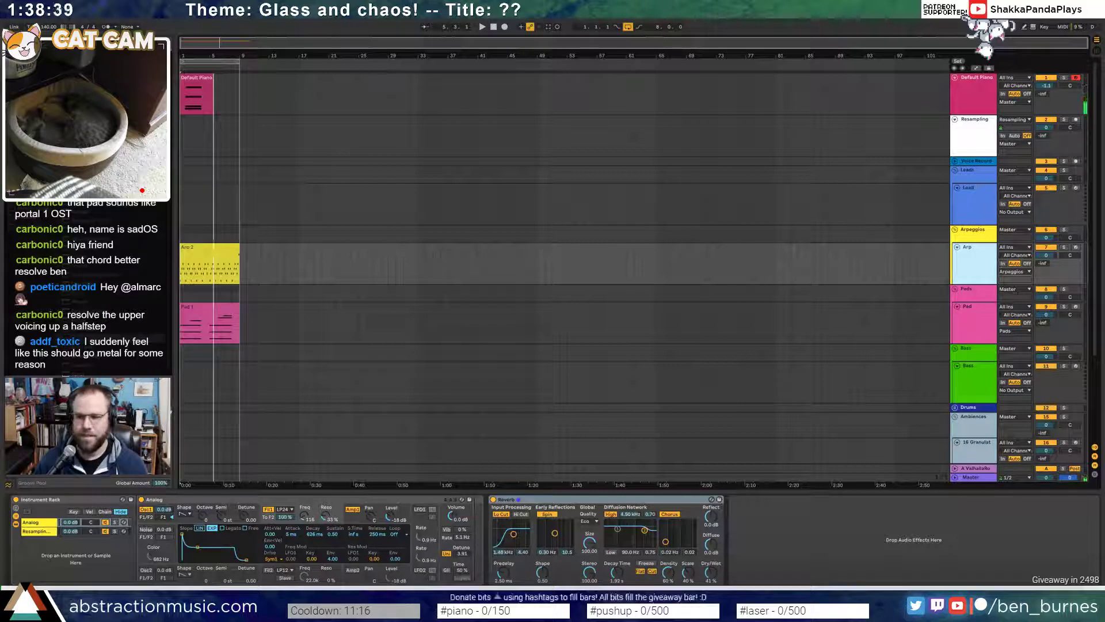
click(210, 77)
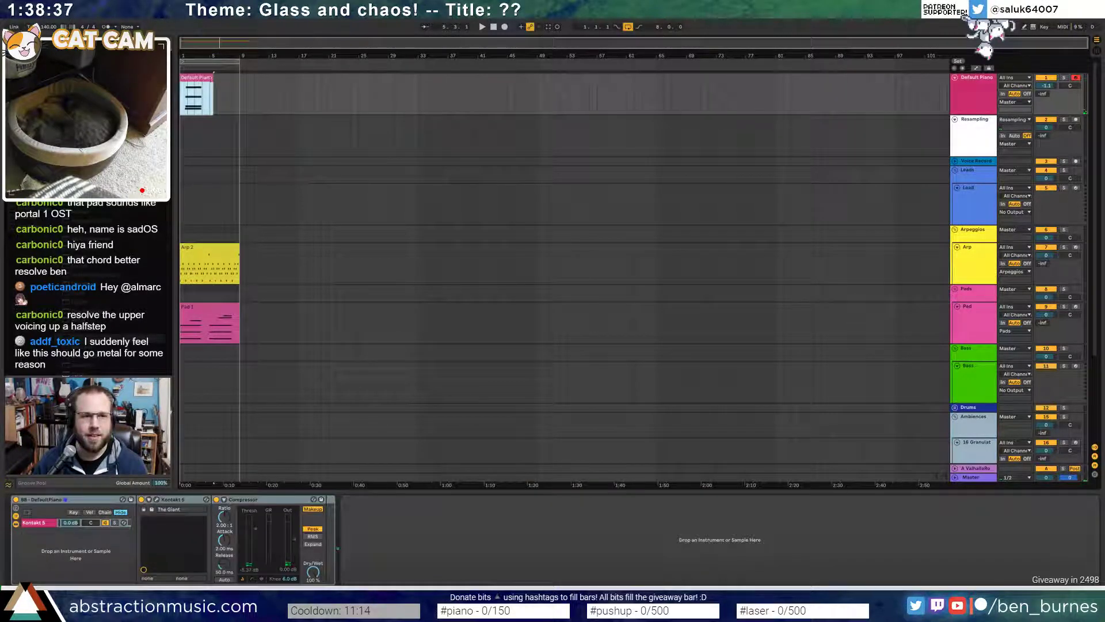
key(space)
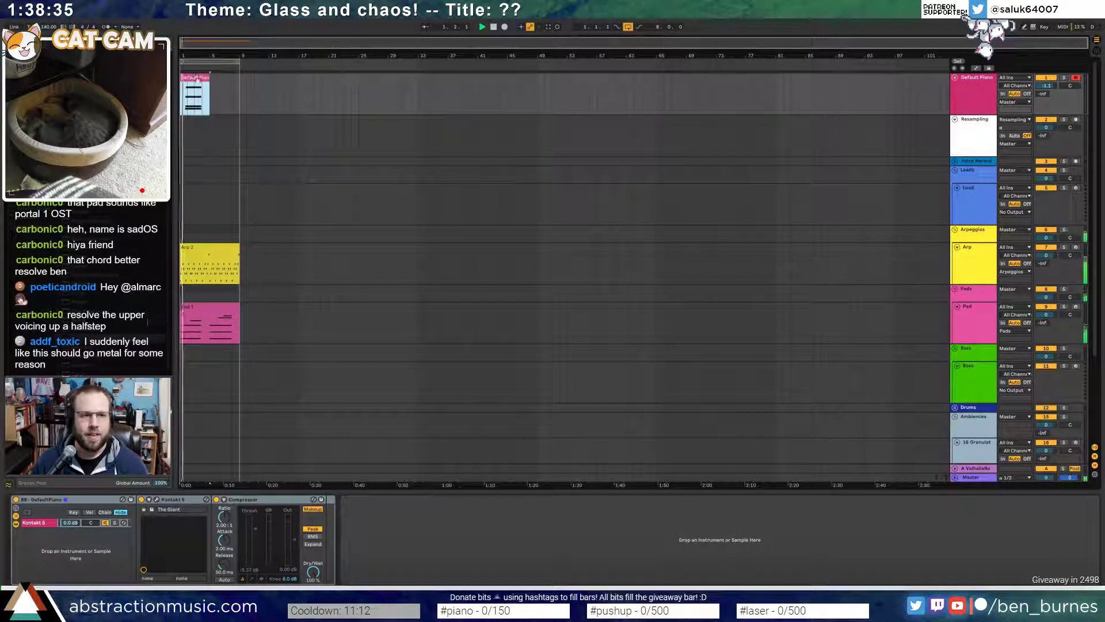
key(ctrl+s)
click(316, 243)
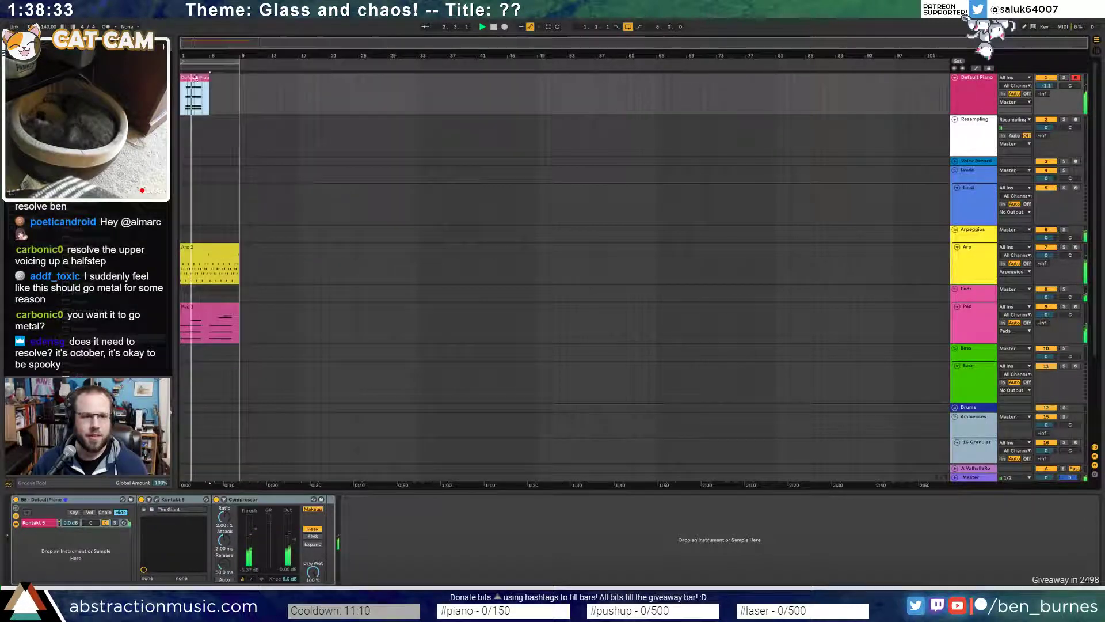
key(ctrl+d)
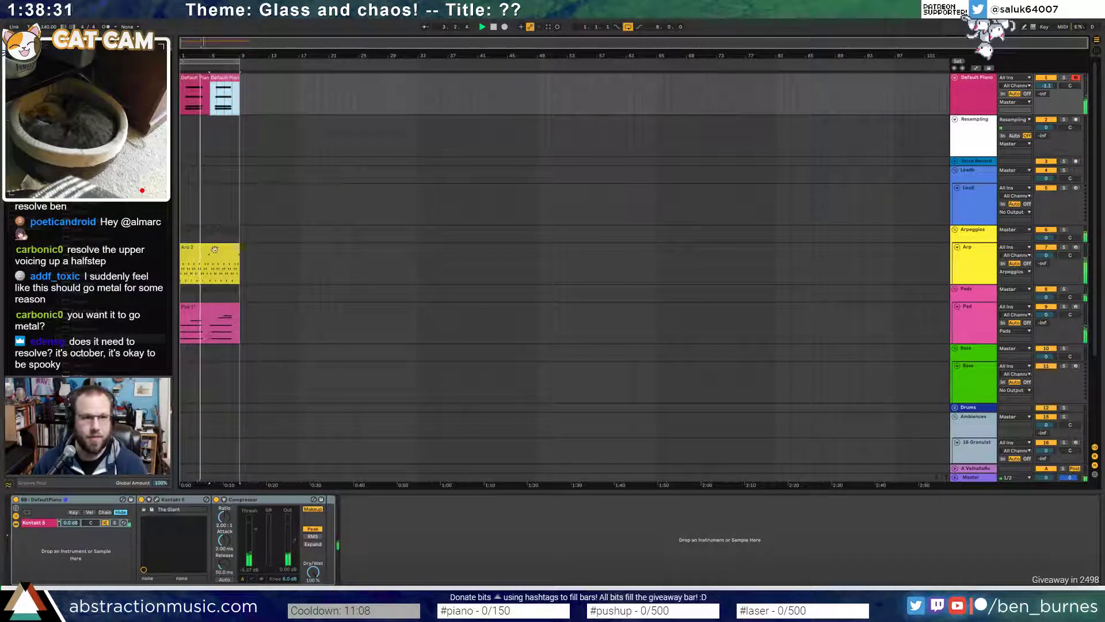
- Adjust Analog's Amp 1 envelope on the Arp track and lengthen the Resampling chain's volume envelope decay to about 1.88 s
double_click(214, 249)
key(shift+Tab)
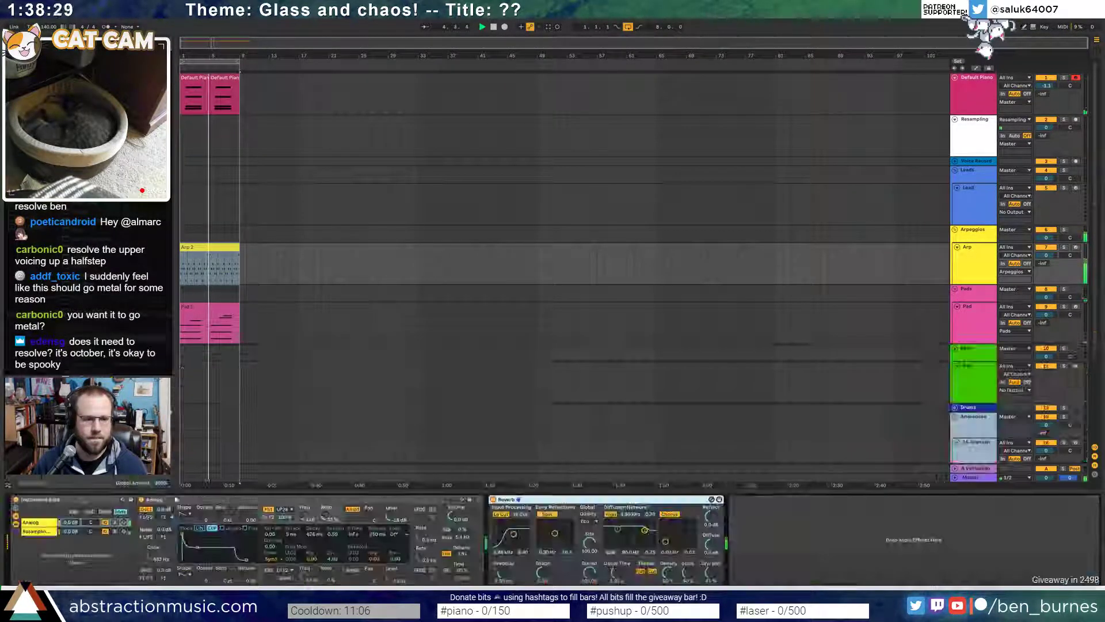
click(39, 523)
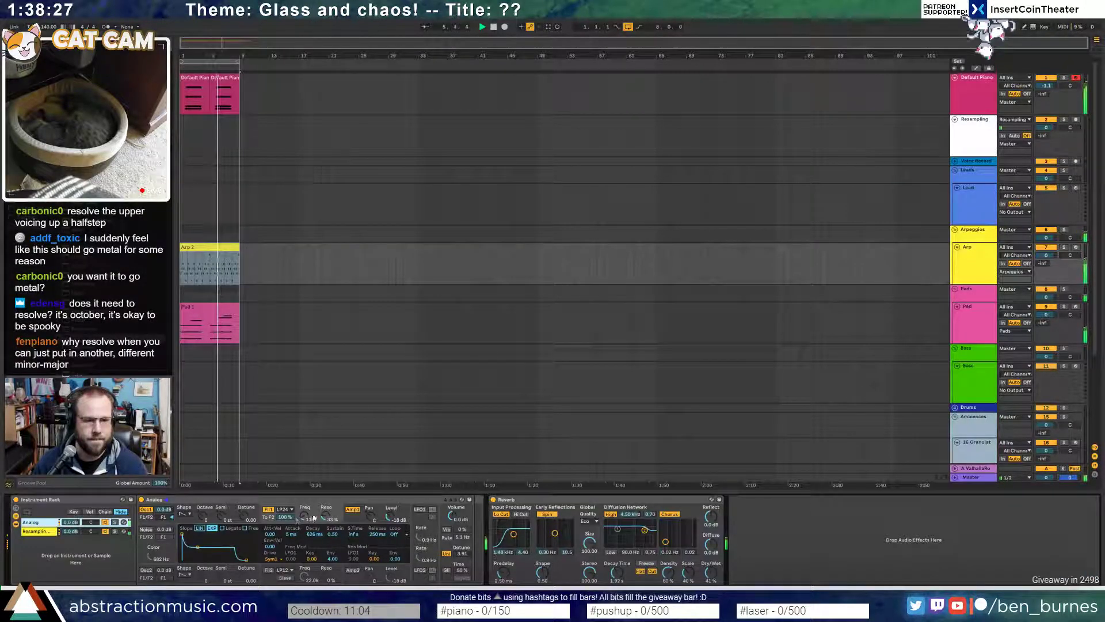
click(358, 519)
drag(190, 560, 195, 560)
click(36, 531)
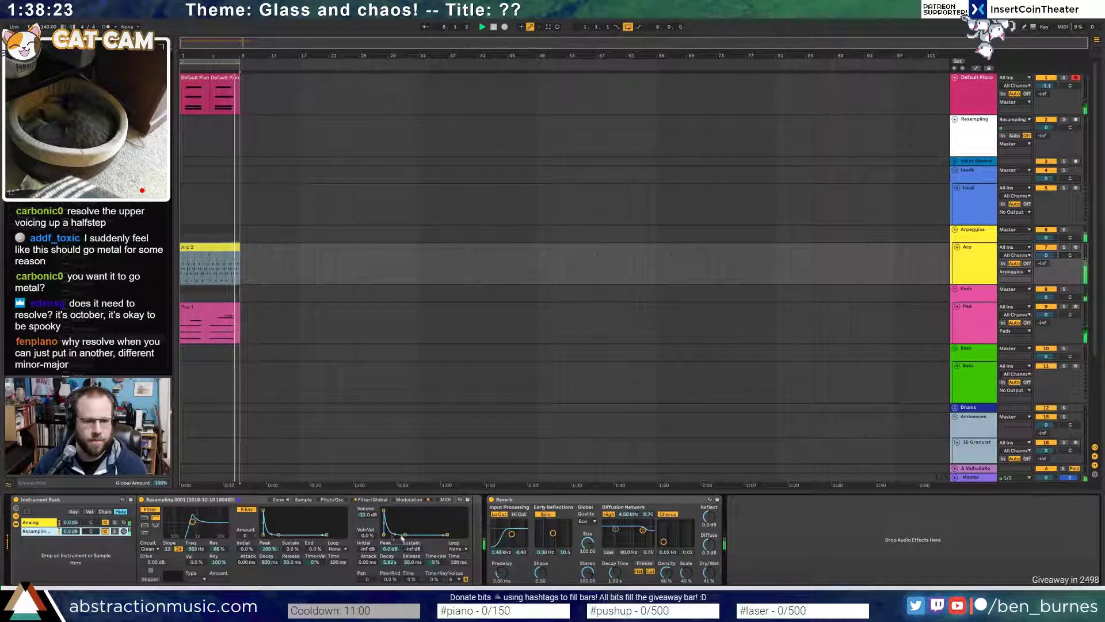
drag(396, 535, 403, 537)
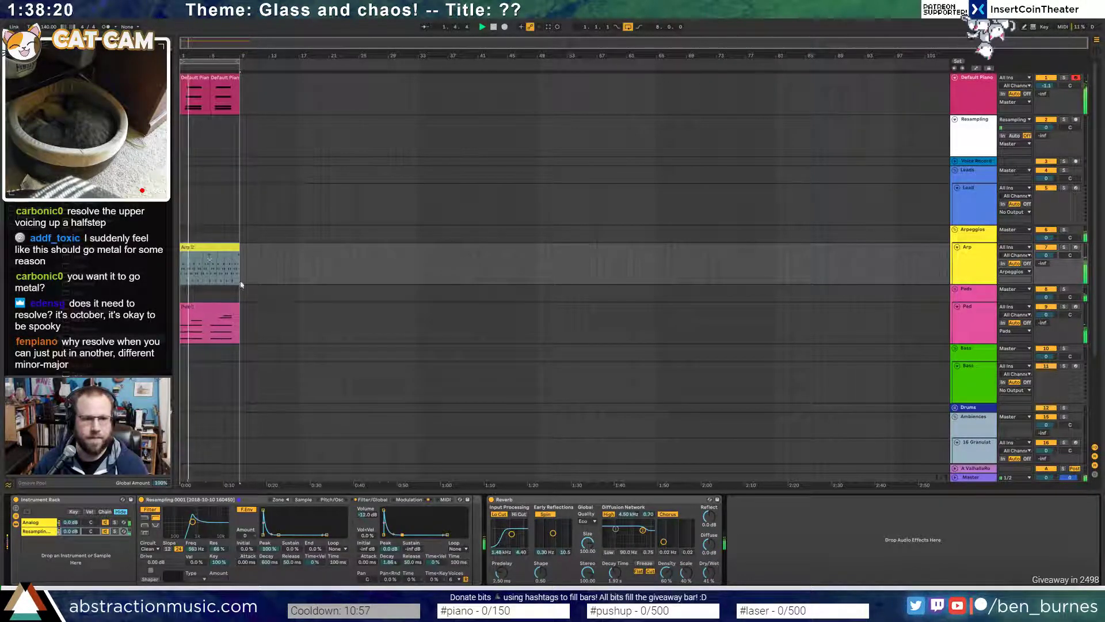
click(966, 104)
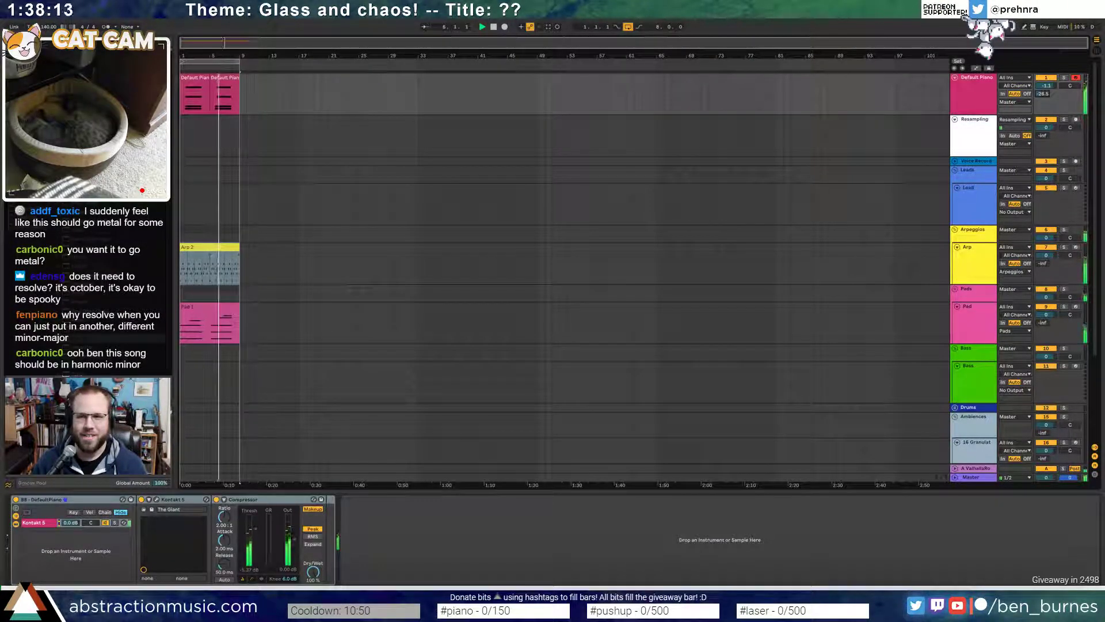
click(908, 91)
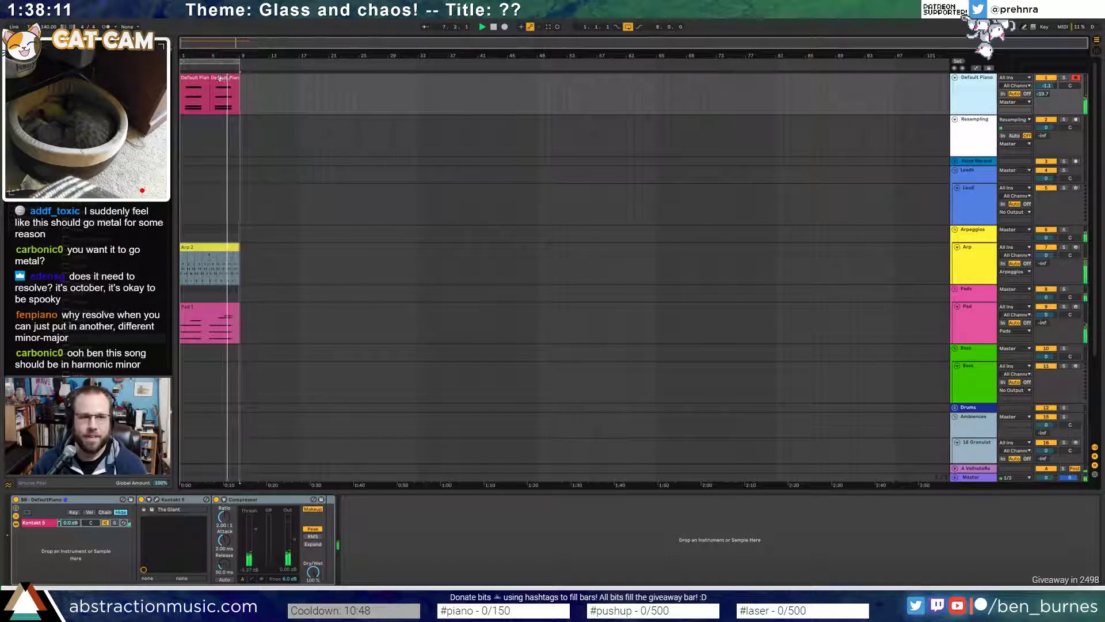
- Move the low cut in the Pad track's EQ Eight up to about 625 Hz and reduce its resonance during playback
click(980, 319)
key(shift+Tab)
key(space)
click(374, 324)
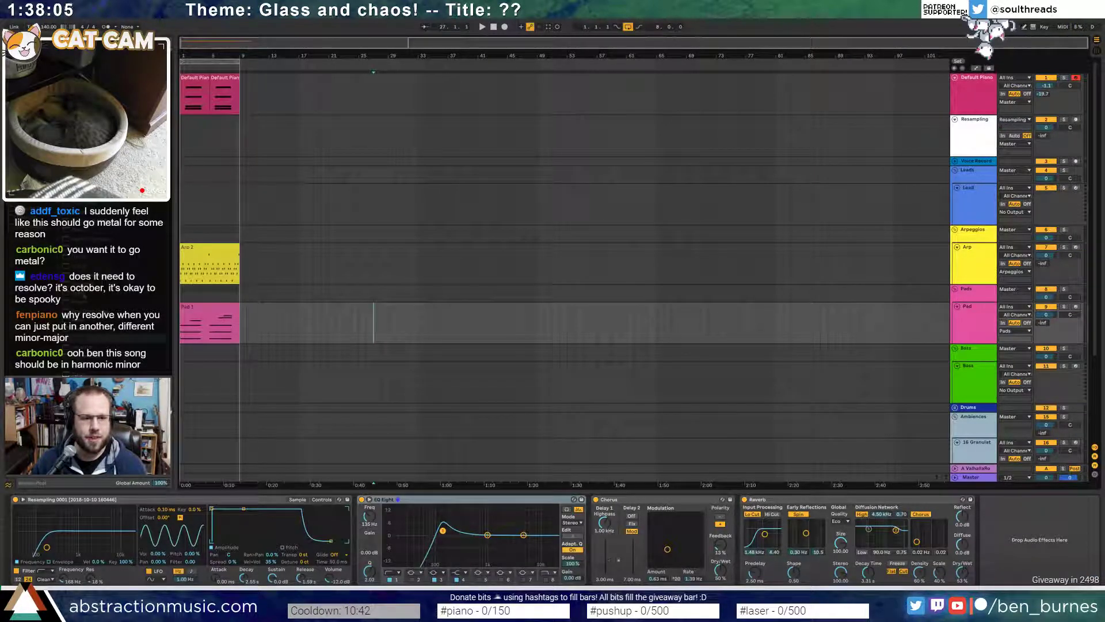
drag(443, 532, 477, 530)
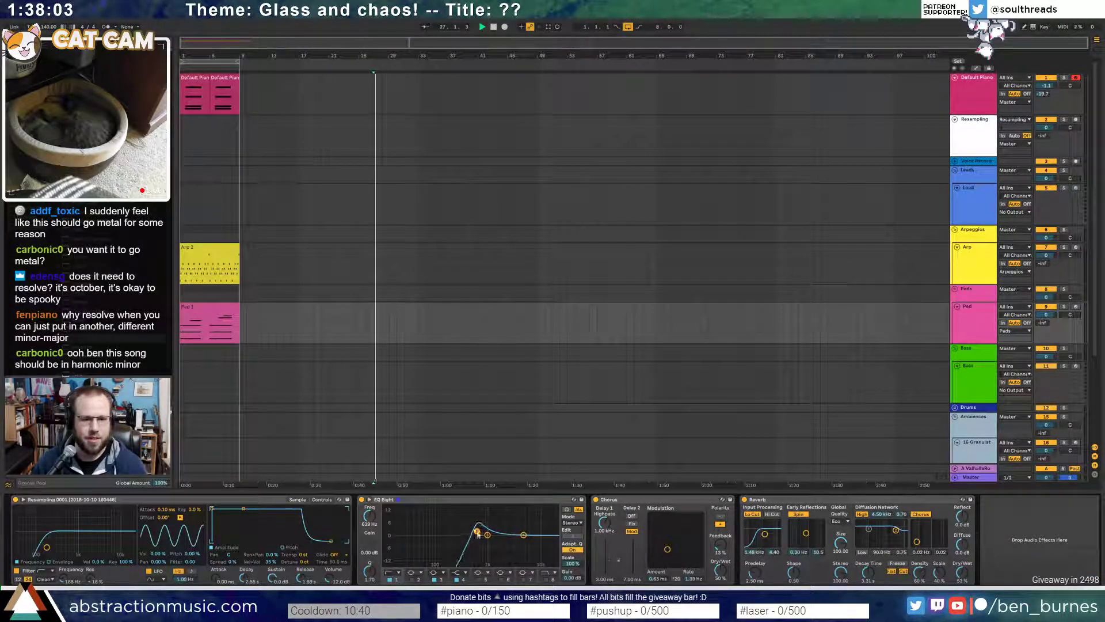
click(216, 307)
key(space)
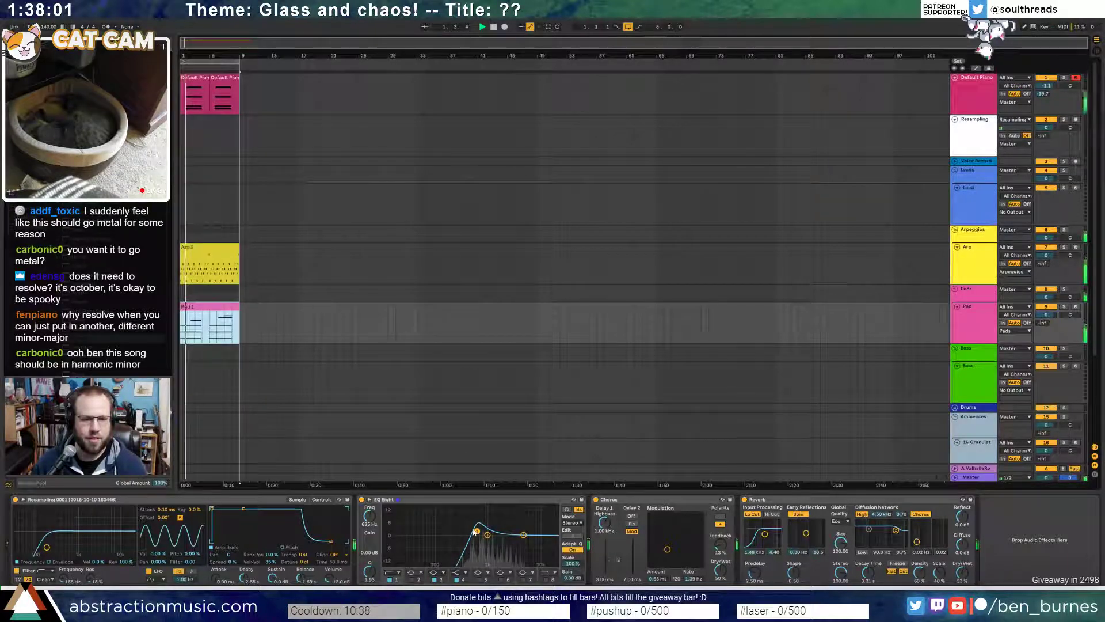
drag(477, 531, 477, 555)
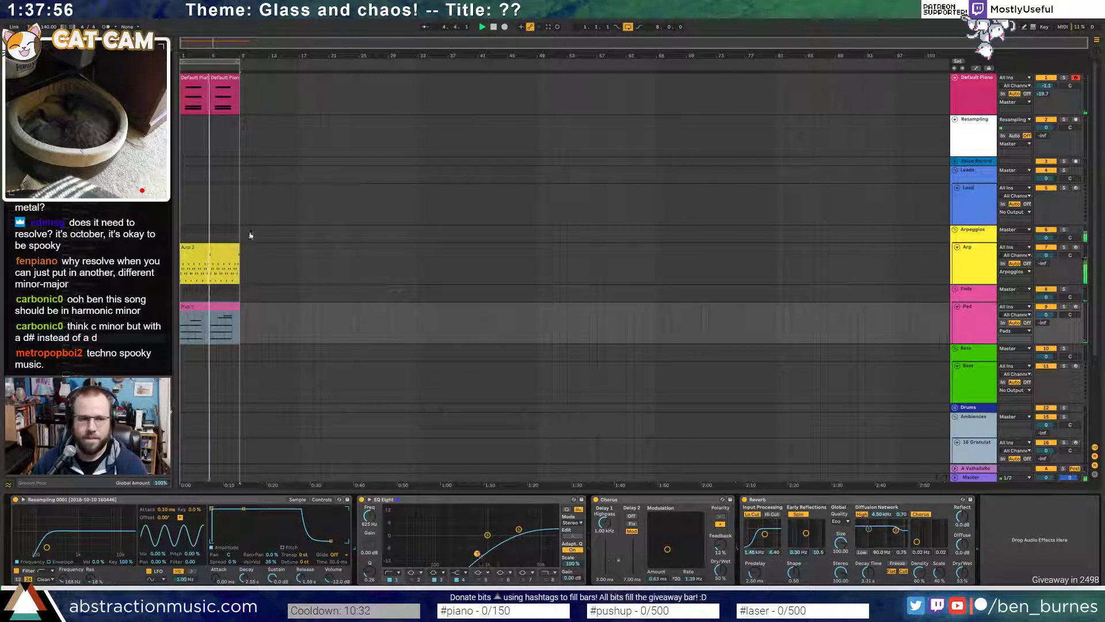
- Shorten the decay of the Resampling chain's volume envelope on the Arp track
click(212, 248)
drag(403, 535, 398, 536)
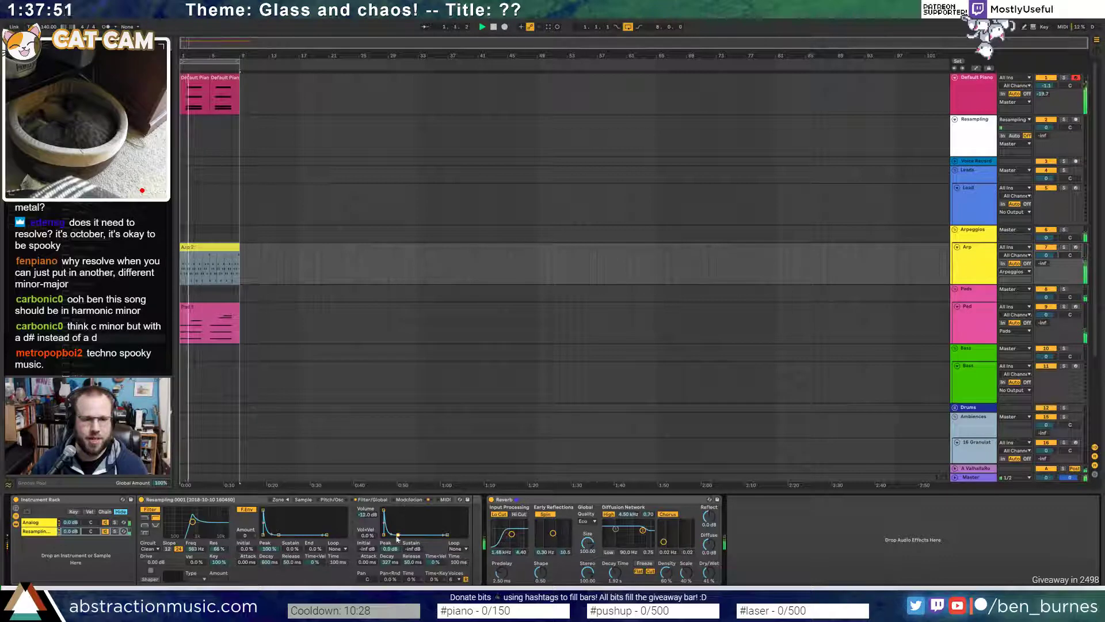
- Unfold the Drums group and show the empty Drum Rack of its Drum Rack track
click(955, 407)
scroll(967, 374, down, 2)
double_click(971, 378)
scroll(999, 403, down, 2)
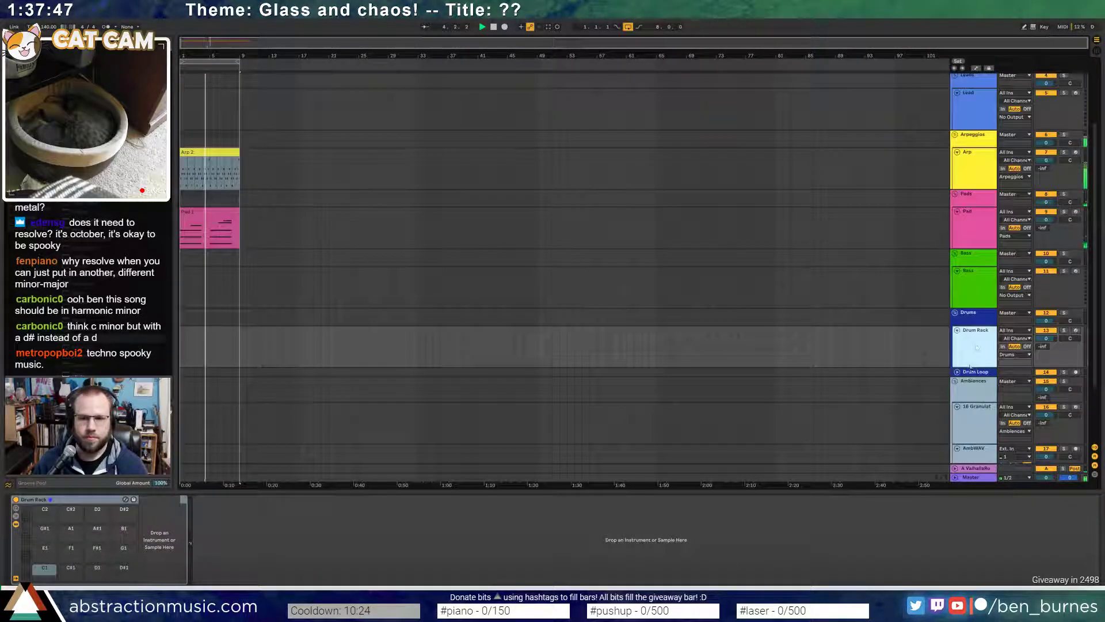
- Review the Arp clip's notes in the piano roll, and return to the Arp track's devices
click(98, 368)
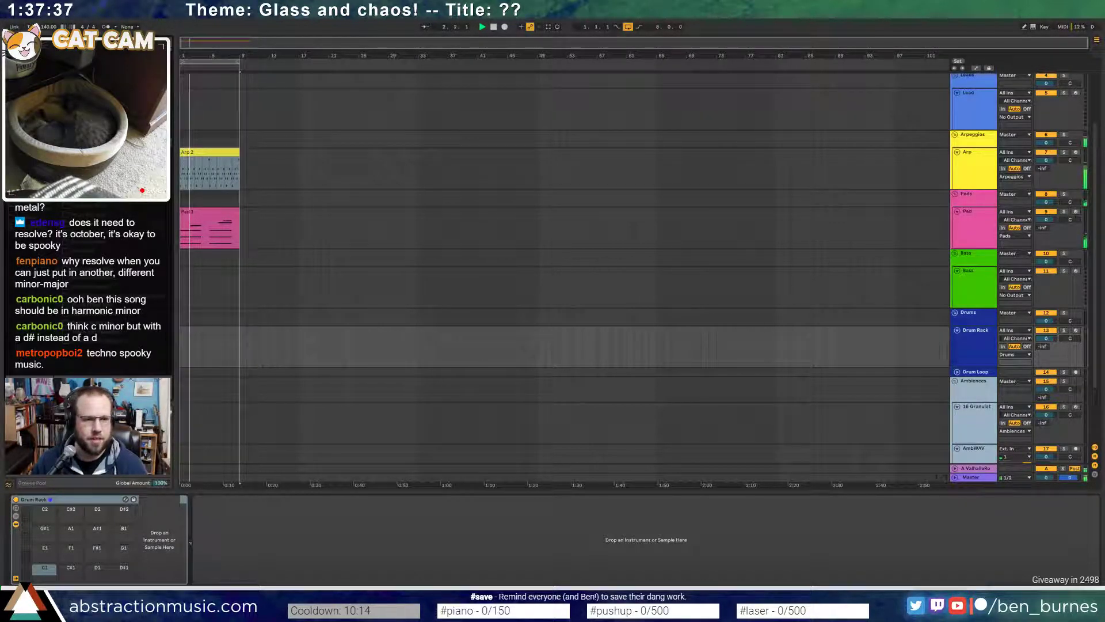
double_click(196, 154)
click(257, 478)
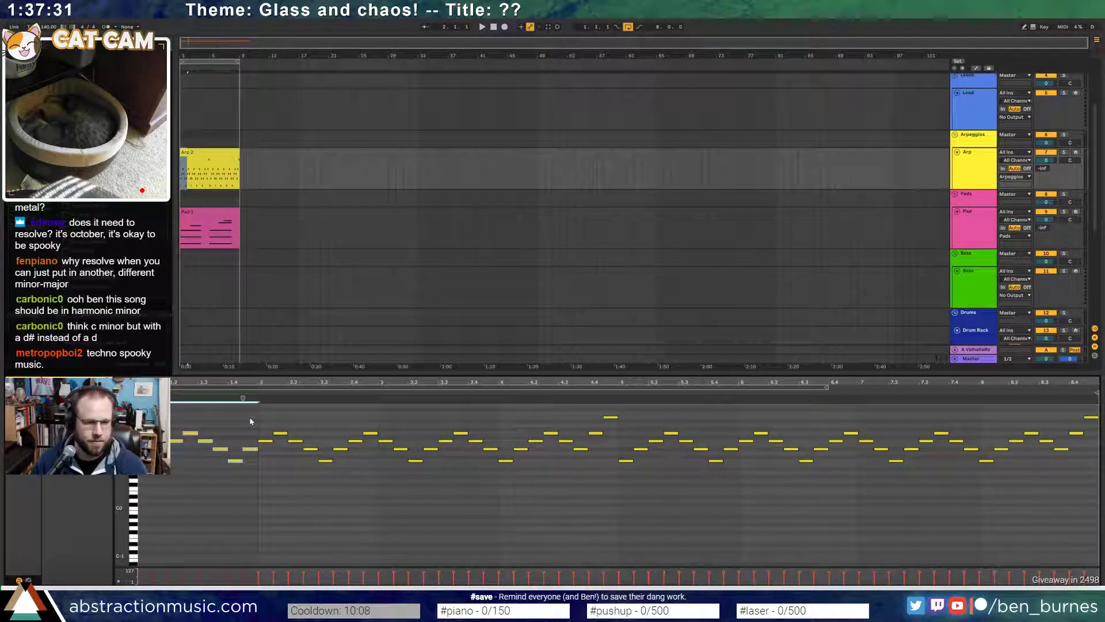
key(shift+Tab)
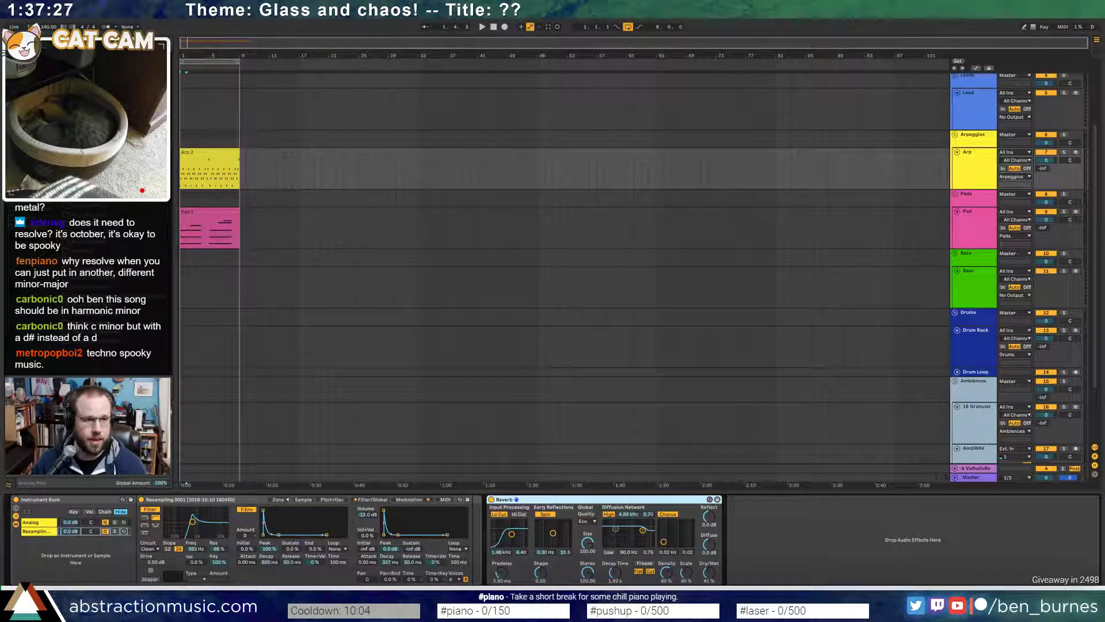
key(ctrl+f)
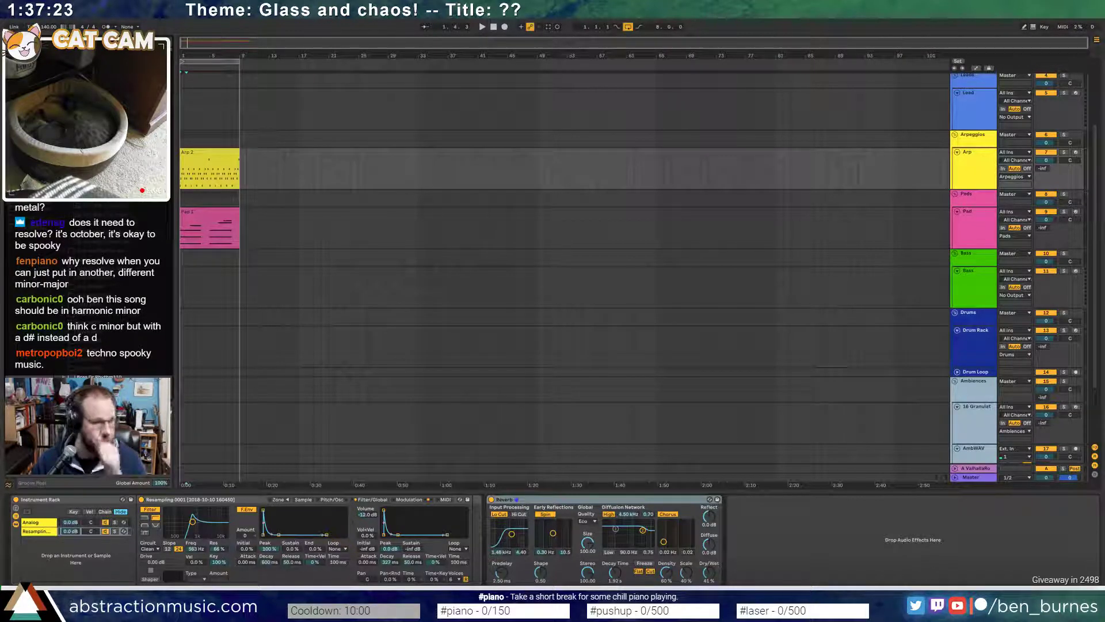
click(214, 151)
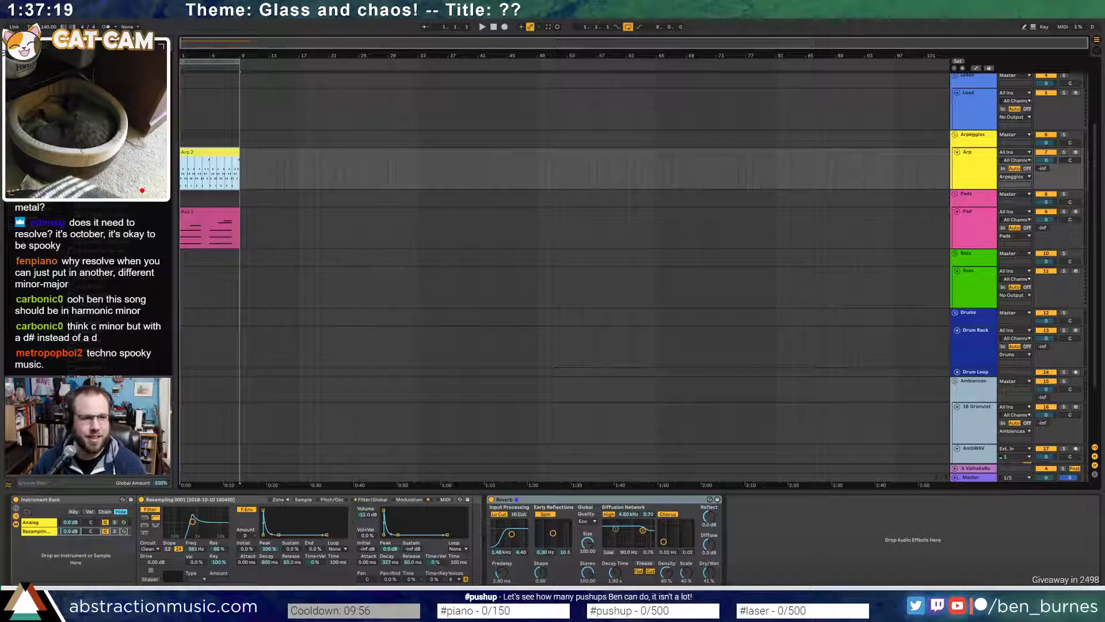
key(ctrl+f)
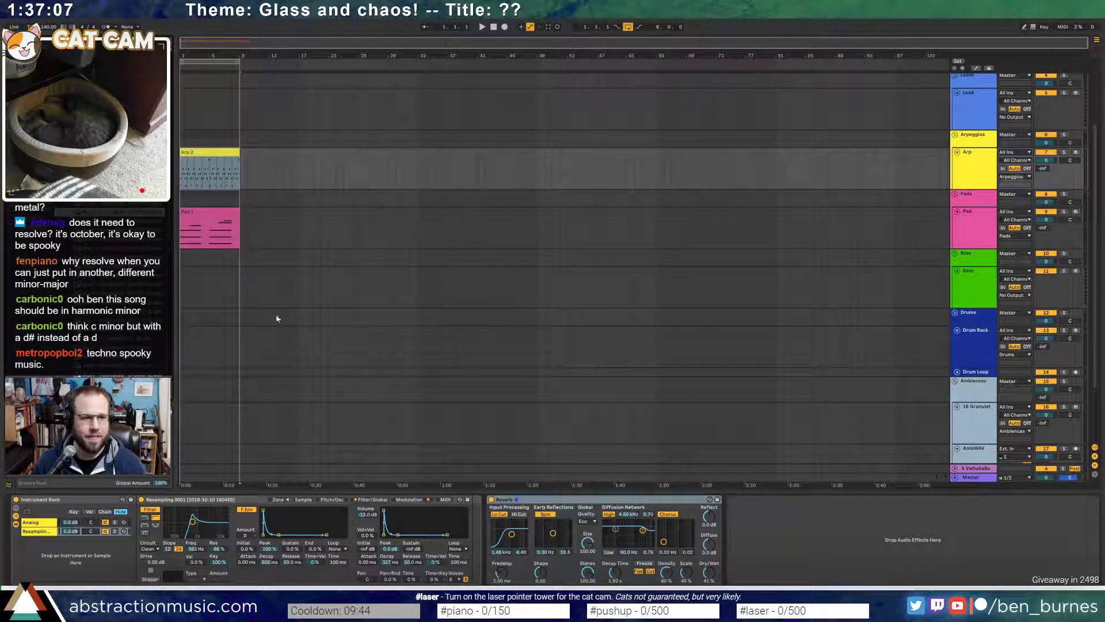
- Load the MaxV Roland808 kick sample onto pad C1 of the Drum Rack and create a one-bar MIDI clip at bar 1
click(291, 357)
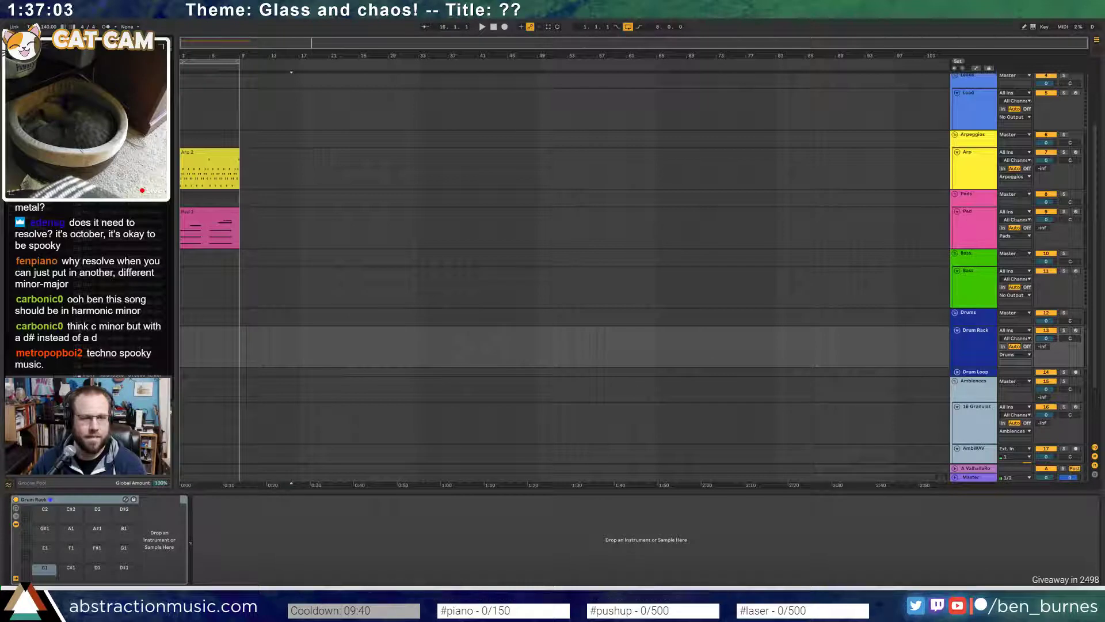
click(44, 570)
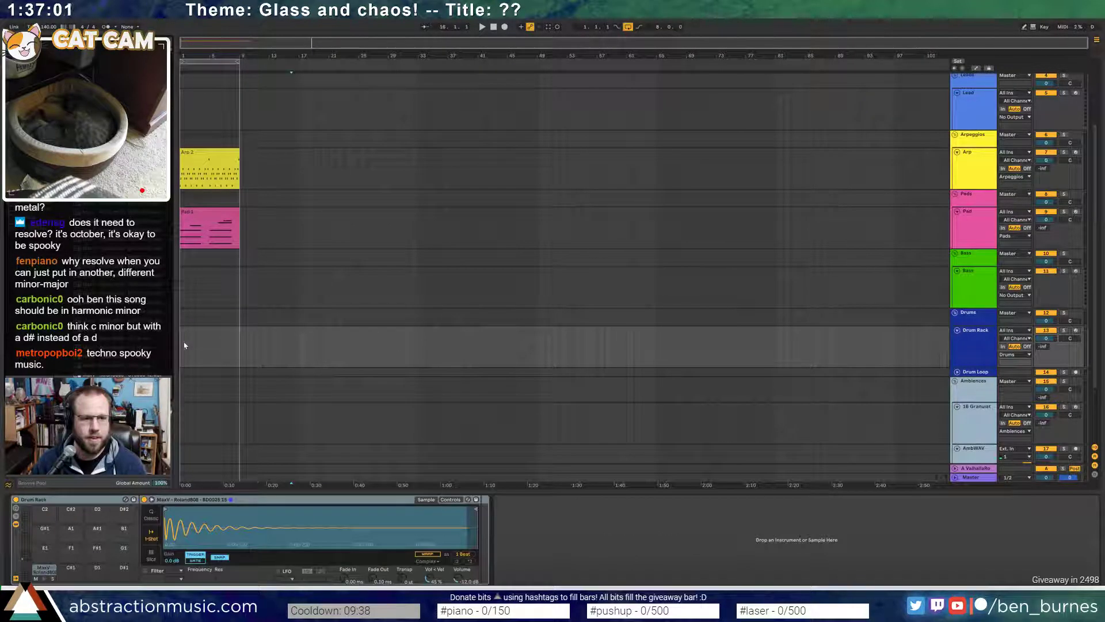
click(189, 345)
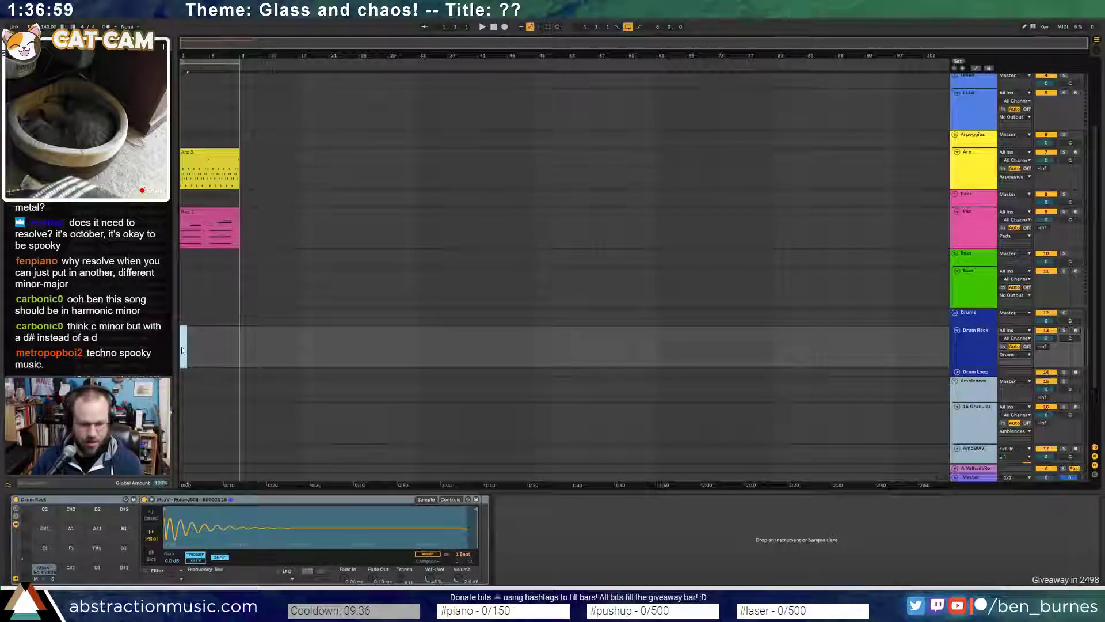
double_click(183, 348)
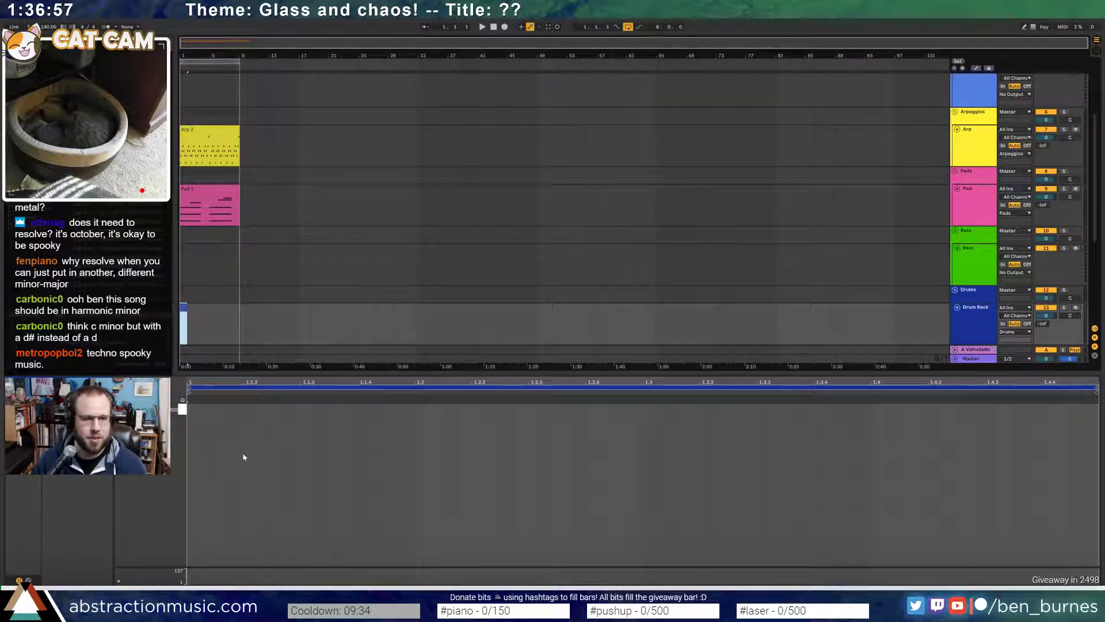
- Place a kick note on each of the four beats and extend the looping drum clip across the eight-bar section during playback
click(216, 428)
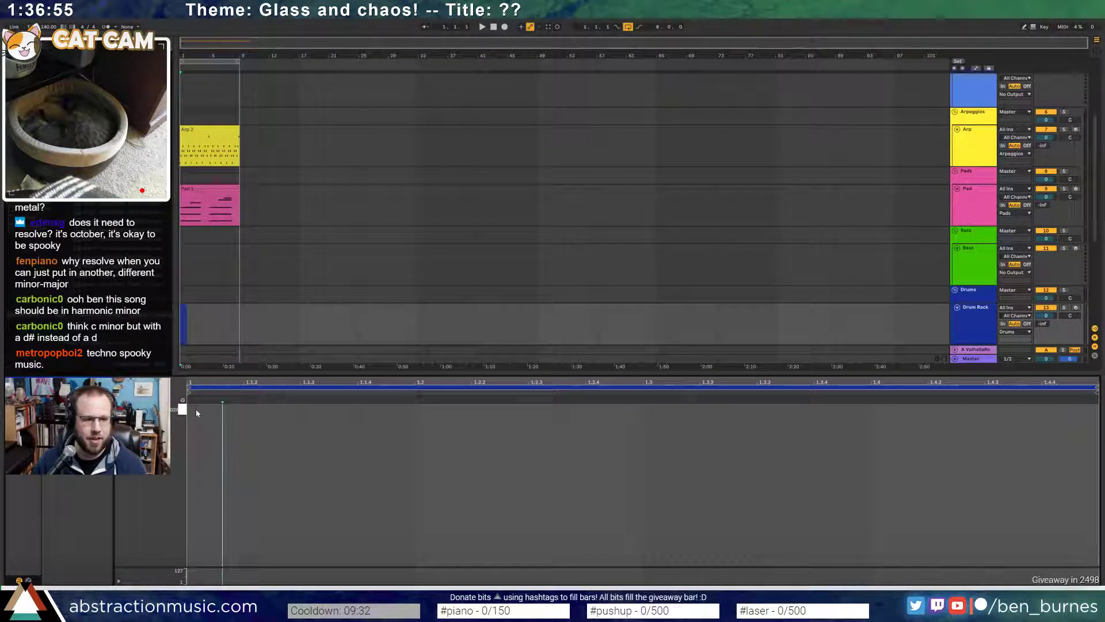
double_click(196, 409)
key(ctrl+d)
key(ctrl+d)
key(ctrl+d)
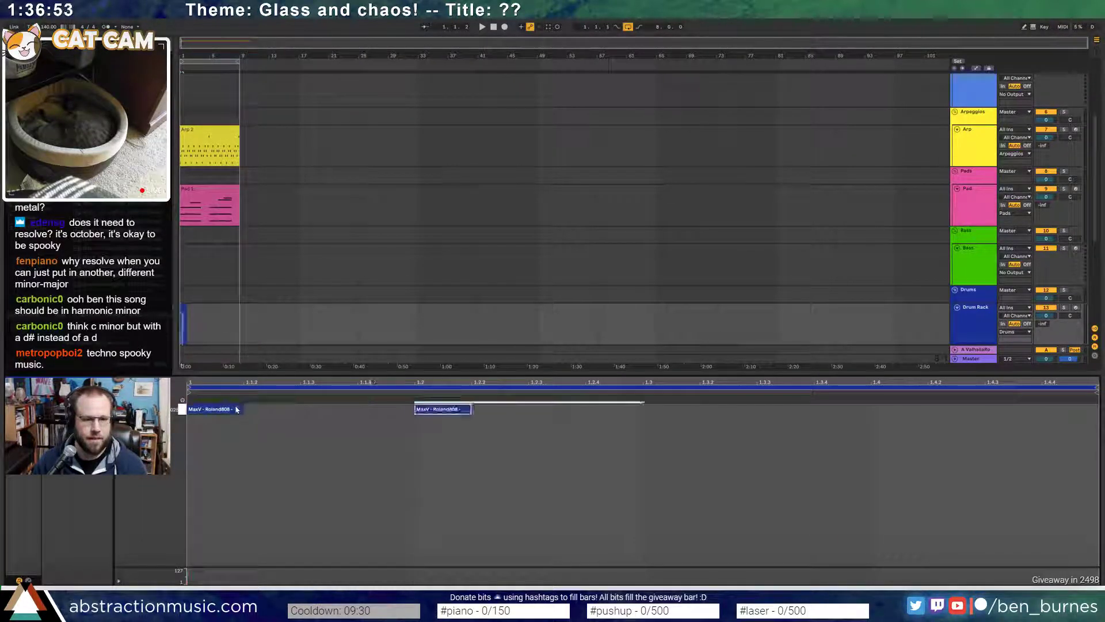
key(space)
click(191, 316)
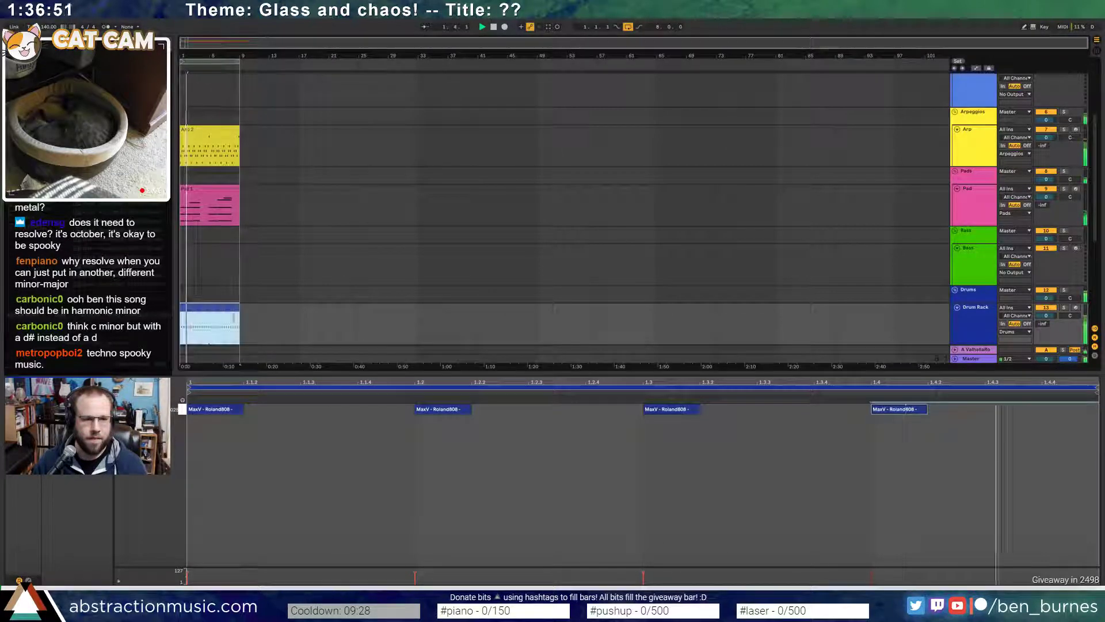
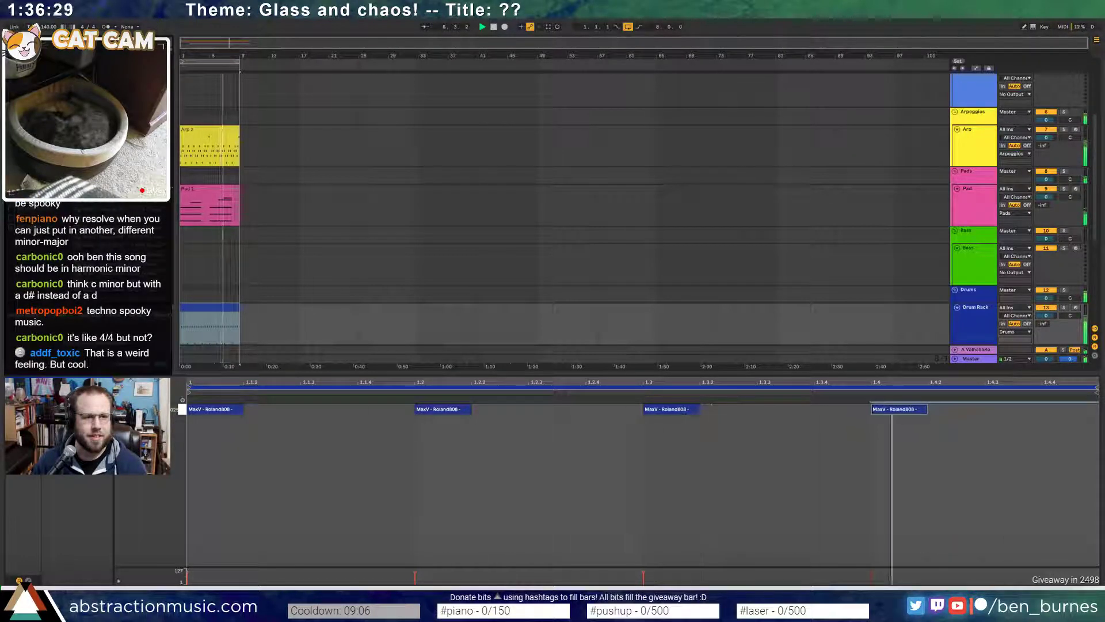
- Load a TR-808 hi-hat sample onto pad E1, add a hat note on the first beat and audition it with the loop
key(shift+Tab)
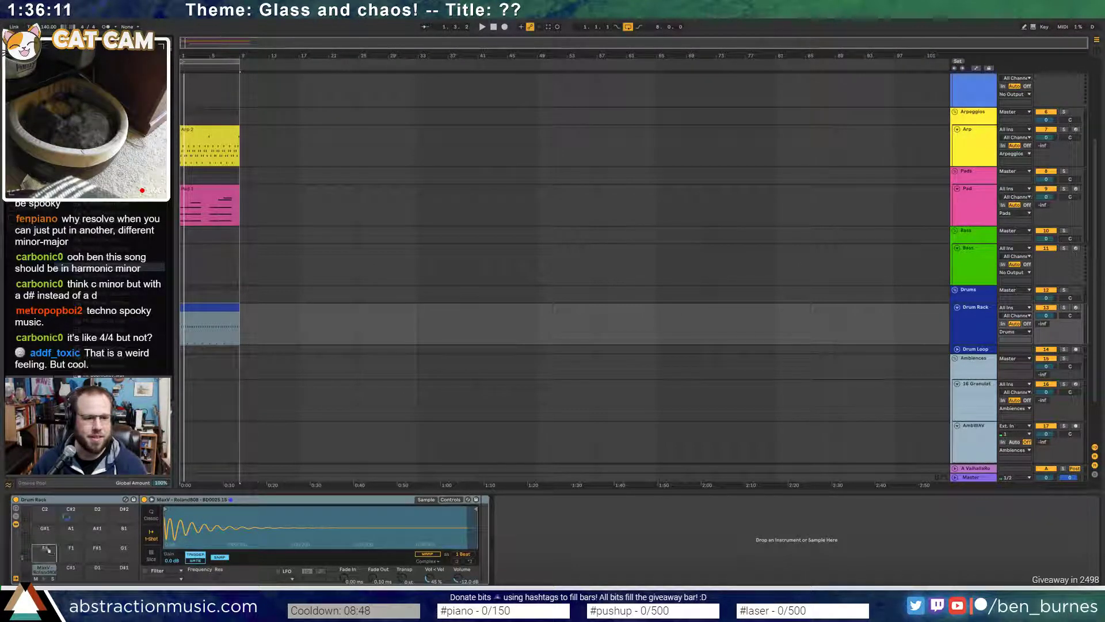
drag(48, 550, 48, 551)
double_click(204, 308)
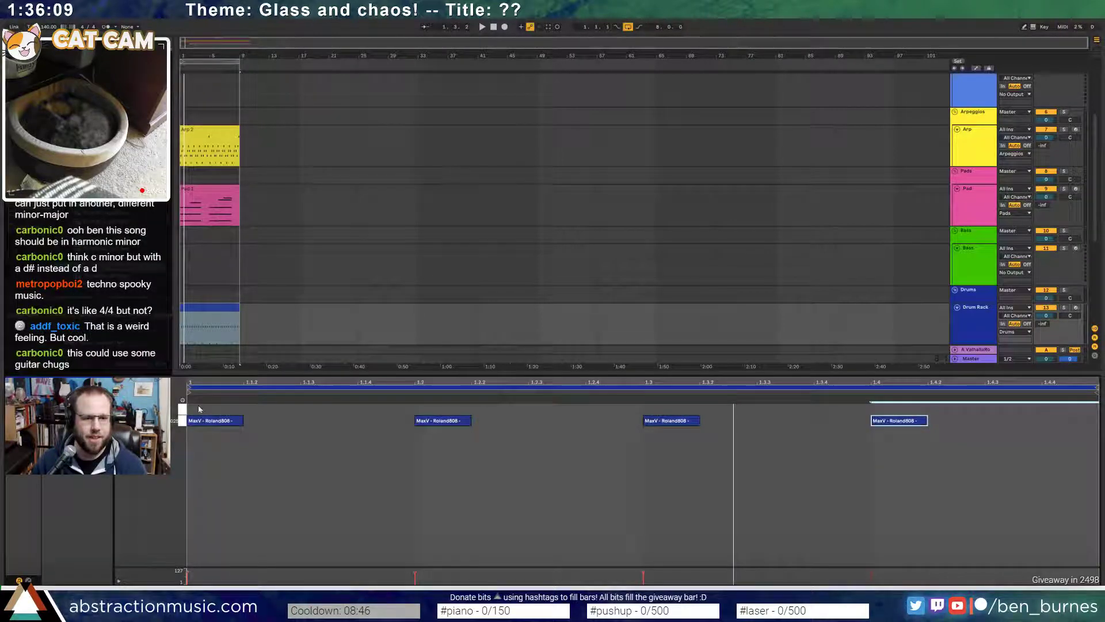
double_click(199, 410)
key(space)
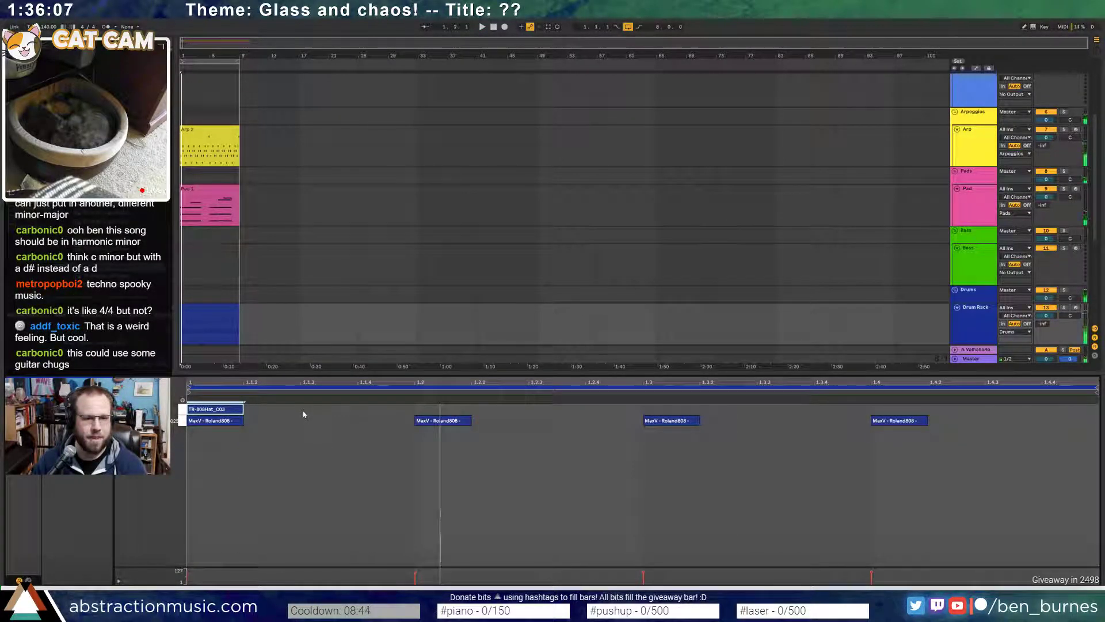
- Replace the hi-hat sample on pad E1 with TR-808Hat_C02 and audition it in the drum clip
key(shift+Tab)
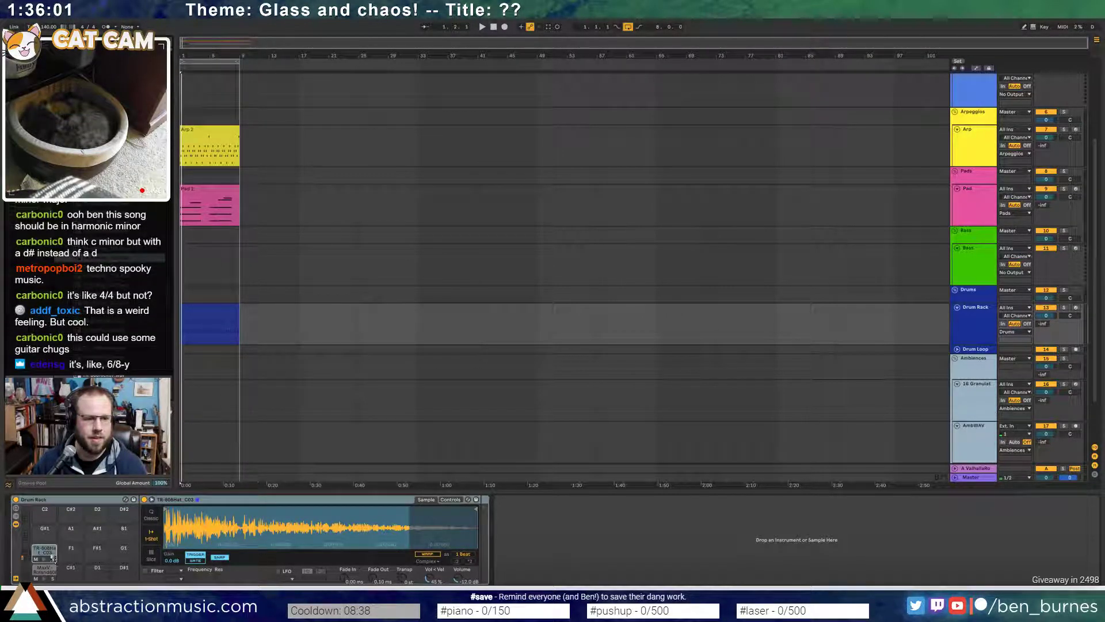
drag(49, 550, 45, 551)
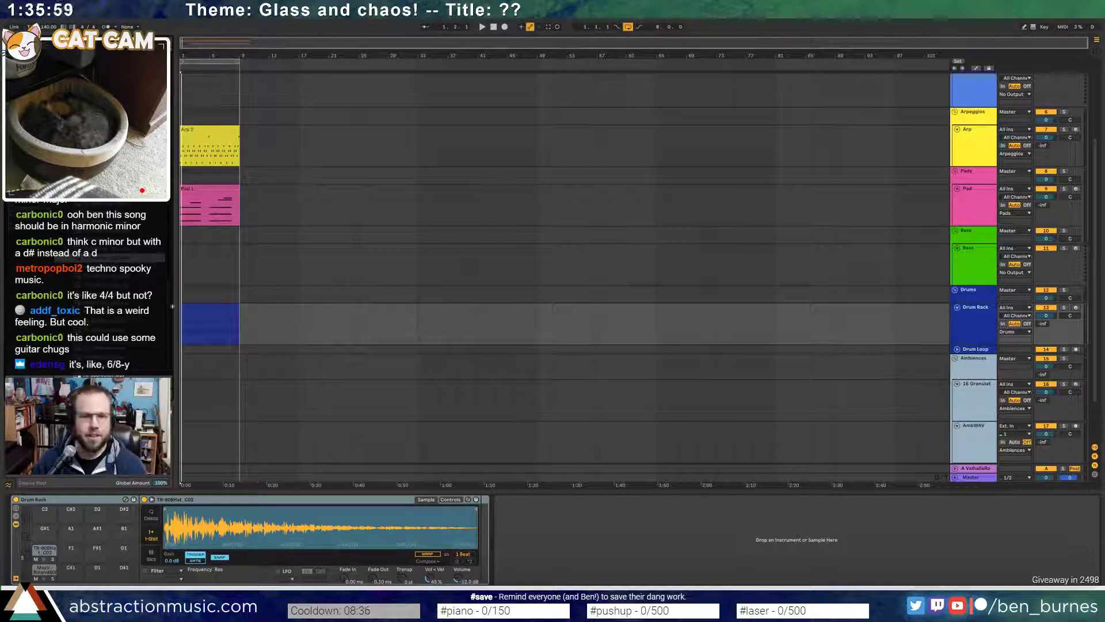
double_click(210, 306)
key(space)
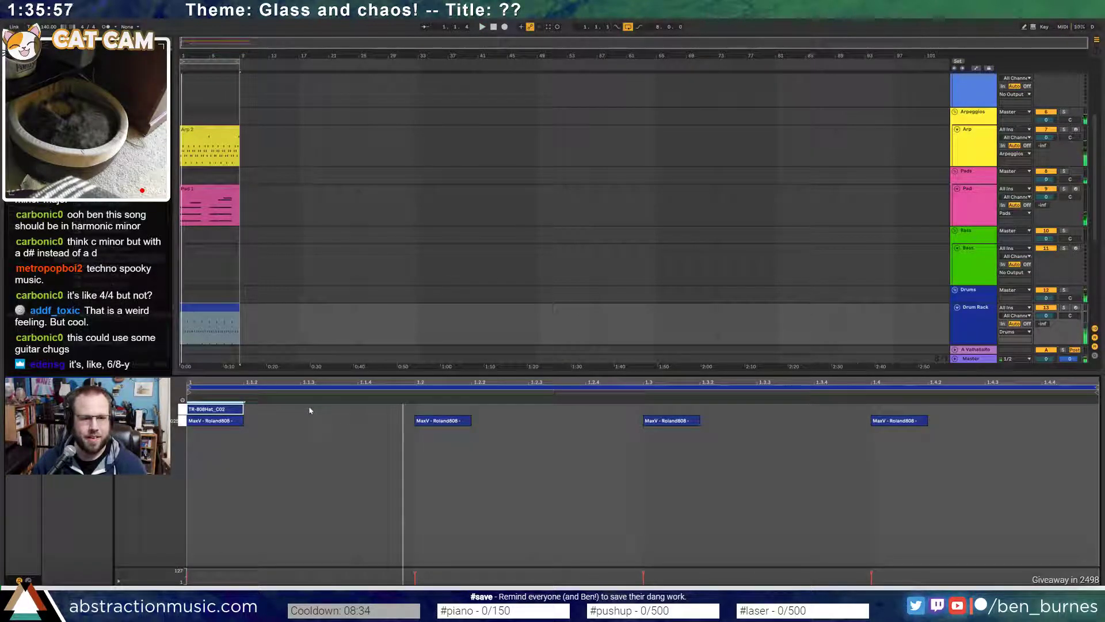
- Add an off-beat hat at 1.1.3 and duplicate the hat pair to fill the bar with eighth notes
click(309, 410)
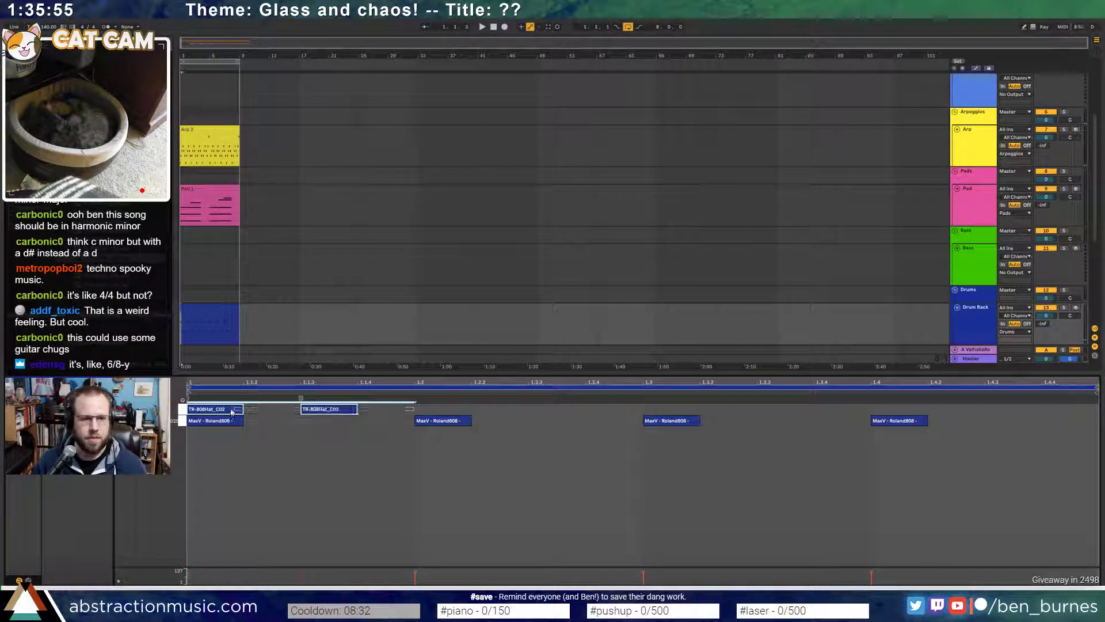
key(ctrl+d)
key(ctrl+d)
key(ctrl+d)
click(335, 410)
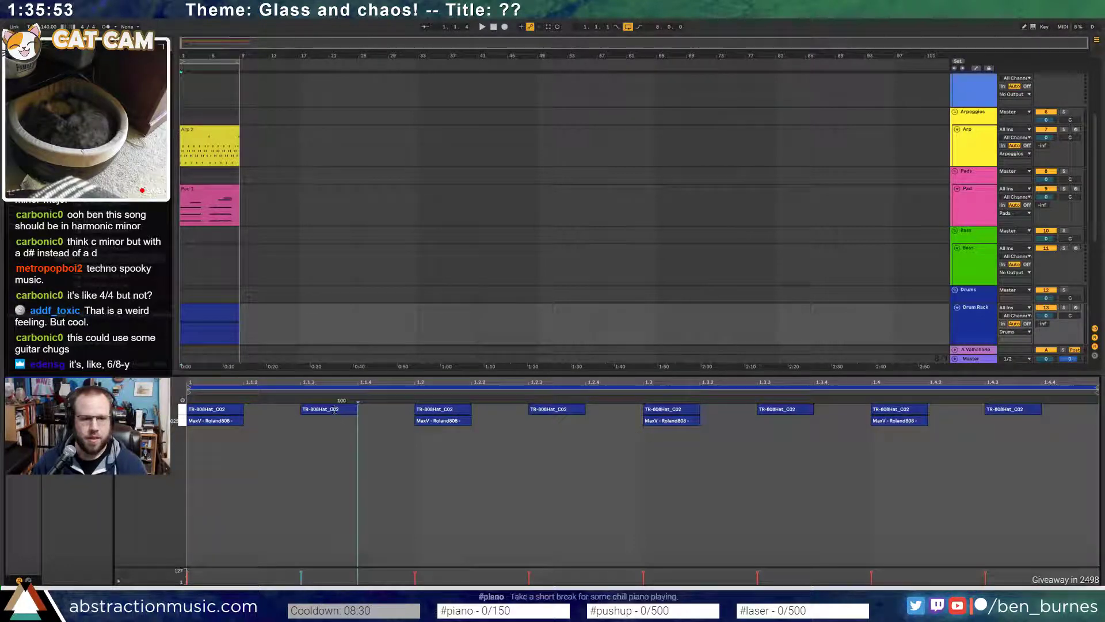
drag(335, 410, 336, 449)
drag(411, 413, 234, 409)
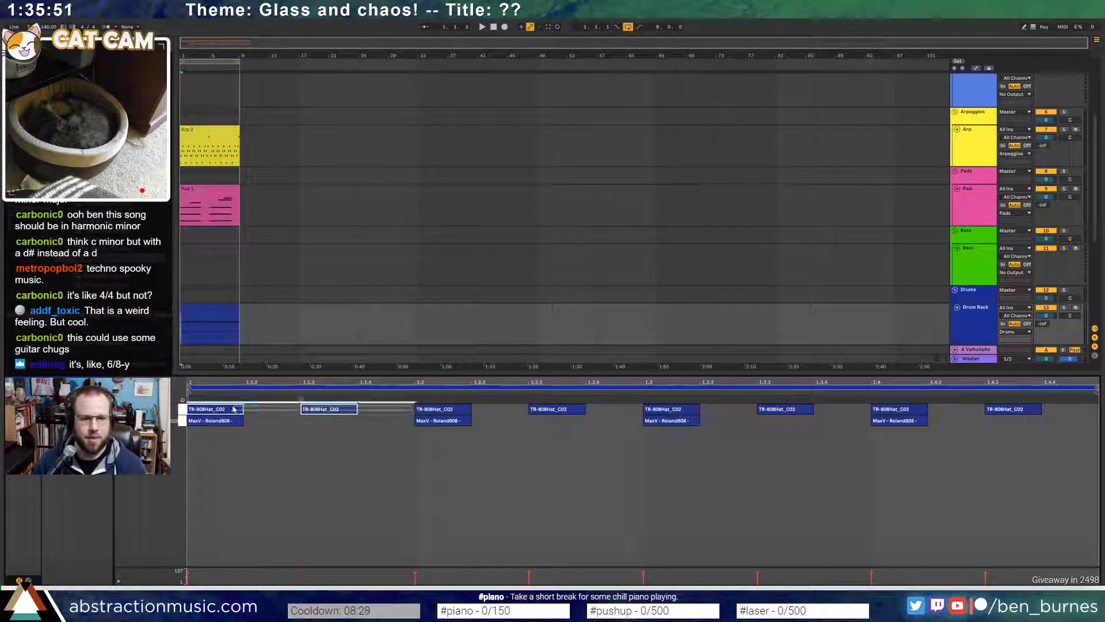
key(ctrl+d)
key(ctrl+d)
key(ctrl+d)
click(608, 494)
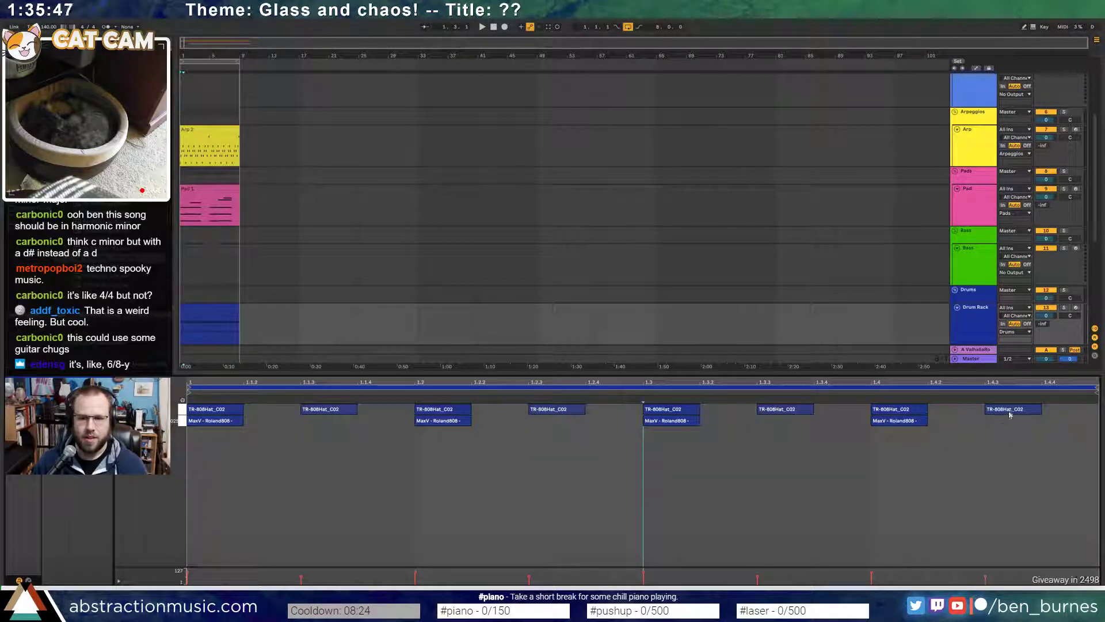
- Turn beat four's hats into a triplet by moving the off-beat hat earlier and adding a second copy, and play the loop
drag(1012, 410, 956, 411)
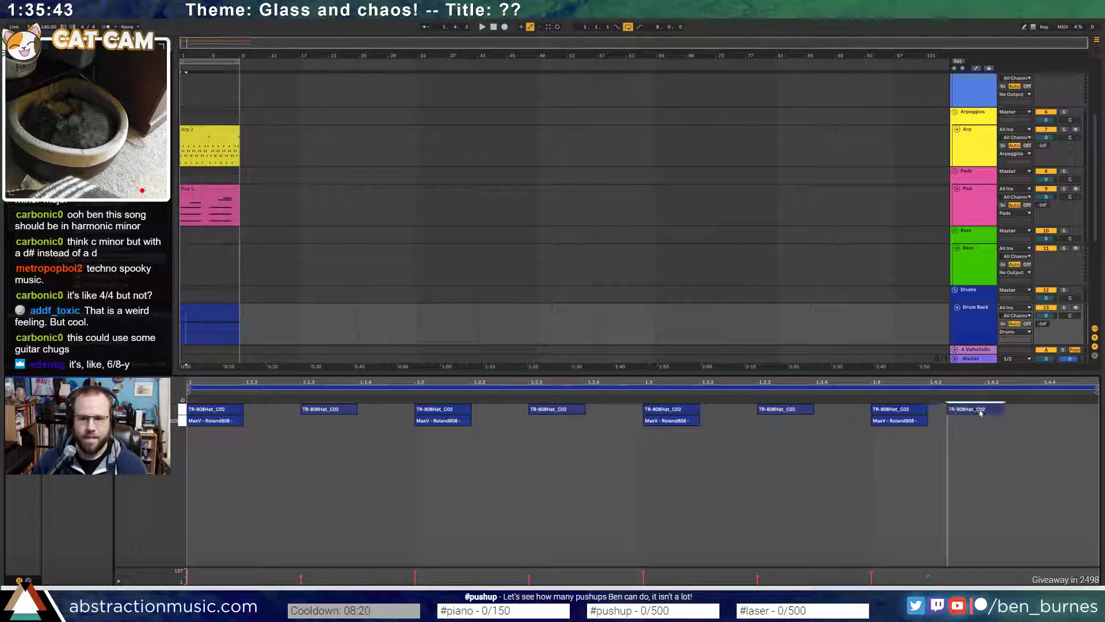
key(ctrl+d)
drag(1029, 410, 1053, 412)
key(space)
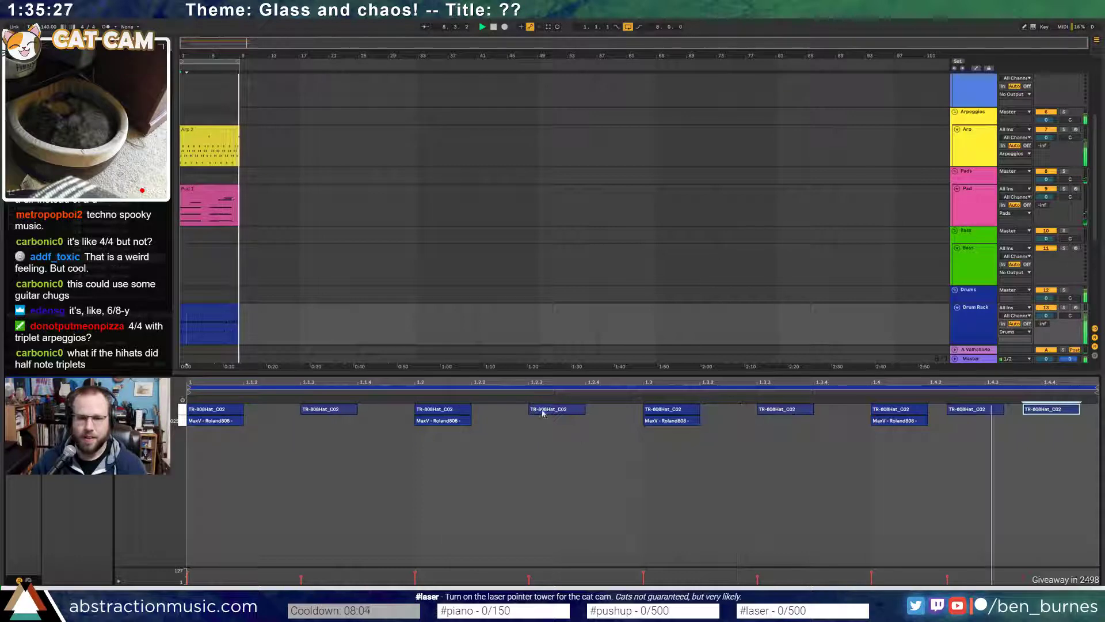
- Try a triplet pair of hats in beat two, and restore the single off-beat hat at 1.2.3
drag(554, 411, 523, 413)
key(ctrl+d)
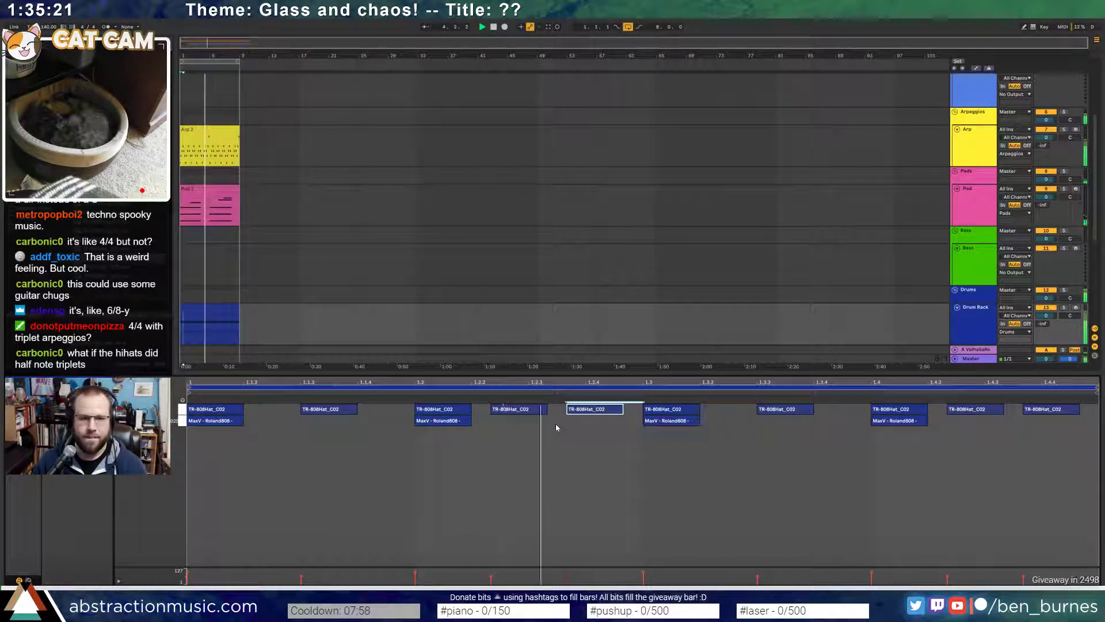
click(516, 411)
key(Delete)
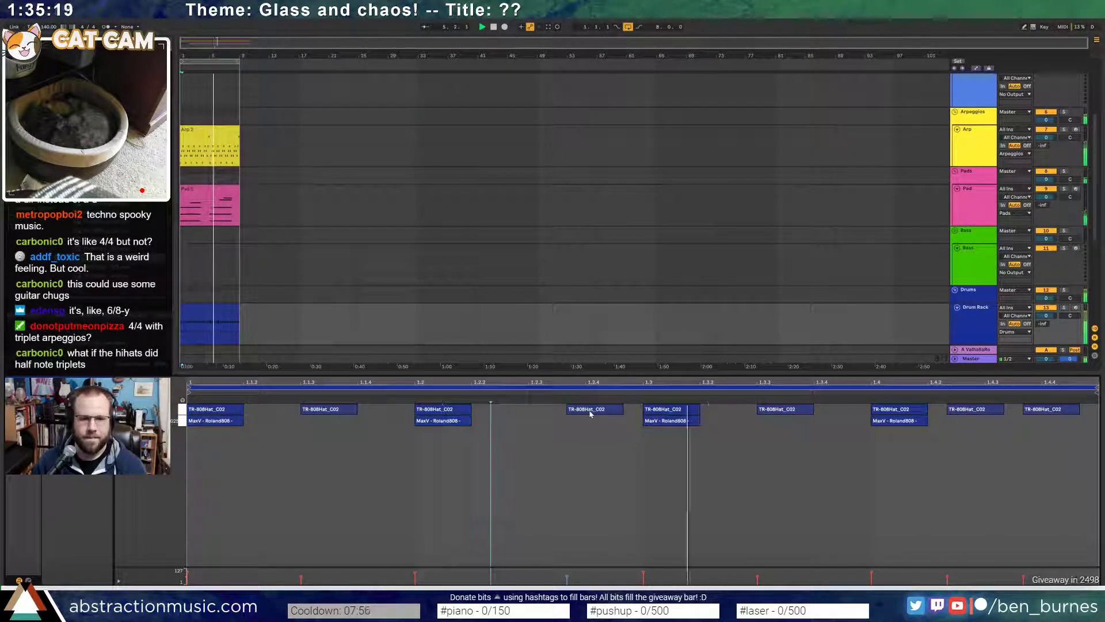
drag(605, 414, 566, 417)
- Lower the velocities of all the hat notes to about 48–73 and play back the loop
key(shift+Tab)
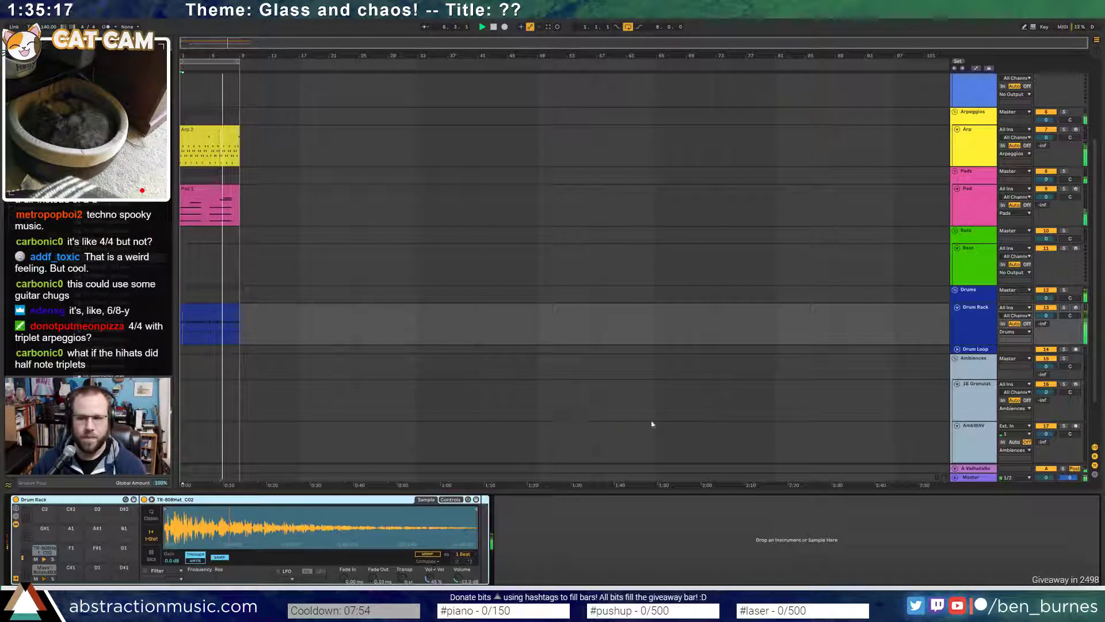
key(space)
key(shift+Tab)
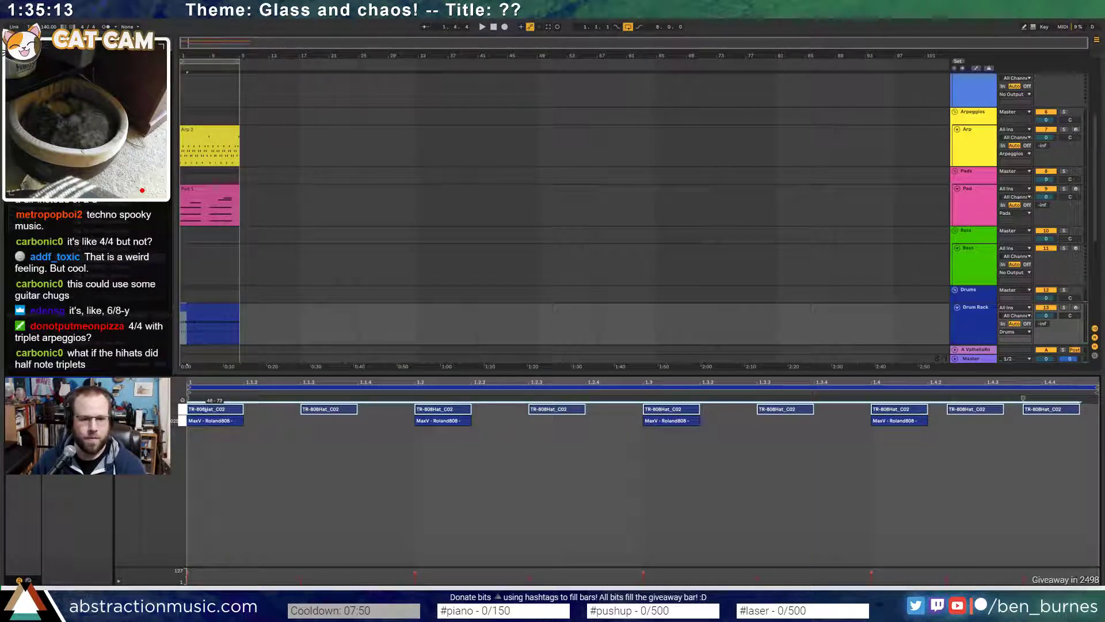
key(space)
key(shift+Tab)
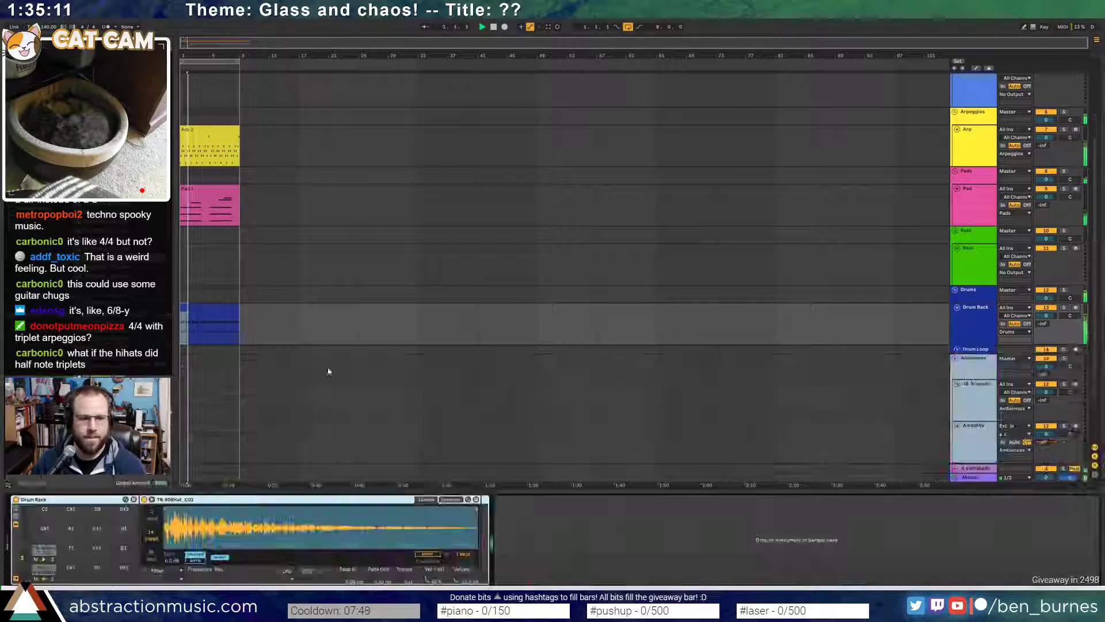
- Add Chorus and Reverb after the hat sample in the Drum Rack, adjust the Chorus modulation and start playback
click(210, 310)
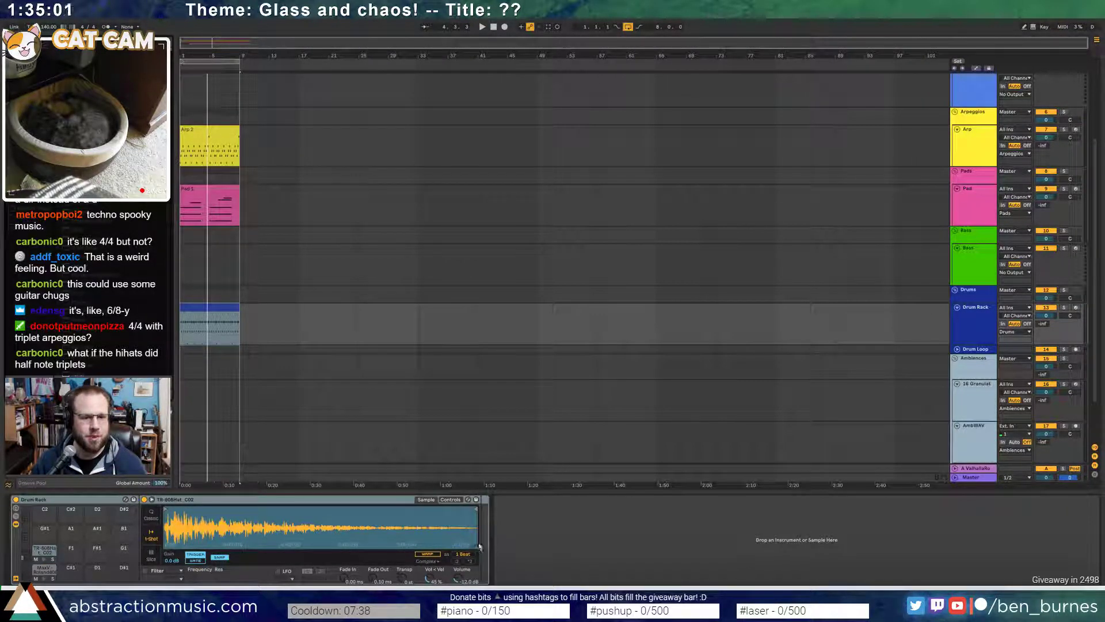
drag(479, 547, 485, 546)
drag(561, 551, 573, 548)
key(space)
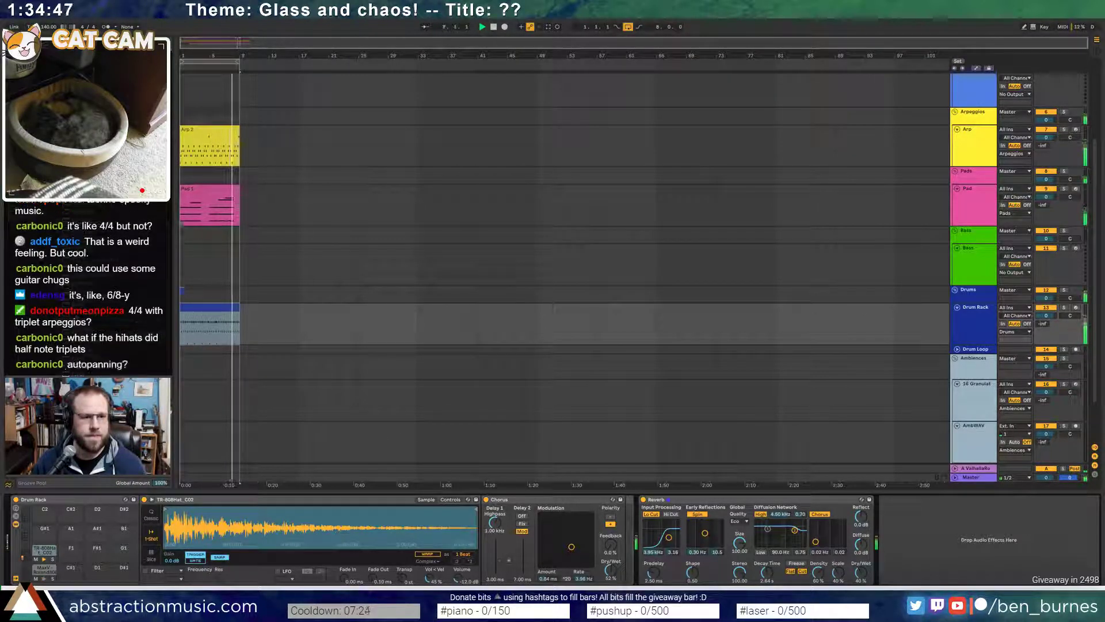
- Insert Redux between Chorus and Reverb on the hat chain, enable Bit Reduction and set Downsample to Soft
click(633, 530)
drag(632, 530, 633, 530)
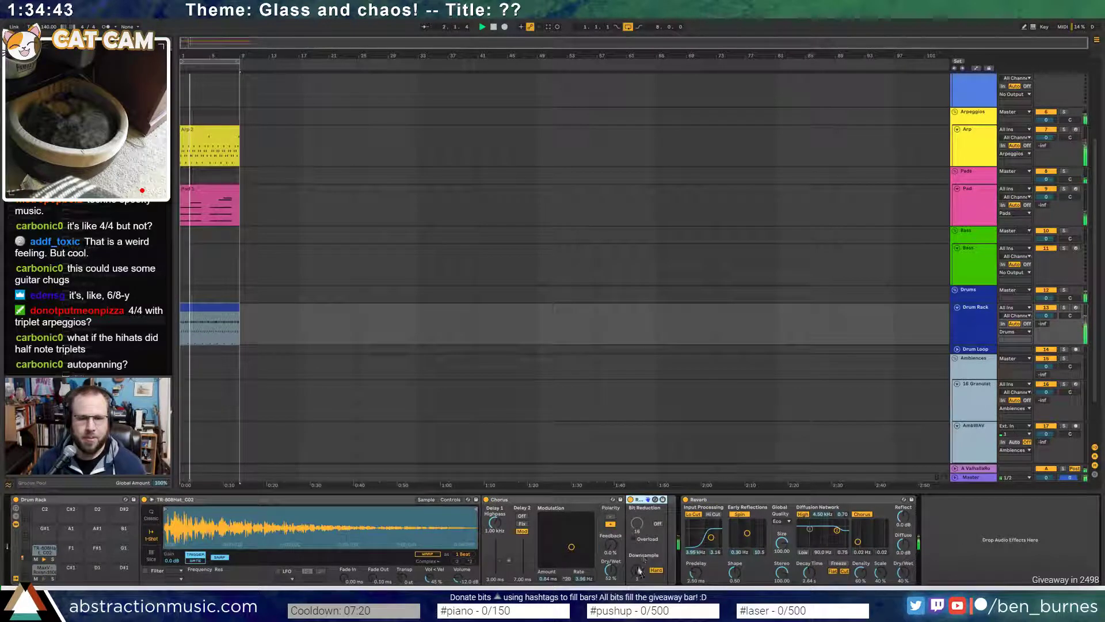
click(658, 524)
click(655, 571)
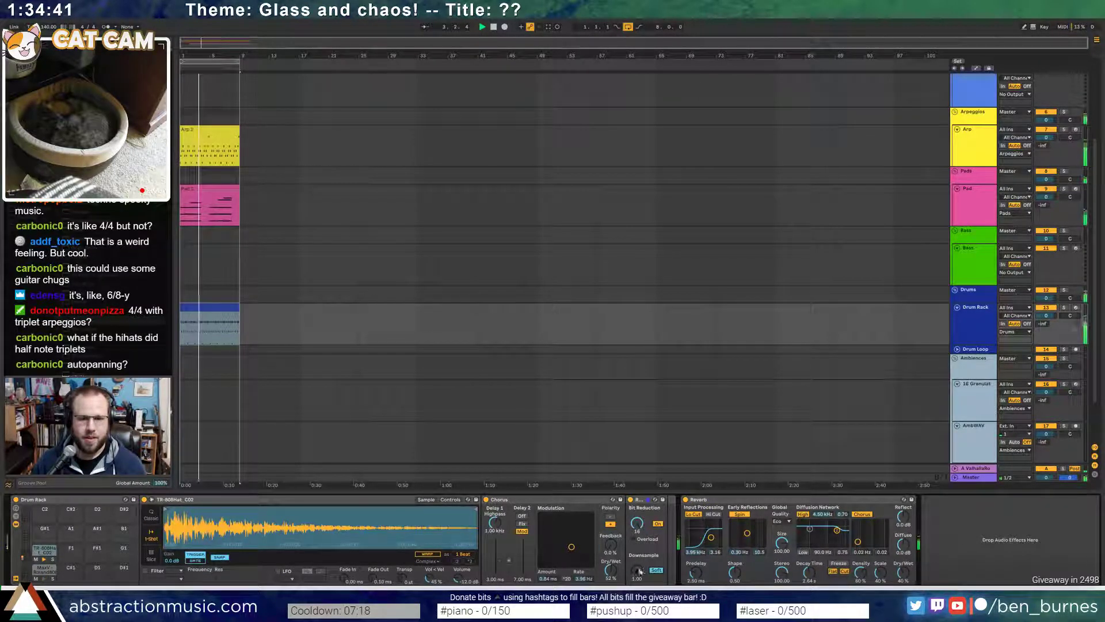
- Set the Redux on the hat chain to a Bit Reduction of 12 and a Downsample of about 1.75
drag(635, 573, 634, 576)
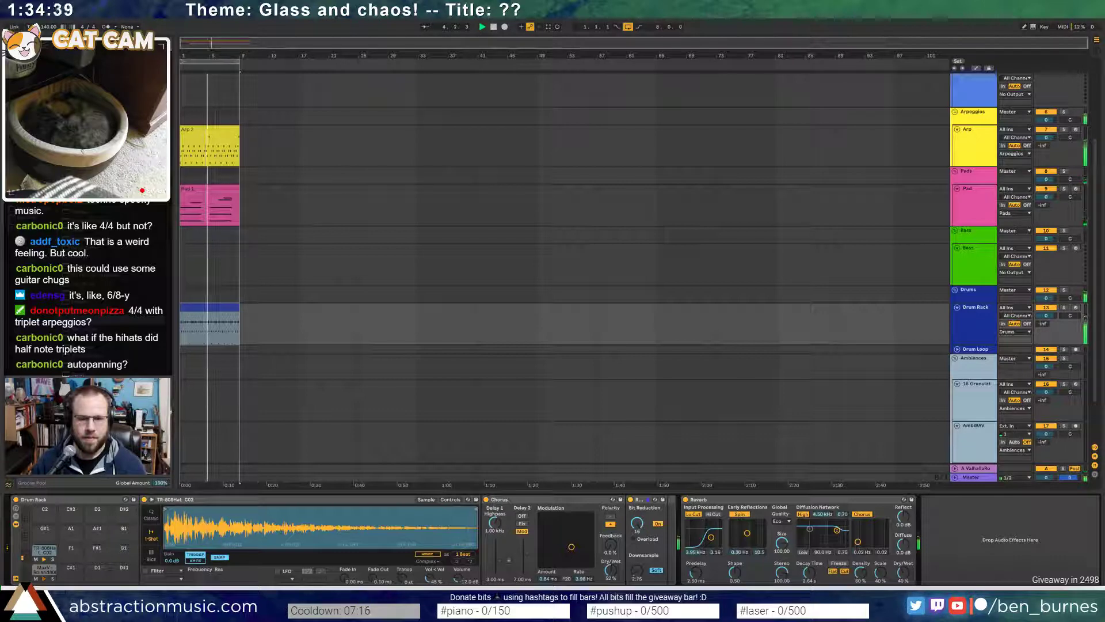
drag(639, 521, 638, 523)
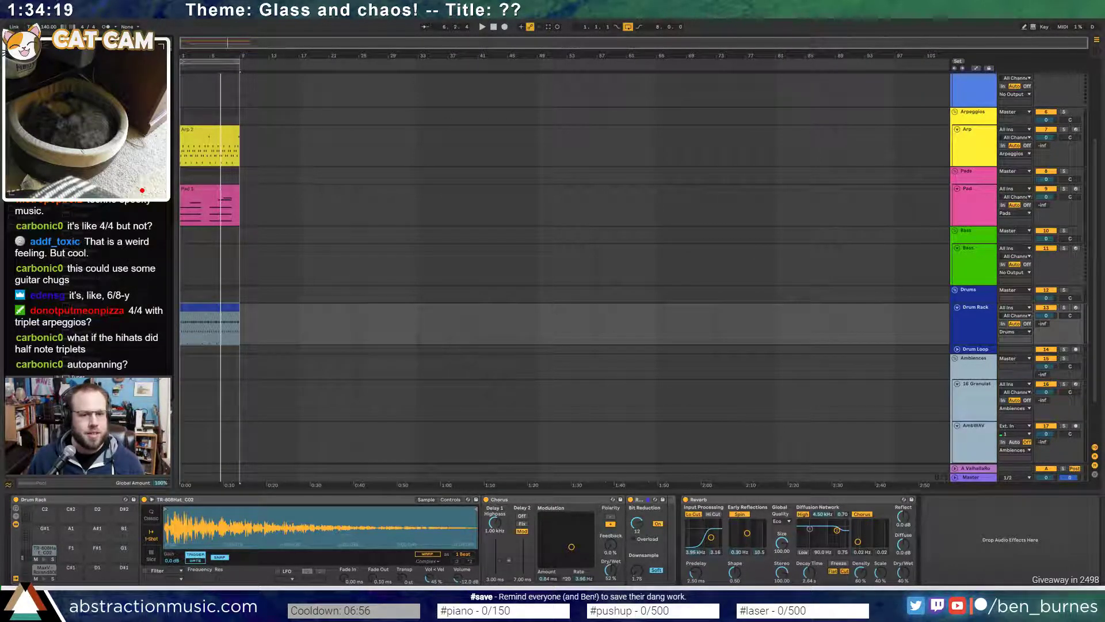
- Insert Auto Pan before the Chorus on the hat chain, start playback and slightly reduce its amount
drag(78, 121, 487, 556)
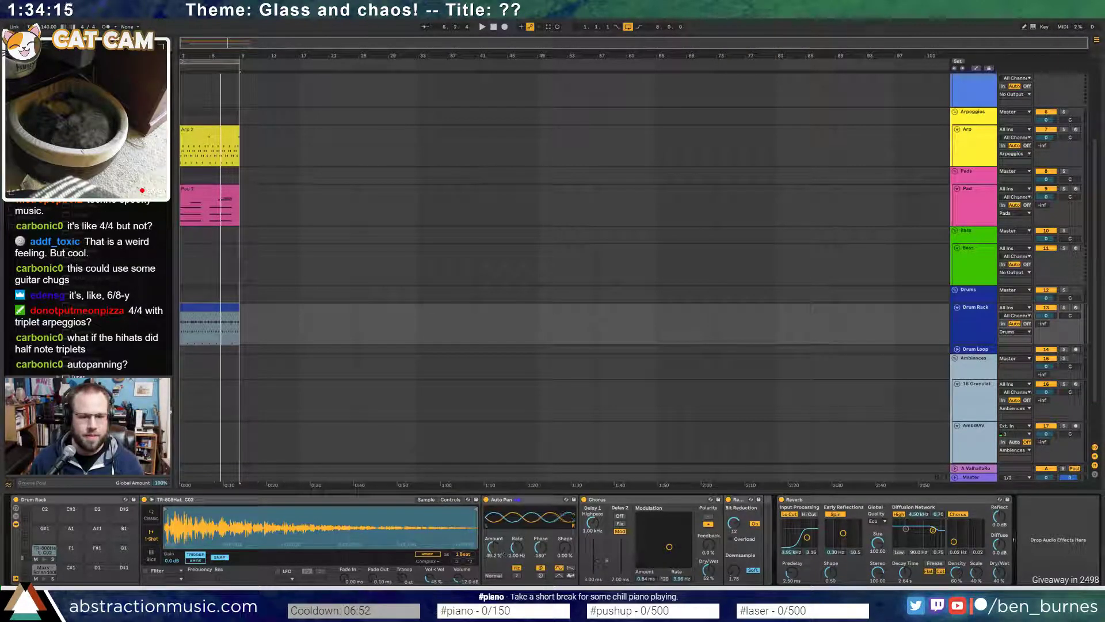
key(space)
drag(519, 547, 495, 552)
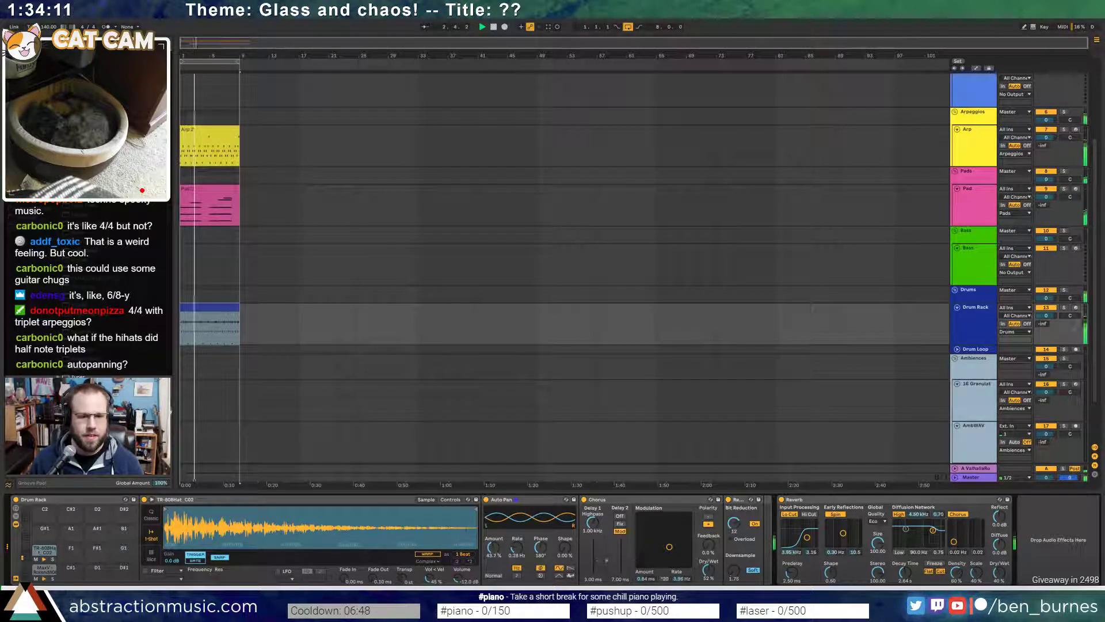
scroll(430, 250, up, 1)
key(shift+Tab)
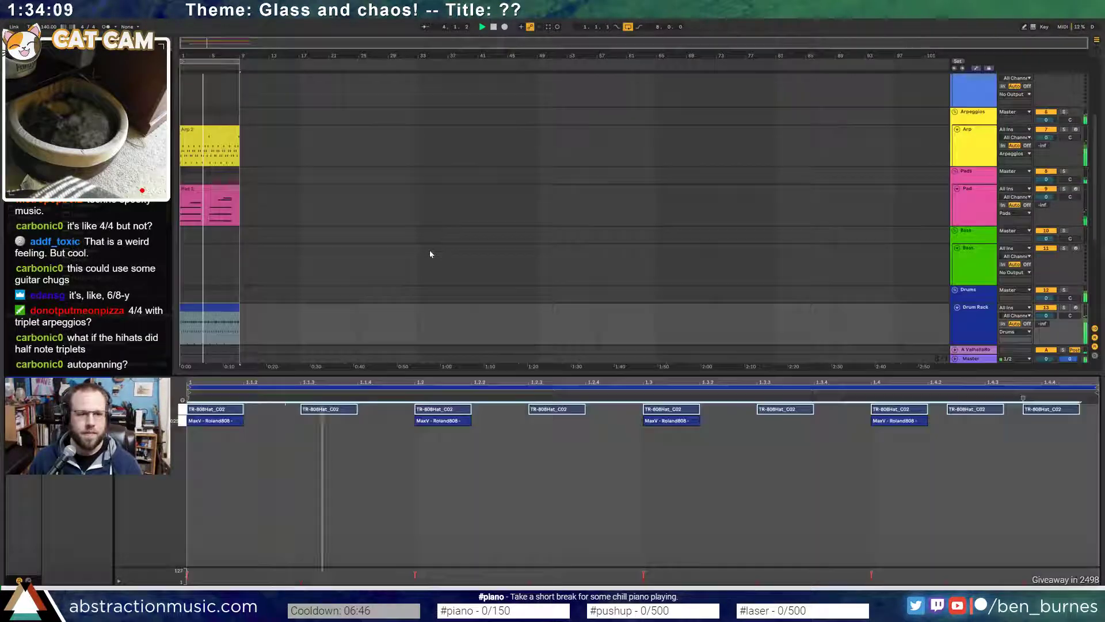
key(shift+Tab)
- Try a later end point for the Pad track's resampled glass sample, and restore the shorter region
scroll(416, 262, up, 3)
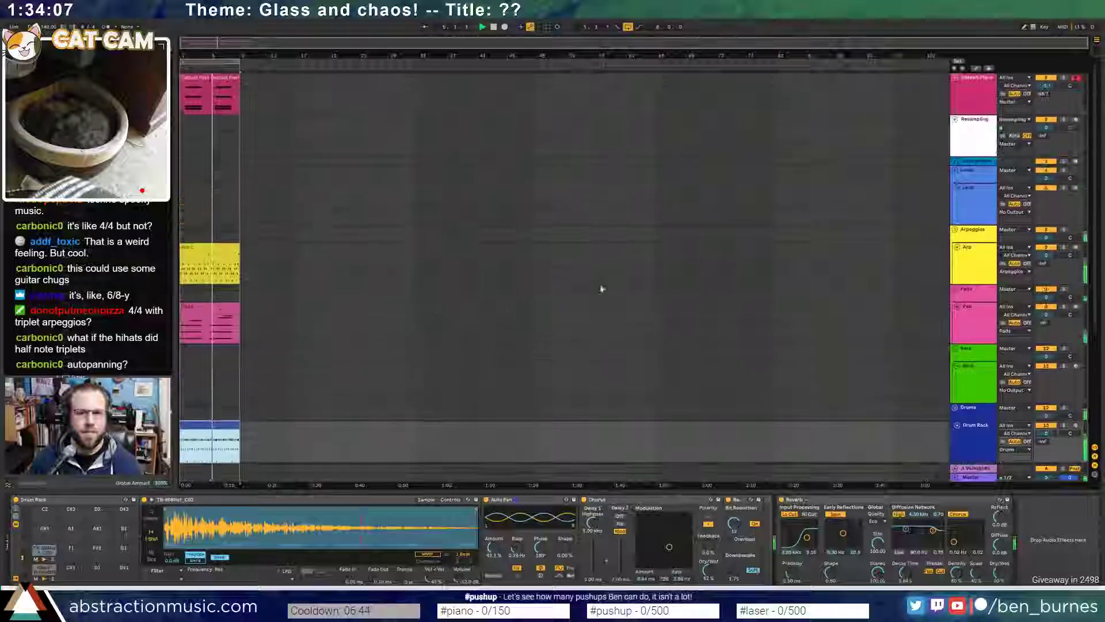
click(210, 324)
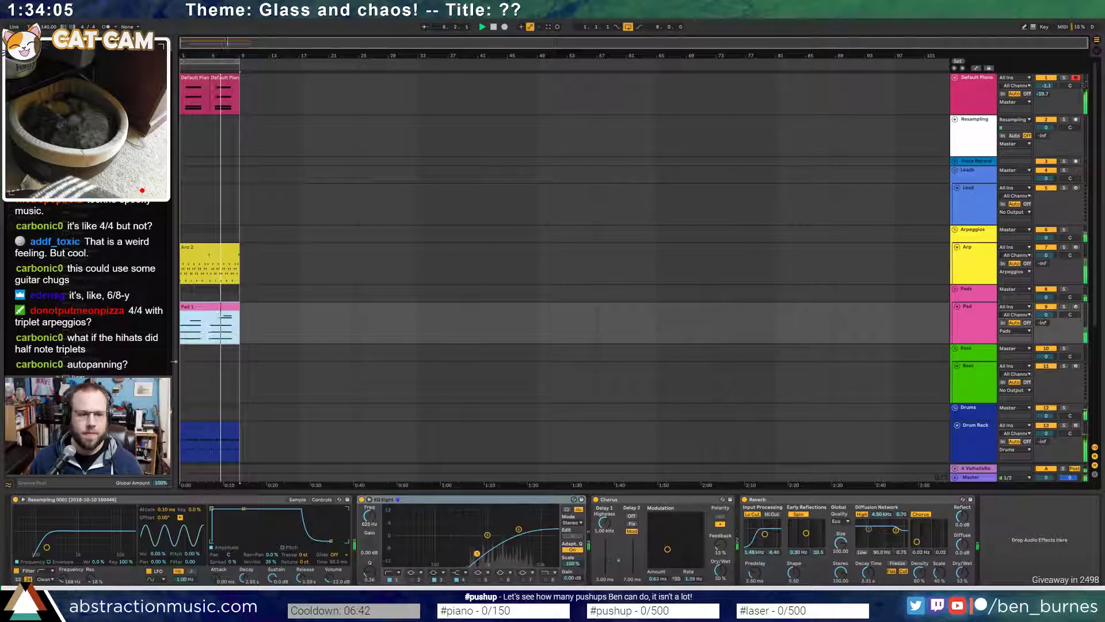
click(292, 500)
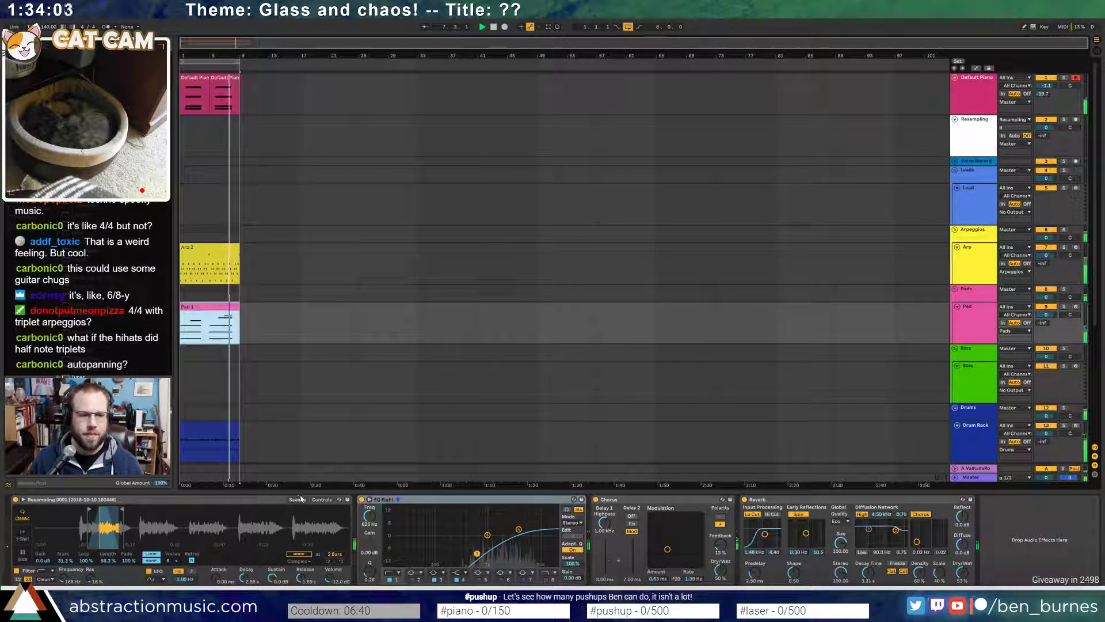
drag(121, 509, 139, 509)
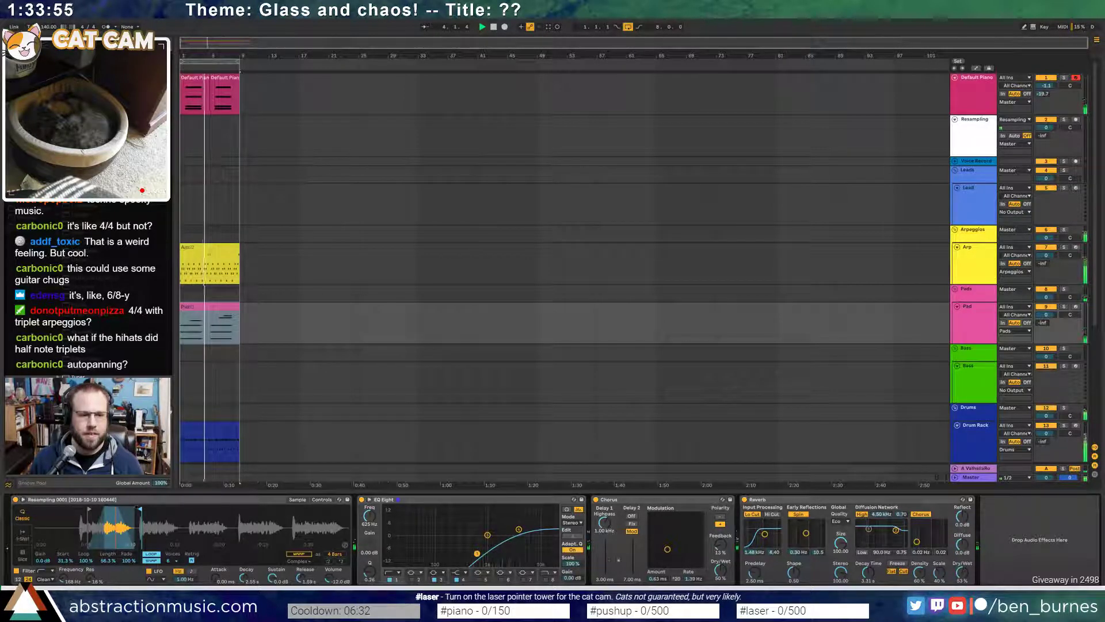
drag(137, 509, 118, 509)
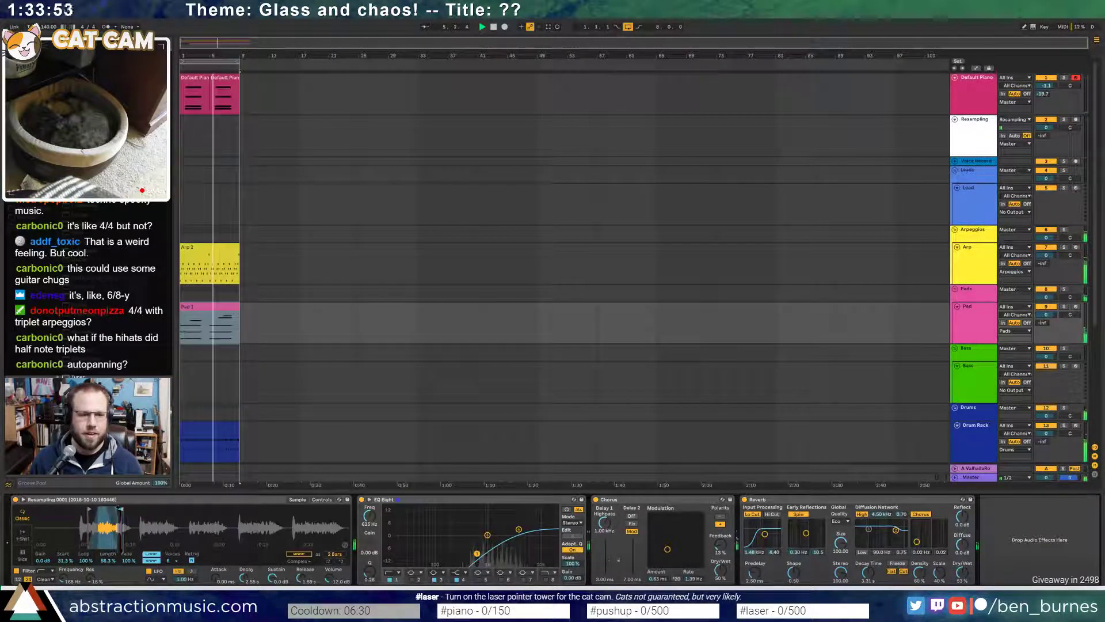
- Reshape the pad sampler's amplitude envelope with a longer decay and a lower sustain
click(321, 499)
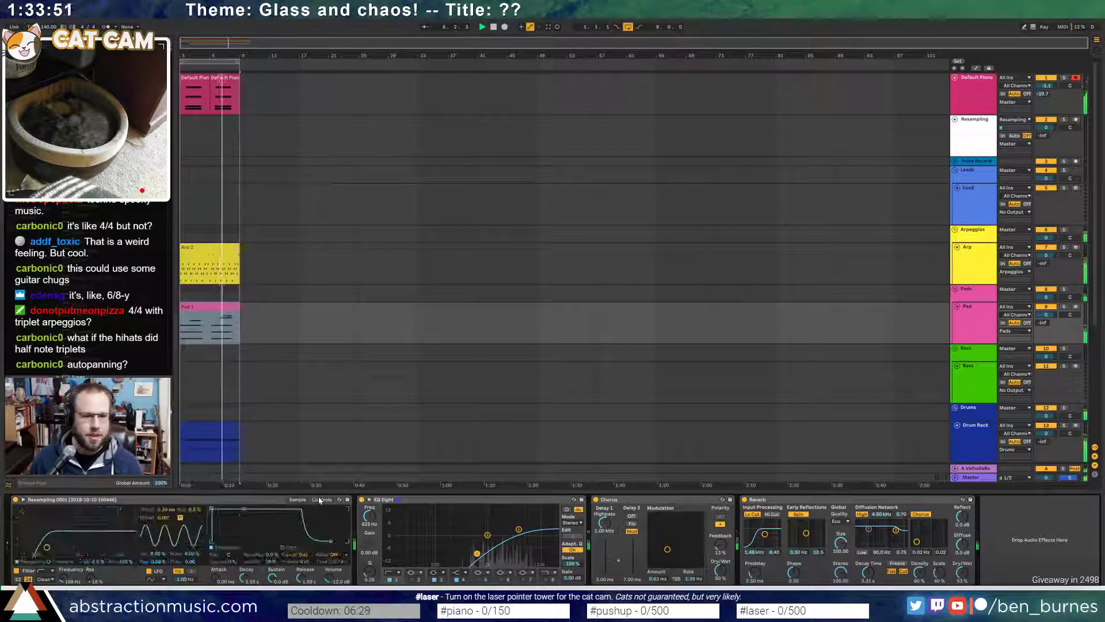
drag(244, 509, 256, 518)
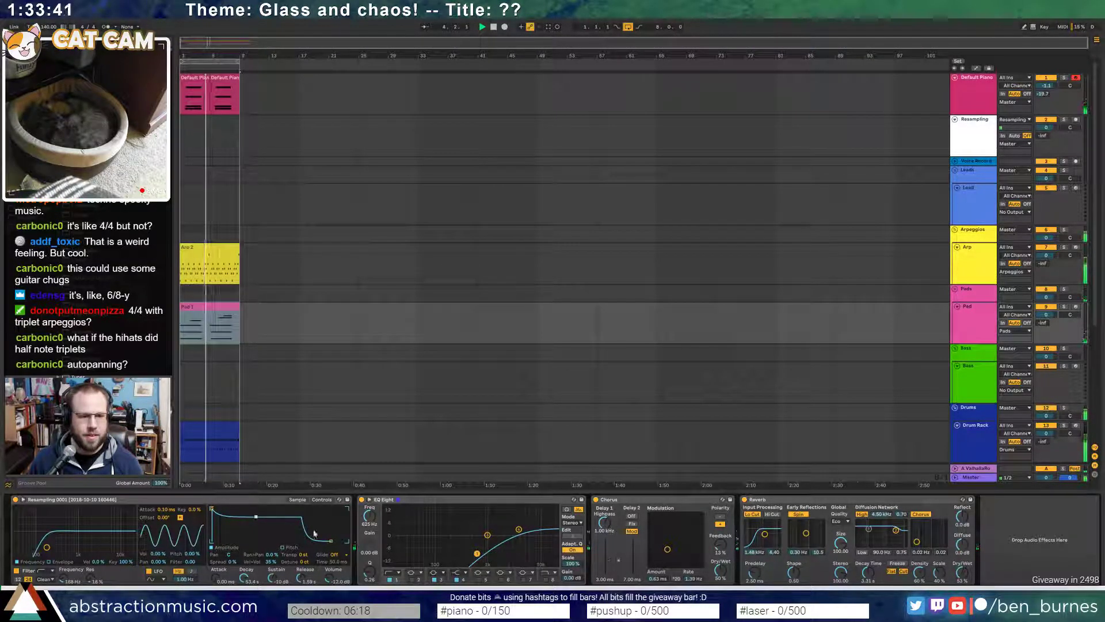
- Select all notes in the Arp clip, try adjusting their lengths, and return to the track's devices
double_click(223, 257)
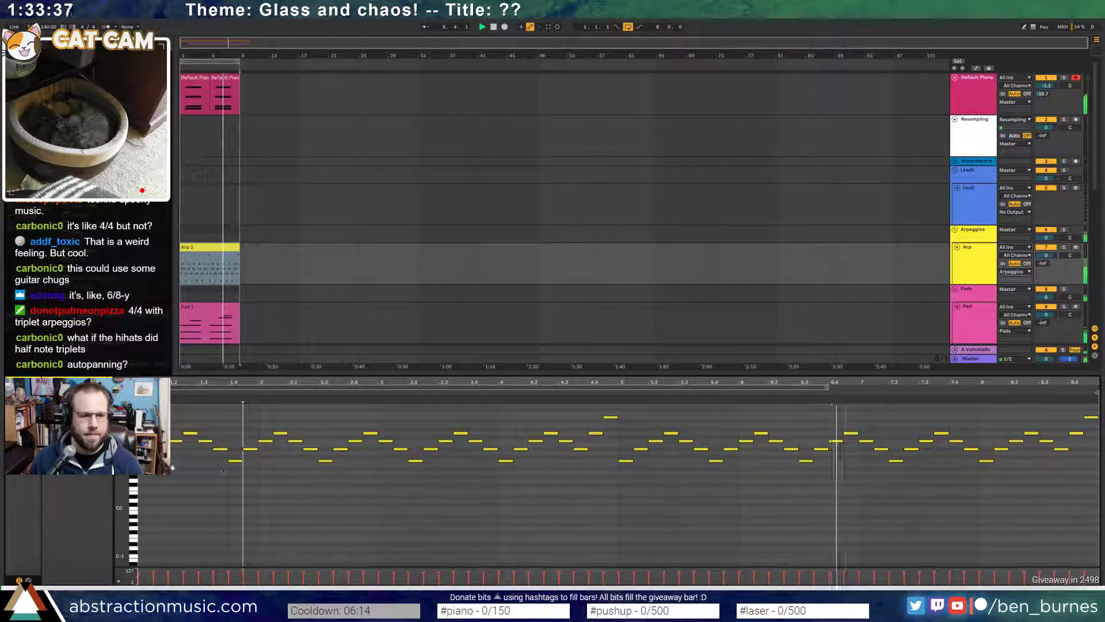
key(ctrl+a)
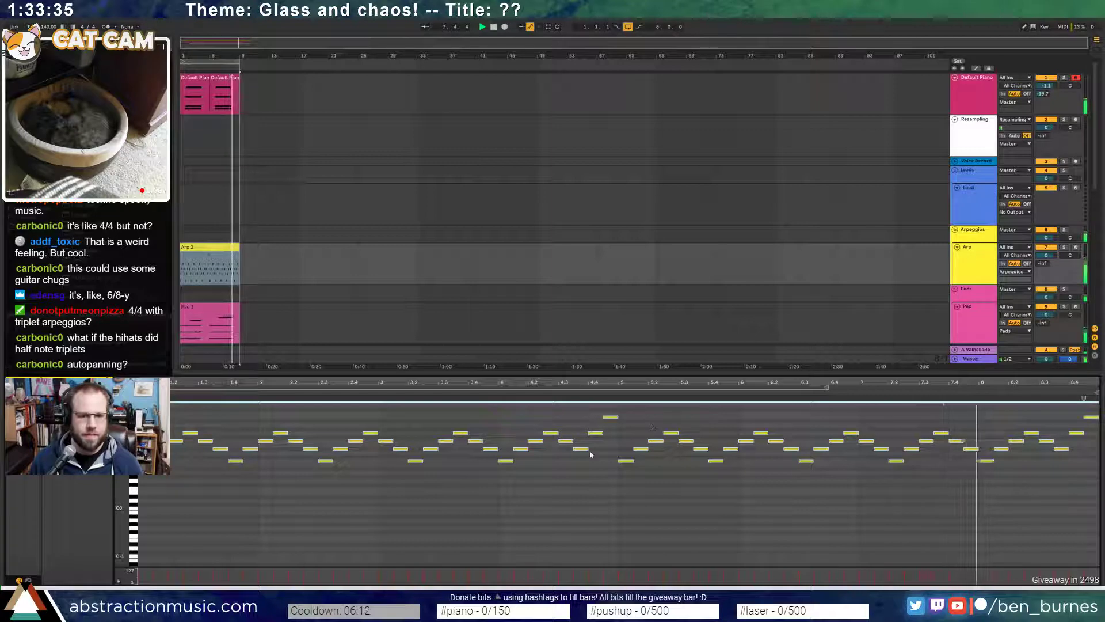
drag(617, 418, 617, 418)
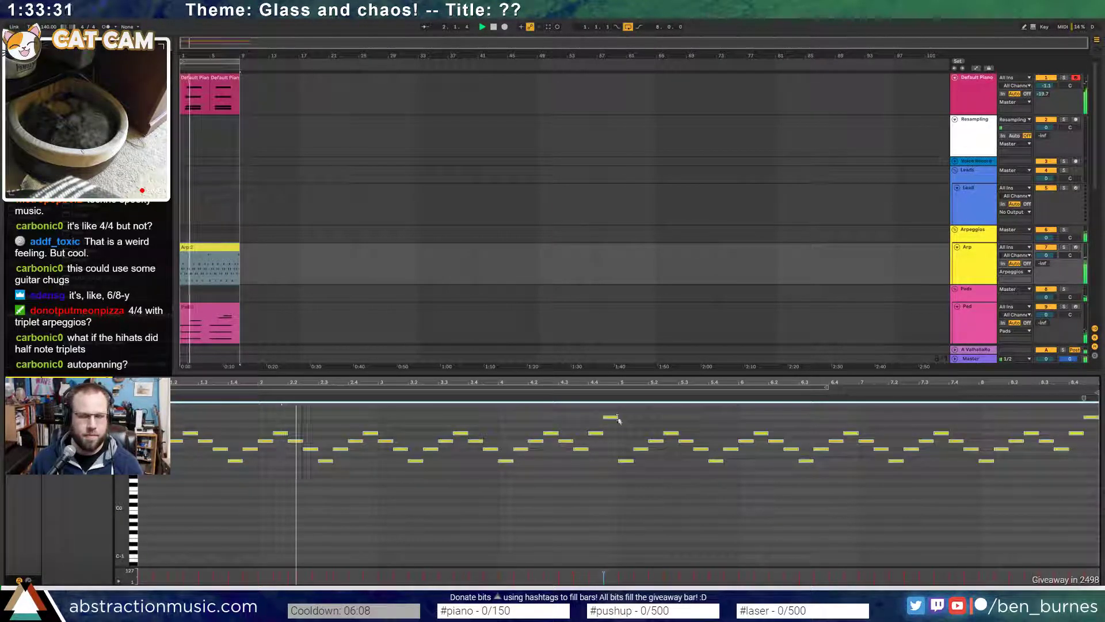
key(shift+Tab)
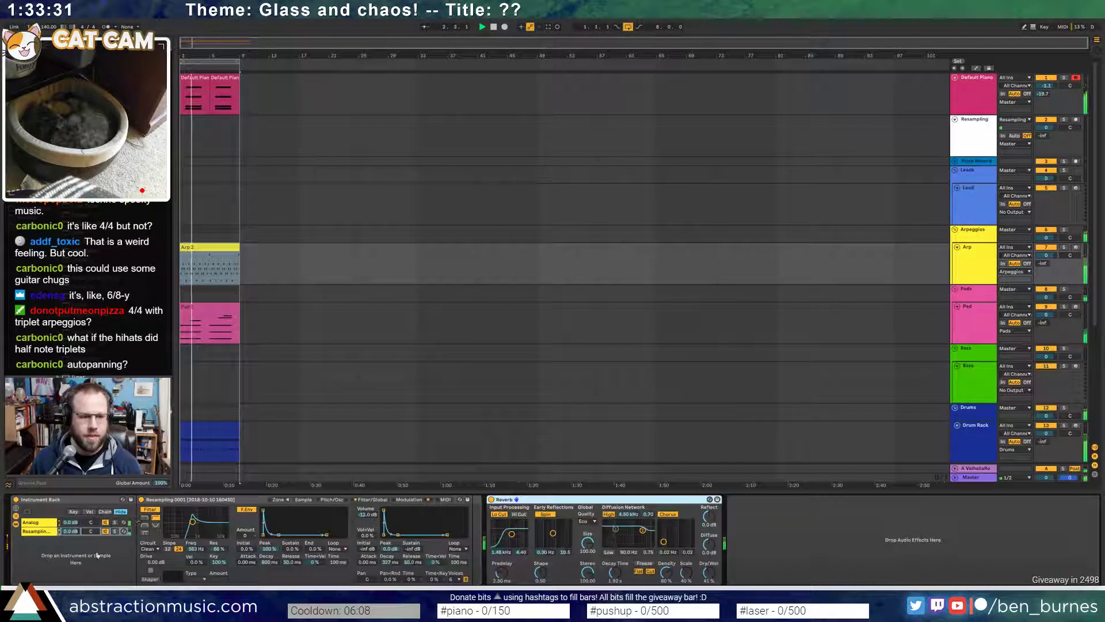
- Lower the Filter 1 frequency and resonance of the Analog layer in the Arp track's Instrument Rack
click(39, 522)
click(270, 519)
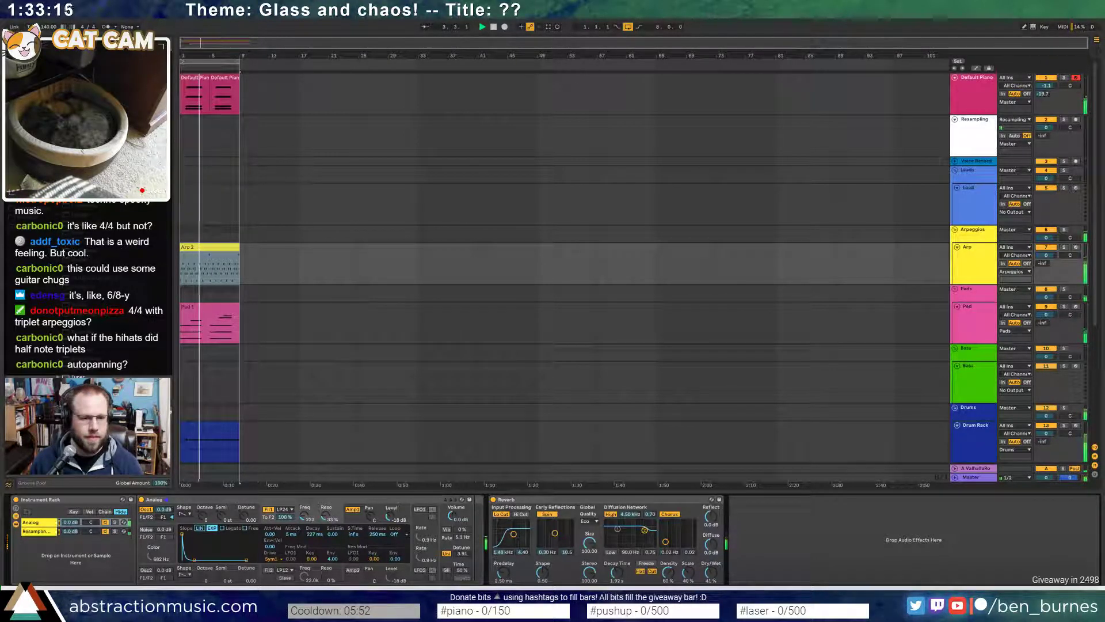
drag(305, 515, 304, 519)
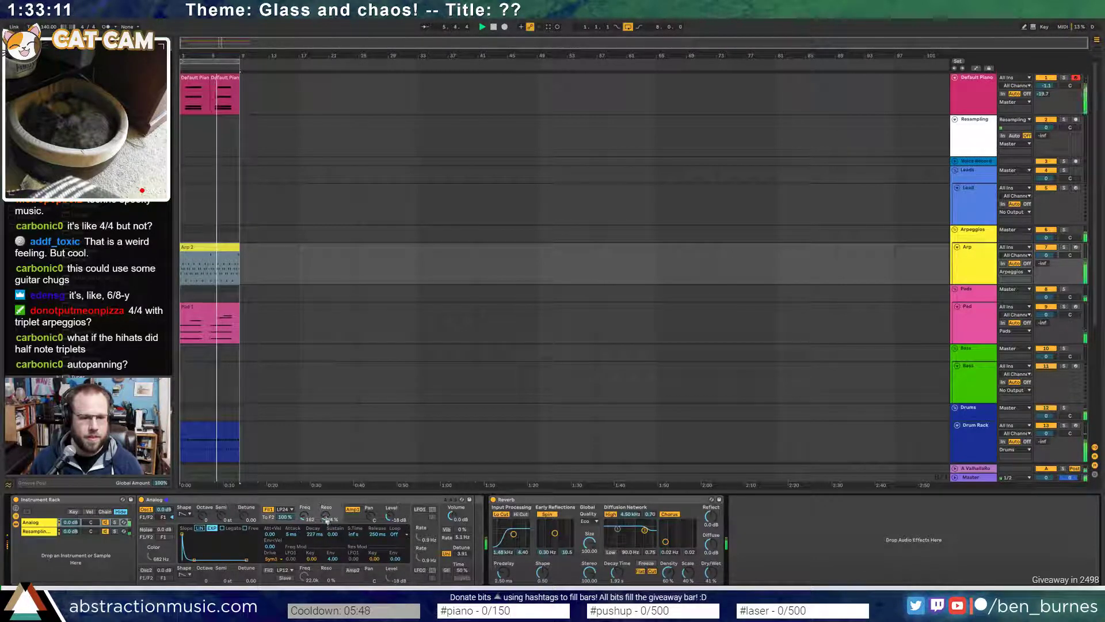
- Load Reaktor 6 with the Monark synth on the Bass track and arm the track for playing
scroll(397, 379, down, 3)
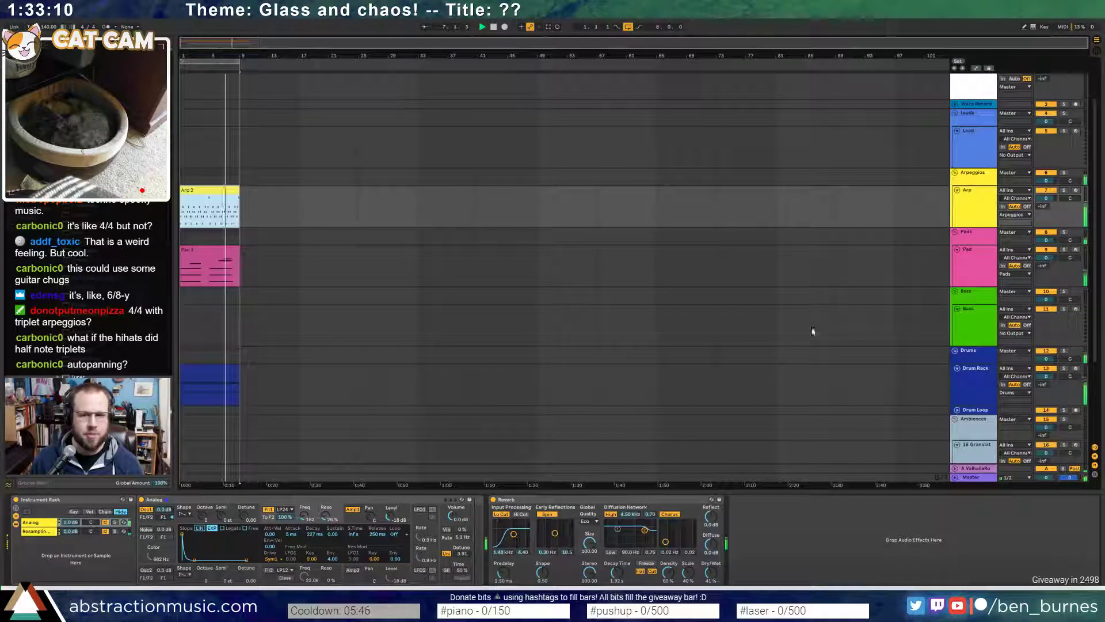
click(184, 329)
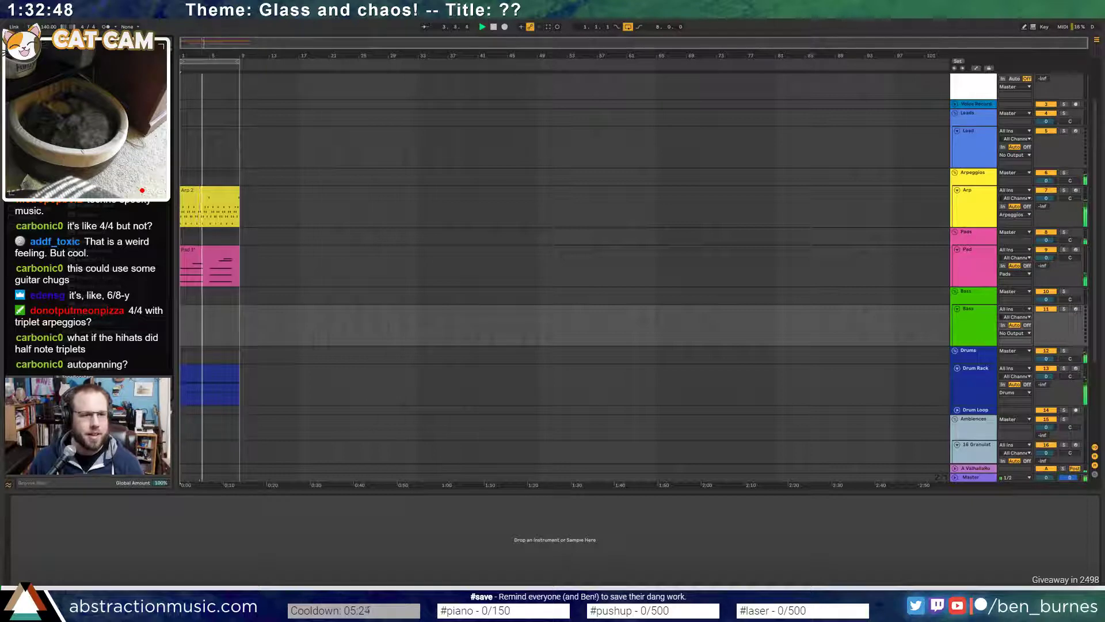
click(222, 195)
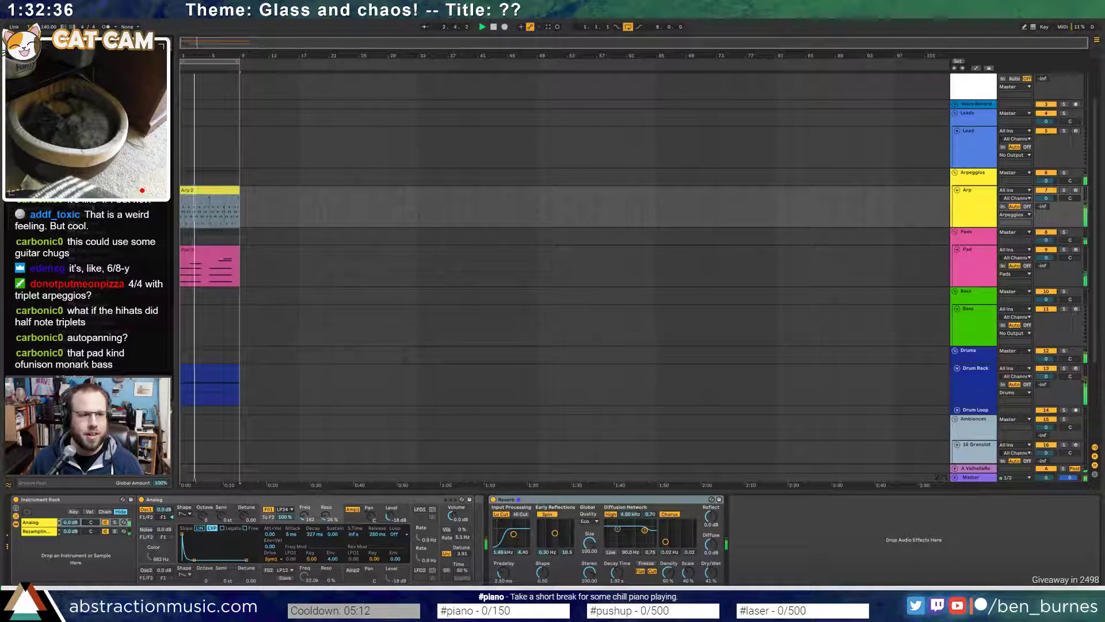
click(251, 323)
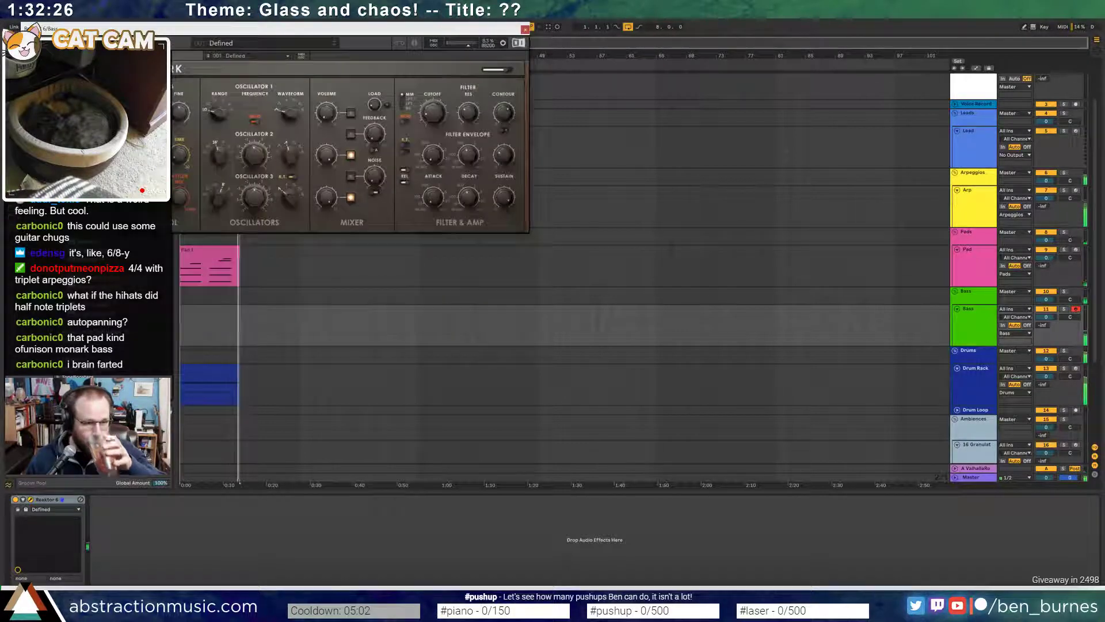
- Audition Monark's Bacon and Simple Deep bass presets, moving the plug-in window to the middle of the arrangement
click(281, 57)
mouse_move(268, 43)
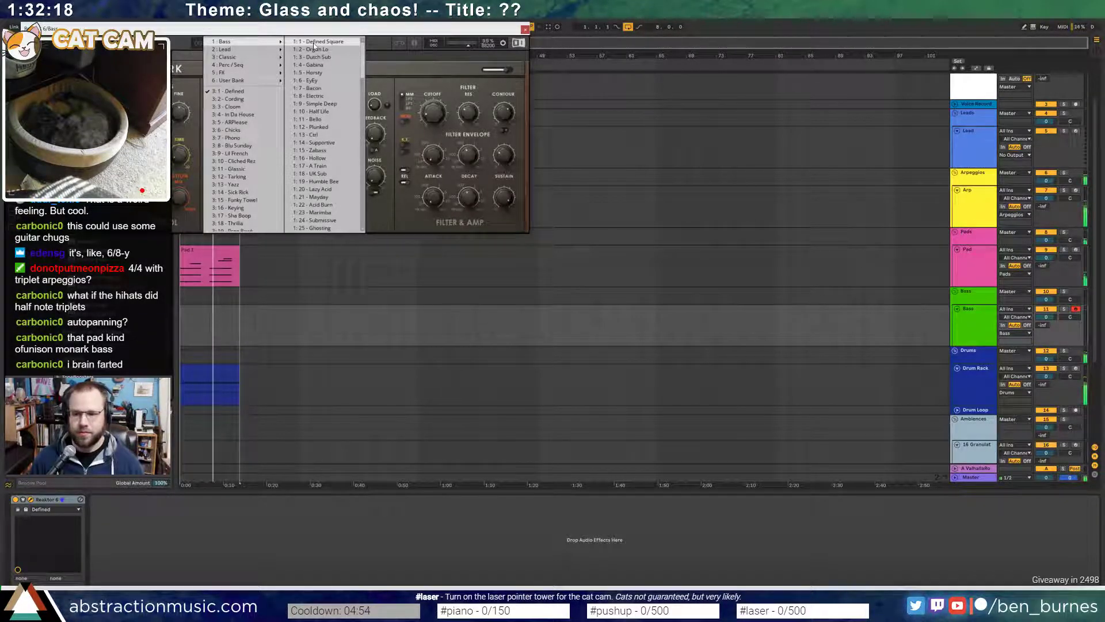
click(331, 89)
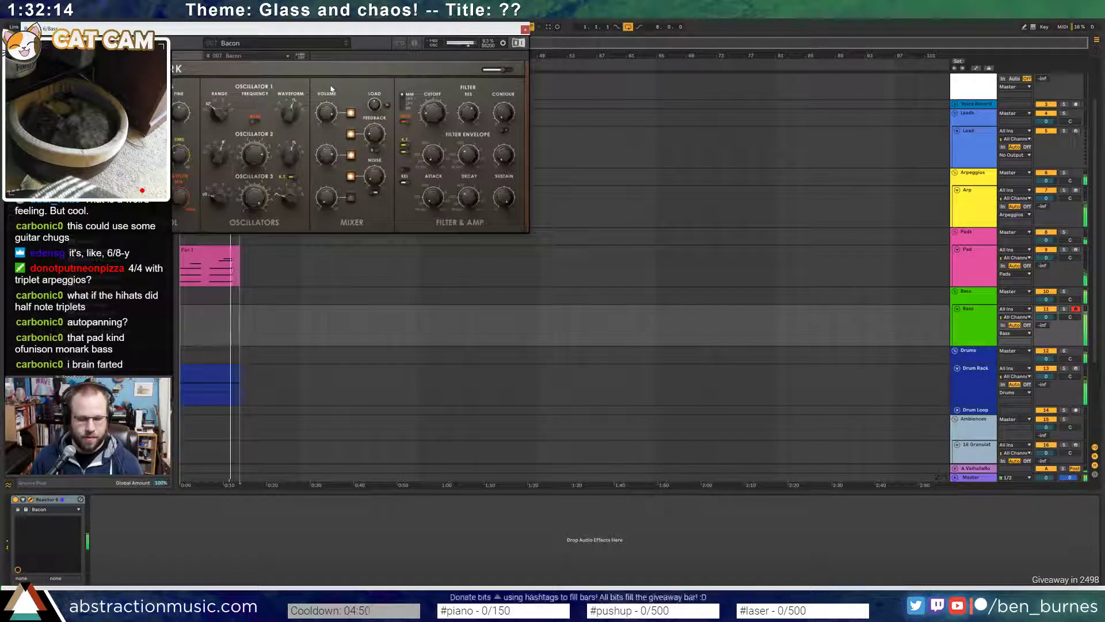
drag(304, 28, 580, 159)
click(560, 187)
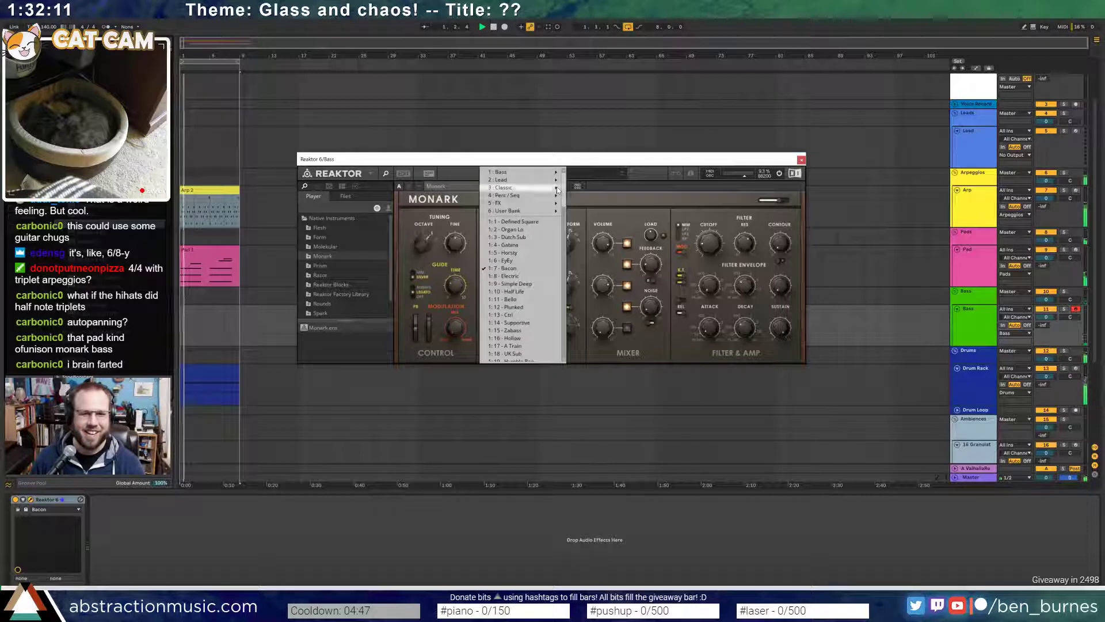
click(528, 285)
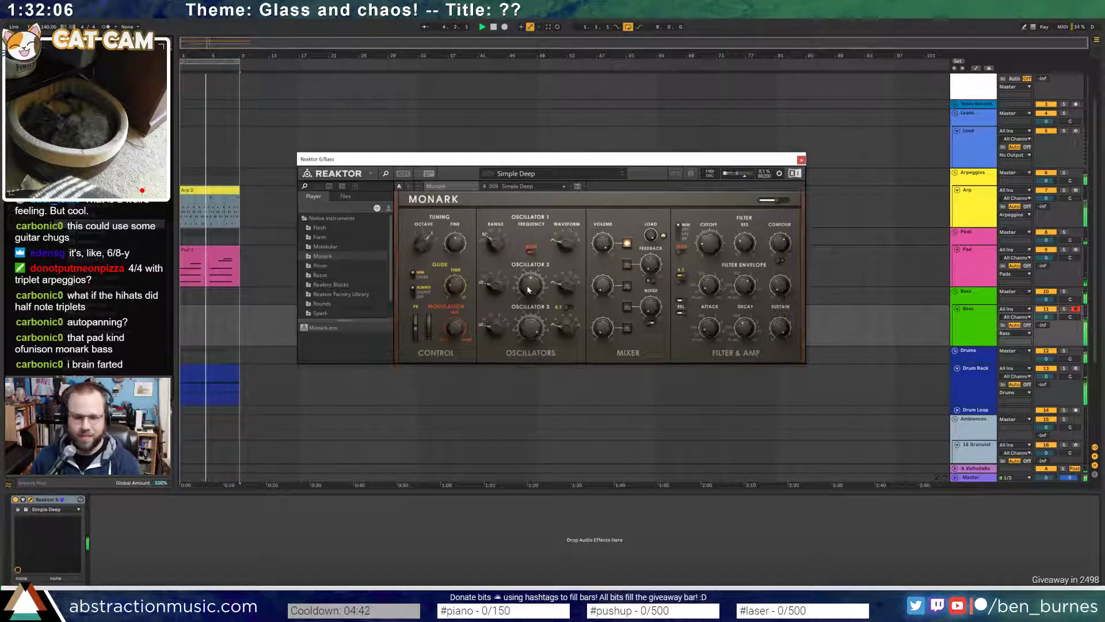
- Audition the Half Life, Supportive and Zabass bass presets in Monark
click(537, 189)
click(535, 295)
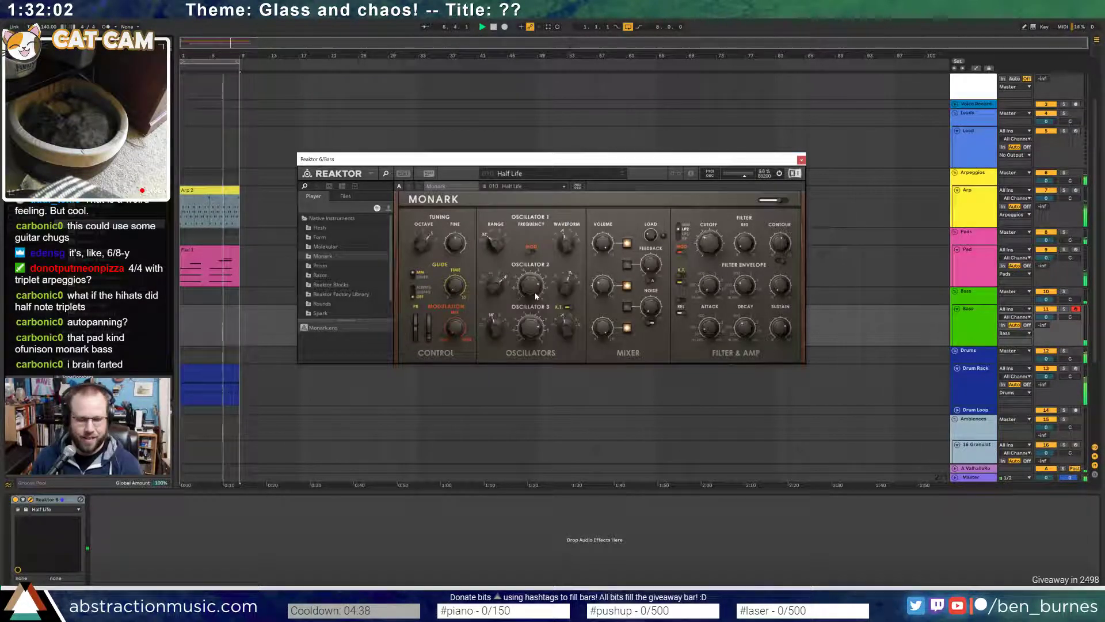
click(516, 190)
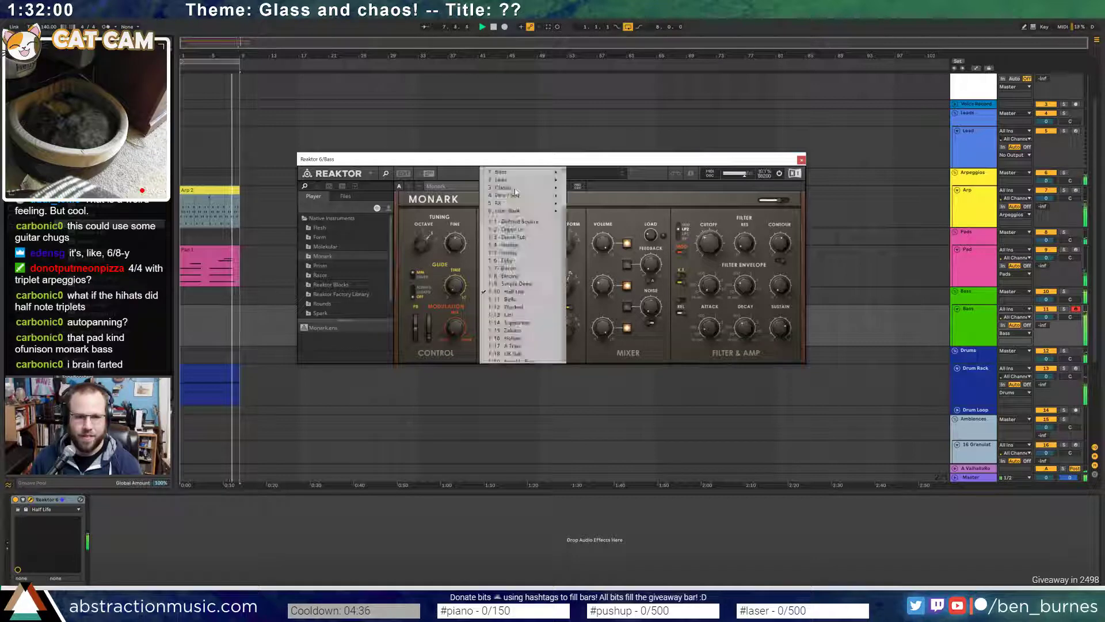
click(536, 305)
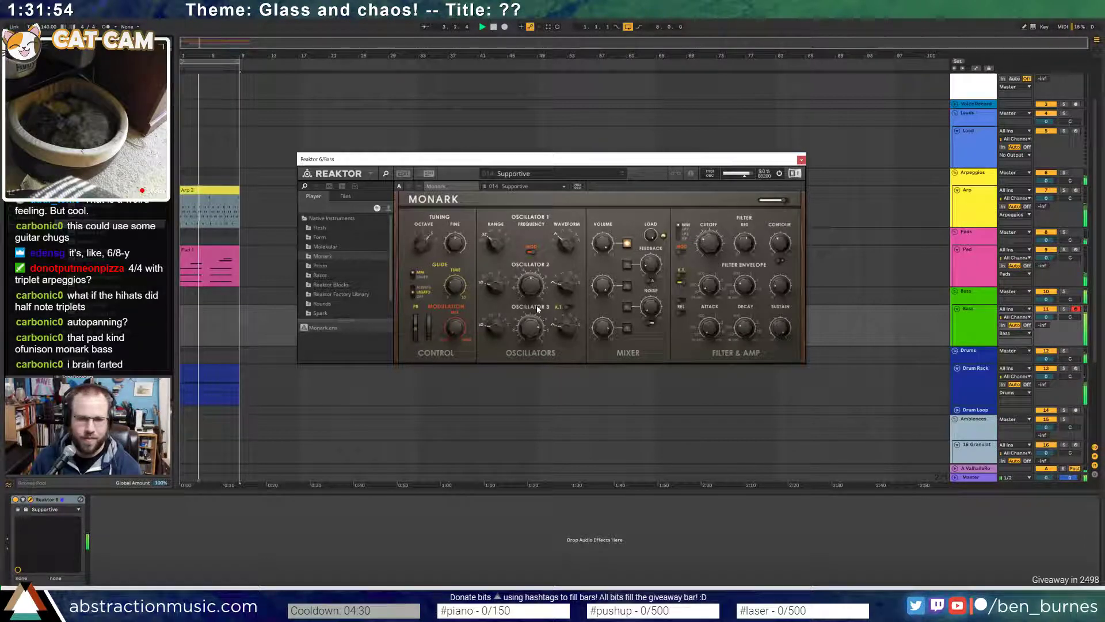
click(536, 190)
click(529, 333)
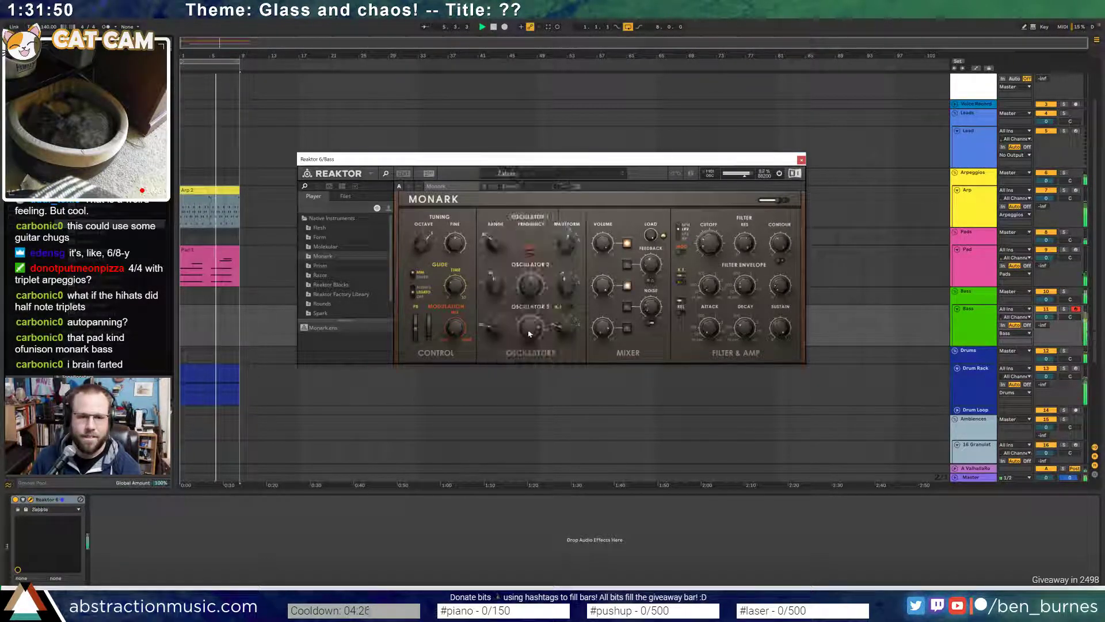
- Audition Monark's Hollow and A Train bass presets, and load the UK Sub preset
click(518, 173)
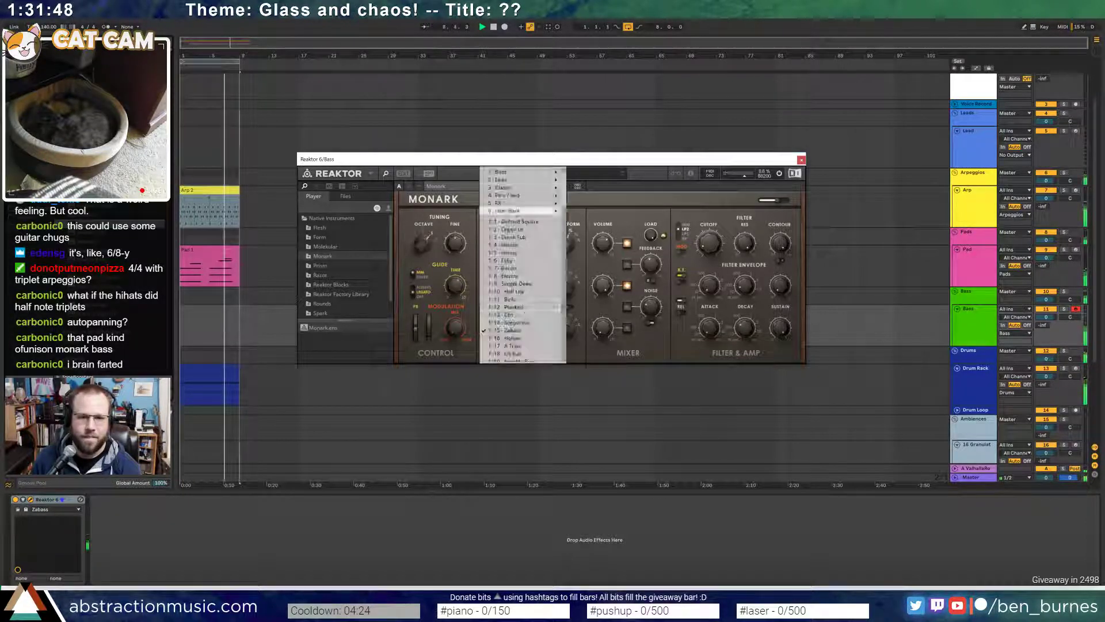
click(523, 337)
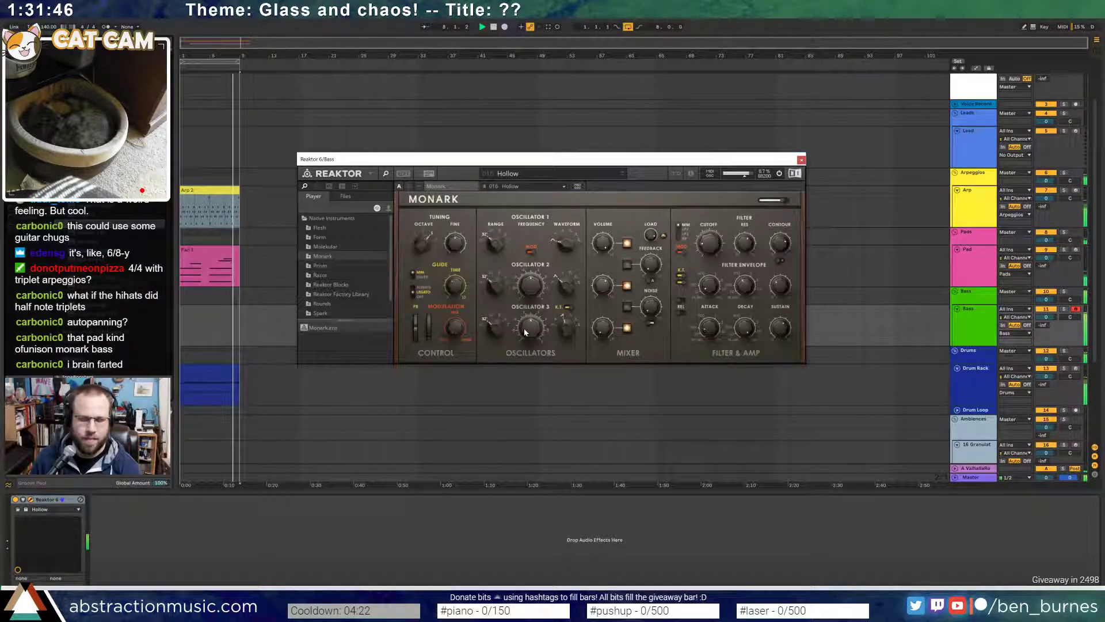
click(520, 187)
click(518, 346)
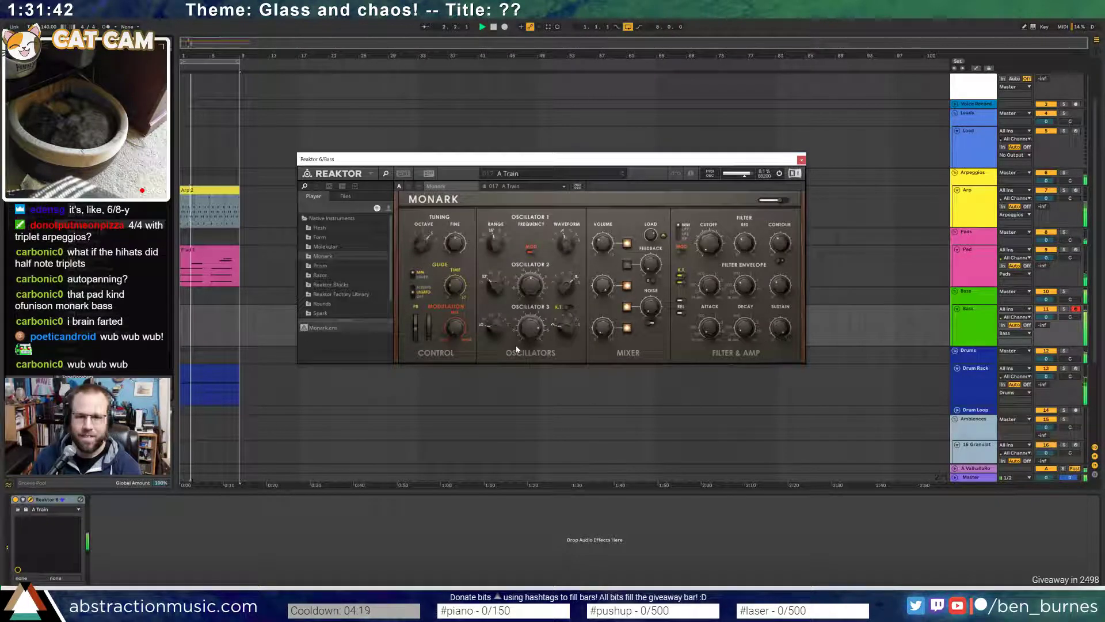
click(526, 188)
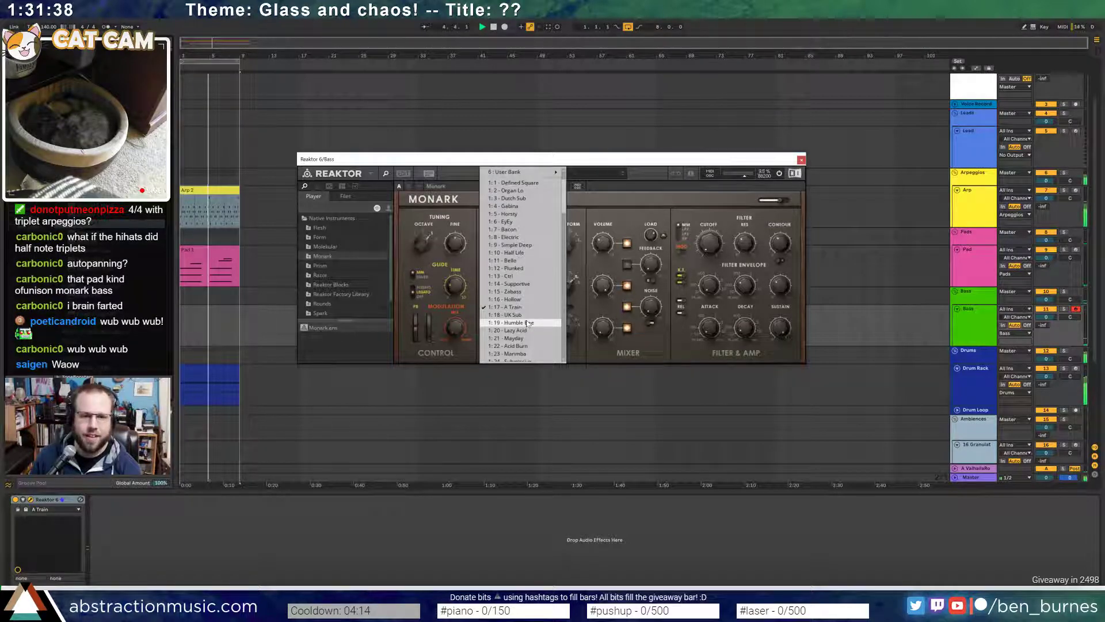
click(529, 316)
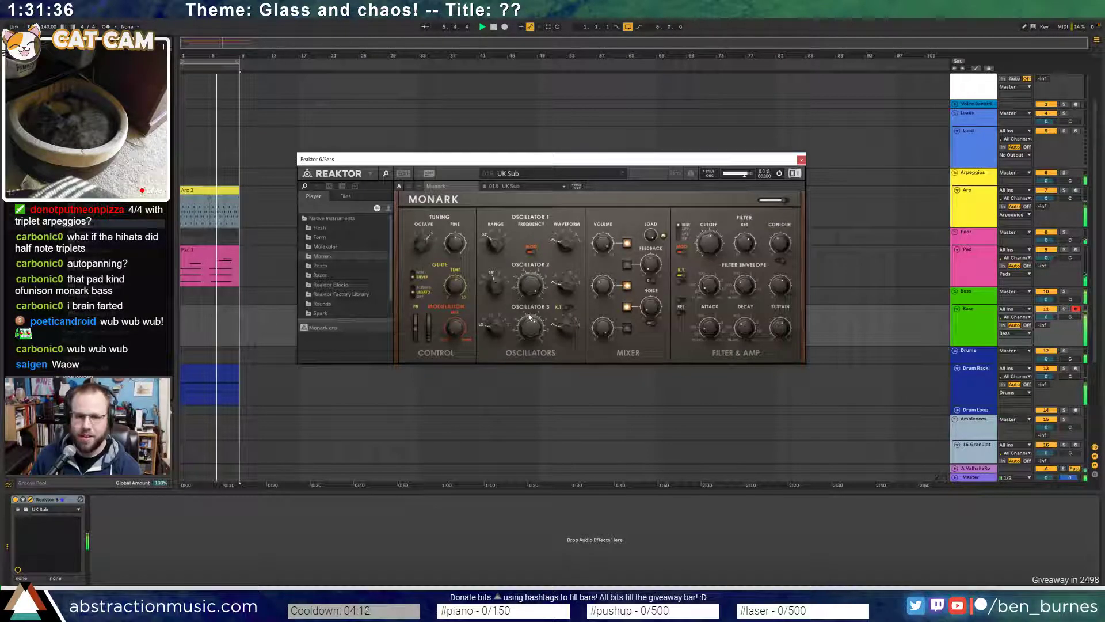
- Load Monark's Lazy Acid bass preset and lower the Bass track's volume
click(513, 174)
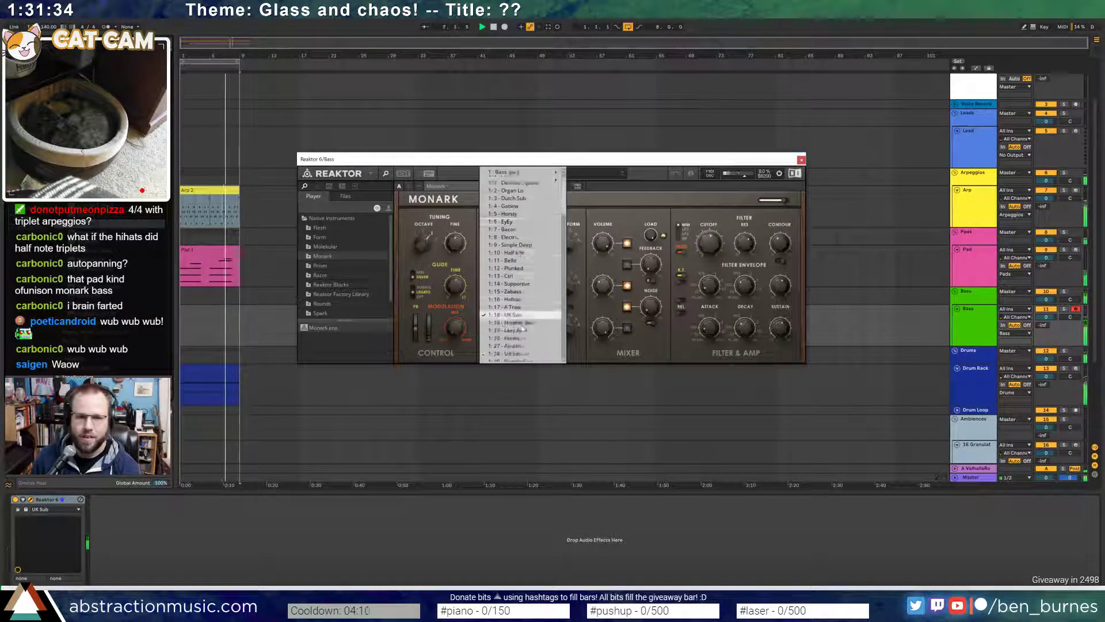
click(528, 326)
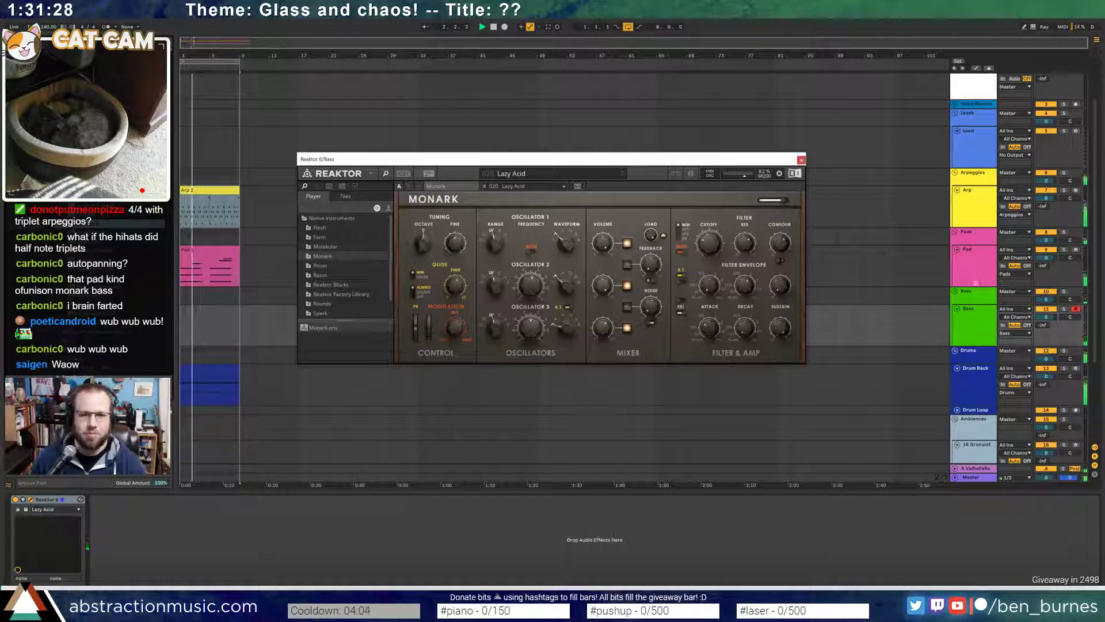
drag(1046, 317, 1046, 351)
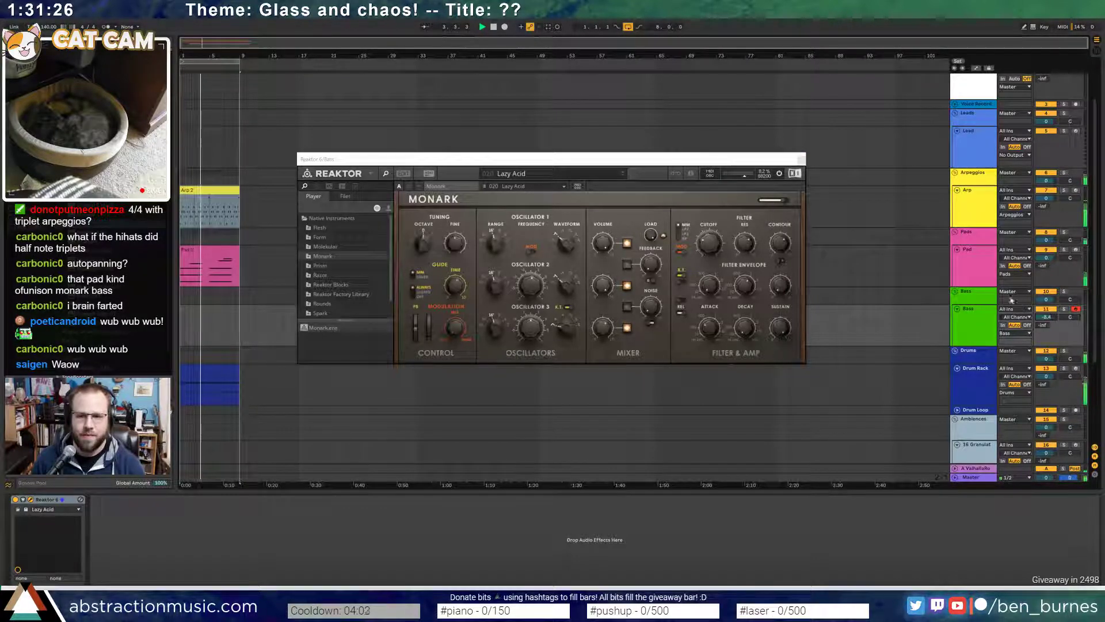
- Record a bass line on the Bass track over the eight-bar loop
key(space)
click(504, 27)
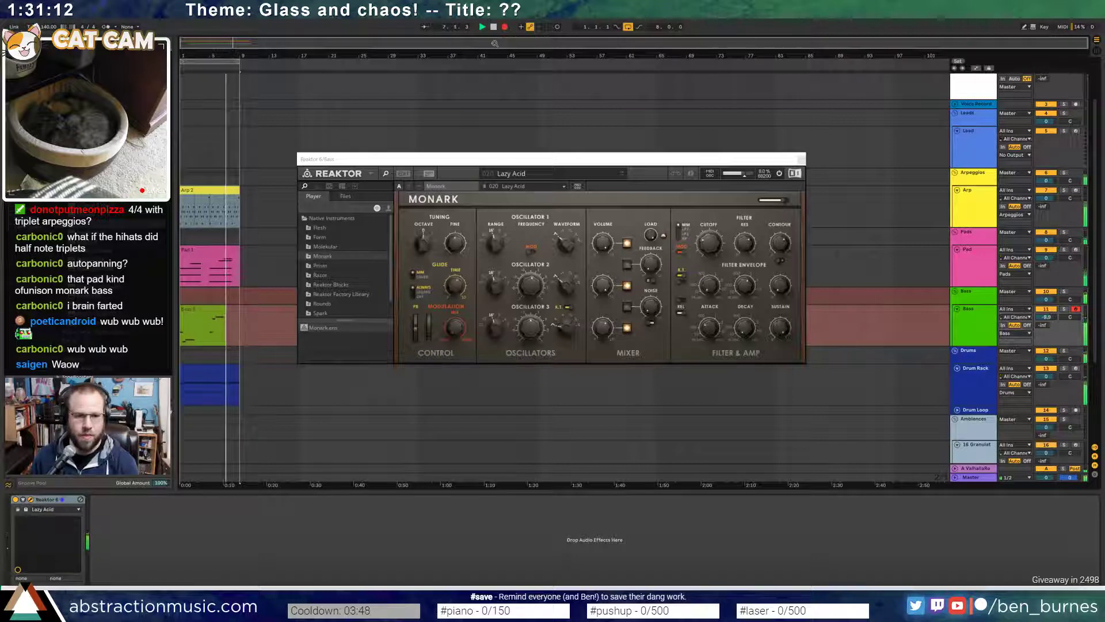
key(space)
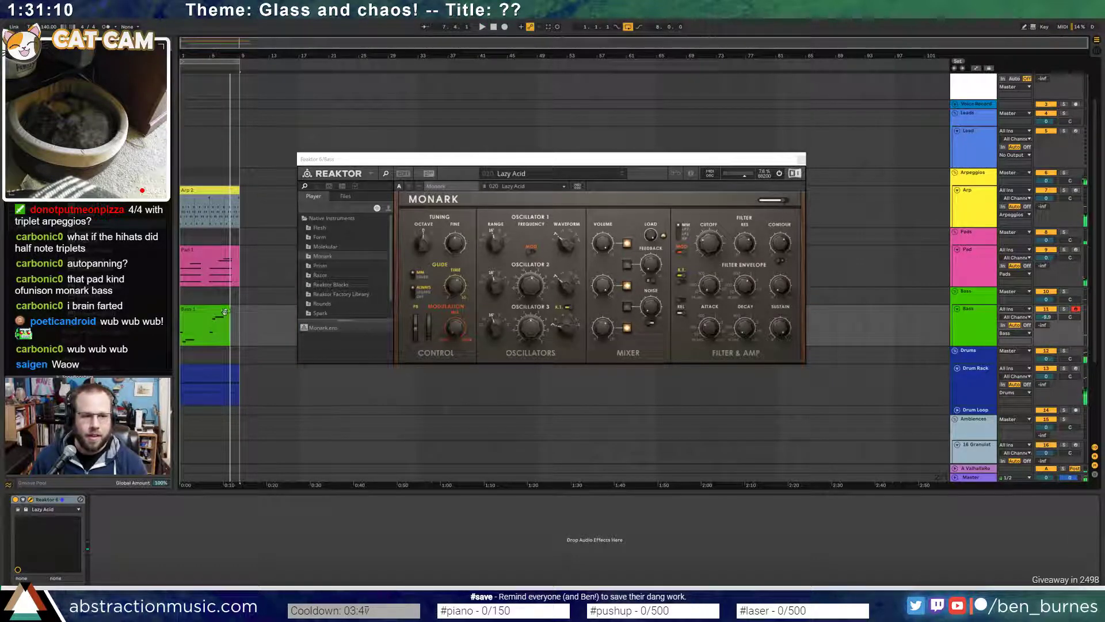
- Raise the filter envelope's sustain in Monark and play the loop back to hear the recorded bass
click(229, 311)
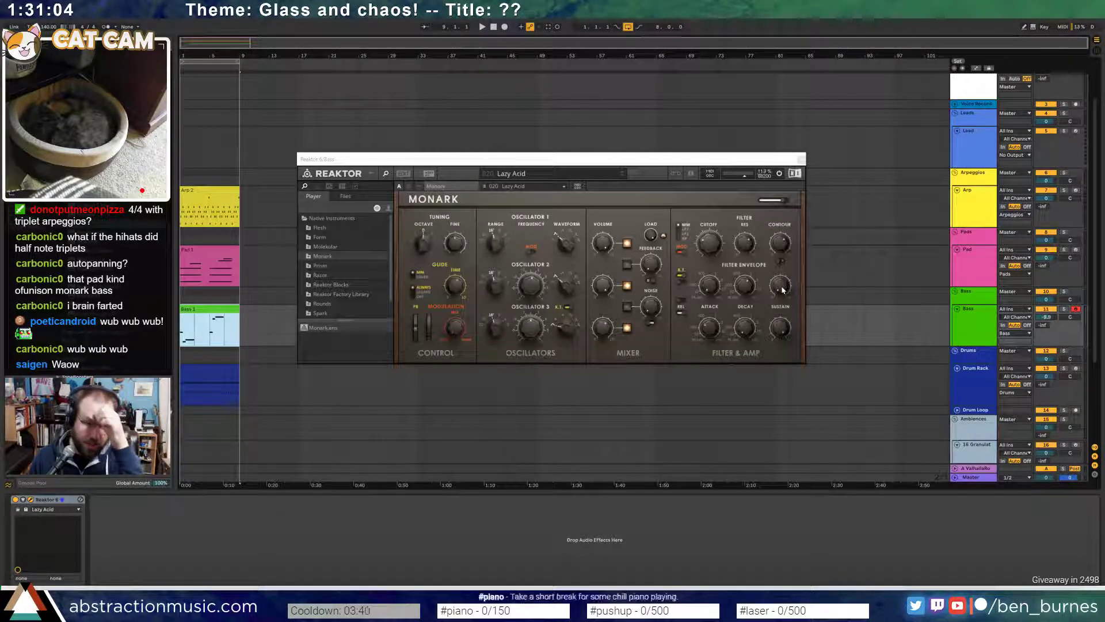
drag(783, 291, 778, 268)
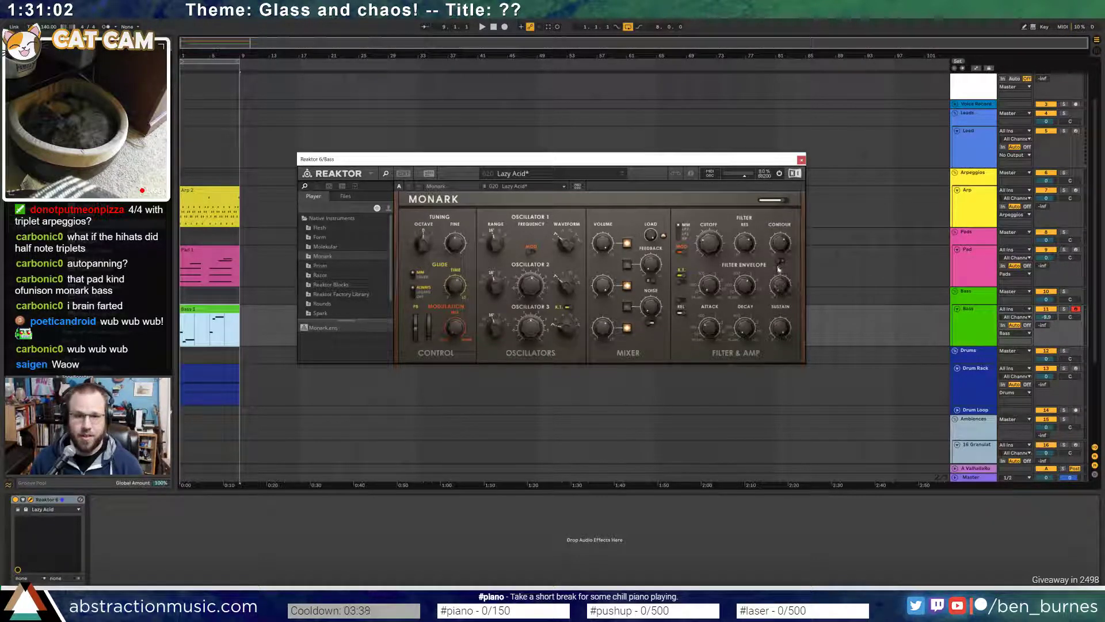
key(space)
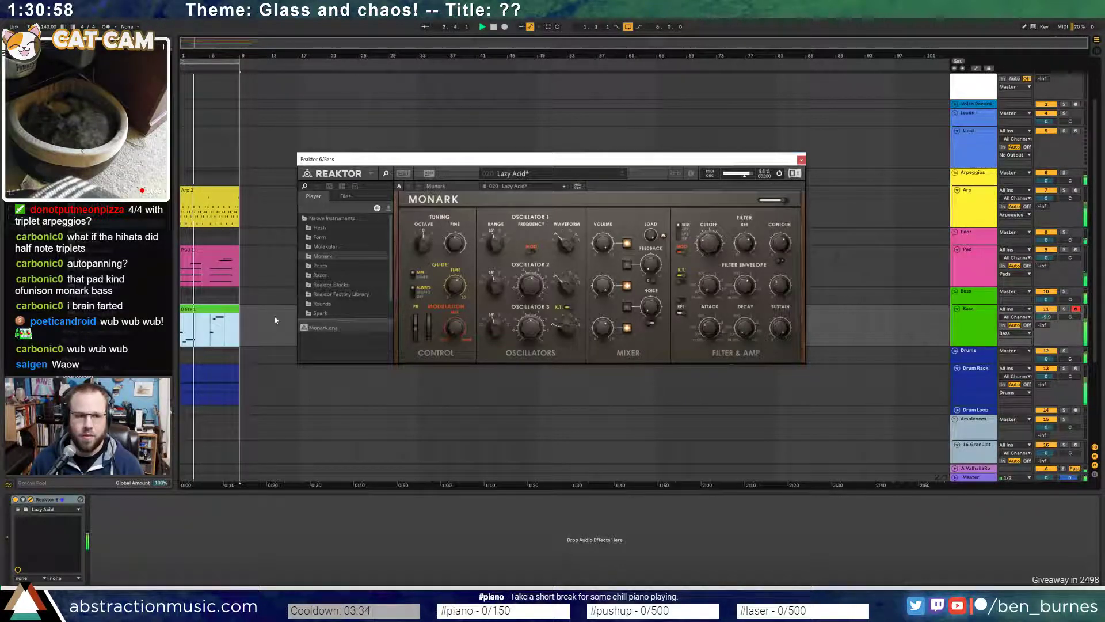
- Lengthen the long held note in each of the two phrases of the bass clip
double_click(224, 306)
click(491, 485)
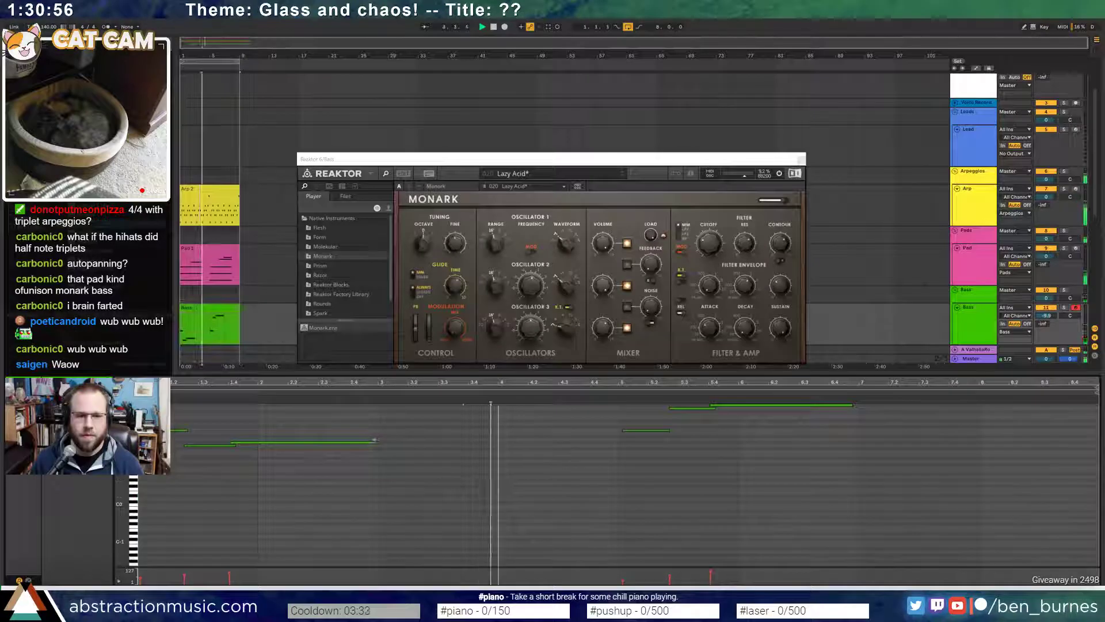
drag(375, 443, 438, 443)
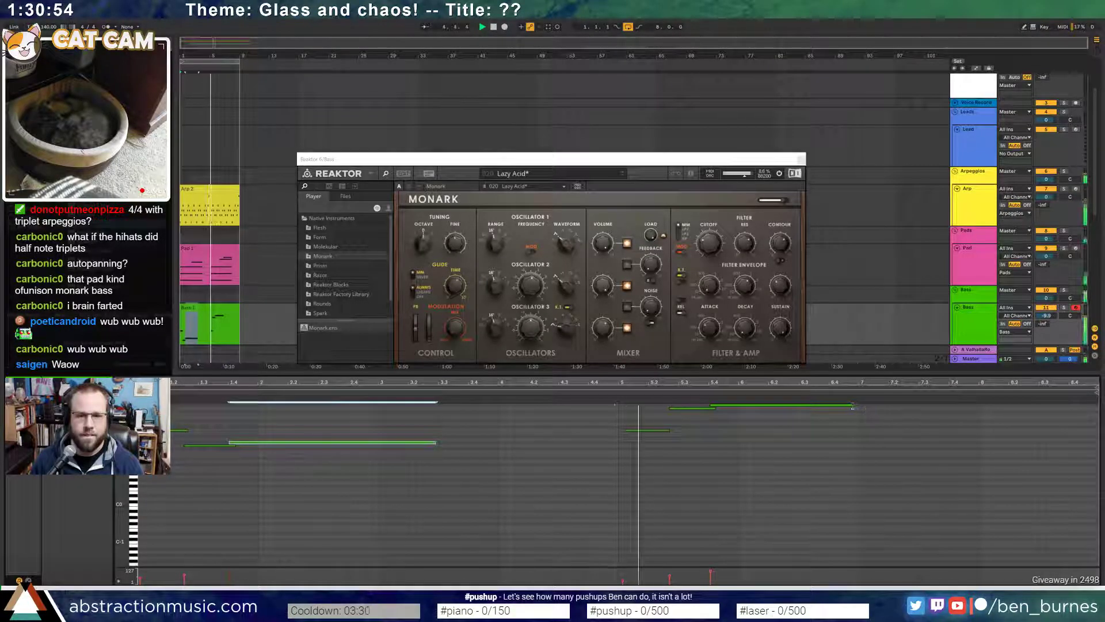
drag(853, 406, 967, 403)
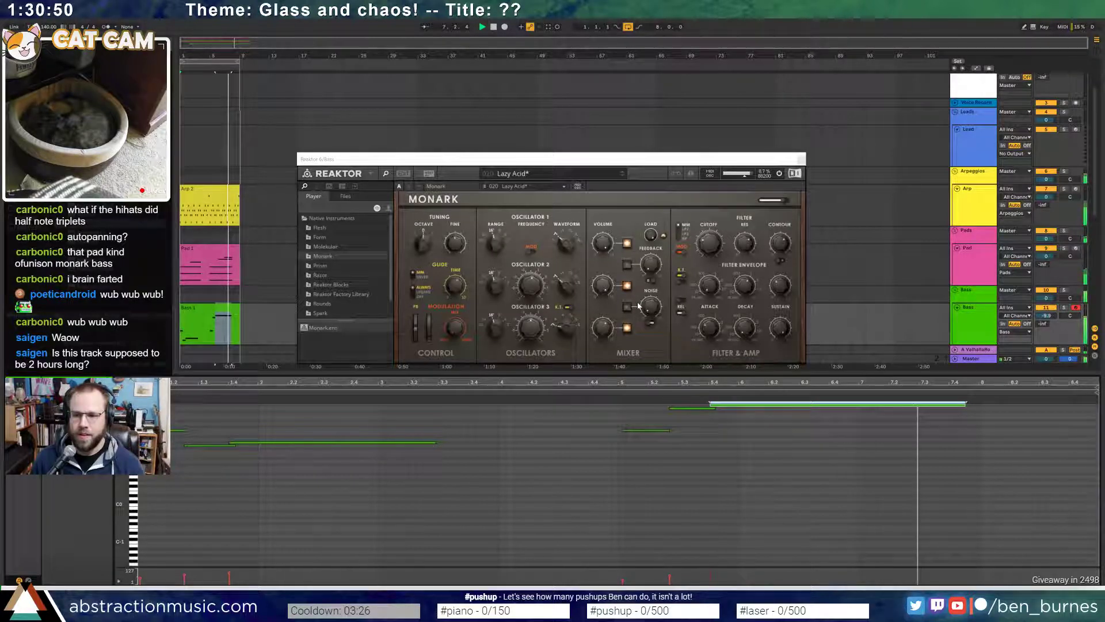
key(space)
key(shift+Tab)
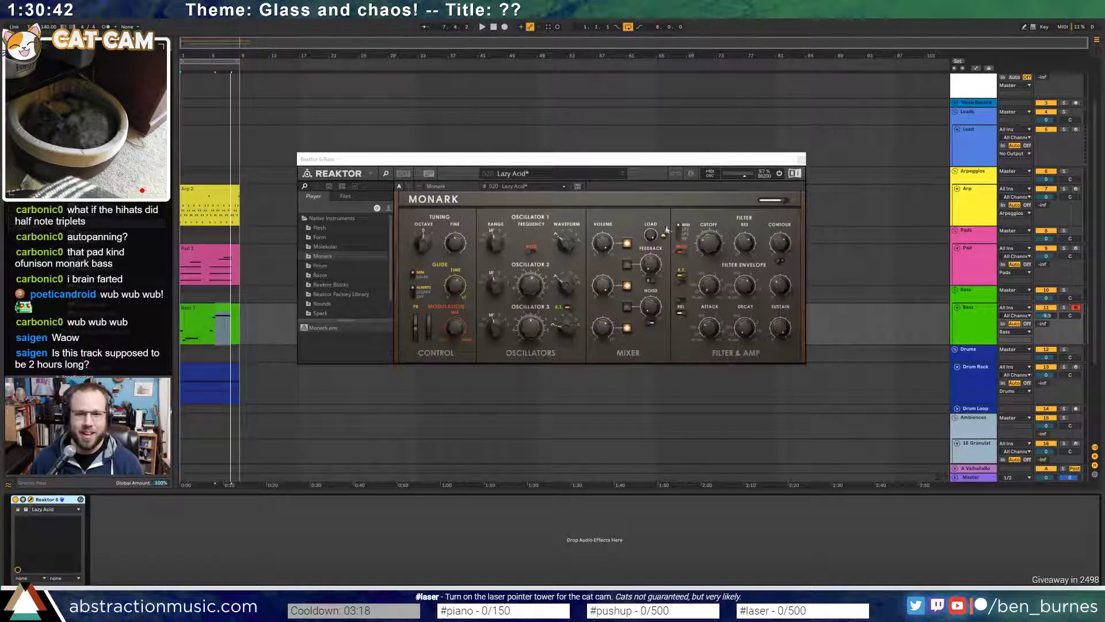
- Play back the loop to check the Monark bass, and close the synth's window
click(747, 294)
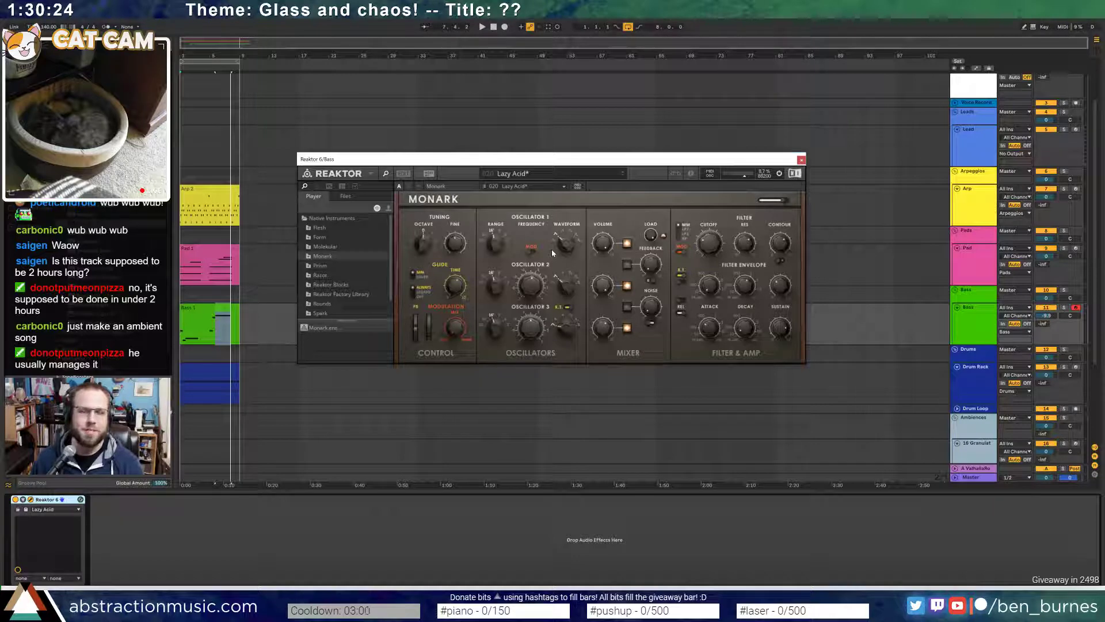
click(491, 27)
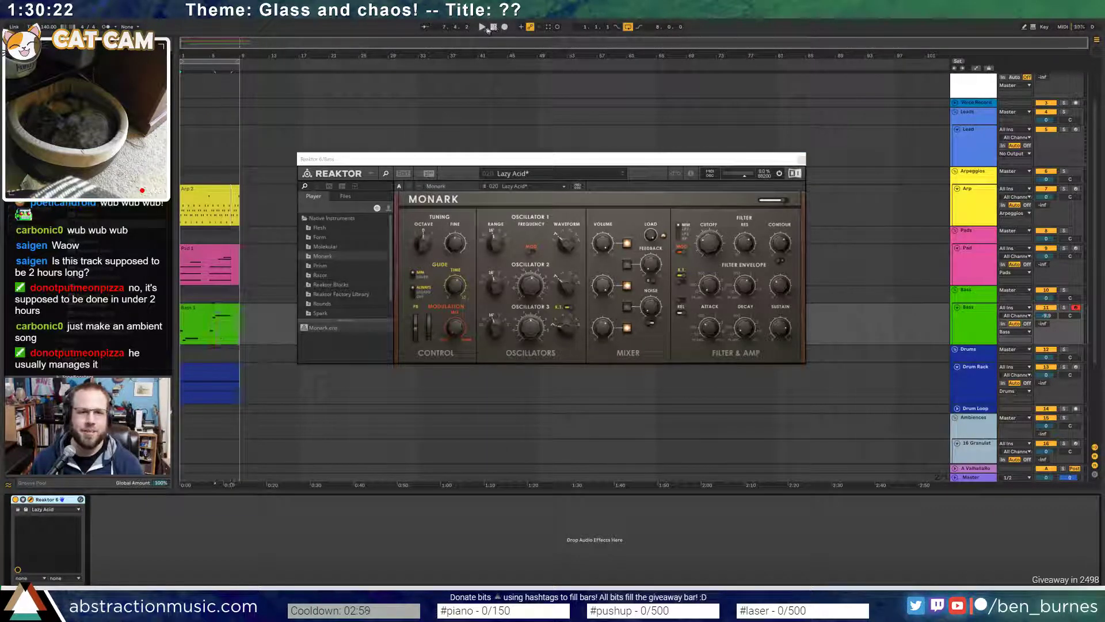
click(483, 27)
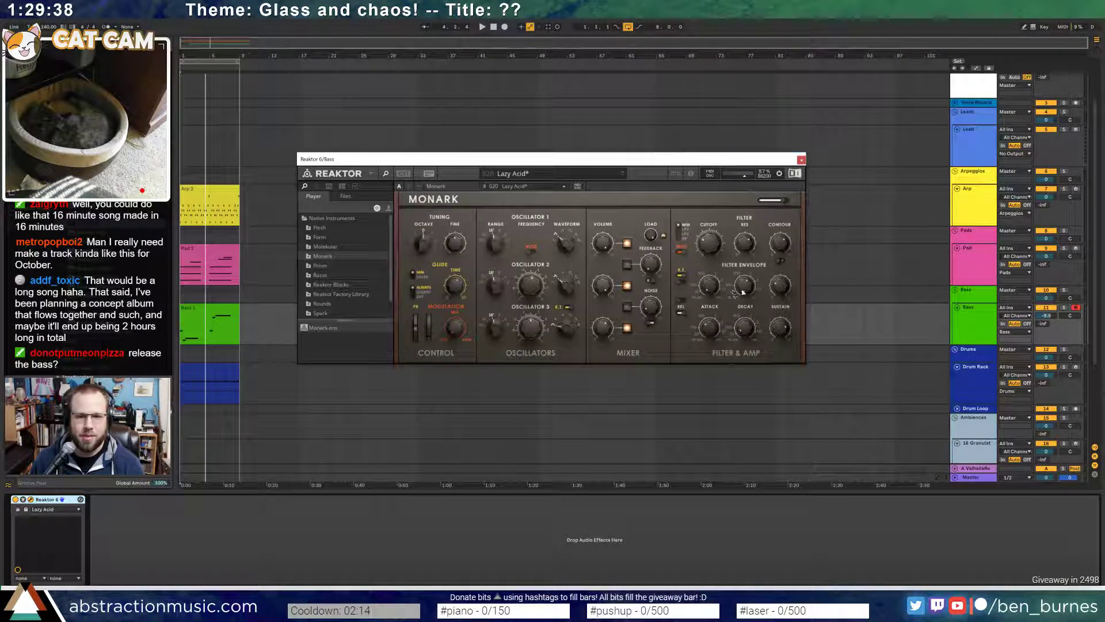
click(801, 160)
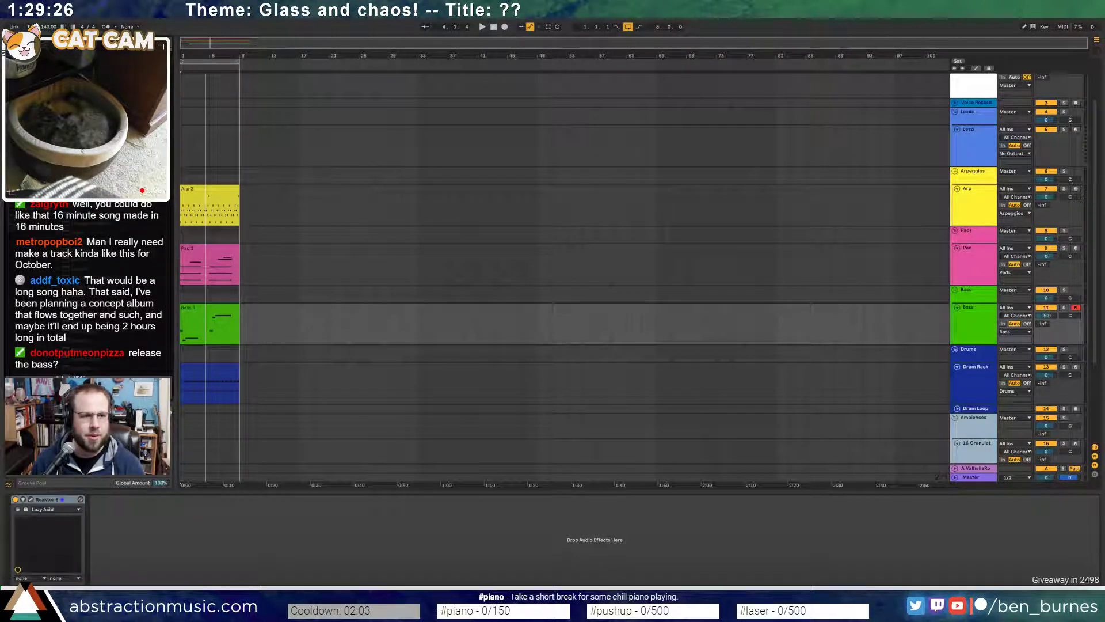
- Try a Reverb after Reaktor on the Bass track, raising its input low-cut frequency slightly
click(186, 558)
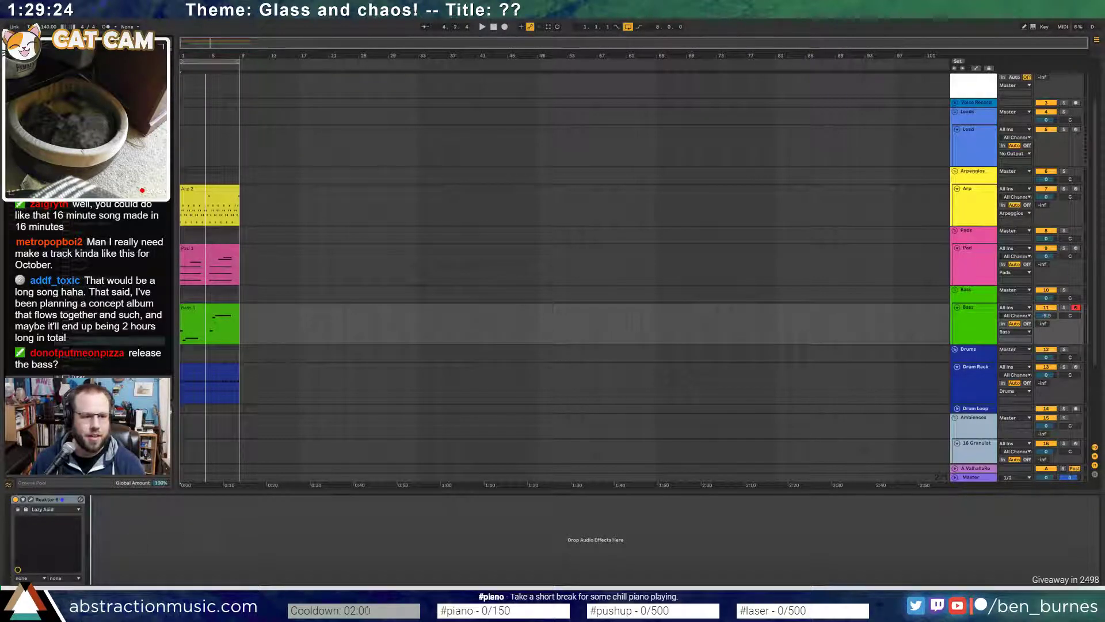
key(ctrl+v)
click(218, 573)
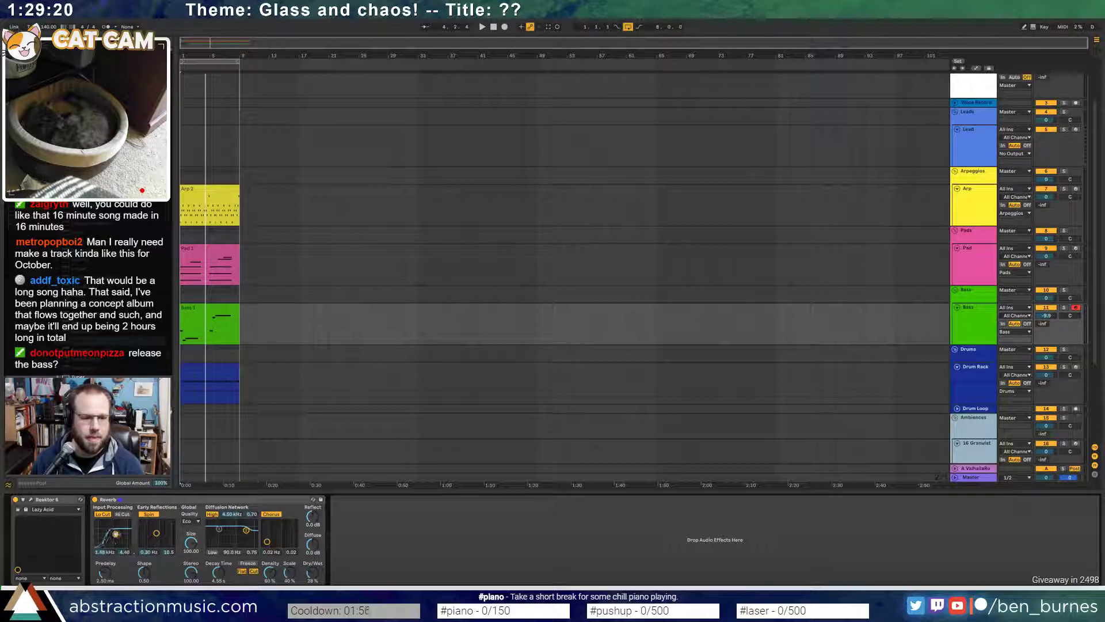
drag(116, 534, 119, 535)
- Play the bass clip through the Reverb and delete the effect from the Bass track
click(200, 309)
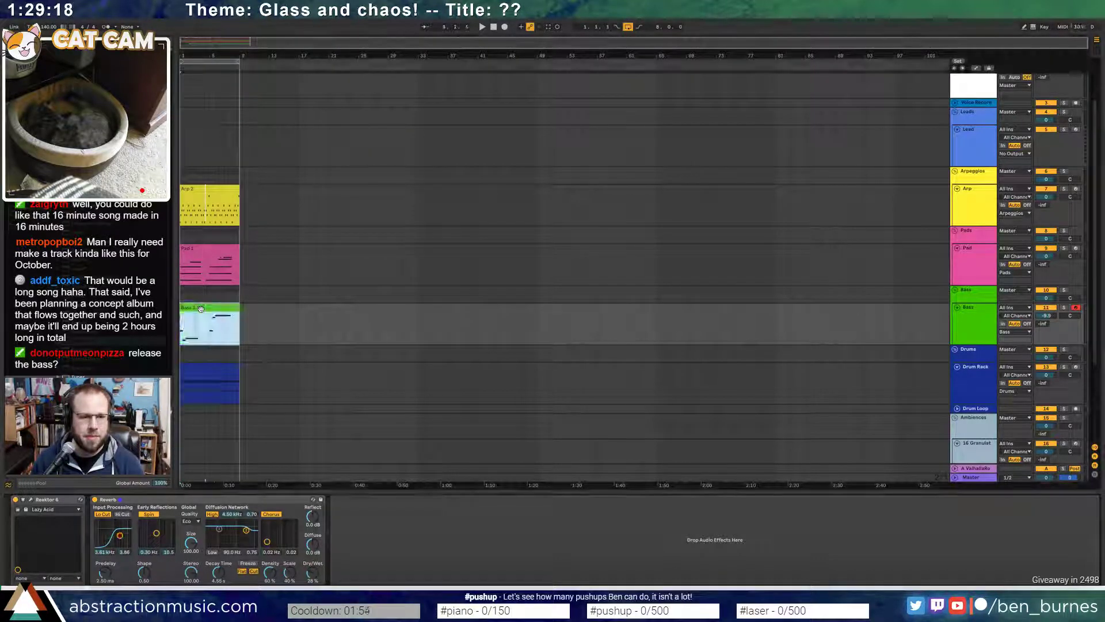
key(ctrl+c)
key(space)
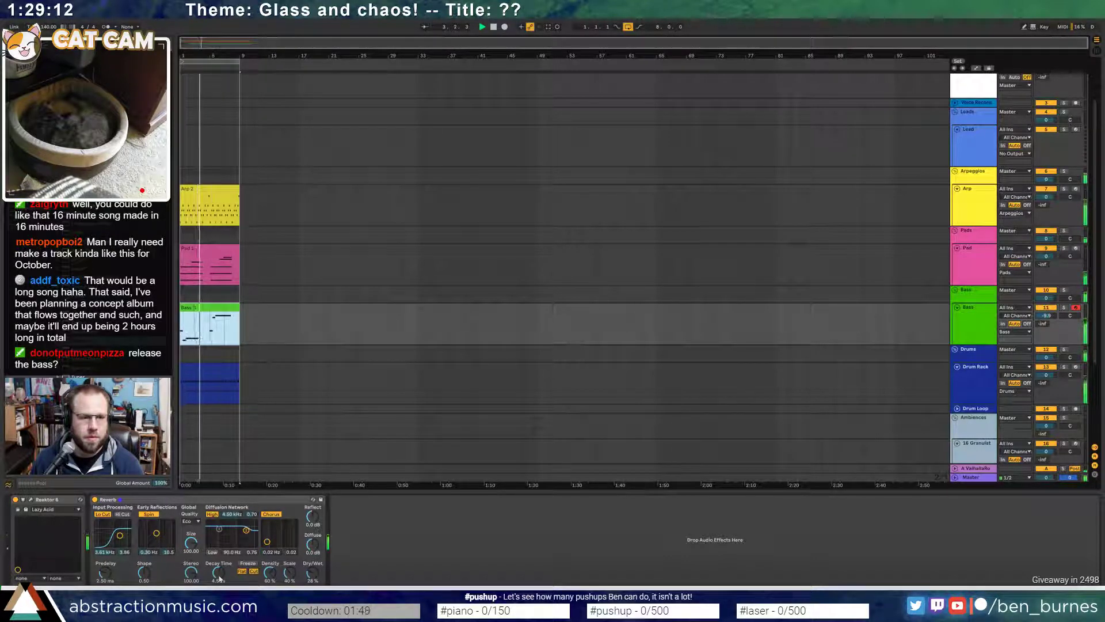
click(276, 541)
click(271, 500)
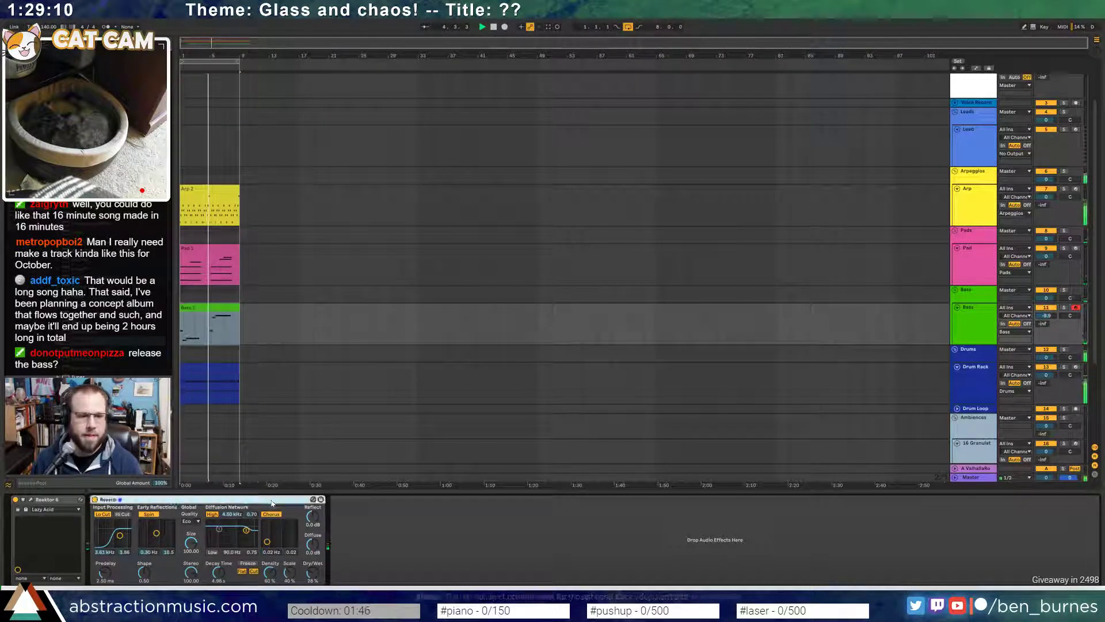
key(Delete)
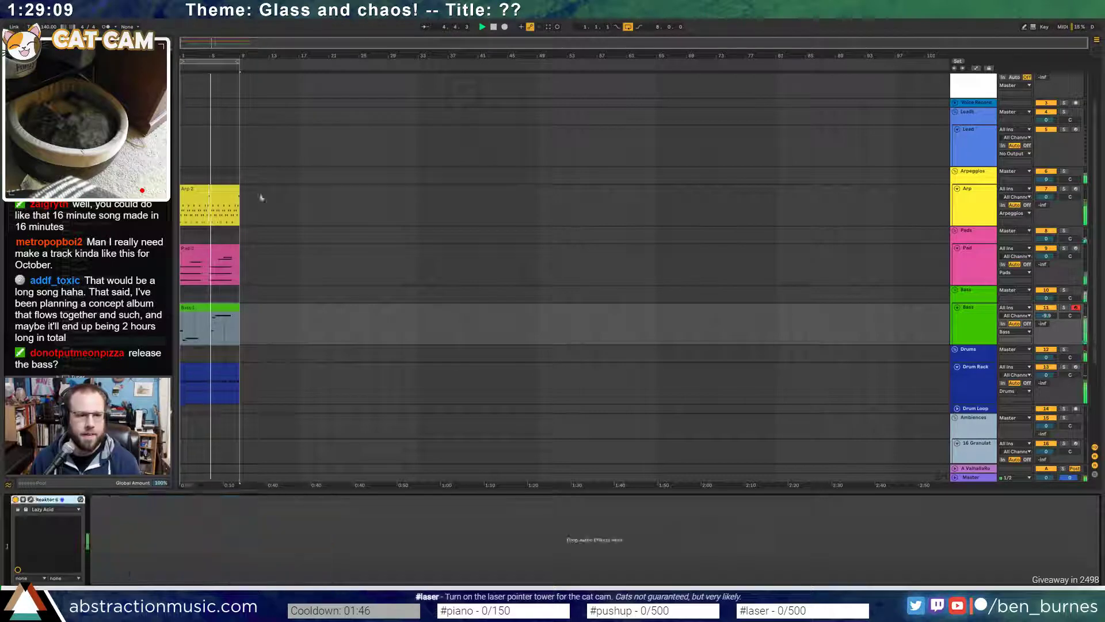
- Shorten the last held note in the bass clip and follow it with a lower note reaching nearly to bar 8
double_click(220, 193)
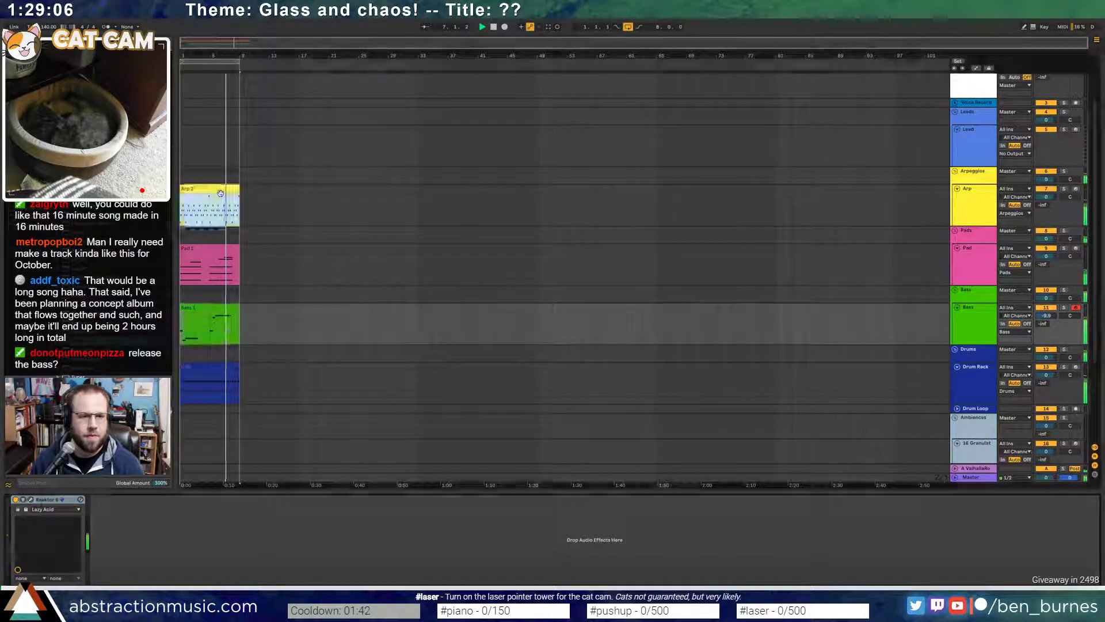
click(209, 323)
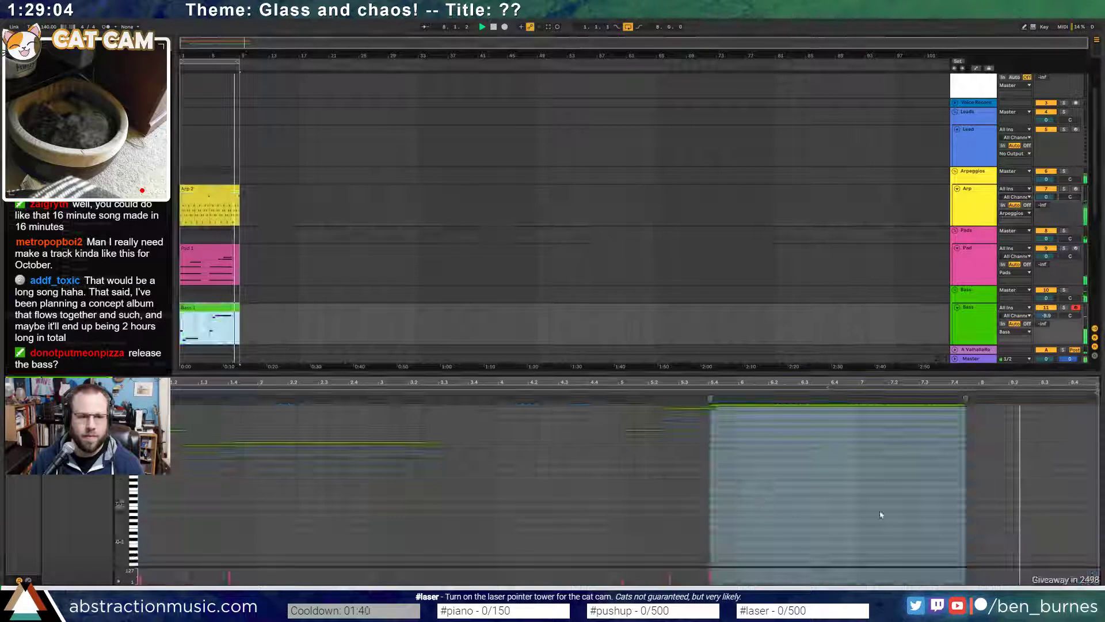
mouse_move(966, 405)
mouse_down()
mouse_move(892, 404)
mouse_move(979, 406)
mouse_up()
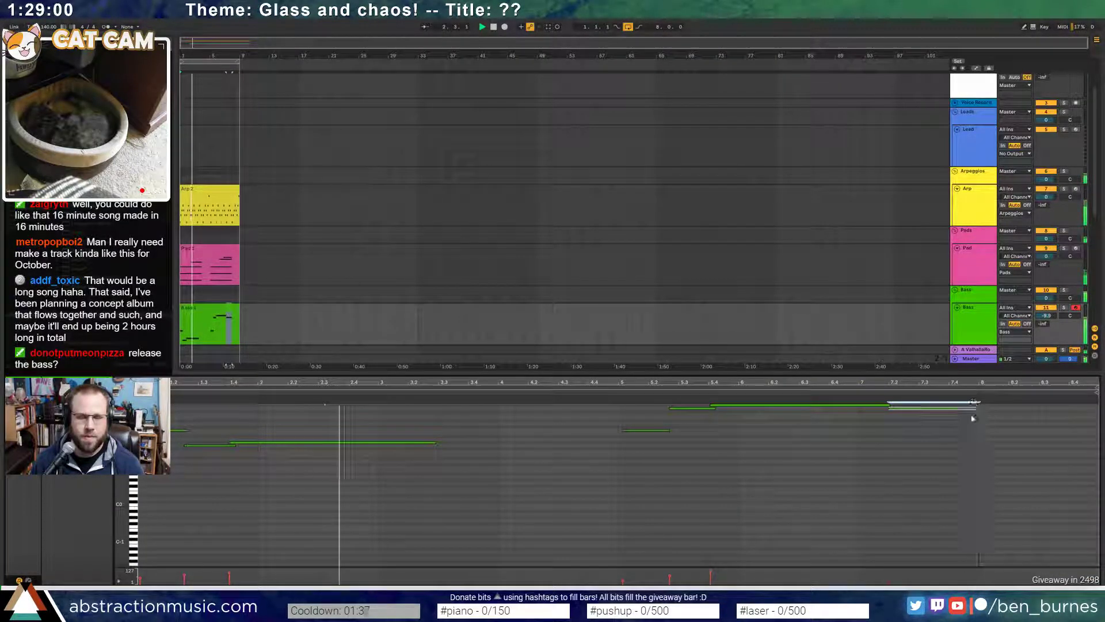
- Quantize the short bass note at bar 5 and move the start of the following note slightly earlier
click(611, 466)
click(644, 431)
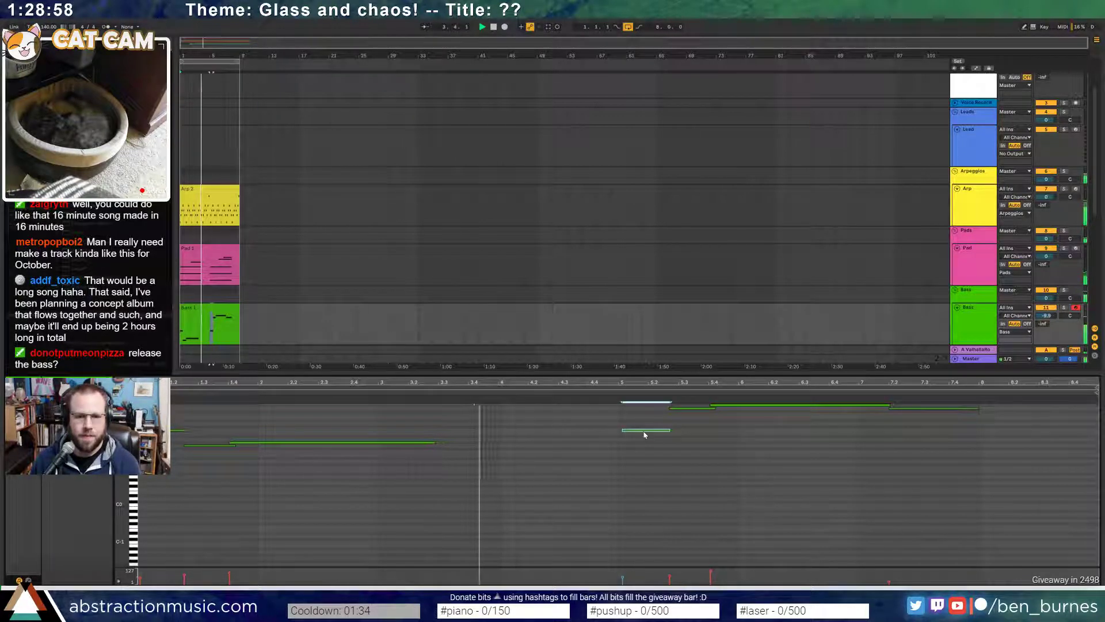
key(ctrl+u)
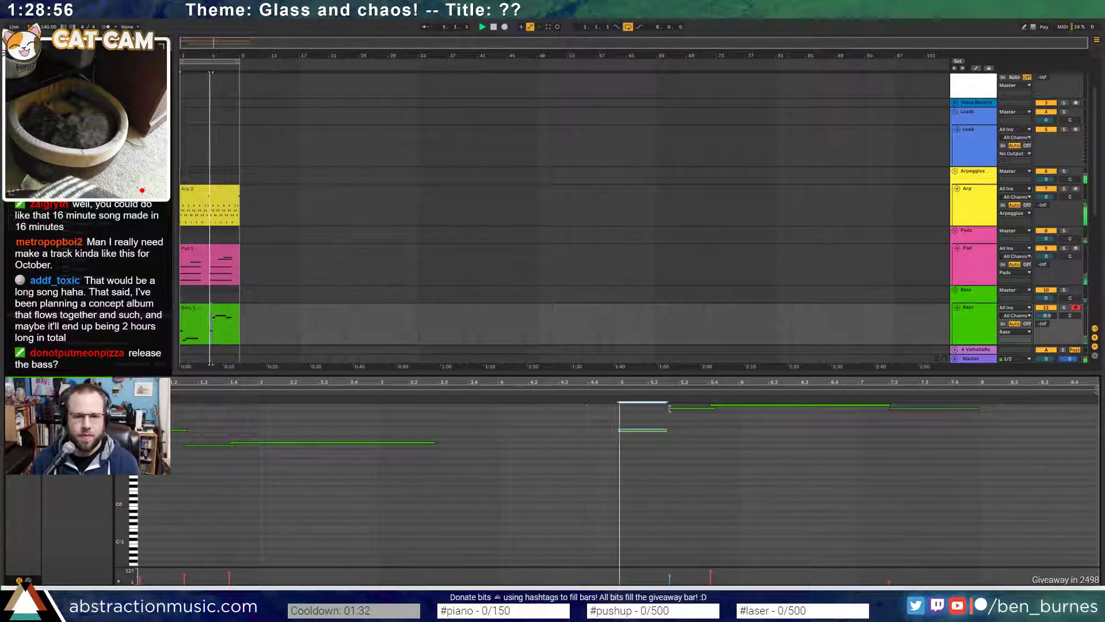
drag(670, 409, 667, 408)
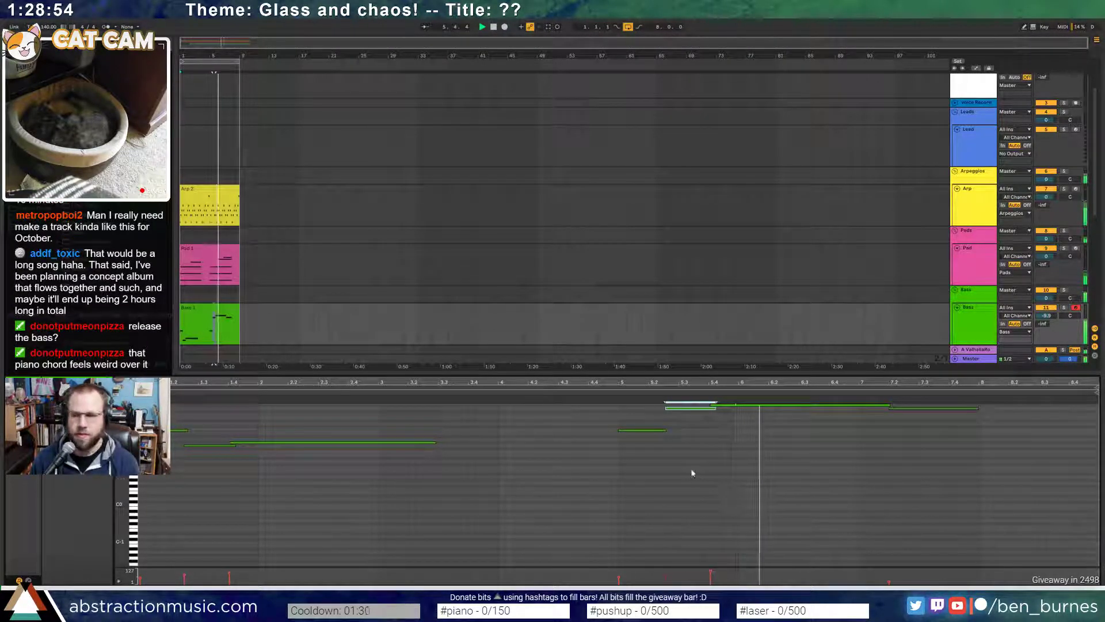
key(space)
key(shift+Tab)
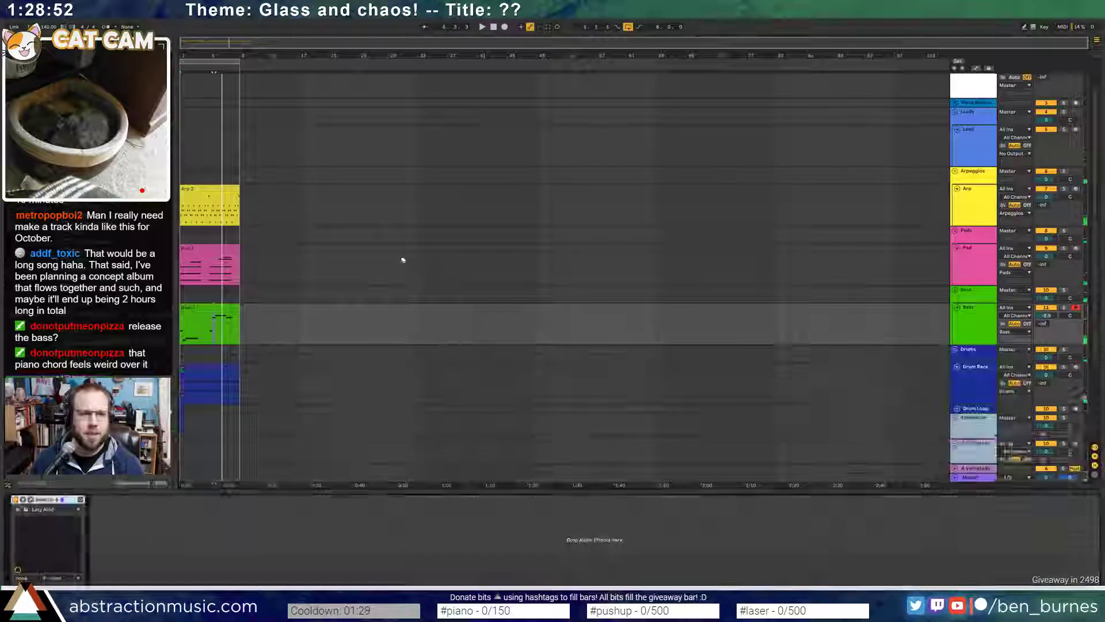
- Add a new MIDI track below the Pad track in the Pads group for the piano chords
scroll(403, 255, up, 2)
click(213, 99)
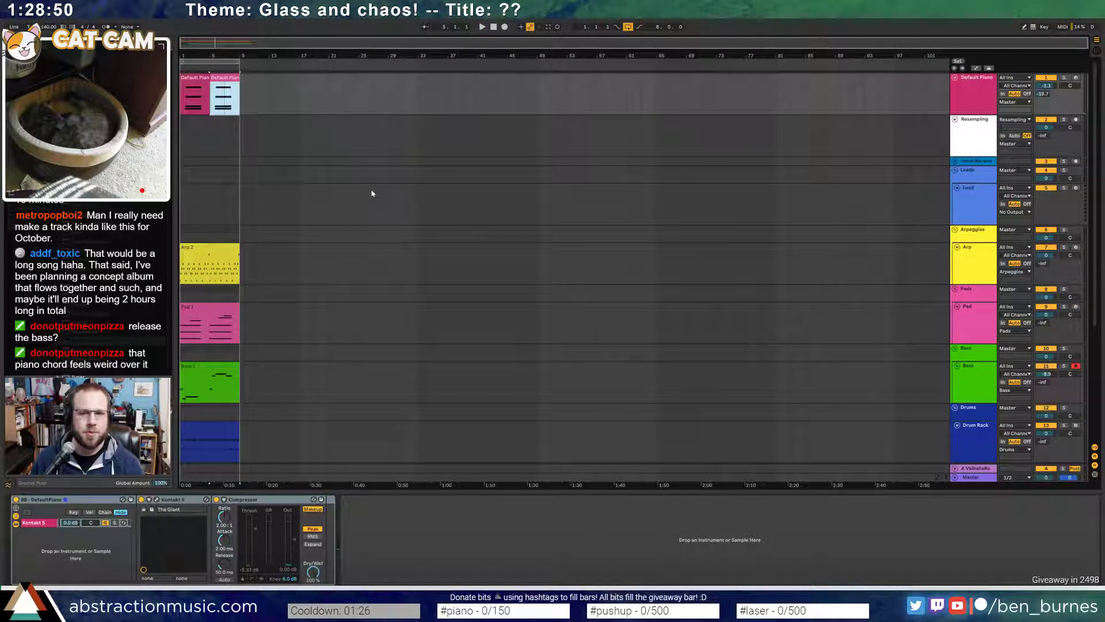
shift+click(201, 82)
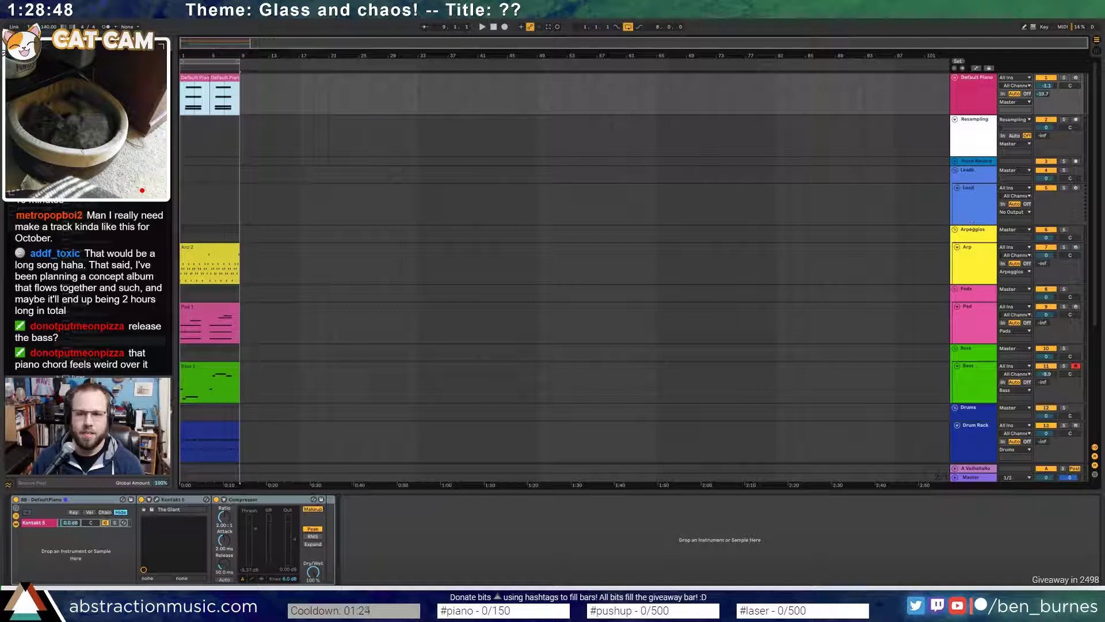
click(975, 203)
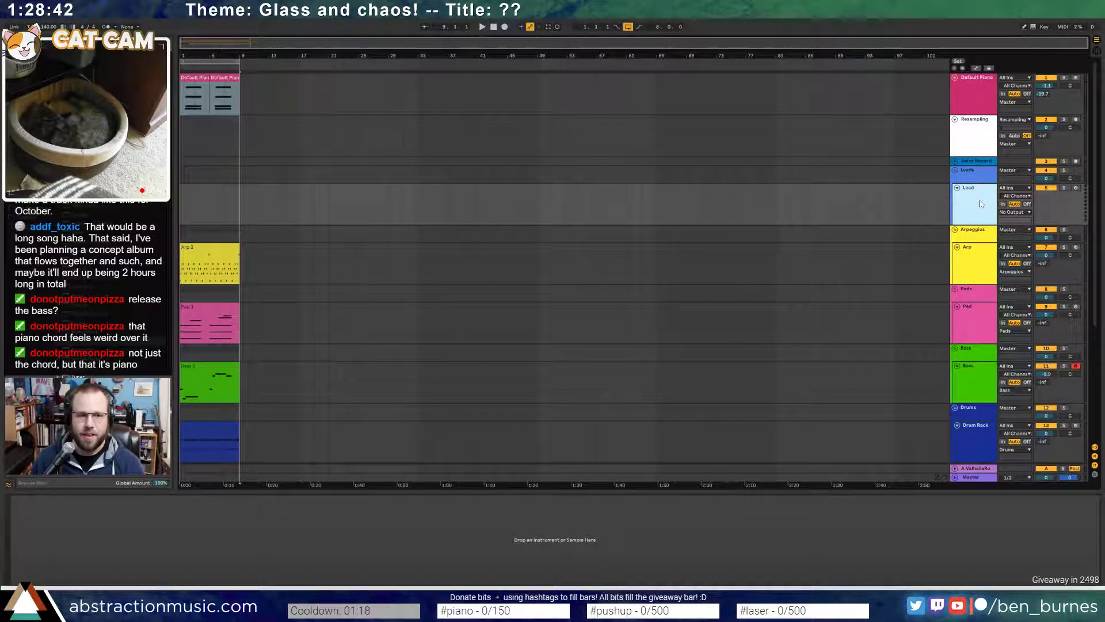
click(980, 339)
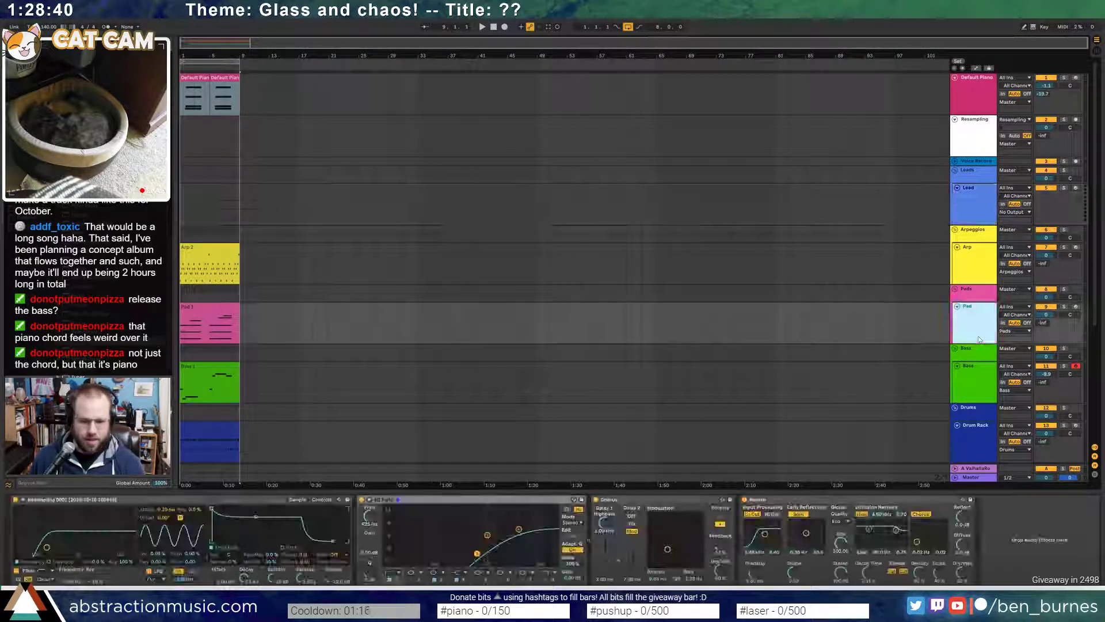
key(ctrl+shift+t)
- Move both Default Piano chord clips to the new MIDI track in the Pads group and open the first clip's notes
click(197, 78)
shift+click(226, 79)
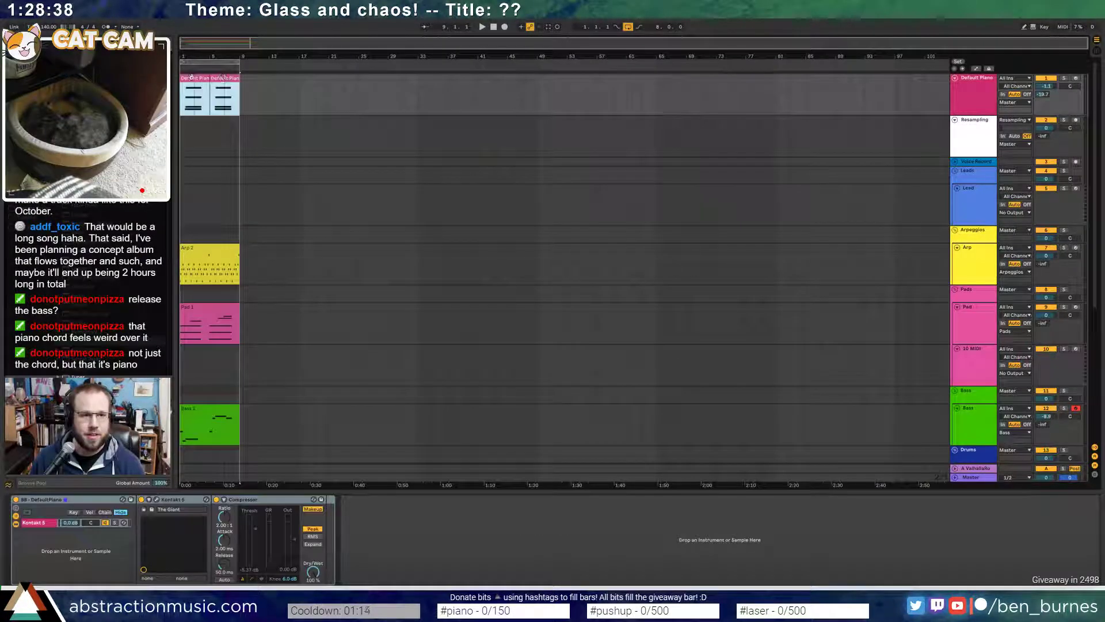
drag(226, 78, 196, 355)
double_click(196, 352)
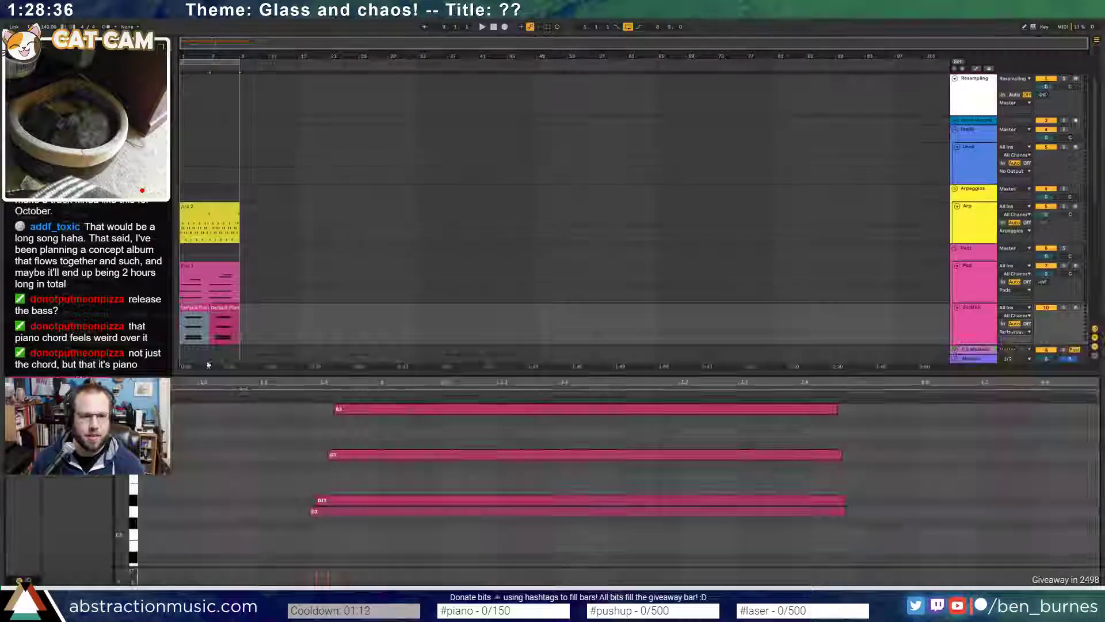
- Nudge all four notes of the piano chord later so the chord starts just before 2.3
drag(338, 523, 432, 367)
key(Right)
key(Right)
key(Right)
key(Right)
key(Right)
key(Right)
key(Right)
key(Right)
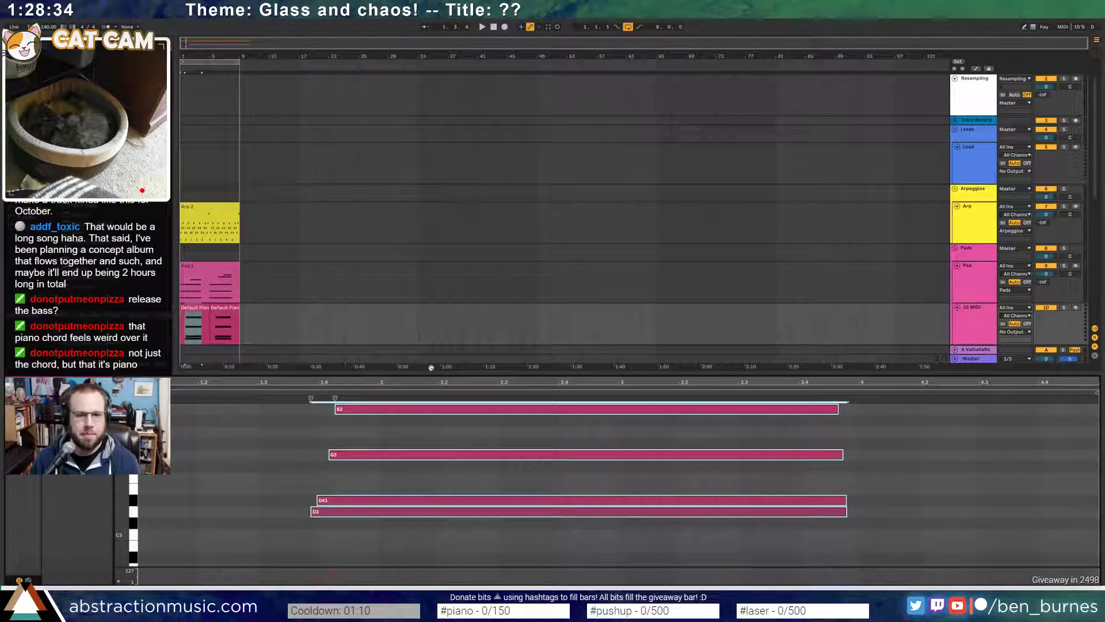
key(Right)
key(Right)
key(Right)
key(Right)
key(Right)
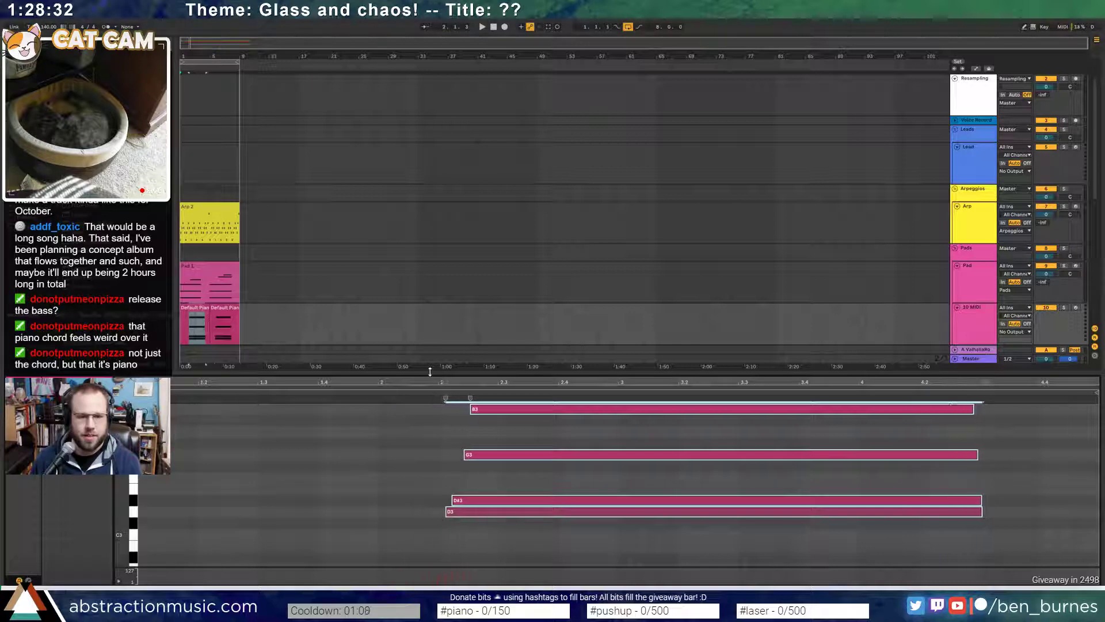
- Delete the second piano chord clip and extend the looped first clip across its place to the end of the loop
click(219, 310)
key(Delete)
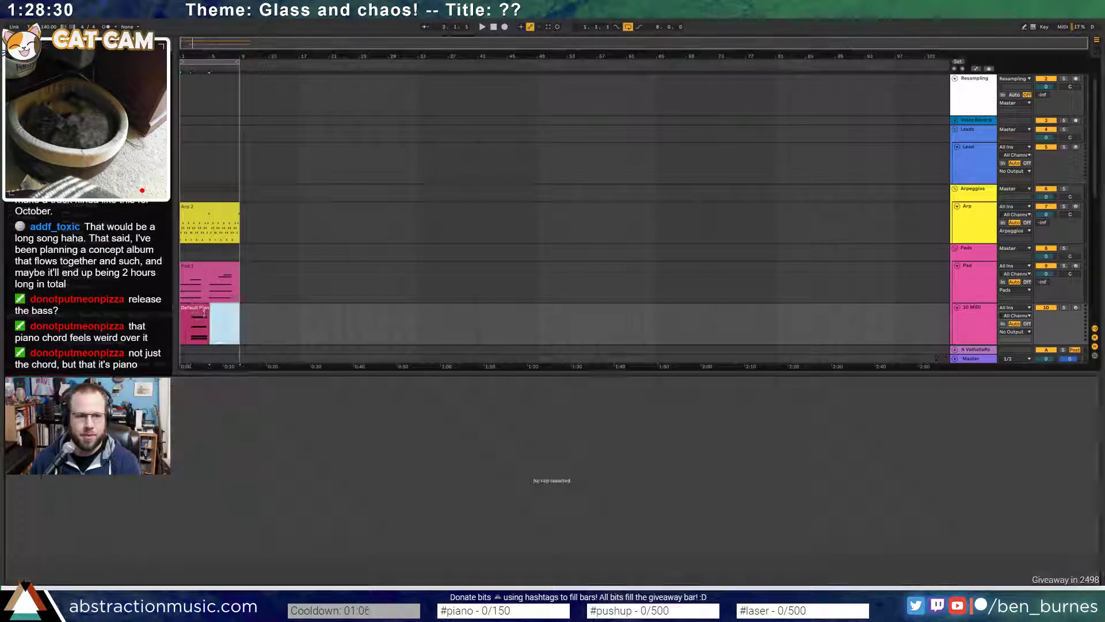
click(196, 308)
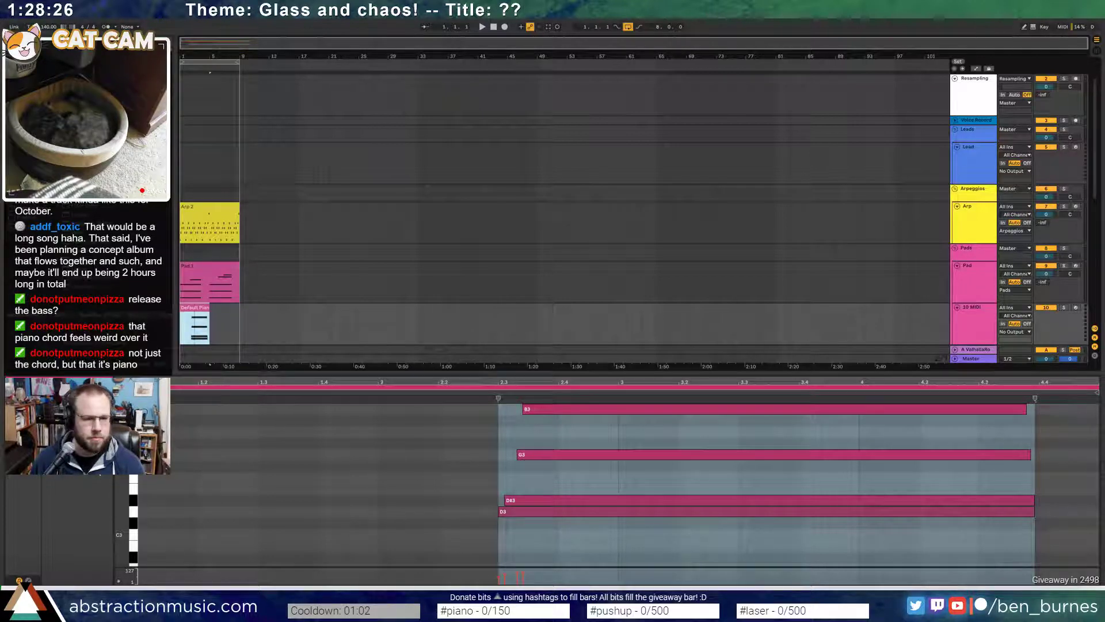
key(ctrl+f)
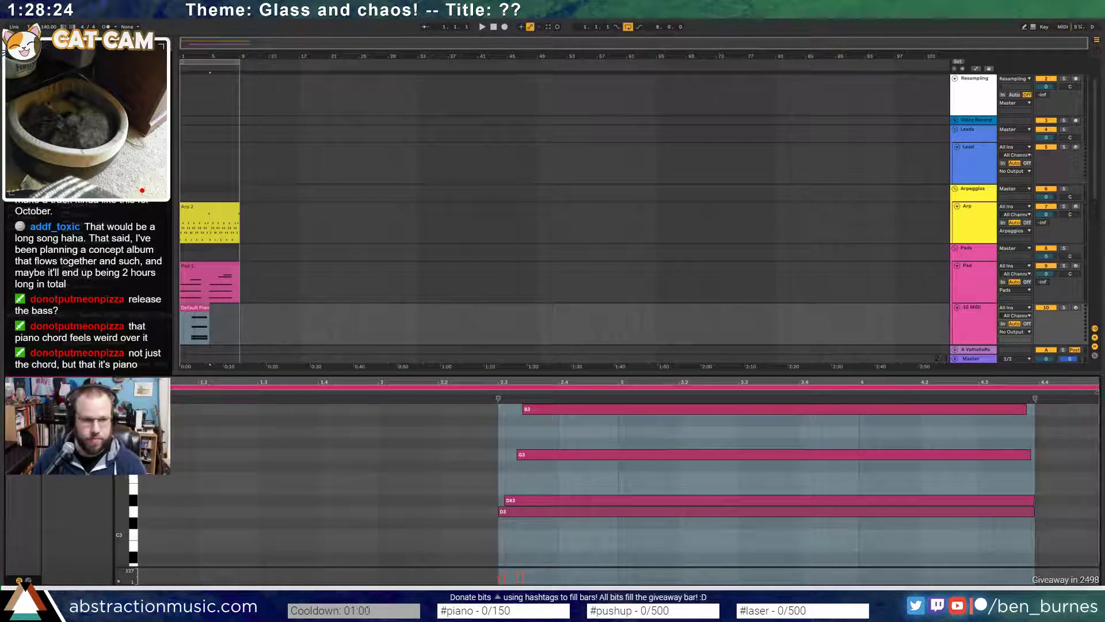
click(220, 310)
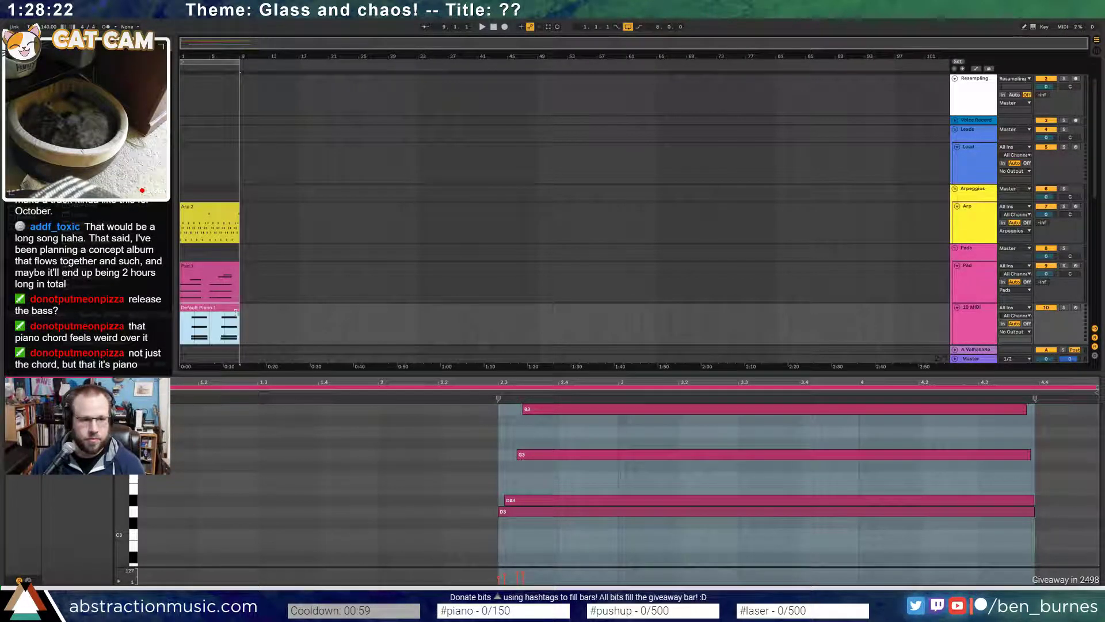
- Load Kontakt 5 on the chord track and load Iron Pack 04 Lamental from the Soundiron Iron Pack 04 - Choir instruments
key(shift+Tab)
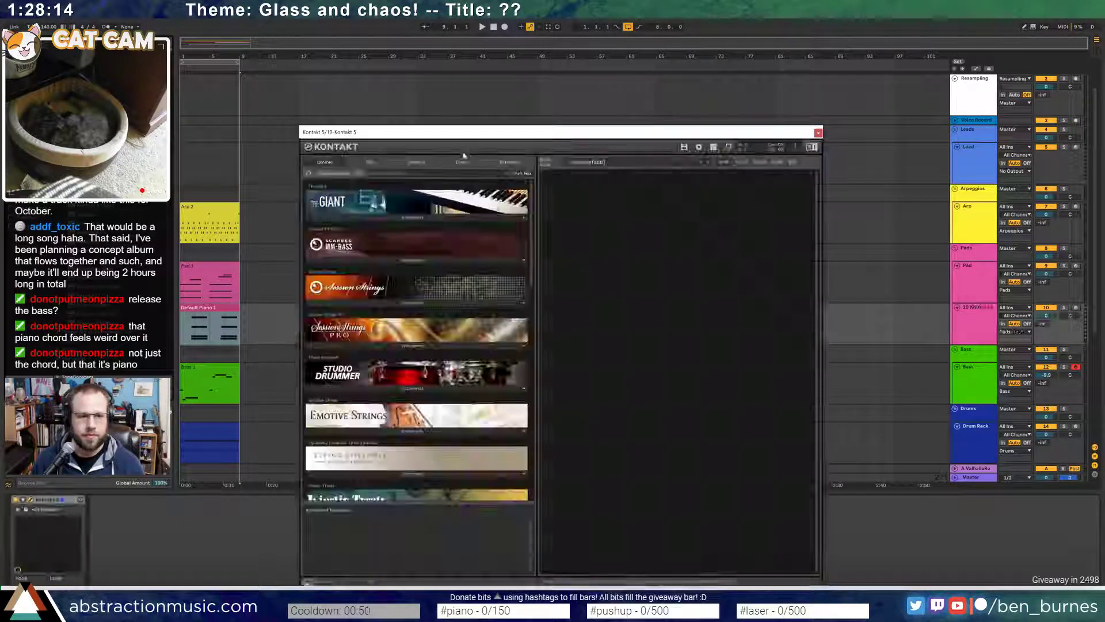
drag(475, 132, 471, 68)
click(395, 97)
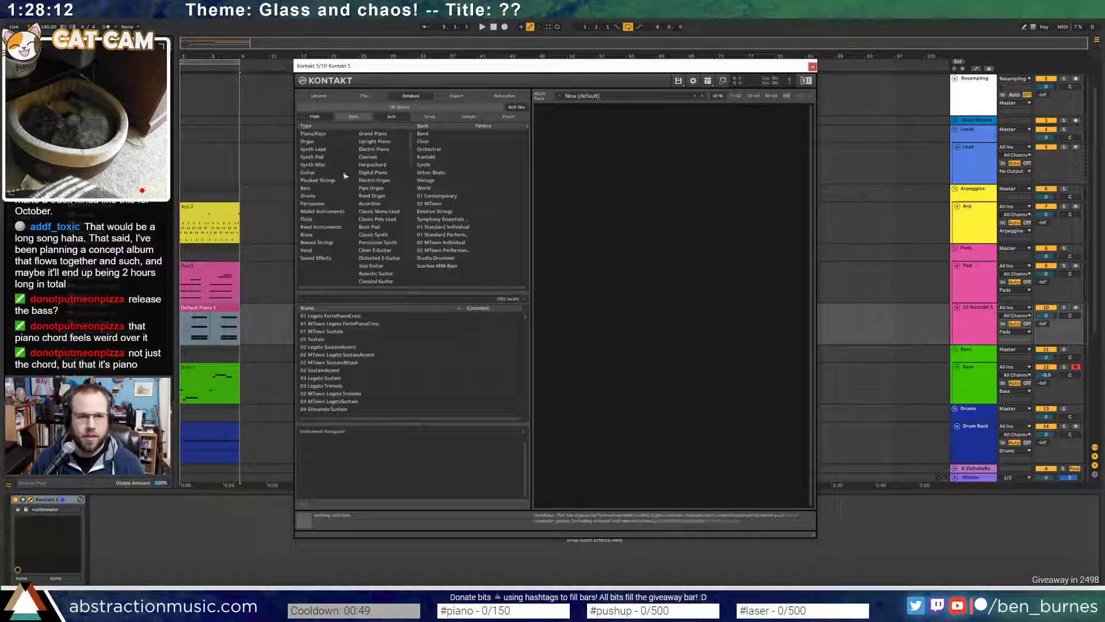
click(365, 97)
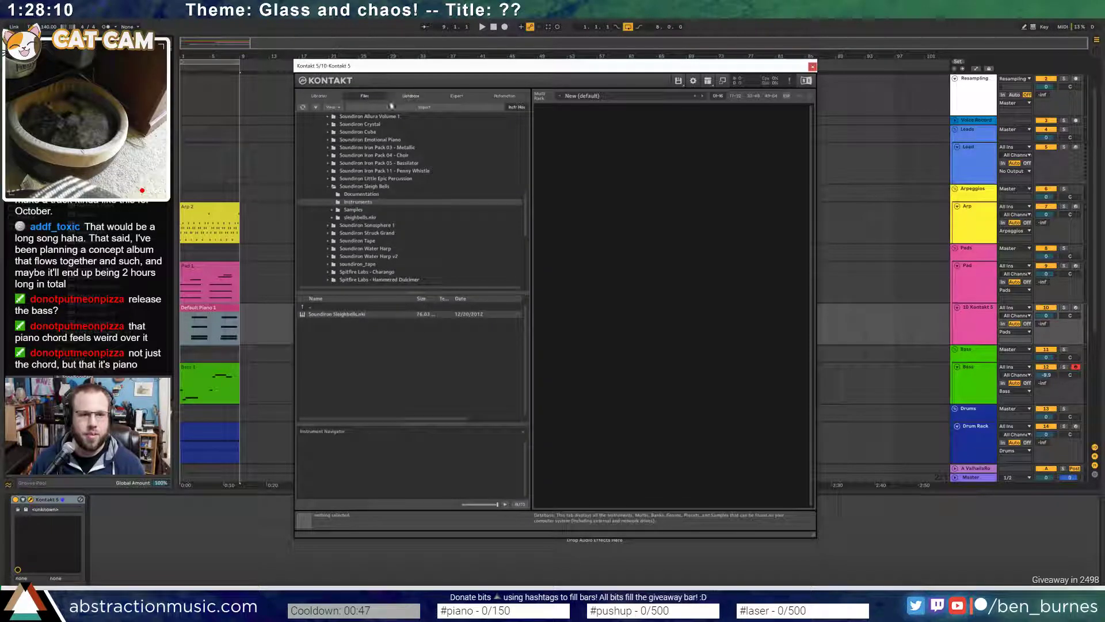
click(331, 187)
click(330, 156)
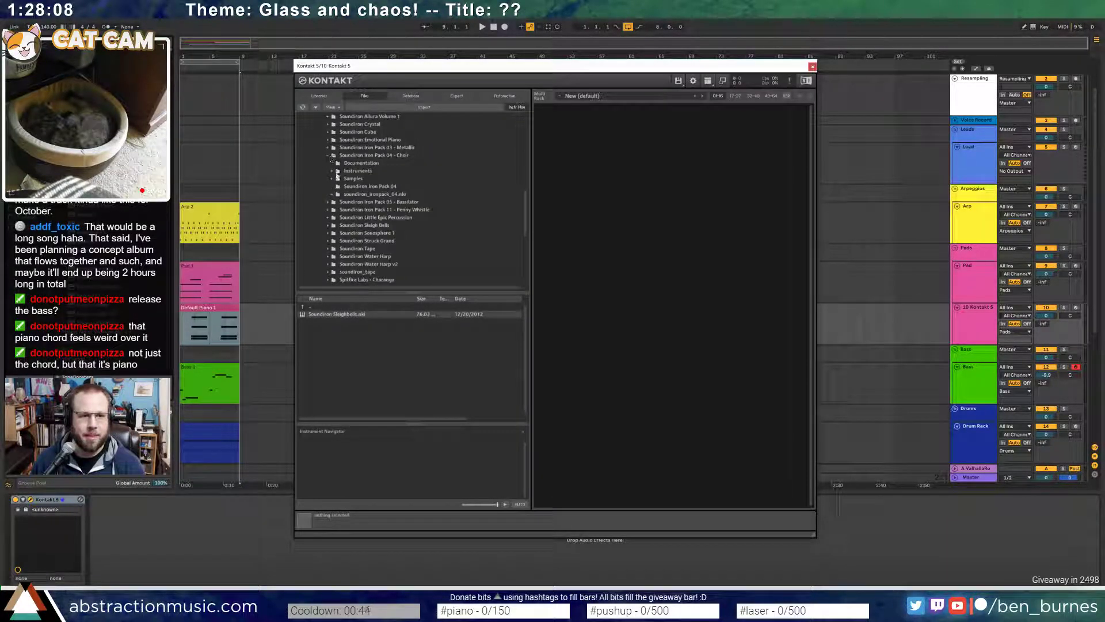
click(332, 171)
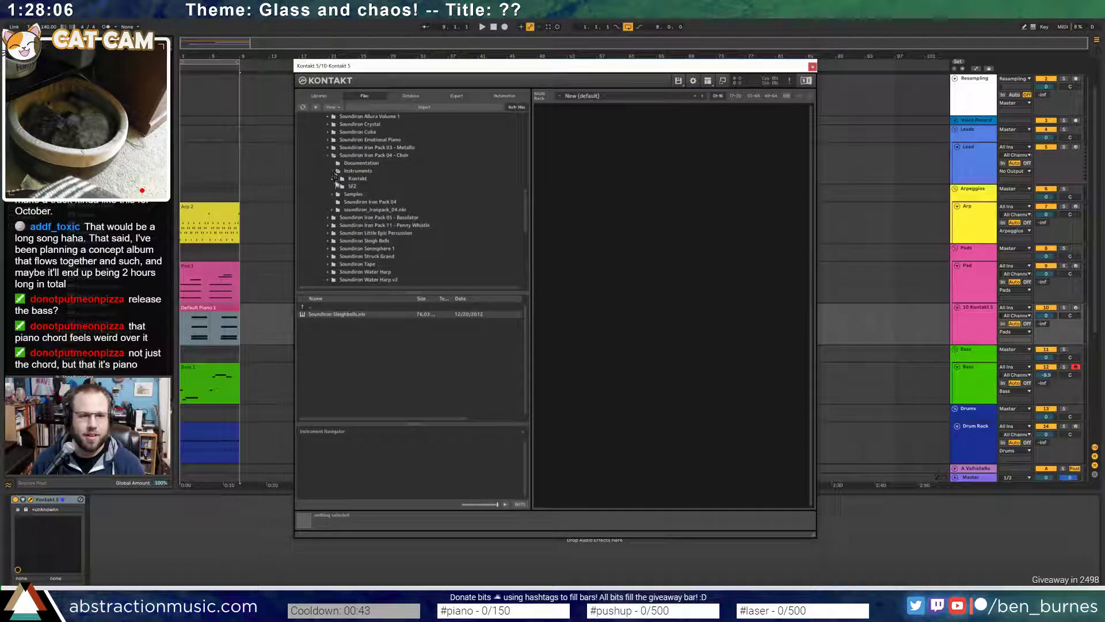
click(356, 179)
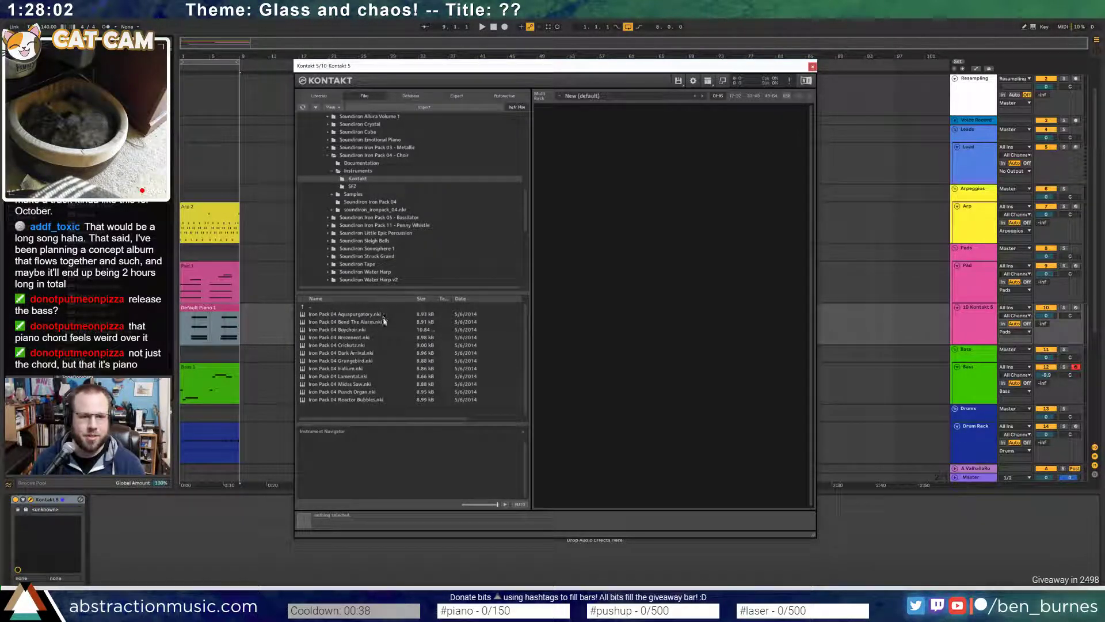
double_click(382, 375)
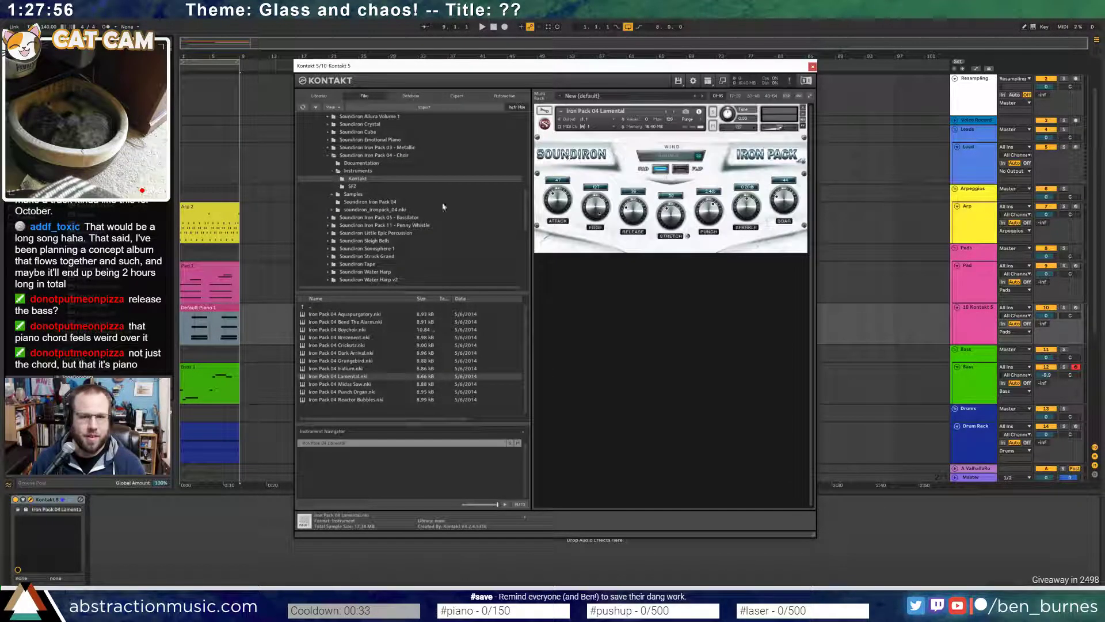
- Transpose all chord notes up one octave, audition the Lamental patch in the loop and close the Kontakt window
double_click(202, 307)
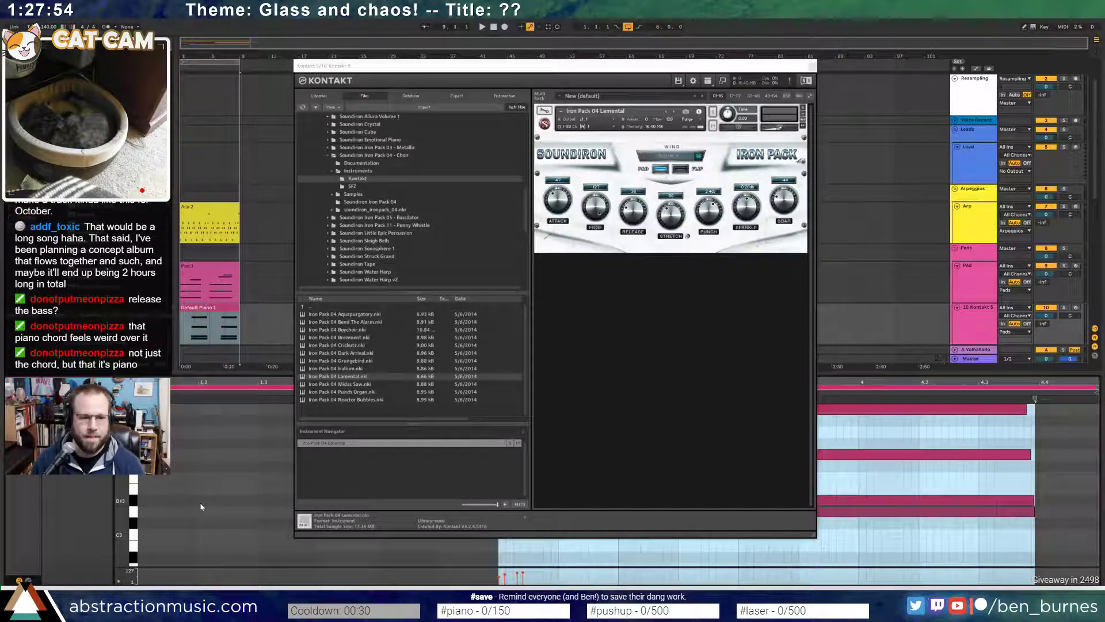
key(ctrl+a)
key(space)
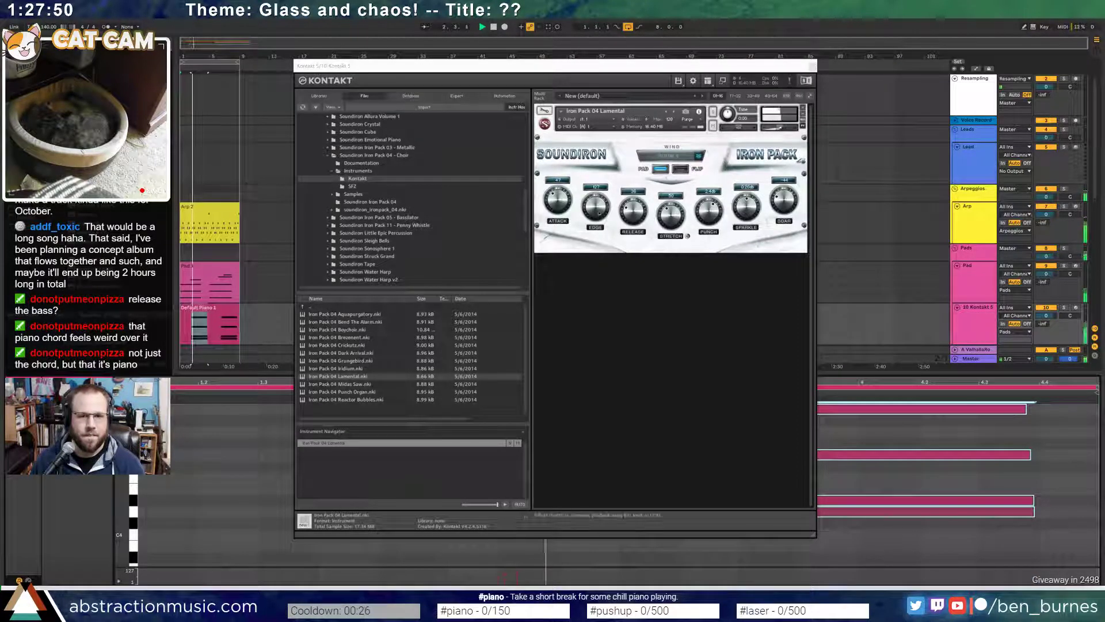
drag(562, 202, 566, 178)
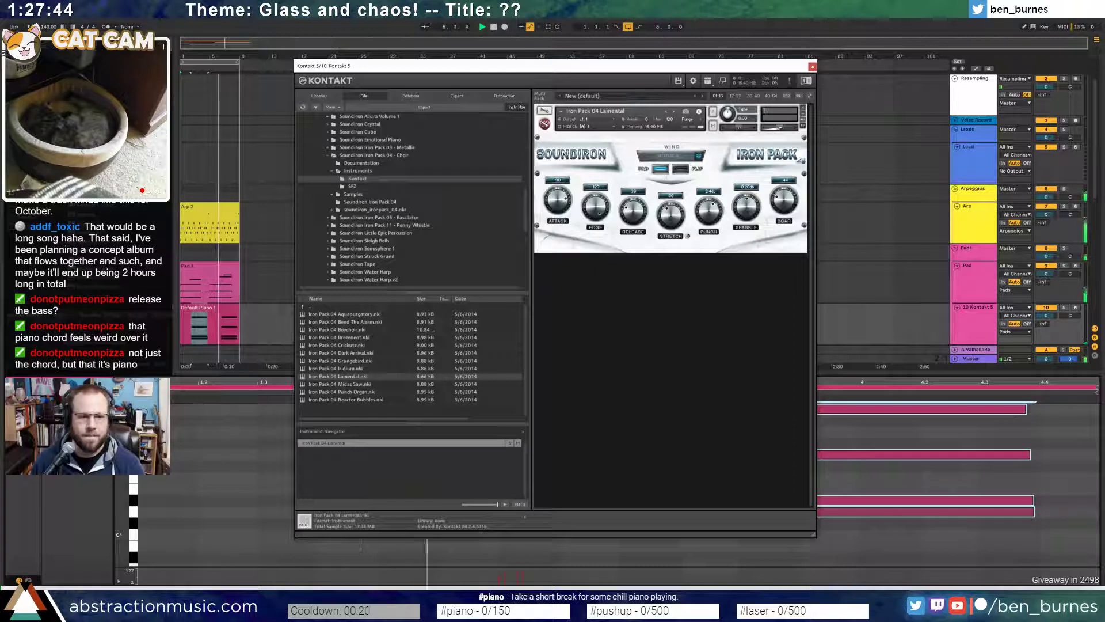
click(813, 67)
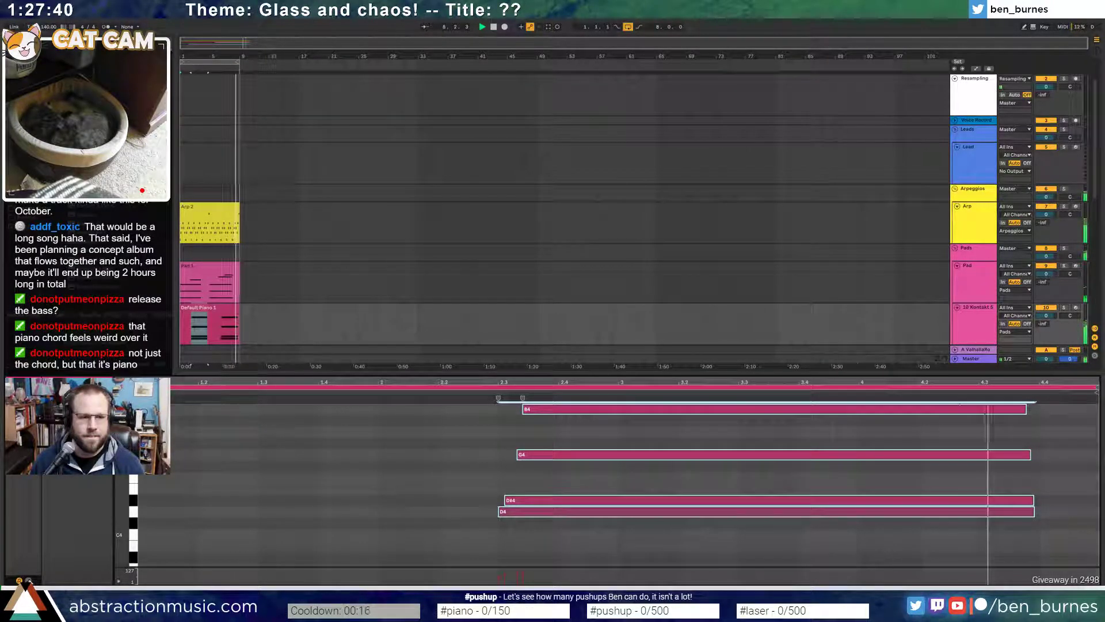
- Draw a clip envelope that rises slightly to the centre line before 1.4 and curves steeply down from 3.4 to the chord's end
click(28, 581)
click(439, 465)
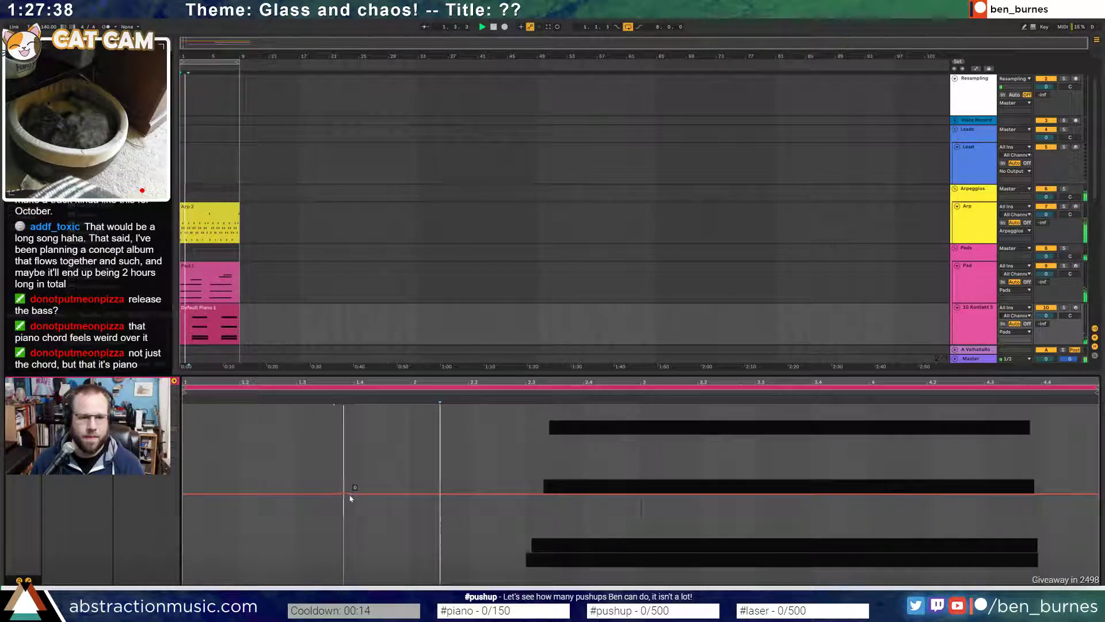
drag(291, 496, 290, 502)
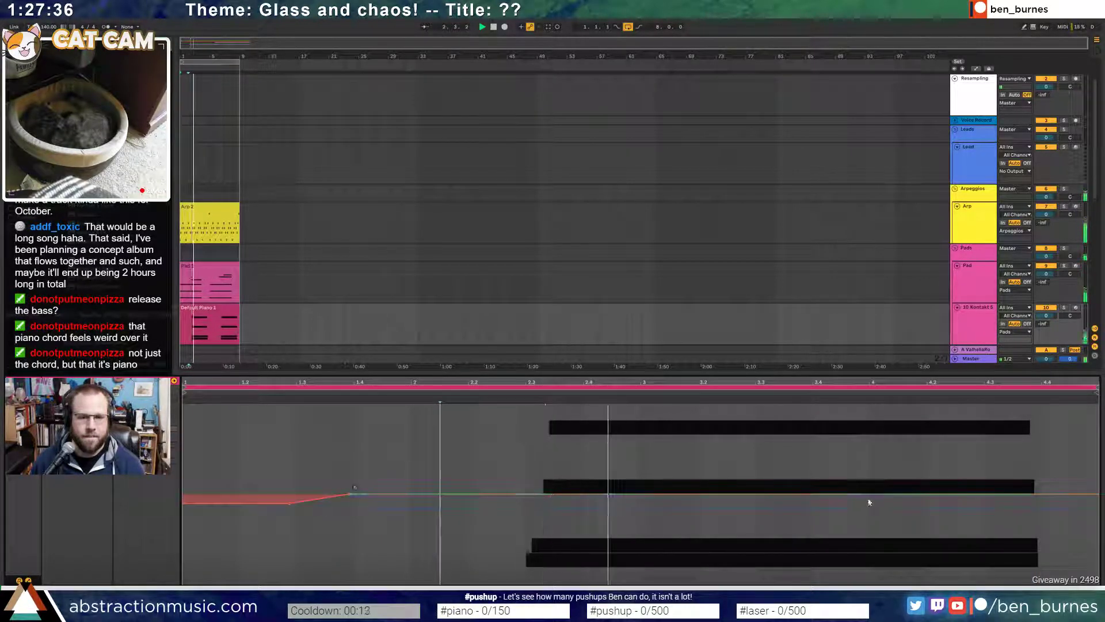
click(827, 494)
drag(958, 495, 1041, 584)
drag(959, 548, 959, 514)
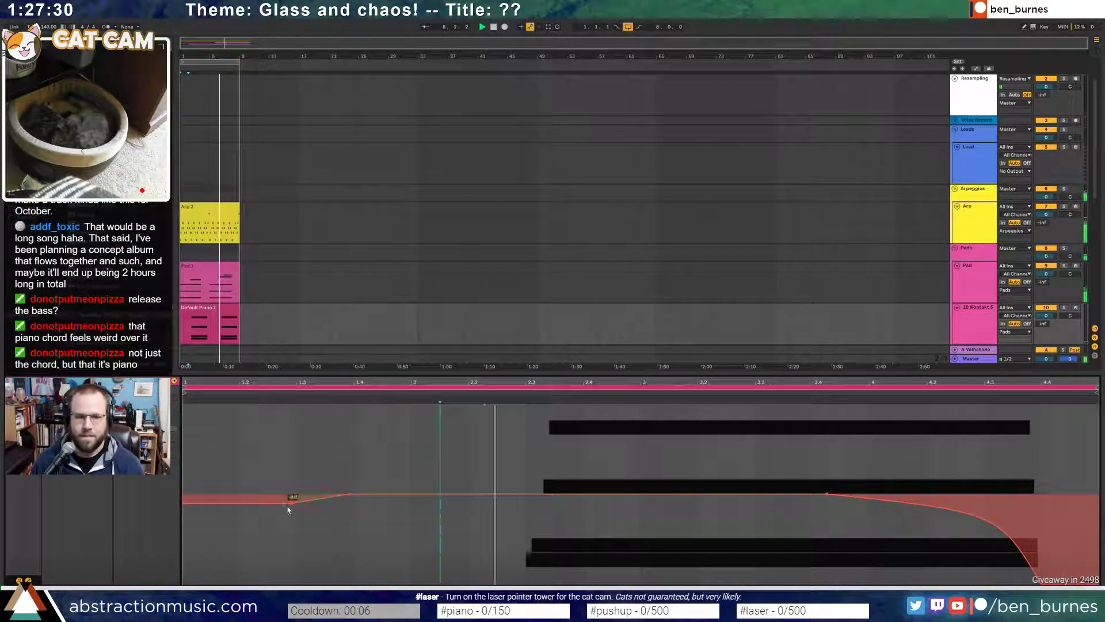
- Tighten the envelope's opening ramp to just before 1.4, start its final fall just before bar 4 and raise the end point slightly
drag(289, 506, 341, 502)
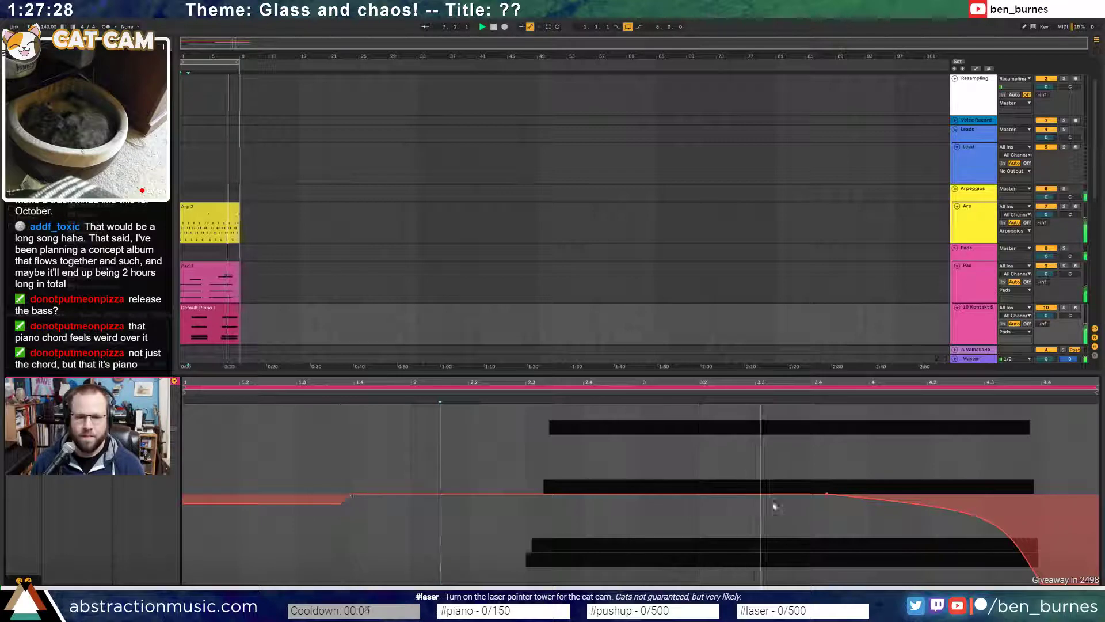
drag(827, 495, 863, 494)
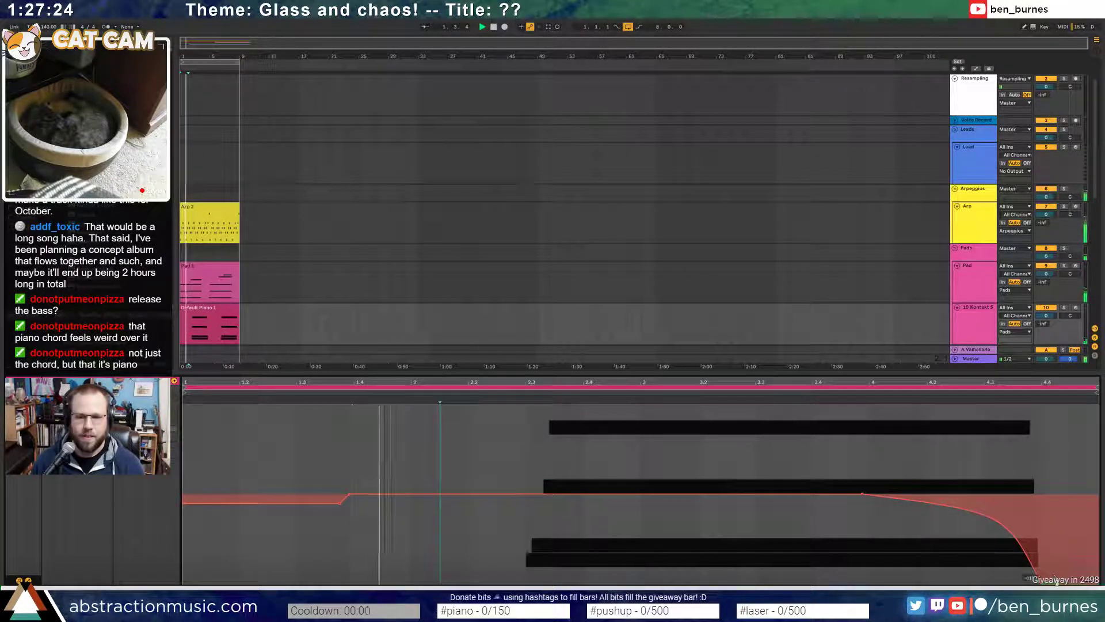
drag(1041, 583, 1042, 561)
click(1038, 477)
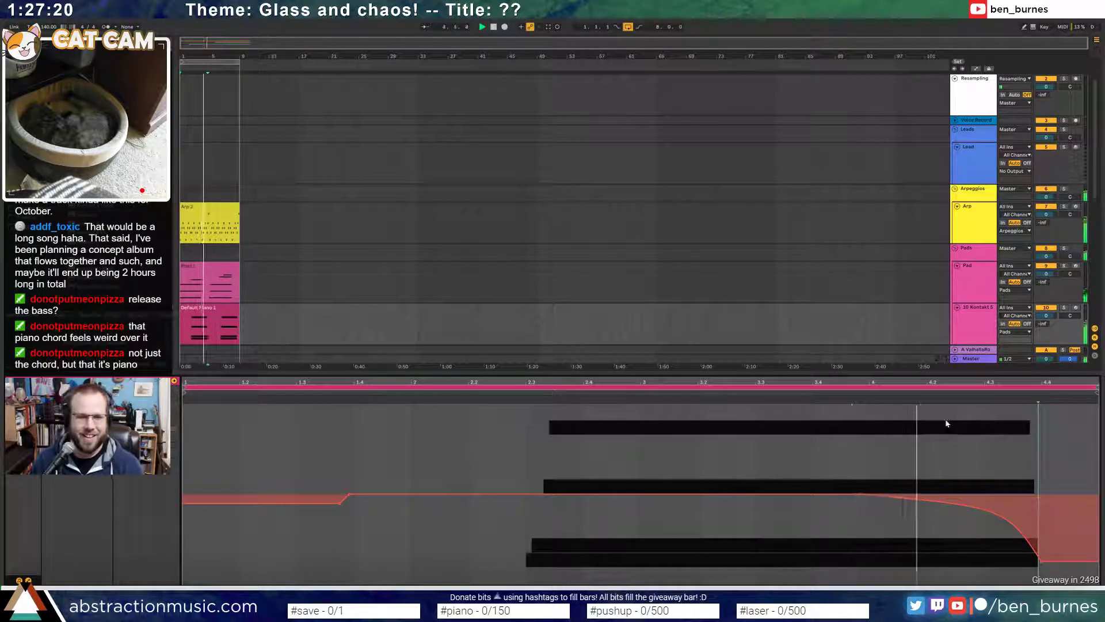
- Add a Saturator after Kontakt on the chord track and set its curve type to Medium Curve
key(shift+Tab)
click(712, 426)
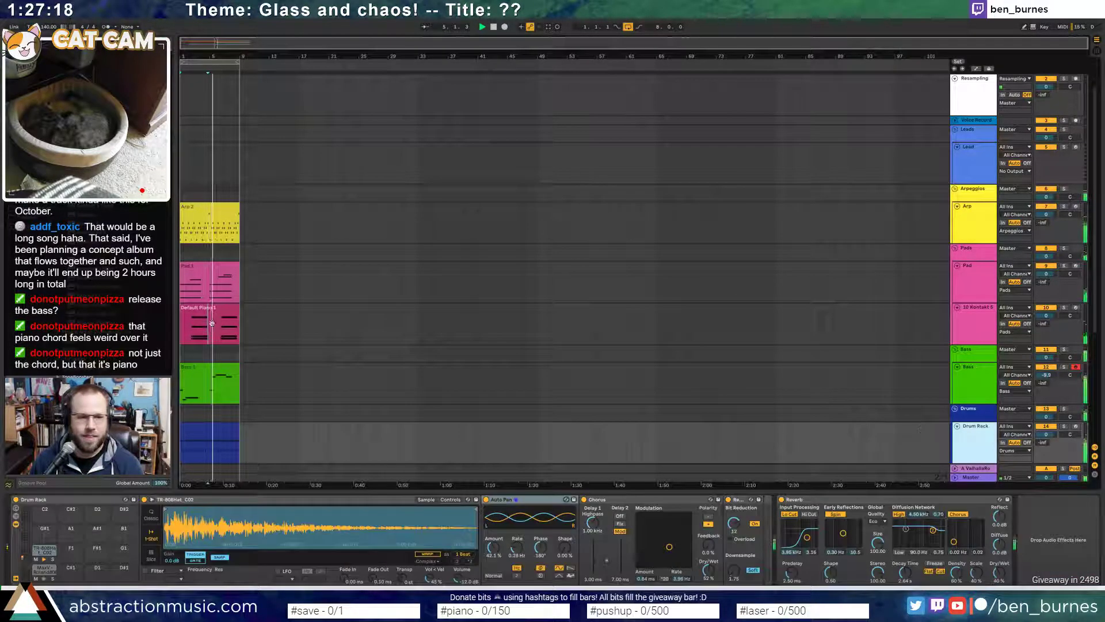
scroll(411, 355, down, 3)
click(204, 374)
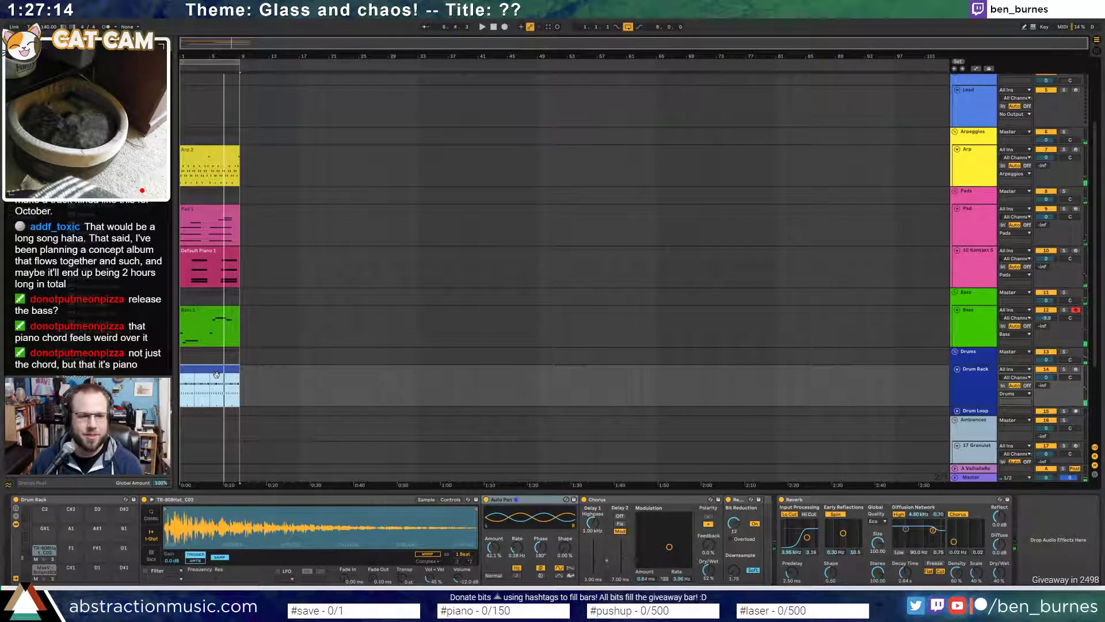
click(212, 256)
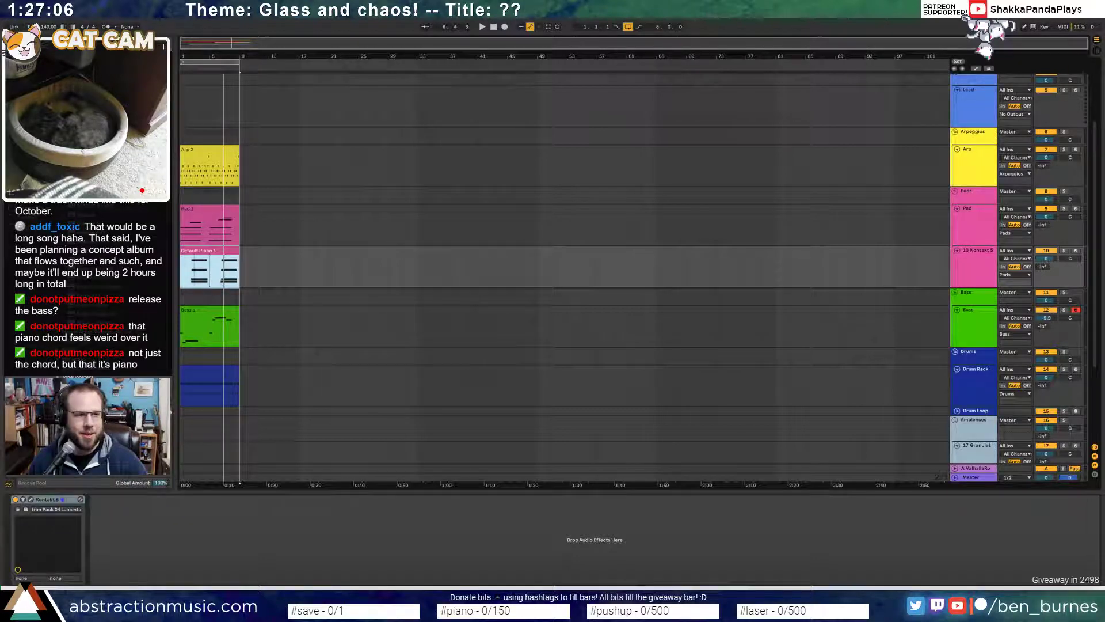
click(26, 102)
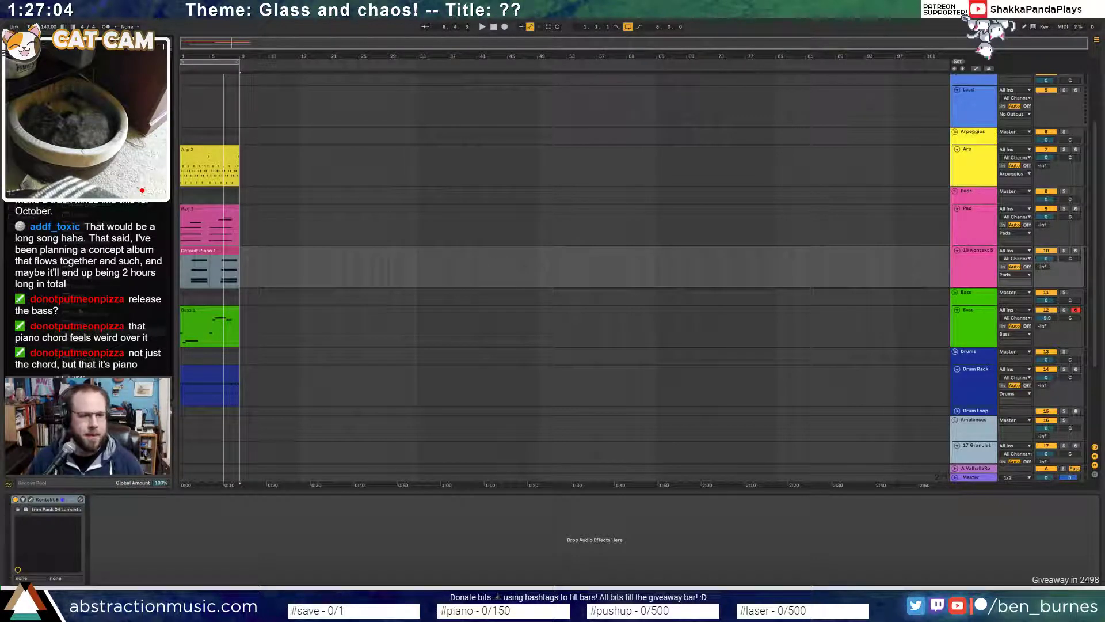
drag(195, 277, 102, 517)
click(137, 548)
click(143, 573)
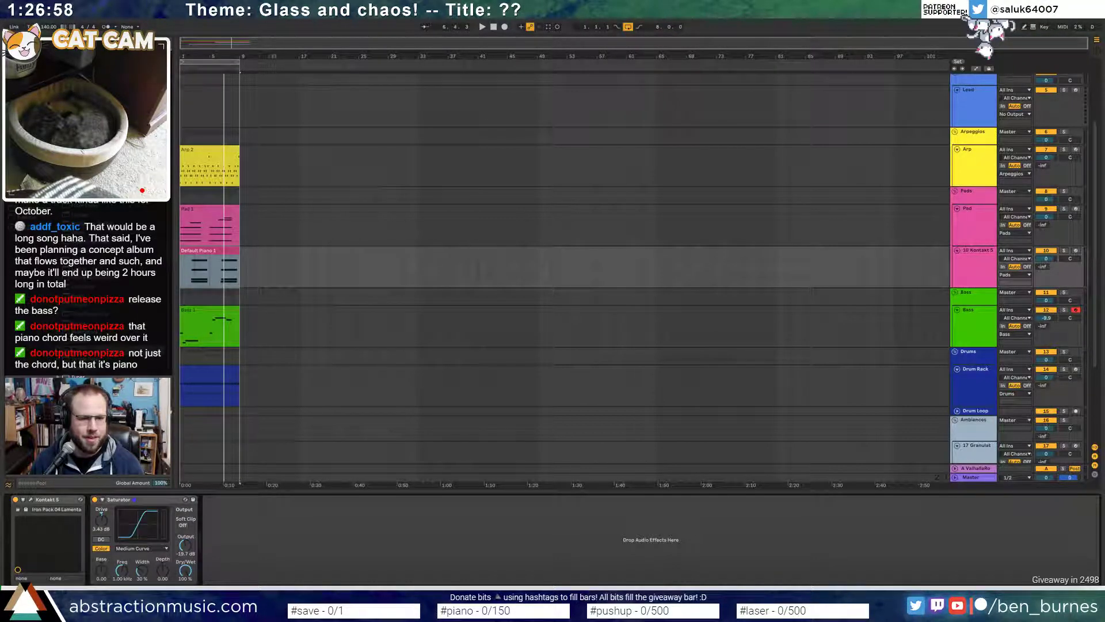
- Set the Saturator's Drive to about 12.6 dB and its Output to about -15.4 dB while listening to the loop
key(space)
drag(190, 550, 189, 533)
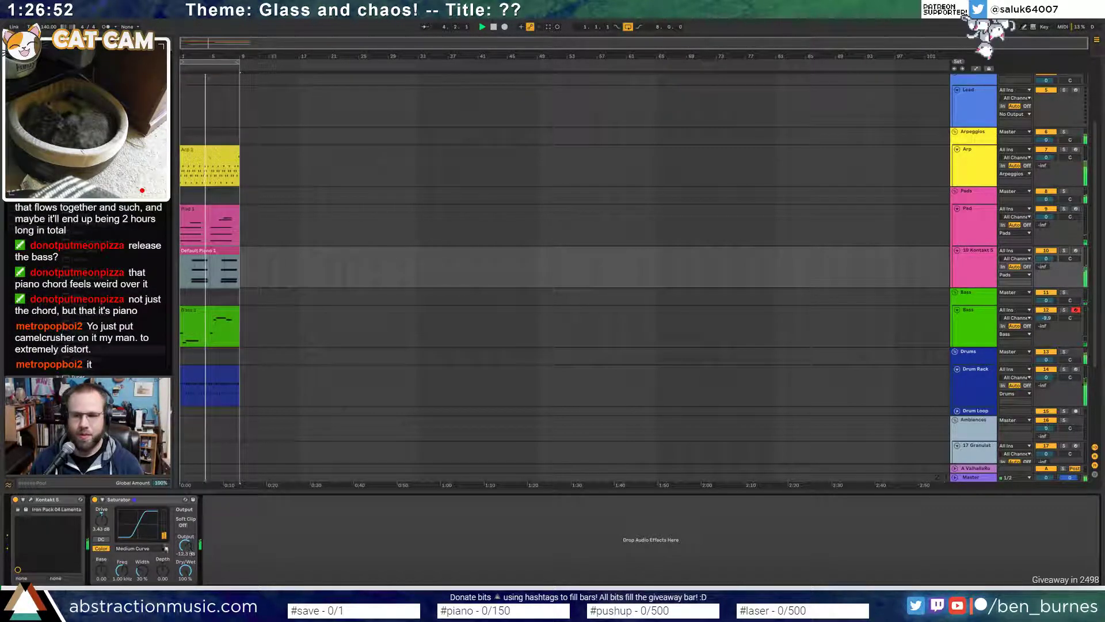
drag(101, 520, 101, 517)
key(space)
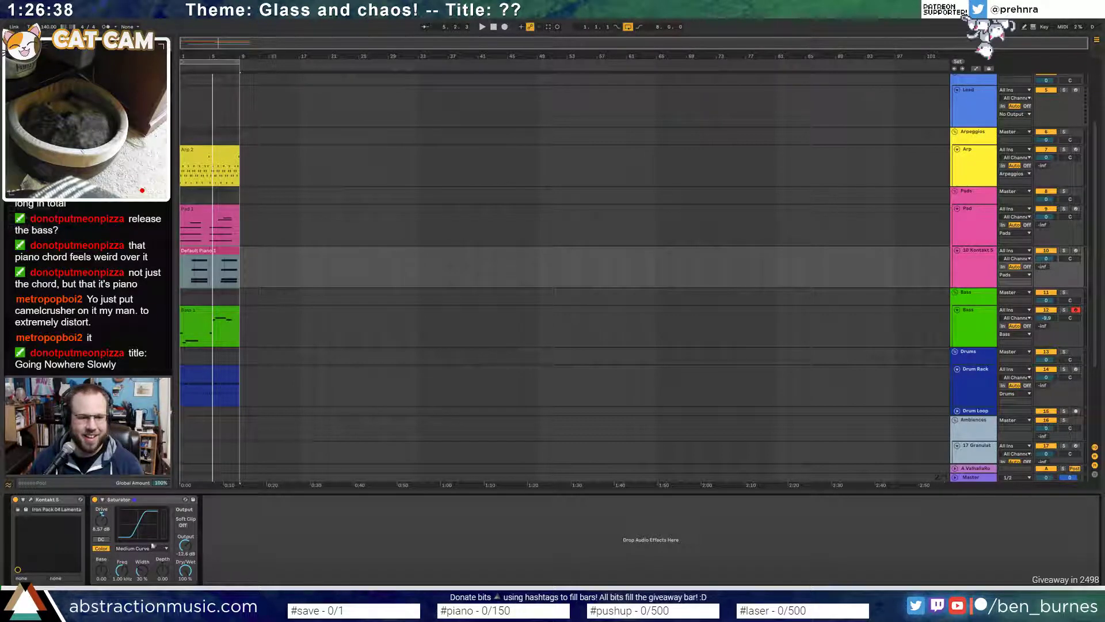
key(space)
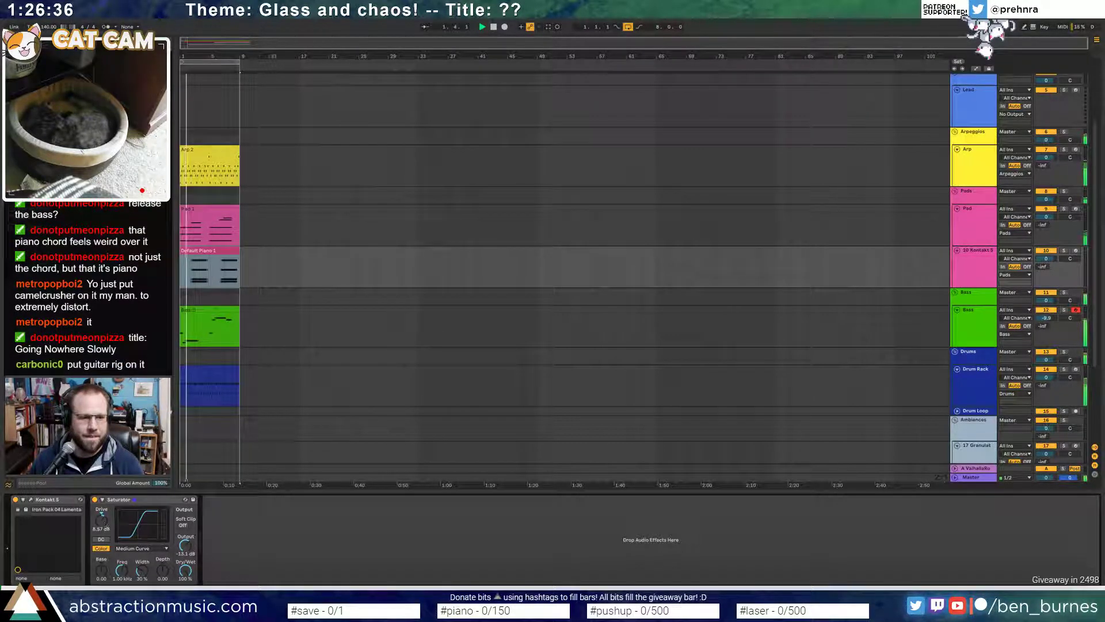
drag(106, 524, 106, 518)
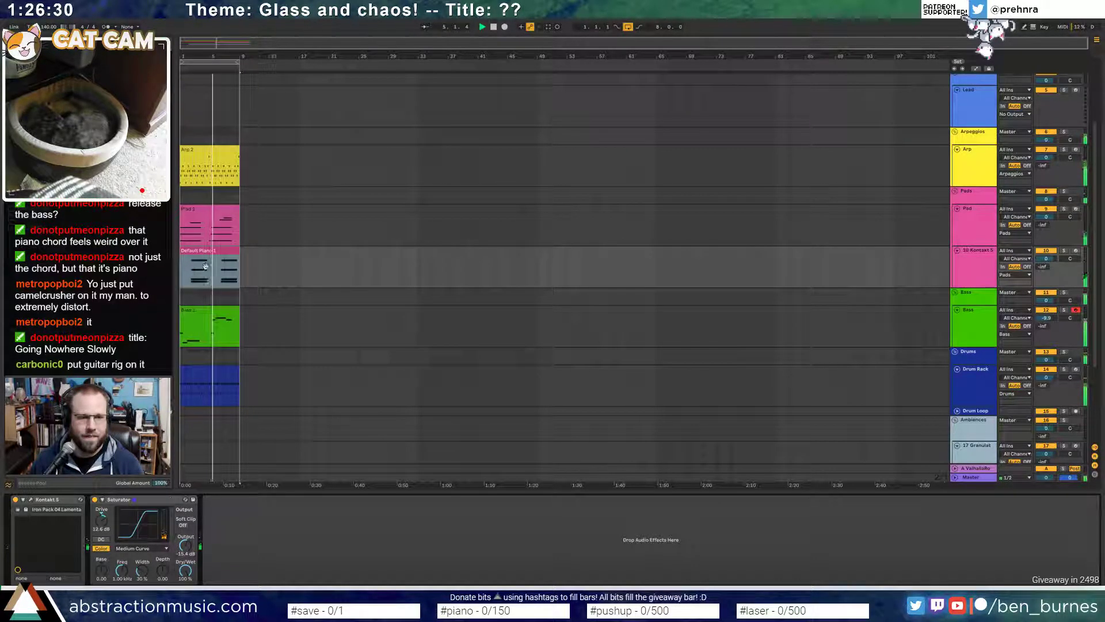
- Check the Bass and Drum Rack tracks' device chains and play the loop
click(213, 313)
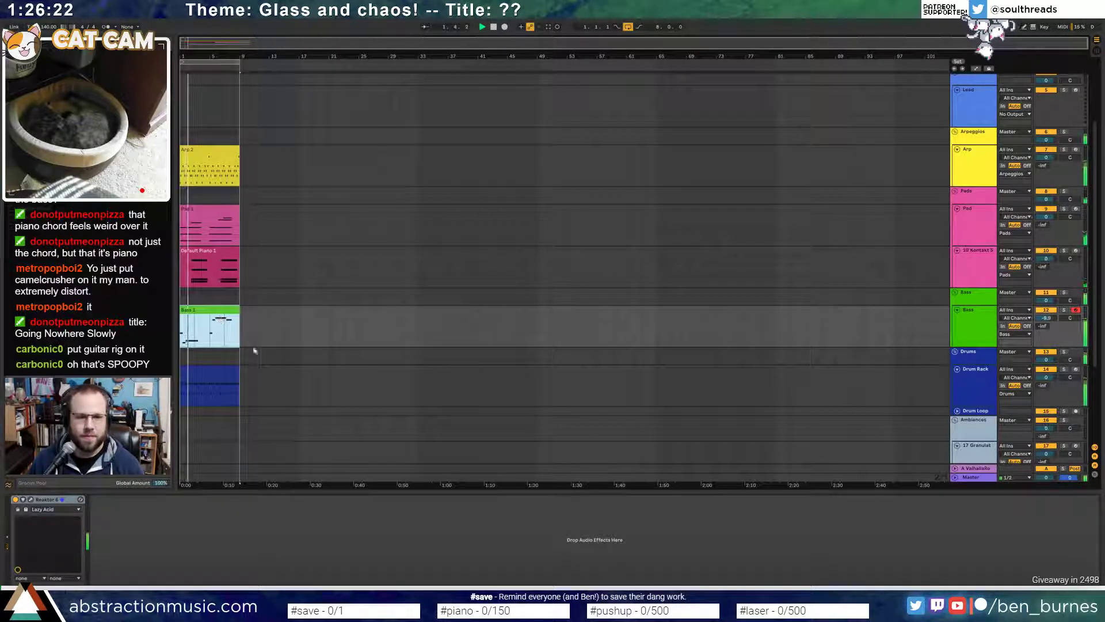
double_click(198, 364)
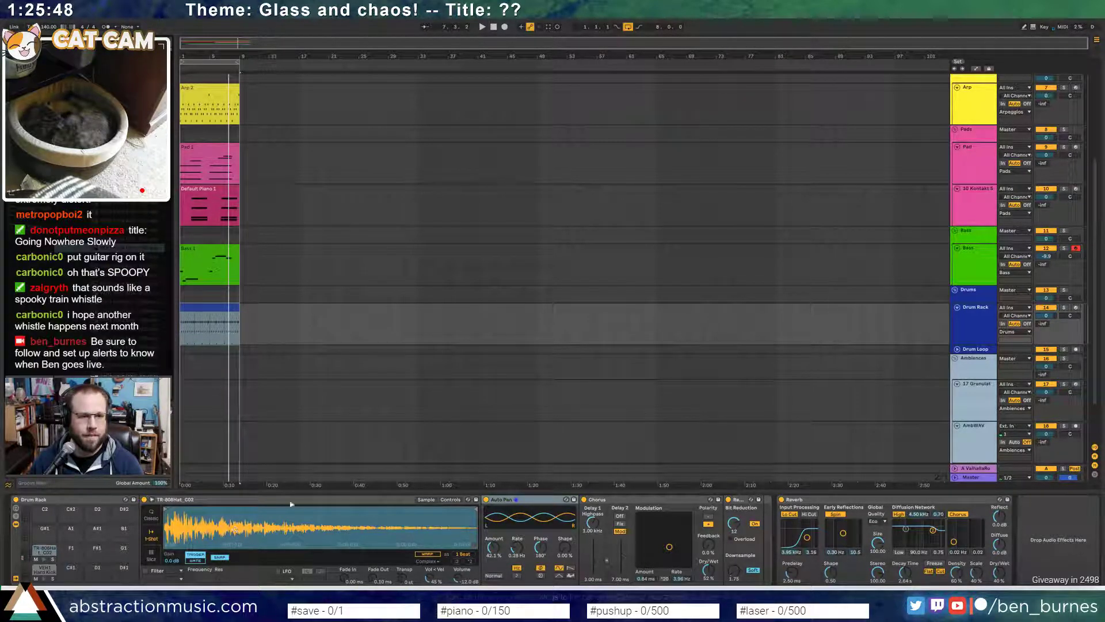
key(space)
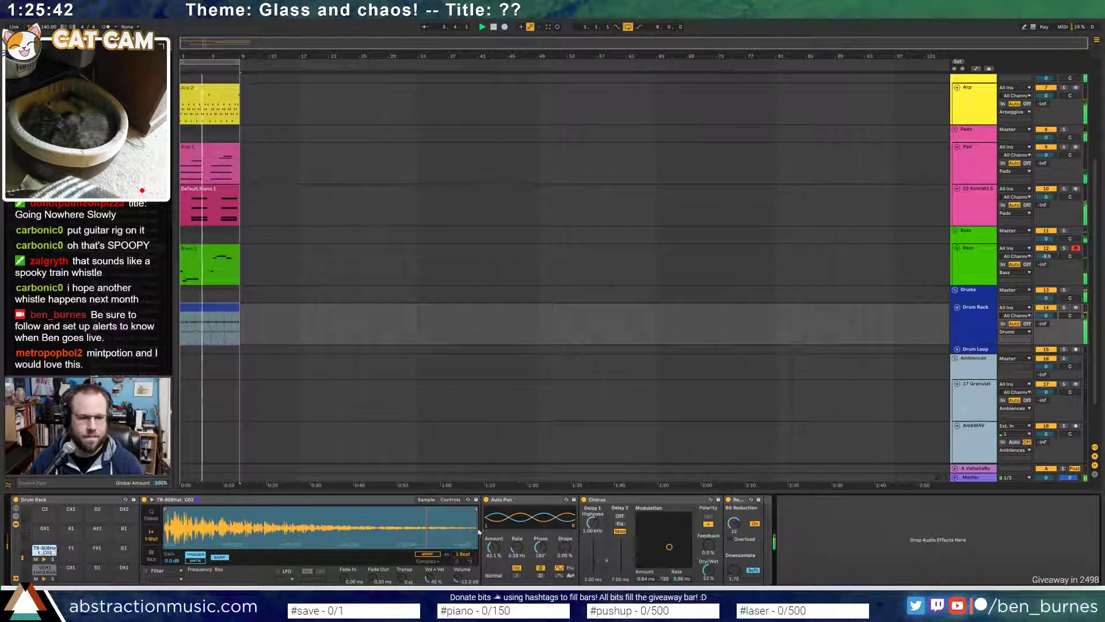
- Paste the copied Reverb after Redux in the drum rack's TR-808 hi-hat chain and play the loop
click(767, 517)
key(ctrl+v)
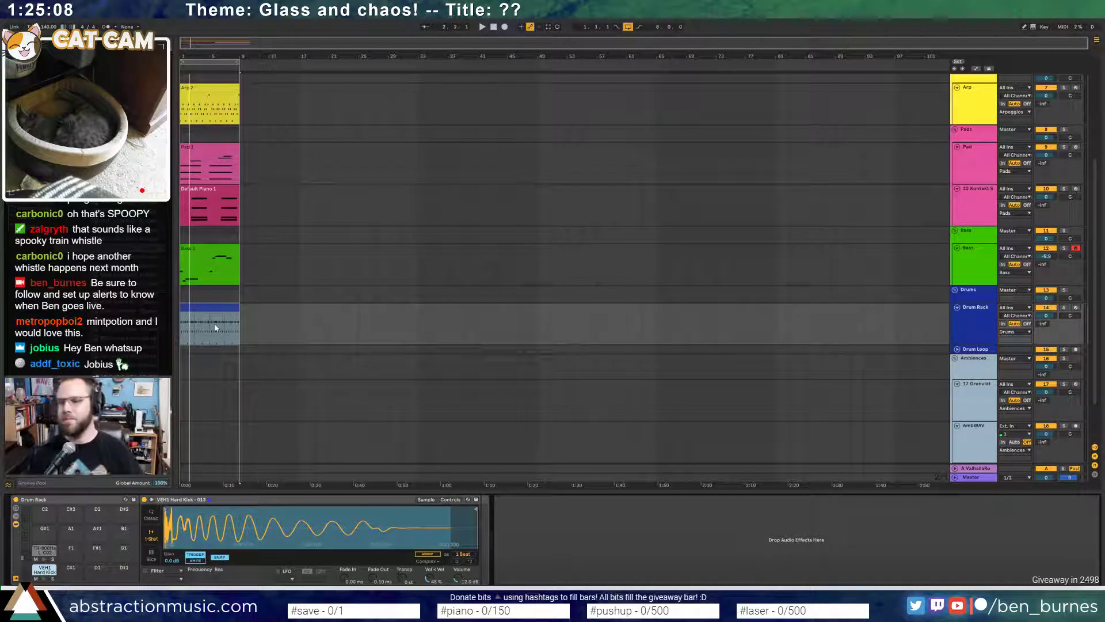
key(space)
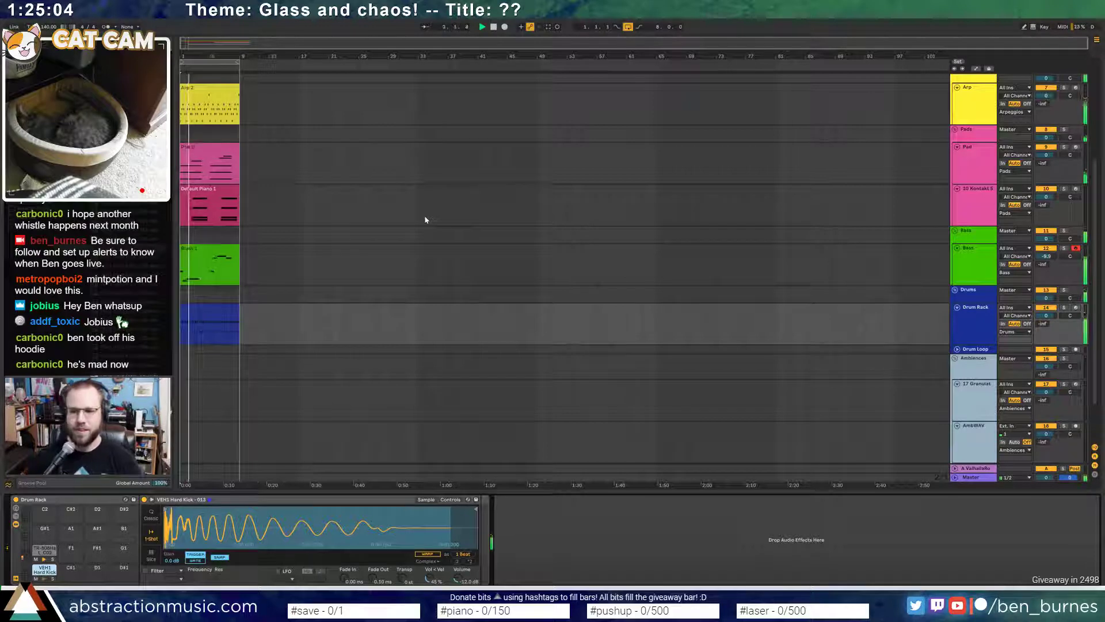
- Add a Compressor at the end of the Pad track's device chain, enable its sidechain and set the source to Drum Rack
scroll(469, 184, up, 2)
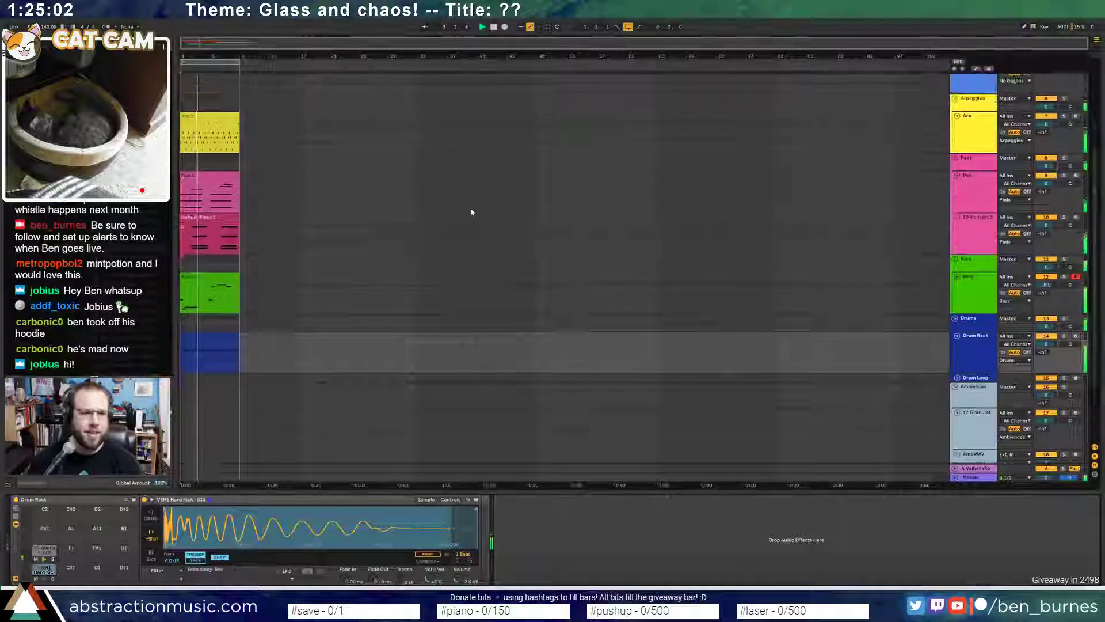
click(196, 205)
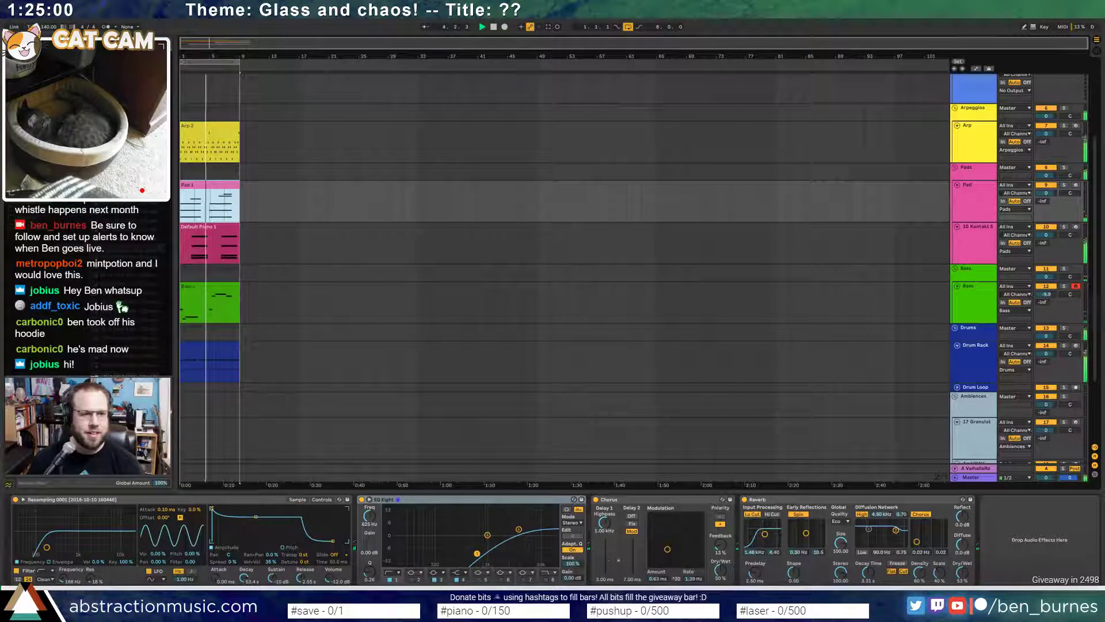
key(ctrl+f)
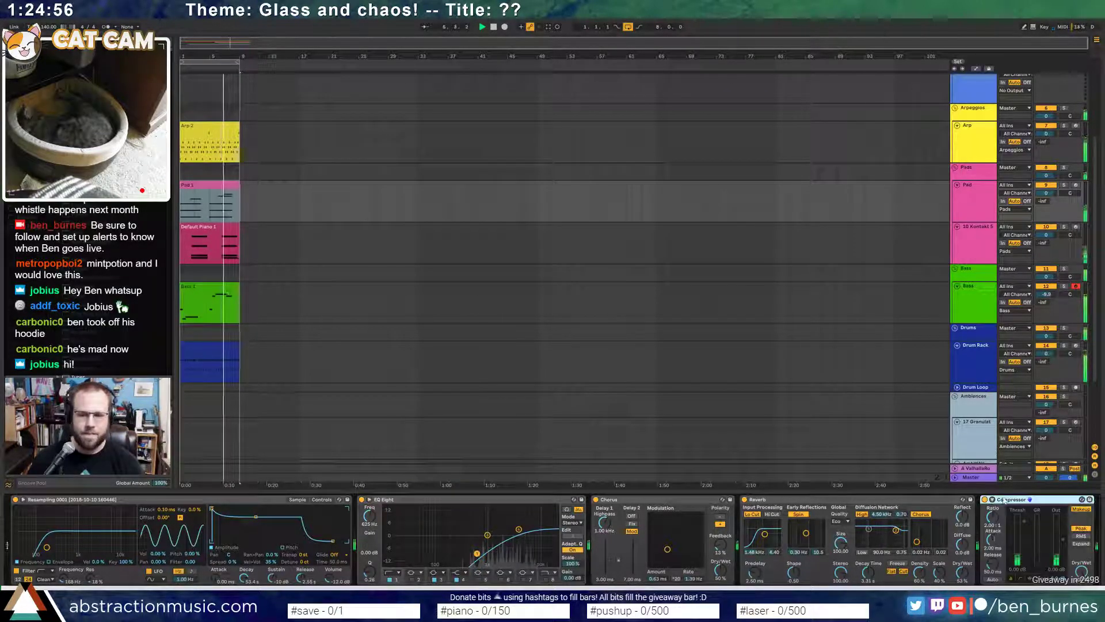
click(992, 500)
click(1000, 509)
click(1004, 524)
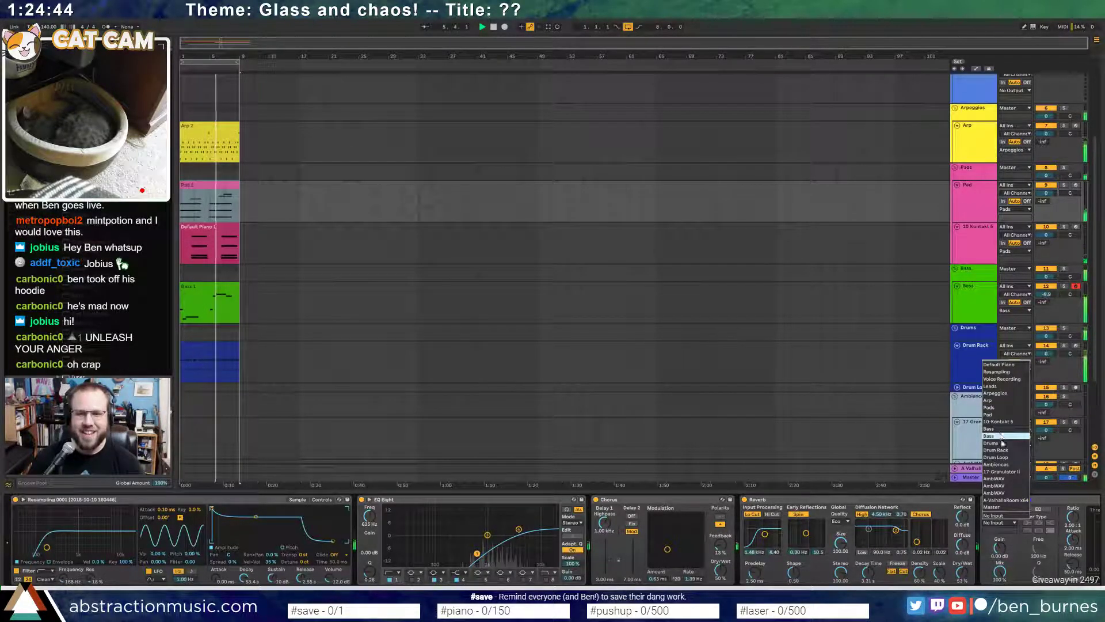
click(1011, 458)
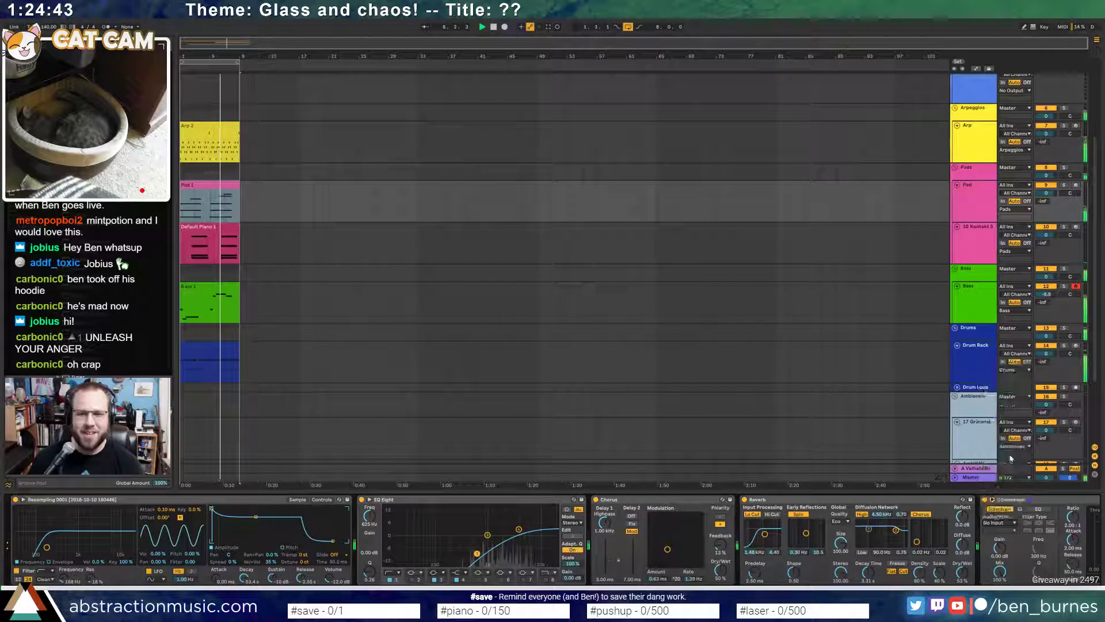
click(1005, 522)
click(1014, 452)
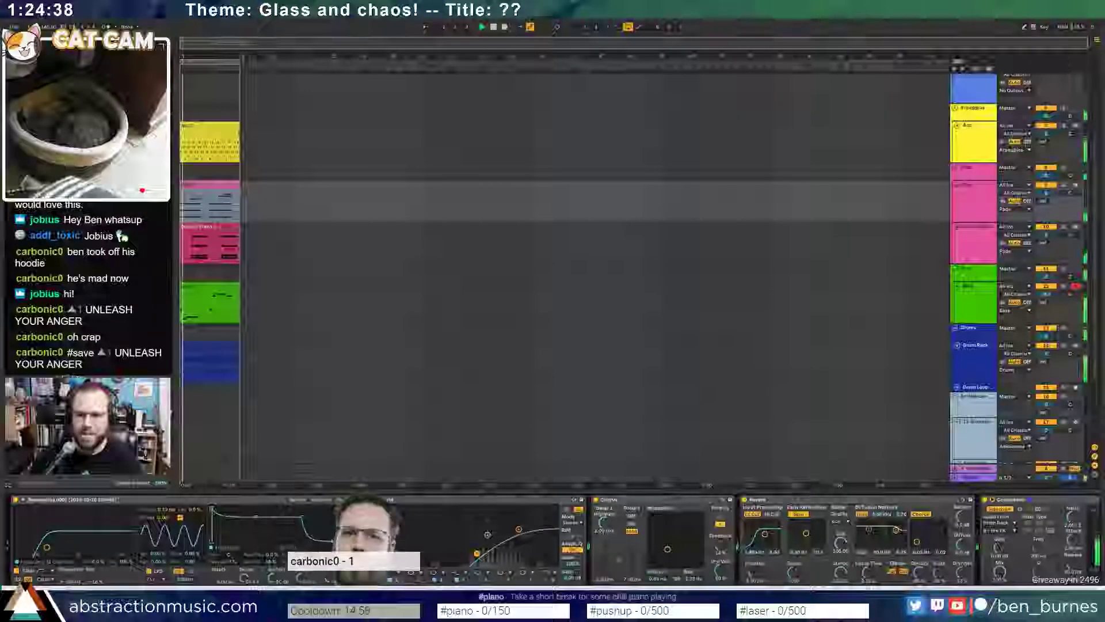
- Copy the Pad track's sidechained Compressor to the end of the Kontakt chord track and unsolo the Pad track
scroll(1000, 548, right, 3)
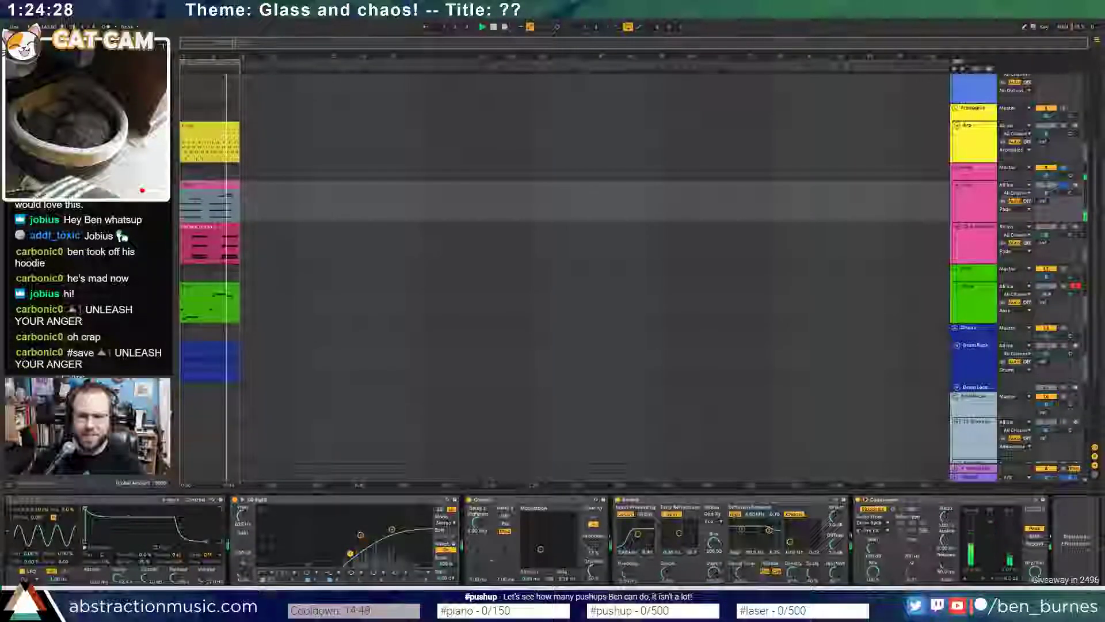
click(937, 506)
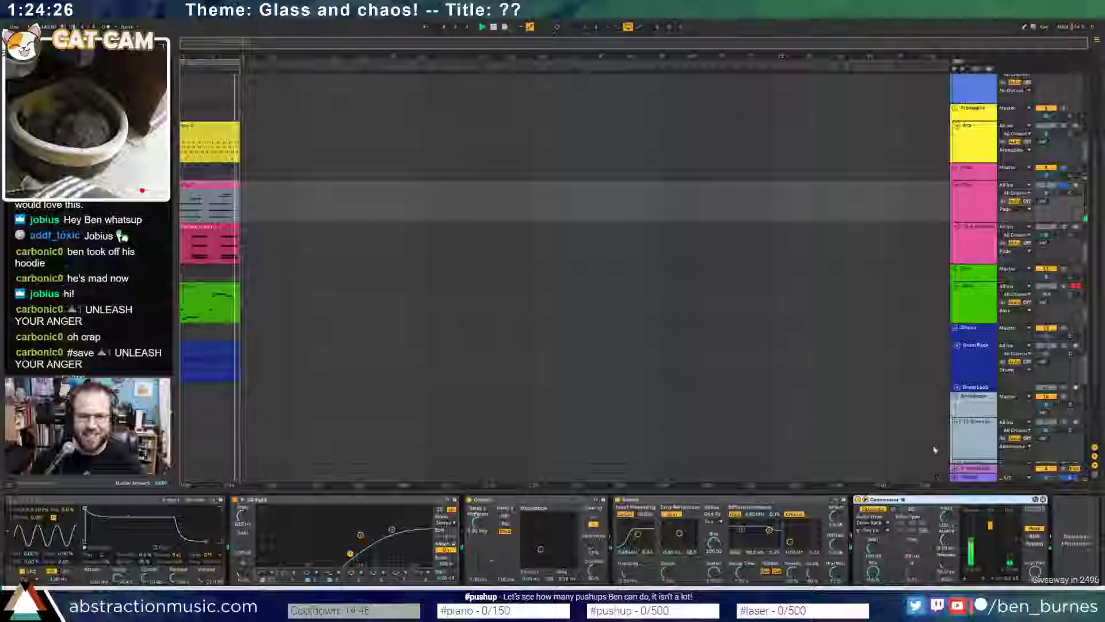
click(786, 245)
key(ctrl+v)
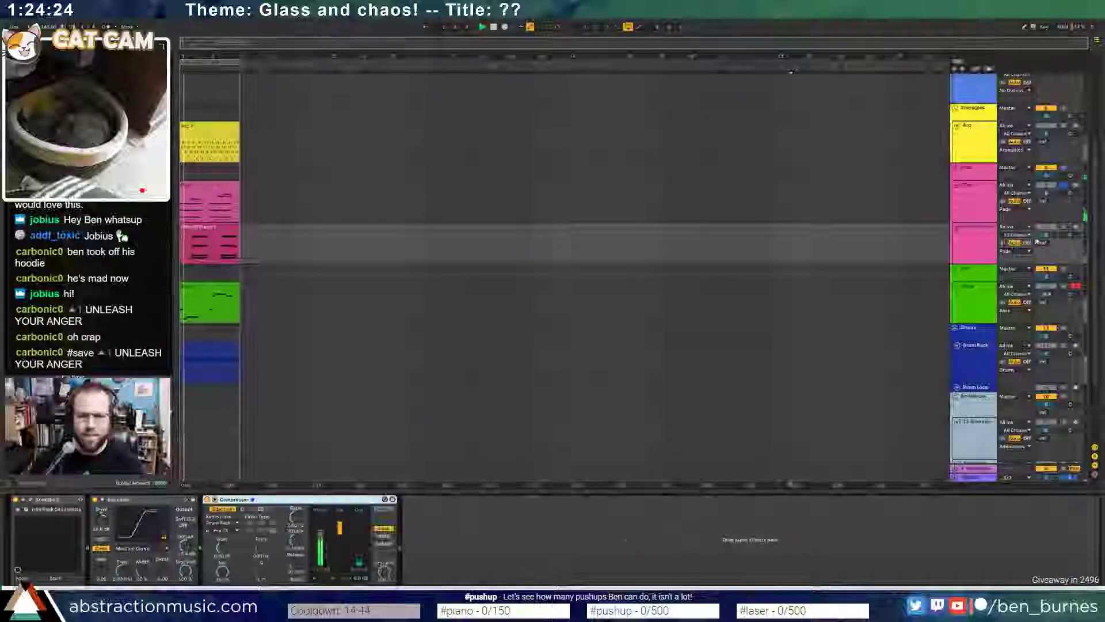
click(1064, 185)
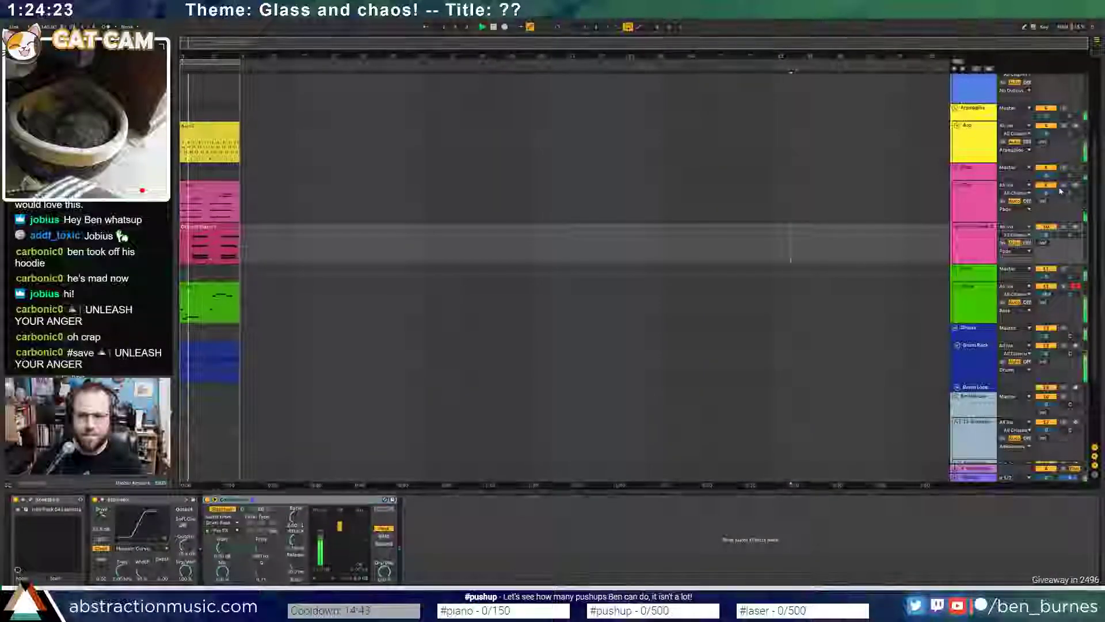
- Paste the same sidechained Compressor at the end of the Bass and Arp tracks' device chains
click(980, 293)
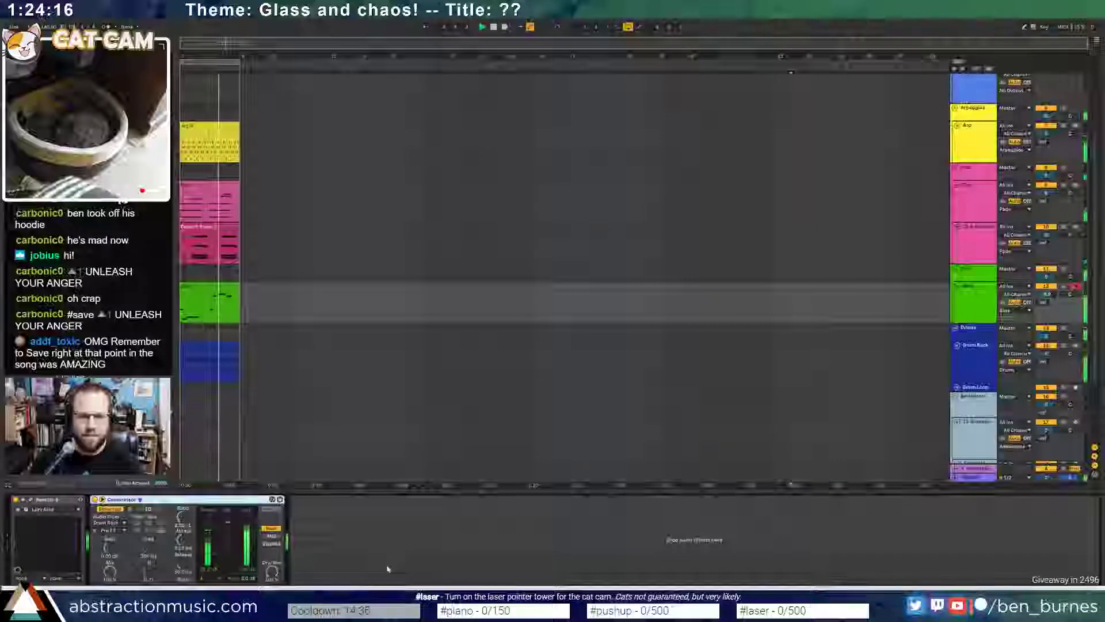
scroll(313, 198, up, 2)
click(314, 198)
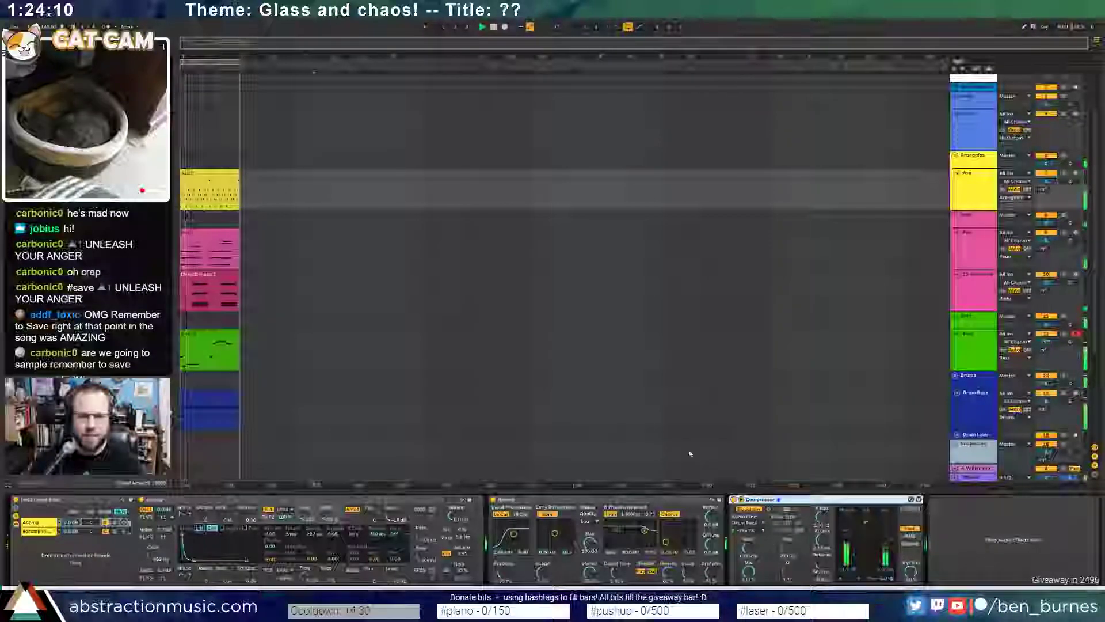
- Check the drum rack's kick and hi-hat chains and the drum clip's note pattern while playing the loop
click(569, 414)
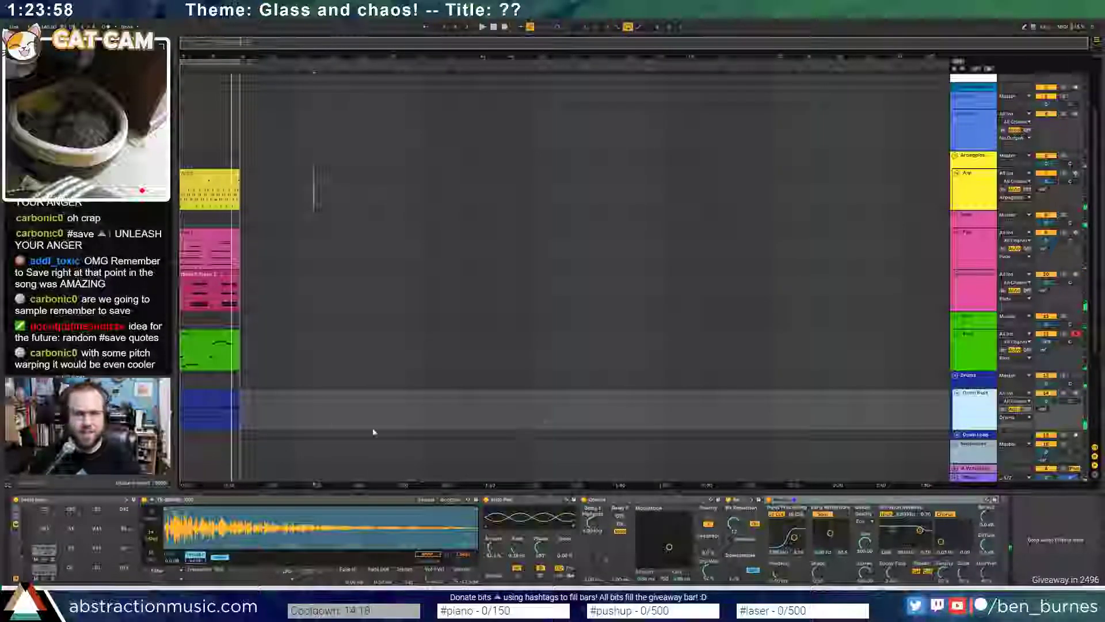
click(229, 394)
key(space)
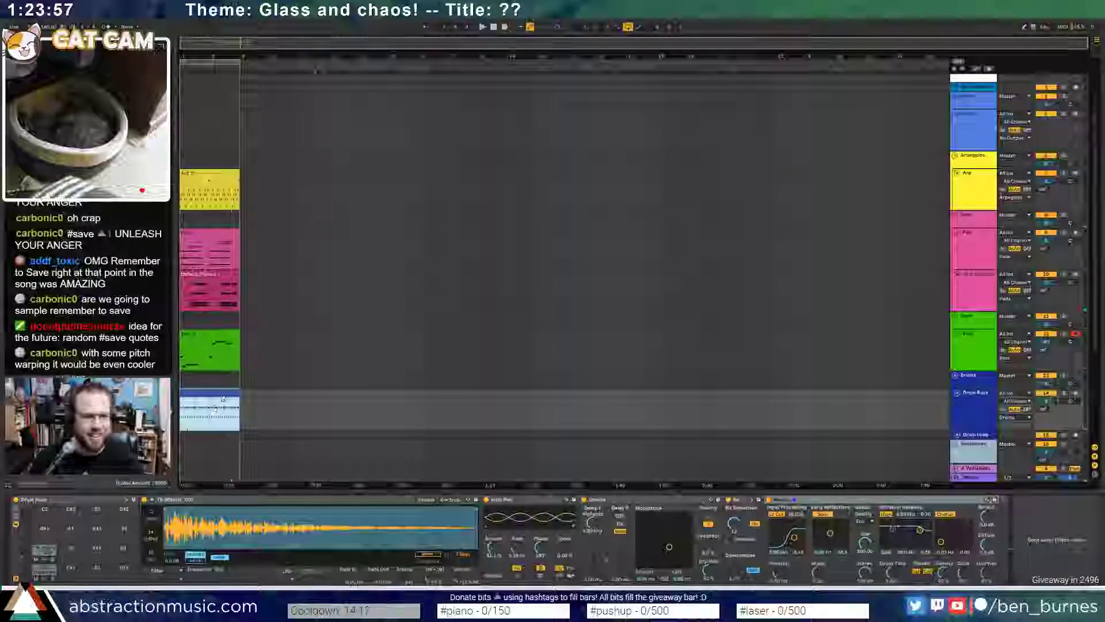
click(49, 570)
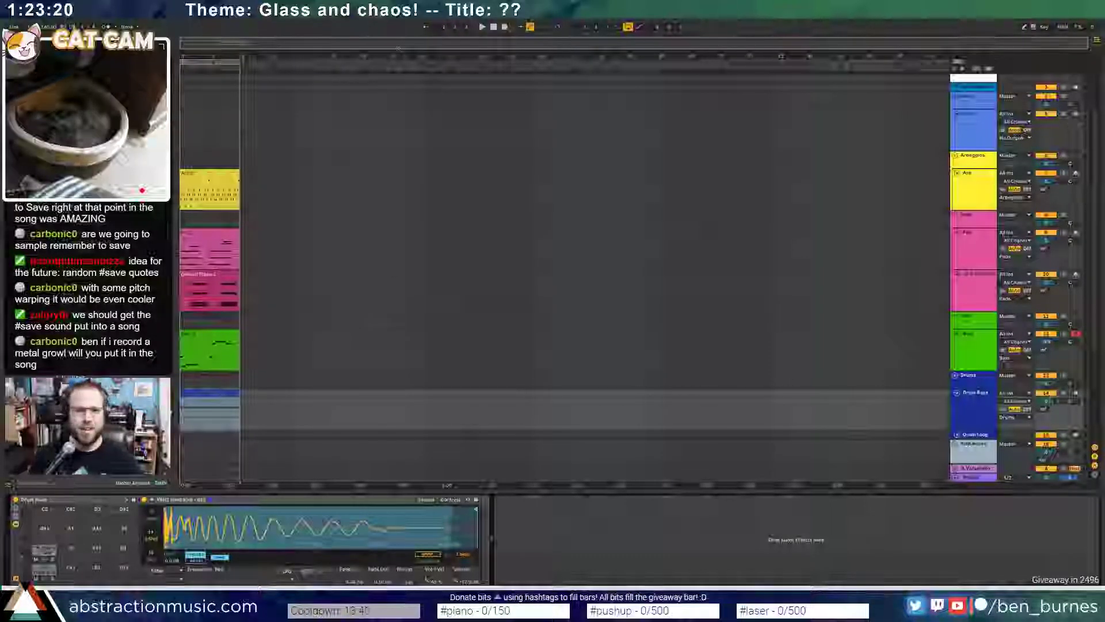
click(494, 29)
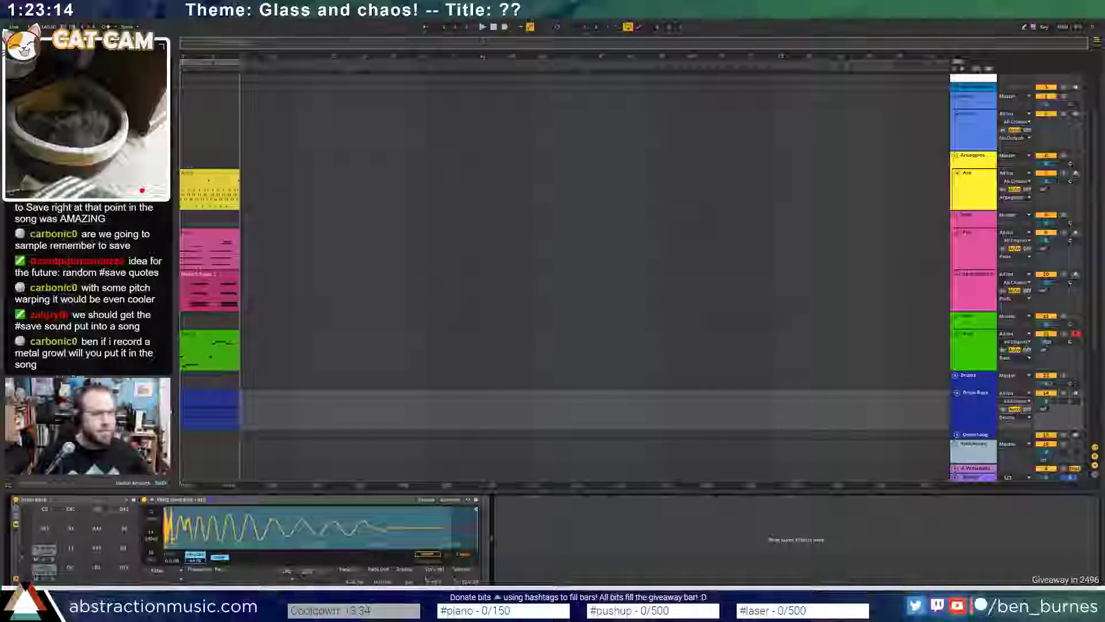
click(483, 27)
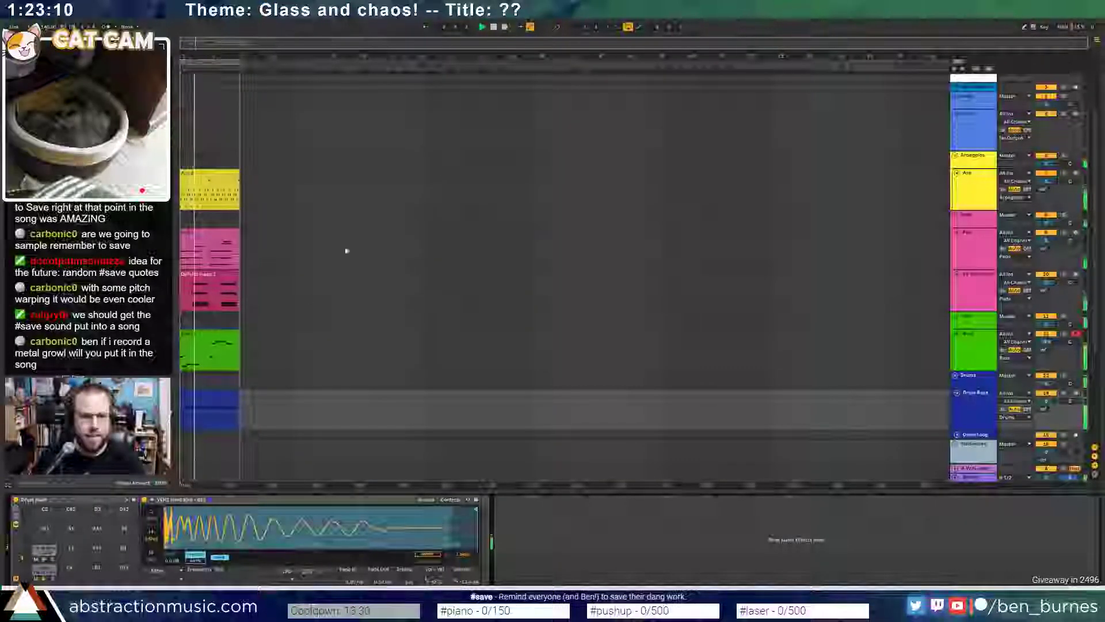
click(208, 392)
double_click(208, 392)
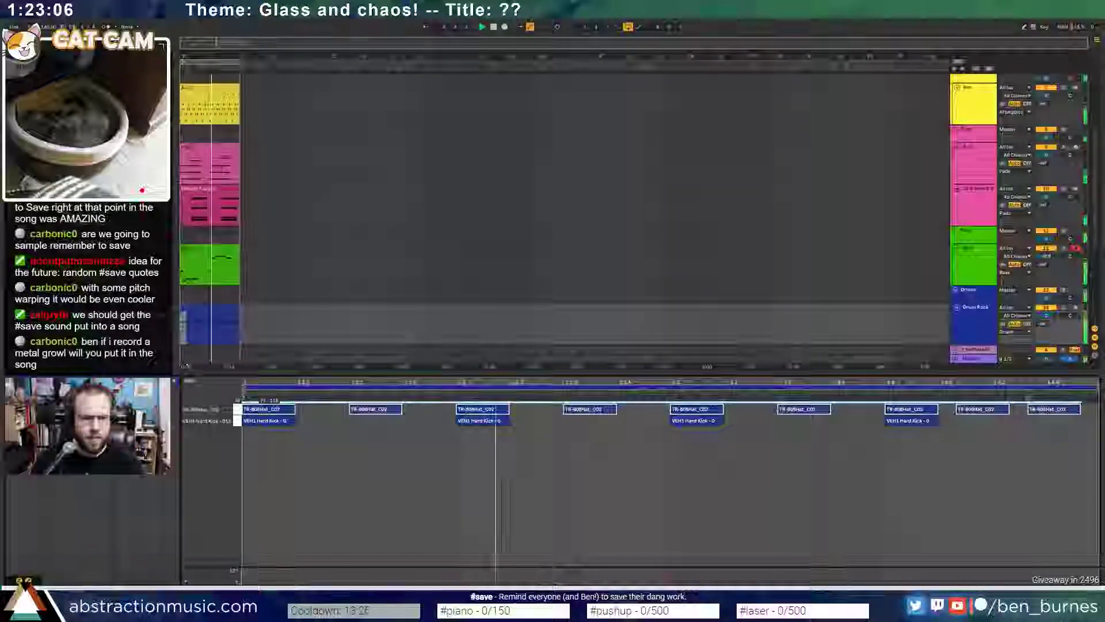
key(shift+Tab)
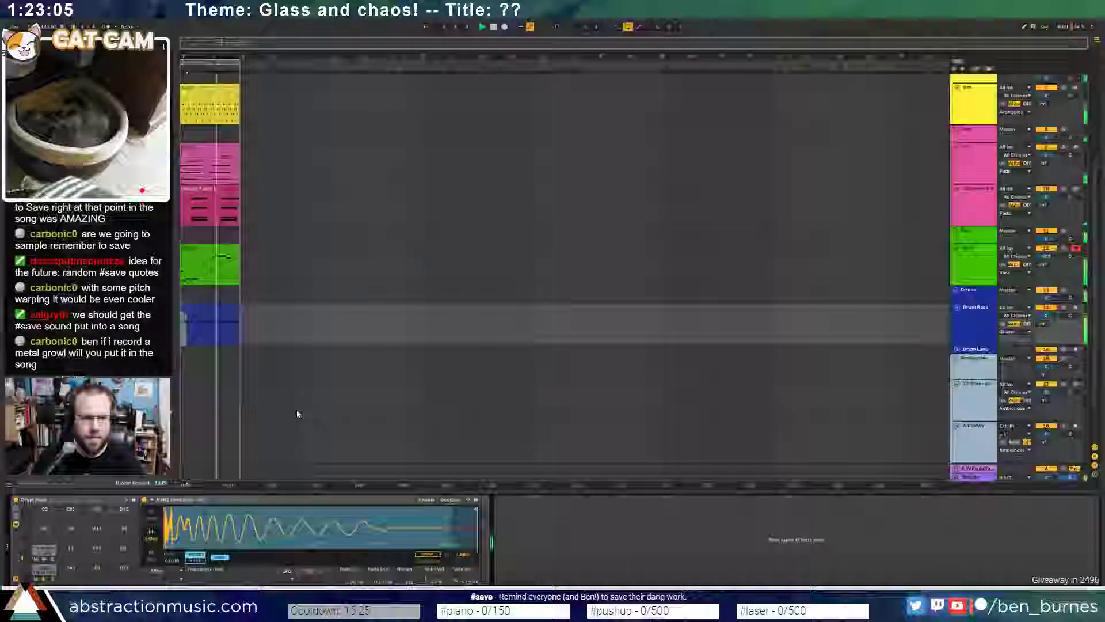
click(43, 550)
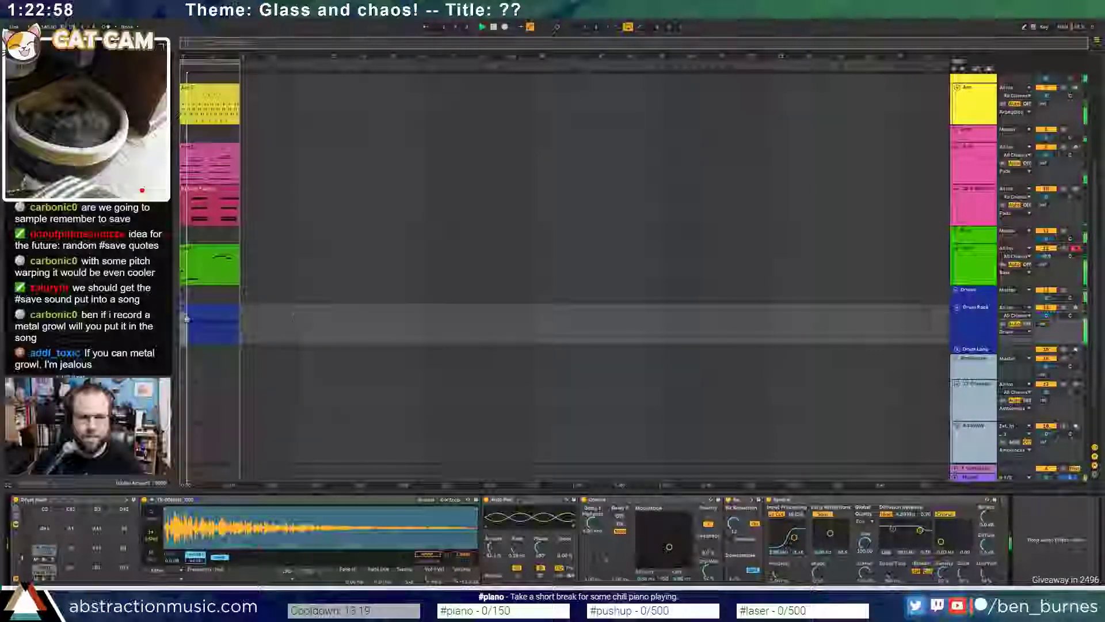
click(227, 313)
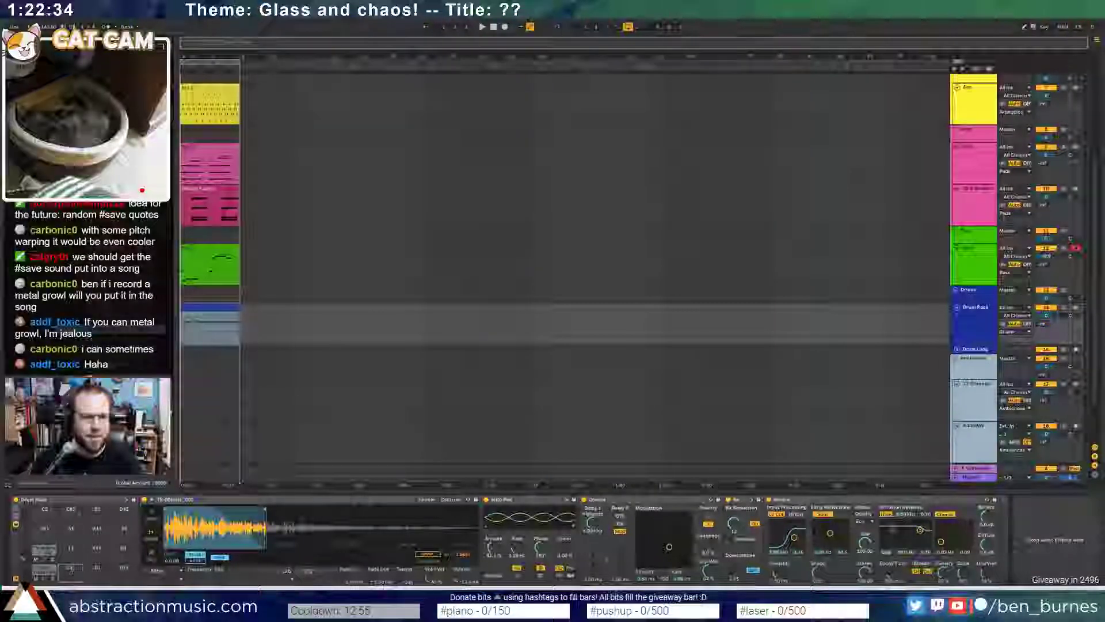
- Add a snare-and-clap note on the second kick of the drum clip, lengthen it slightly and duplicate it onto the fourth kick
click(50, 571)
double_click(203, 308)
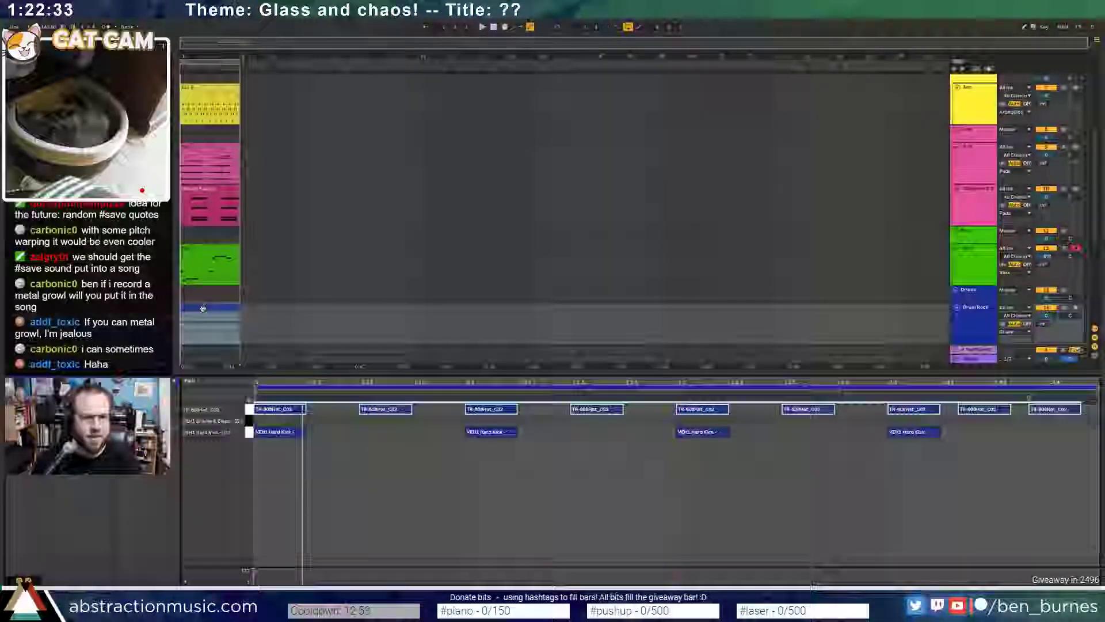
double_click(469, 423)
drag(530, 423, 535, 423)
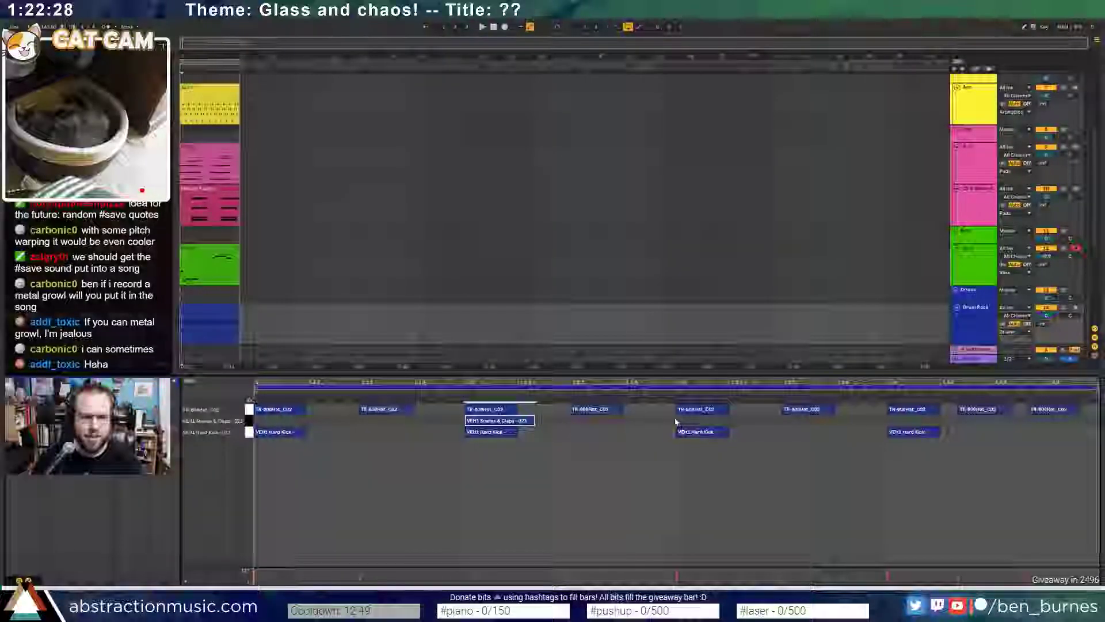
drag(676, 421, 257, 422)
key(ctrl+d)
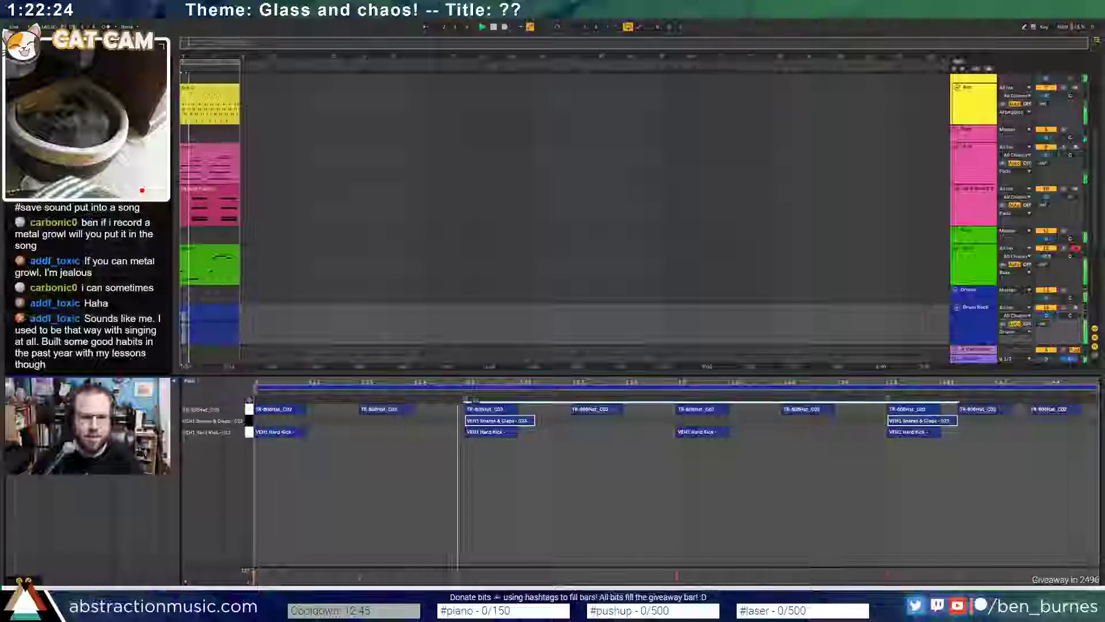
key(shift+Tab)
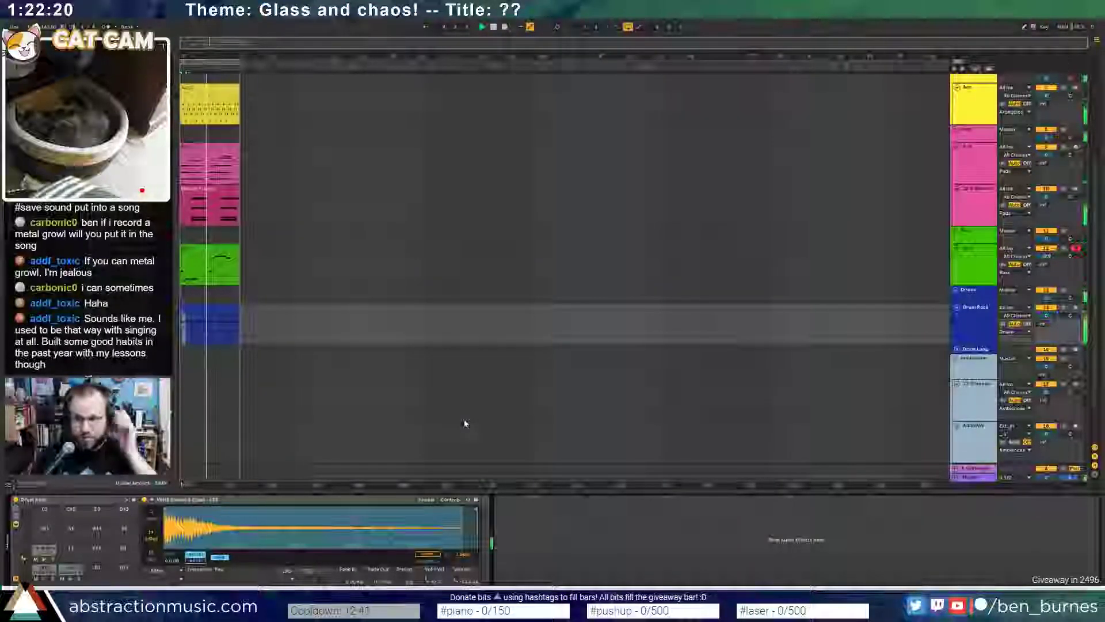
- Shorten the added snare layer's sample end and add a Saturator after it, auditioning the soloed drums
key(space)
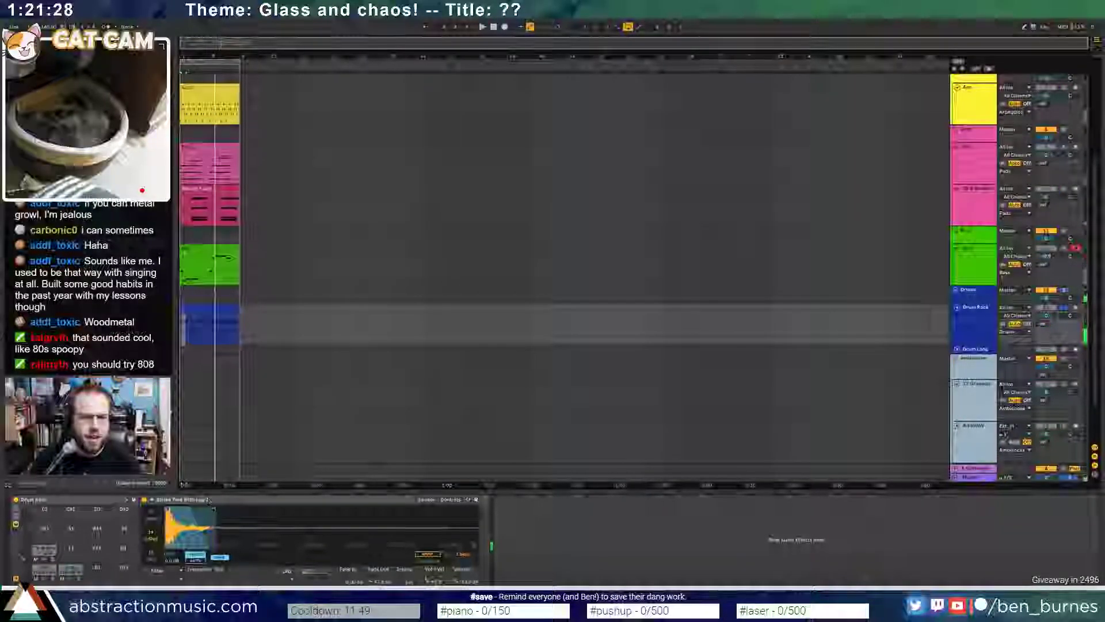
drag(214, 509, 202, 509)
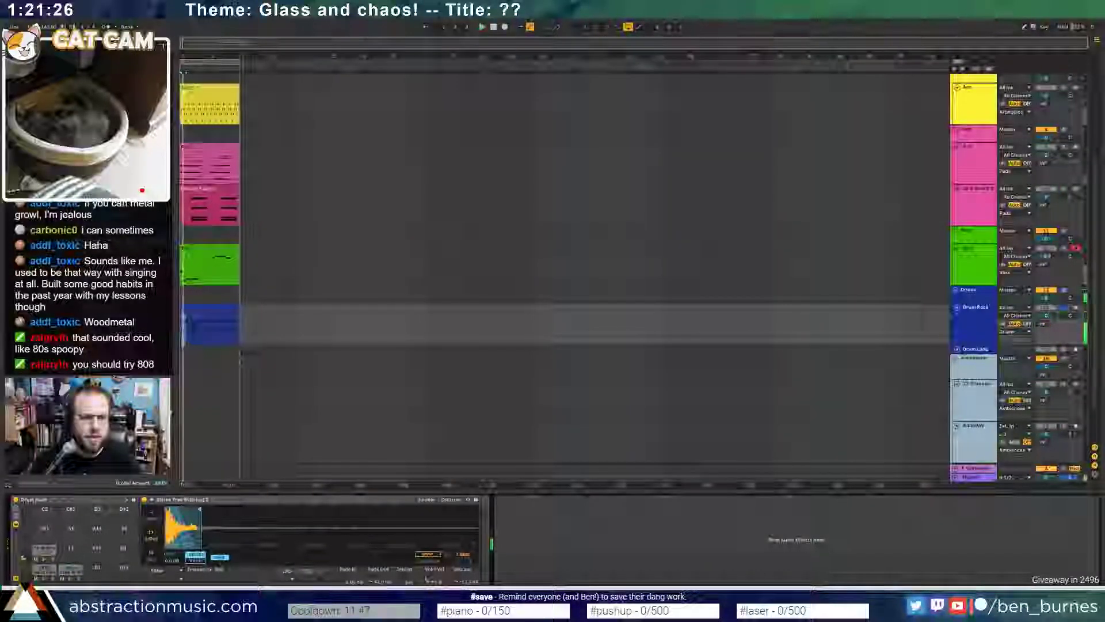
key(space)
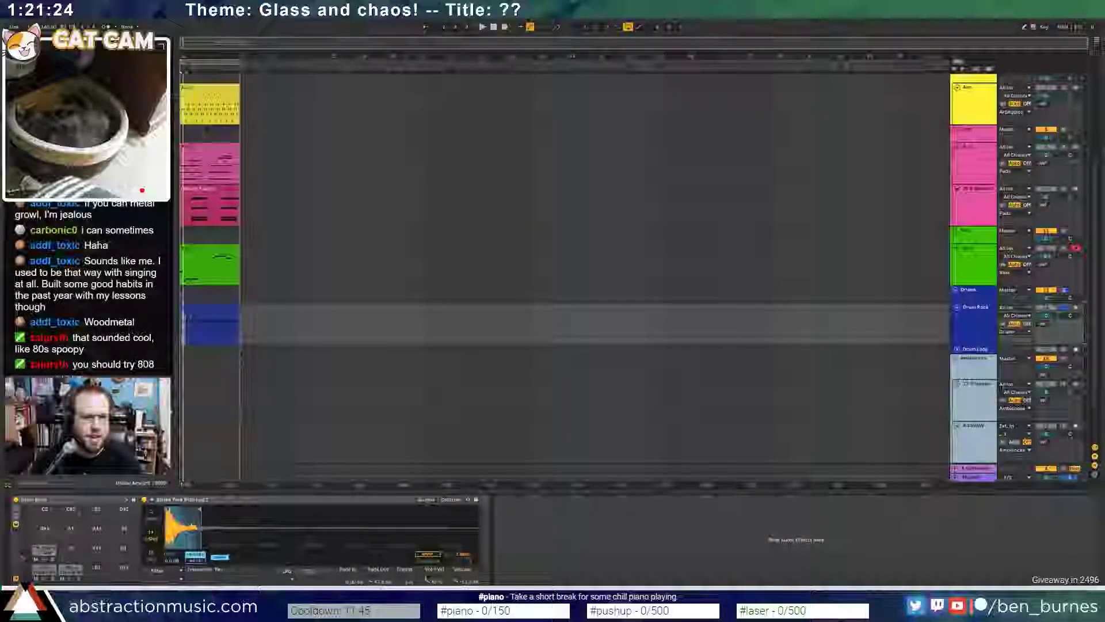
drag(484, 521, 485, 531)
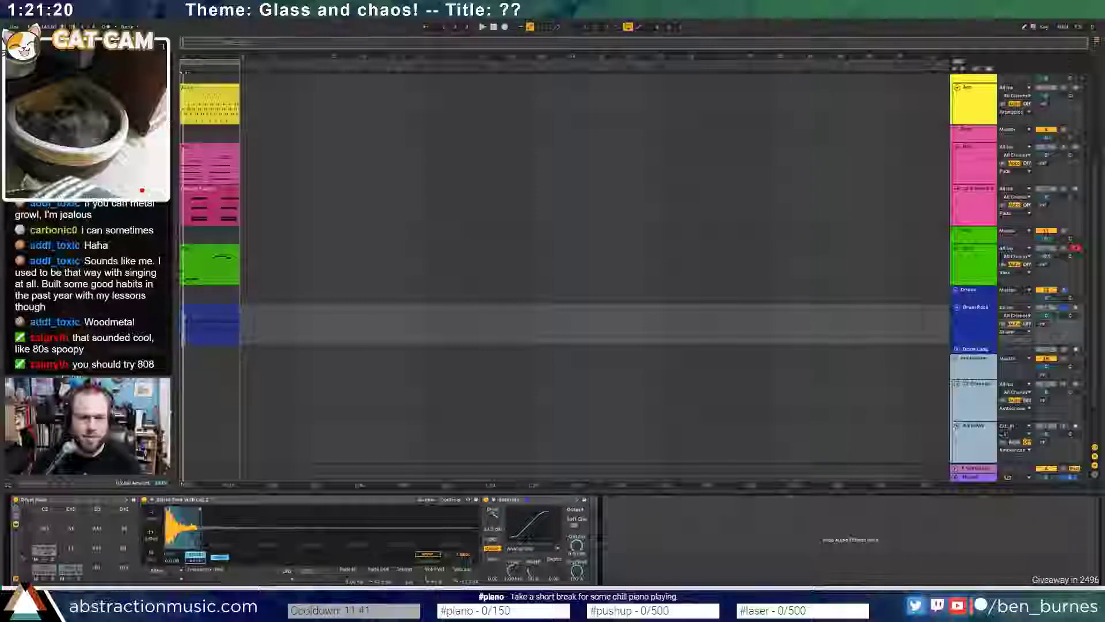
key(space)
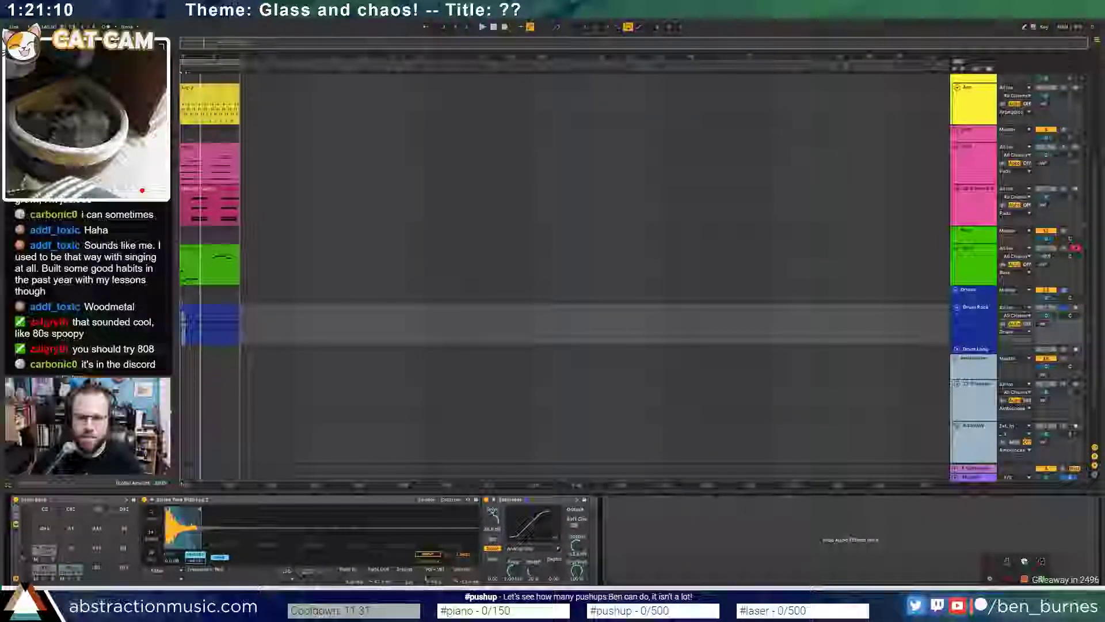
- Switch to Discord, look through the channels for the posted metal growl recording, and close the window
key(alt+Tab)
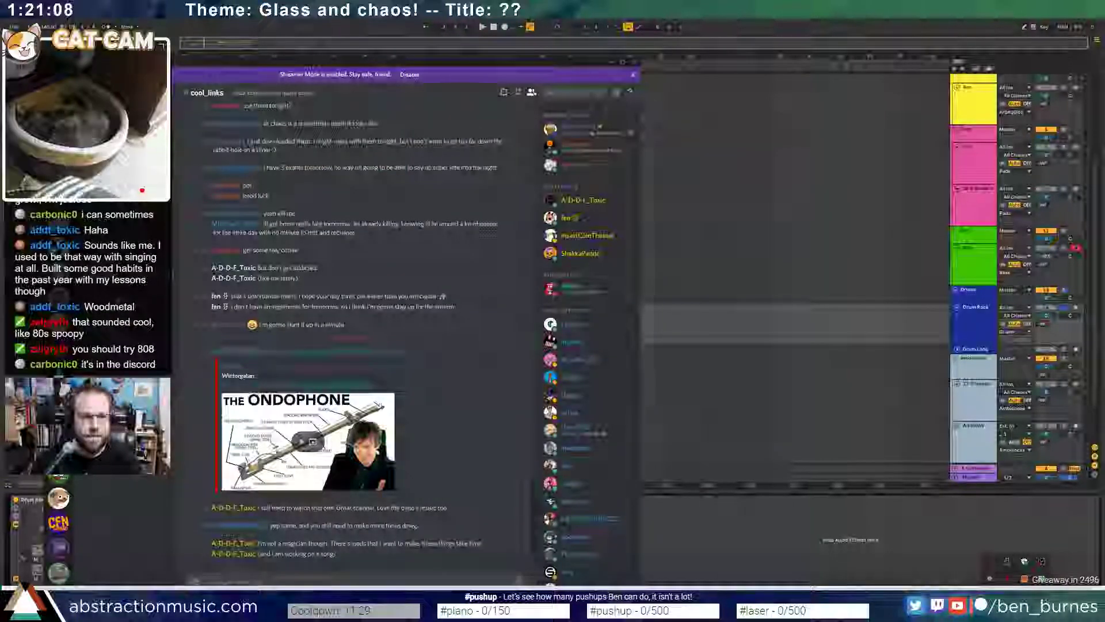
click(120, 357)
click(120, 299)
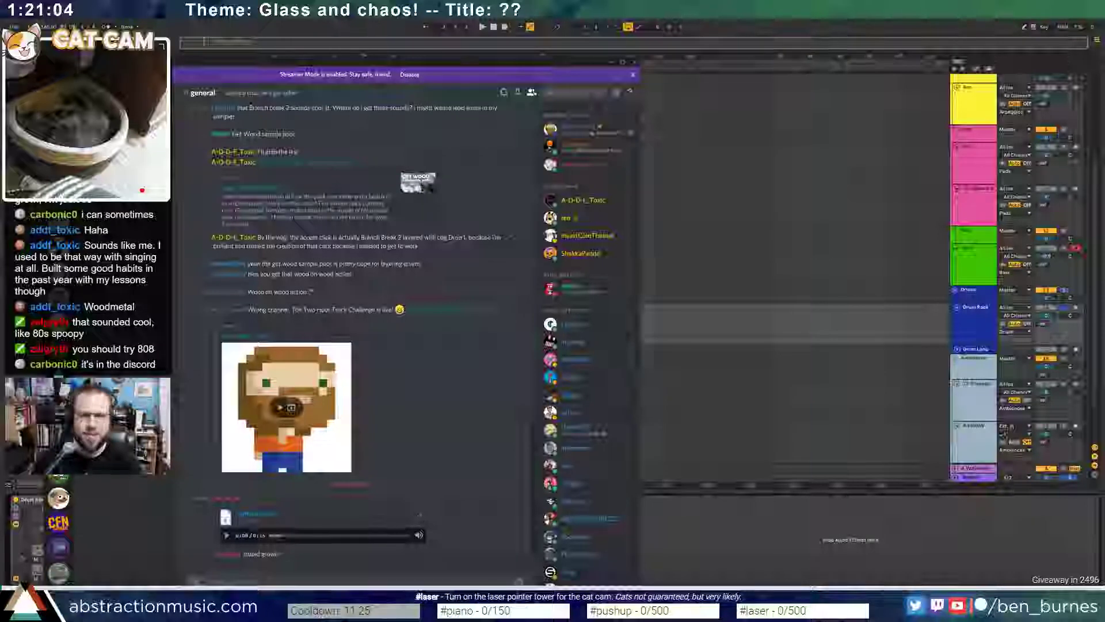
click(633, 62)
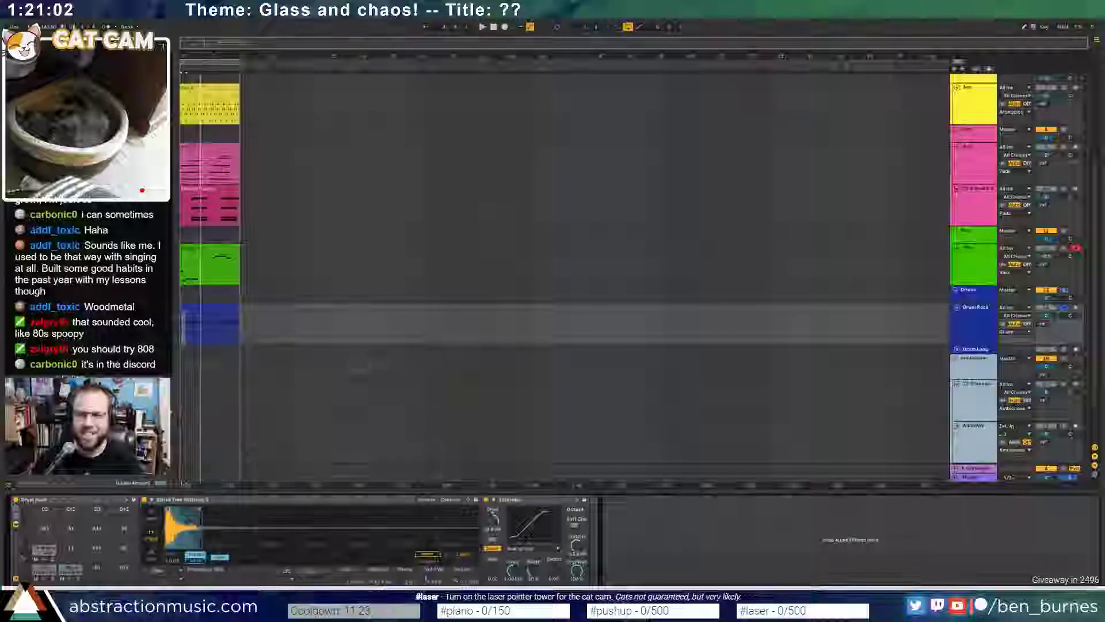
- Restore the Ableton Live window to a smaller size over the desktop, with the Ambiences tracks in reach
drag(806, 6, 764, 32)
scroll(719, 318, down, 5)
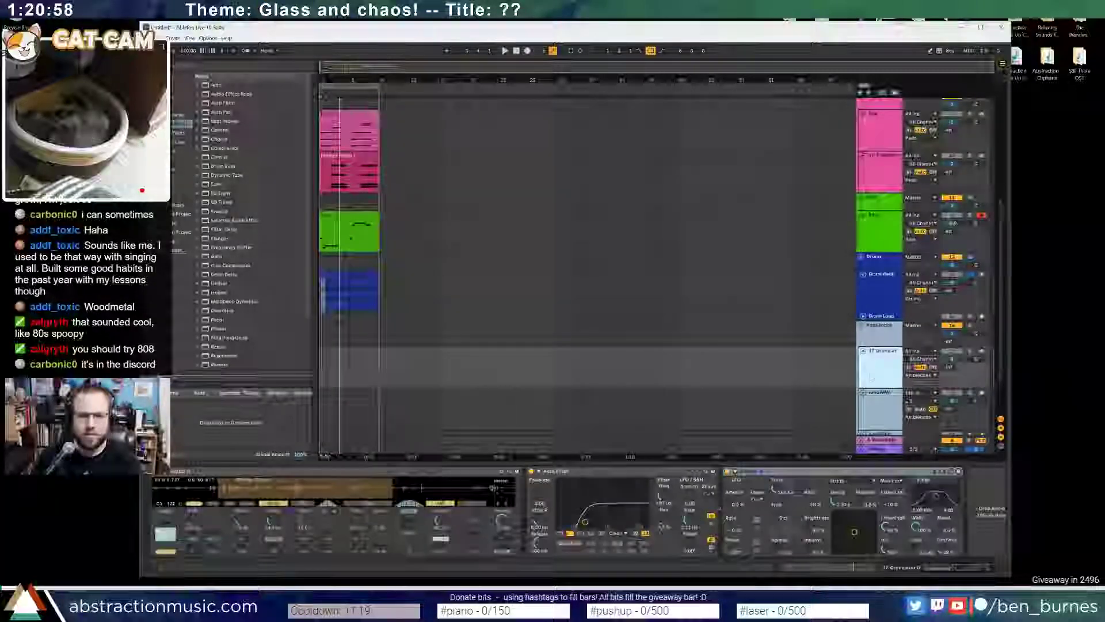
- Add the recorded audio file to the start of the empty audio track in the Ambiences group and switch to full screen
click(886, 409)
drag(312, 358, 322, 411)
key(F11)
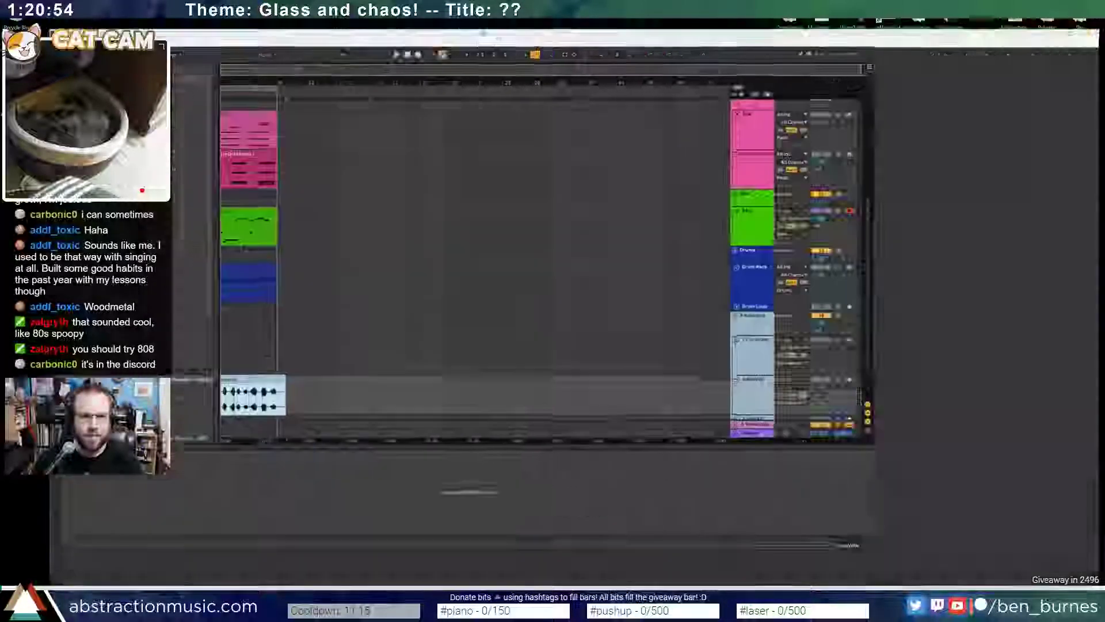
click(1064, 251)
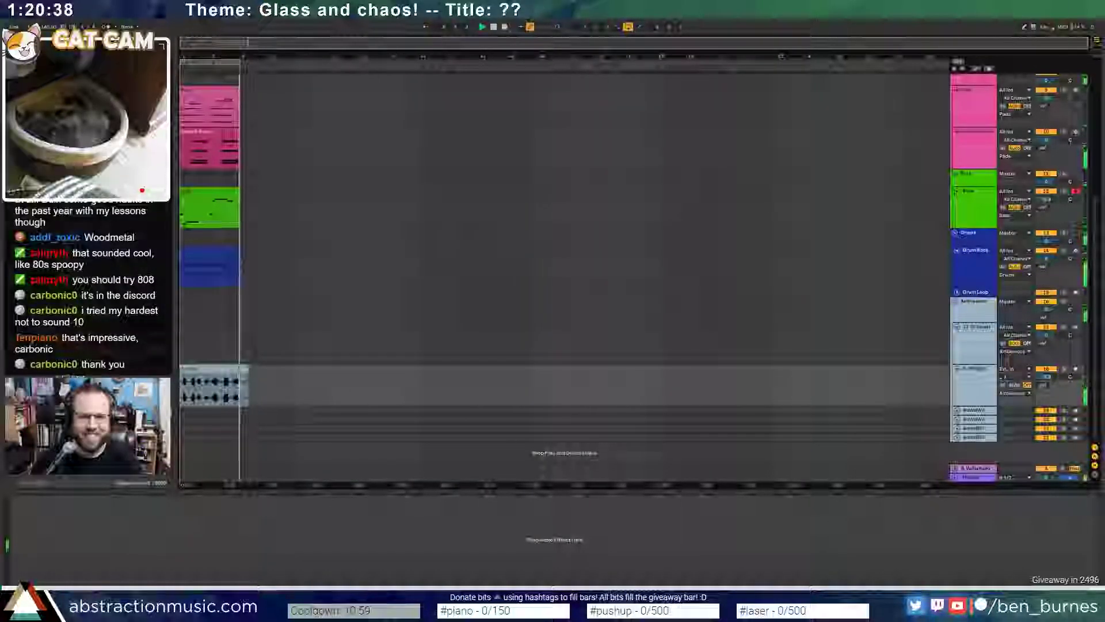
- Move the recorded audio clip later on its track so that it lies outside the looped section
drag(214, 386, 495, 385)
scroll(299, 368, up, 3)
scroll(304, 345, up, 1)
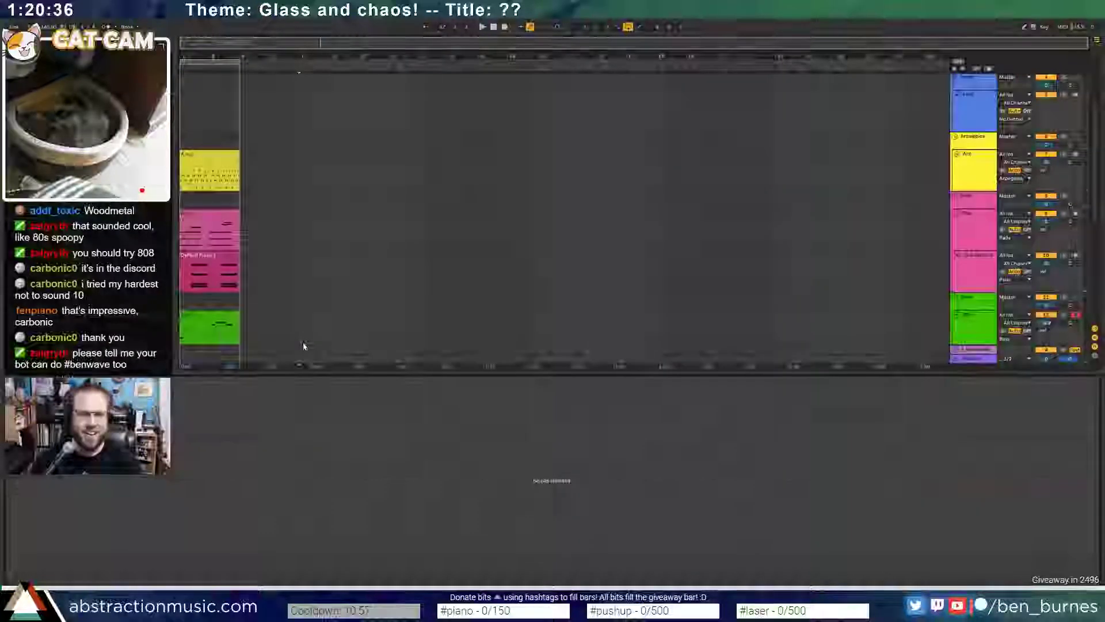
scroll(315, 138, up, 3)
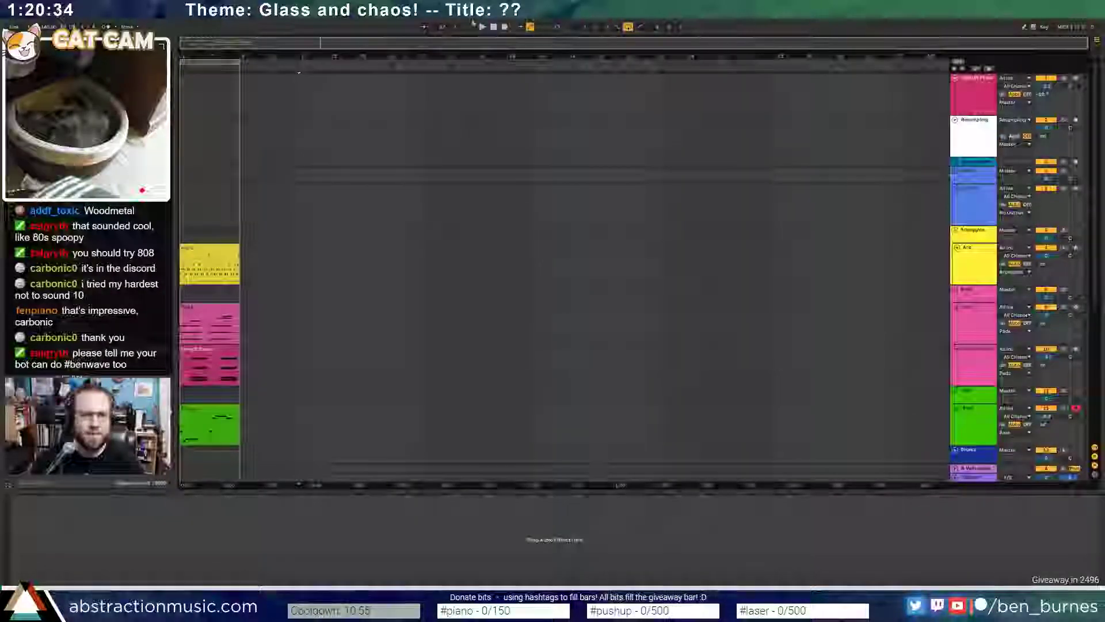
scroll(475, 231, down, 2)
scroll(474, 247, down, 3)
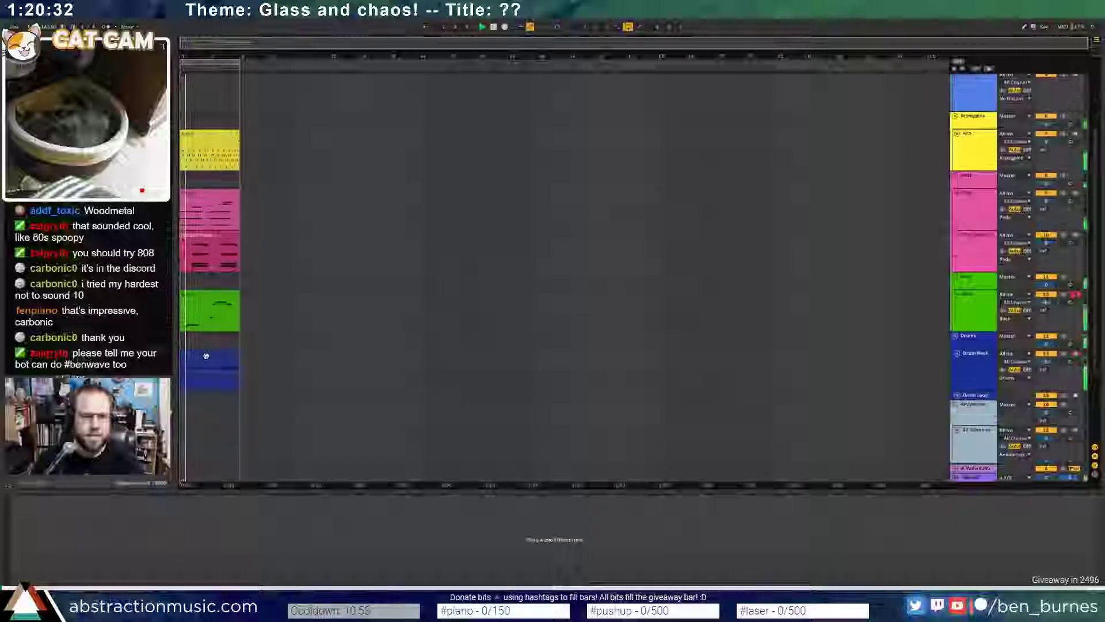
- Select the 808 pad in the Drum Rack and shorten the end of its sample while the loop plays
click(205, 354)
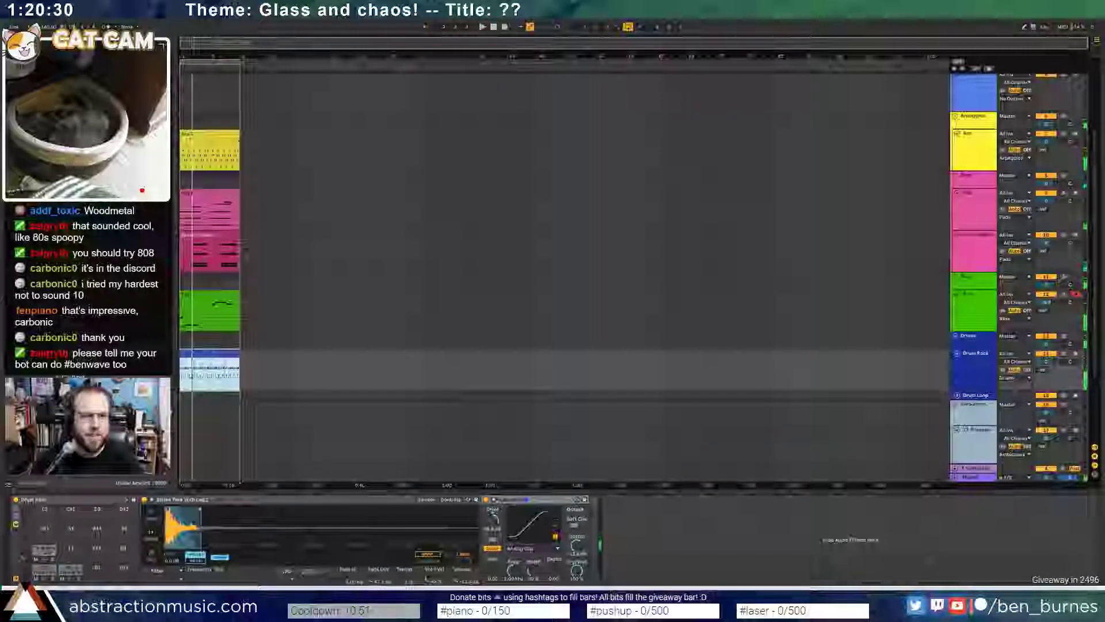
key(space)
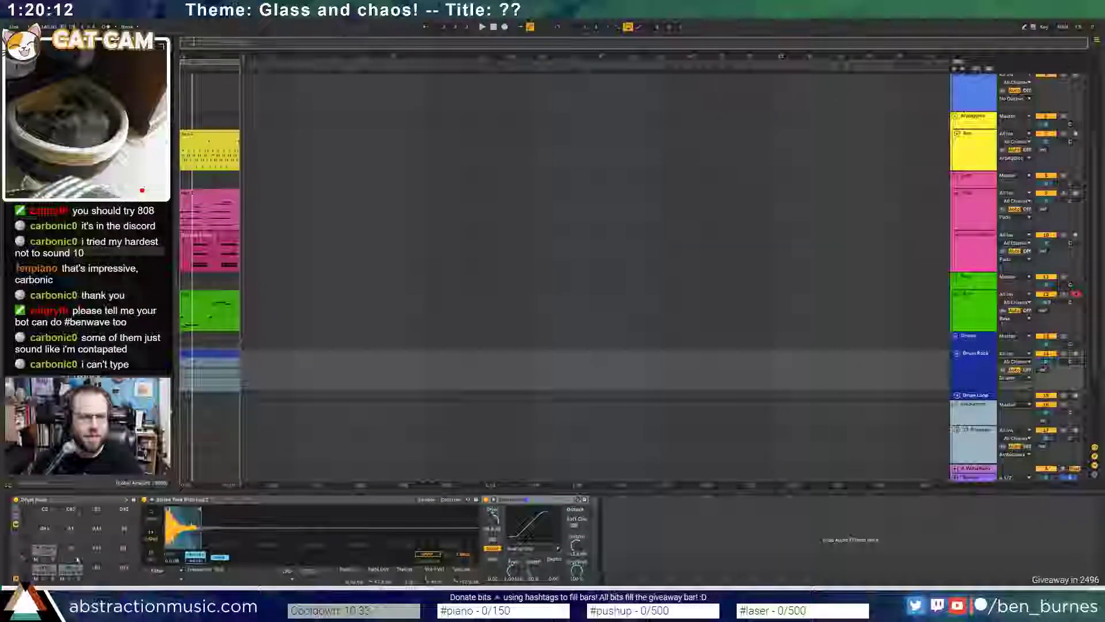
click(44, 550)
key(space)
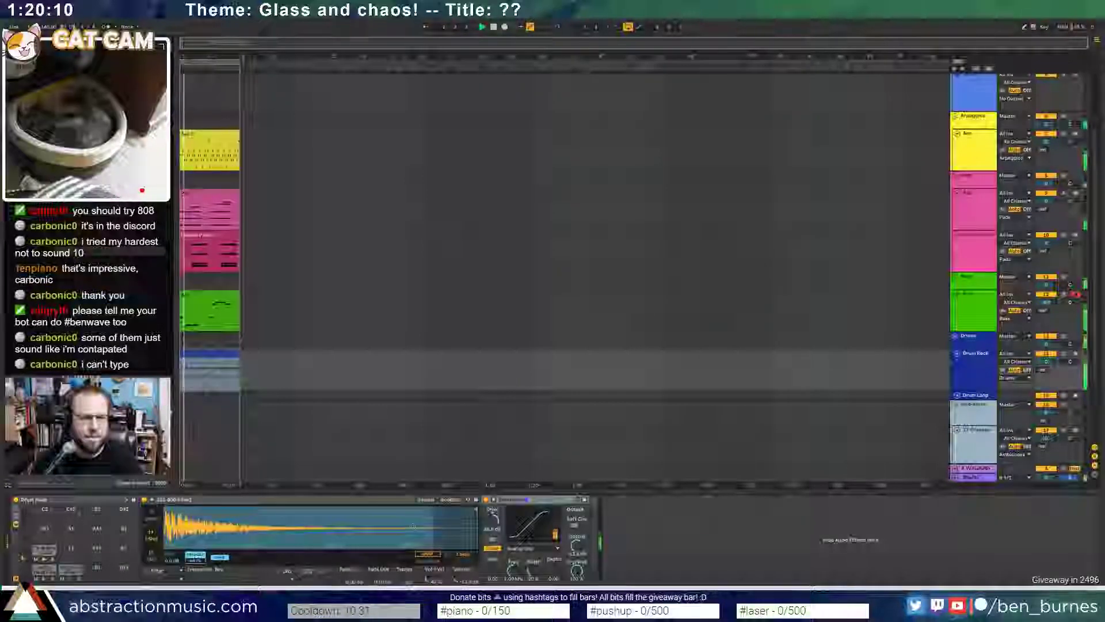
mouse_move(476, 510)
mouse_down()
mouse_move(242, 511)
mouse_move(358, 510)
mouse_up()
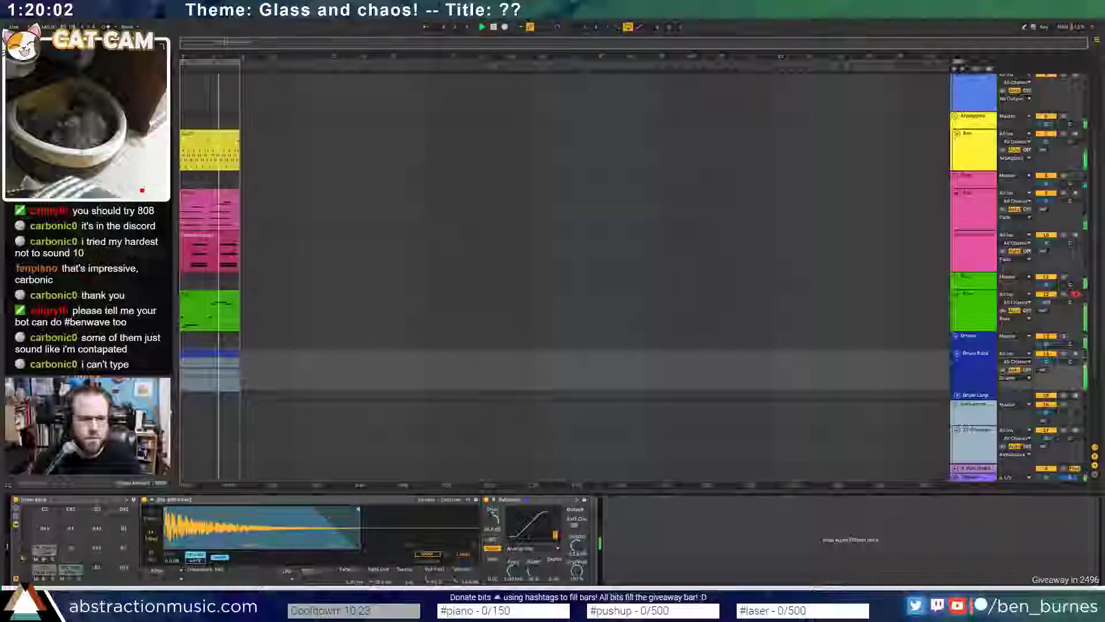
- Inspect the 808 notes in the drum clip's note editor and return to the Drum Rack devices
double_click(218, 375)
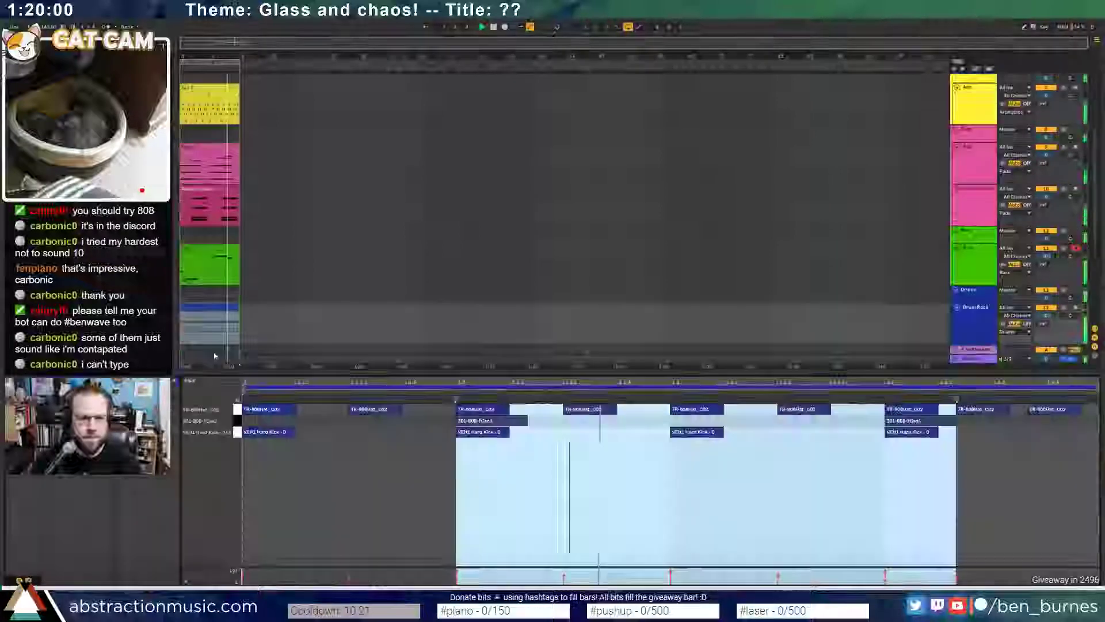
click(237, 420)
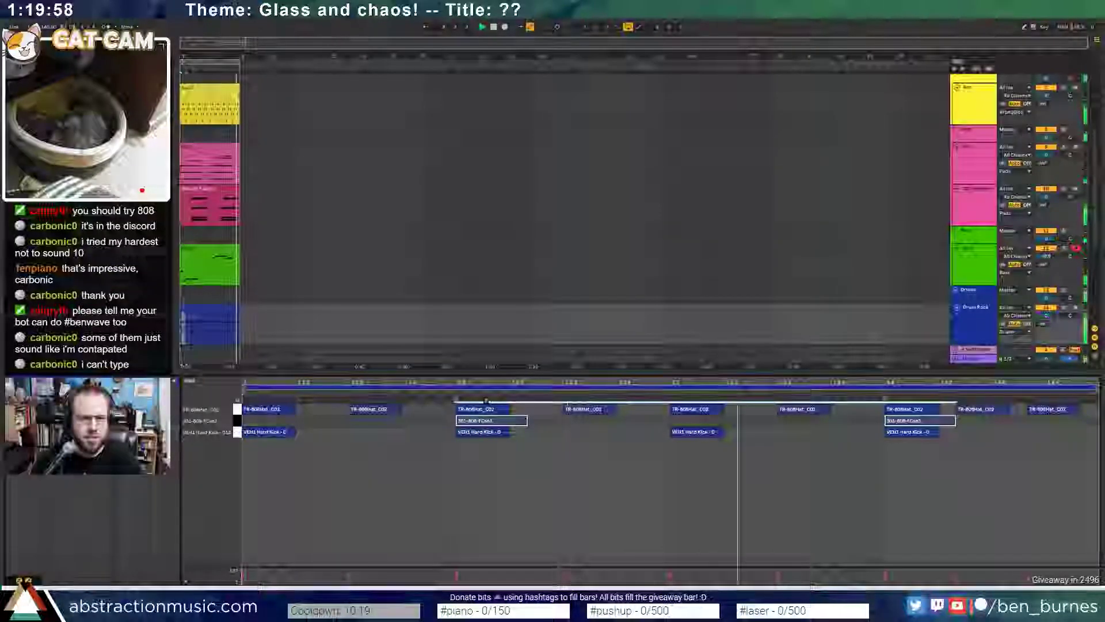
key(shift+Tab)
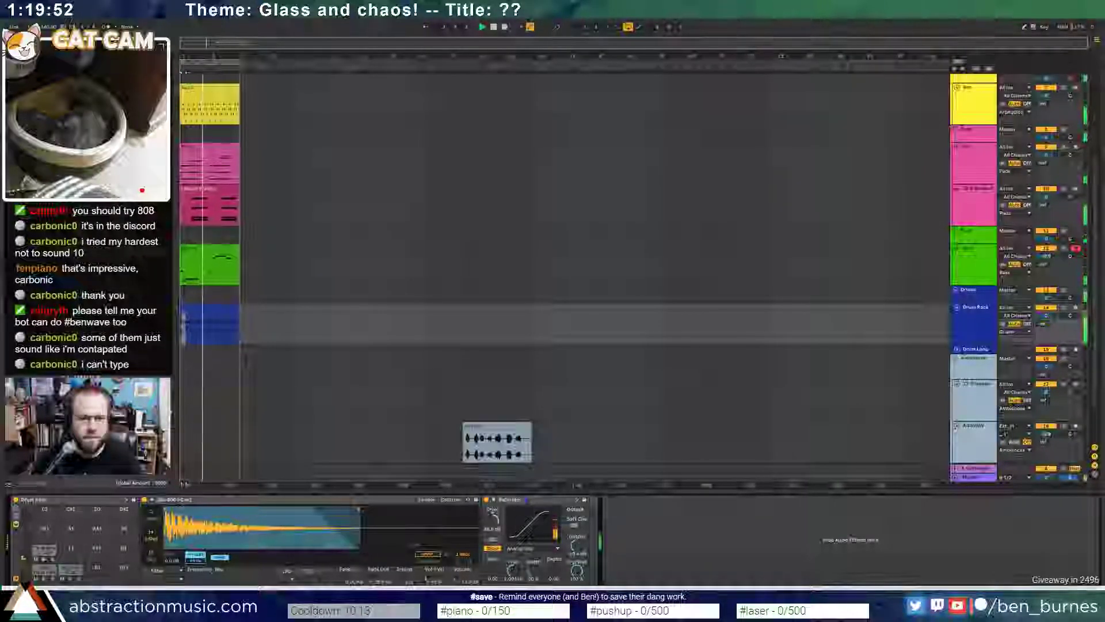
- Group the 808 sampler into an Instrument Rack and add the branch snap sample as a second chain
click(330, 501)
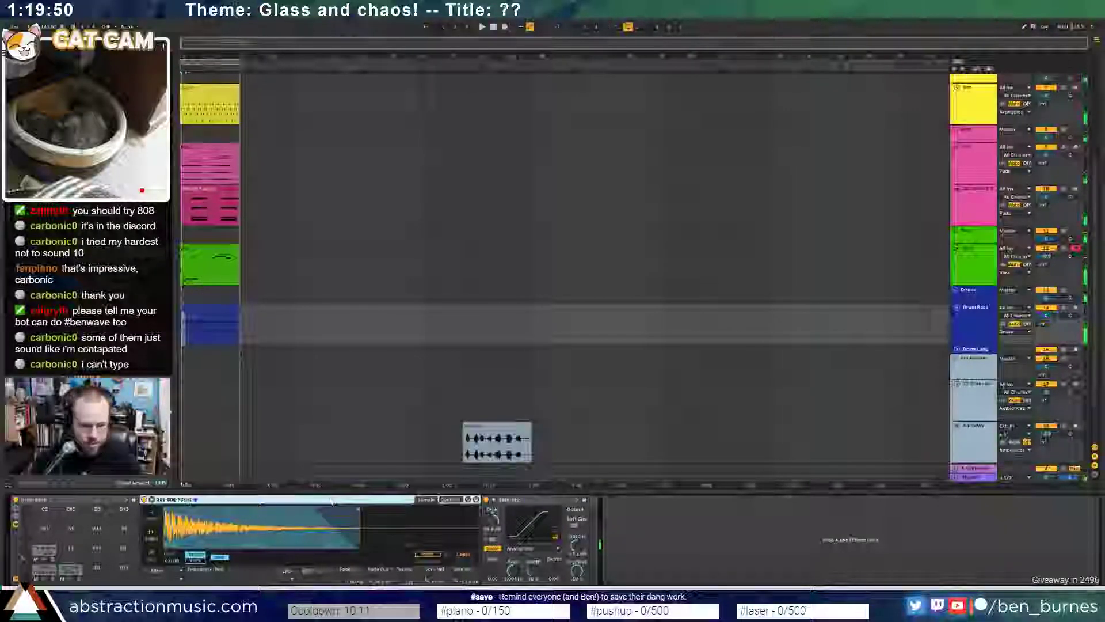
key(ctrl+g)
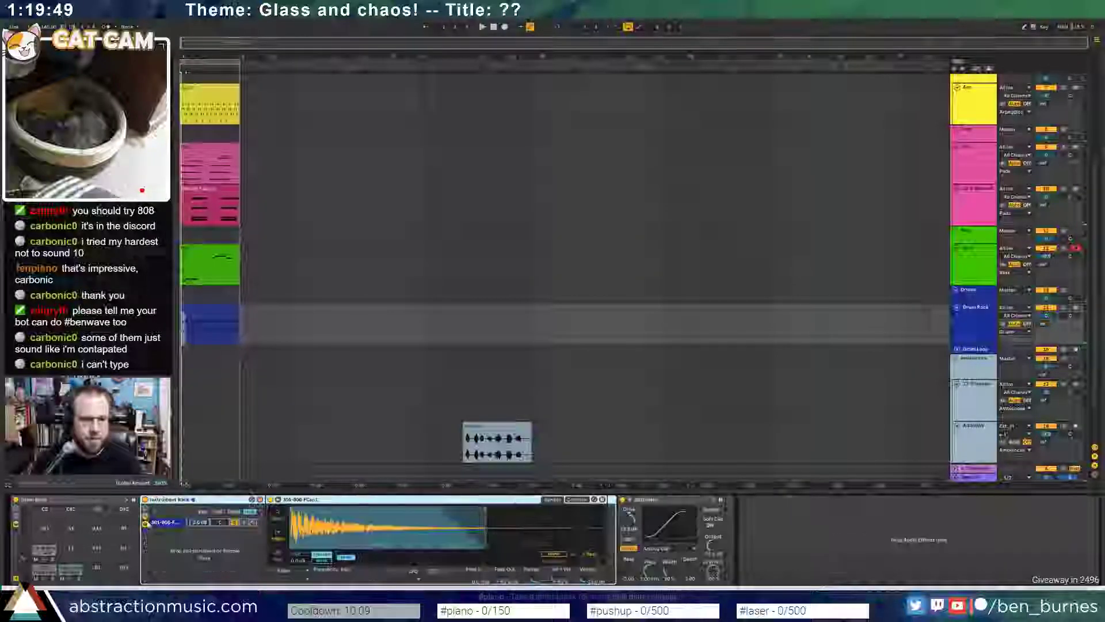
click(272, 571)
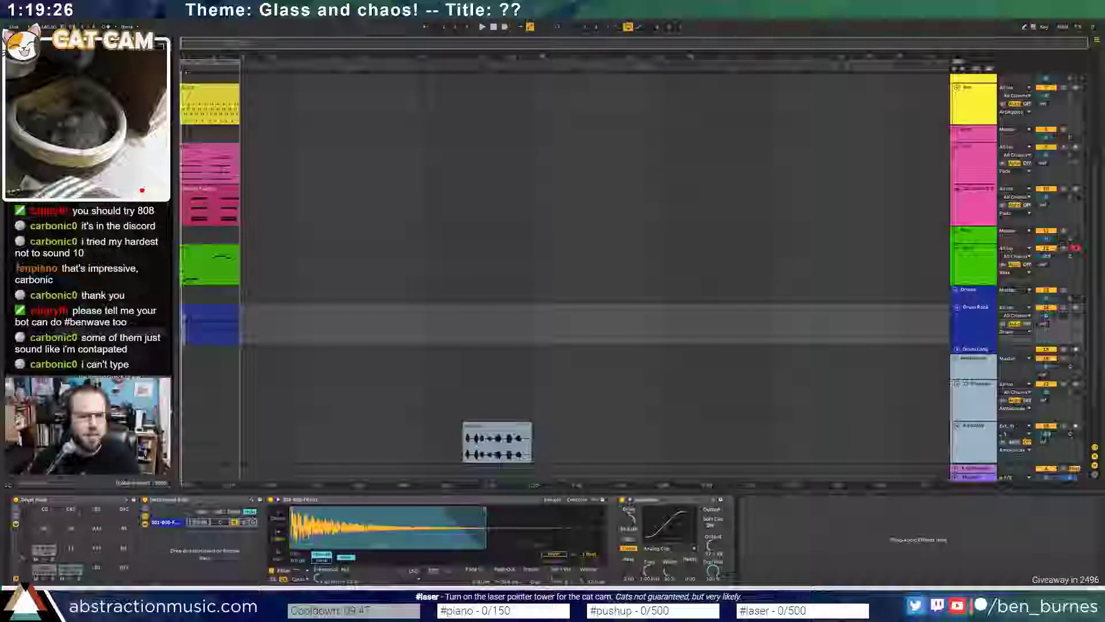
drag(127, 345, 173, 535)
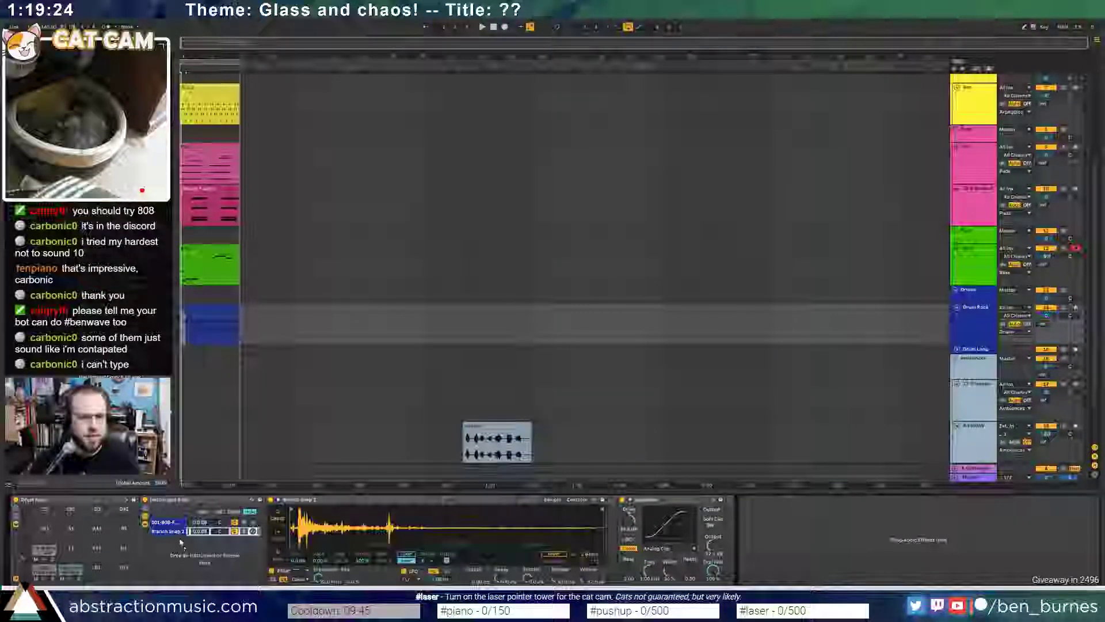
- Set the branch snap sample to one-shot playback with a trimmed start and end and an adjusted fade-out
drag(430, 509, 394, 509)
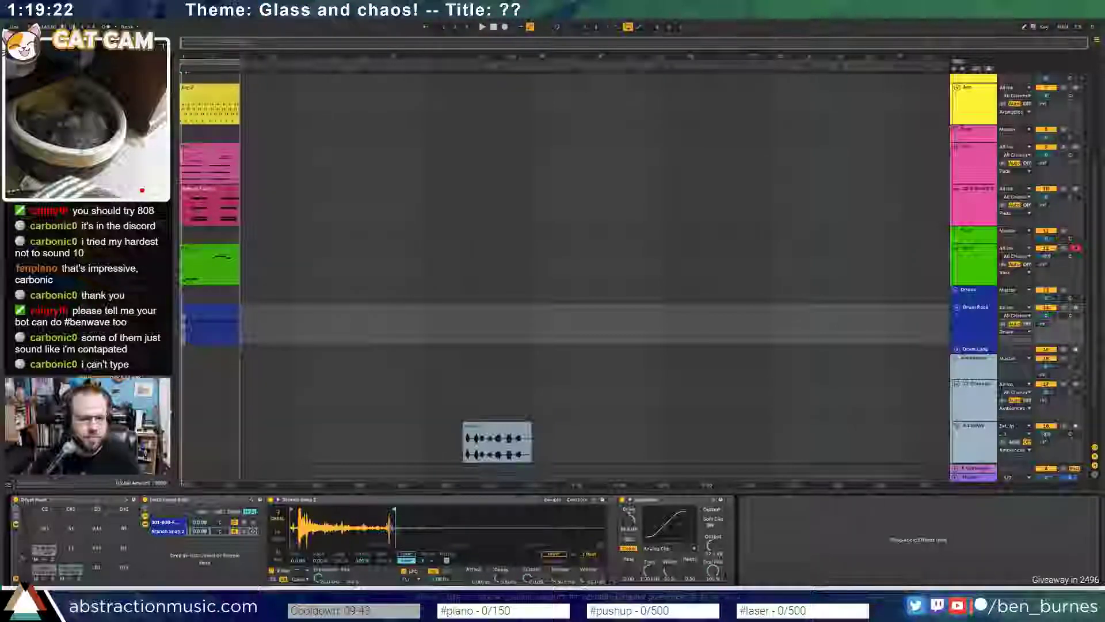
click(279, 538)
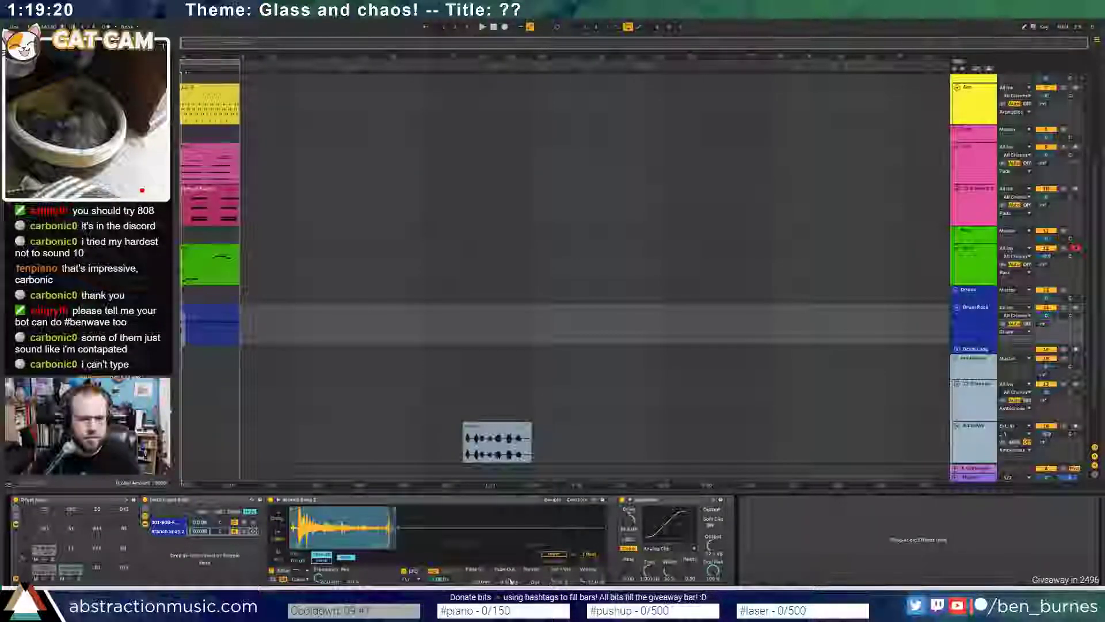
drag(505, 583, 505, 576)
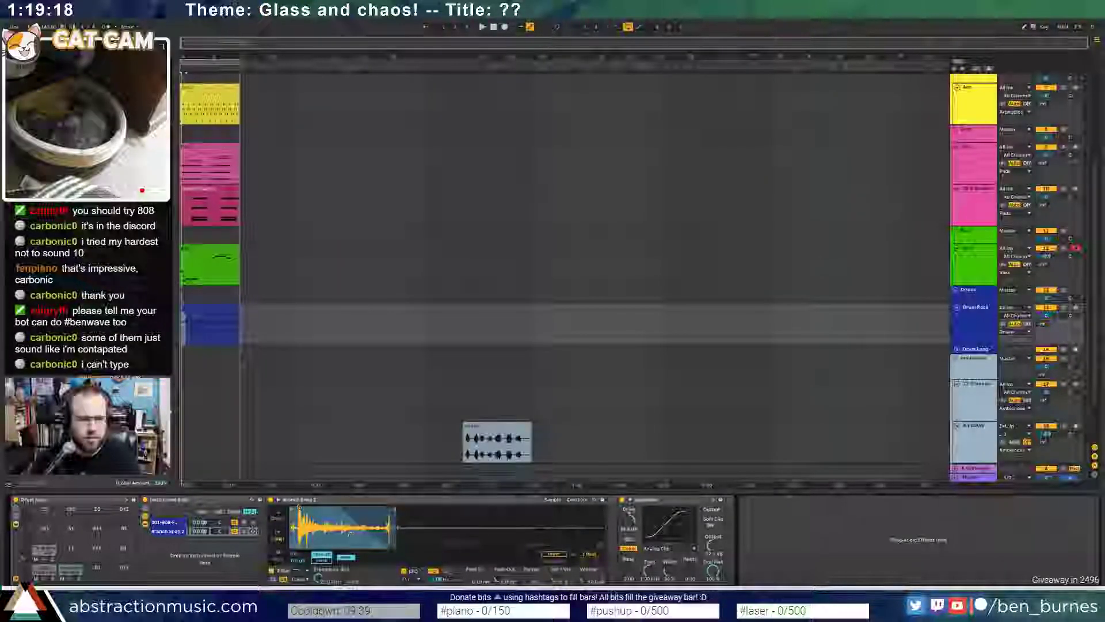
drag(290, 509, 297, 509)
- Change the filter type of the branch snap sampler and lower its filter frequency
click(299, 570)
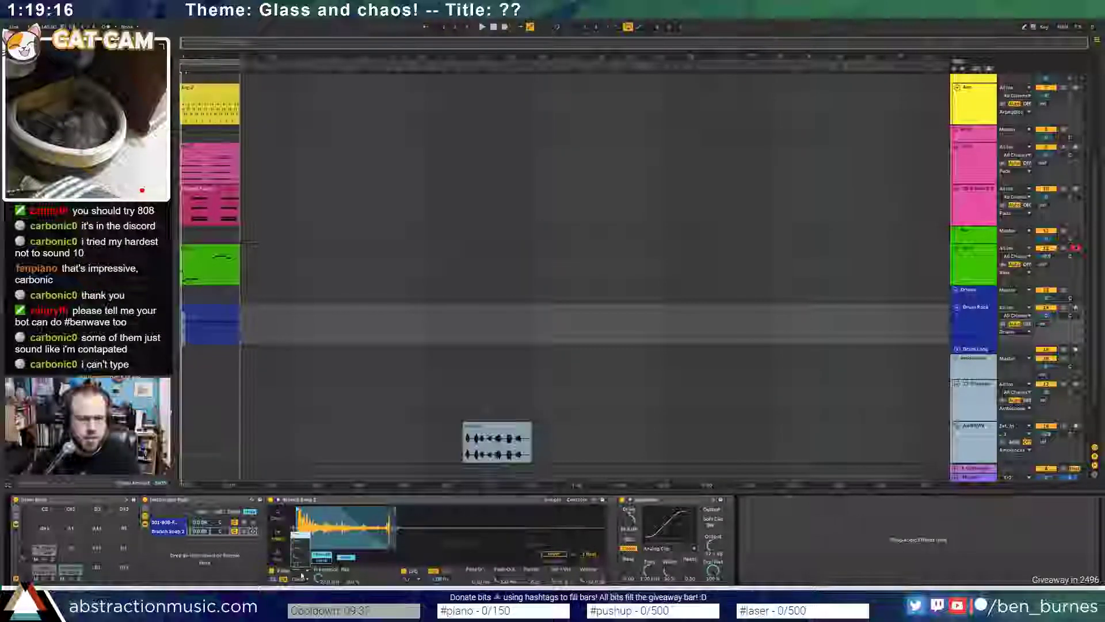
click(301, 542)
drag(317, 576, 318, 616)
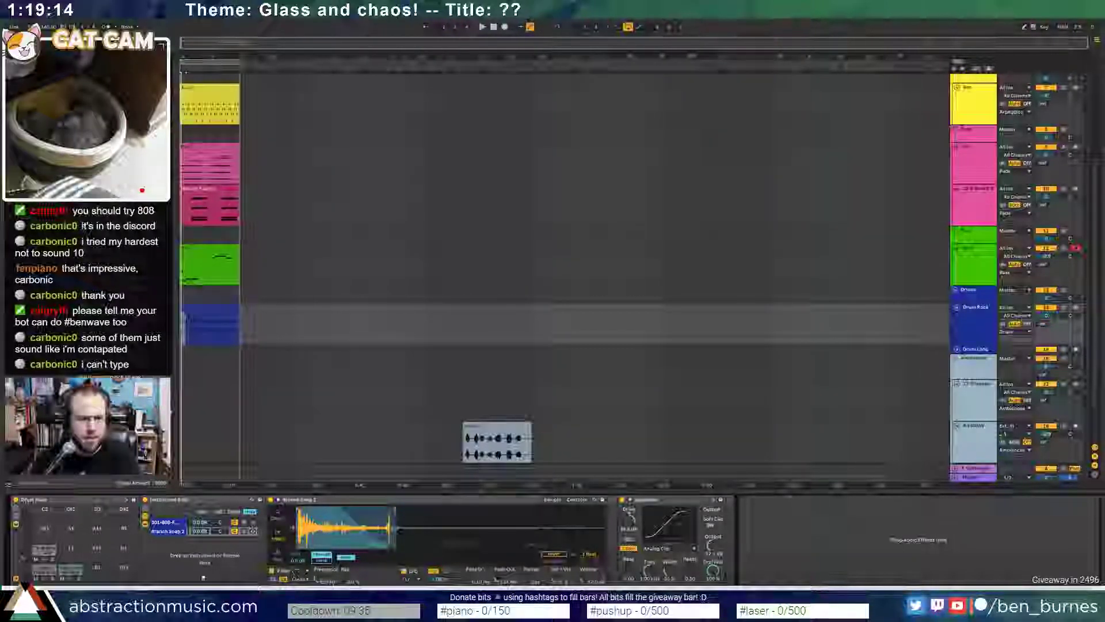
- Audition the layered 808 pad and readjust the end point of the branch snap sample
click(71, 579)
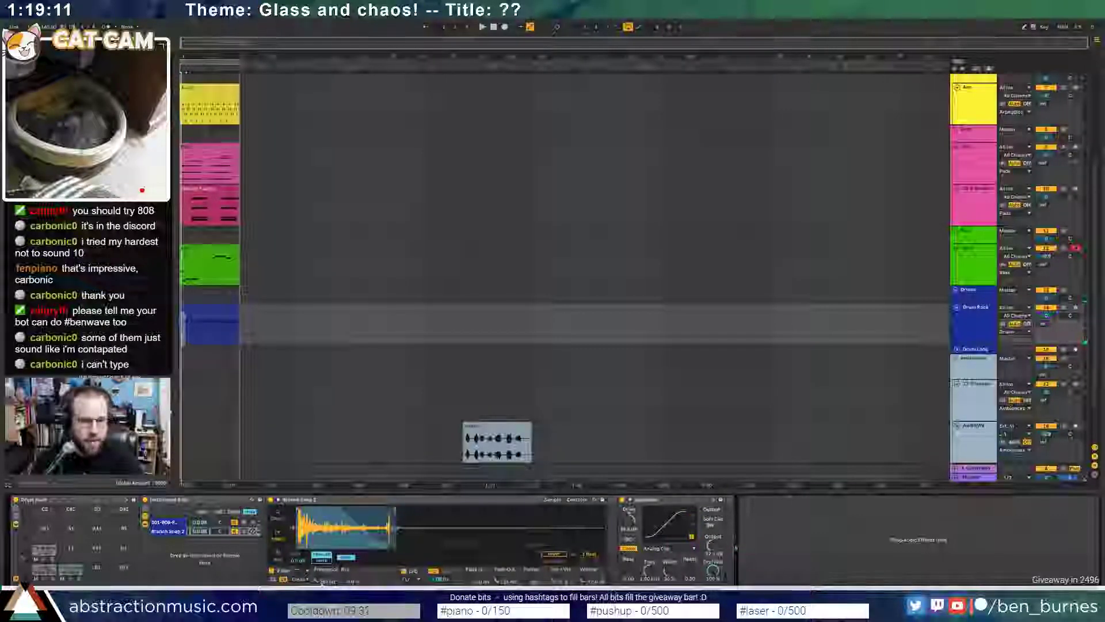
click(69, 579)
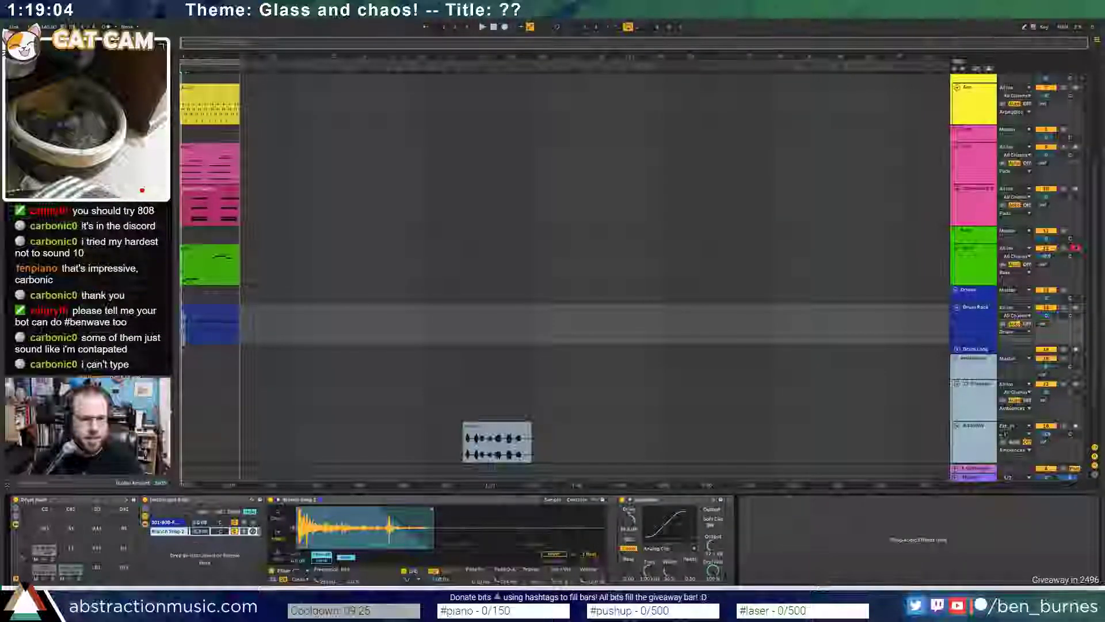
click(72, 573)
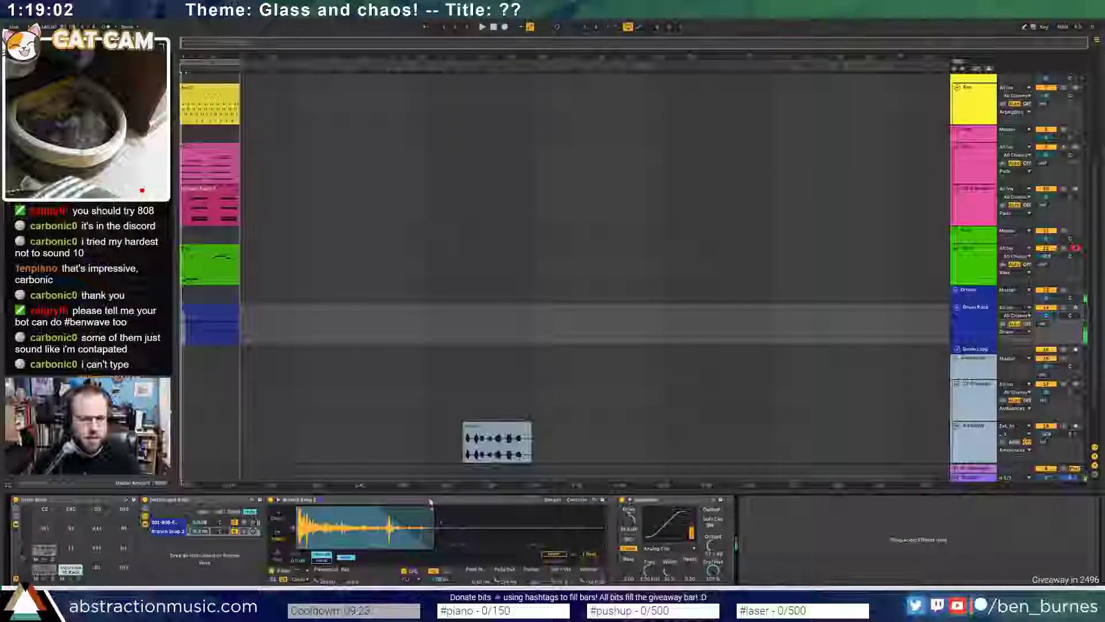
drag(432, 509, 404, 509)
click(72, 577)
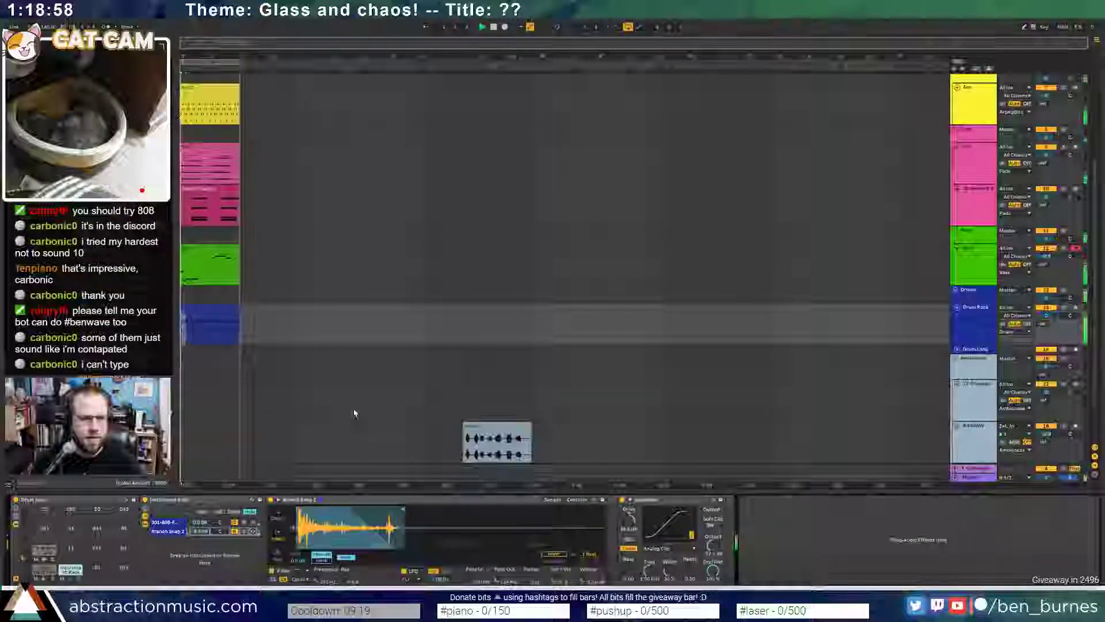
- Play the loop and lower the volume of the branch snap chain in the Instrument Rack
key(space)
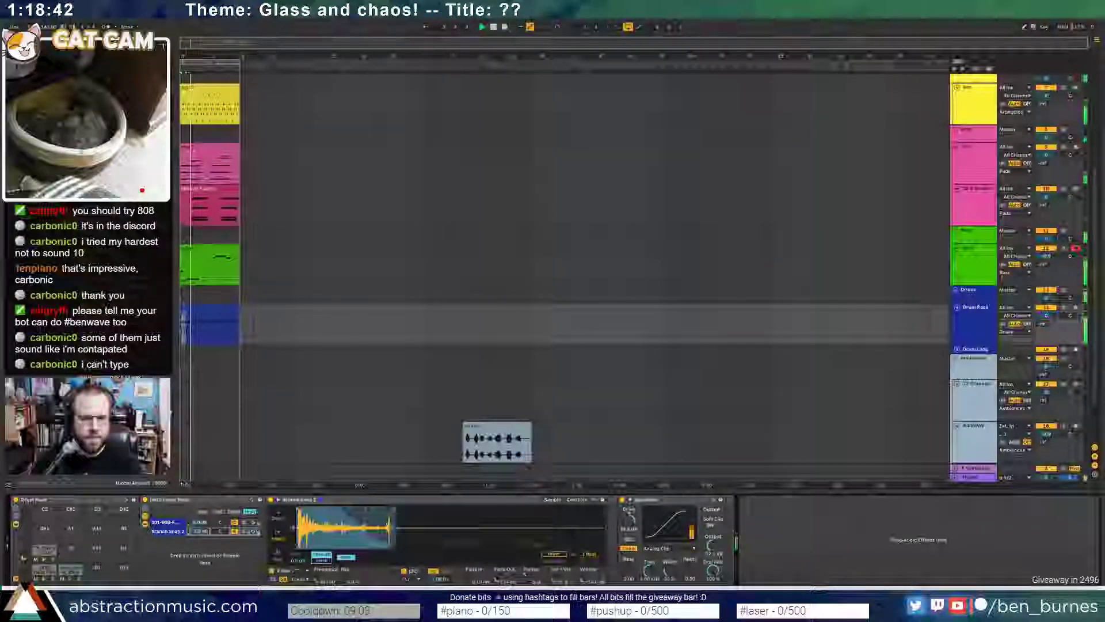
drag(200, 531, 200, 548)
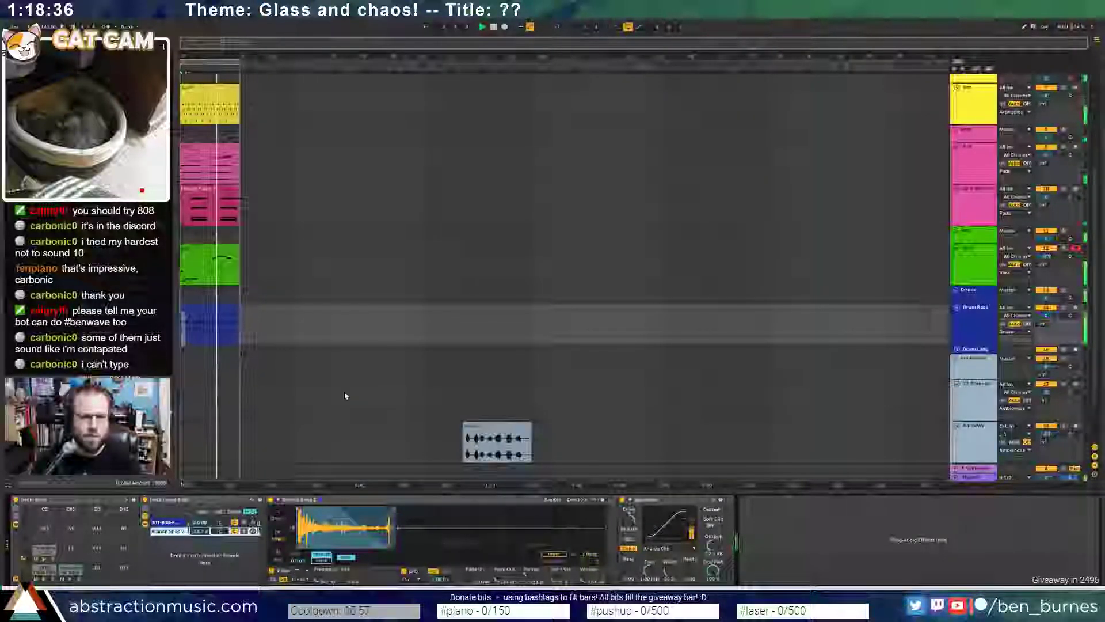
- Cut the last sound burst out of the recorded audio clip and place it just before the middle of the loop
click(514, 450)
scroll(514, 450, up, 5)
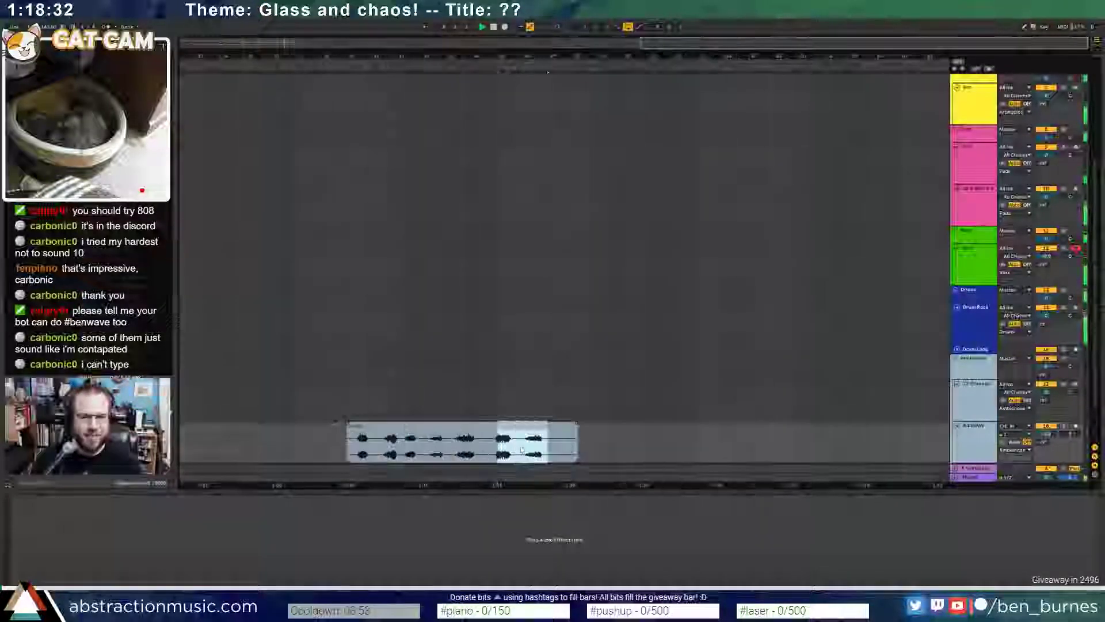
drag(523, 449, 547, 450)
key(Delete)
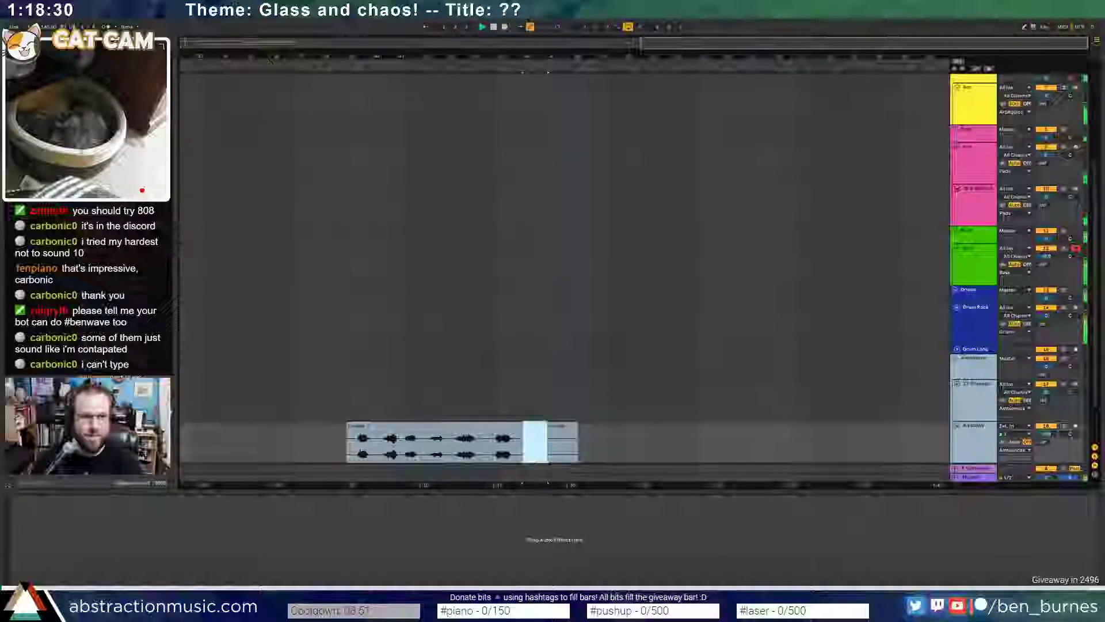
scroll(247, 375, down, 5)
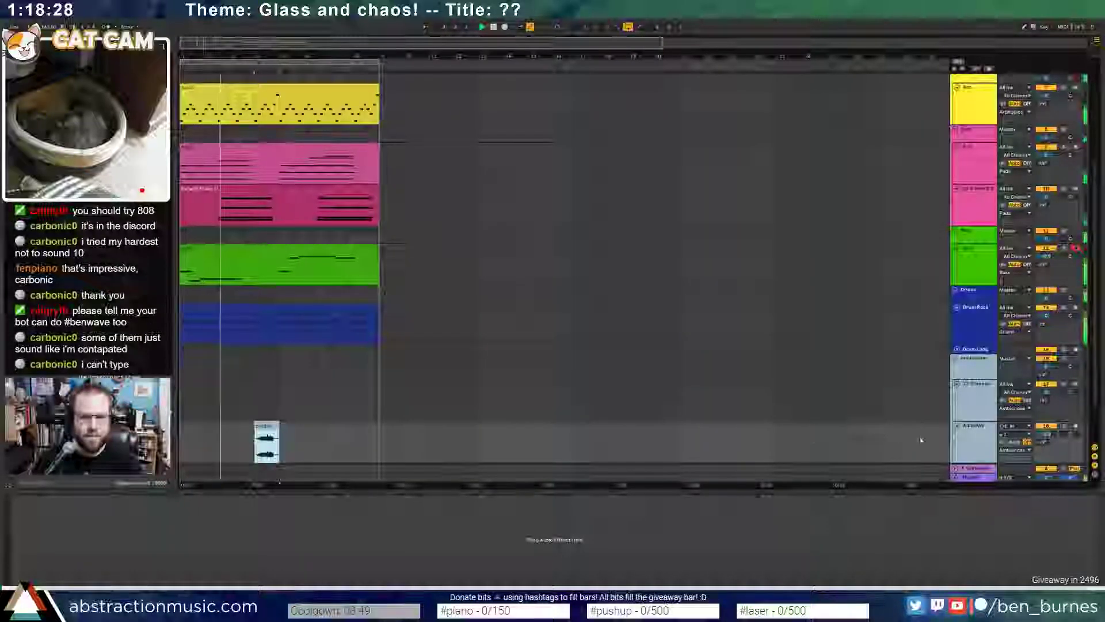
- Add a Ping Pong Delay to the recorded audio track, with its filter adjusted, a beat division of 2 and more feedback
click(973, 428)
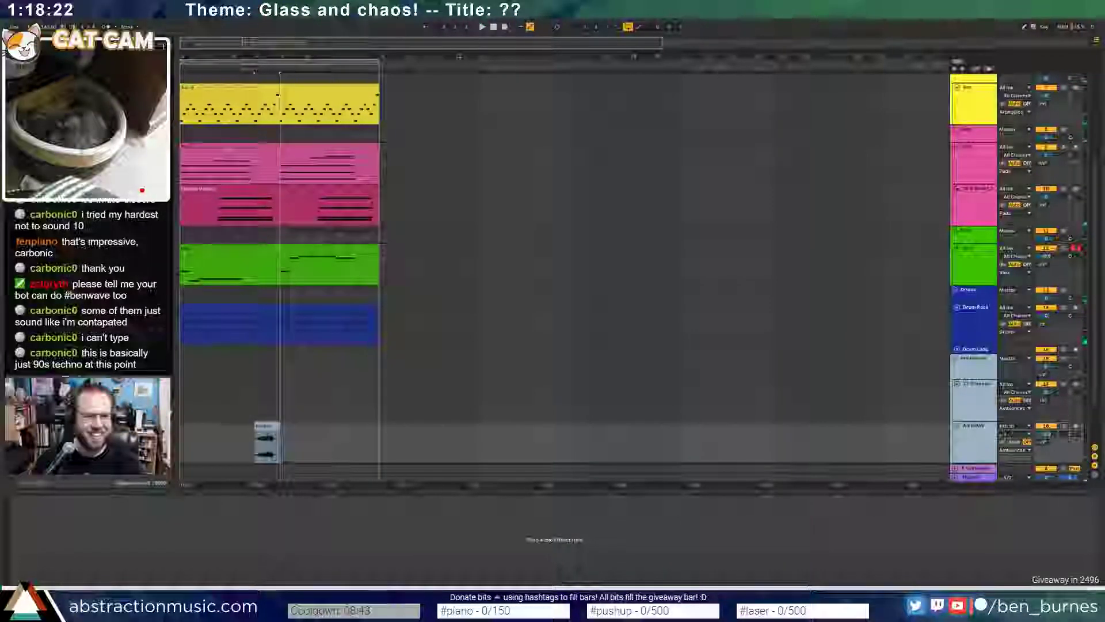
drag(115, 357, 212, 538)
drag(45, 519, 45, 516)
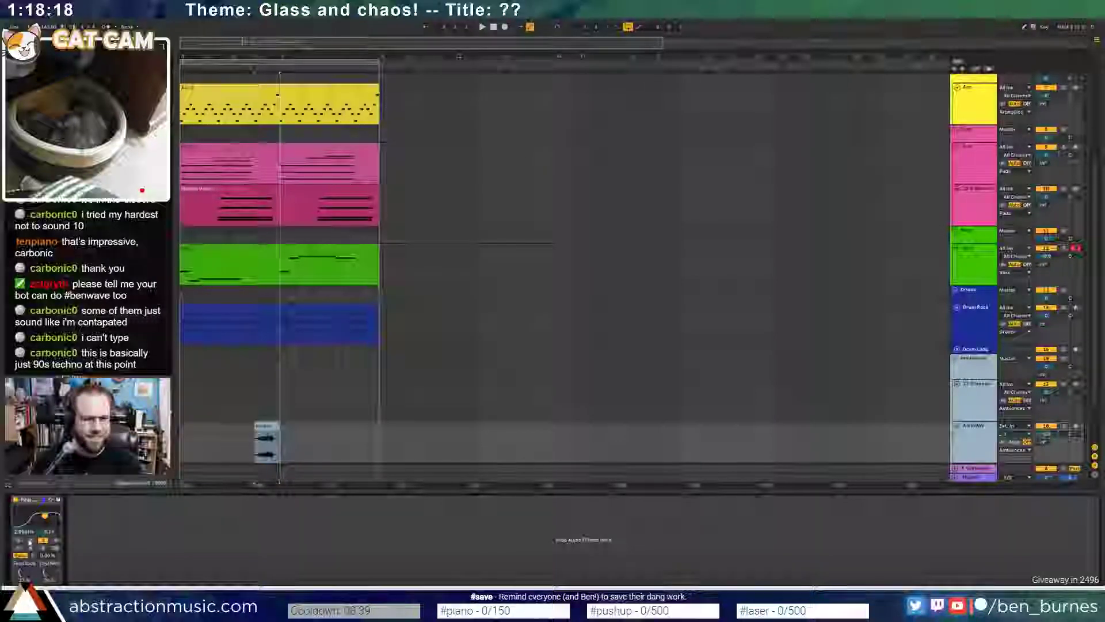
click(31, 540)
drag(23, 573, 24, 559)
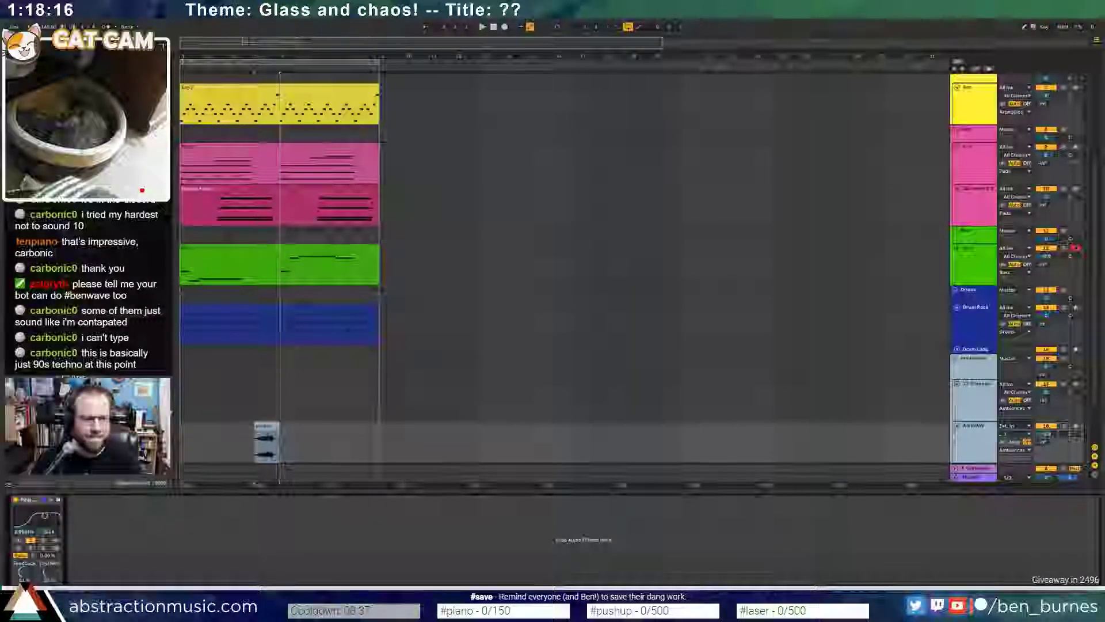
- Play the loop from its start to audition the delayed sound burst with the other tracks
key(space)
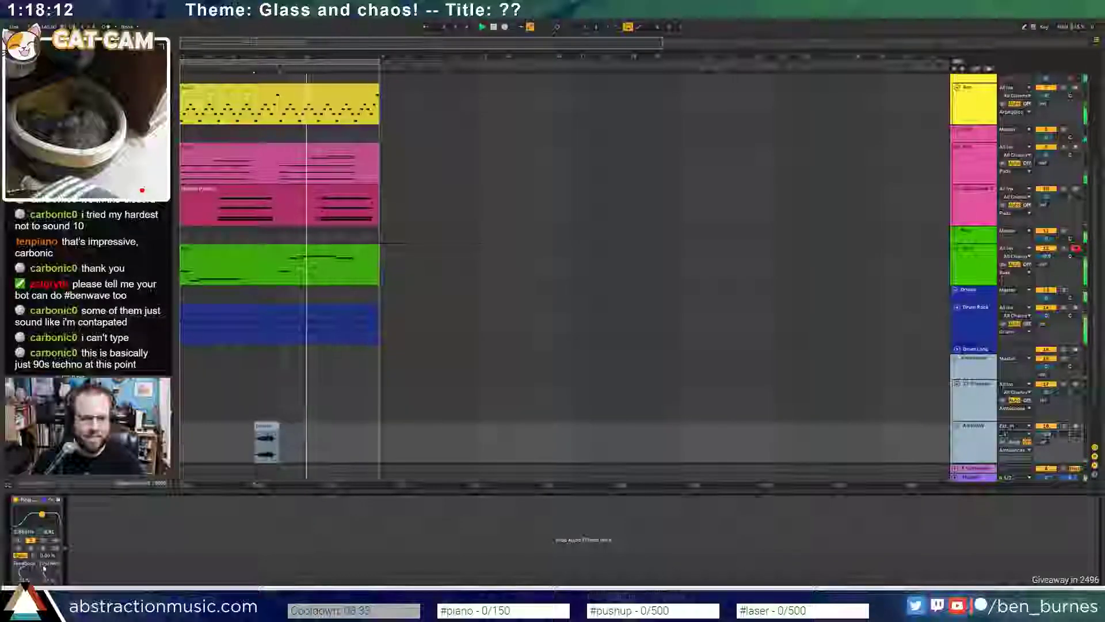
click(182, 458)
key(space)
key(space)
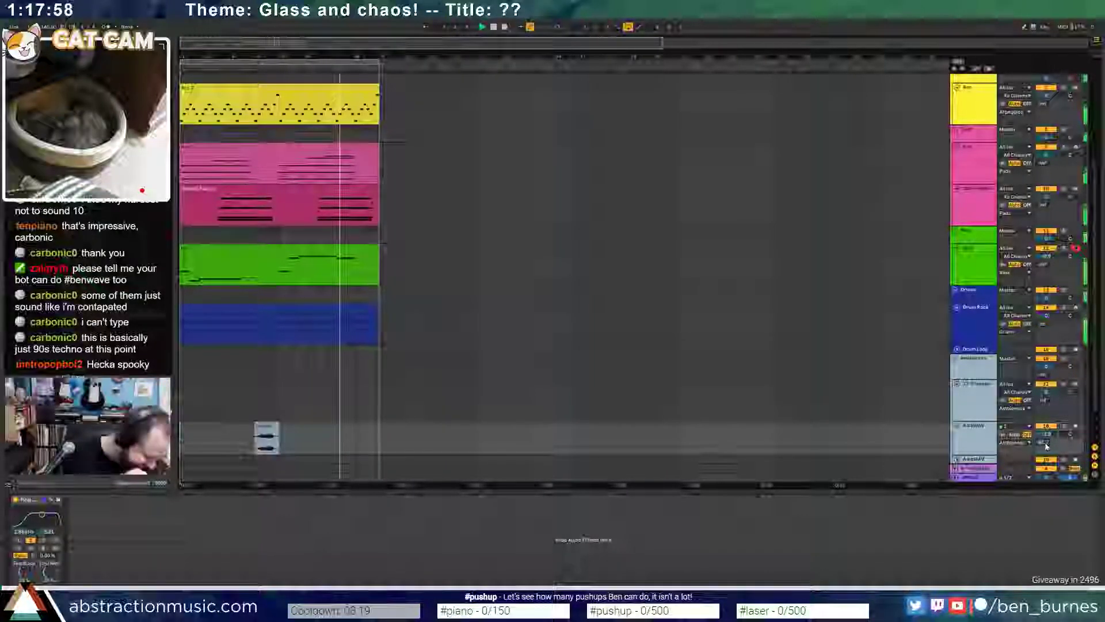
- Replay the loop to hear the delayed sound burst against the other tracks, adjusting the recorded audio track's height
key(space)
drag(1057, 455, 1057, 465)
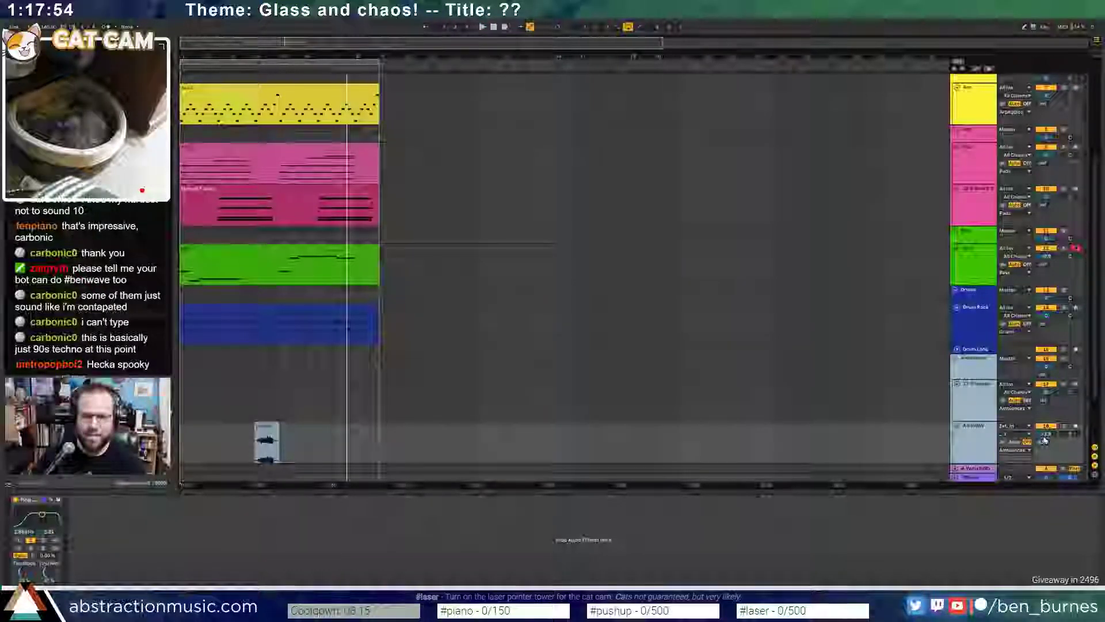
key(space)
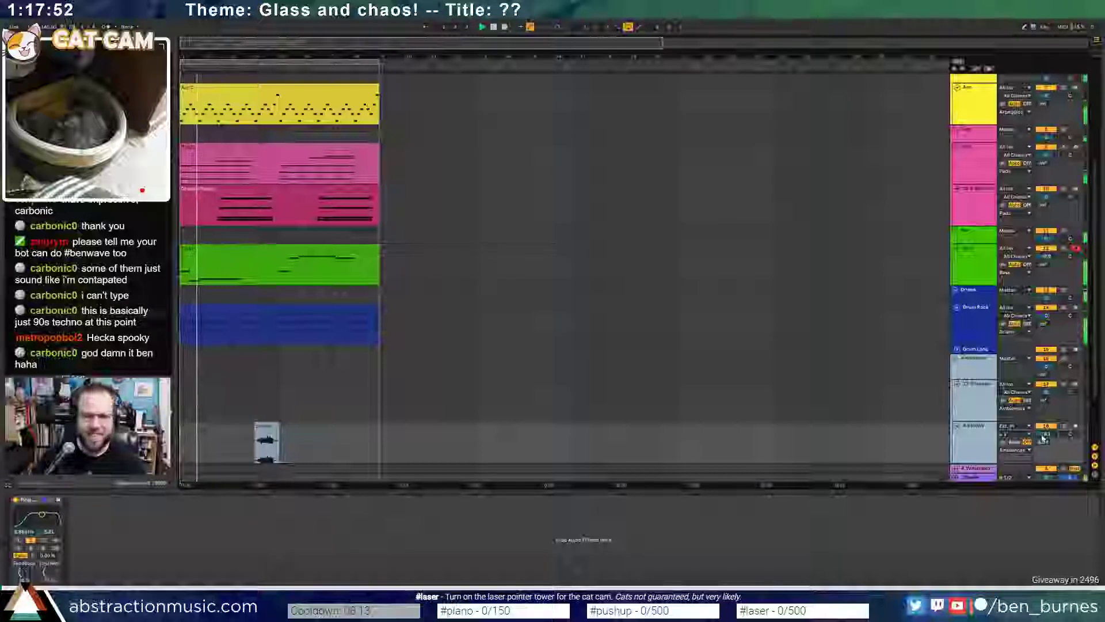
scroll(582, 407, down, 2)
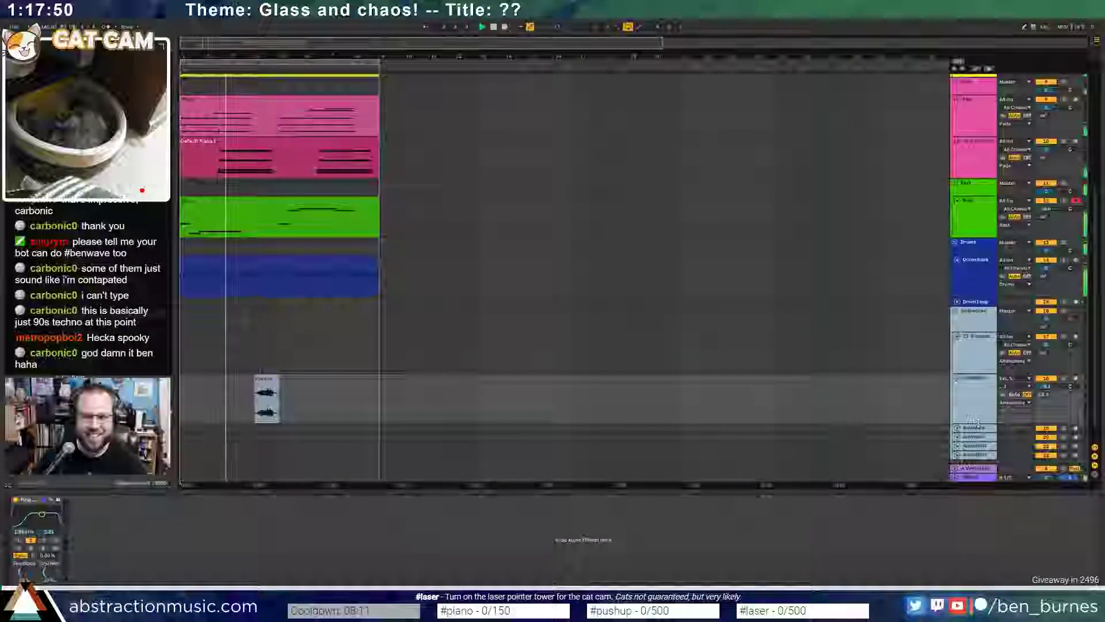
drag(976, 424, 976, 416)
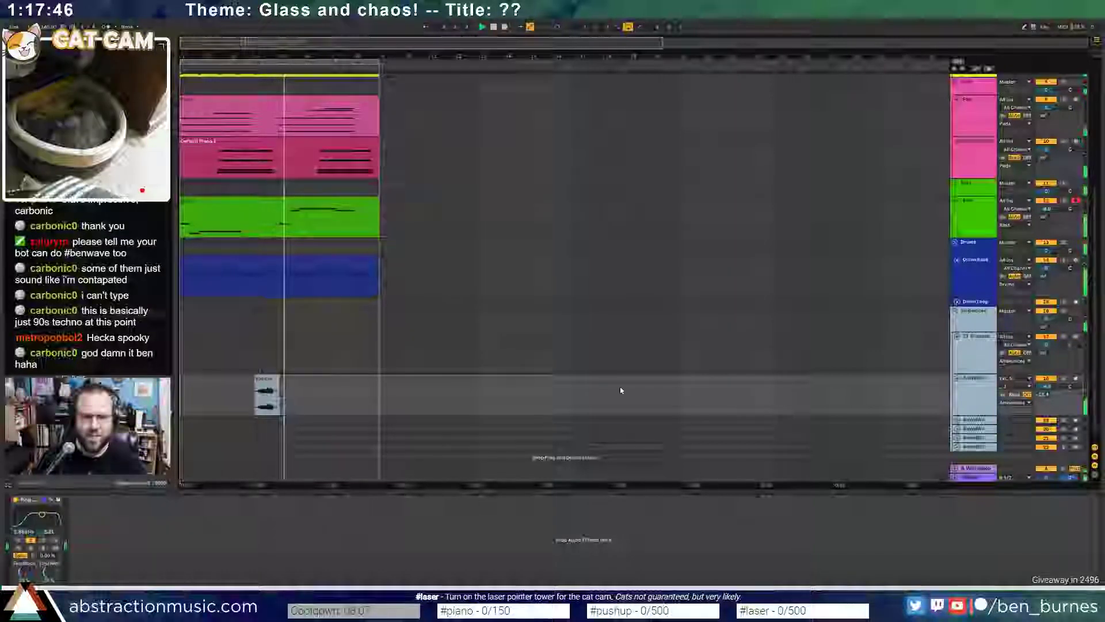
- Copy the first sound burst from the original recorded audio clip and paste it just before the end of the loop
drag(446, 56, 445, 34)
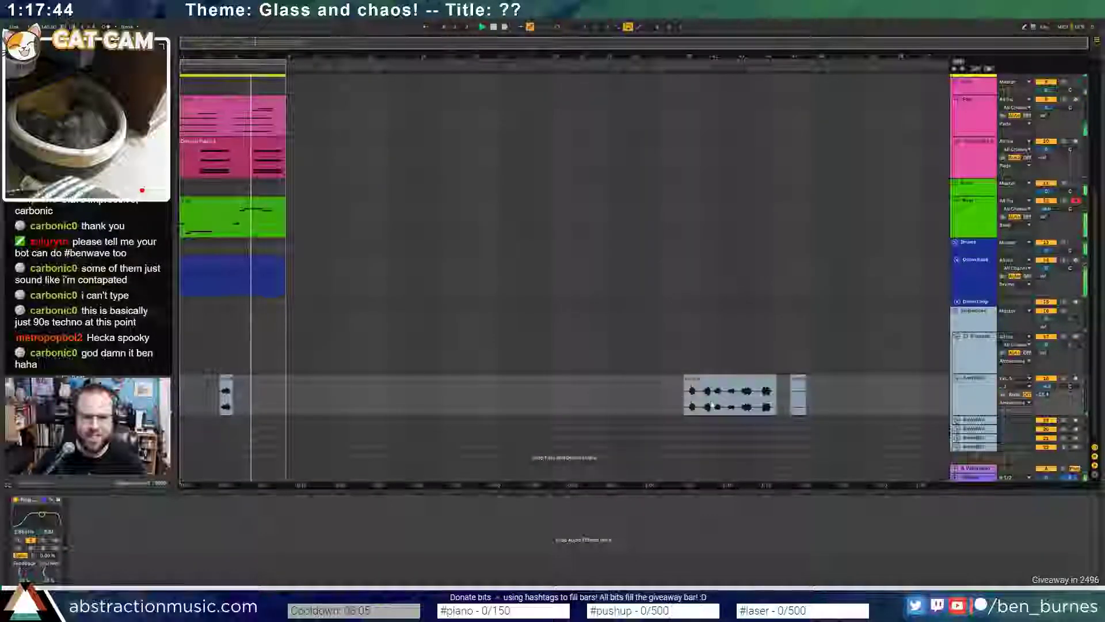
drag(687, 410, 698, 410)
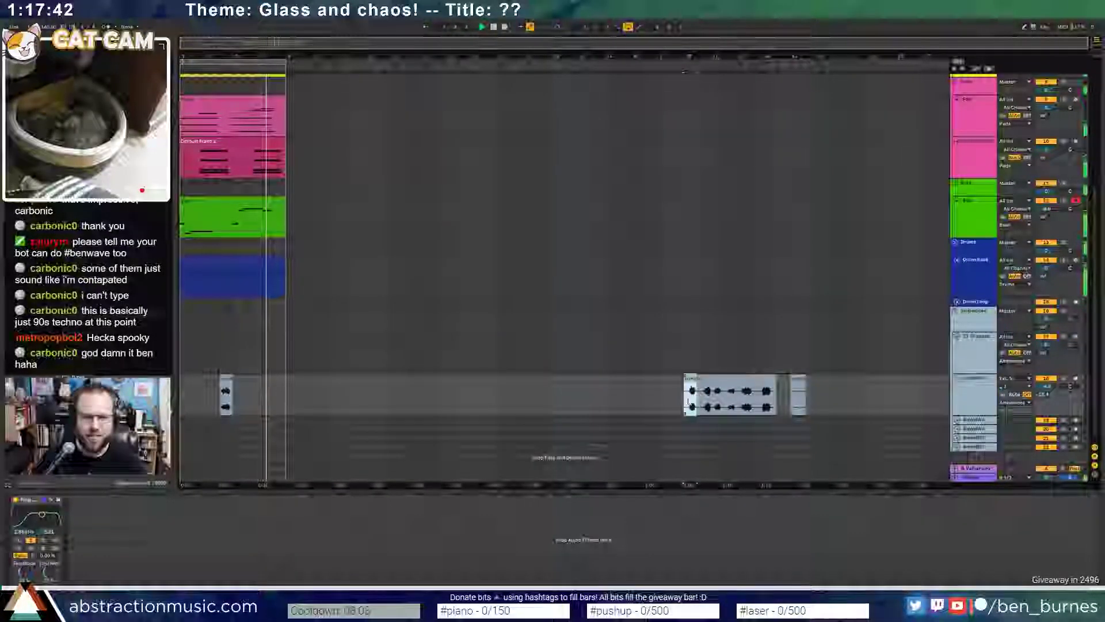
key(ctrl+c)
click(276, 394)
key(ctrl+v)
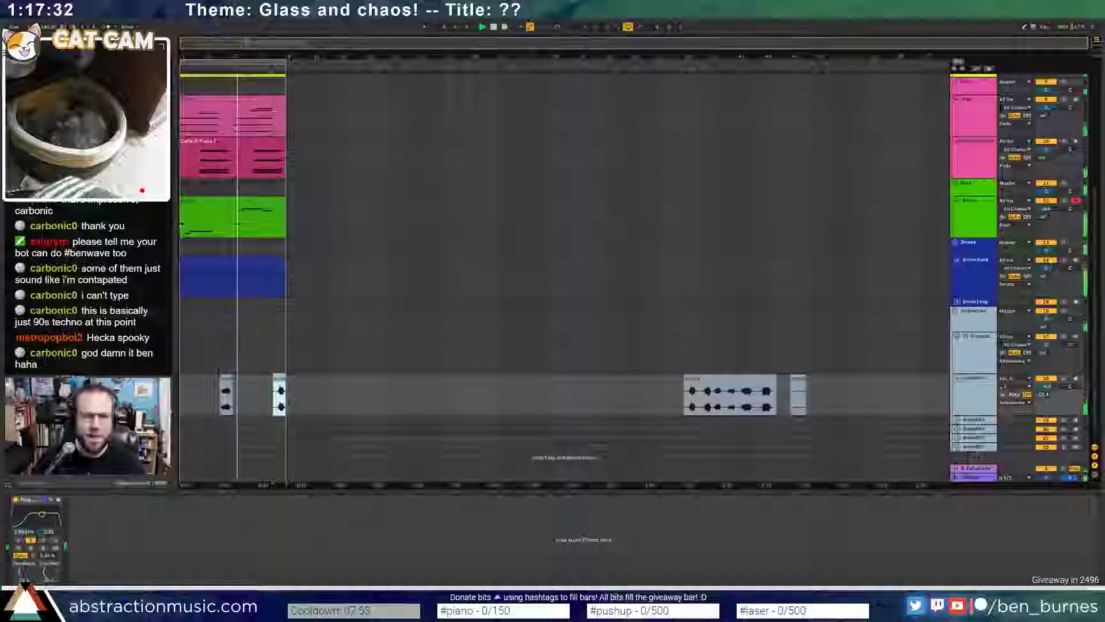
- Load the recorded clip onto an empty drum pad, trim it to the second burst, and set up neighbouring pads with the second and third bursts
click(348, 289)
drag(175, 523, 45, 530)
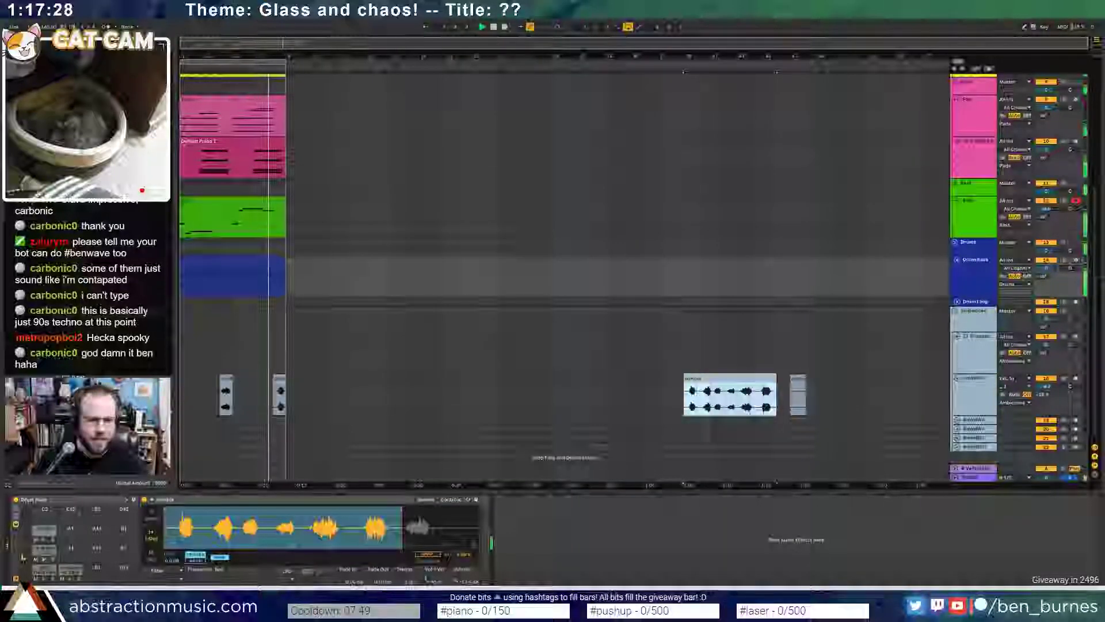
drag(166, 510, 222, 511)
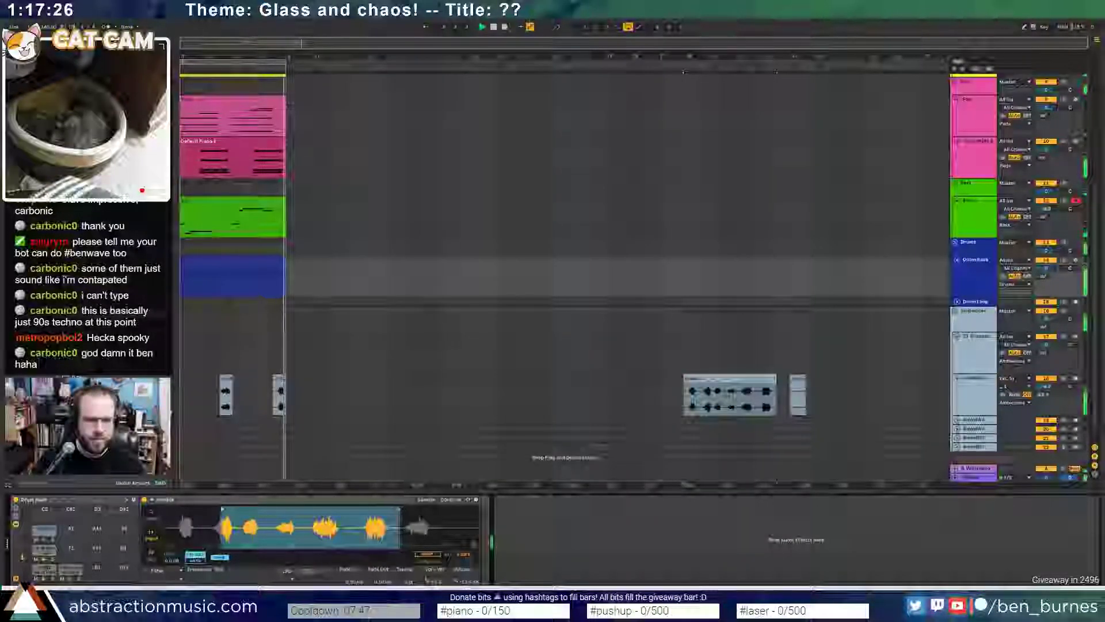
drag(394, 509, 226, 509)
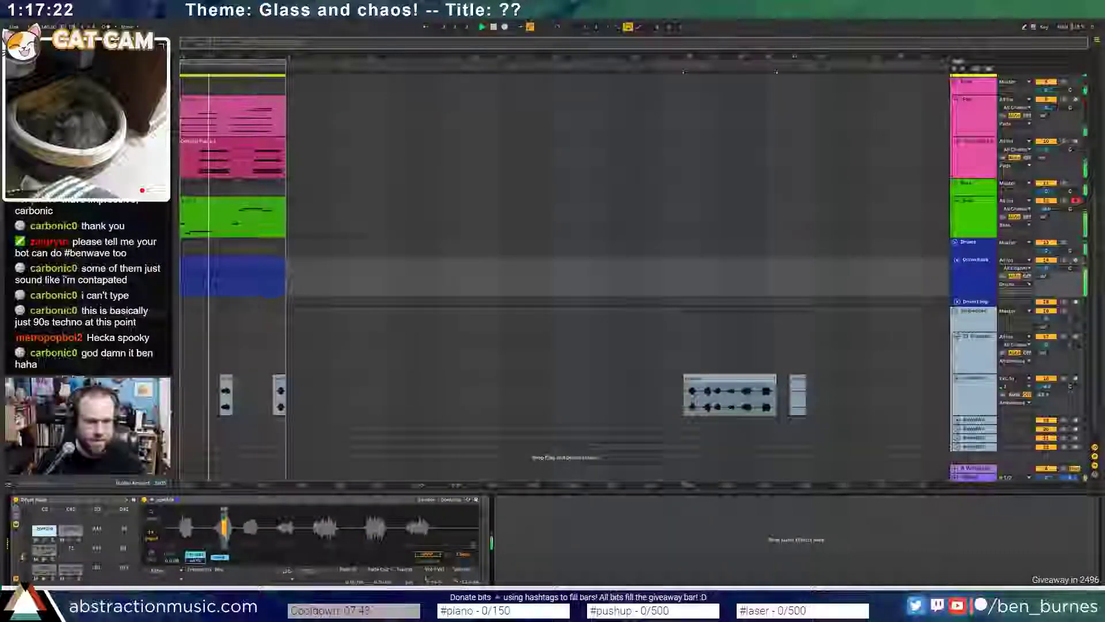
drag(227, 509, 248, 509)
click(69, 531)
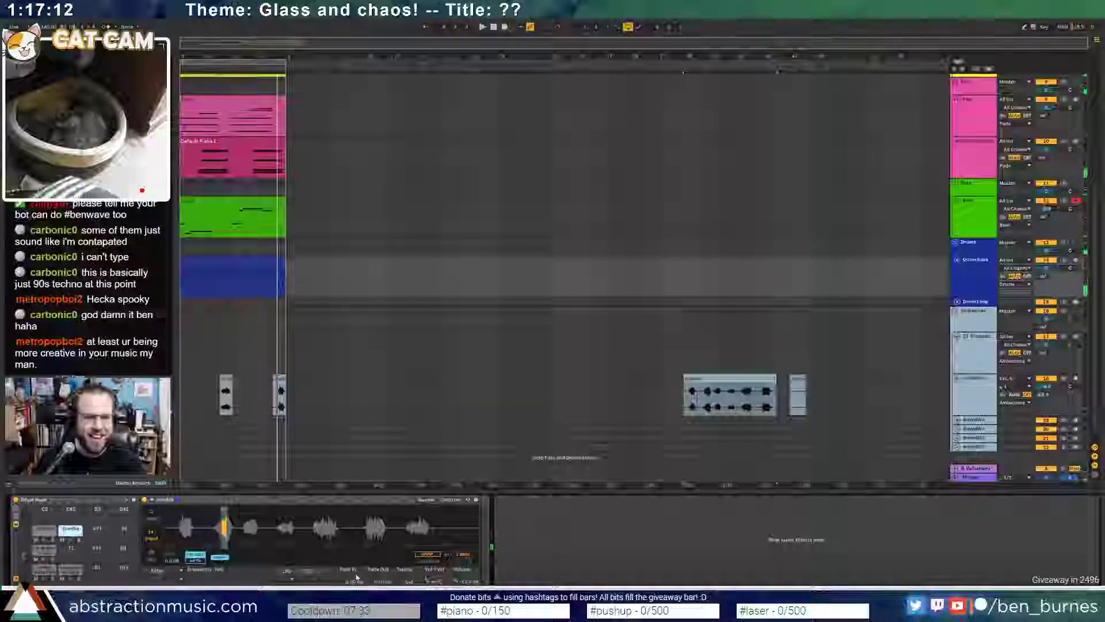
- Inspect the trimmed burst on the second sample pad and switch its Simpler to Classic mode
drag(225, 535, 222, 576)
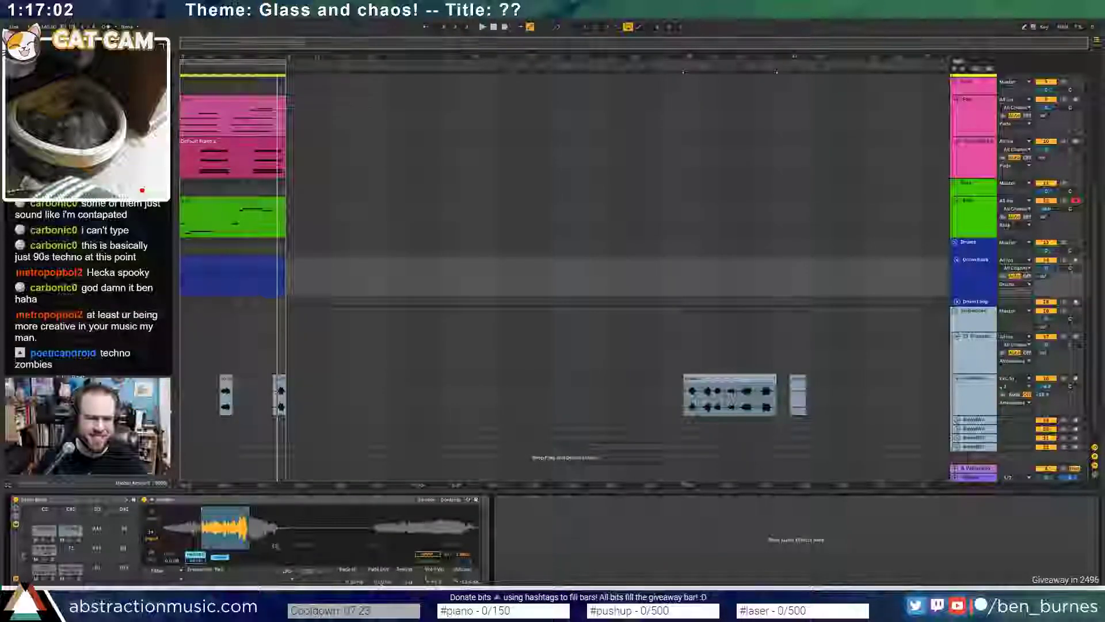
click(150, 517)
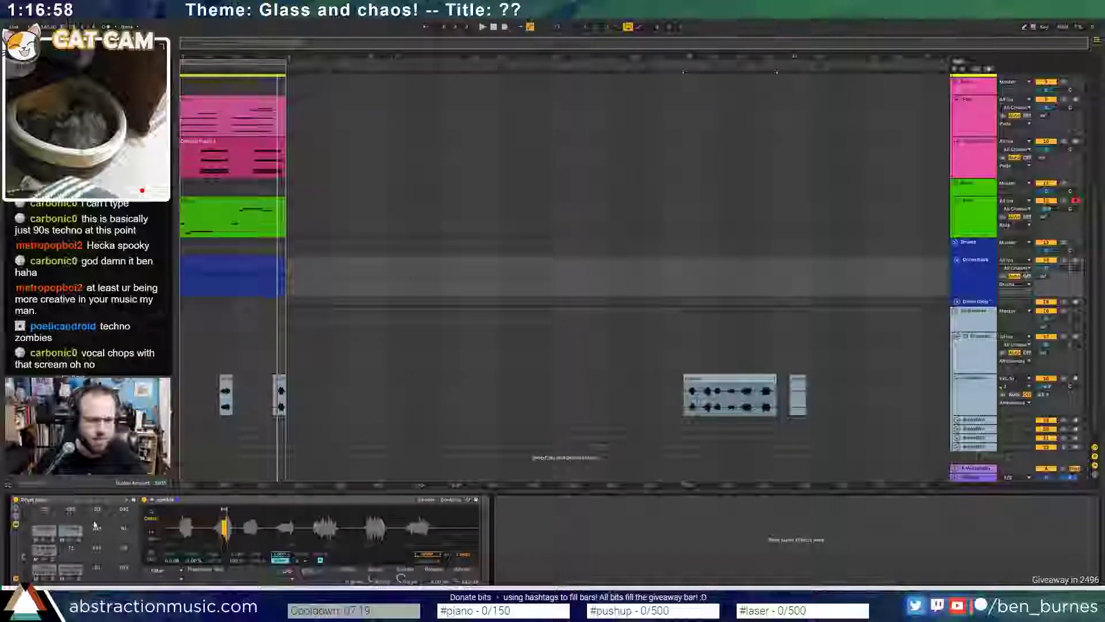
click(45, 528)
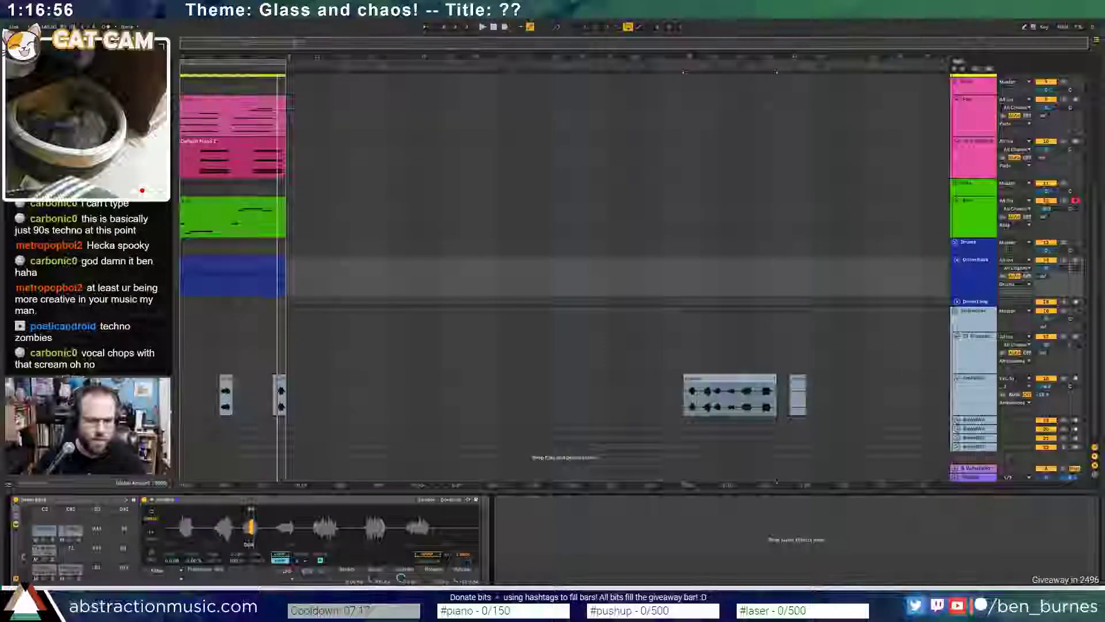
- Copy the second sample pad to the pad beside it and move the copy's sample region to the fourth burst
click(71, 529)
drag(71, 529, 98, 533)
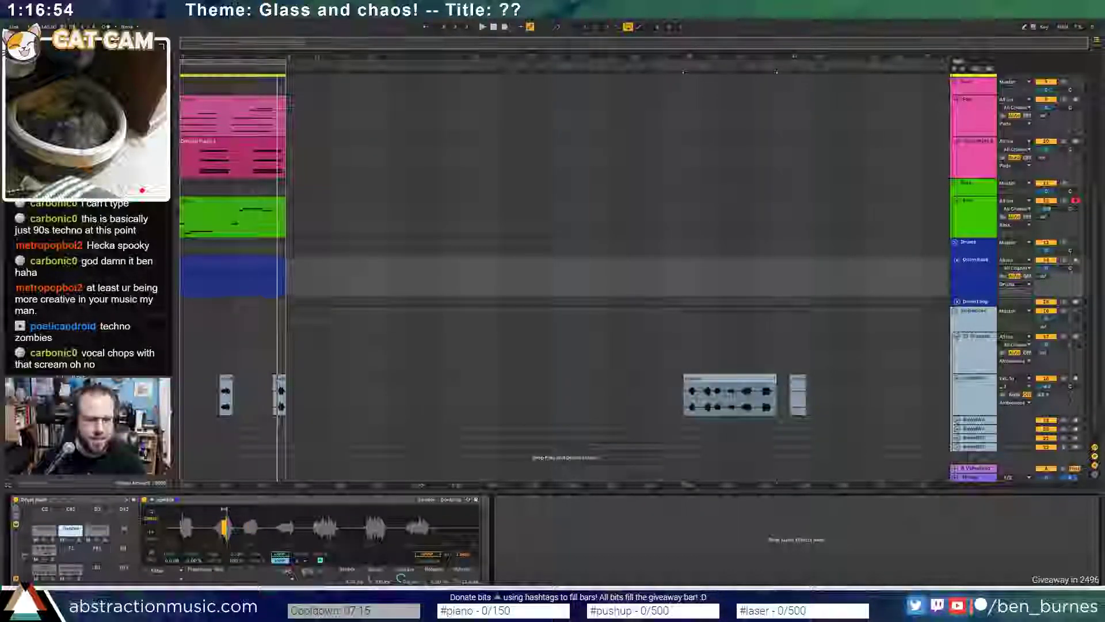
drag(228, 509, 290, 514)
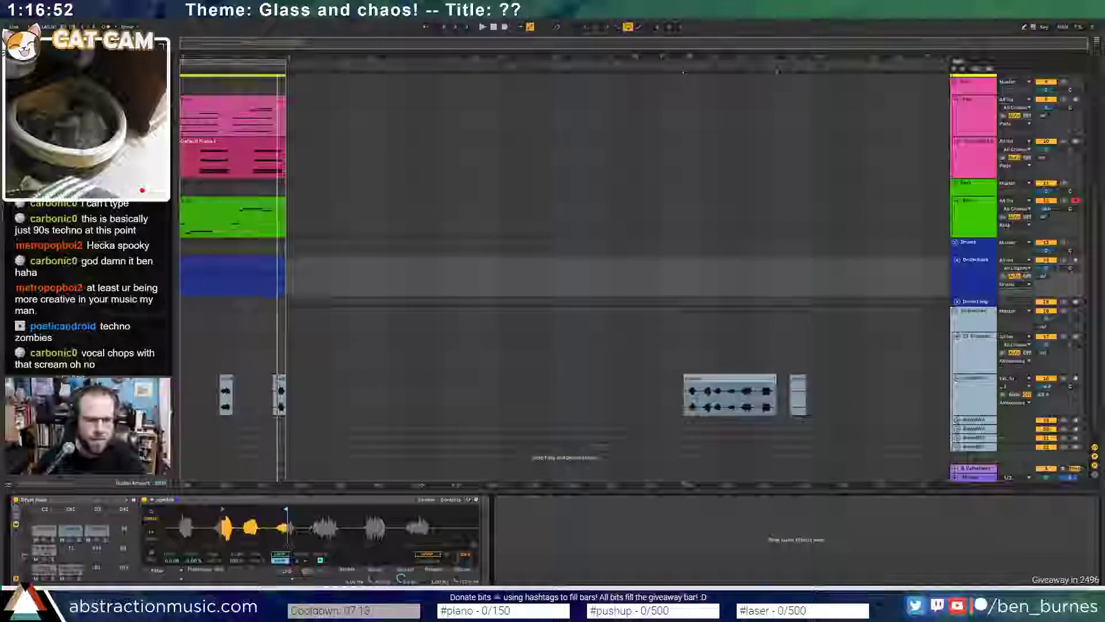
drag(222, 510, 283, 514)
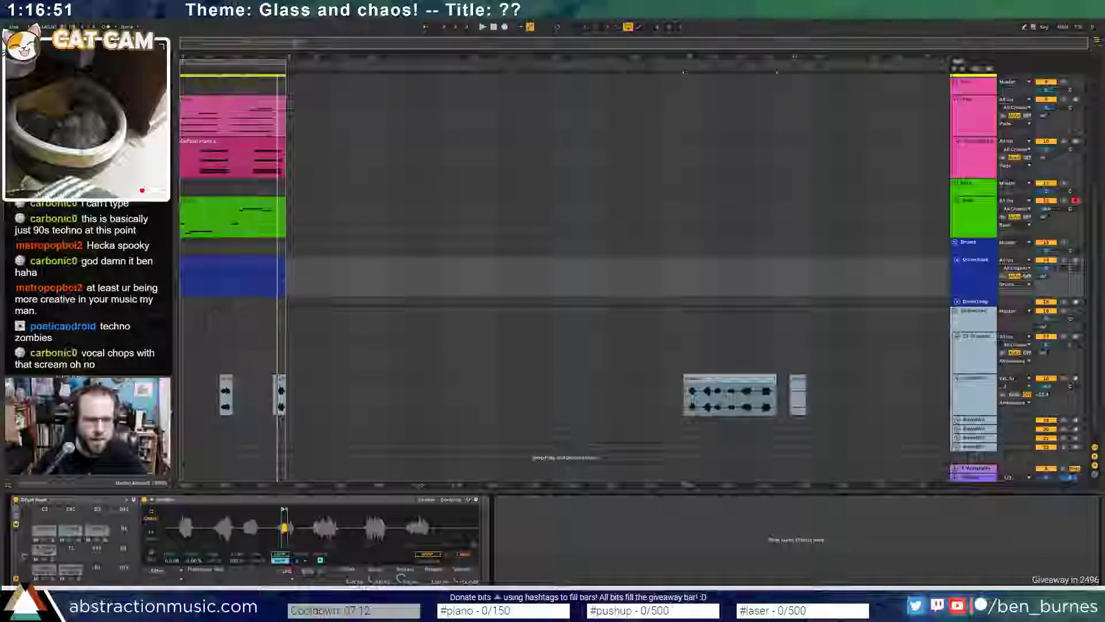
- Copy the burst sample to a fourth drum pad and move its sample region to the fifth burst
click(97, 530)
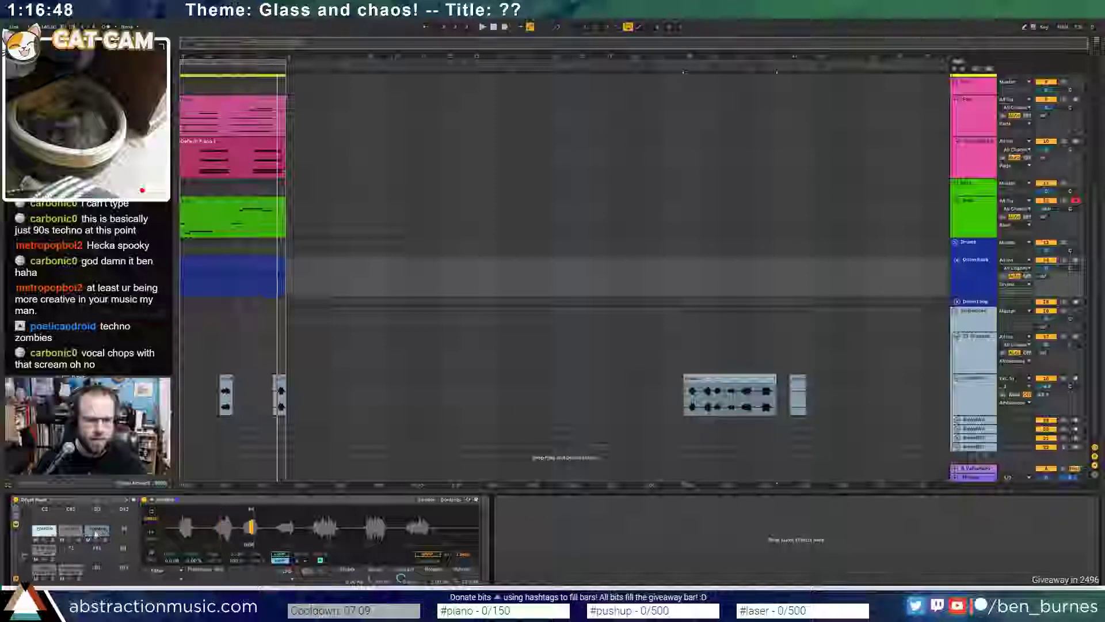
click(122, 530)
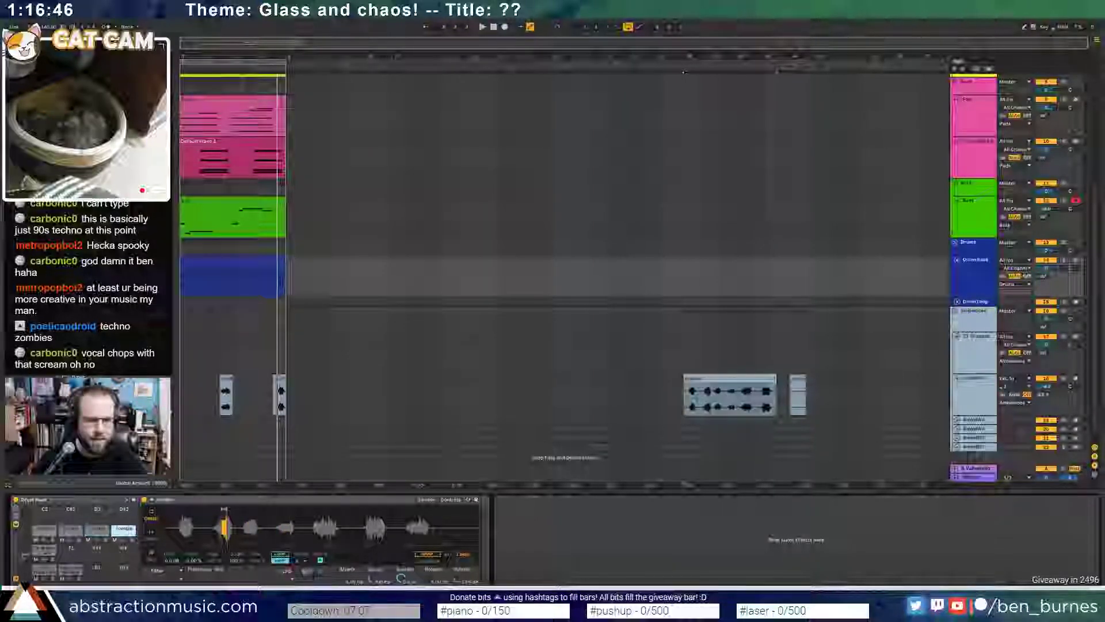
drag(228, 510, 327, 510)
drag(223, 509, 325, 510)
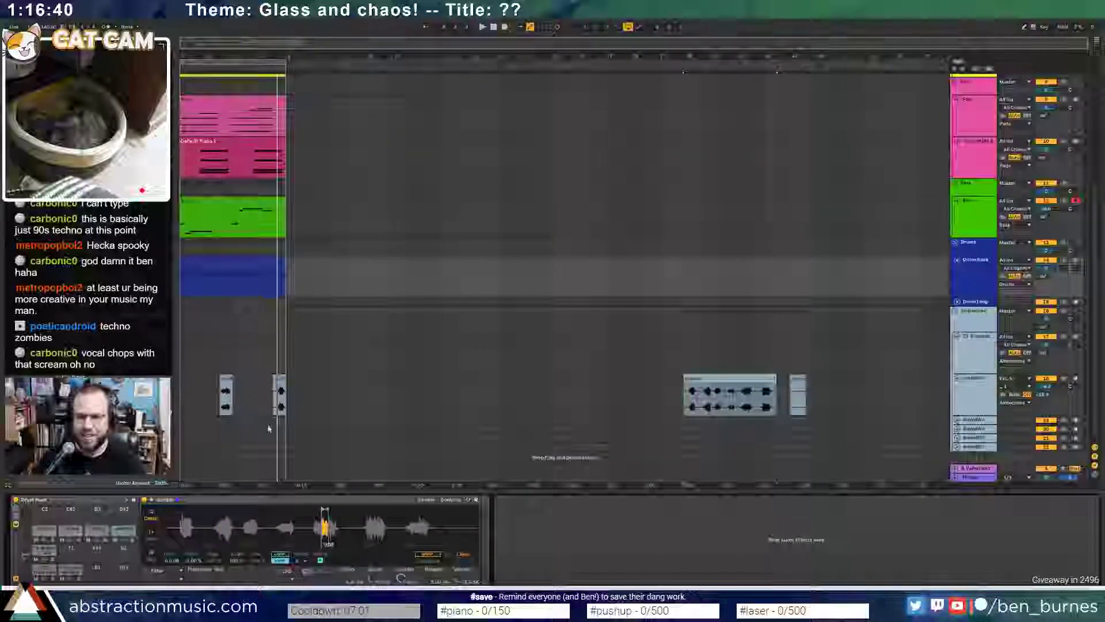
- Open the drum clip, select its section from the middle to near the end of the loop, and consolidate it
double_click(233, 259)
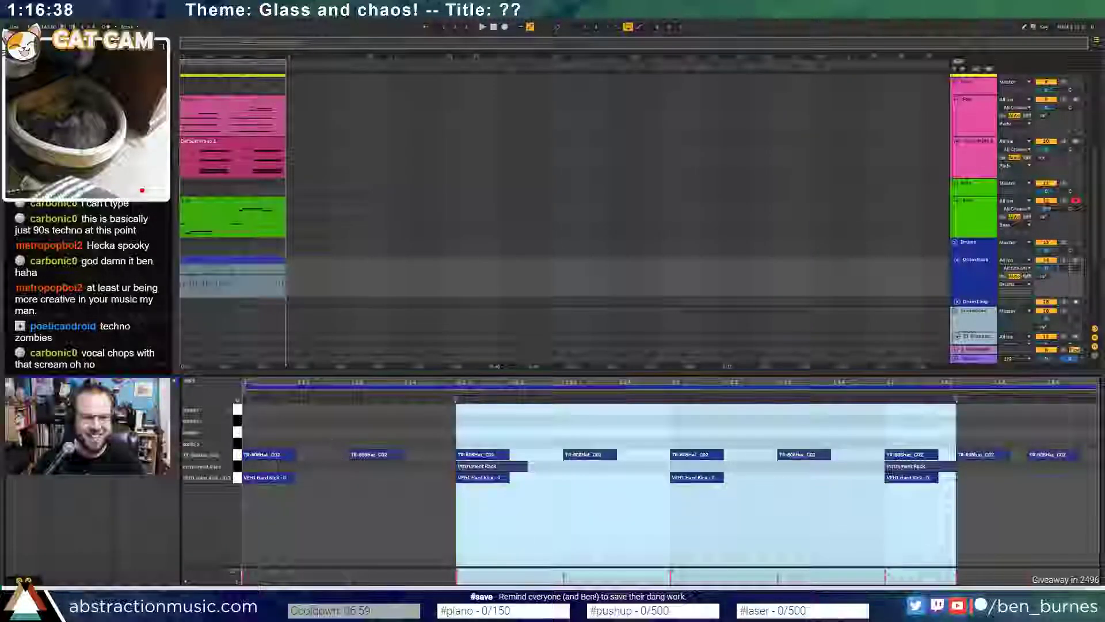
drag(236, 284, 274, 282)
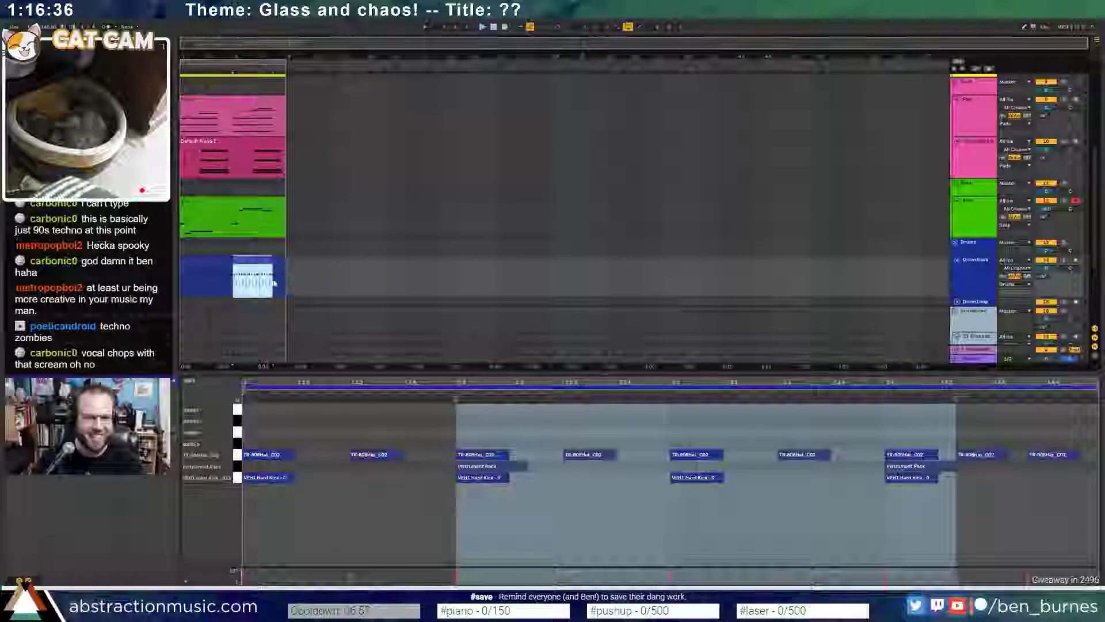
key(ctrl+j)
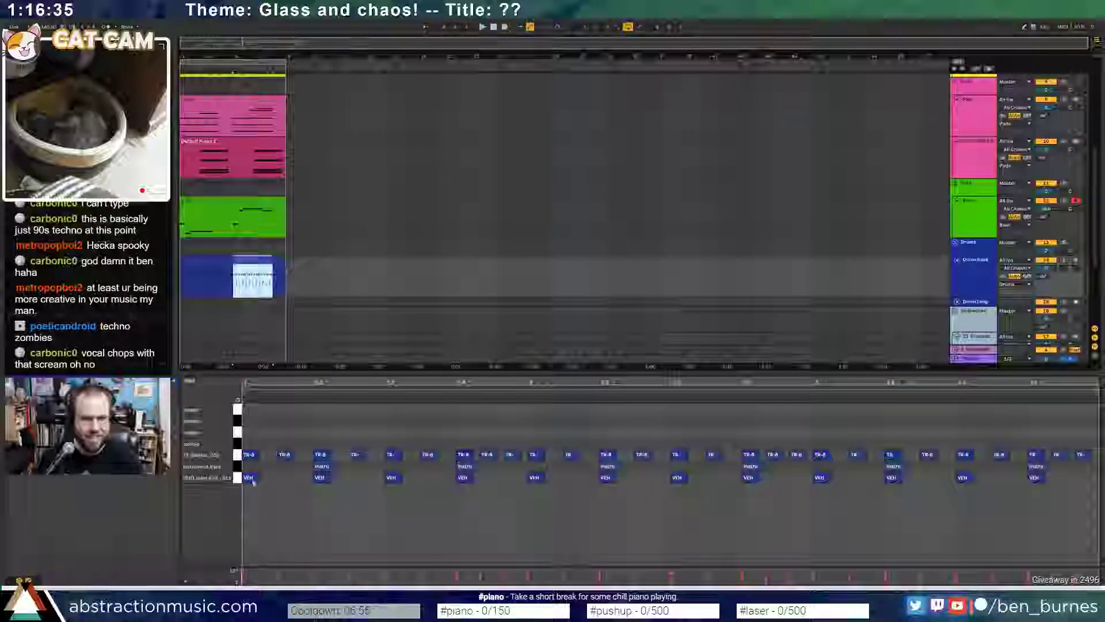
- Add a note for the first burst pad at the start of the consolidated drum clip and play it
double_click(248, 444)
drag(252, 442, 260, 443)
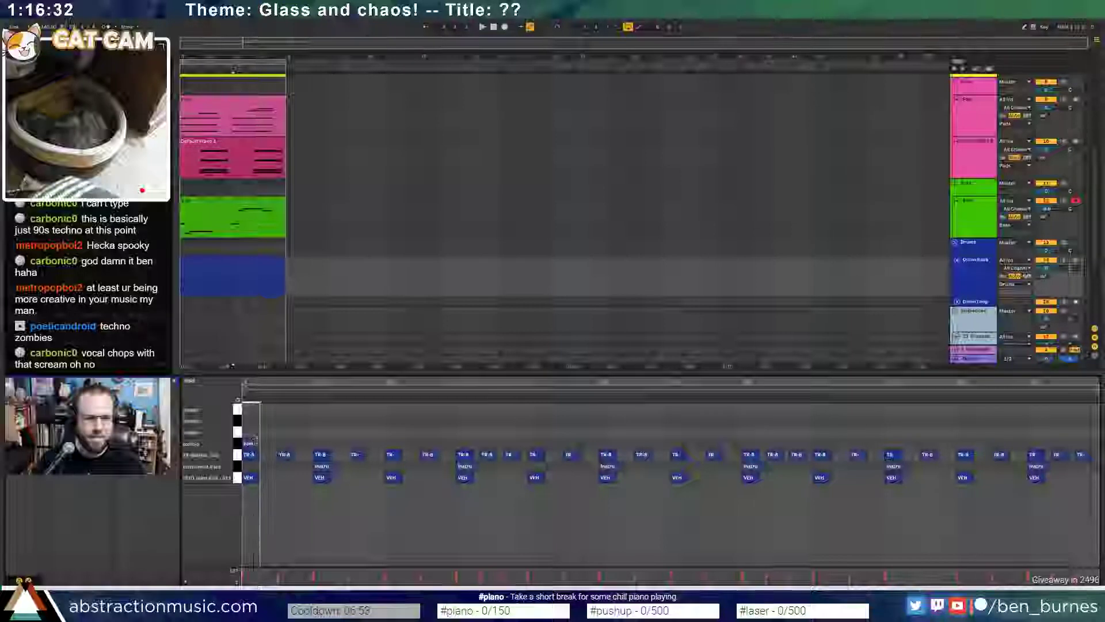
key(space)
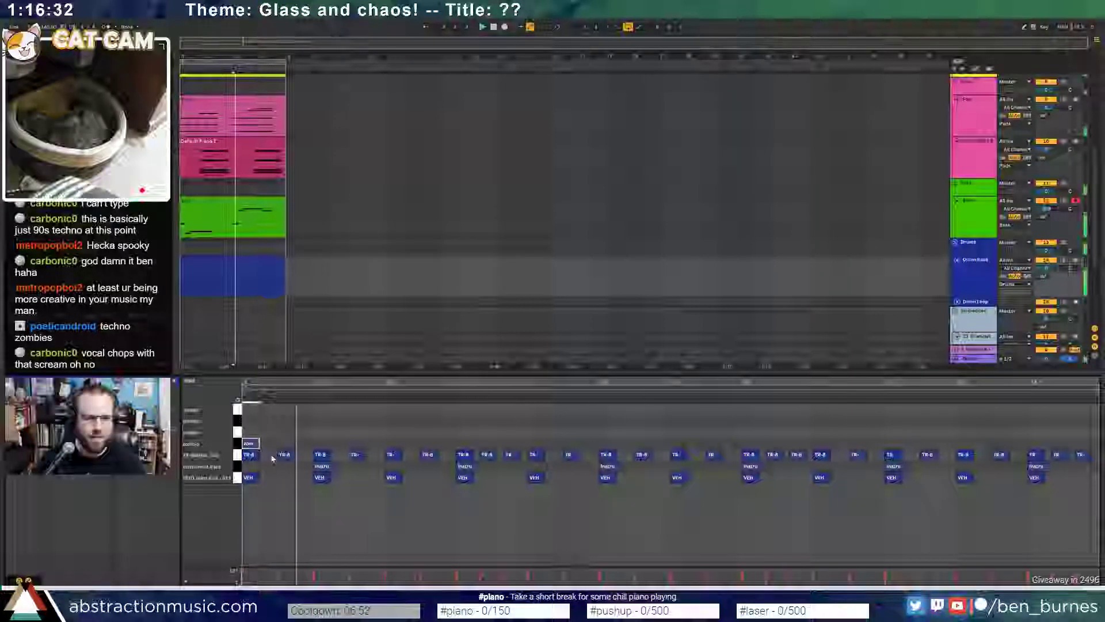
- Add one note for the third burst pad and two following notes for the second burst pad, and play the pattern
double_click(353, 423)
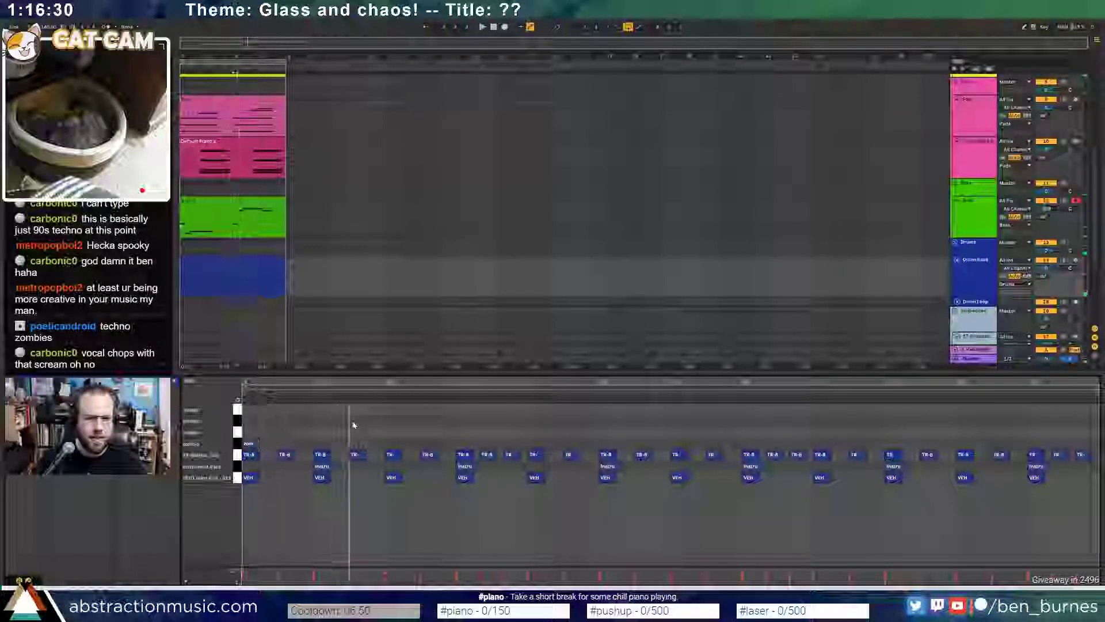
double_click(389, 432)
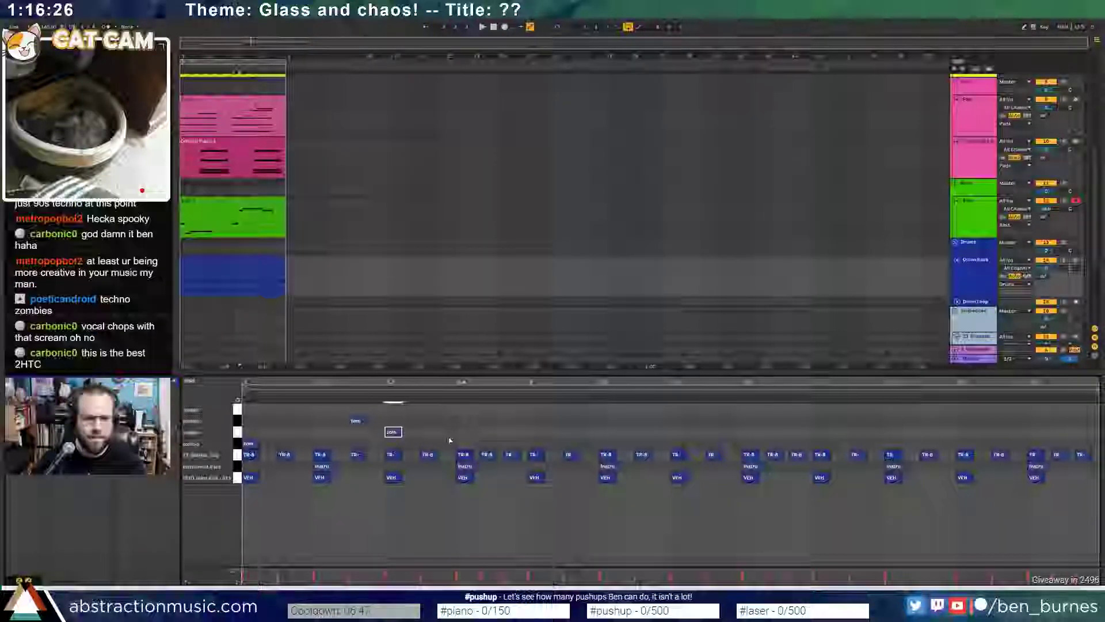
double_click(417, 433)
key(space)
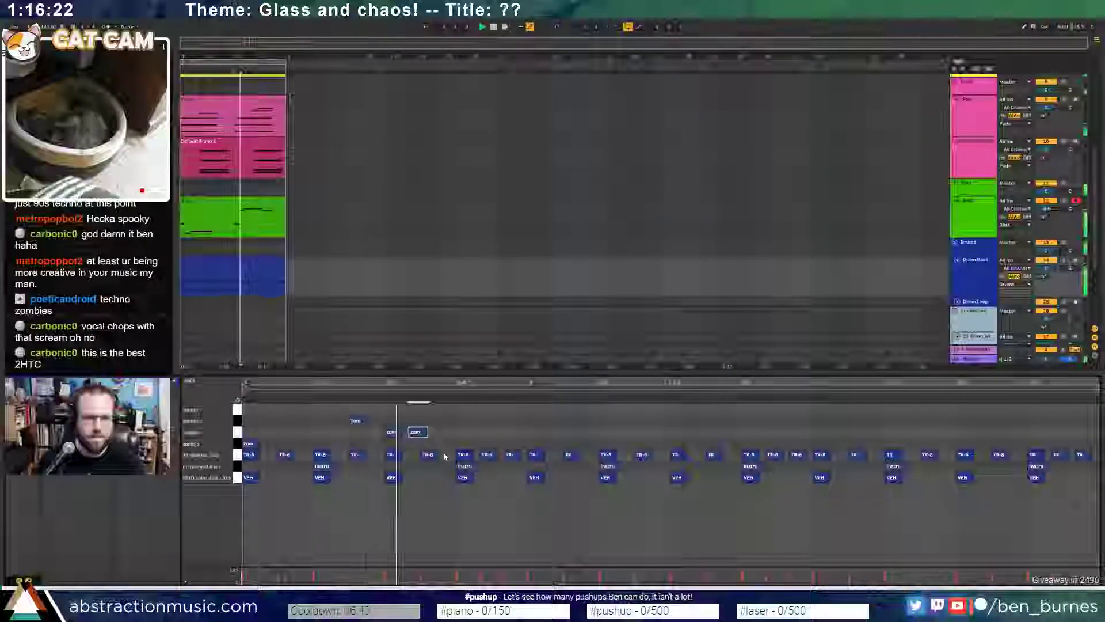
key(space)
- Move the last second-pad note to just before the following snap hit and add another note after it on the same row
key(Right)
drag(435, 434, 450, 438)
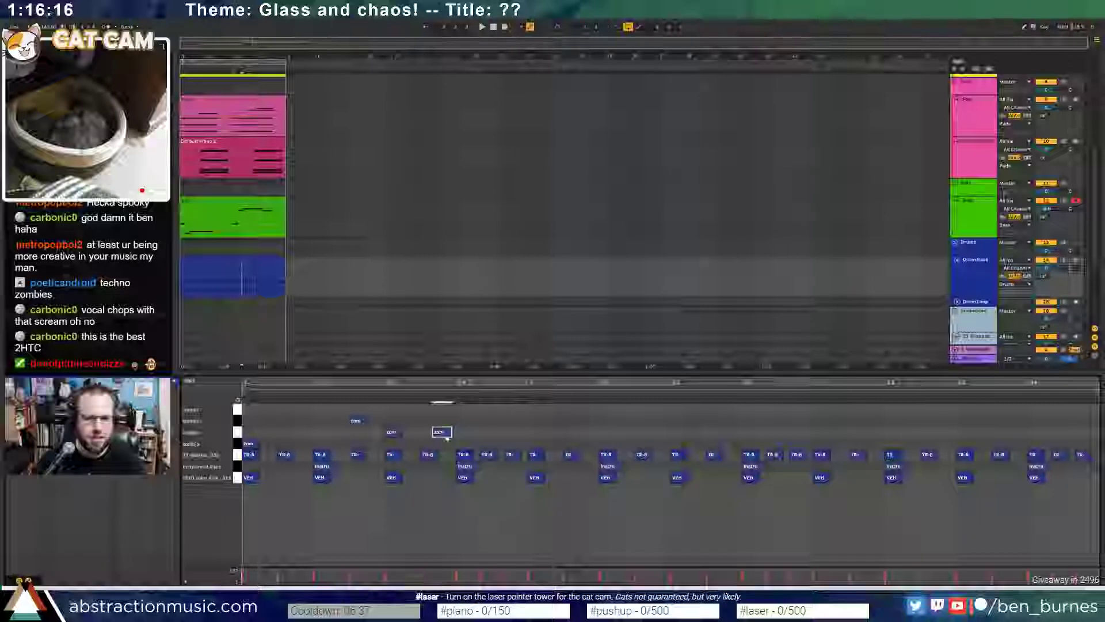
drag(441, 434, 445, 436)
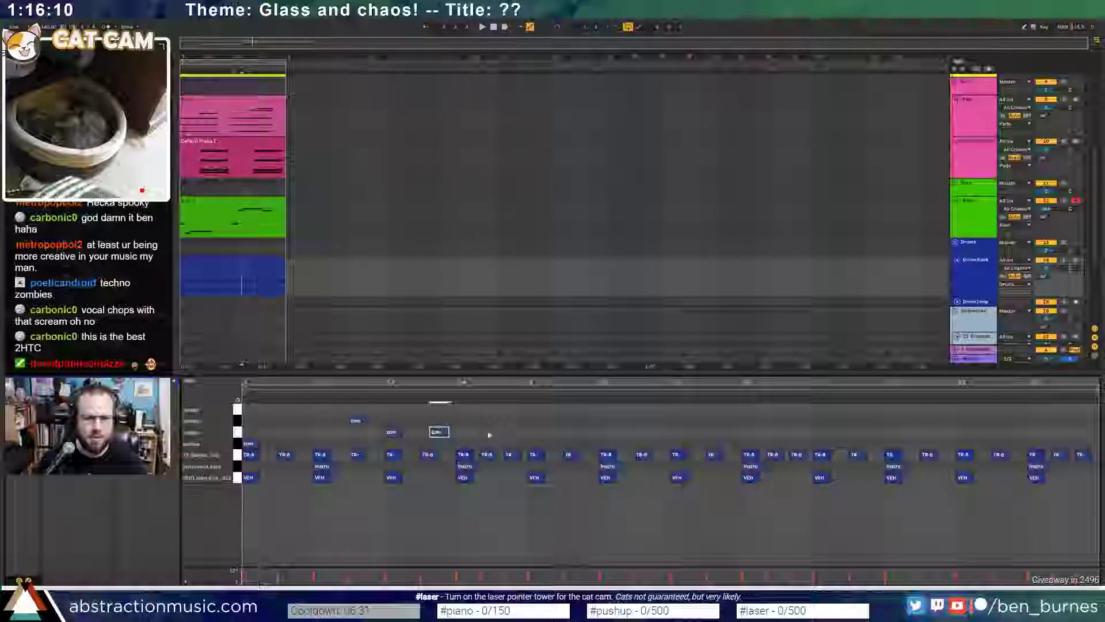
click(483, 433)
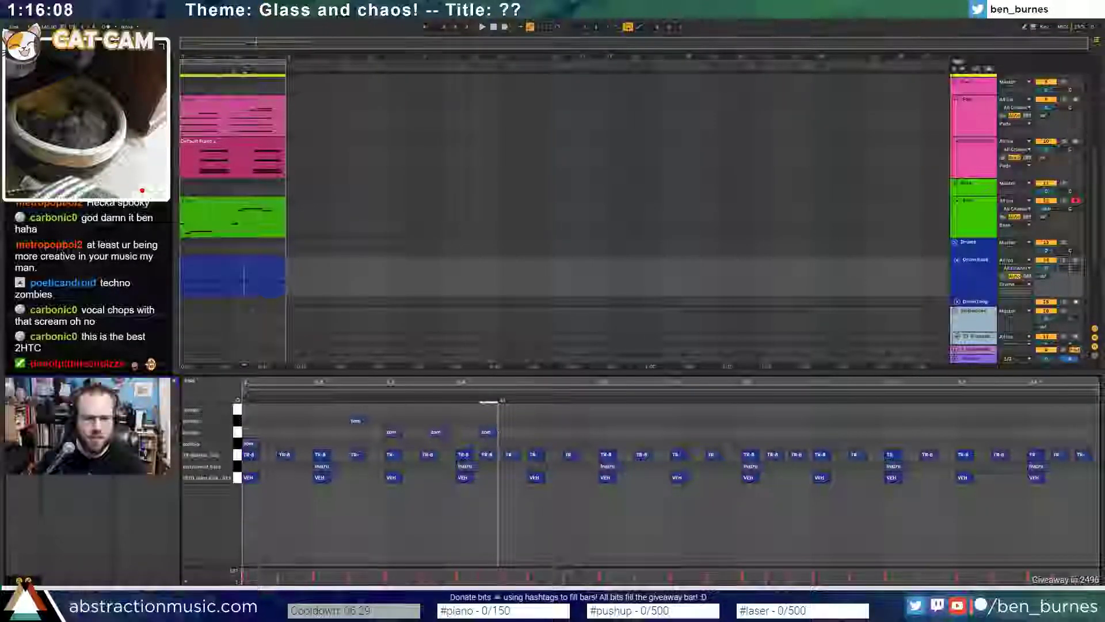
- Select all five burst notes and play the pattern from the start of the clip
drag(510, 411, 190, 444)
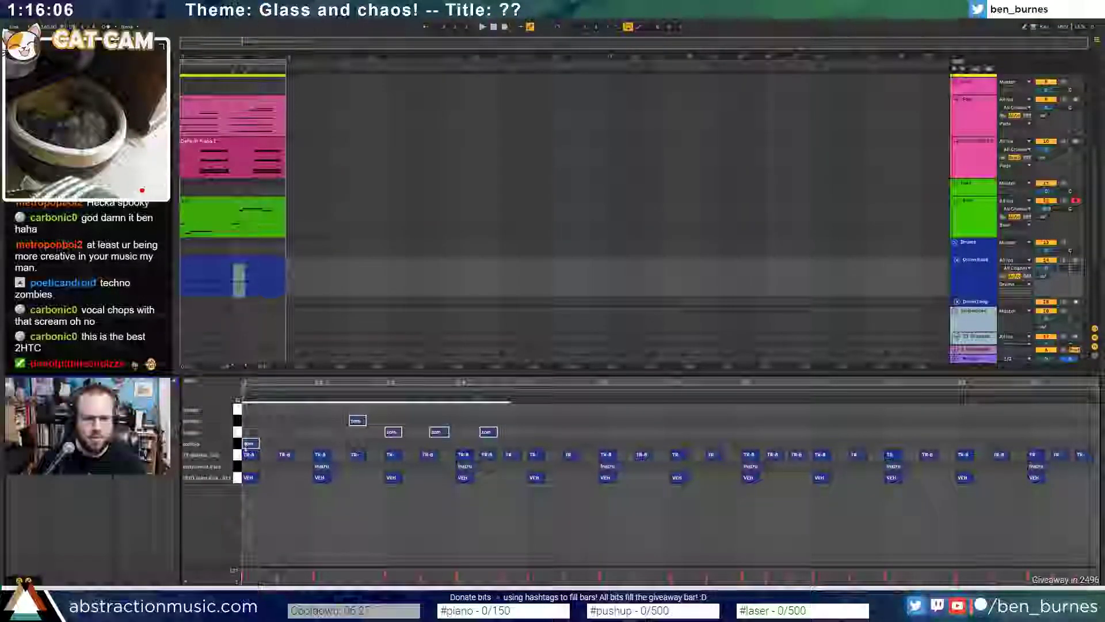
key(space)
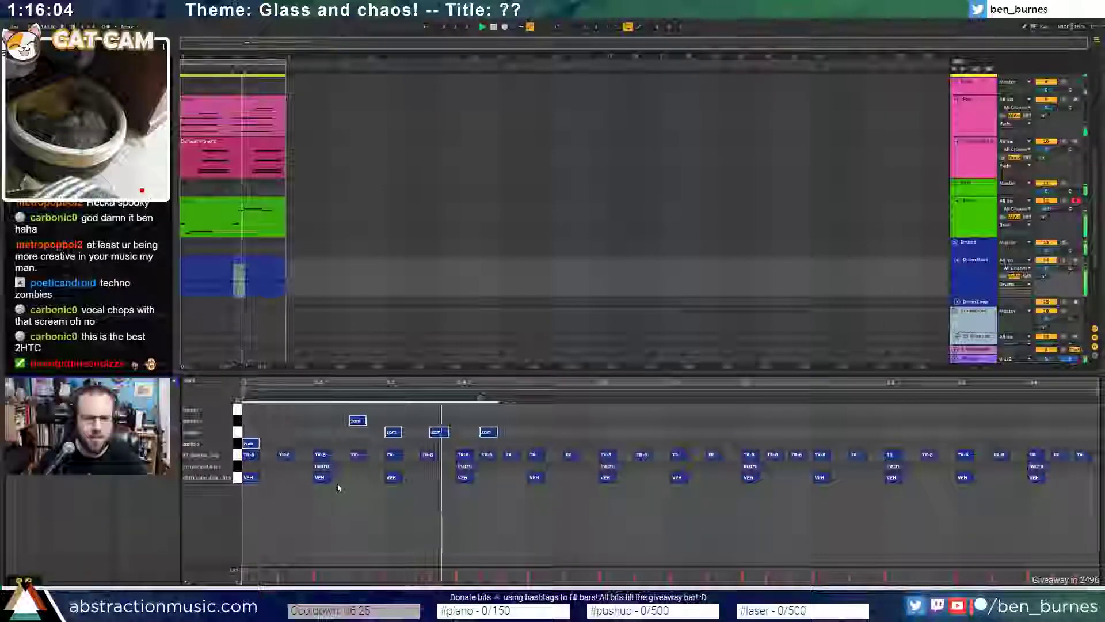
key(space)
- Shift the fourth burst note slightly earlier, place the fifth on the top burst row with a longer length, and select all five
mouse_move(439, 432)
mouse_down()
mouse_move(492, 409)
mouse_move(531, 408)
mouse_up()
click(452, 429)
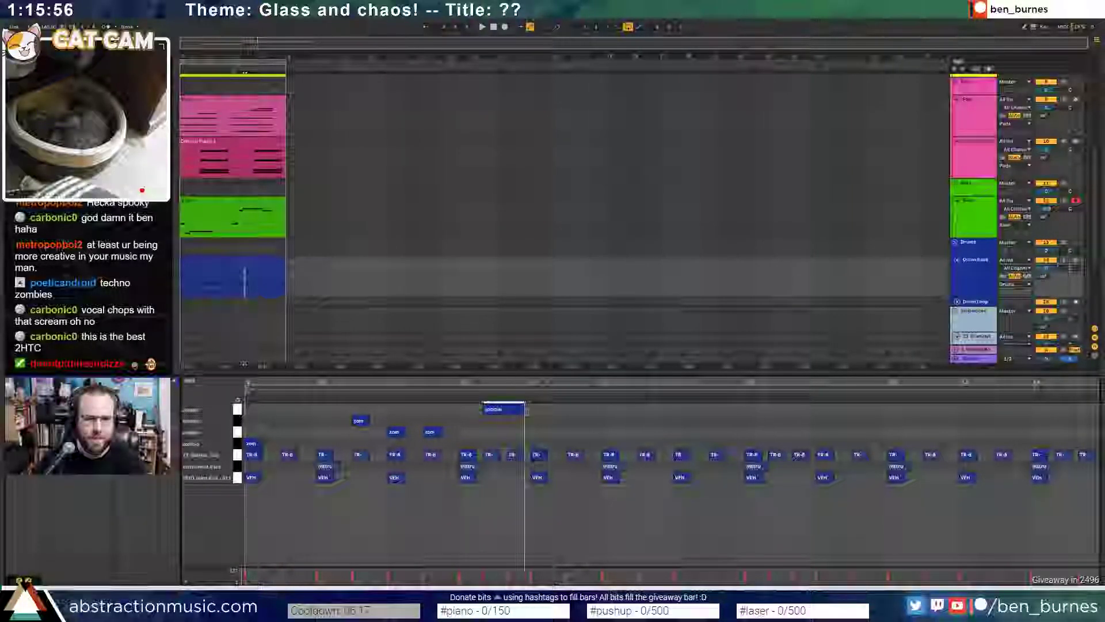
drag(530, 447, 195, 397)
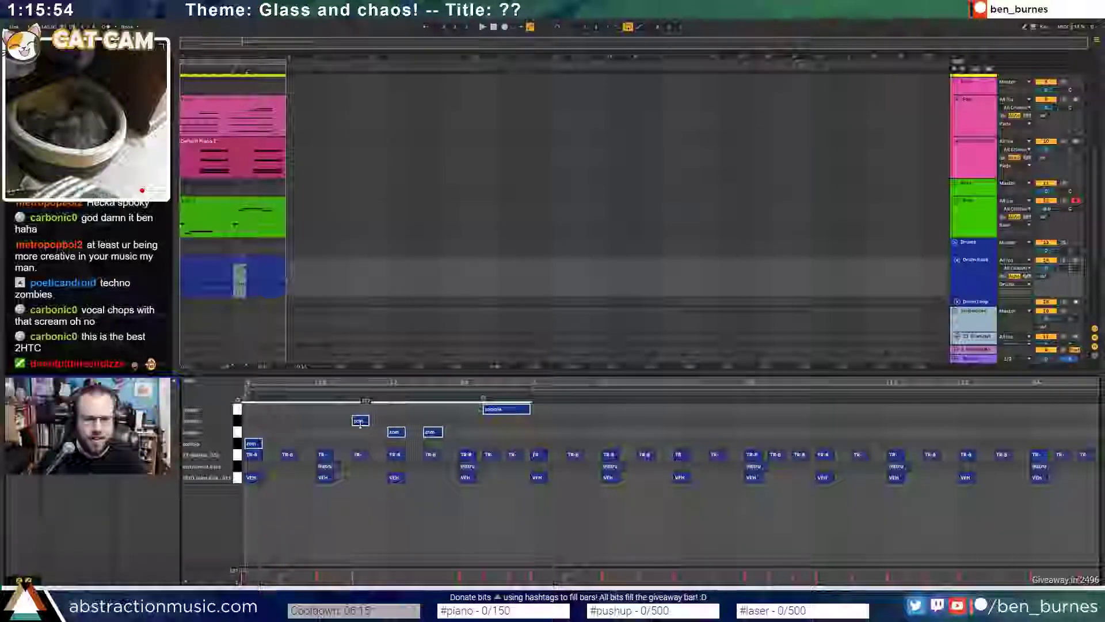
- Duplicate the five burst notes after the first phrase, shorten and tighten the copy's last two second-pad notes, and add a longer third-pad note
ctrl+drag(361, 427, 647, 436)
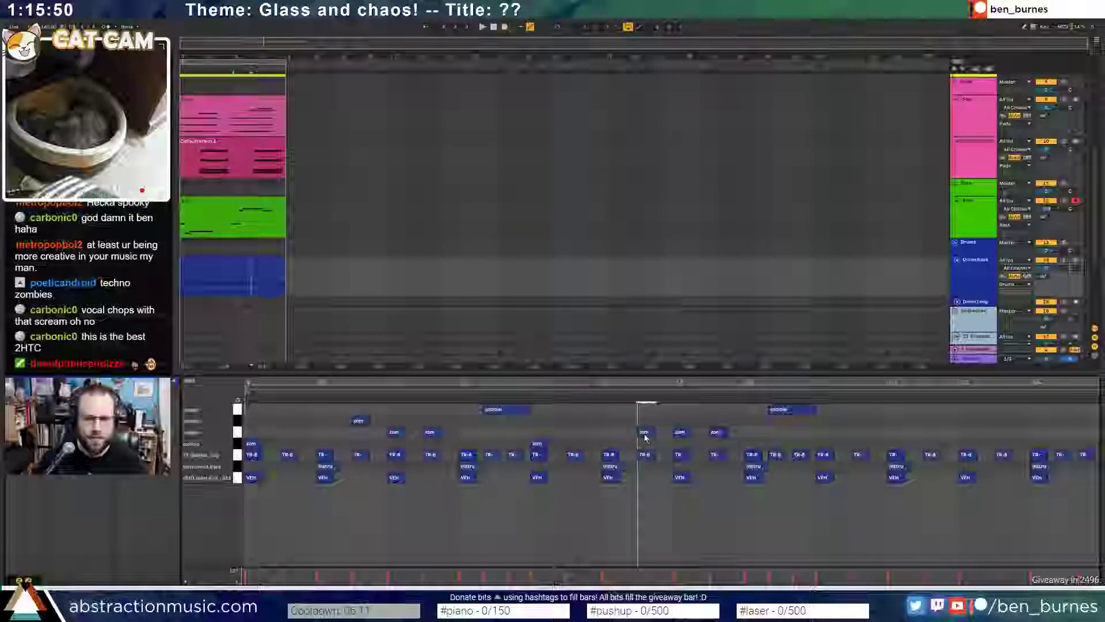
drag(718, 436, 702, 433)
click(721, 419)
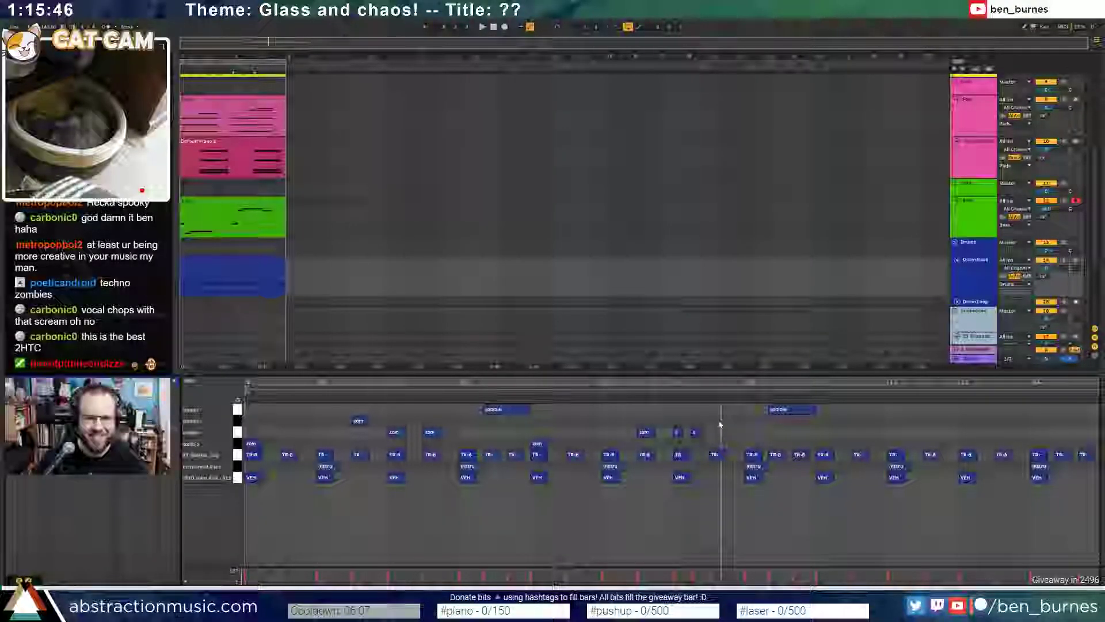
double_click(715, 422)
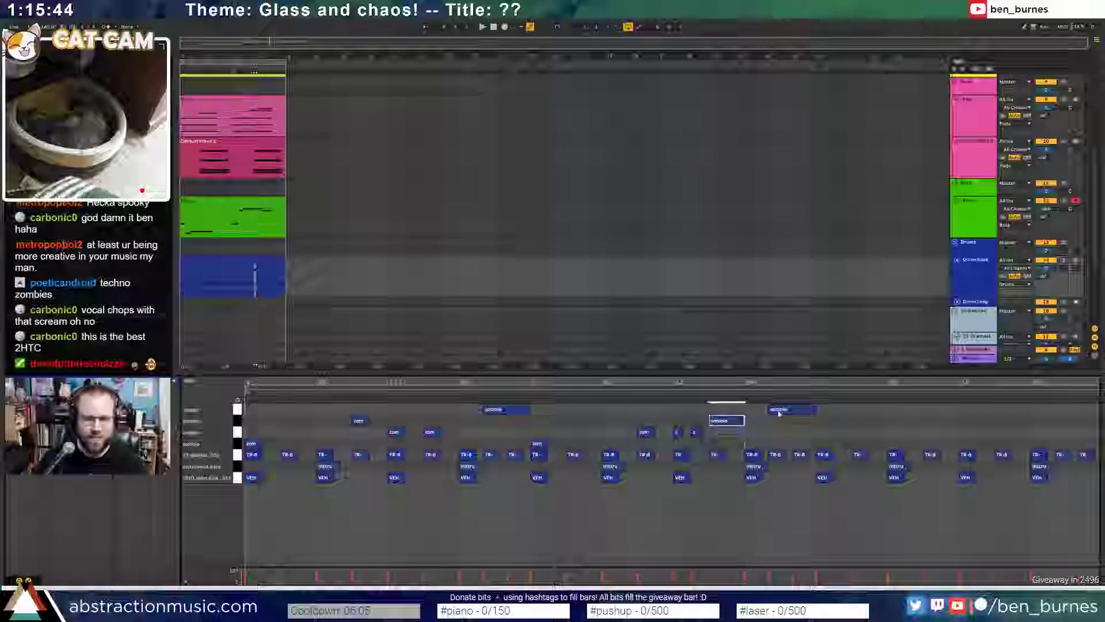
- Move the copied top-row burst note down to the first-pad row, aligned with the nearby snap hit, and play the pattern
drag(780, 411, 760, 446)
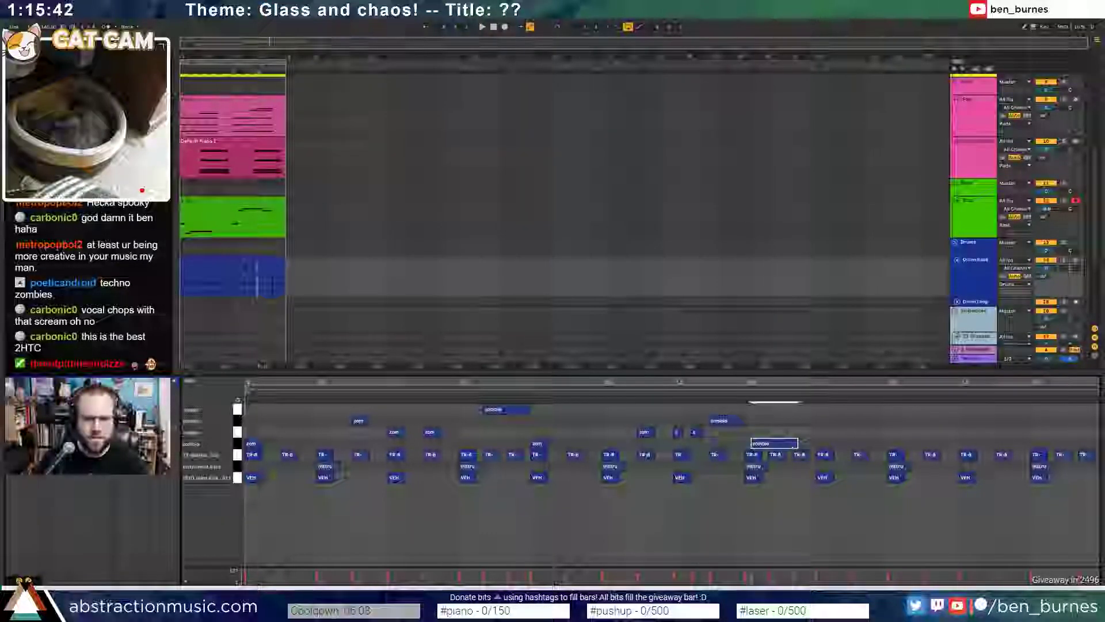
click(780, 447)
key(space)
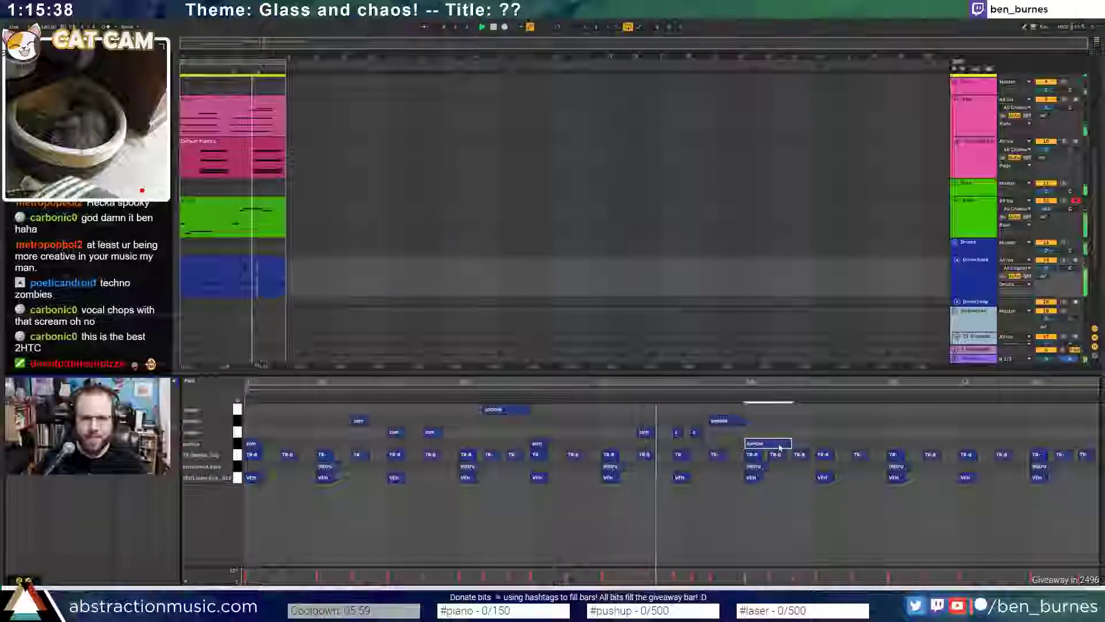
key(space)
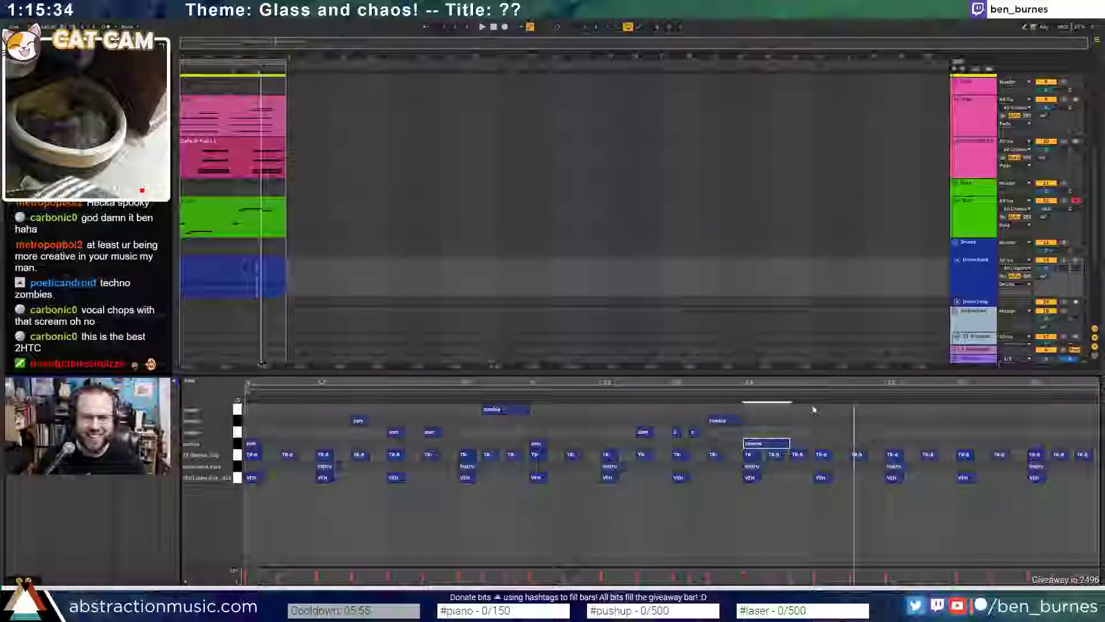
- Extend the drum clip to the end of the loop and duplicate its closing drum hits to fill the added section
drag(814, 403, 245, 446)
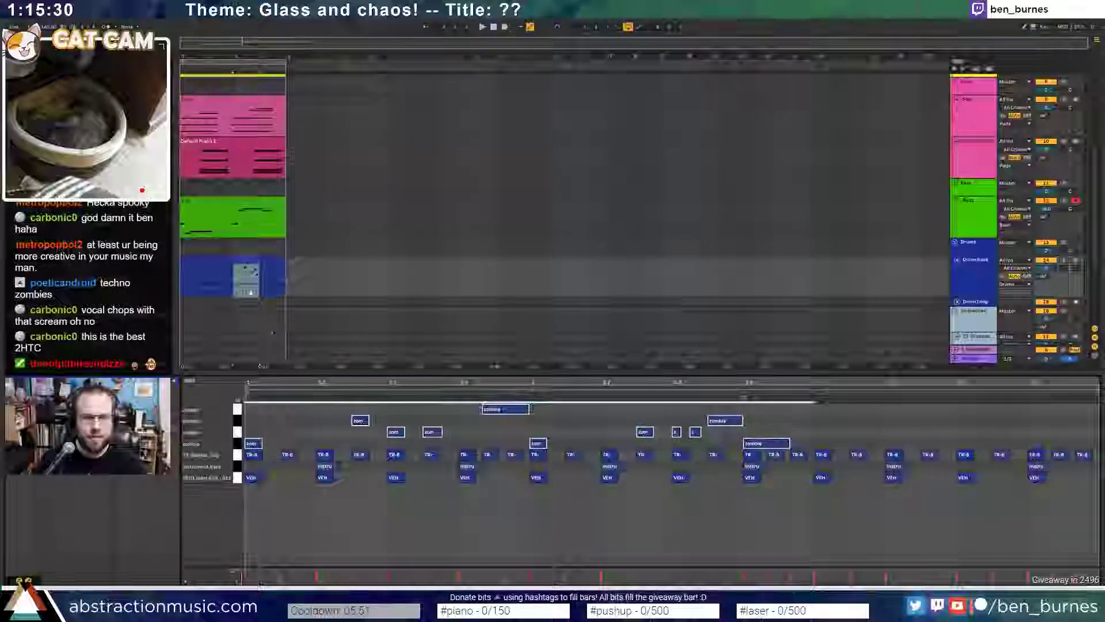
click(253, 261)
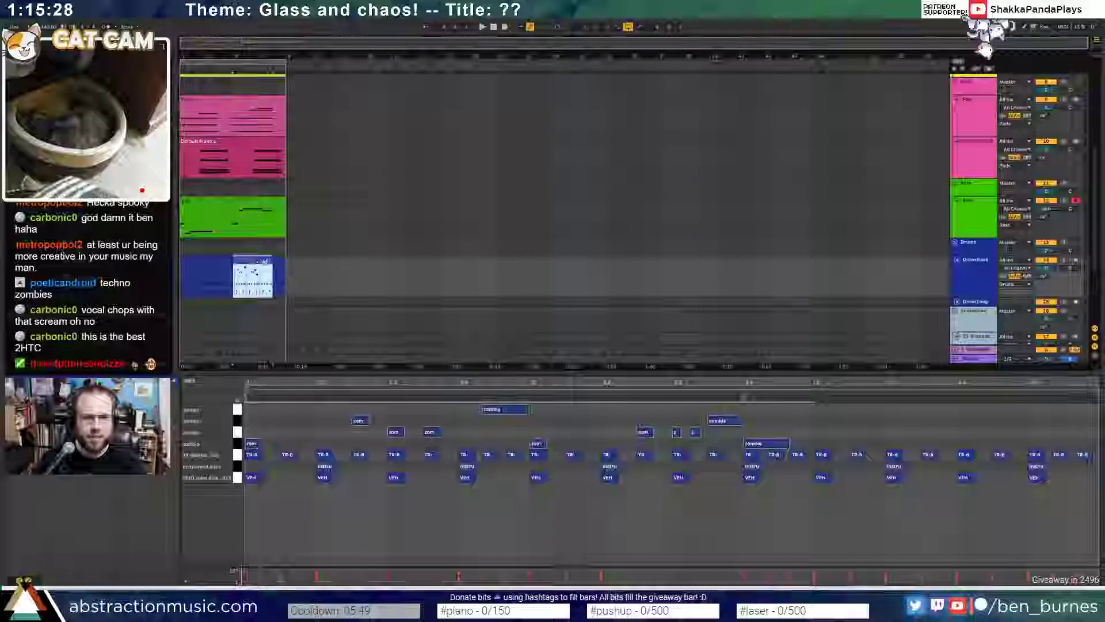
drag(259, 260, 285, 261)
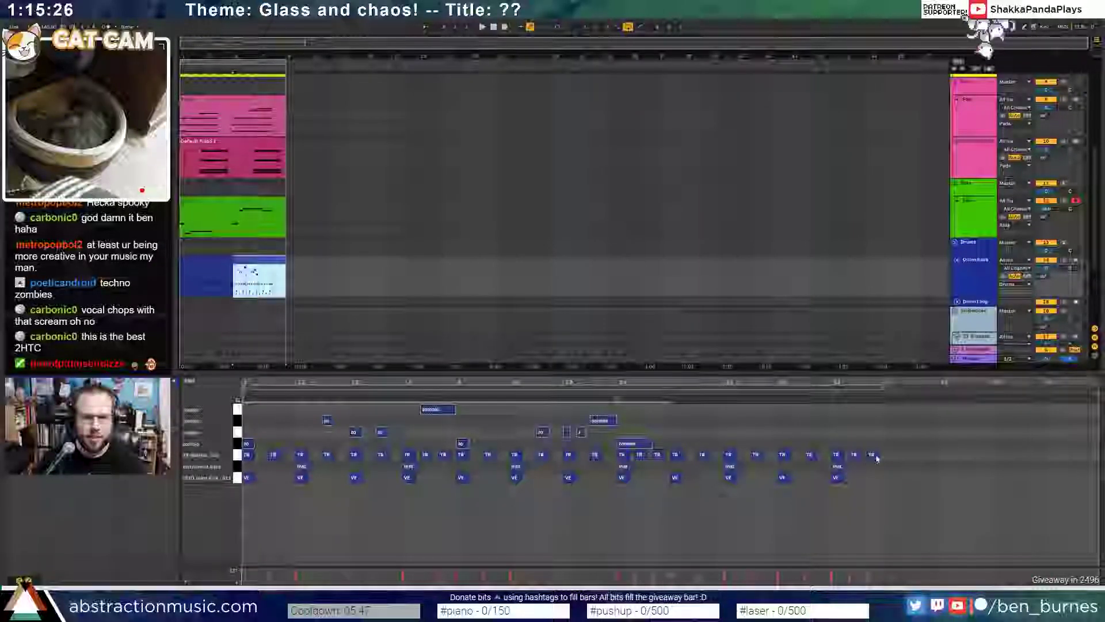
drag(884, 447, 681, 484)
key(ctrl+d)
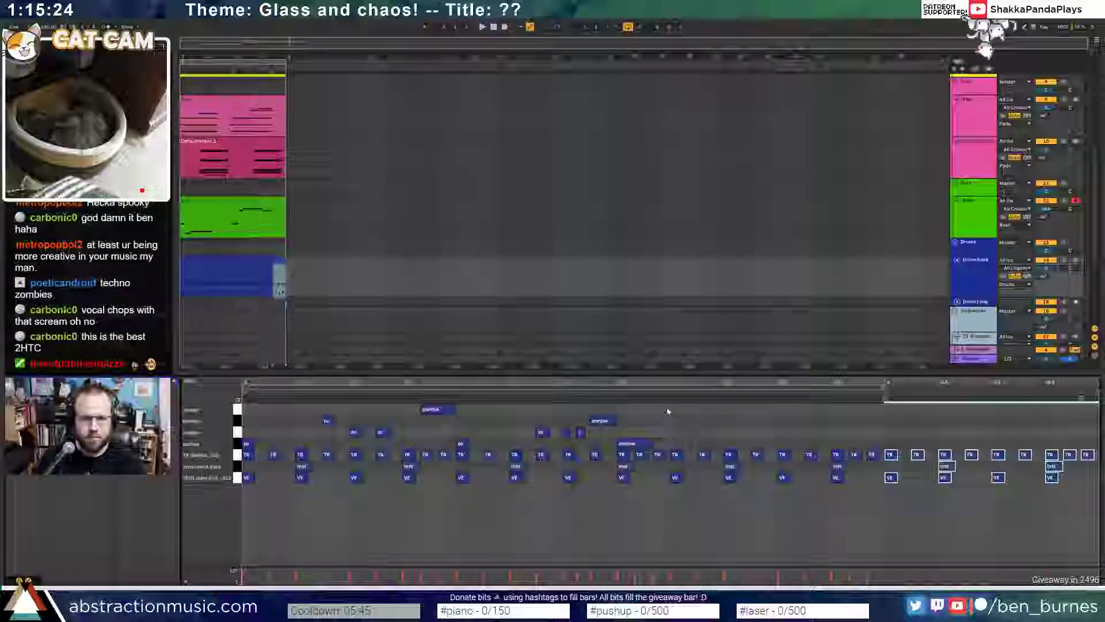
- Duplicate all the burst notes from the first half of the drum clip into its second half
drag(671, 401, 244, 446)
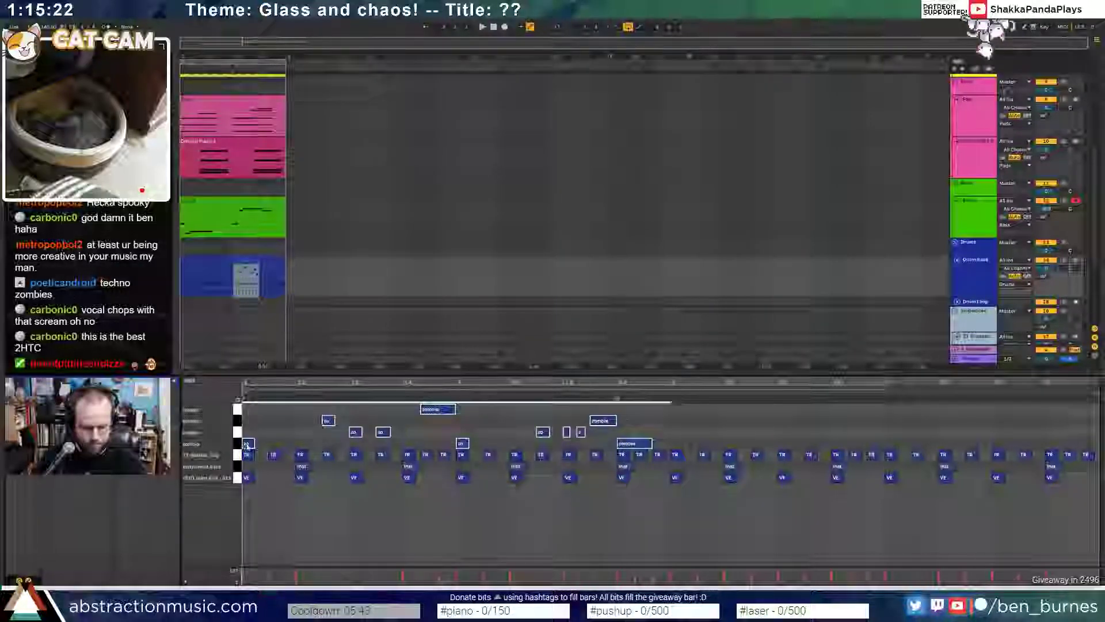
key(ctrl+d)
click(820, 554)
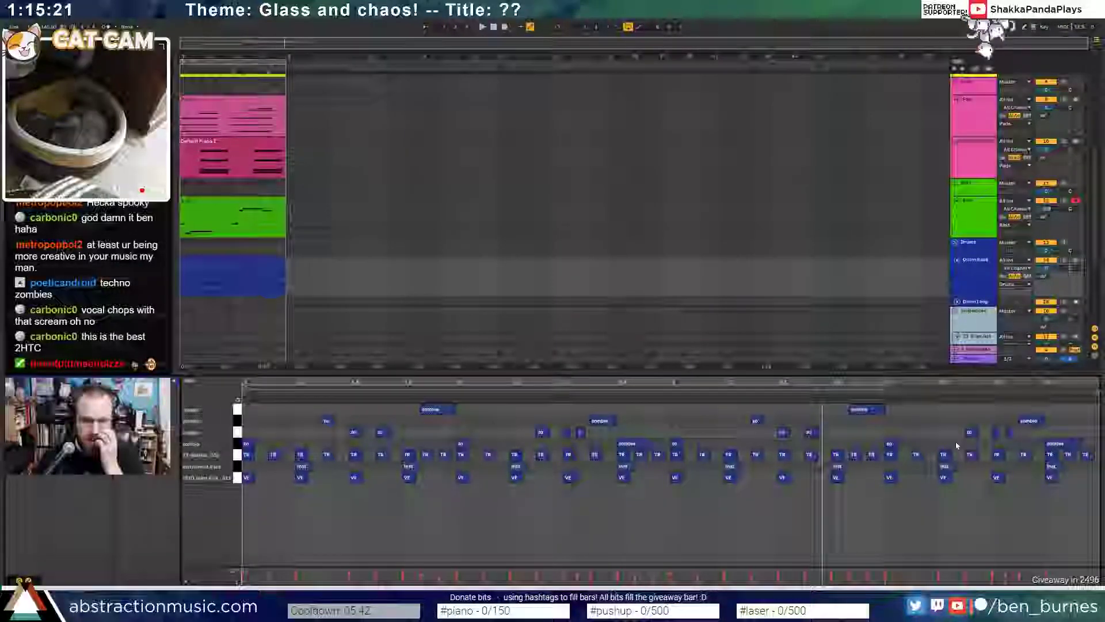
- Duplicate the last short first-pad burst note in the second half and raise the copy two rows to the third-pad row
click(891, 444)
key(ctrl+d)
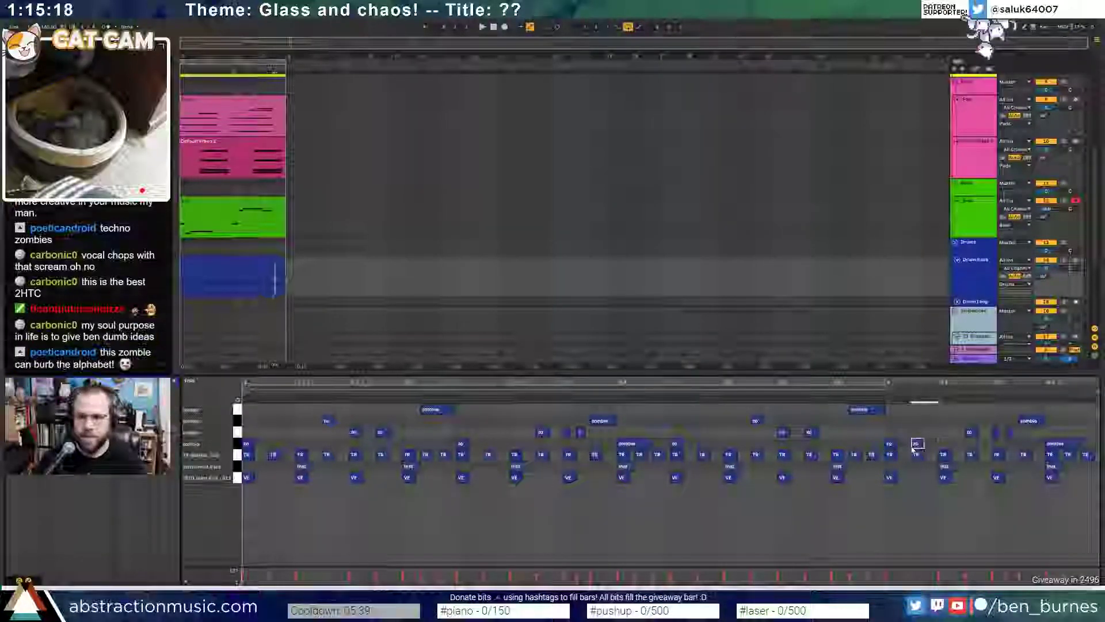
key(Up)
key(Up)
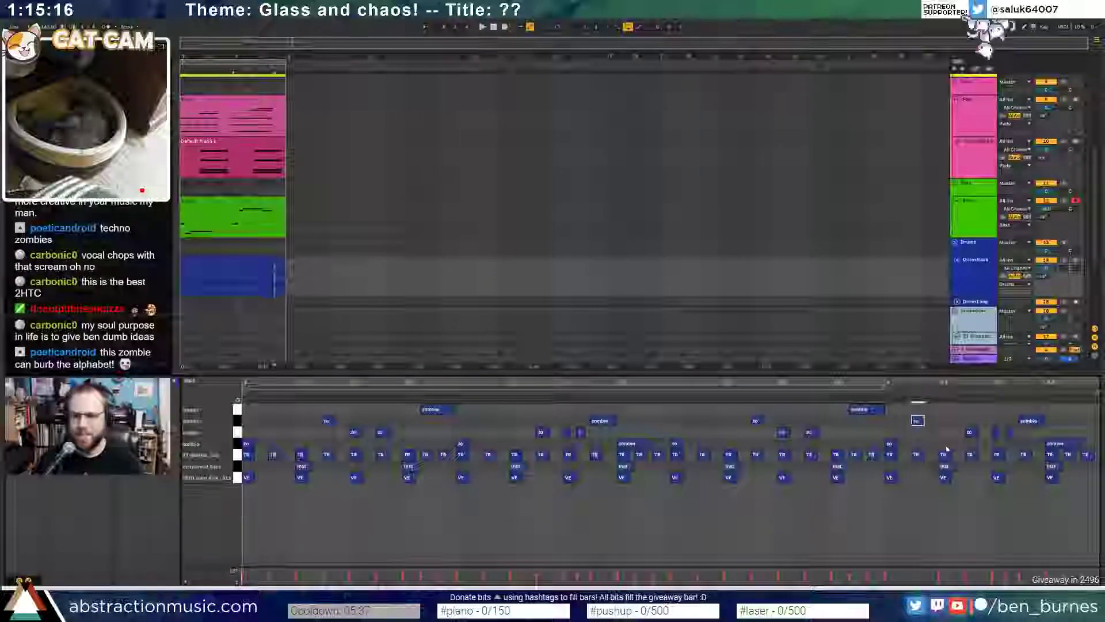
- Add a second-pad note on the next snap hit and place two shortened second-pad notes close together after it
double_click(943, 432)
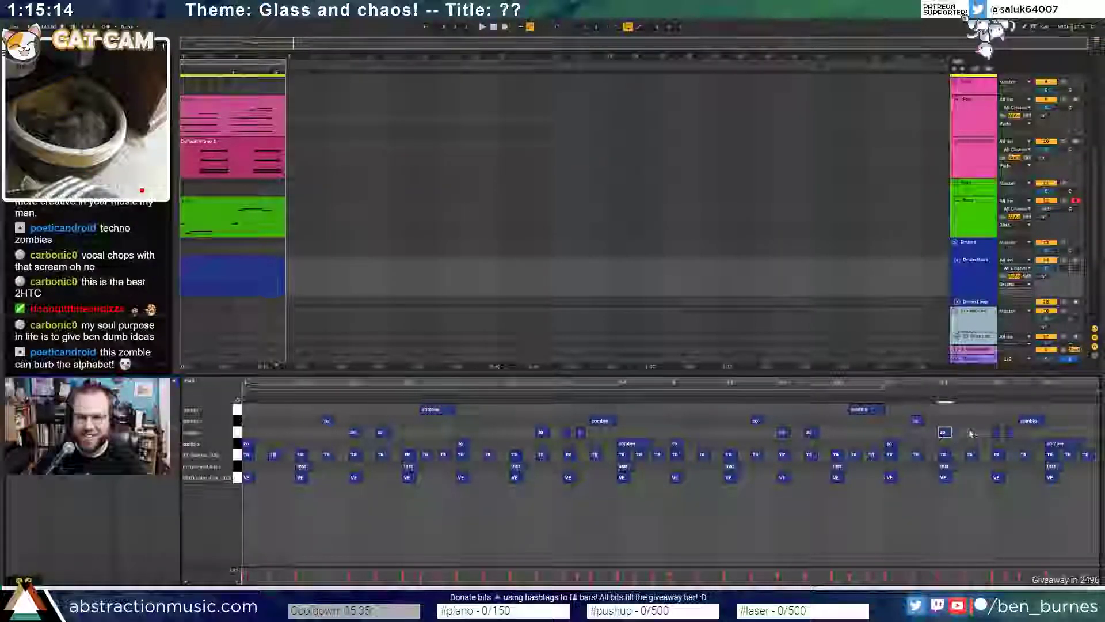
key(ctrl+d)
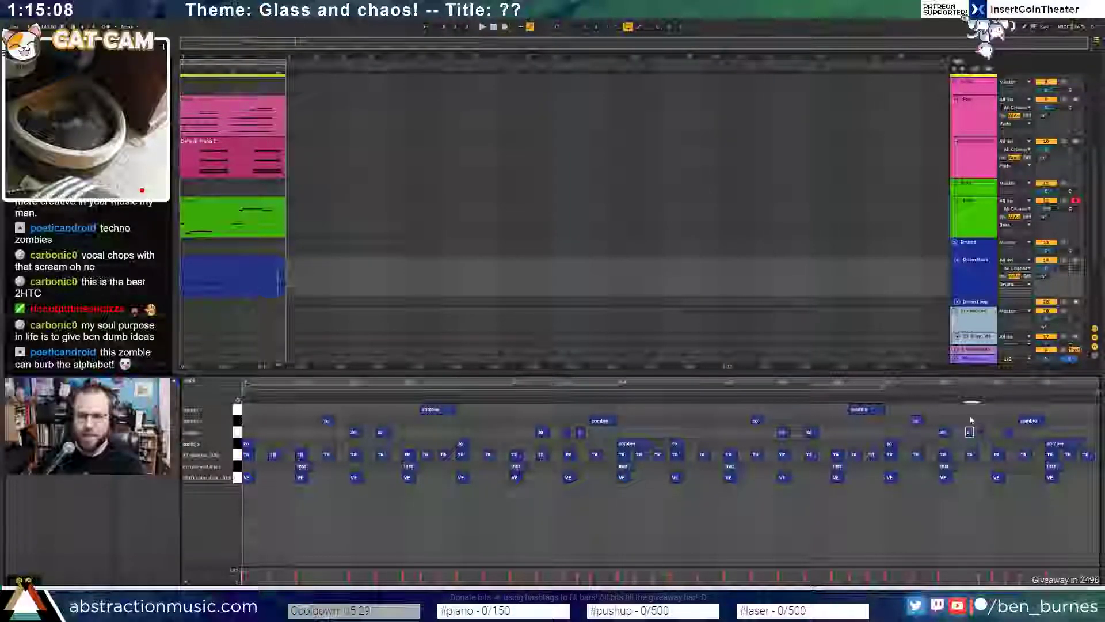
shift+click(984, 433)
drag(988, 433, 981, 432)
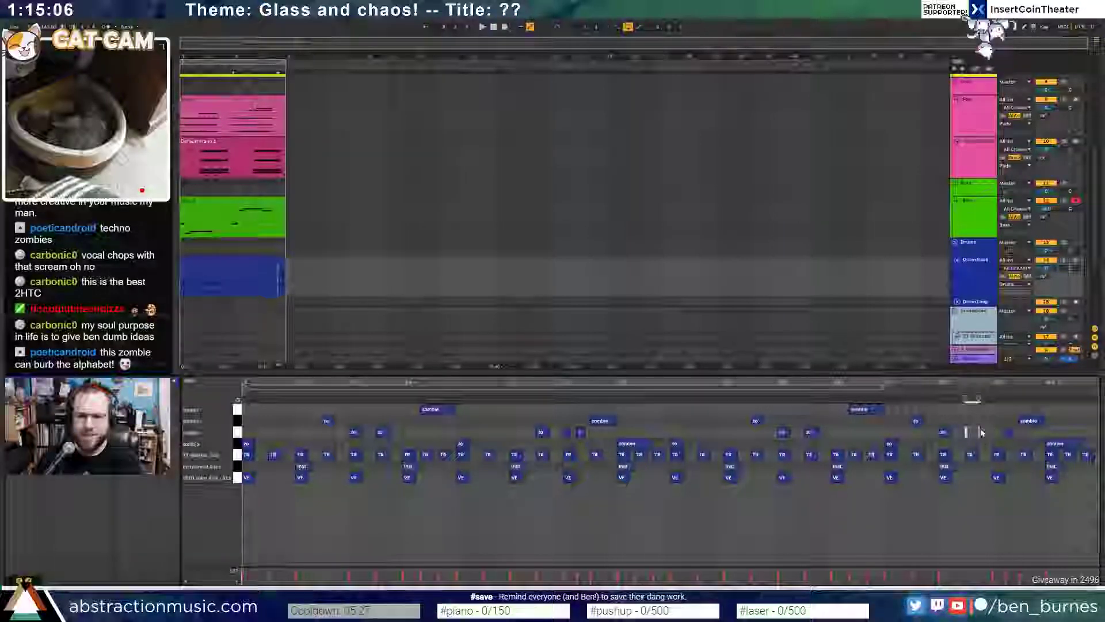
click(983, 433)
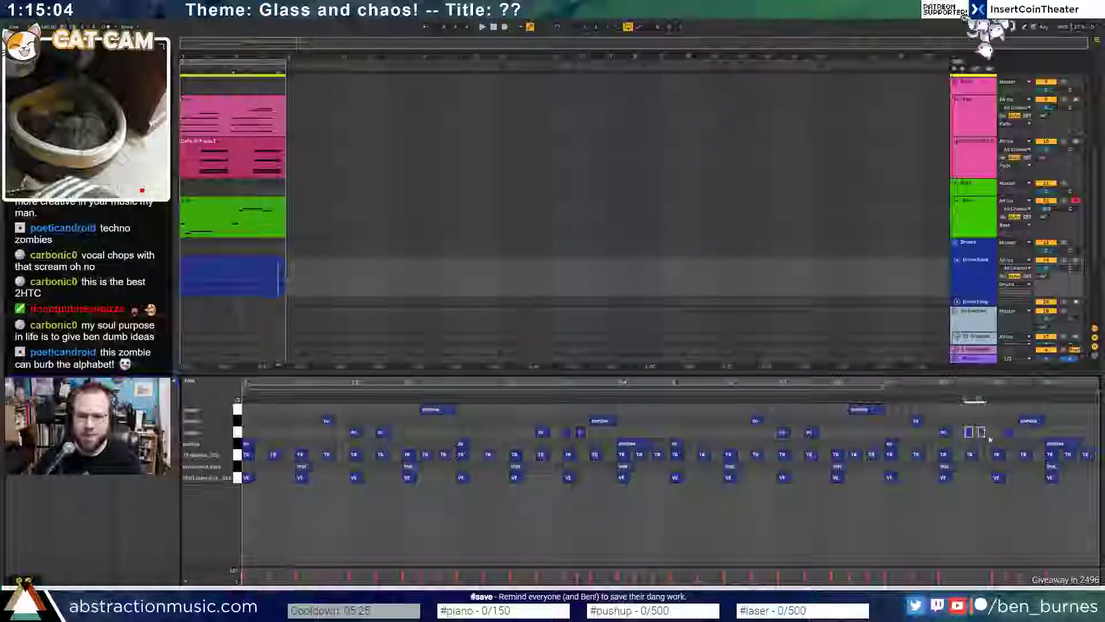
- Replace the following burst with a long top-row note and shift the third-pad note later with a shorter length
click(992, 432)
mouse_move(1028, 422)
mouse_down()
mouse_move(1000, 414)
mouse_move(1061, 422)
mouse_up()
click(1049, 420)
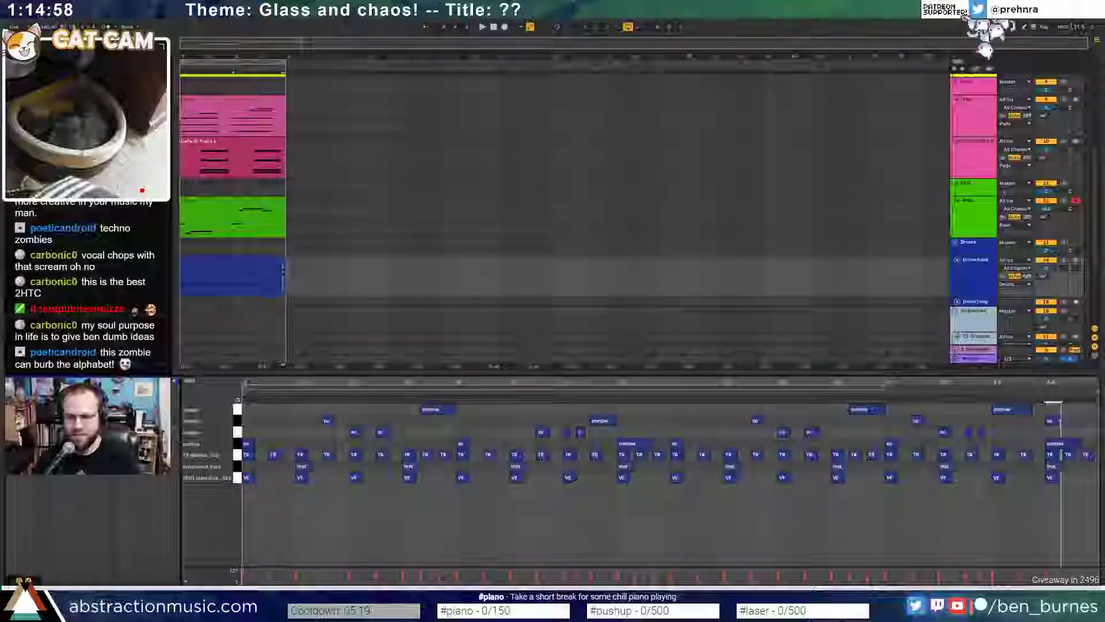
- Move the final first-pad burst note later and trim it to finish at the end of the clip
drag(1073, 448, 1087, 447)
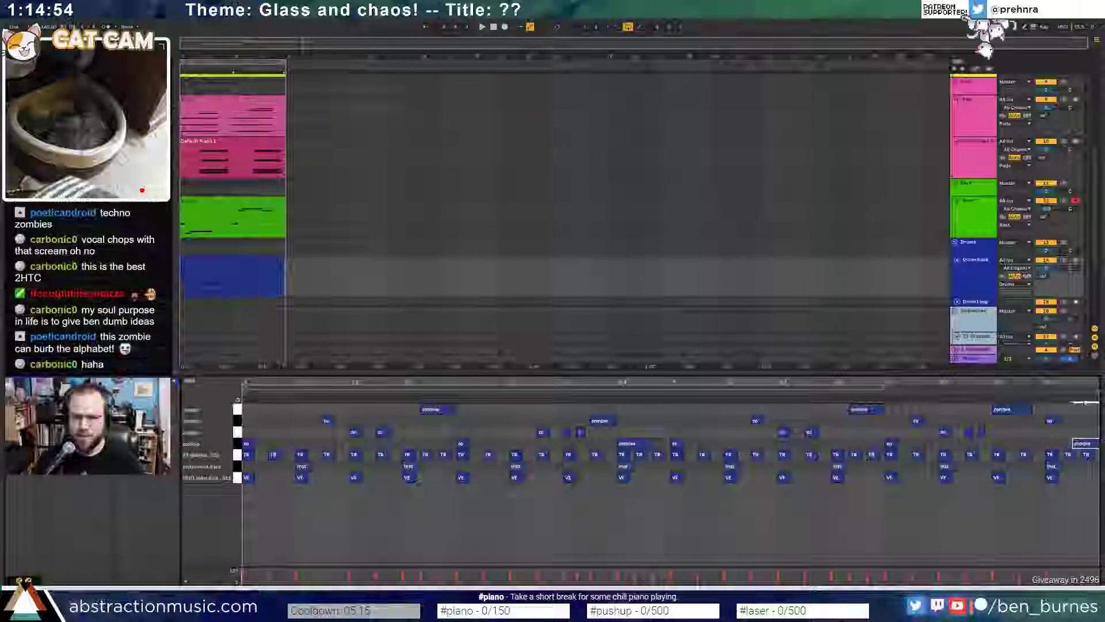
scroll(1100, 446, up, 1)
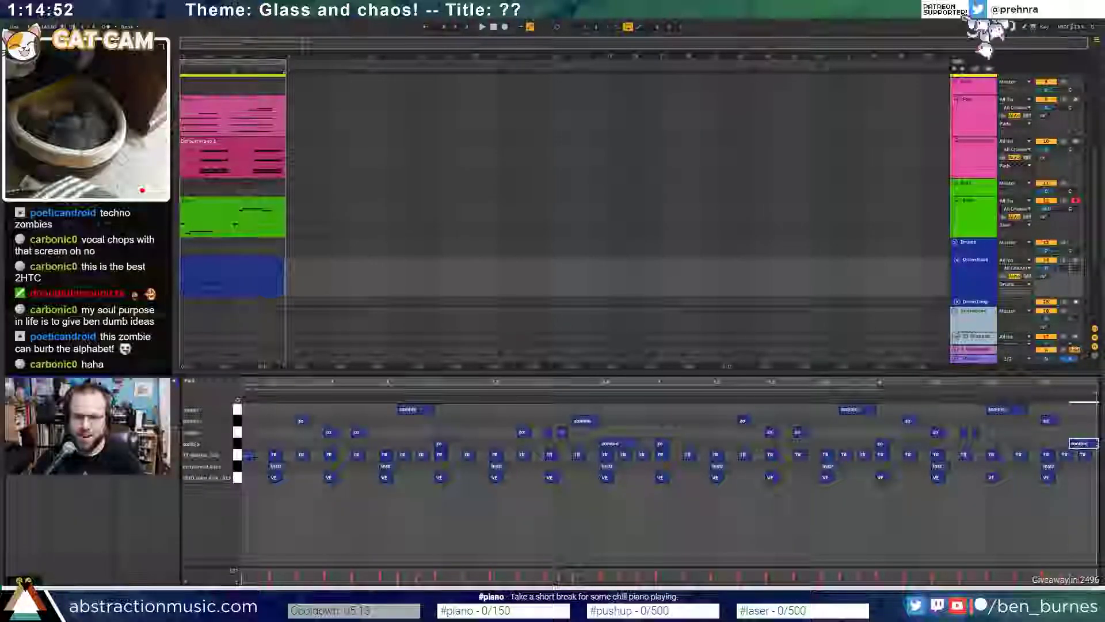
drag(1098, 447, 1093, 446)
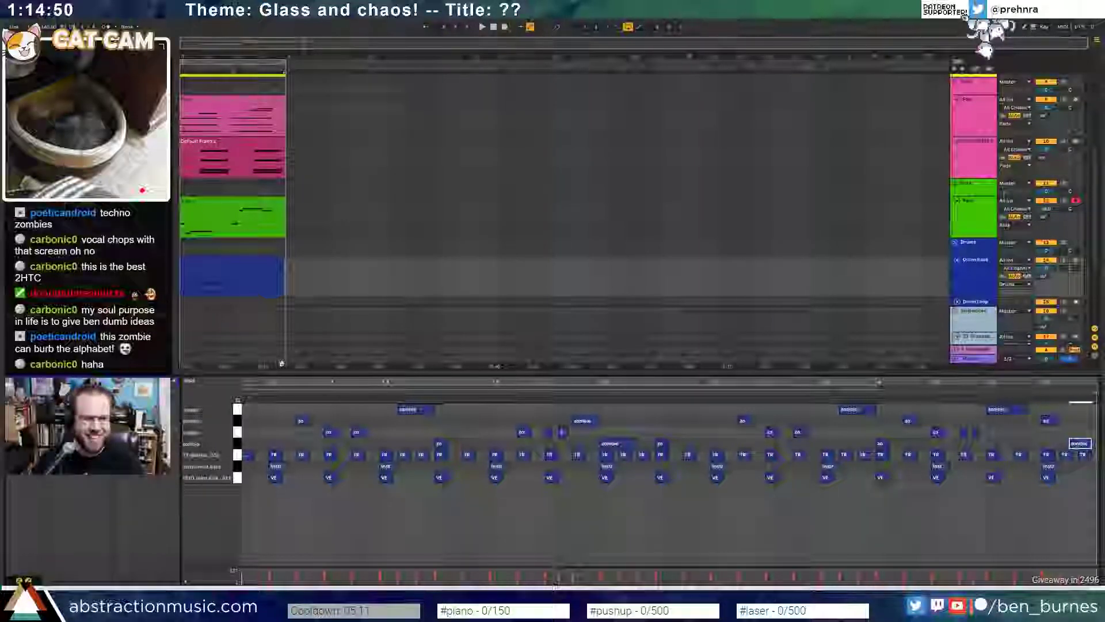
- Play the burst pattern, move its drum clip past the loop's end, and extend the plain drum clip across the whole loop
click(265, 261)
key(space)
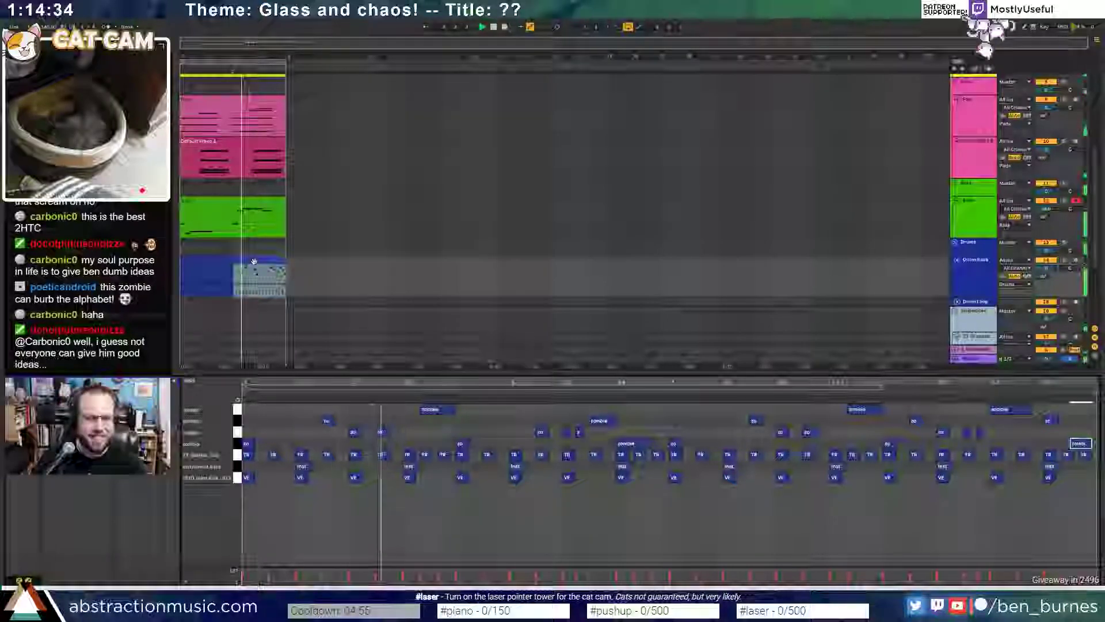
drag(254, 261, 306, 263)
click(230, 264)
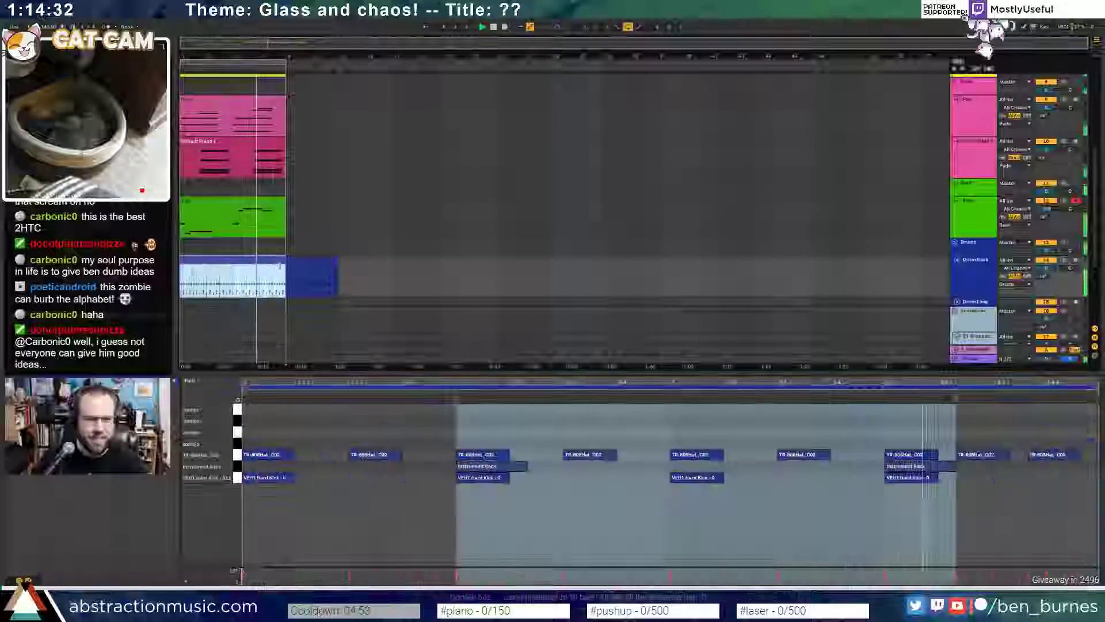
- Delete the long source recording and the short clip beside it beyond the loop on the audio track
key(shift+Tab)
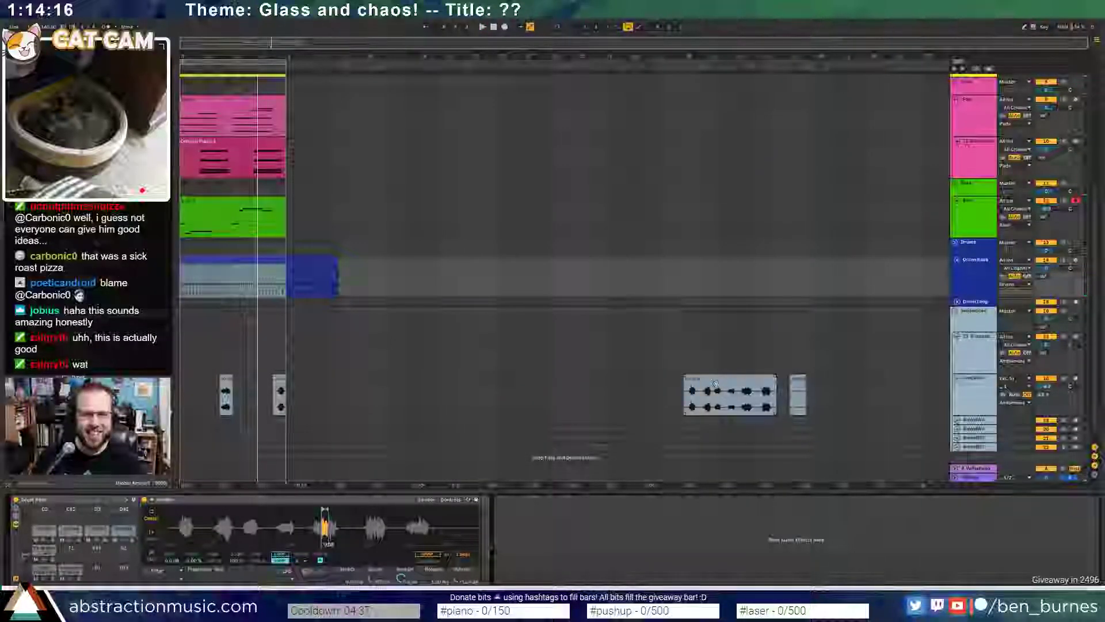
click(750, 381)
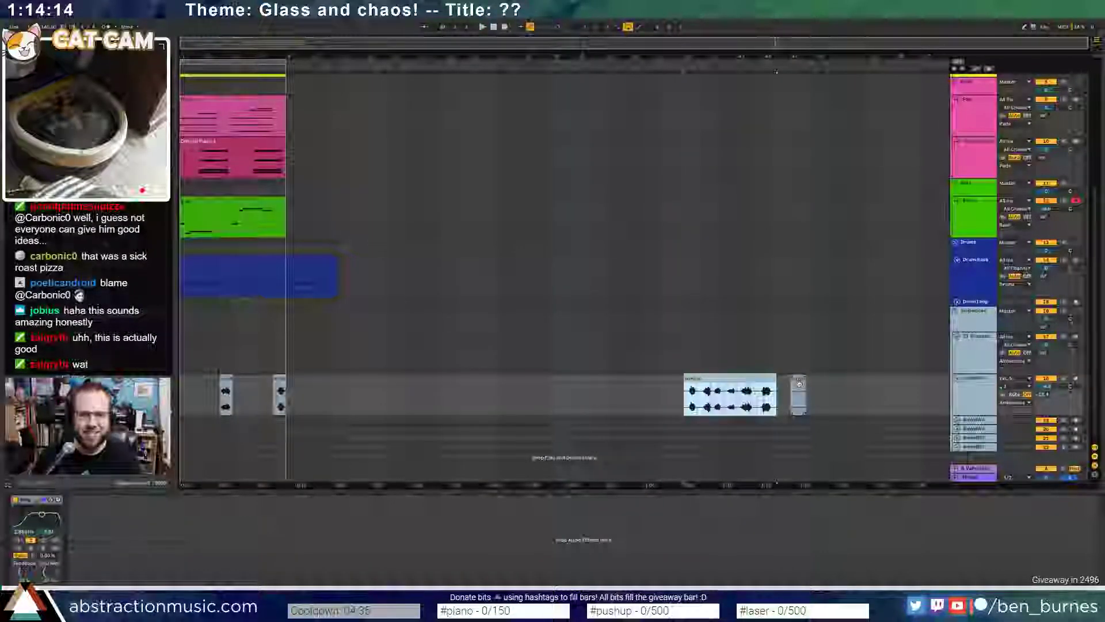
key(Delete)
click(798, 385)
key(Delete)
click(631, 393)
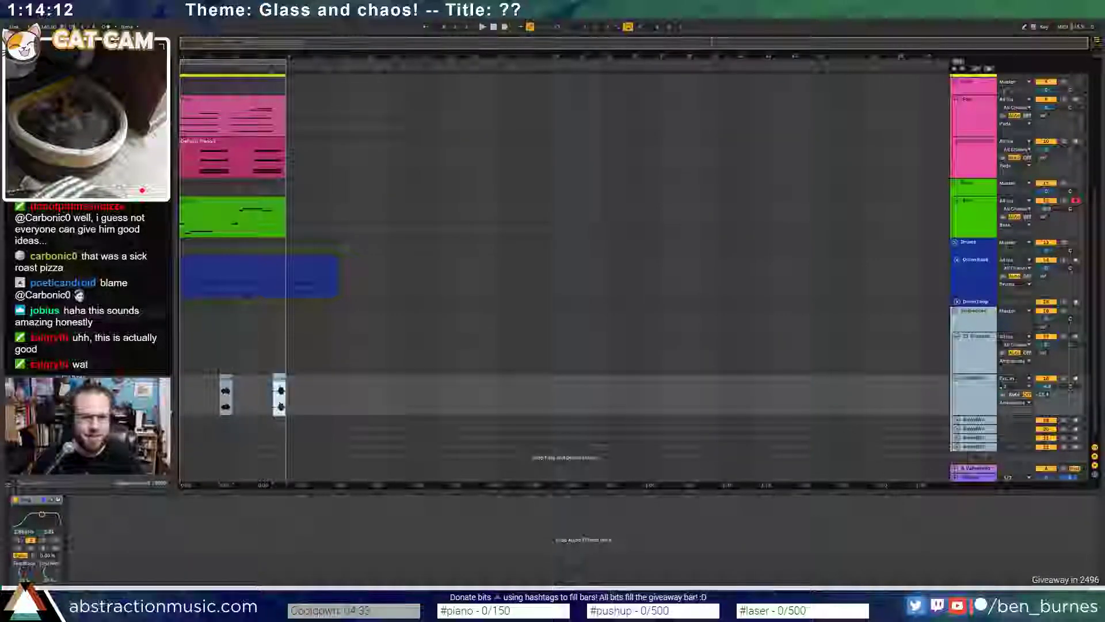
- Add an Auto Pan effect after the compressor on the bass track
scroll(272, 340, up, 2)
scroll(272, 340, up, 2)
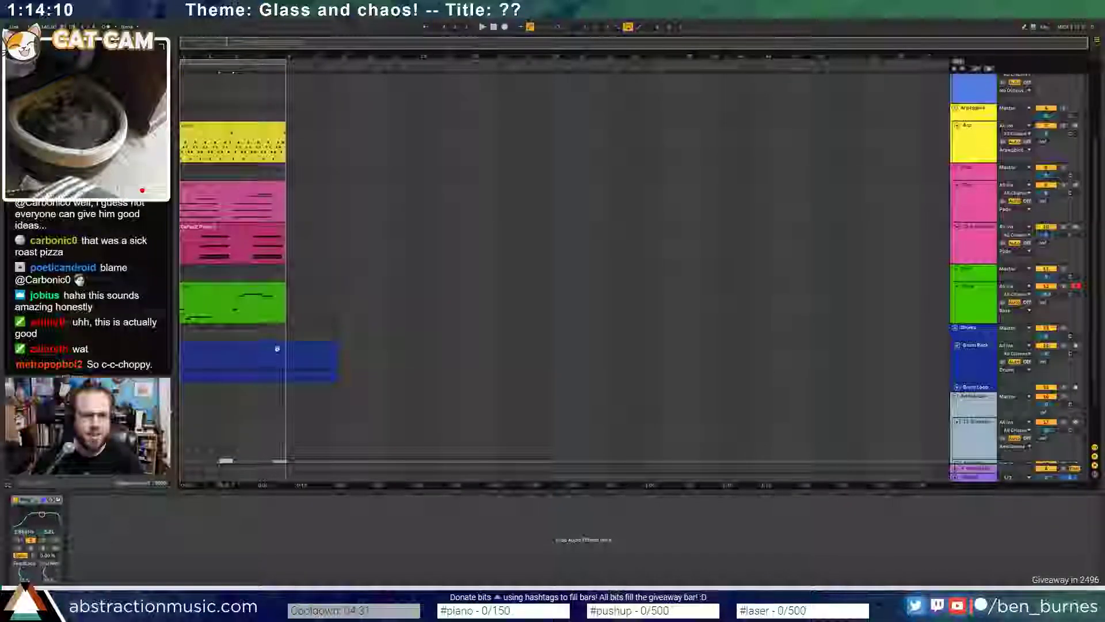
click(230, 285)
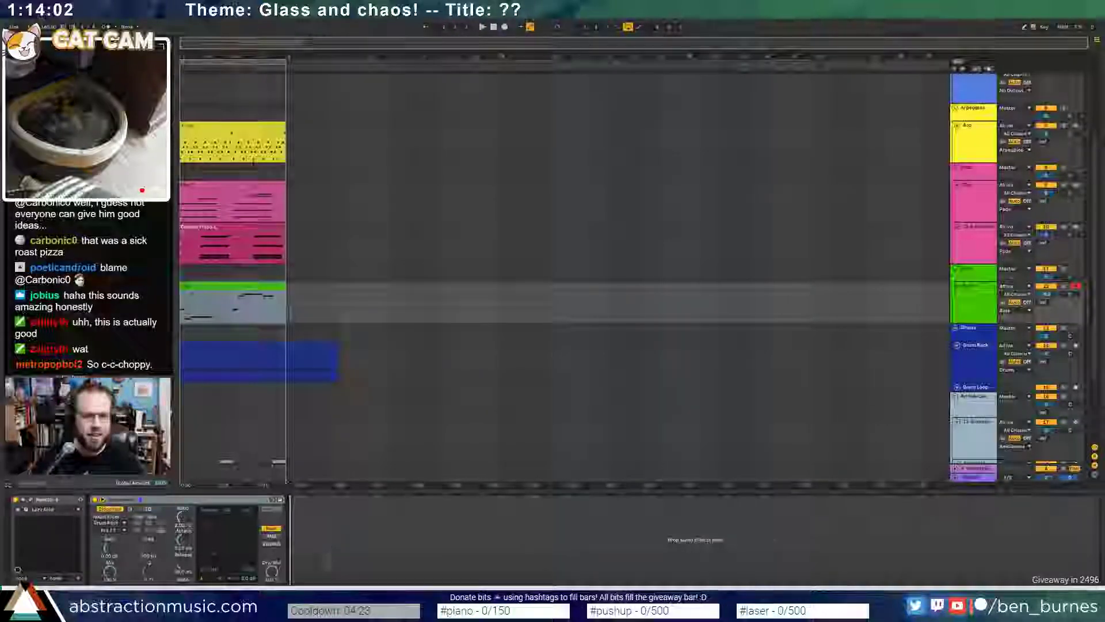
key(Return)
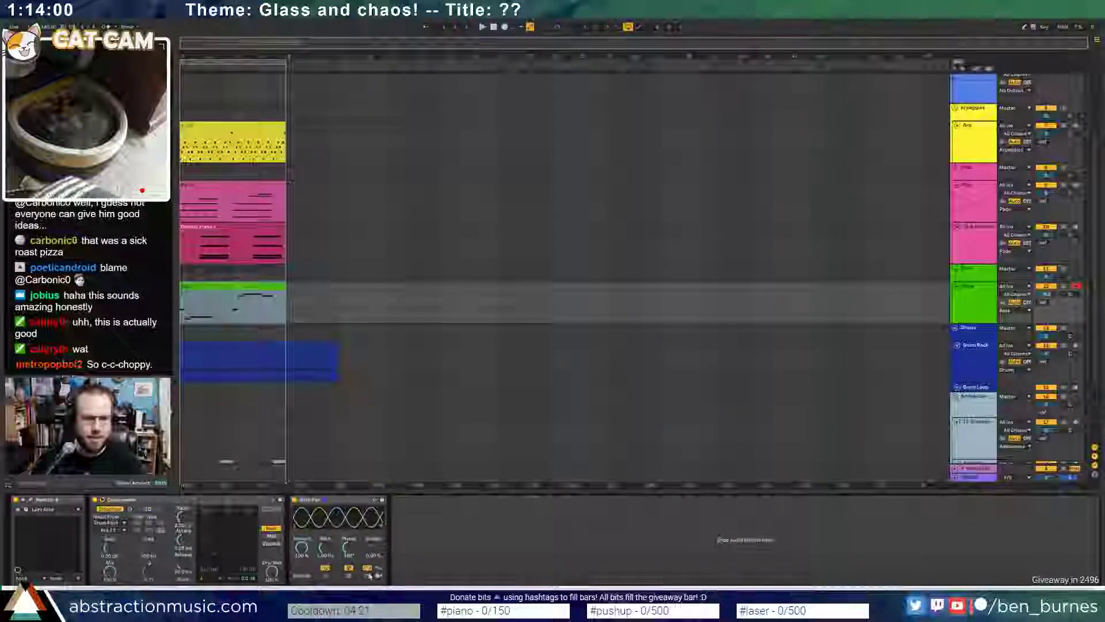
- Set the Auto Pan to a square shape at 100%, phase 0°, with a fast tempo-synced rate
click(376, 569)
click(367, 568)
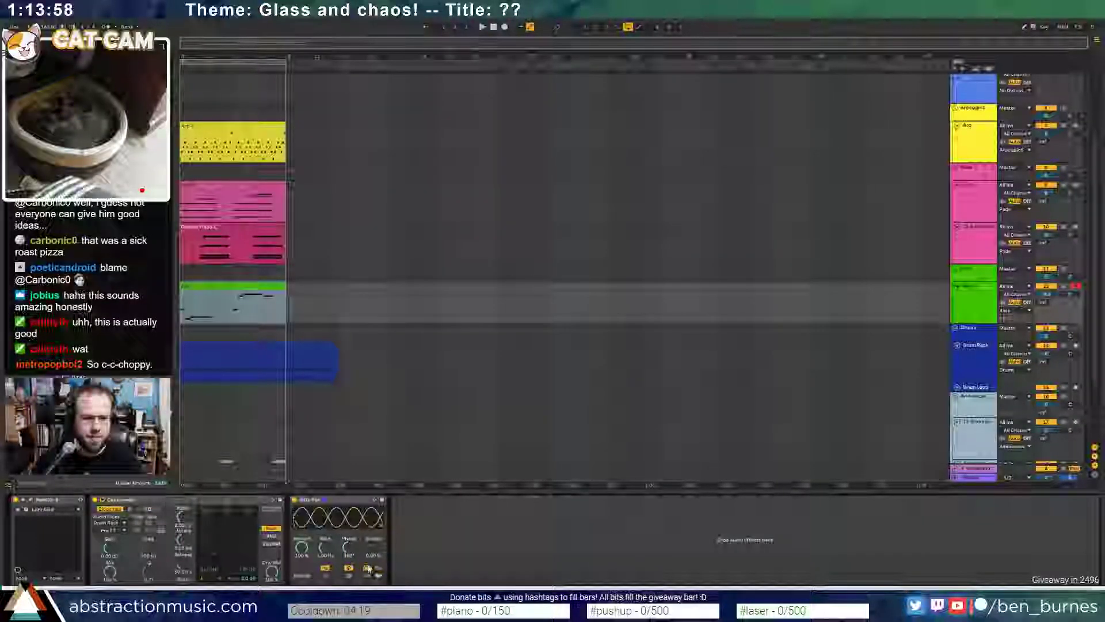
drag(373, 547, 373, 489)
drag(348, 547, 349, 581)
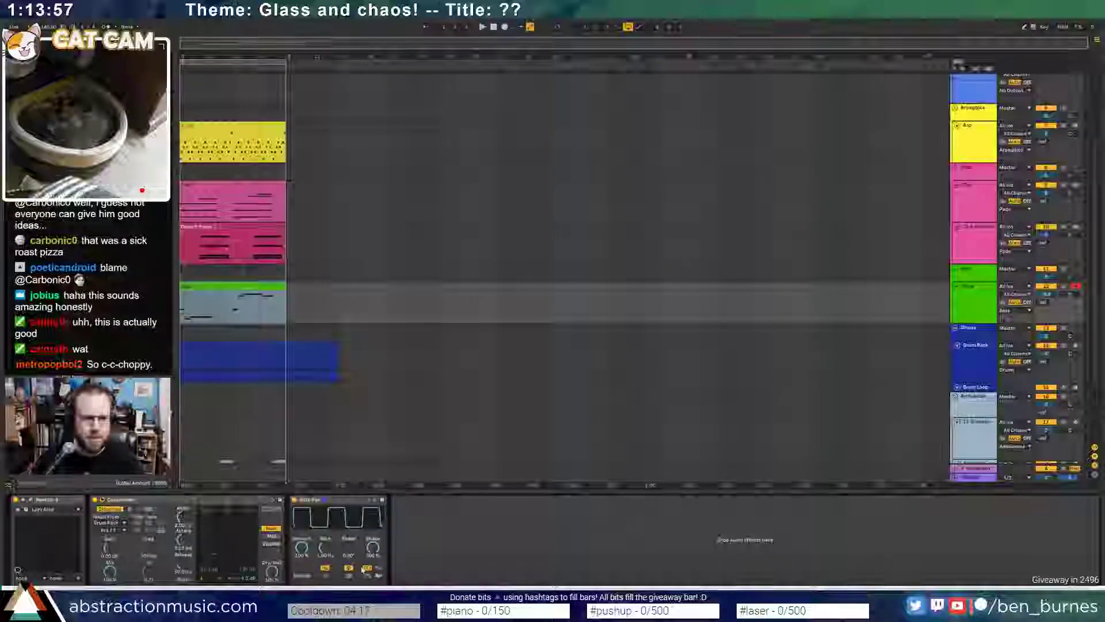
click(325, 569)
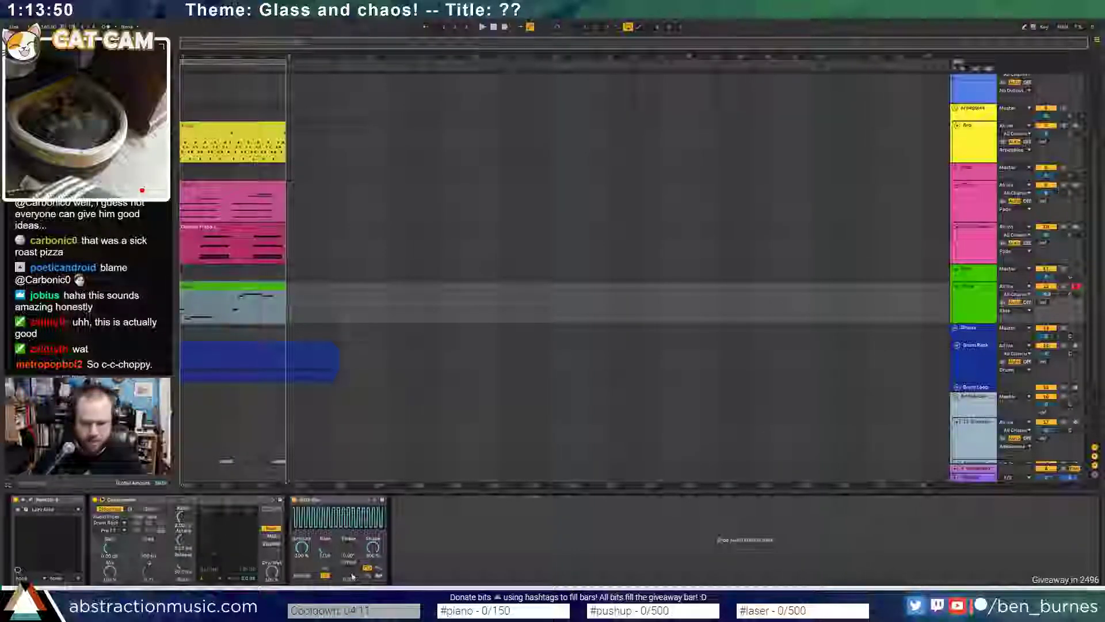
- Play the loop with the bass chopped by the Auto Pan and open the bass clip's notes
key(space)
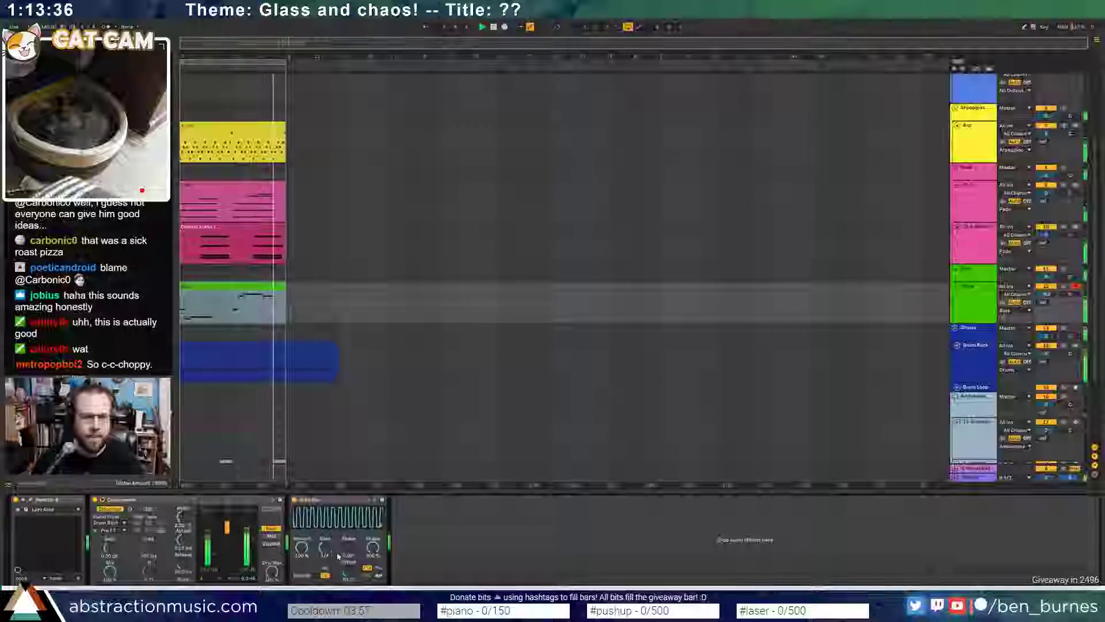
click(260, 276)
double_click(260, 288)
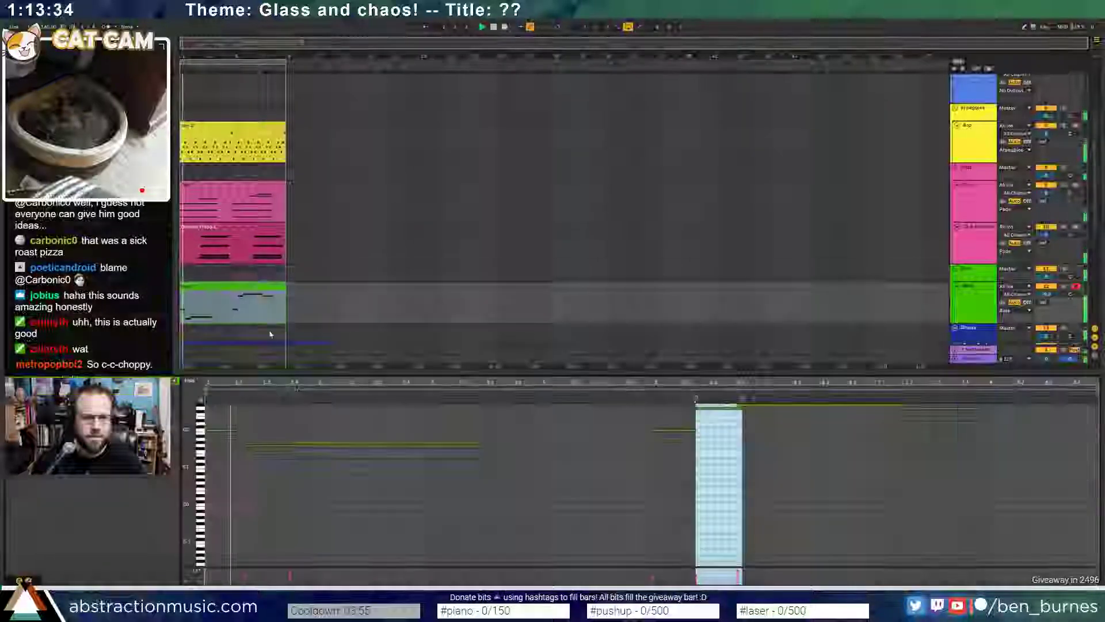
- Lengthen the long low note and the final high note in the bass clip, extending the final note to the clip's end
drag(634, 444, 637, 444)
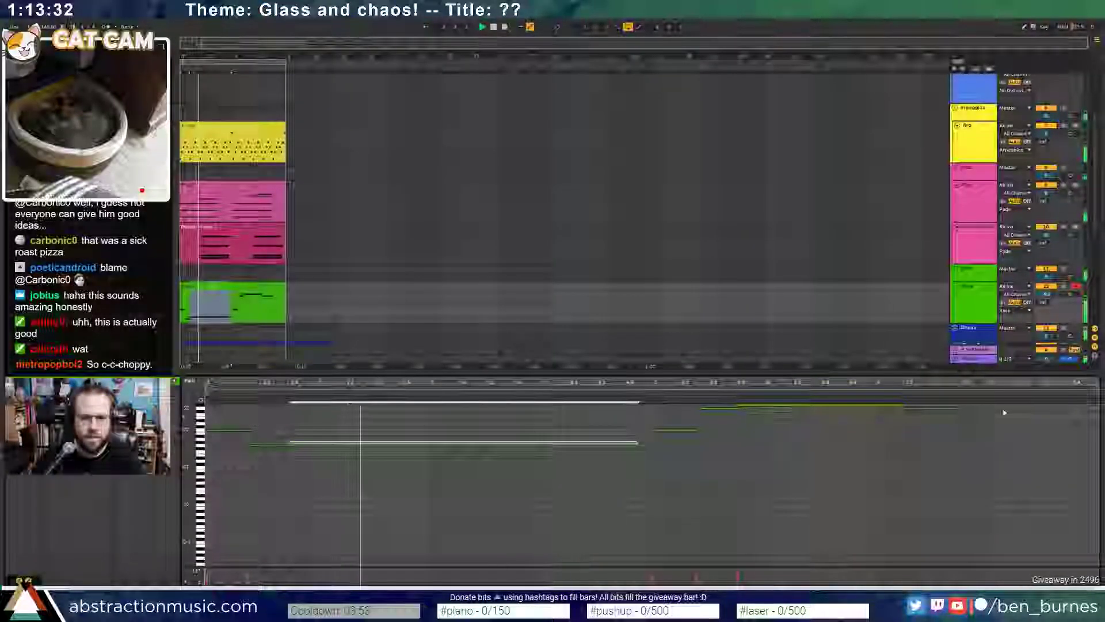
drag(987, 408, 1079, 408)
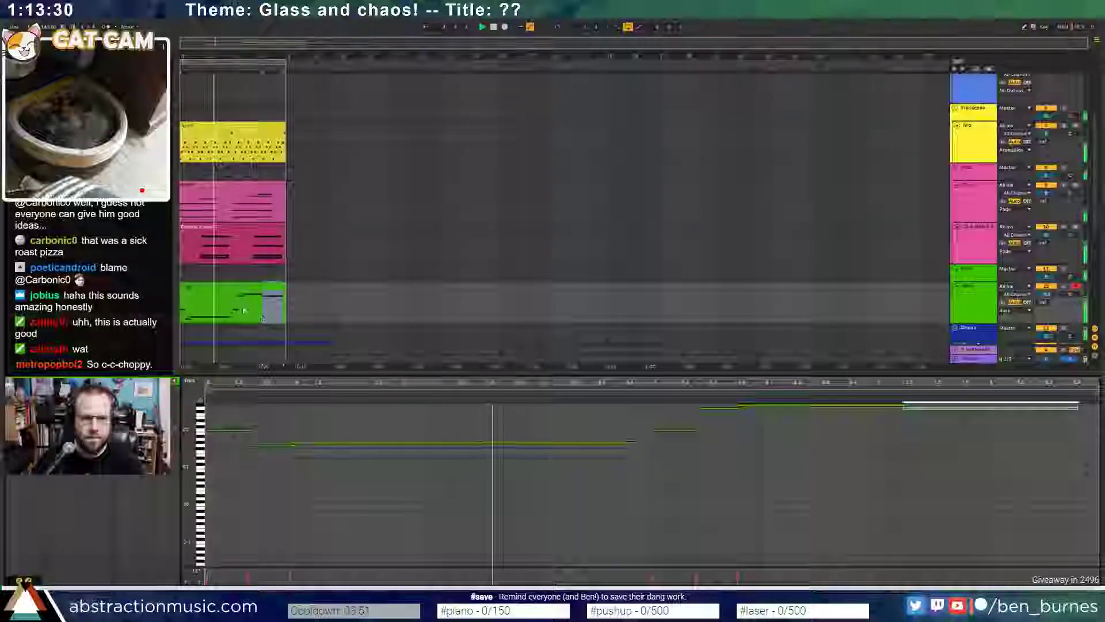
- Look over the Monark synth settings on the bass track and close the plugin window
key(shift+Tab)
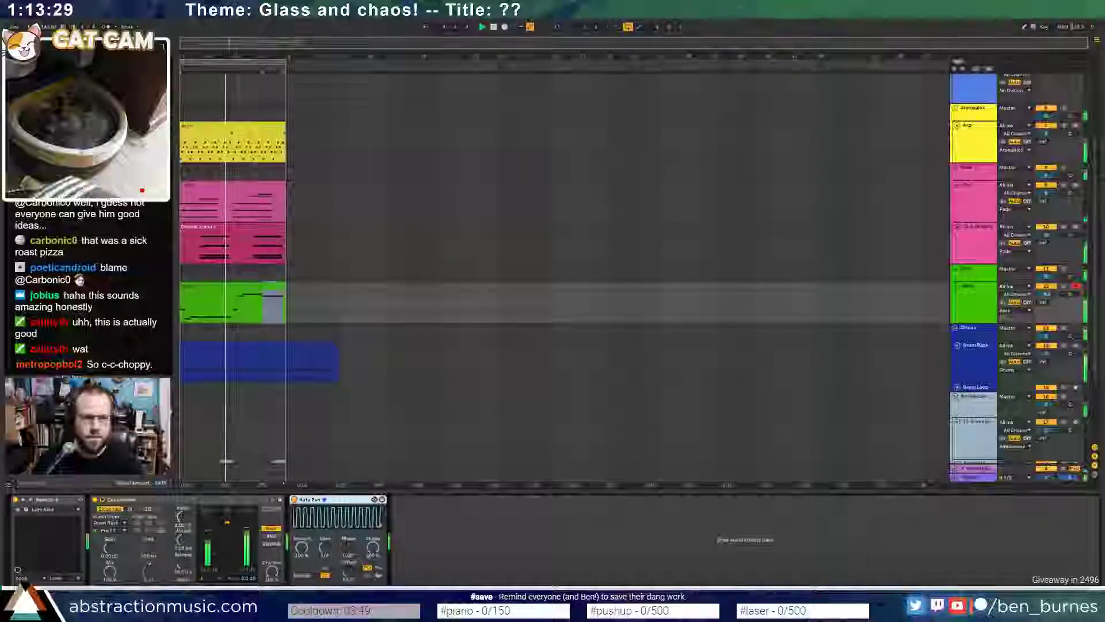
click(31, 499)
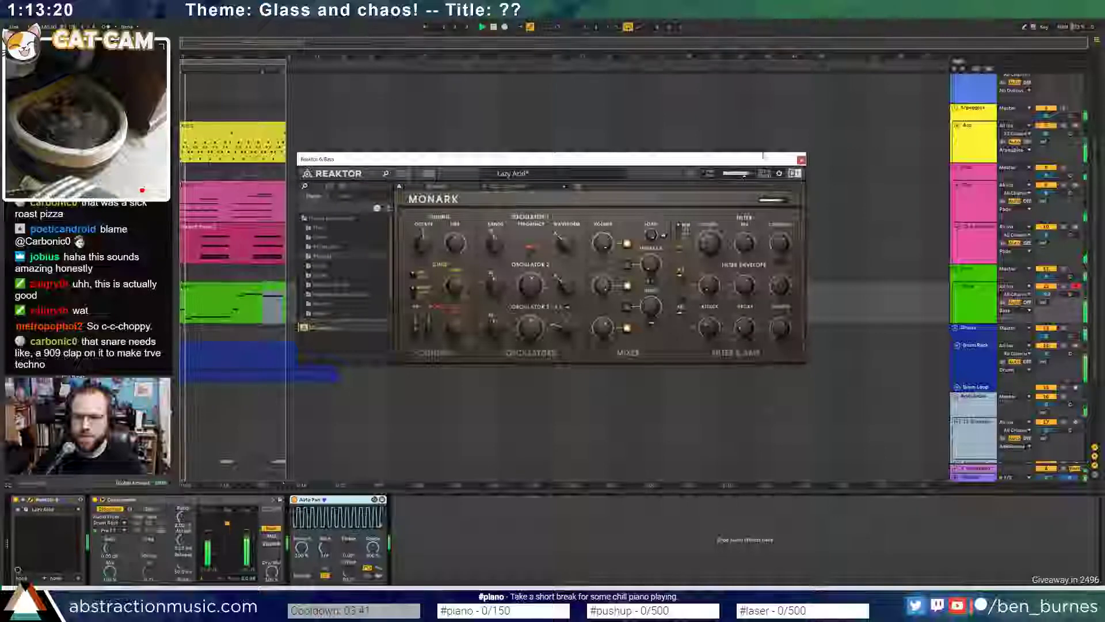
click(801, 160)
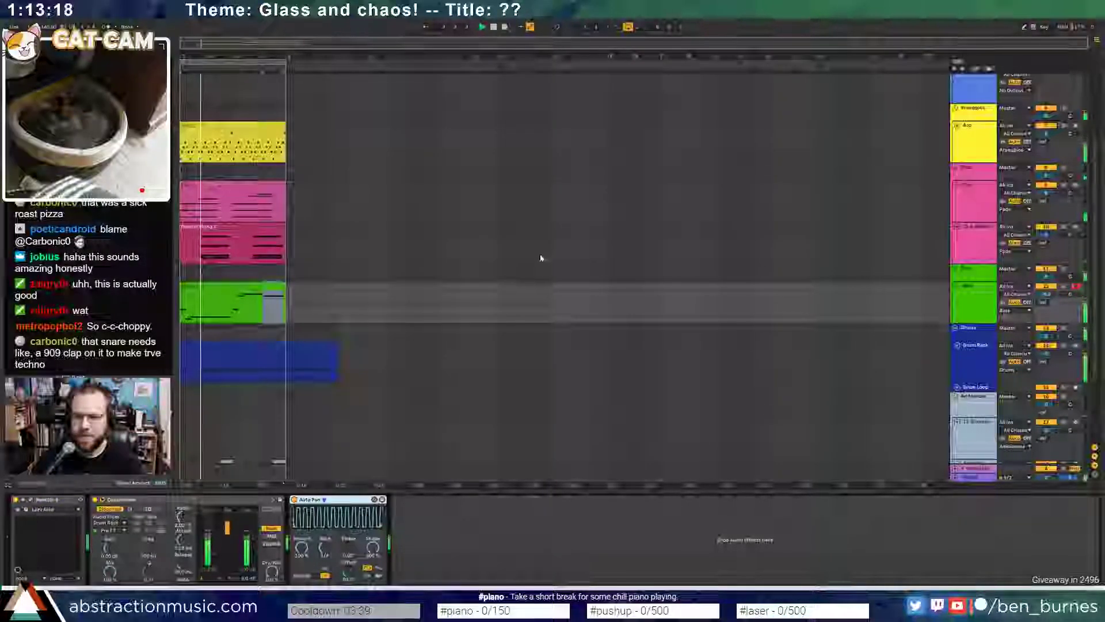
- Add a 909 clap sample as a third layer in the snare pad's instrument rack on the drum track
click(231, 362)
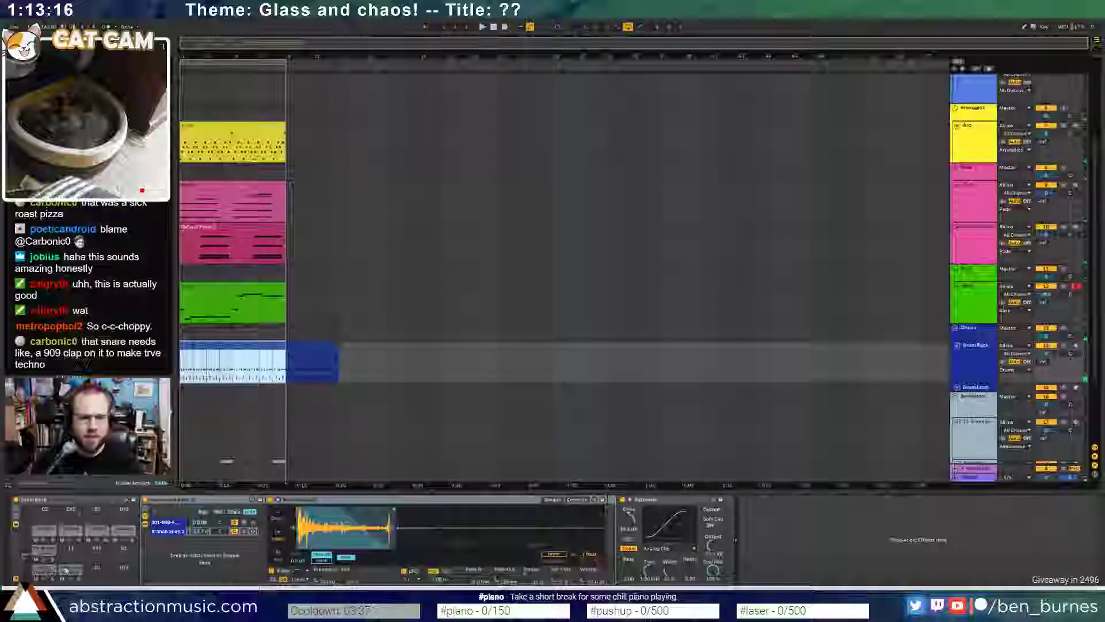
click(66, 570)
click(169, 531)
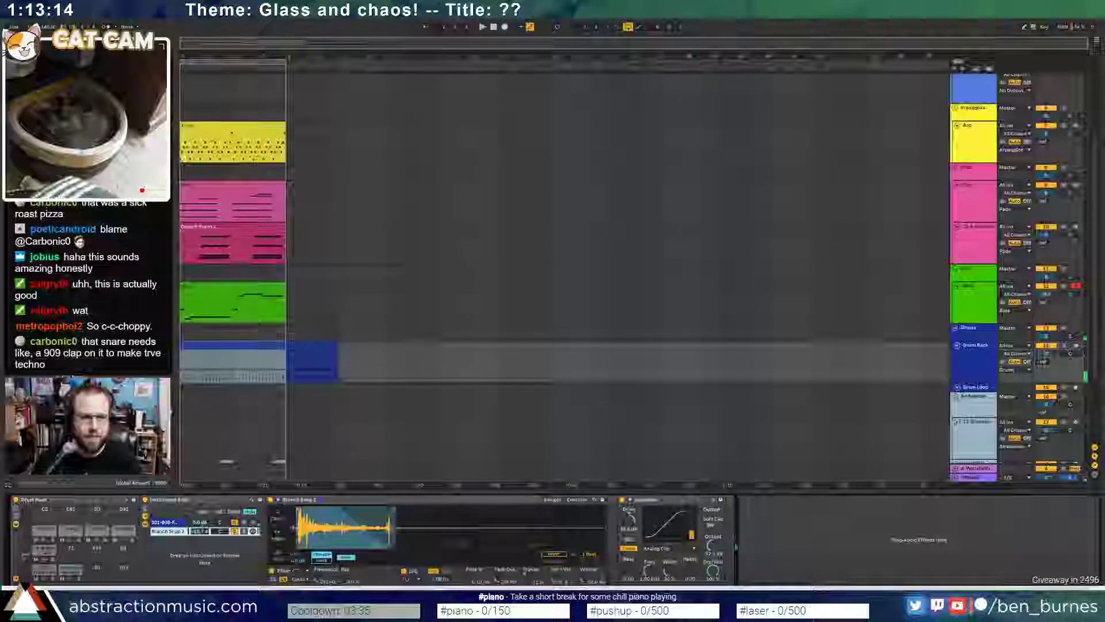
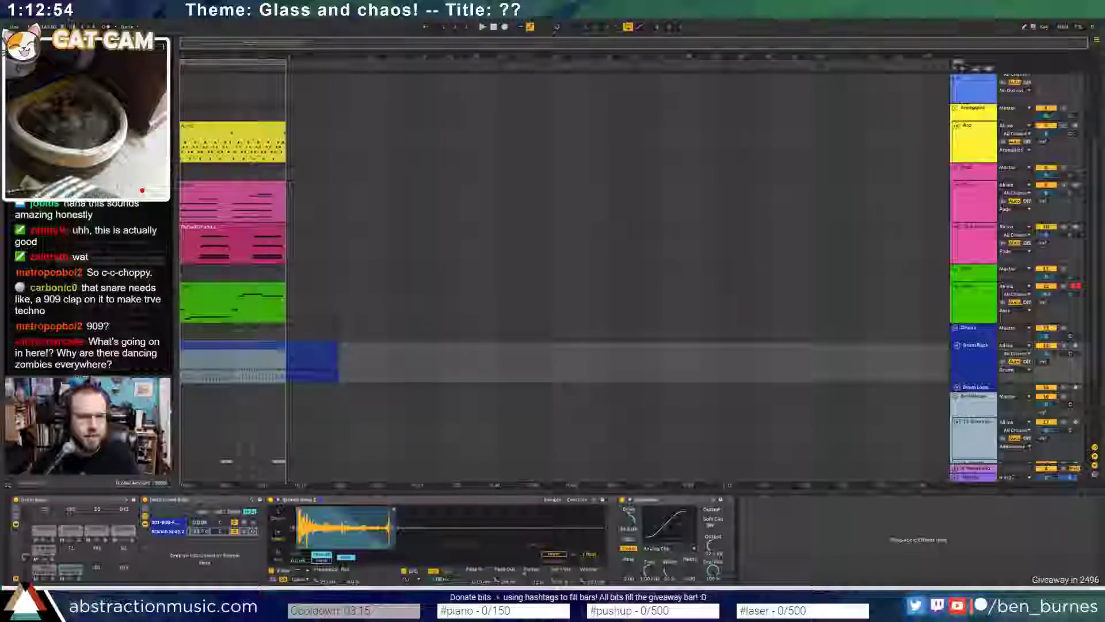
drag(162, 529, 249, 559)
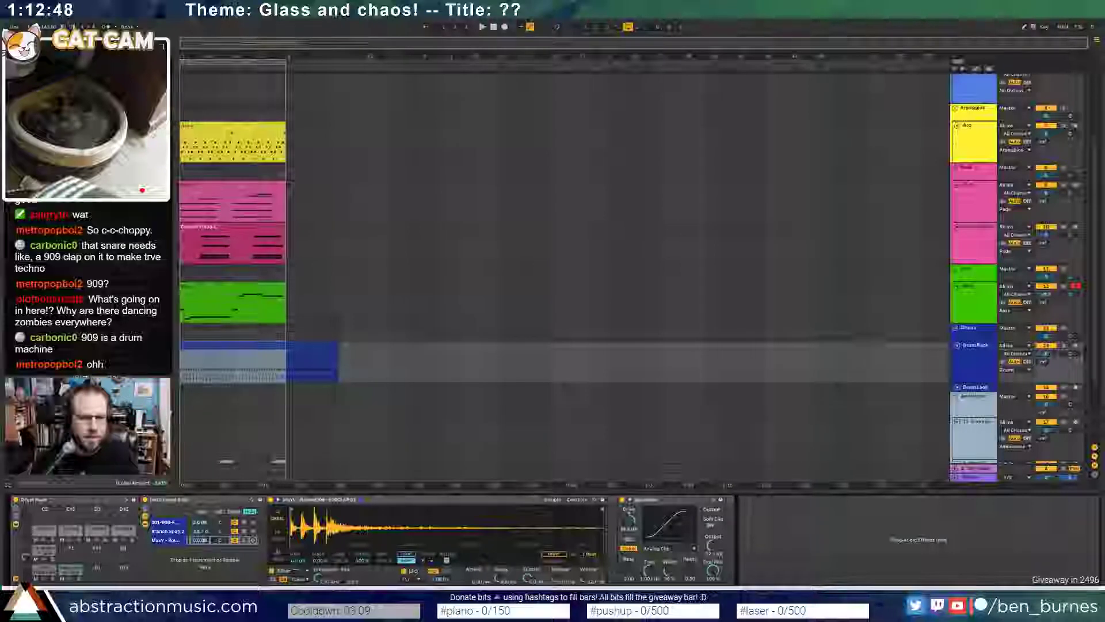
click(300, 570)
click(304, 545)
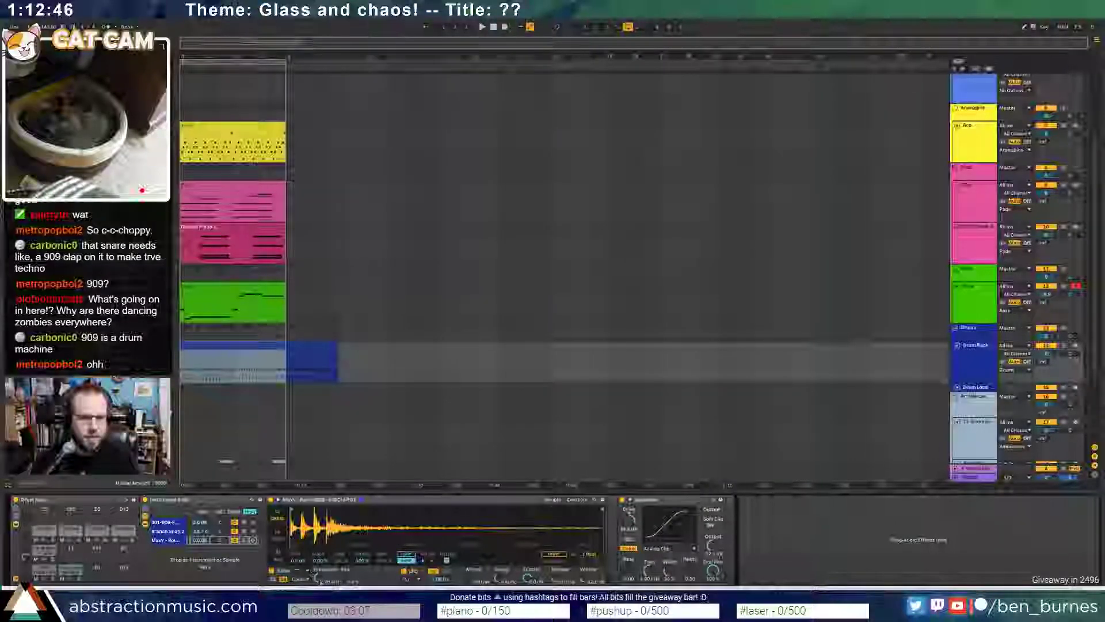
- Play the loop and adjust the volume of the 909 clap layer in the snare rack
key(space)
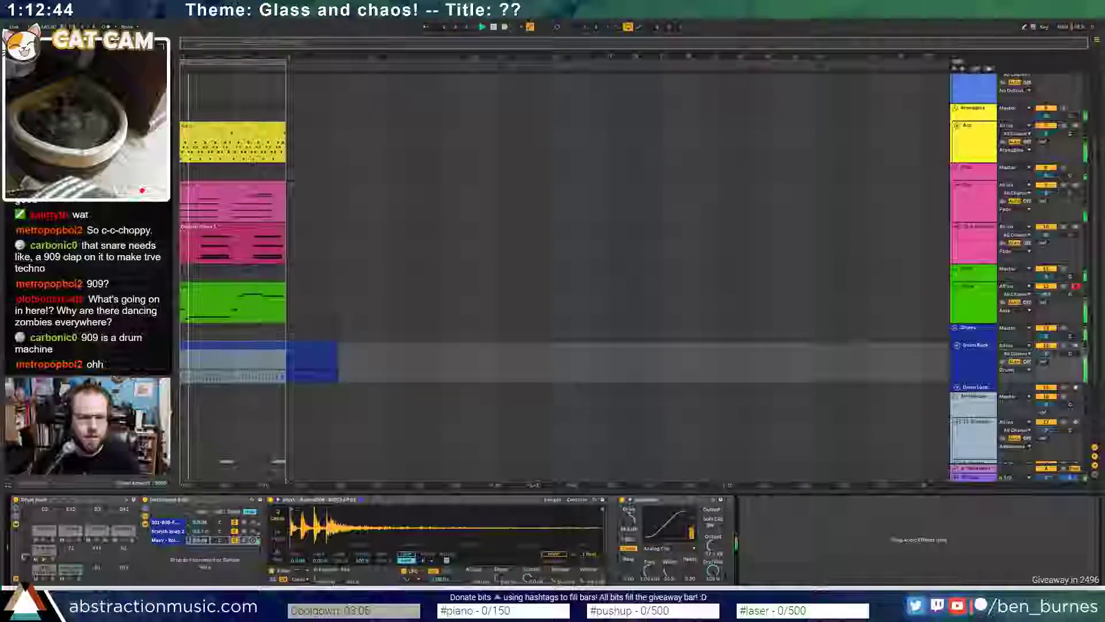
click(235, 540)
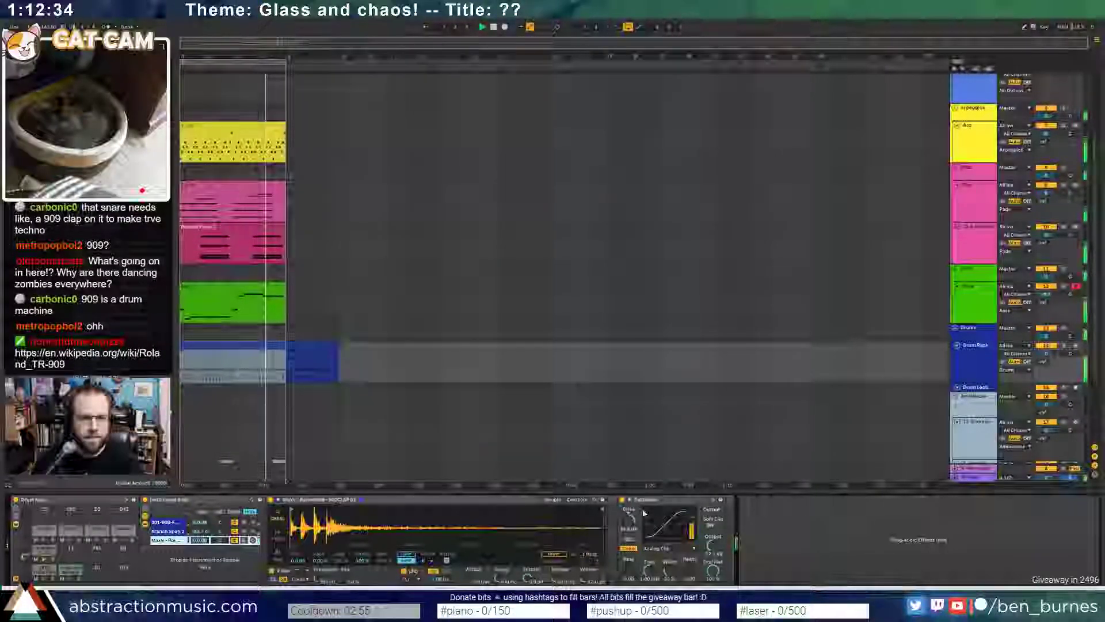
key(shift+Tab)
key(shift+Tab)
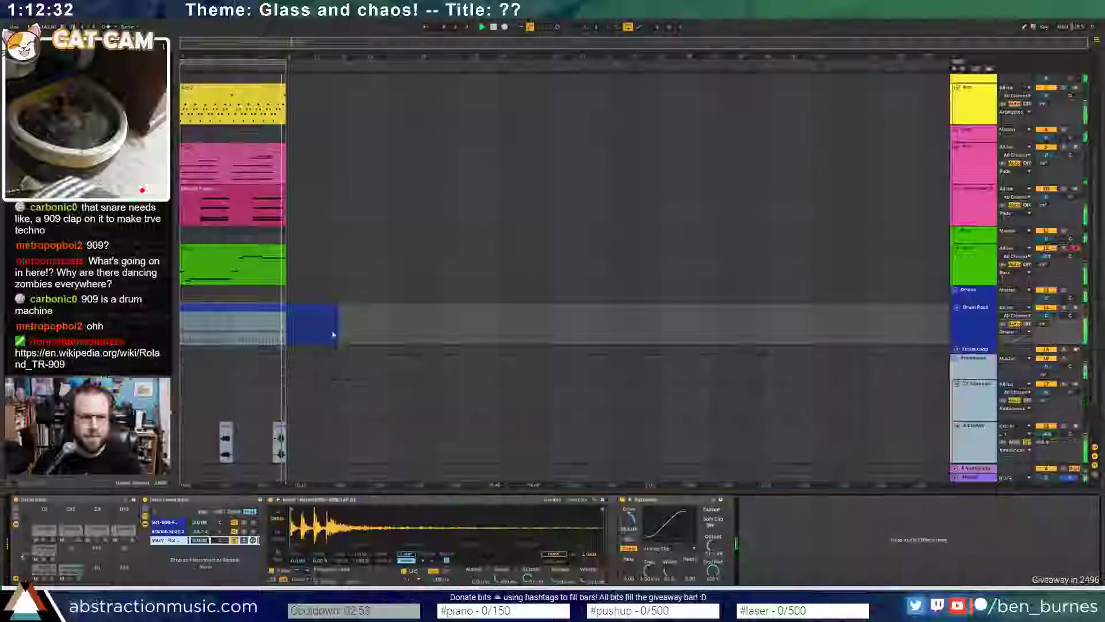
- Duplicate the bass clip directly after the original
click(240, 261)
key(ctrl+s)
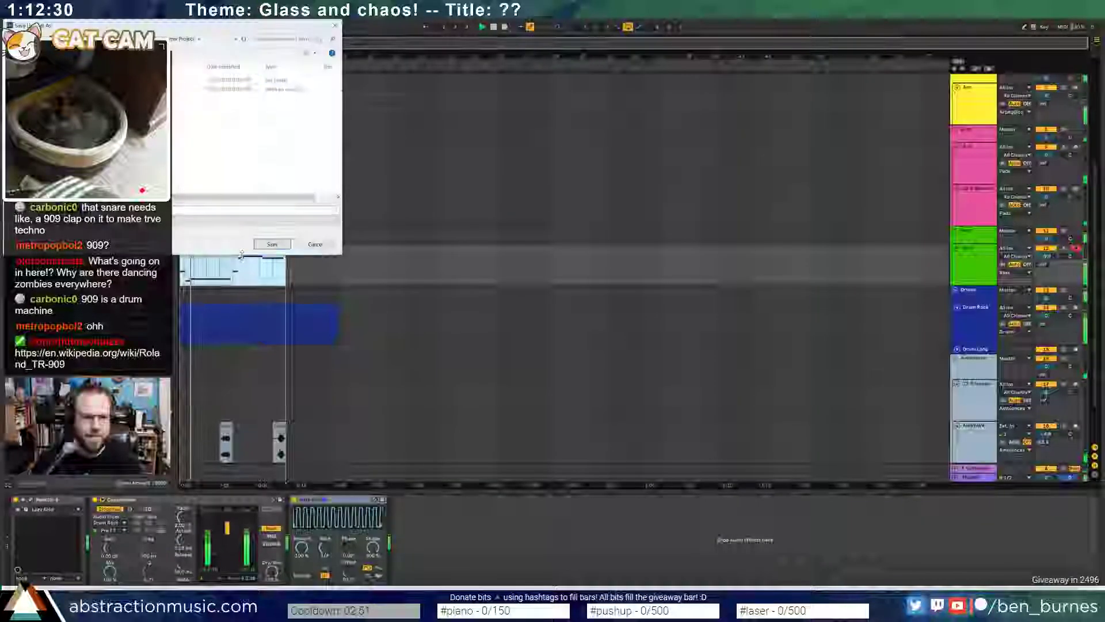
key(Escape)
key(ctrl+d)
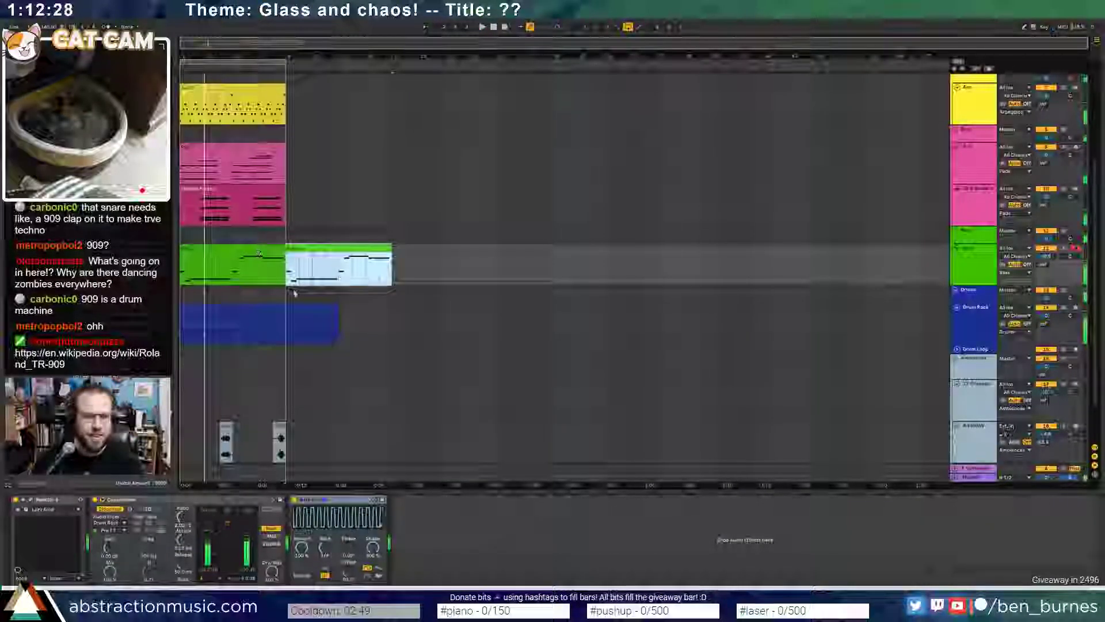
- Extend the second drum clip's loop to its full pattern, lengthen the clip to match the duplicated bass clip, and loop that section
click(310, 306)
key(space)
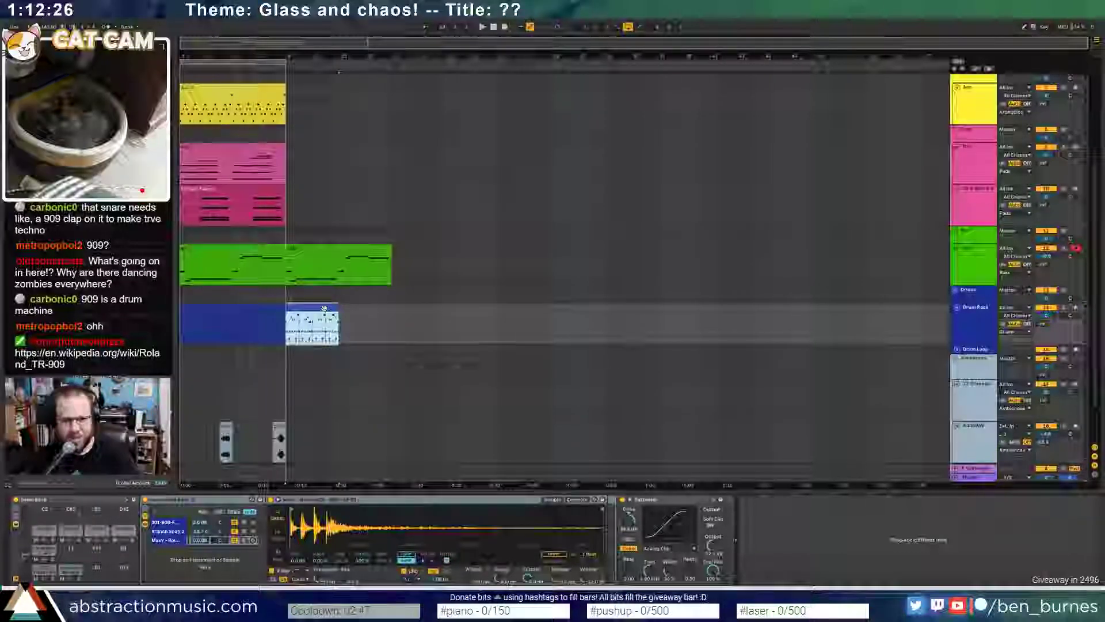
key(shift+Tab)
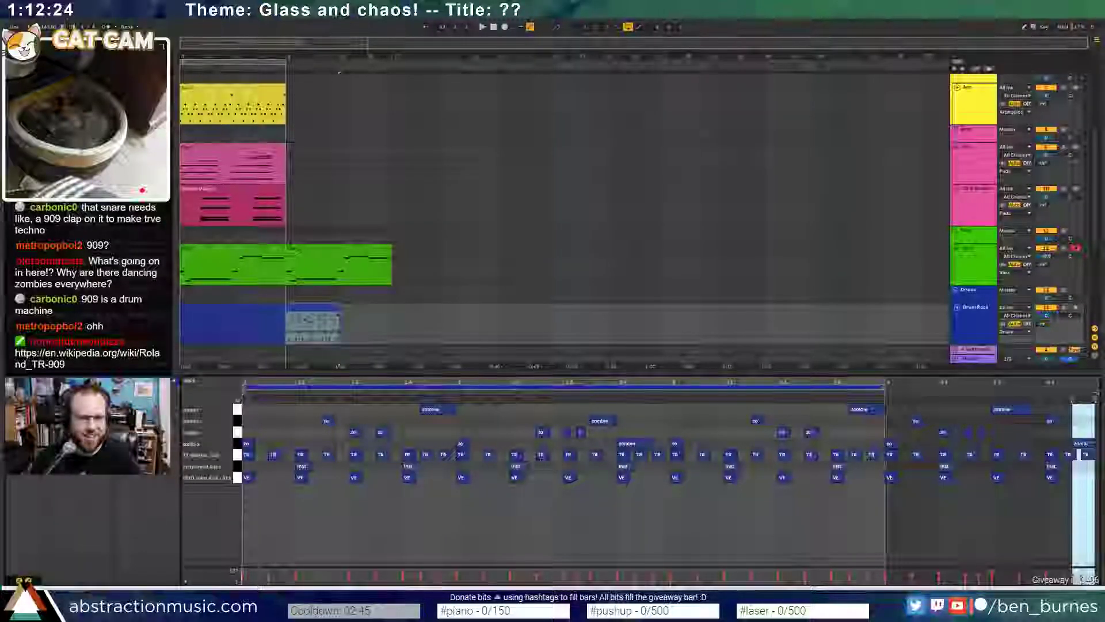
drag(885, 387, 1098, 387)
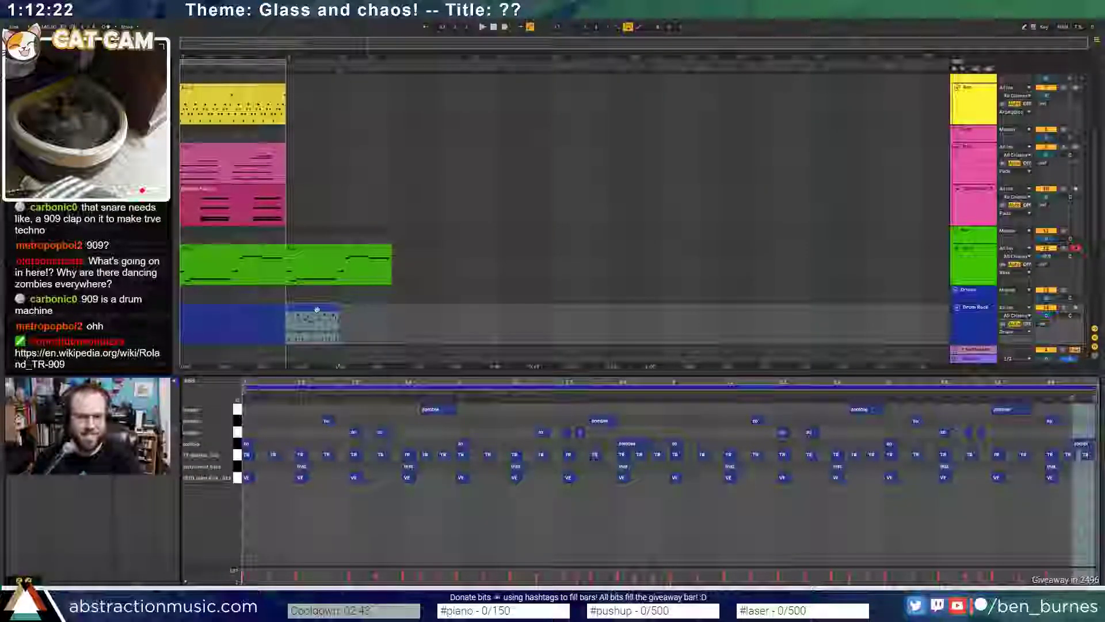
drag(339, 308, 392, 309)
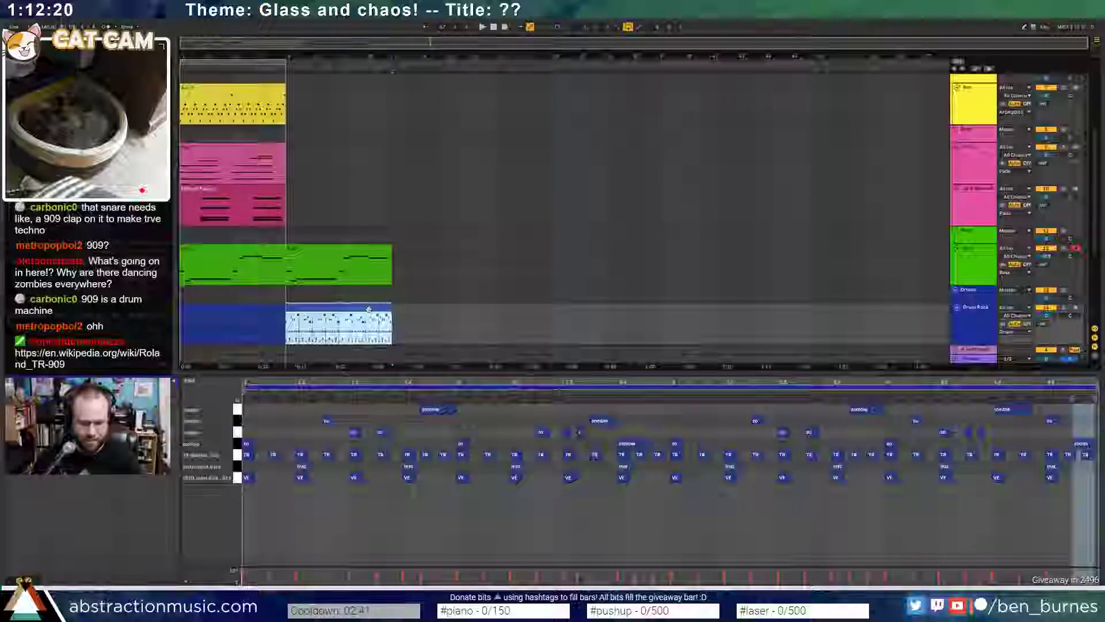
scroll(362, 295, down, 2)
scroll(362, 296, down, 4)
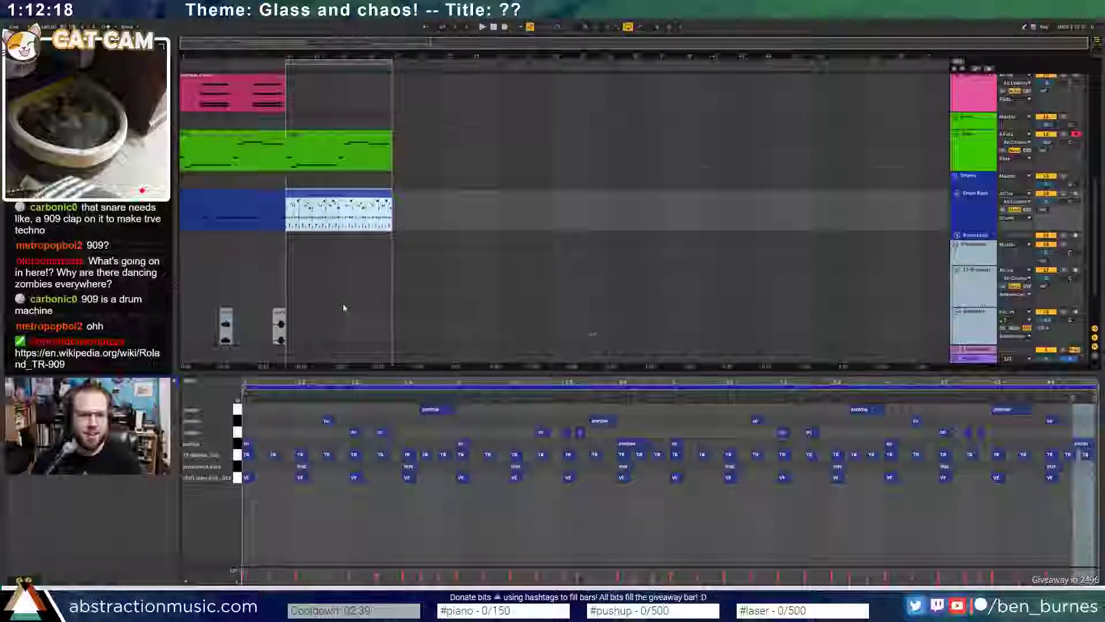
- Duplicate the piano clip and the pad clip above it into the second section
click(249, 280)
scroll(322, 279, up, 8)
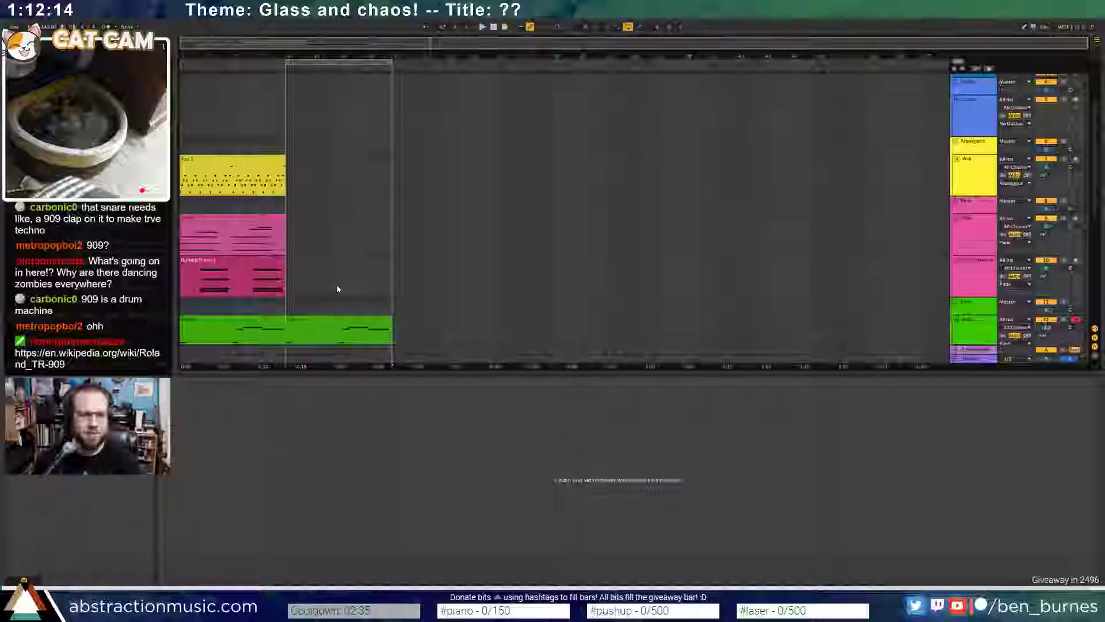
click(269, 269)
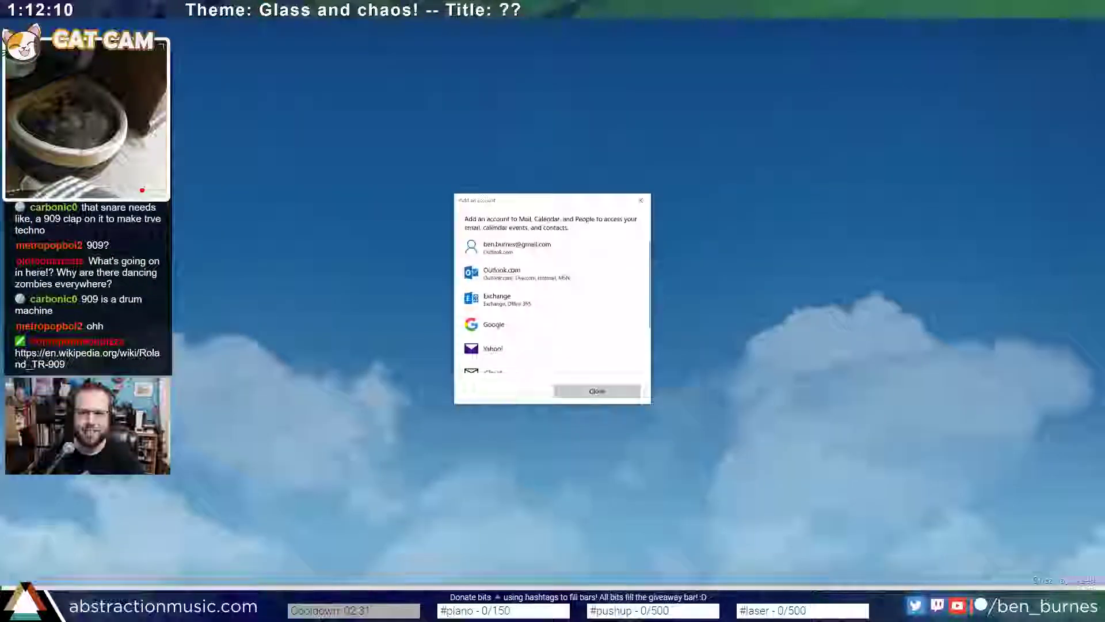
click(641, 201)
click(1094, 8)
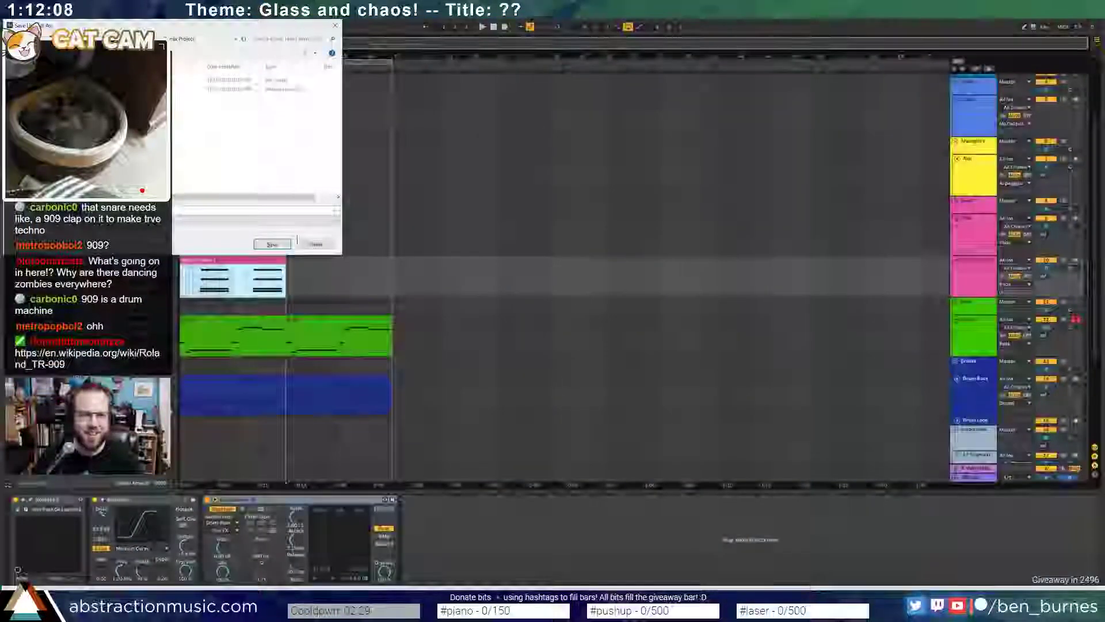
click(315, 244)
key(ctrl+d)
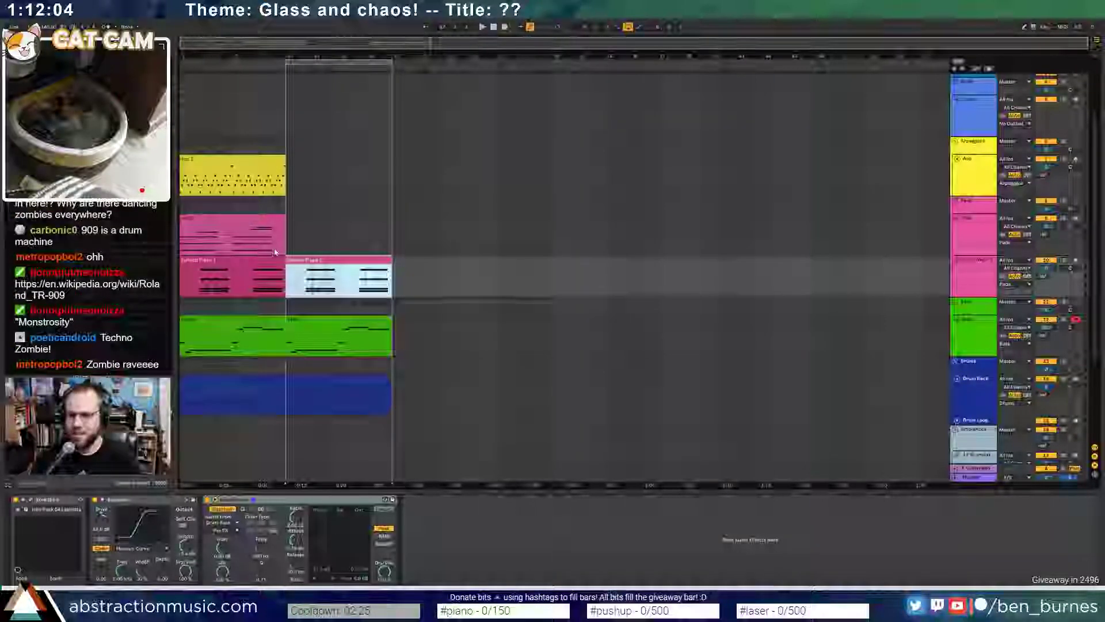
click(266, 229)
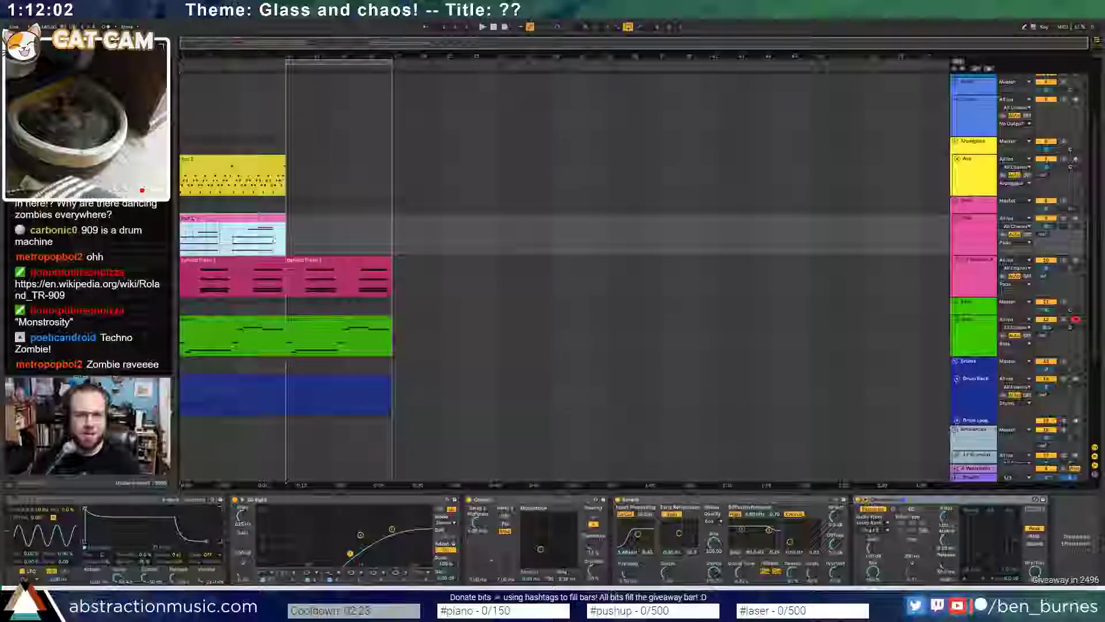
key(ctrl+d)
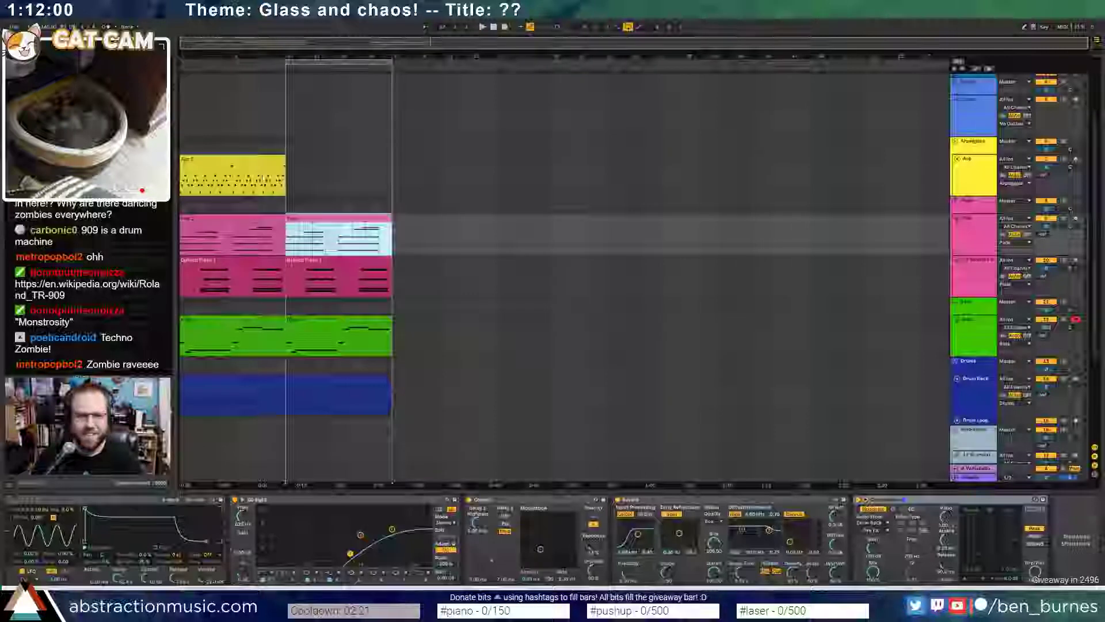
- Extend the arp clip across the second section and lengthen its clip loop to cover the entire note pattern
click(281, 160)
drag(284, 159, 391, 160)
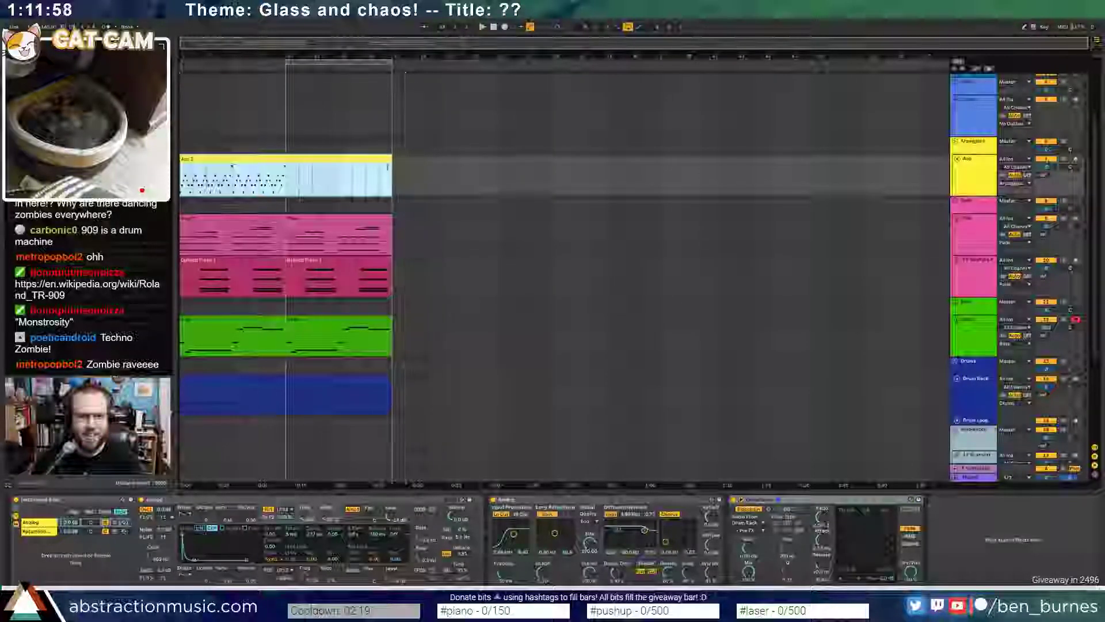
key(shift+Tab)
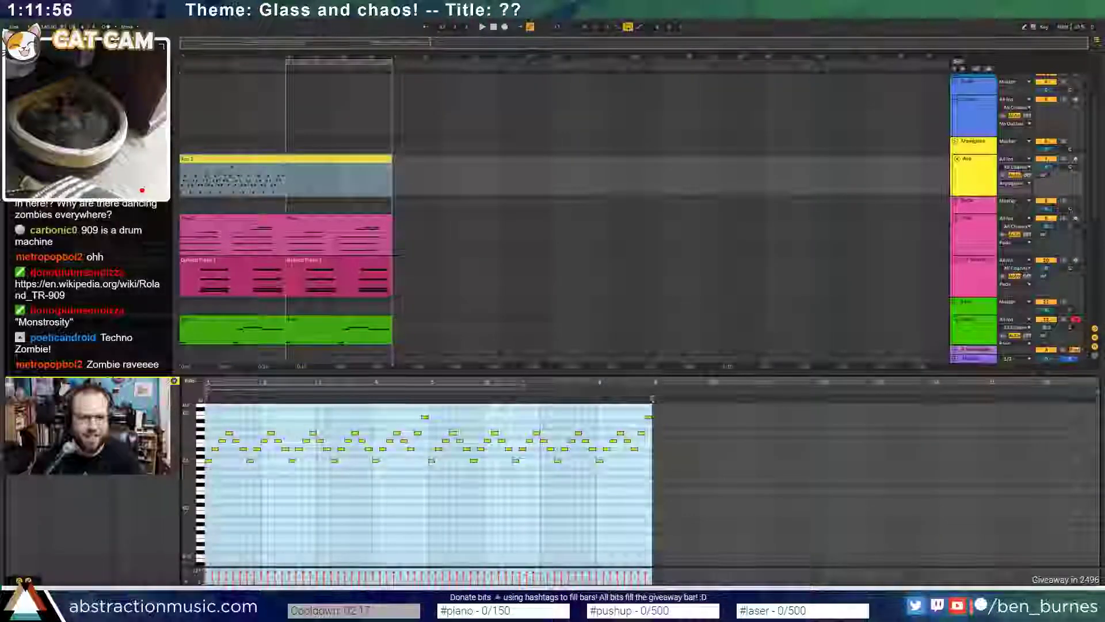
click(108, 431)
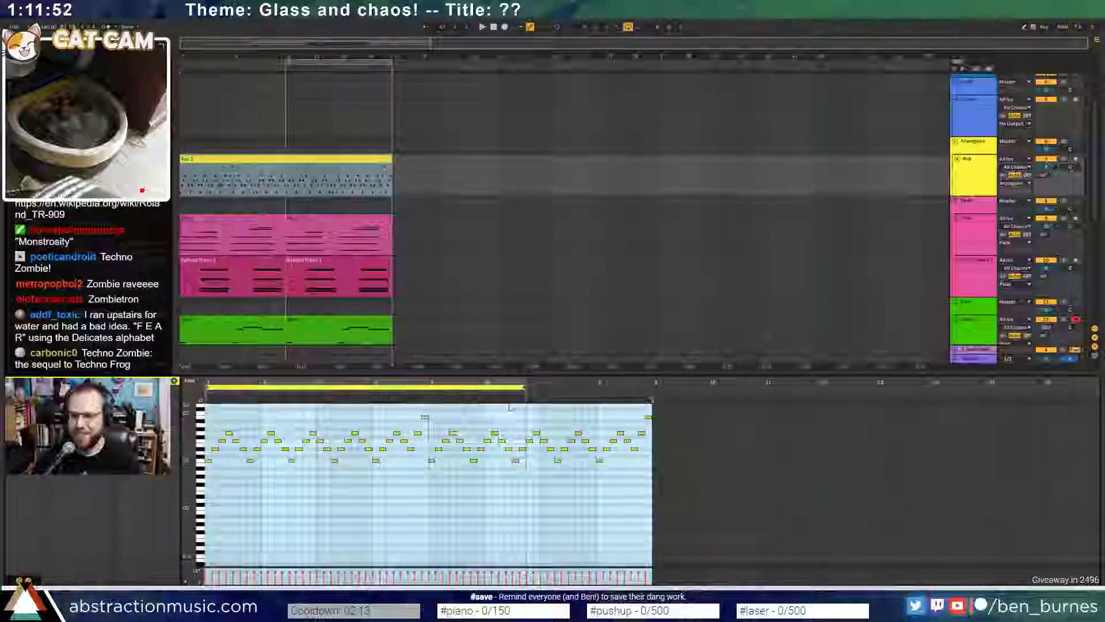
drag(529, 390, 650, 394)
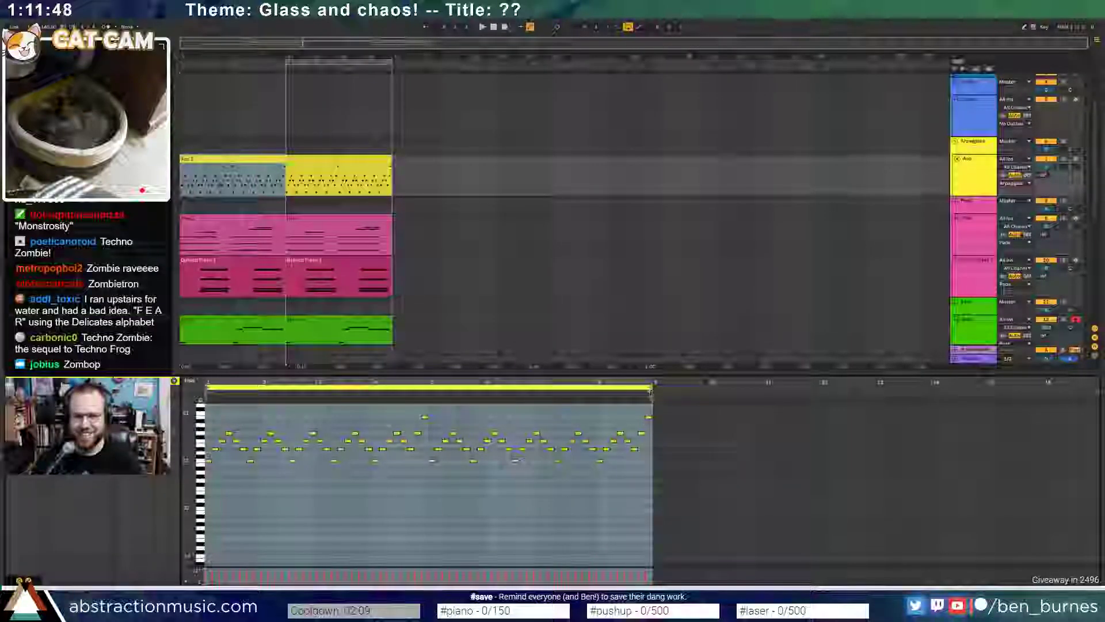
key(shift+Tab)
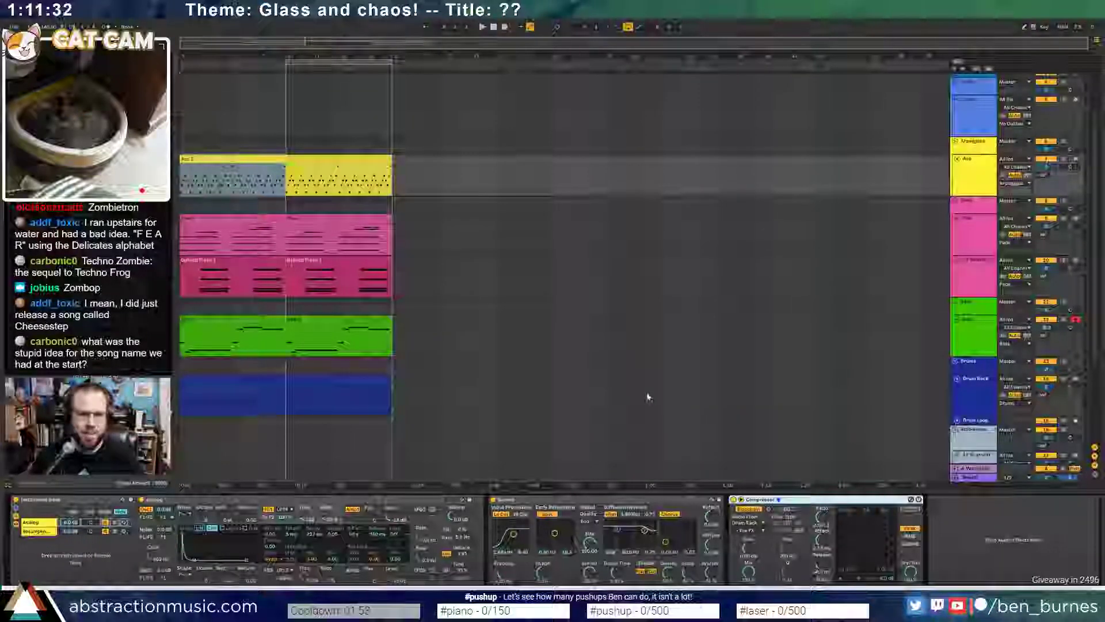
- Play the extended arrangement from the start of the arp clip
scroll(363, 186, up, 3)
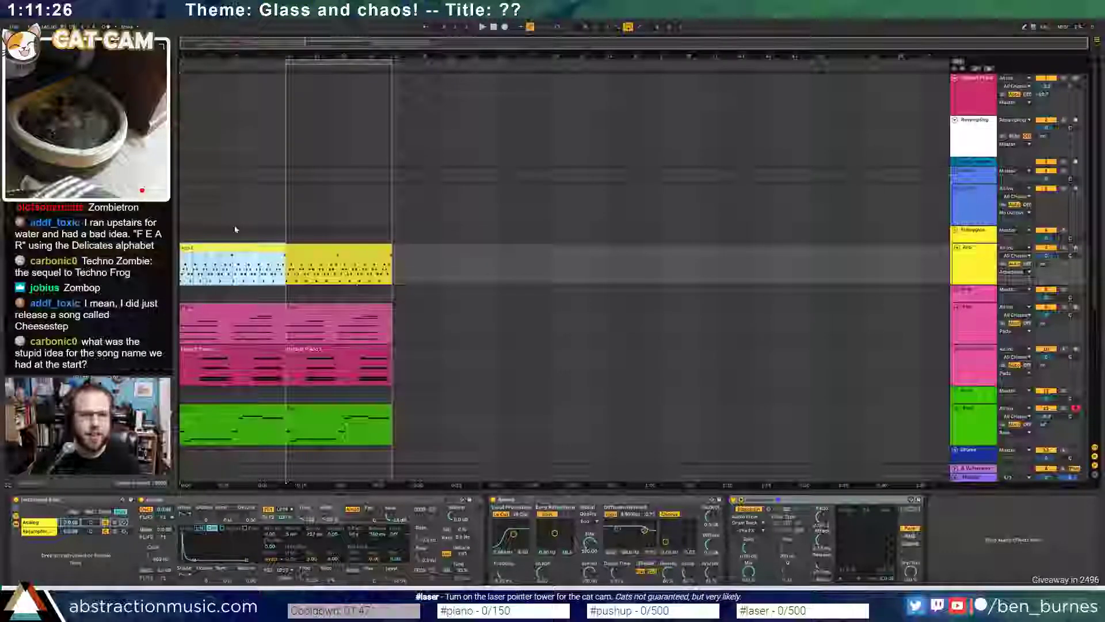
click(218, 248)
key(space)
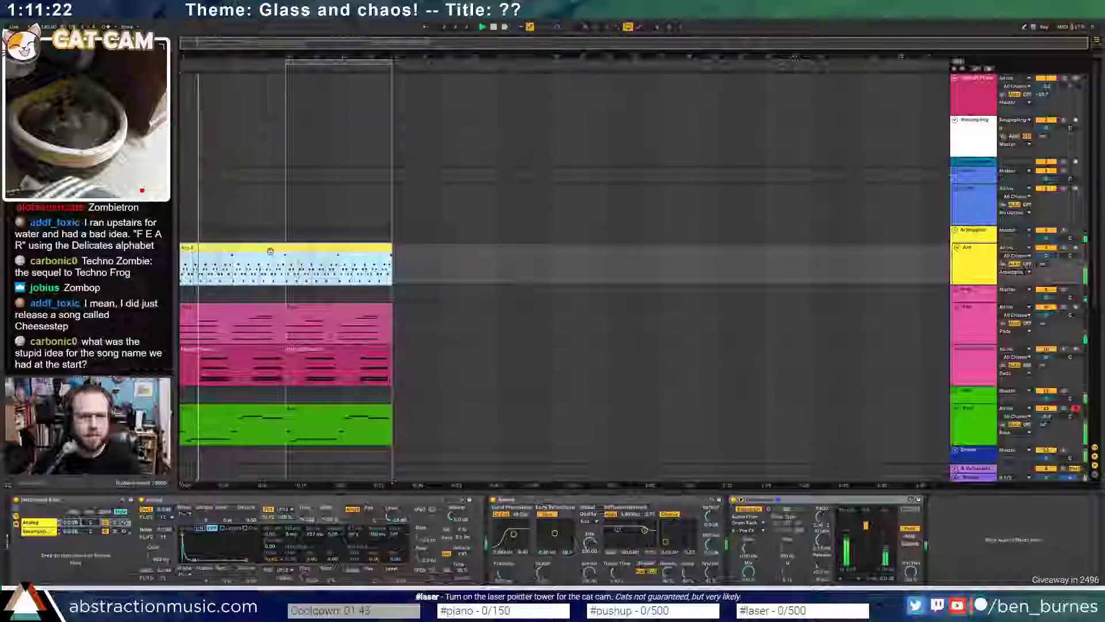
- Show the bass track's Auto Pan on/off automation and raise it so the chop switches on from the start of the second section
click(259, 410)
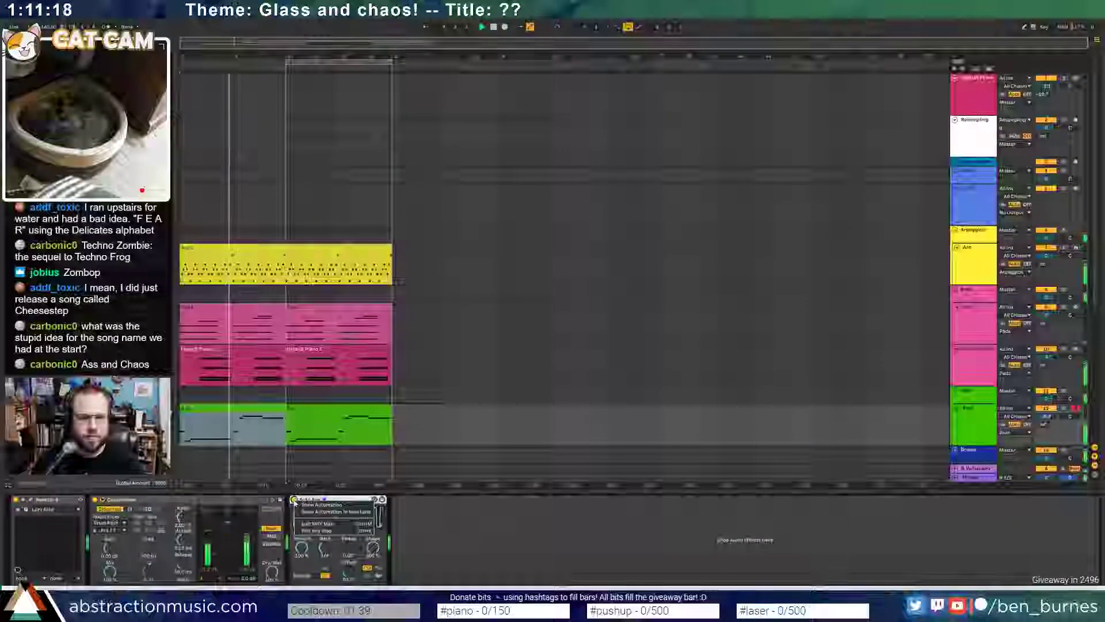
key(a)
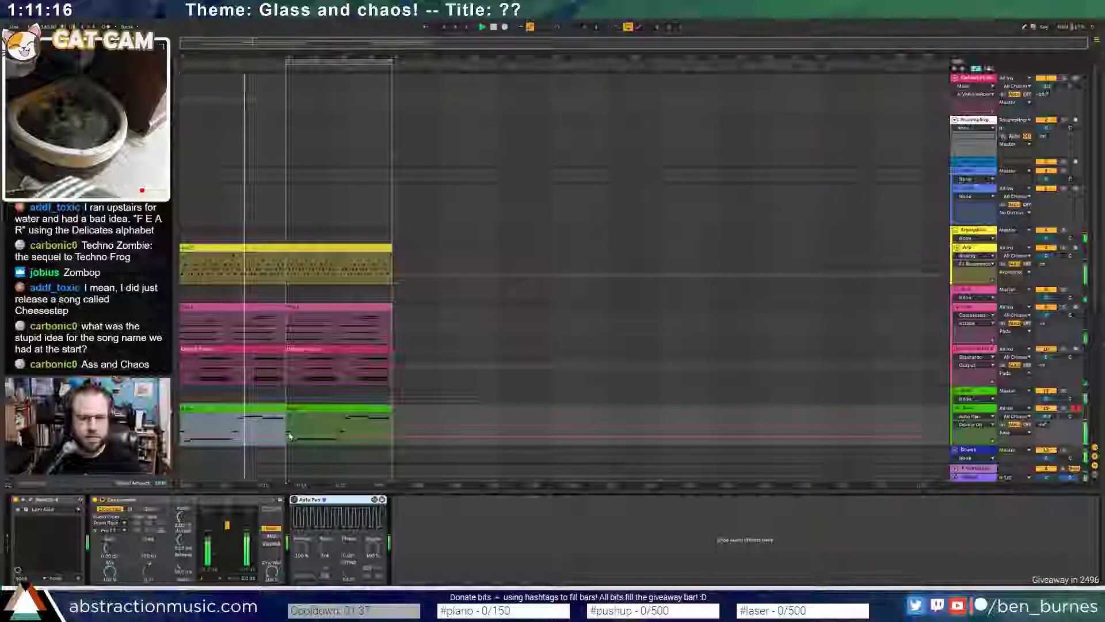
drag(292, 440, 292, 417)
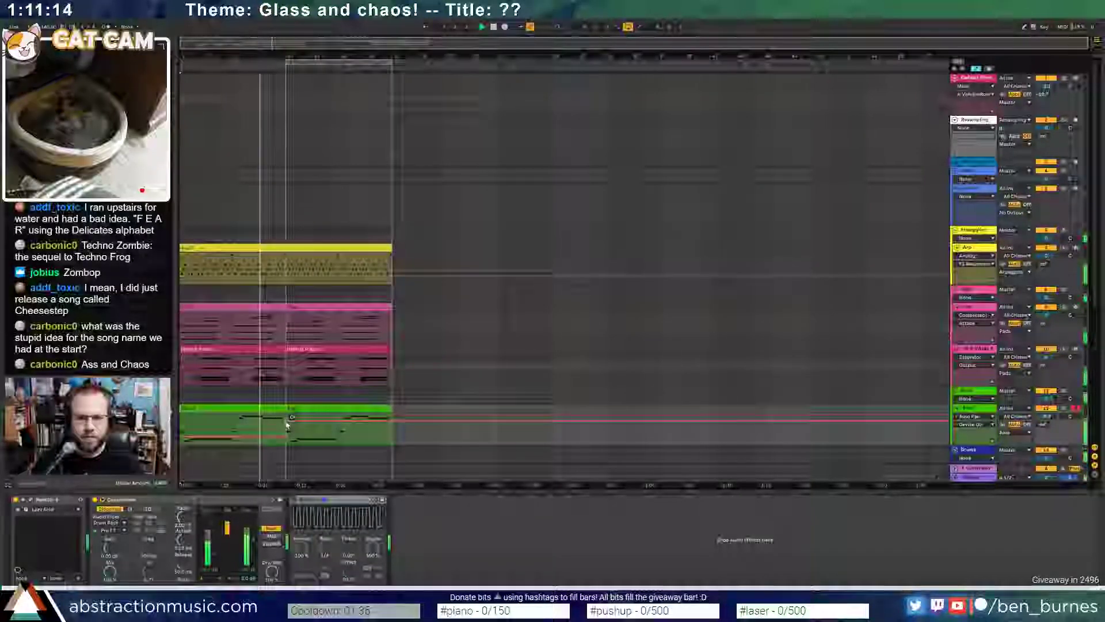
key(a)
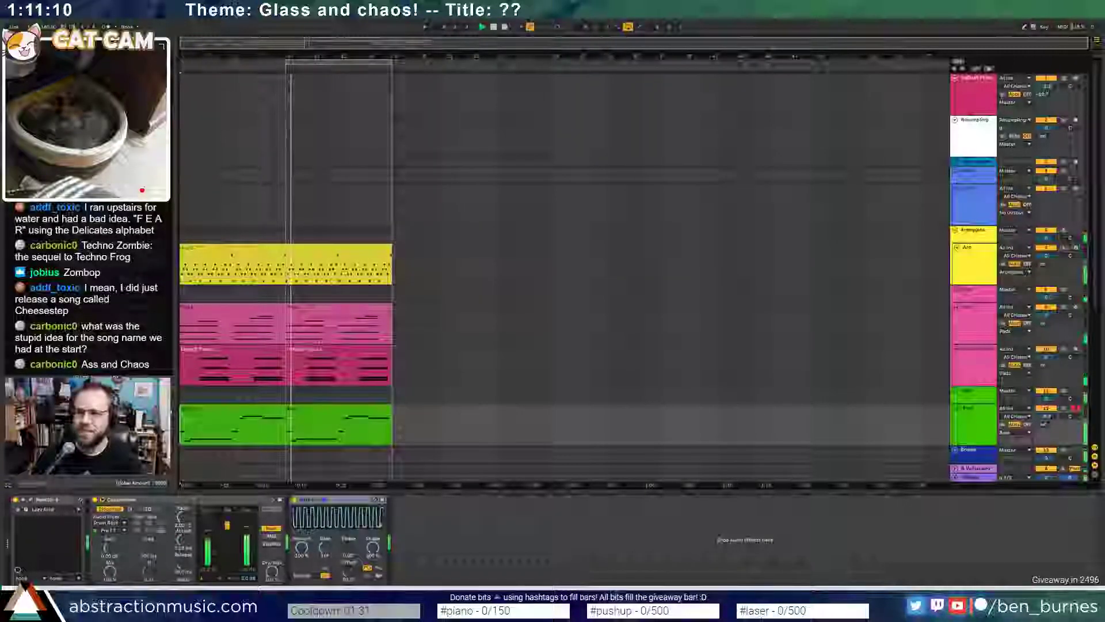
- Add an Auto Filter to the zombie sample track, set it to high-pass and move its cutoff down into the low frequencies
scroll(639, 288, down, 5)
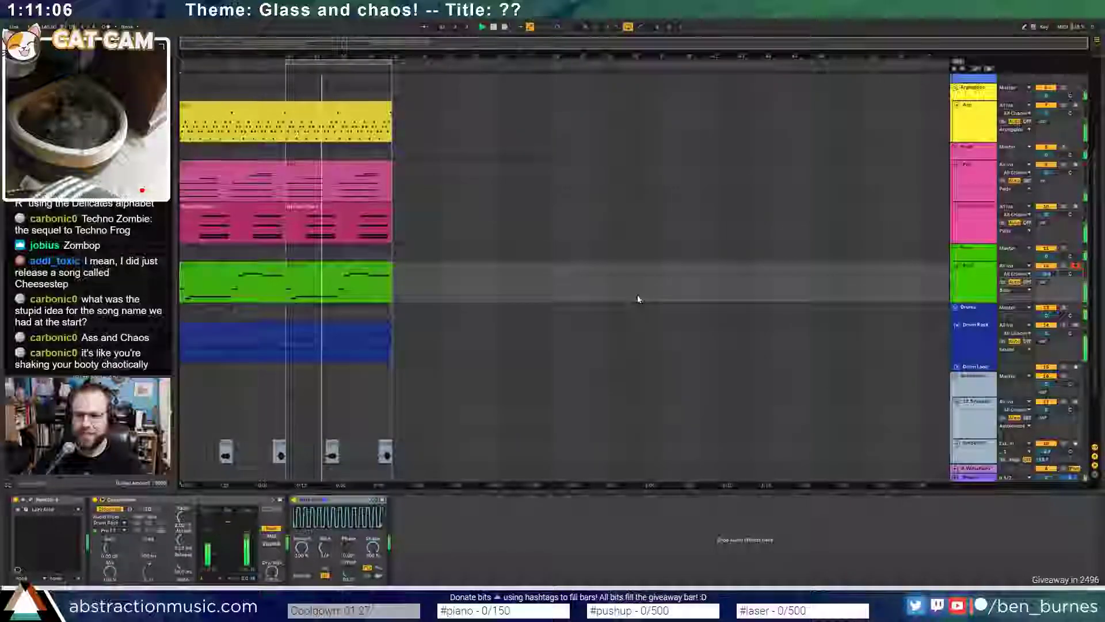
scroll(639, 299, down, 3)
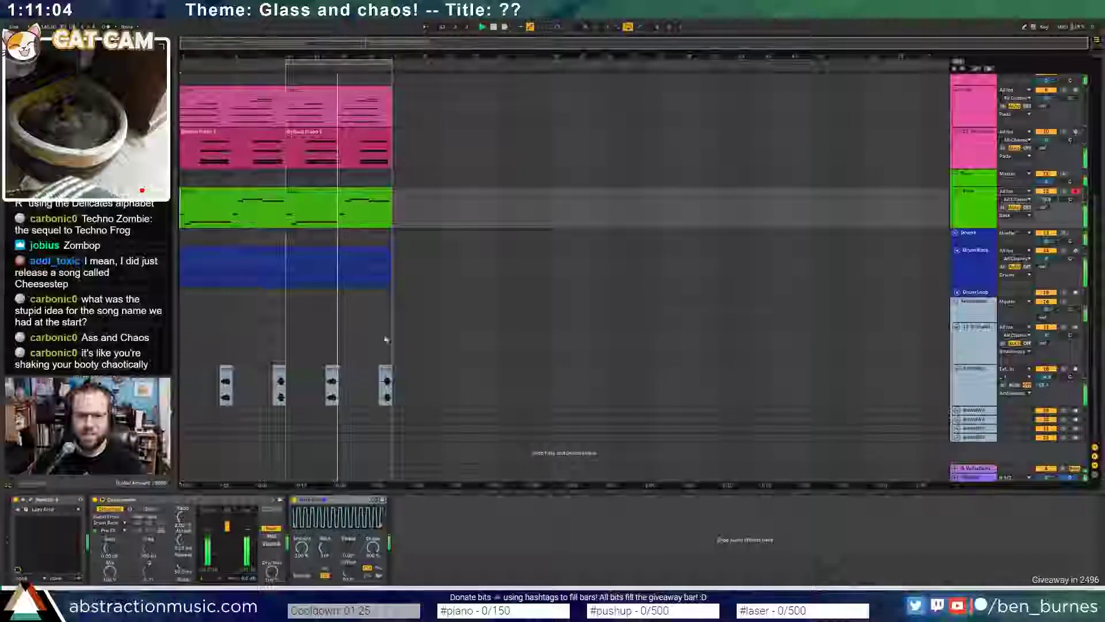
click(338, 391)
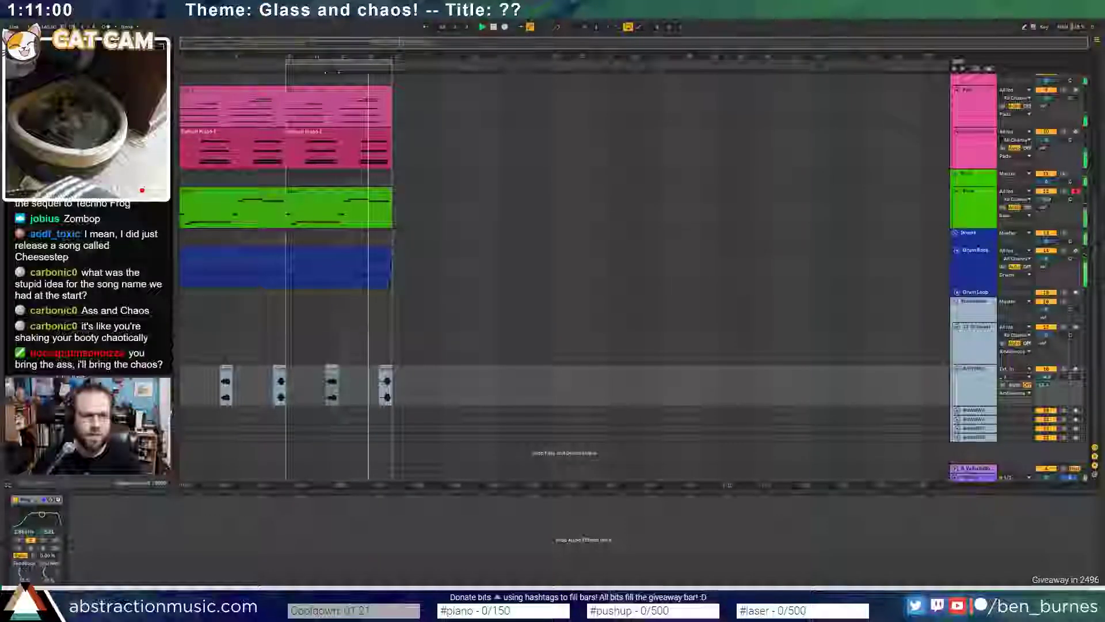
drag(107, 557, 109, 558)
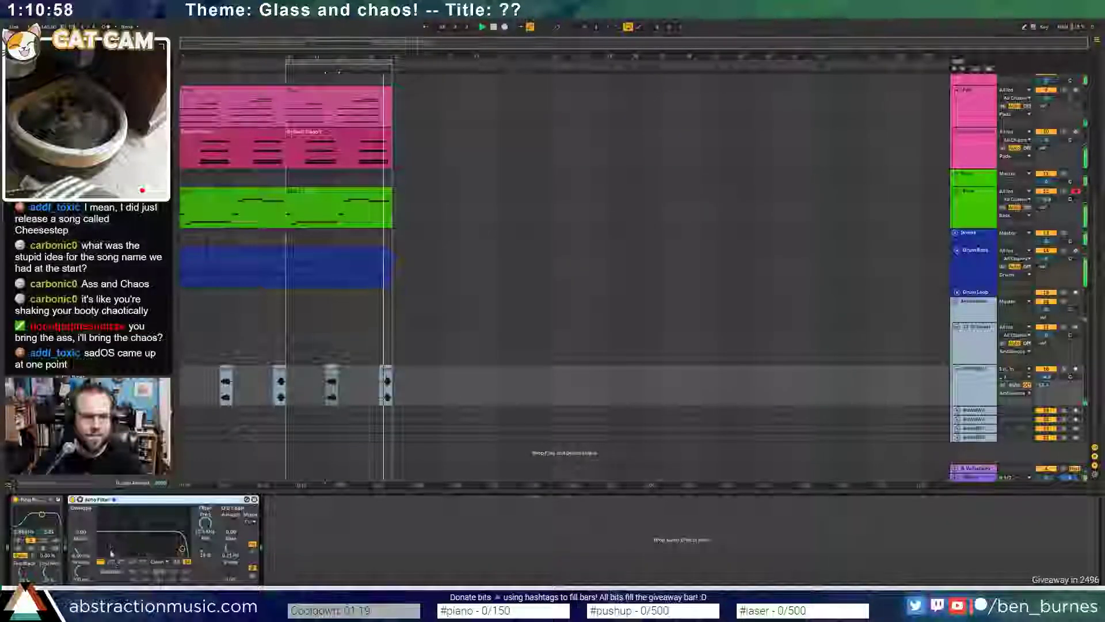
click(111, 562)
drag(181, 549, 132, 550)
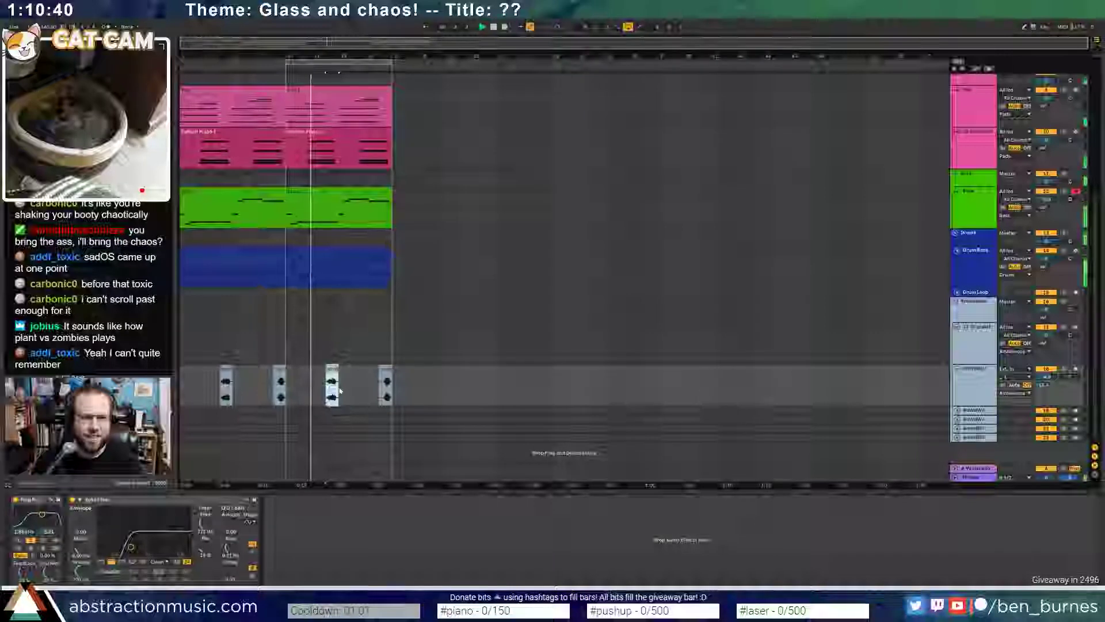
- Collapse the Arp, Pad, Kontakt 5 piano, Bass, Drum Rack and first AmbWAV tracks in the arrangement
scroll(342, 384, up, 3)
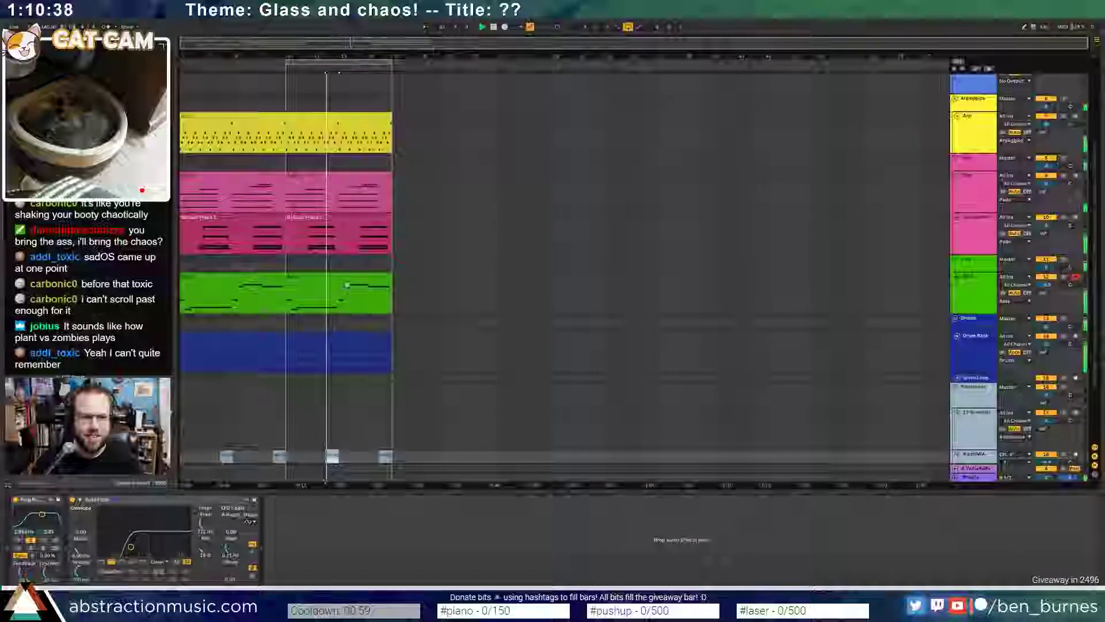
click(357, 288)
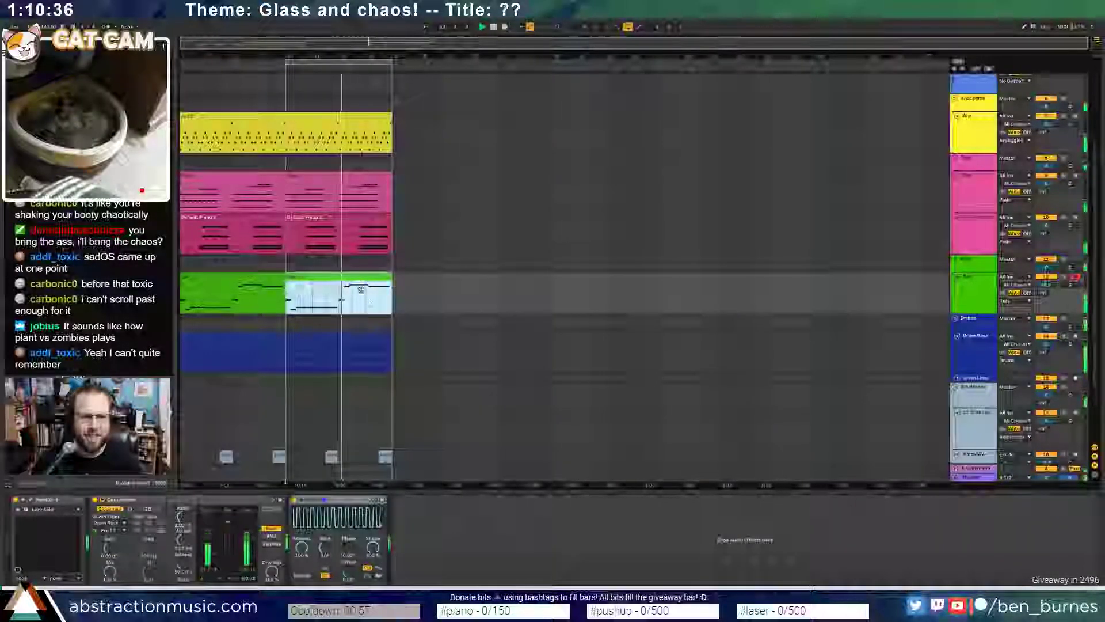
scroll(374, 345, up, 2)
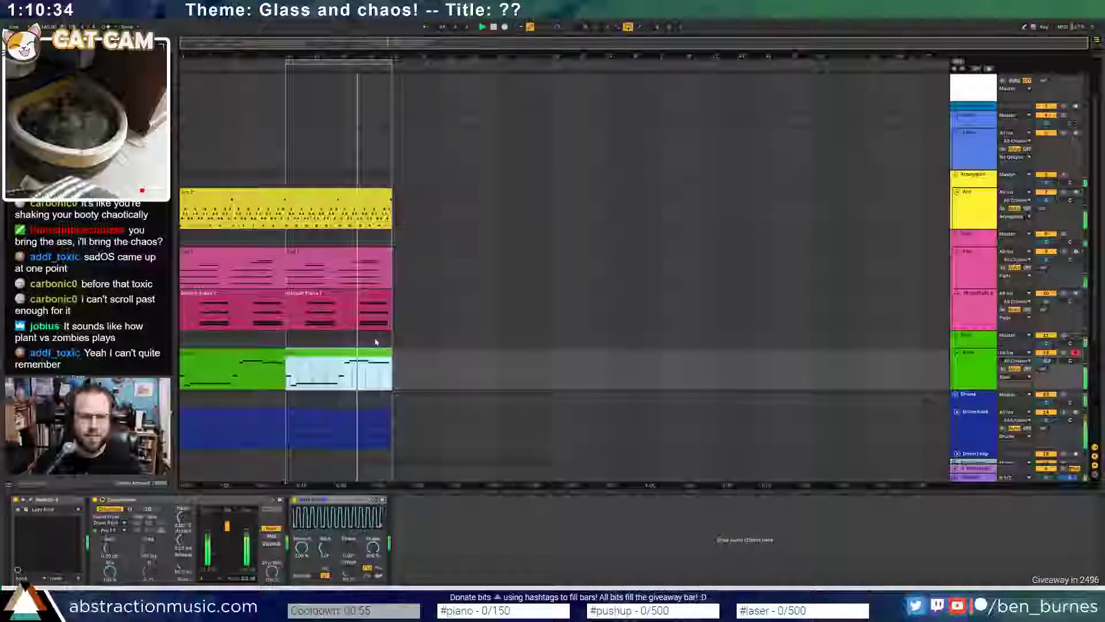
scroll(336, 152, down, 3)
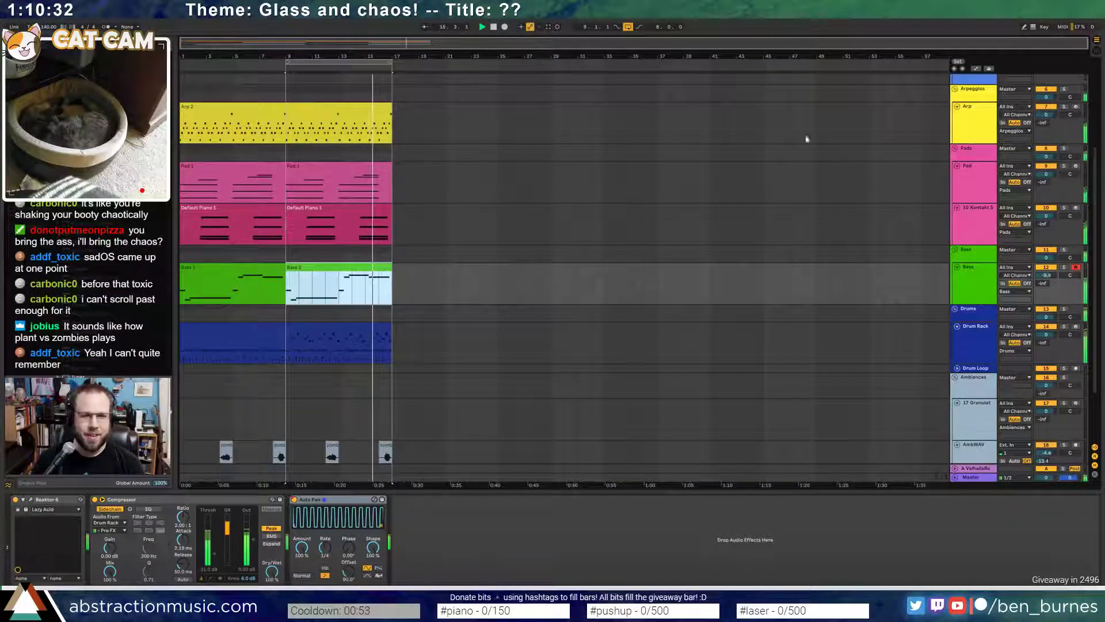
click(957, 106)
click(958, 133)
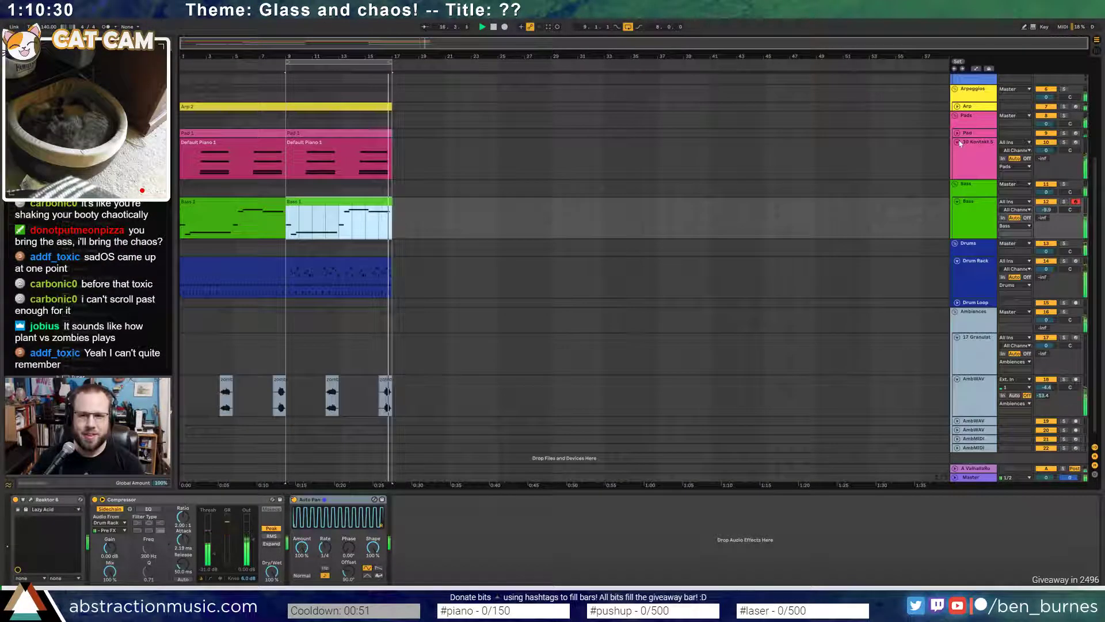
click(957, 141)
click(957, 168)
click(957, 195)
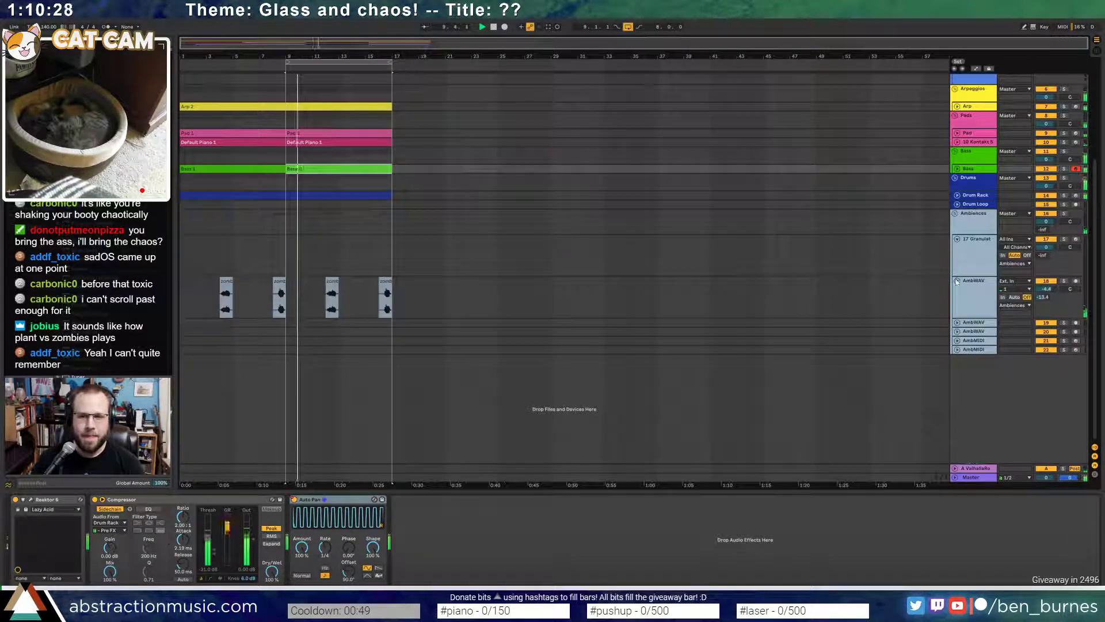
click(957, 280)
- Move the second section's clips on all tracks from bar 9 to bar 33
scroll(541, 242, up, 3)
drag(291, 160, 395, 383)
key(ctrl+d)
mouse_move(537, 205)
mouse_down()
mouse_move(422, 189)
mouse_move(636, 185)
mouse_up()
click(516, 198)
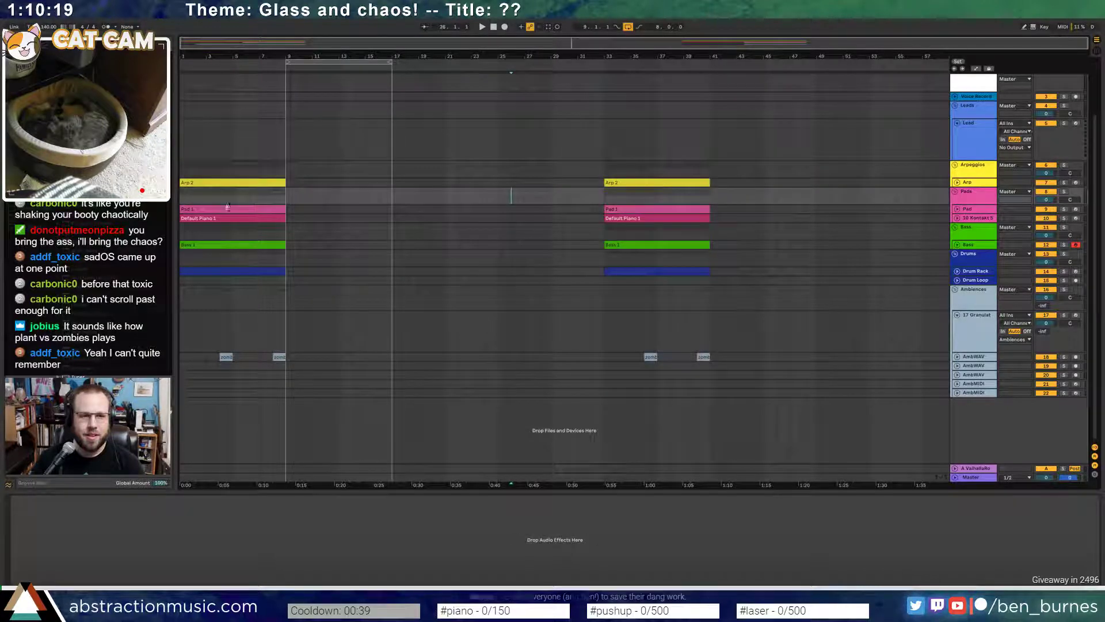
click(227, 206)
shift+click(277, 356)
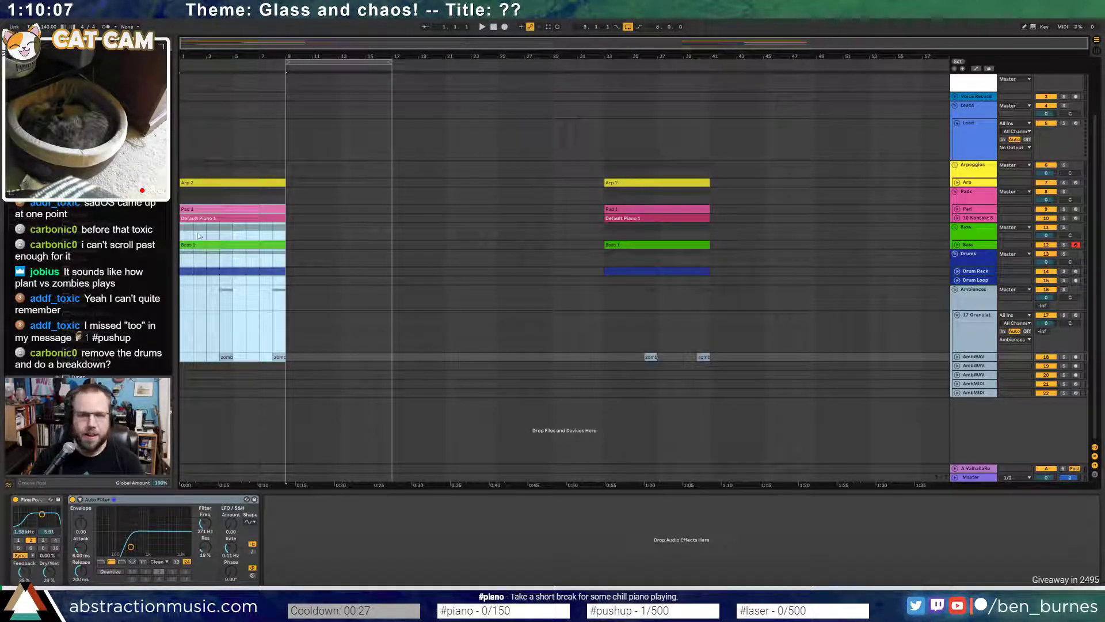
mouse_move(202, 210)
mouse_down()
mouse_move(313, 212)
mouse_move(209, 211)
mouse_up()
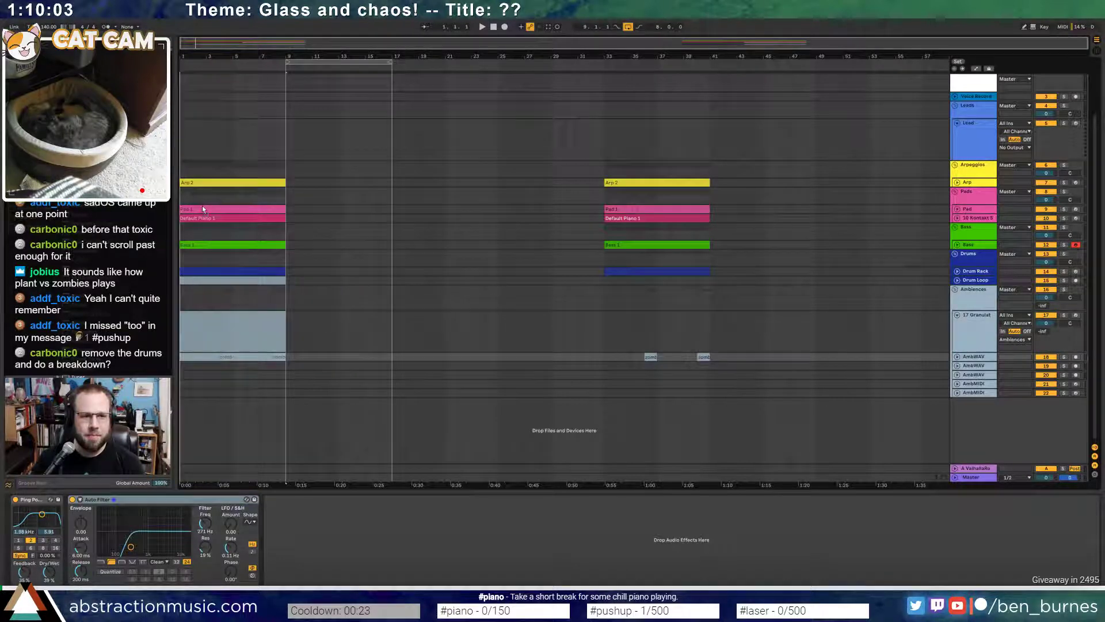
- Expand the Pad, Kontakt 5 piano and Arp tracks to show their clip contents
click(338, 209)
click(957, 209)
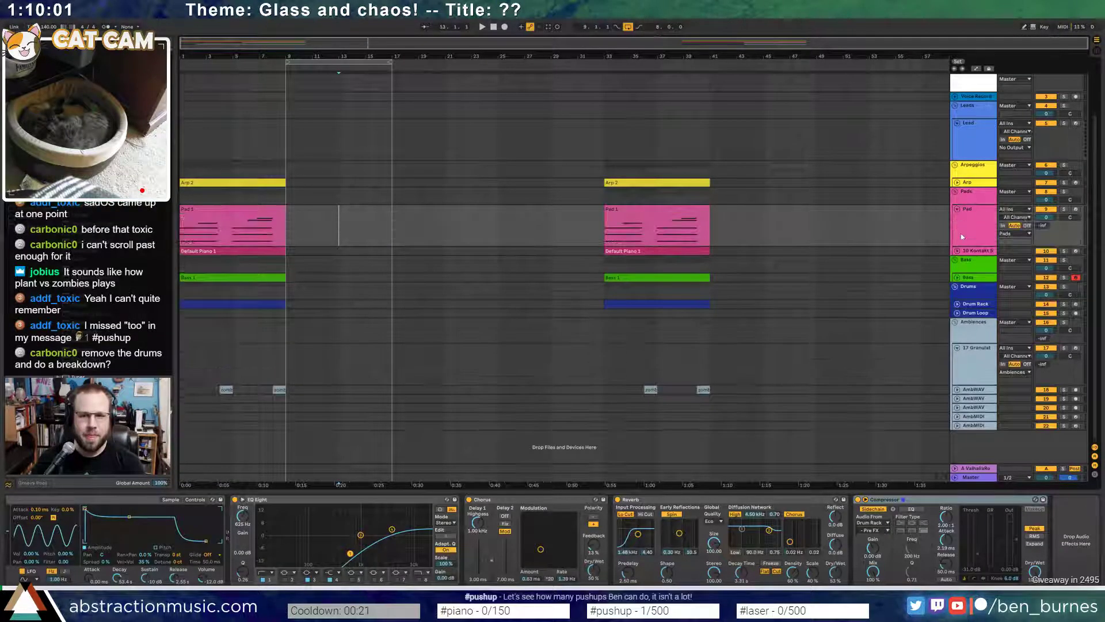
click(957, 251)
click(378, 310)
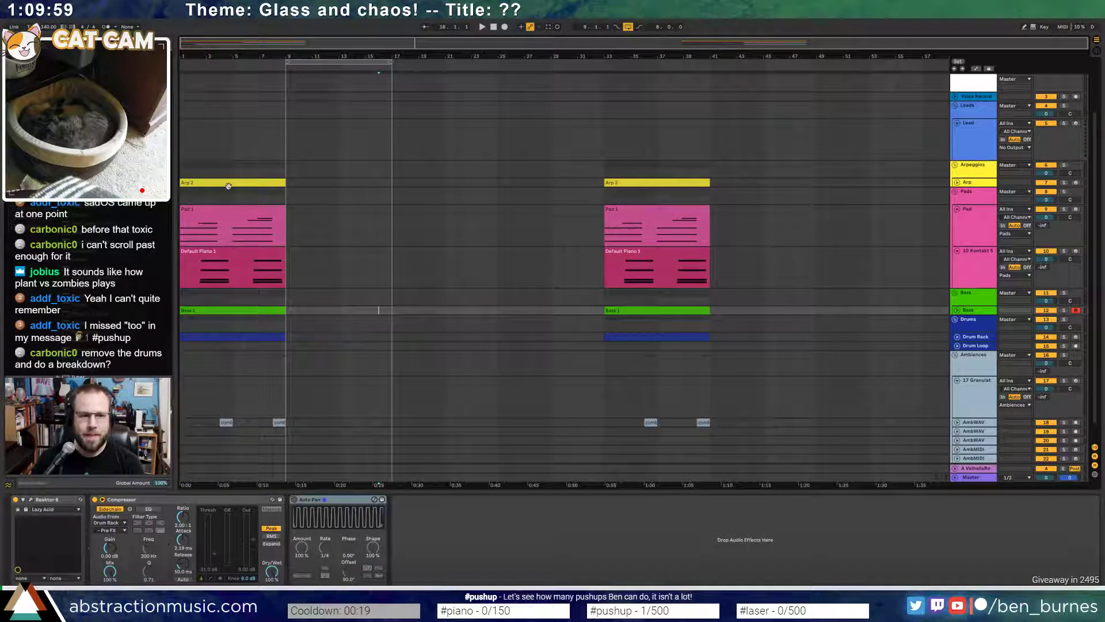
click(601, 193)
click(957, 182)
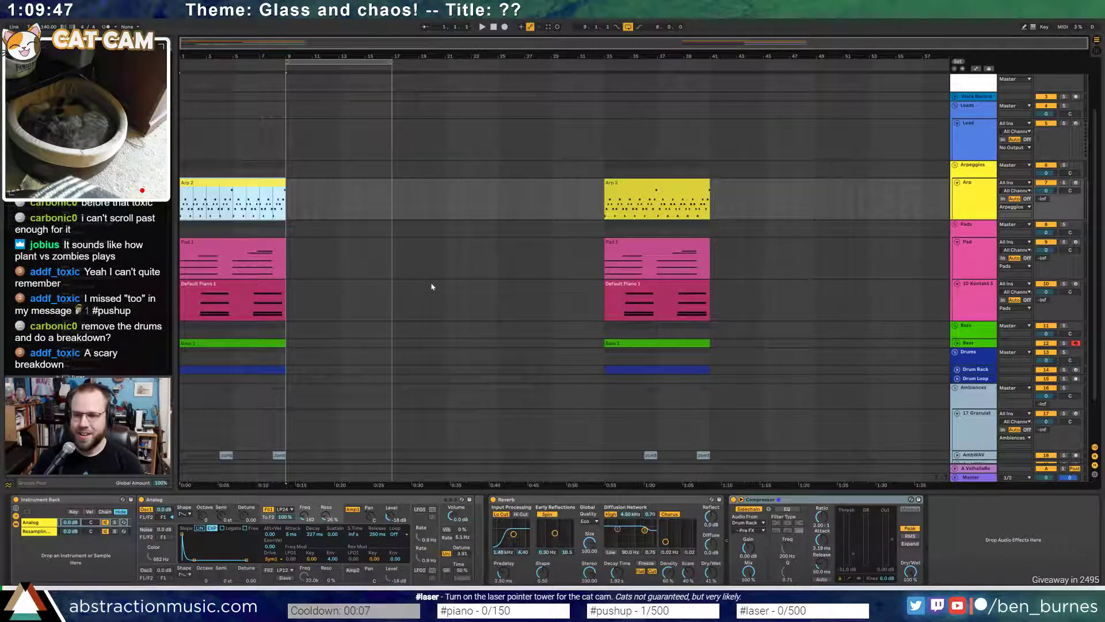
- Move the first Arp clip to bars 9 to 17, leaving the opening section without an arp
click(392, 277)
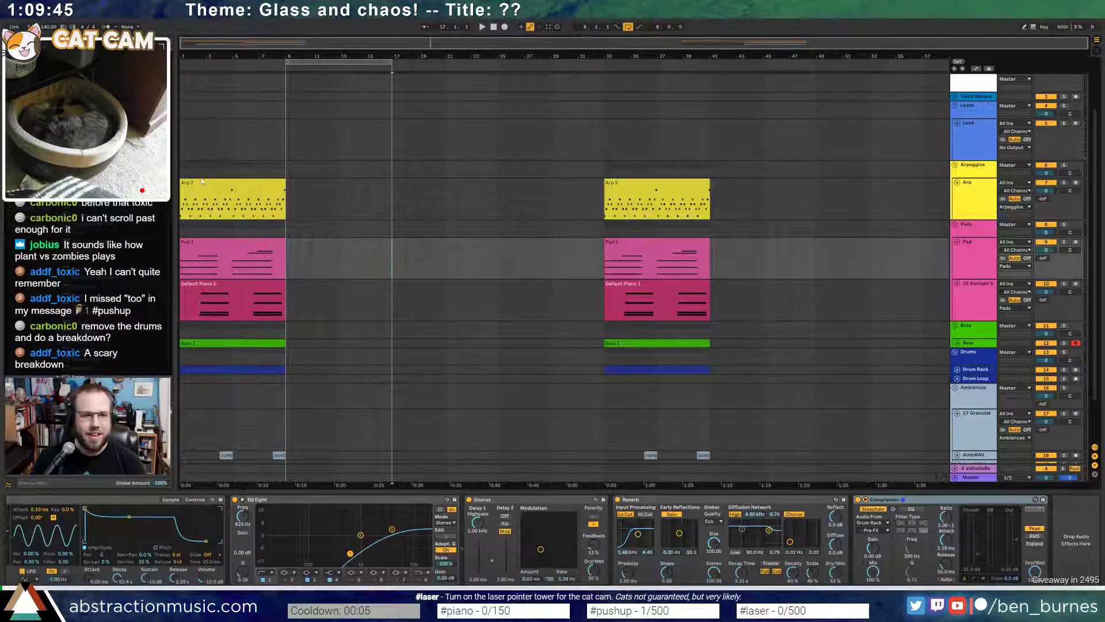
click(206, 183)
click(205, 183)
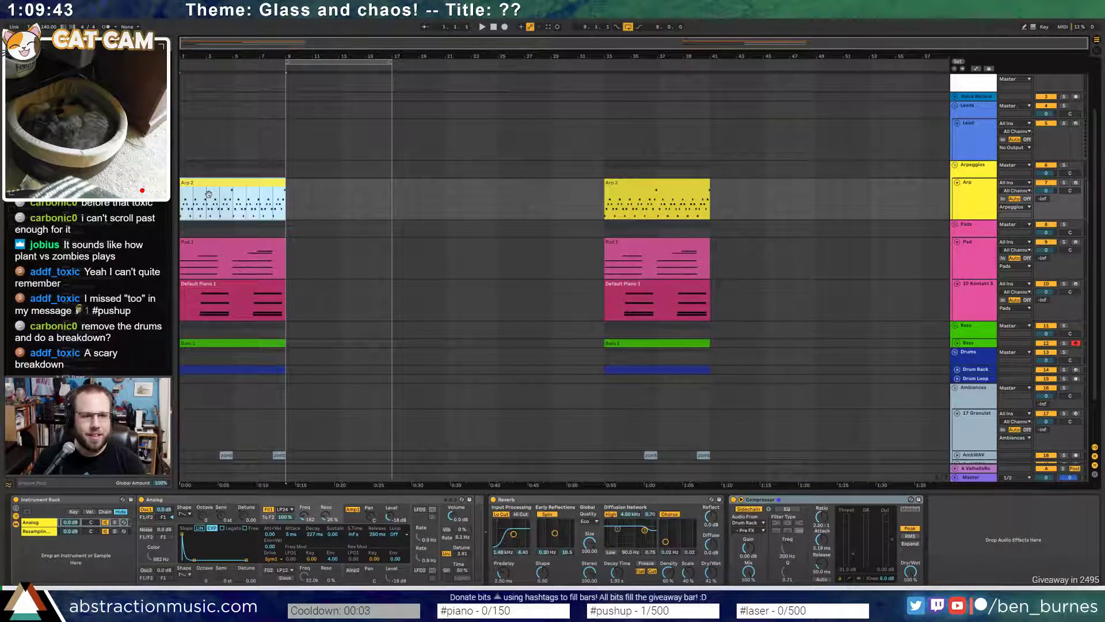
drag(232, 192, 297, 186)
click(243, 185)
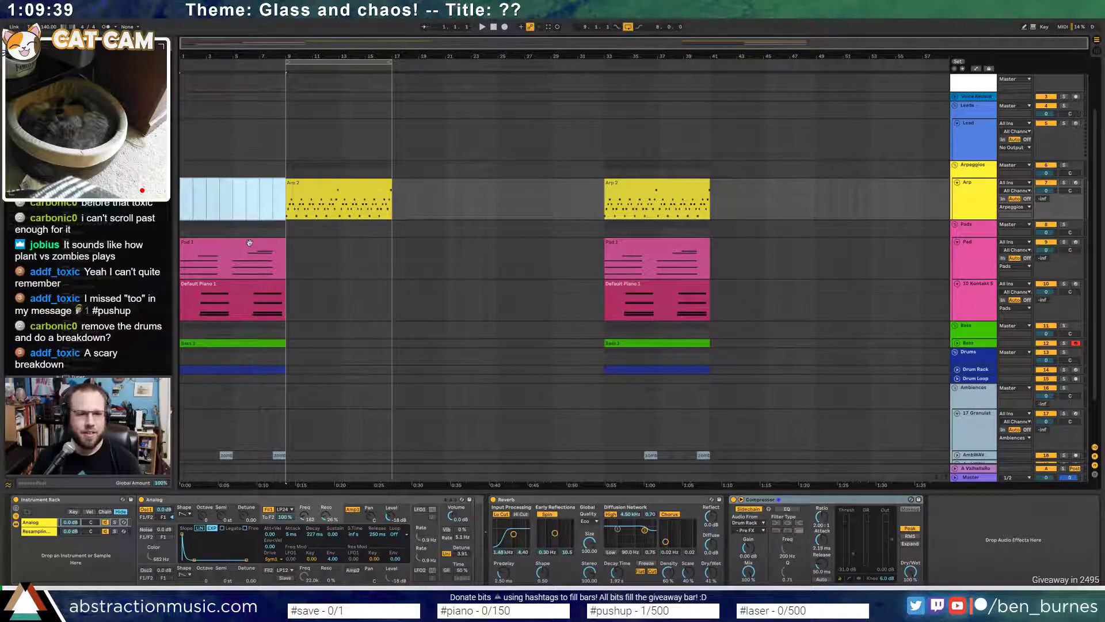
key(Delete)
- Copy the Pad clip to bar 9, and keep only the second half of the early piano part, placed at bar 13
drag(247, 241, 353, 244)
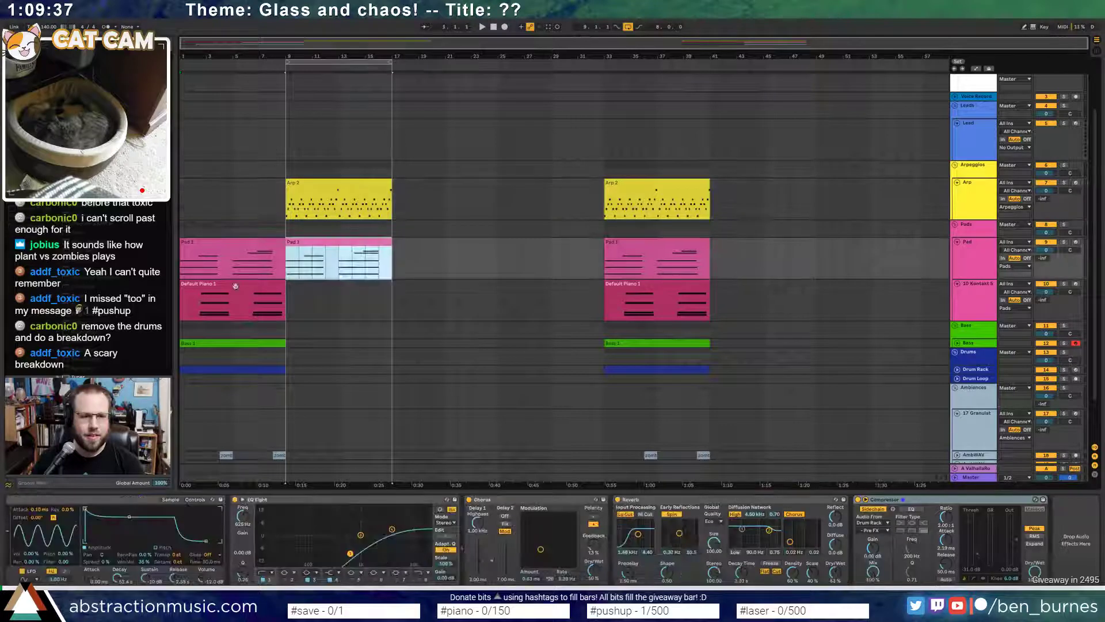
drag(230, 288, 337, 291)
click(265, 291)
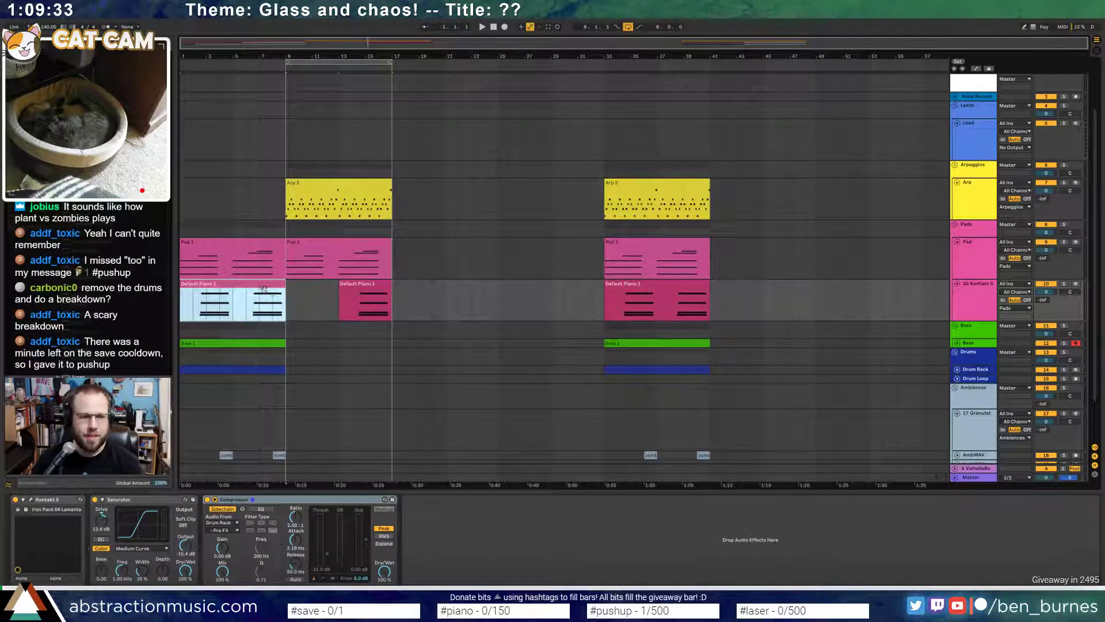
key(Delete)
scroll(285, 302, down, 2)
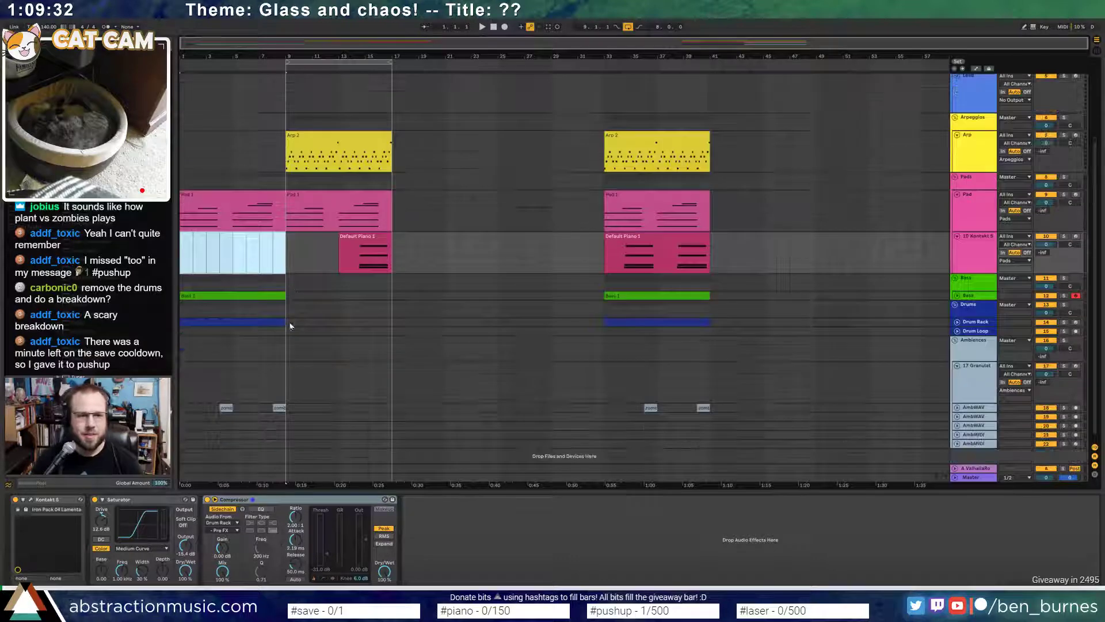
click(607, 138)
shift+click(708, 404)
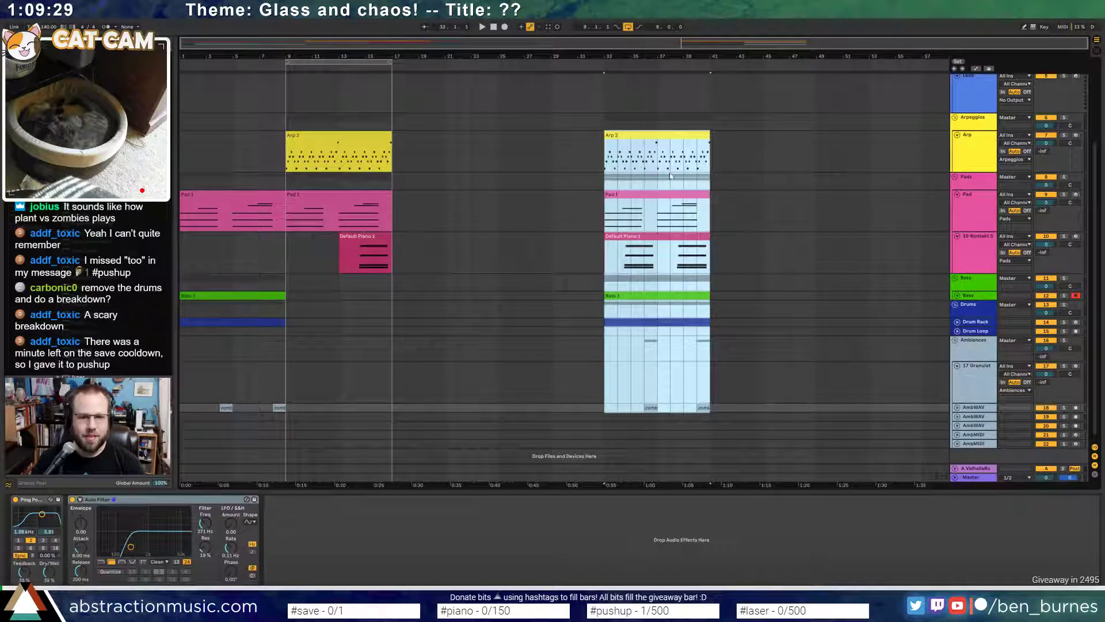
click(485, 321)
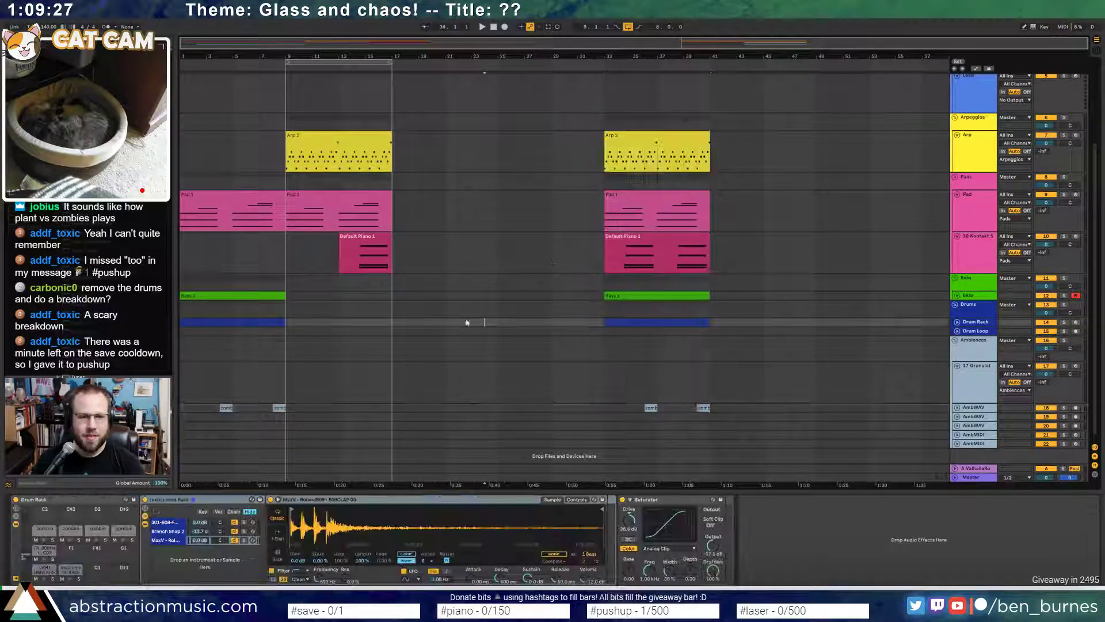
- Expand the Bass track, move its opening clip to bar 9 and duplicate it twice to fill the gap up to bar 33
click(957, 296)
drag(248, 296, 360, 305)
key(ctrl+d)
key(ctrl+d)
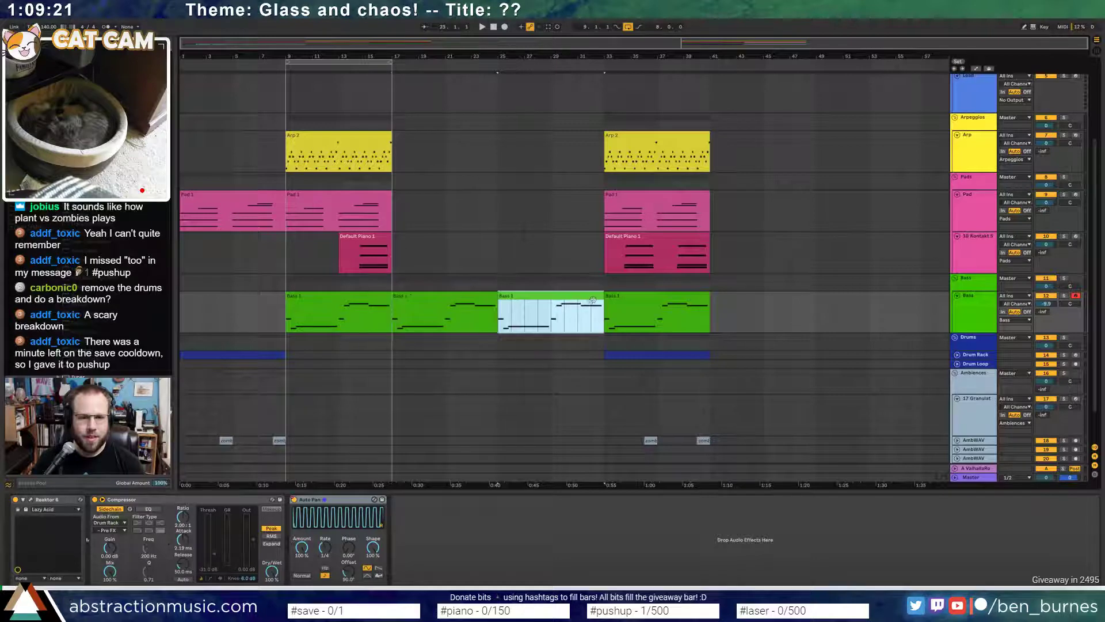
- Expand the Drum Rack track and duplicate the opening drum pattern so drums run continuously up to bar 33
click(958, 354)
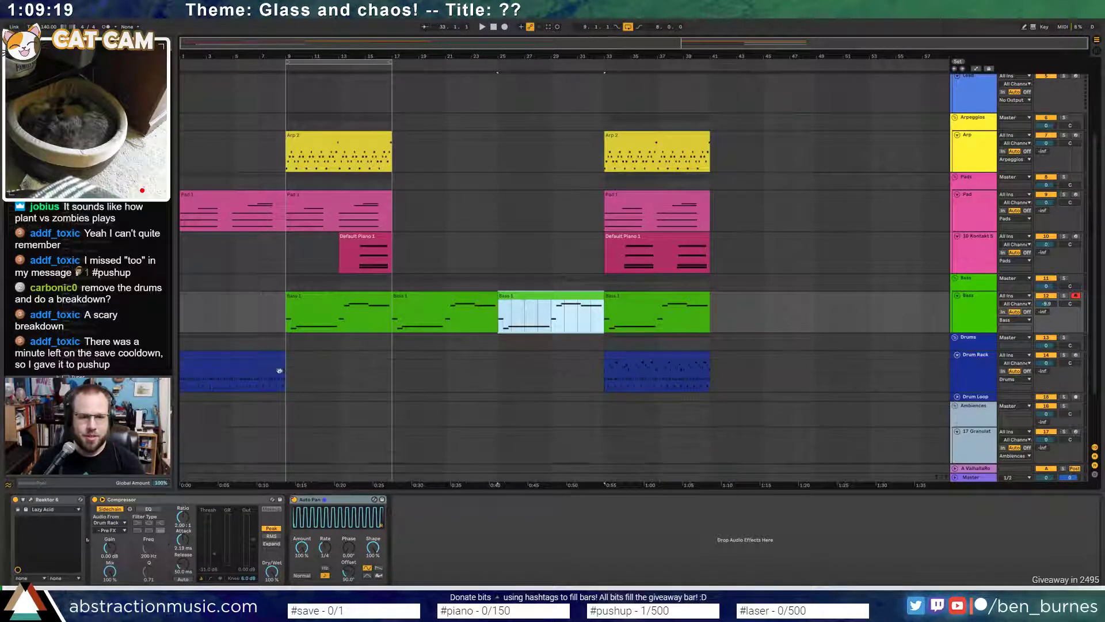
drag(221, 359, 392, 356)
key(ctrl+d)
- Open the opening drum clip's pattern, select all its Instrument Rack and VEH1 Hard Kick notes, and start playback
double_click(509, 362)
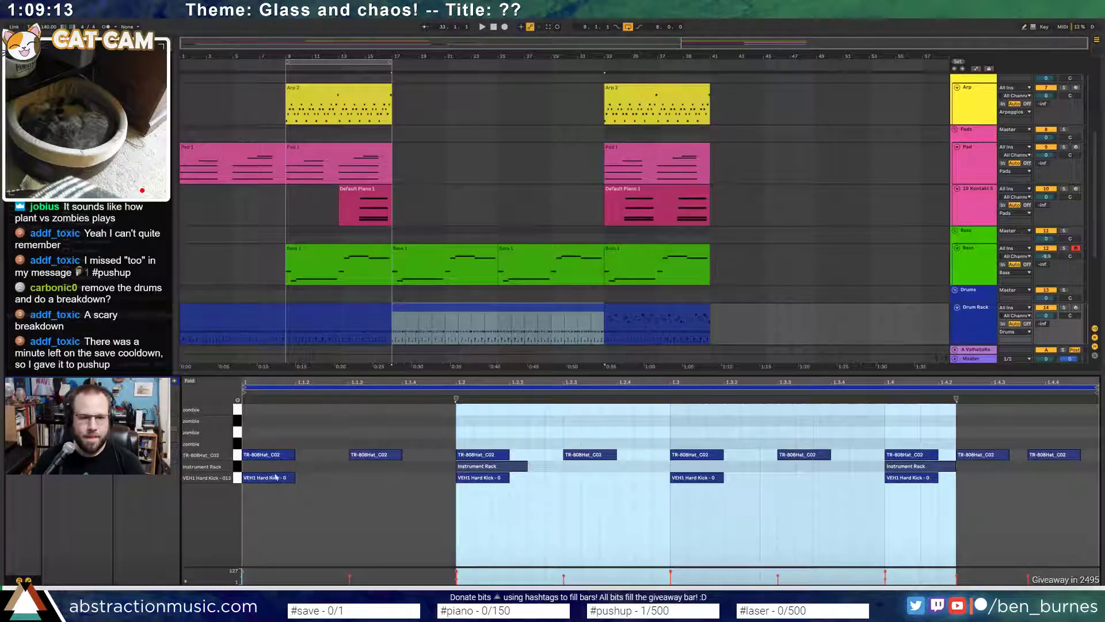
click(321, 309)
click(238, 467)
shift+click(239, 478)
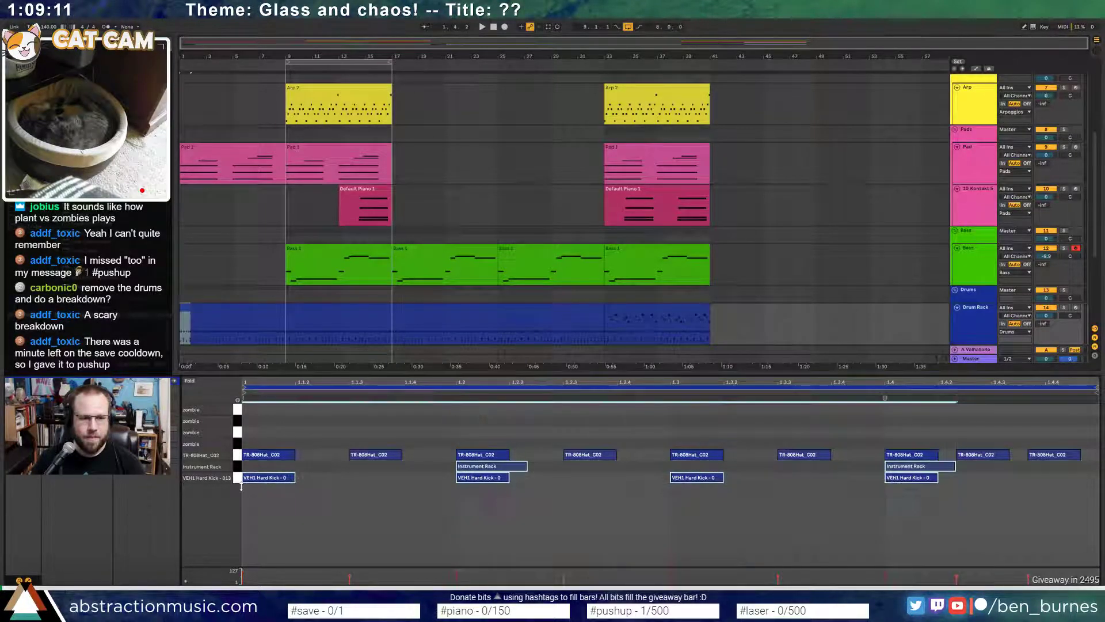
key(space)
- Move the two zombie sample clips from the opening section into the second half of the intro, bars 9 to 17
key(shift+Tab)
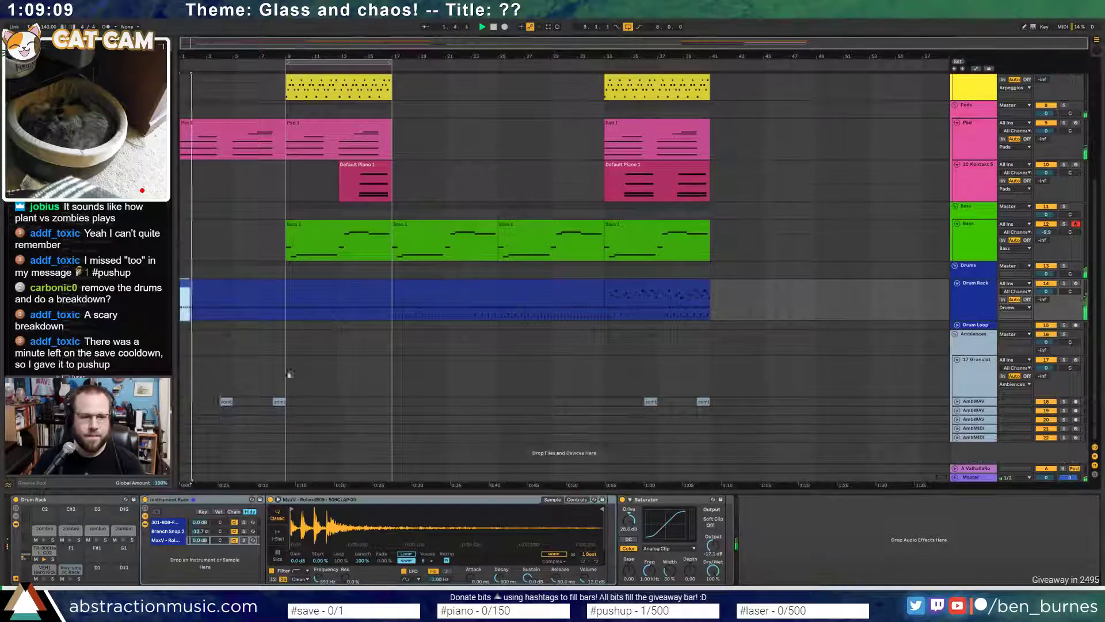
drag(205, 404, 391, 408)
click(379, 436)
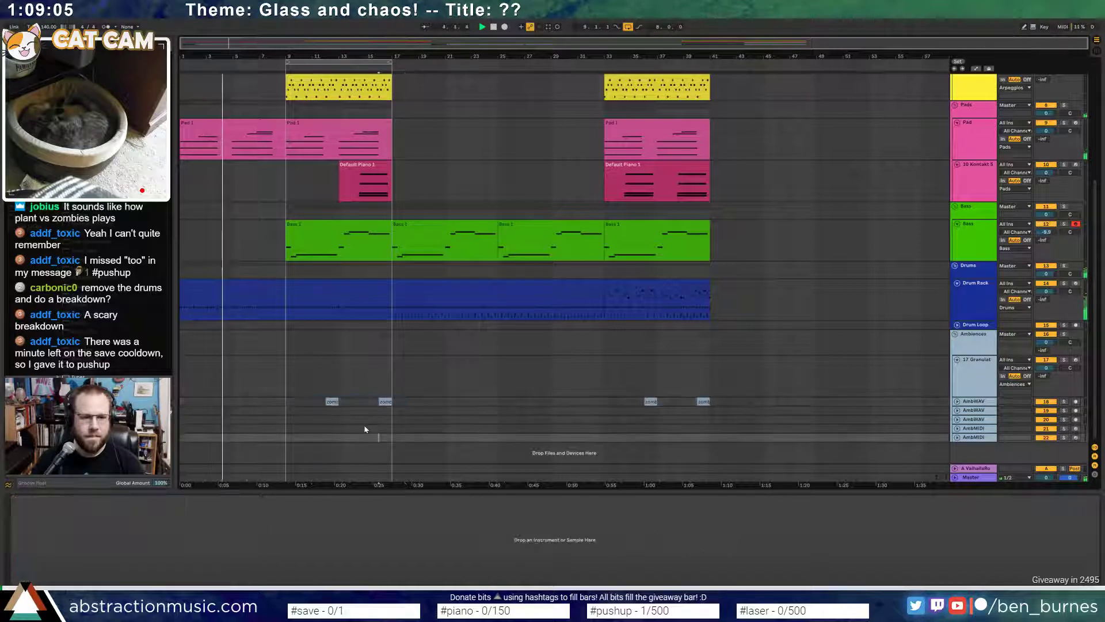
- Stop playback, consolidate bars 1 to 5 of the Drum Rack track into one clip and open its notes
key(space)
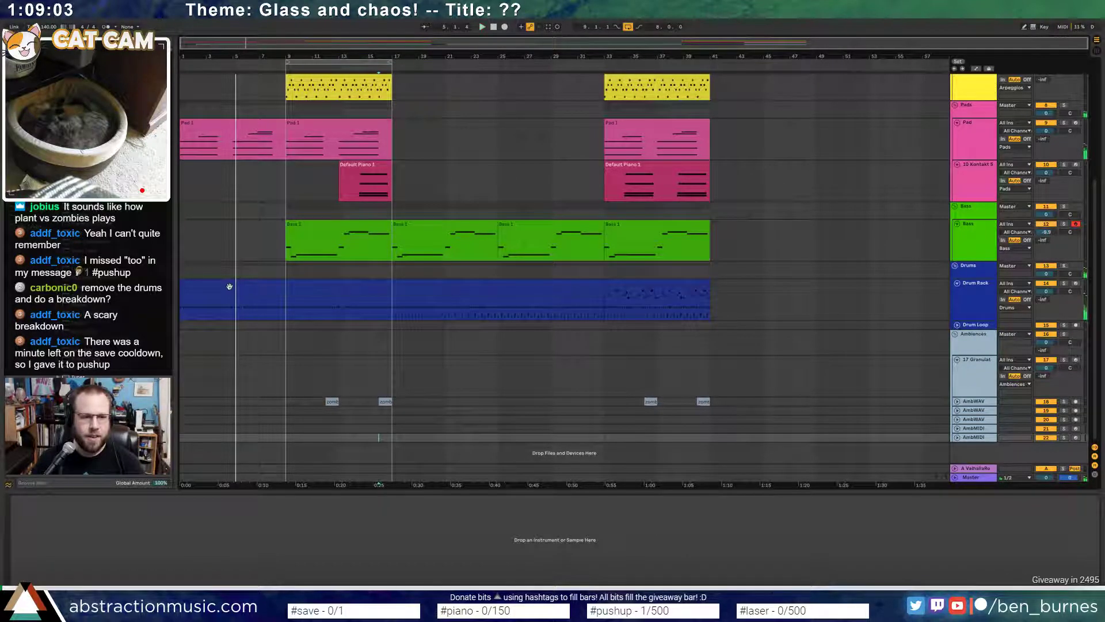
click(233, 305)
drag(233, 305, 192, 306)
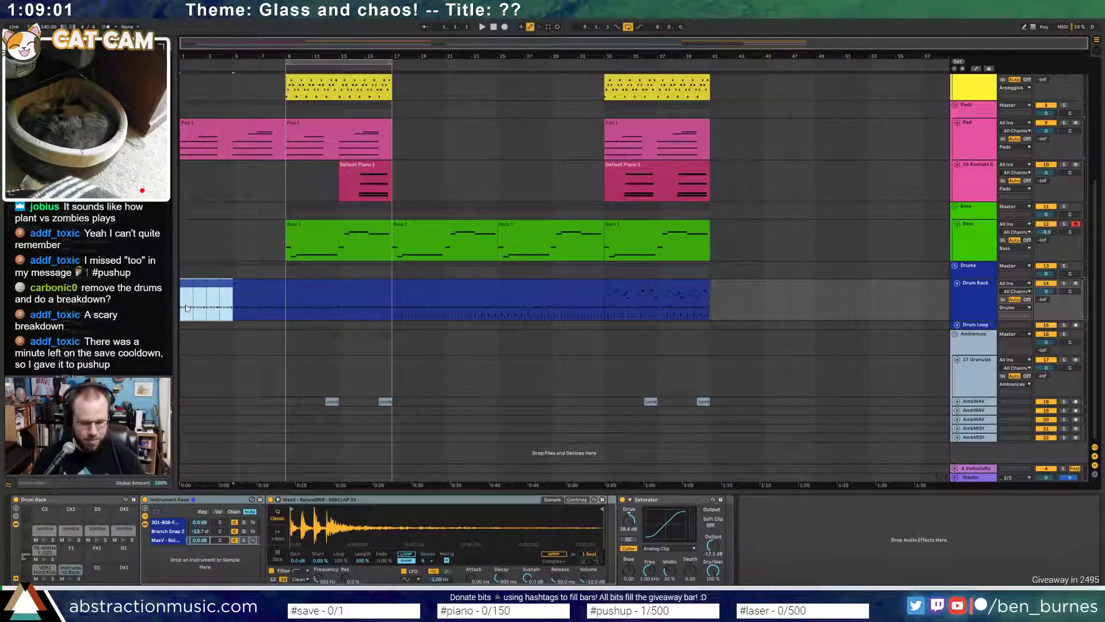
key(ctrl+j)
double_click(201, 284)
click(792, 523)
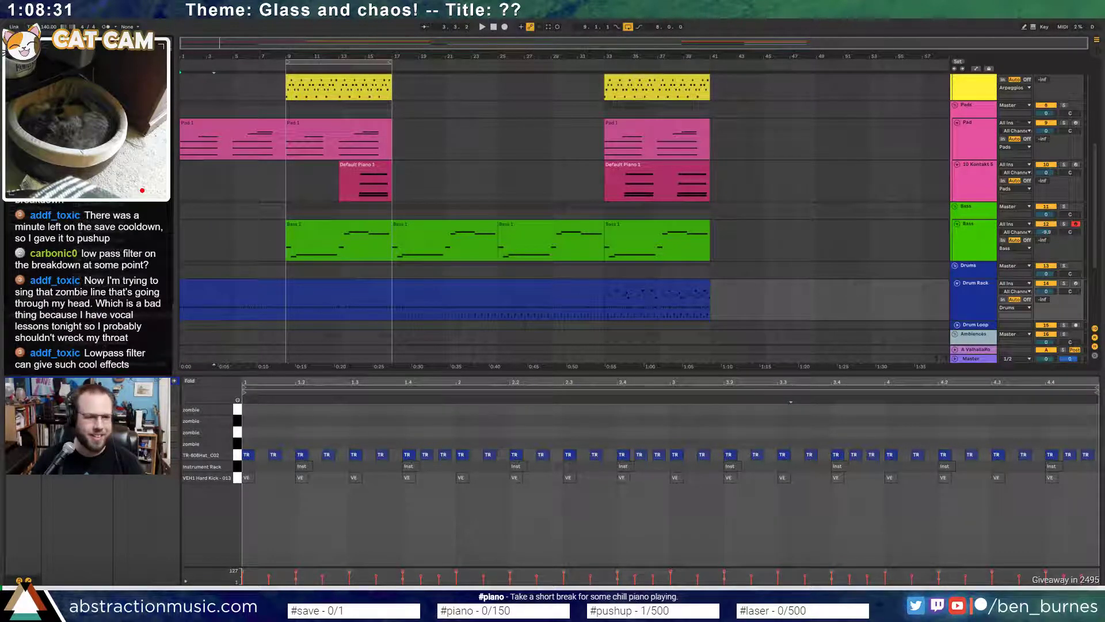
- Duplicate the TR-808Hat pad in the Drum Rack and switch the sampler to Classic mode
key(shift+Tab)
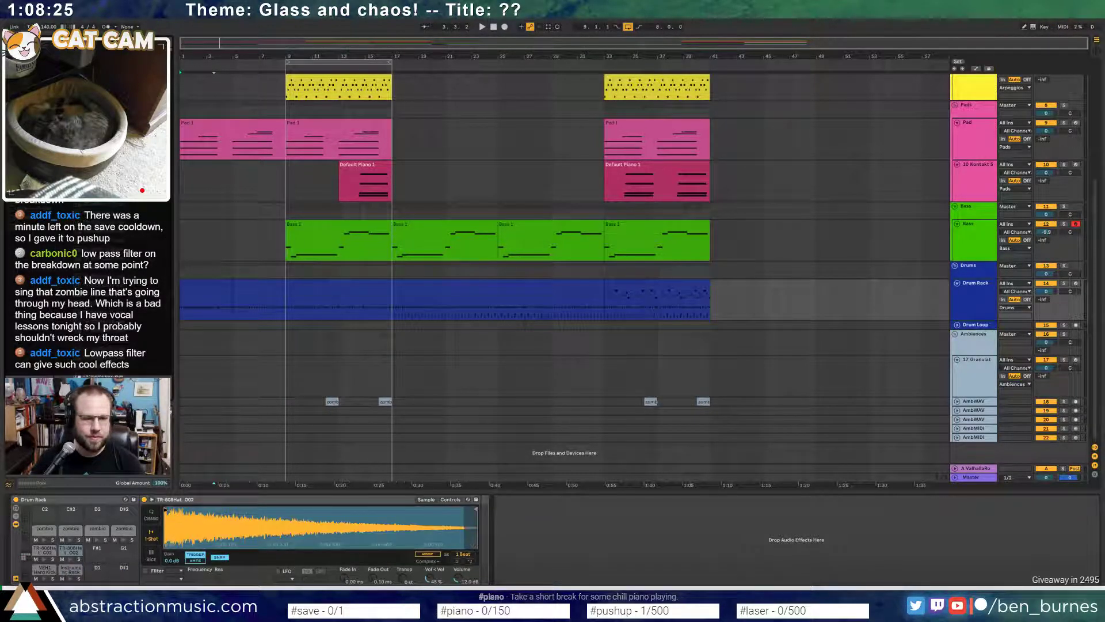
click(151, 518)
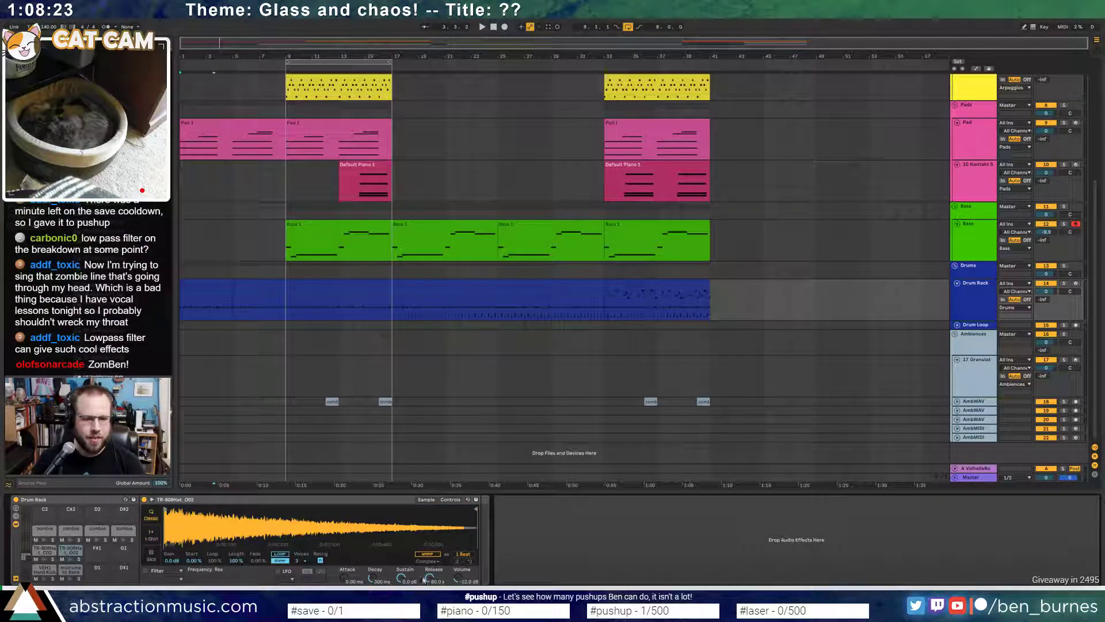
- Move the last hat note of the opening drum clip up to the other TR-808Hat row and start playback
double_click(266, 289)
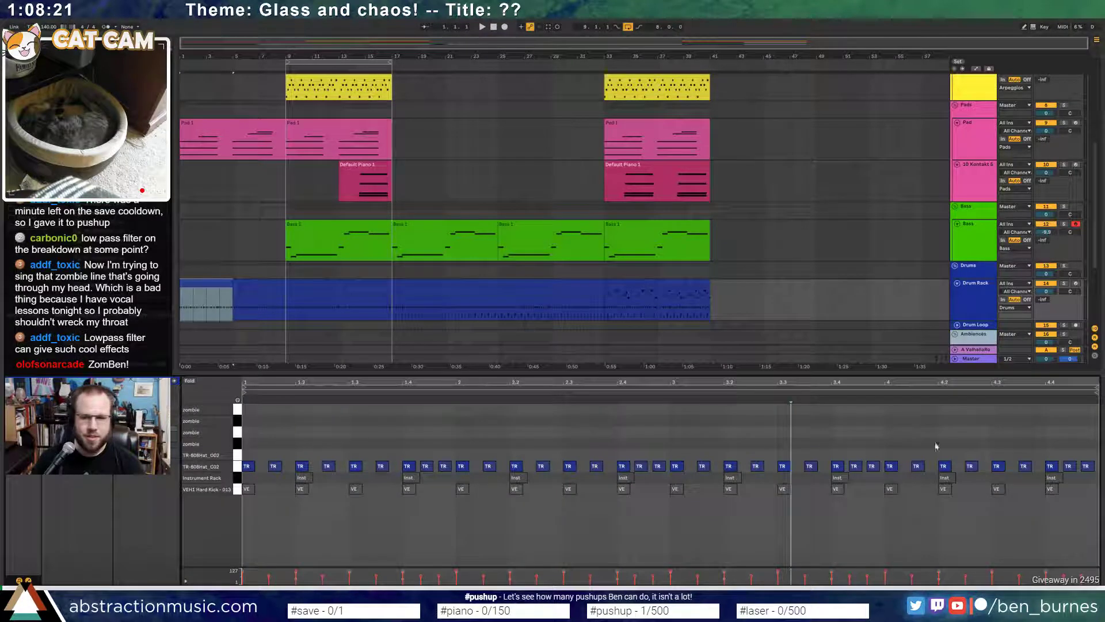
drag(1087, 465, 1087, 454)
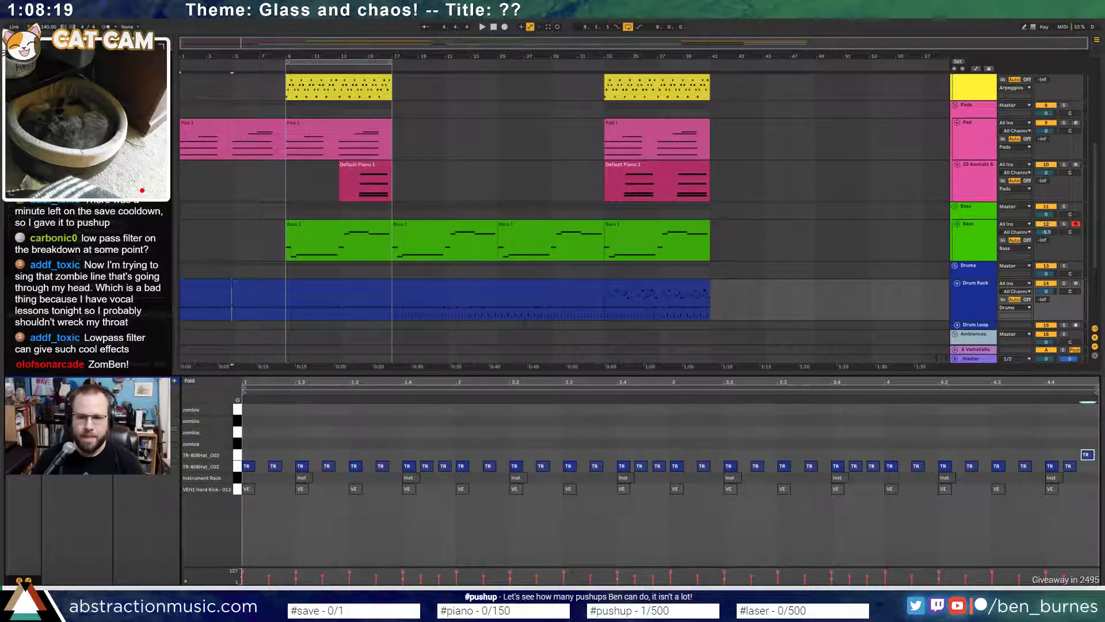
key(space)
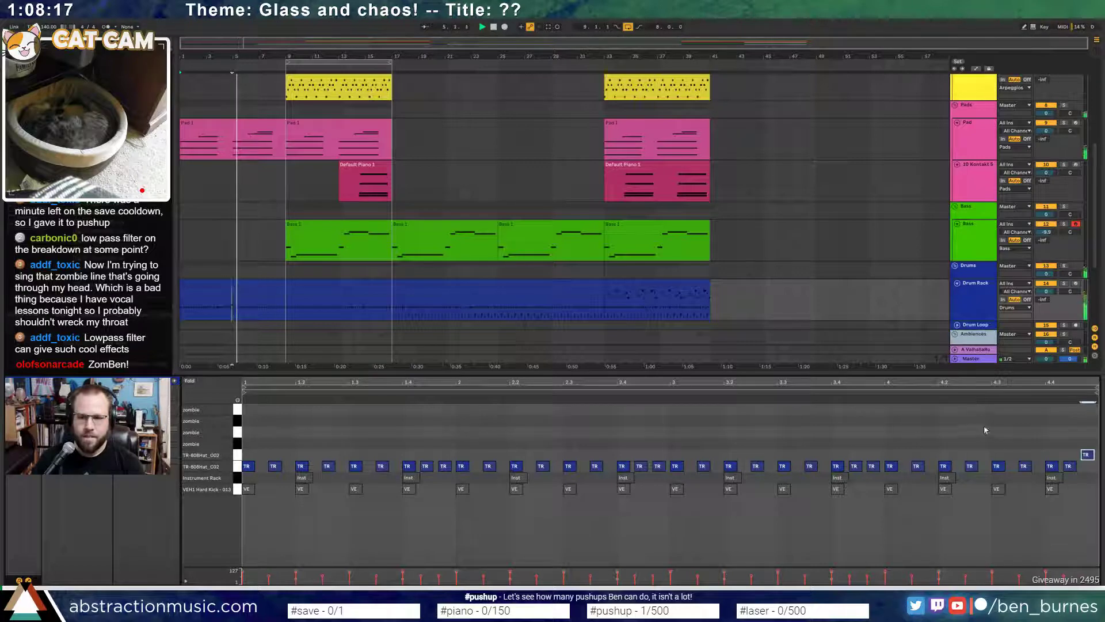
- Check the moved hat note in playback and duplicate the opening four-bar drum clip over bars 5 to 9
key(shift+Tab)
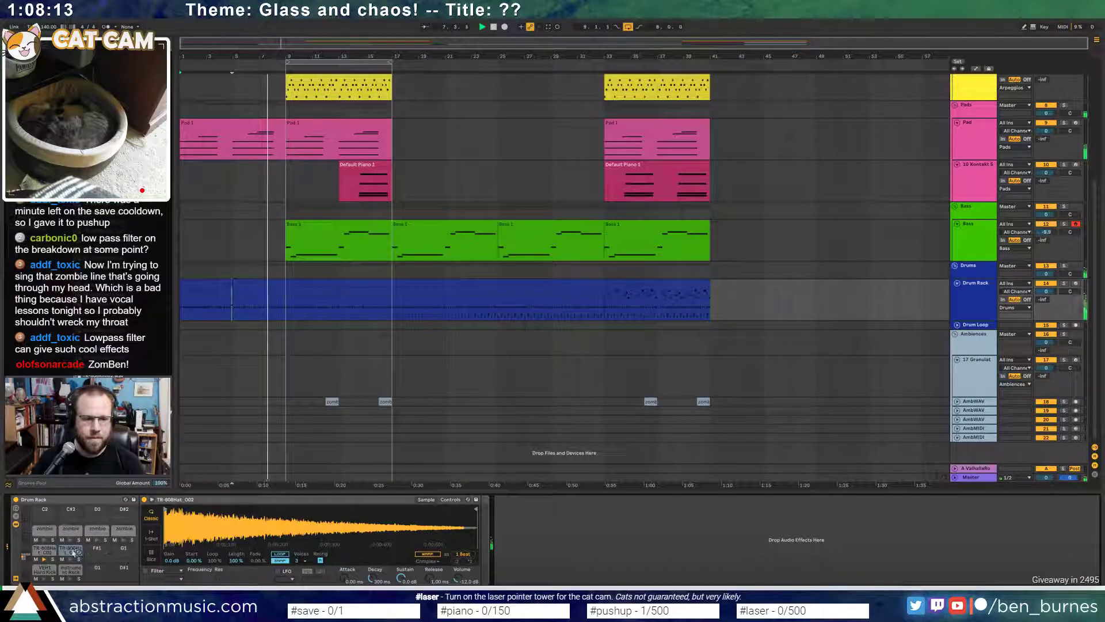
double_click(219, 317)
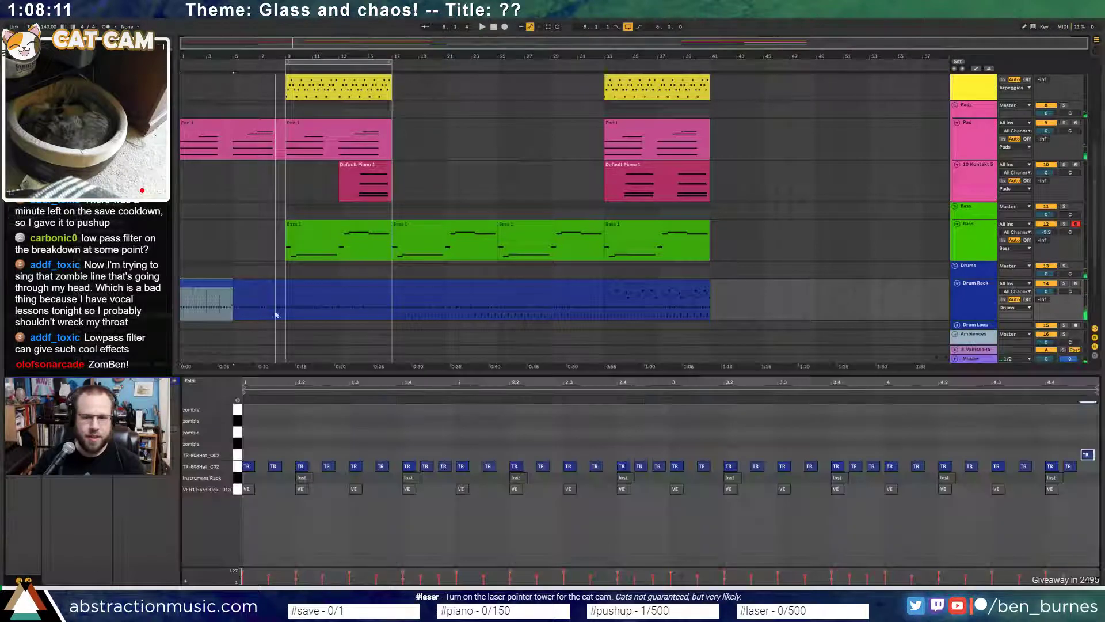
click(1010, 512)
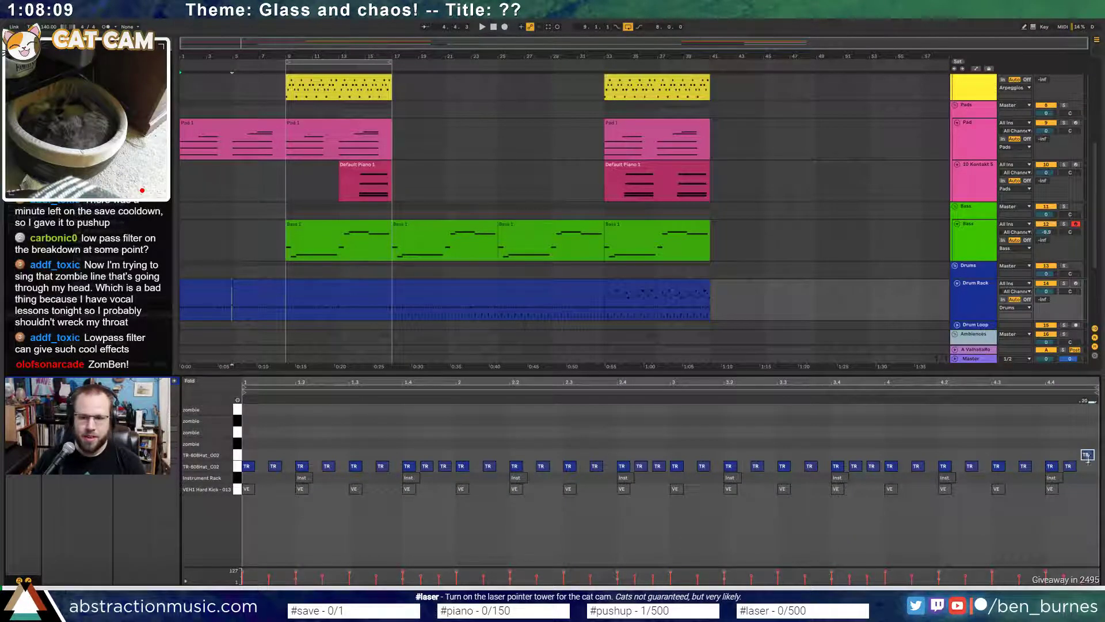
key(space)
click(209, 283)
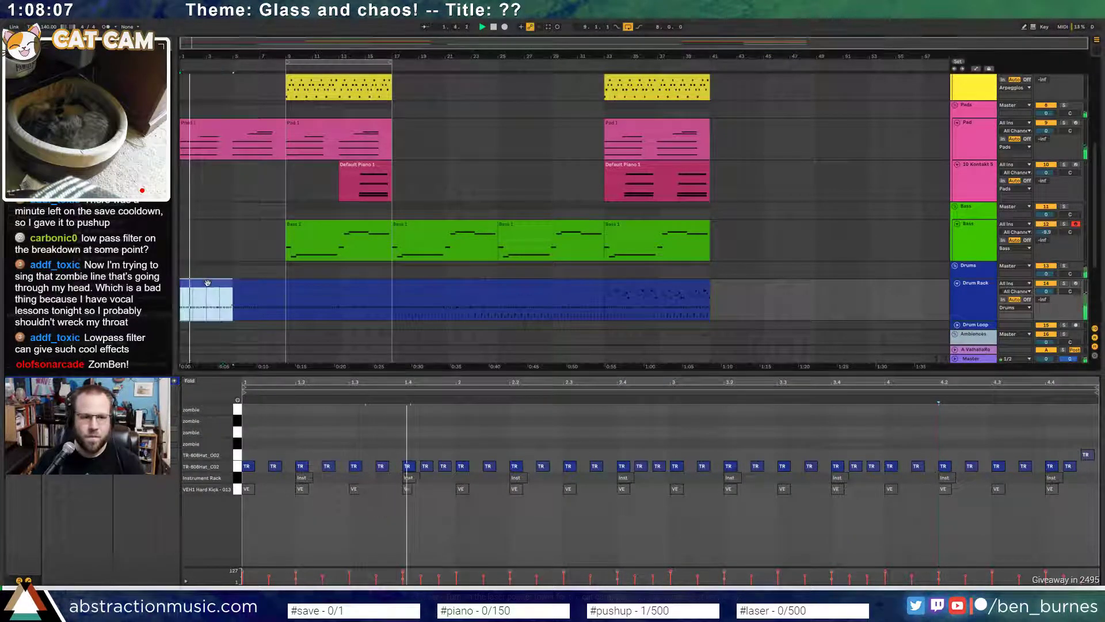
key(ctrl+d)
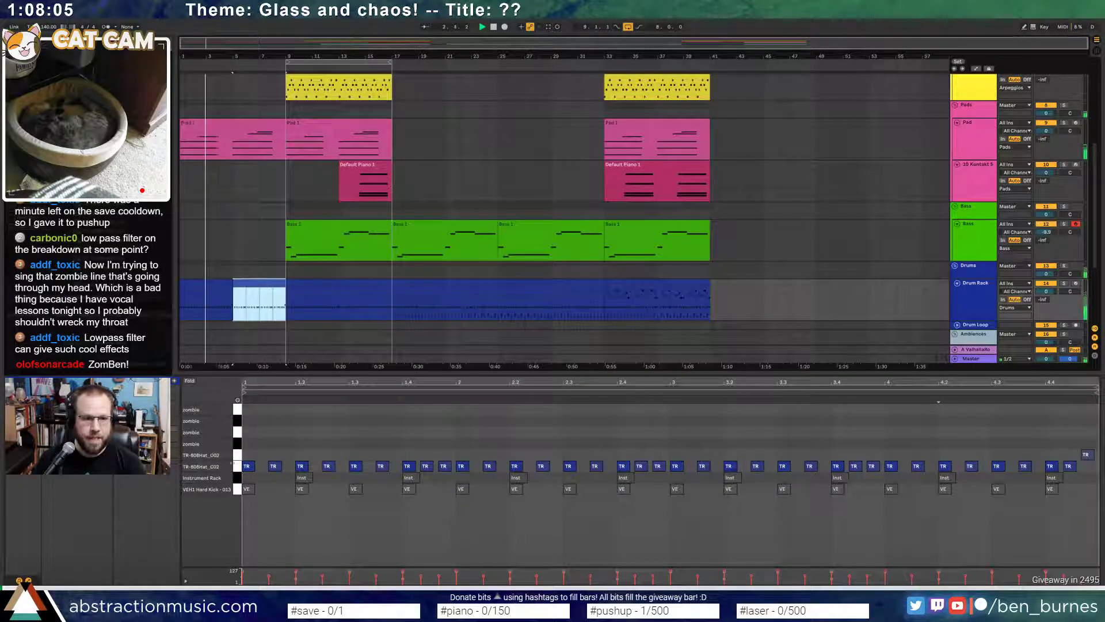
- Copy the notes of both hat rows, consolidate drum bars 9 to 13 and paste the hat notes into that clip
click(237, 467)
shift+click(234, 460)
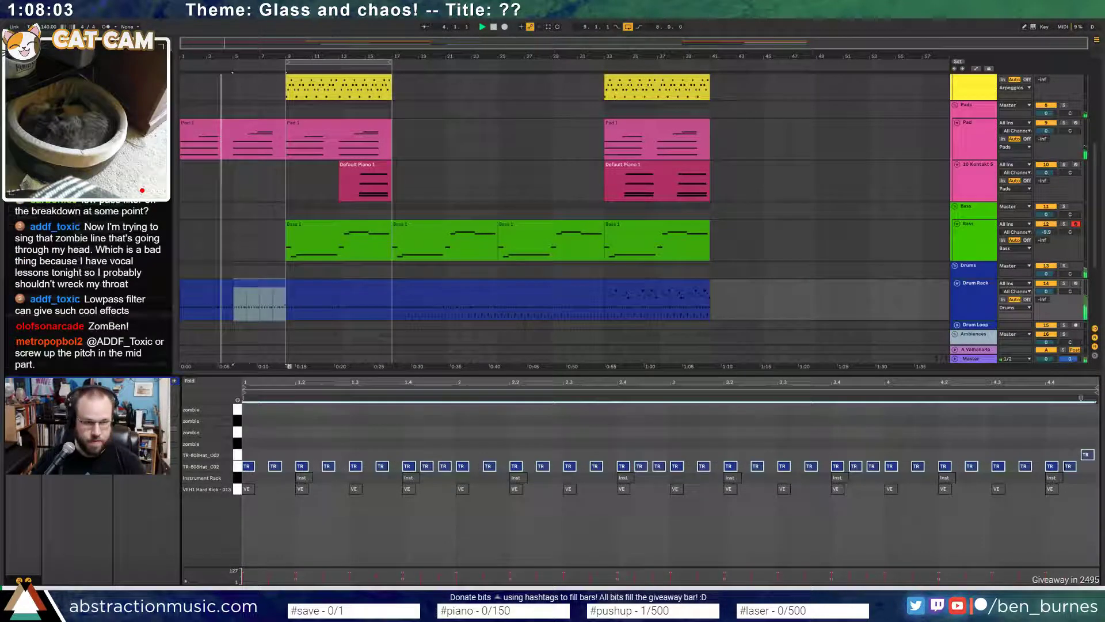
click(299, 284)
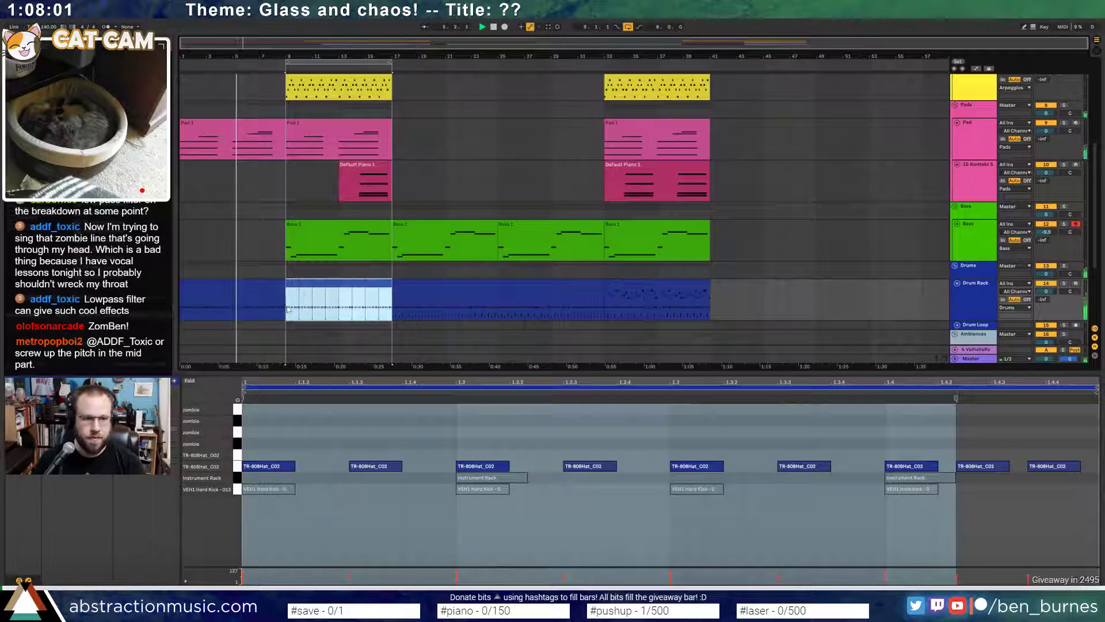
drag(287, 309, 339, 309)
key(ctrl+j)
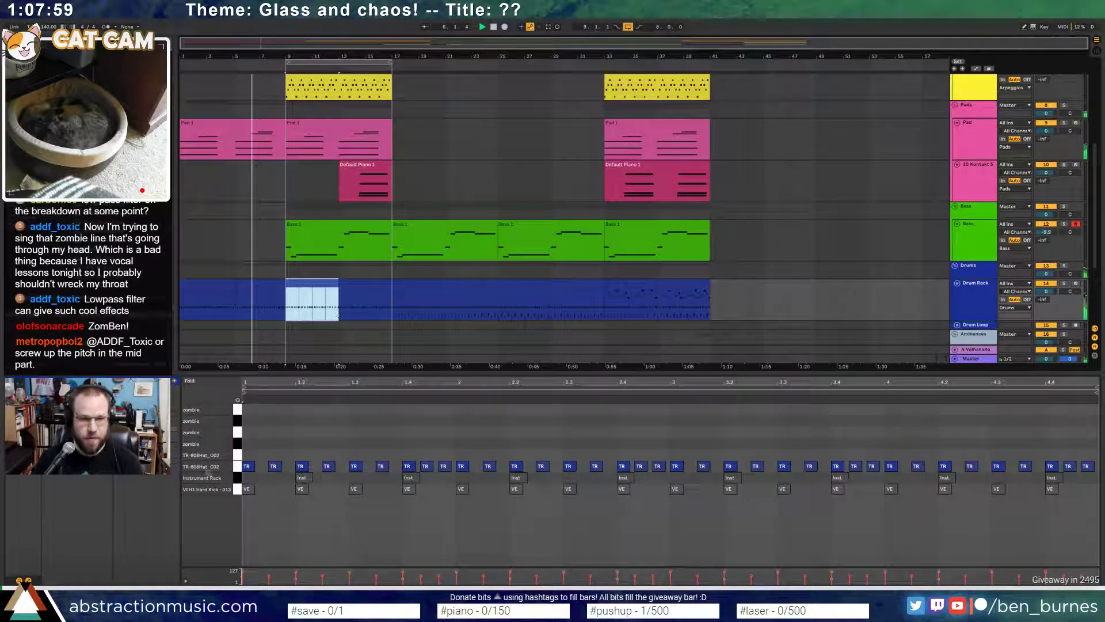
click(247, 465)
key(ctrl+v)
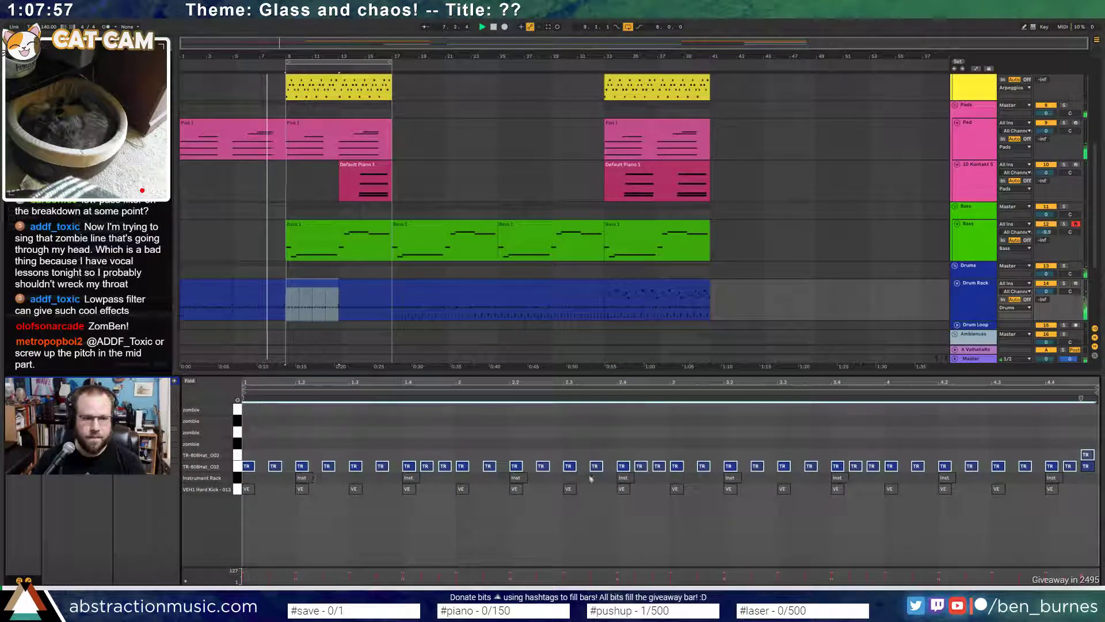
click(1083, 468)
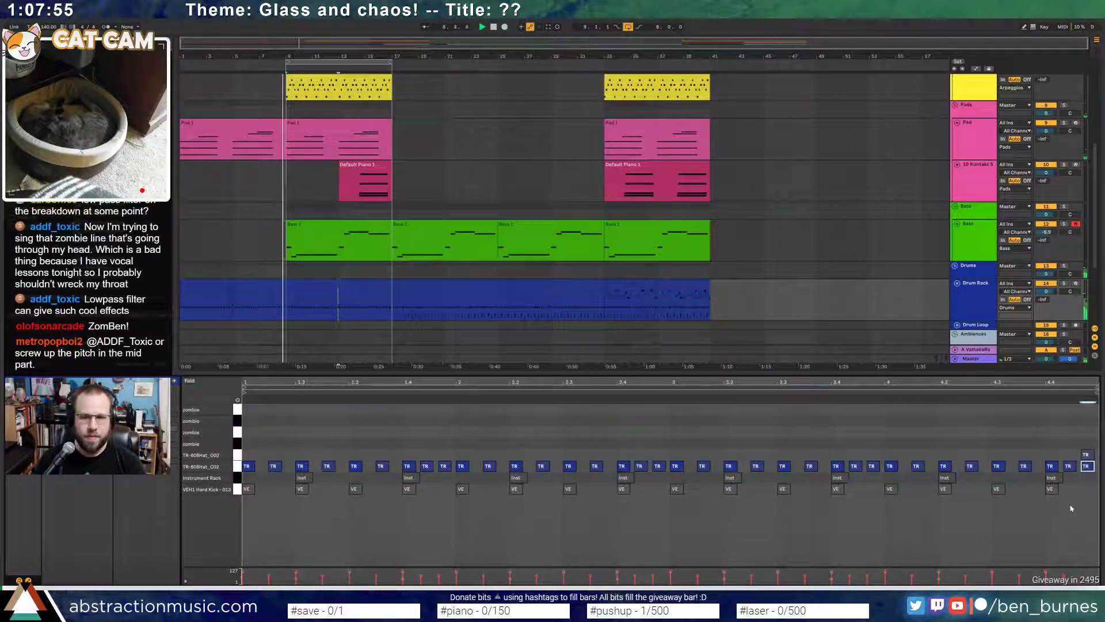
- Reactivate the VEH1 Hard Kick notes in the drum clip at bars 9 to 13
key(ctrl+a)
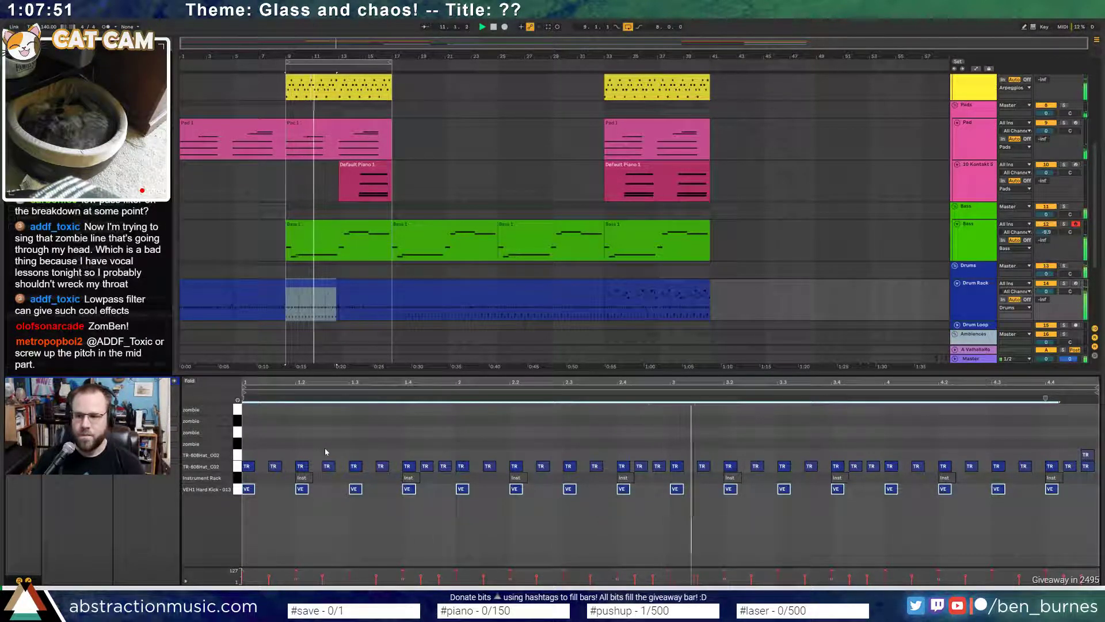
key(shift+Tab)
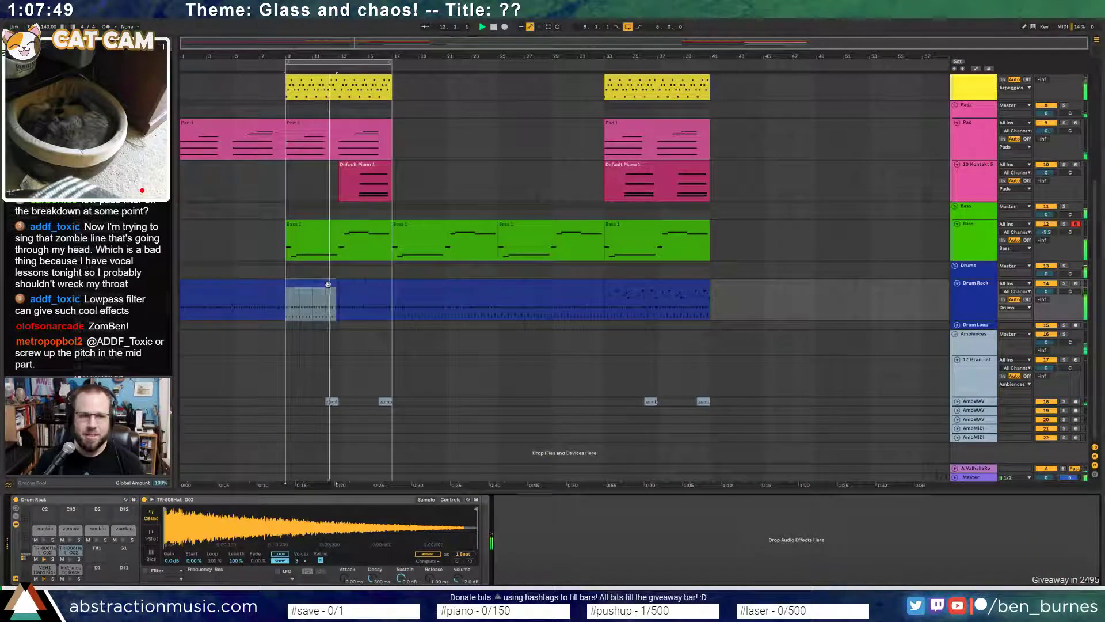
click(327, 286)
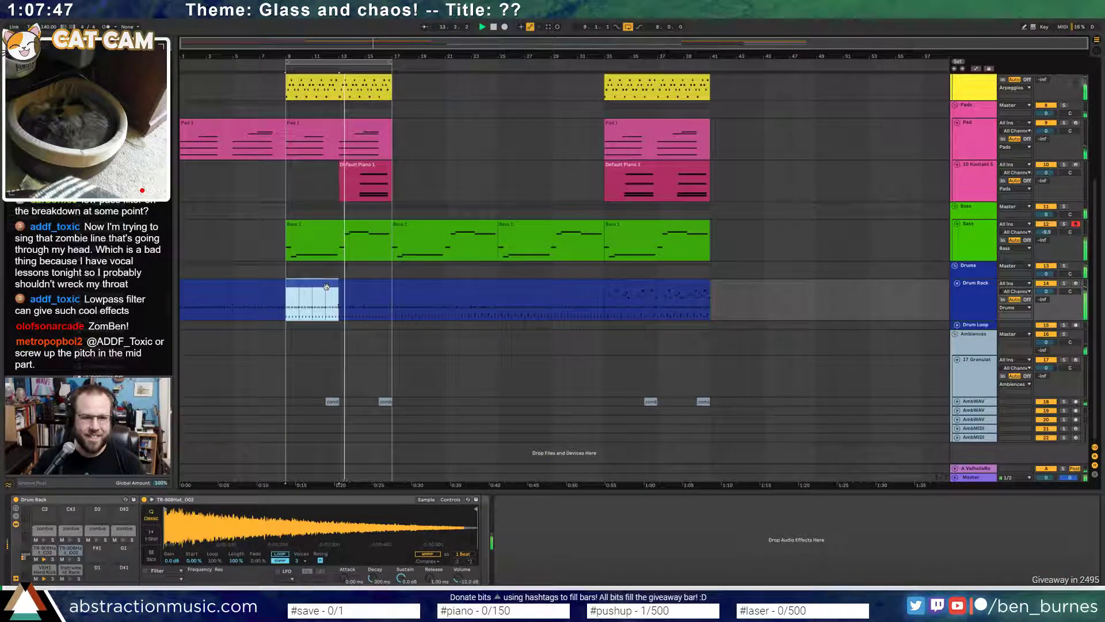
key(shift+Tab)
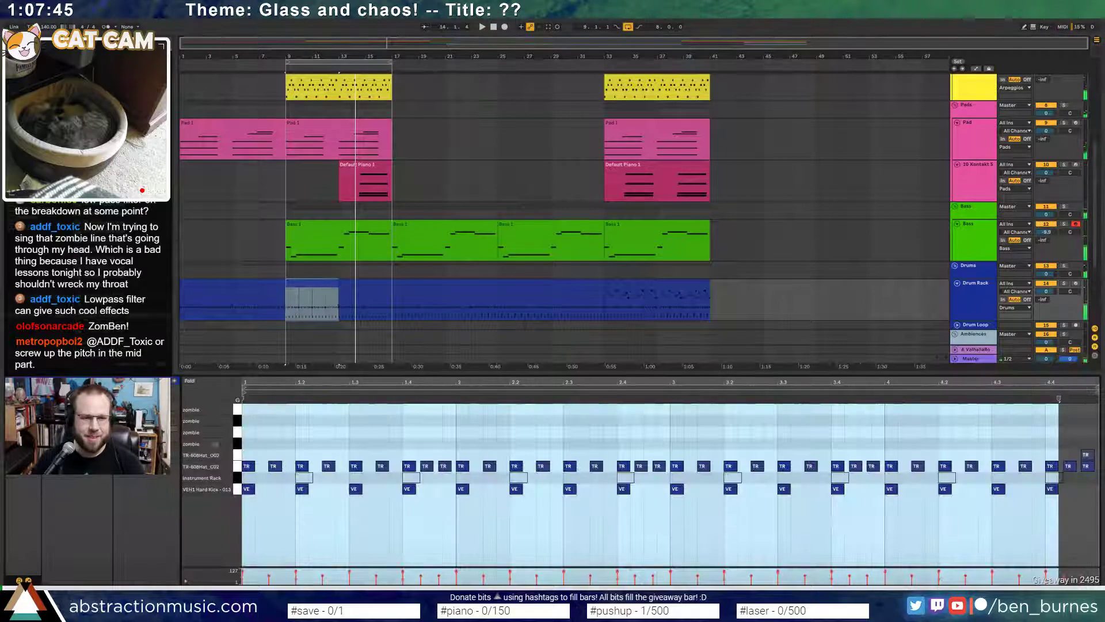
- Fill bars 13 to 17 with the edited drum clip from bars 9 to 13 and play the section
click(304, 292)
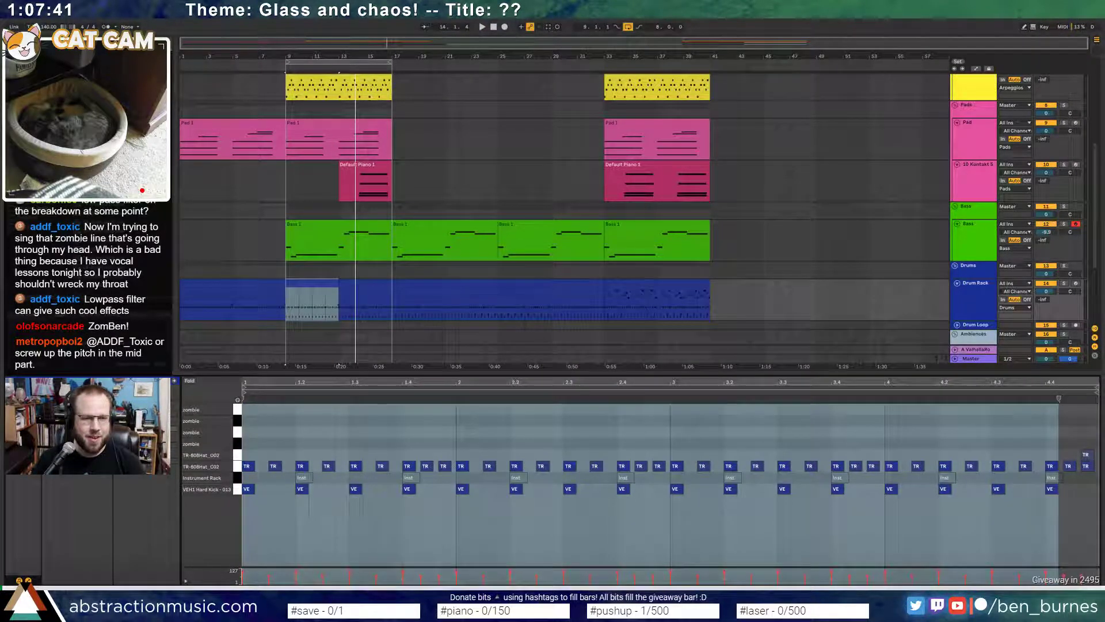
click(95, 429)
drag(337, 283, 393, 288)
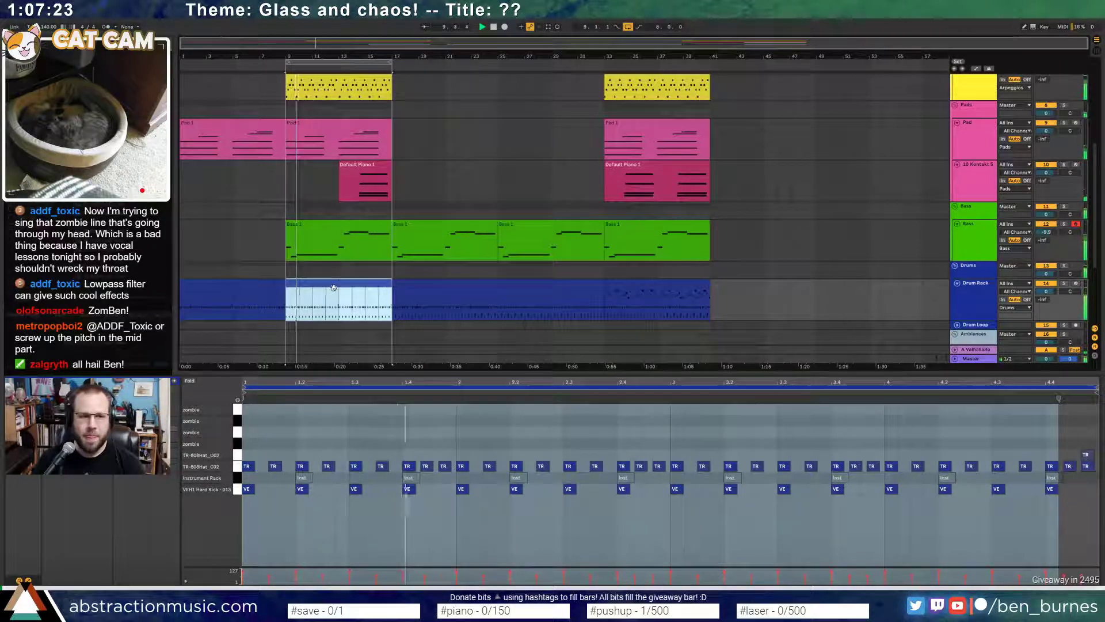
scroll(339, 298, up, 2)
scroll(346, 300, down, 3)
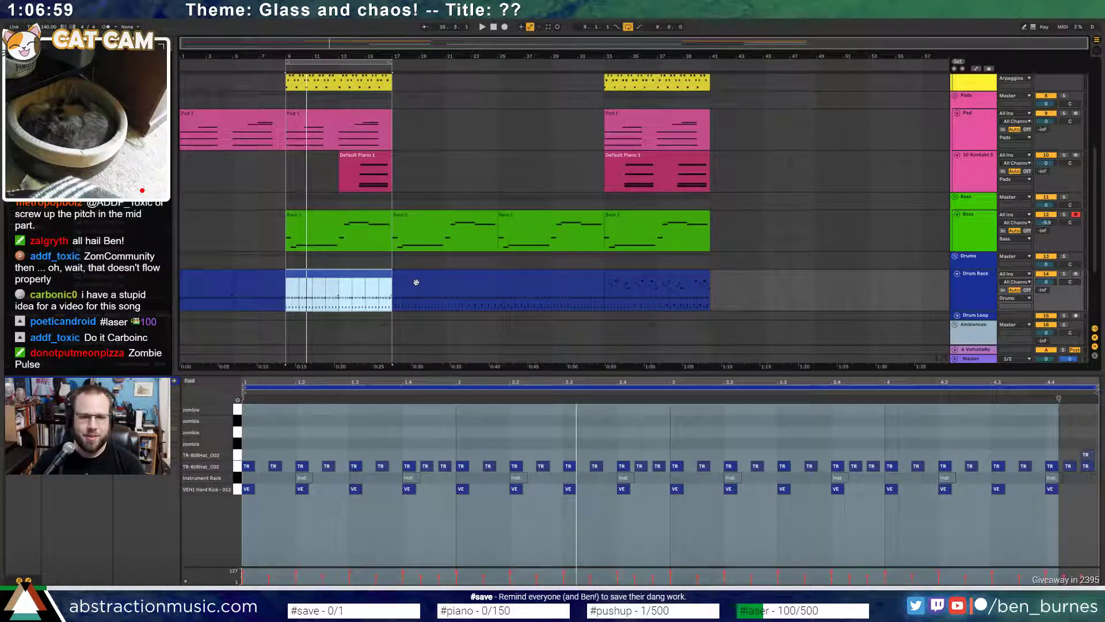
- Delete the Bass clip at bars 9 to 17 and play the transition into bar 9
click(370, 159)
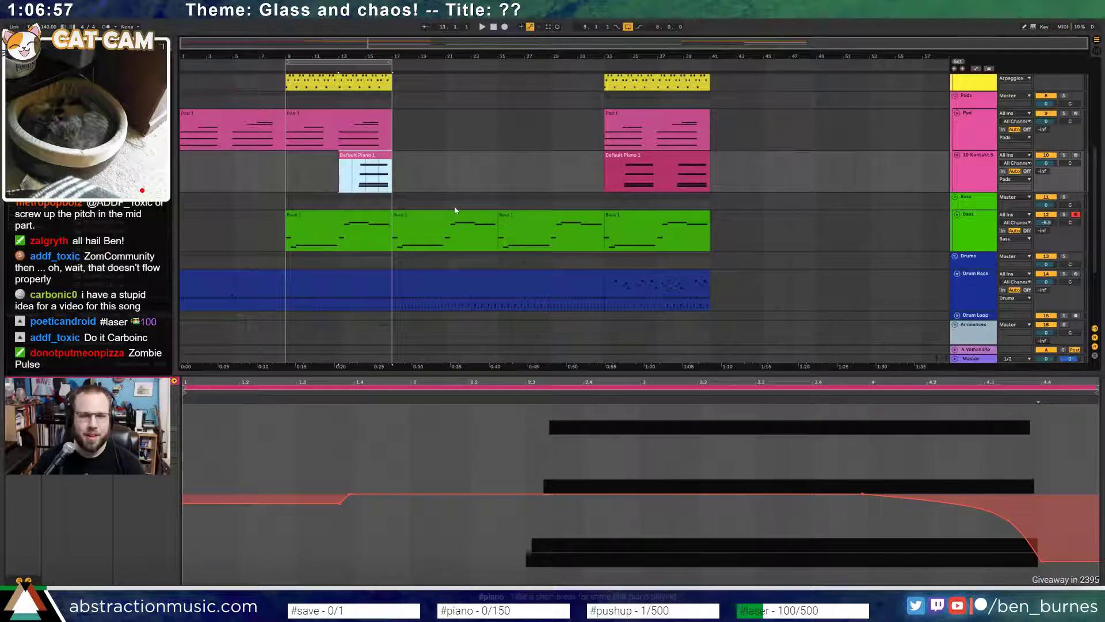
click(328, 224)
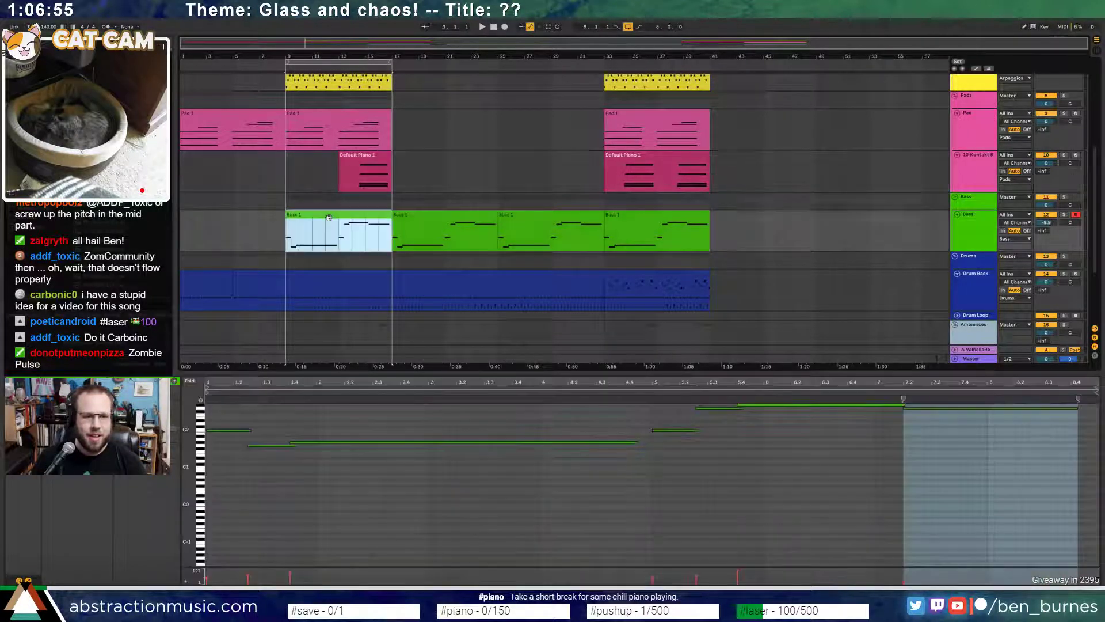
key(Delete)
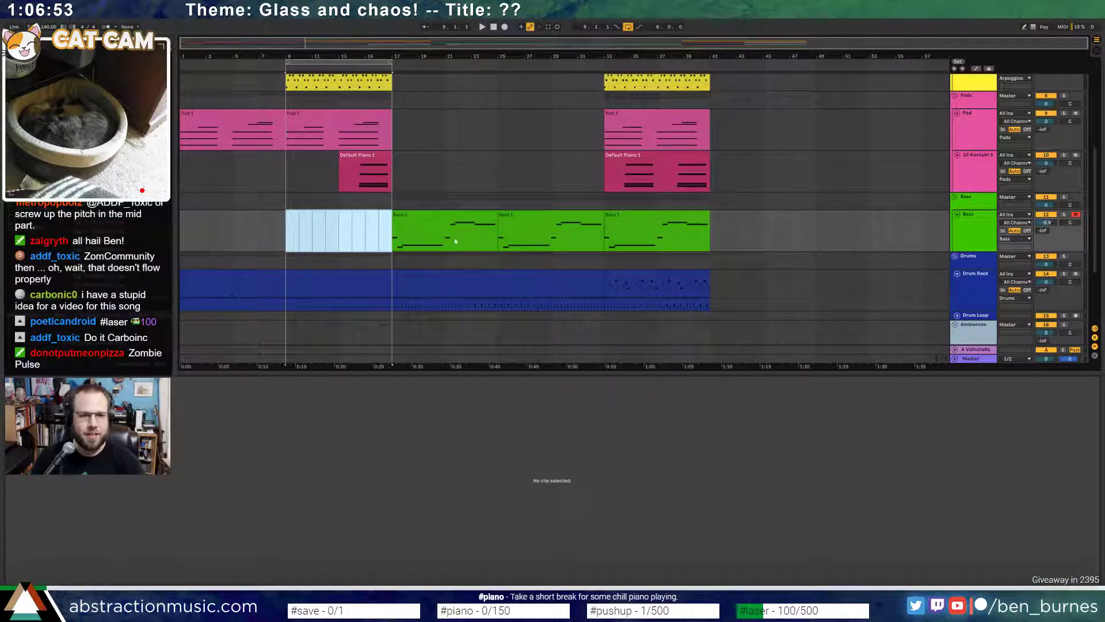
click(260, 67)
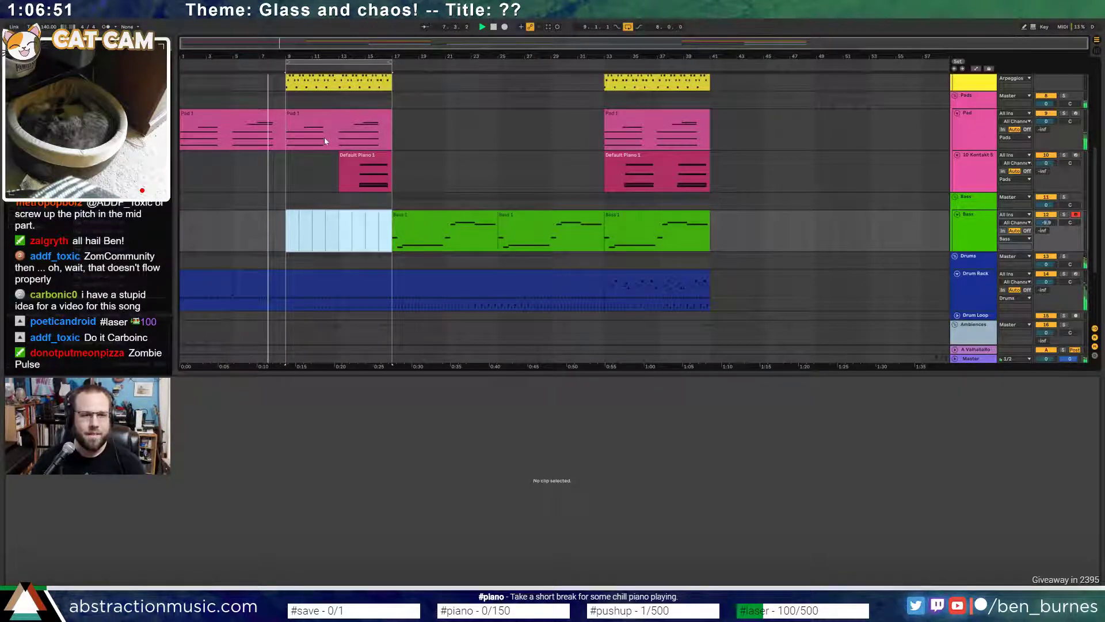
key(shift+Tab)
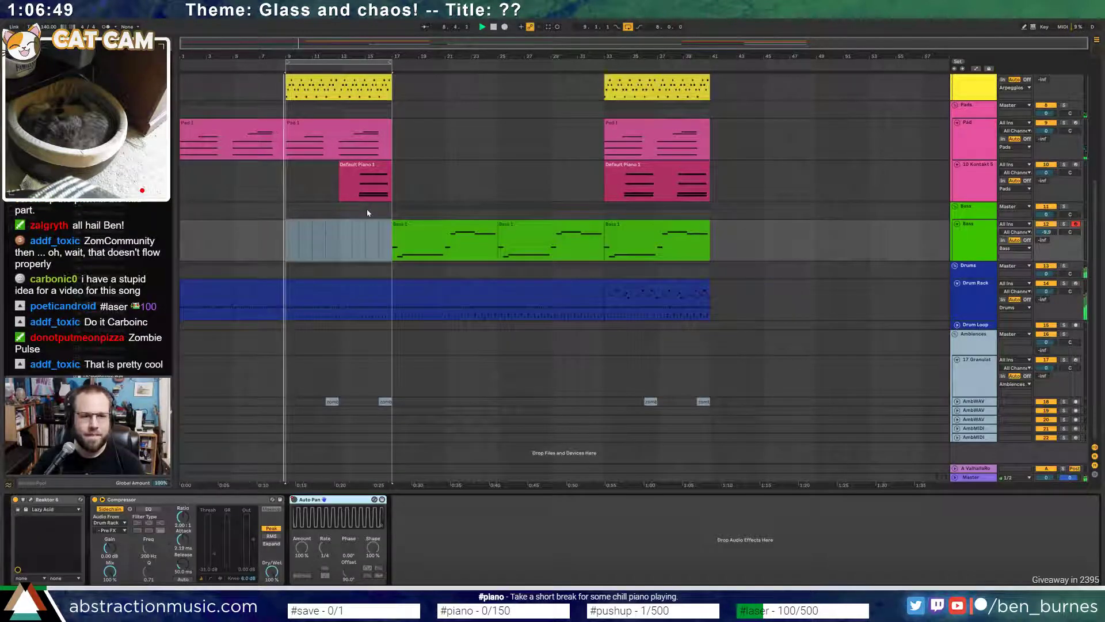
scroll(369, 213, up, 4)
key(space)
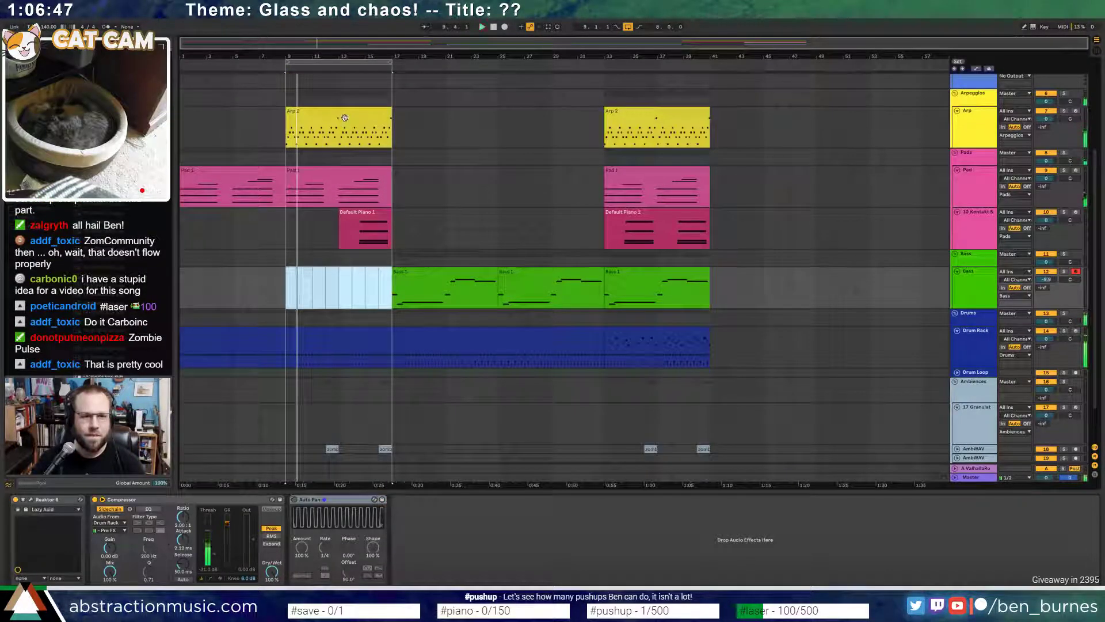
- Examine the Analog synth's global settings for the first Arp clip and resume playback with that clip selected
click(344, 113)
click(78, 522)
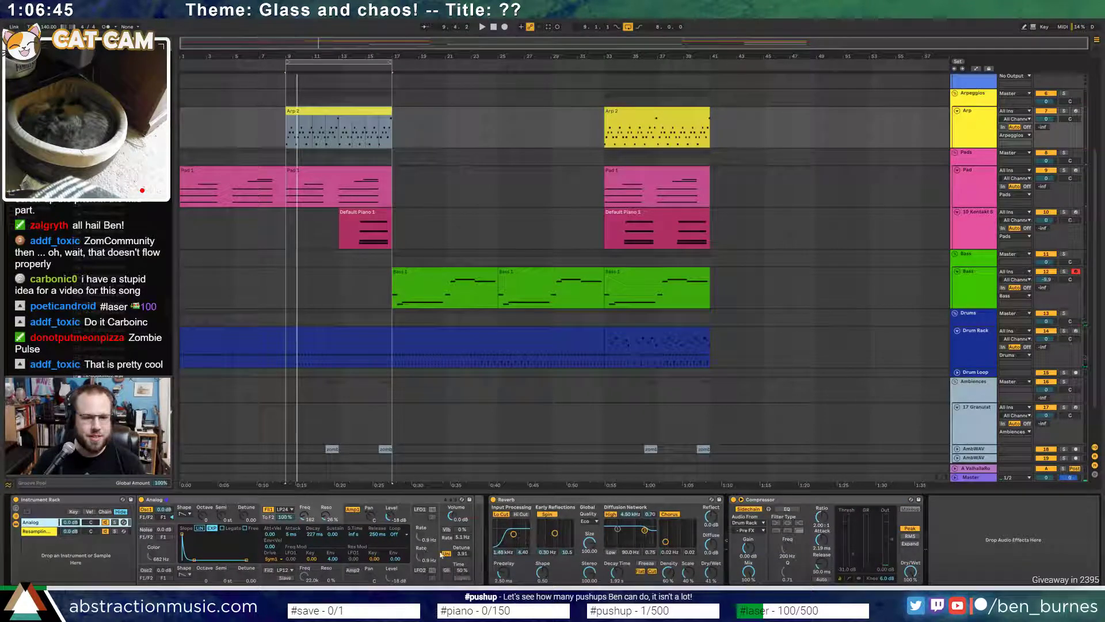
click(442, 554)
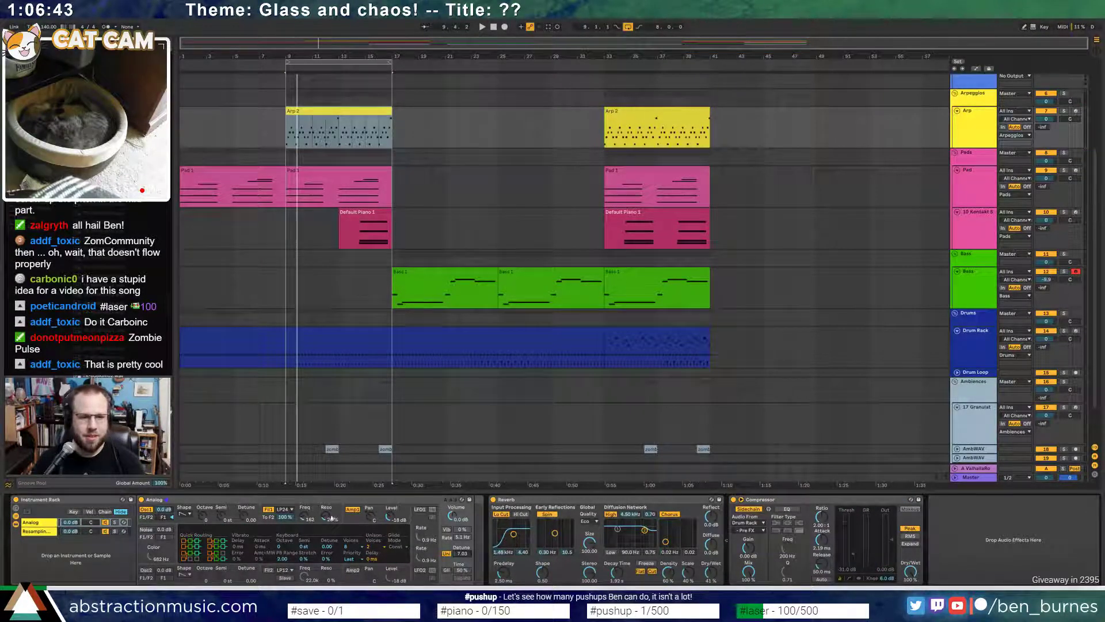
click(313, 117)
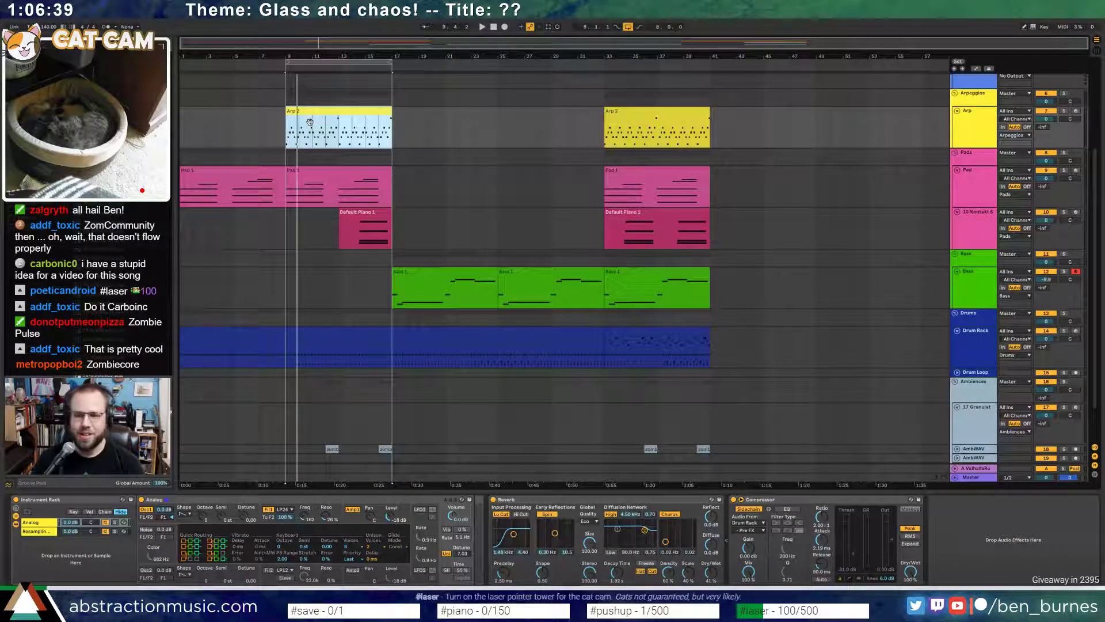
key(space)
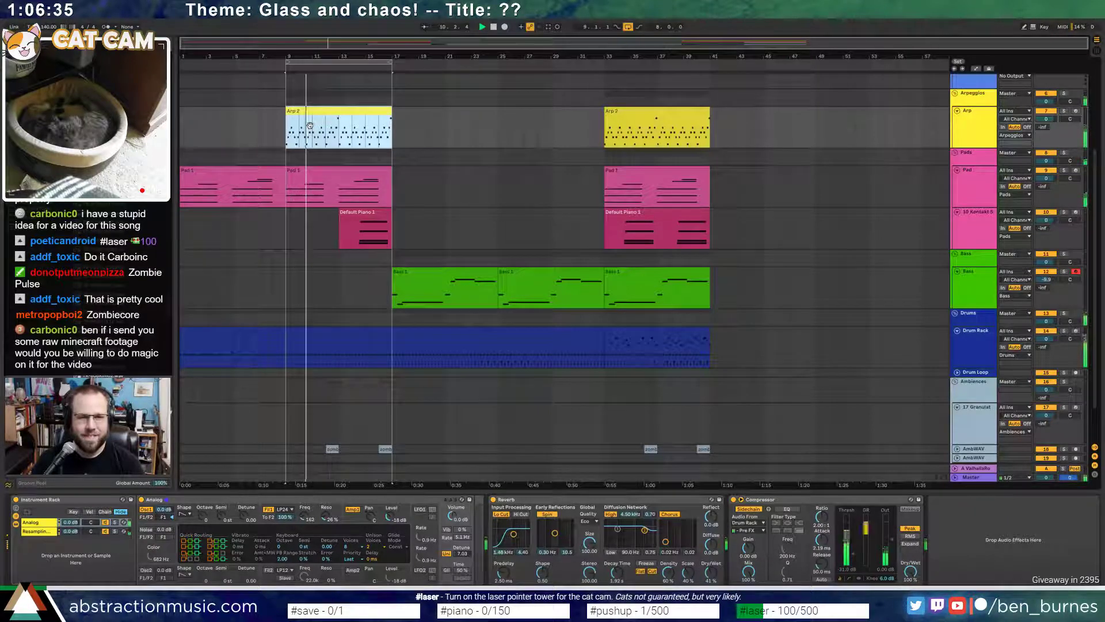
- Turn on vibrato in the Arp track's Analog synth and set its amount to 91 %
click(447, 529)
mouse_move(462, 530)
mouse_down()
mouse_move(462, 499)
mouse_move(463, 526)
mouse_up()
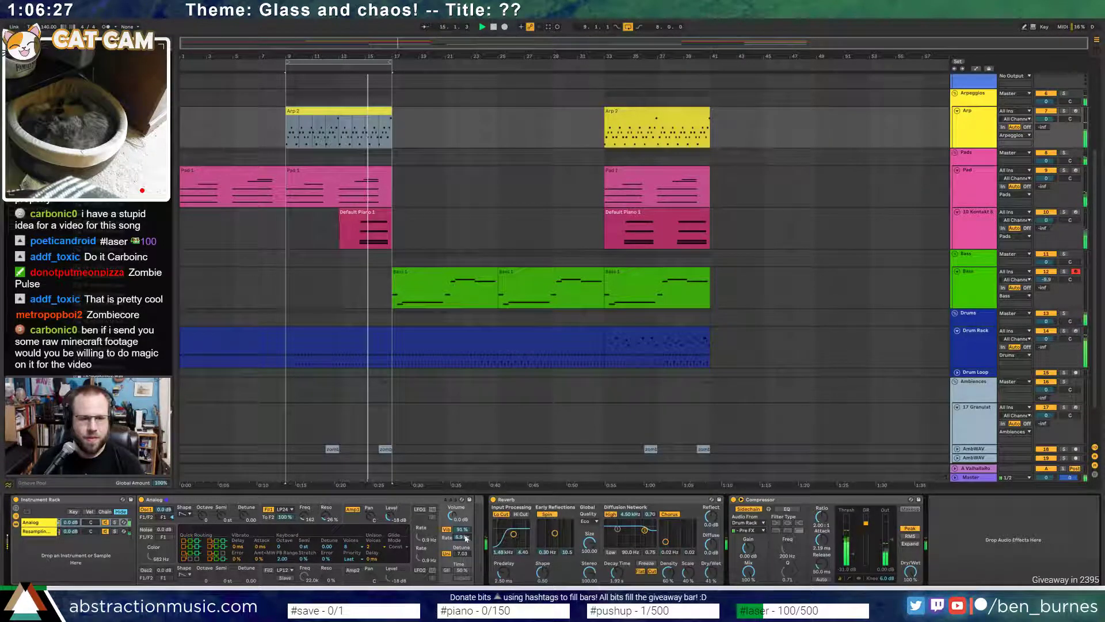
- Move the loop to bars 17 to 25, copy the Arp and Pad clips there, and fill bars 17 to 33 with the piano clip
drag(384, 63, 491, 62)
ctrl+drag(374, 111, 481, 110)
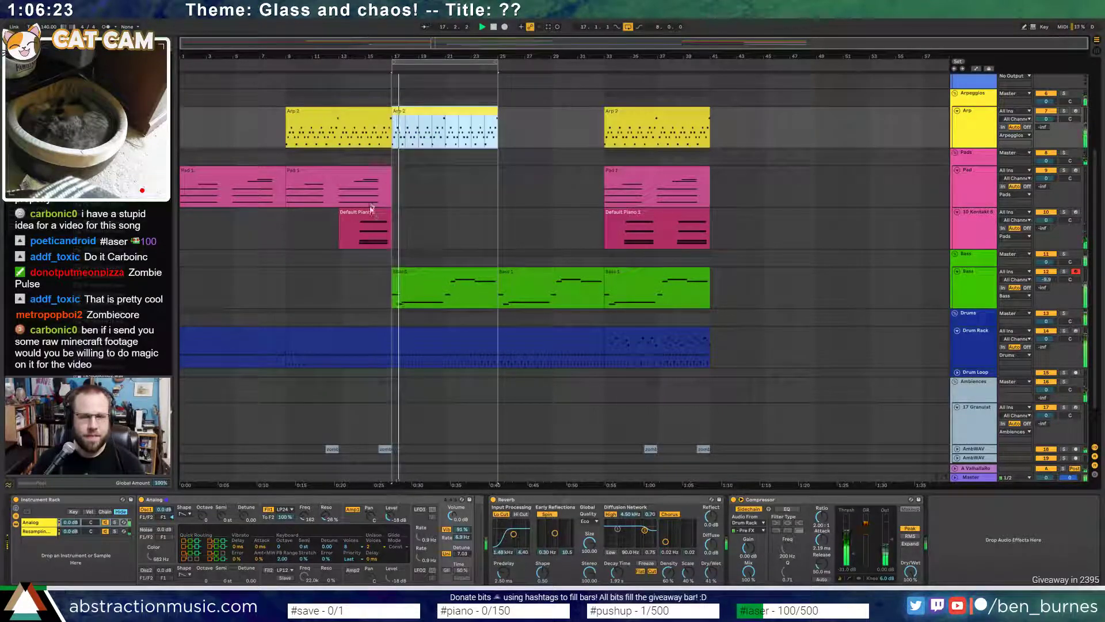
click(381, 173)
ctrl+drag(380, 172, 487, 172)
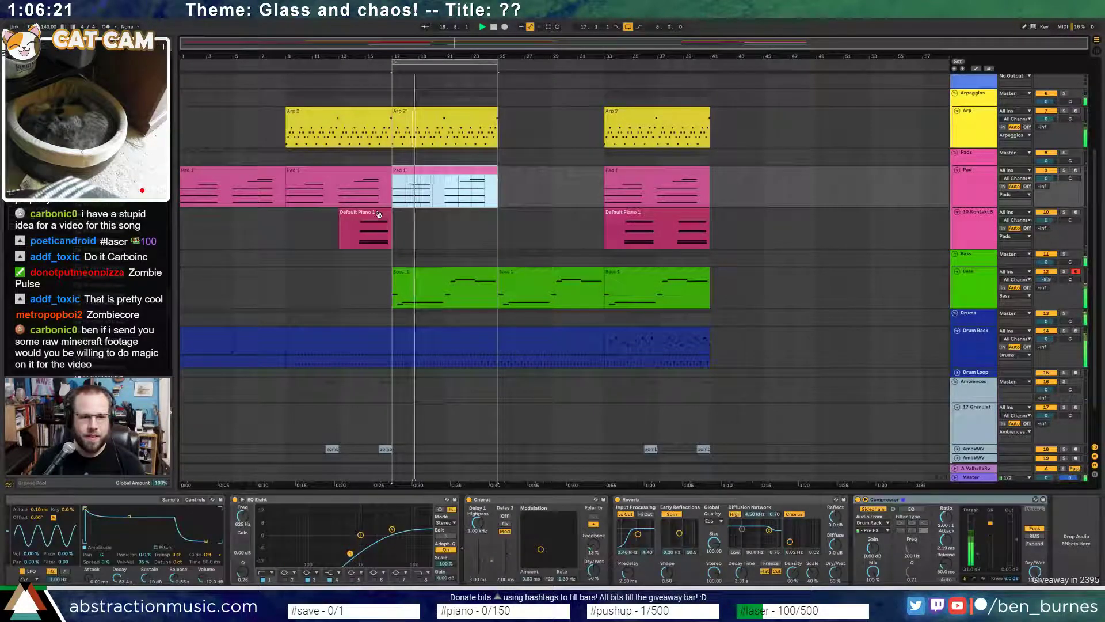
ctrl+drag(366, 218, 606, 218)
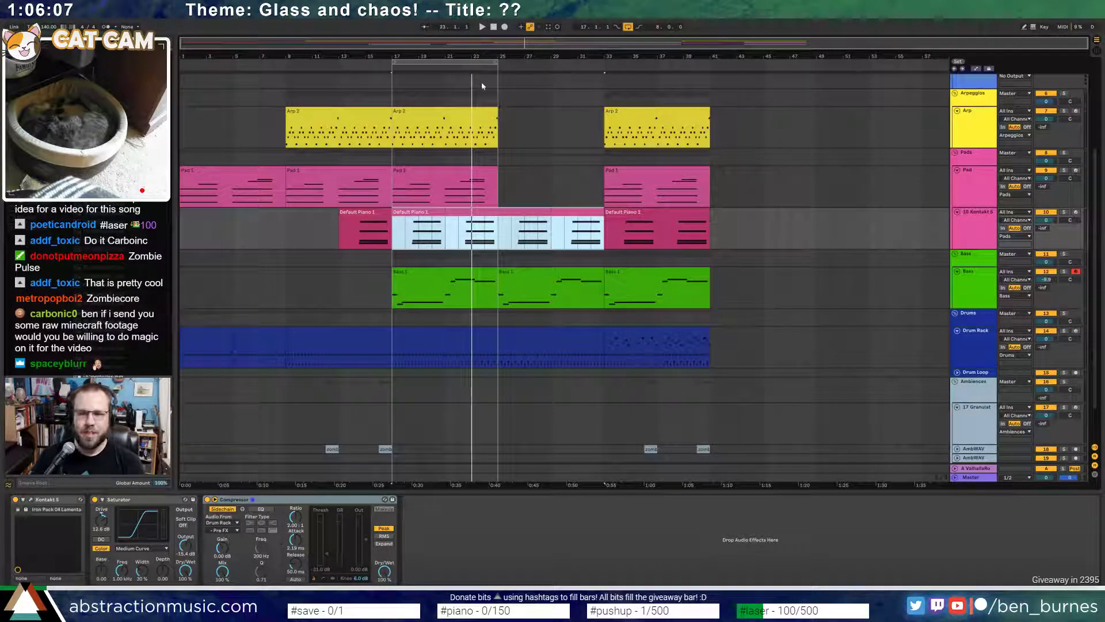
- Extend the Arp part as a single clip from bar 9 to bar 41 and play from bar 17
click(497, 116)
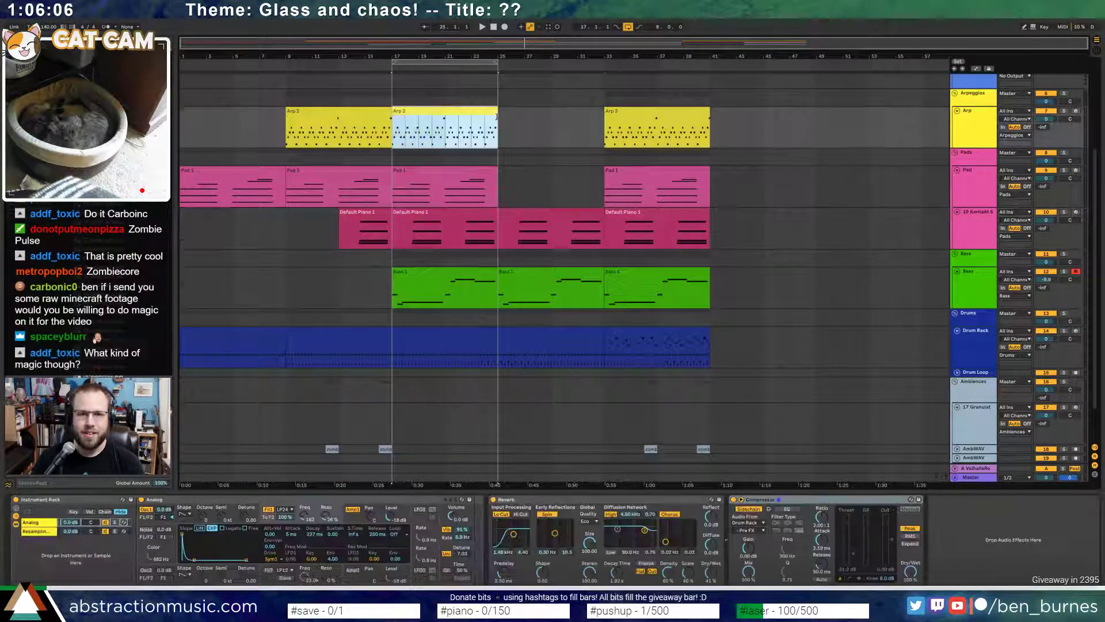
double_click(377, 112)
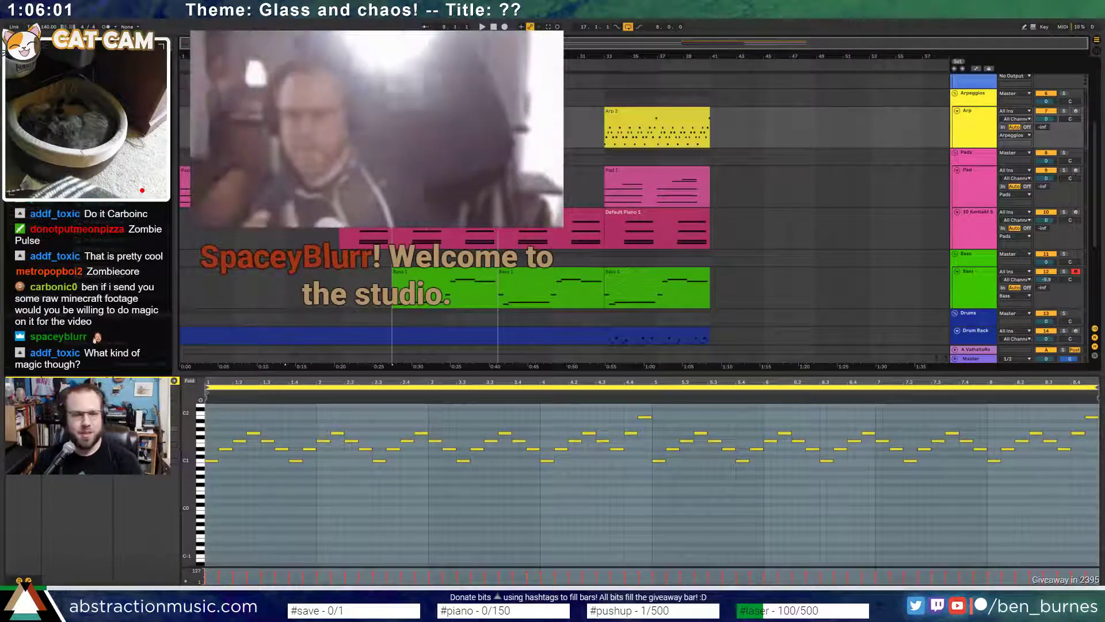
drag(378, 112, 709, 125)
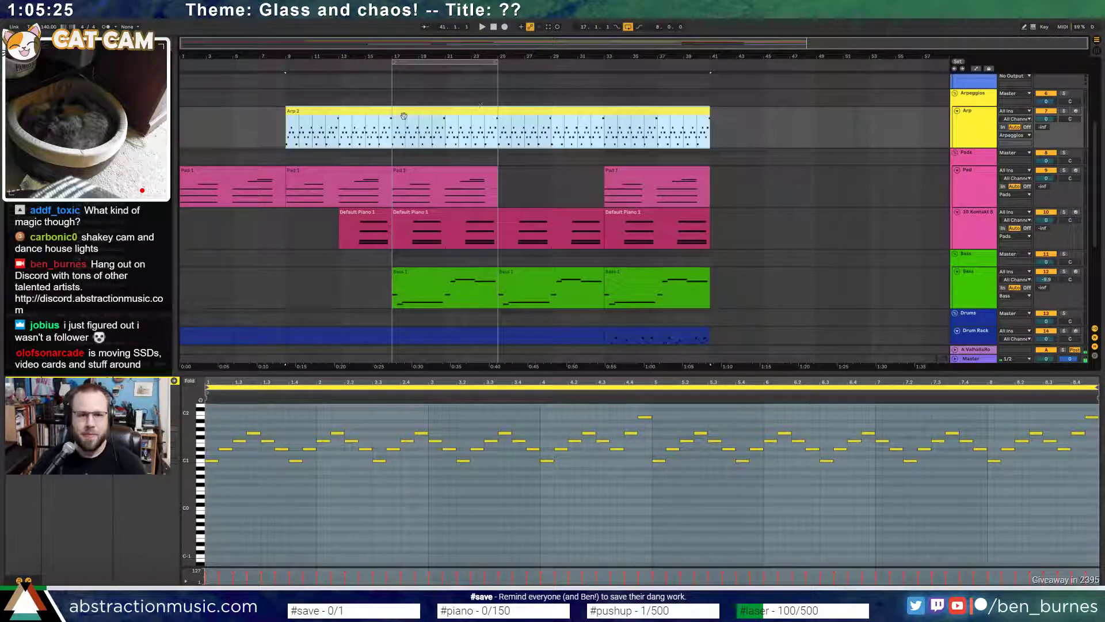
click(392, 140)
key(space)
- Raise the vibrato rate of the Arp's Analog synth and solo the Arp track
key(shift+Tab)
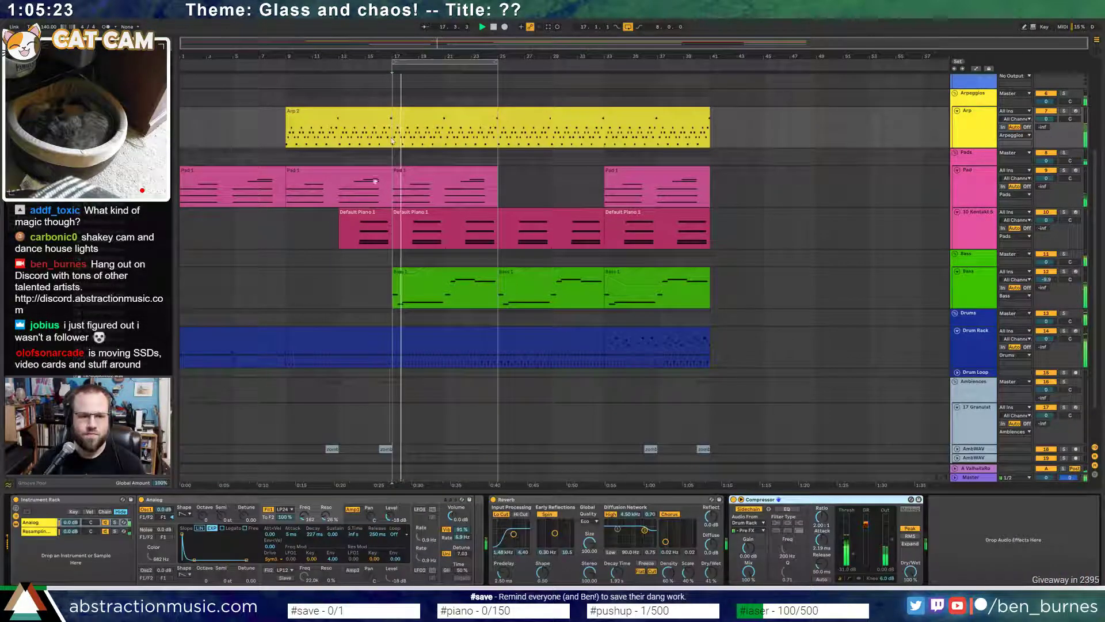
drag(462, 537, 462, 521)
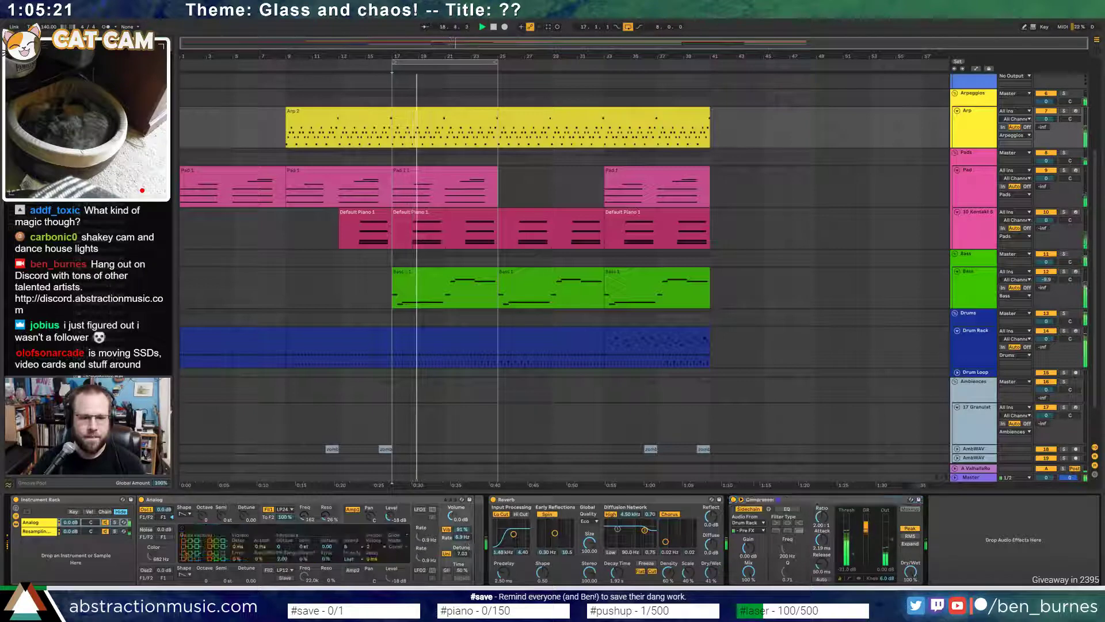
click(1064, 111)
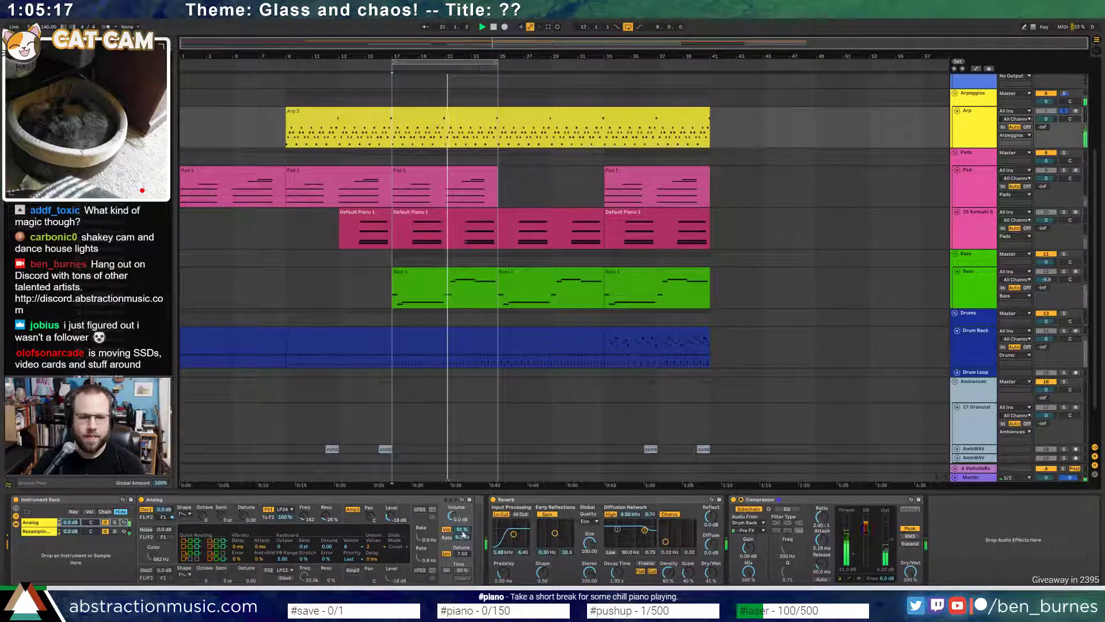
- Switch off the Arp's Reverb and adjust its decay time and dry/wet amount
click(494, 500)
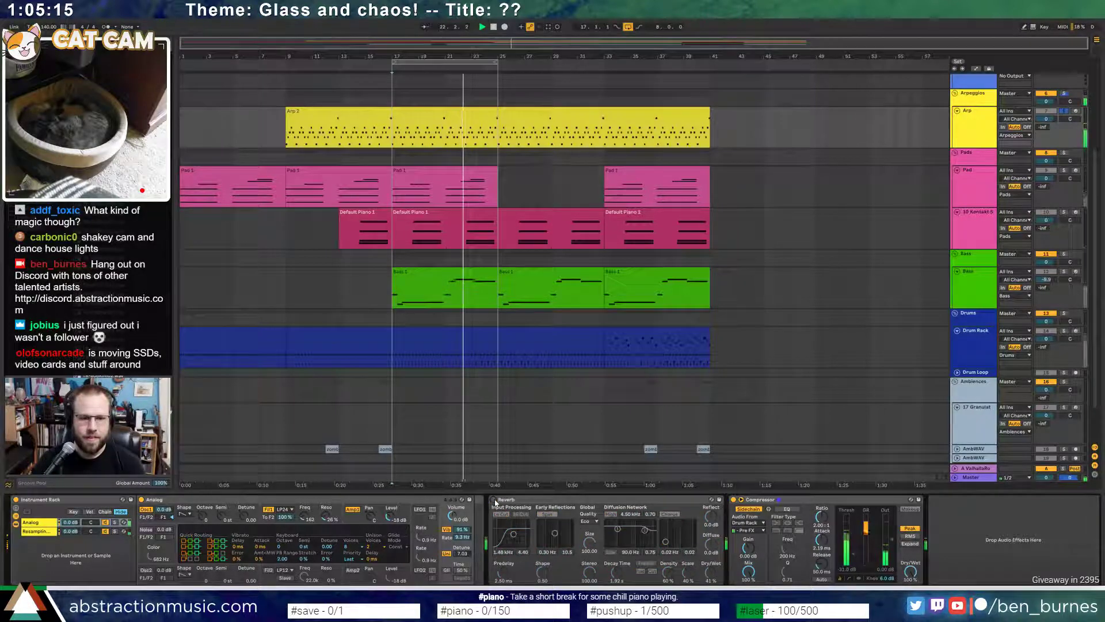
drag(710, 573, 711, 579)
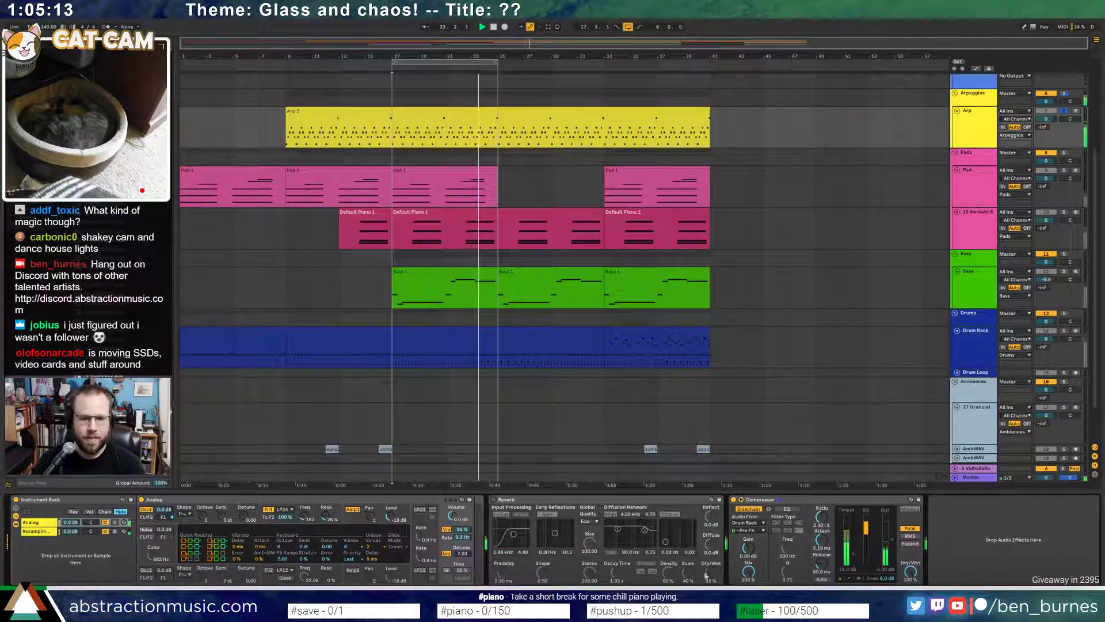
drag(617, 573, 617, 567)
drag(710, 572, 710, 573)
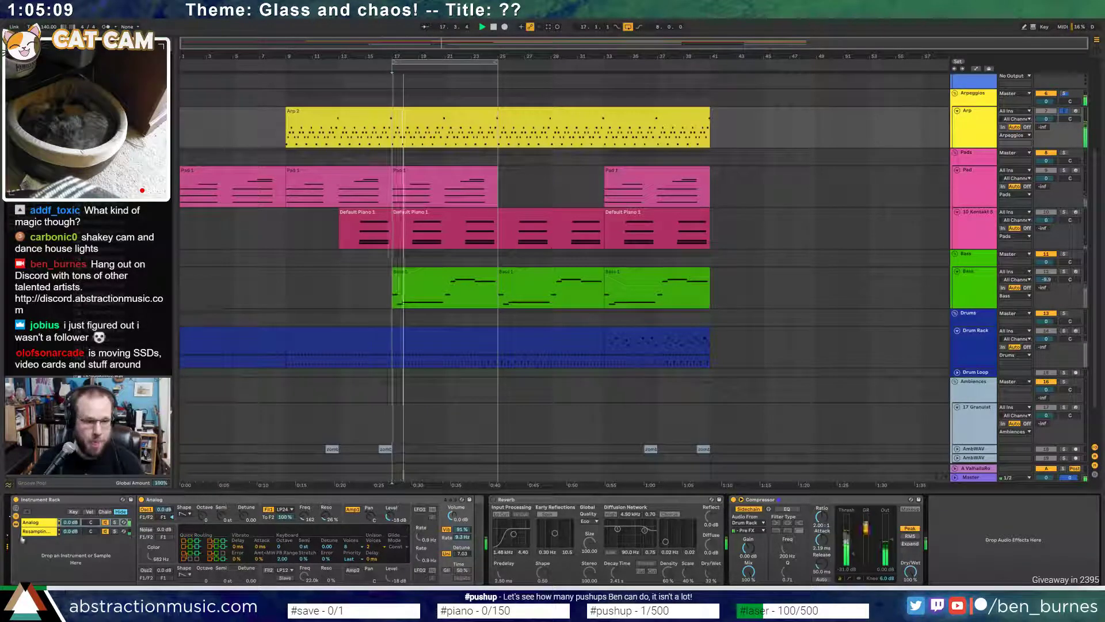
- In the Arp rack's Resampling chain, raise the volume envelope's sustain and lower the filter frequency to 371 Hz, and stop playback
click(37, 531)
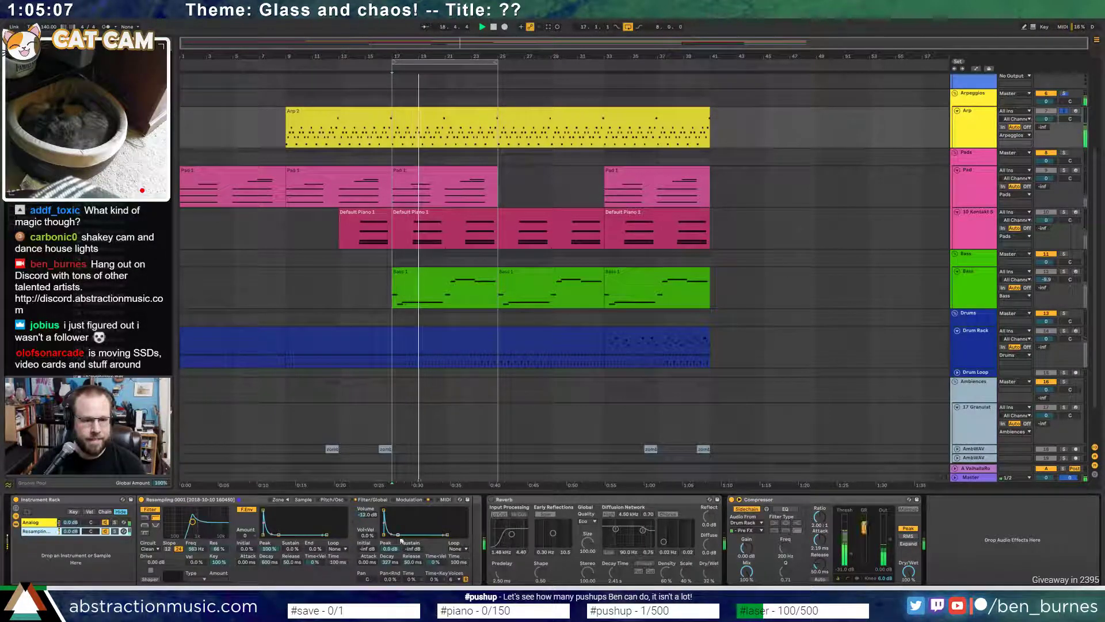
drag(401, 540, 398, 531)
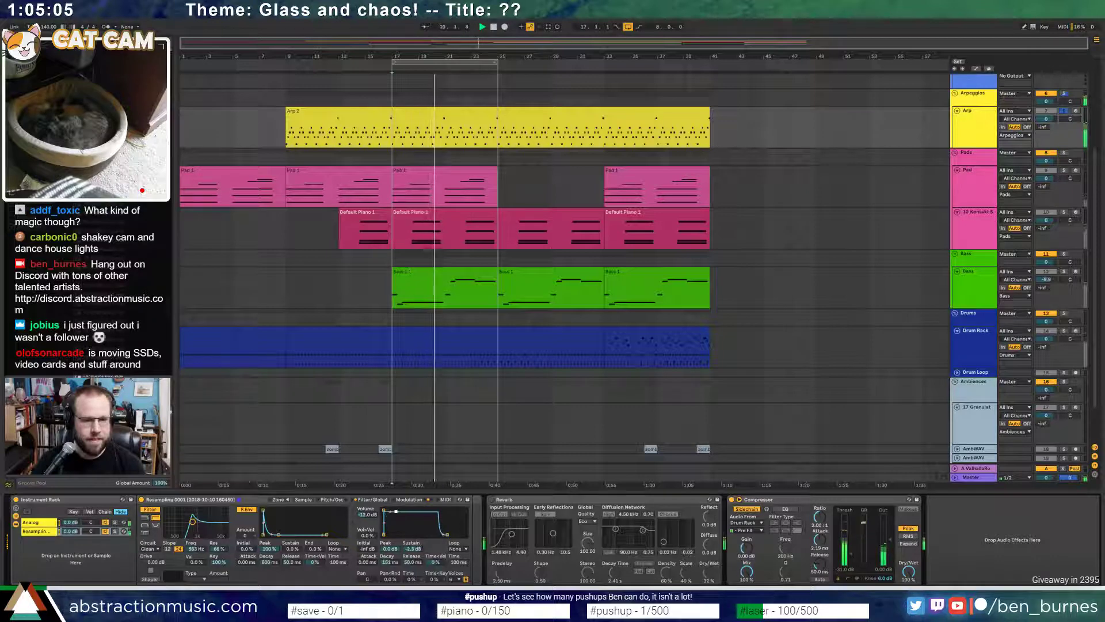
drag(396, 511, 398, 514)
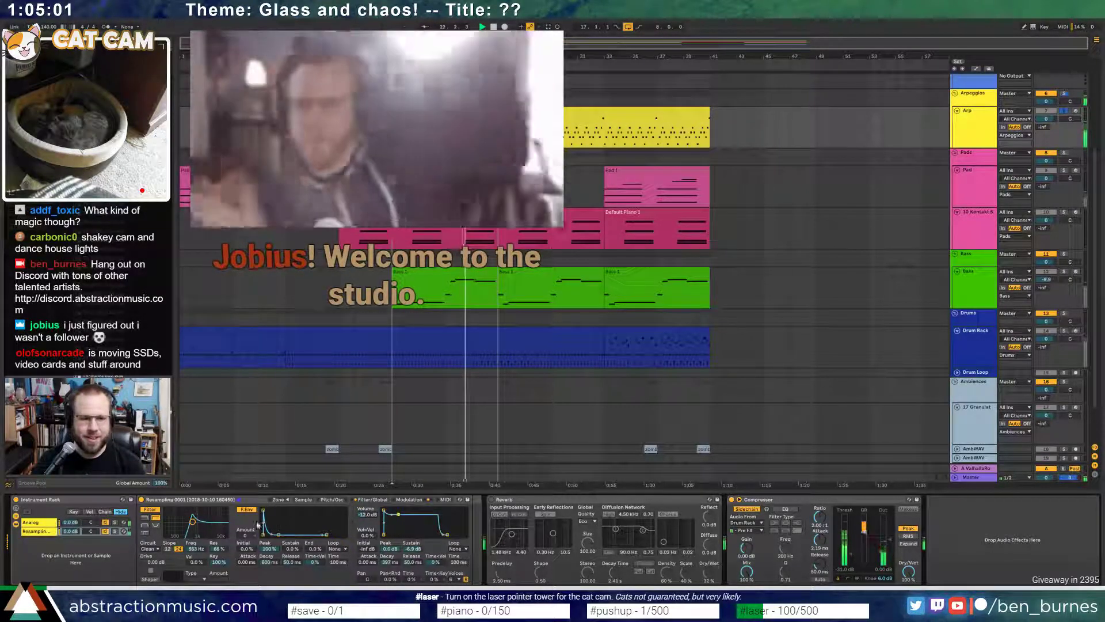
drag(192, 521, 185, 522)
key(space)
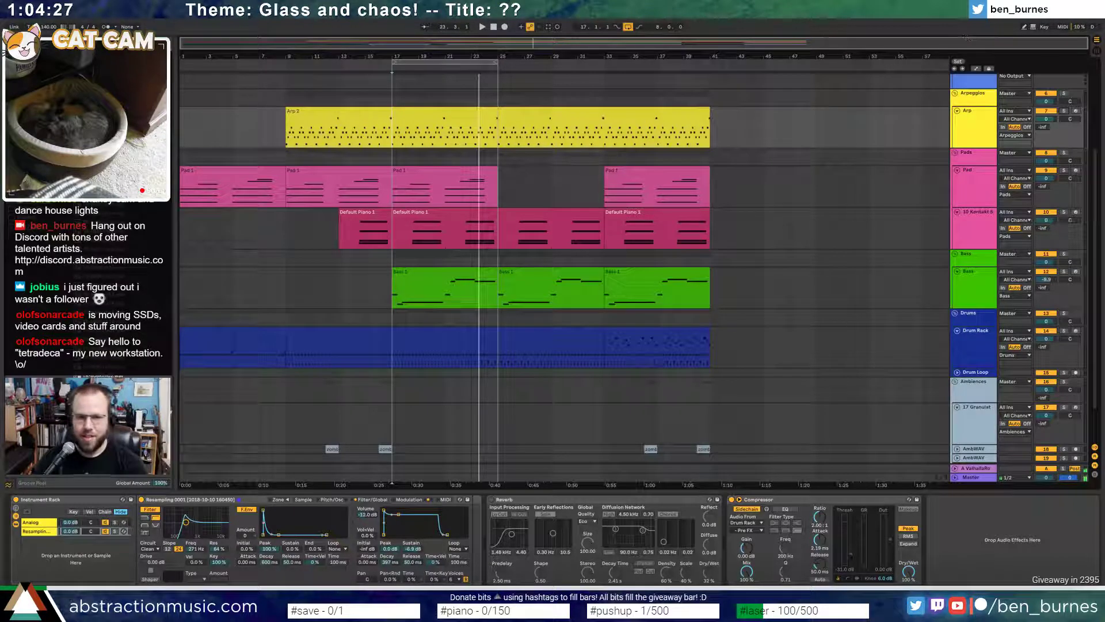
- Play the full mix from bar 17 with the Arp unsoloed, and restart playback from the beginning
click(395, 62)
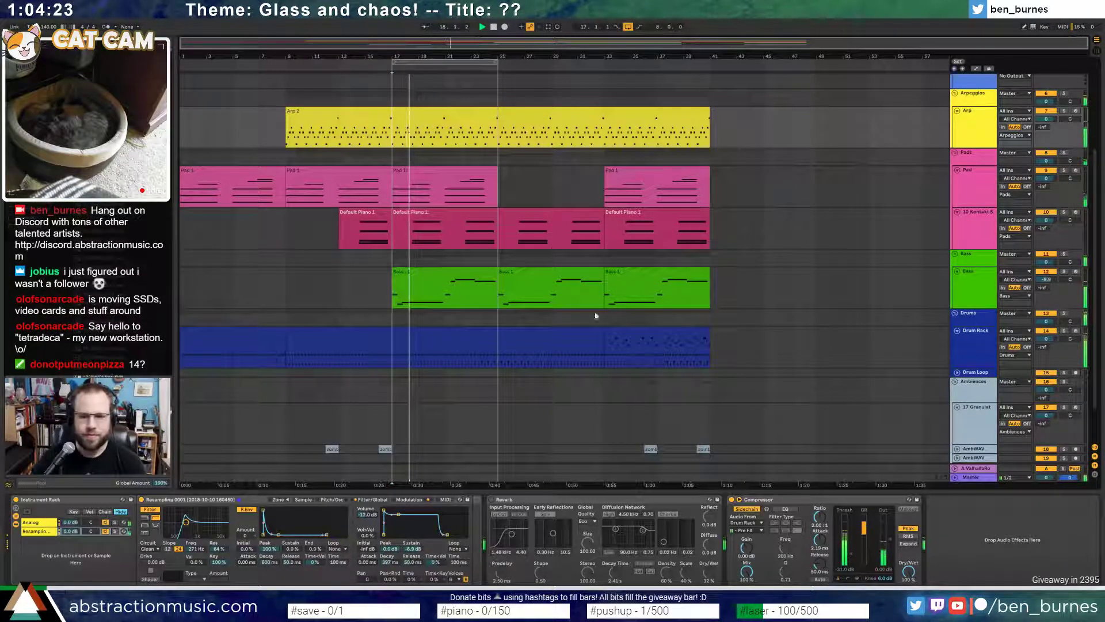
key(space)
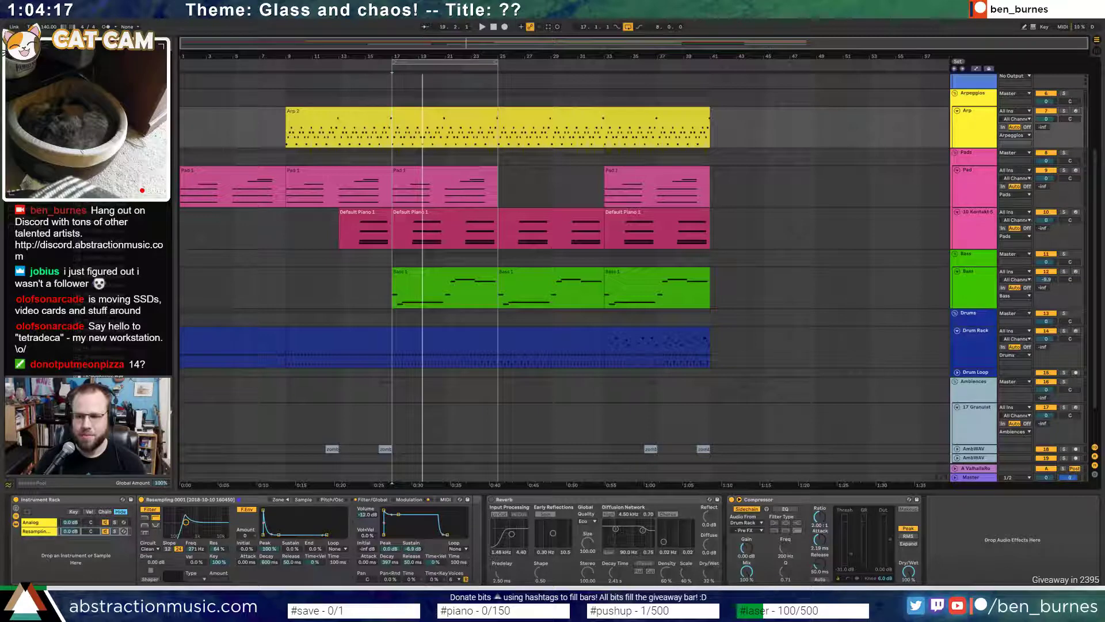
key(space)
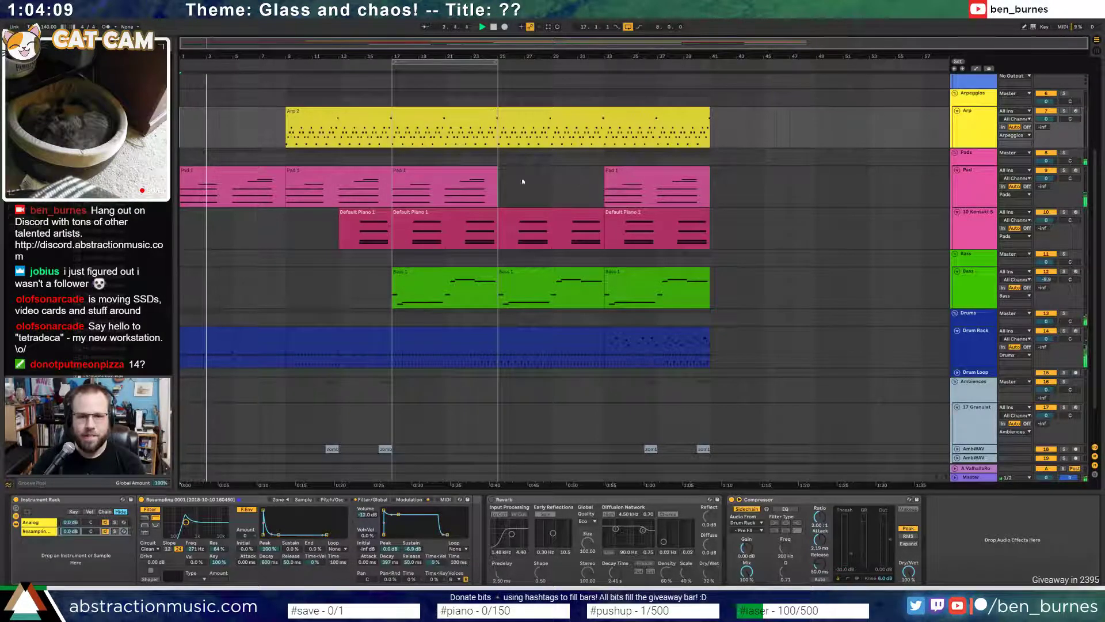
- Insert an Auto Filter before the Pad track's Compressor and lower its cutoff to 6.39 kHz, adjusting the LFO settings
click(223, 172)
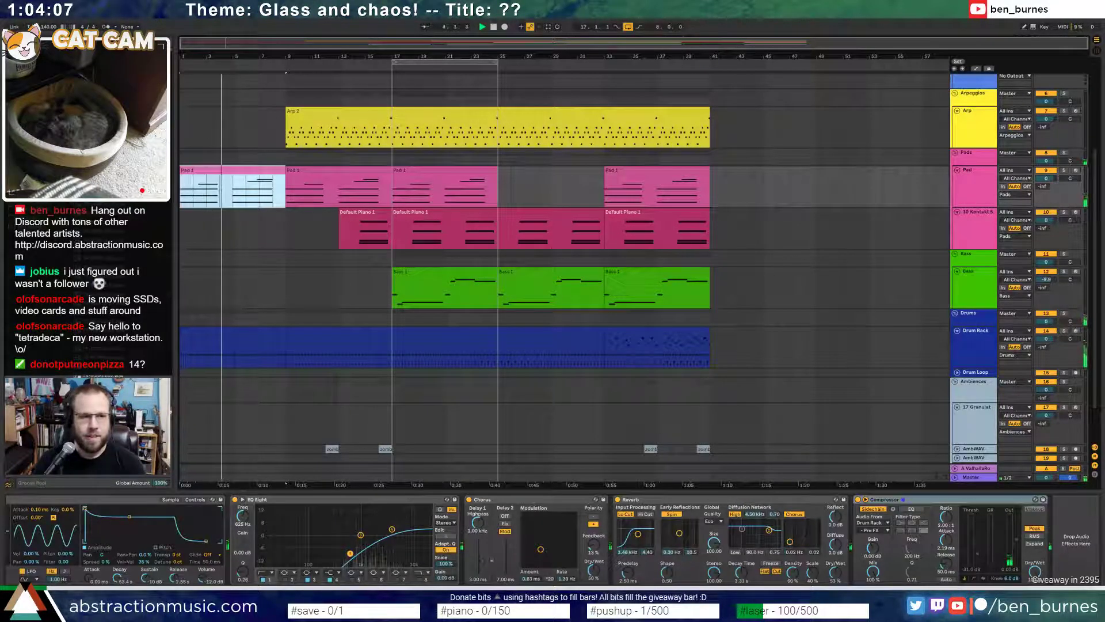
click(29, 124)
drag(78, 387, 845, 535)
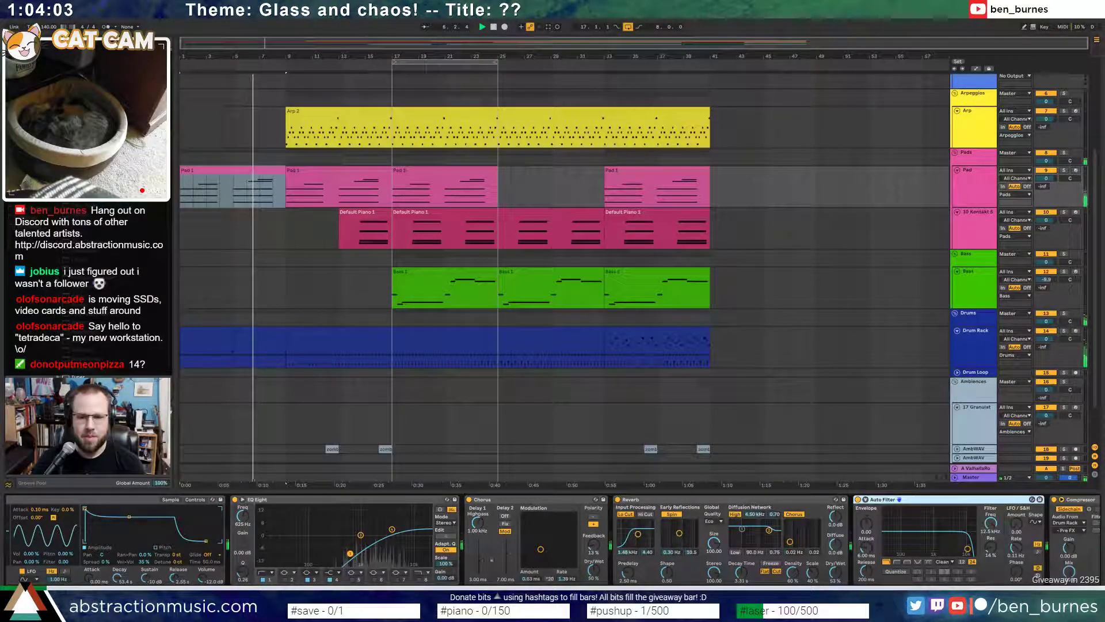
drag(941, 546, 1016, 556)
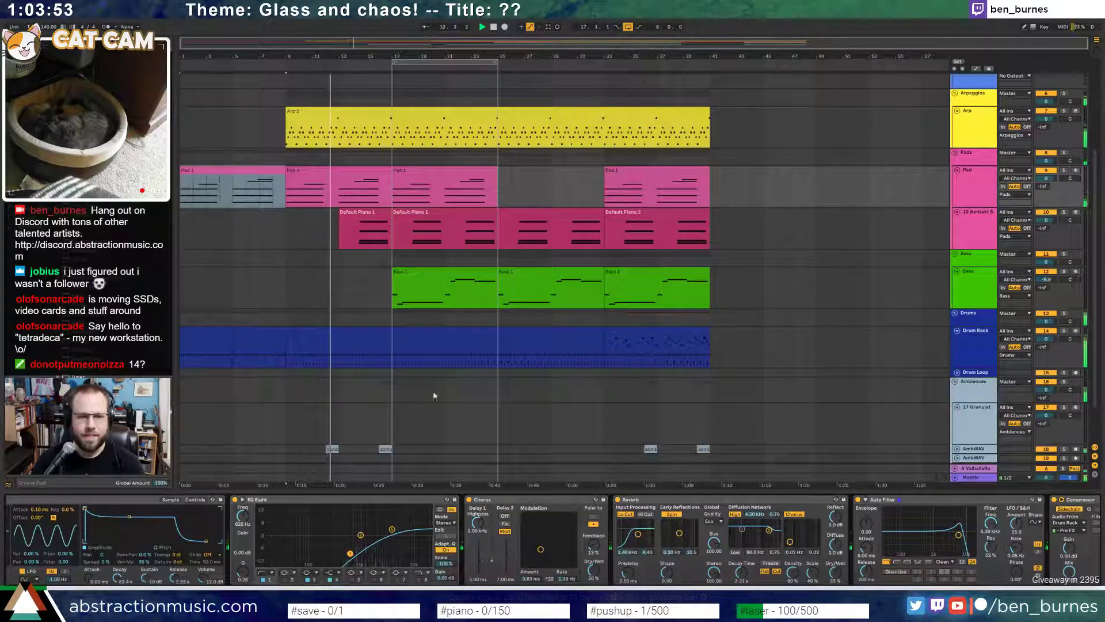
- Unfold the first AmbWAV track to show its clips and its effect devices
drag(290, 452, 392, 452)
scroll(528, 424, down, 3)
click(442, 417)
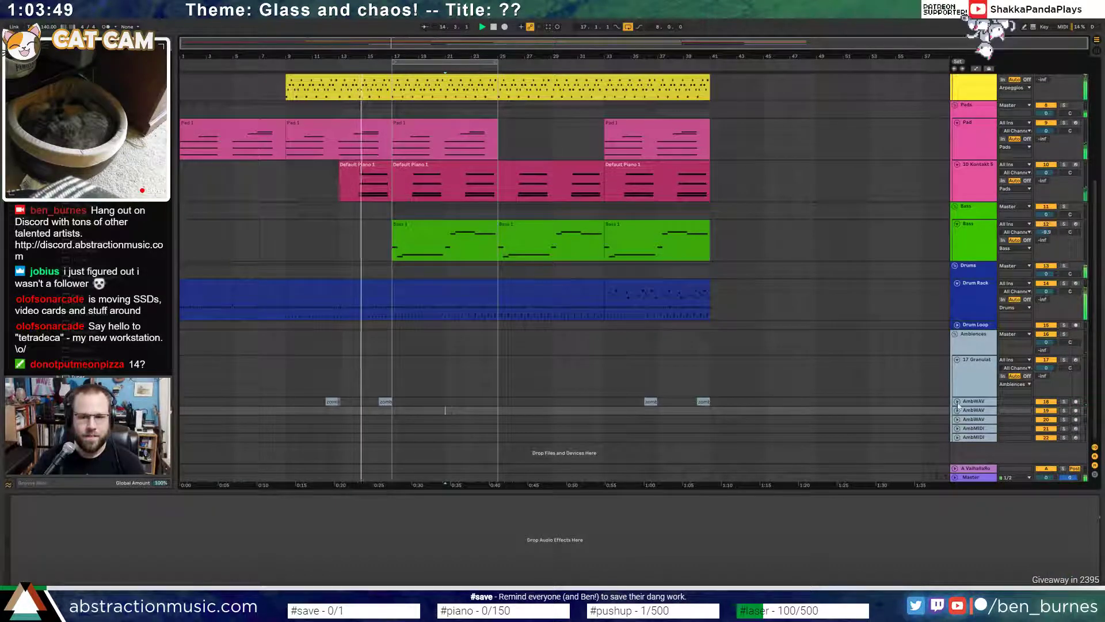
click(957, 401)
click(485, 419)
scroll(573, 267, up, 2)
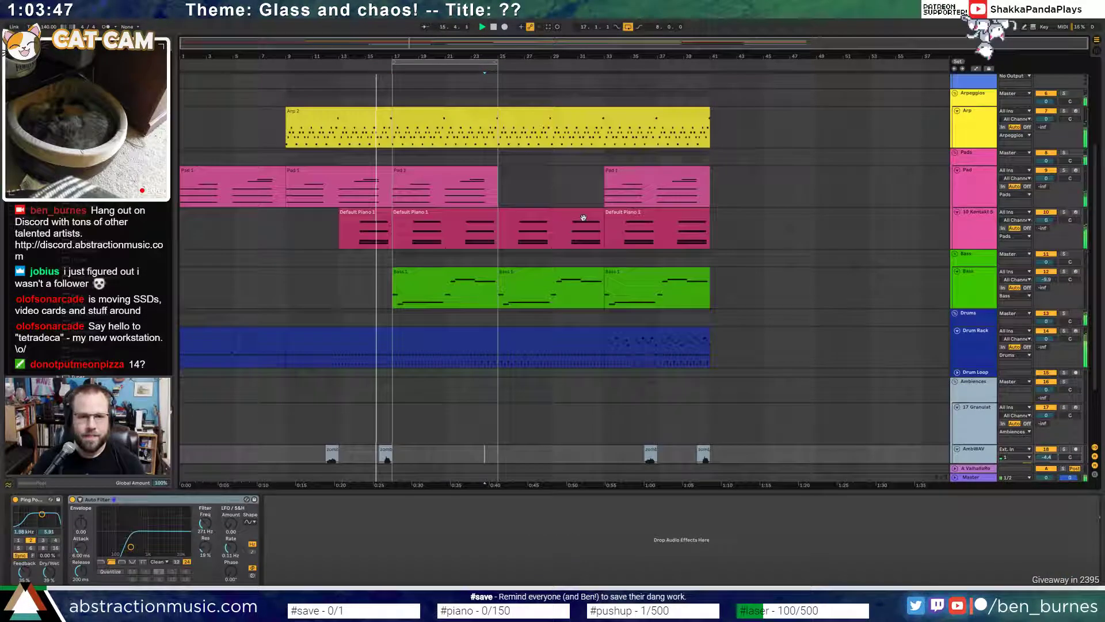
- Automate the Arp's Reverb dry/wet to fall from 32 % to 0 % across bars 29 to 33, and turn off looping
drag(595, 137, 553, 138)
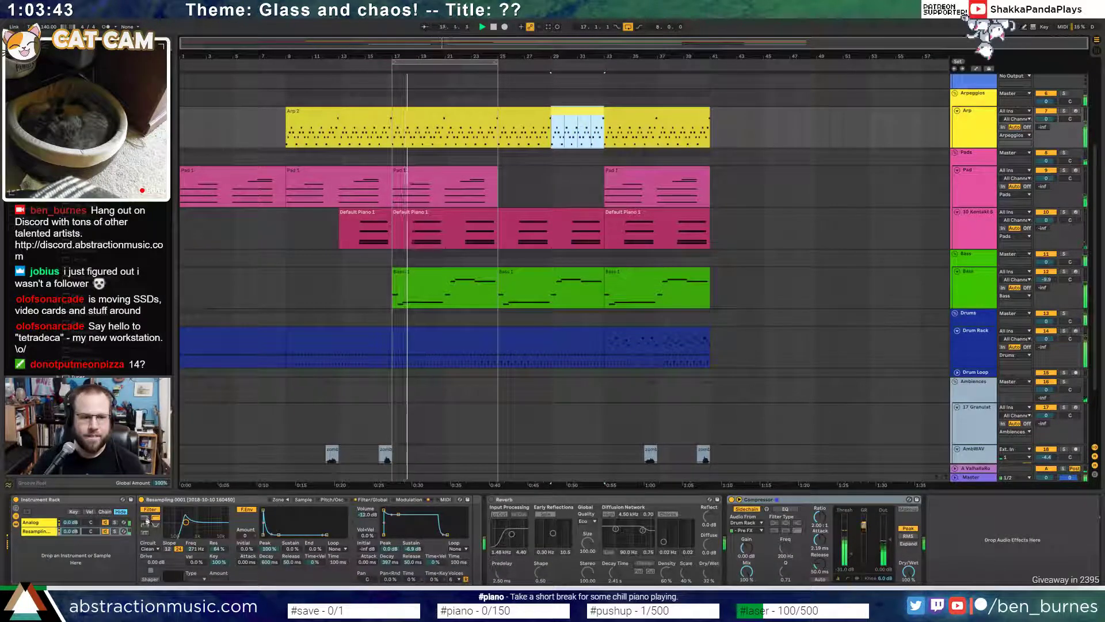
click(32, 522)
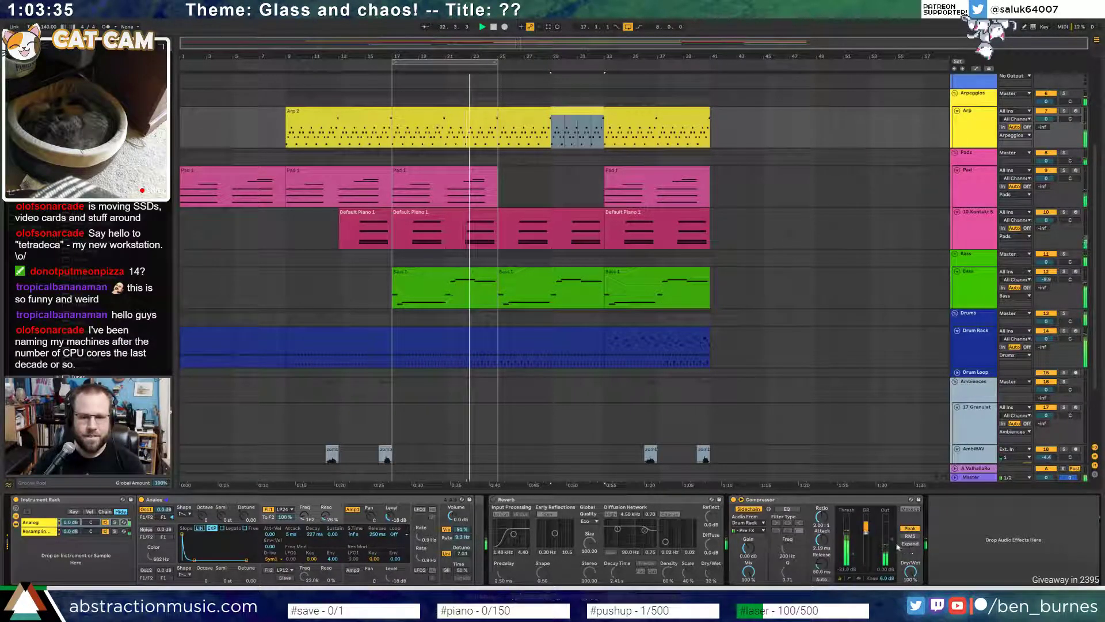
key(a)
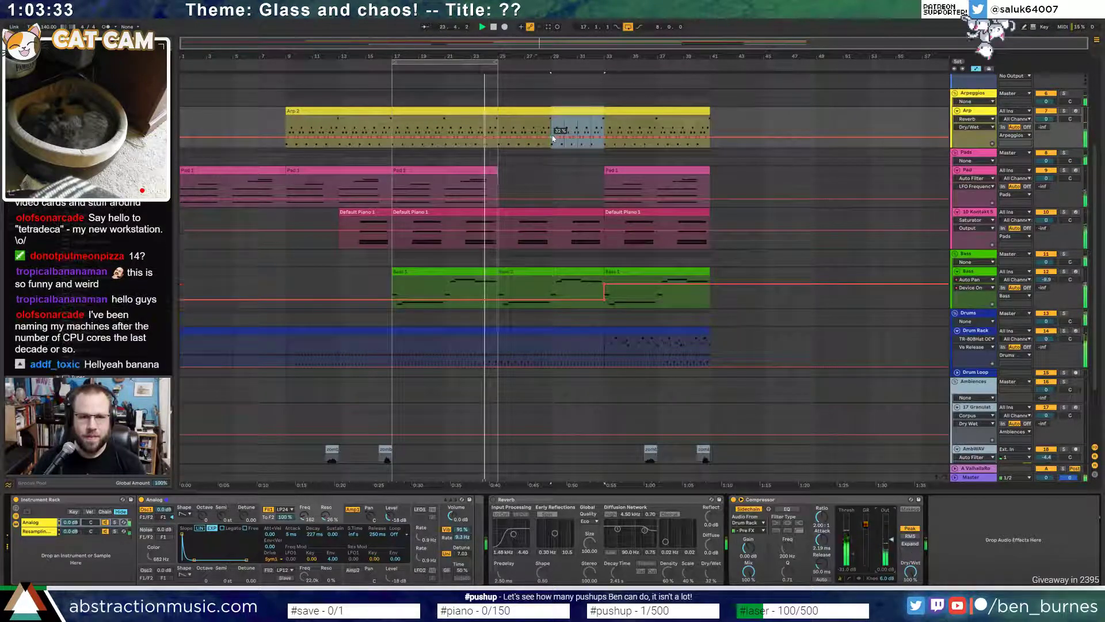
click(552, 138)
click(604, 138)
drag(602, 138, 603, 145)
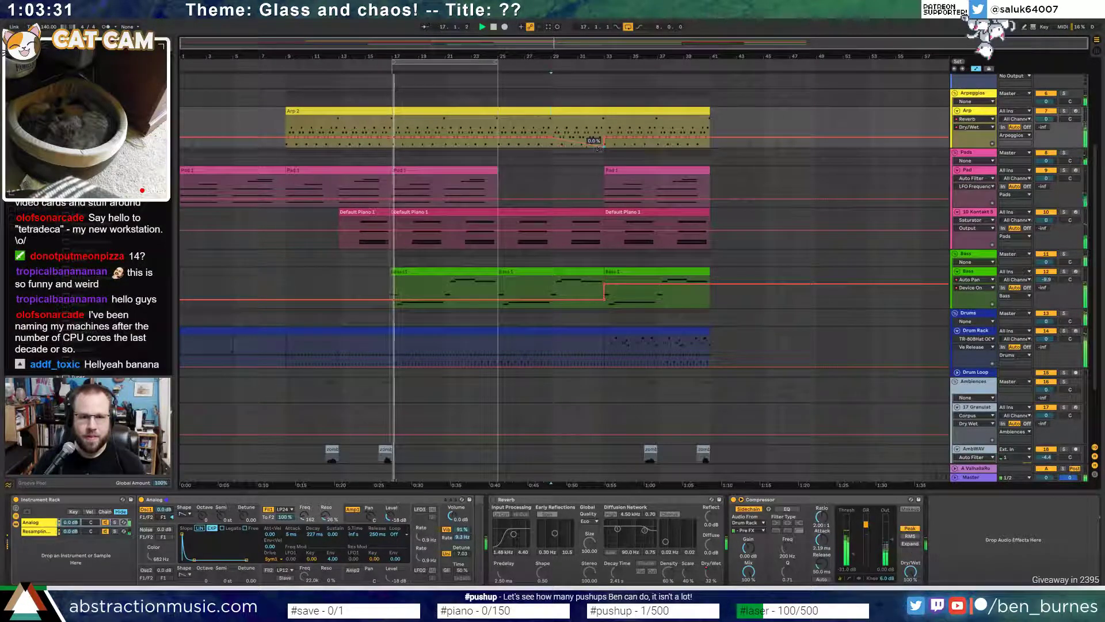
click(627, 28)
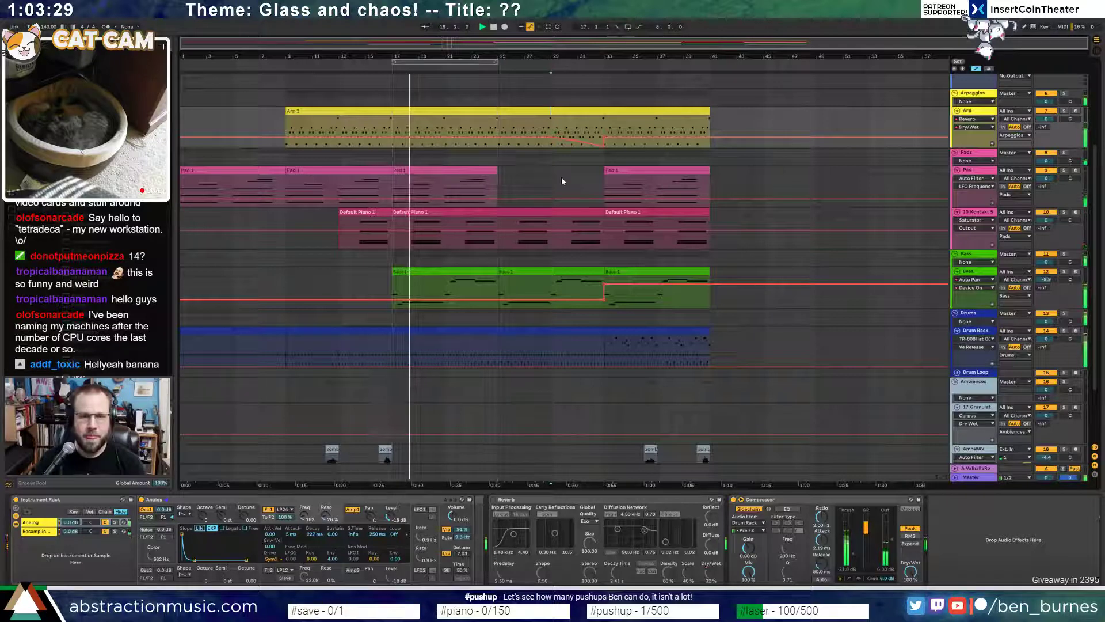
- Duplicate the Pad clip at bars 17 to 25 into bars 25 to 33 and hide the automation lanes
click(563, 187)
click(331, 169)
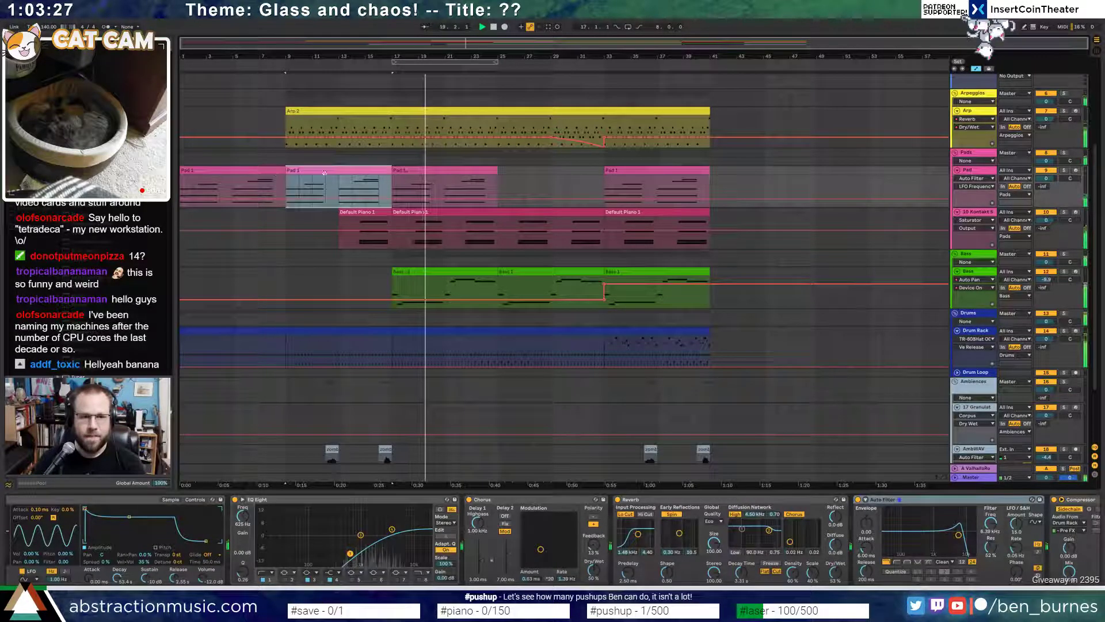
mouse_move(497, 178)
mouse_down()
mouse_move(538, 178)
mouse_move(501, 175)
mouse_up()
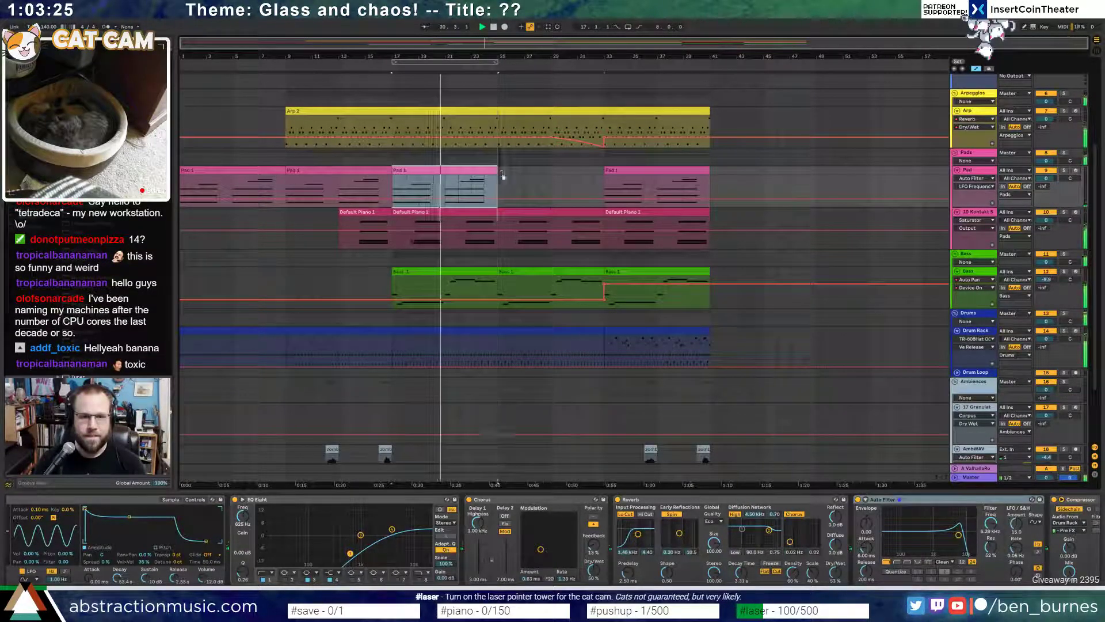
key(ctrl+d)
key(a)
click(575, 218)
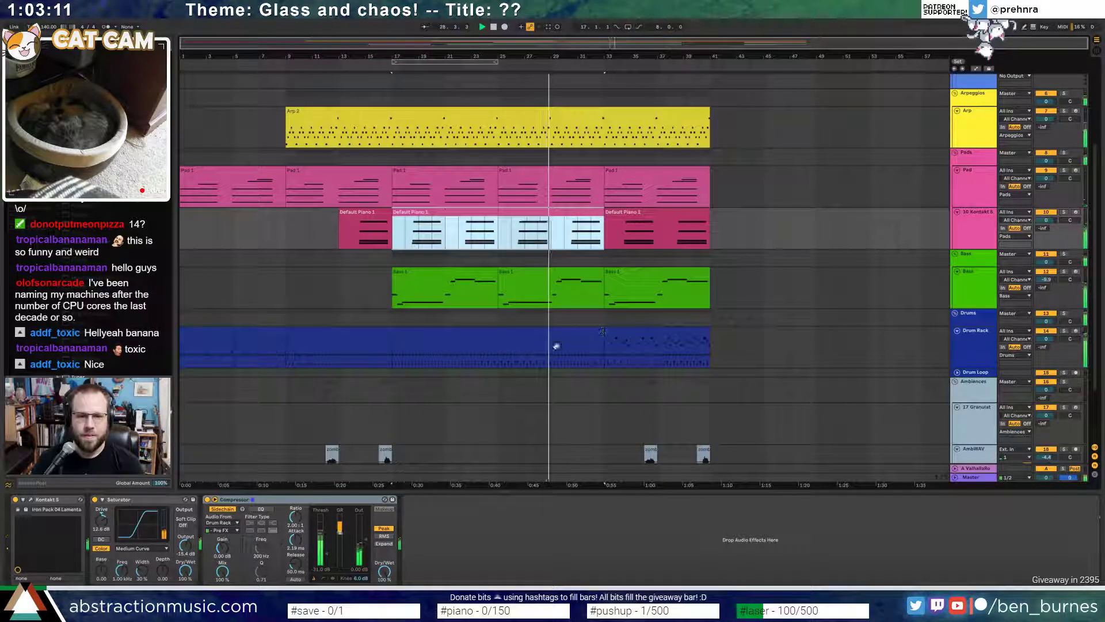
- Stop playback and open the Drum Rack clip at bars 9 to 13 to check its hi-hat notes
drag(579, 354, 369, 337)
key(space)
click(362, 336)
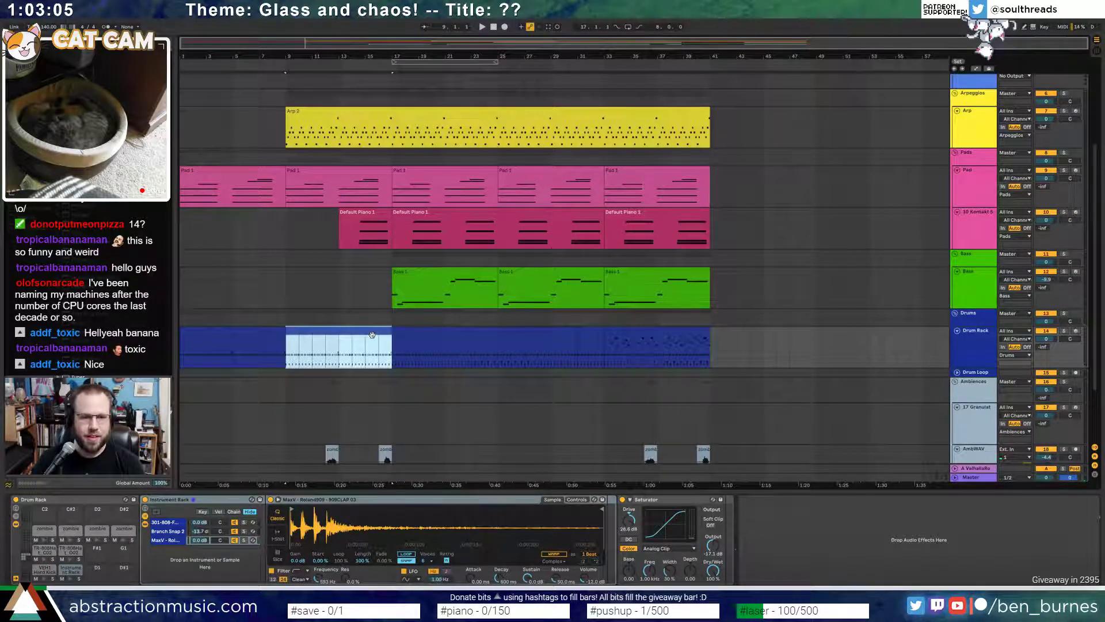
double_click(361, 332)
click(253, 473)
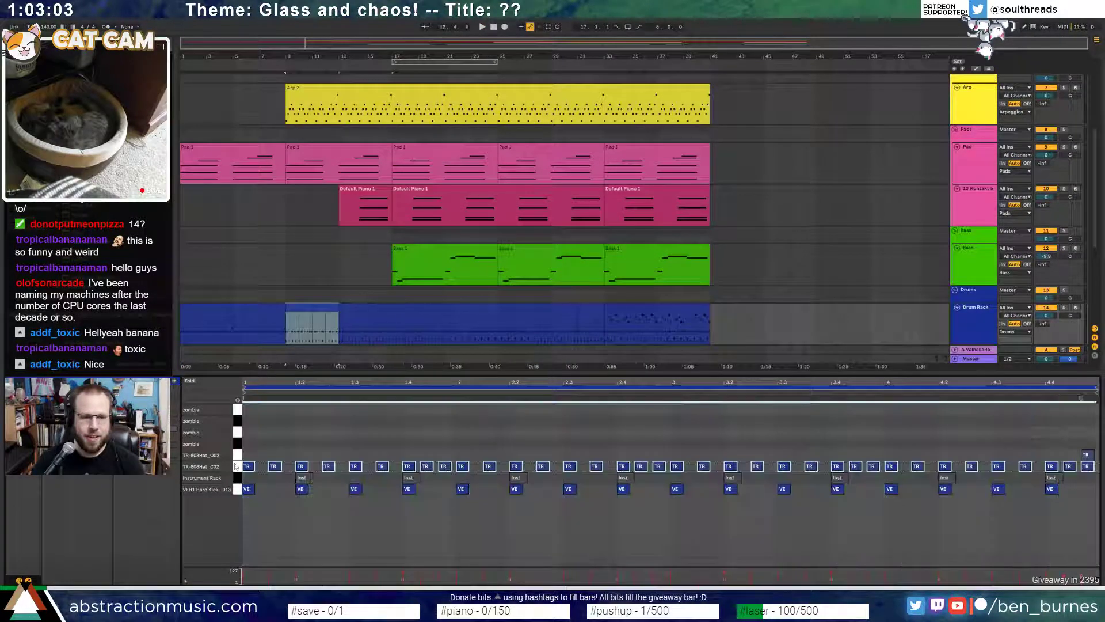
- Try pasting notes into the one-bar Drum Rack clip at bar 17, and undo the paste
click(424, 308)
click(238, 467)
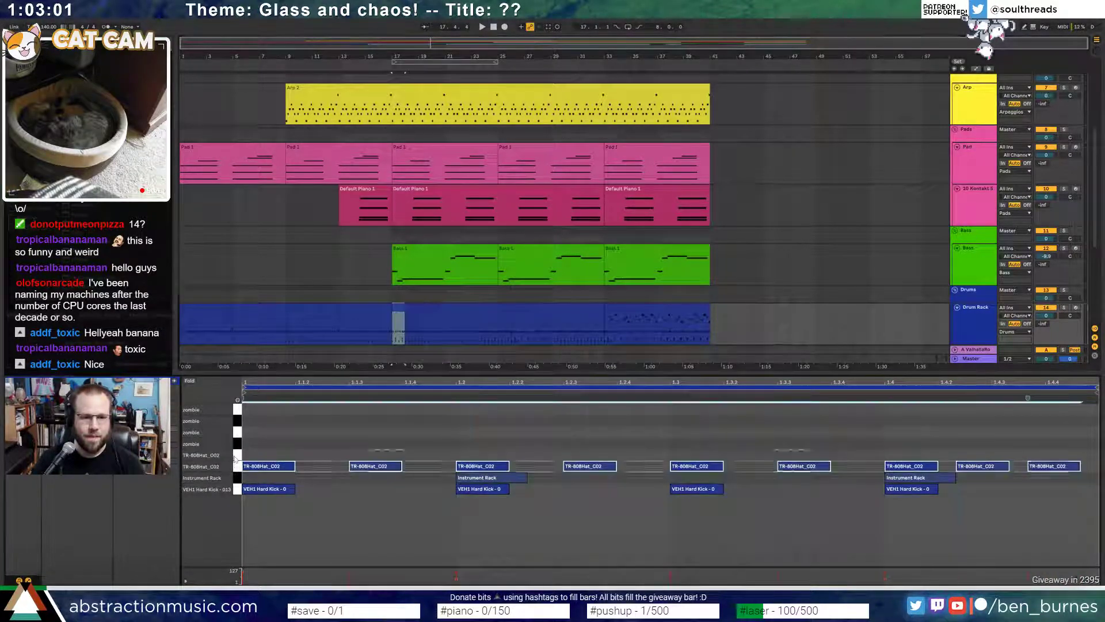
key(ctrl+v)
key(ctrl+z)
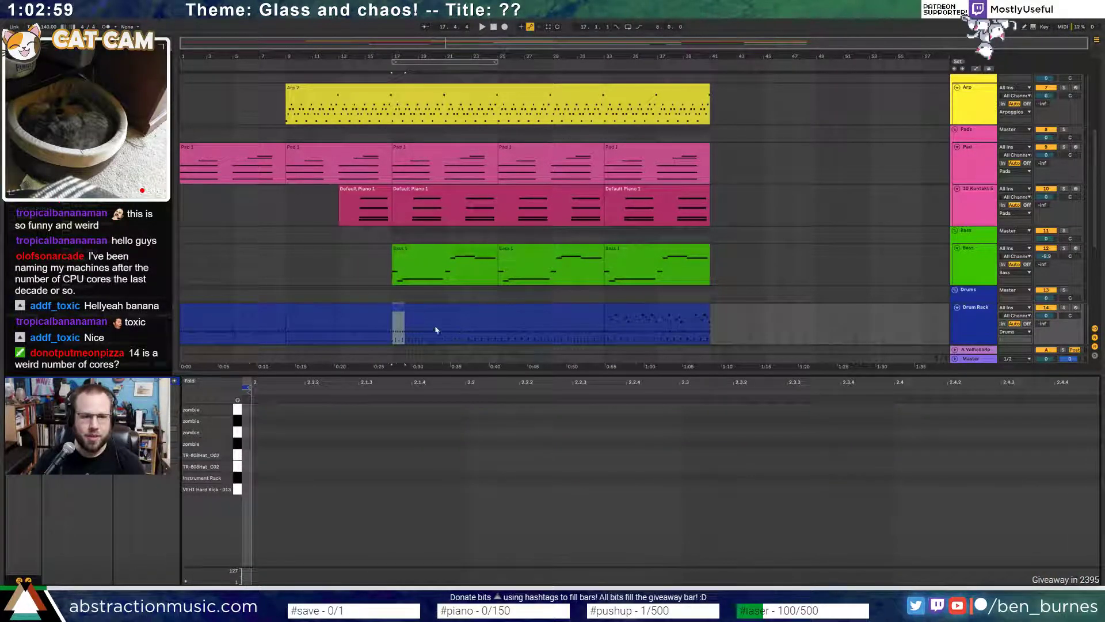
click(359, 312)
click(457, 339)
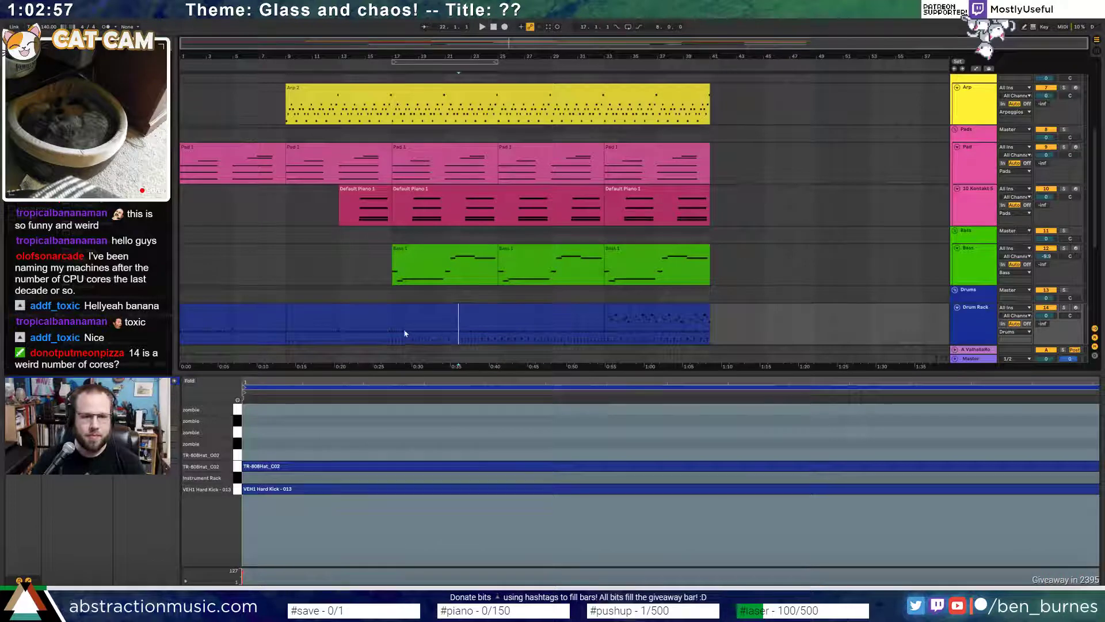
- Consolidate the Drum Rack clips at bars 17 to 21 and replace the final closed hi-hat with an open one
drag(395, 333, 451, 338)
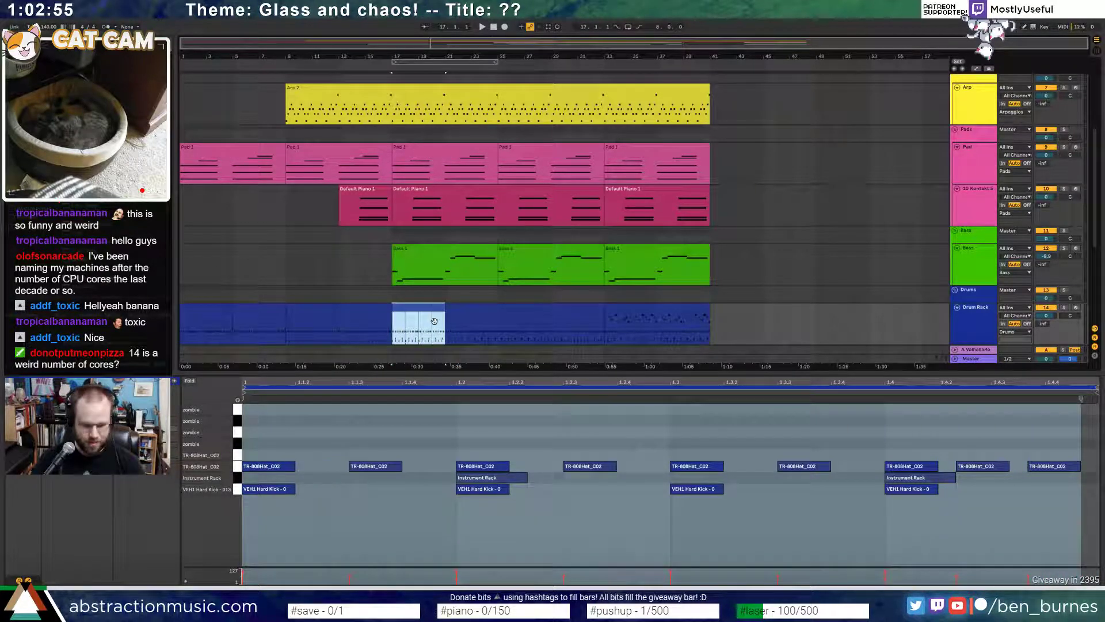
key(ctrl+j)
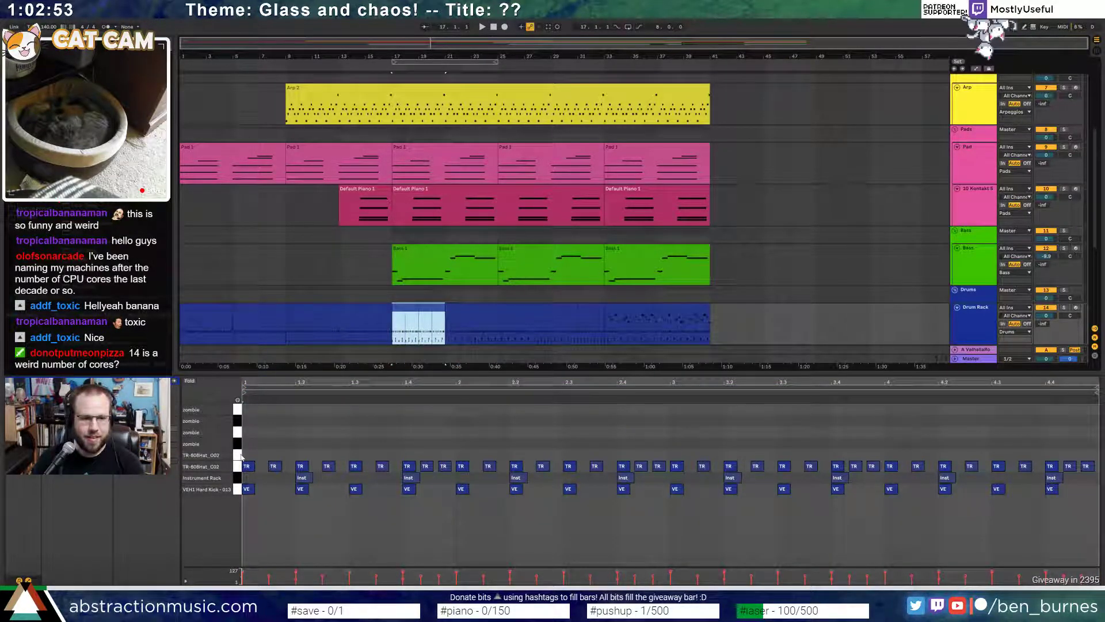
click(239, 464)
double_click(1089, 467)
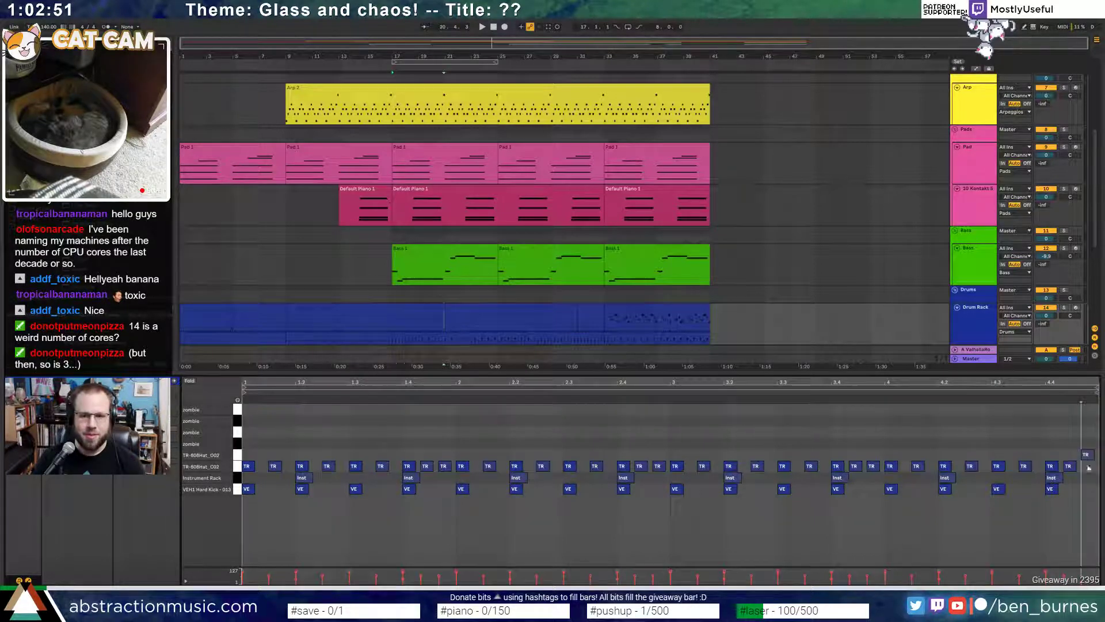
- Repeat the four-bar drum clip from bar 17 up to bar 33 and select the kick and snare notes in the last copy
click(427, 307)
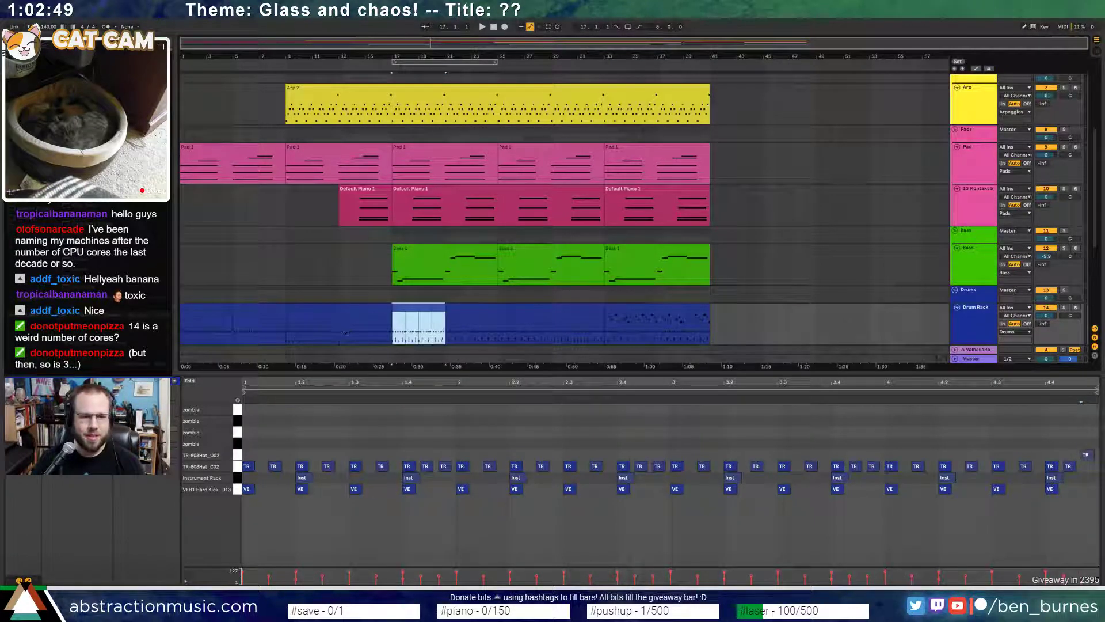
click(92, 425)
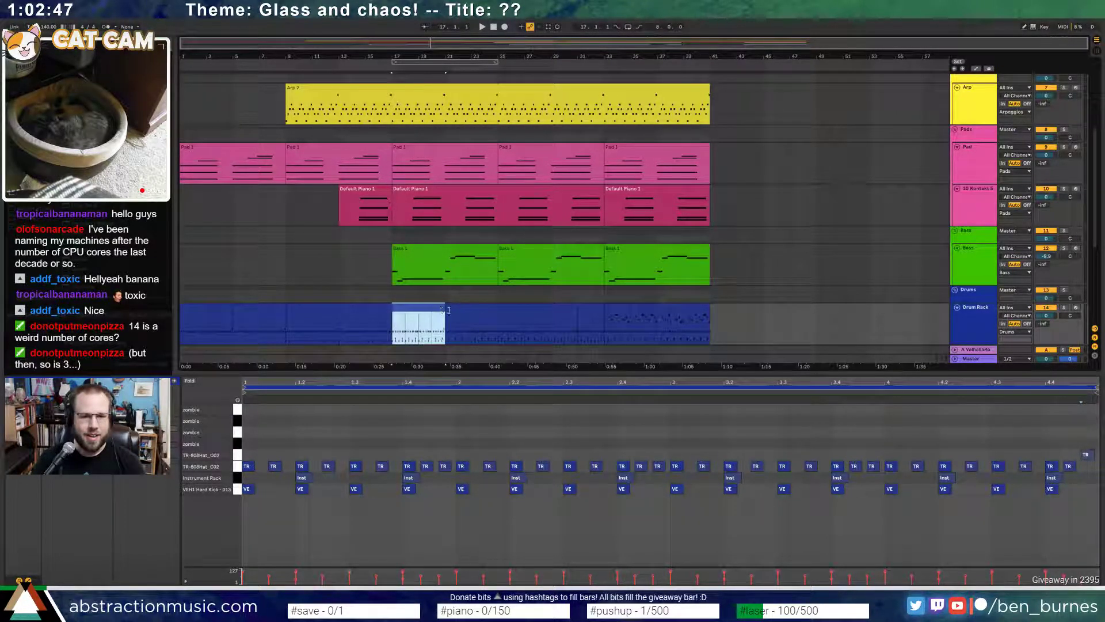
drag(448, 311, 603, 330)
click(415, 436)
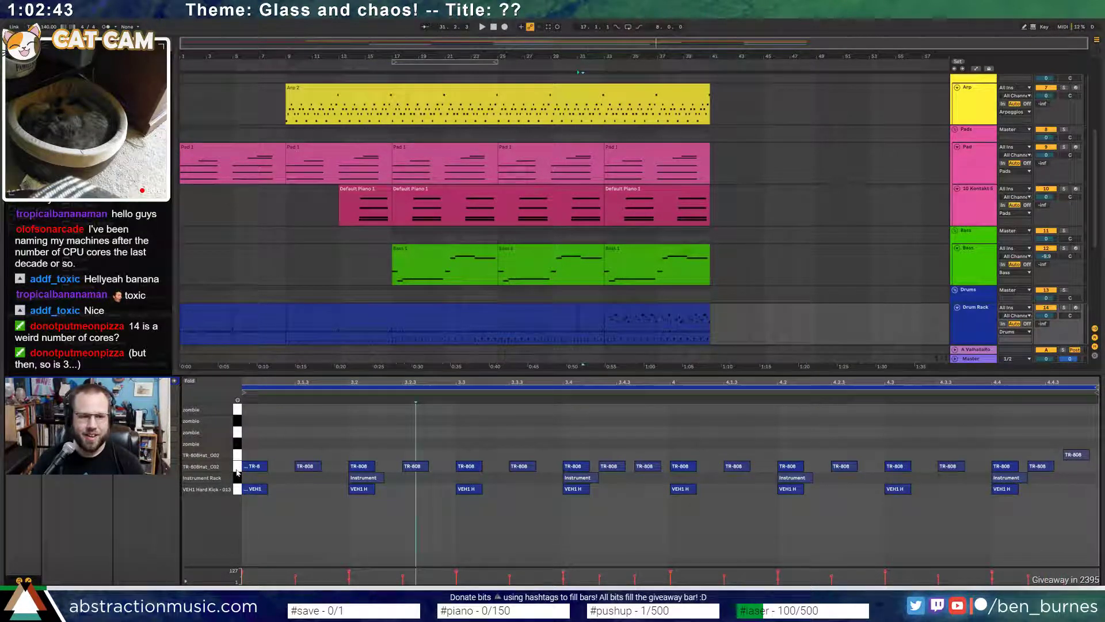
click(236, 492)
shift+click(237, 479)
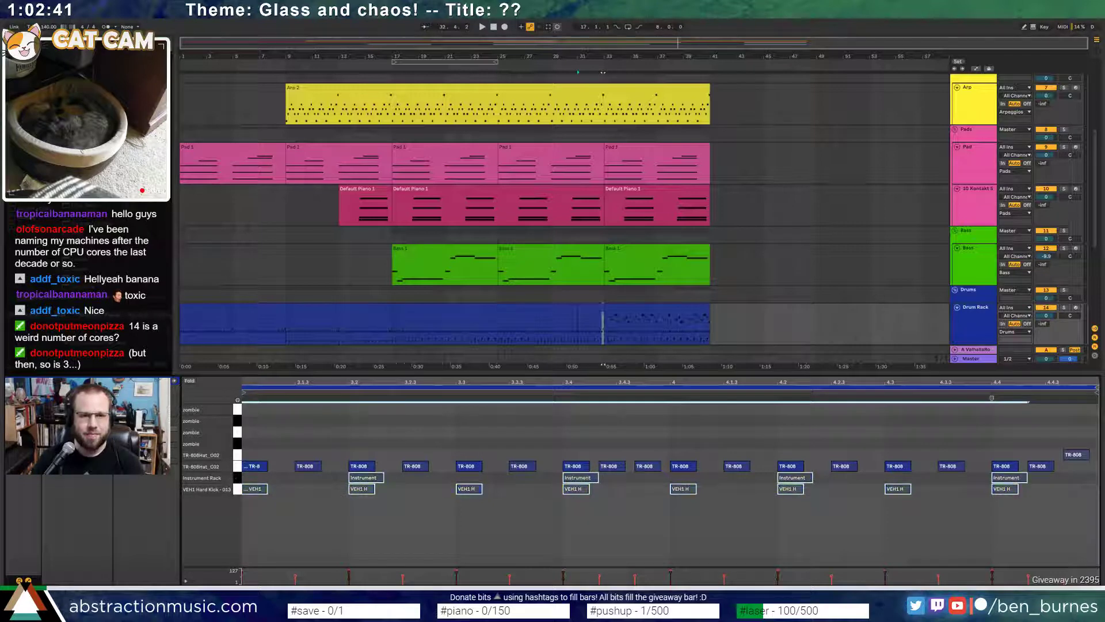
- Play the end of the drum section, loop bars 33 to 41, and show the track's devices again
click(554, 66)
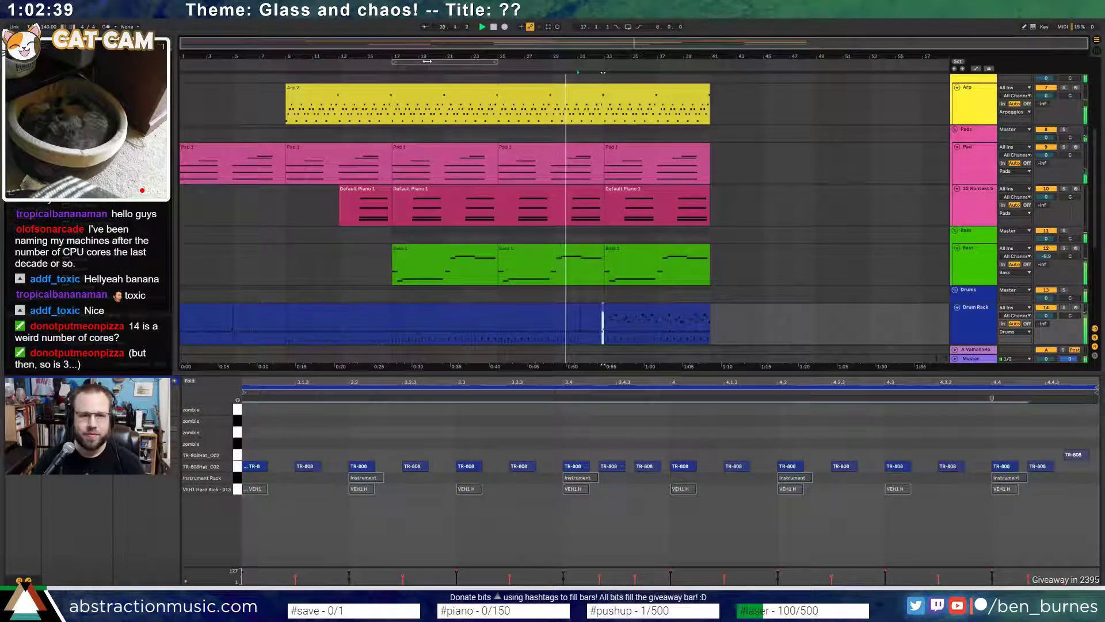
drag(427, 61, 639, 61)
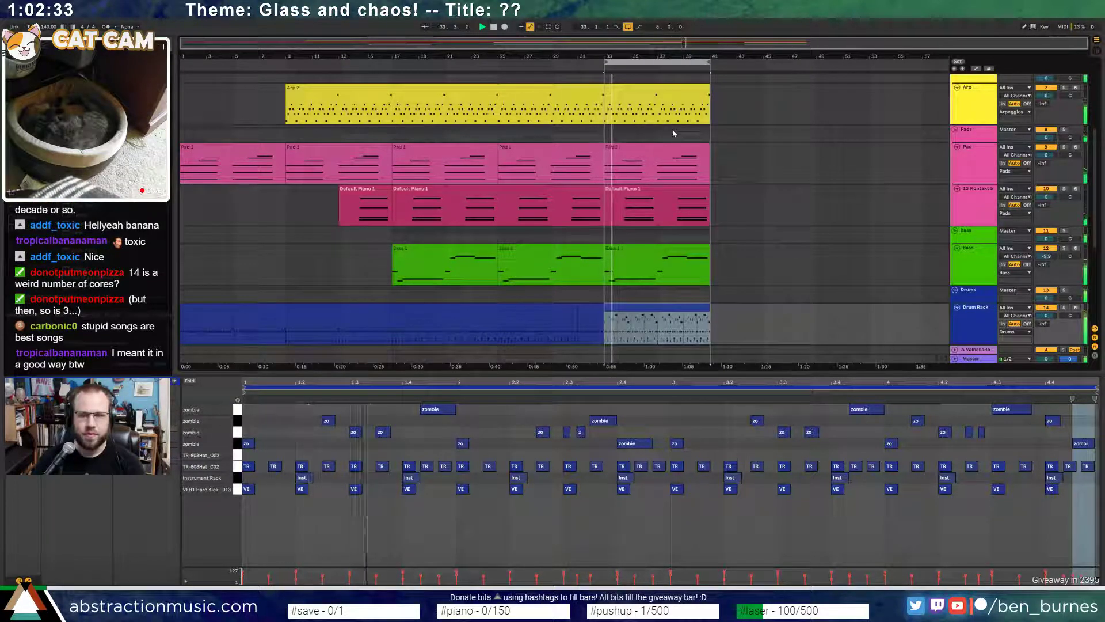
key(shift+Tab)
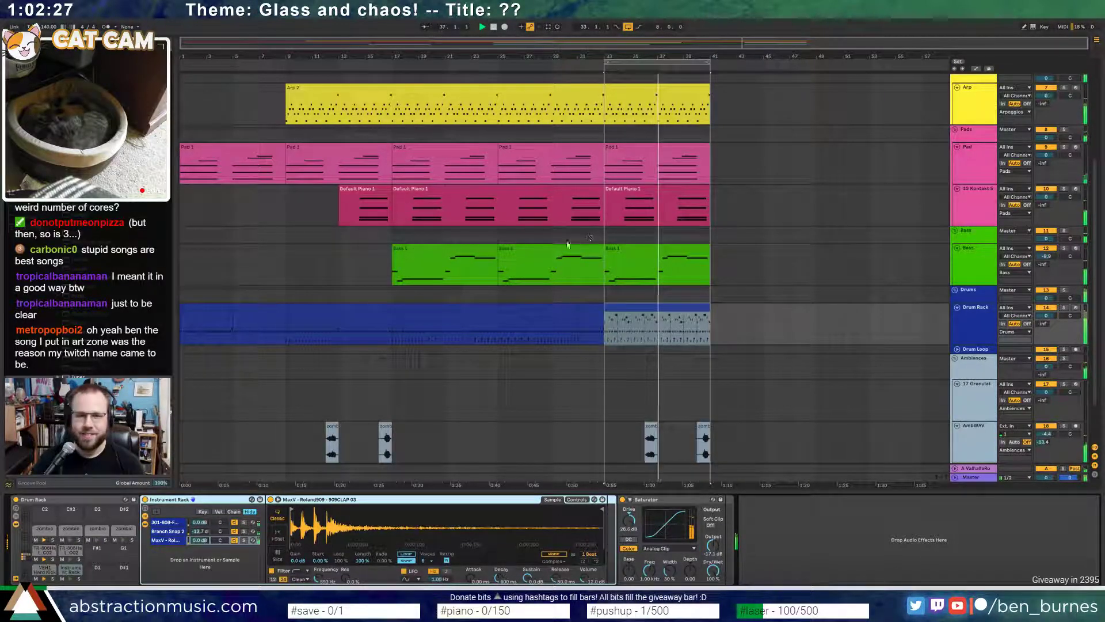
- Move the first AmbWAV clip from bar 12 to bar 24 and copy the clip at bar 16 to bar 32
scroll(521, 399, down, 2)
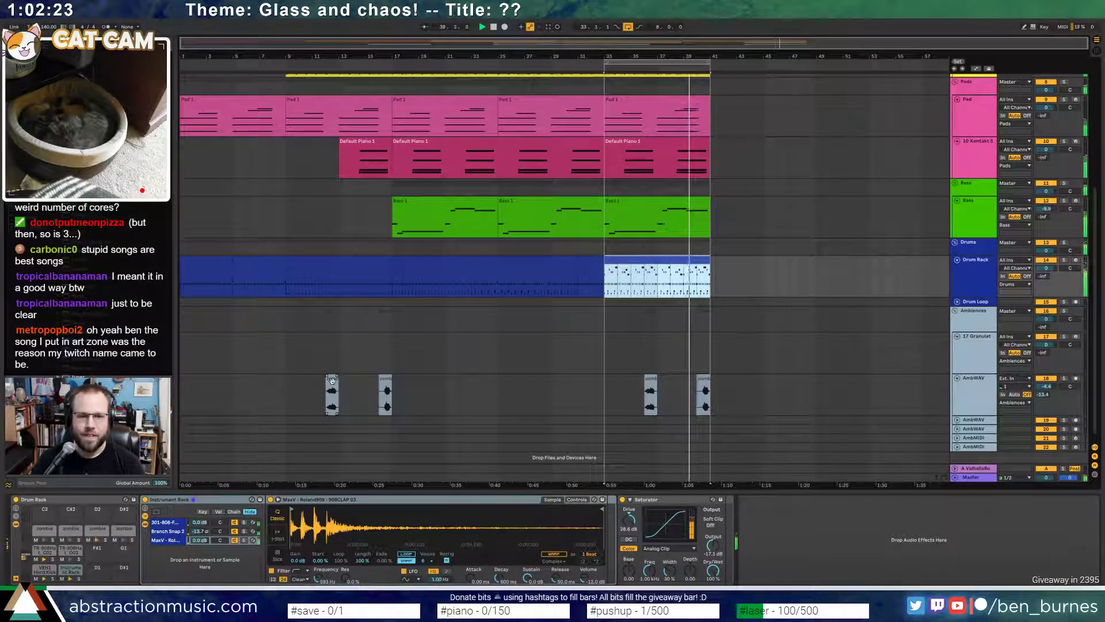
click(485, 385)
key(ctrl+v)
drag(486, 387, 487, 387)
drag(385, 386, 598, 386)
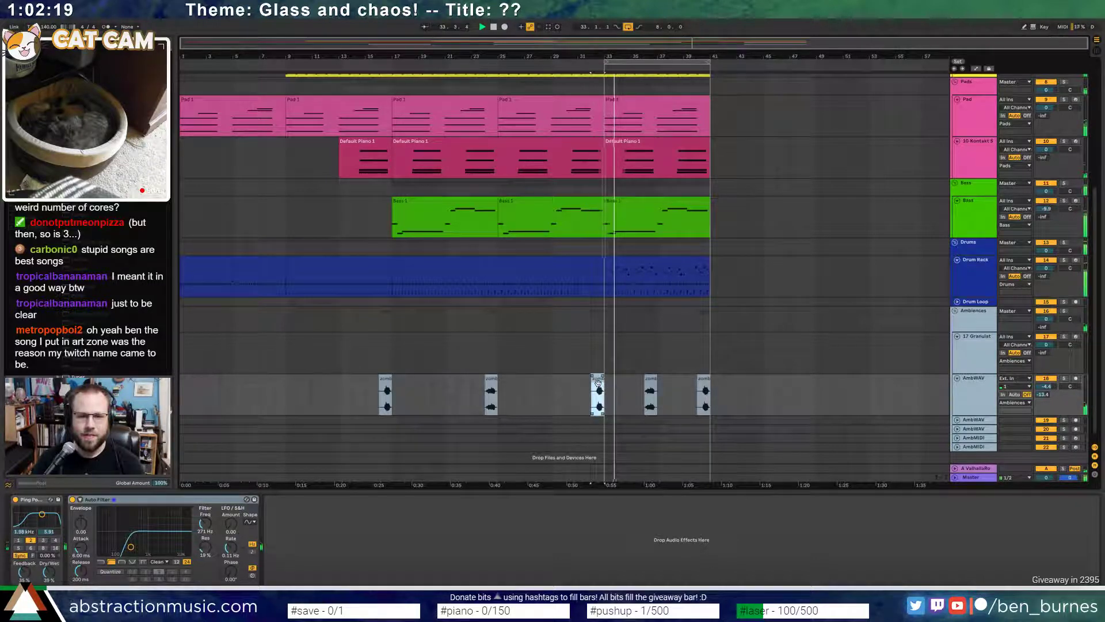
- Slightly lower the gain of the AmbWAV clip at bar 32 and play the loop again
double_click(598, 383)
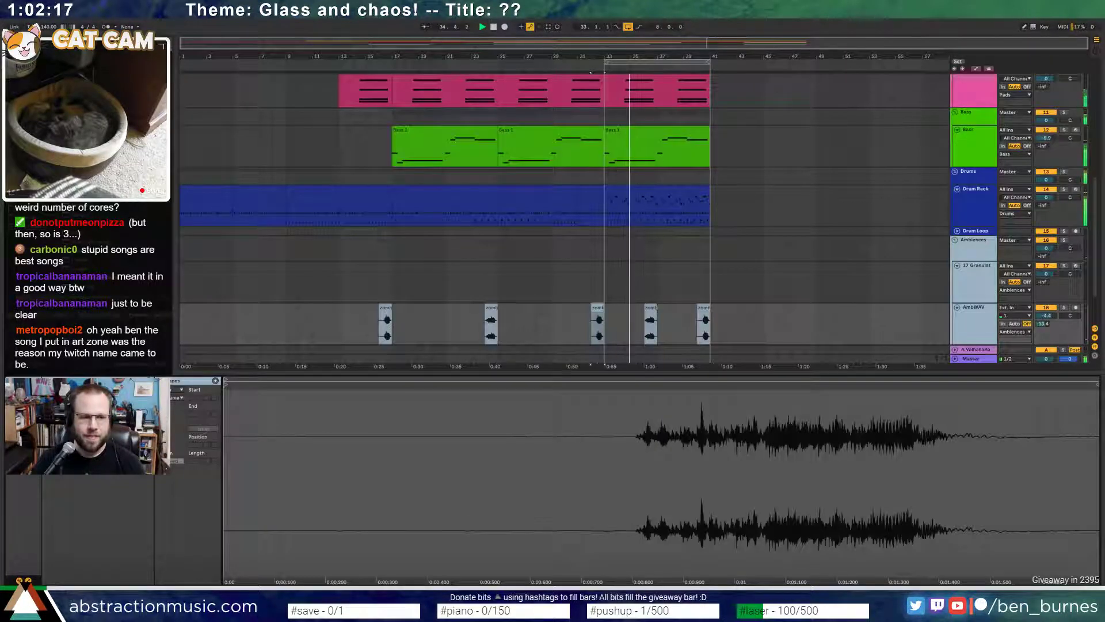
mouse_move(55, 441)
mouse_down()
mouse_move(55, 426)
mouse_move(73, 445)
mouse_up()
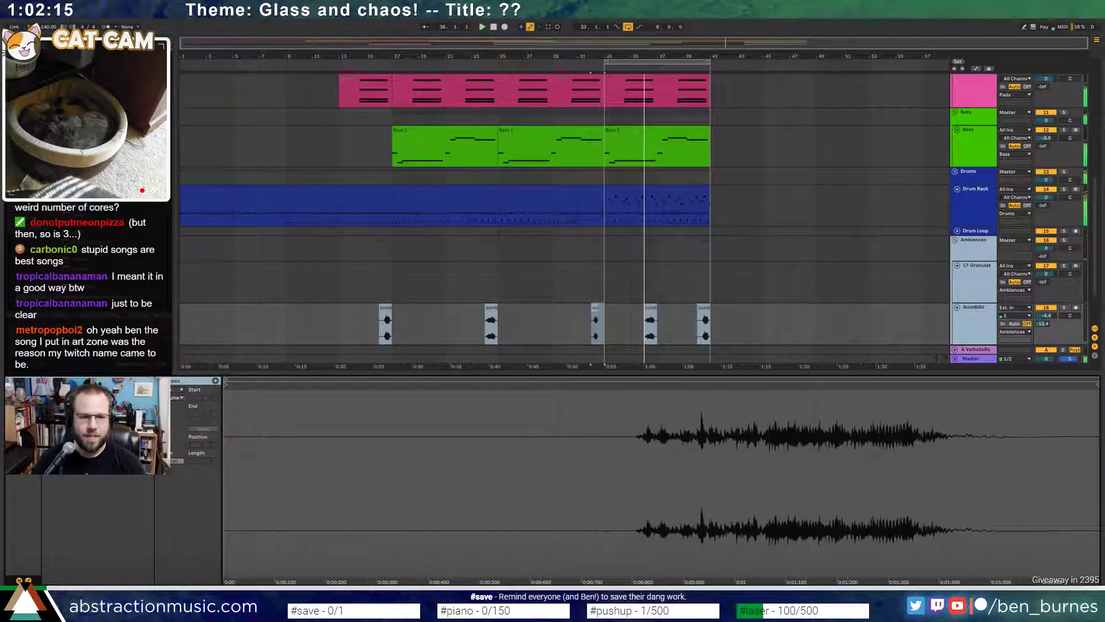
key(space)
key(space)
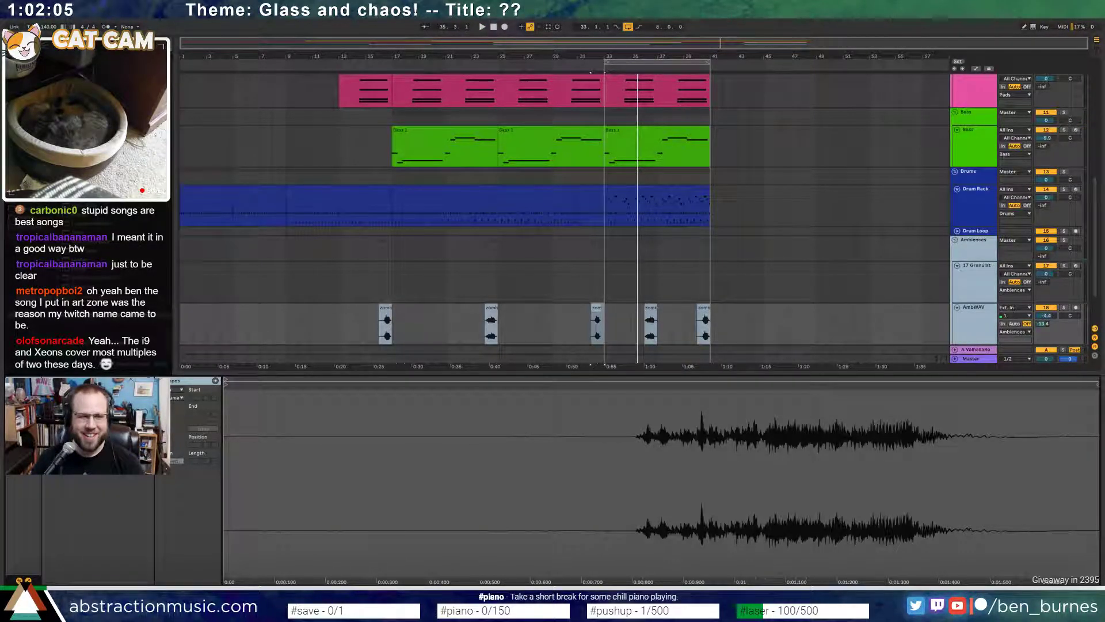
key(space)
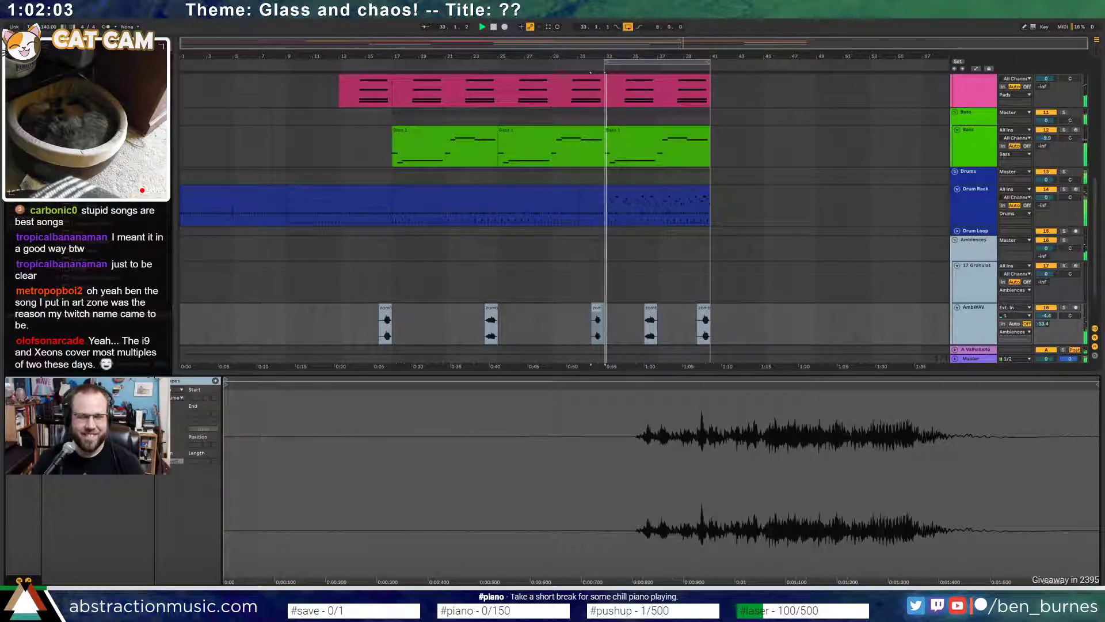
key(shift+Tab)
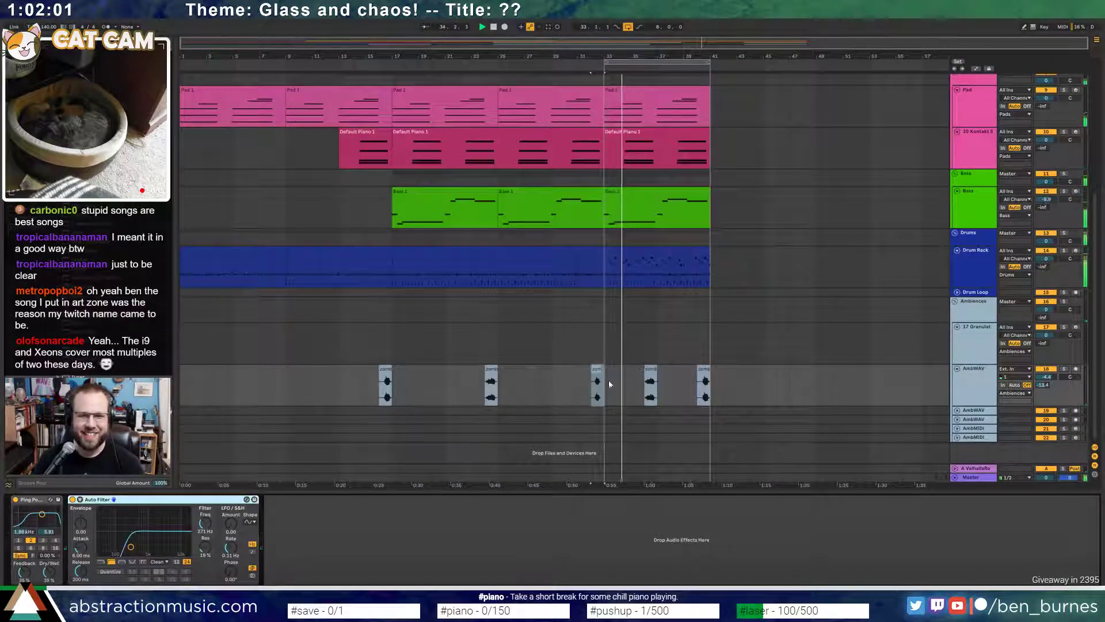
- Deactivate the AmbWAV clip at bar 36 inside the looped section
drag(607, 382, 714, 381)
scroll(711, 384, up, 3)
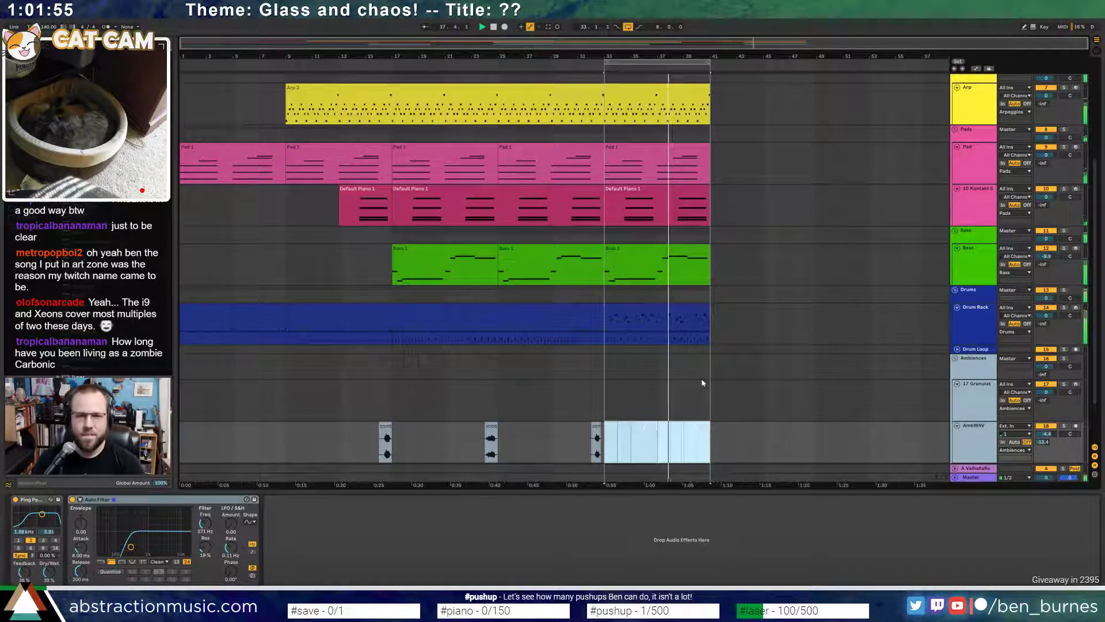
click(706, 429)
click(651, 433)
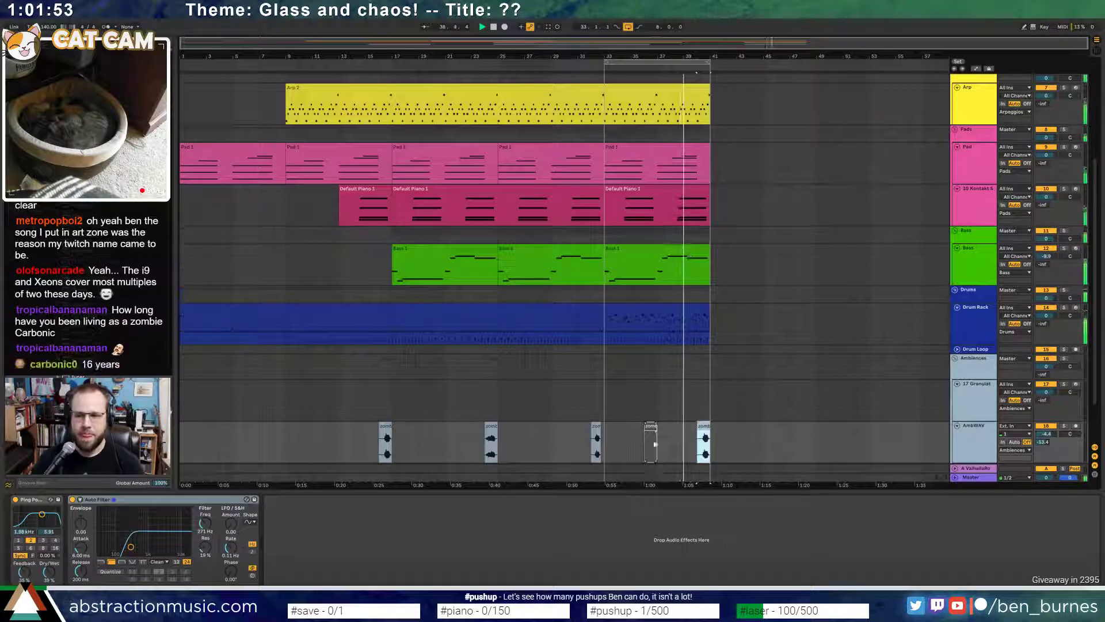
drag(651, 433, 652, 433)
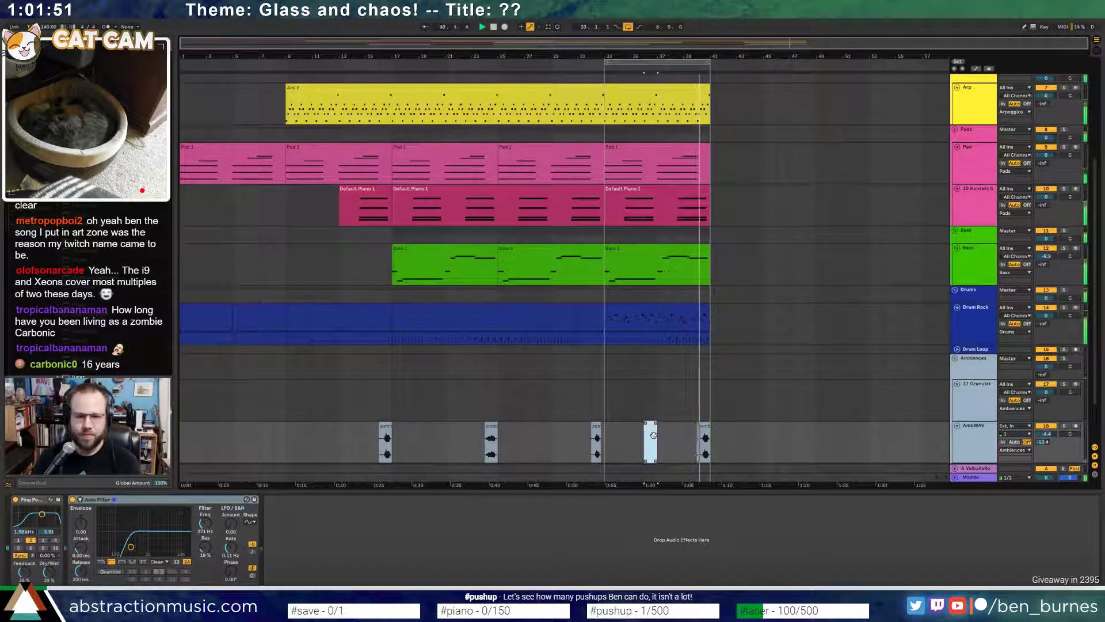
scroll(662, 429, up, 2)
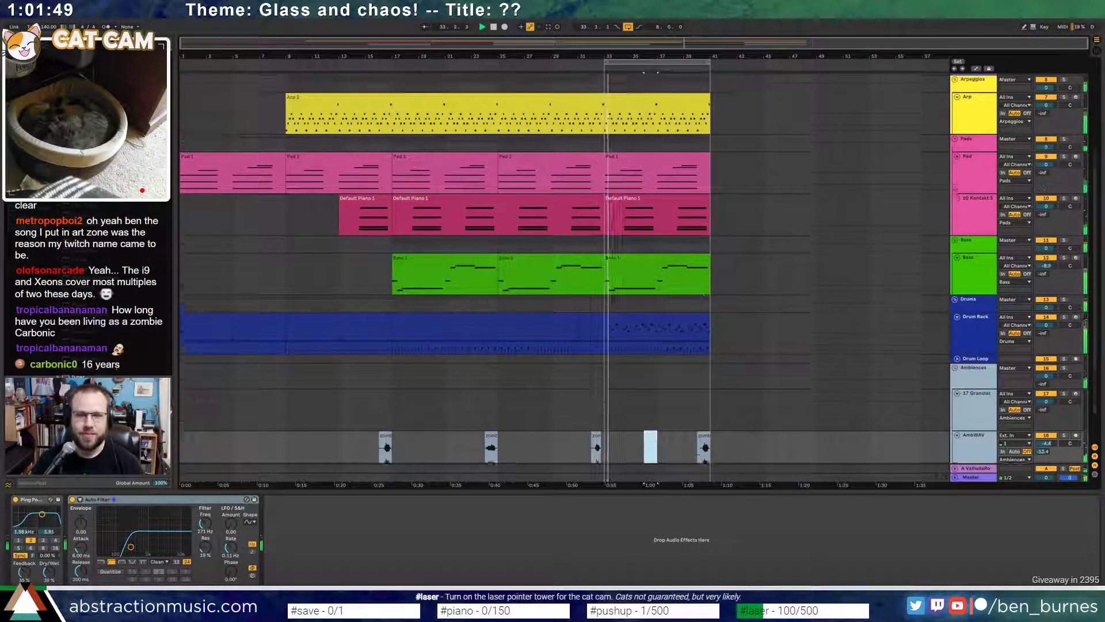
scroll(693, 425, down, 2)
drag(703, 427, 651, 428)
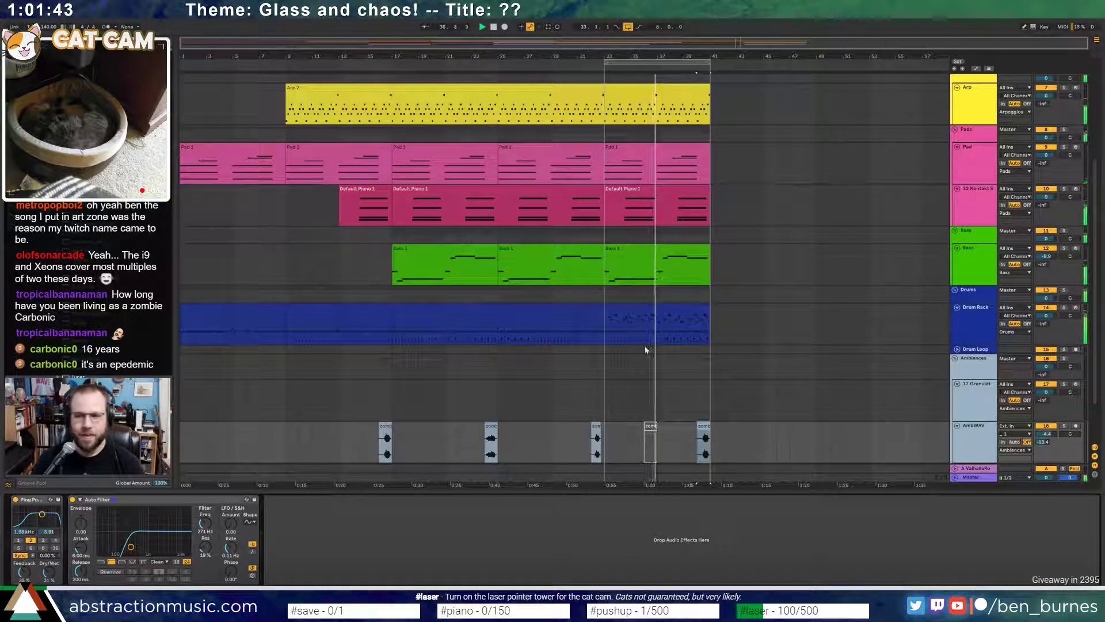
- Insert a new MIDI track below the Kontakt piano track and load Kontakt 5 on it
key(shift+Tab)
key(shift+Tab)
scroll(676, 362, up, 3)
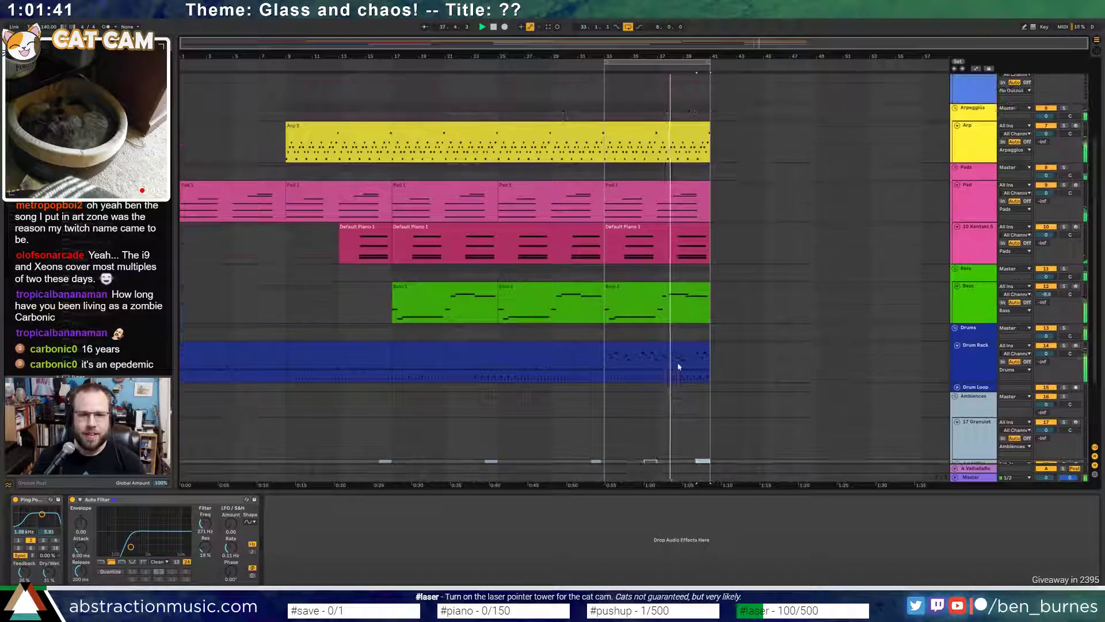
click(982, 236)
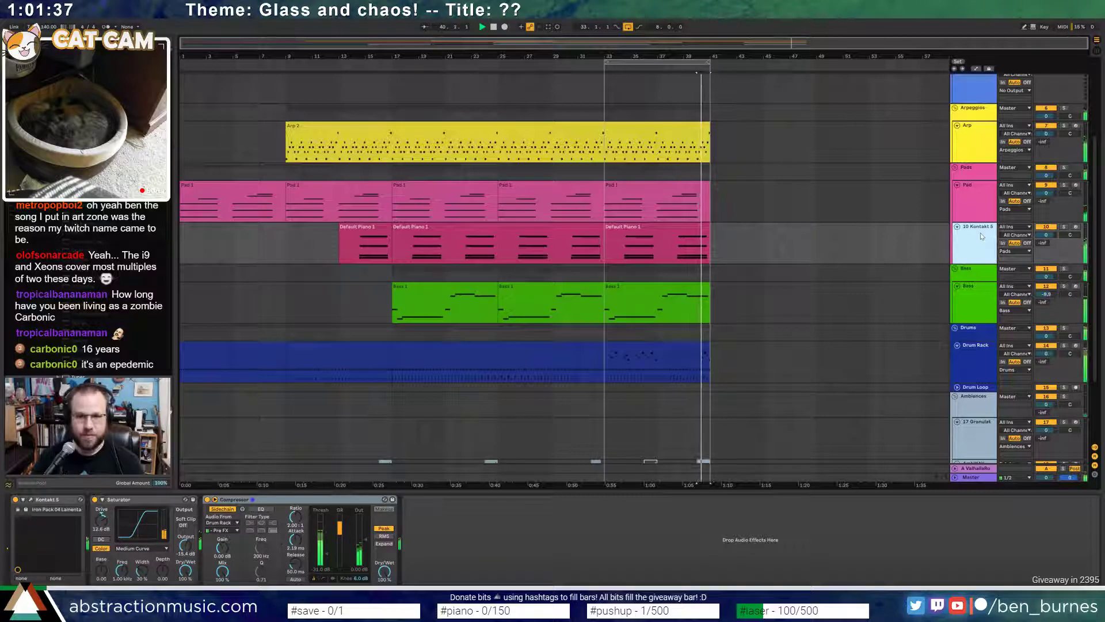
key(ctrl+shift+t)
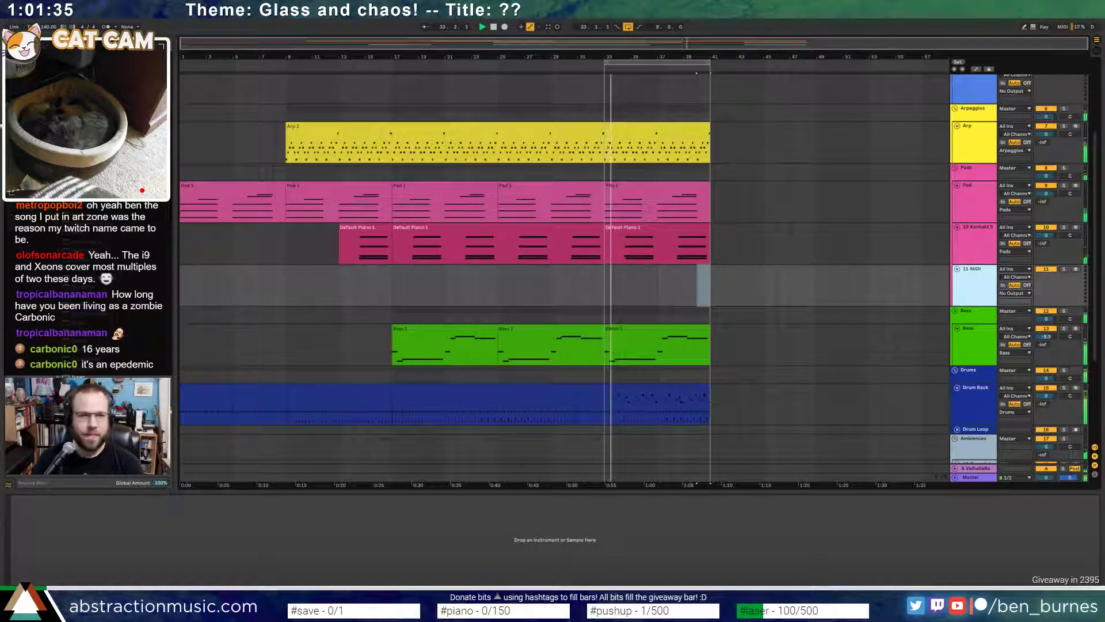
key(ctrl+f)
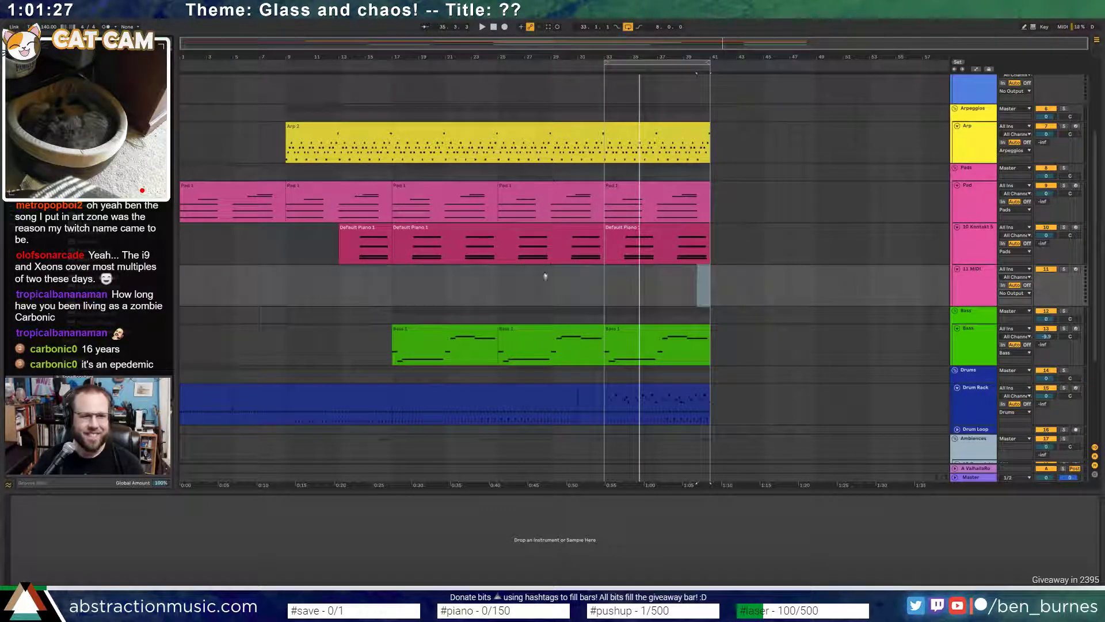
drag(545, 276, 558, 281)
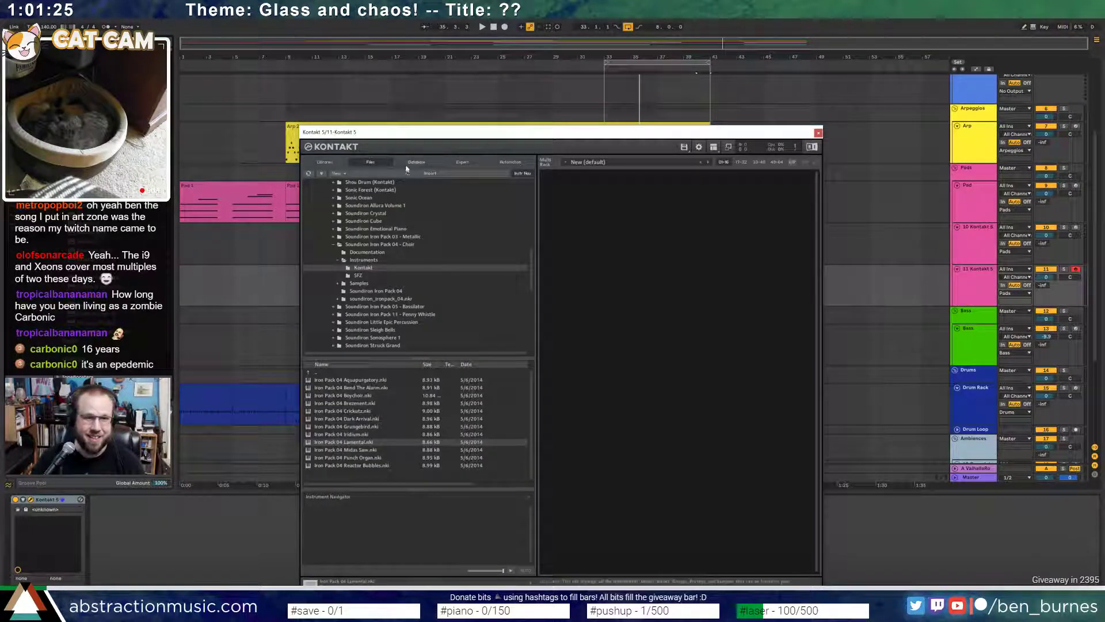
- Search Kontakt's database for "organ", load the Fast Organ instrument, and close the plugin window
click(409, 164)
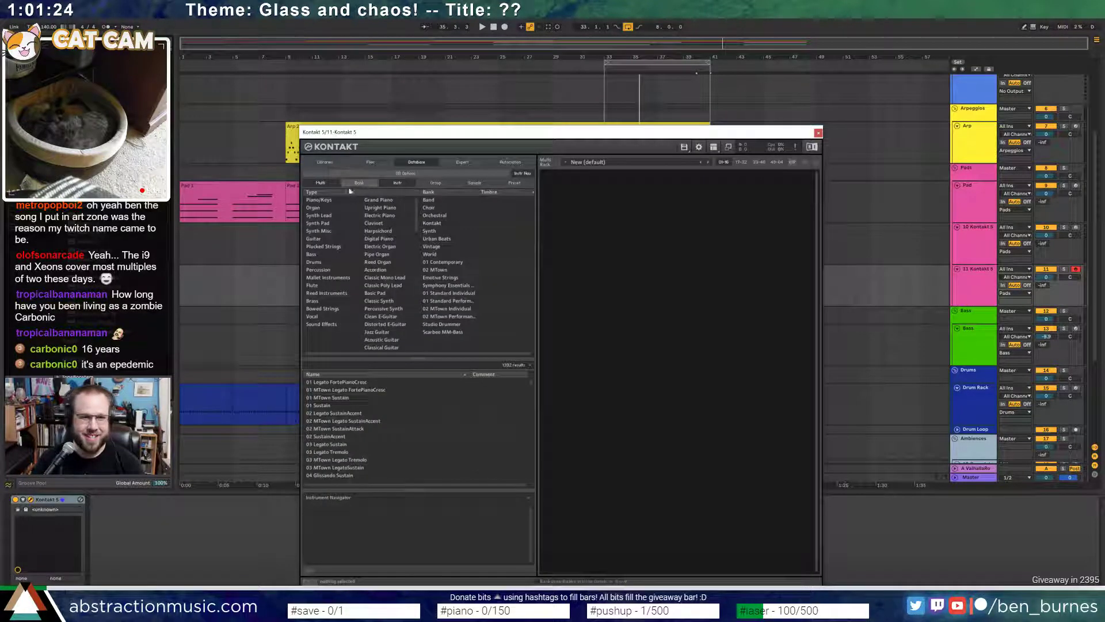
click(382, 367)
text(organ)
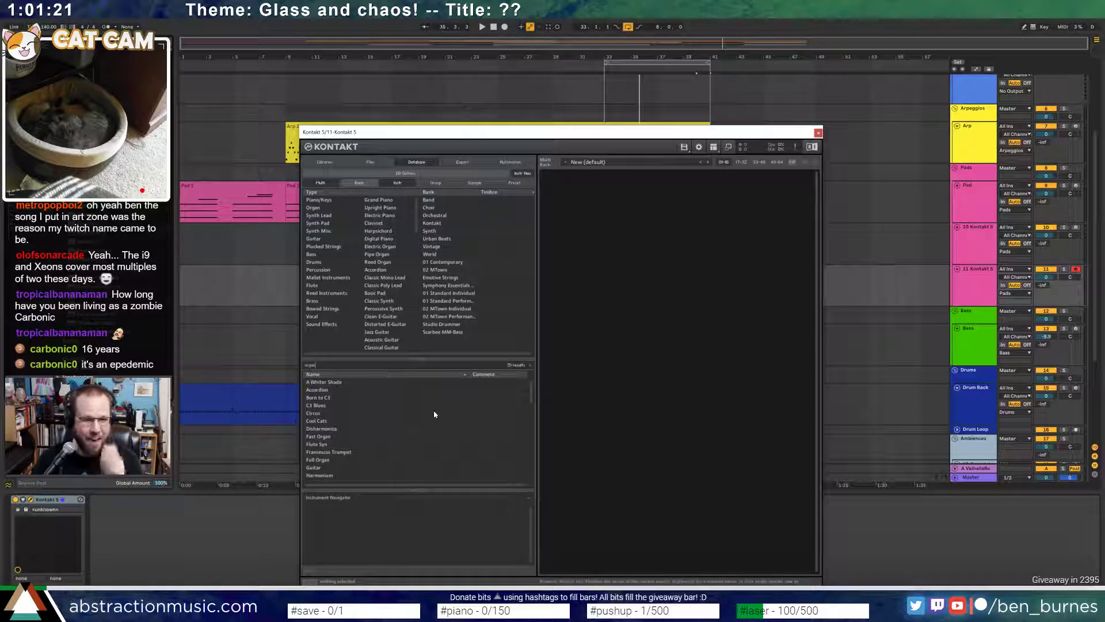
scroll(364, 436, down, 3)
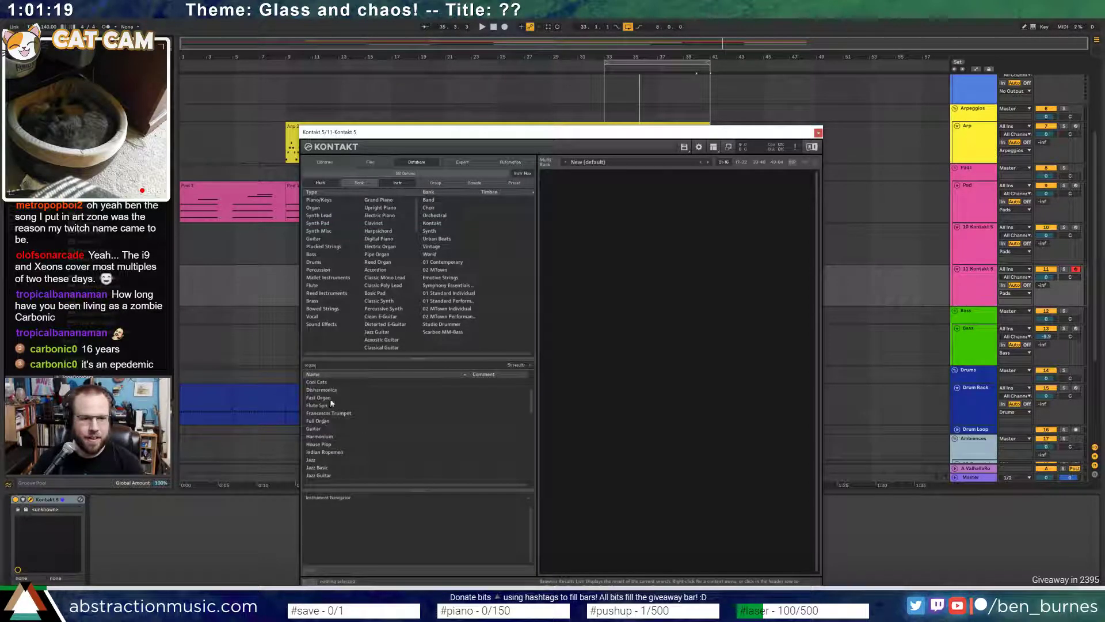
double_click(330, 398)
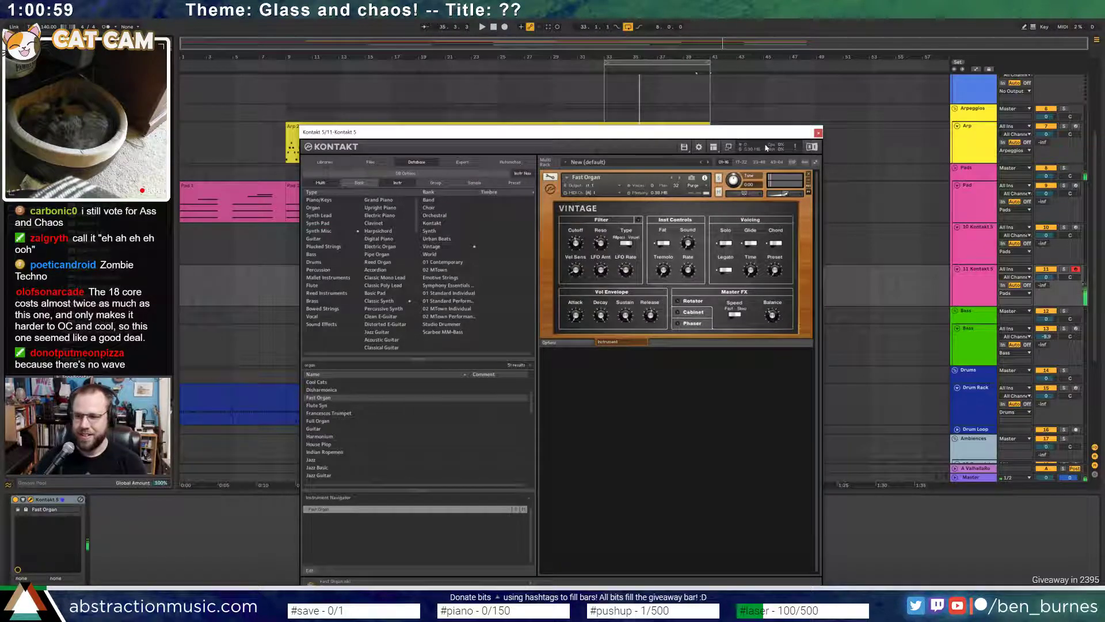
click(818, 133)
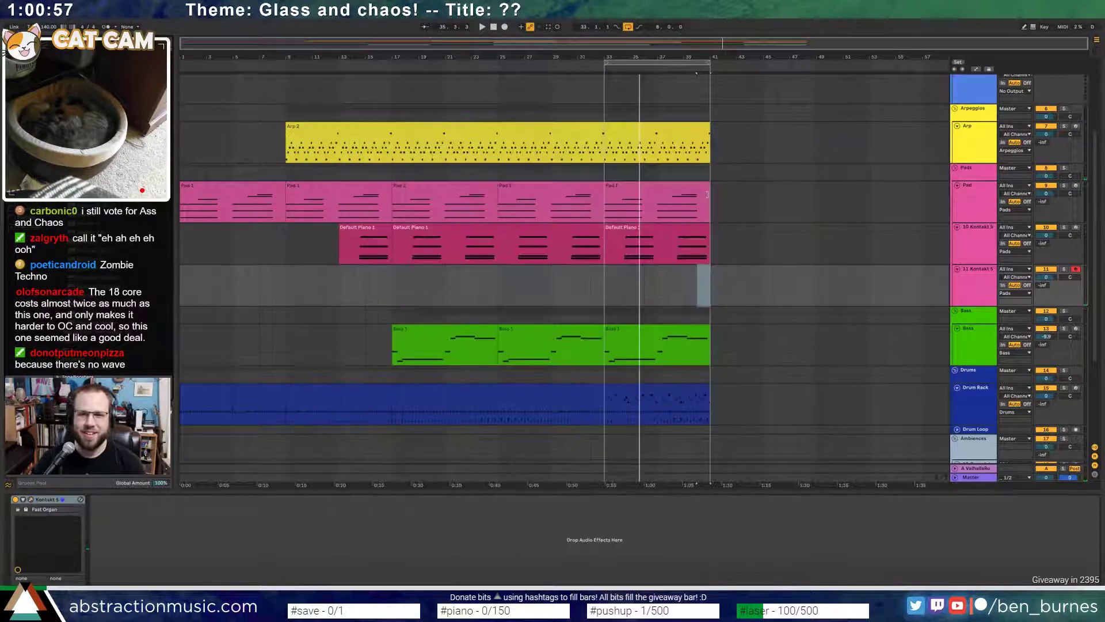
- Create a one-bar MIDI clip at bar 33 on the organ track and draw a short G2 note at its start
key(space)
double_click(615, 287)
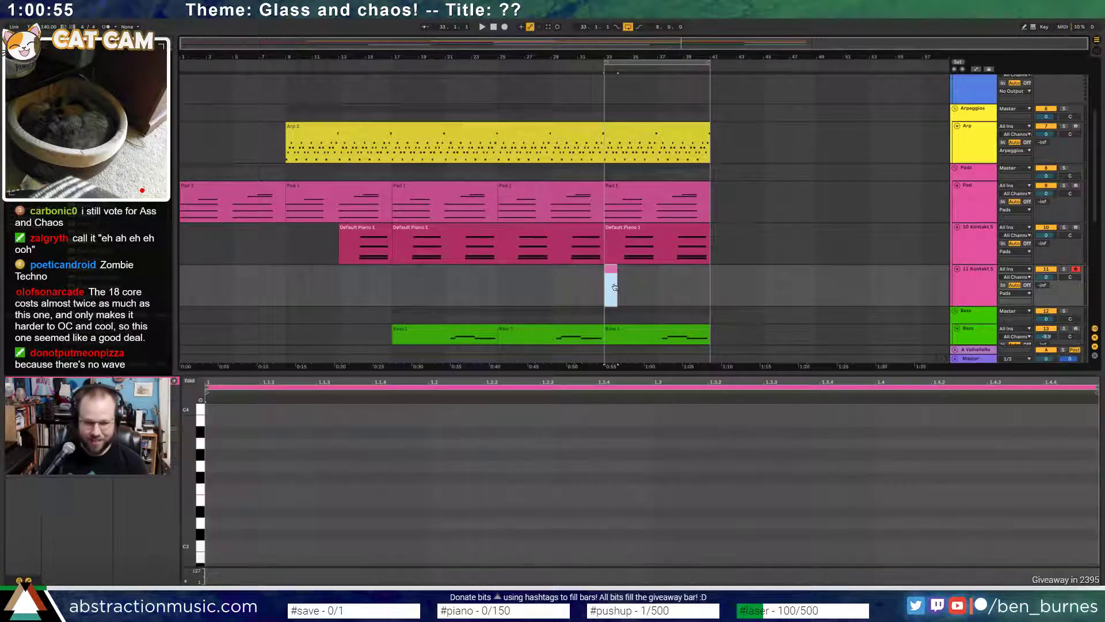
drag(198, 446, 189, 446)
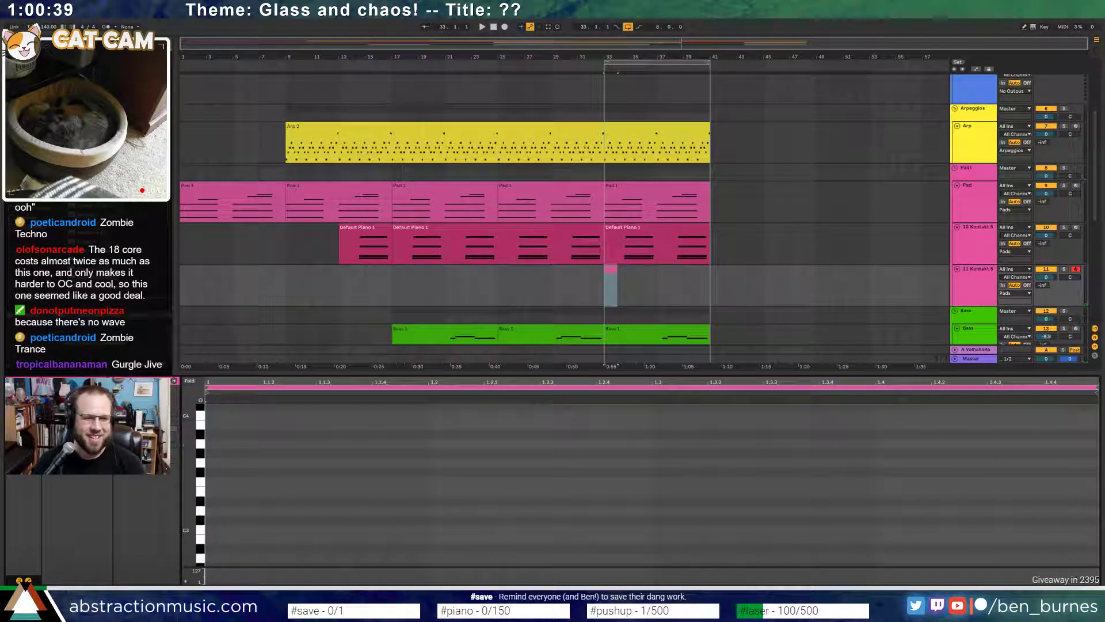
drag(197, 449, 185, 445)
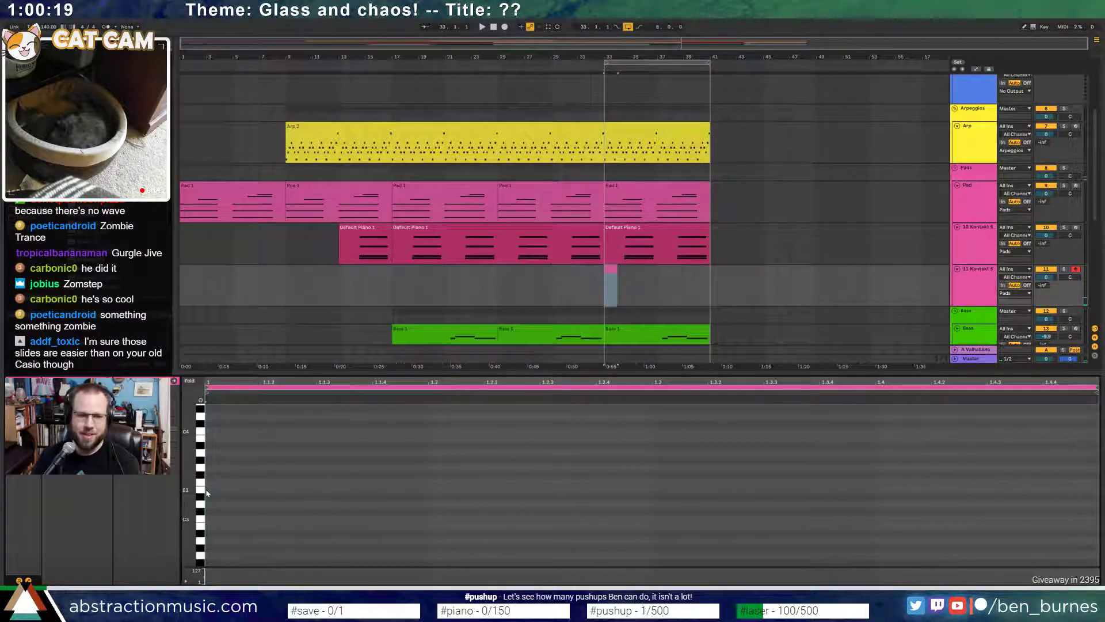
scroll(213, 521, down, 2)
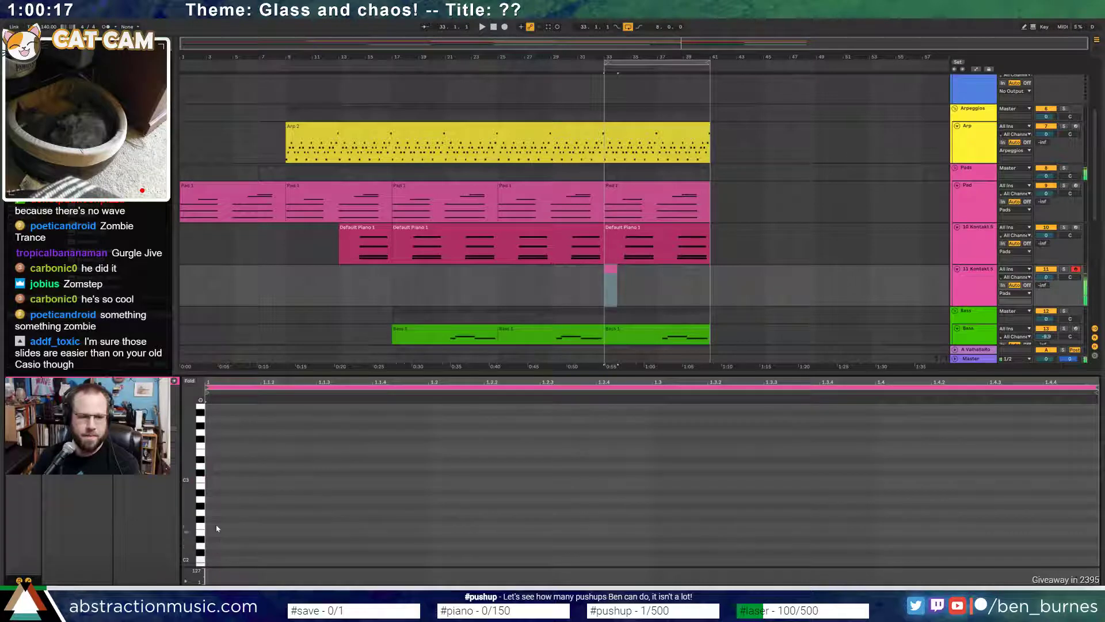
double_click(210, 511)
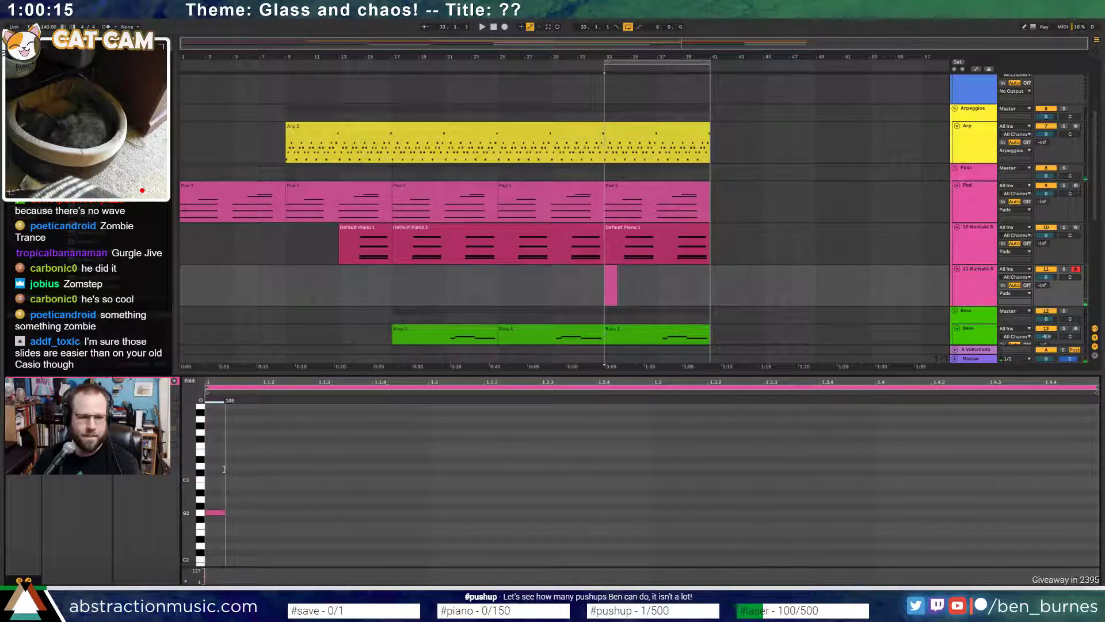
click(222, 481)
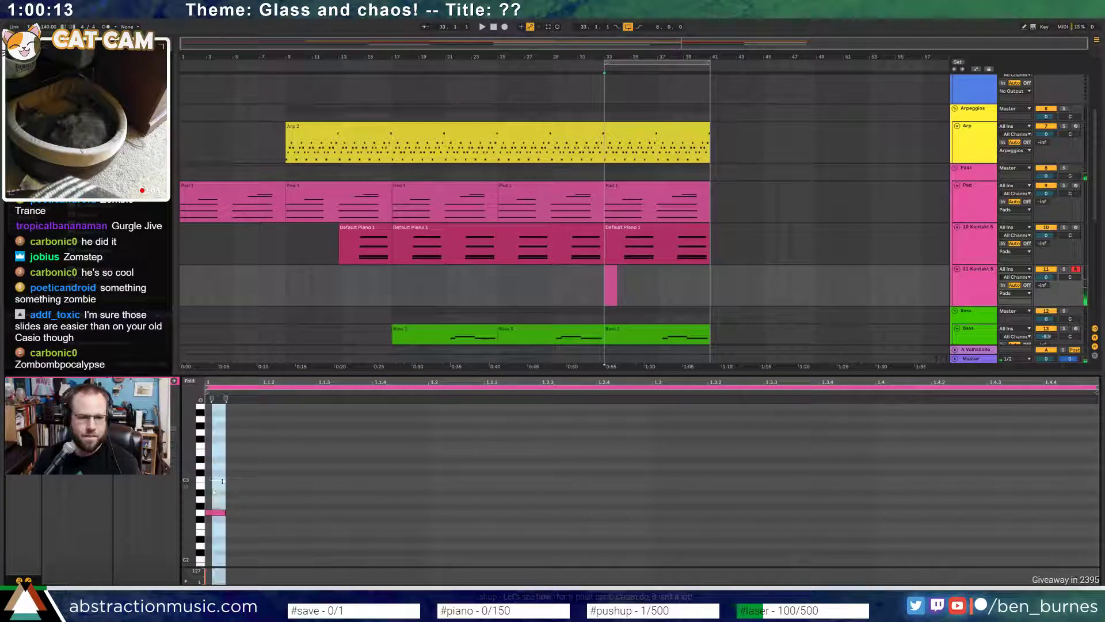
key(ctrl+z)
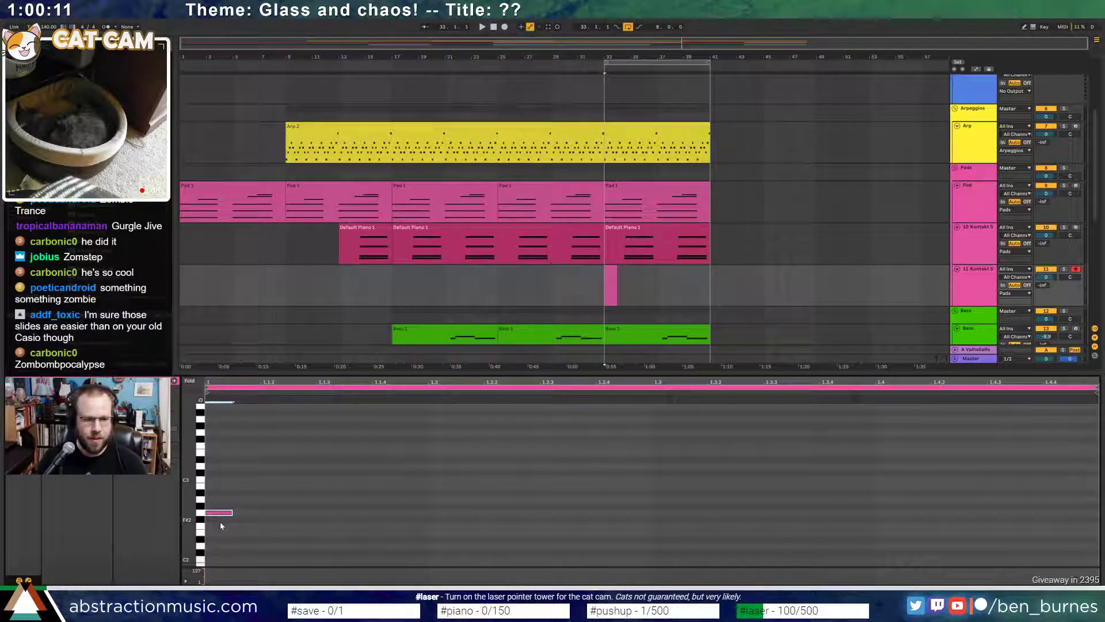
- Duplicate the G2 note upward to C3 and D#3 to build a three-note chord
key(ctrl+c)
key(ctrl+v)
key(Up)
key(Up)
key(Up)
key(Up)
key(Up)
key(ctrl+c)
key(ctrl+v)
key(Up)
key(Up)
key(Up)
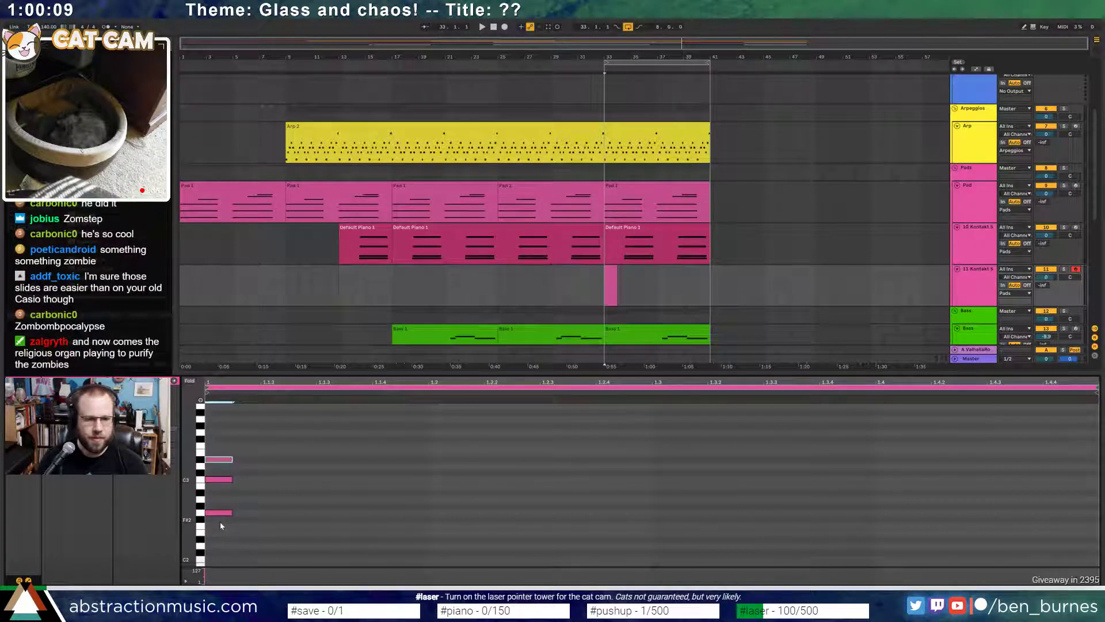
- Select all three chord notes and shift them later to the offbeat at 1.1.3
drag(220, 432, 223, 545)
key(Right)
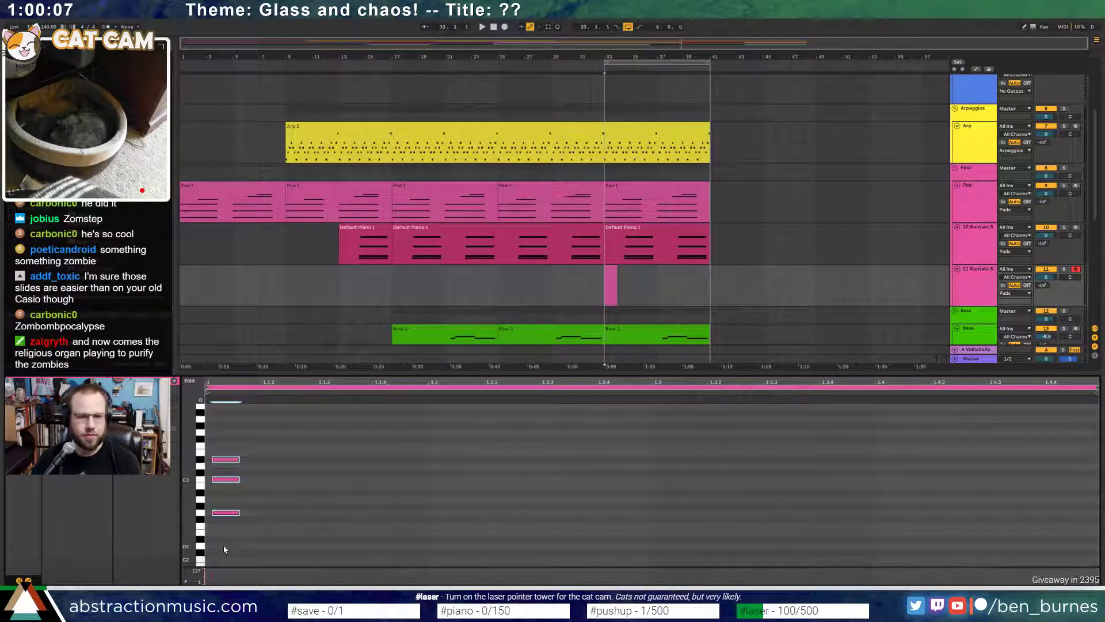
key(Right)
key(Right)
key(Right)
key(Right)
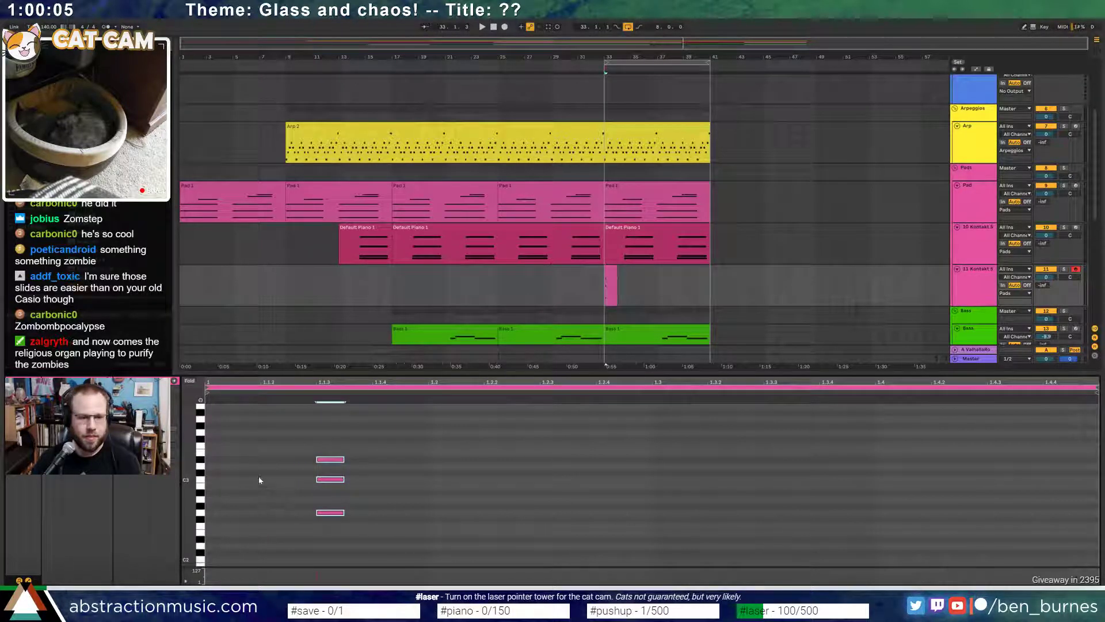
- Duplicate the organ chord to 1.3.3 and repeat the clip from bar 33 through to bar 41
drag(210, 438, 654, 559)
key(ctrl+d)
key(space)
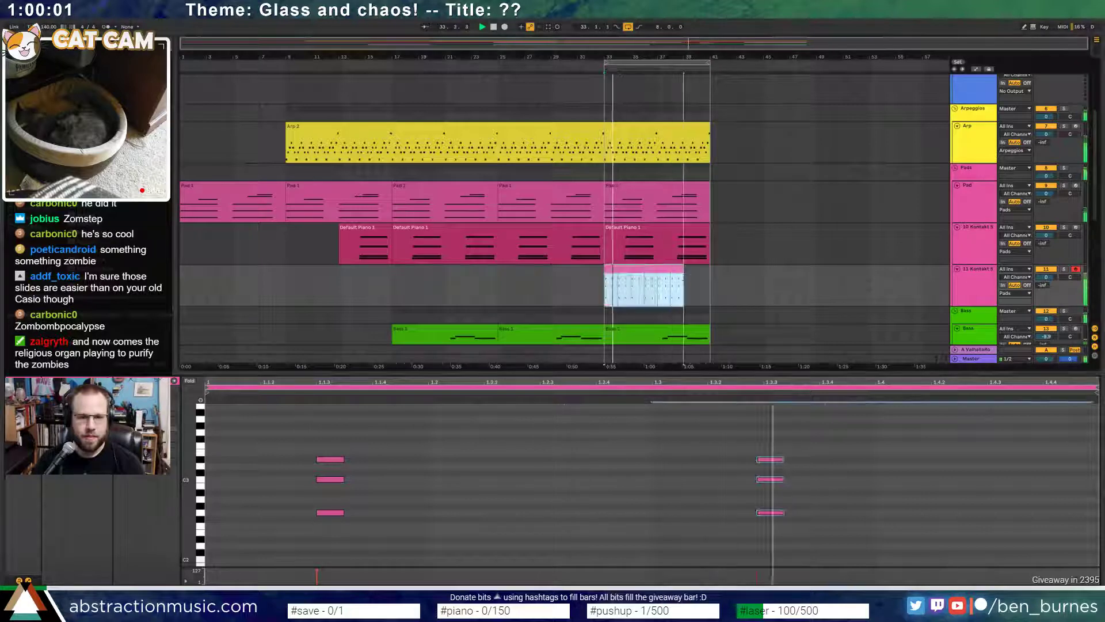
drag(684, 277, 710, 277)
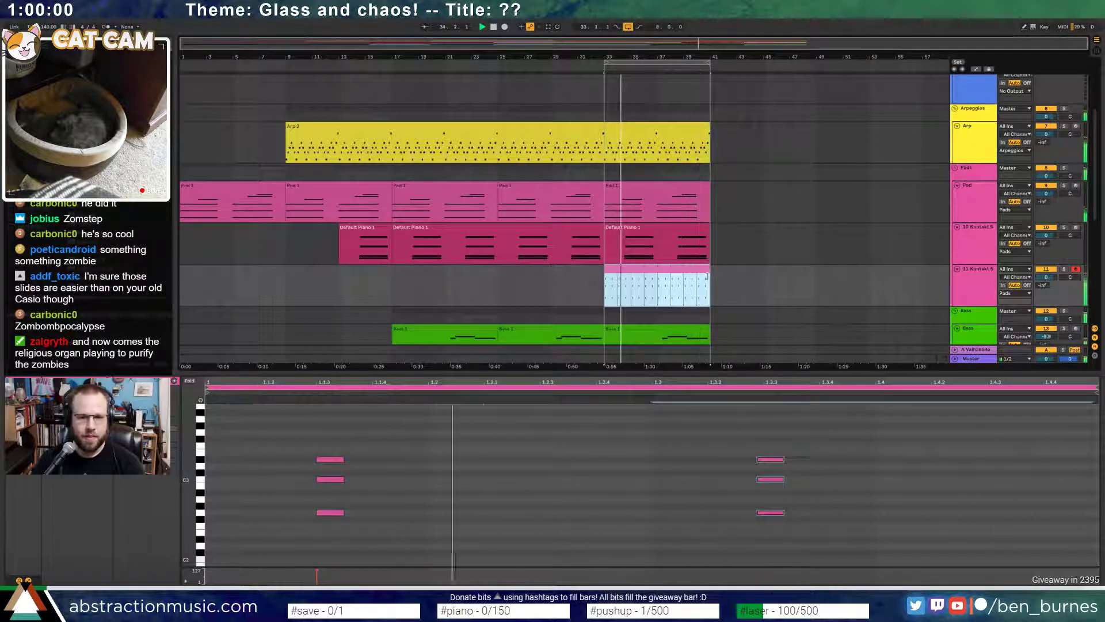
- Consolidate the first two bars of organ clips into one clip and lower the last chord's C3 to A#2
click(610, 291)
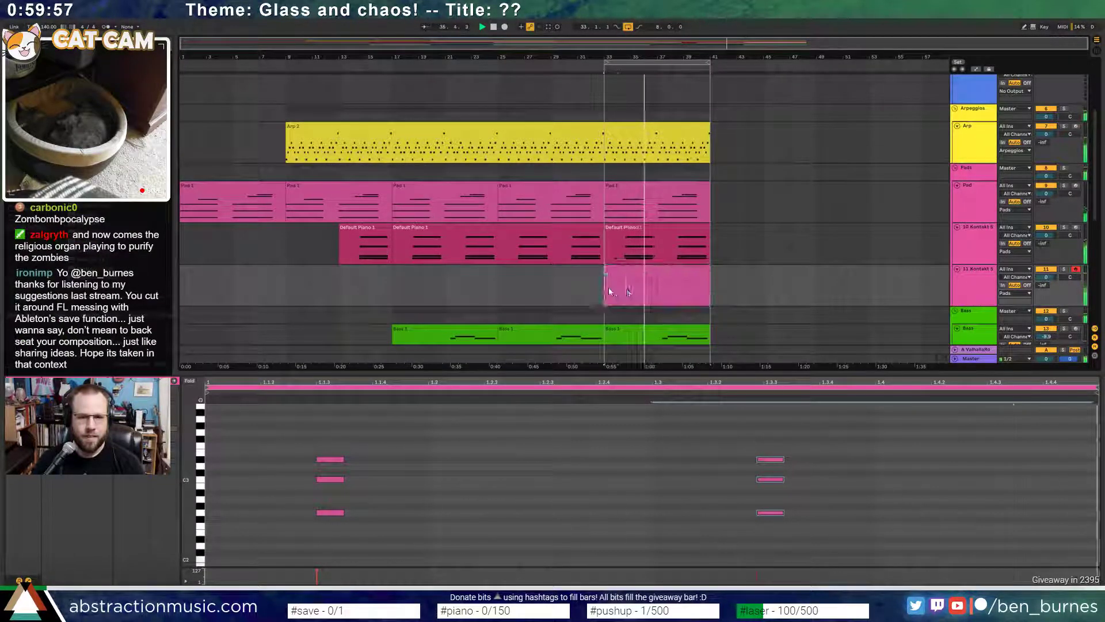
drag(611, 291, 630, 292)
key(ctrl+j)
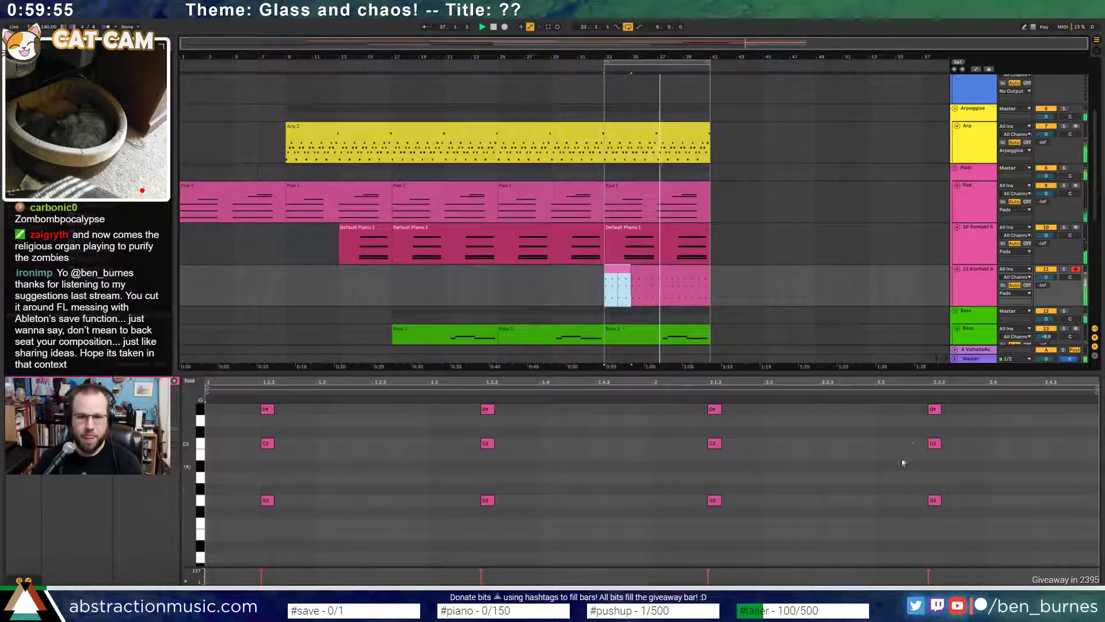
drag(934, 443, 935, 465)
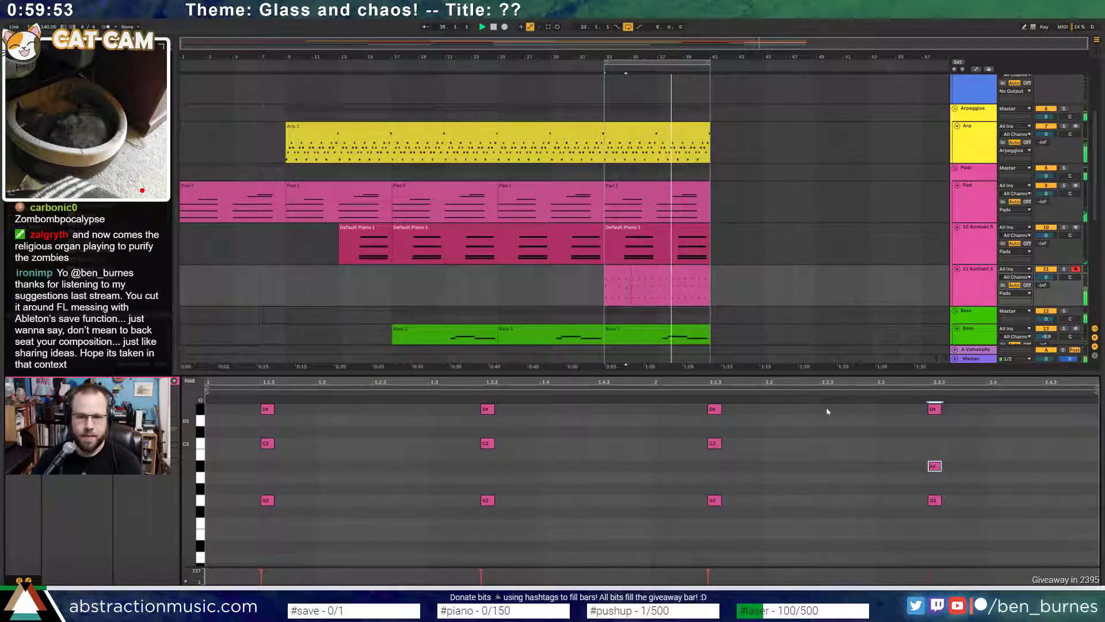
- Fill the organ track with the consolidated two-bar clip from bar 33 up to bar 41
click(624, 274)
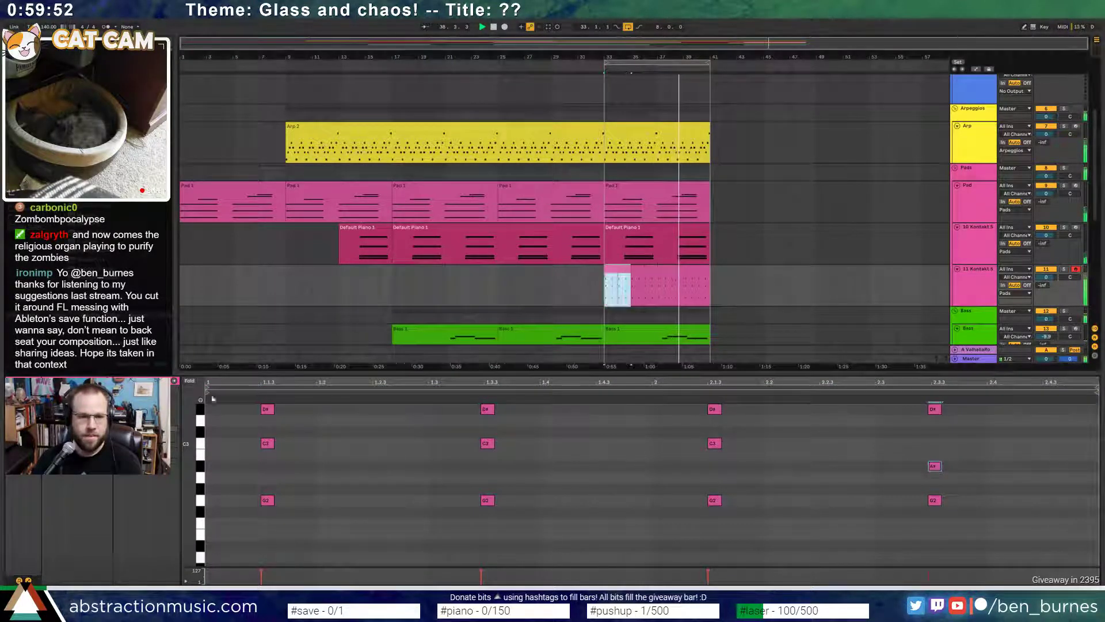
click(173, 382)
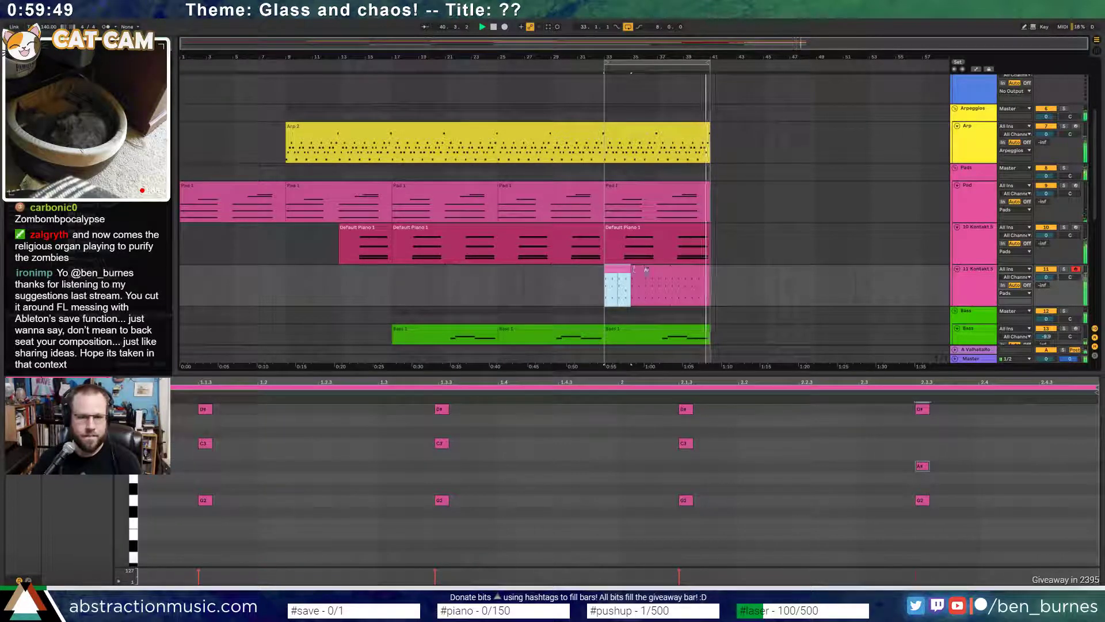
drag(633, 269, 714, 284)
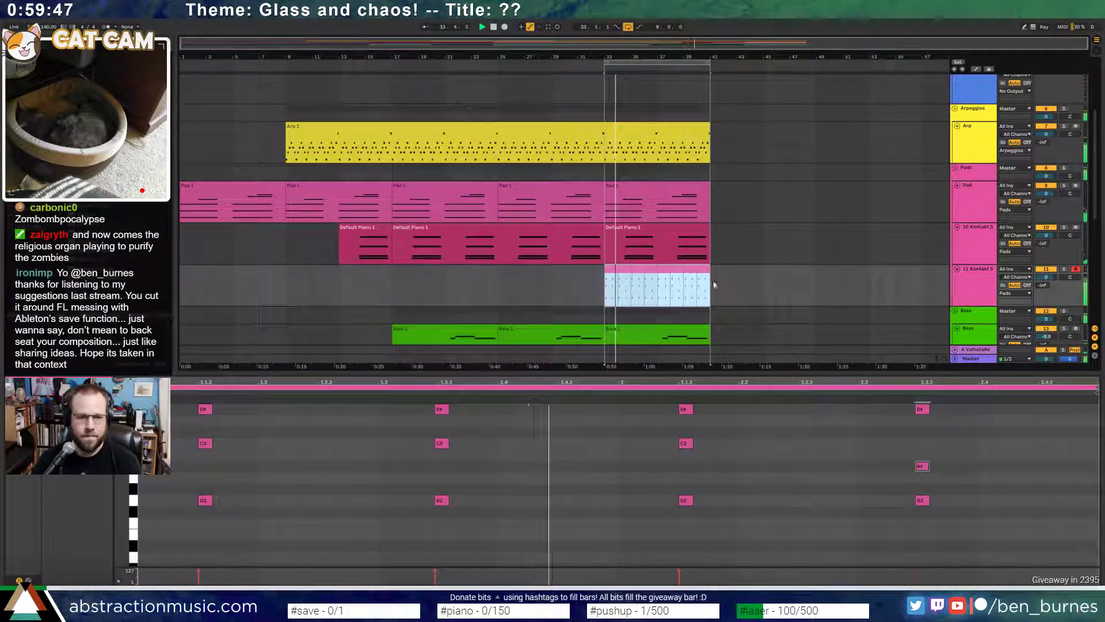
- In the last organ chord, lower D#3 to D3 and raise A#2 to C3, and play from around bar 25
click(925, 408)
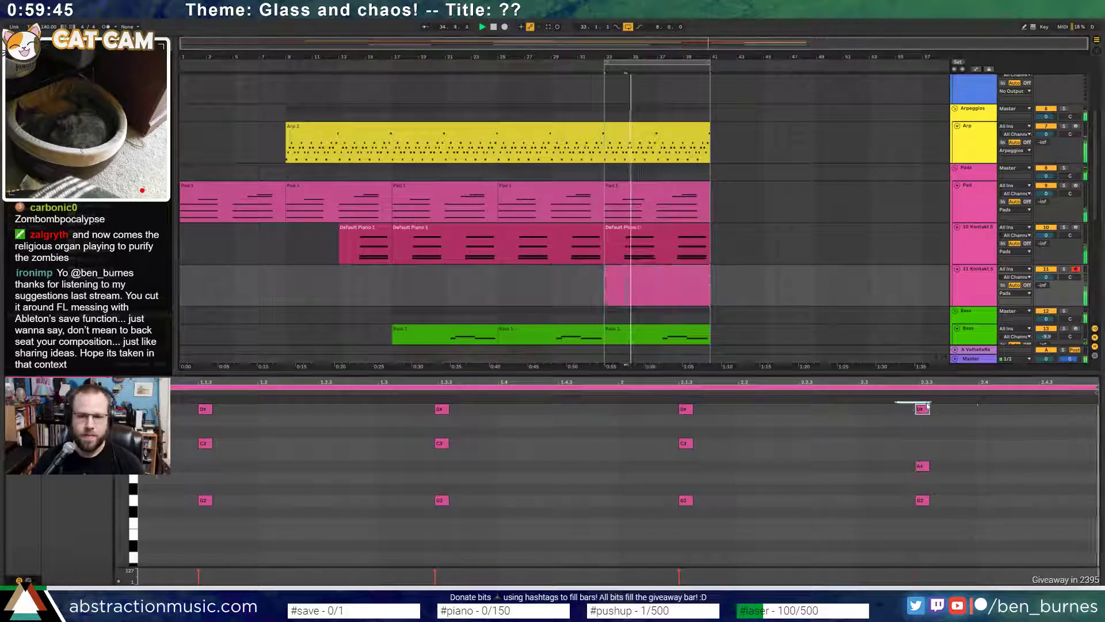
key(Down)
drag(905, 450, 940, 486)
key(Up)
key(Up)
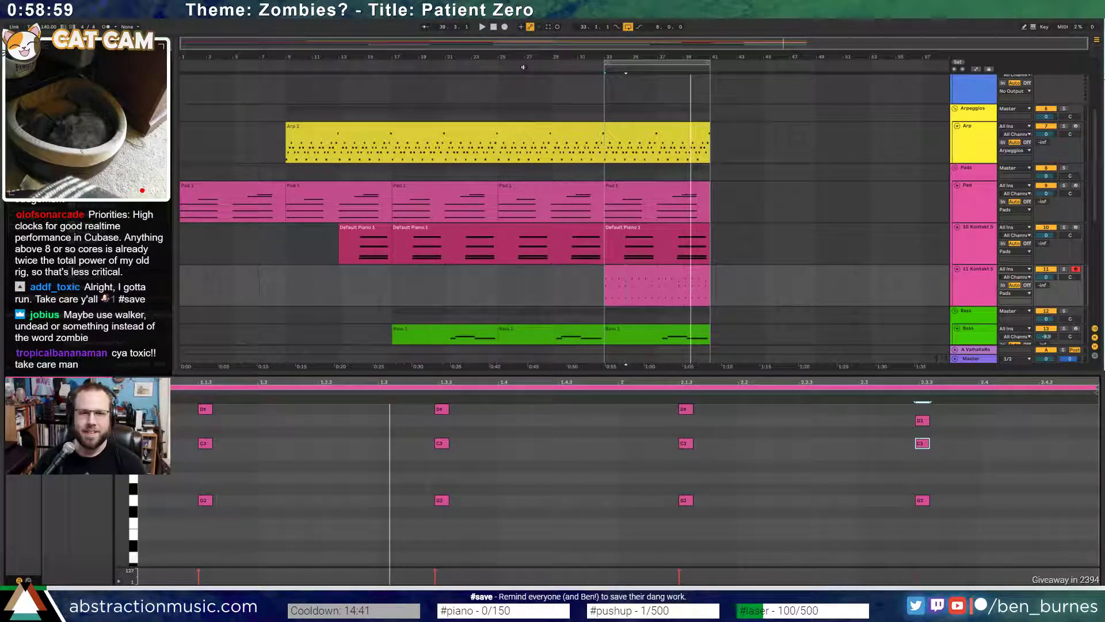
click(492, 66)
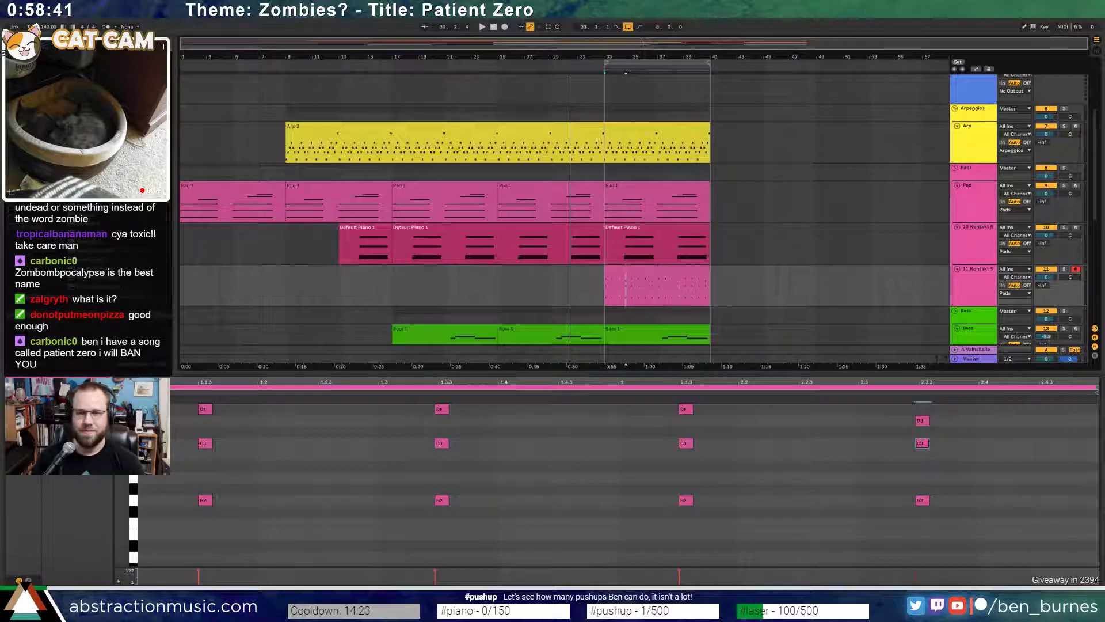
- Save the set in the "2 Hour Tracks 2018" folder as "2018-10-10 Patient Zero" plus a parenthesized joke addressing a viewer
key(ctrl+s)
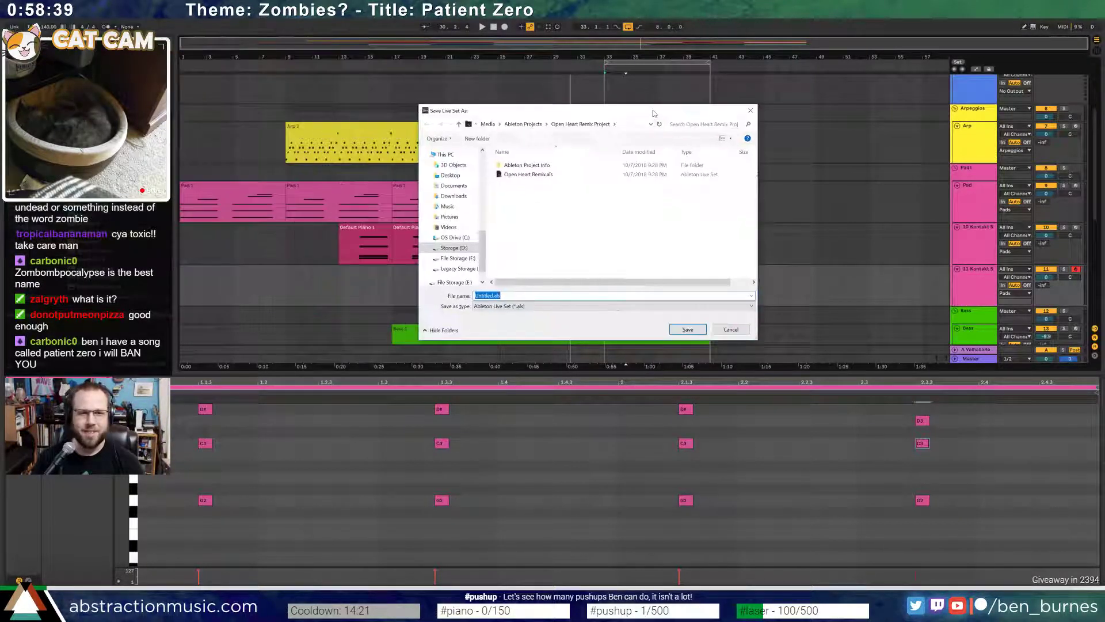
click(528, 126)
double_click(526, 202)
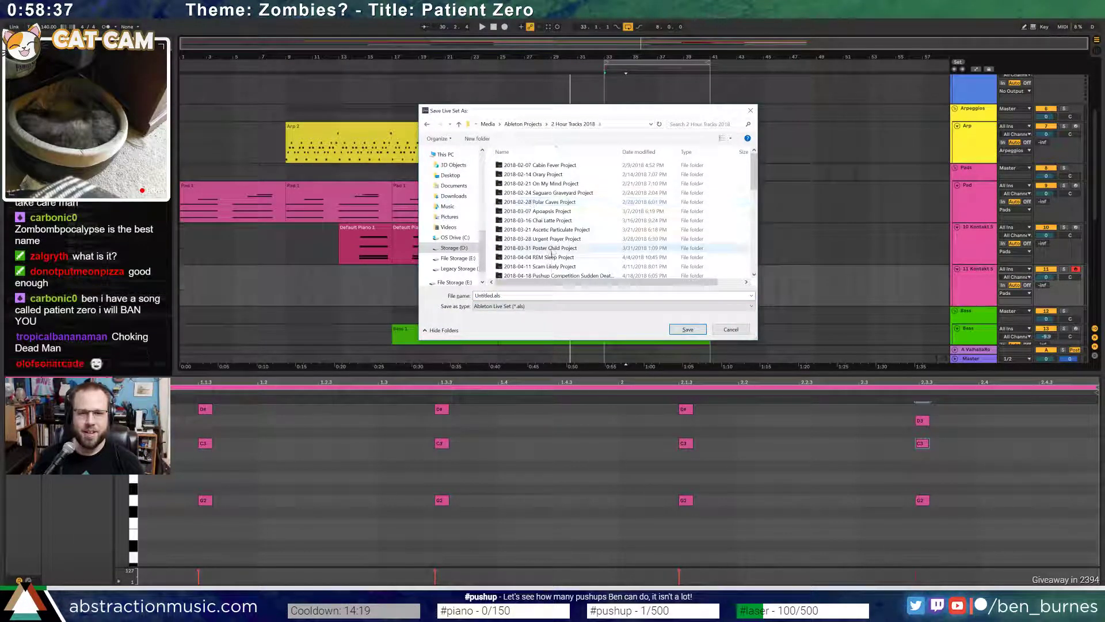
click(524, 295)
text(2018)
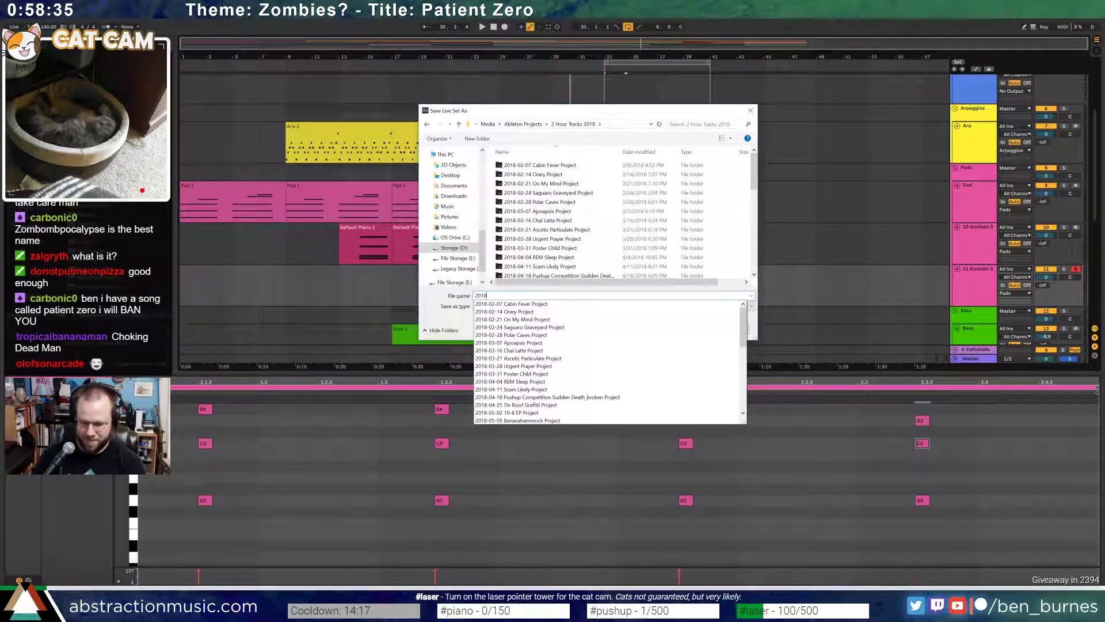
text(-10-10 P)
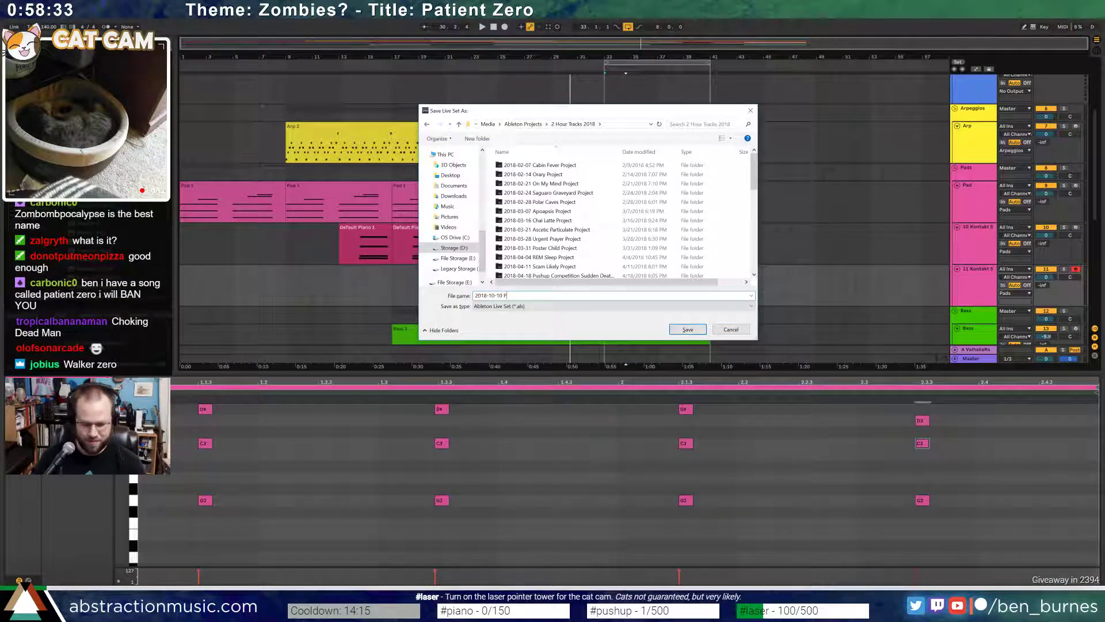
text(atient Zero)
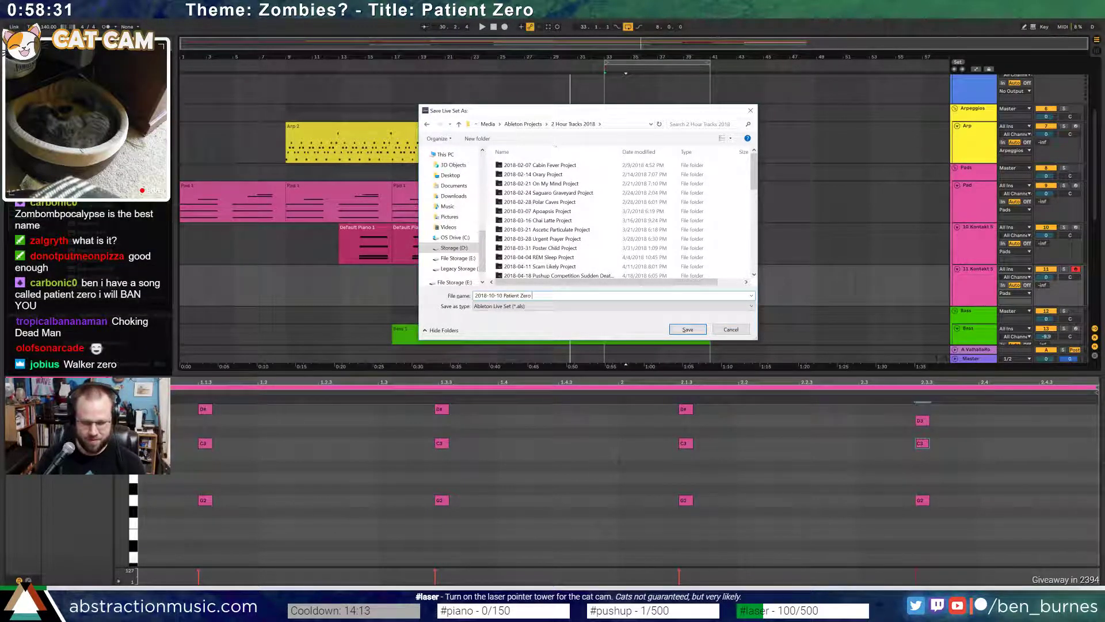
text( (suck it Carbonic0)
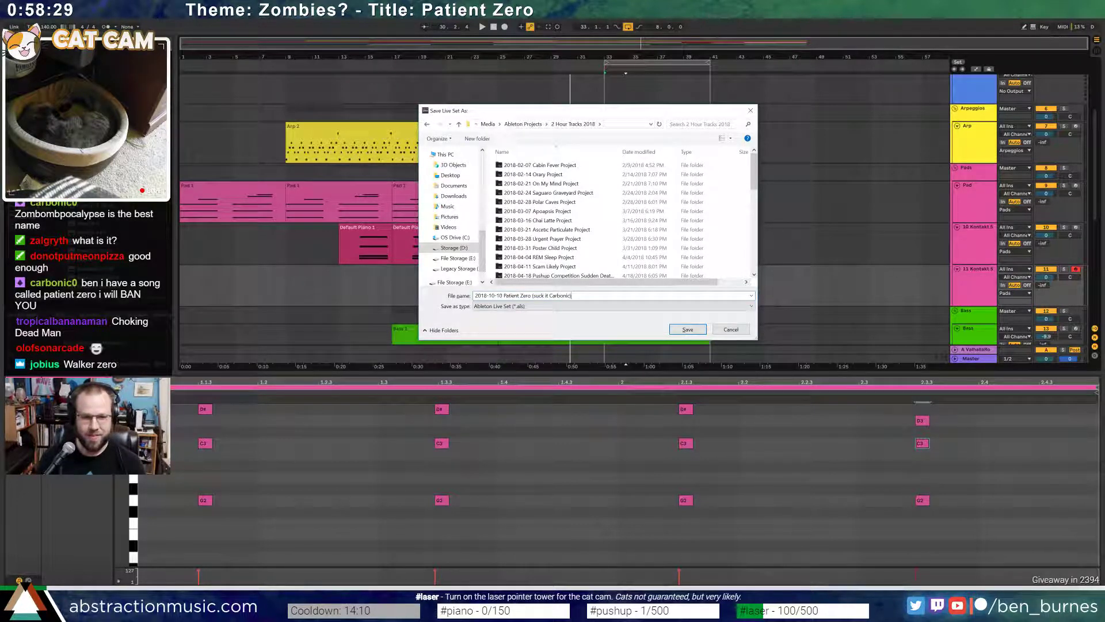
key(Return)
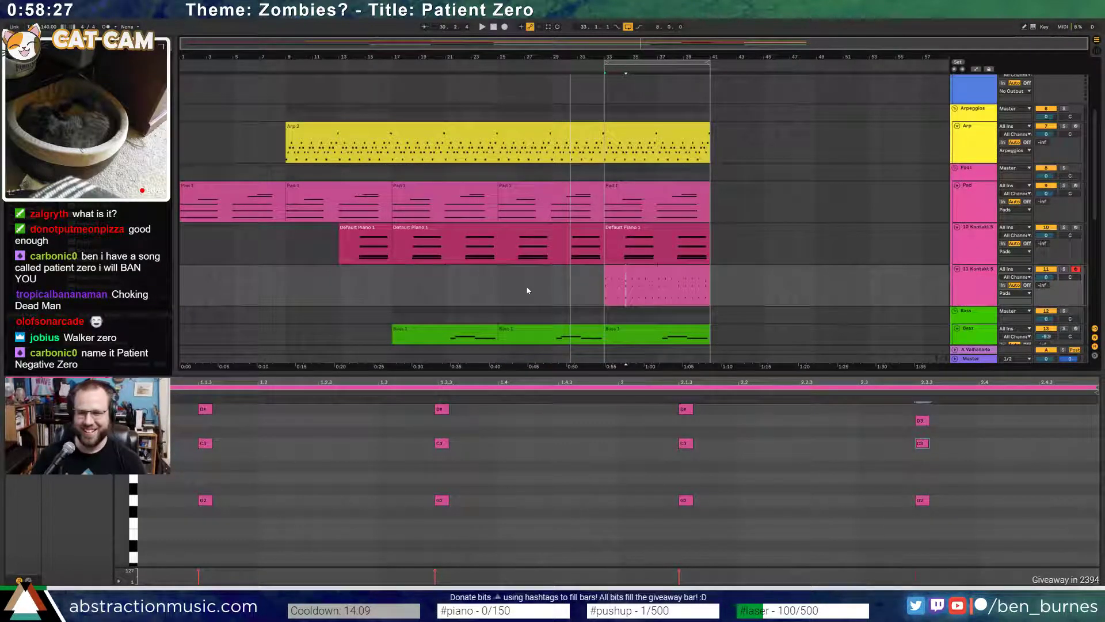
- Play the arrangement from around bar 25 again and look over the bass, drum and ambience tracks
click(493, 65)
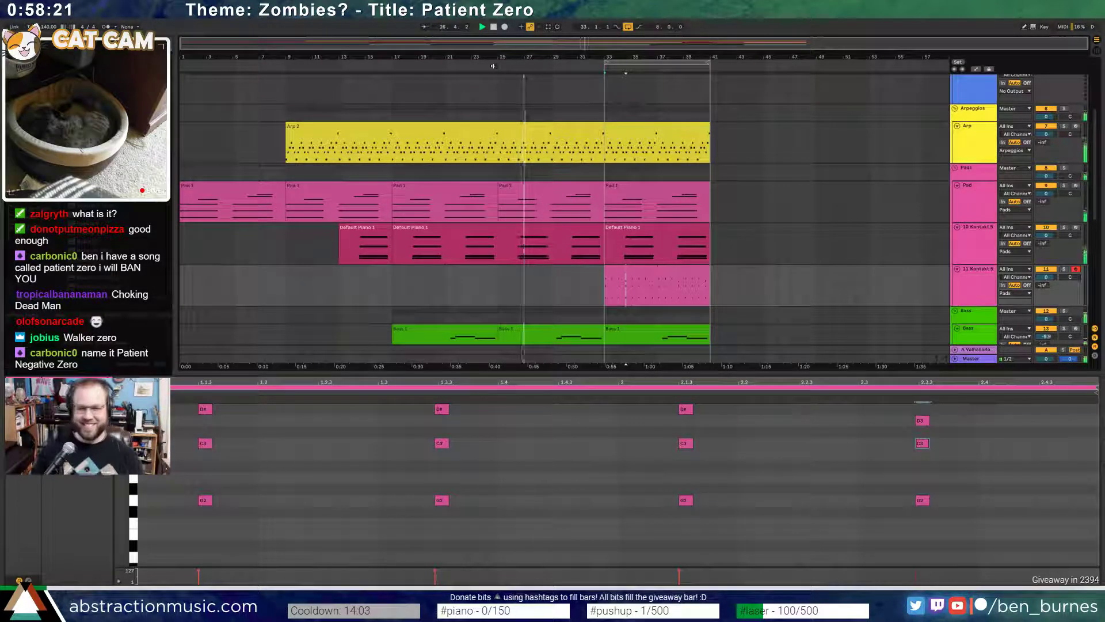
scroll(545, 155, down, 5)
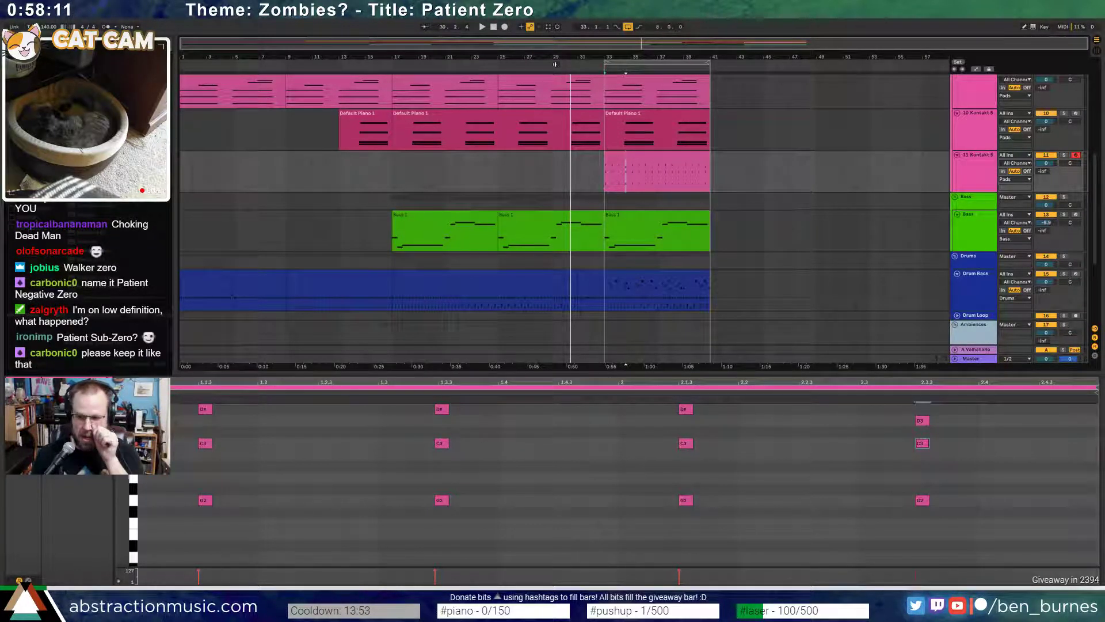
- Play the arrangement from around bar 29 and check the device chain behind the bass clip at bar 33
click(555, 63)
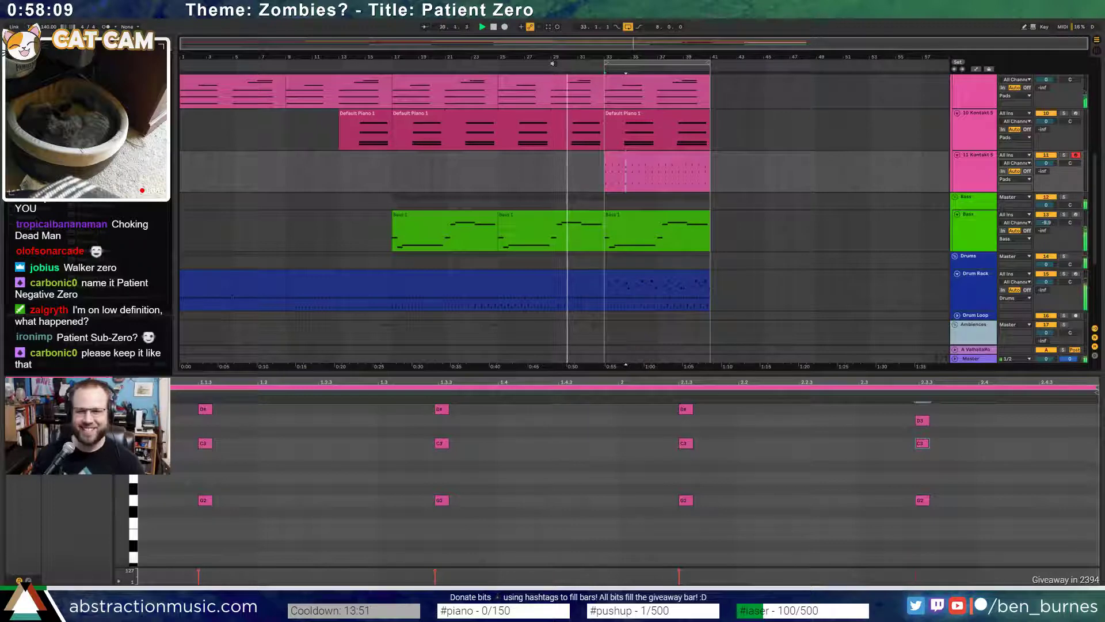
click(658, 213)
key(shift+Tab)
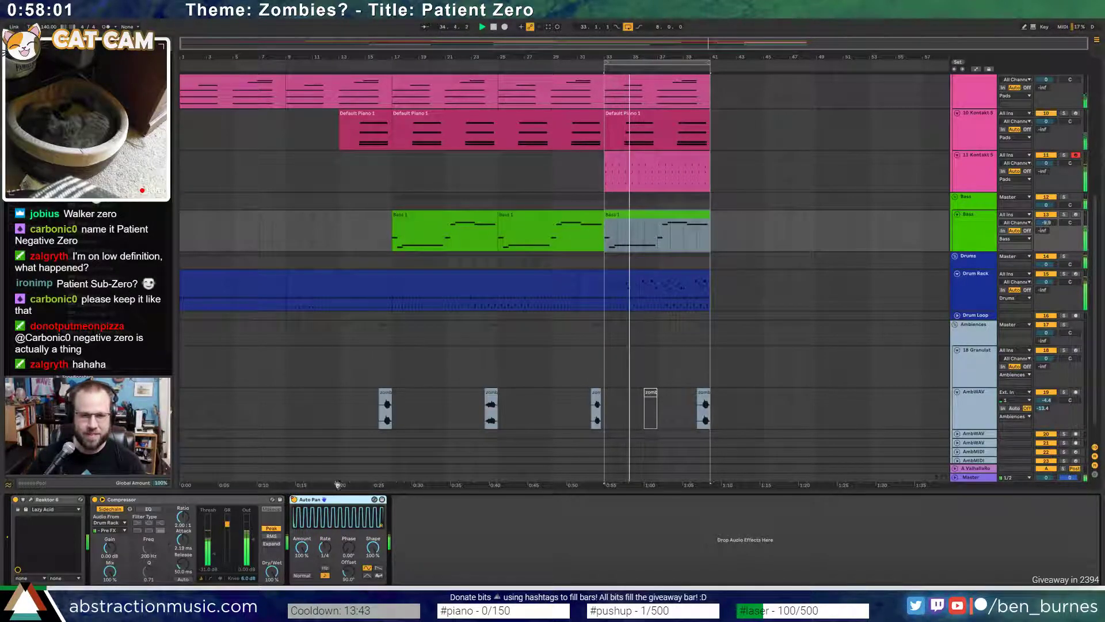
scroll(662, 207, up, 2)
- Make the last chord in the organ clip match the others with D#3, C3 and G2
double_click(662, 206)
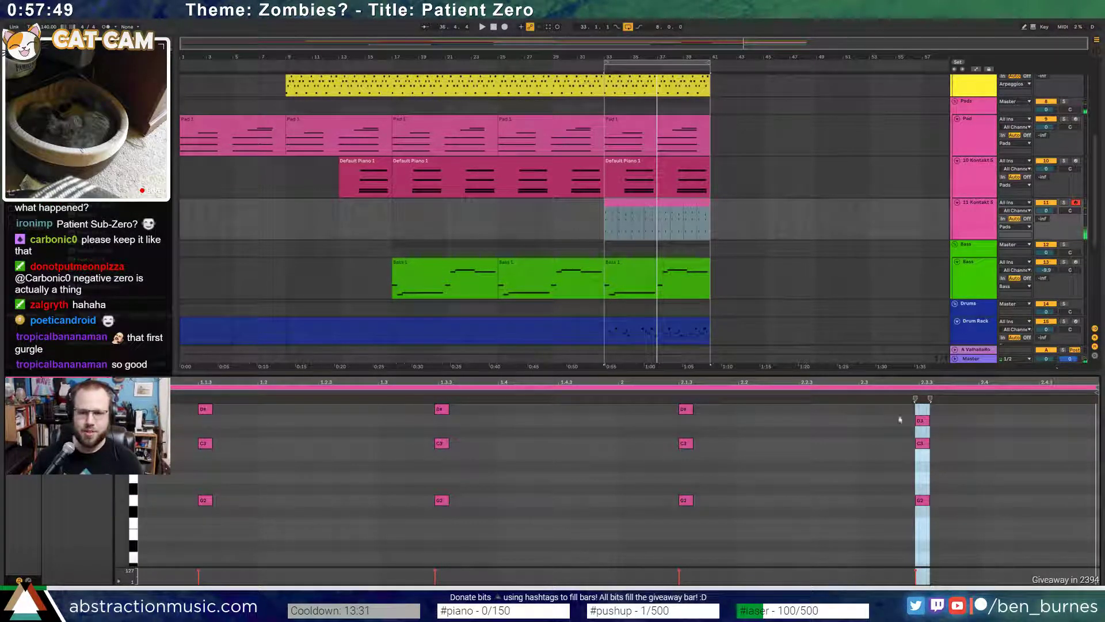
drag(894, 430, 942, 463)
key(Down)
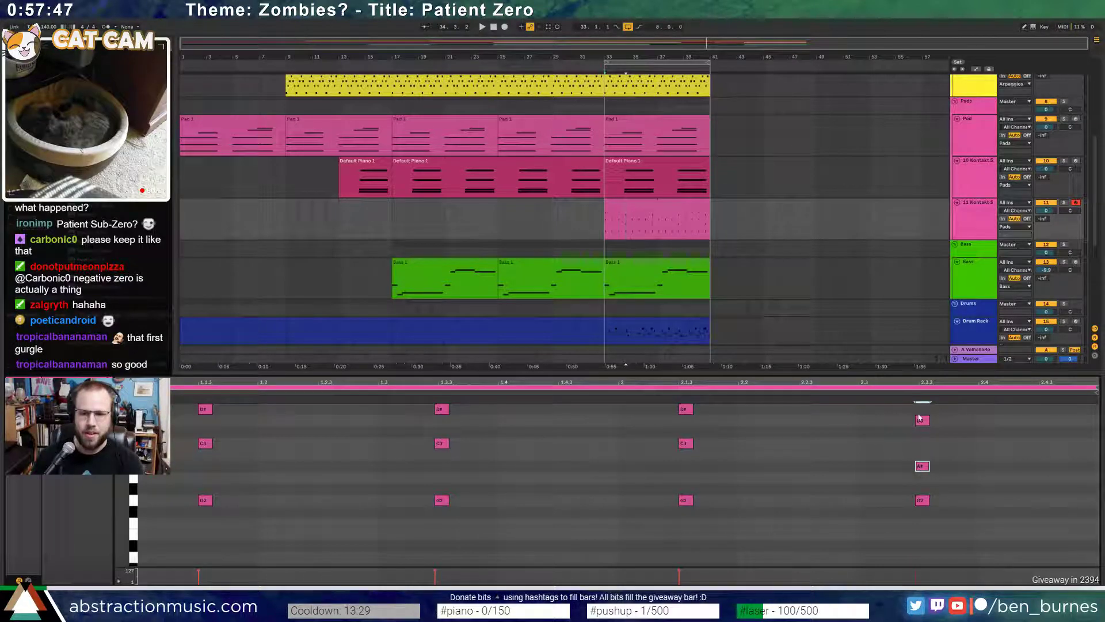
key(Up)
key(Up)
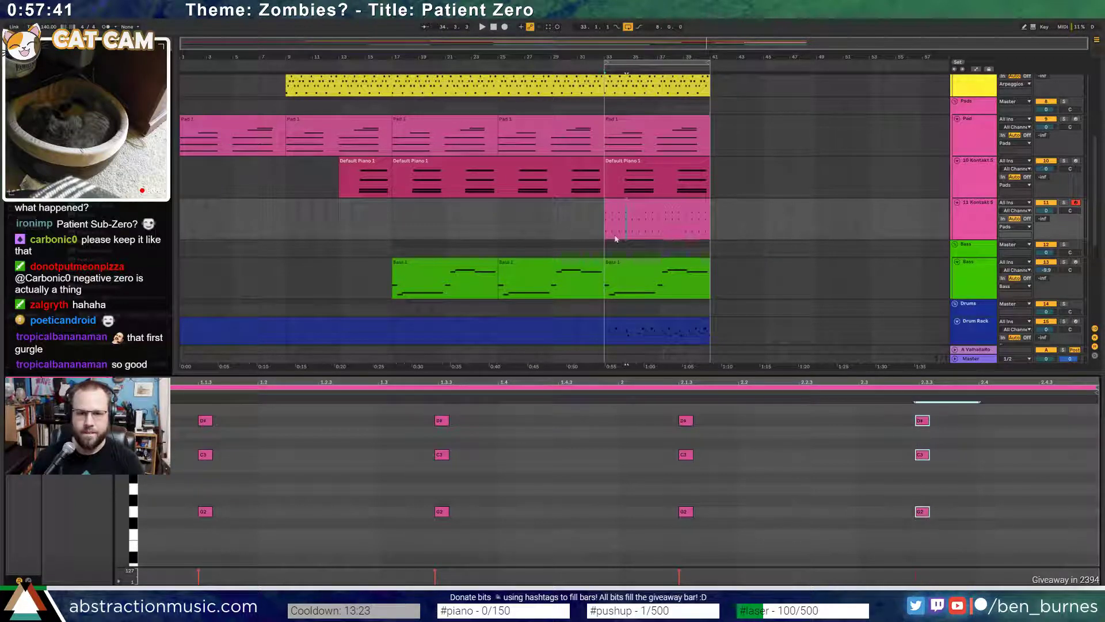
- Consolidate the organ part from bar 33 to 37 into one clip and add a closing G2, A#2 and D3 chord at 4.4
drag(607, 228, 656, 230)
key(ctrl+j)
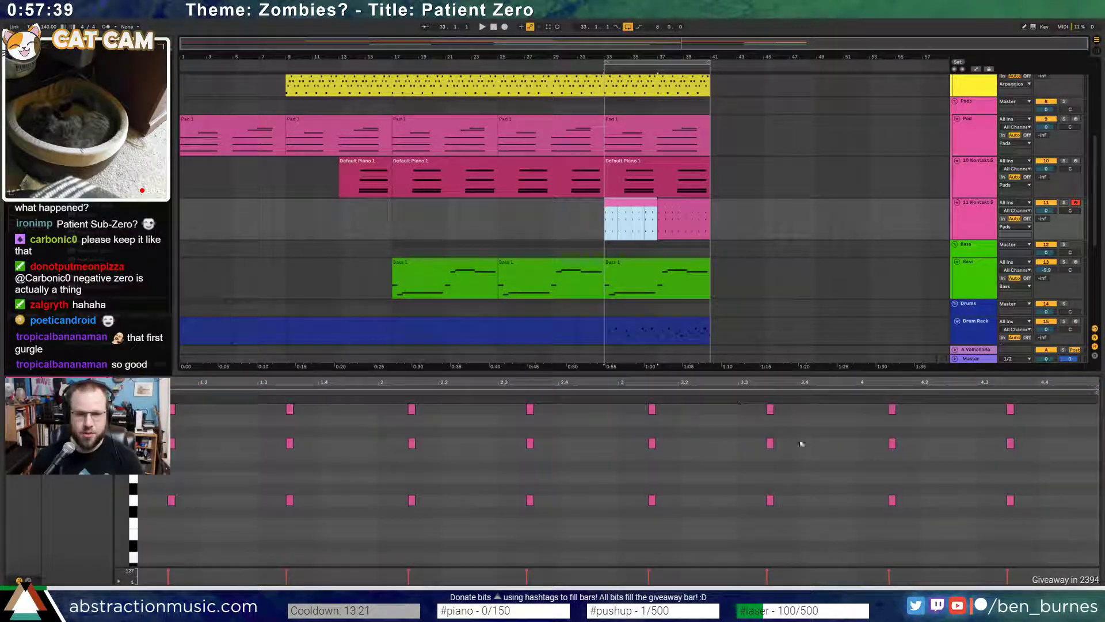
drag(1011, 528, 1007, 548)
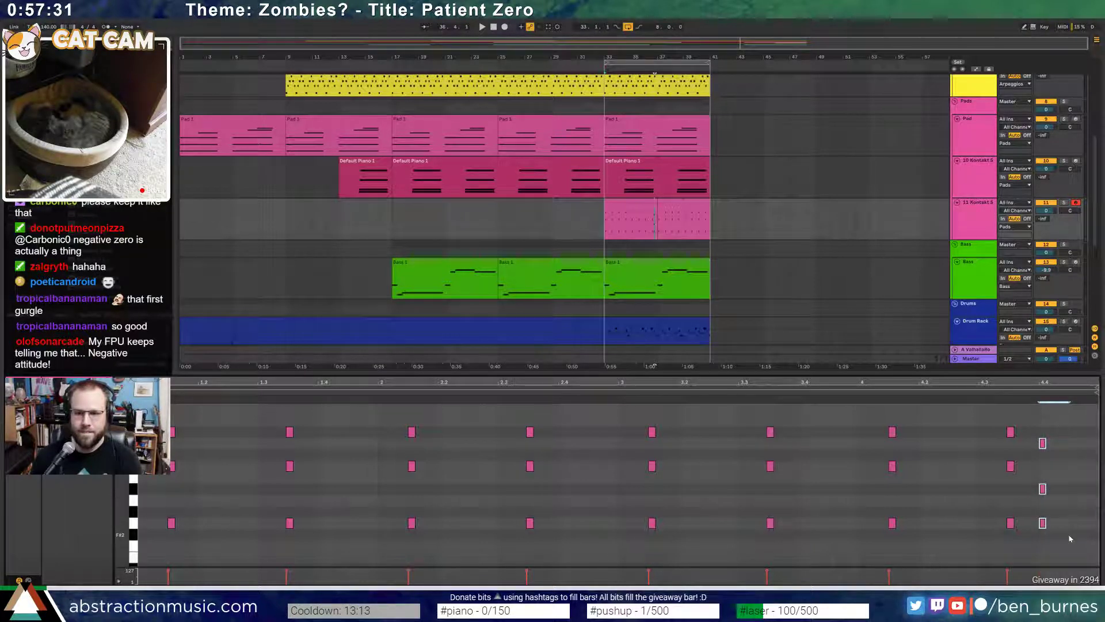
- Lengthen the organ's closing chord and repeat the four-bar organ clip from bar 37 to 41 during playback
key(space)
click(622, 217)
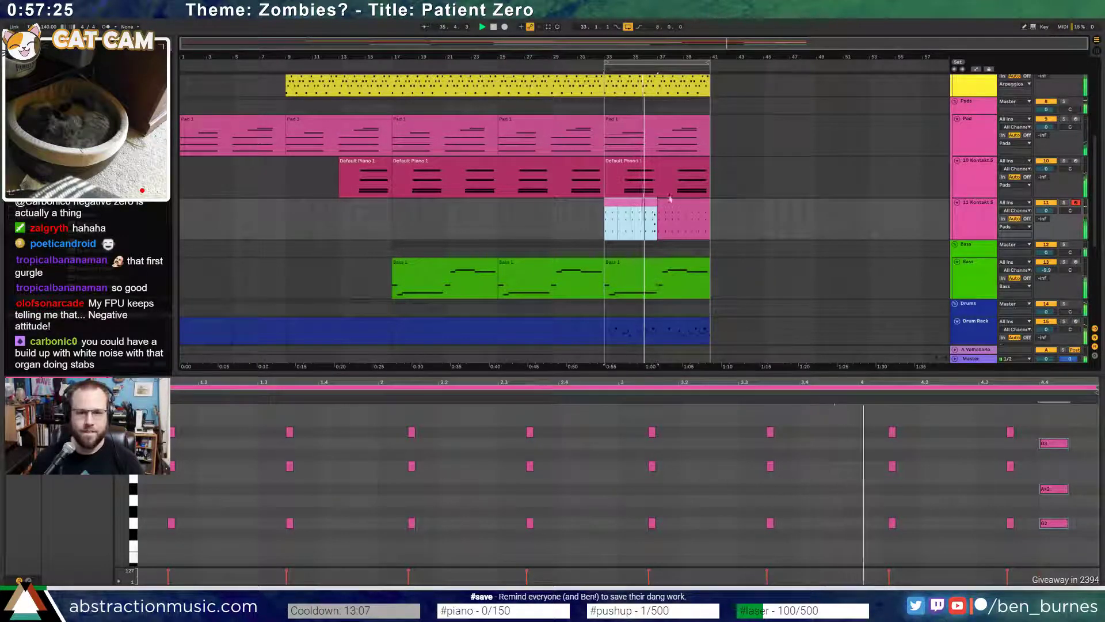
drag(656, 202, 709, 203)
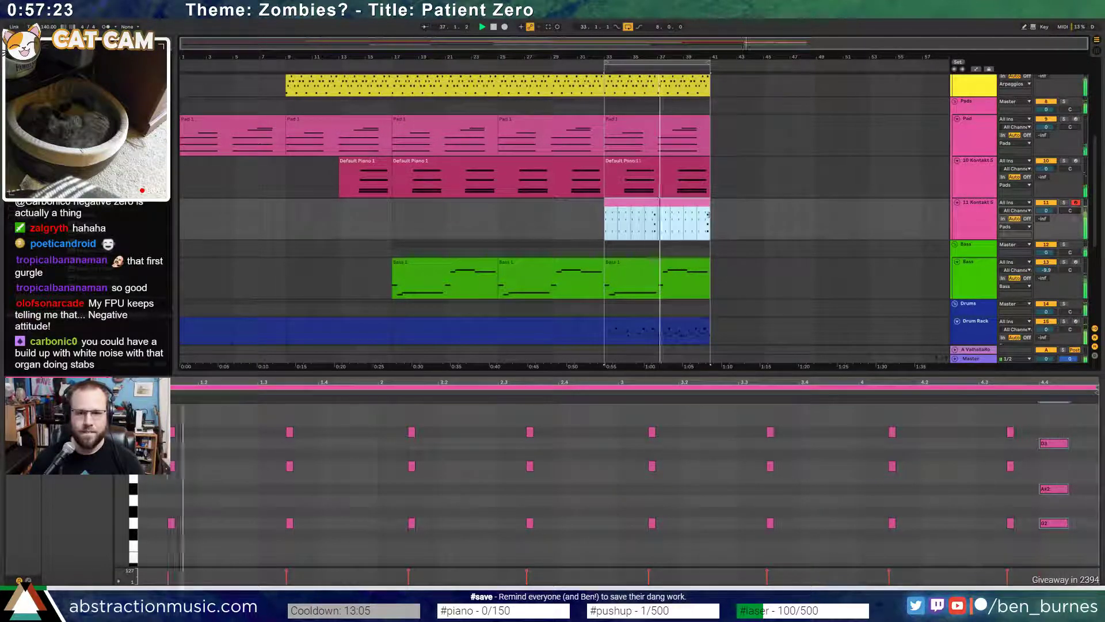
click(654, 221)
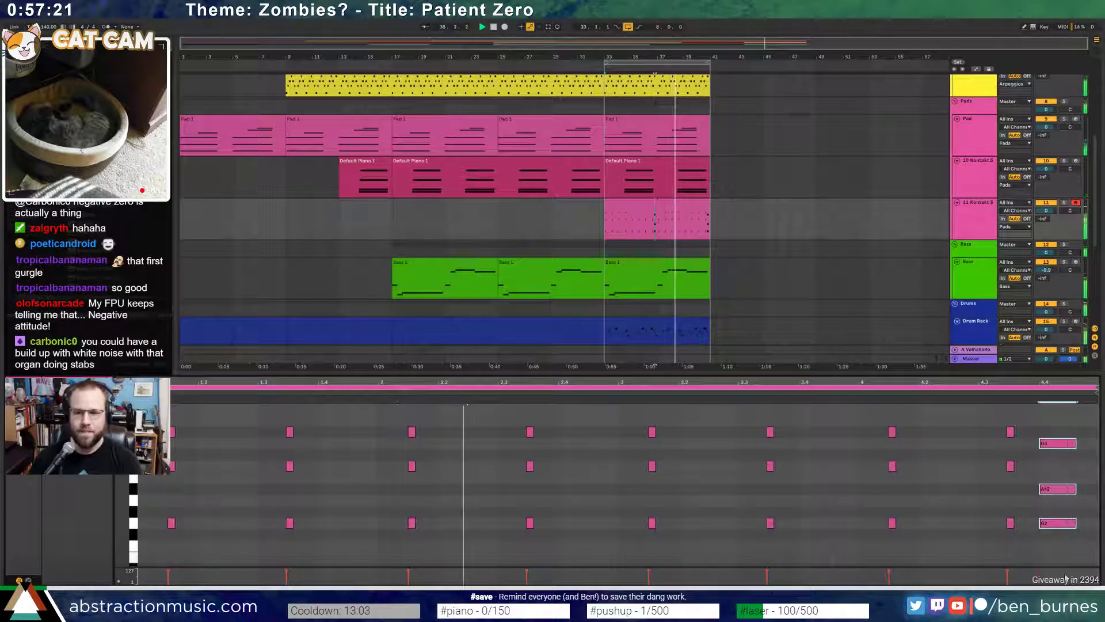
click(1065, 591)
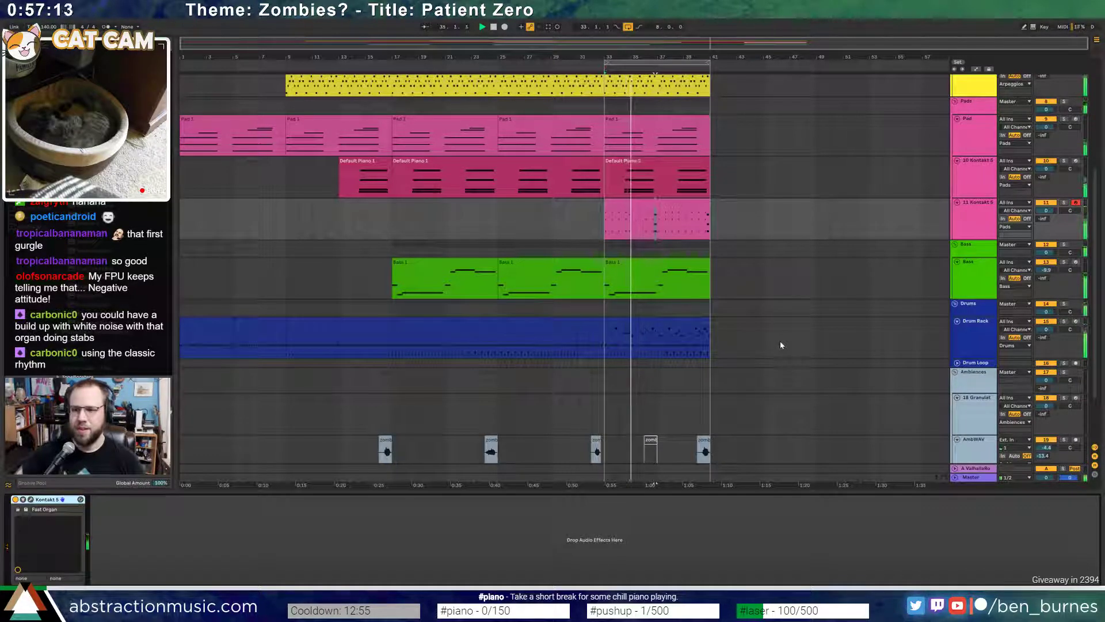
- Stop playback and arm the Granulator track in the Ambiences group for playing
key(space)
scroll(593, 295, down, 2)
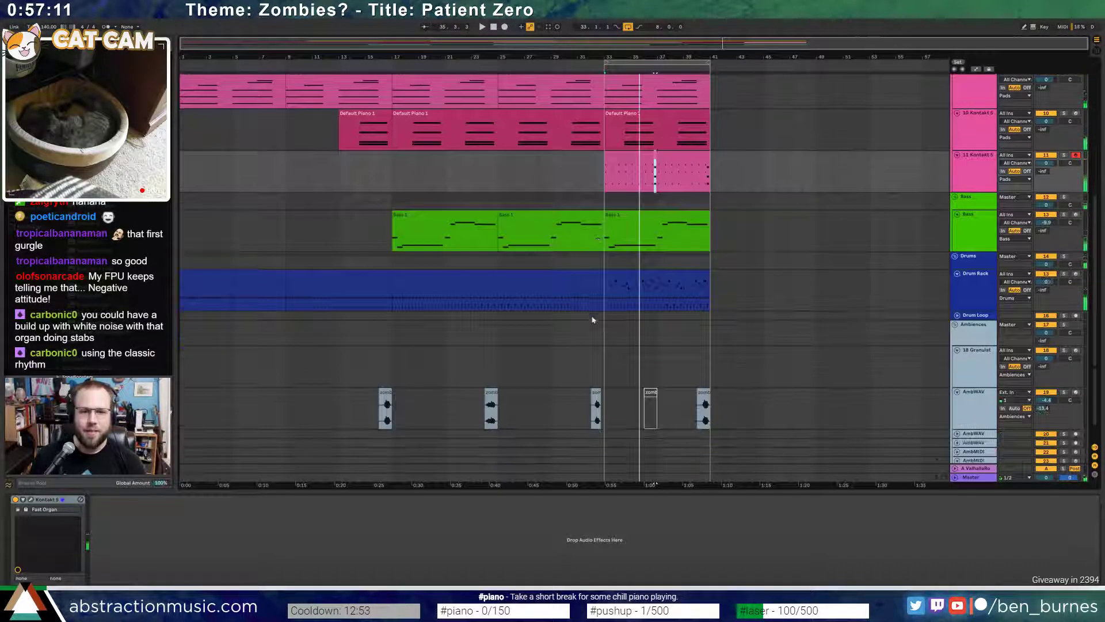
click(580, 326)
click(601, 351)
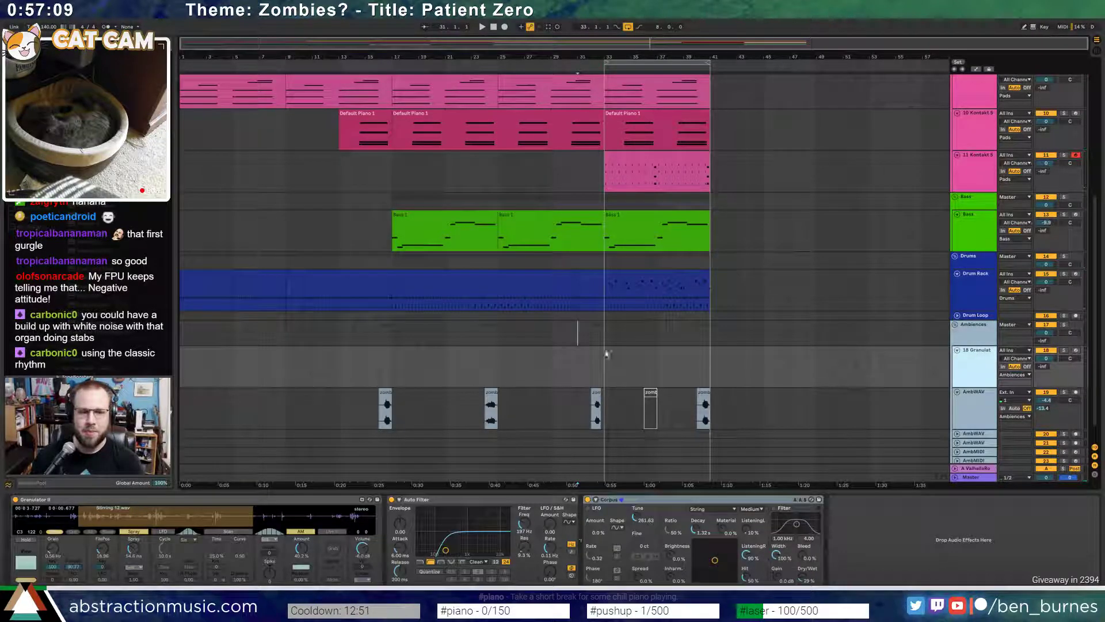
click(1077, 352)
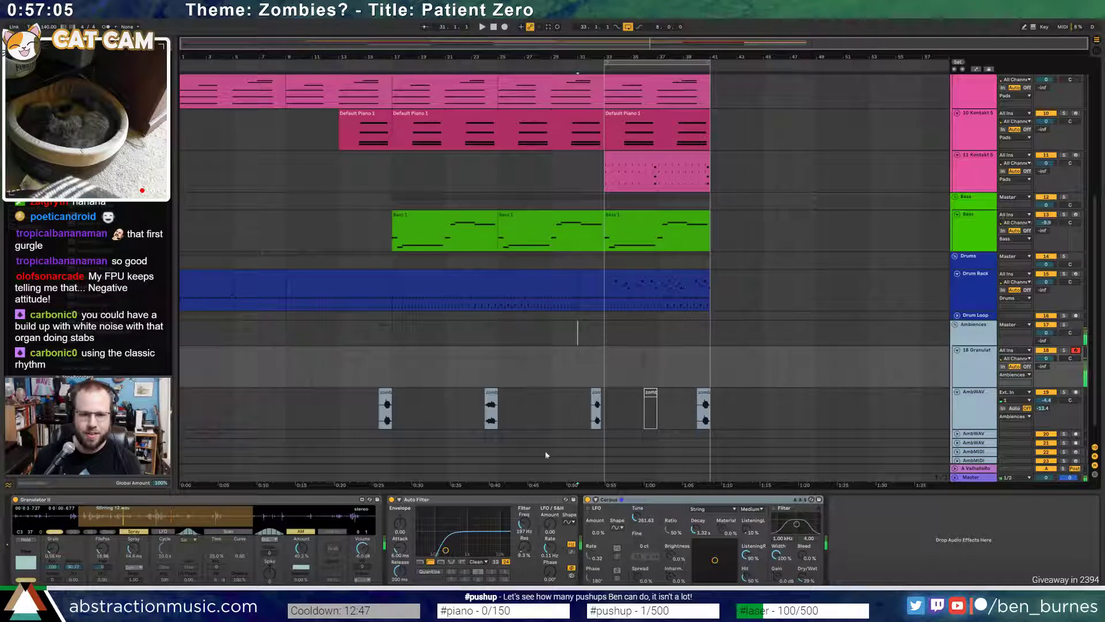
- Turn off Corpus on the Granulator track and sweep its Auto Filter cutoff up and back down
click(588, 501)
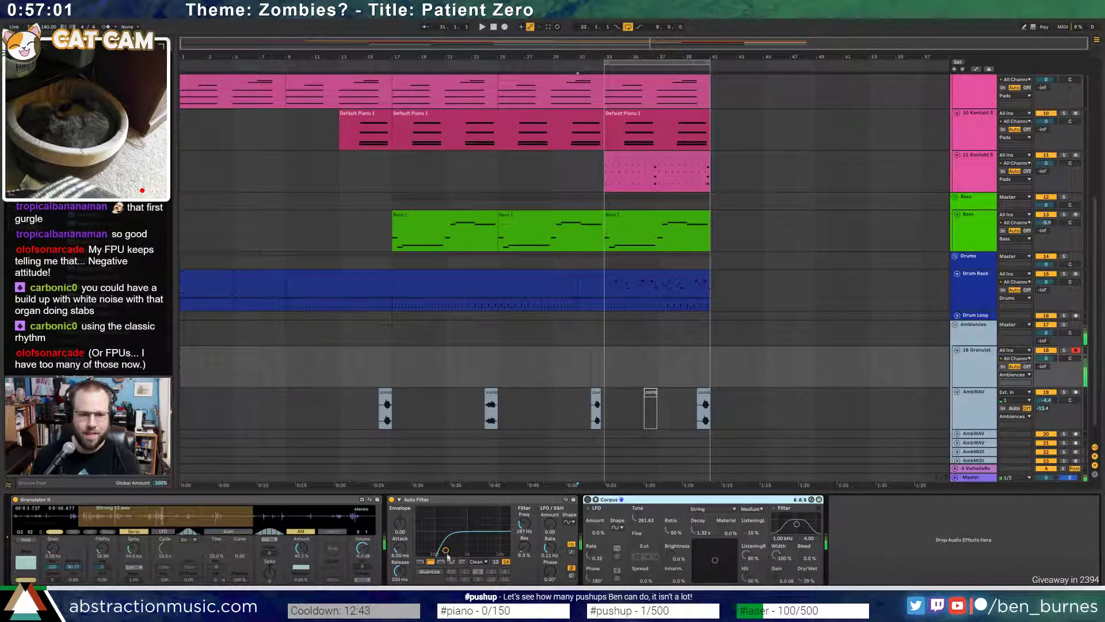
drag(445, 550, 477, 541)
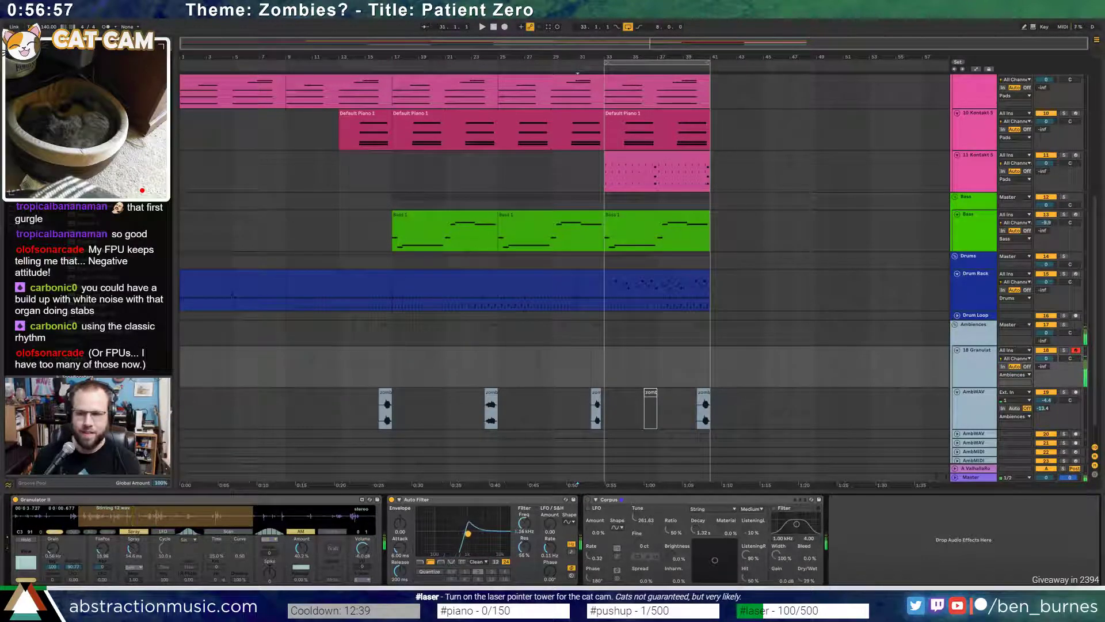
drag(493, 528, 443, 552)
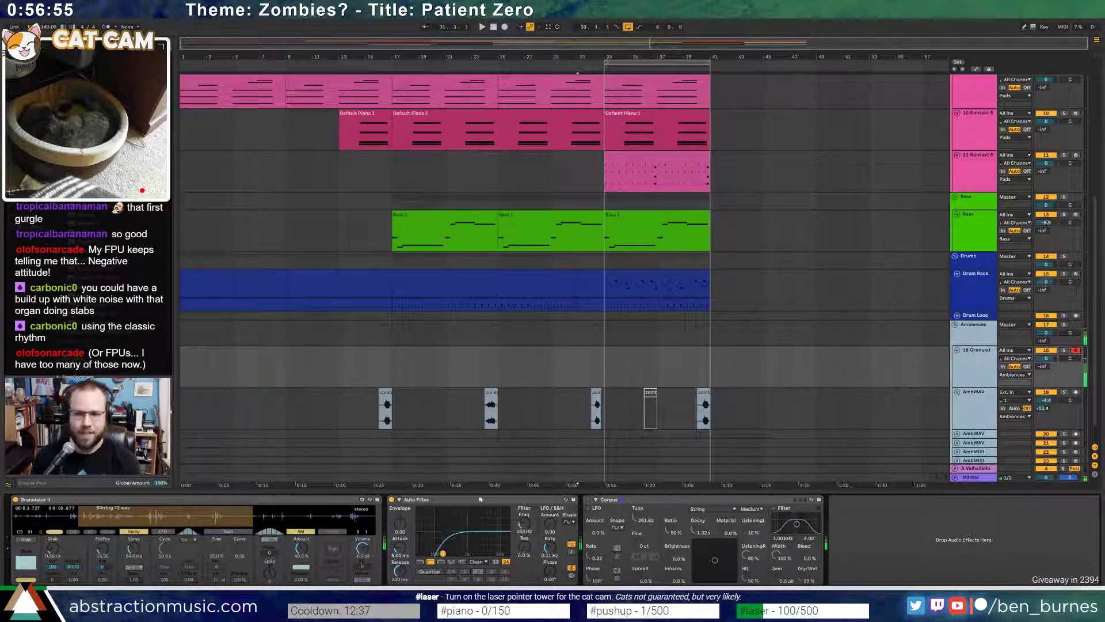
click(509, 501)
- Unfold the empty AmbWAV track below the zombie samples and place the whiteNoise sample so it ends at bar 33
click(974, 401)
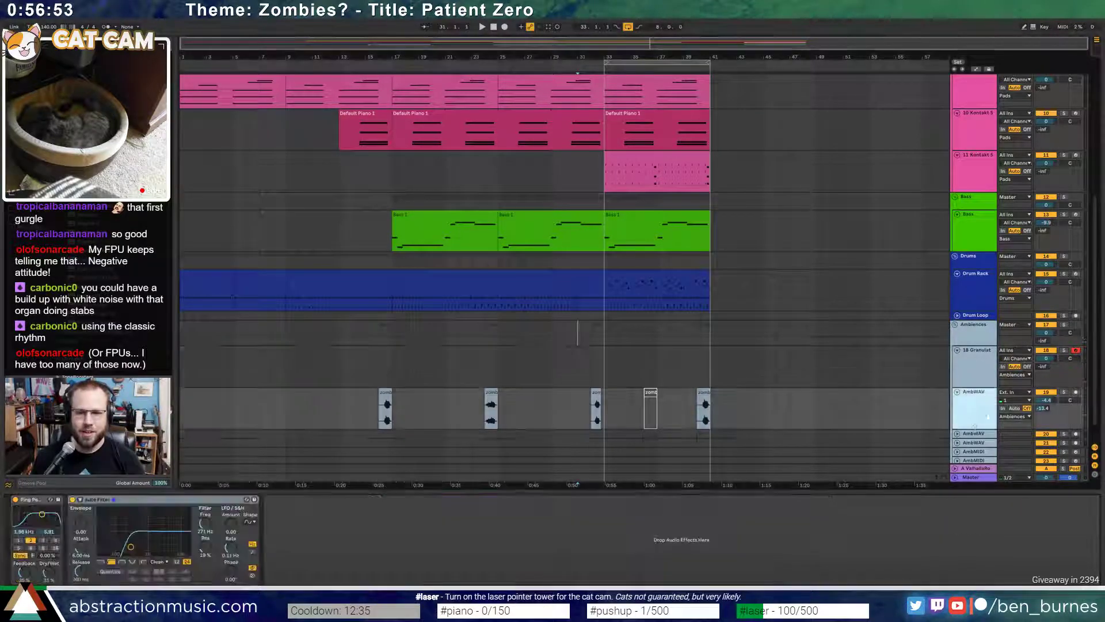
click(974, 433)
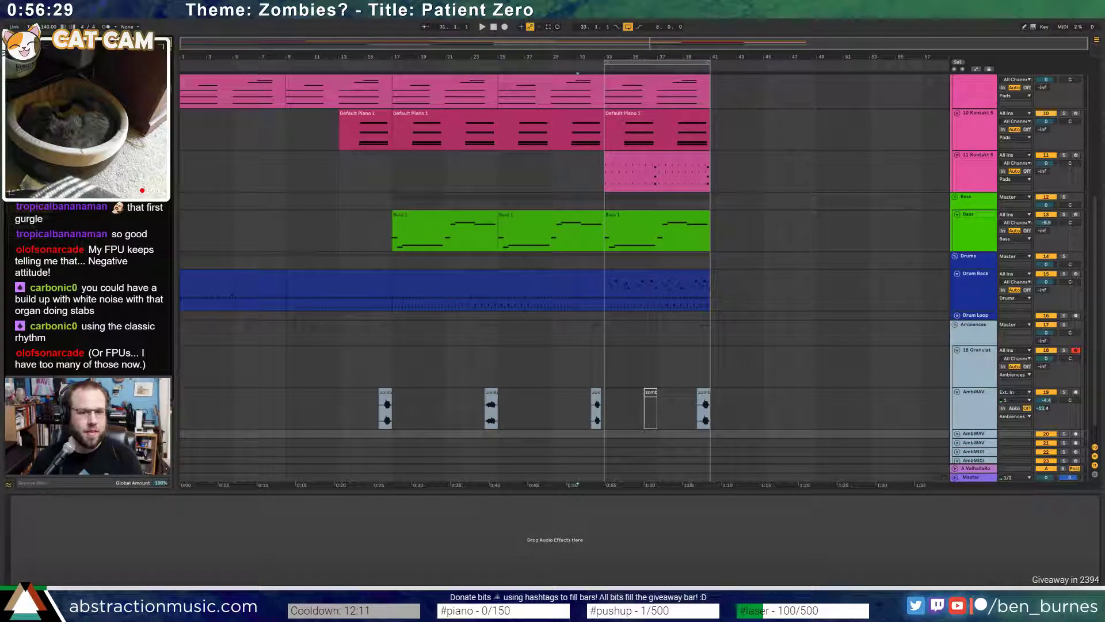
scroll(548, 383, down, 1)
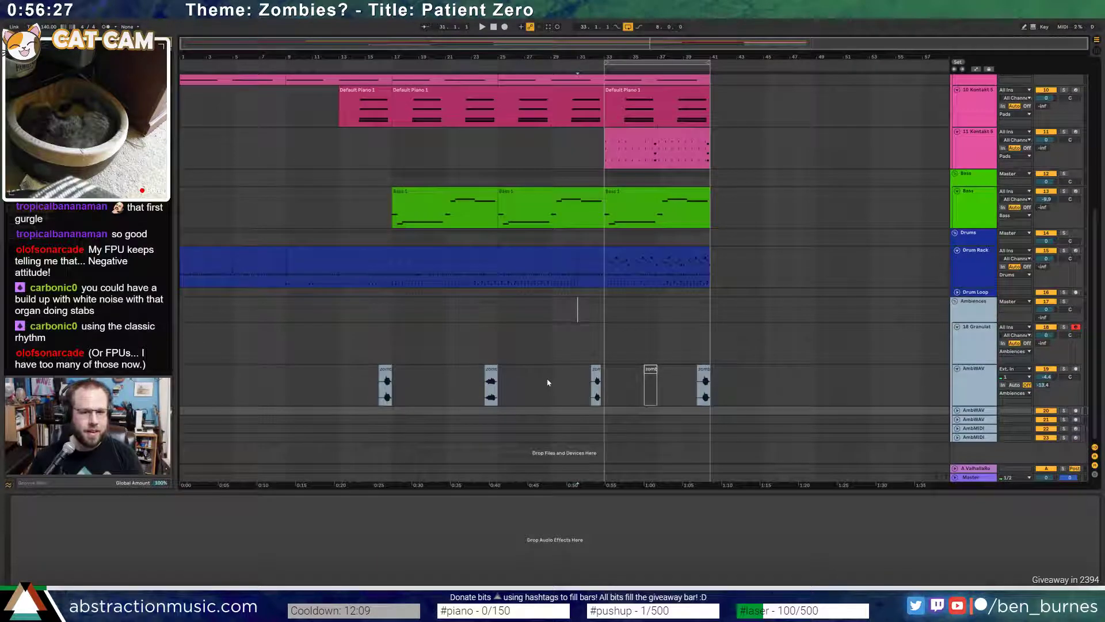
click(958, 412)
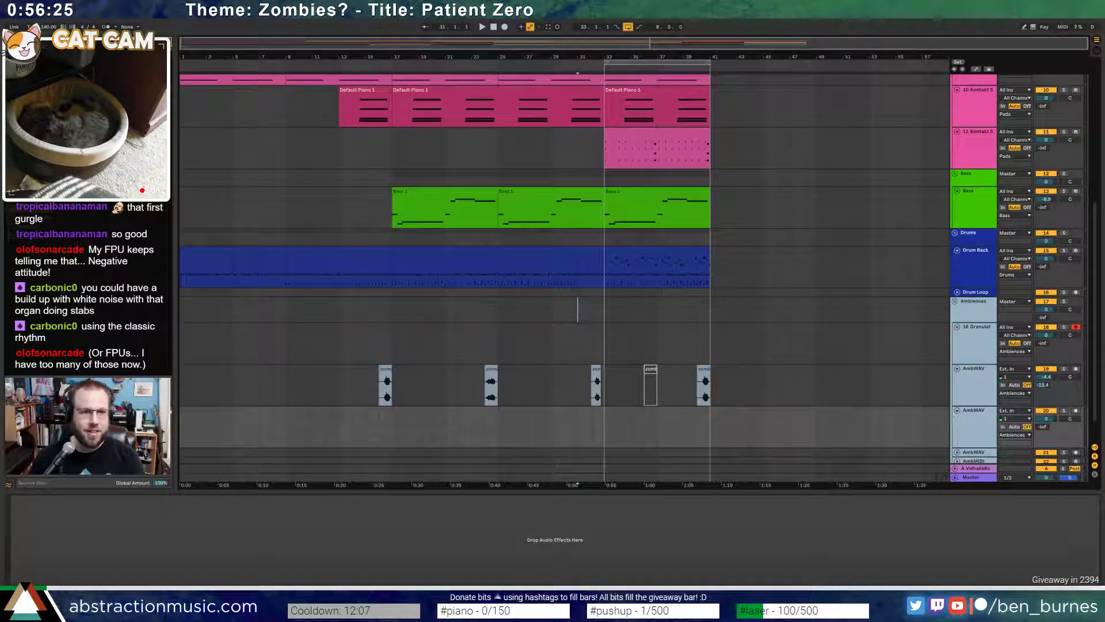
drag(86, 323, 579, 423)
mouse_move(665, 410)
mouse_down()
mouse_move(577, 413)
mouse_move(596, 412)
mouse_up()
- Play the arrangement from bar 30 and inspect the waveform of the whiteNoise clip leading into bar 33
scroll(606, 424, up, 5)
click(395, 425)
key(space)
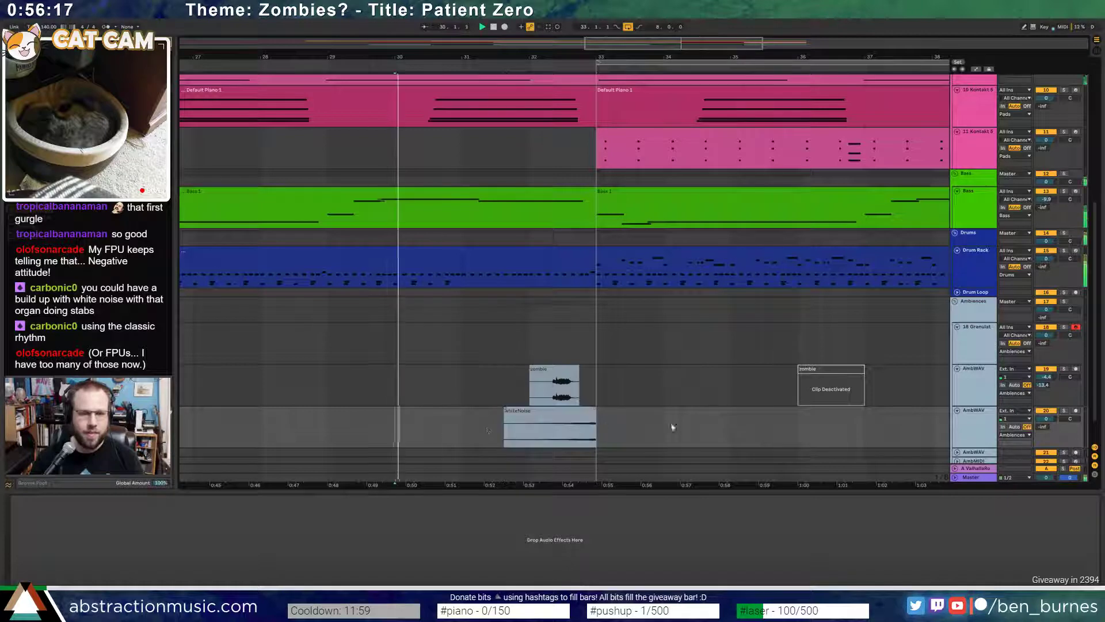
double_click(595, 414)
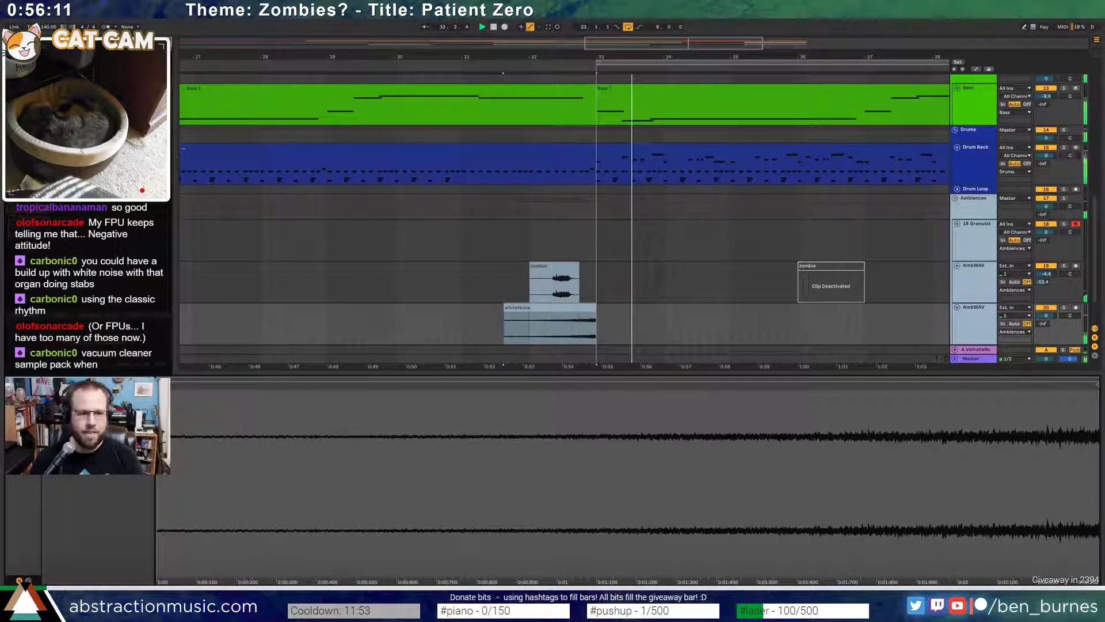
key(shift+Tab)
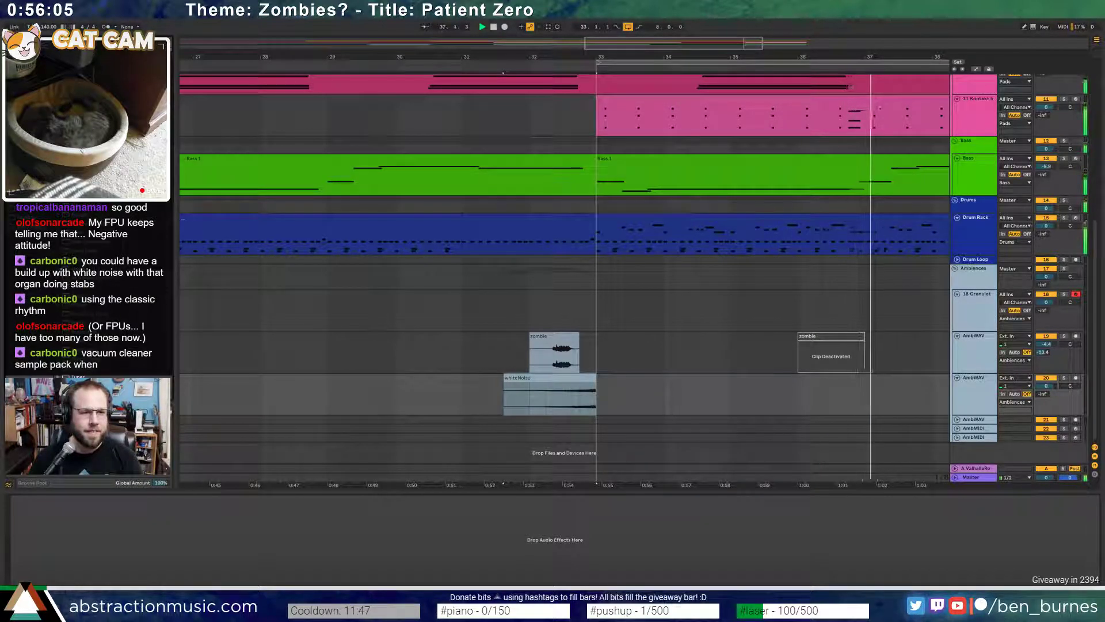
- Add a Ping Pong Delay to the white-noise track and set its filter frequency to 3.38 kHz
drag(86, 314, 96, 542)
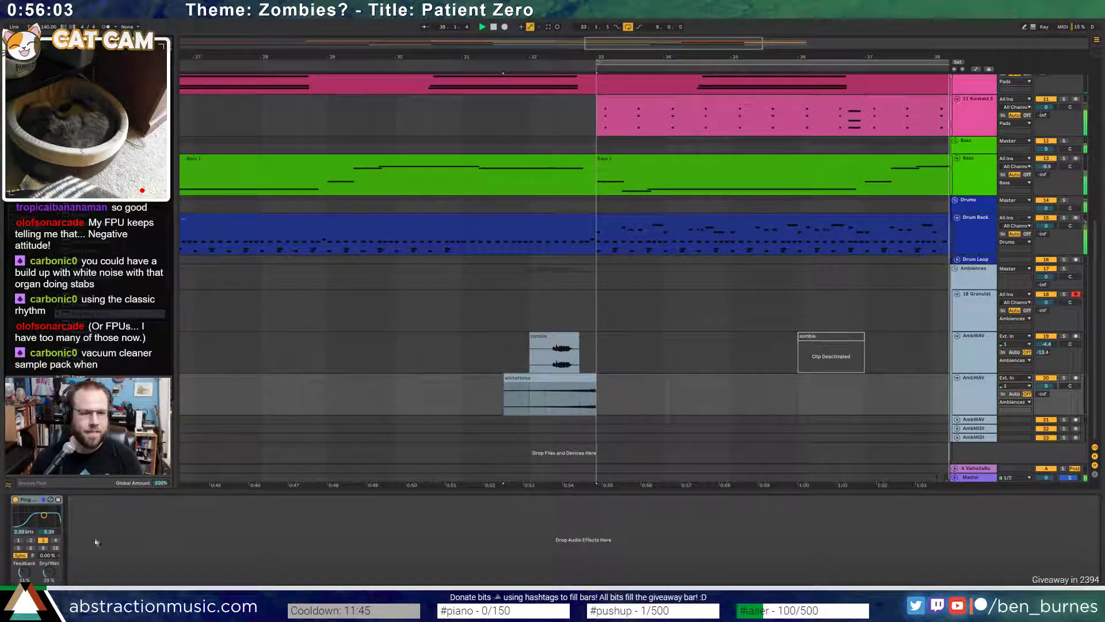
drag(25, 572, 44, 537)
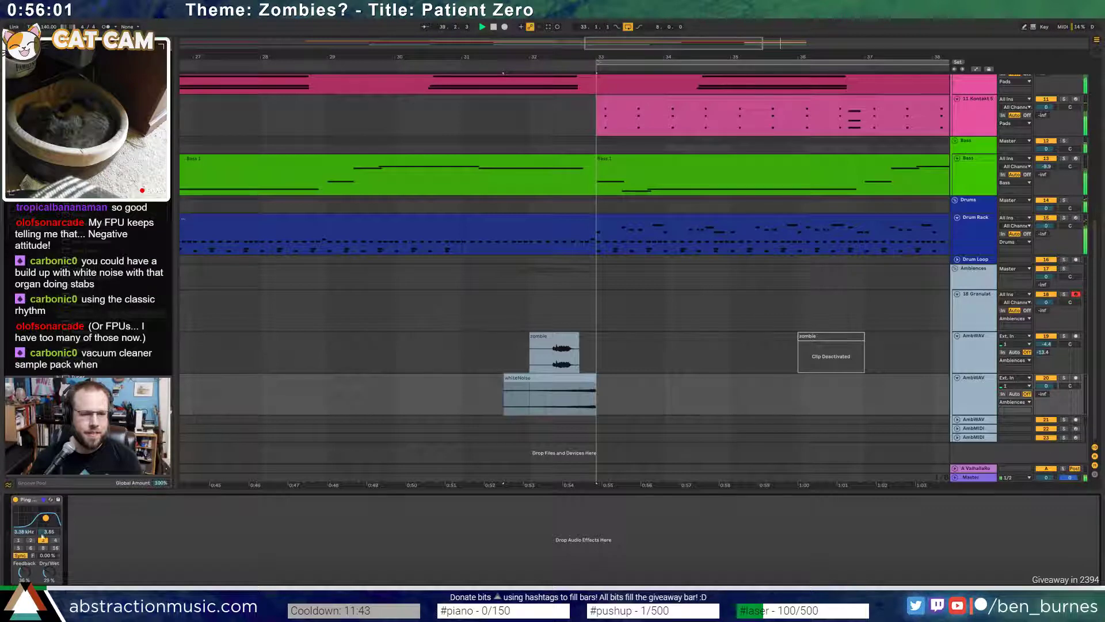
- Add a high-pass Auto Filter after Kontakt on the organ track, listen to the section and stop playback
drag(621, 43, 680, 27)
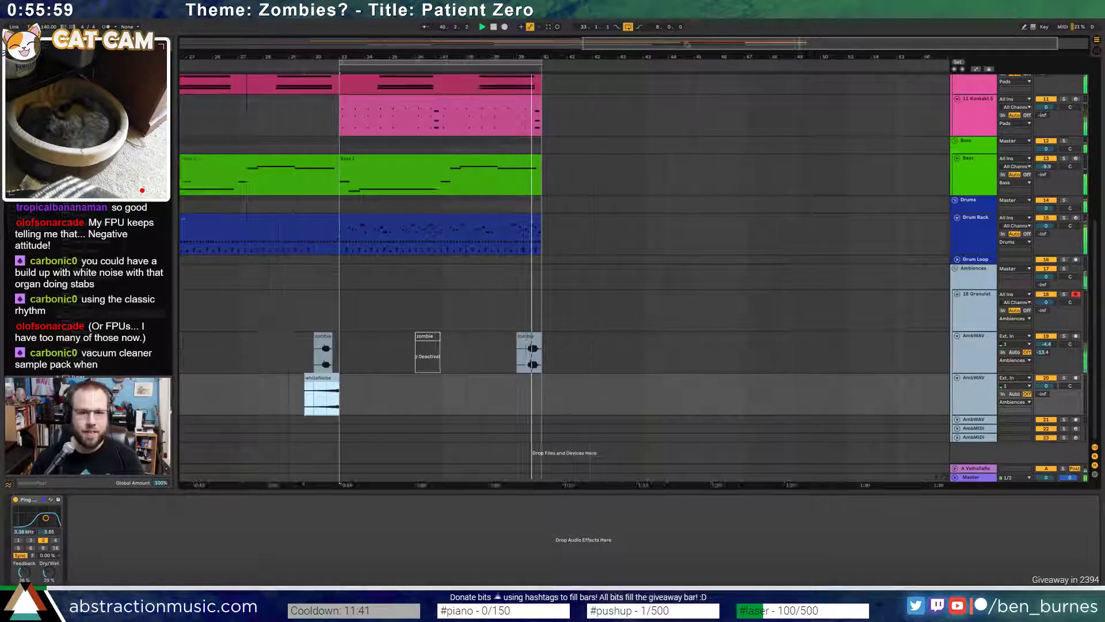
scroll(576, 235, up, 3)
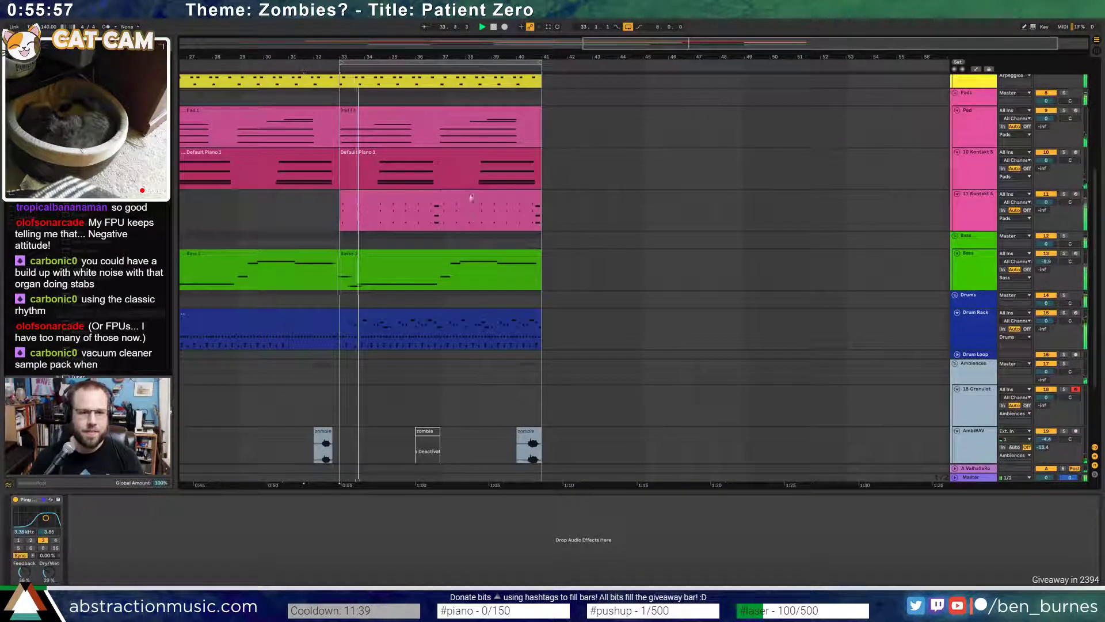
click(470, 194)
drag(78, 322, 112, 533)
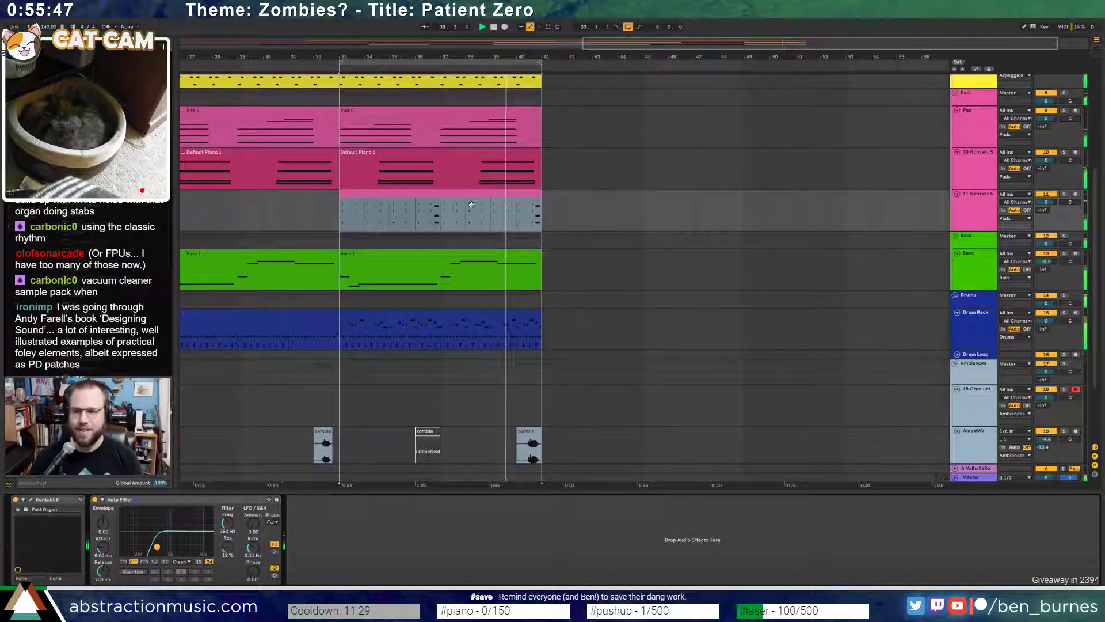
key(space)
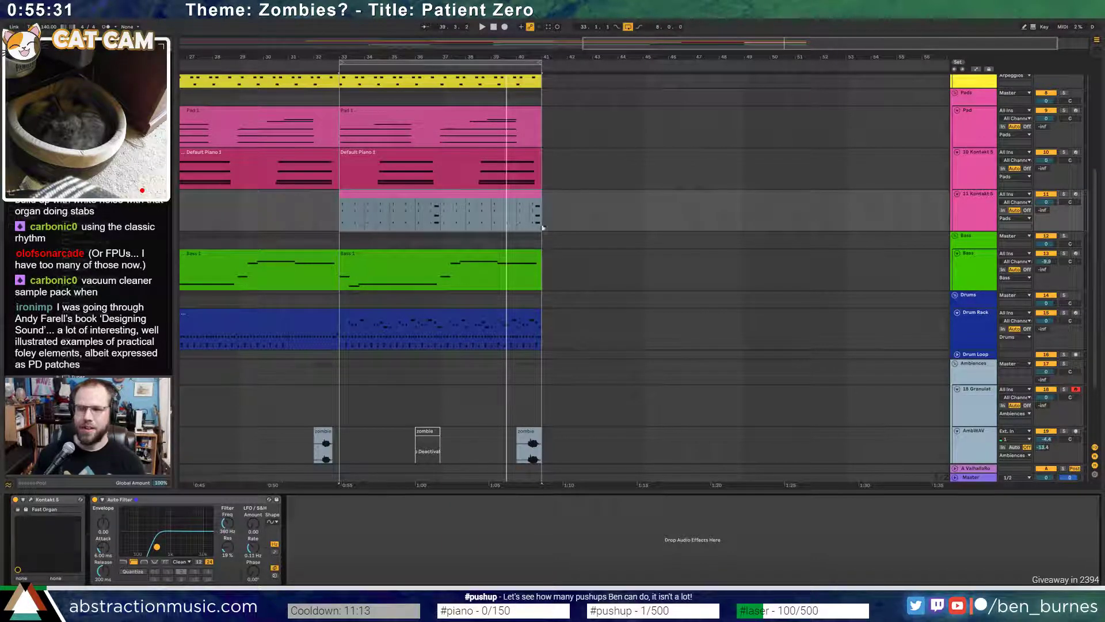
- Play the arrangement from around bar 9, arm the empty Lead track and select the piano clip starting at bar 17
drag(489, 56, 490, 29)
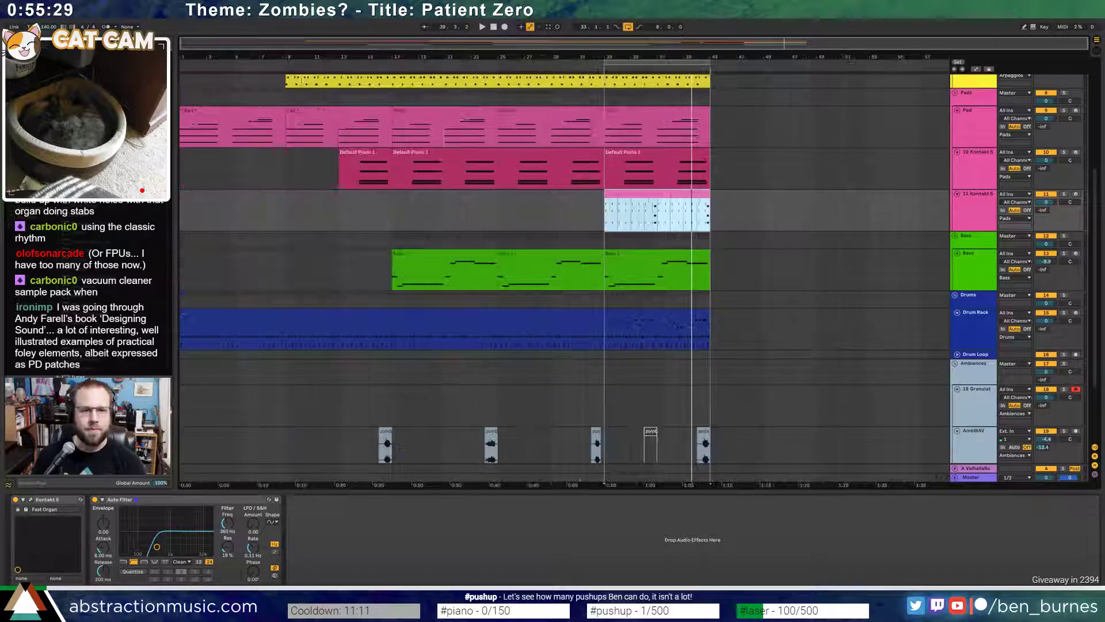
click(282, 65)
scroll(977, 122, up, 3)
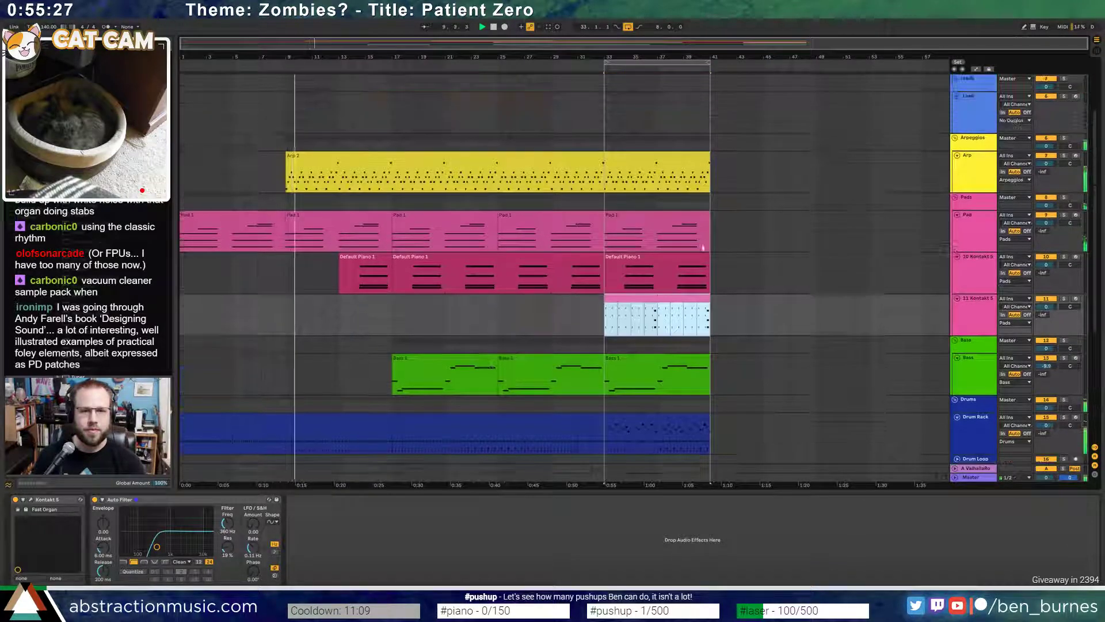
click(977, 122)
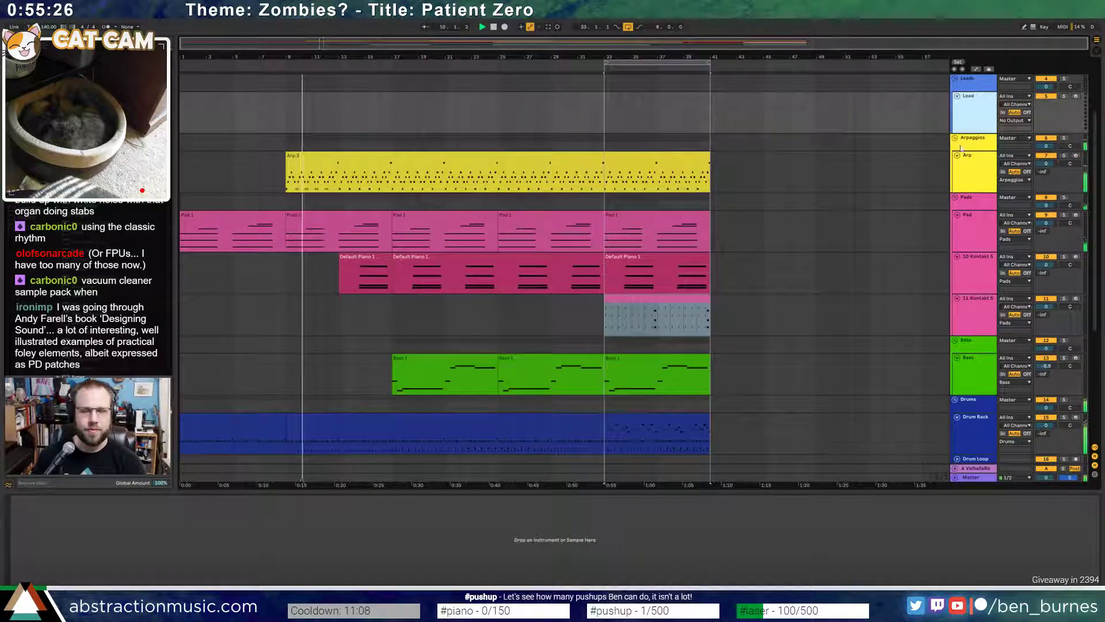
click(1076, 96)
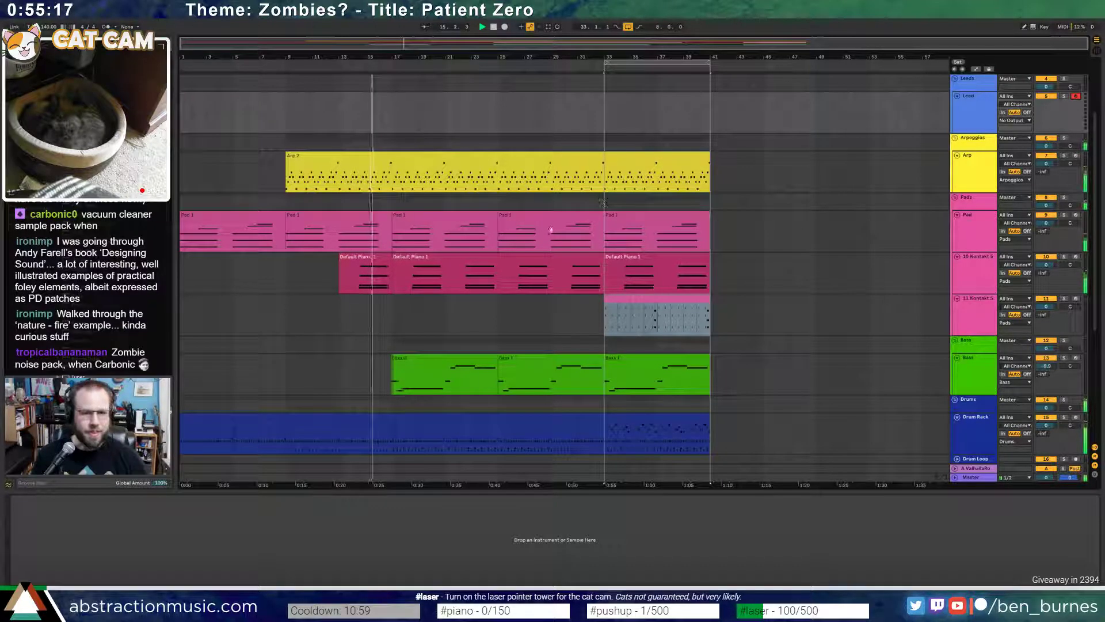
click(483, 256)
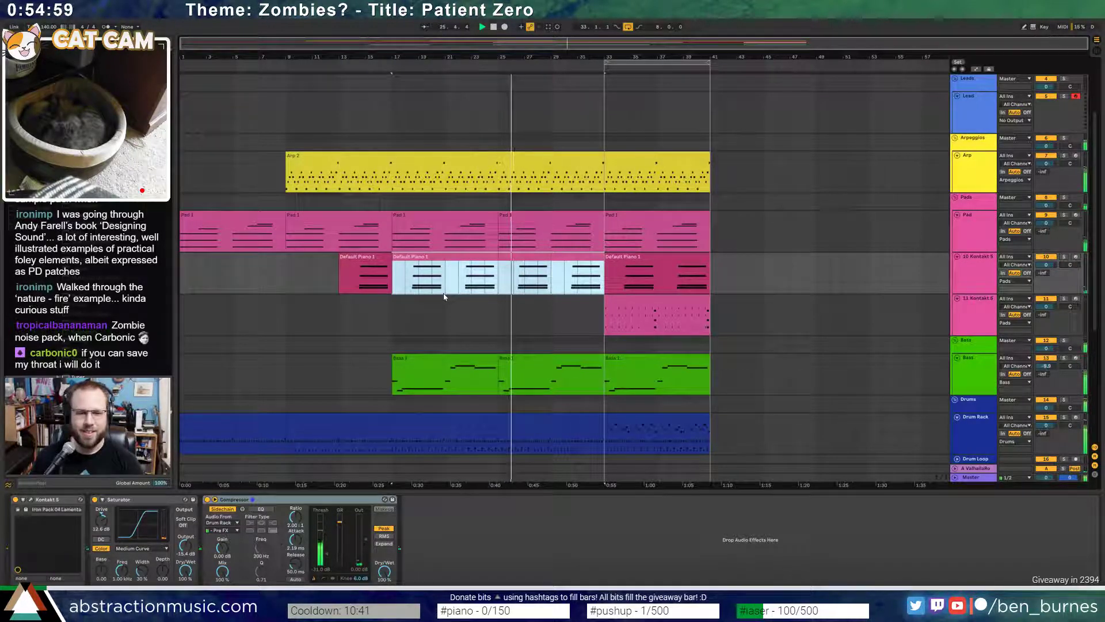
- Open the drum clip starting at bar 17 and inspect the Branch Snap 2 layer in the Drum Rack while the arrangement plays
scroll(576, 308, down, 3)
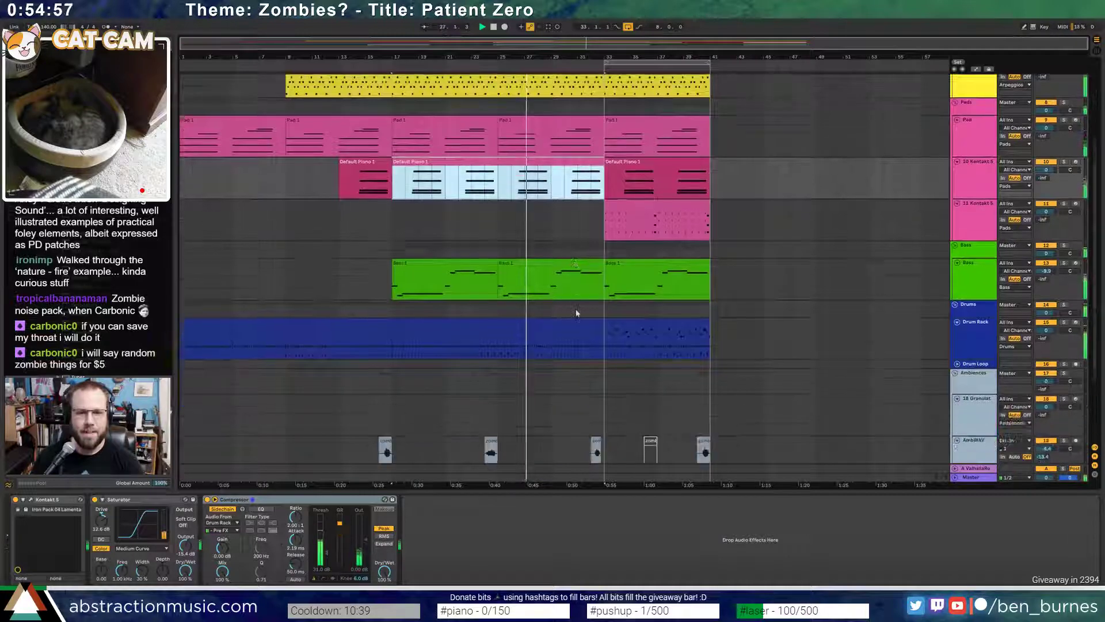
scroll(576, 308, down, 2)
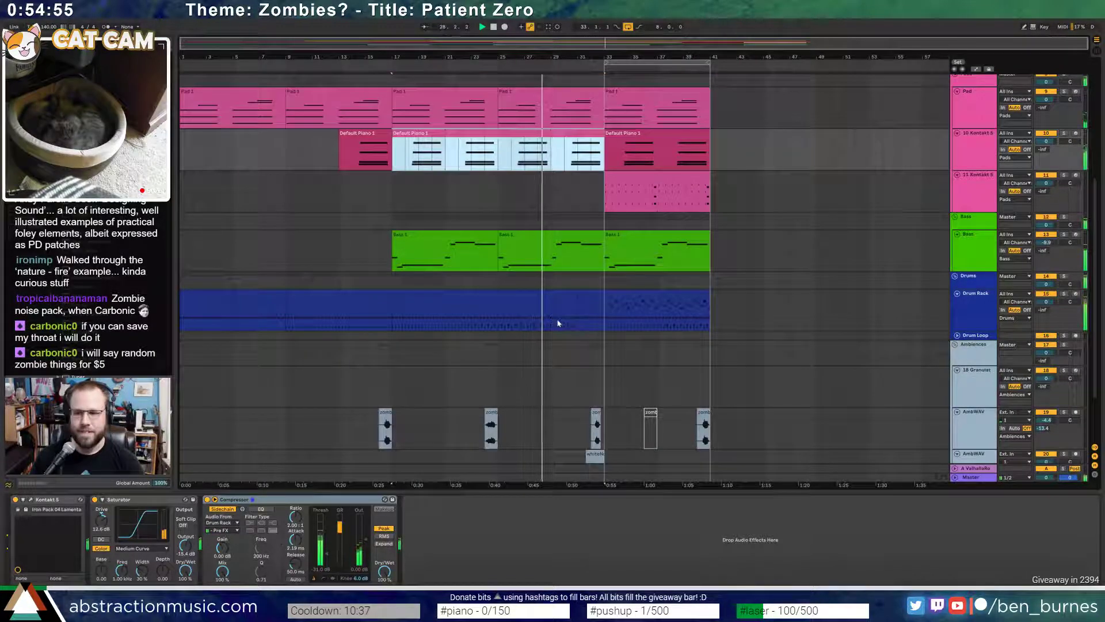
click(559, 316)
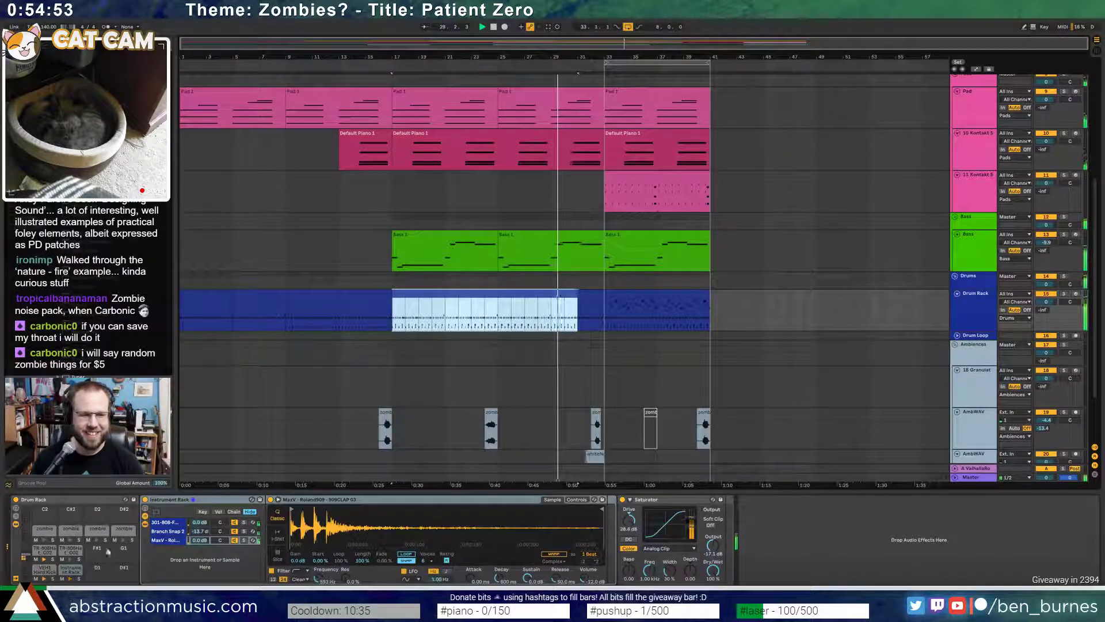
click(70, 569)
click(167, 531)
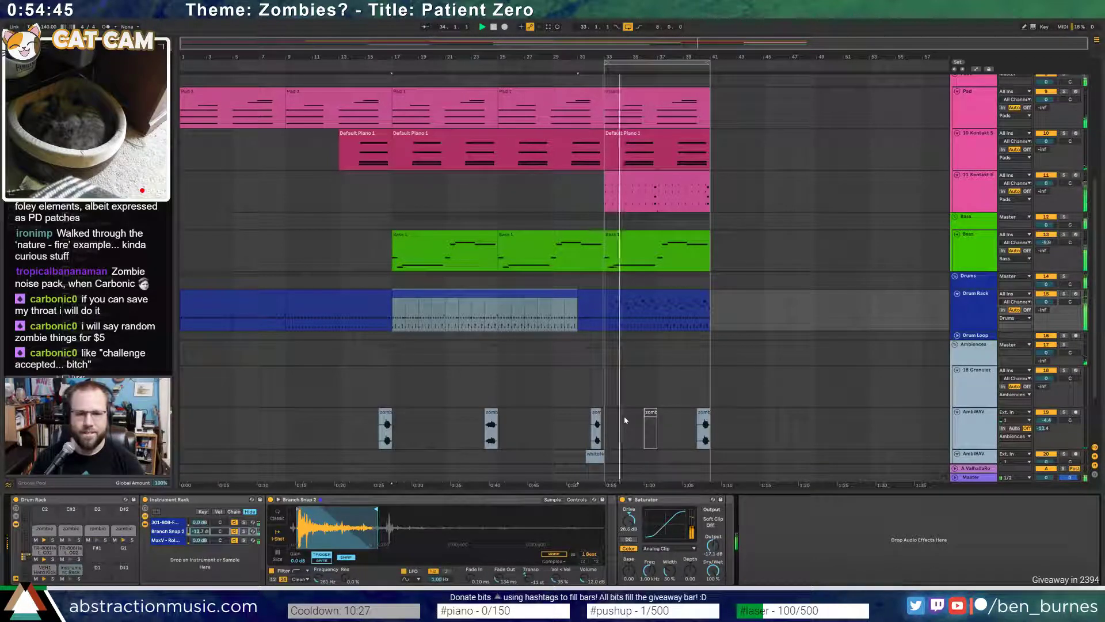
key(shift+Tab)
key(shift+Tab)
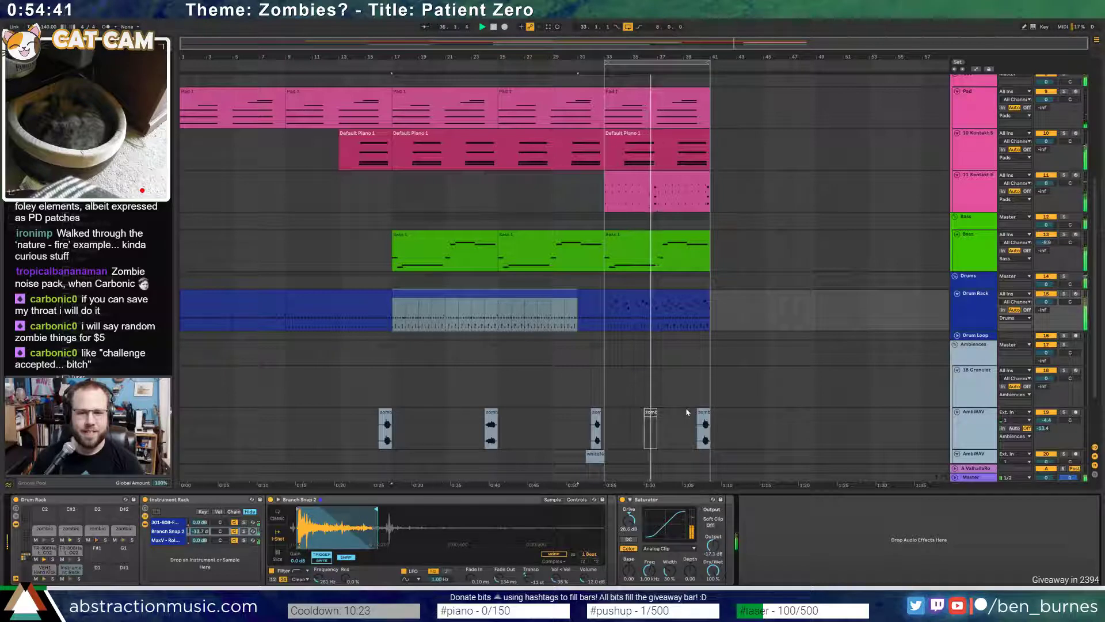
- Show the Bass track's device chain, listen to the section from bar 33 and stop playback
scroll(696, 426, up, 2)
scroll(695, 426, up, 1)
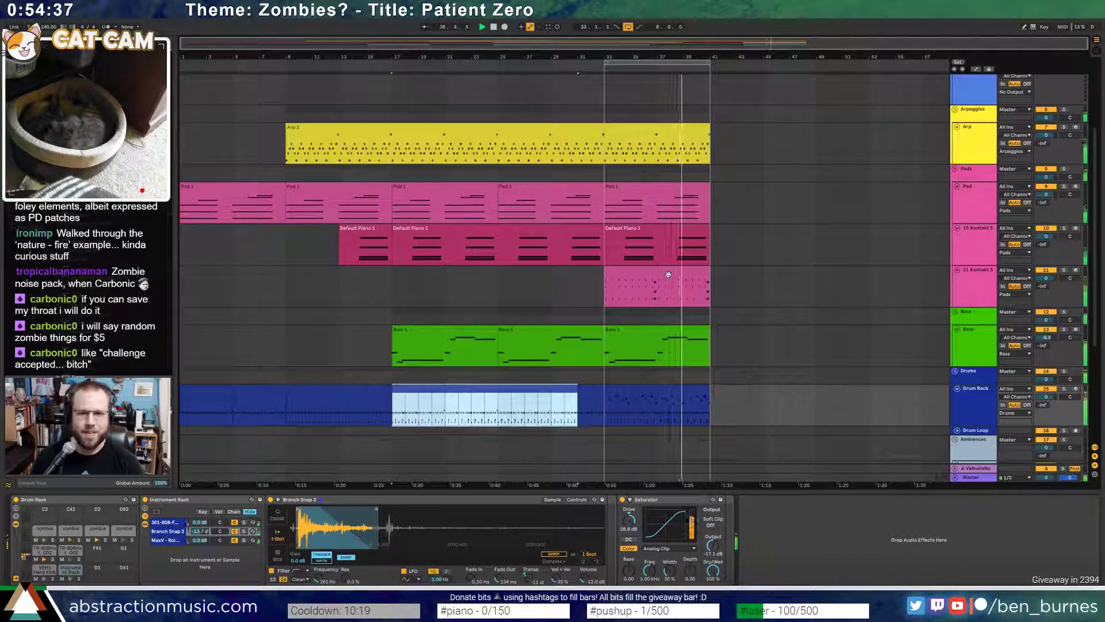
scroll(671, 276, up, 2)
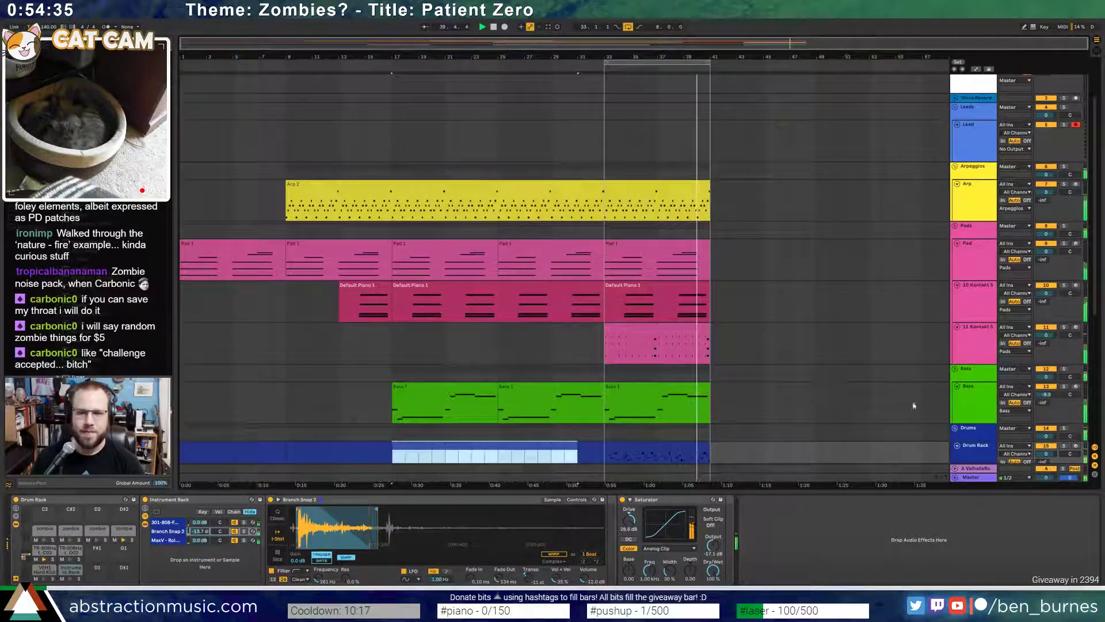
click(983, 395)
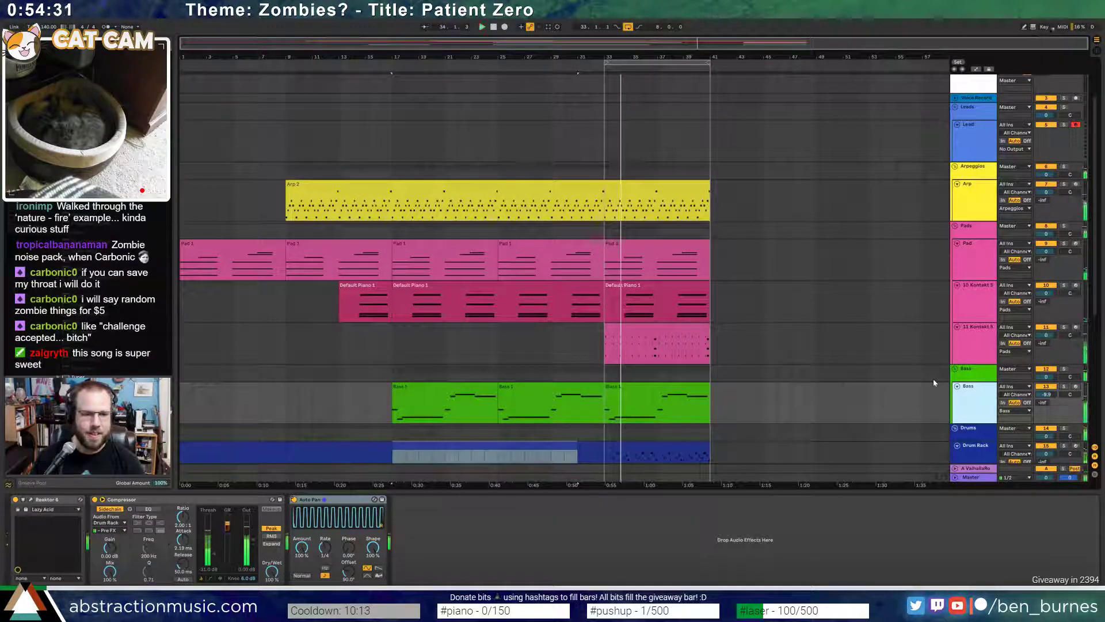
key(space)
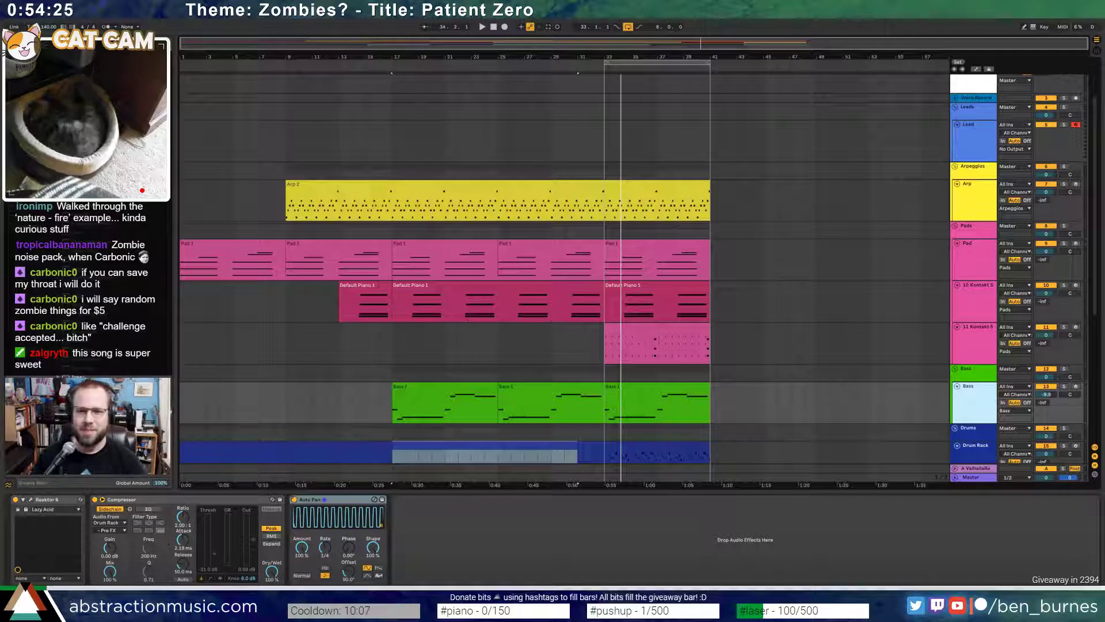
- Open Audacity and record the scream audio on a new stereo track for about 26 seconds
key(super)
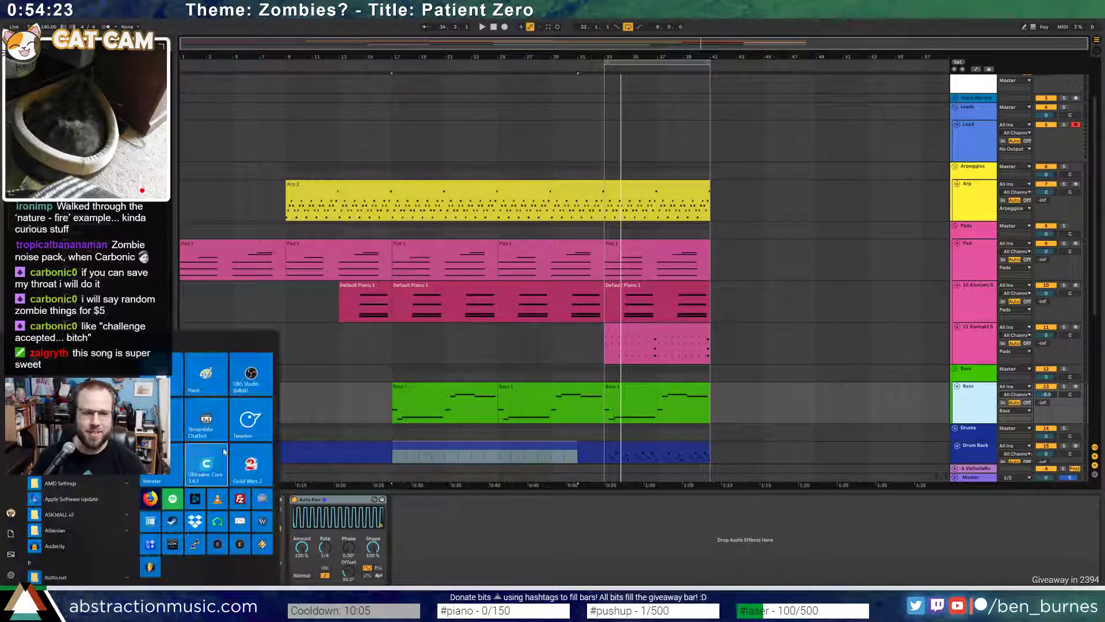
key(super)
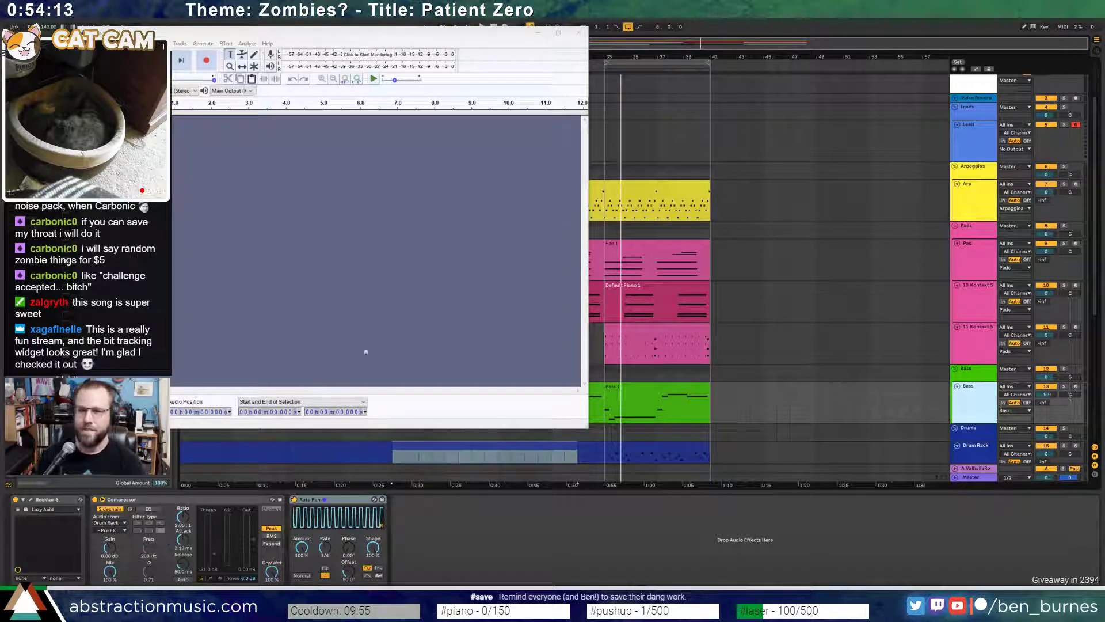
click(206, 60)
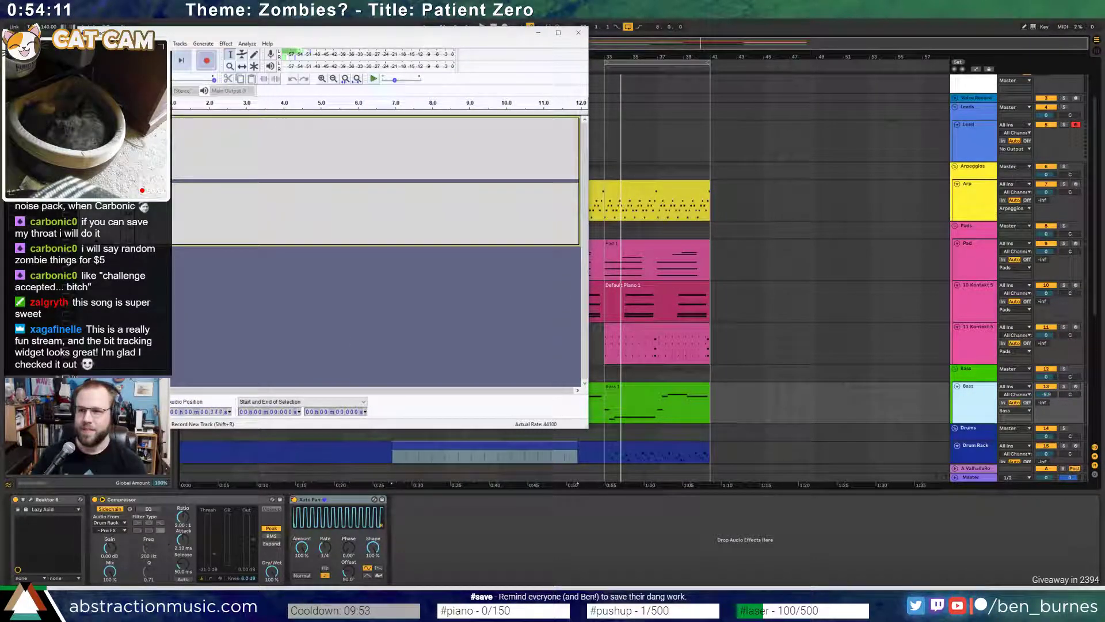
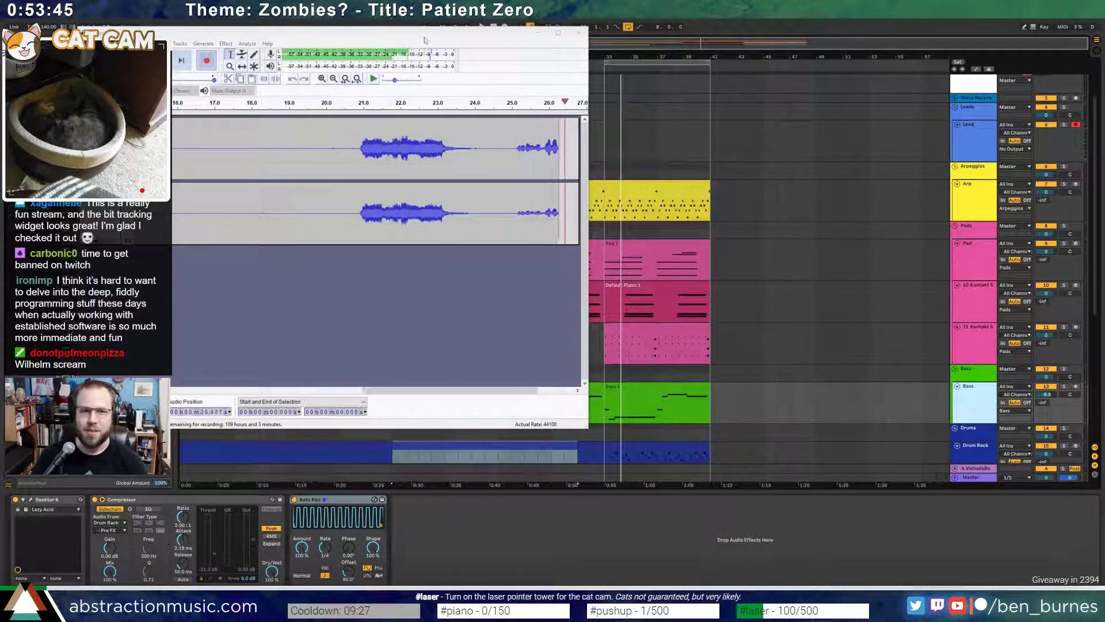
key(space)
- Select the scream from about 20.8 to 24.1 s and export the recording as the WAV file ladyScream, accepting the metadata tags
drag(361, 155, 477, 154)
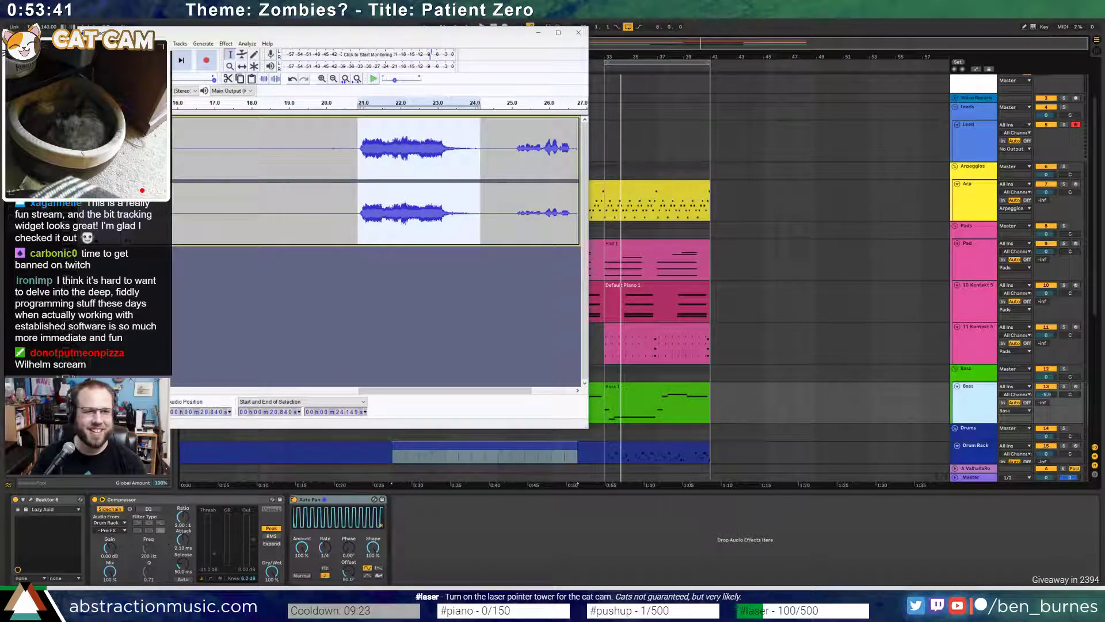
mouse_move(115, 113)
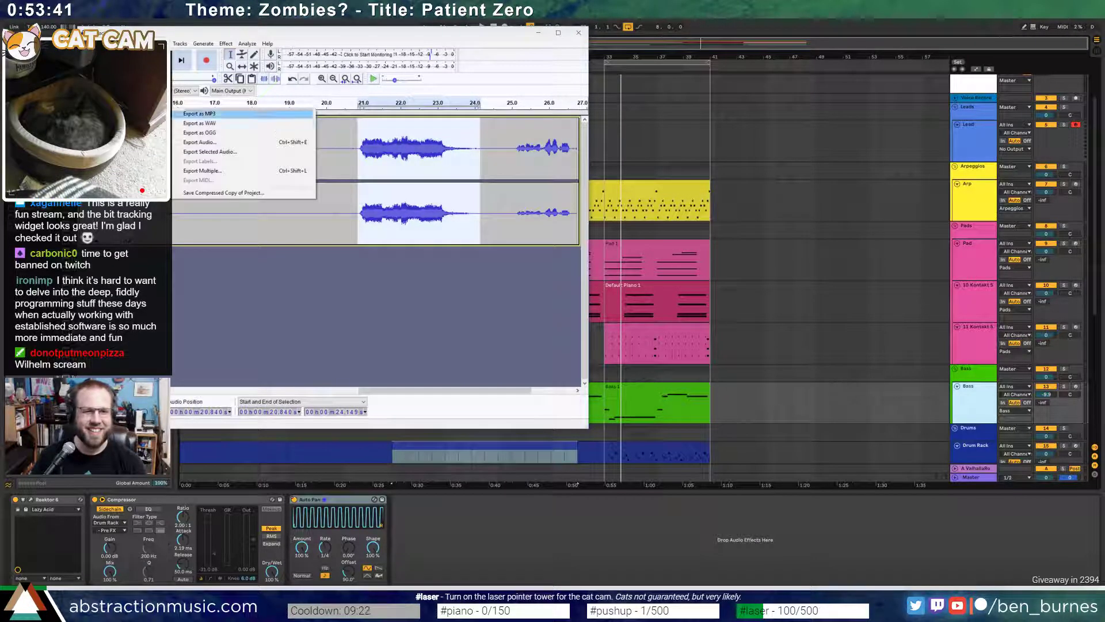
click(207, 123)
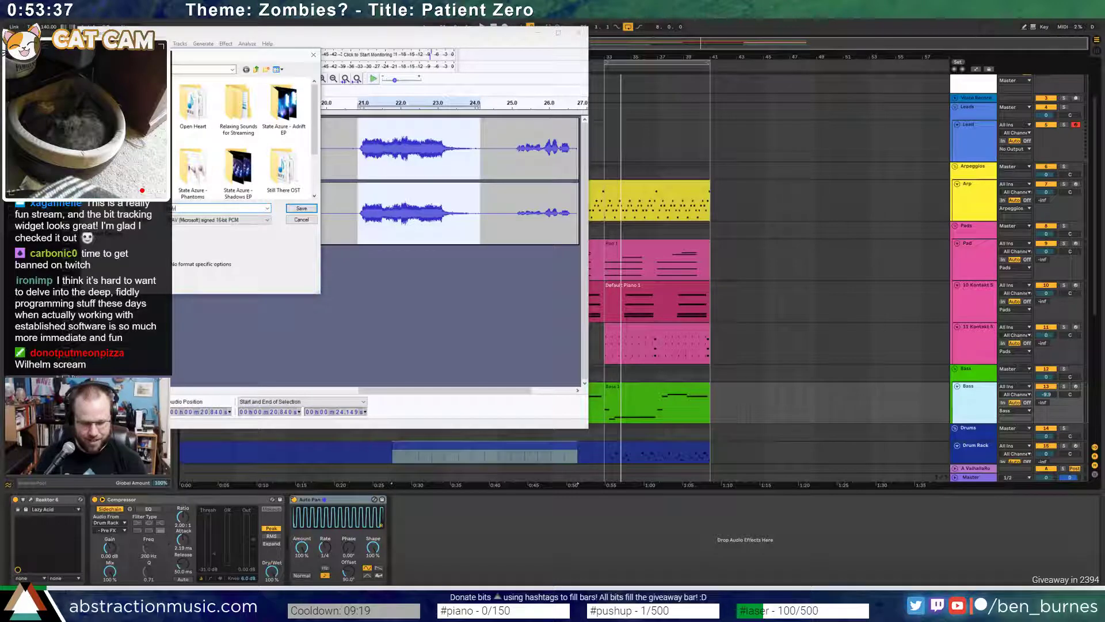
key(Return)
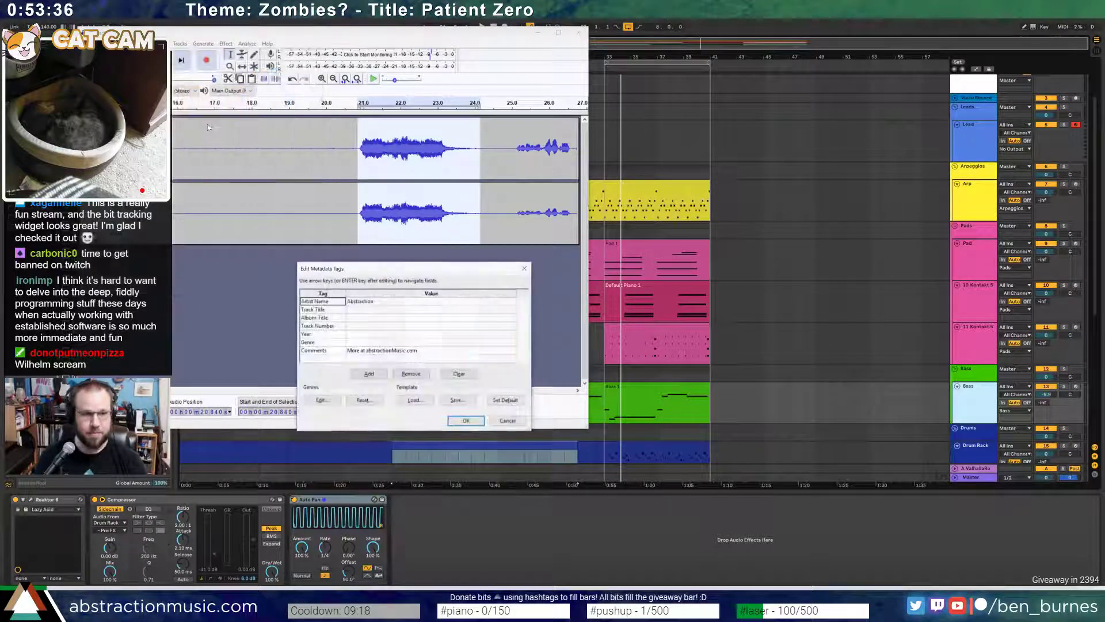
click(470, 420)
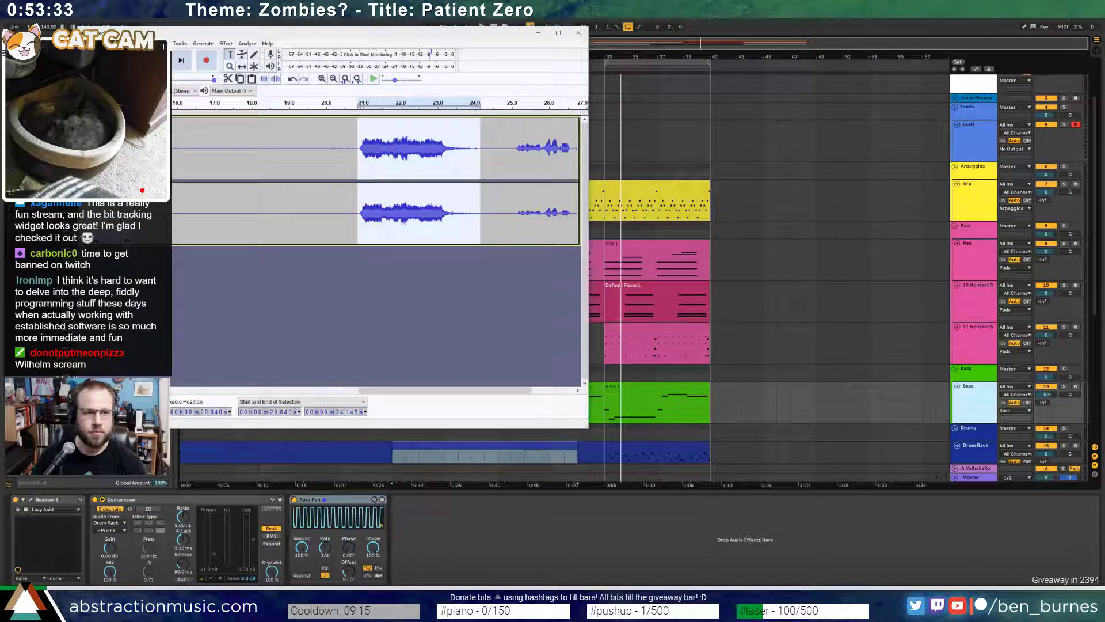
- Clear the exported recording from Audacity and record a second scream take of about 10 seconds
click(82, 122)
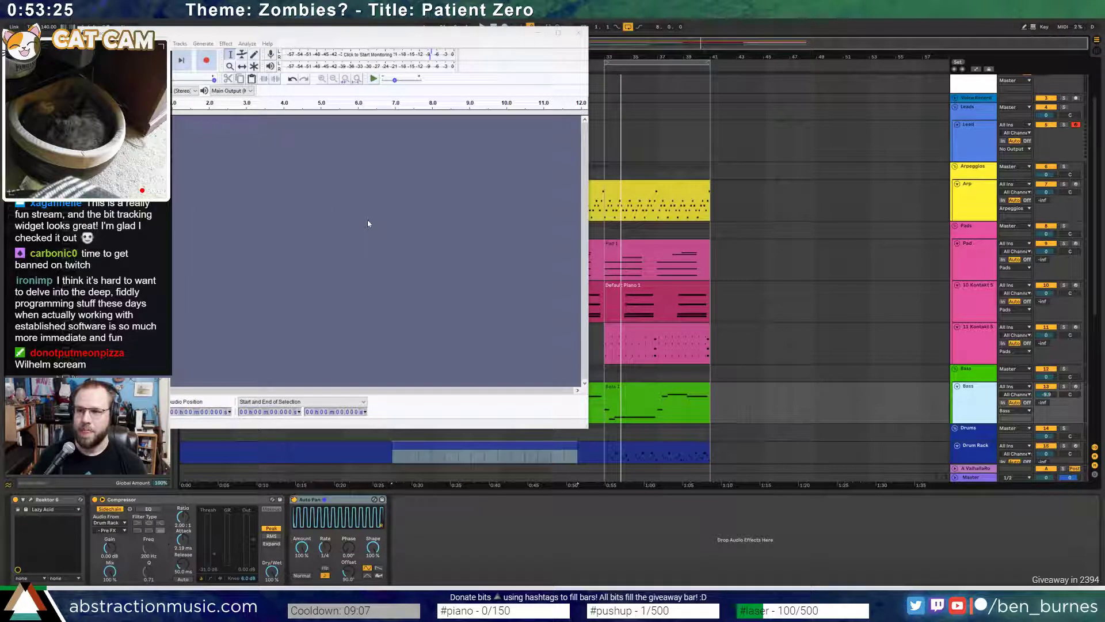
shift+click(206, 60)
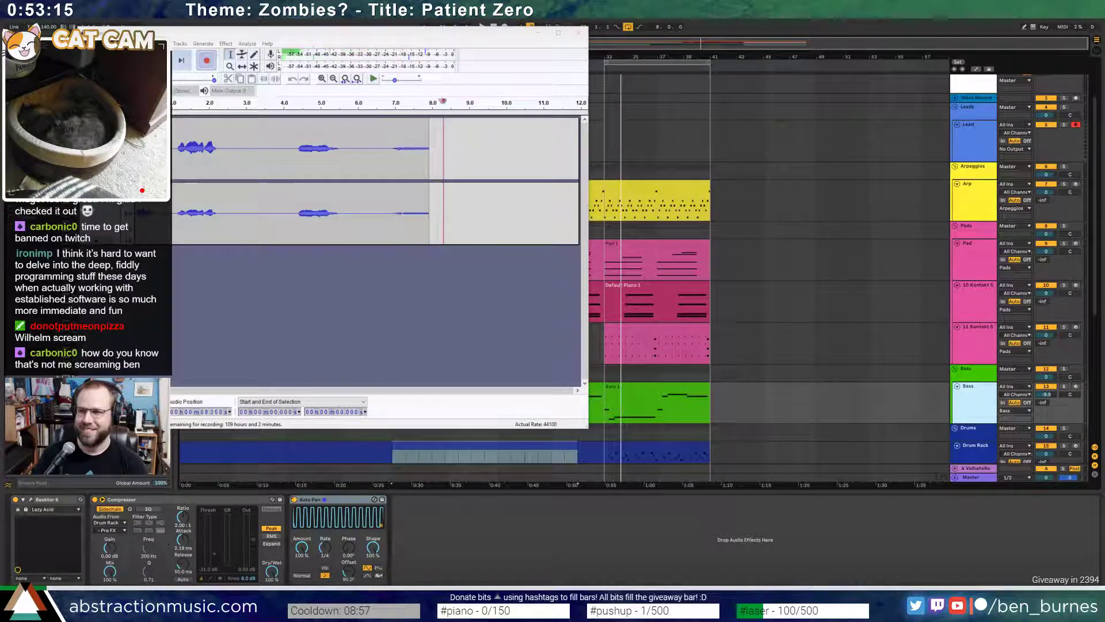
key(space)
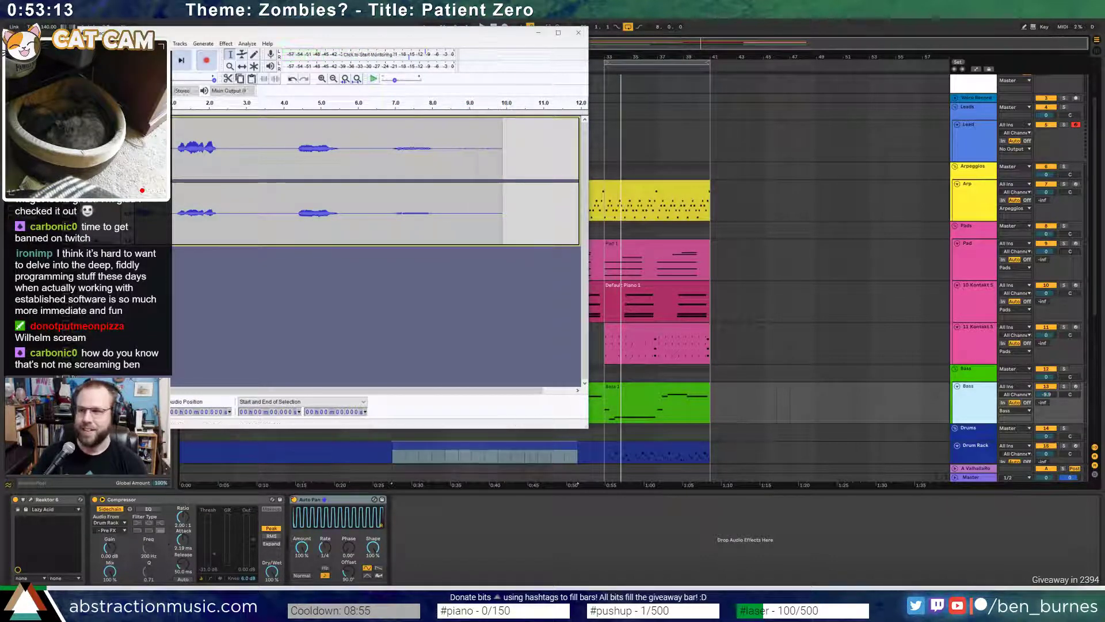
- Audition the second take and delete the unwanted audio around the scream, leaving about 1.4 seconds
key(ctrl+shift+e)
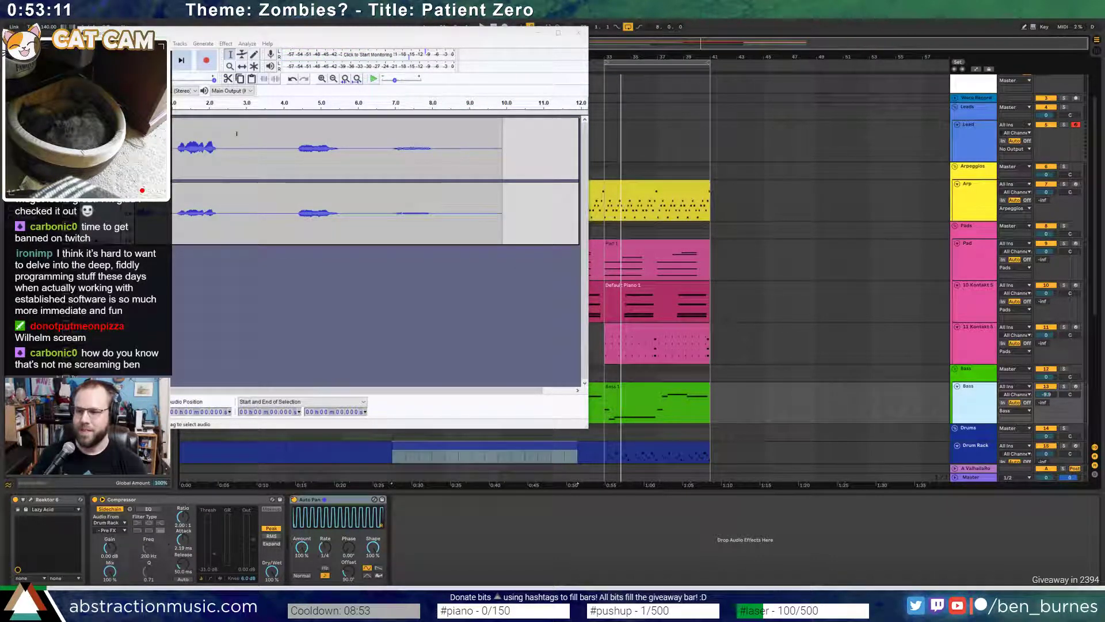
click(300, 112)
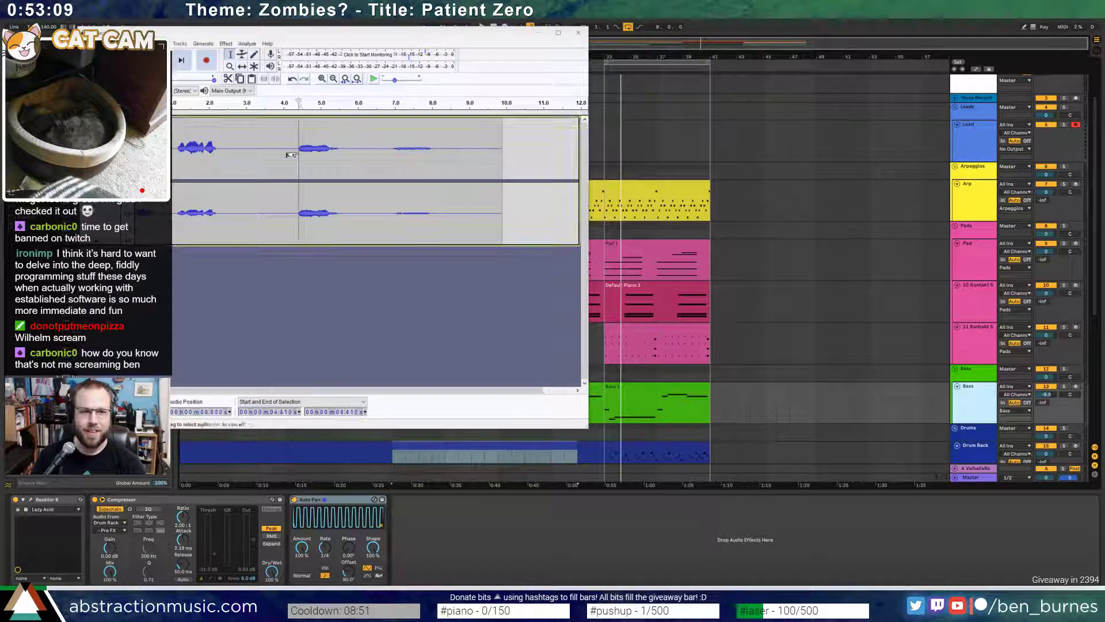
key(space)
drag(294, 154, 397, 151)
key(Delete)
key(Delete)
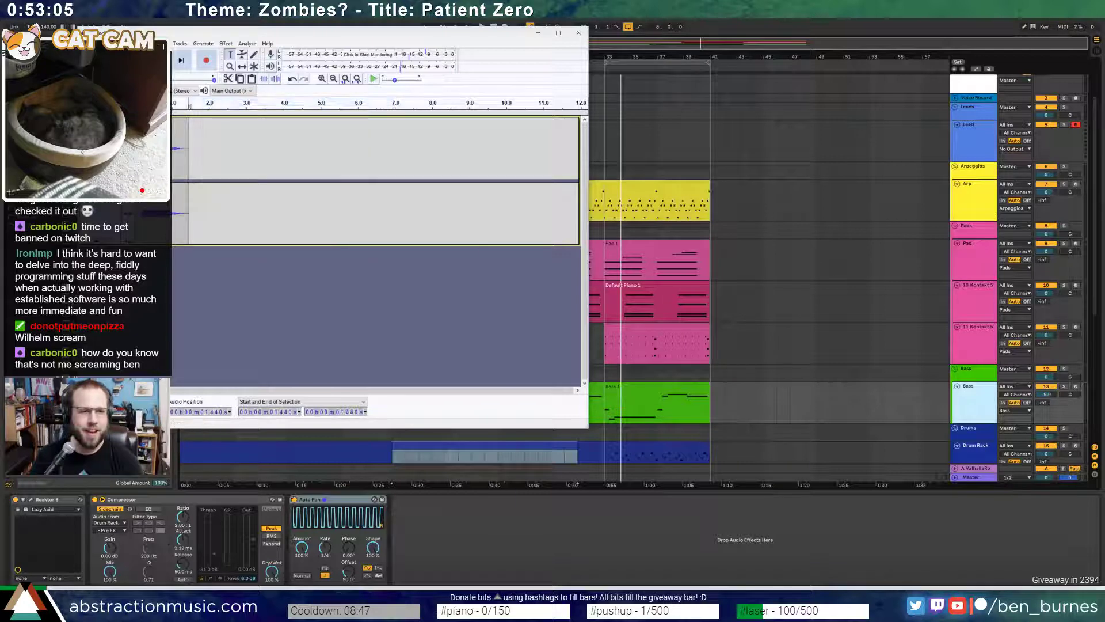
- Export the trimmed scream as a WAV file, accept the metadata tags and close Audacity without saving the project
mouse_move(135, 111)
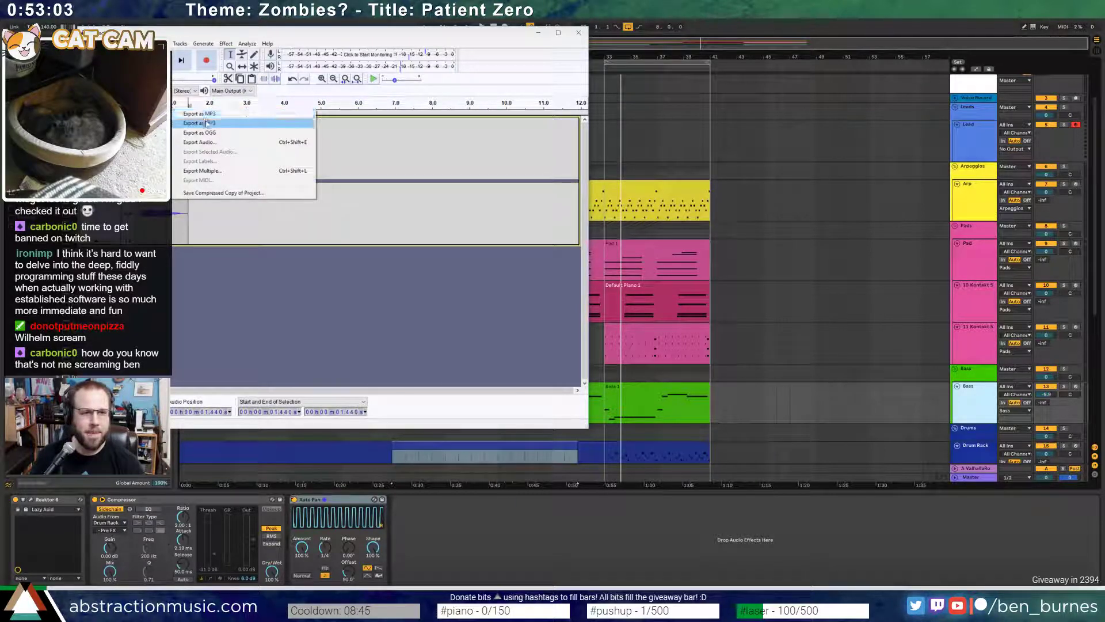
click(206, 124)
text(scream)
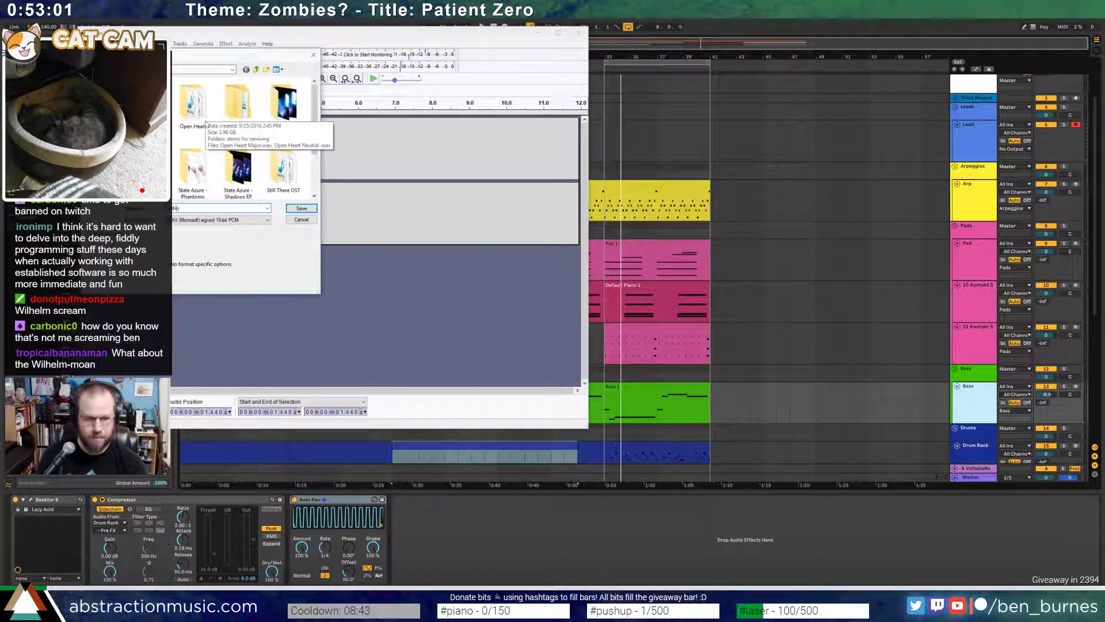
key(Return)
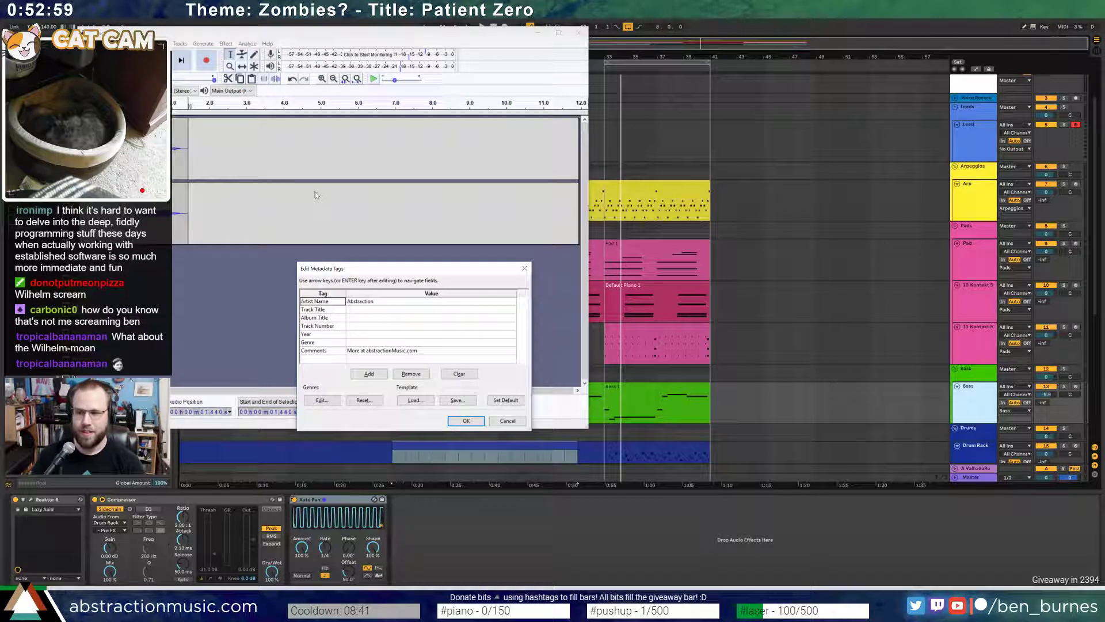
click(466, 421)
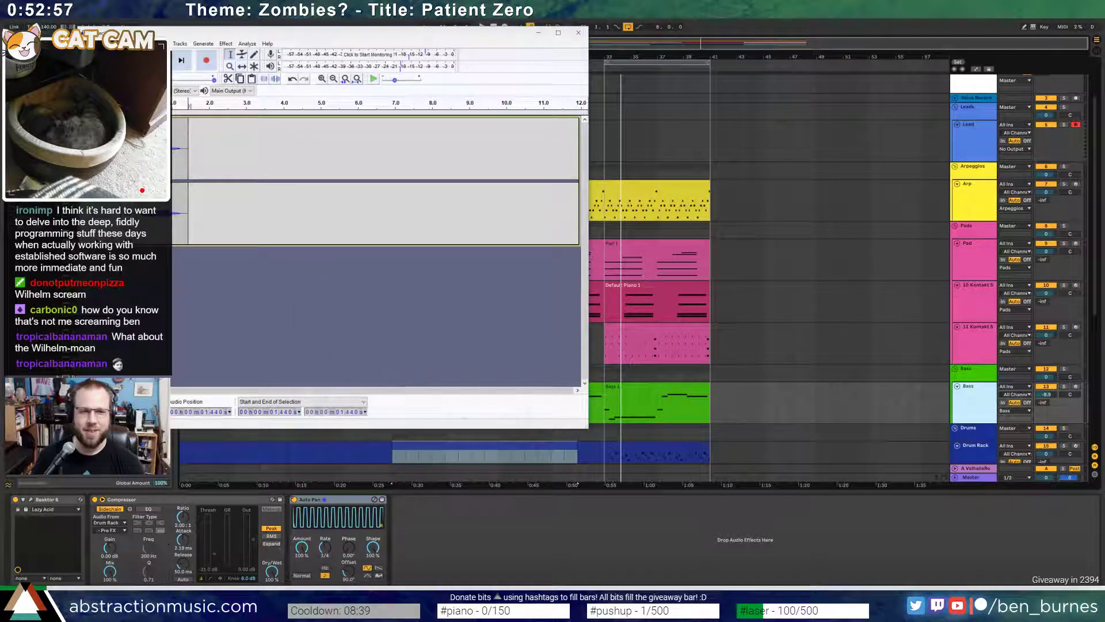
click(579, 33)
click(356, 234)
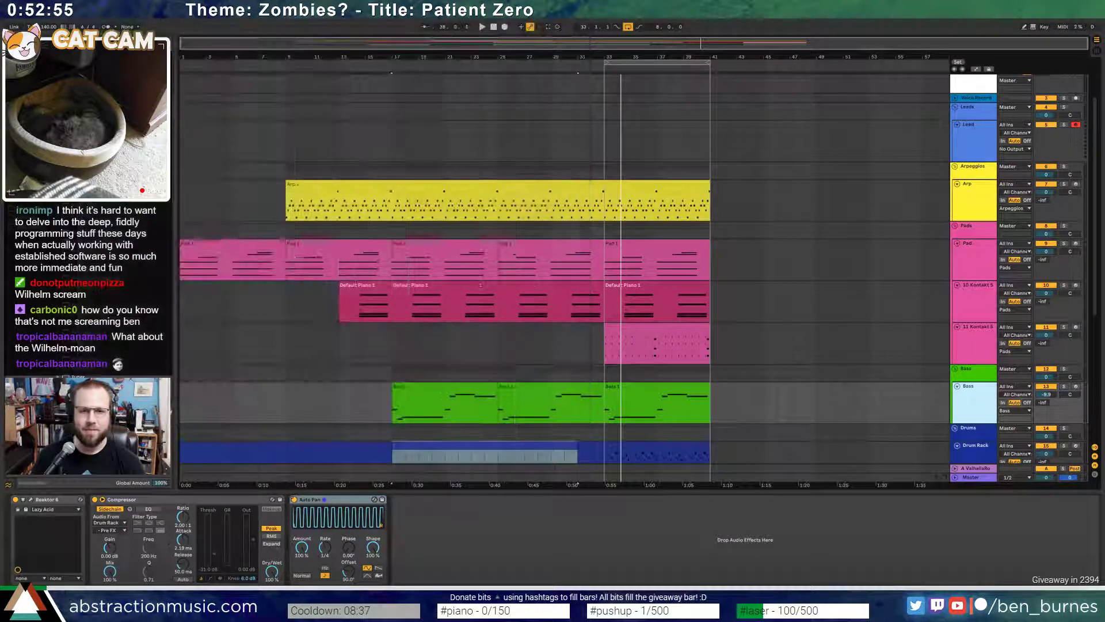
- Import the two exported scream files from the desktop onto the white-noise AmbWAV track starting at bar 36
drag(596, 5, 582, 23)
scroll(613, 279, down, 3)
scroll(613, 280, down, 5)
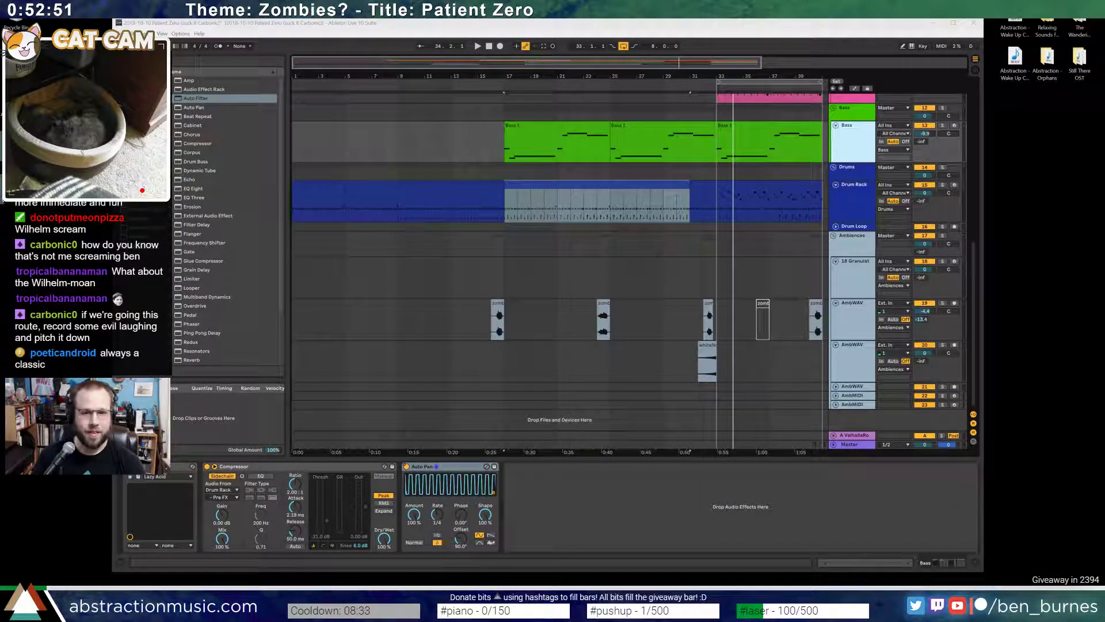
drag(2, 163, 758, 378)
double_click(515, 27)
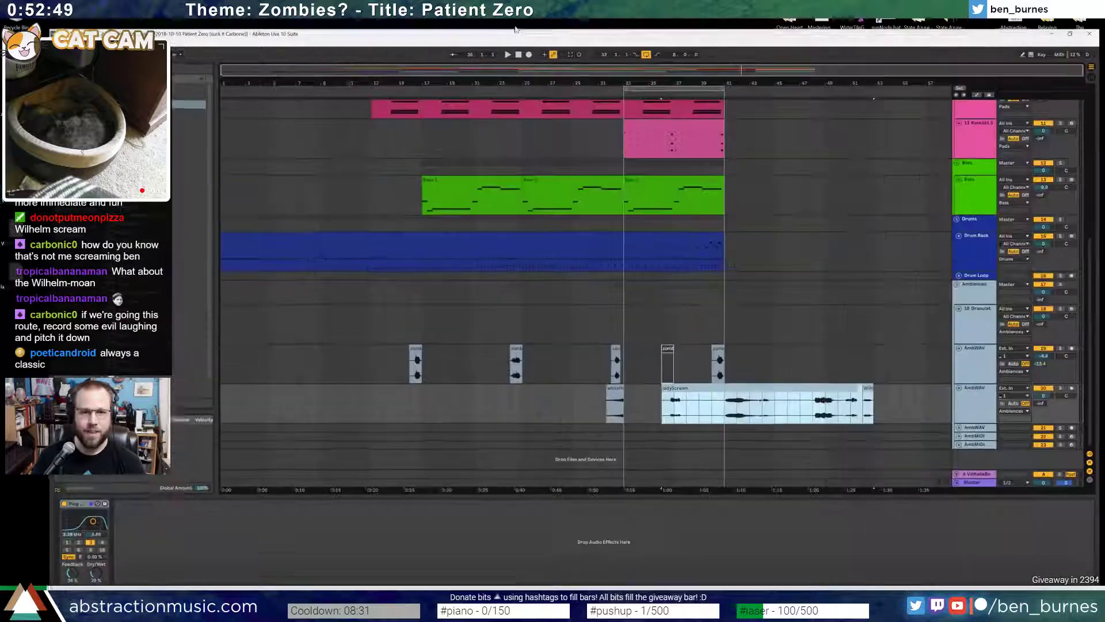
- Audition the ladyScream clip, cut it into separate screams and place them at bars 9 and 33 on the same track
click(805, 401)
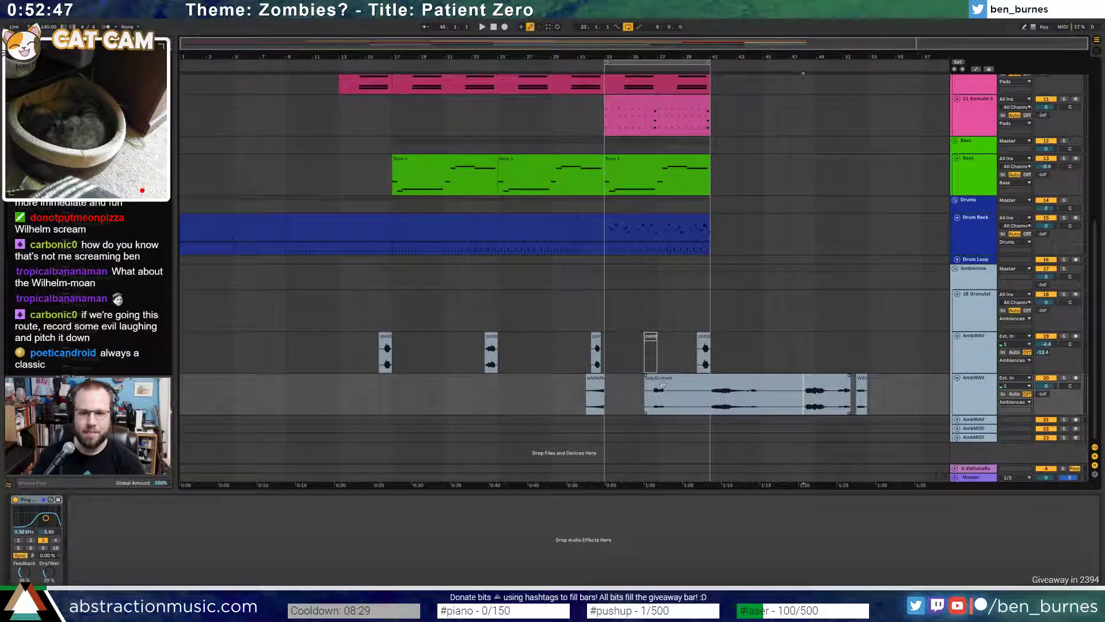
drag(649, 384, 325, 389)
key(space)
key(space)
click(790, 389)
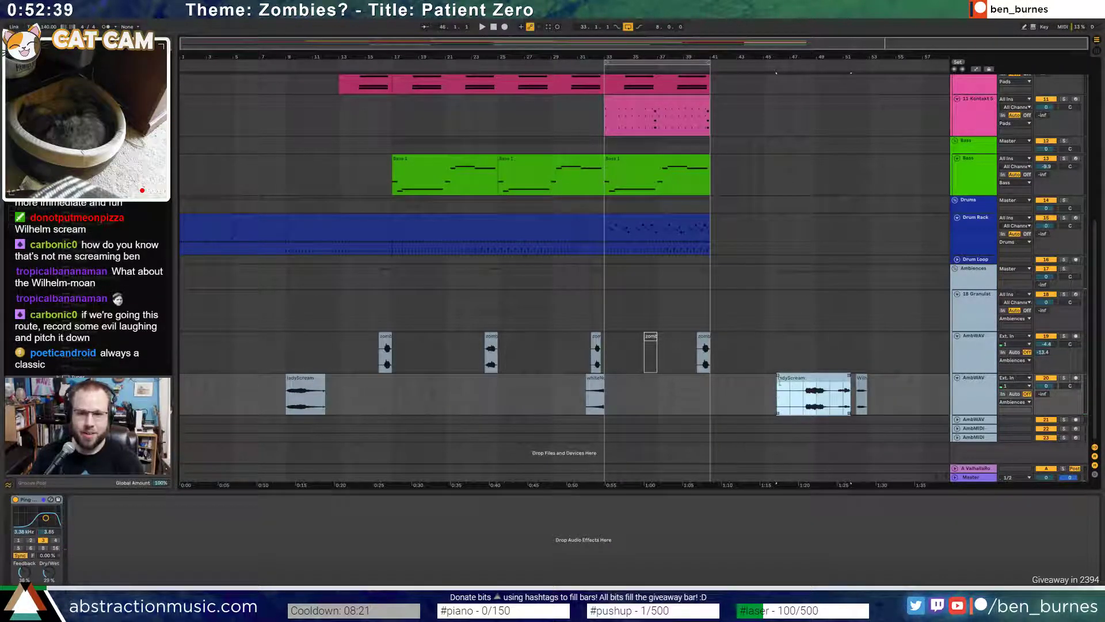
drag(780, 383, 619, 383)
- Move the short second scream clip onto the AmbWAV track above, at bar 45
click(860, 383)
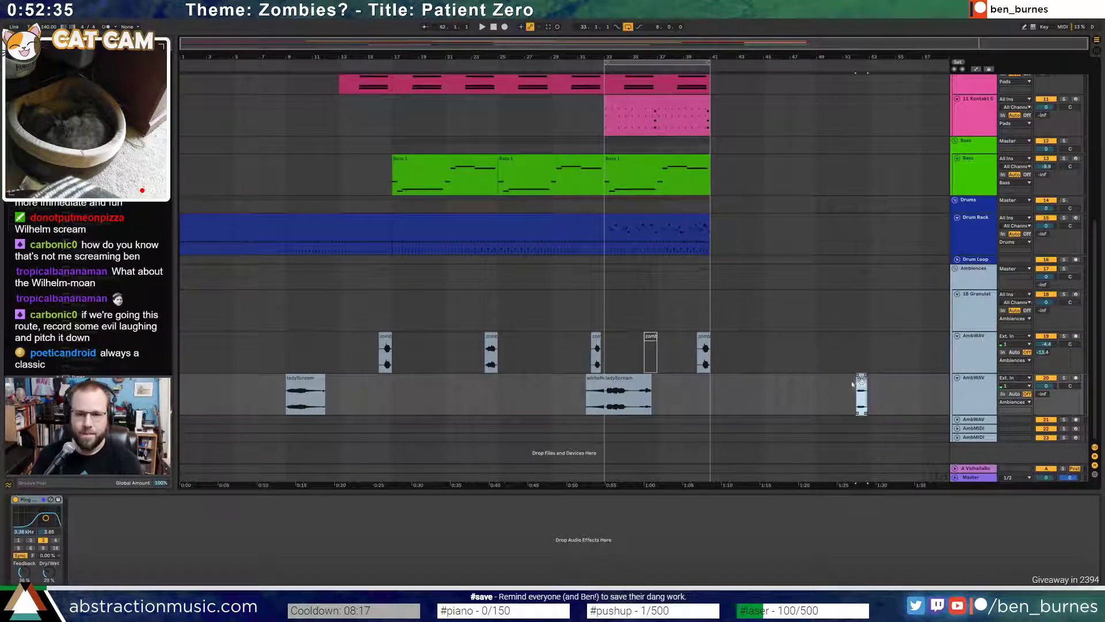
drag(861, 381, 746, 395)
drag(742, 345, 764, 347)
click(733, 406)
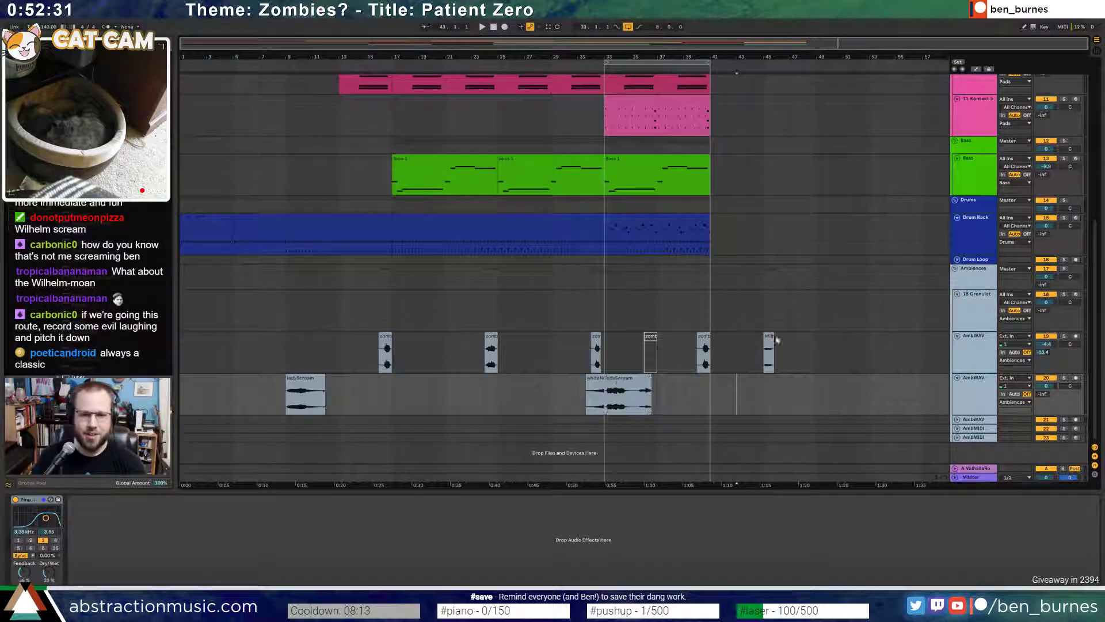
- Trim the ladyScream clip at bar 33 so it contains only the long scream, removing the quieter part at its end
click(610, 385)
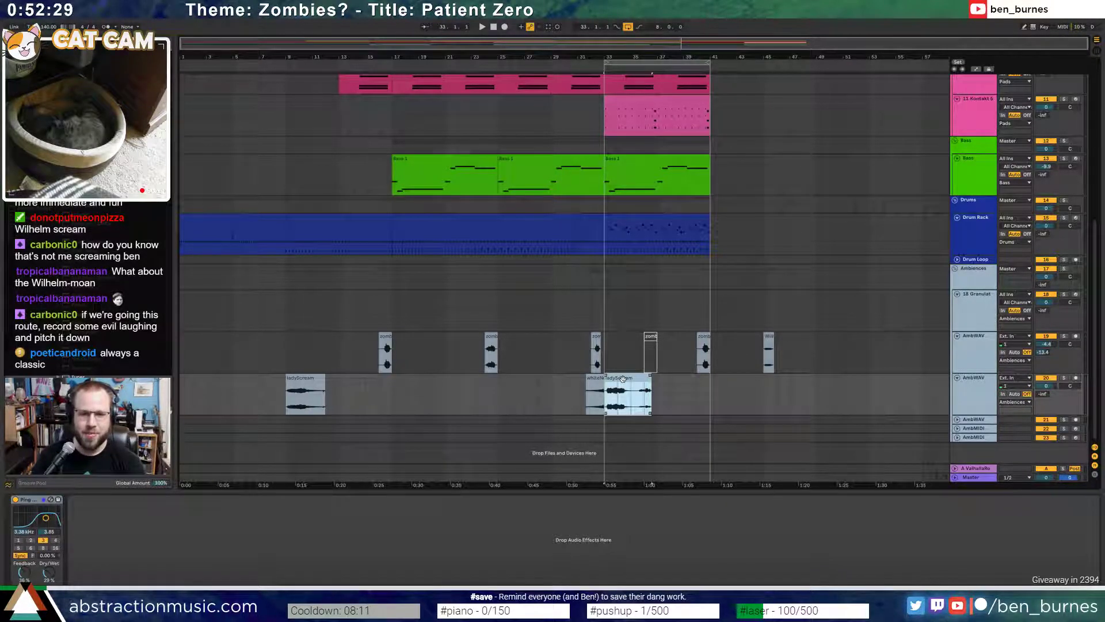
double_click(622, 378)
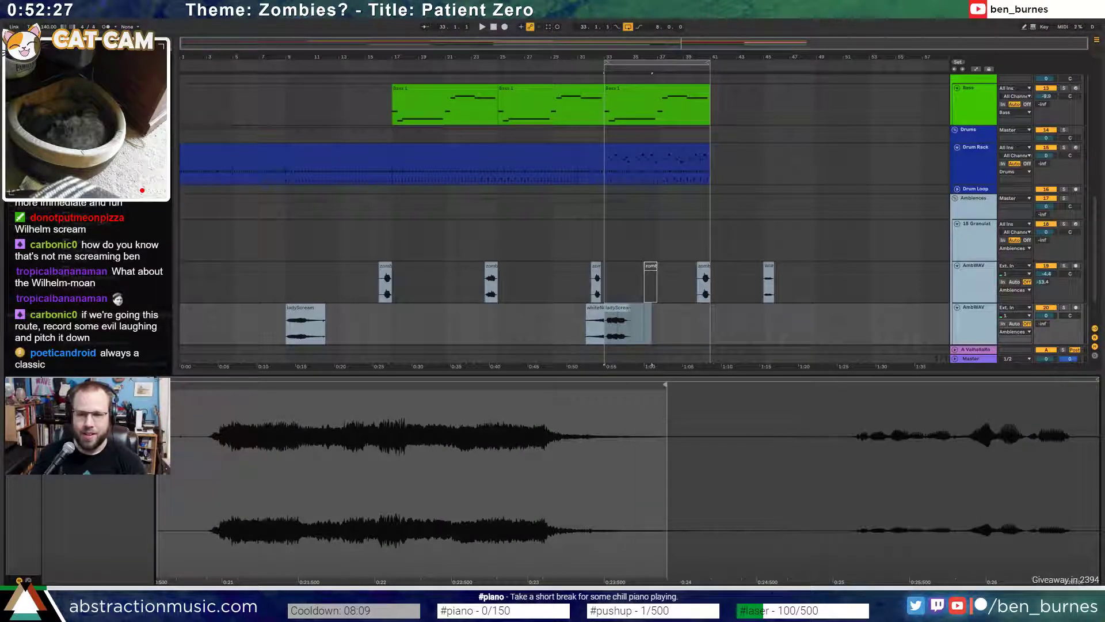
drag(667, 422, 673, 422)
drag(156, 386, 233, 386)
key(shift+Tab)
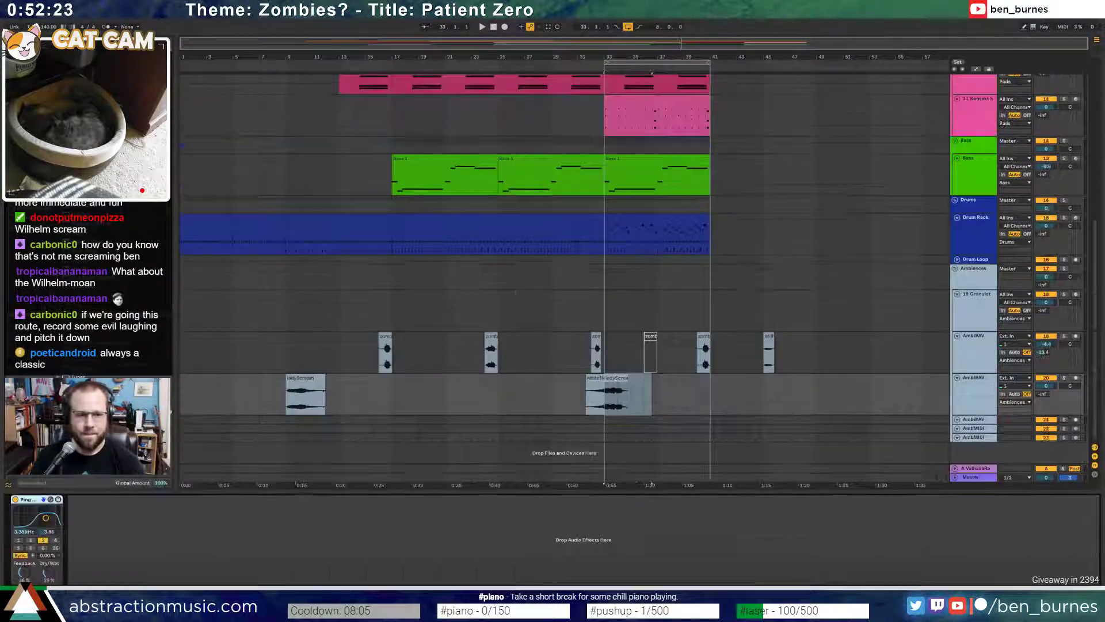
- Move the trimmed ladyScream clip at bar 33 onto the empty AmbWAV track below and unfold that track
click(977, 422)
drag(620, 379, 621, 420)
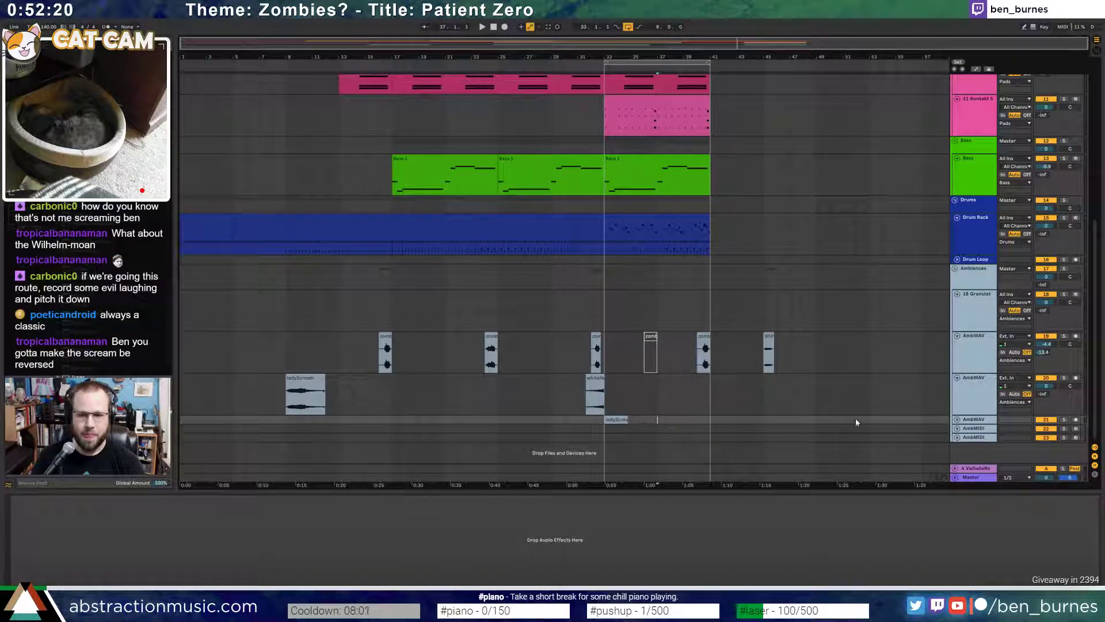
click(958, 421)
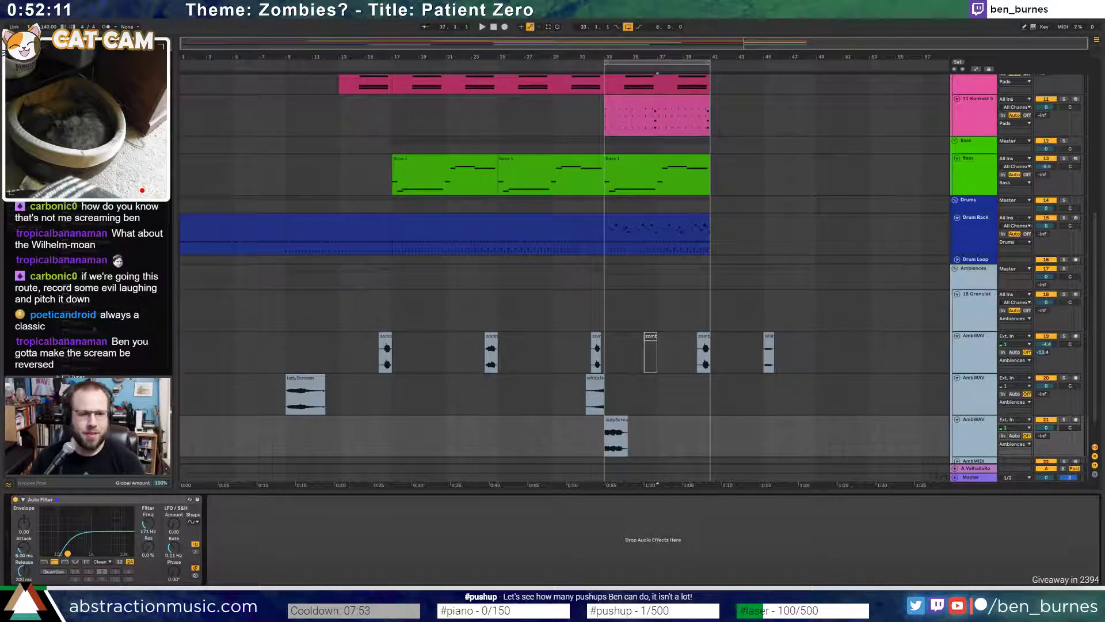
- Add a Reverb after the Auto Filter on the lowest AmbWAV track, set its decay time to 1.84 s and select the scream clip
drag(81, 342, 306, 533)
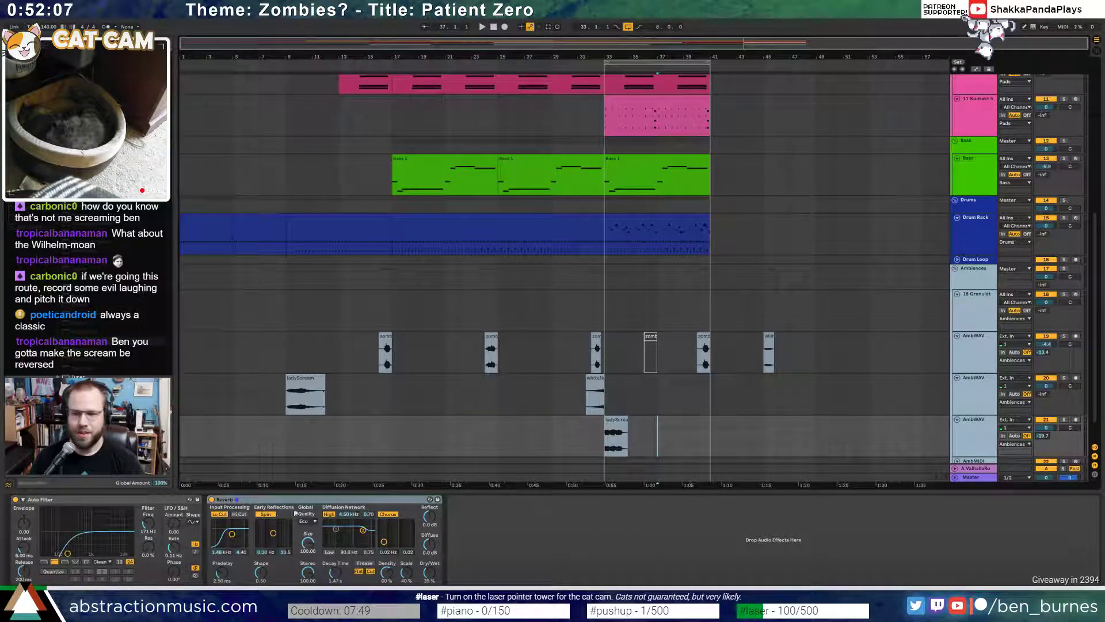
drag(329, 568, 329, 560)
click(616, 424)
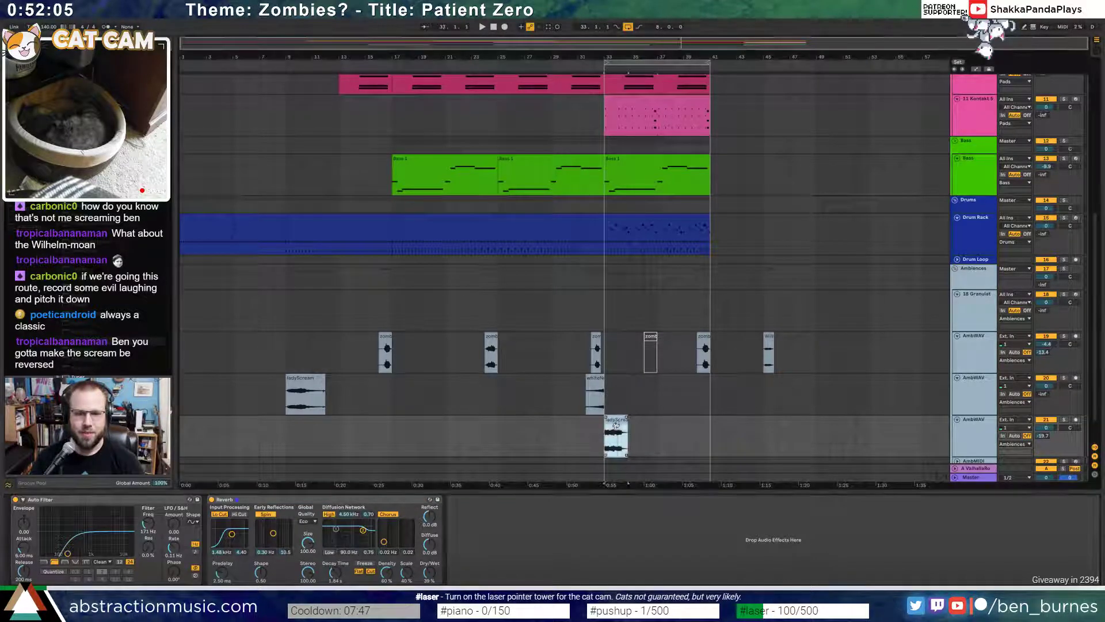
- Duplicate the ladyScream clip at bar 33, place a one-bar copy ending at bar 41, and audition it
key(ctrl+d)
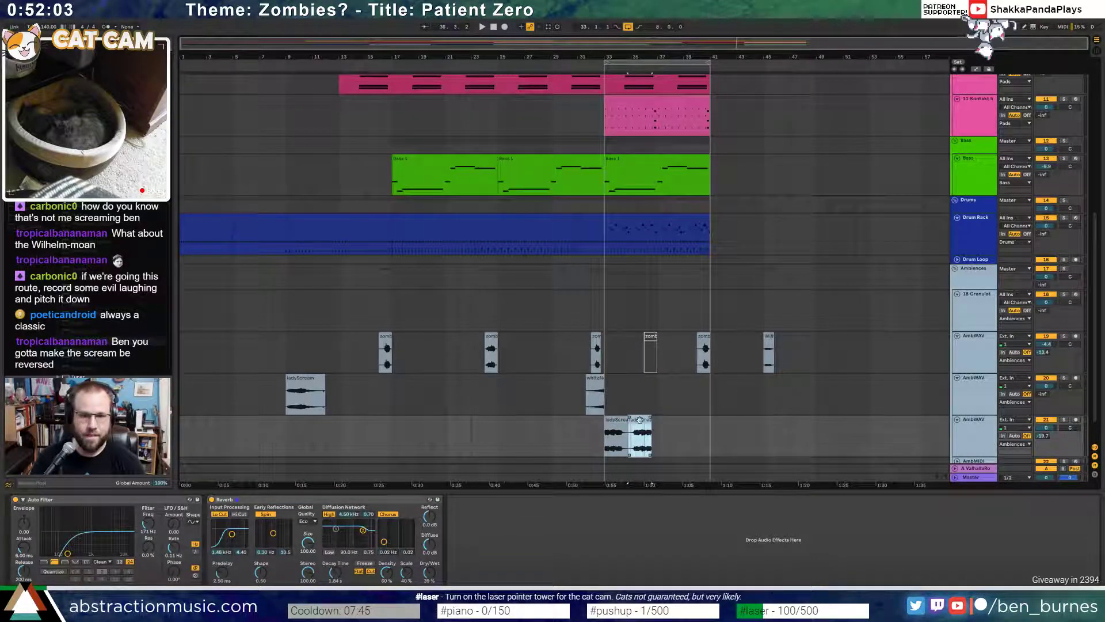
drag(640, 420, 703, 424)
key(space)
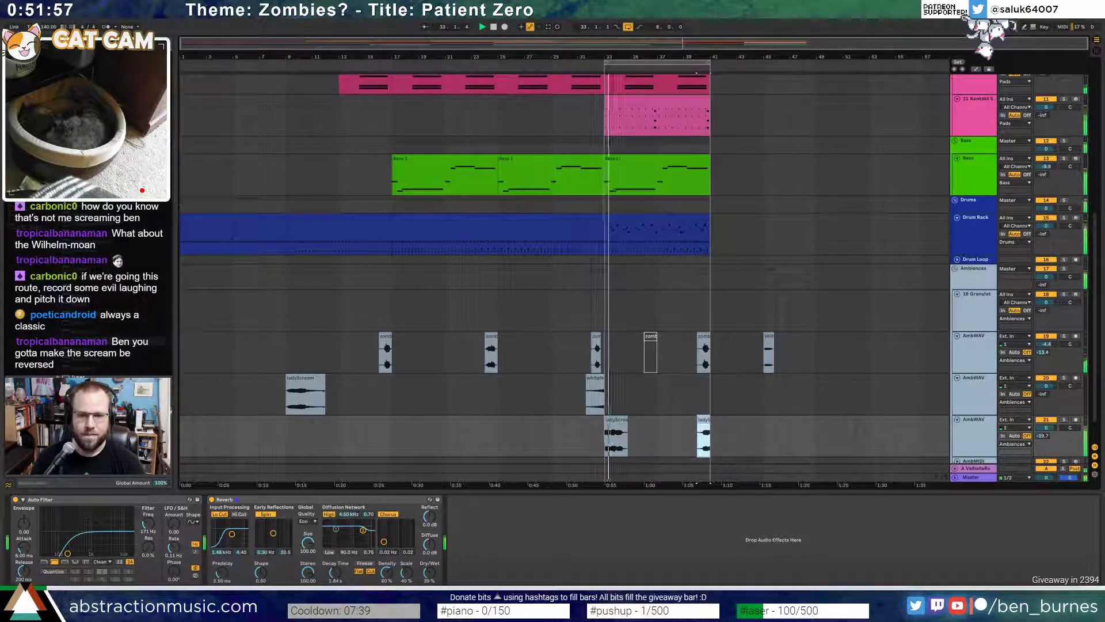
key(space)
- Lower the gain of the ladyScream clip at bar 33 and pan its AmbWAV track to the left
double_click(614, 421)
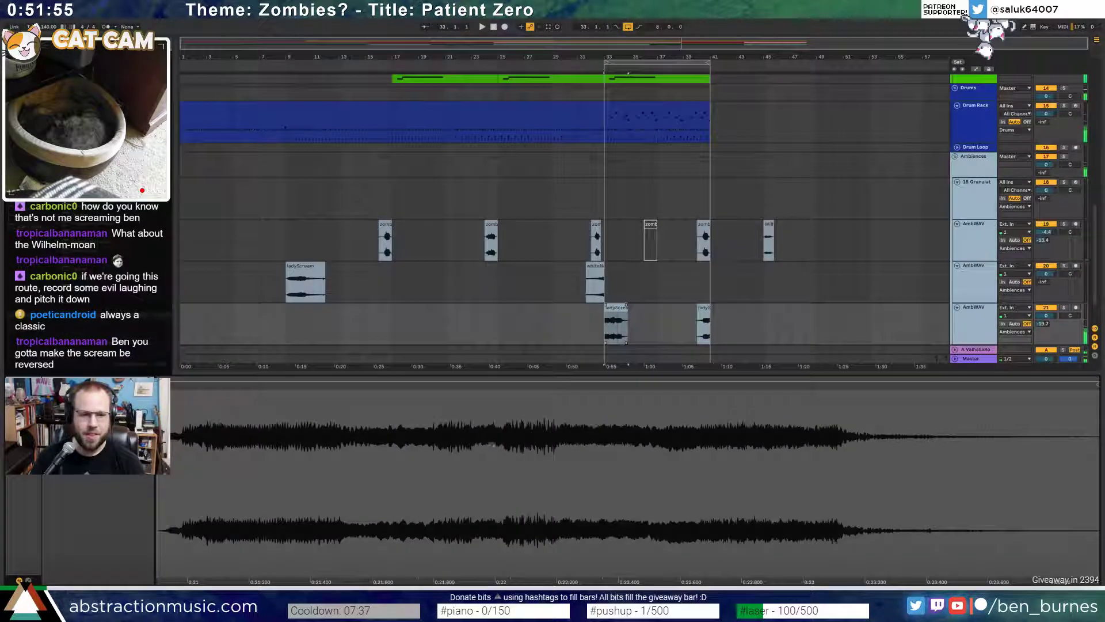
drag(94, 433, 93, 449)
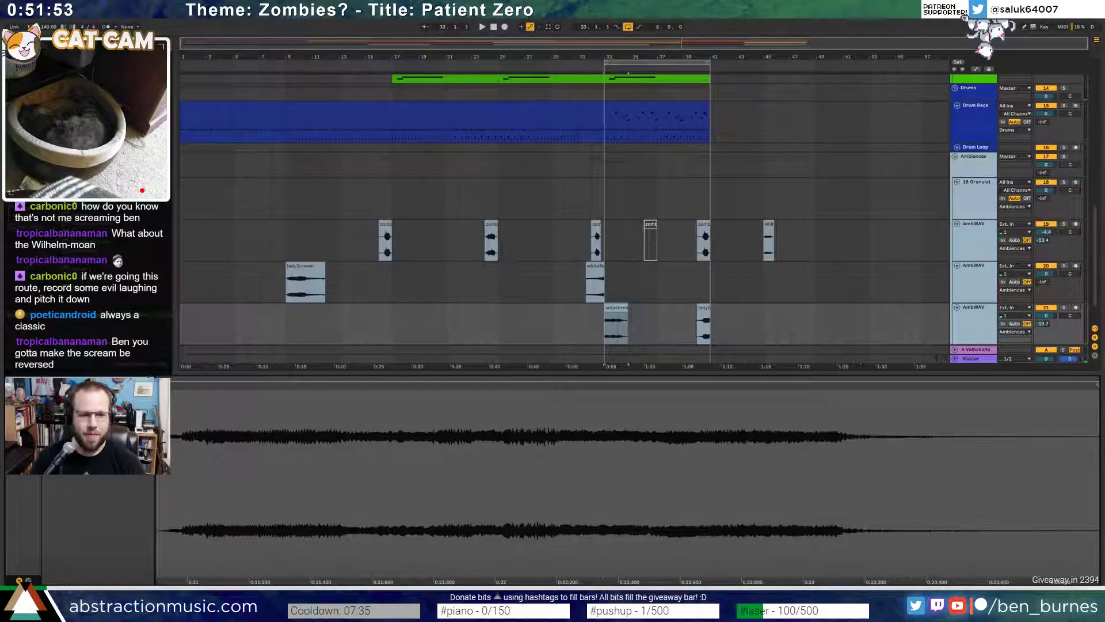
drag(1073, 317, 1073, 337)
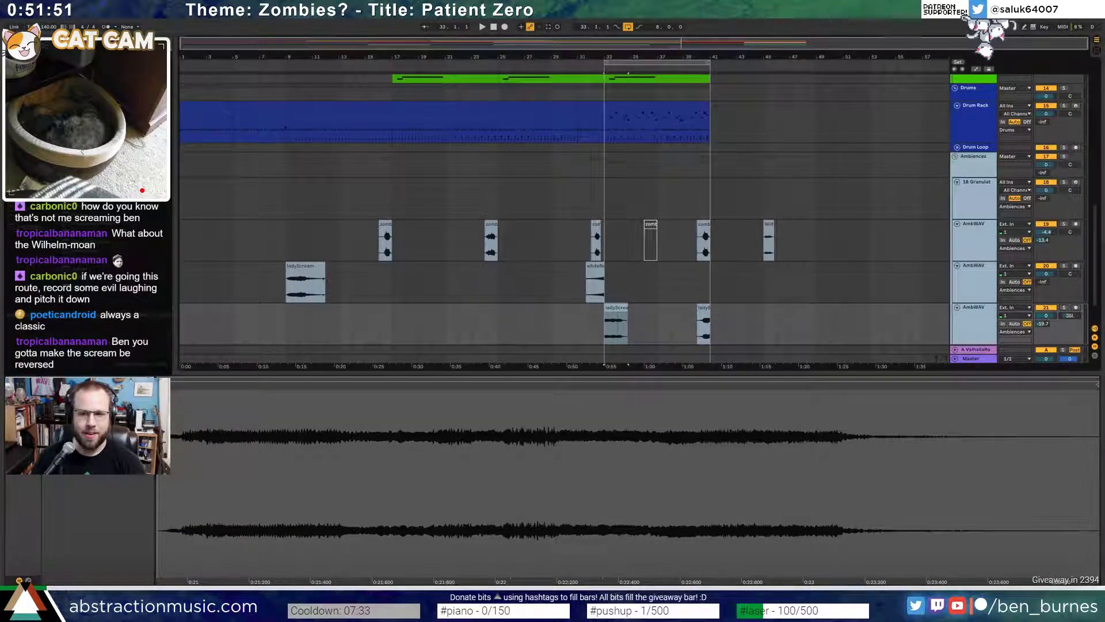
- Move the one-bar ladyScream copy so it ends at bar 49 and audition it there
drag(703, 311, 810, 311)
key(space)
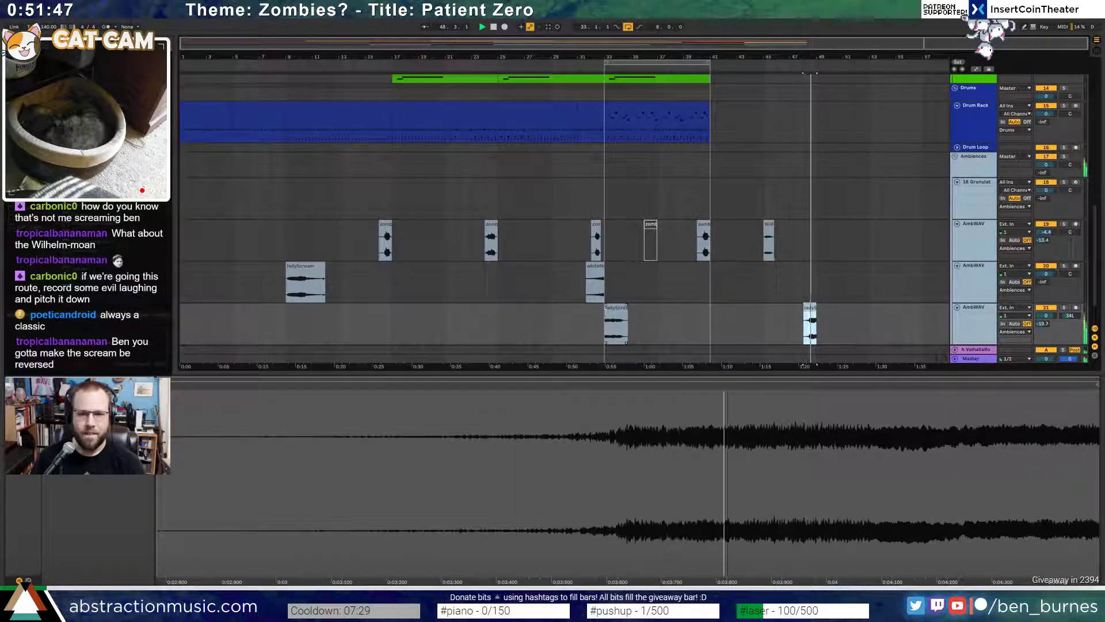
key(space)
click(308, 283)
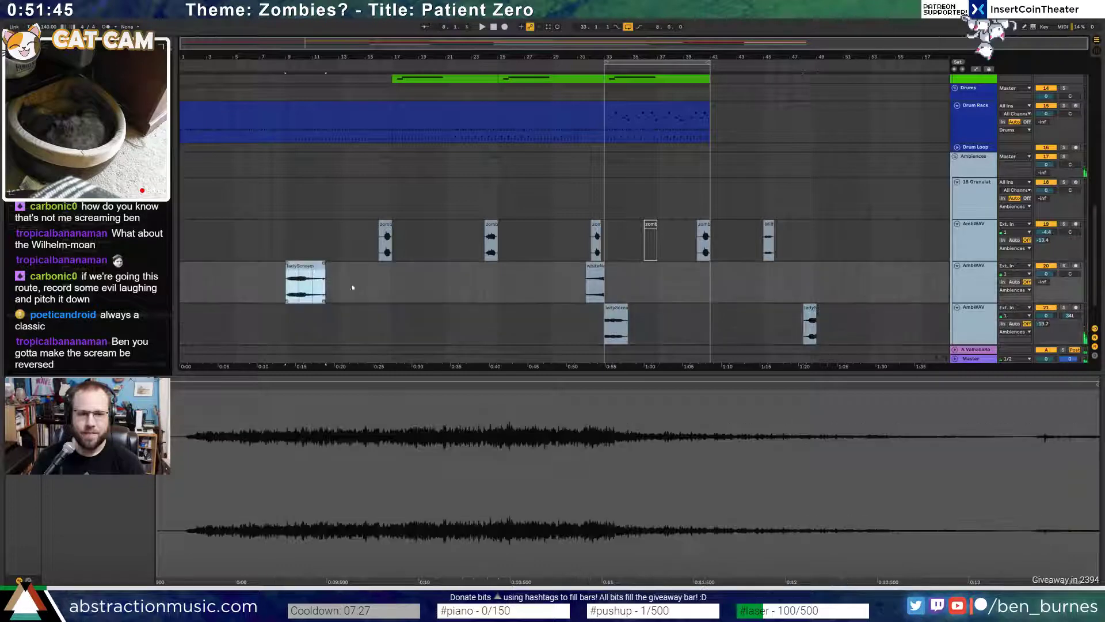
- Duplicate the Pad, Kontakt, Bass and Drum Rack clips of bars 33 to 41 into bars 41 to 49
scroll(711, 151, up, 10)
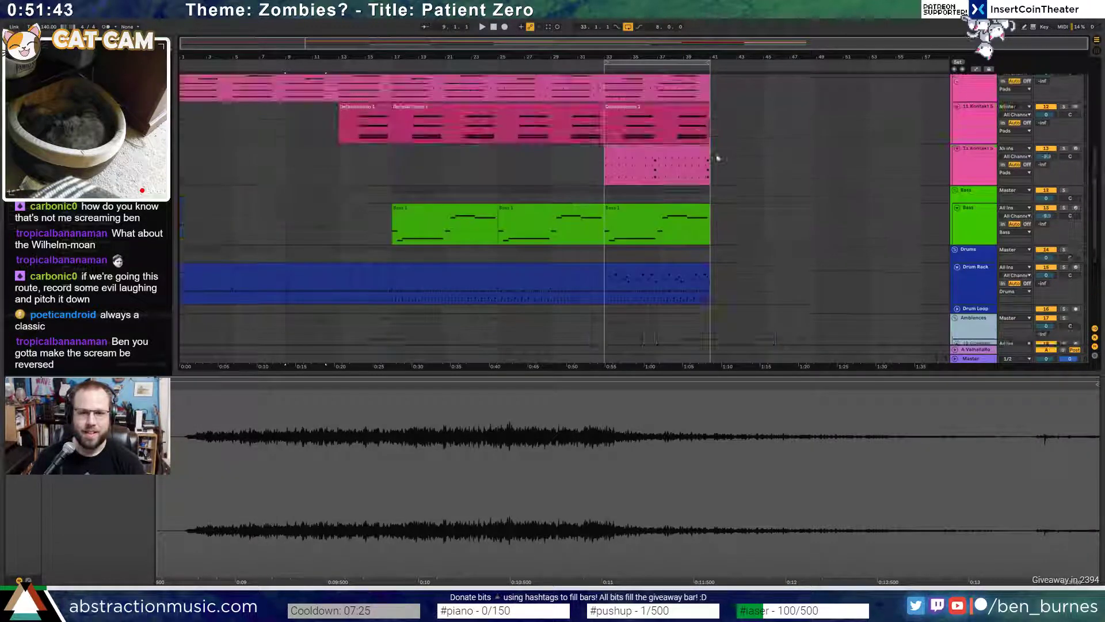
click(647, 118)
scroll(666, 231, down, 5)
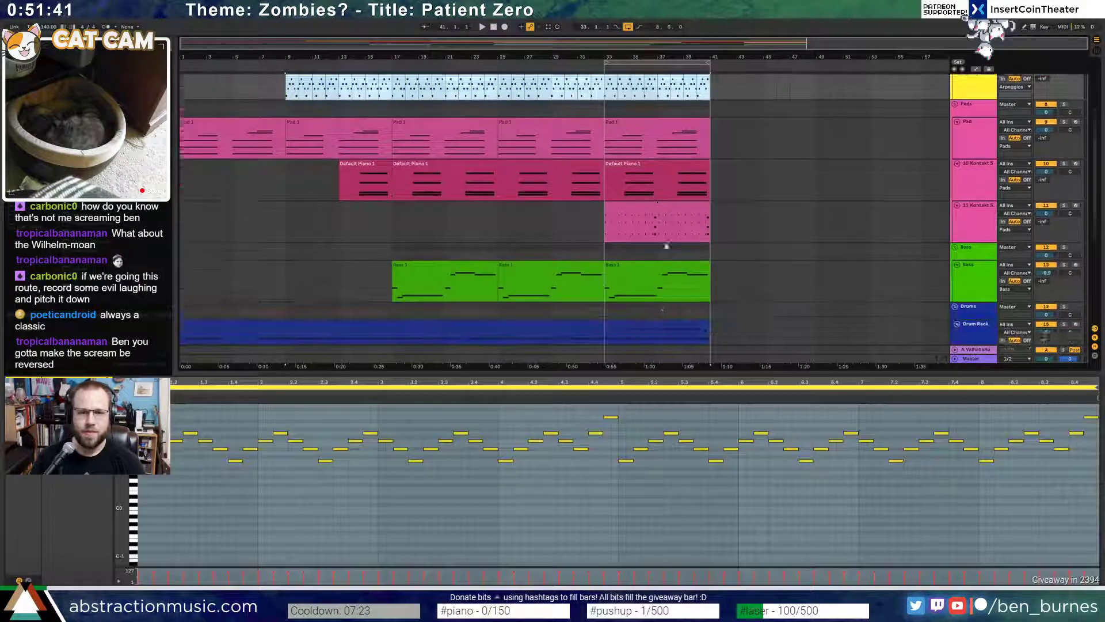
shift+click(692, 294)
click(722, 307)
drag(712, 304, 605, 79)
key(ctrl+d)
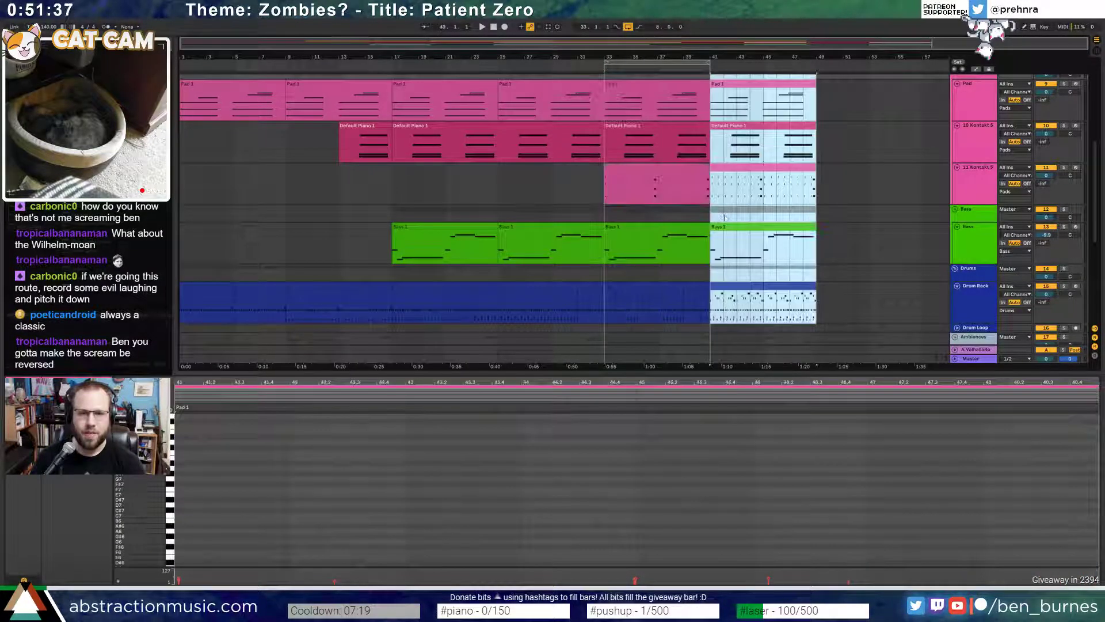
- Extend the arrangement loop from bar 33 so it ends at bar 49
key(shift+Tab)
scroll(747, 252, down, 3)
scroll(748, 253, up, 4)
scroll(737, 114, up, 1)
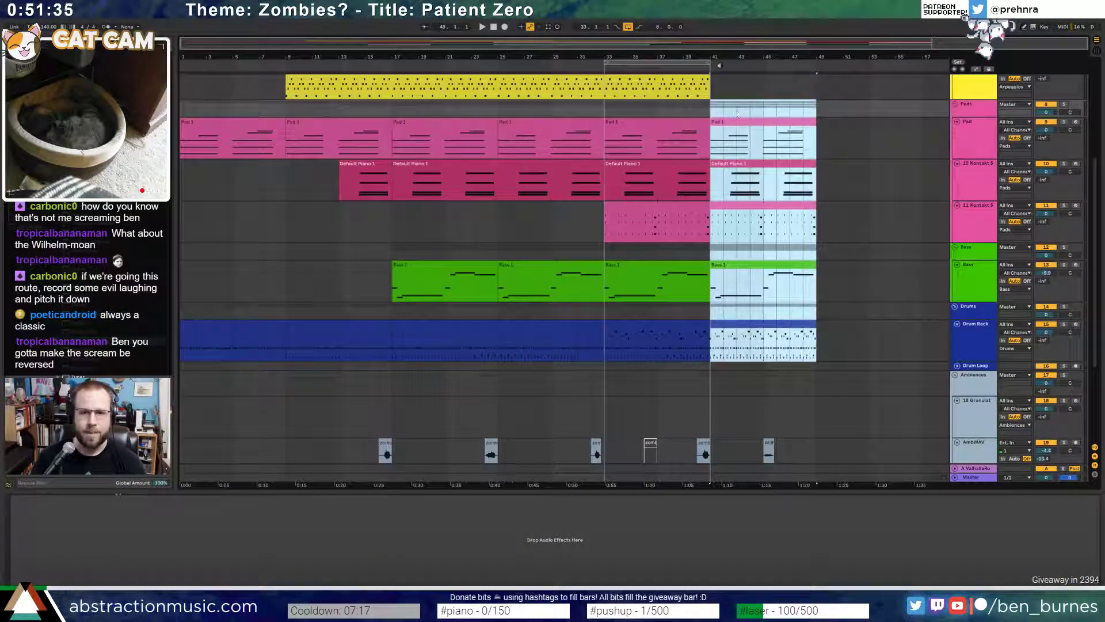
drag(713, 68, 816, 66)
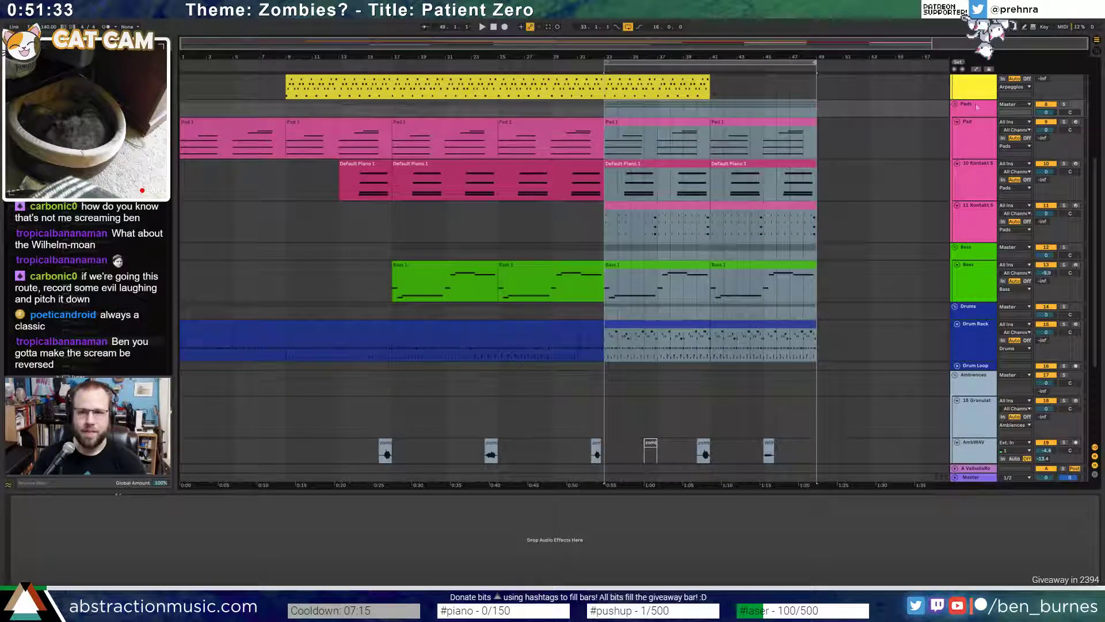
- Fold the Arp, Pad, both Kontakt, Bass and Drum Rack tracks to their minimum height
scroll(946, 101, up, 2)
click(957, 110)
click(958, 137)
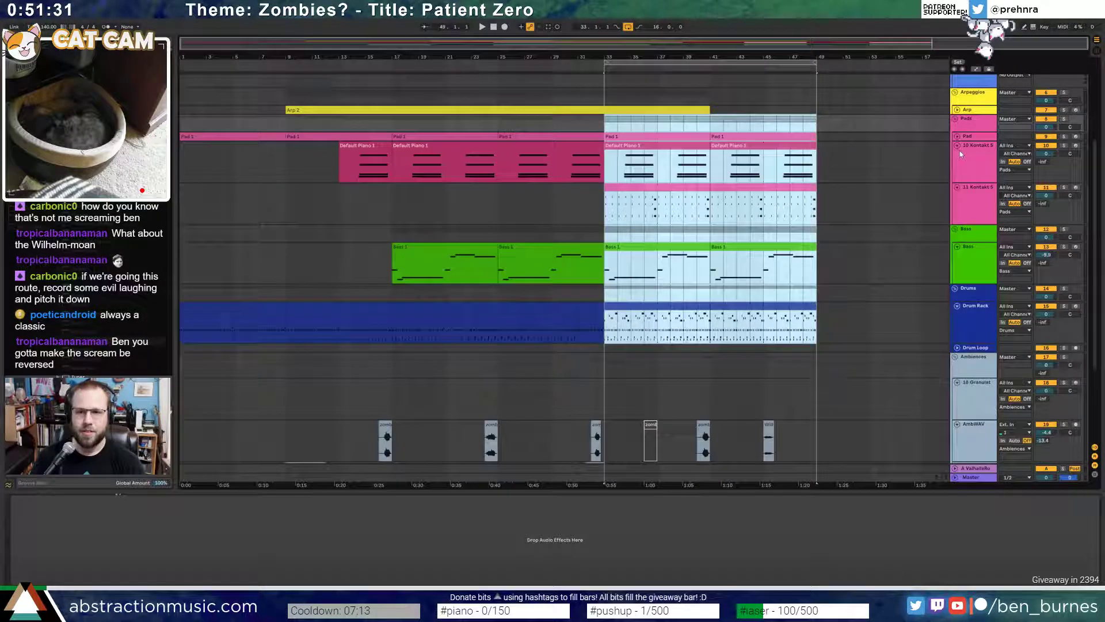
click(957, 145)
click(958, 155)
click(958, 182)
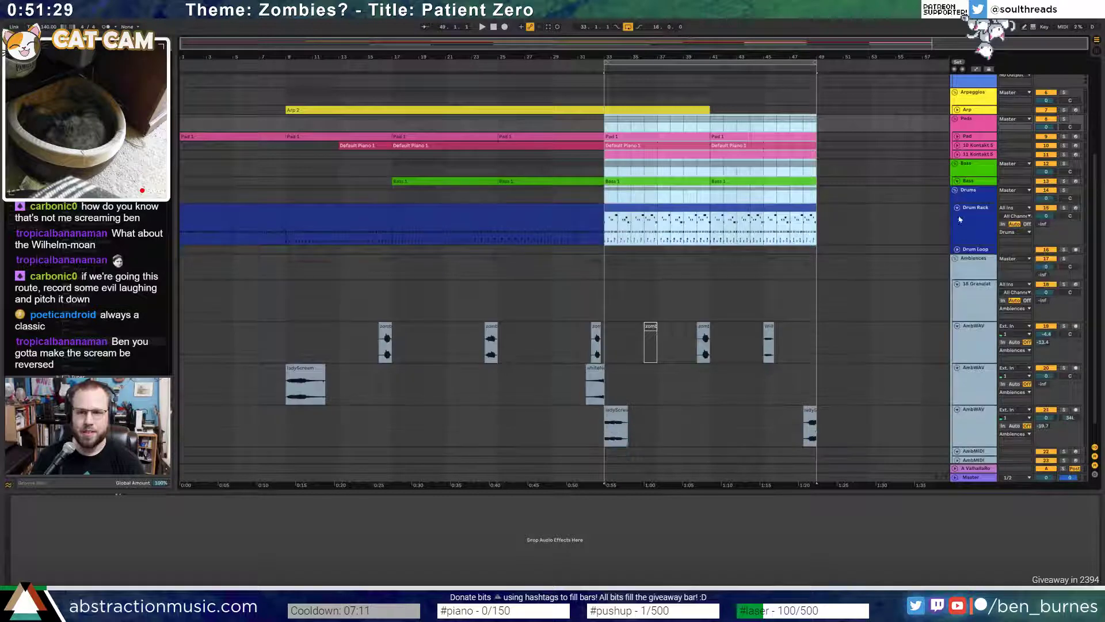
click(958, 209)
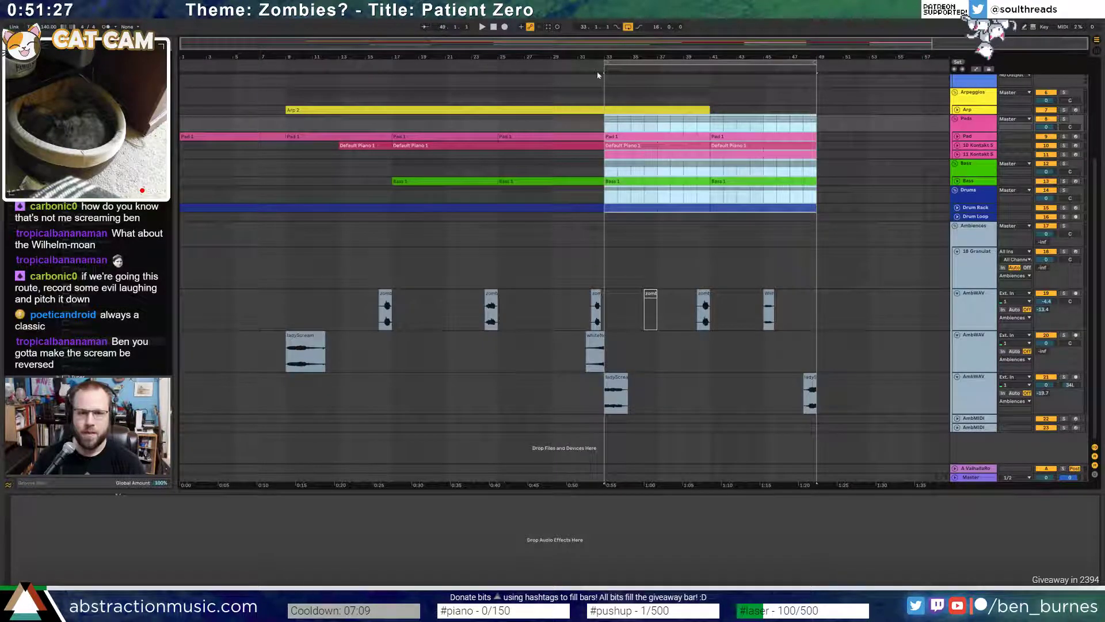
- Play from bar 33 and extend the Arp clip to bar 49
click(607, 84)
key(space)
drag(710, 109, 813, 109)
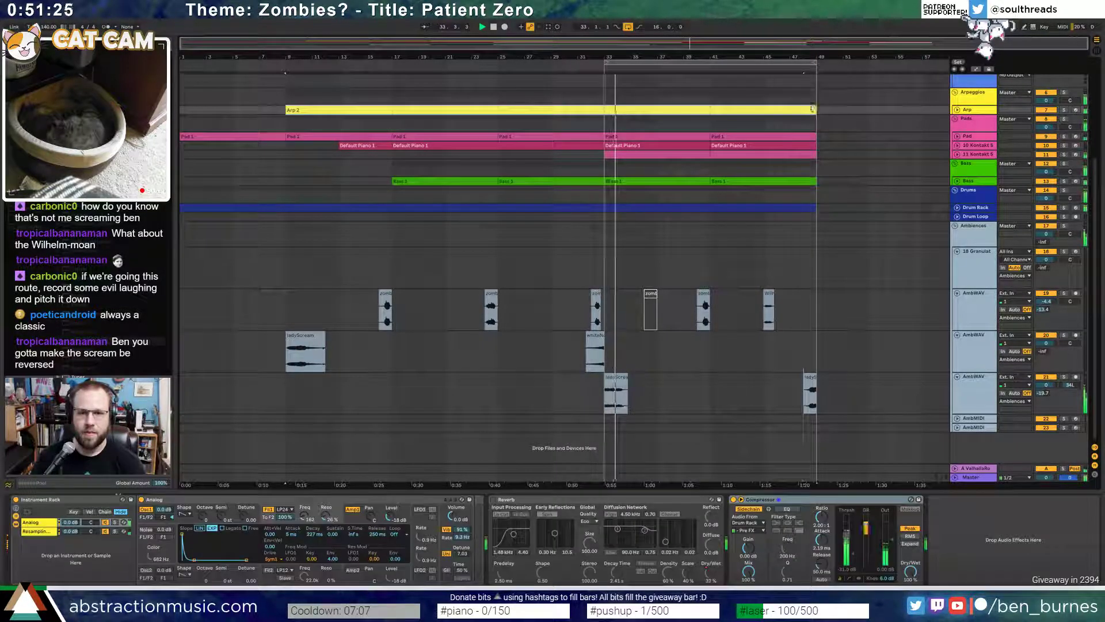
- Shorten the ladyScream clip at bar 33 to one bar and listen to it in the mix
click(622, 377)
scroll(626, 381, up, 3)
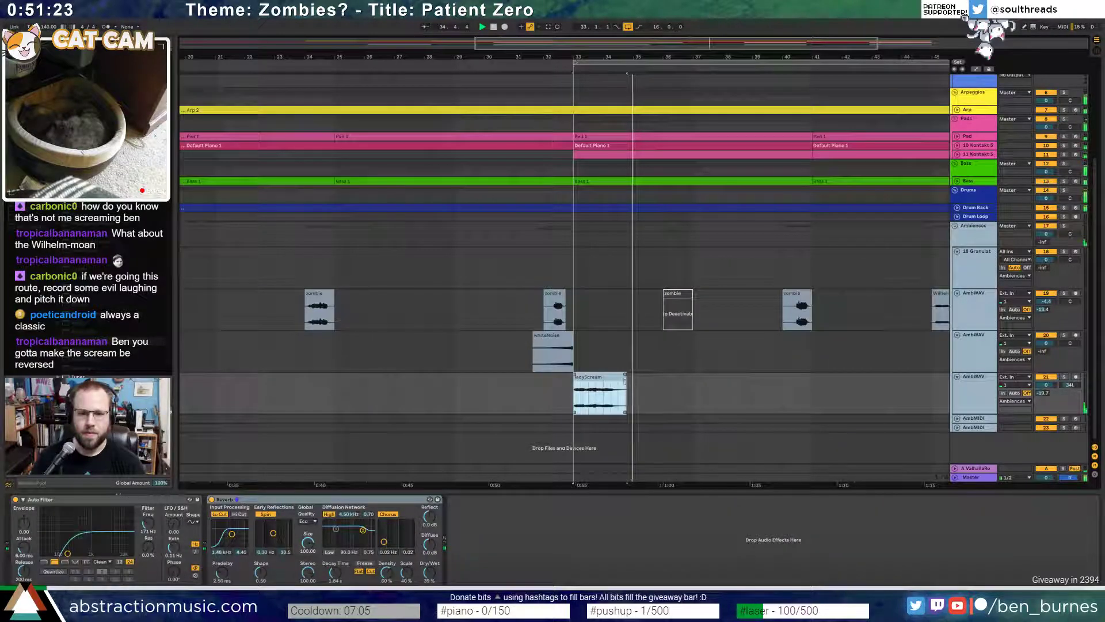
drag(626, 381, 604, 379)
double_click(594, 378)
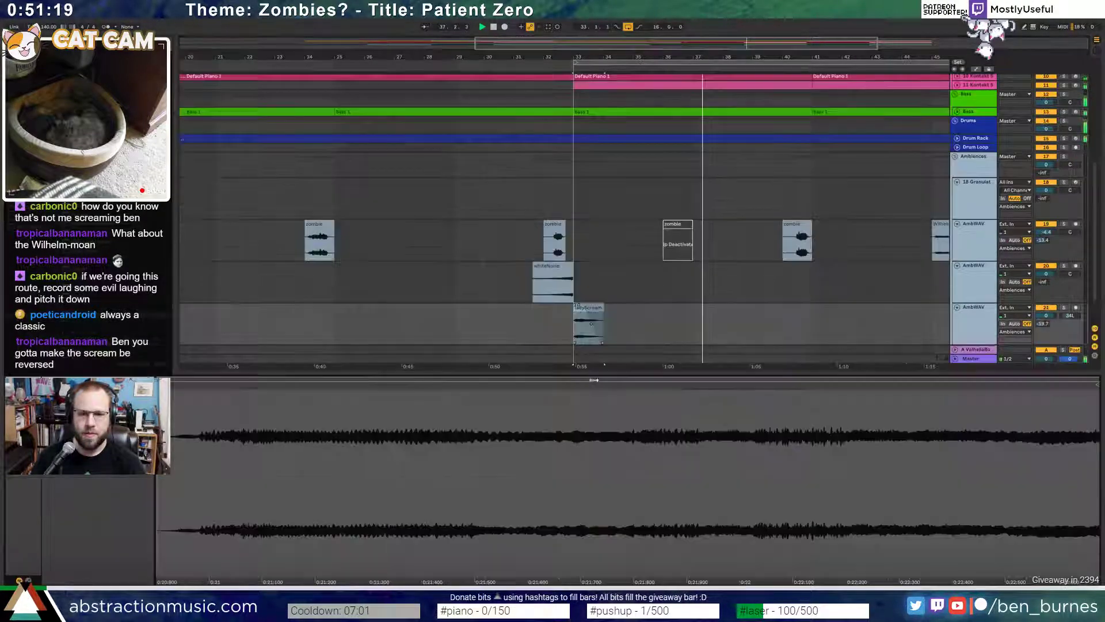
key(shift+Tab)
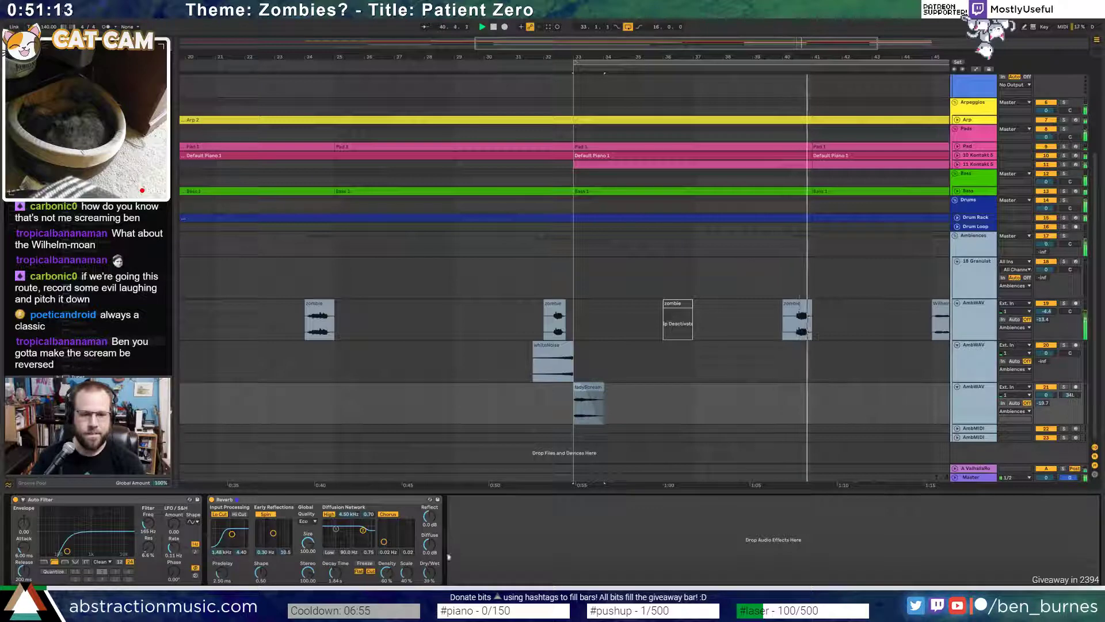
drag(507, 56, 509, 24)
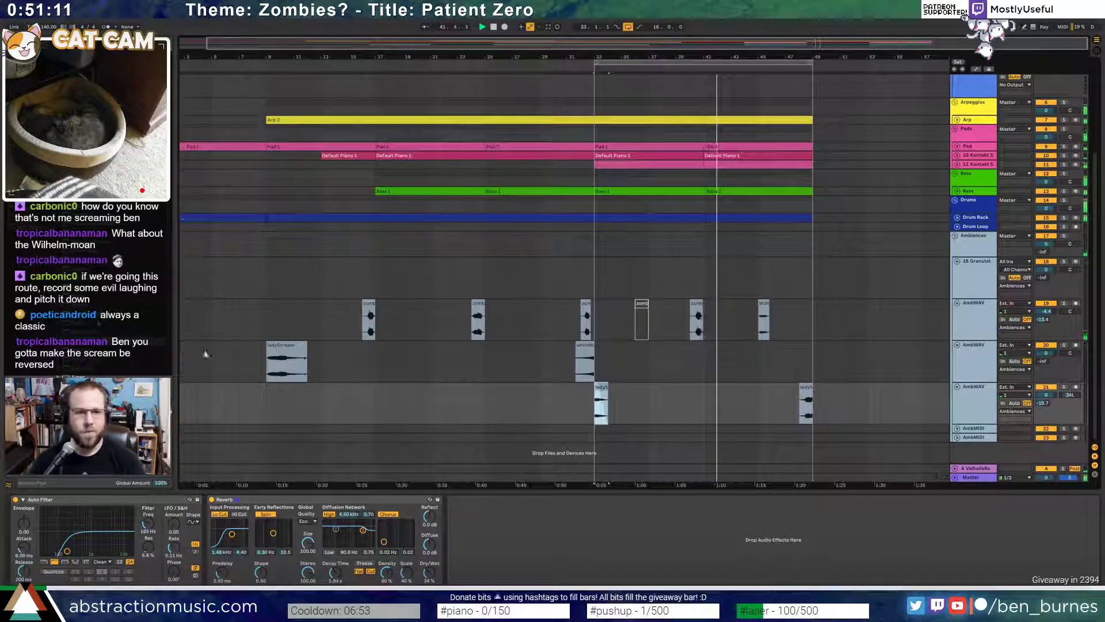
key(space)
- Move the ladyScream clip at bar 9 onto a new audio track below the last AmbWAV track
click(286, 346)
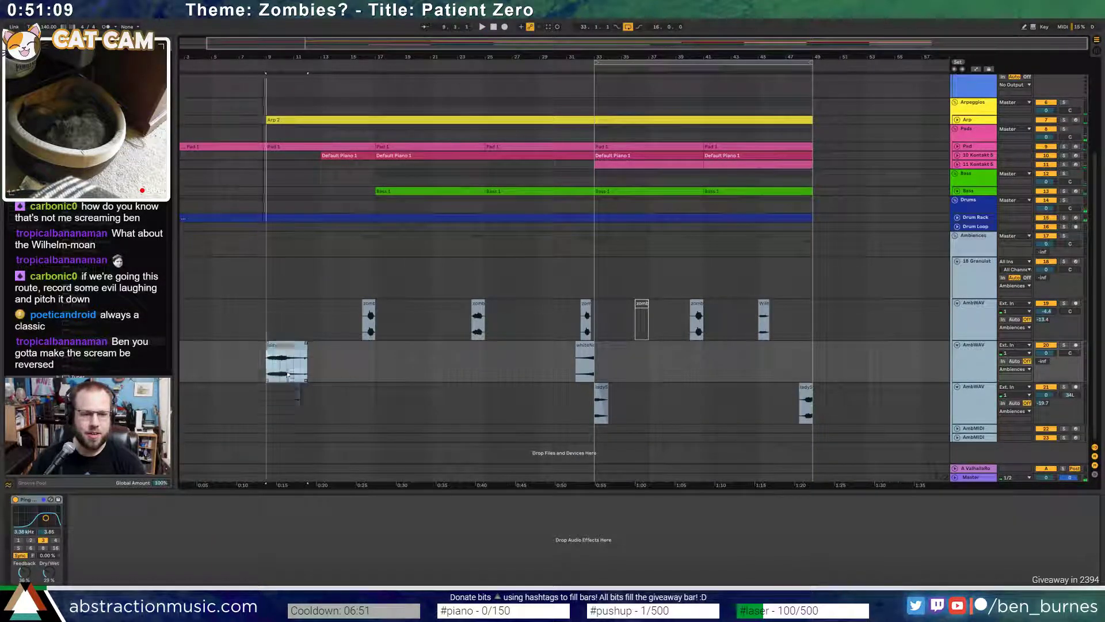
drag(288, 375, 280, 402)
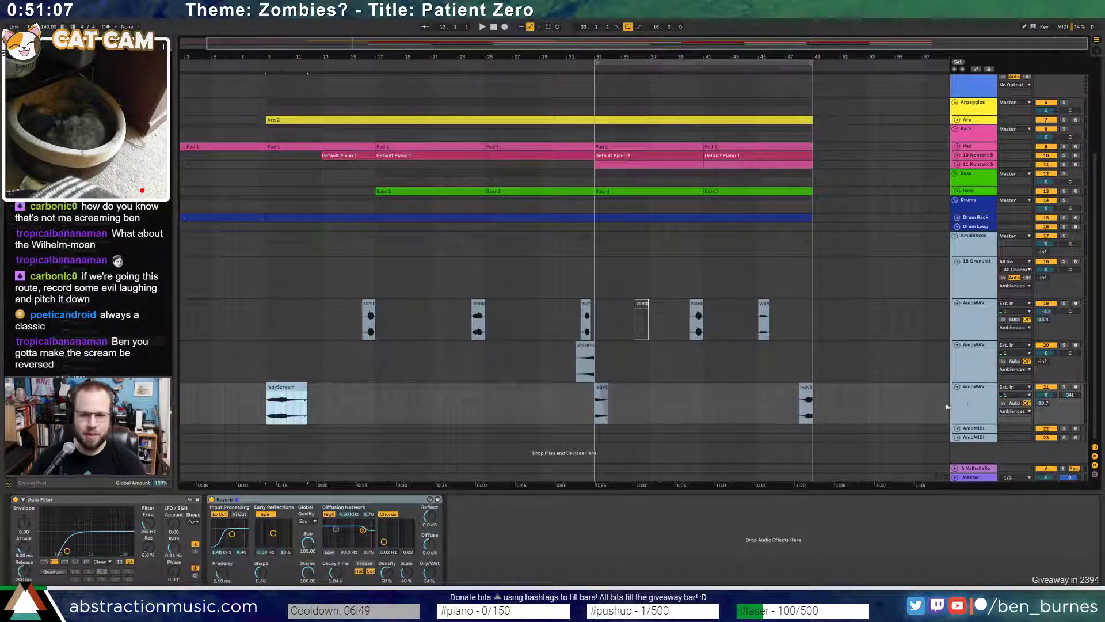
click(969, 405)
key(ctrl+t)
drag(283, 387, 300, 433)
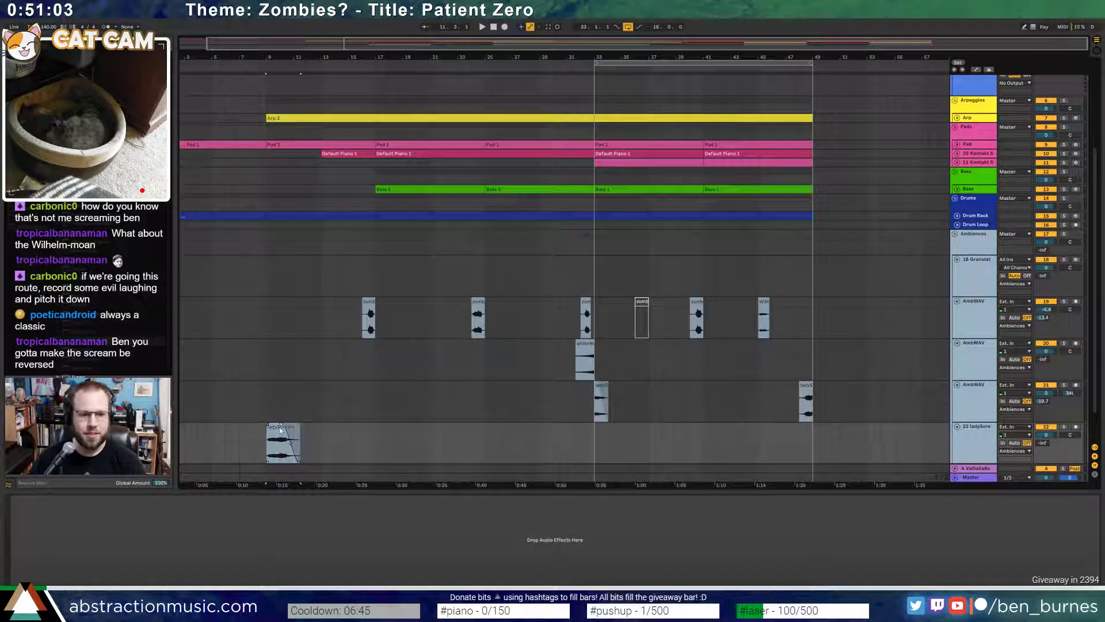
- Give the new ladyScream track a pasted Reverb and a Ping Pong Delay, adjusting the delay while listening from bar 9
click(123, 557)
key(ctrl+v)
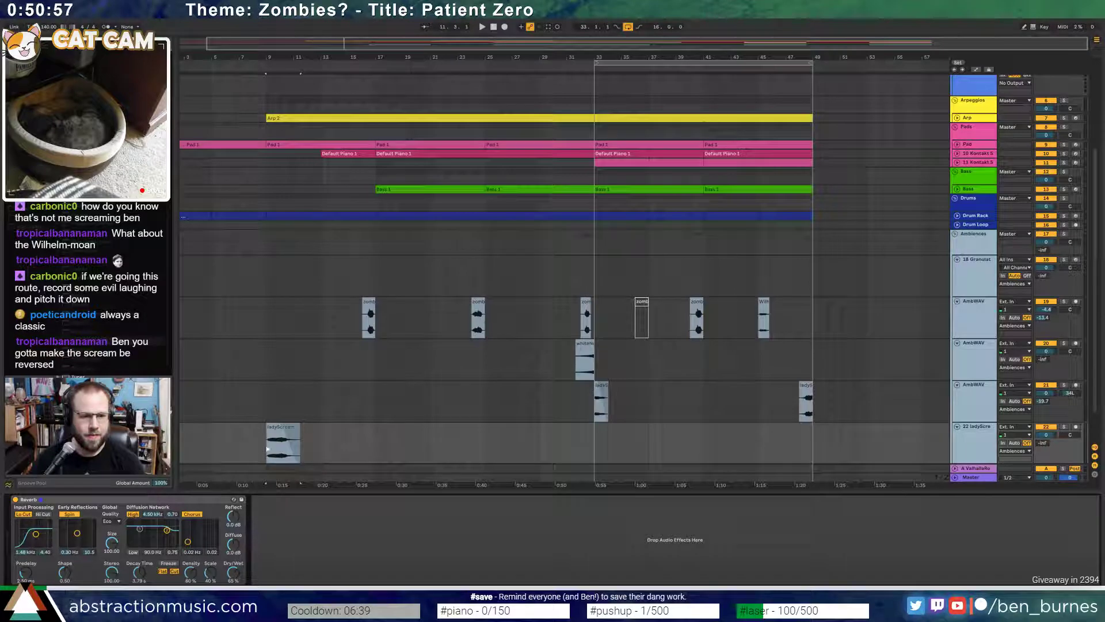
key(space)
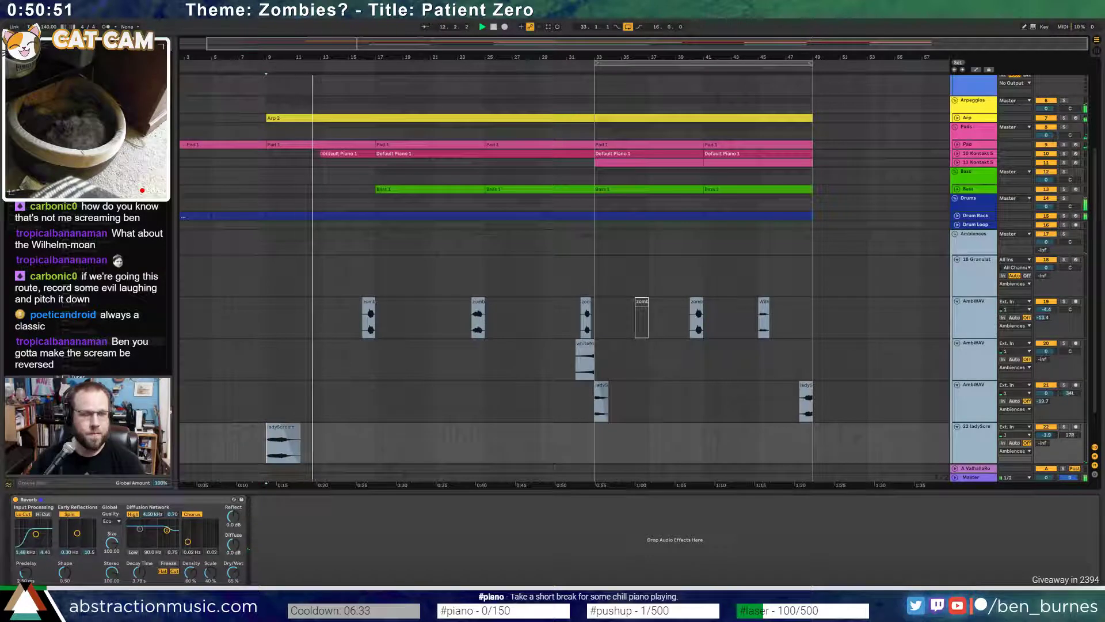
drag(86, 315, 281, 516)
drag(264, 573, 291, 573)
click(295, 540)
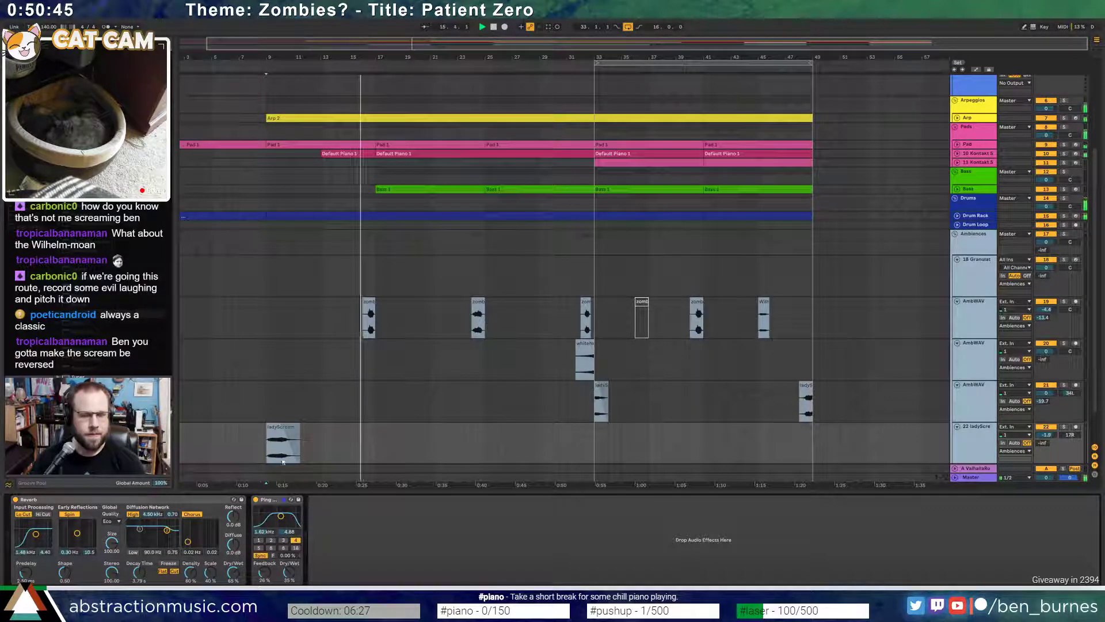
- Insert an audio track below the Arp track
scroll(424, 323, up, 3)
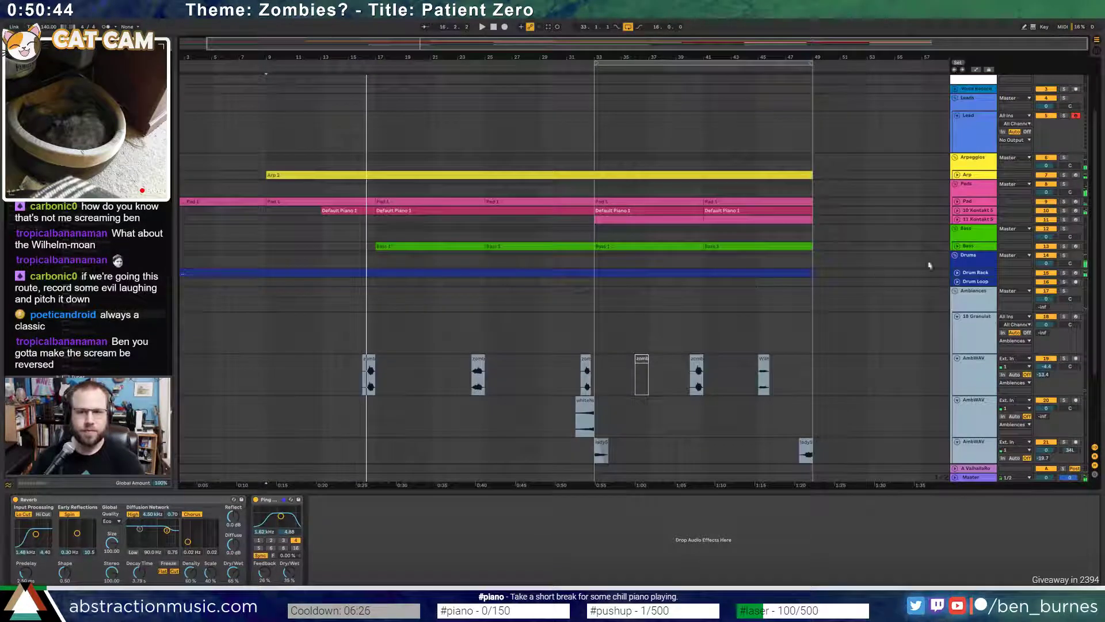
click(966, 175)
key(ctrl+t)
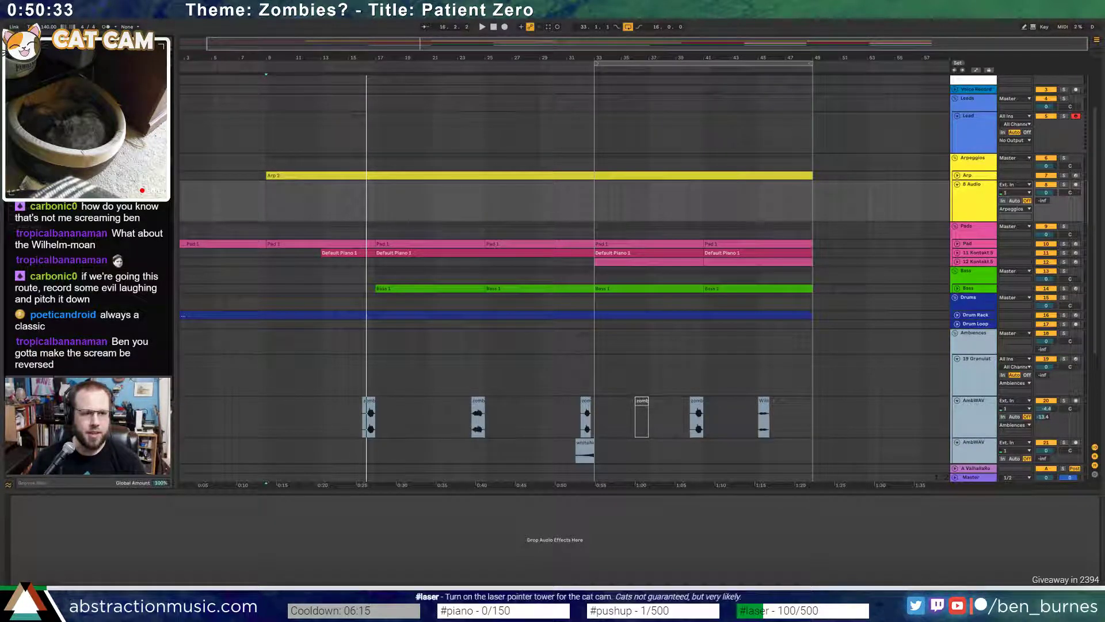
- Add a MIDI track with Wavetable below the Arp track and delete the surplus audio track in the Arpeggios group
click(980, 176)
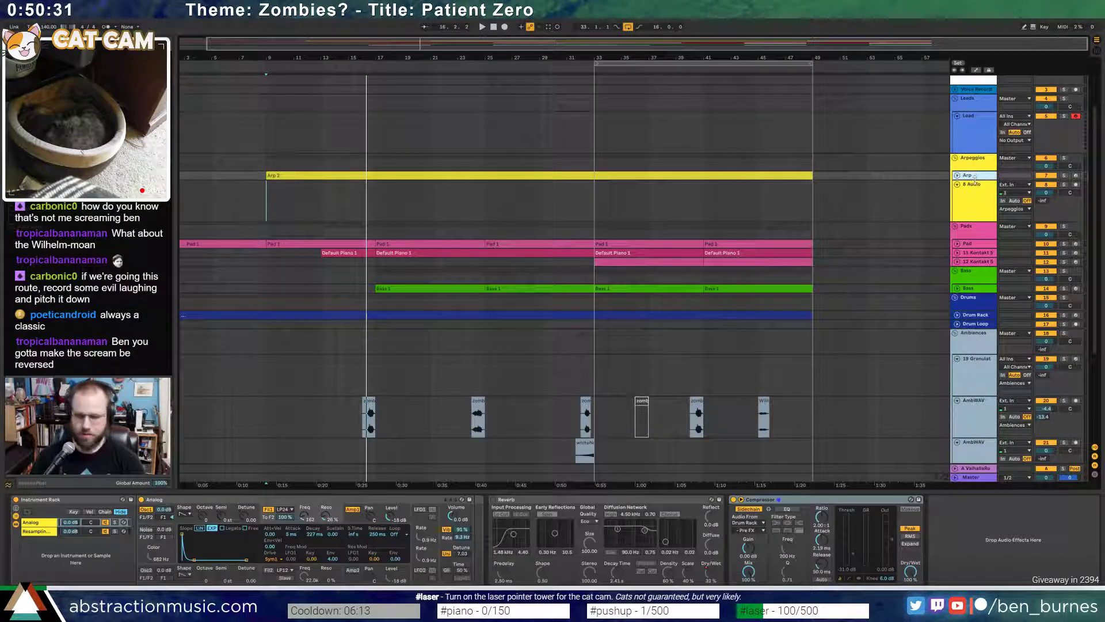
key(ctrl+shift+t)
click(307, 202)
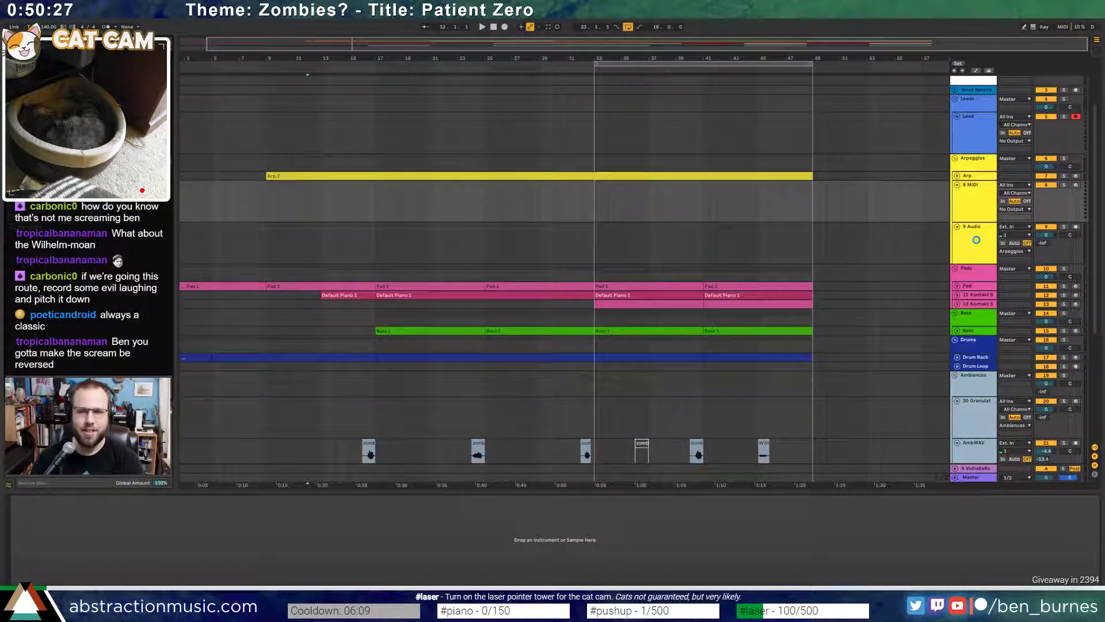
click(976, 243)
key(Delete)
click(975, 206)
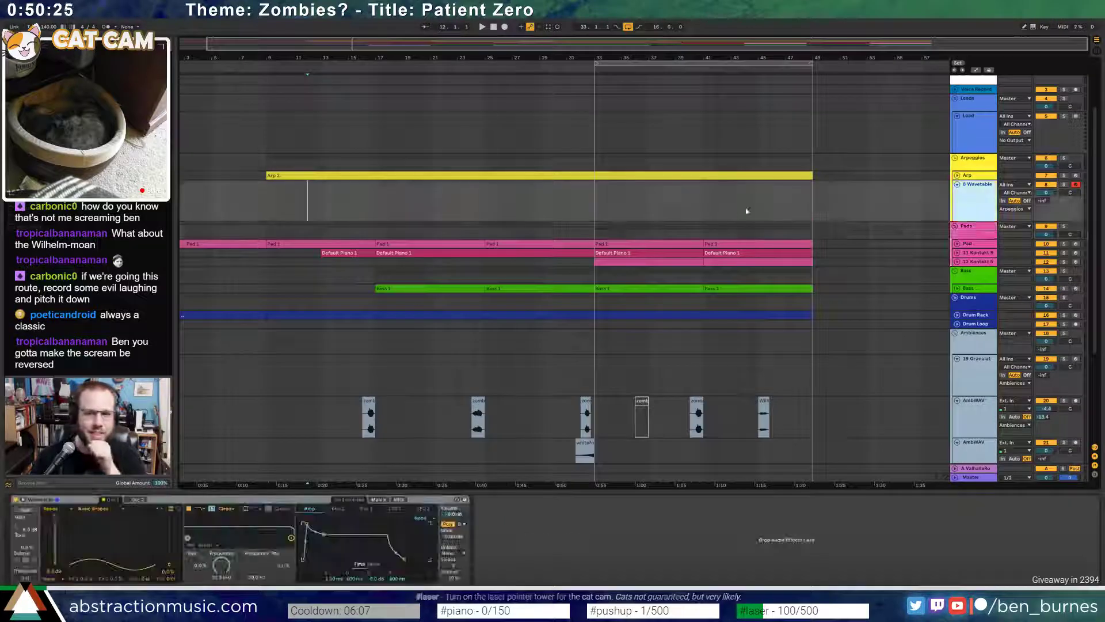
- Create a one-bar MIDI clip at bar 9 on the Wavetable track and enter a C2 sixteenth note at its start
mouse_move(269, 207)
mouse_down()
mouse_move(320, 207)
mouse_move(279, 209)
mouse_up()
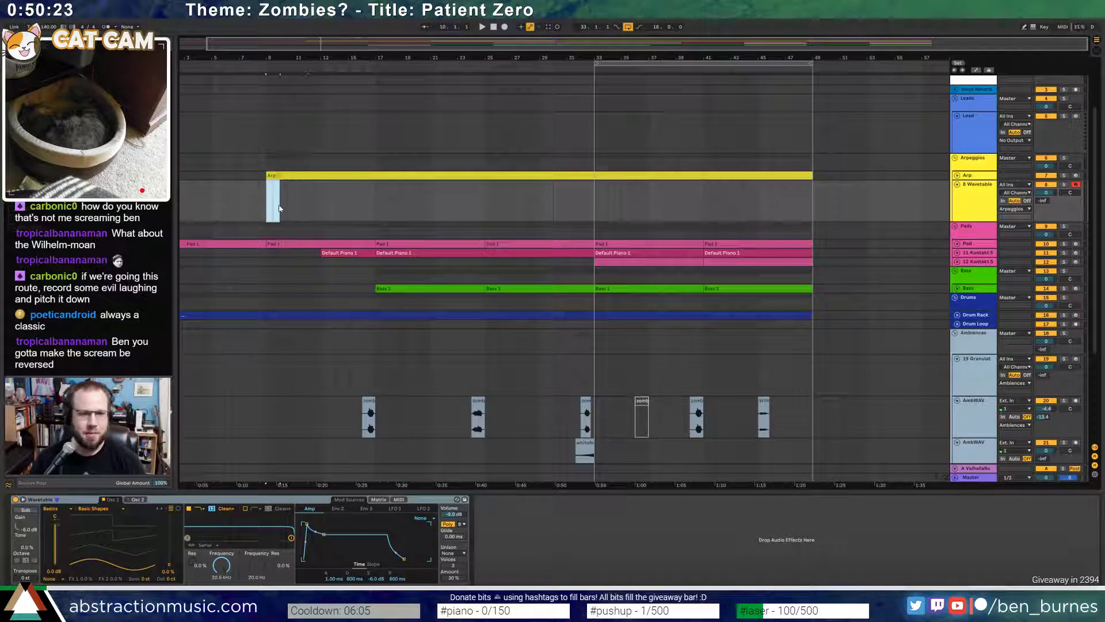
key(ctrl+shift+m)
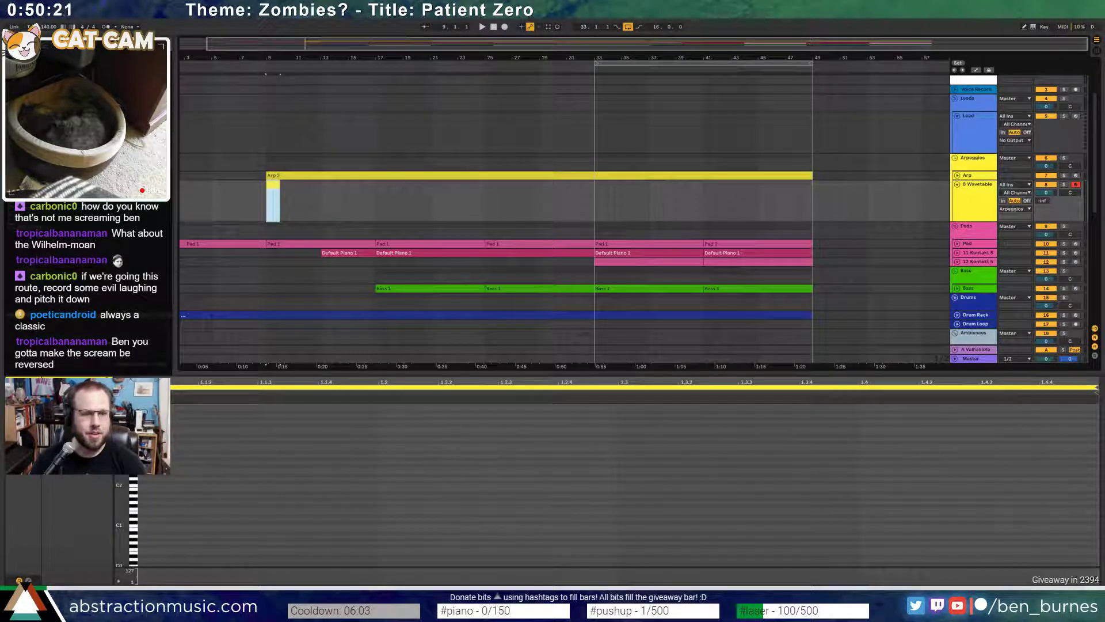
double_click(140, 486)
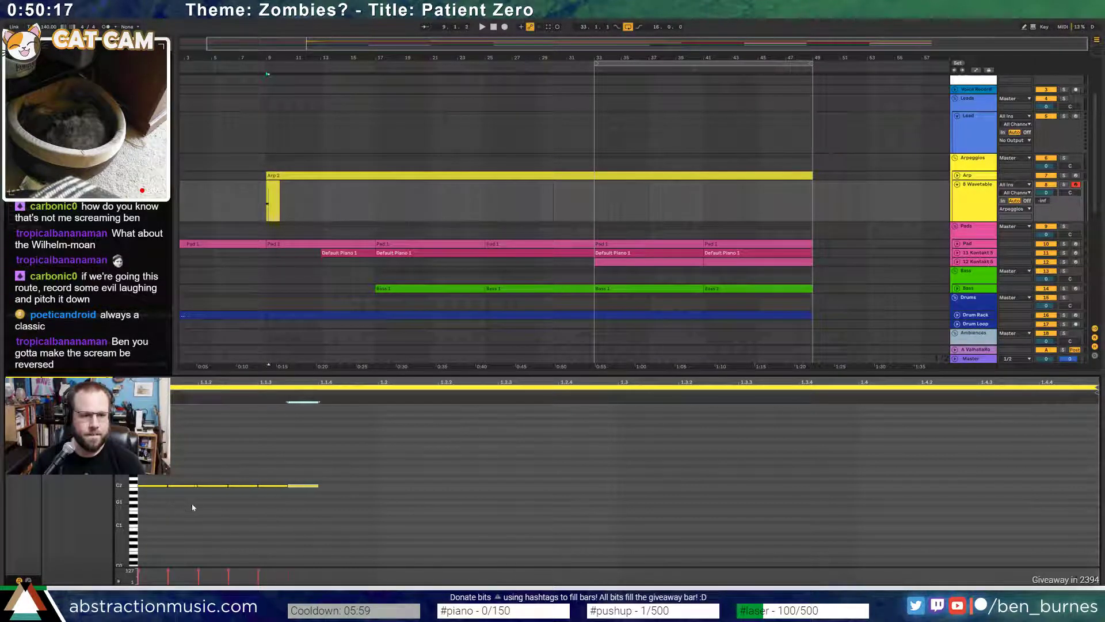
key(ctrl+d)
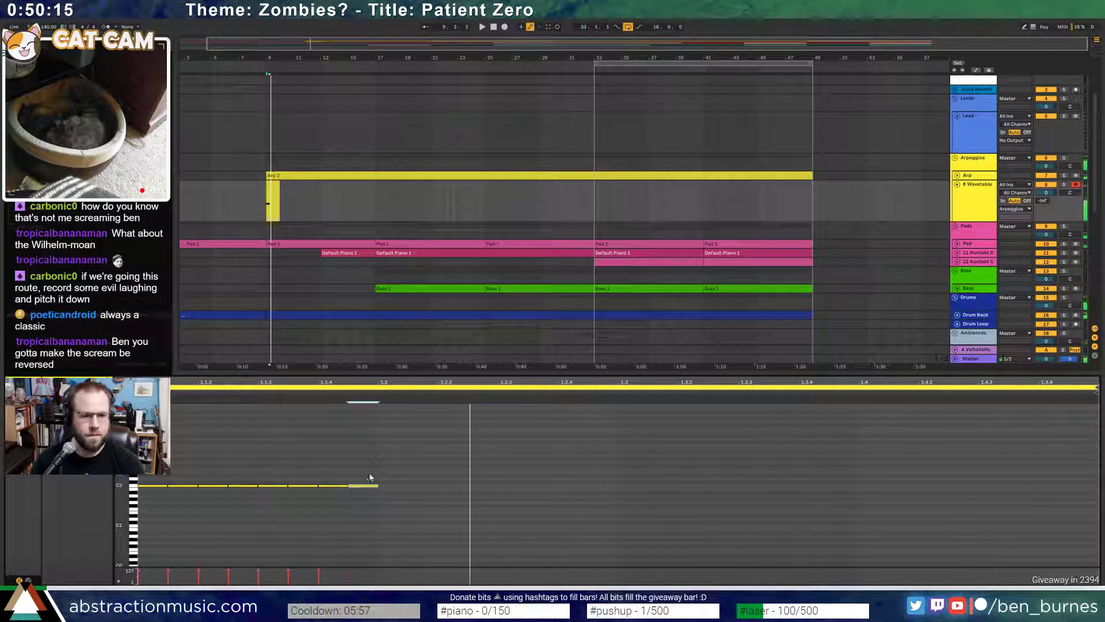
drag(144, 529, 144, 537)
key(Delete)
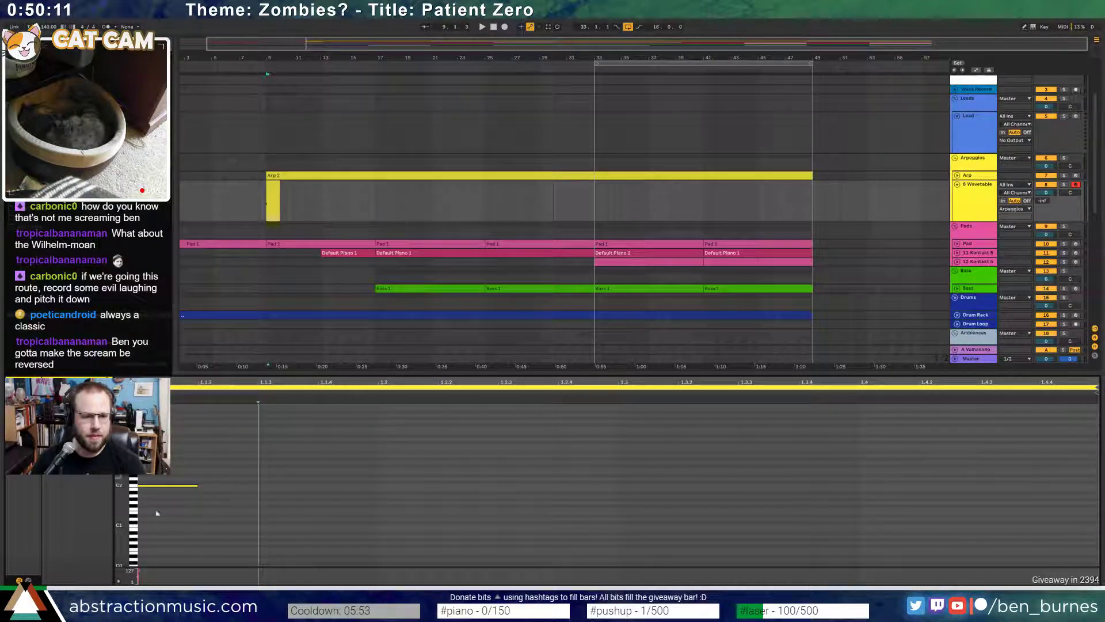
- Duplicate the C2 note at eighth-note spacing until eight notes fill the one-bar clip
drag(157, 513, 148, 528)
key(ctrl+d)
key(ctrl+d)
key(ctrl+d)
key(ctrl+d)
key(ctrl+d)
key(ctrl+d)
key(ctrl+d)
- Set Wavetable's Osc 1 position to about 69 % and show the expanded synth view with its modulation matrix
key(shift+Tab)
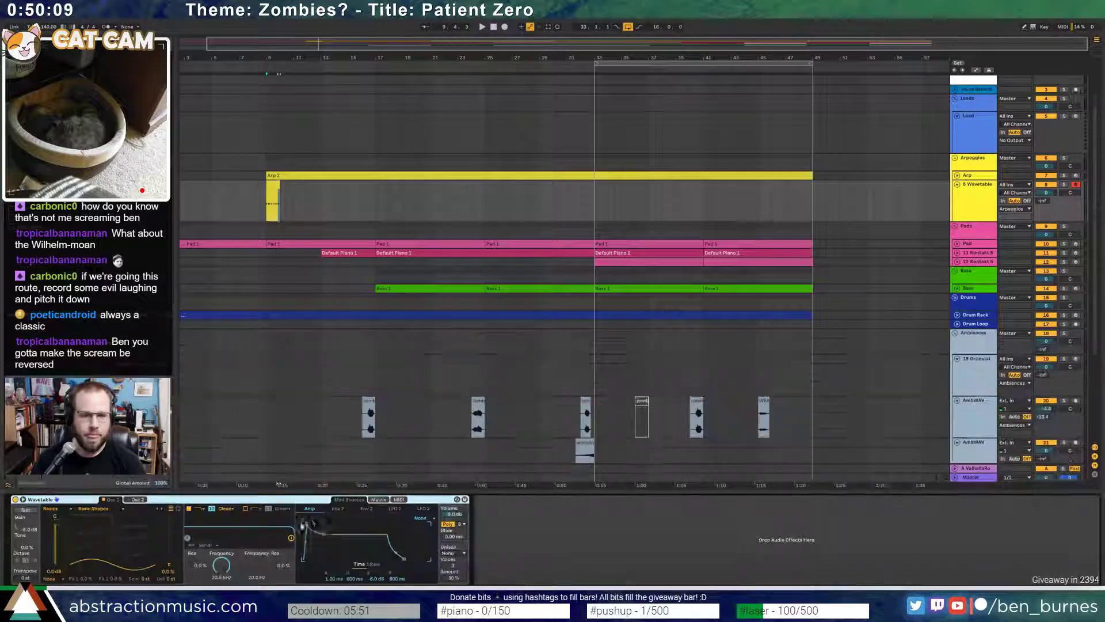
drag(167, 570, 171, 547)
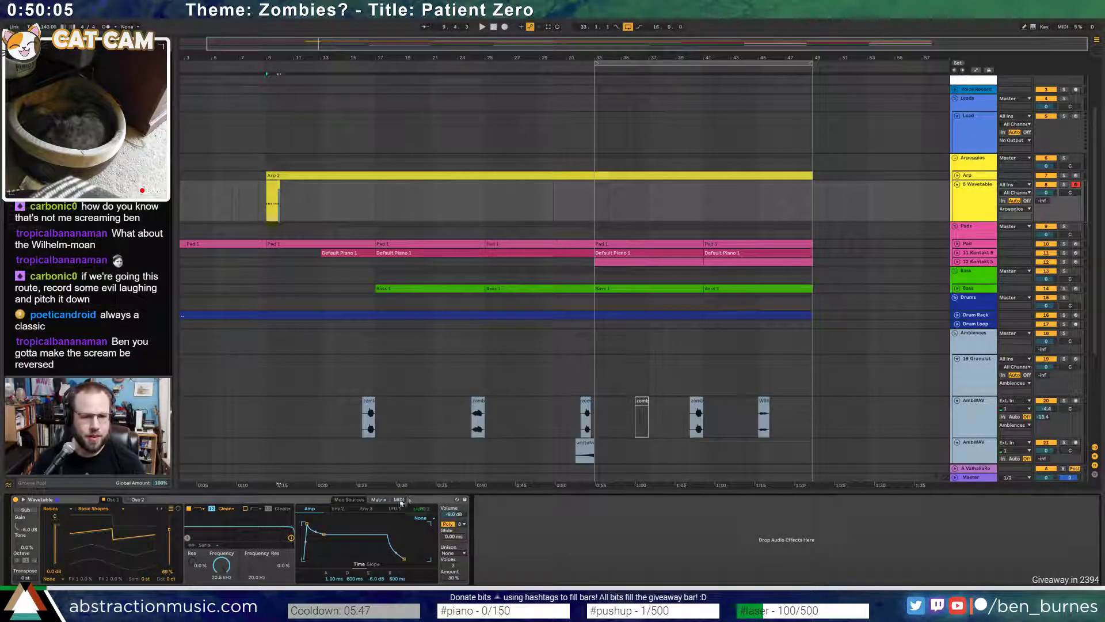
click(379, 500)
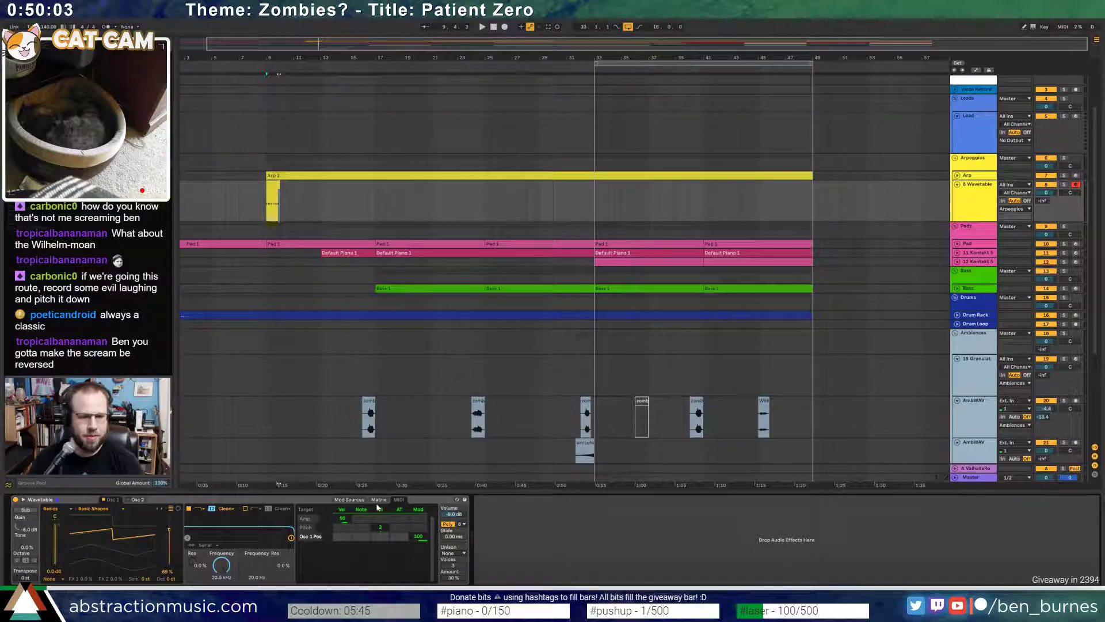
click(377, 500)
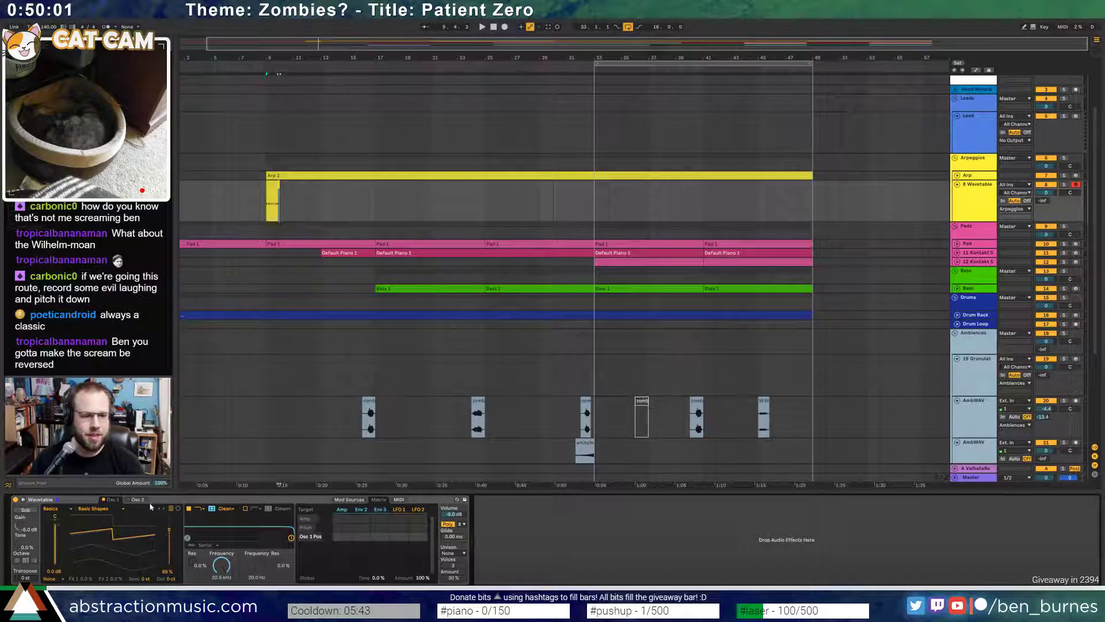
click(30, 501)
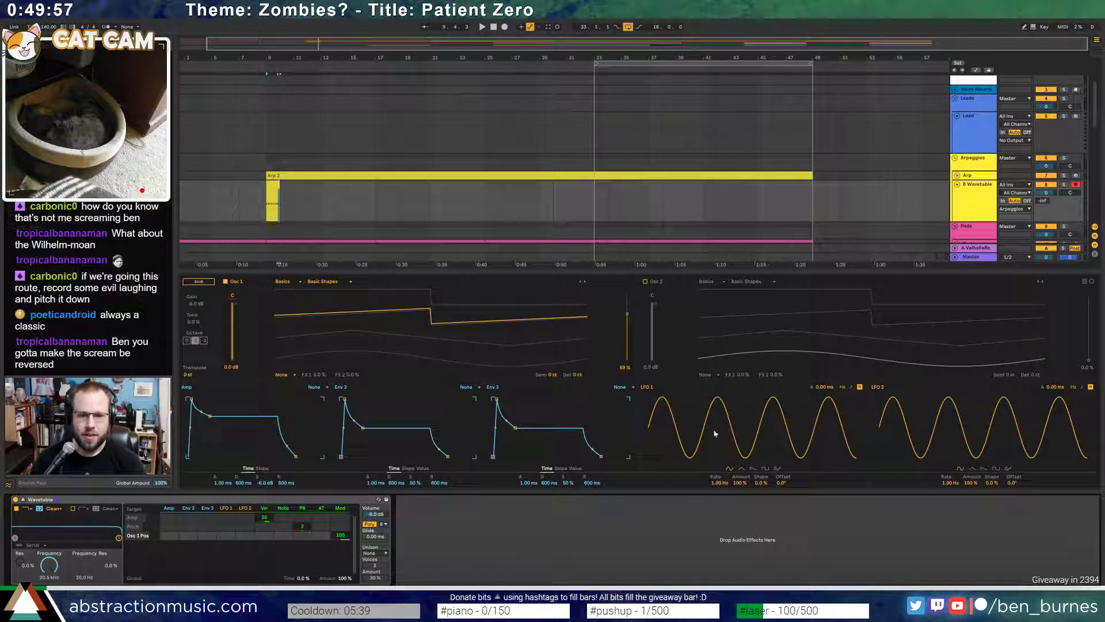
- Give LFO 2 the random stepped shape and a rate of about 3.26 Hz
click(1009, 470)
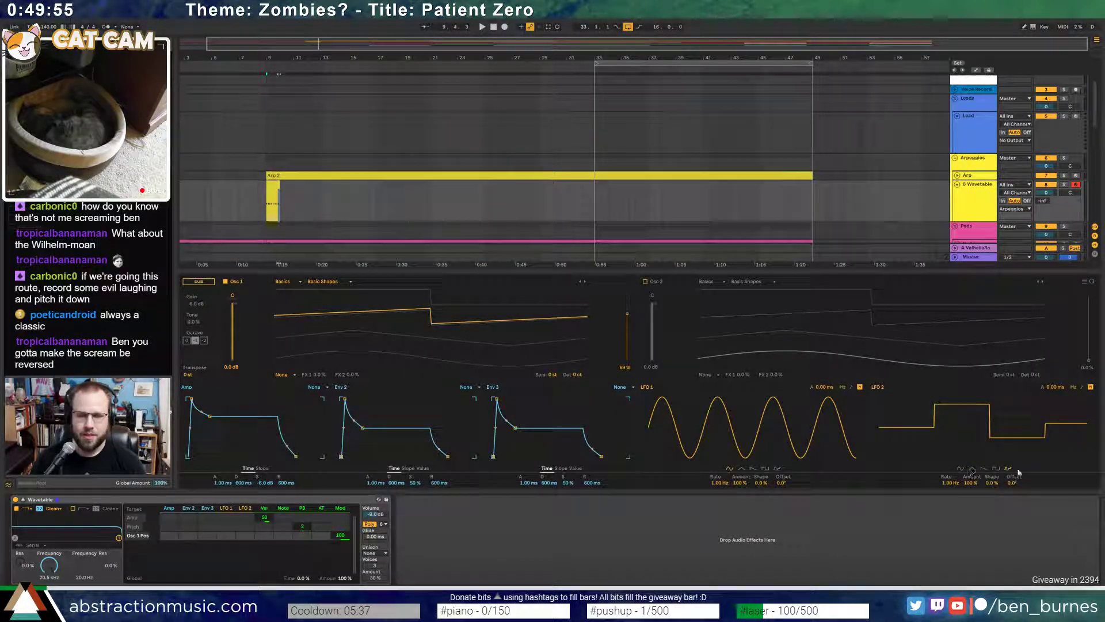
drag(954, 486, 954, 478)
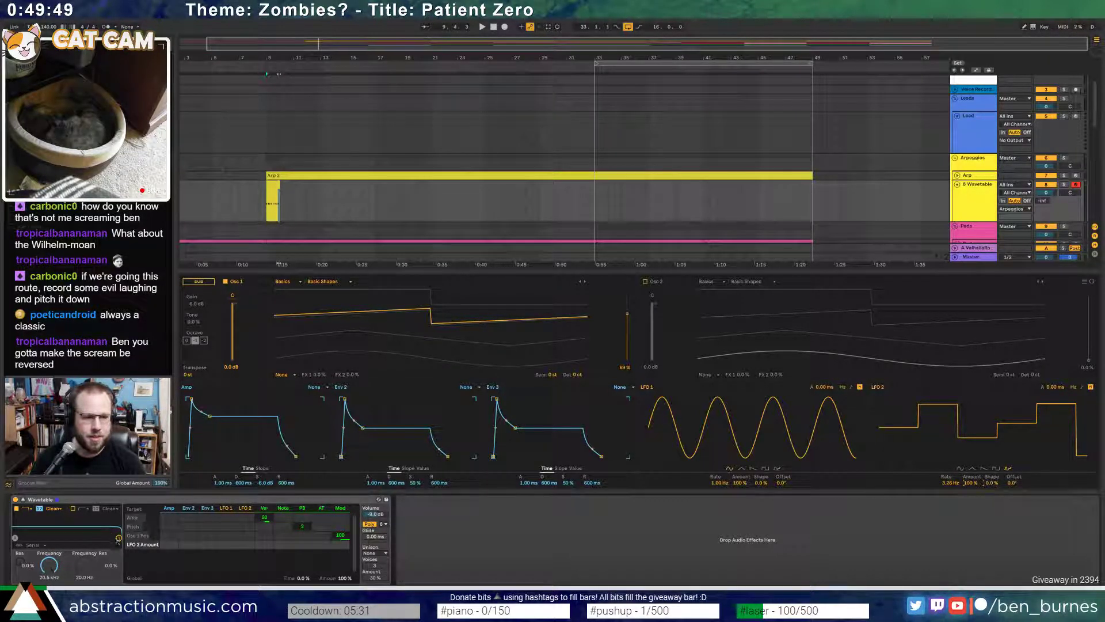
click(119, 538)
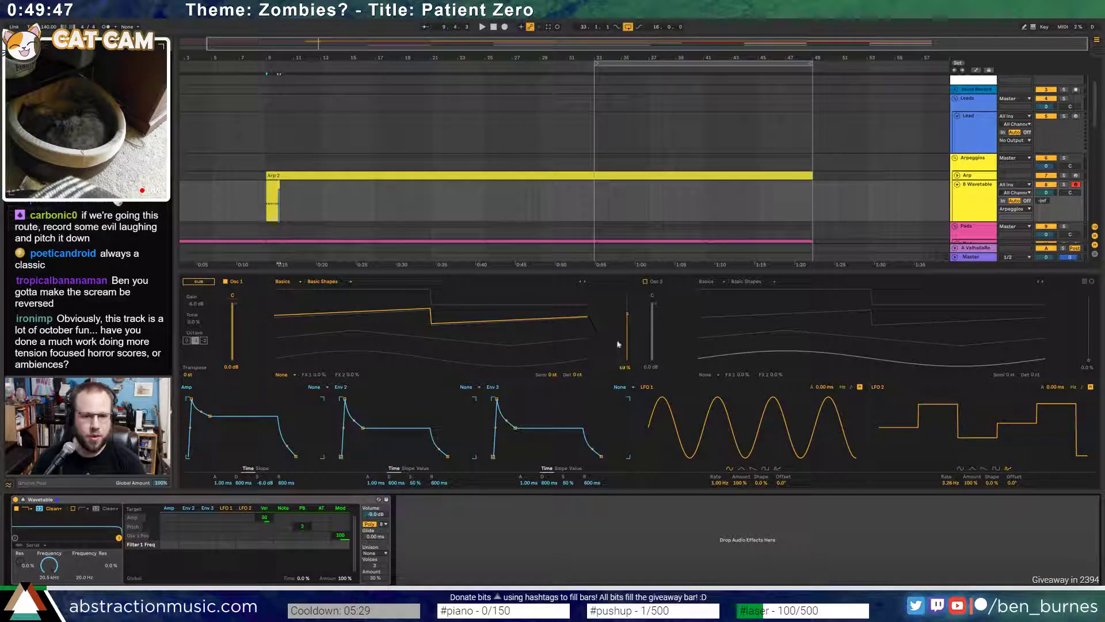
- Set the Osc 1 position to 48 %, modulate it with LFO 2 at 100, and audition the clip
drag(626, 315, 626, 331)
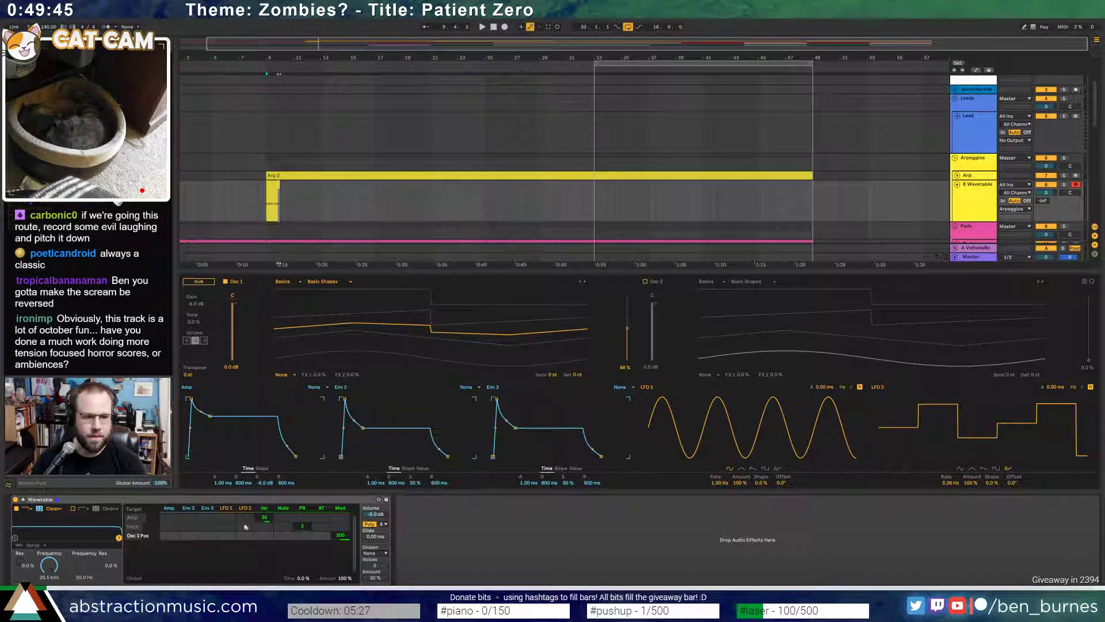
drag(246, 535, 246, 507)
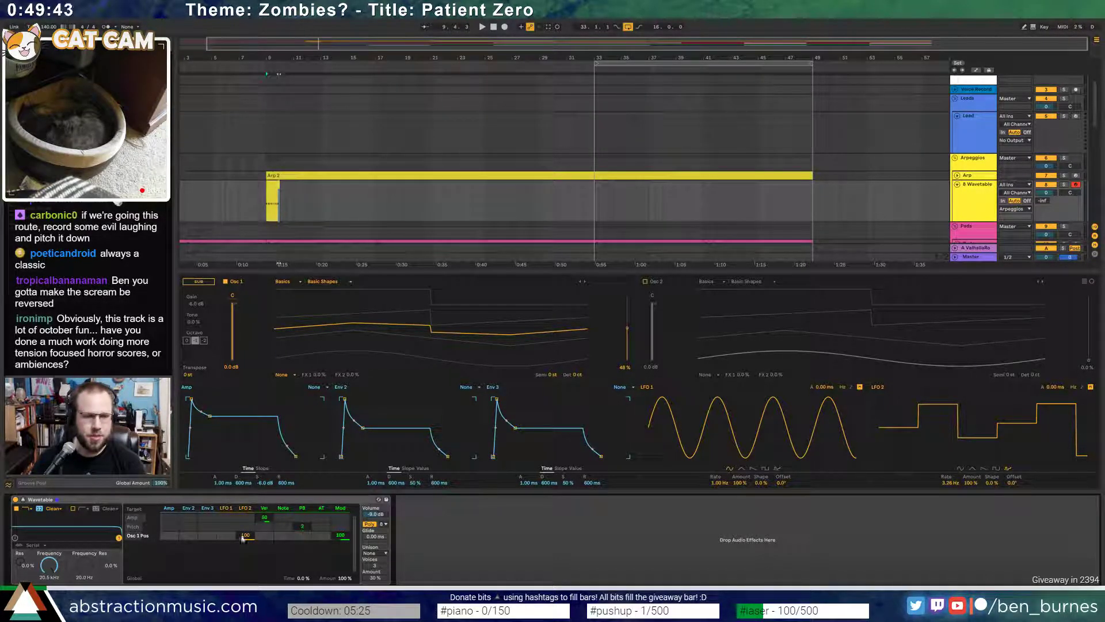
key(space)
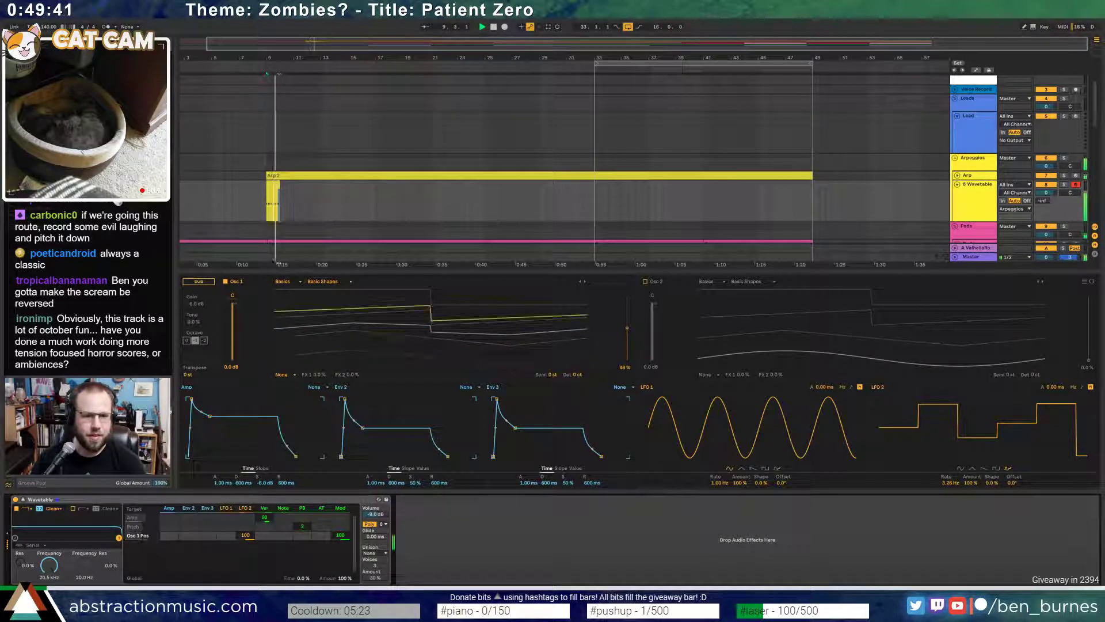
key(space)
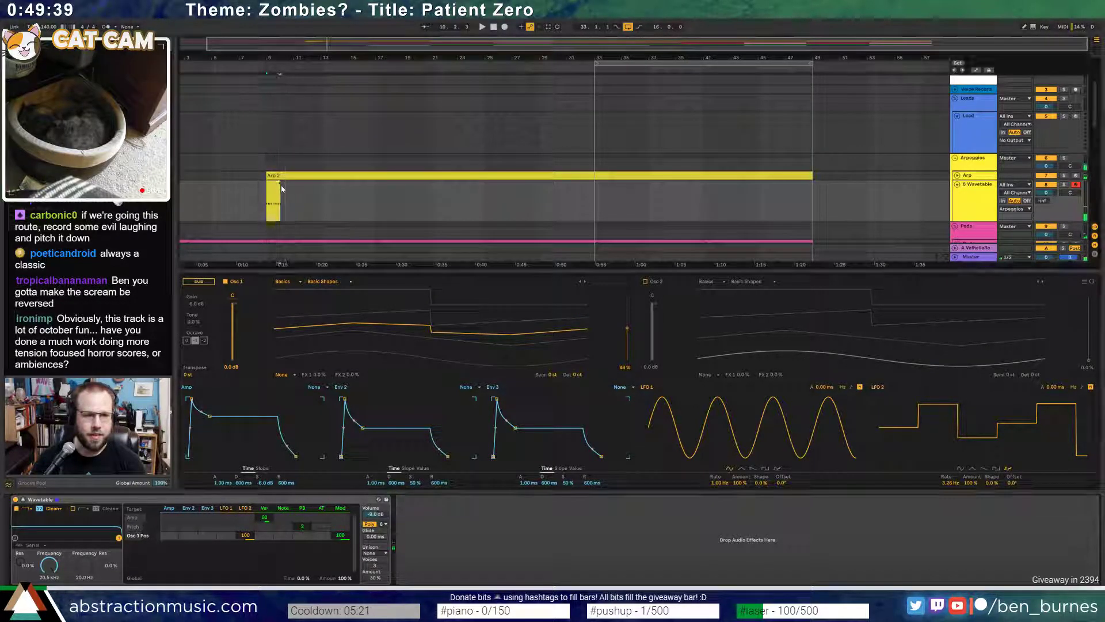
- Extend the Wavetable part to bar 49 and give its amp envelope no sustain and a decay of about 1.87 s
drag(294, 183, 805, 185)
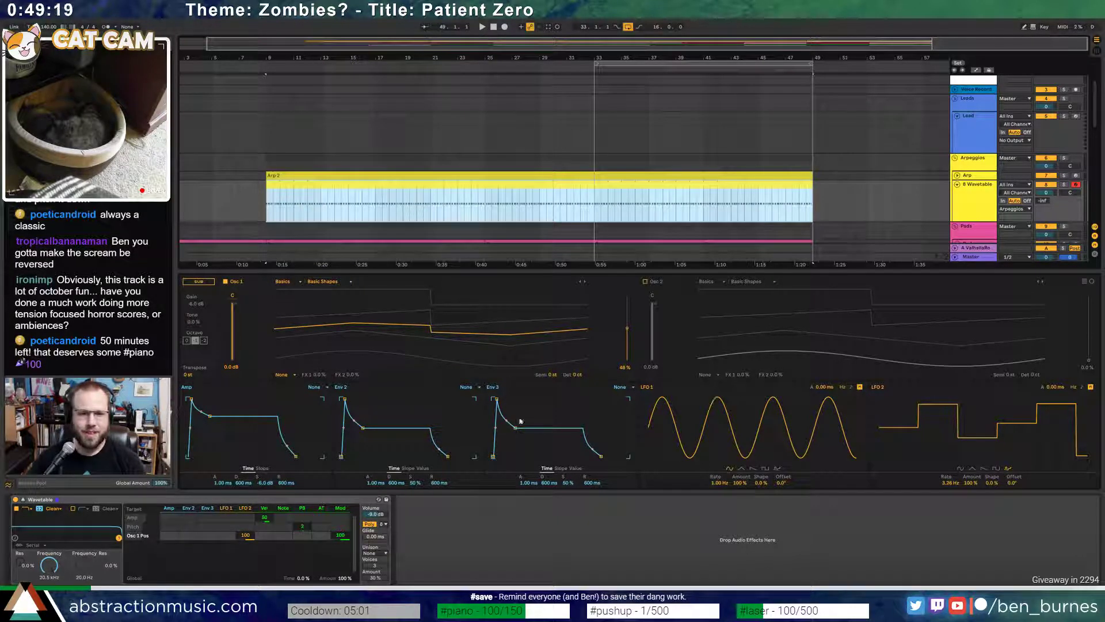
drag(209, 415, 216, 457)
key(space)
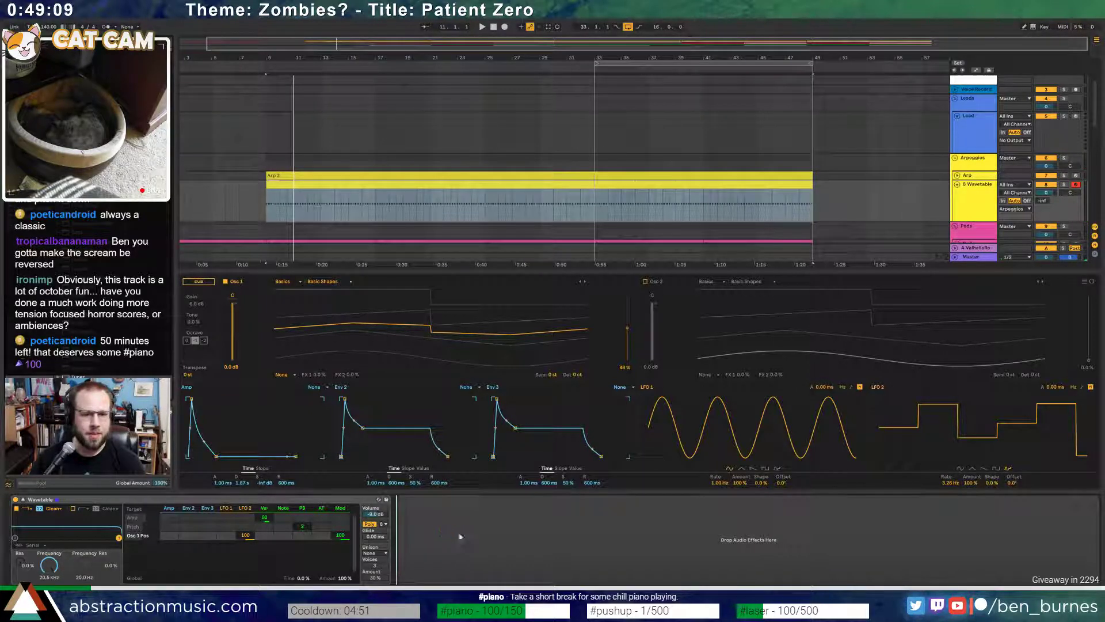
- Add an Auto Filter after Wavetable as a band-pass at 1.44 kHz with 61 % resonance and an LFO amount of about 11.9
drag(461, 537, 458, 536)
drag(556, 524, 557, 519)
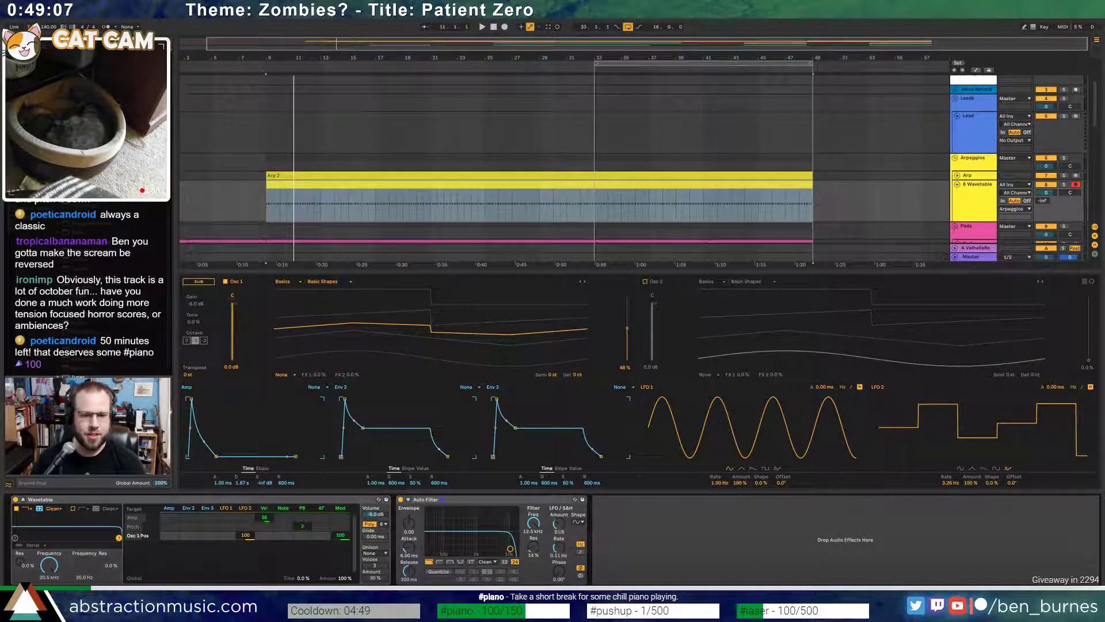
drag(510, 549, 483, 533)
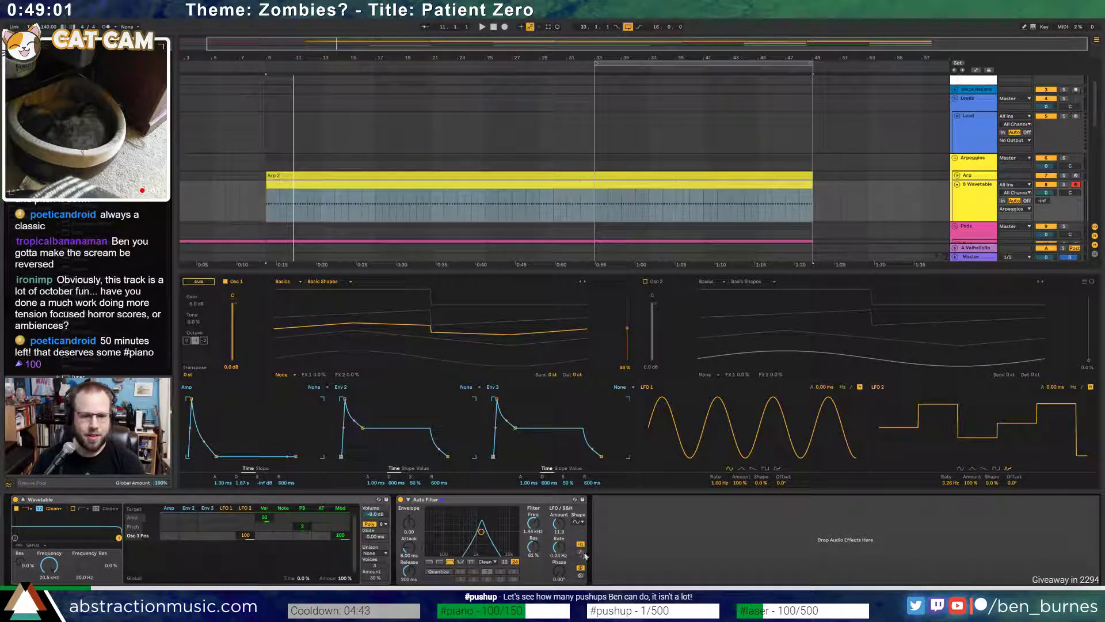
- While listening, set the Auto Filter's LFO rate to 1/4, its frequency to about 373 Hz and its LFO amount to about 17.9
key(space)
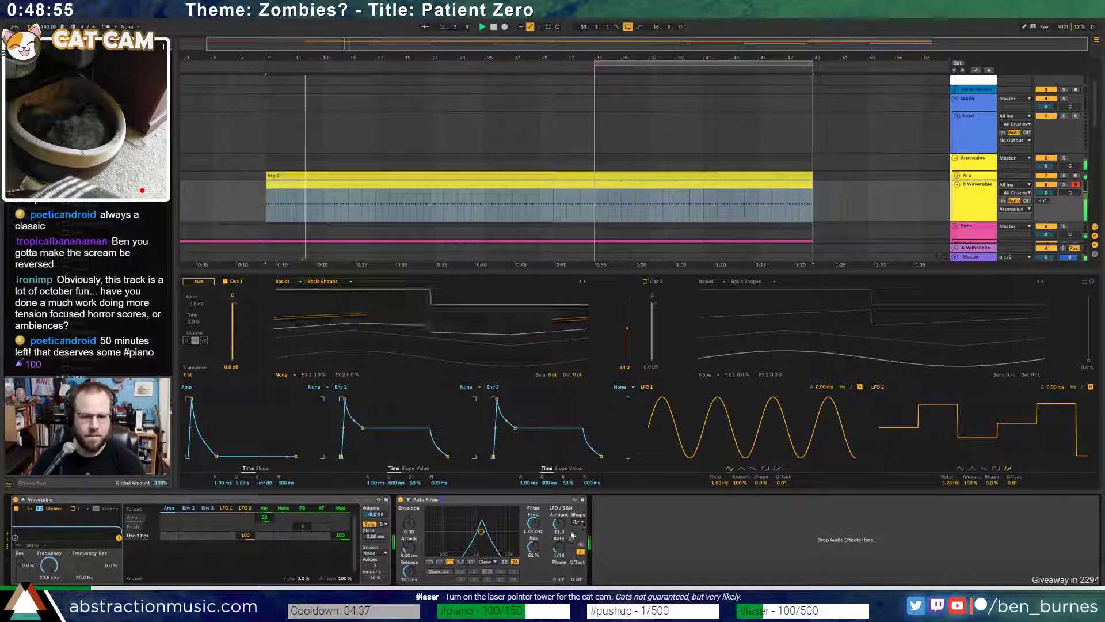
drag(559, 547, 559, 533)
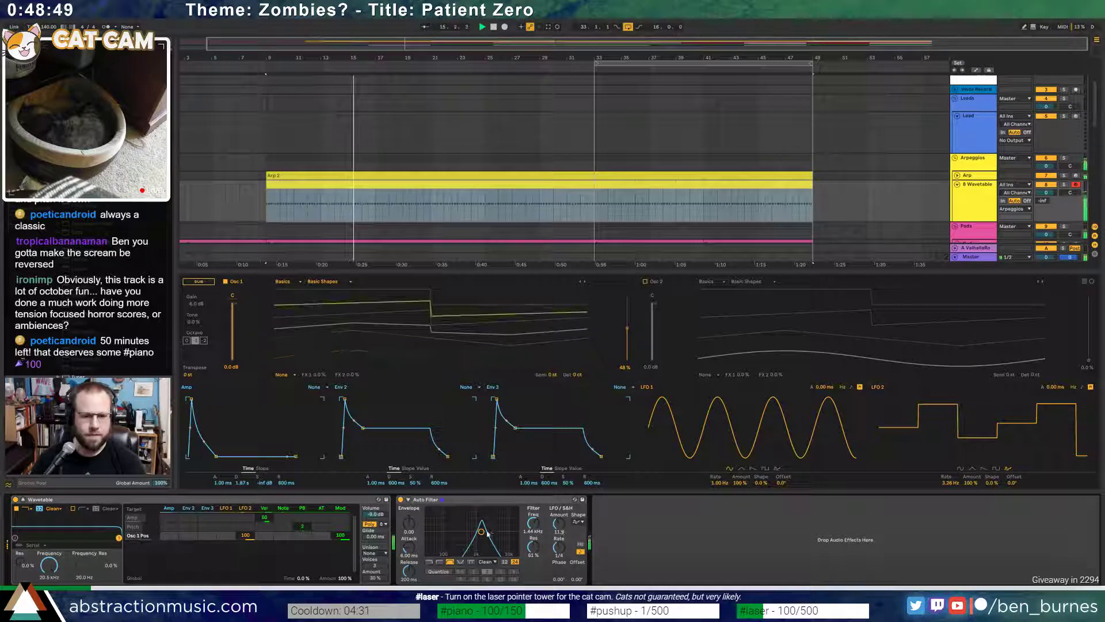
drag(481, 531, 463, 532)
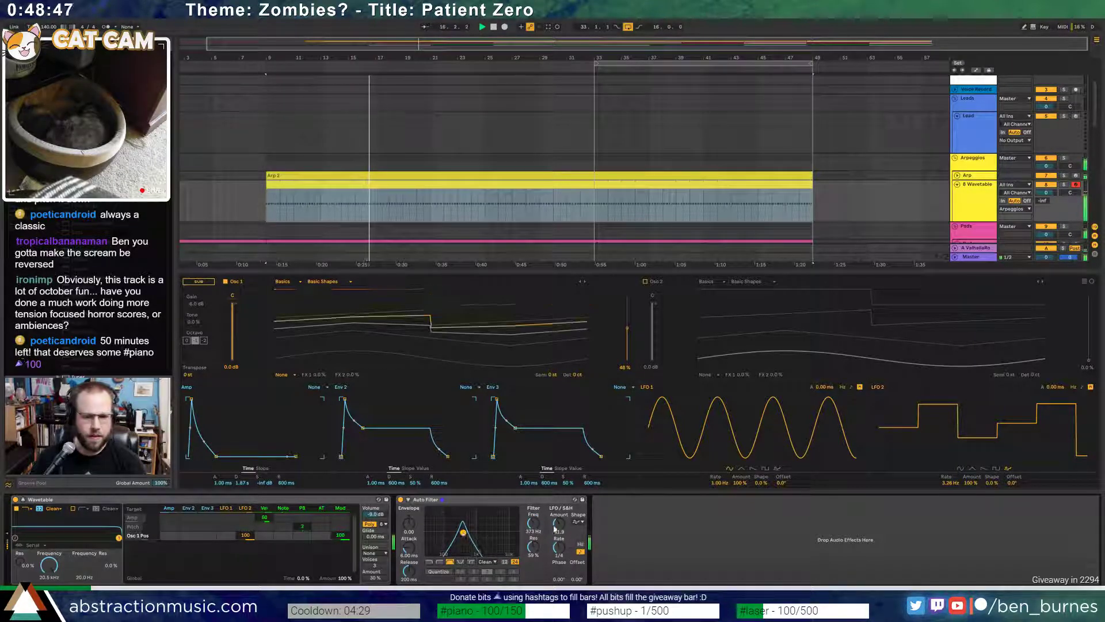
drag(559, 523, 562, 528)
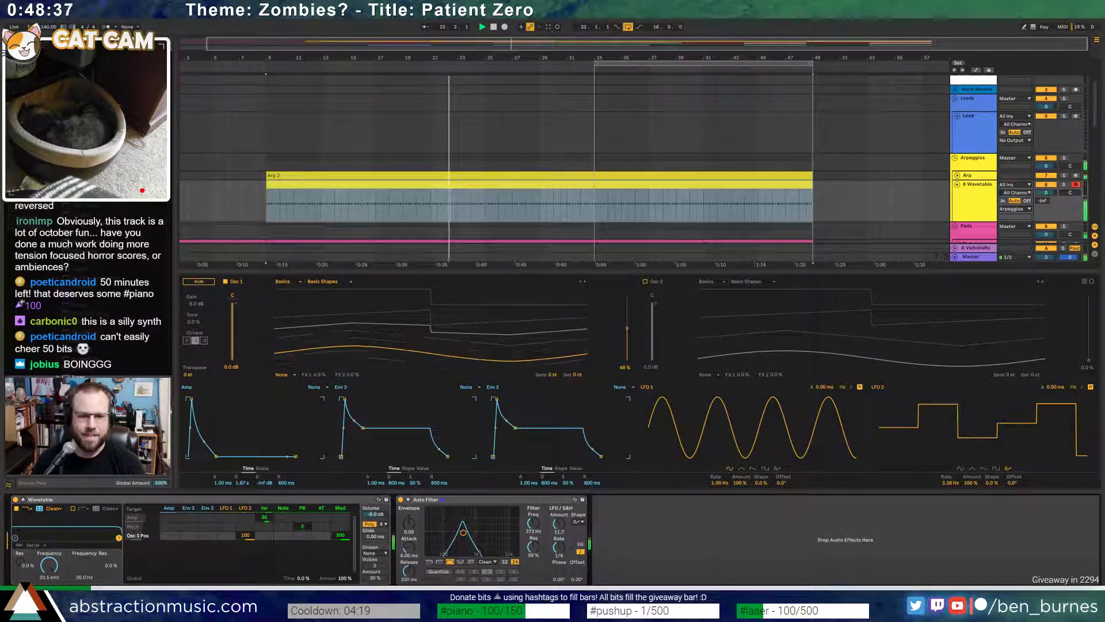
mouse_move(559, 524)
mouse_down()
mouse_move(559, 504)
mouse_move(560, 524)
mouse_up()
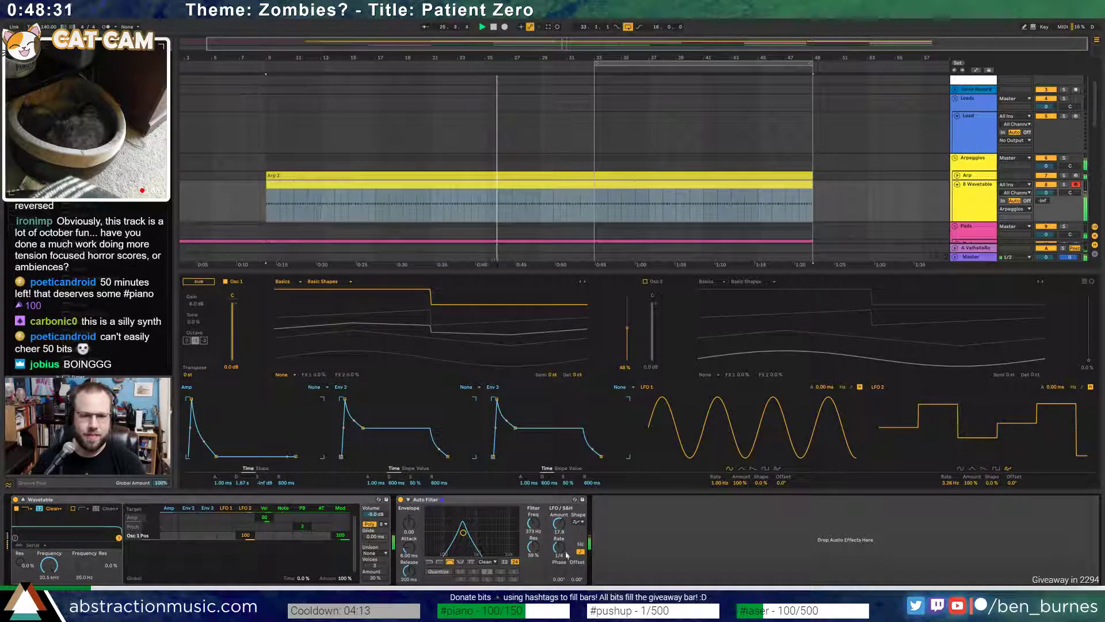
- Trim the Wavetable part to start at bar 33 and shorten its amp envelope decay to about 536 ms
drag(266, 184, 595, 184)
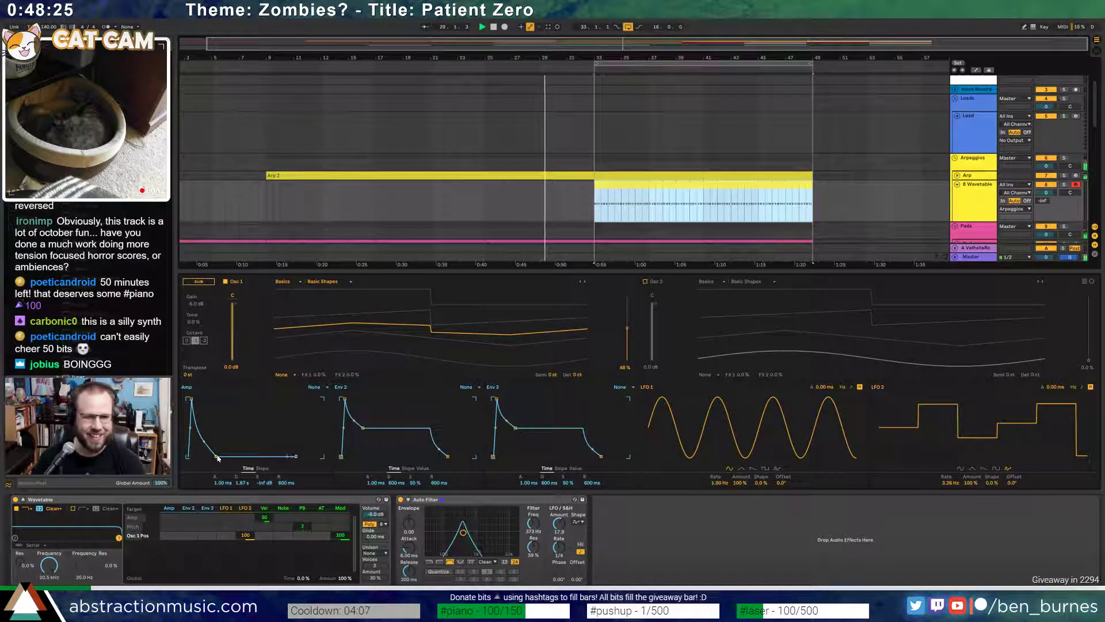
drag(218, 458, 210, 459)
key(shift+Tab)
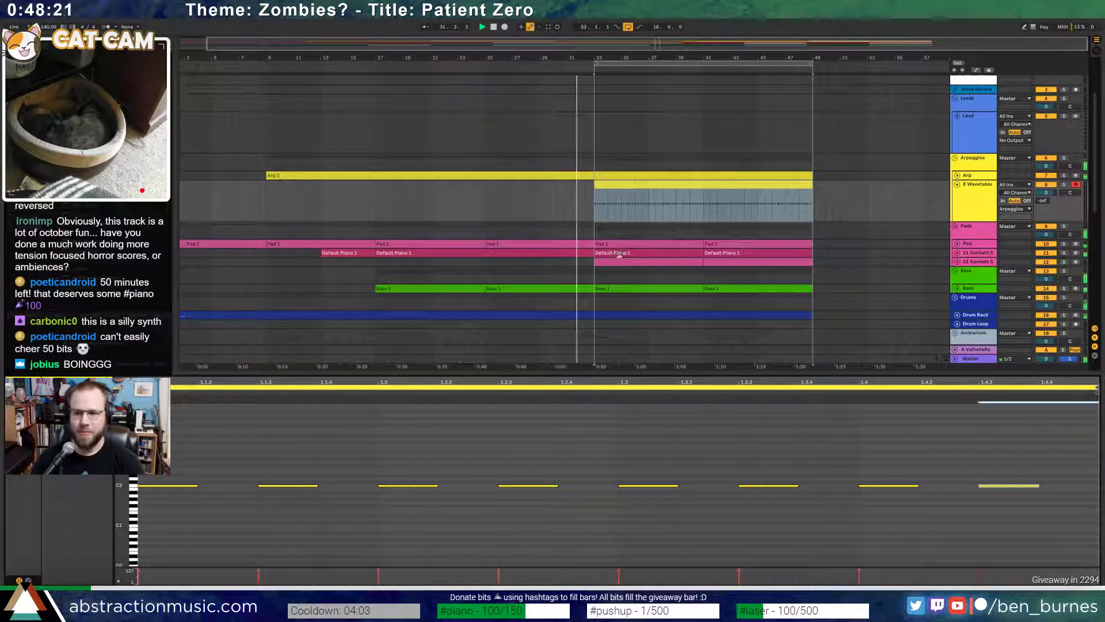
- Lower the Wavetable track's volume to about -7.4 dB and lengthen its amp envelope decay to about 1.60 s
drag(1050, 193, 1052, 197)
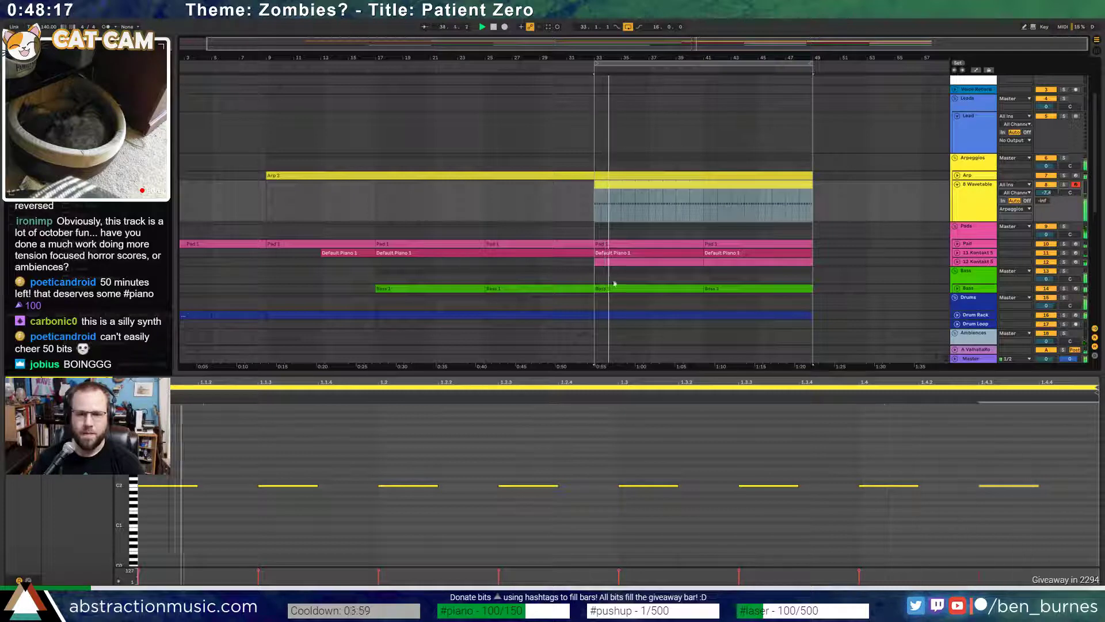
key(shift+Tab)
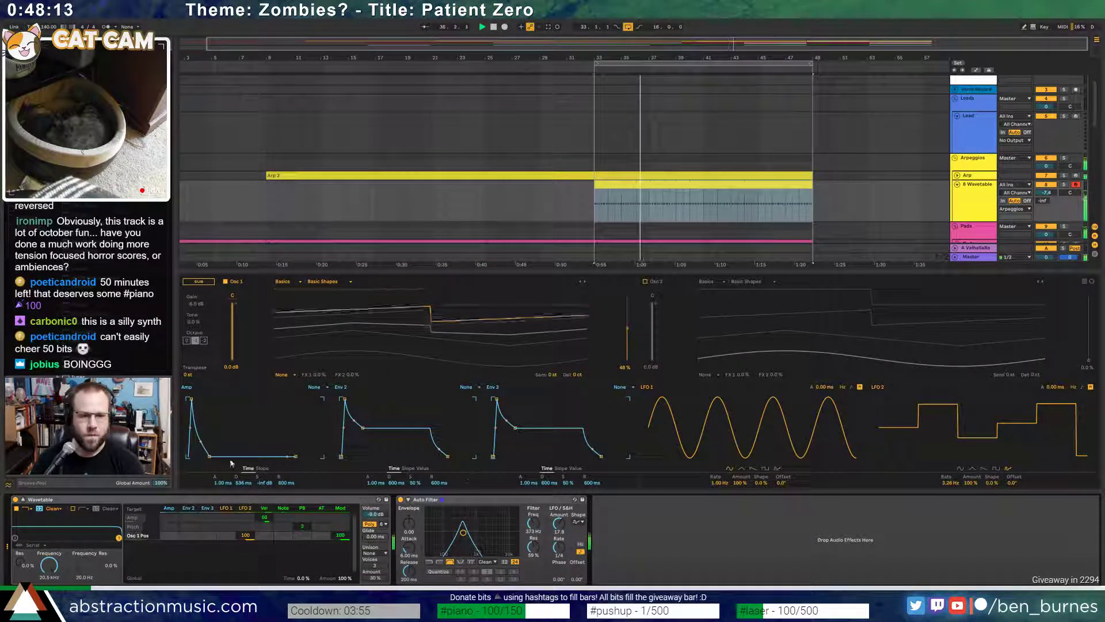
drag(209, 457, 216, 456)
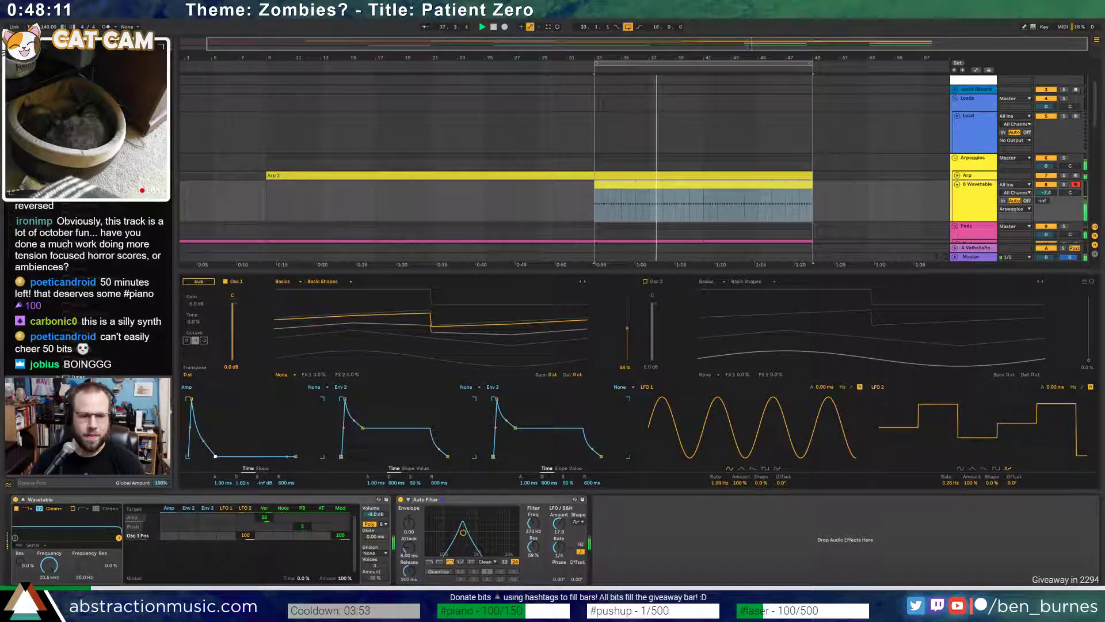
- Transpose all the notes in the Wavetable clip up two octaves
key(shift+Tab)
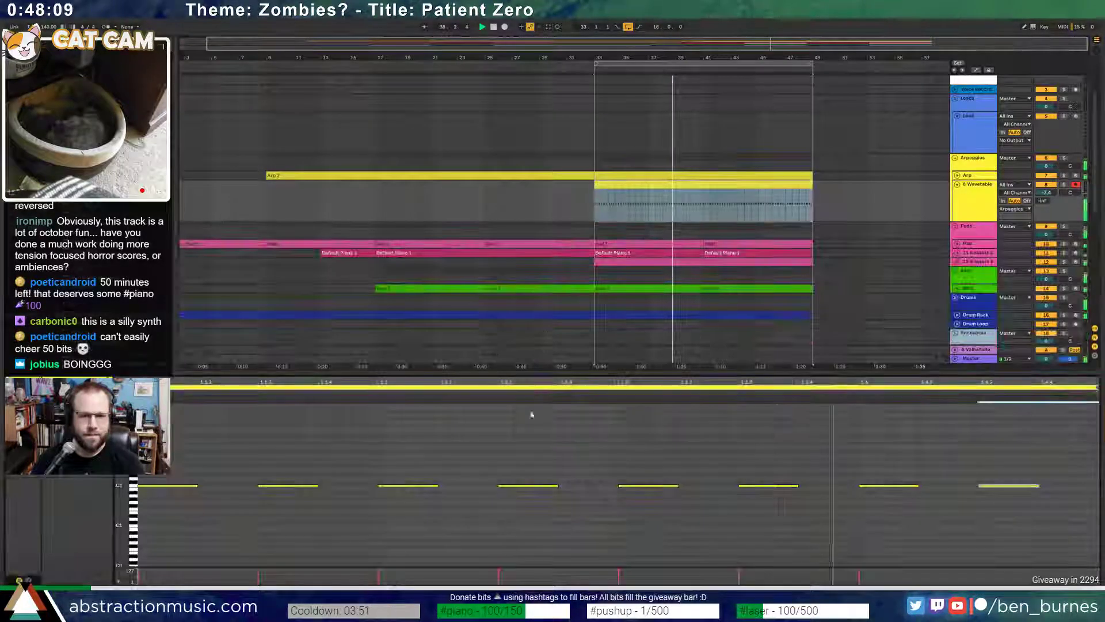
key(ctrl+a)
key(shift+Up)
key(shift+Up)
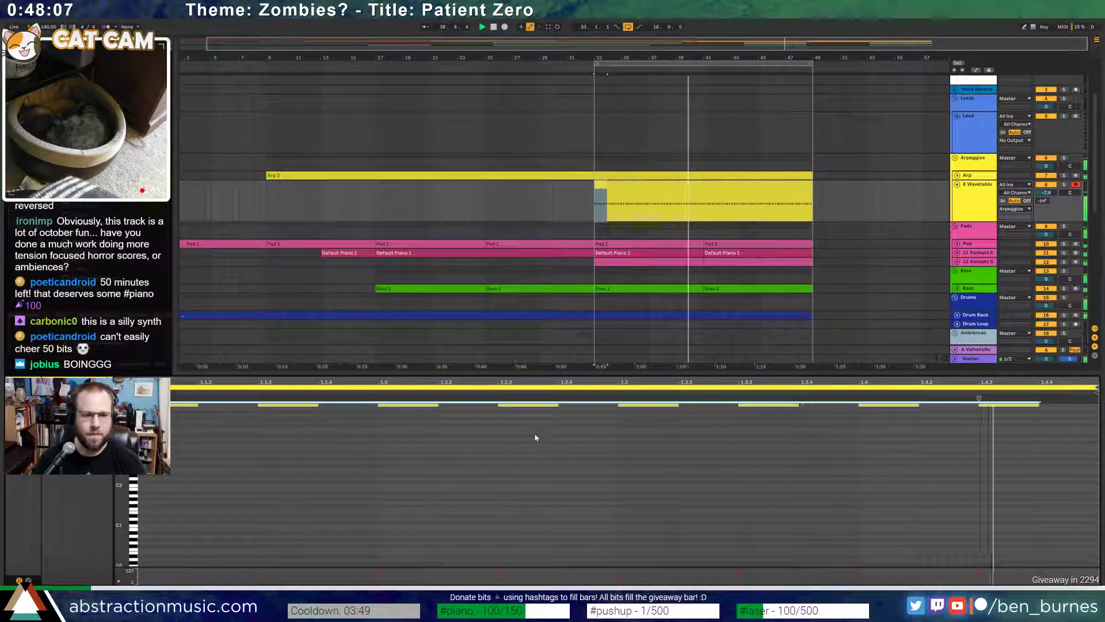
- Reduce the LFO 2 modulation of the Osc 1 position to 38
key(shift+Tab)
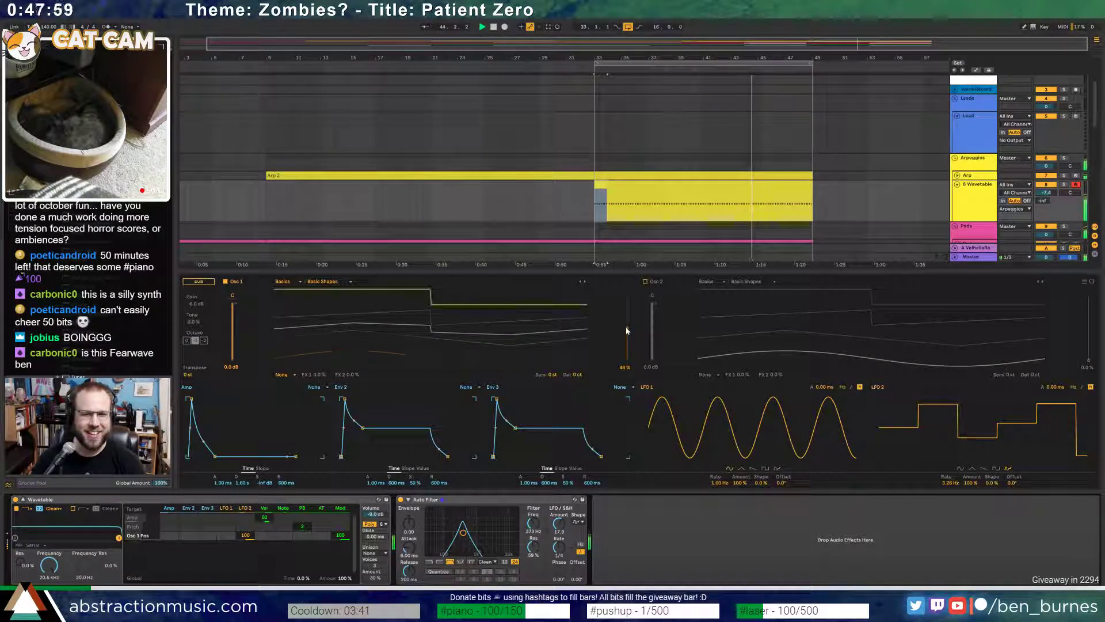
drag(246, 536, 246, 572)
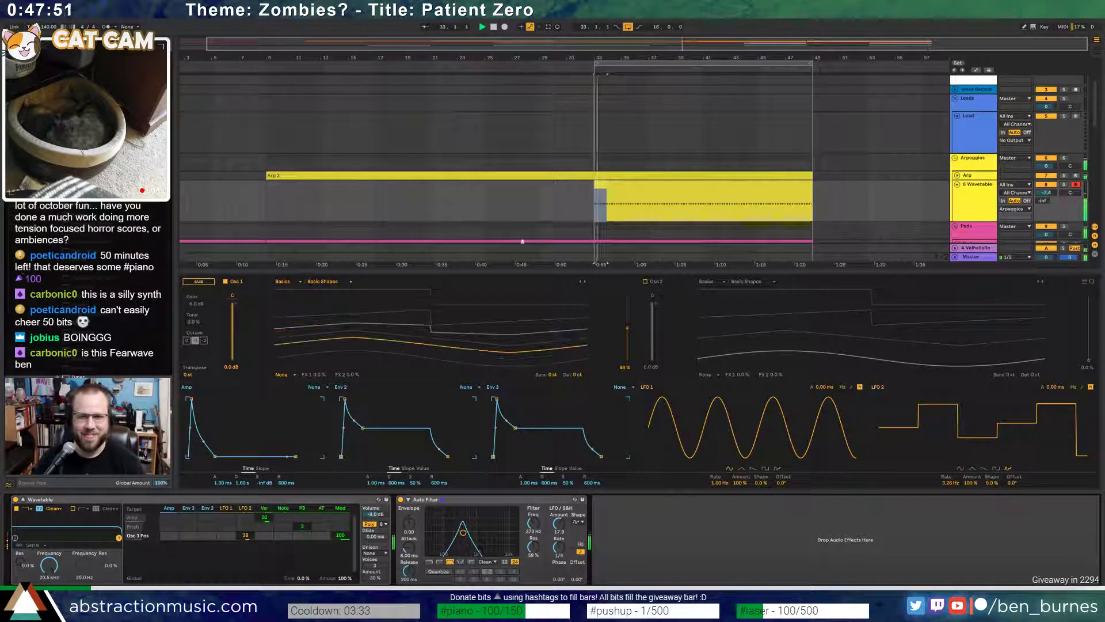
- Audition the Saw Dual 2 and Beating 3 wavetables on Osc 1 of the Wavetable synth, settling on Pulse Dual
key(shift+Tab)
scroll(673, 285, down, 6)
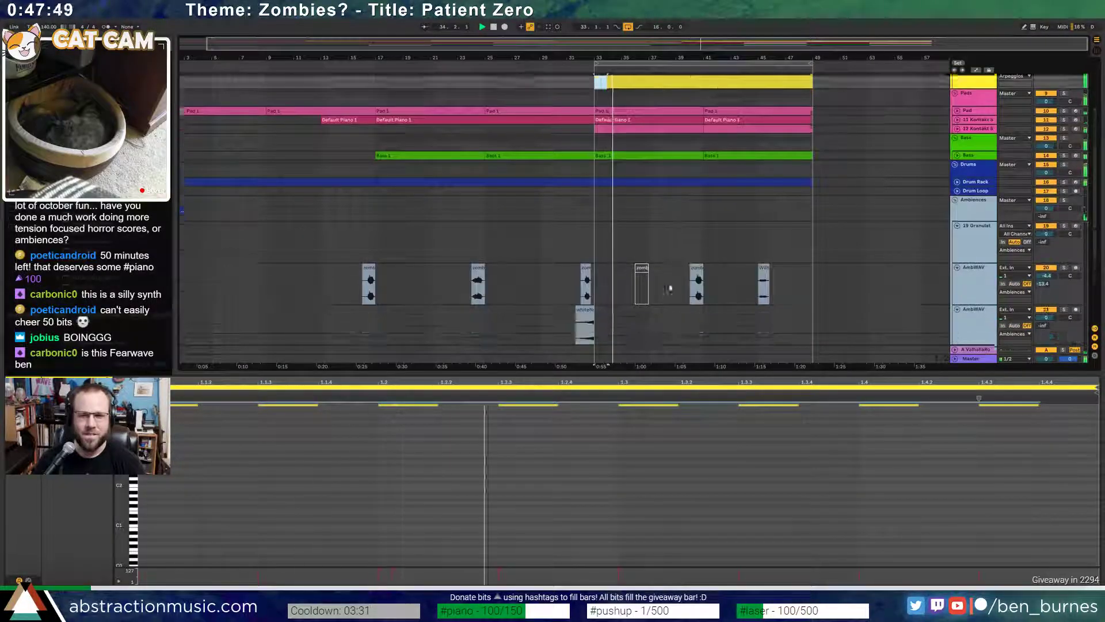
key(shift+Tab)
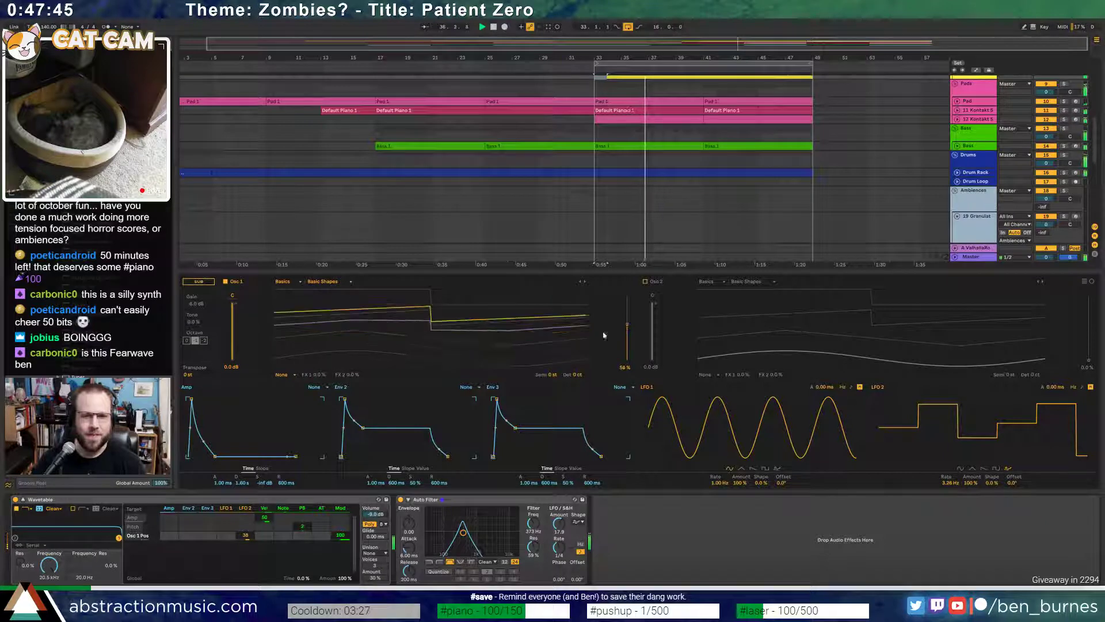
click(320, 281)
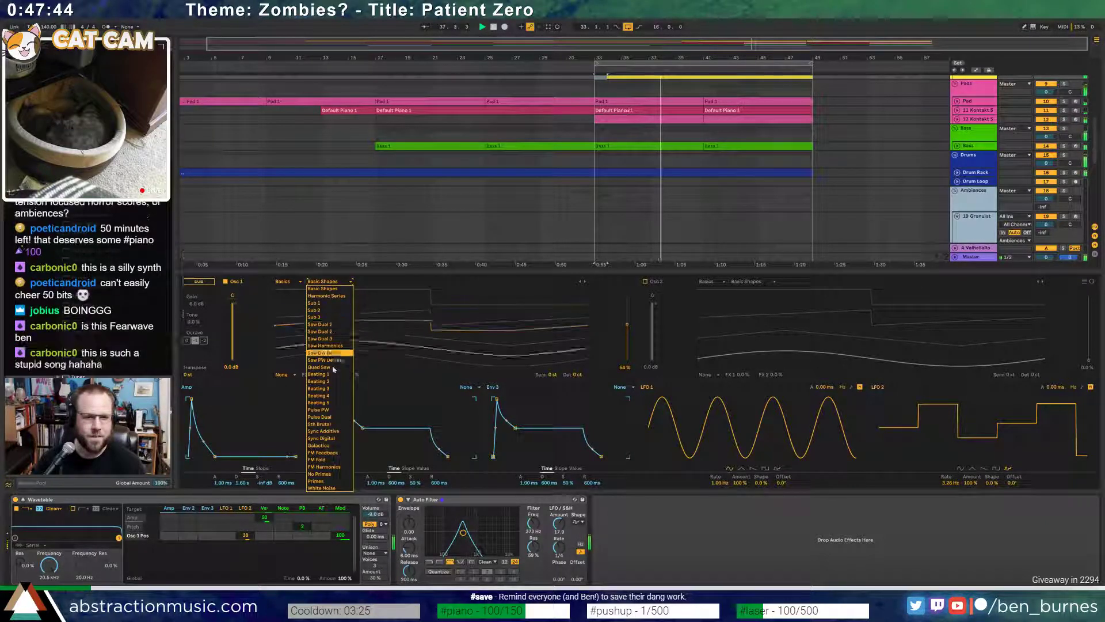
click(335, 332)
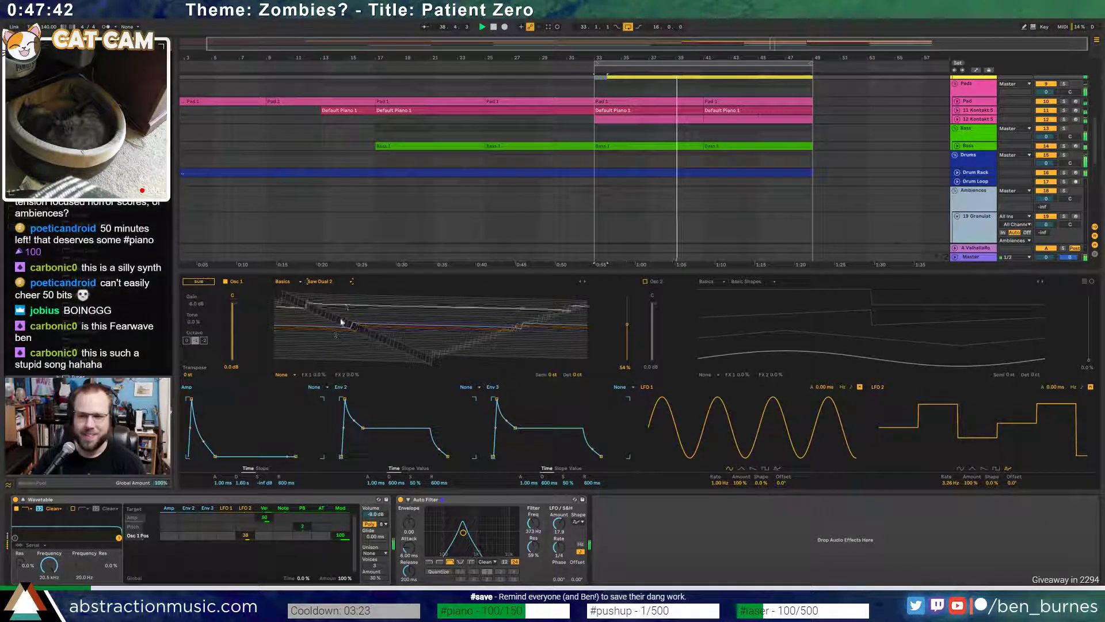
click(328, 283)
click(330, 388)
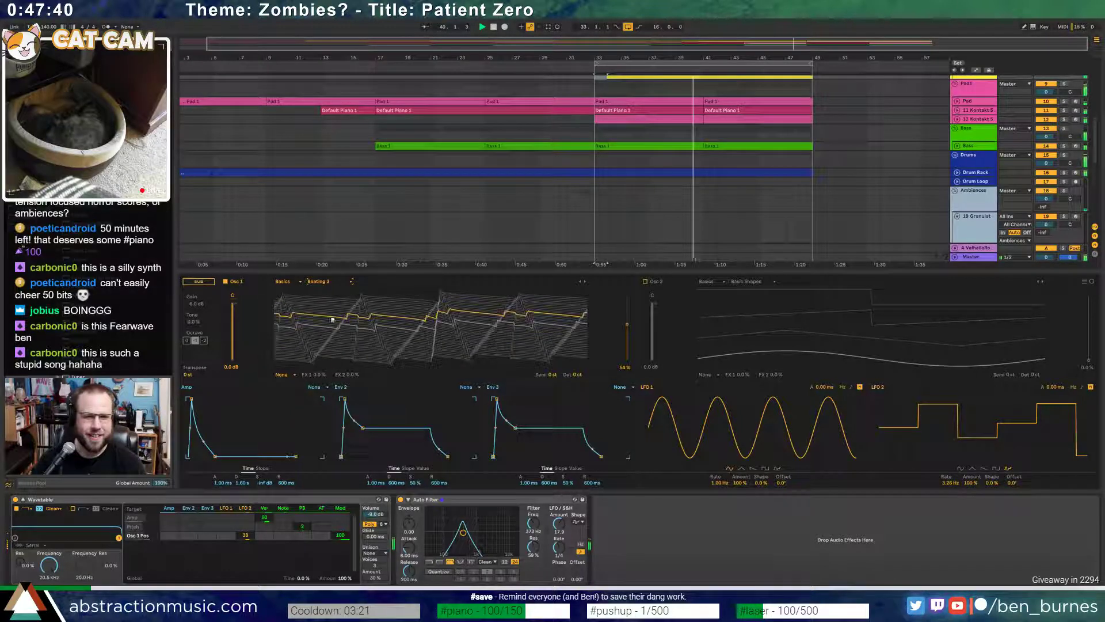
click(330, 282)
click(346, 320)
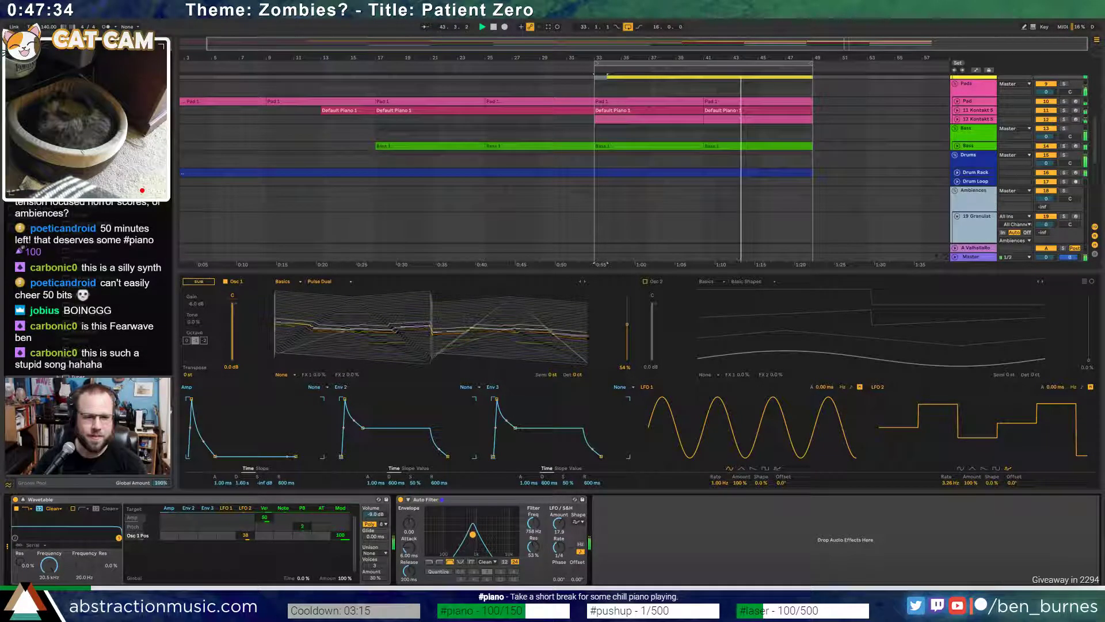
key(shift+Tab)
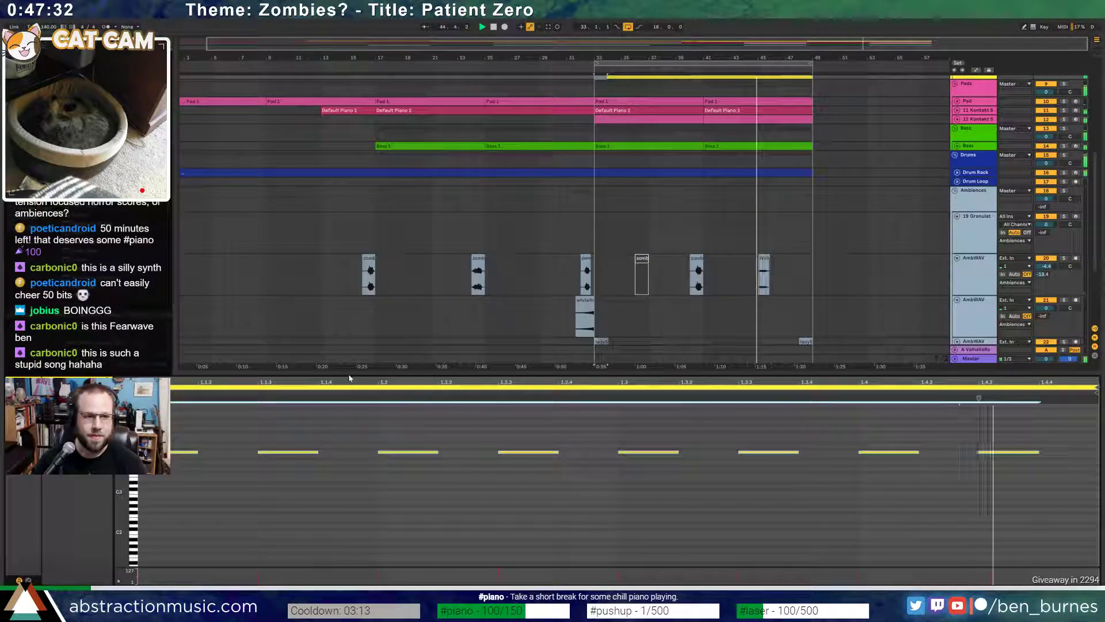
key(shift+Tab)
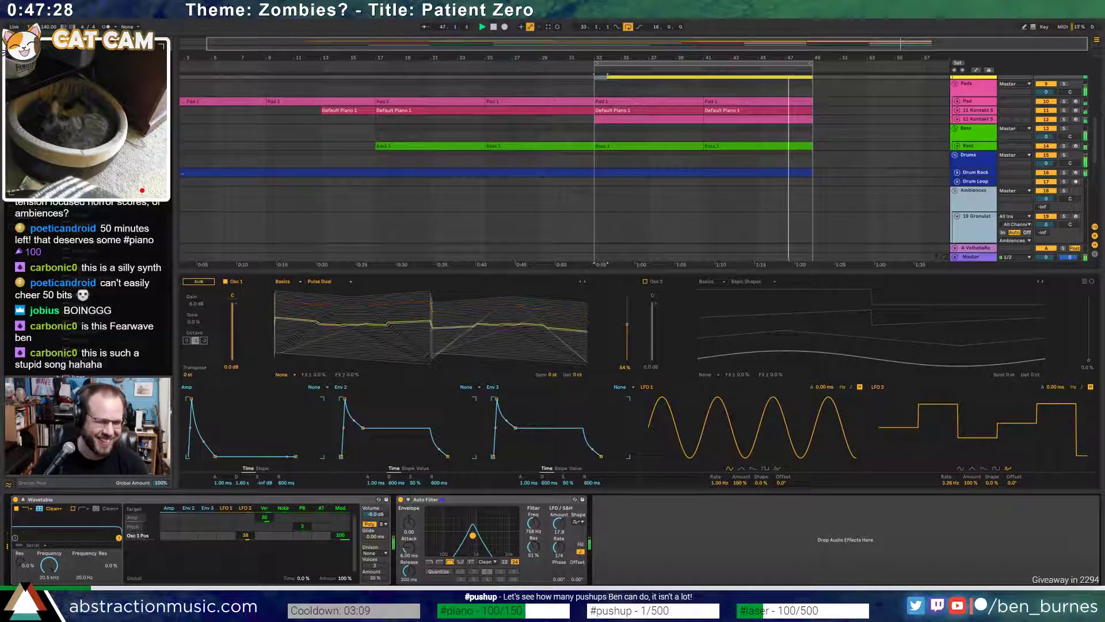
- Add a Grain Delay with about 15% dry/wet to the Wavetable track and insert an Auto Pan in front of it
click(23, 499)
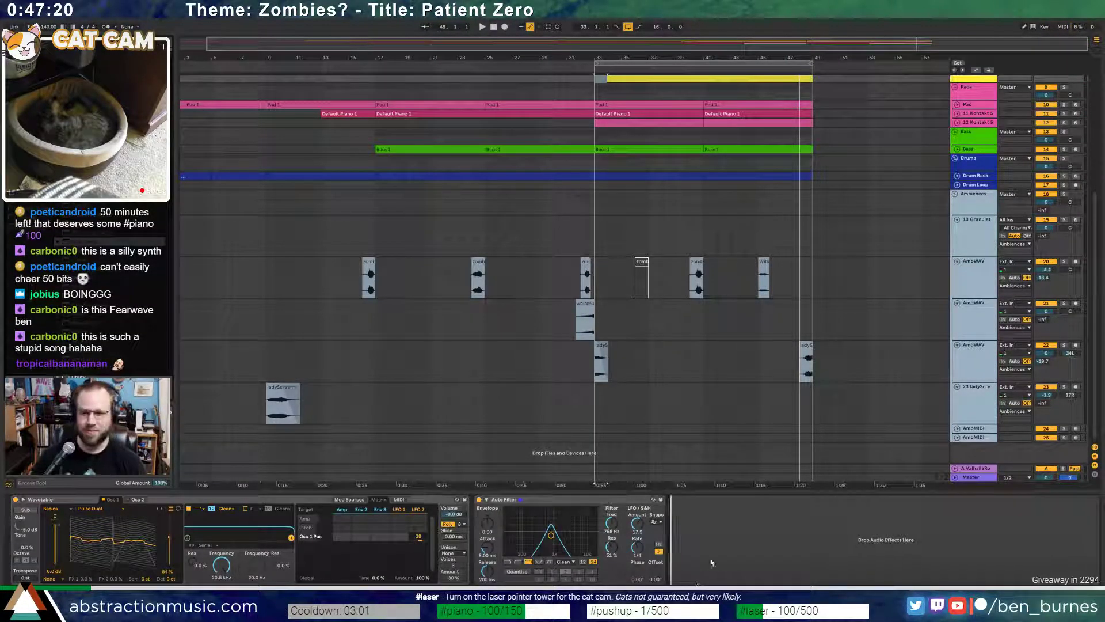
mouse_move(109, 241)
mouse_down()
mouse_move(710, 522)
mouse_move(688, 503)
mouse_up()
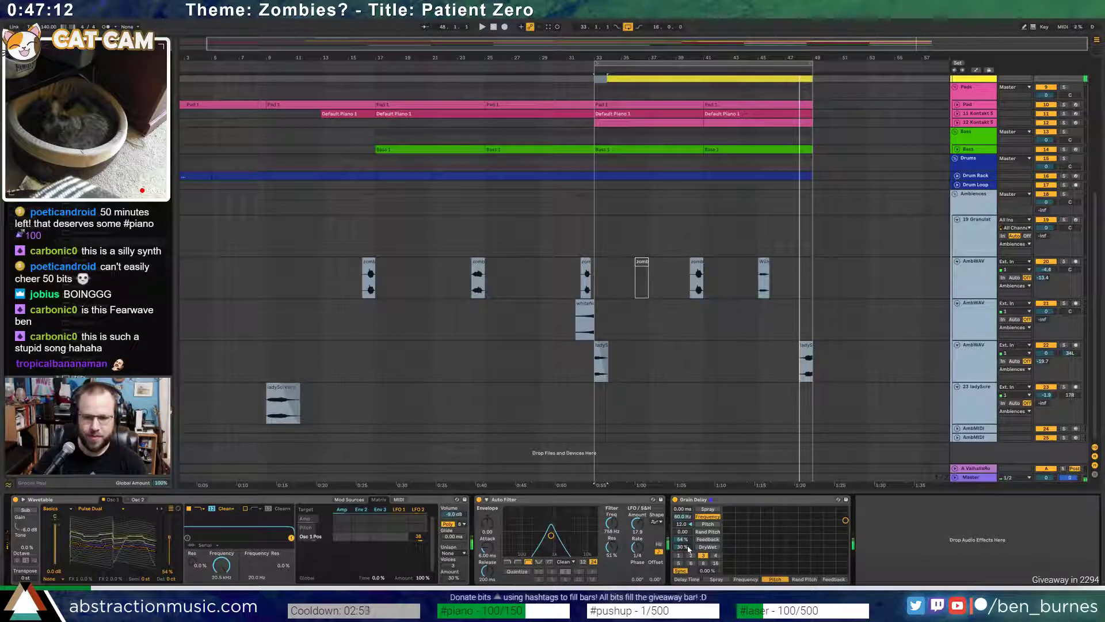
drag(689, 548, 689, 558)
key(space)
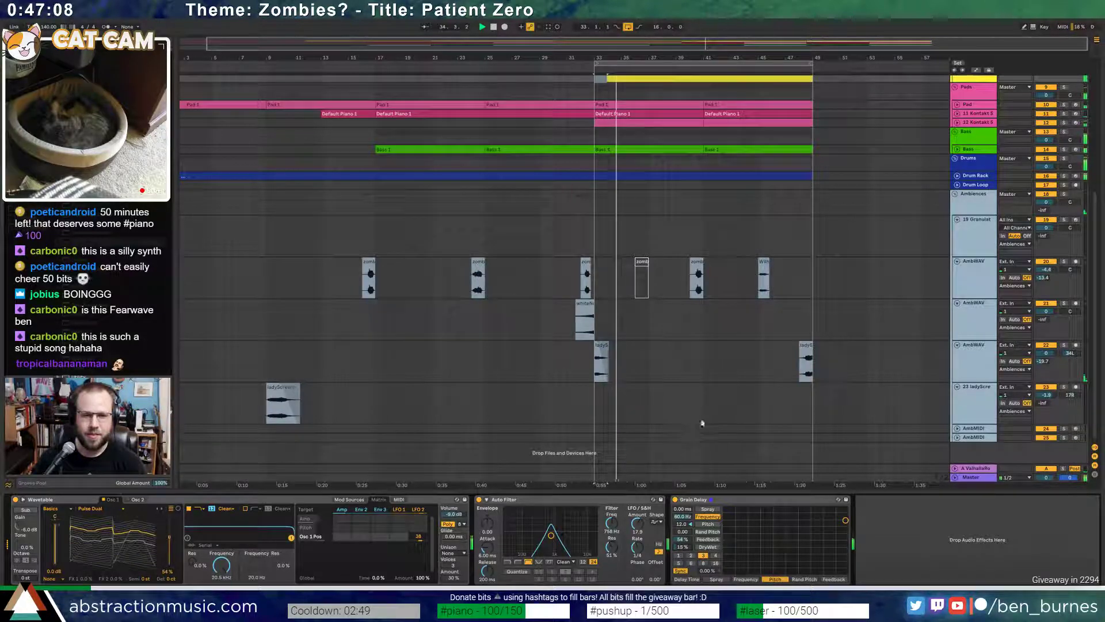
scroll(969, 257, up, 2)
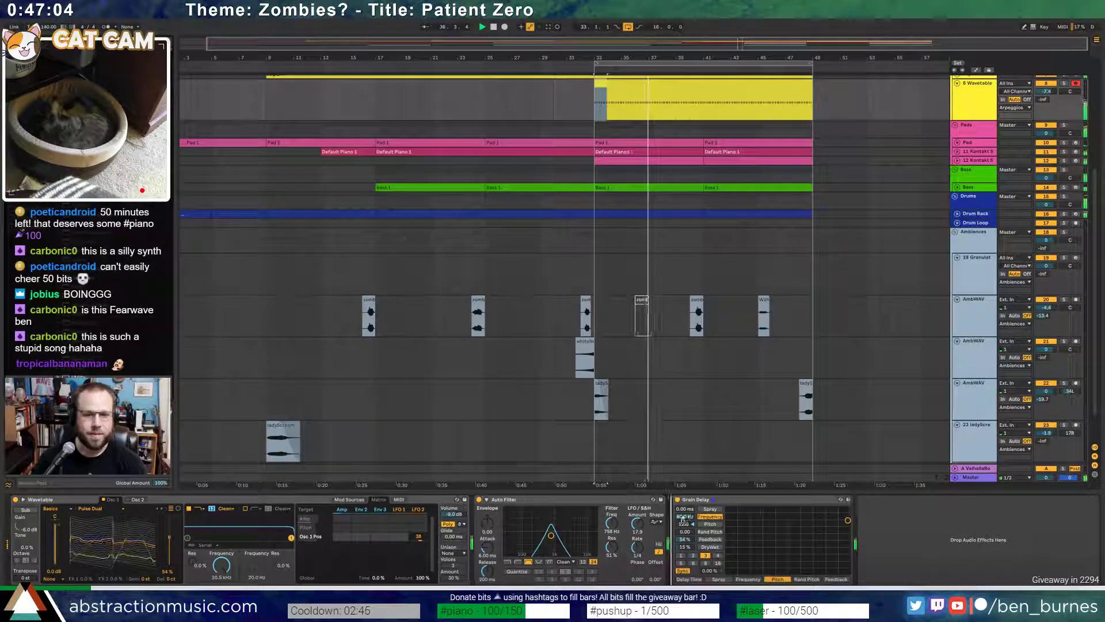
drag(78, 81, 694, 524)
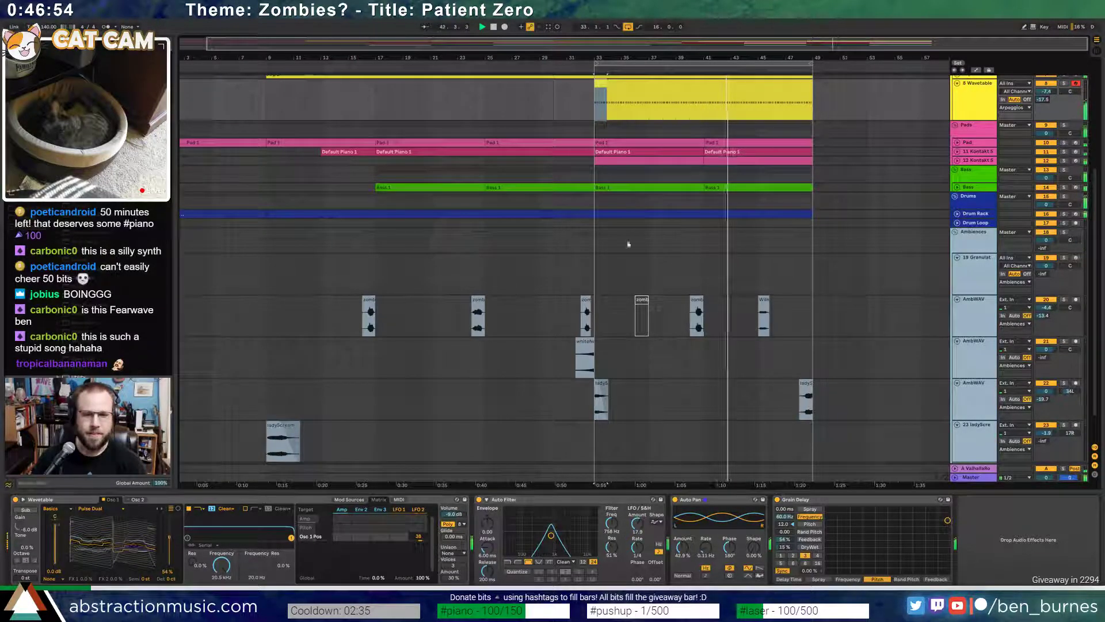
- Copy the sidechained Compressor from the Pad track to the end of the Wavetable track's device chain
click(723, 271)
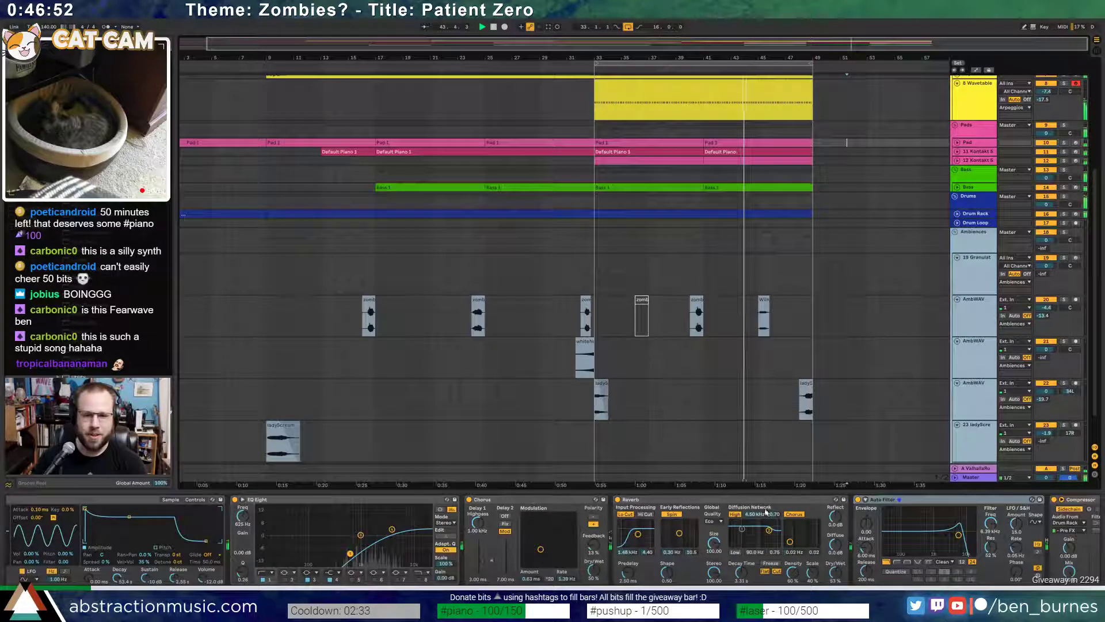
click(1054, 445)
click(862, 89)
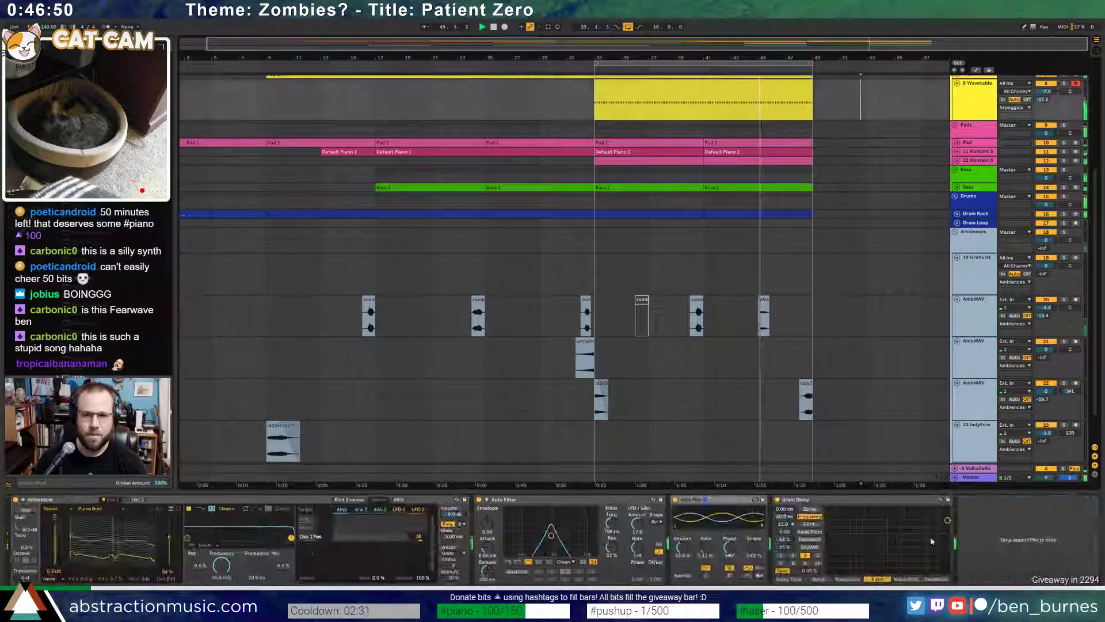
click(995, 517)
key(ctrl+v)
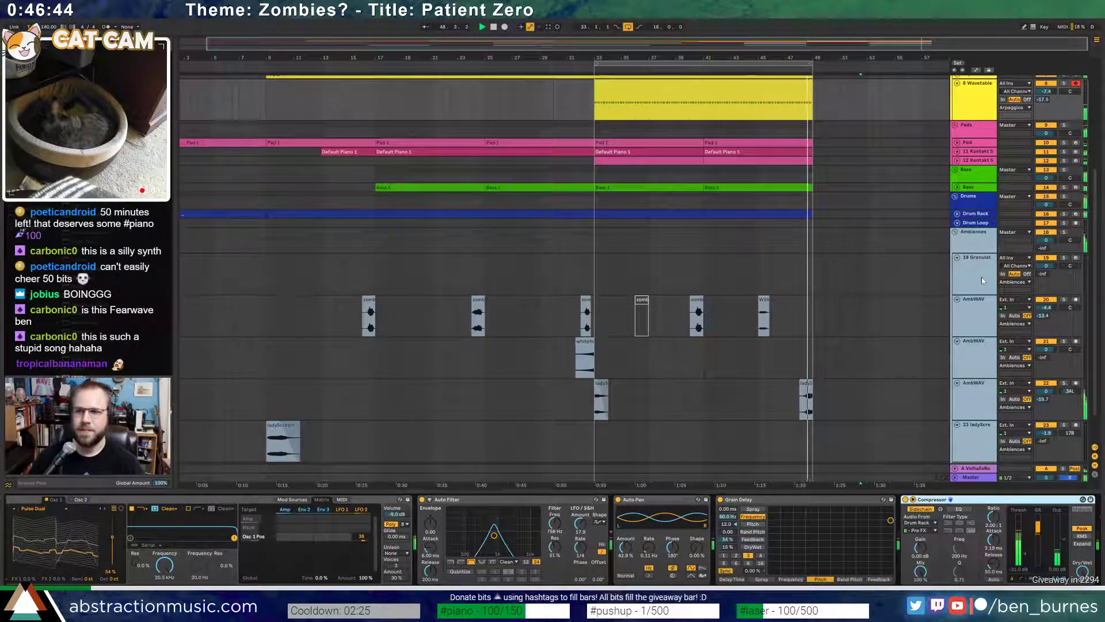
click(745, 389)
double_click(807, 383)
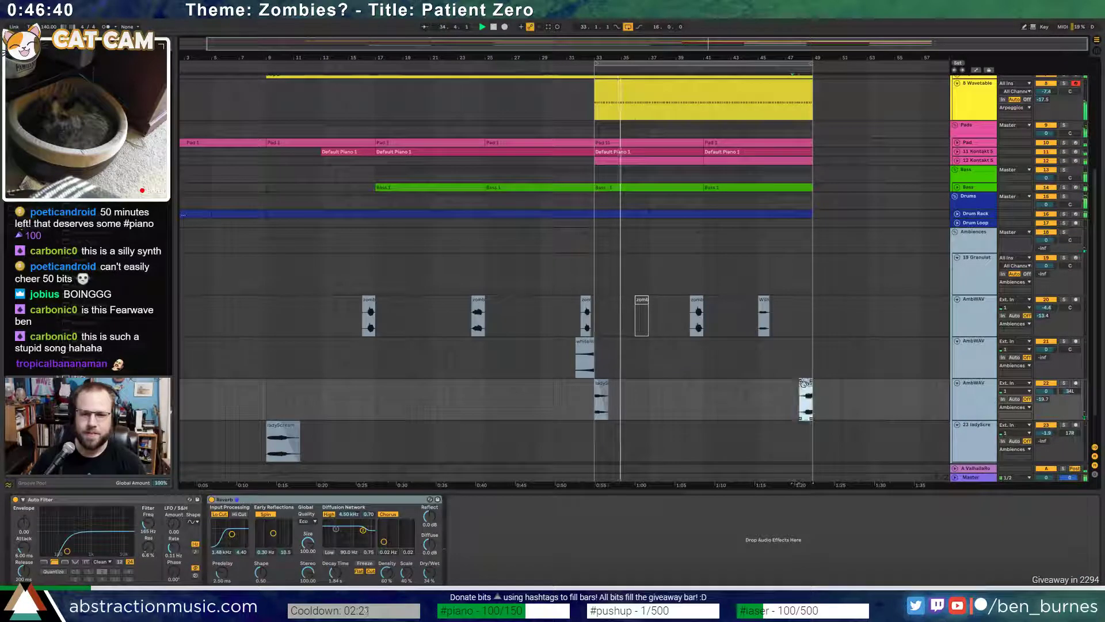
key(shift+Tab)
- Unfold the 11 Kontakt track and extend its last piano clip so that one clip spans bars 13 to 53
scroll(831, 373, up, 5)
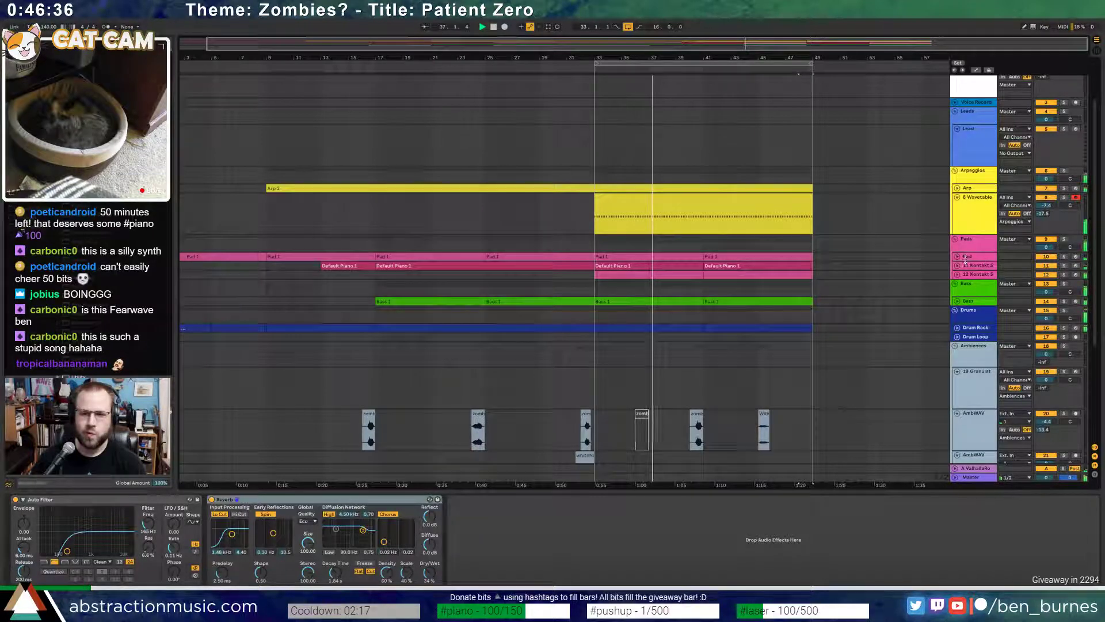
click(956, 267)
click(957, 266)
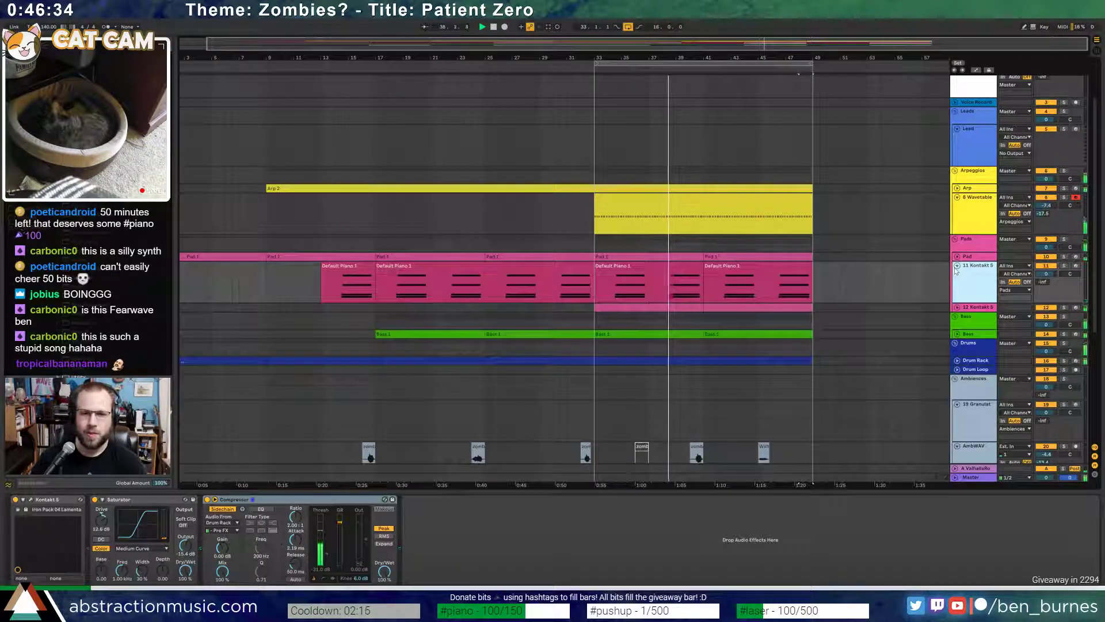
drag(759, 292, 711, 295)
click(790, 266)
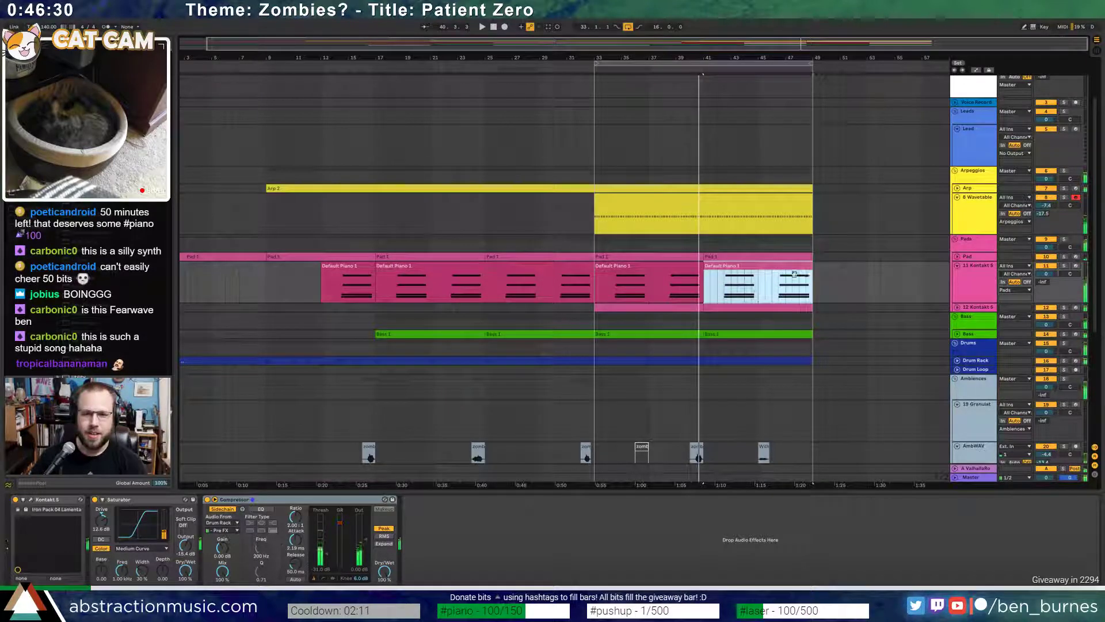
drag(593, 270, 804, 278)
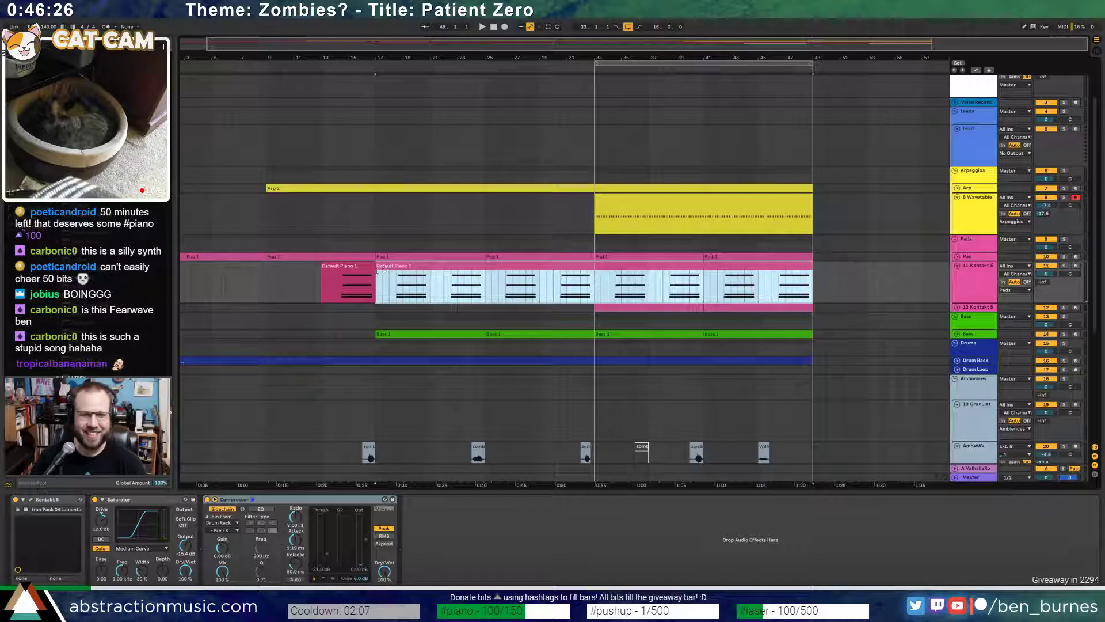
drag(378, 270, 320, 267)
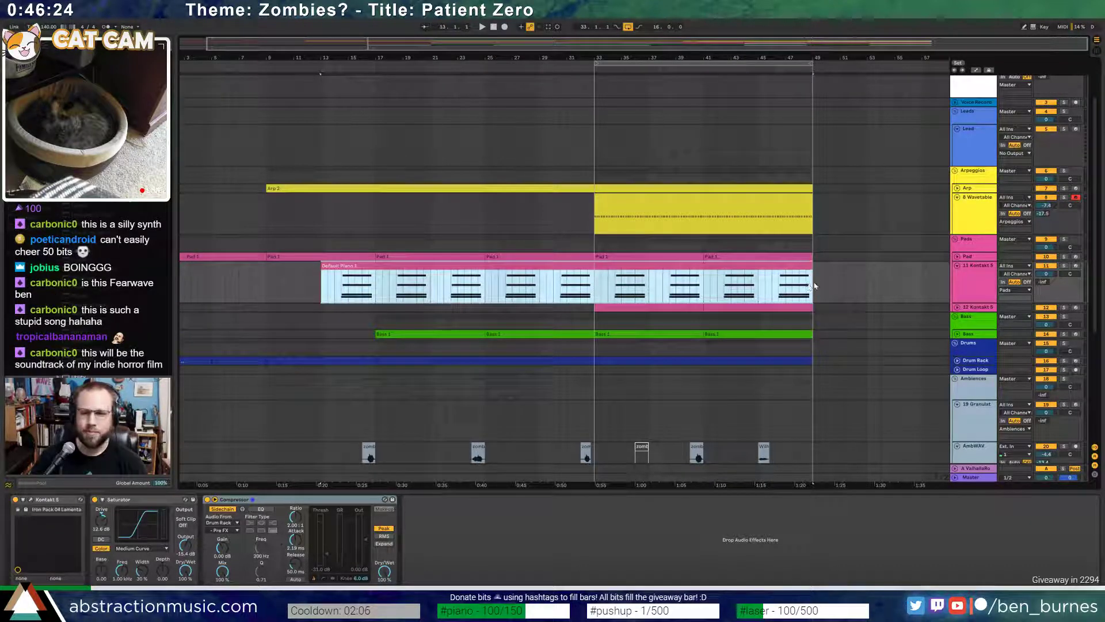
drag(811, 268, 867, 271)
click(895, 283)
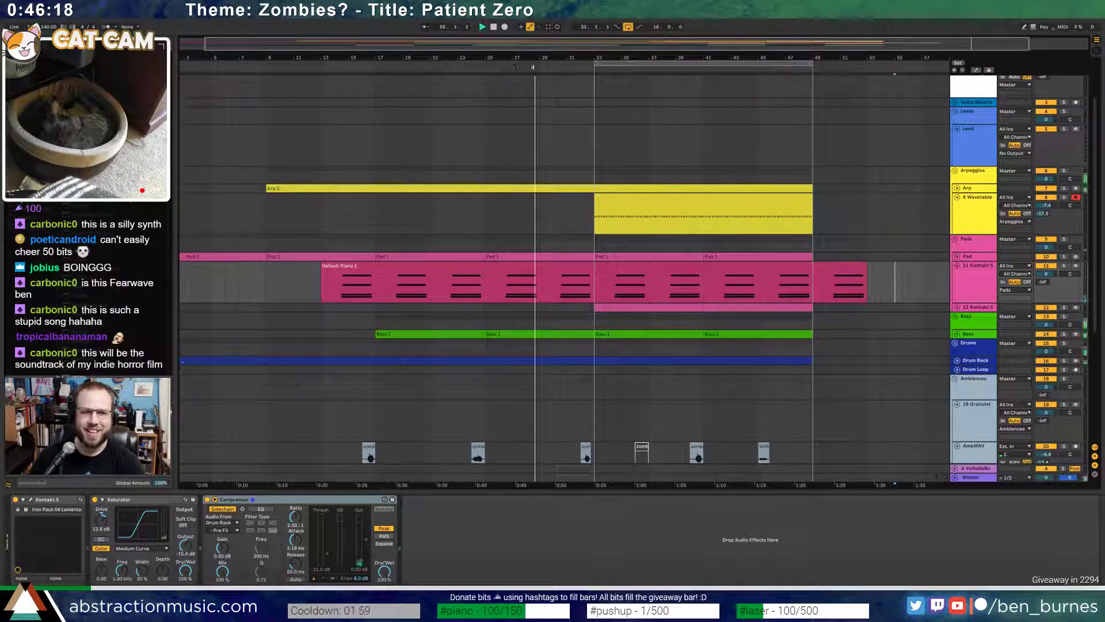
- Unfold the Bass track and insert a new MIDI track with The Haunted Toy instrument below the 12 Kontakt track
click(970, 335)
click(958, 334)
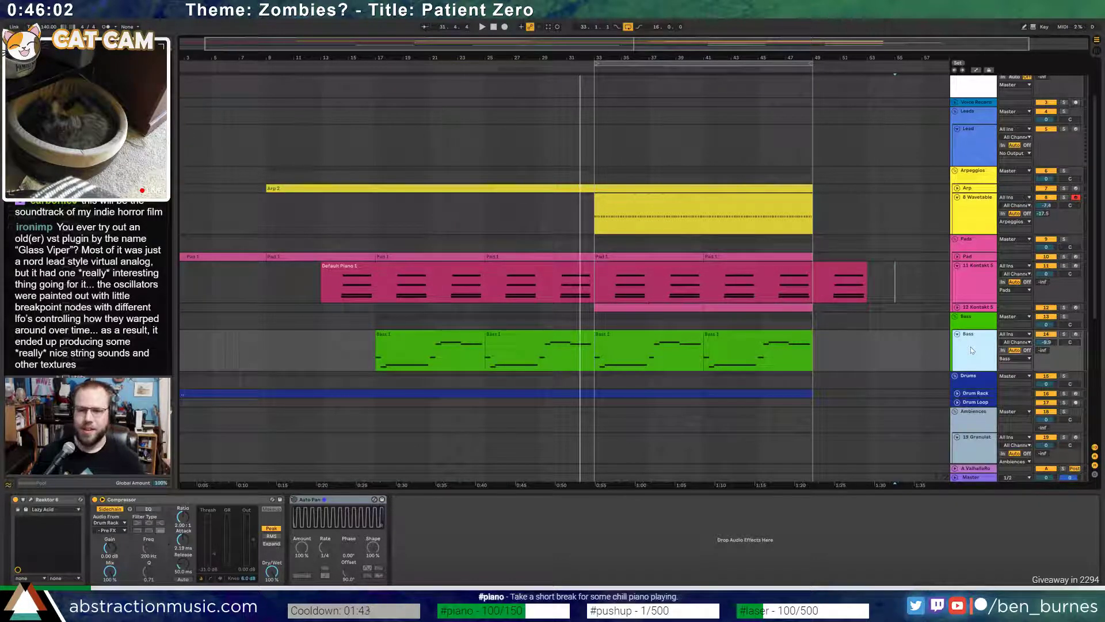
click(972, 308)
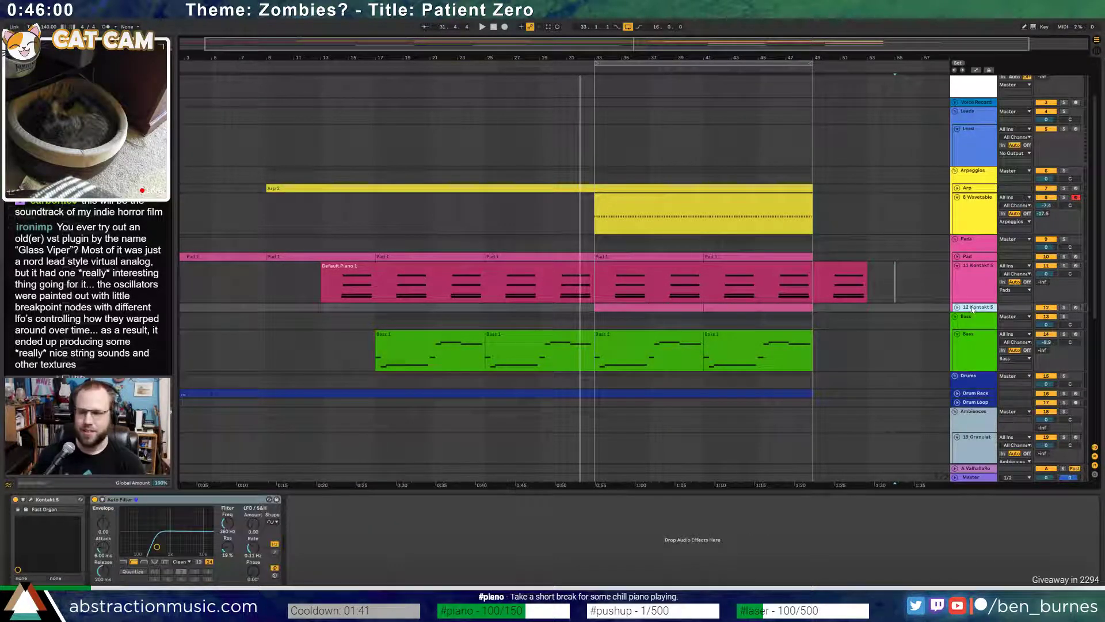
key(ctrl+shift+t)
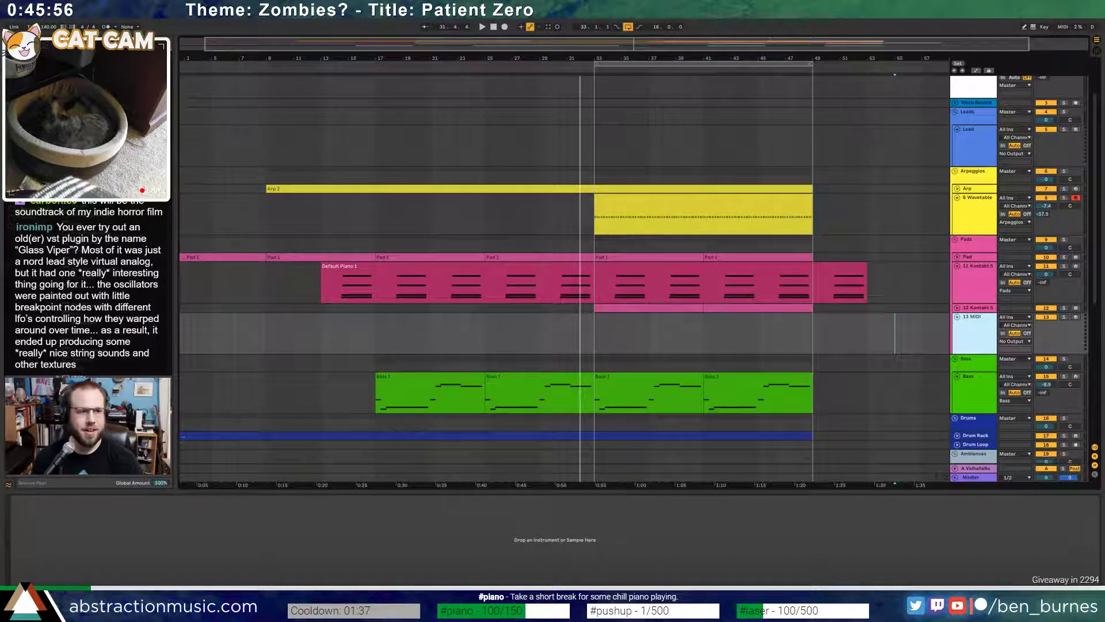
click(974, 334)
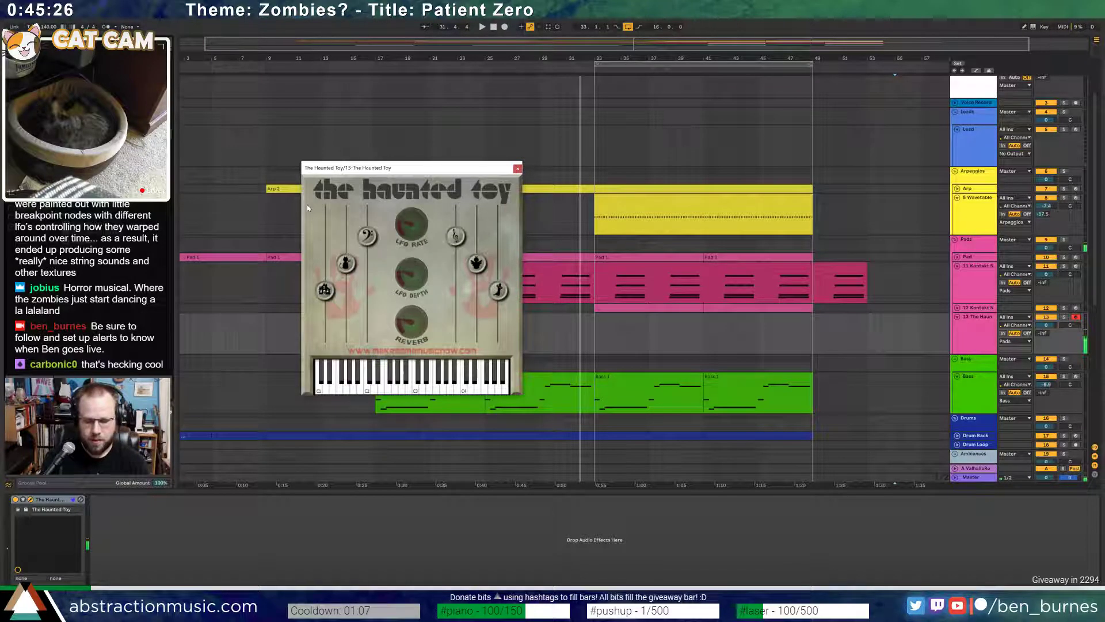
- Record a chord part on The Haunted Toy track from bar 49 to about bar 57
drag(463, 169, 273, 176)
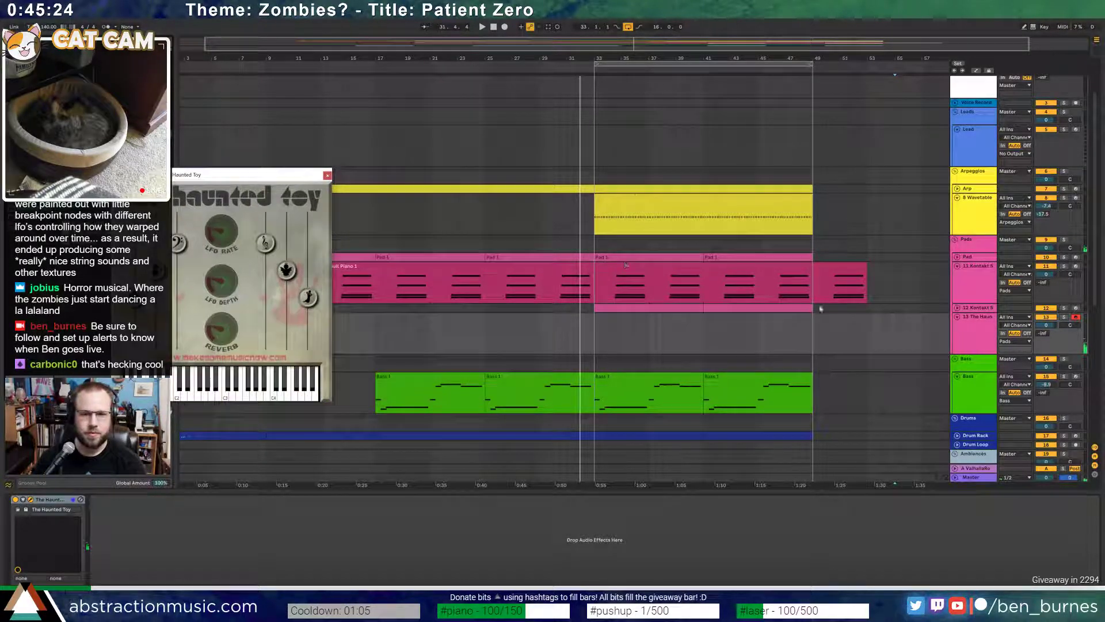
click(816, 342)
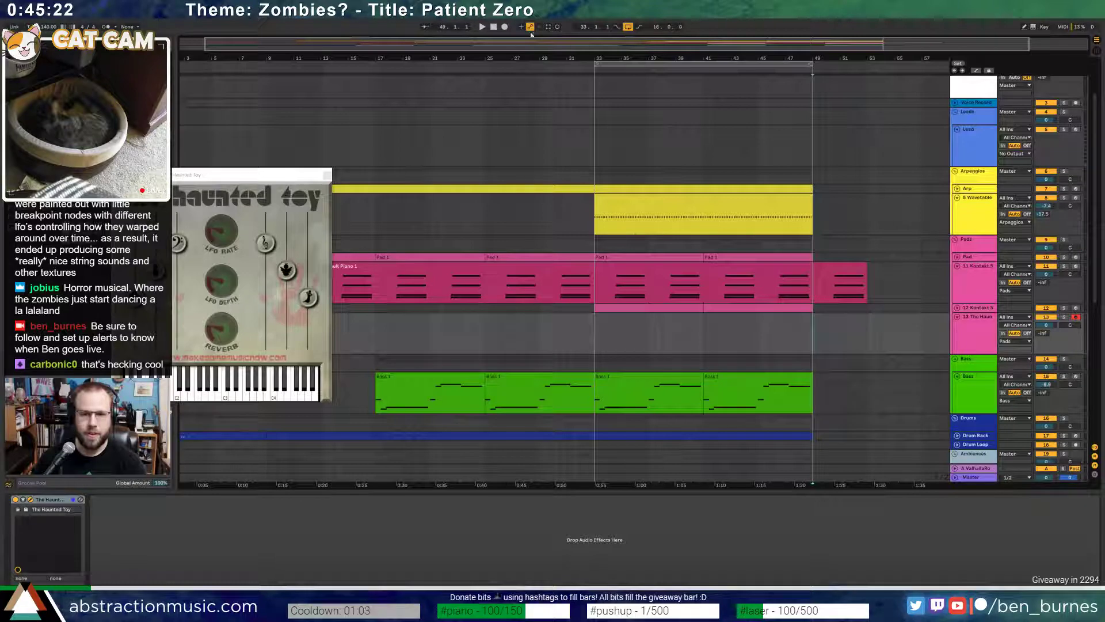
drag(555, 50, 805, 71)
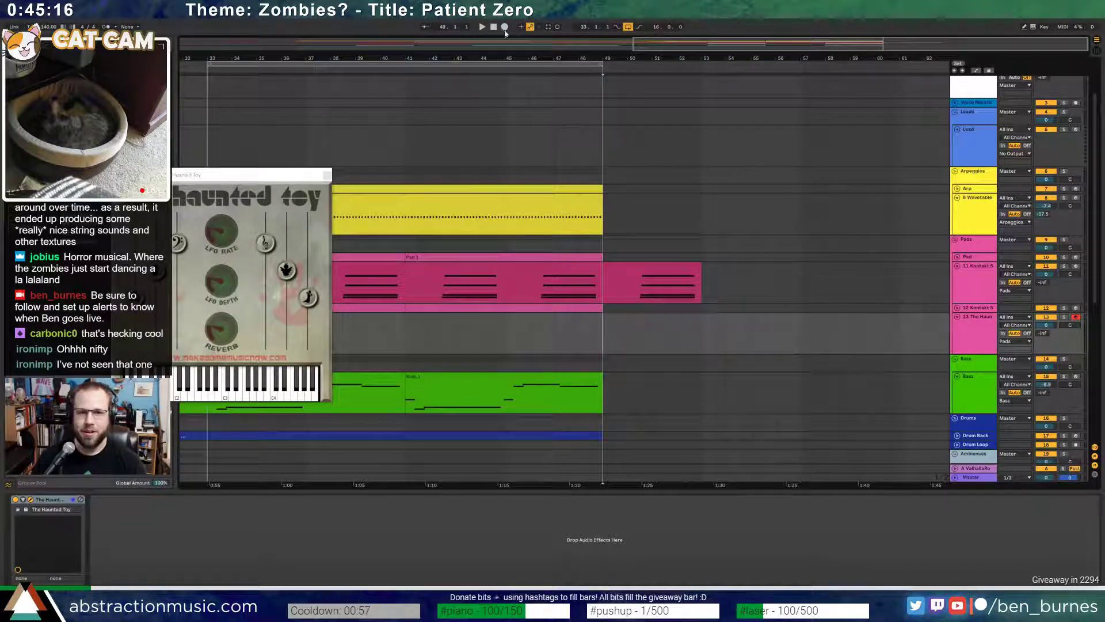
drag(224, 179, 401, 121)
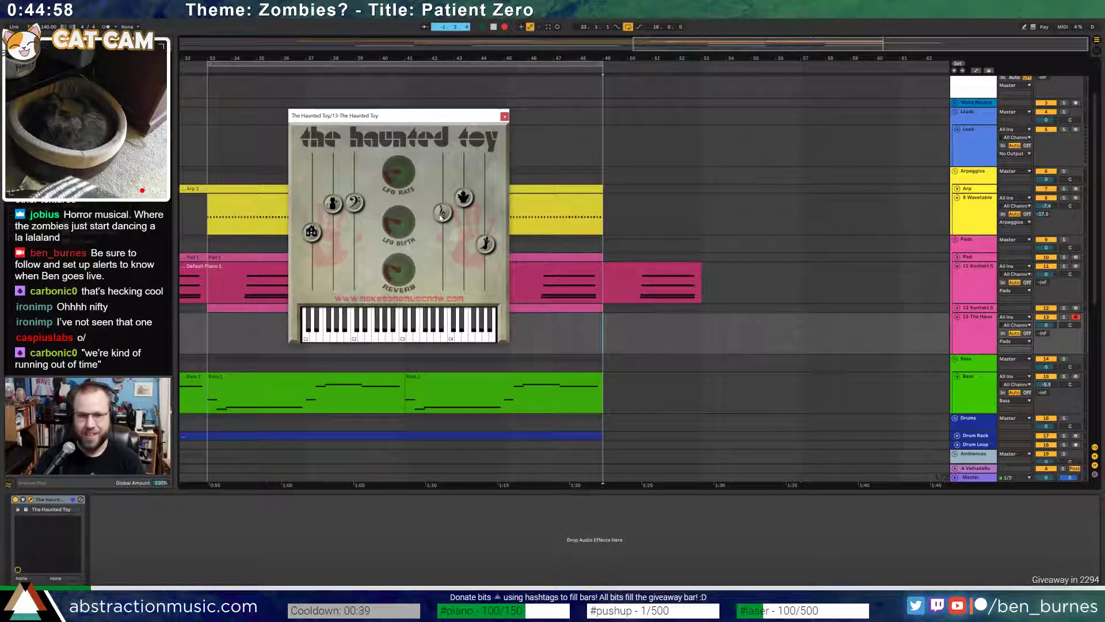
key(space)
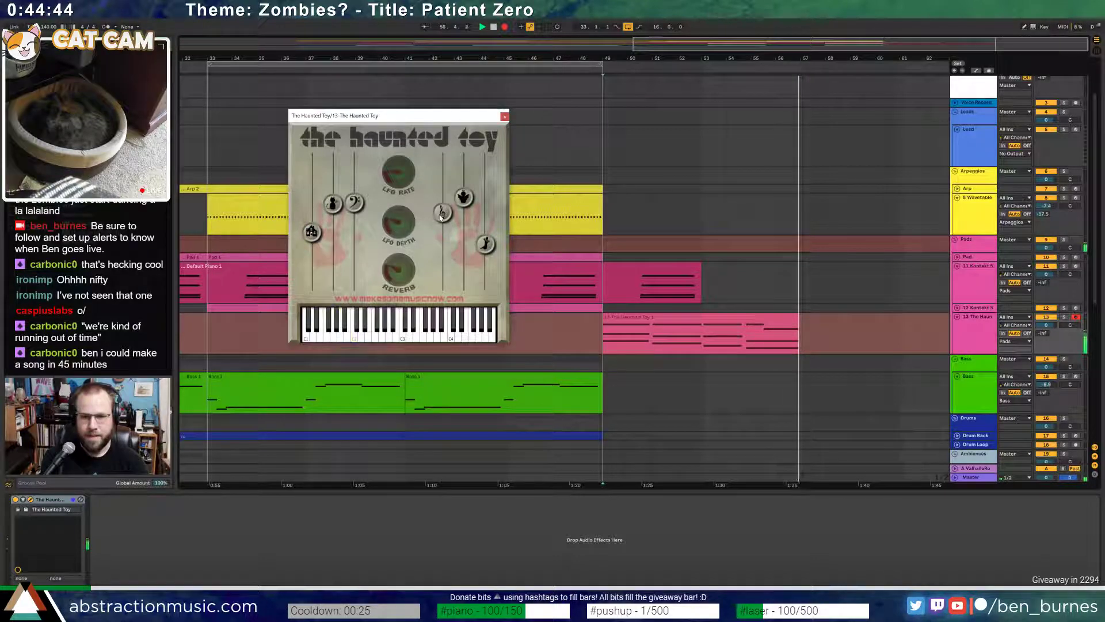
key(space)
- Open The Haunted Toy clip's notes and nudge the third and fourth chords to start on the clip's bars 5 and 7
double_click(654, 329)
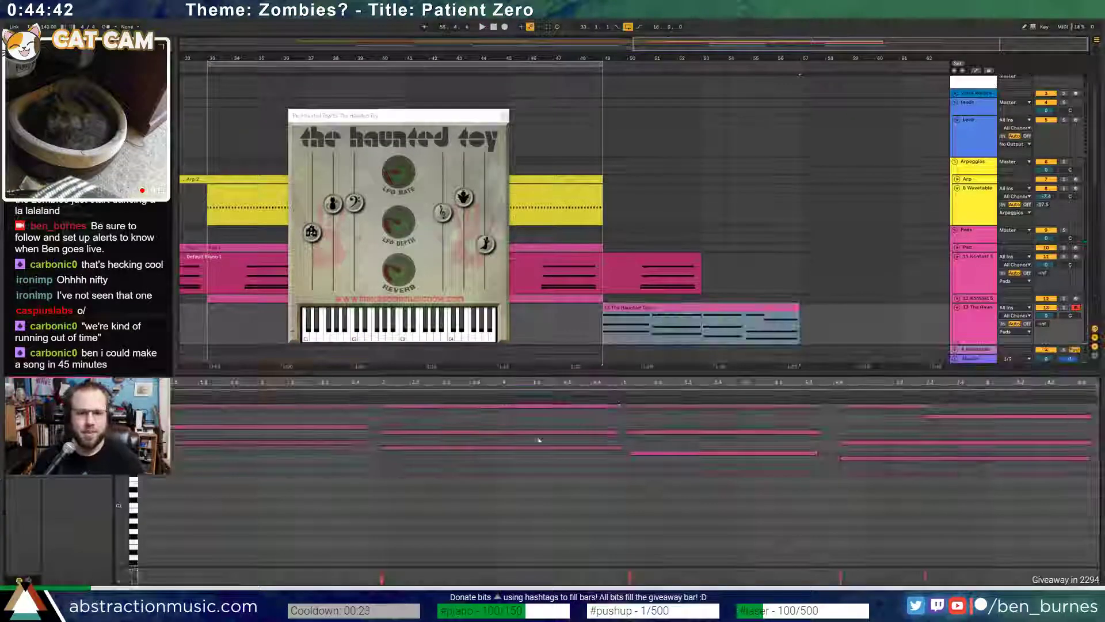
click(721, 334)
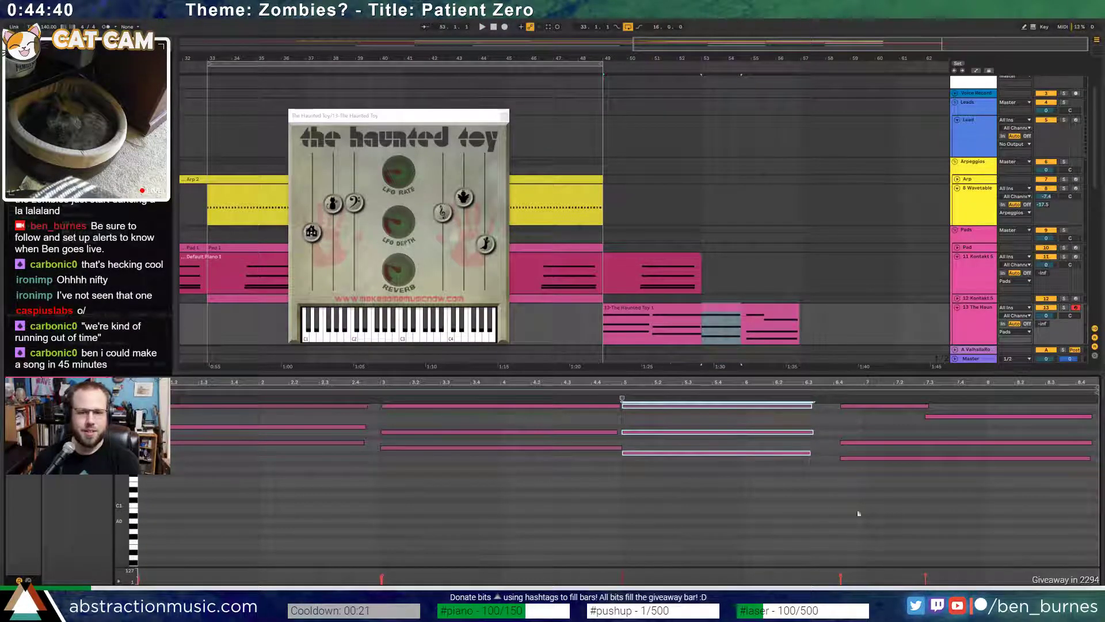
drag(858, 513, 940, 381)
key(Right)
key(Right)
key(Right)
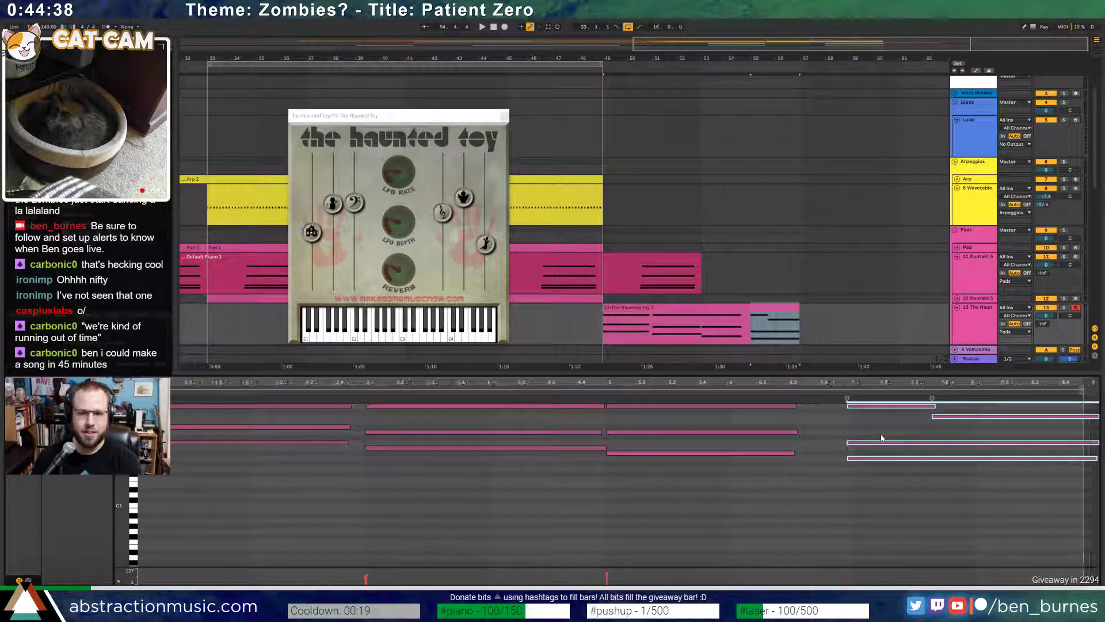
- Align the top-note change in the fourth chord and trim the chord's ends to just inside the clip's end
click(967, 416)
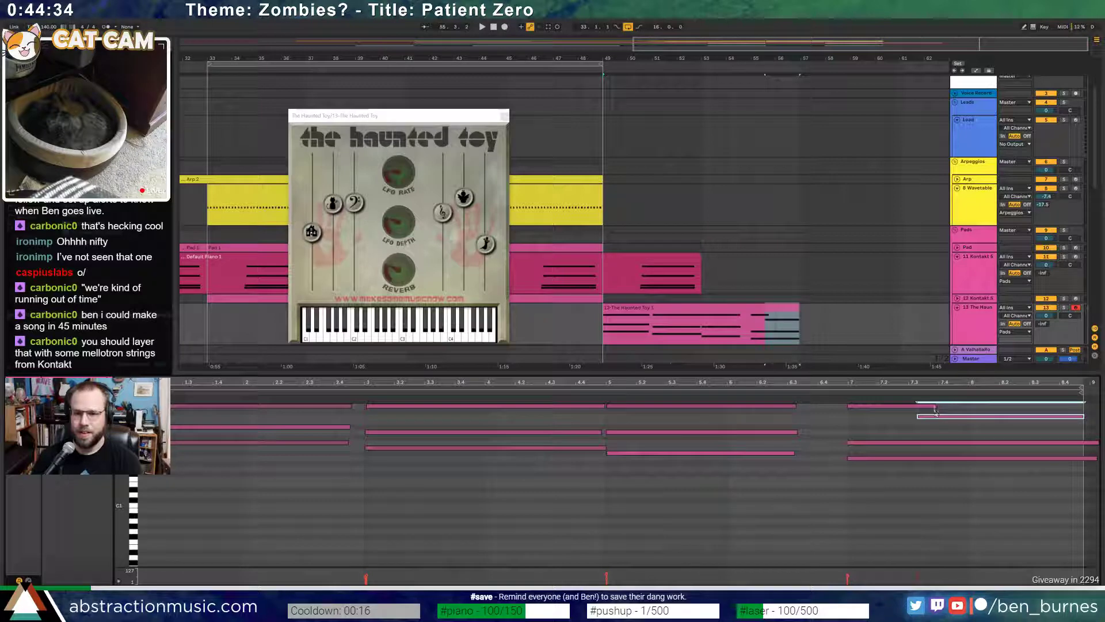
drag(935, 406, 914, 406)
drag(1077, 440, 1092, 495)
click(833, 496)
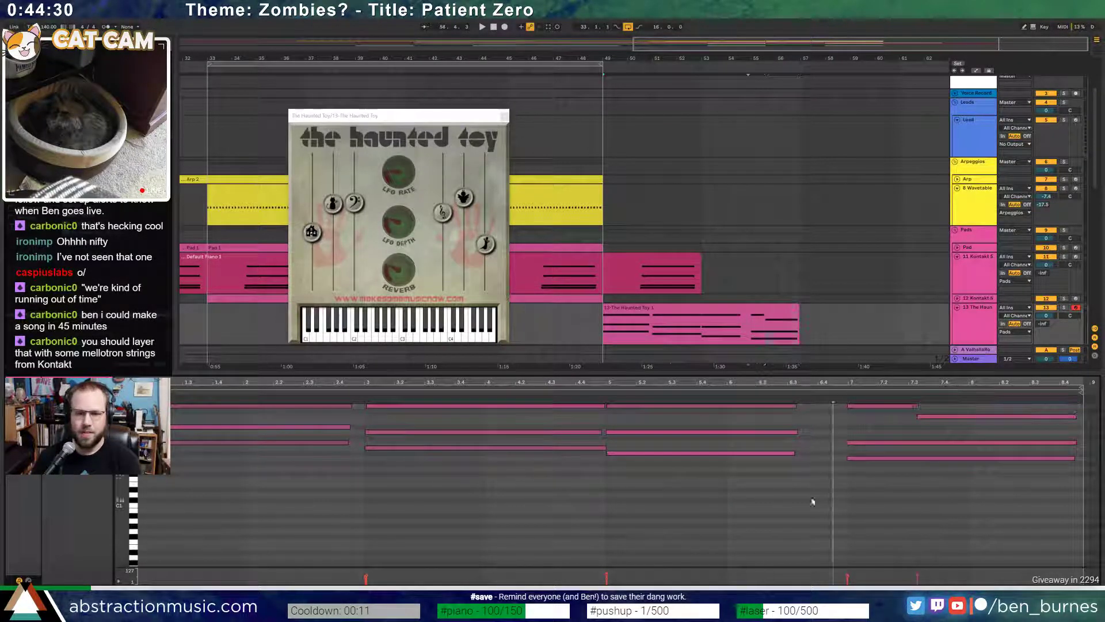
- Shorten the second chord's notes slightly so they stop before the third chord, and close The Haunted Toy's instrument window
drag(462, 417, 461, 365)
key(shift+Left)
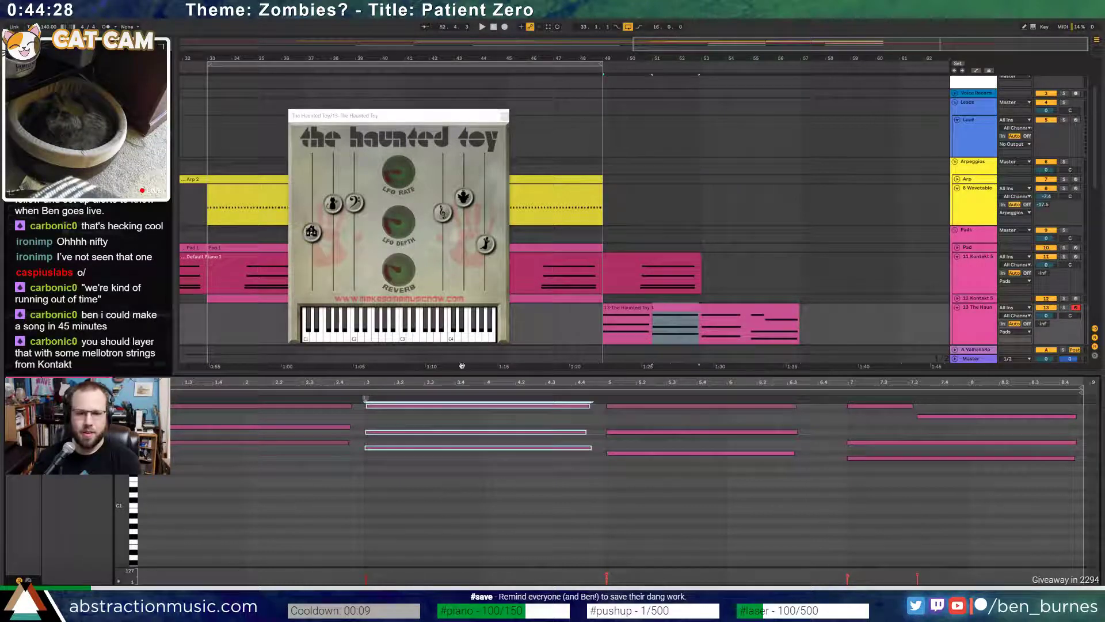
key(shift+Right)
click(504, 116)
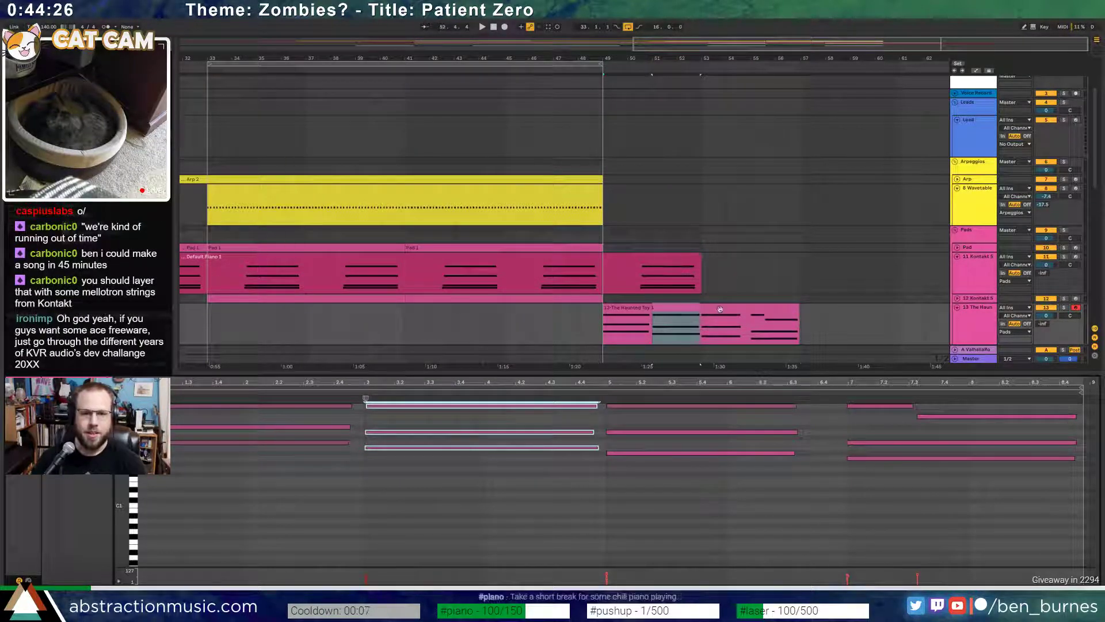
- Copy The Haunted Toy clip onto the 12 Kontakt track at bar 49, select all its notes and play the section back
drag(720, 309, 702, 299)
key(space)
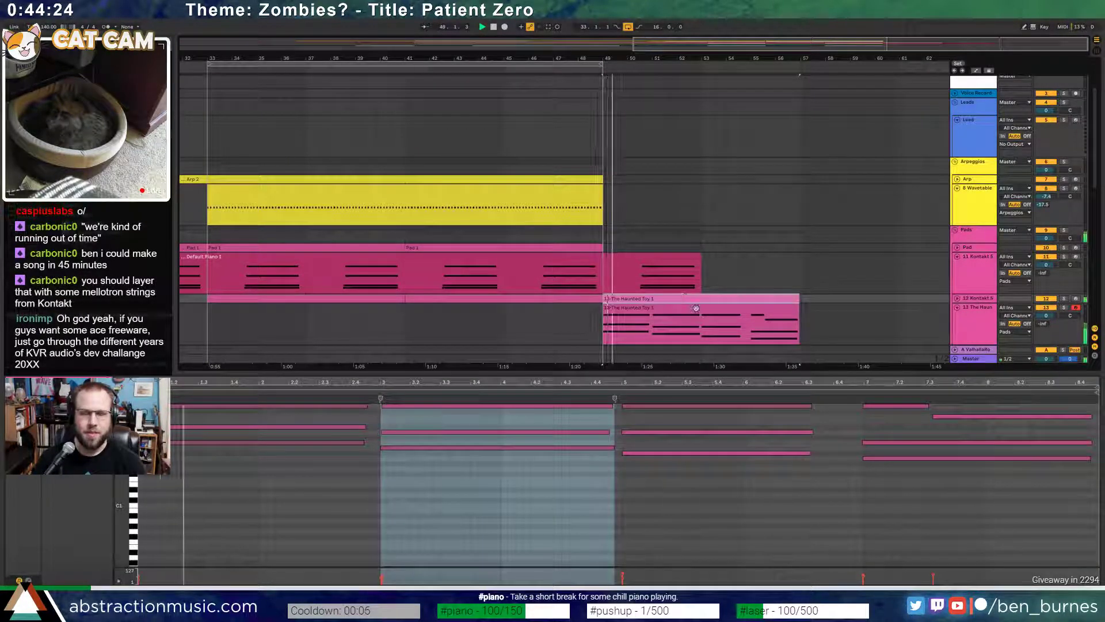
key(space)
click(451, 529)
key(ctrl+a)
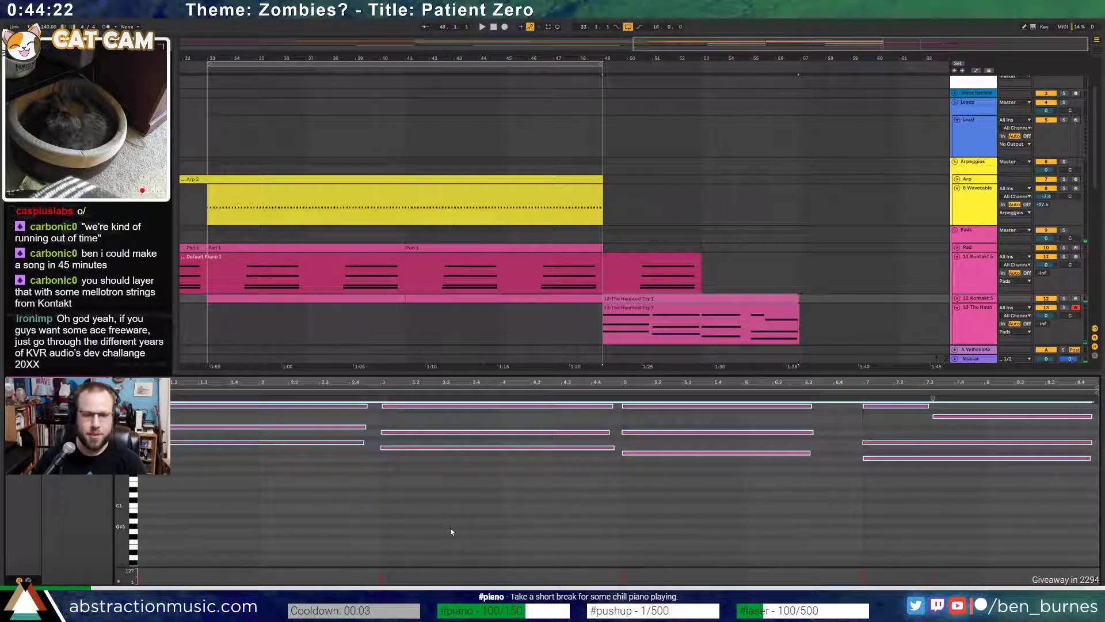
key(space)
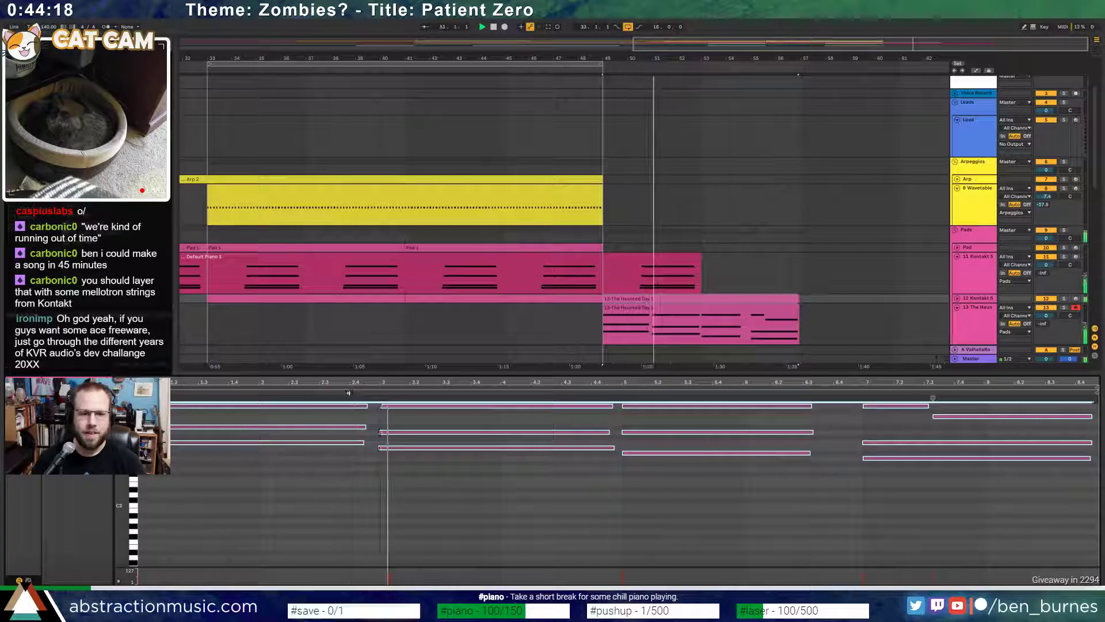
key(space)
- Trim the end of the 11 Kontakt piano clip back to bar 49 and start playback
click(669, 260)
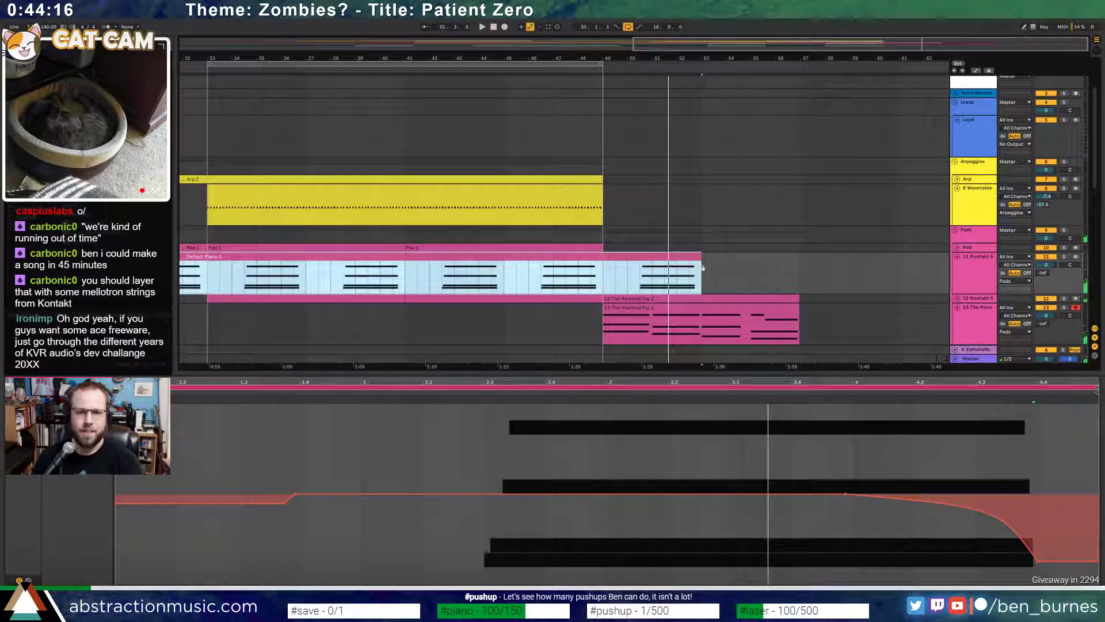
drag(703, 268, 610, 268)
click(530, 274)
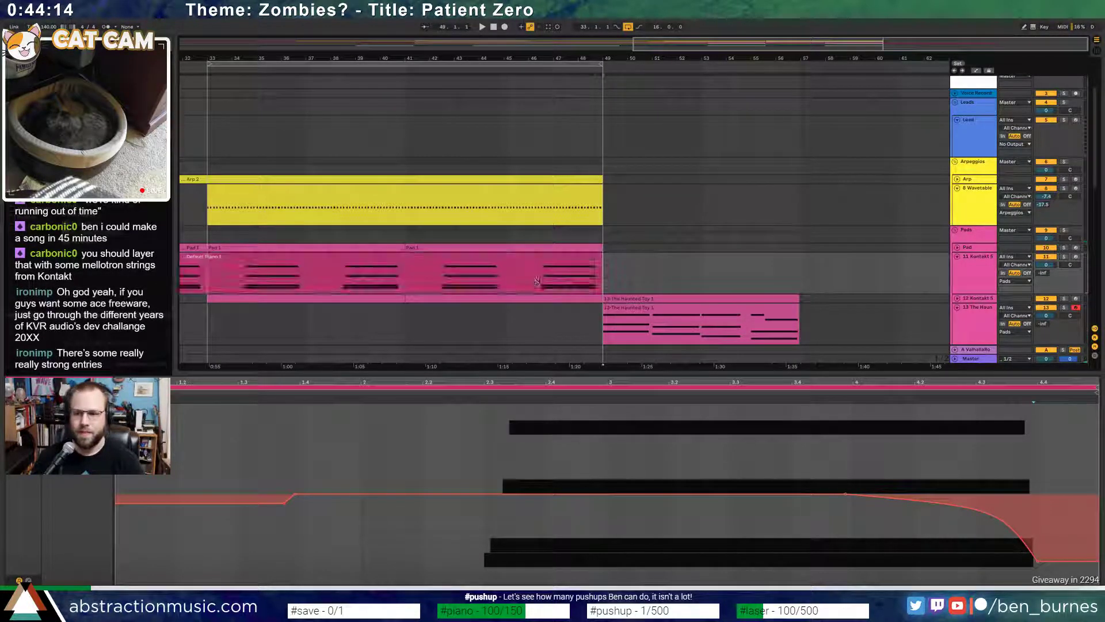
key(space)
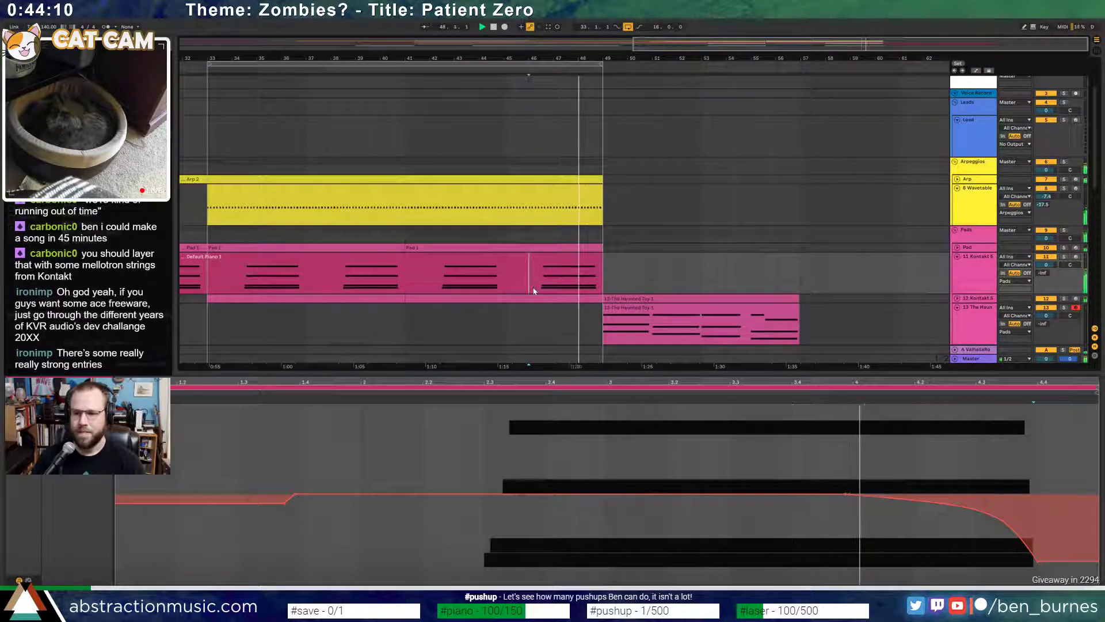
- Show the device chain again and extend the Wavetable clip to bar 57
scroll(628, 293, down, 2)
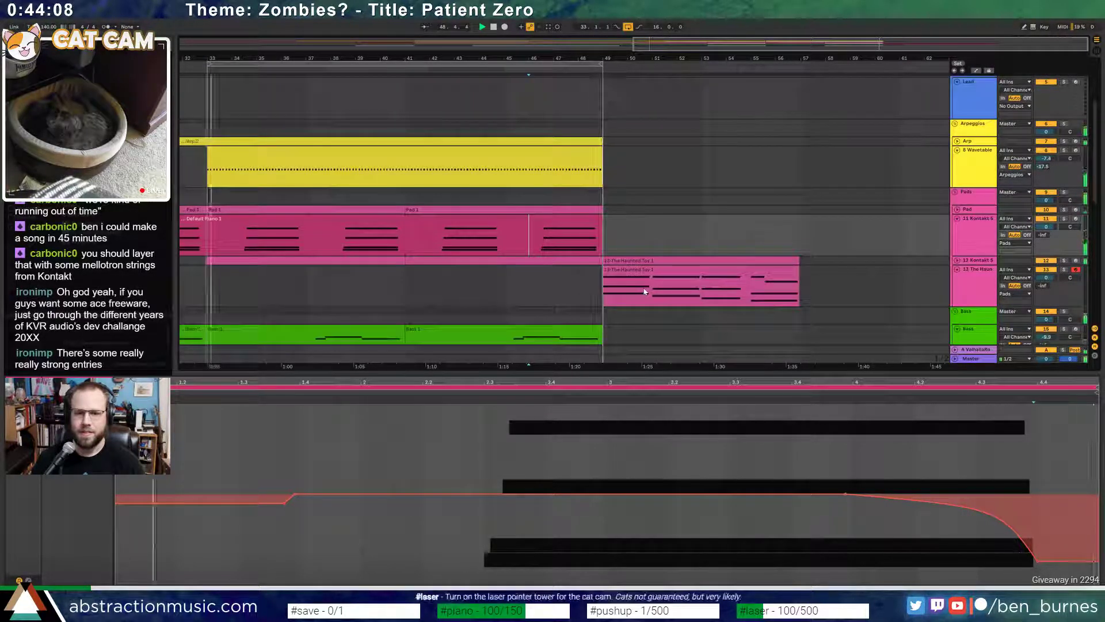
key(shift+Tab)
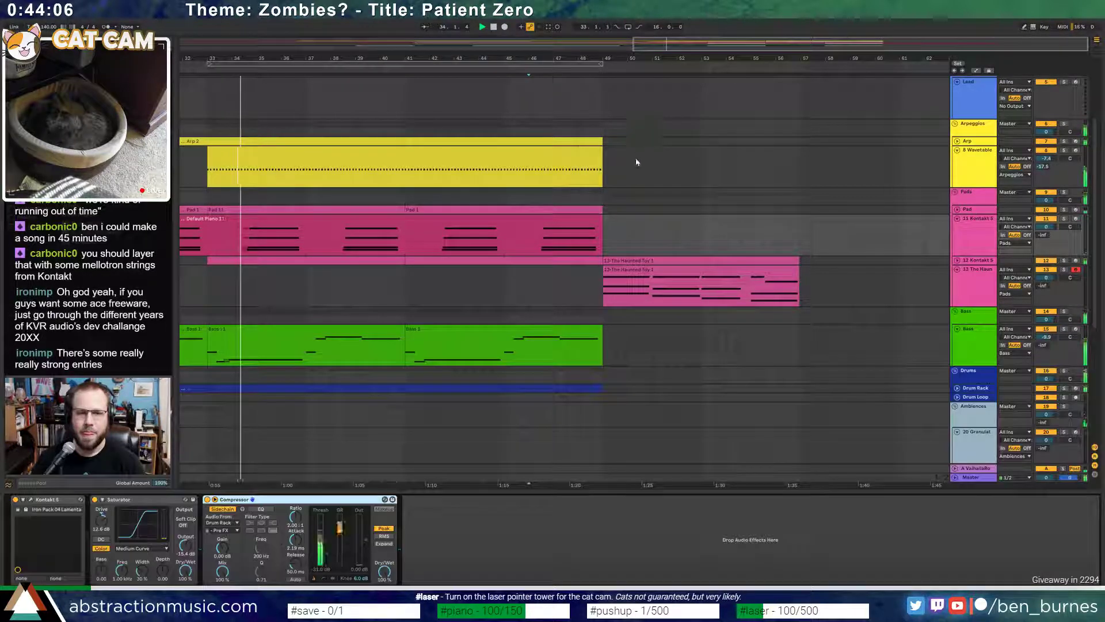
drag(602, 151, 810, 148)
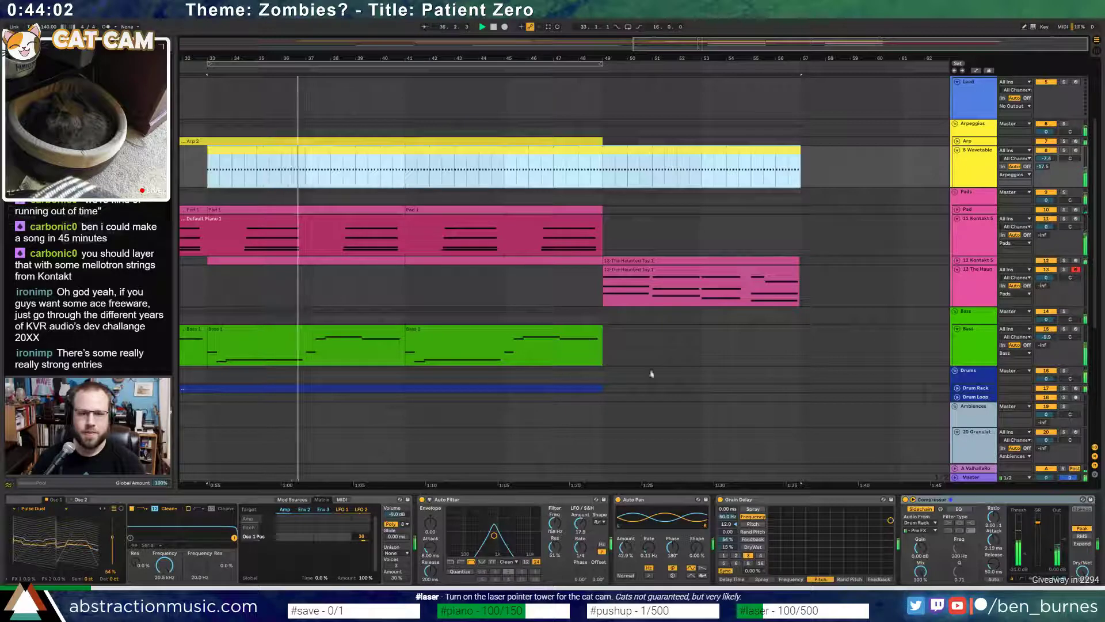
- Unfold the Drum Rack track, copy its clip starting at bar 9 to bar 49, and loop bars 49 to 57
scroll(586, 343, down, 2)
click(958, 342)
click(957, 340)
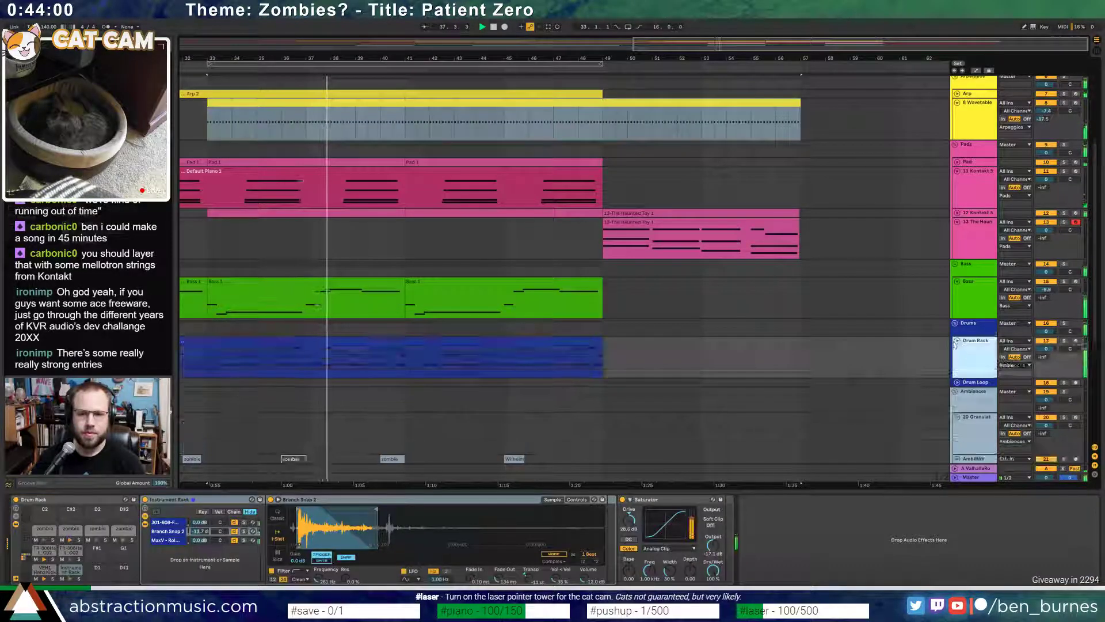
double_click(657, 48)
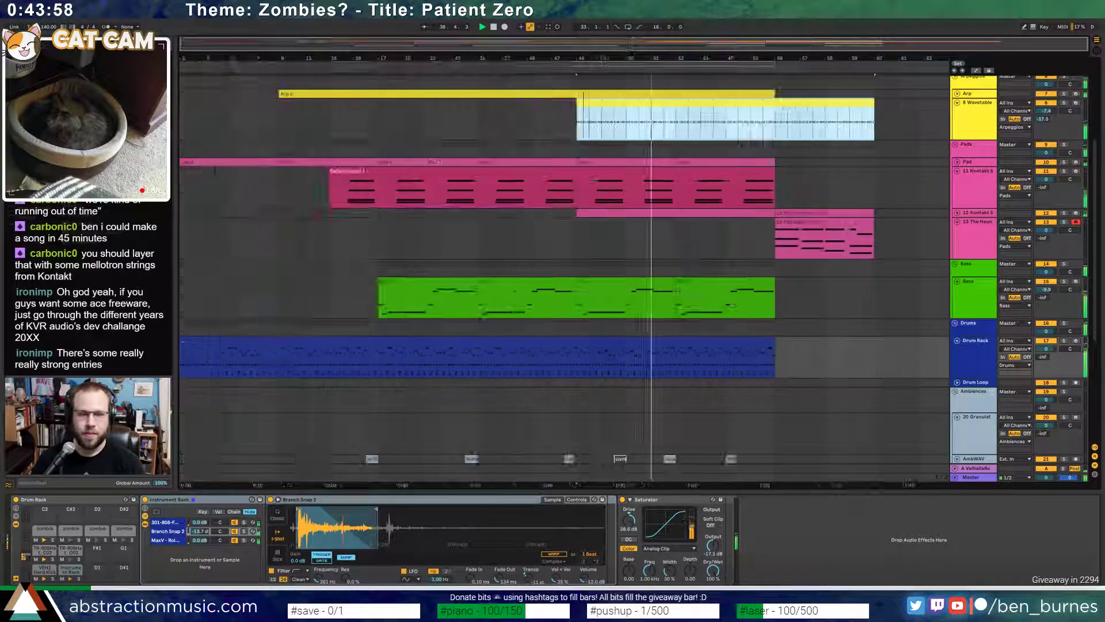
click(309, 341)
click(777, 365)
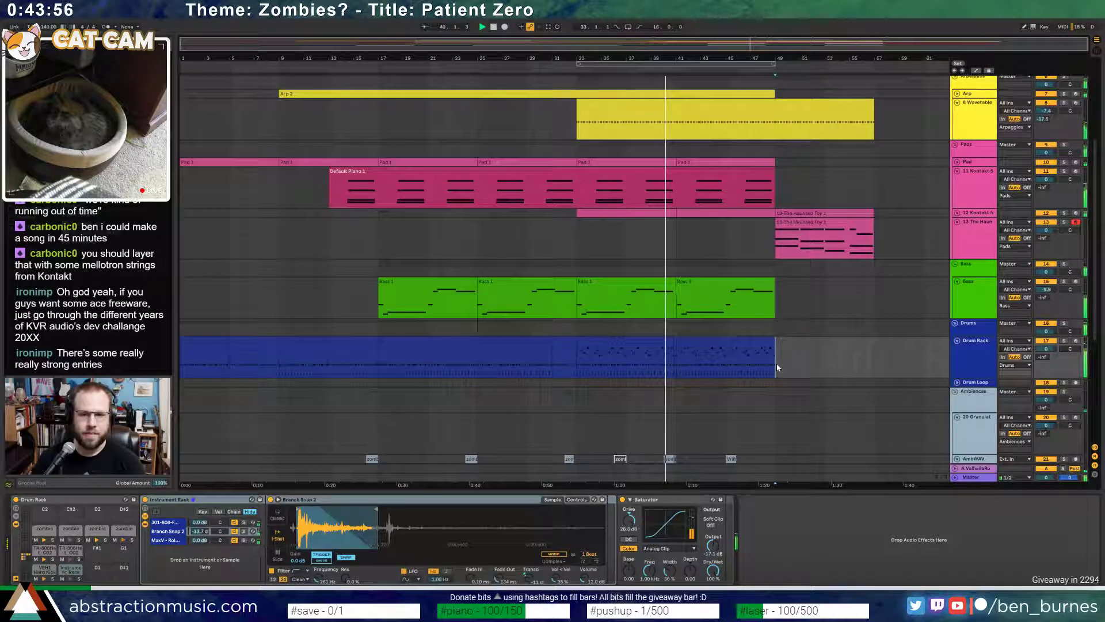
key(ctrl+v)
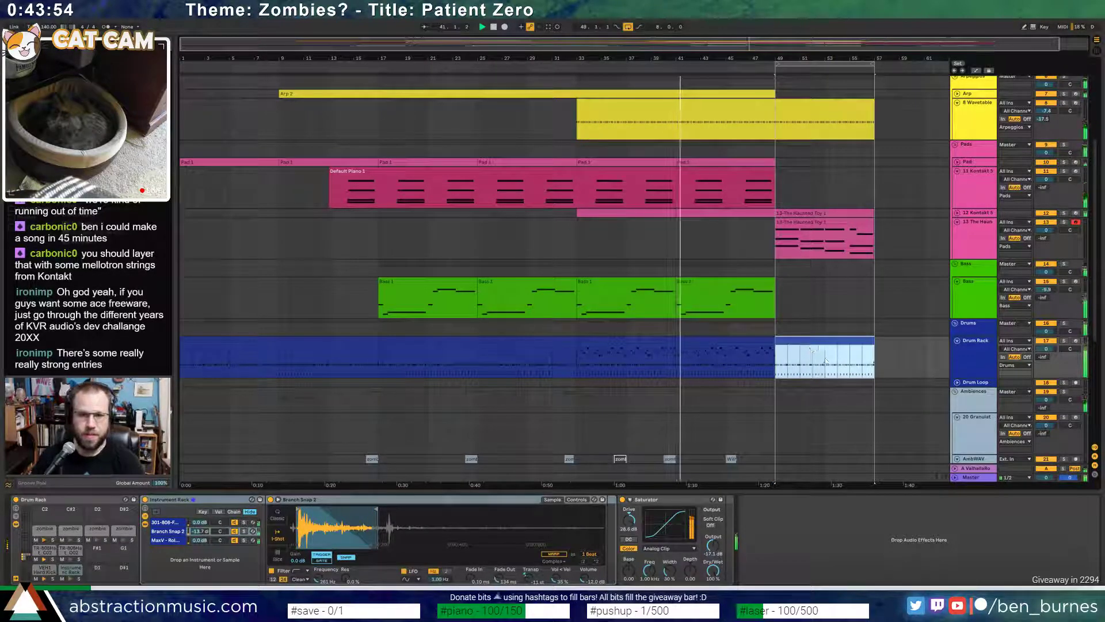
- Open the new drum clip, add offbeat hits above the main hat row in bar 1, and delete the main hats from bar 2 onward
double_click(814, 347)
drag(214, 467, 332, 460)
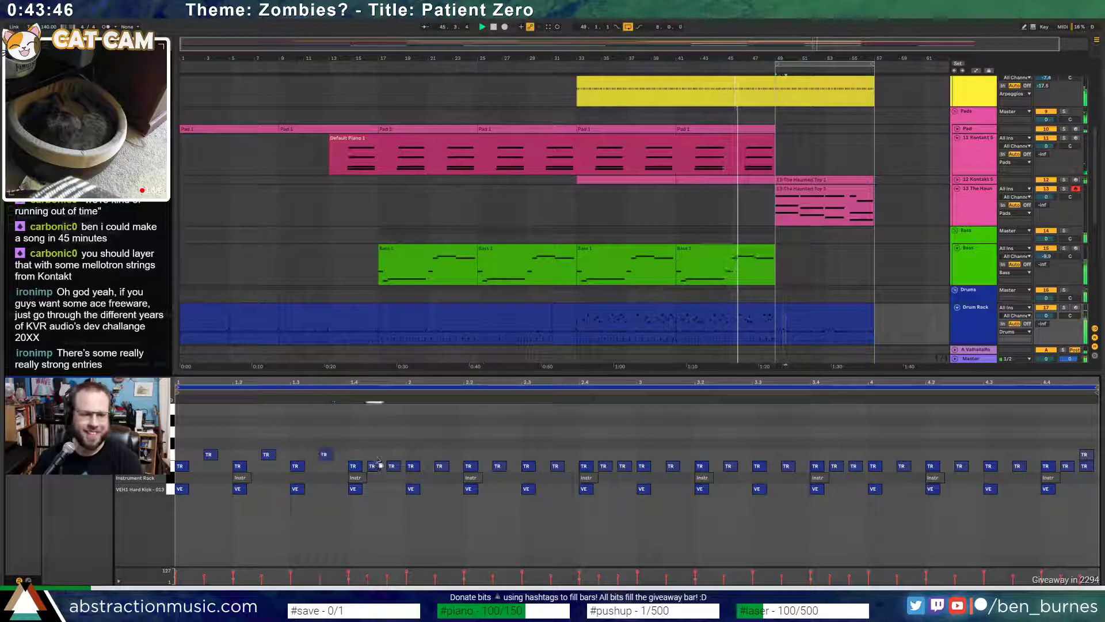
drag(379, 465, 1040, 475)
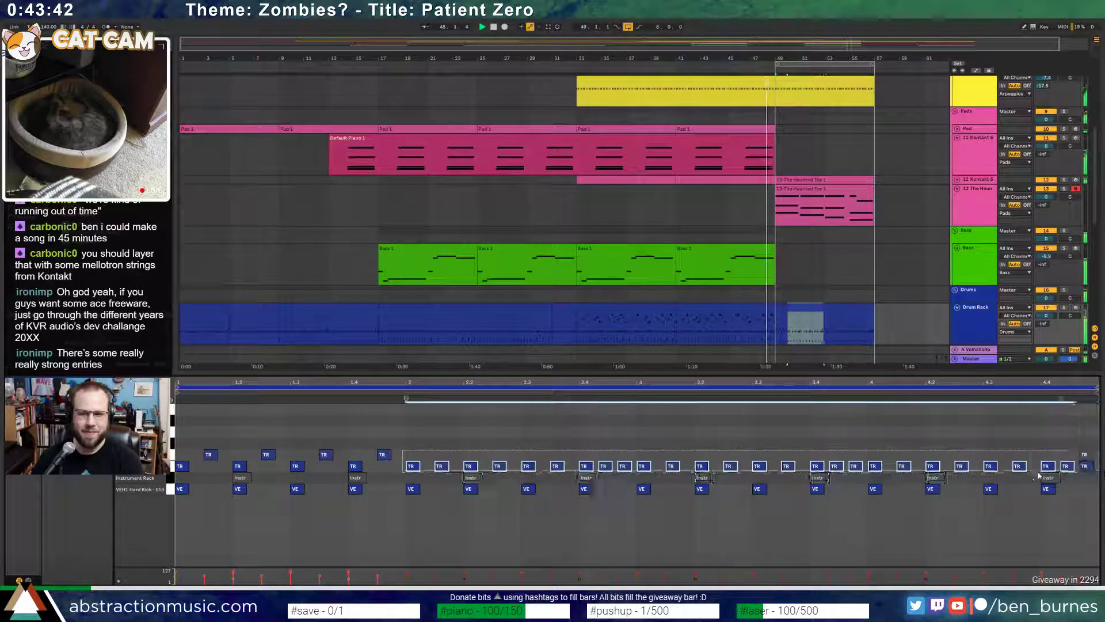
key(Delete)
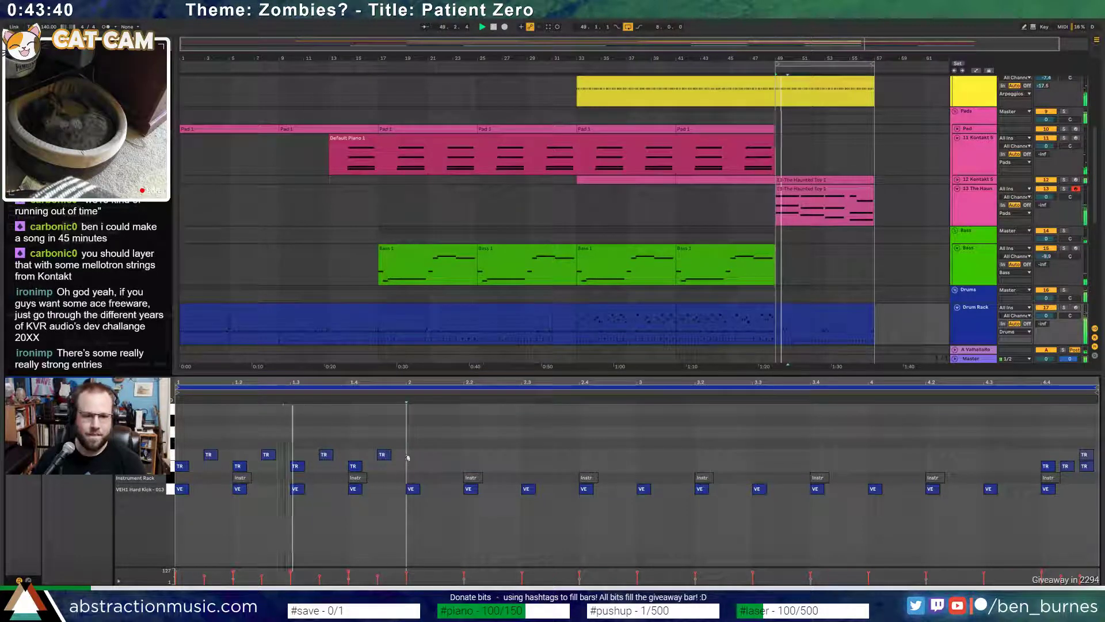
- Duplicate the first bar's two-row hat pattern across the remaining bars of the drum clip
drag(407, 458, 178, 469)
key(ctrl+d)
key(ctrl+d)
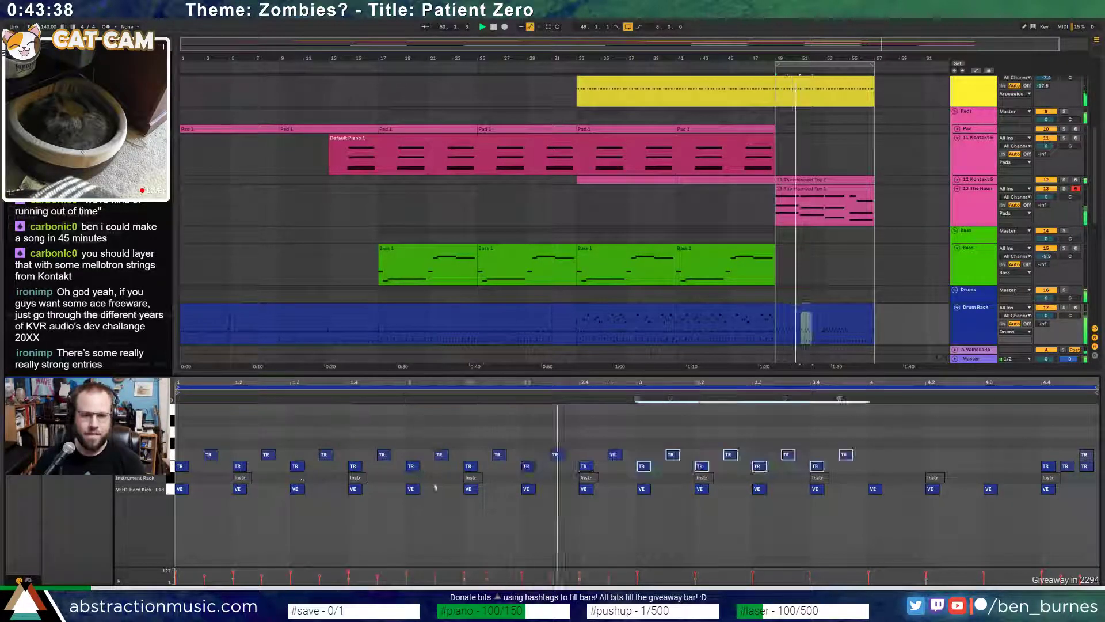
key(ctrl+d)
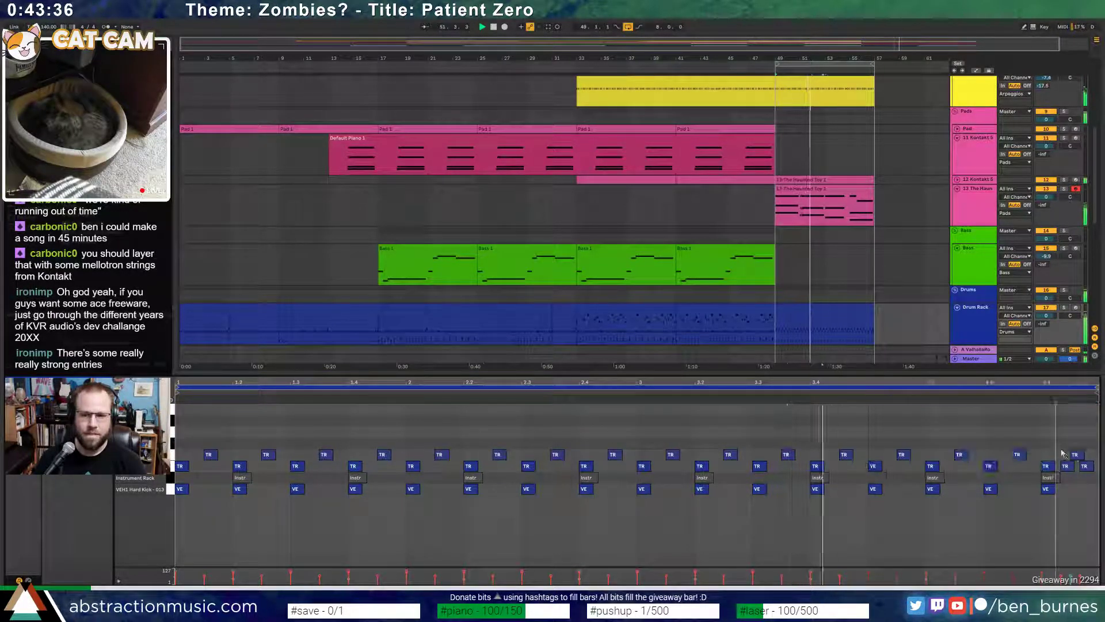
- Remove the surplus hat hits at the end of bar 4, then select the whole offbeat row and play the pattern
mouse_move(1064, 453)
mouse_down()
mouse_move(1078, 469)
mouse_move(1086, 458)
mouse_move(1070, 468)
mouse_move(1089, 454)
mouse_up()
key(Delete)
click(1090, 466)
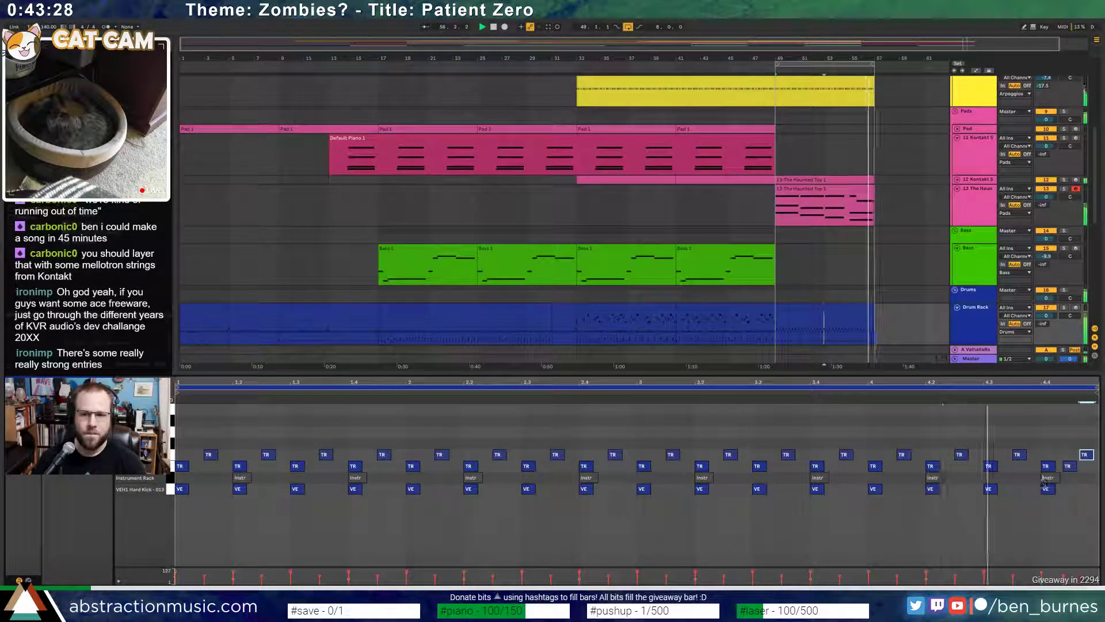
click(173, 456)
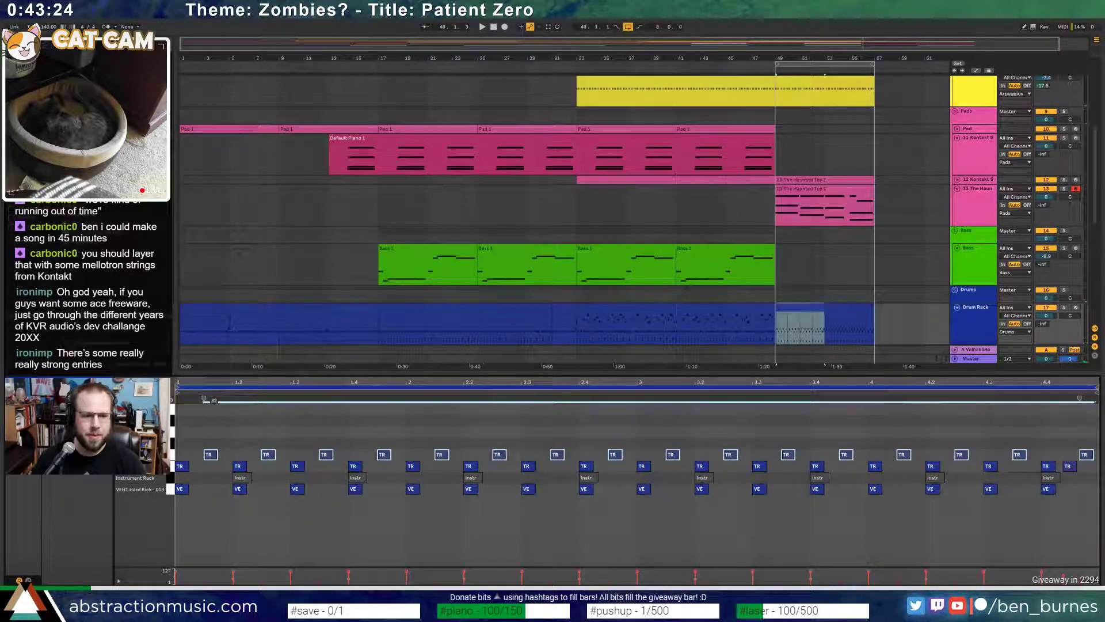
key(space)
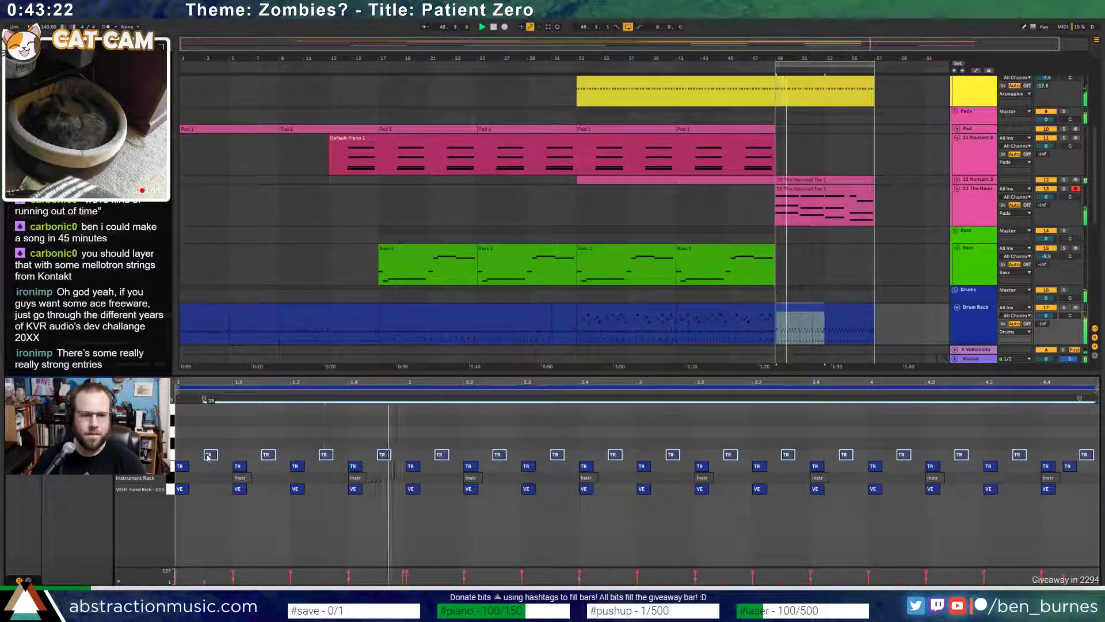
- Reopen The Haunted Toy clip's notes and extend the second chord's start back to meet the first chord's end
key(shift+Tab)
click(856, 189)
key(shift+Tab)
key(space)
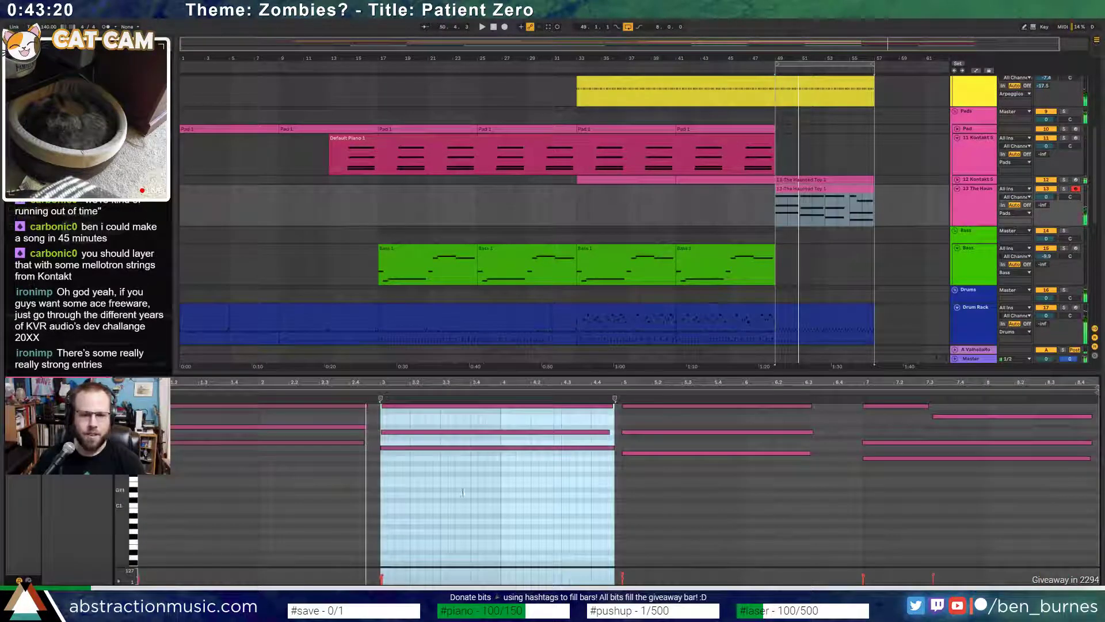
drag(463, 493, 463, 506)
drag(477, 447, 469, 447)
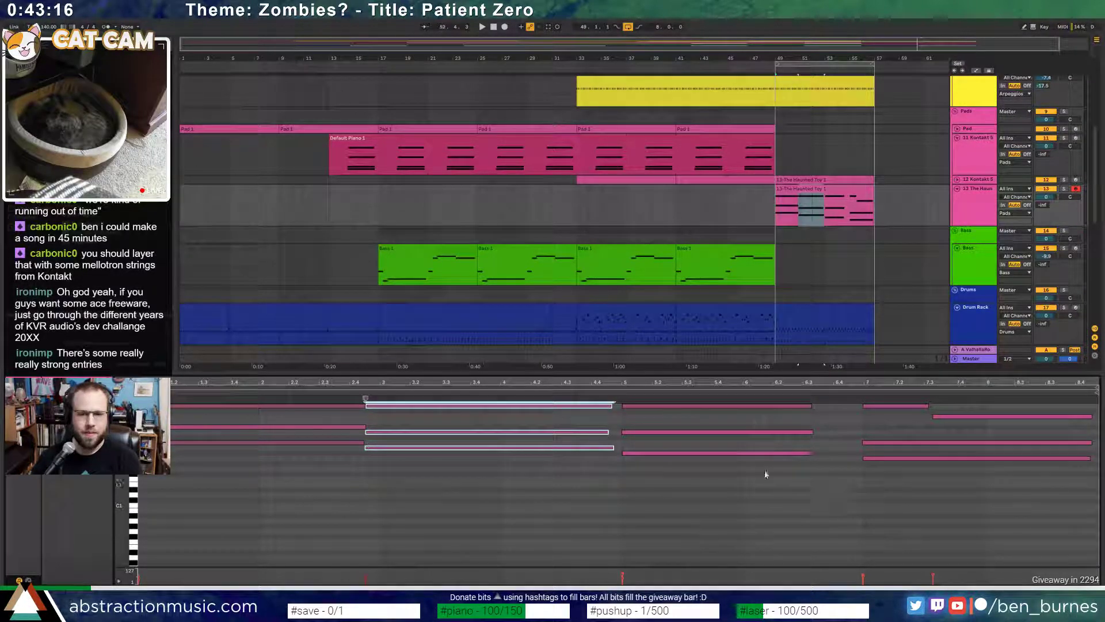
- Trim the start of the first chord's three notes to about one beat into The Haunted Toy clip
scroll(772, 509, up, 2)
scroll(610, 520, down, 1)
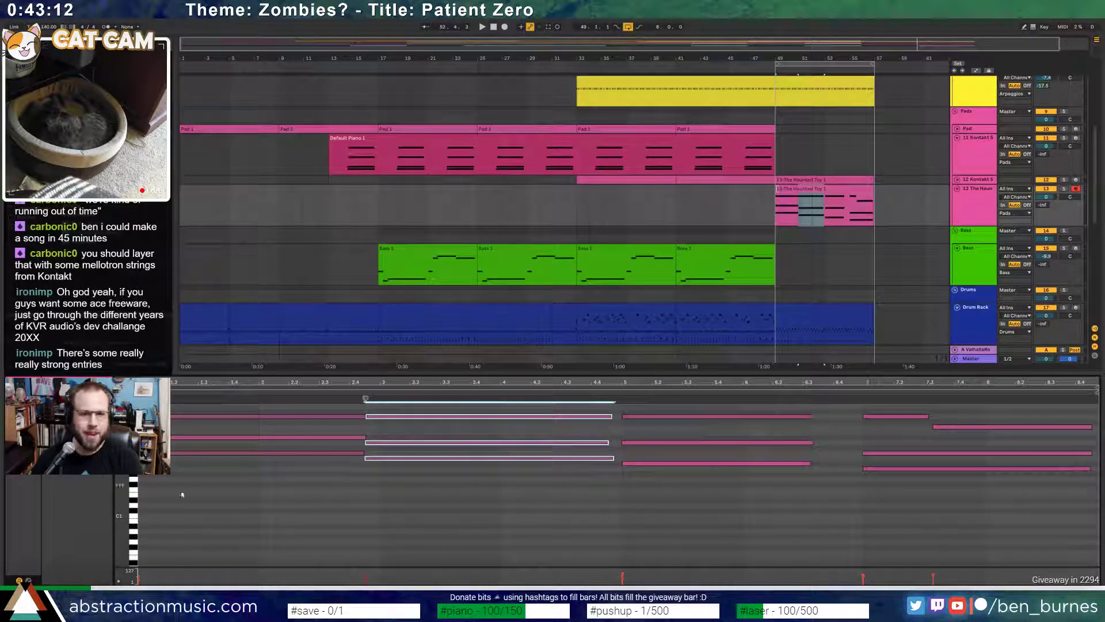
key(ctrl+a)
mouse_move(143, 406)
mouse_down()
mouse_move(163, 464)
mouse_move(168, 438)
mouse_up()
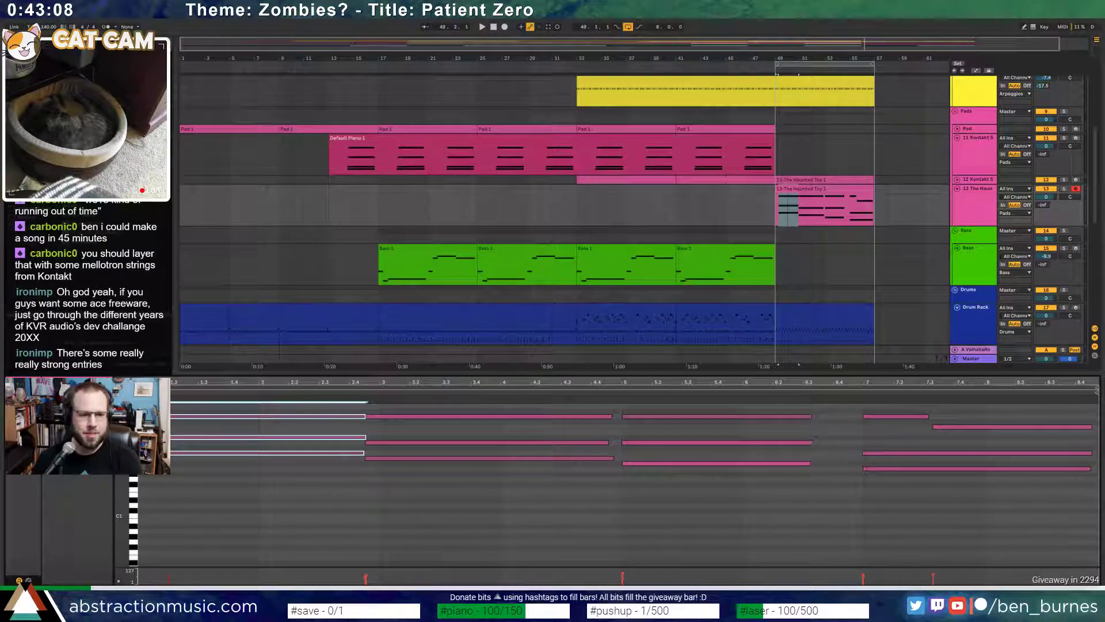
click(147, 478)
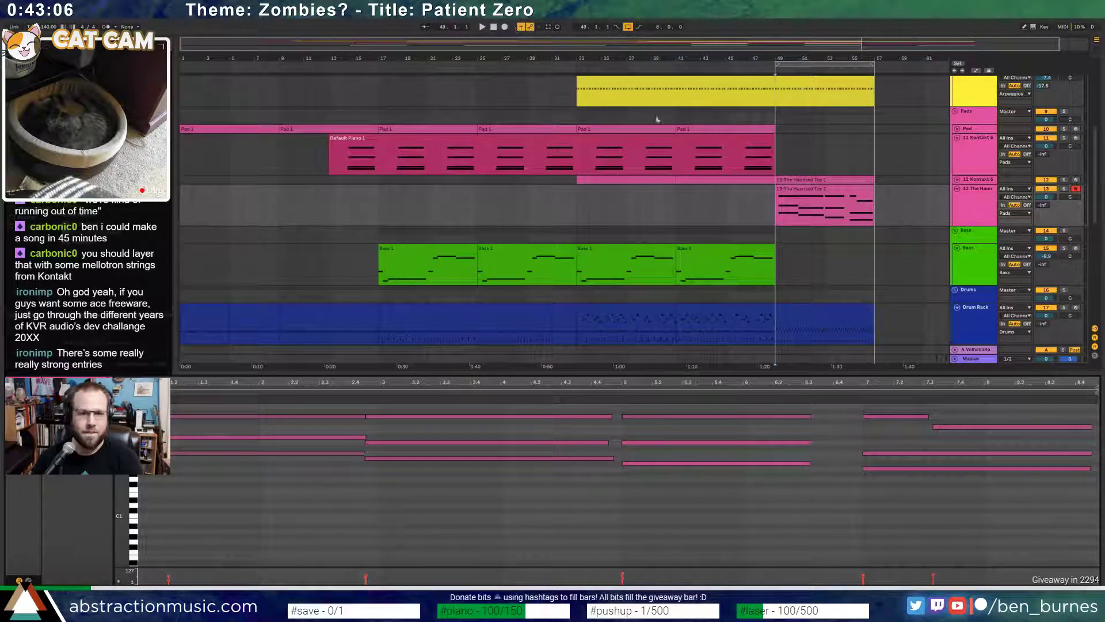
- Select The Haunted Toy clip and shift its first chord earlier to the clip's start at bar 49
click(979, 188)
click(829, 189)
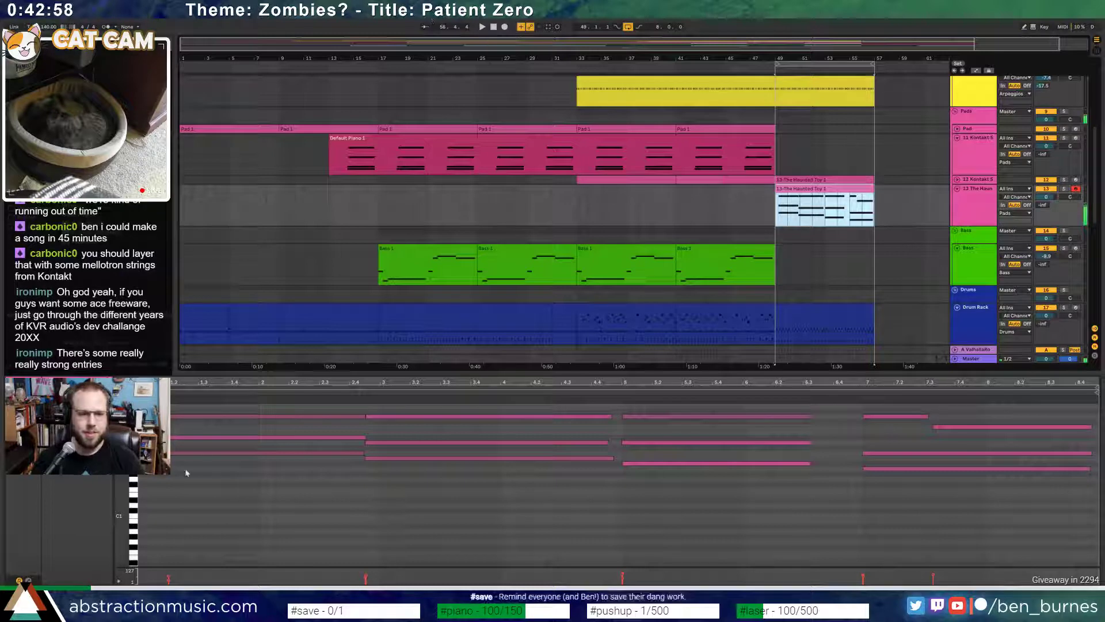
drag(186, 472, 196, 402)
key(Left)
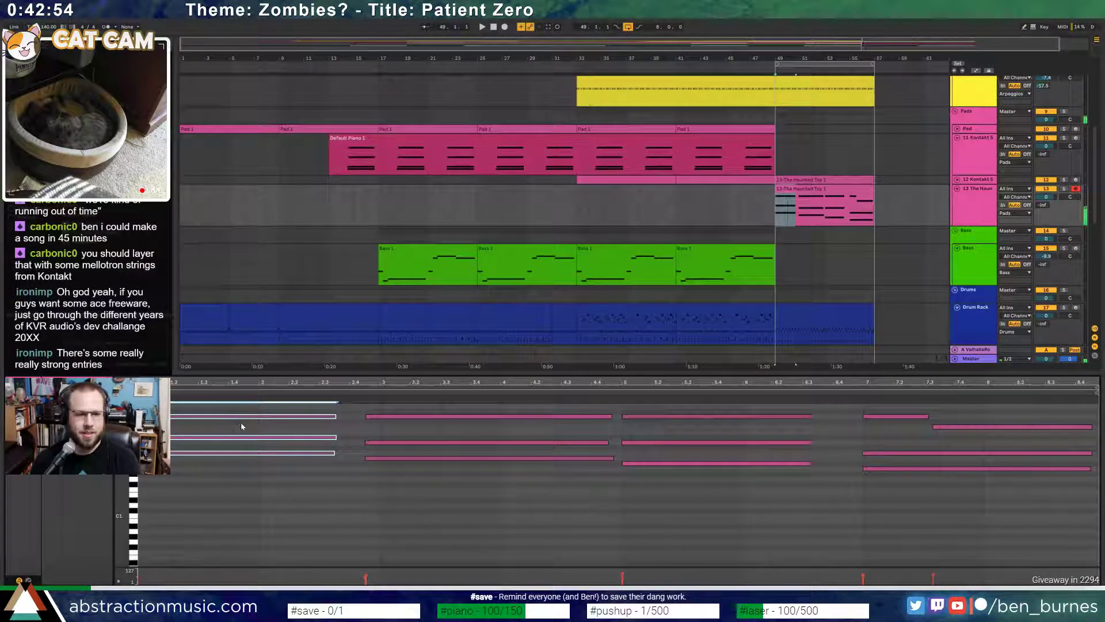
- Extend the first and third chords in The Haunted Toy clip toward the following chords, and shift the fourth chord slightly earlier
drag(358, 453, 367, 454)
key(ctrl+z)
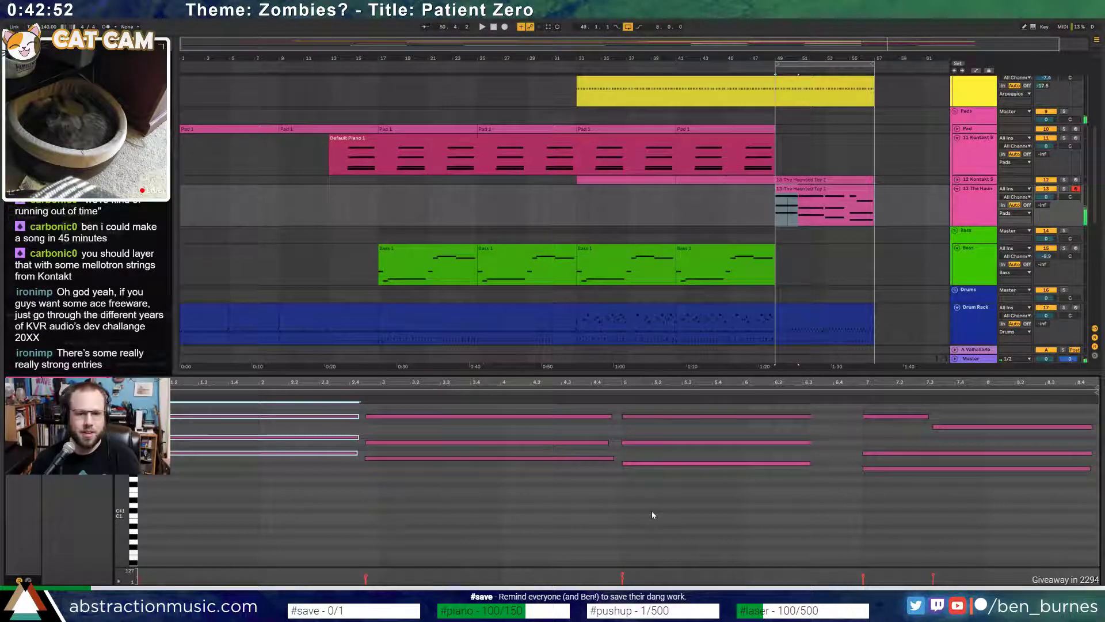
drag(758, 411, 790, 504)
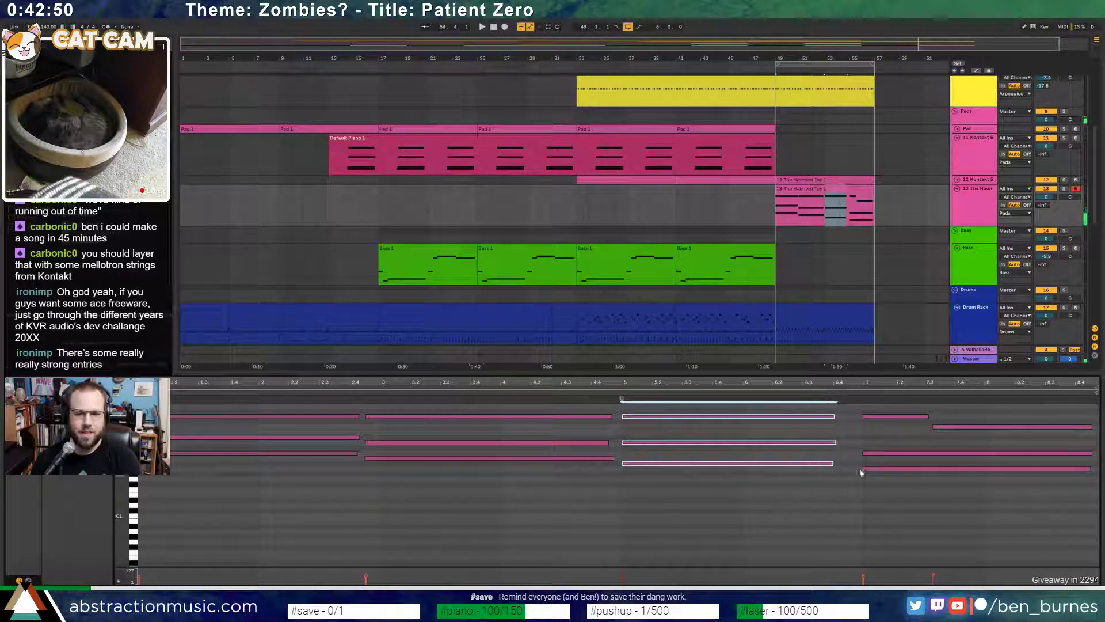
drag(876, 410, 896, 526)
key(Left)
key(Left)
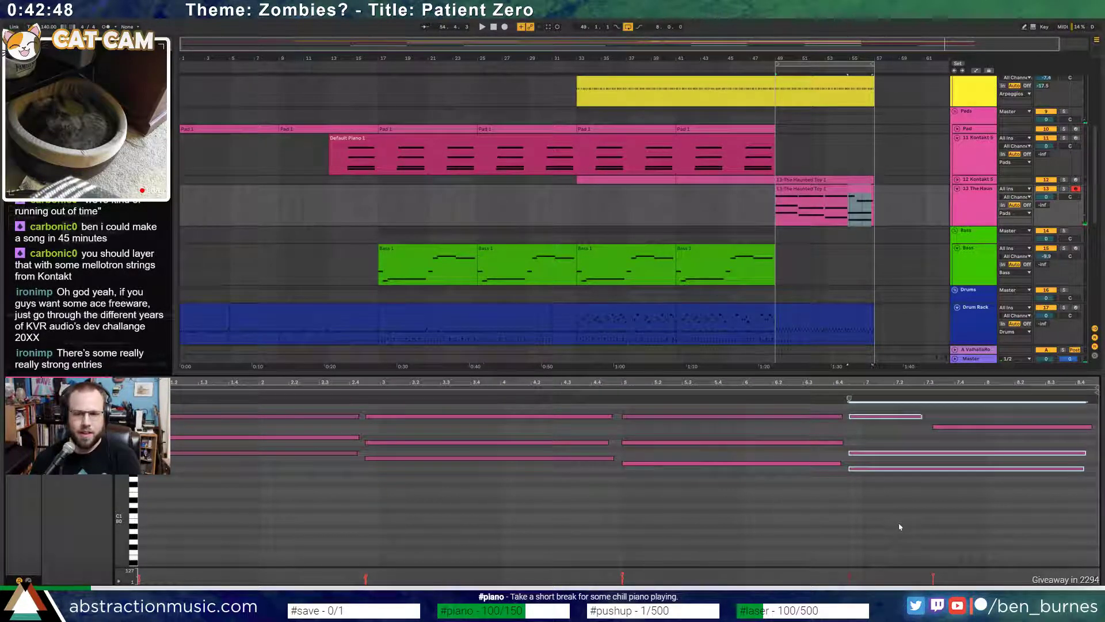
- Move the last top note earlier, trim the note before it to meet it, and lengthen the final held notes to the clip's end
click(959, 426)
key(Left)
key(Left)
key(Left)
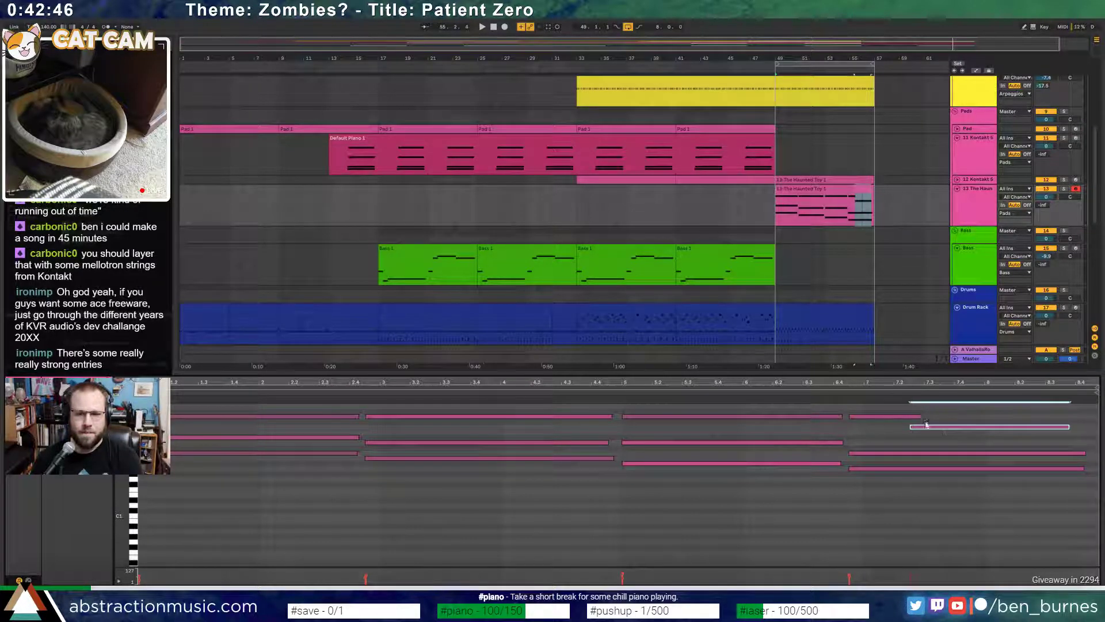
drag(921, 416, 910, 415)
drag(1038, 416, 1073, 495)
key(shift+Right)
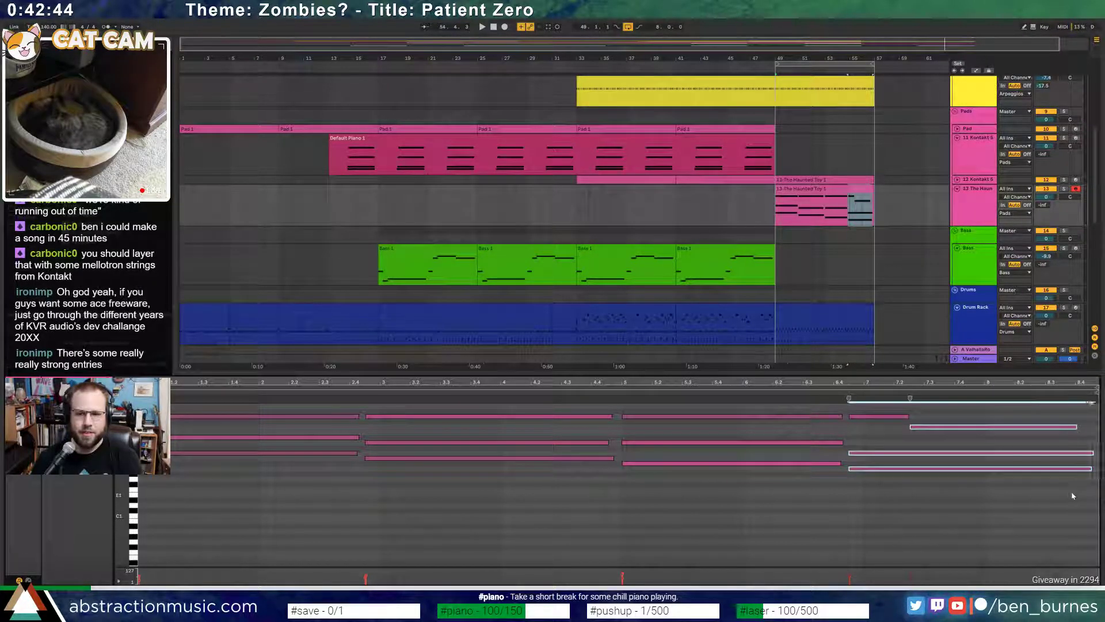
- Copy The Haunted Toy clip onto the Kontakt 5 track above at bar 49, then unfold that track and arm it for recording
drag(818, 187, 818, 180)
click(968, 181)
click(957, 180)
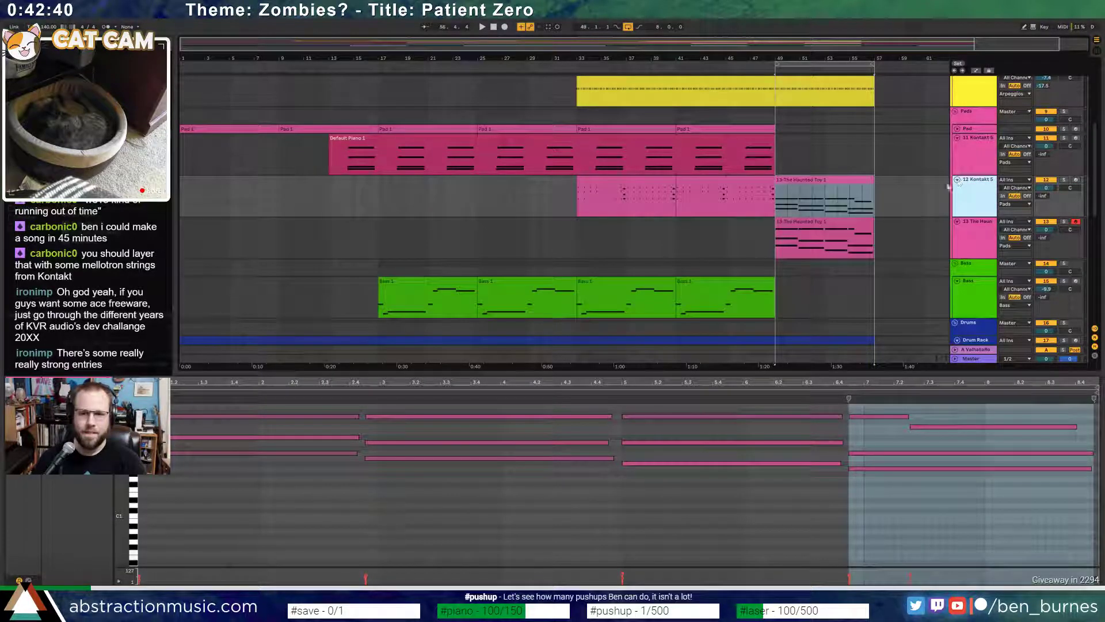
click(799, 180)
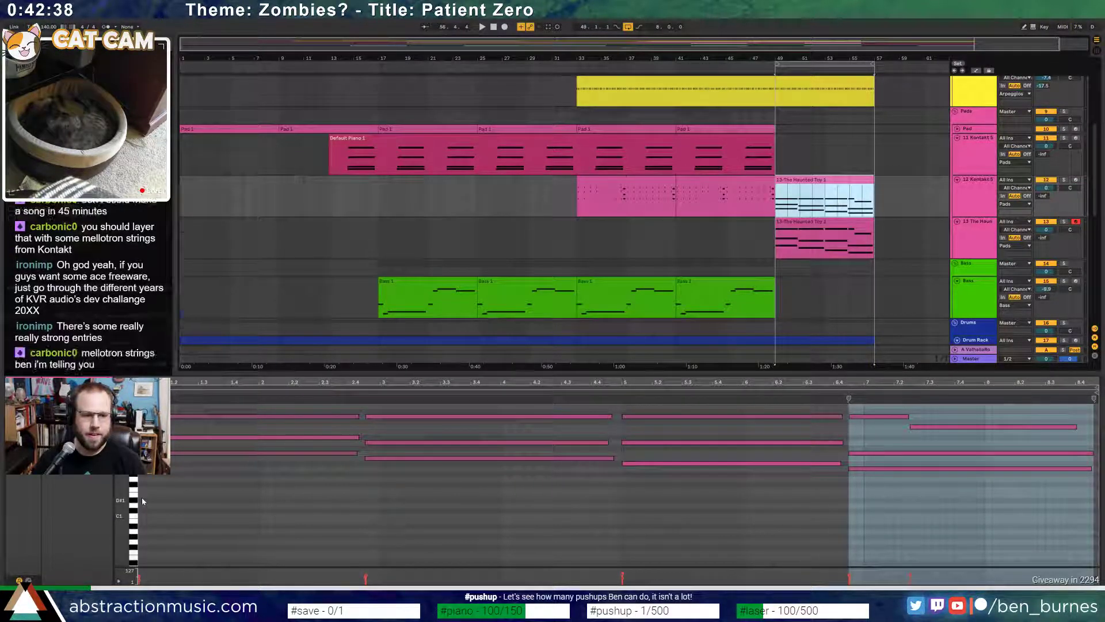
click(660, 267)
click(1076, 180)
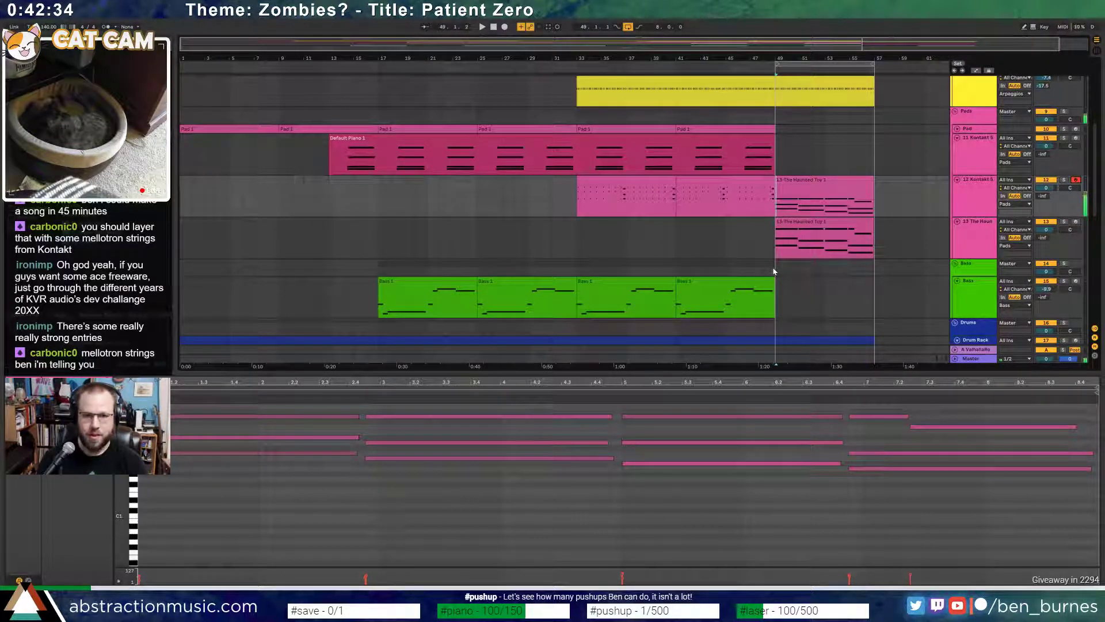
- Transpose all notes in the copied Kontakt clip up an octave and trim the start of its first chord
click(799, 179)
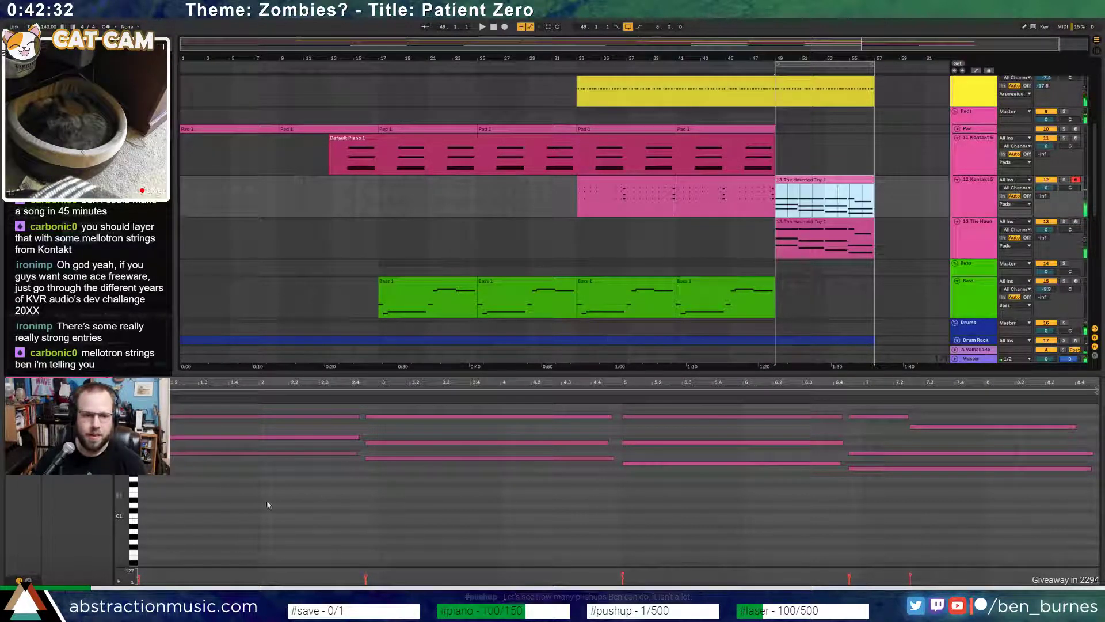
drag(267, 501, 1095, 262)
key(shift+Up)
key(space)
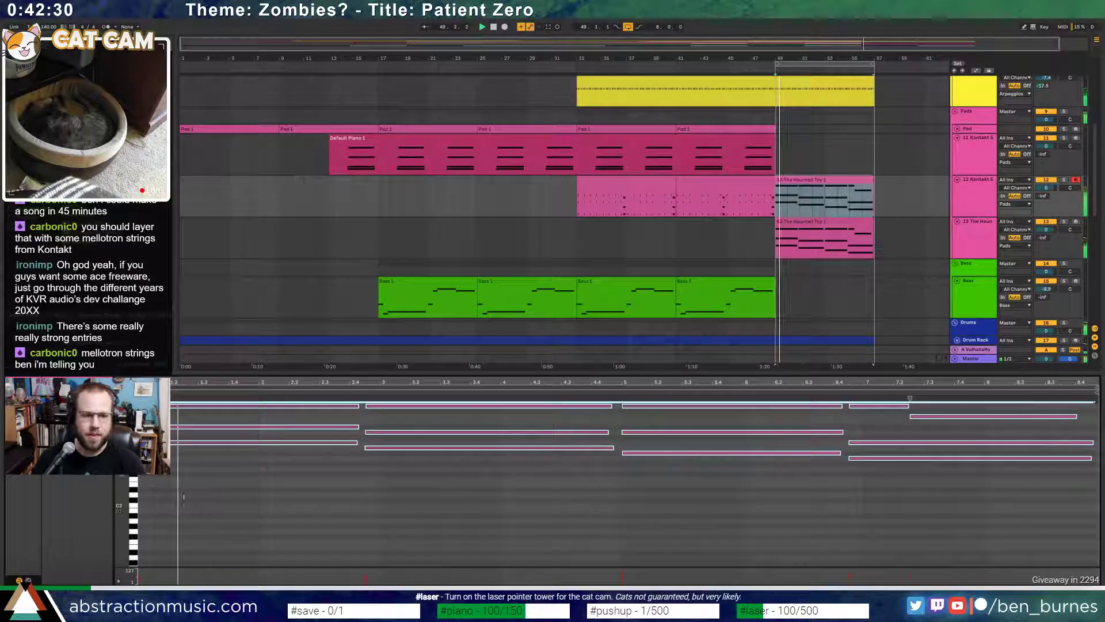
key(space)
drag(167, 472, 169, 427)
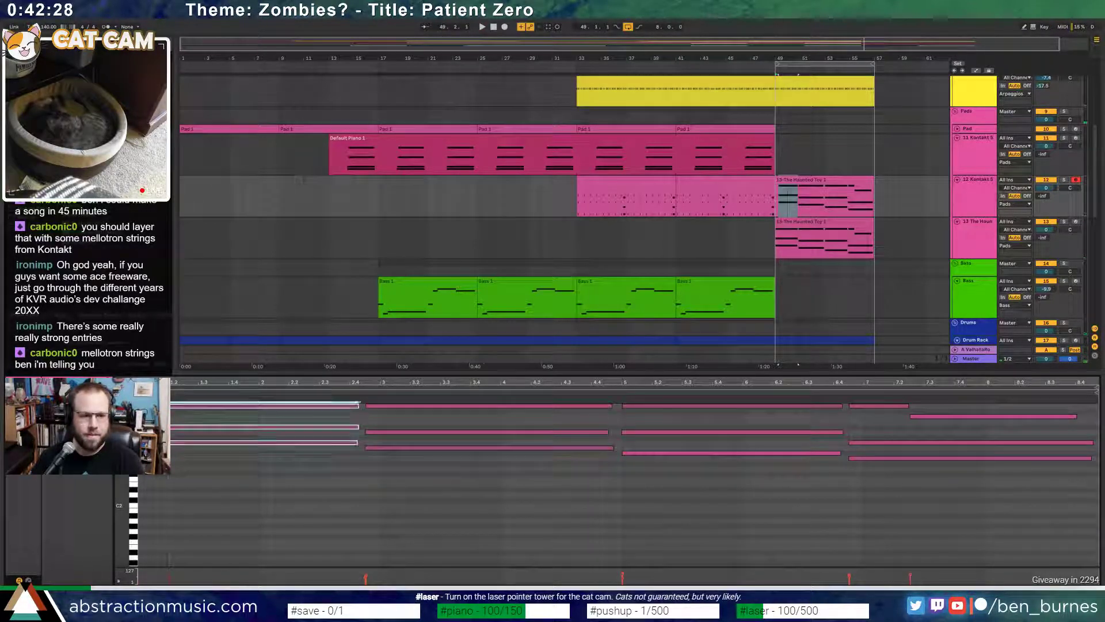
- Record a quick ascending run on the Kontakt track at bar 49 and consolidate it with the chord clip through bar 57
click(151, 449)
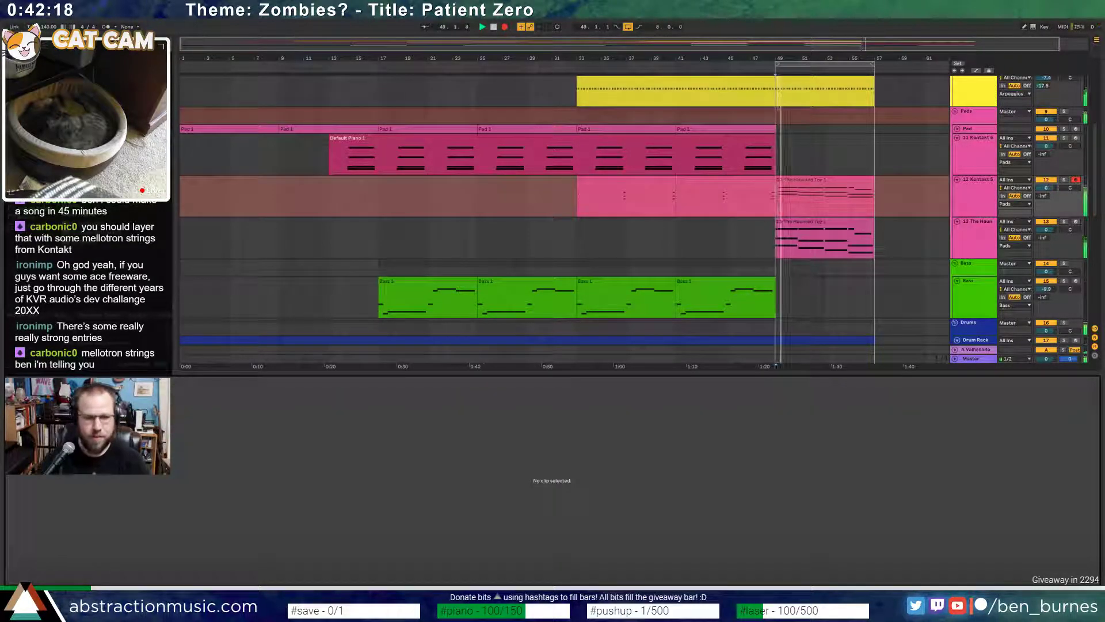
click(813, 181)
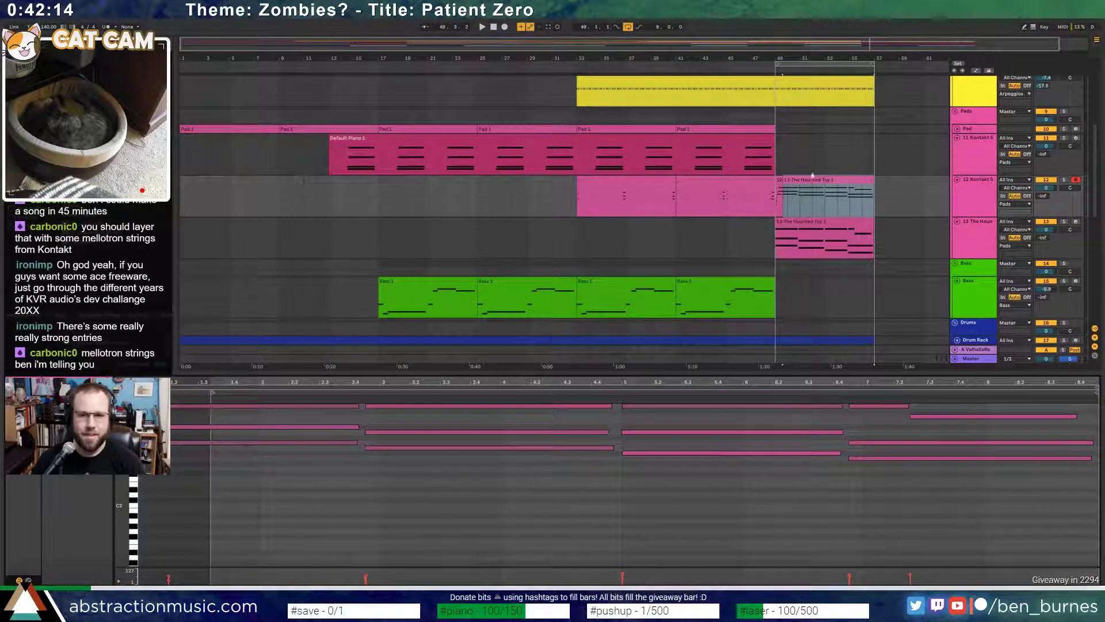
click(777, 181)
key(ctrl+j)
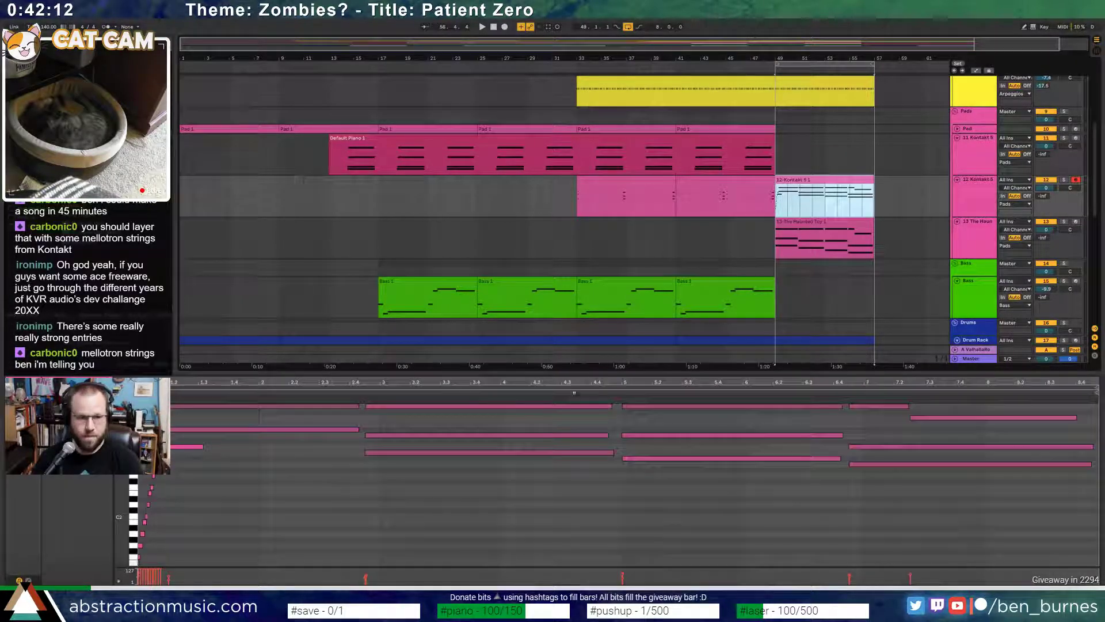
- Extend the first chord's cut-off lowest note to the chord's end and stretch the ascending run to lead into the chord
click(183, 446)
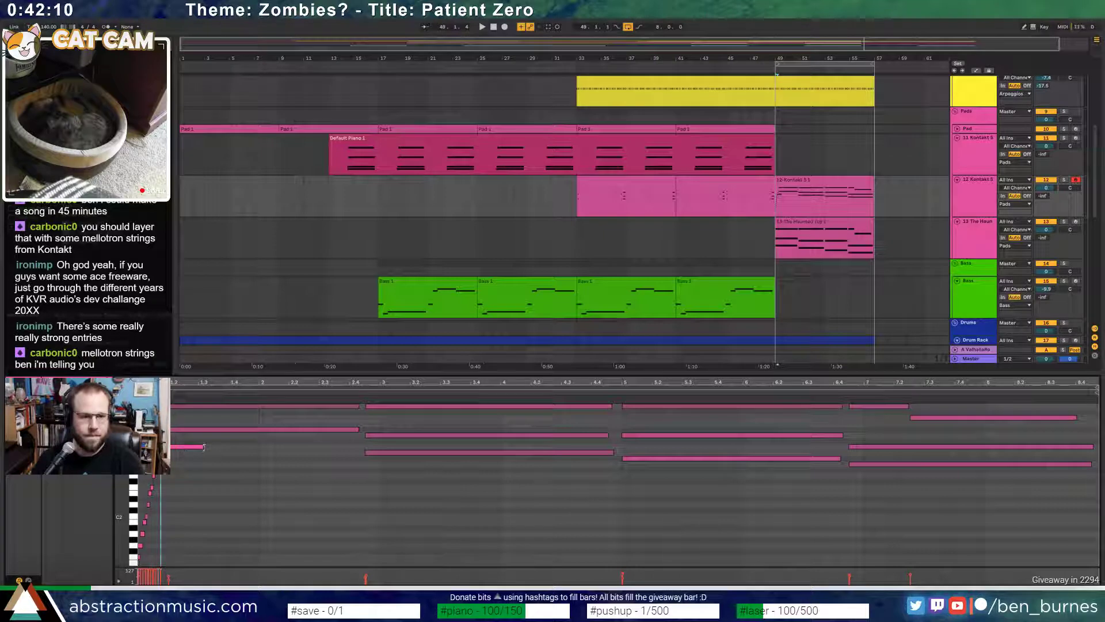
drag(202, 446, 357, 443)
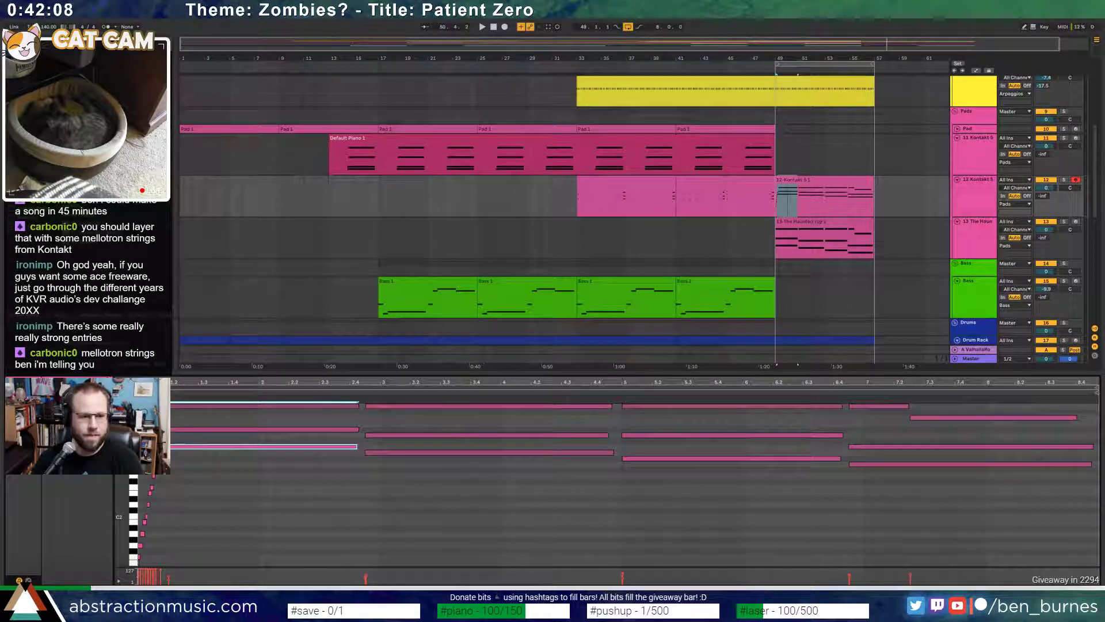
click(161, 496)
drag(183, 398, 139, 563)
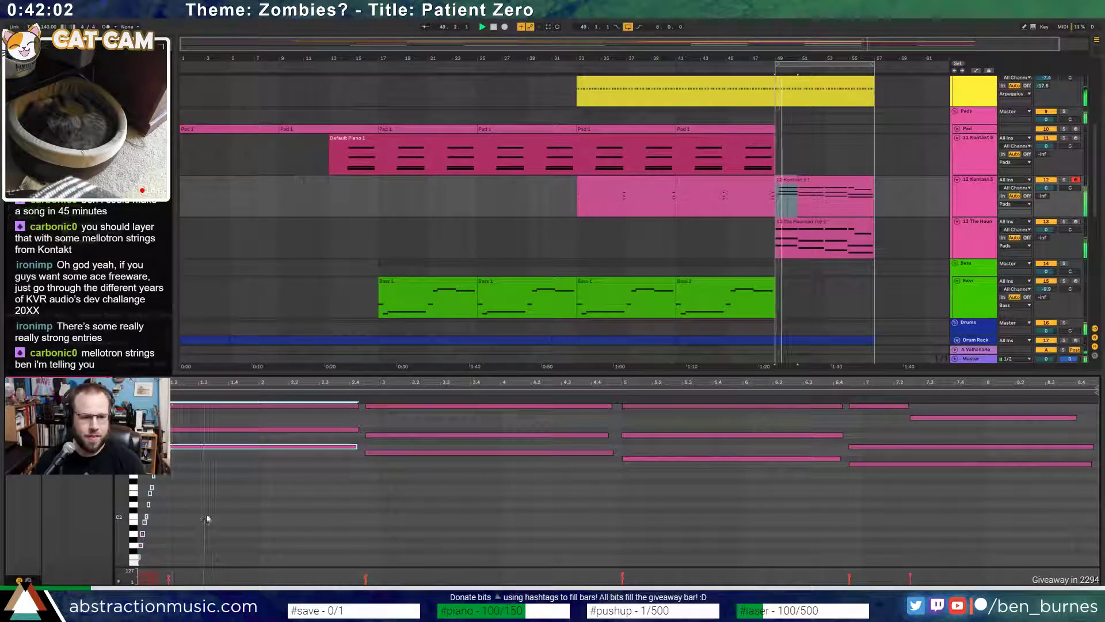
scroll(172, 510, up, 3)
click(159, 490)
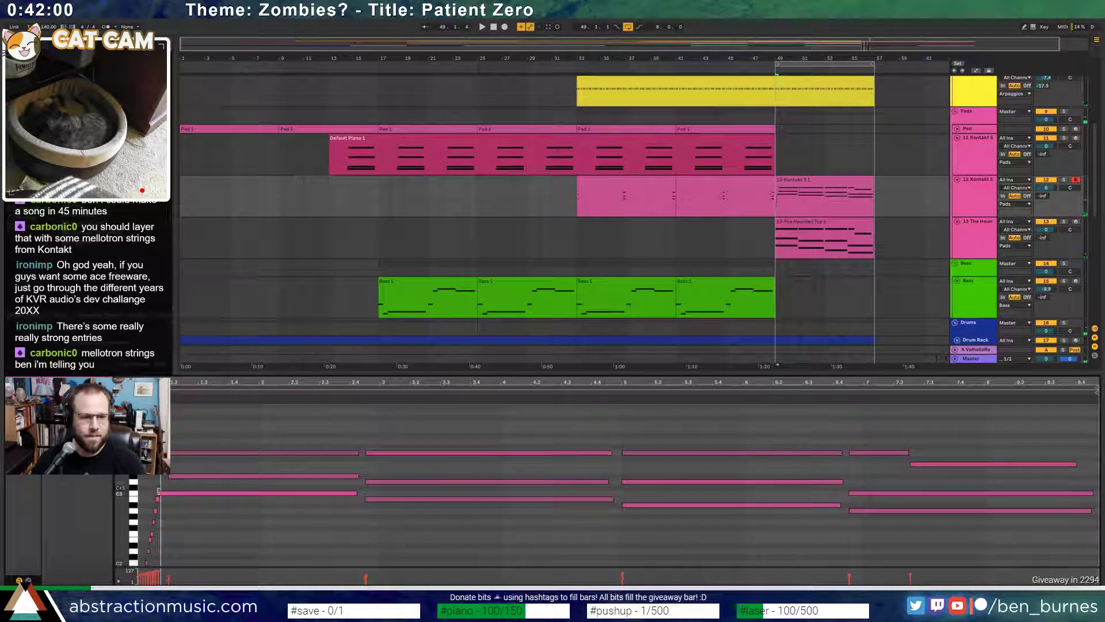
scroll(146, 482, down, 2)
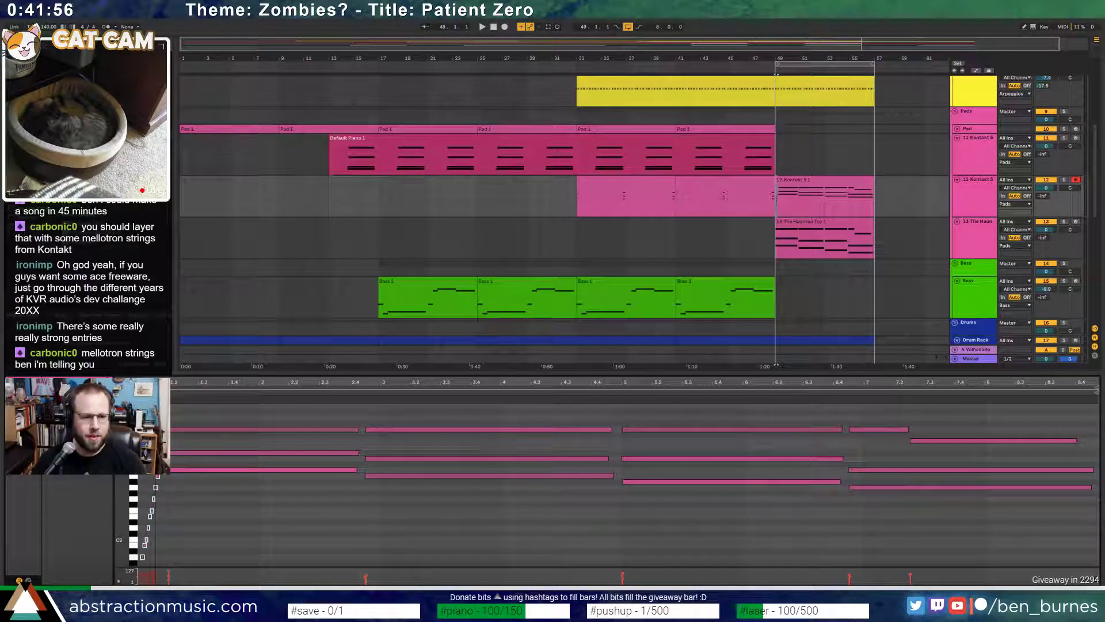
key(space)
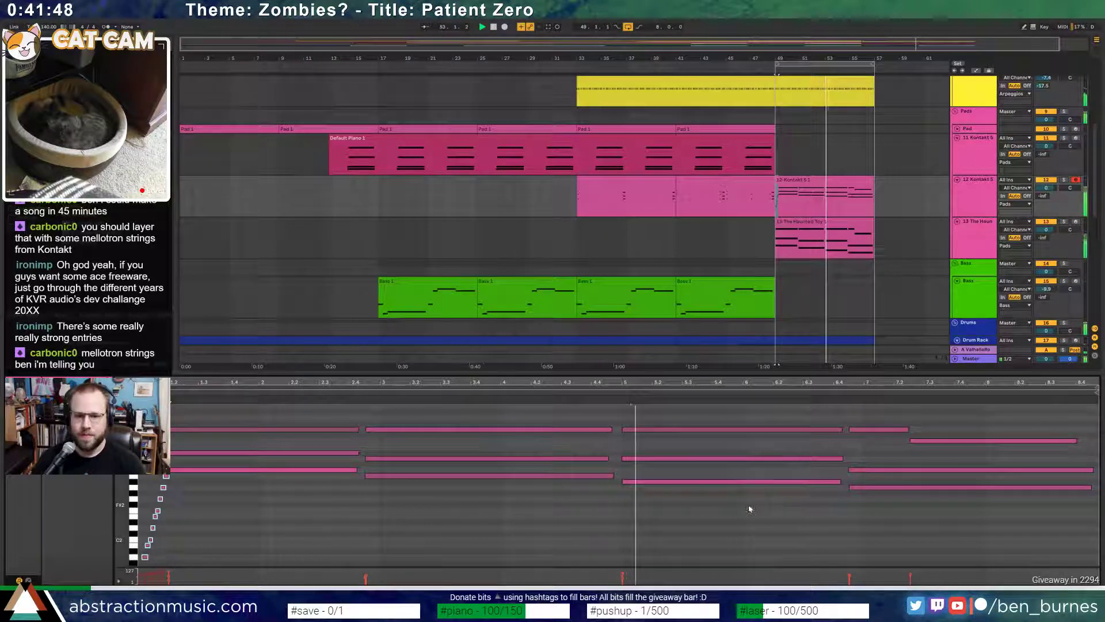
- Shorten the last top note in The Haunted Toy clip and add two successively lower notes to reach the clip's end
key(shift+Tab)
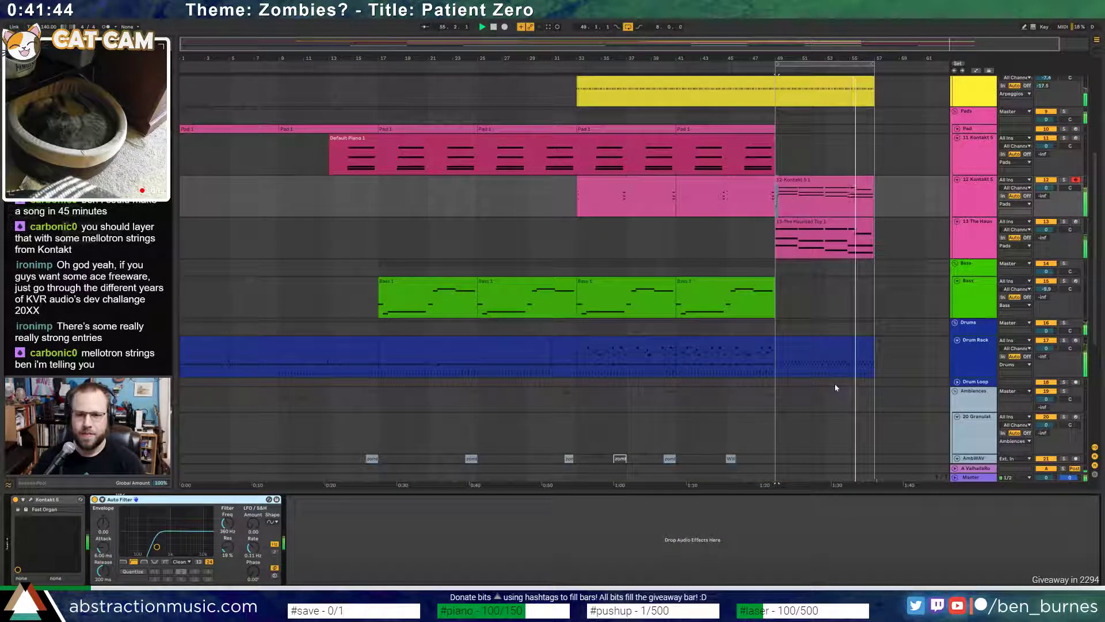
double_click(859, 221)
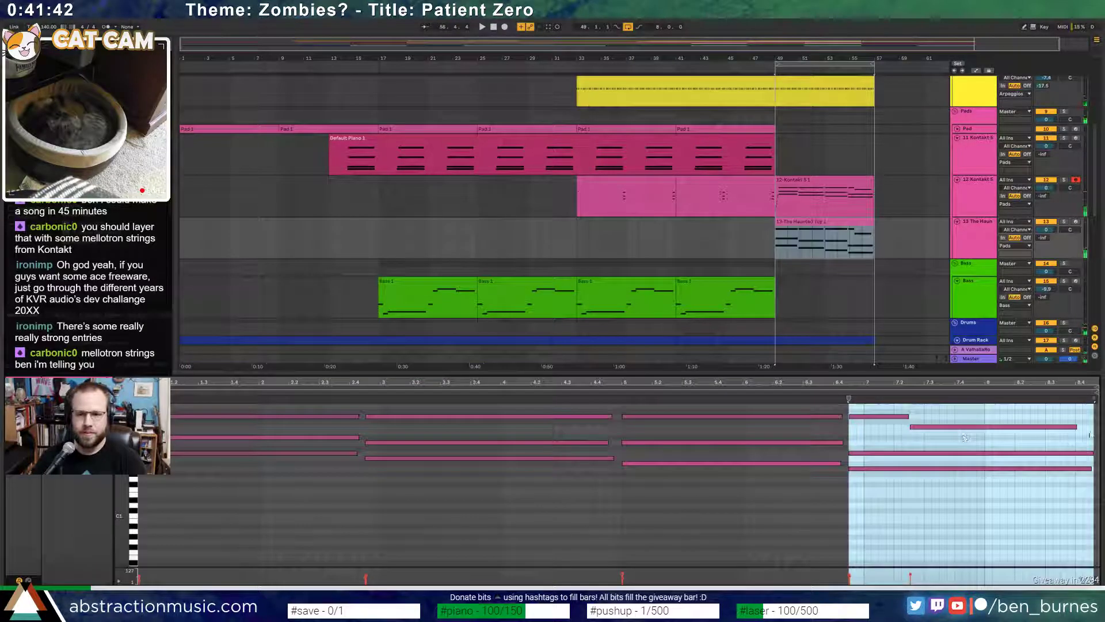
drag(1076, 427, 1054, 427)
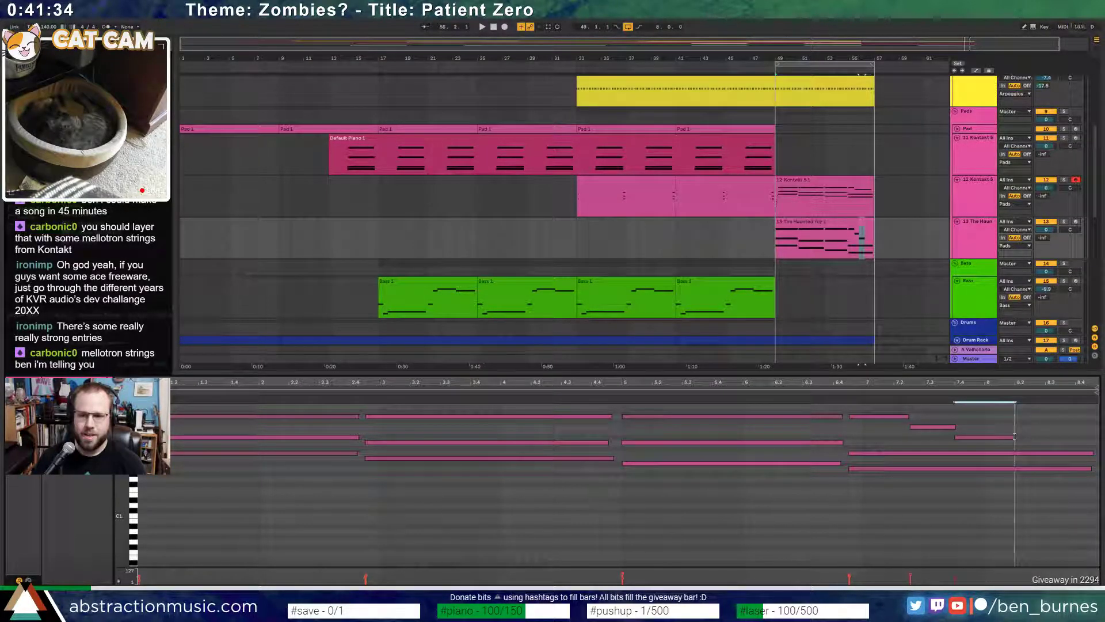
drag(1032, 448, 1063, 448)
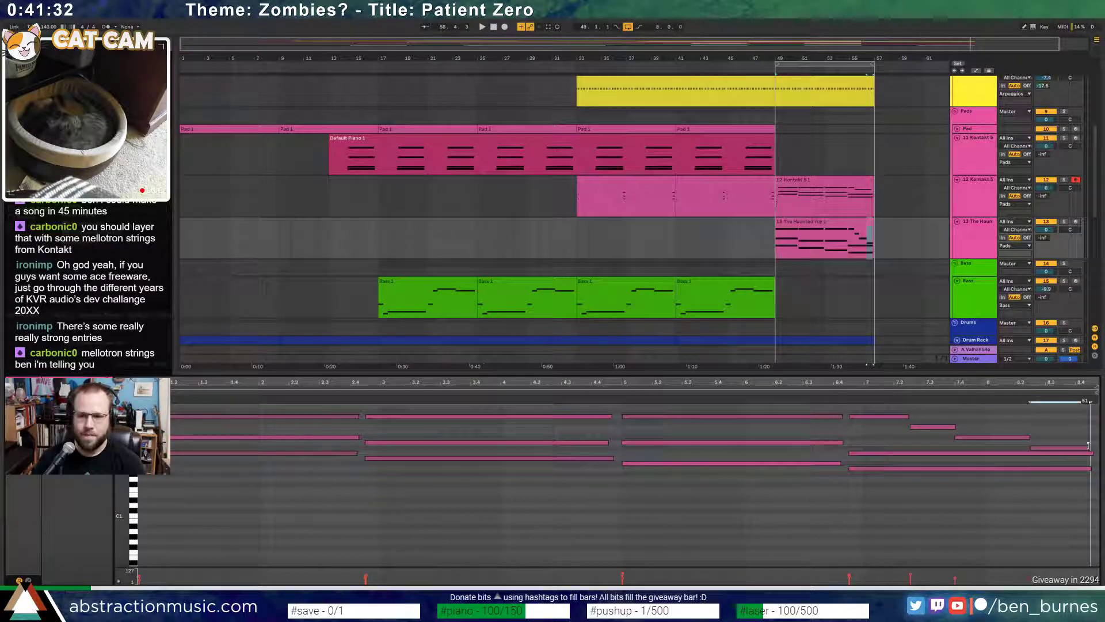
- Copy the four-note descending line into the Kontakt clip over the last chord, raise it an octave and play the ending
drag(870, 404, 1033, 444)
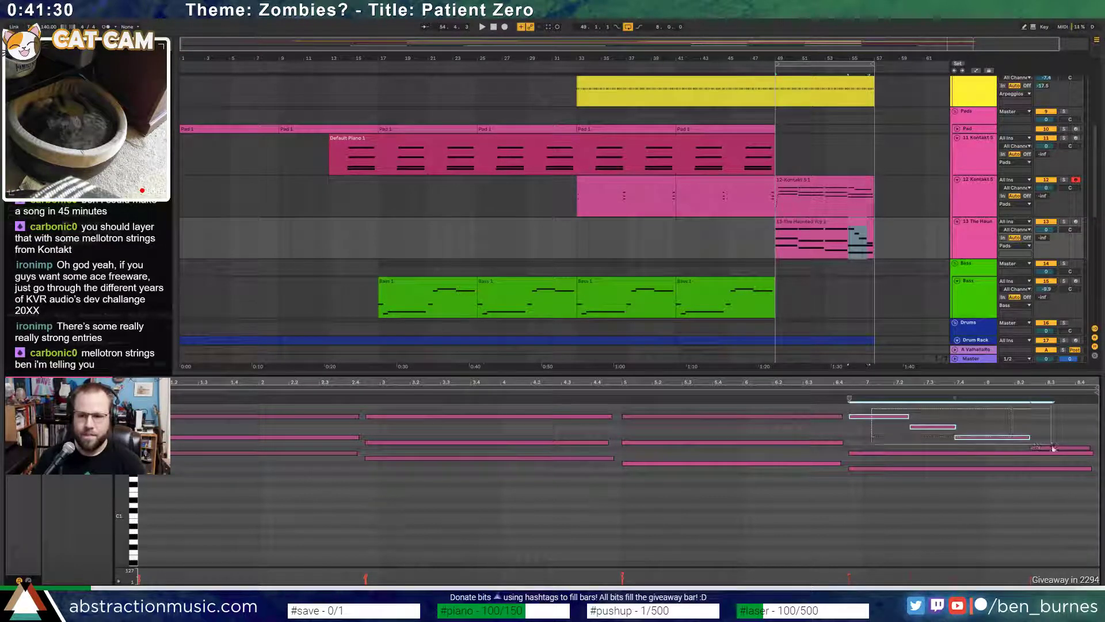
click(855, 180)
click(851, 510)
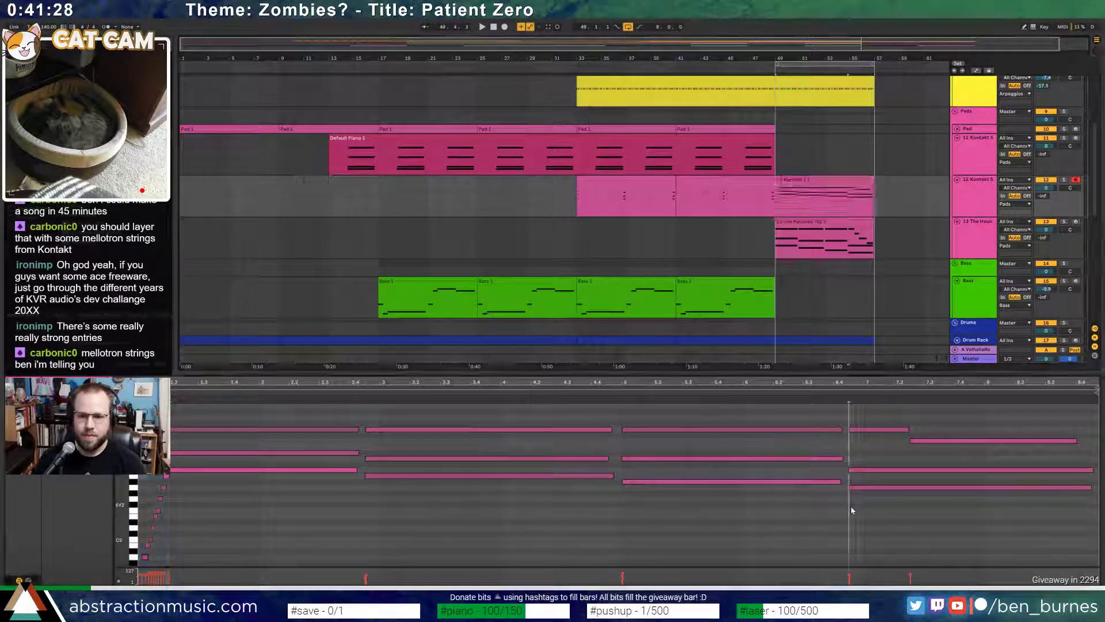
key(ctrl+v)
key(shift+Up)
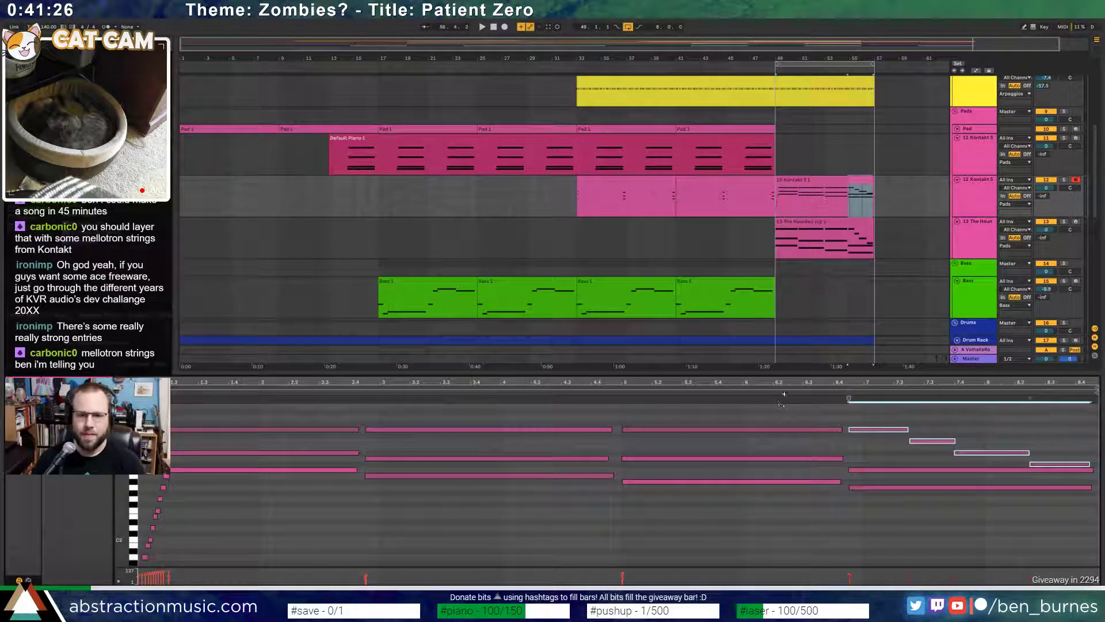
click(784, 394)
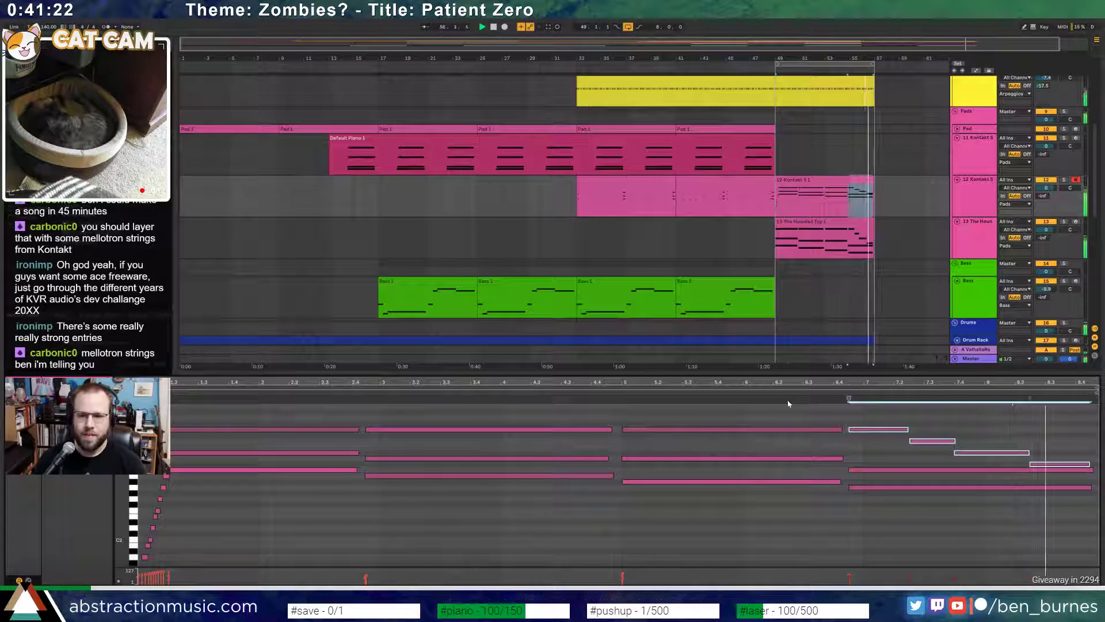
key(space)
- Raise the final note of the descending line by a semitone in the Kontakt and Haunted Toy clips, and play the section
click(1080, 464)
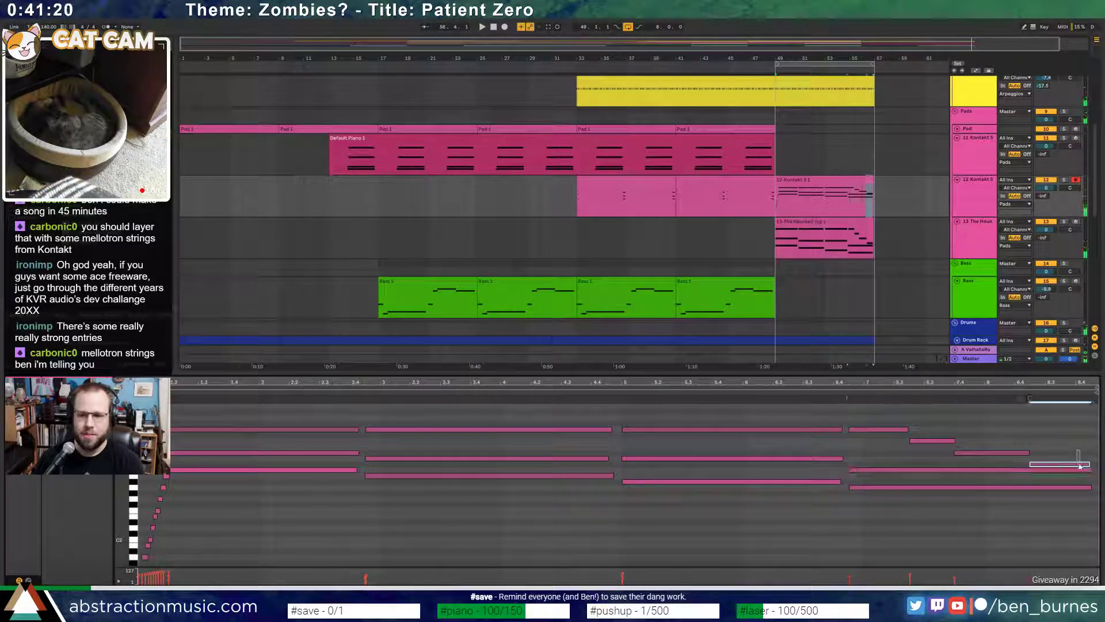
click(836, 226)
click(1078, 448)
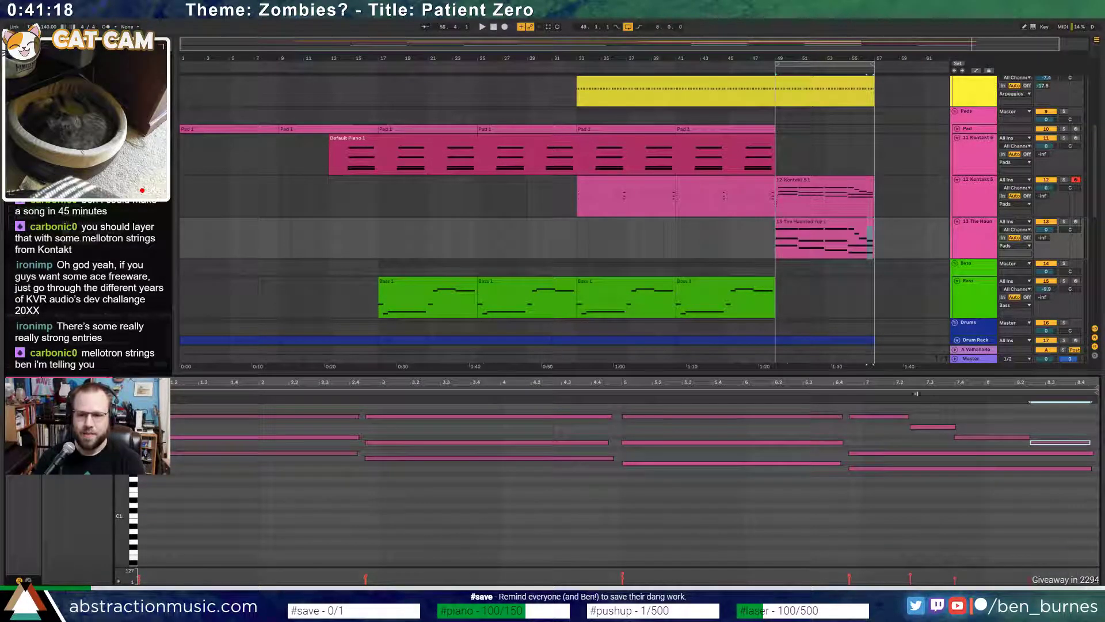
key(space)
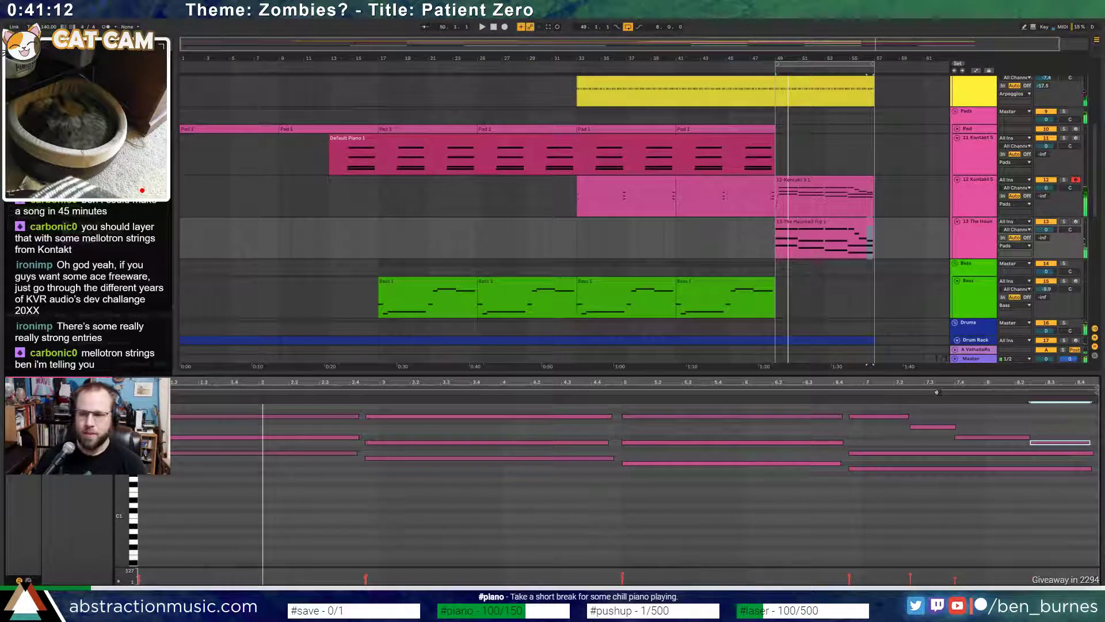
- Record a new ambience clip onto the first AmbWAV track while the section from bar 49 plays
key(shift+Tab)
scroll(890, 385, down, 3)
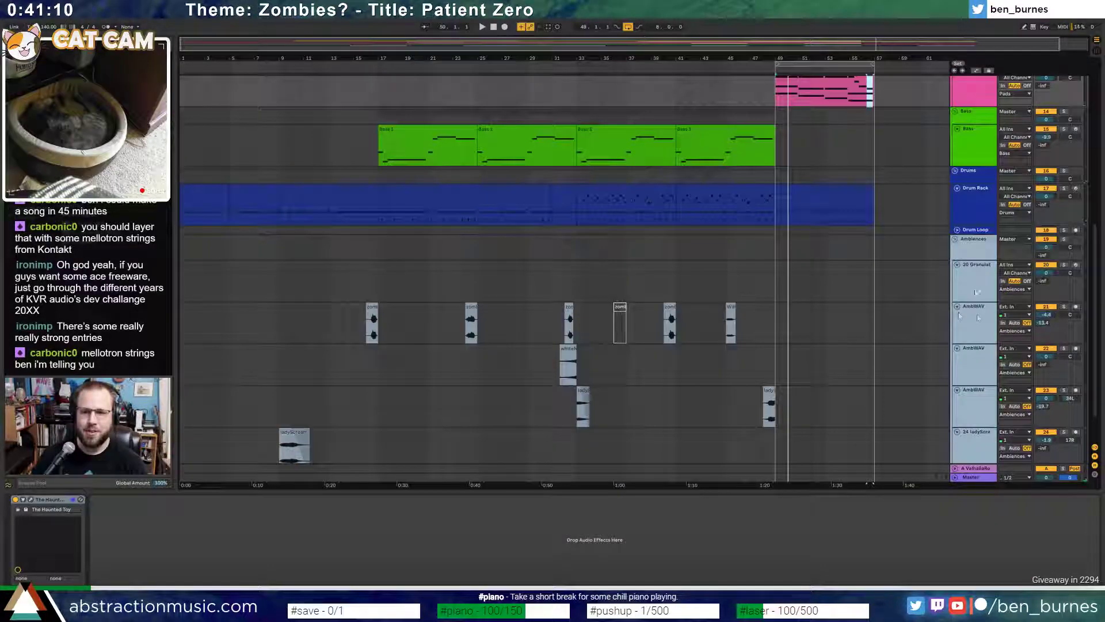
click(977, 317)
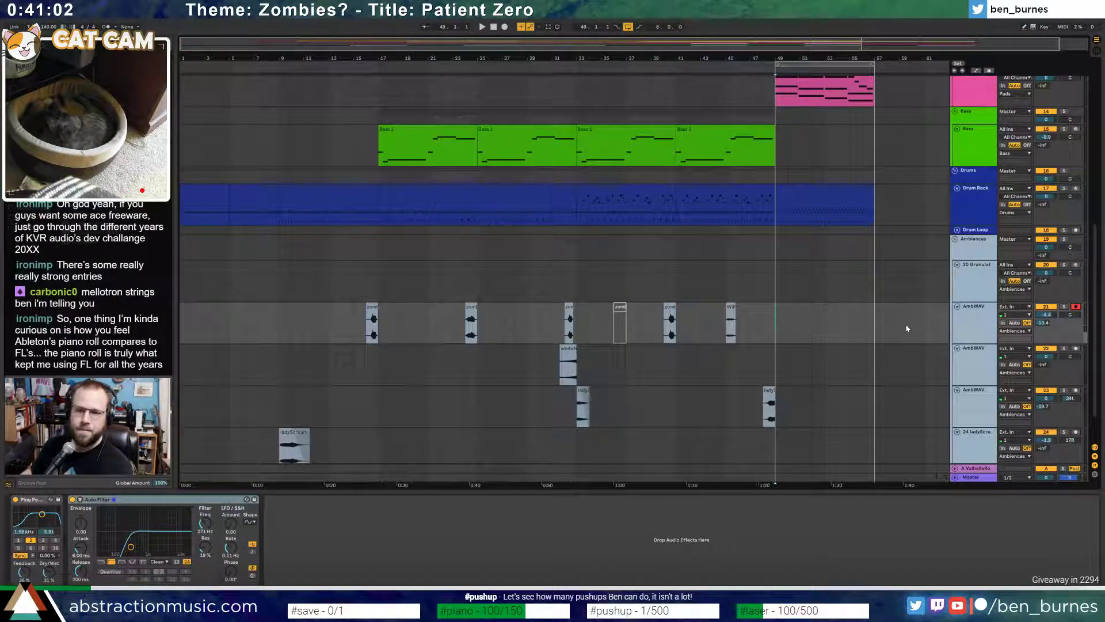
key(space)
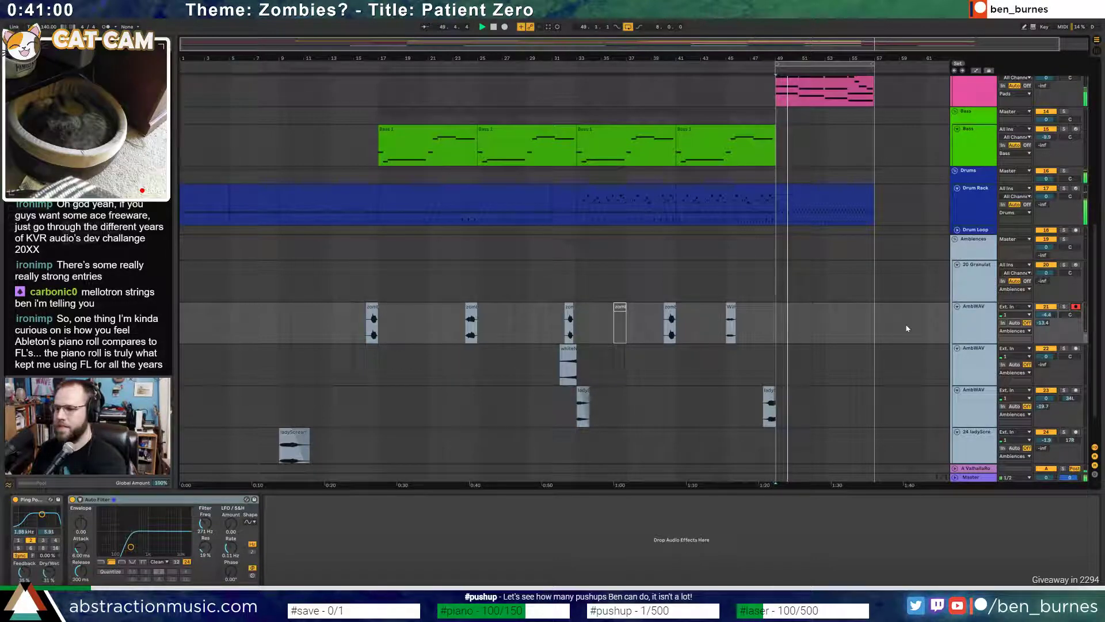
key(F9)
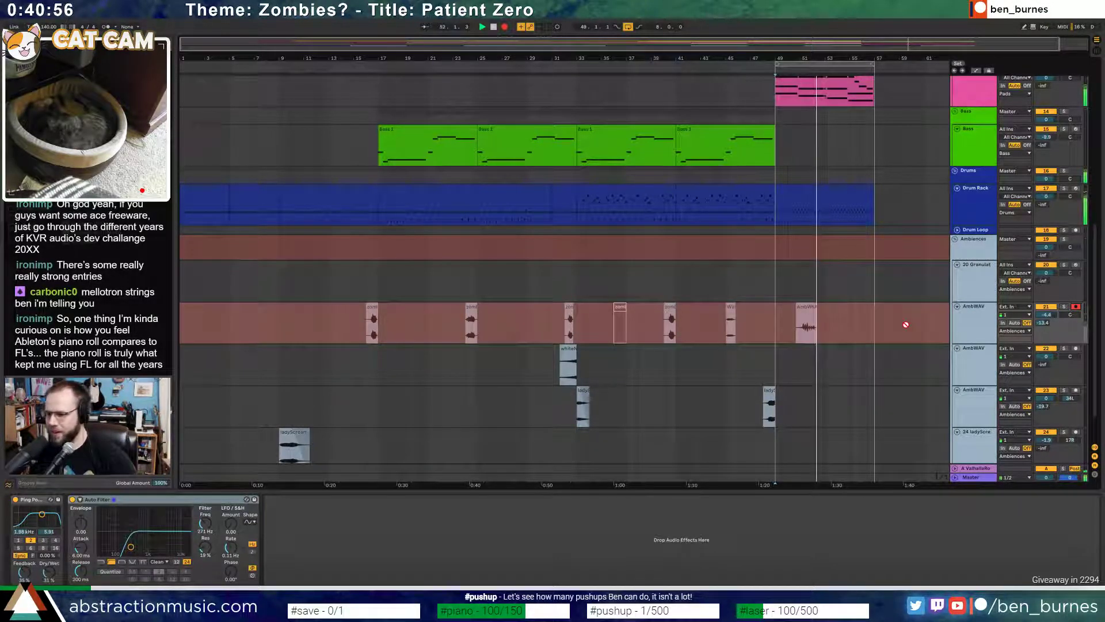
key(space)
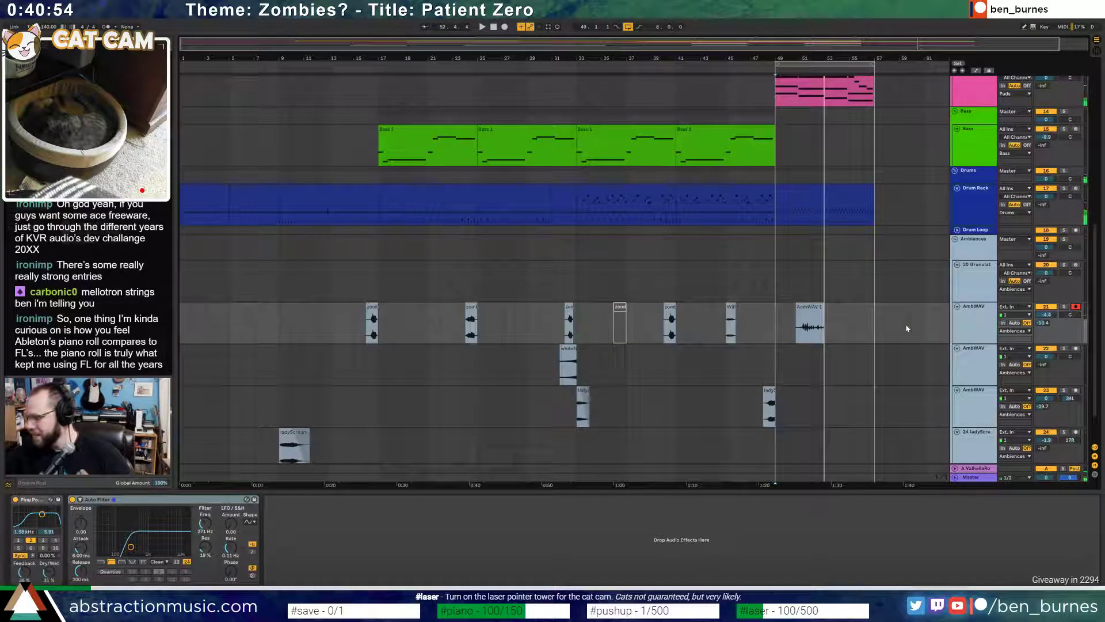
- Insert a new audio track below the third AmbWAV track and move the newly recorded clip onto it
scroll(895, 324, down, 2)
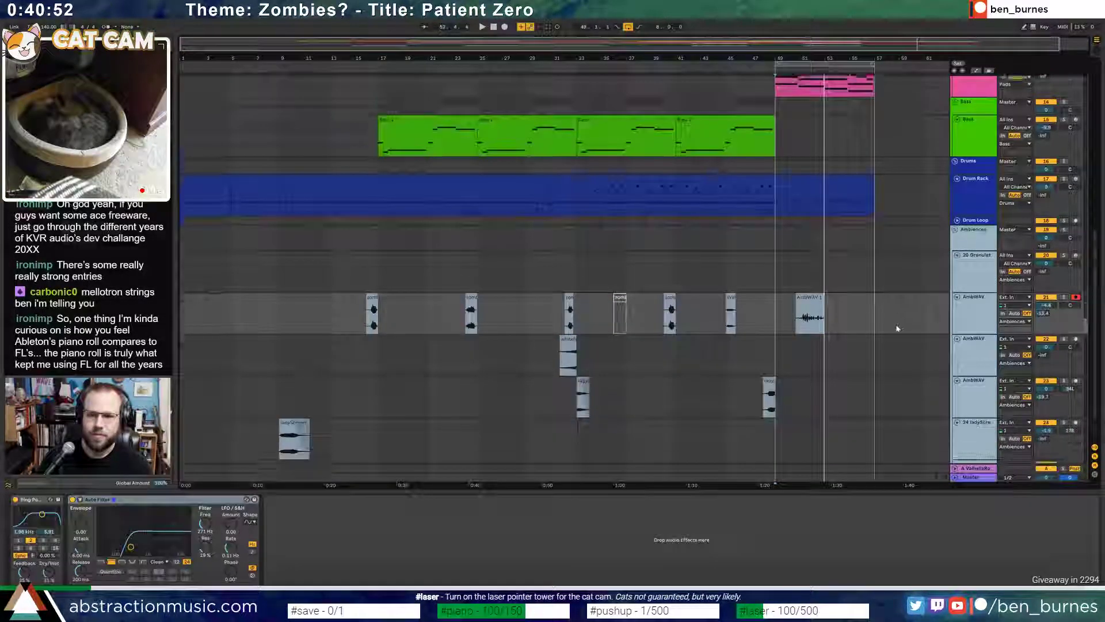
click(965, 369)
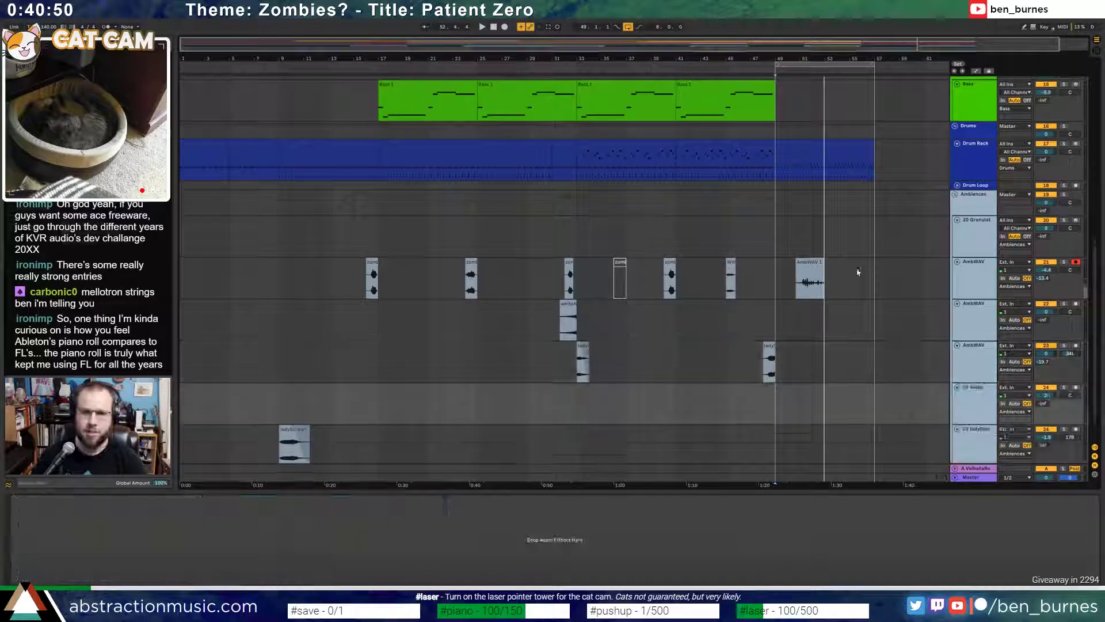
key(ctrl+t)
click(800, 408)
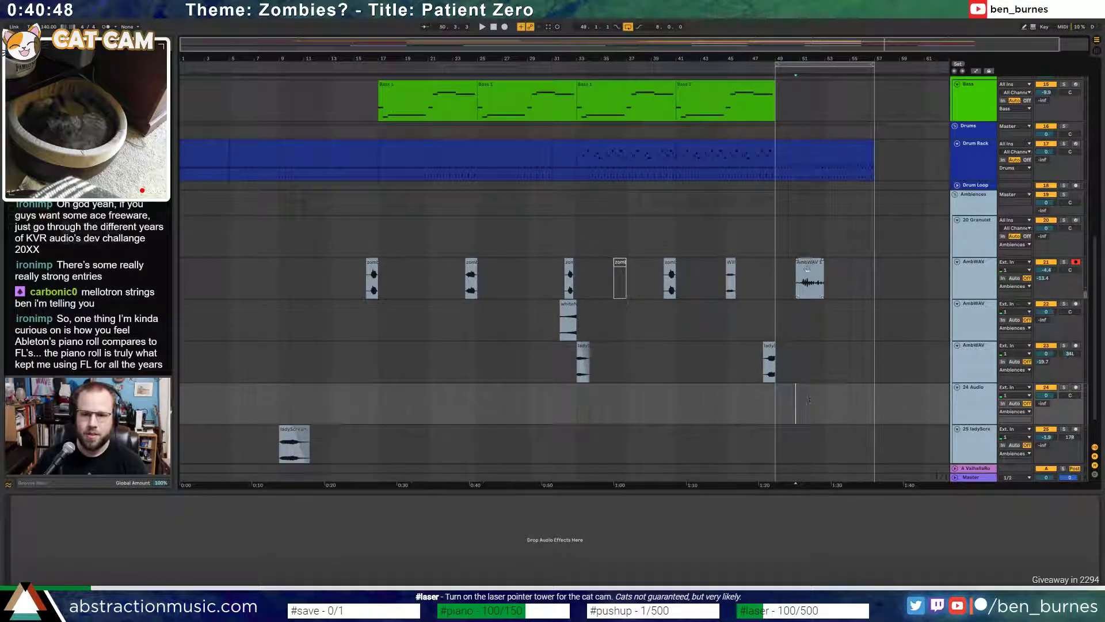
drag(807, 269, 808, 390)
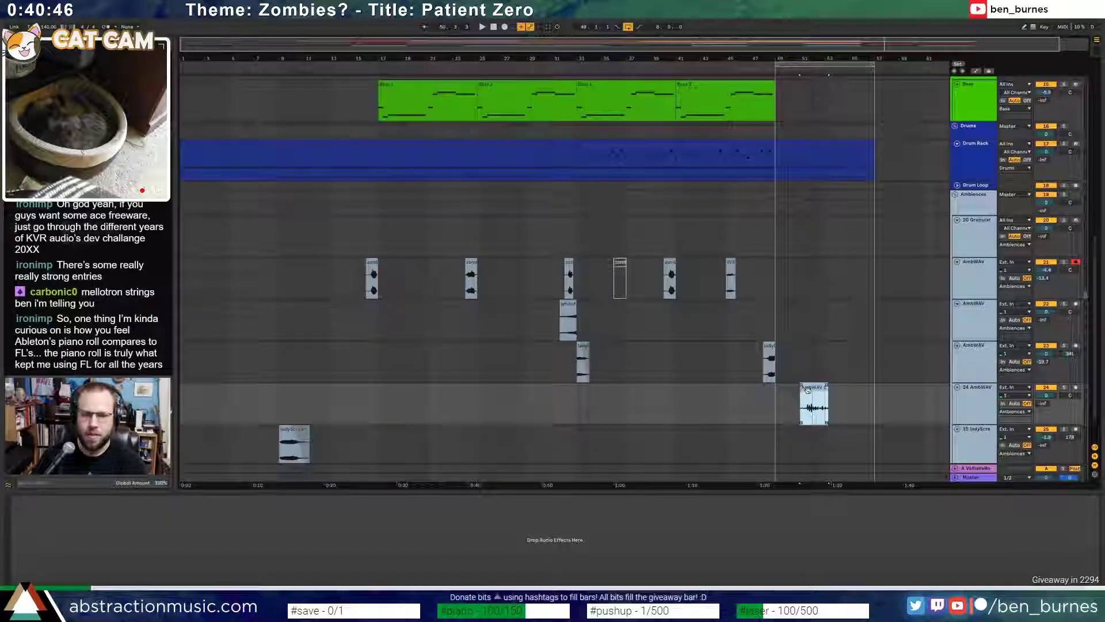
- Trim the silence before the first sound from the start of the recorded clip and play the section
double_click(807, 389)
drag(157, 408, 384, 408)
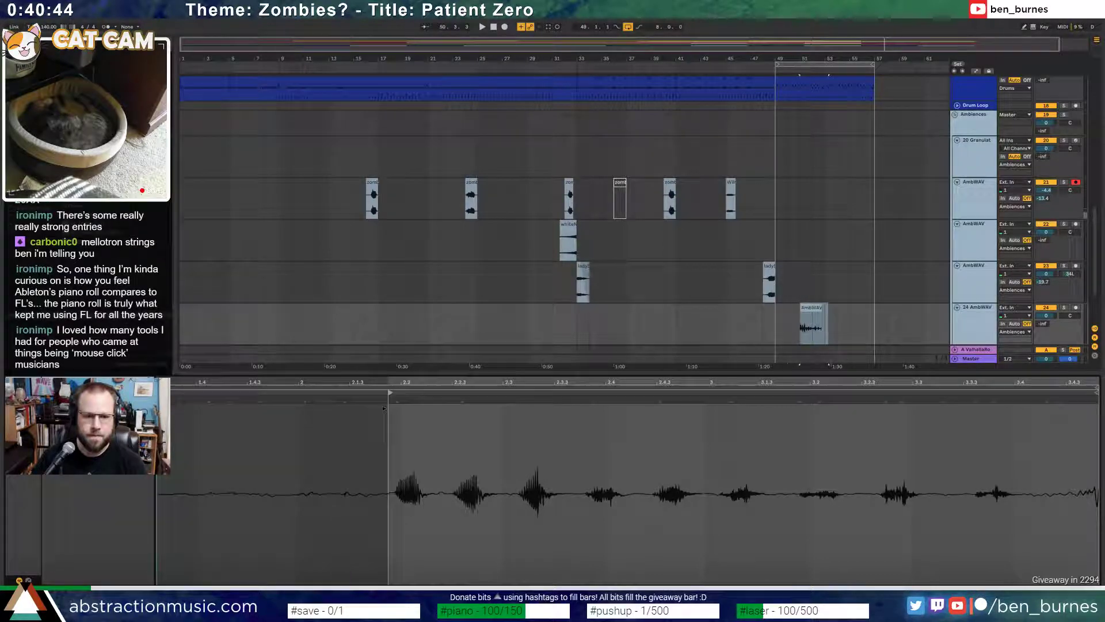
key(space)
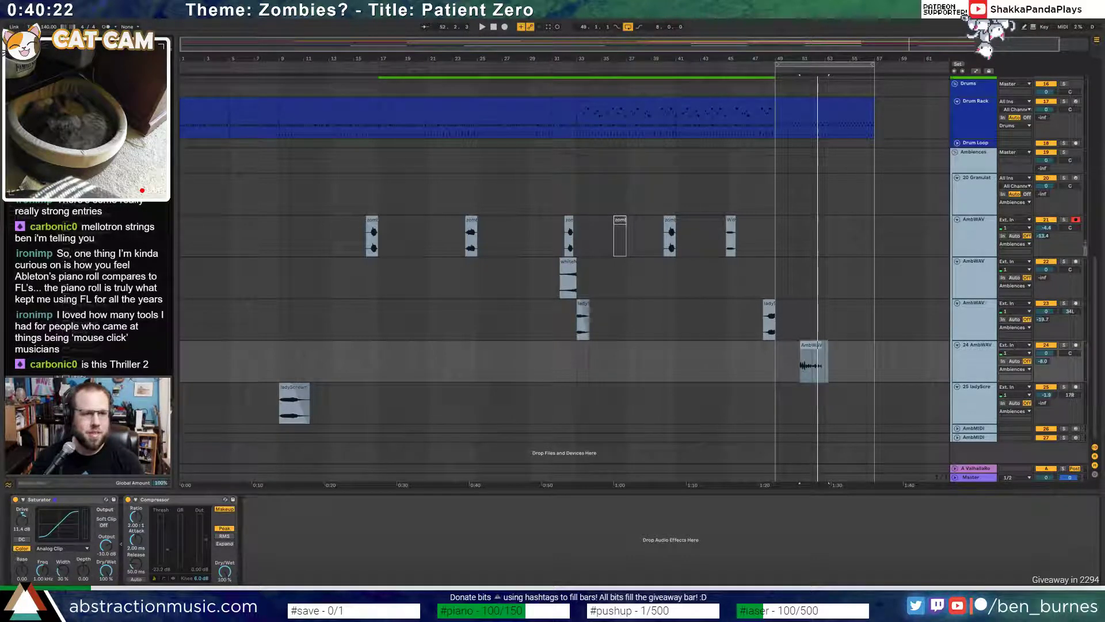
- Shape the recorded clip's track in EQ Eight with a higher low cut, a small mid dip and a slight boost near 4.64 kHz, and play it
drag(121, 543, 37, 533)
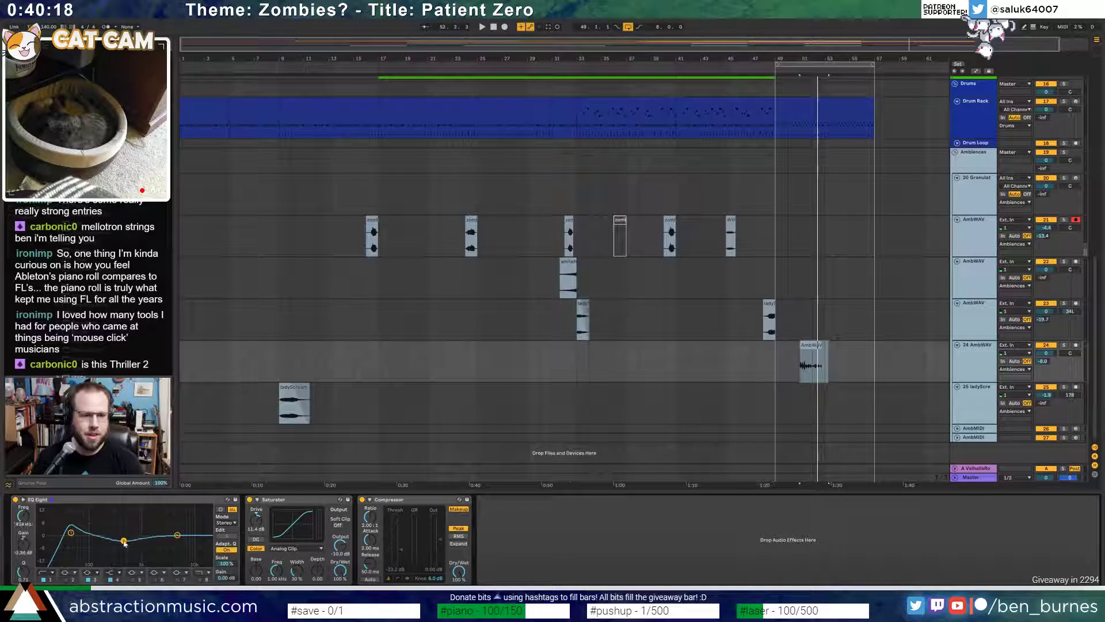
drag(74, 536, 78, 530)
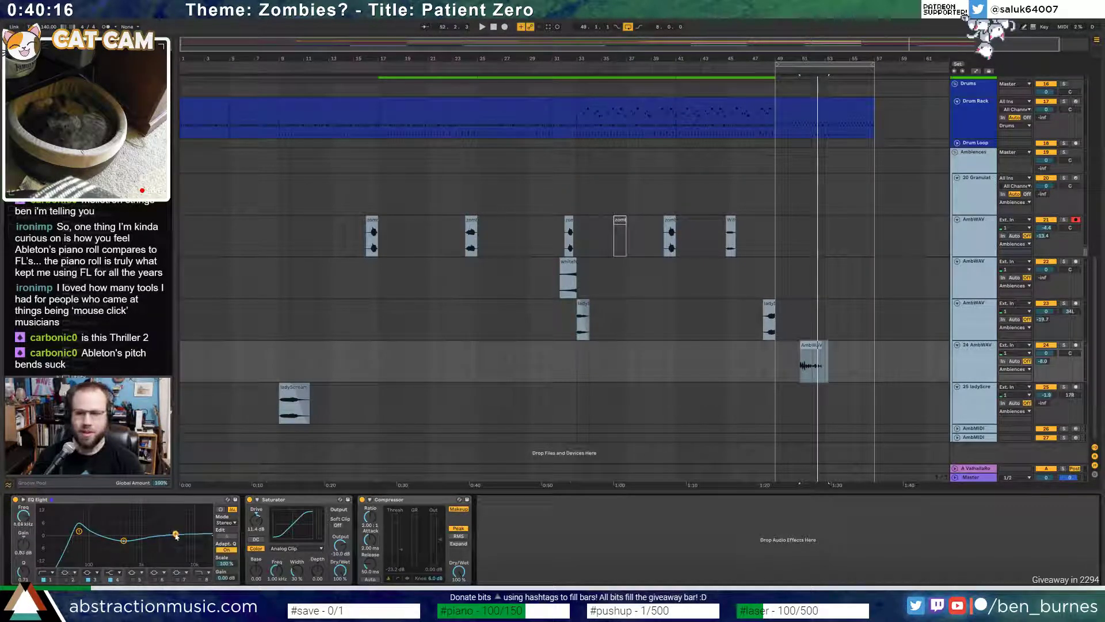
key(space)
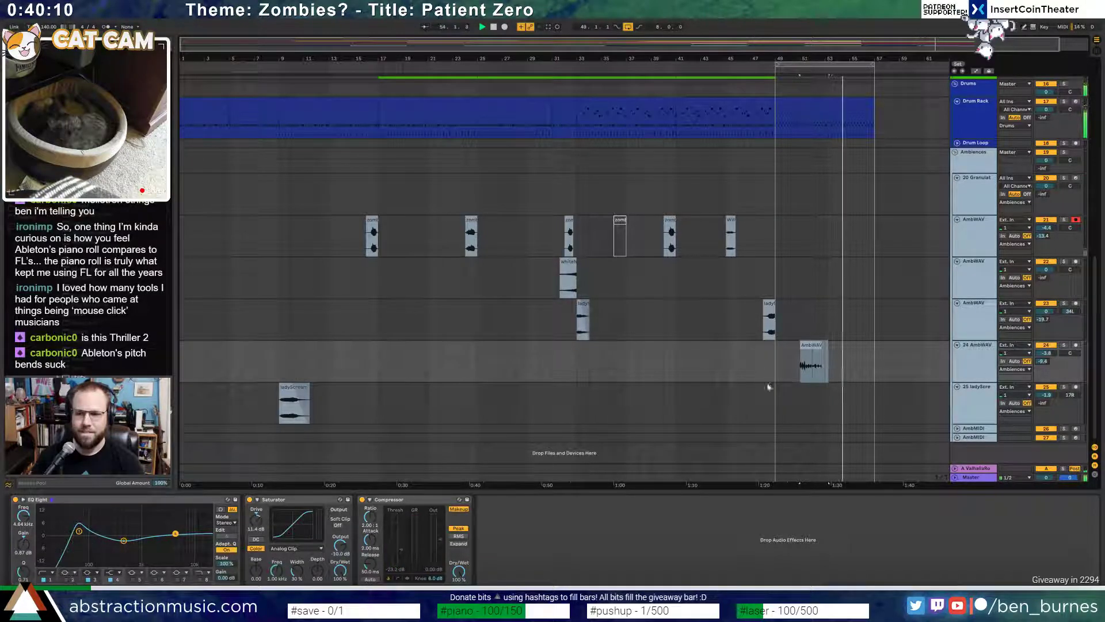
- Trim the unwanted tail off the end of the recorded clip and play the section from bar 49
double_click(809, 347)
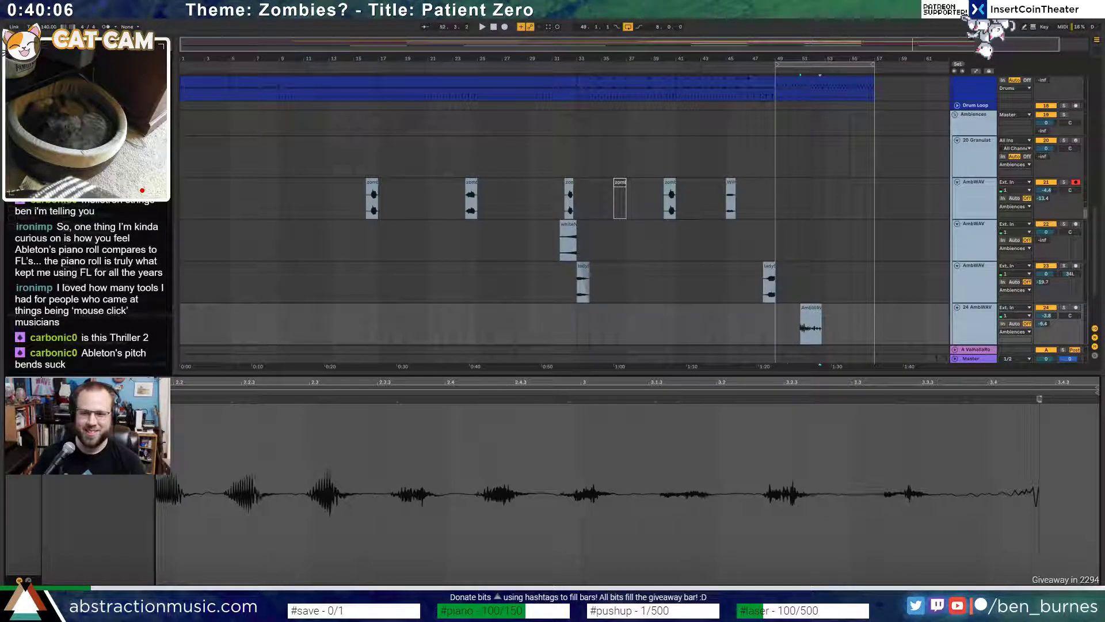
drag(1095, 397, 1012, 400)
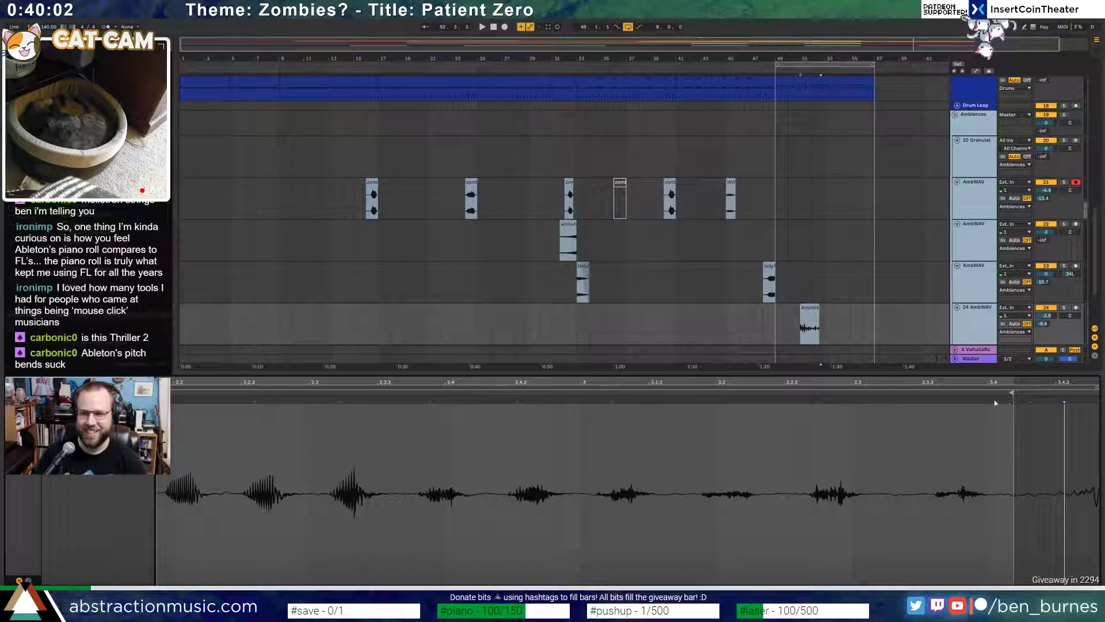
key(shift+Tab)
click(776, 361)
key(space)
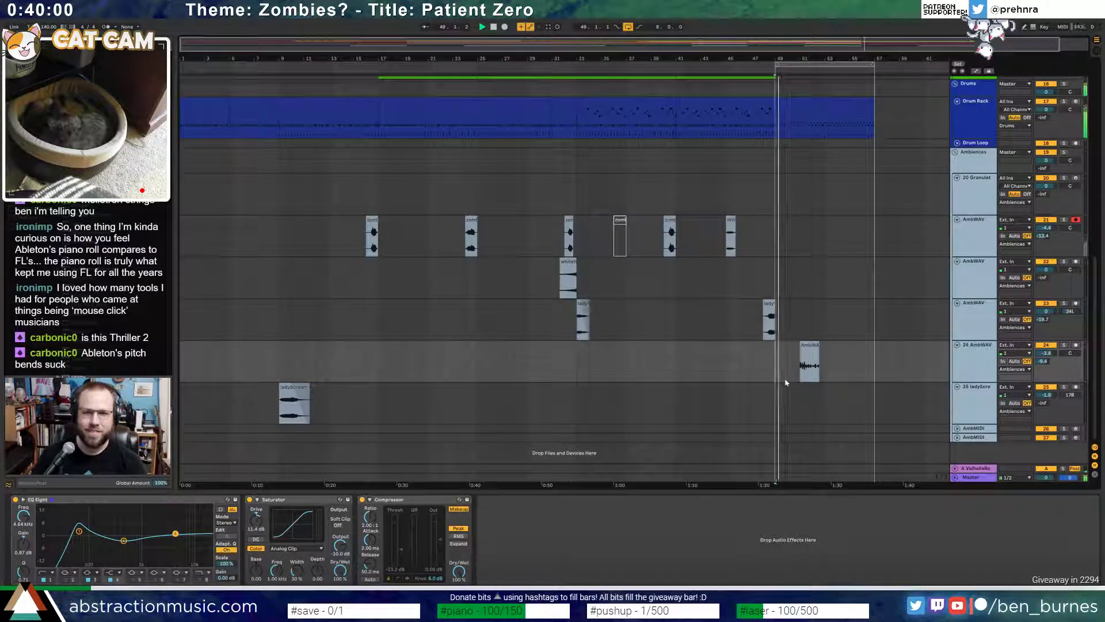
scroll(795, 385, up, 10)
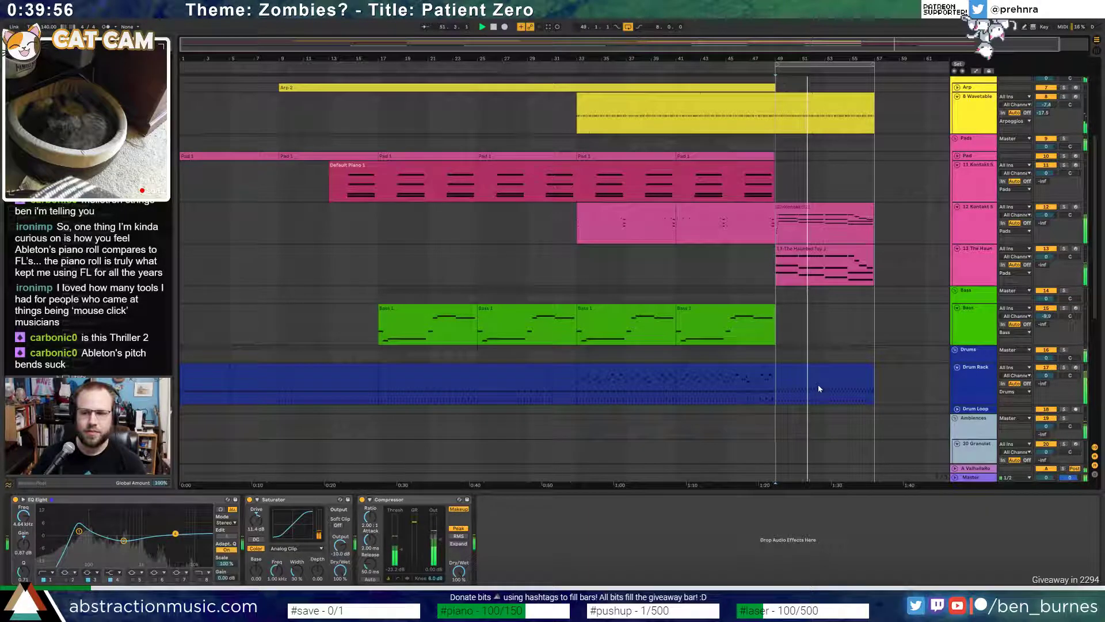
scroll(819, 388, down, 9)
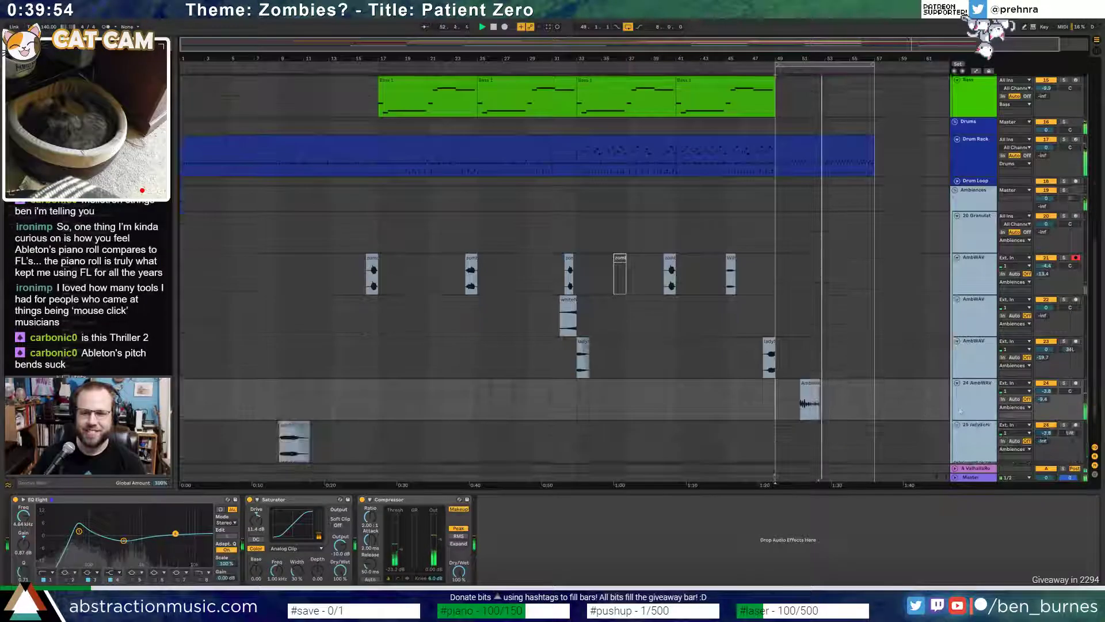
- In the Drum Rack clip at bar 49, turn the offbeat hi-hat just before the clip's bar 3 into two short hits
scroll(881, 331, up, 2)
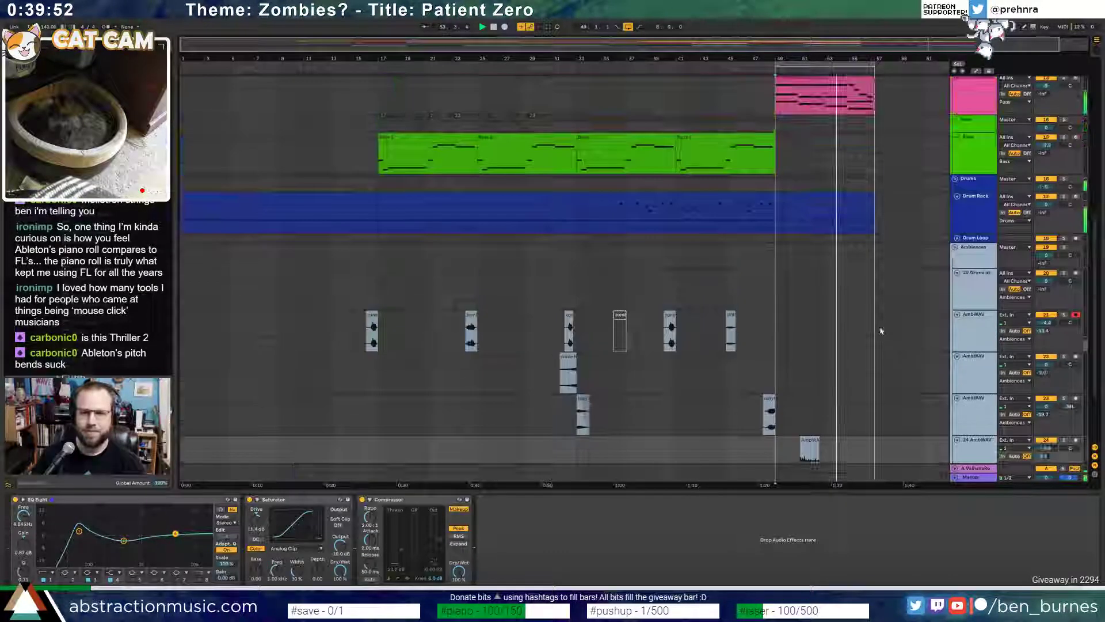
scroll(881, 331, up, 7)
click(854, 384)
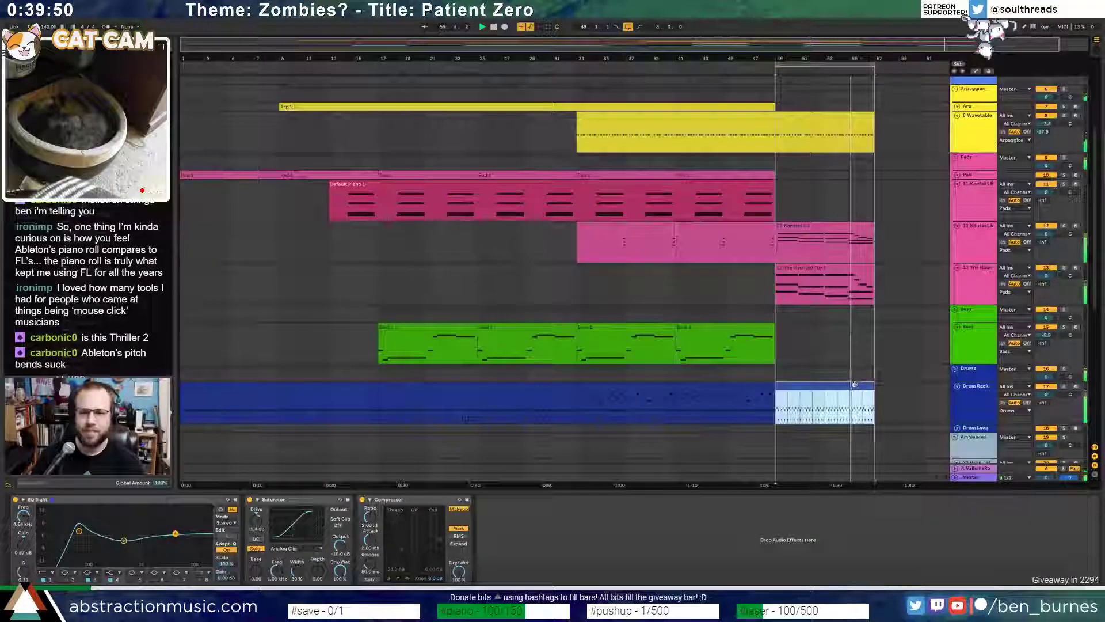
double_click(854, 384)
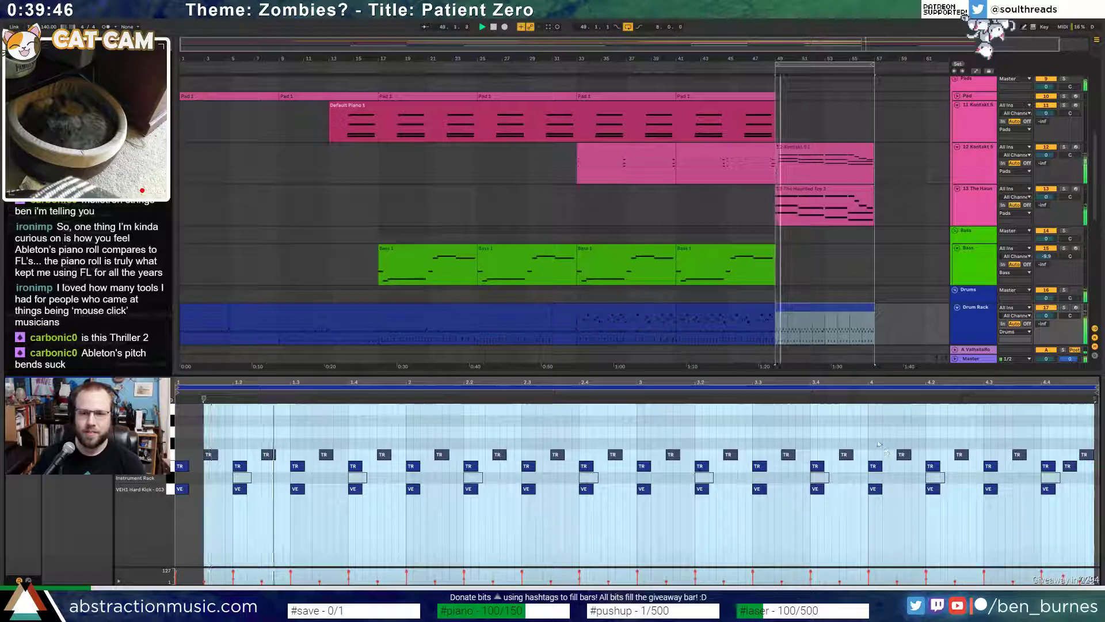
click(629, 437)
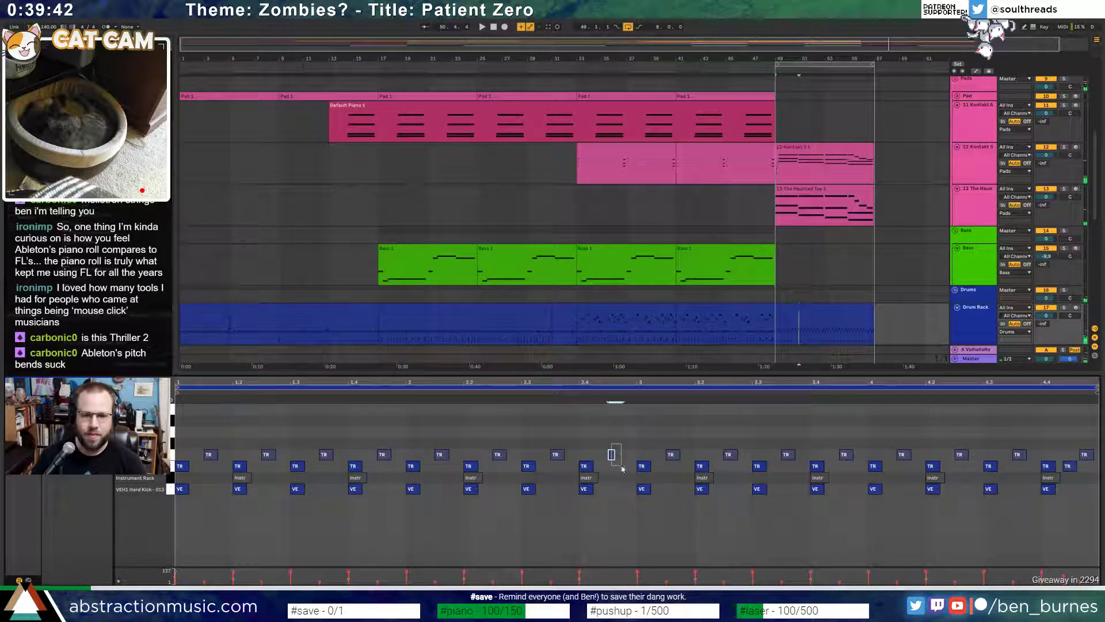
key(ctrl+d)
- Move the extra drum note at the end of bar 4 up to the offbeat hi-hat row and play the section
click(568, 399)
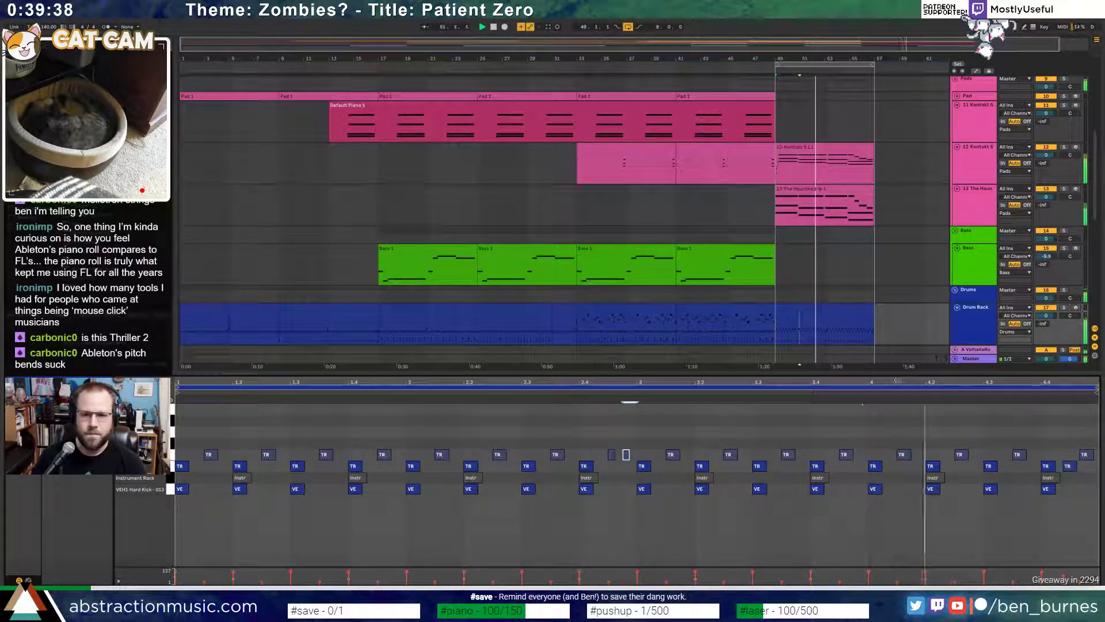
key(space)
drag(1075, 468, 1075, 460)
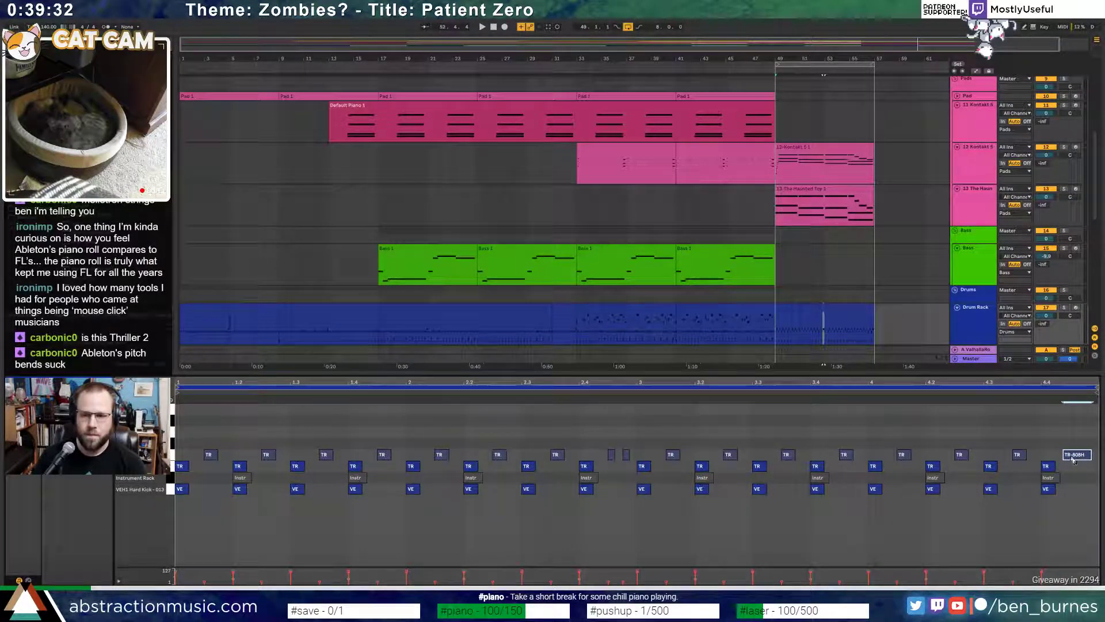
key(space)
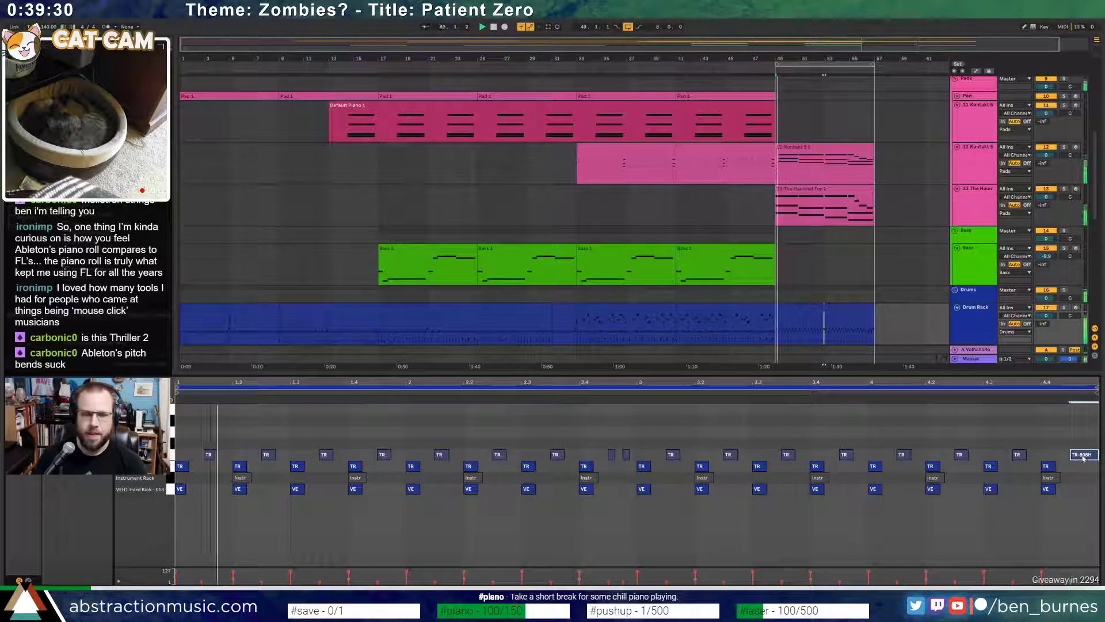
- Insert a new MIDI track directly below the Bass track
key(shift+Tab)
scroll(806, 334, up, 3)
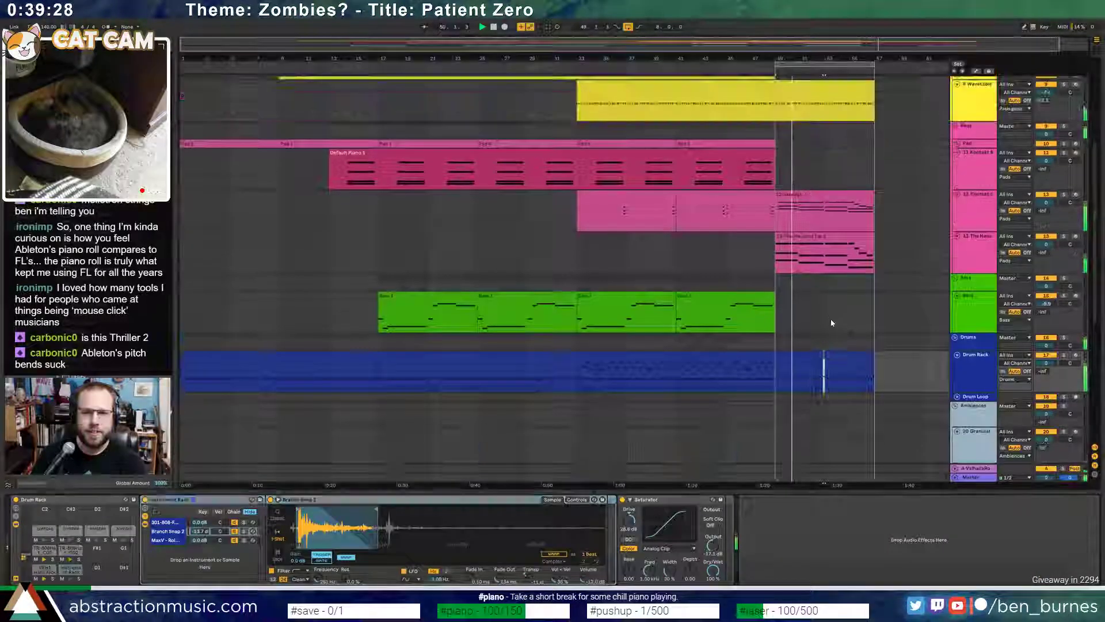
click(974, 358)
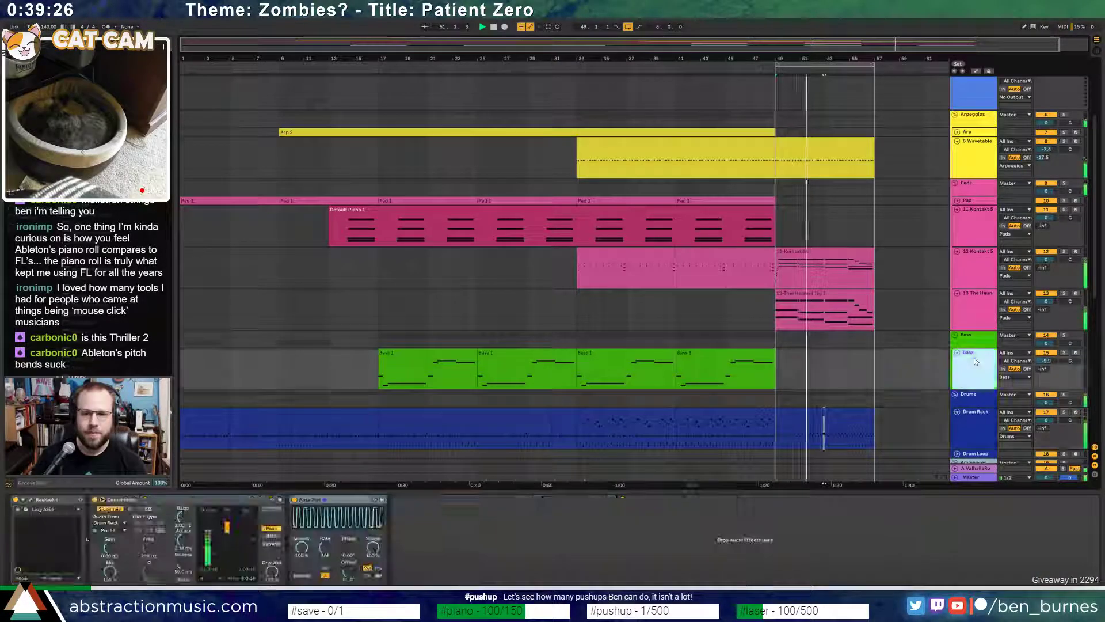
key(ctrl+shift+t)
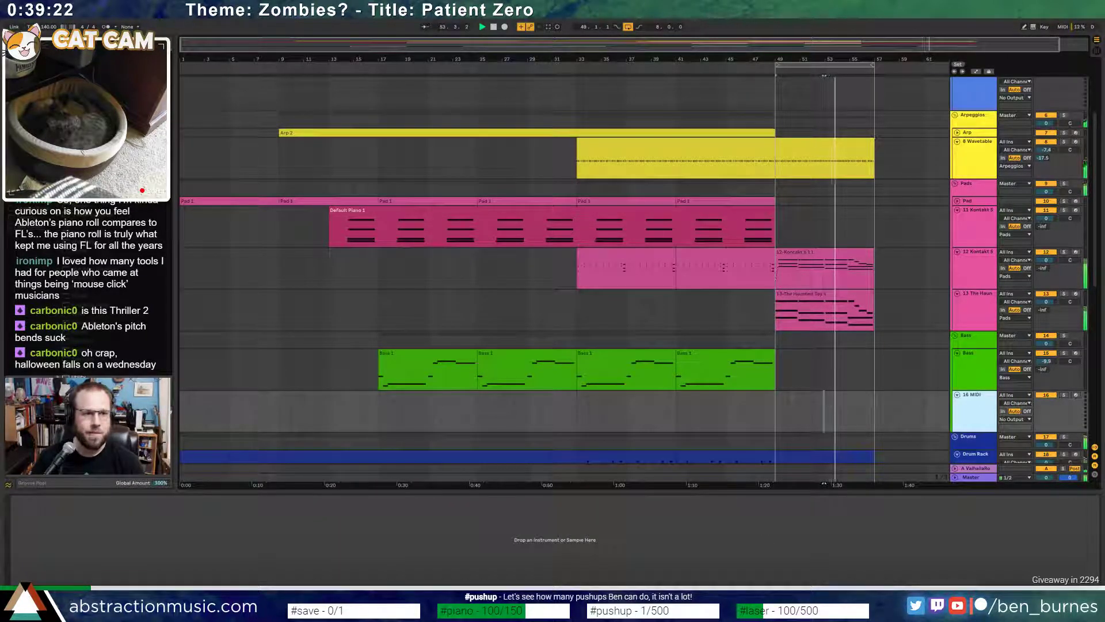
key(ctrl+f)
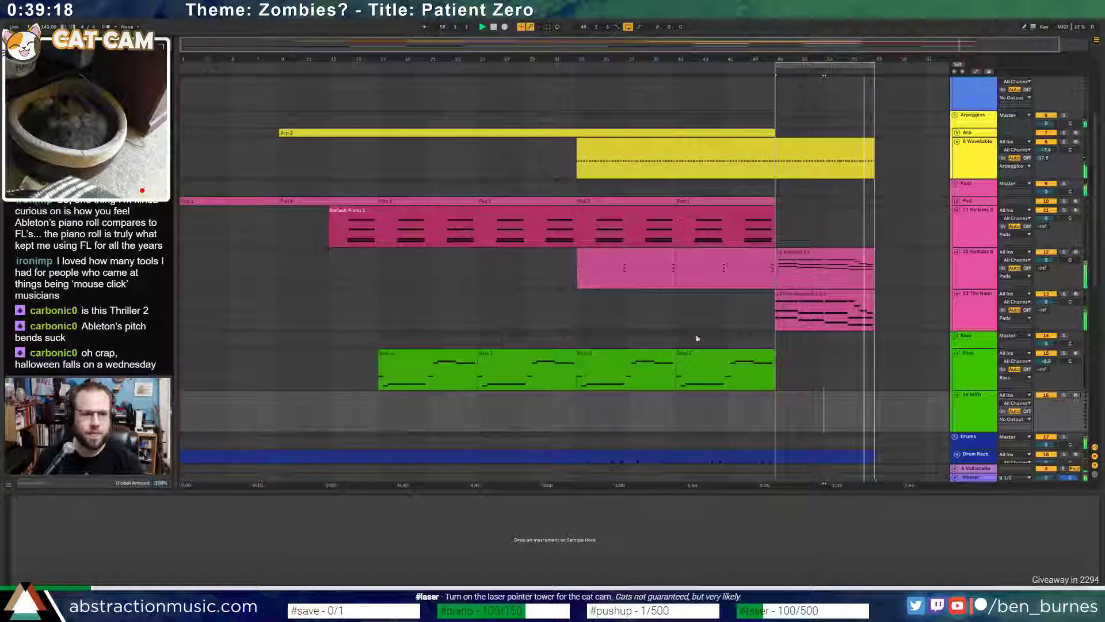
- Try moving the kick on the fourth beat of the drum clip's second bar half a beat earlier and play it
scroll(812, 259, down, 4)
click(805, 351)
double_click(805, 350)
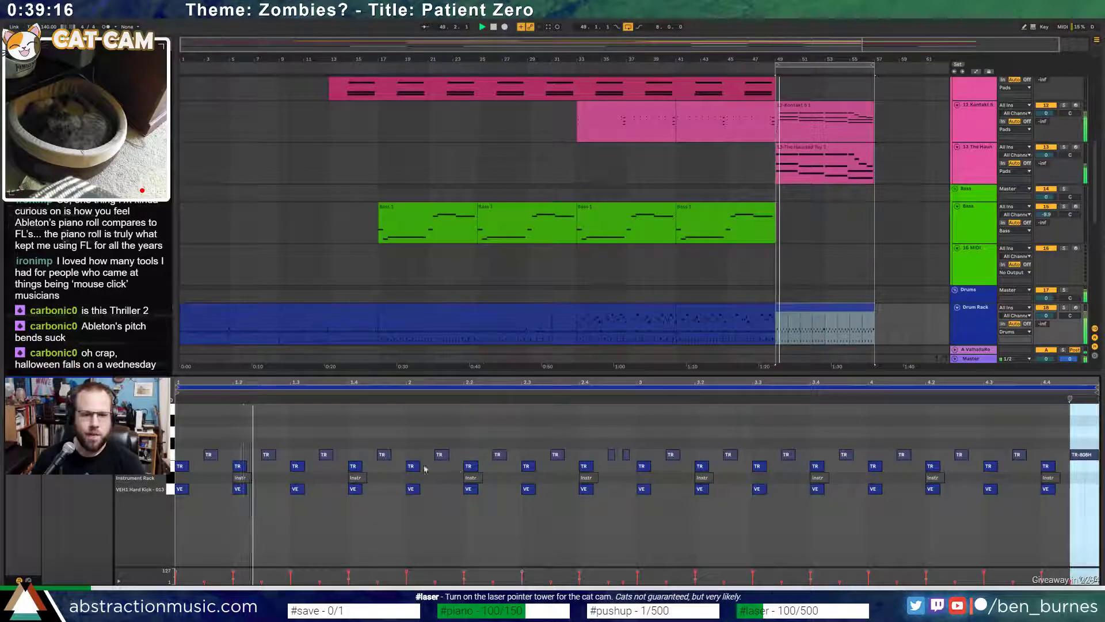
drag(585, 495, 560, 496)
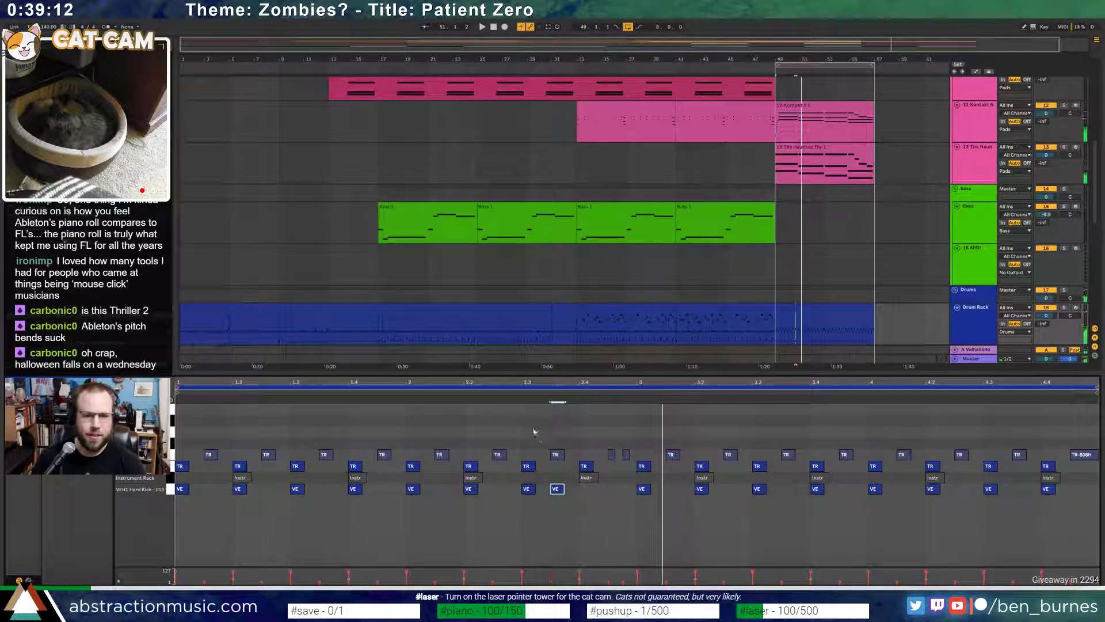
key(space)
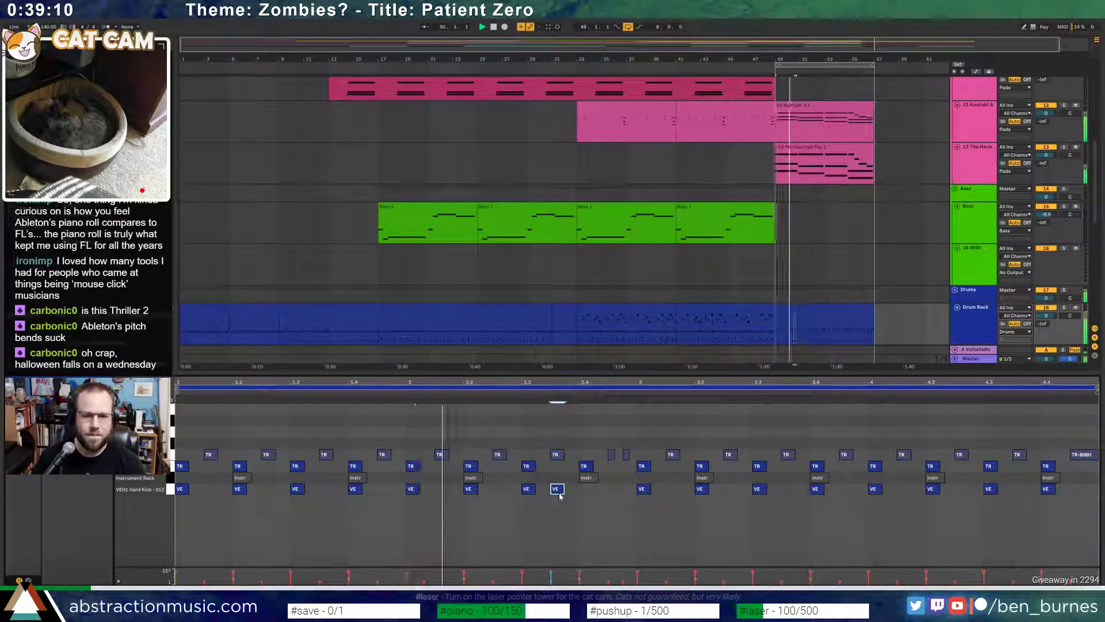
- Return the shifted kick to the fourth beat of the drum clip's second bar and play the section
drag(559, 496, 589, 496)
key(space)
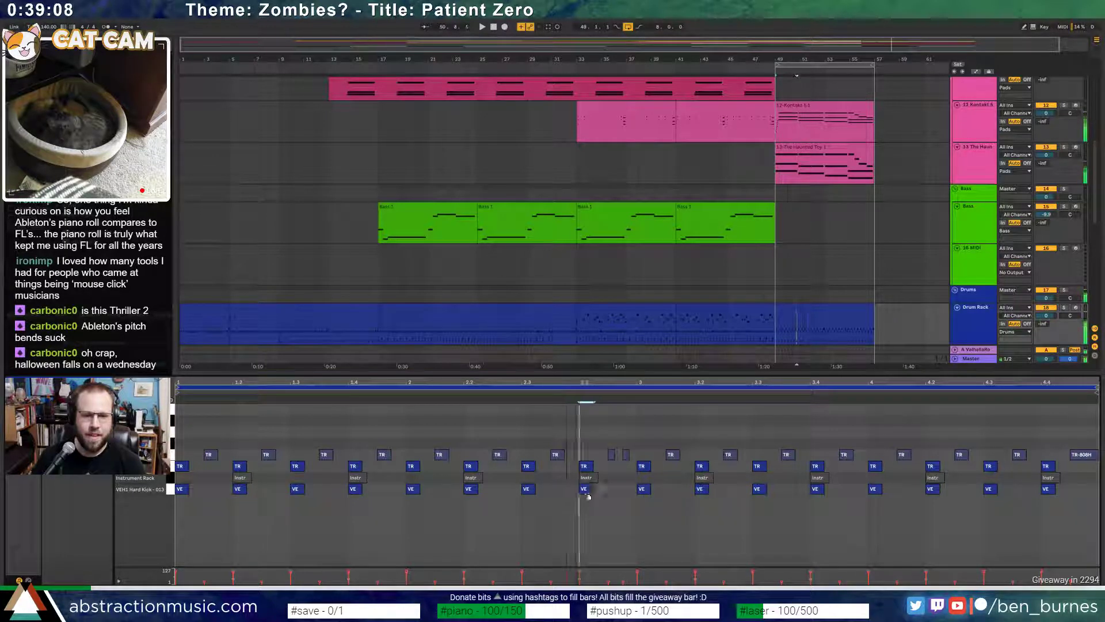
key(space)
key(shift+Tab)
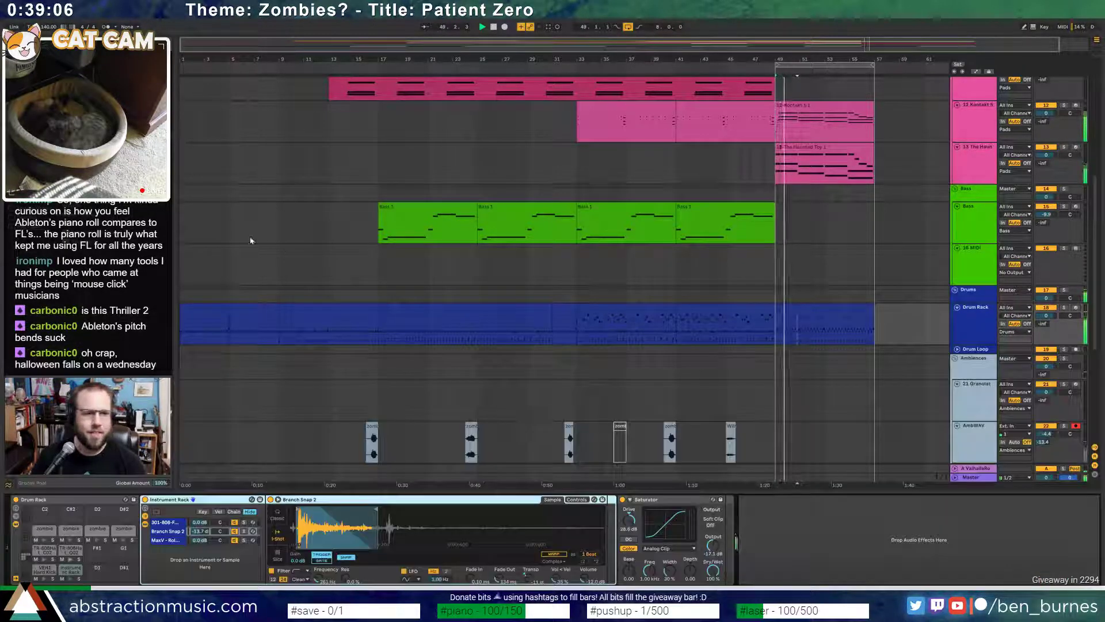
- Stop playback and load the Session Strings 01 Sustain instrument into Kontakt on the MIDI track below Bass
key(space)
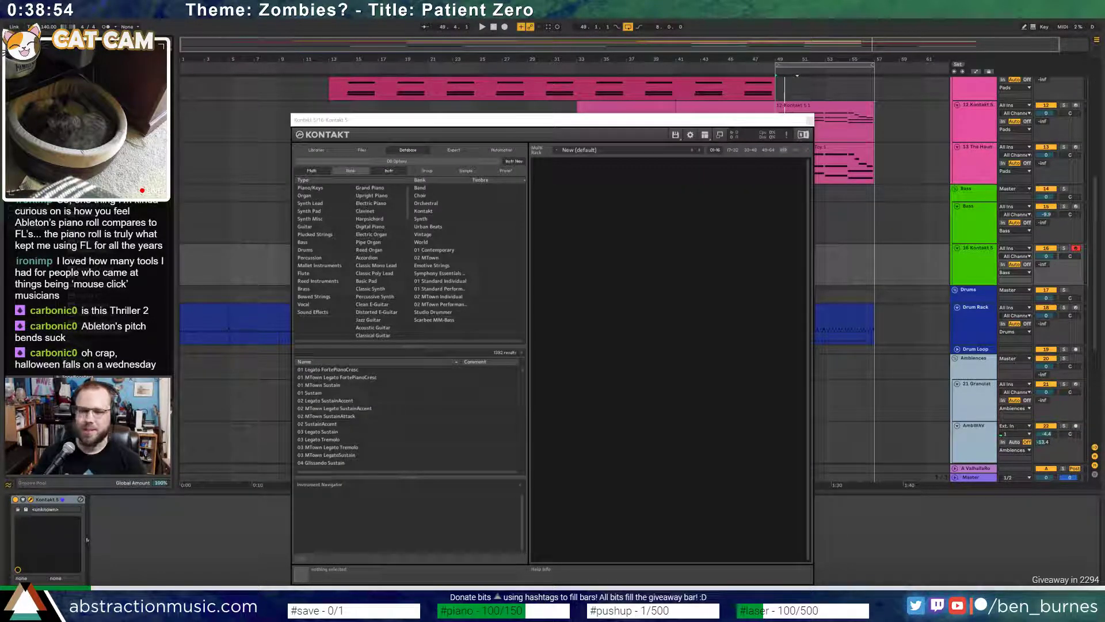
click(360, 151)
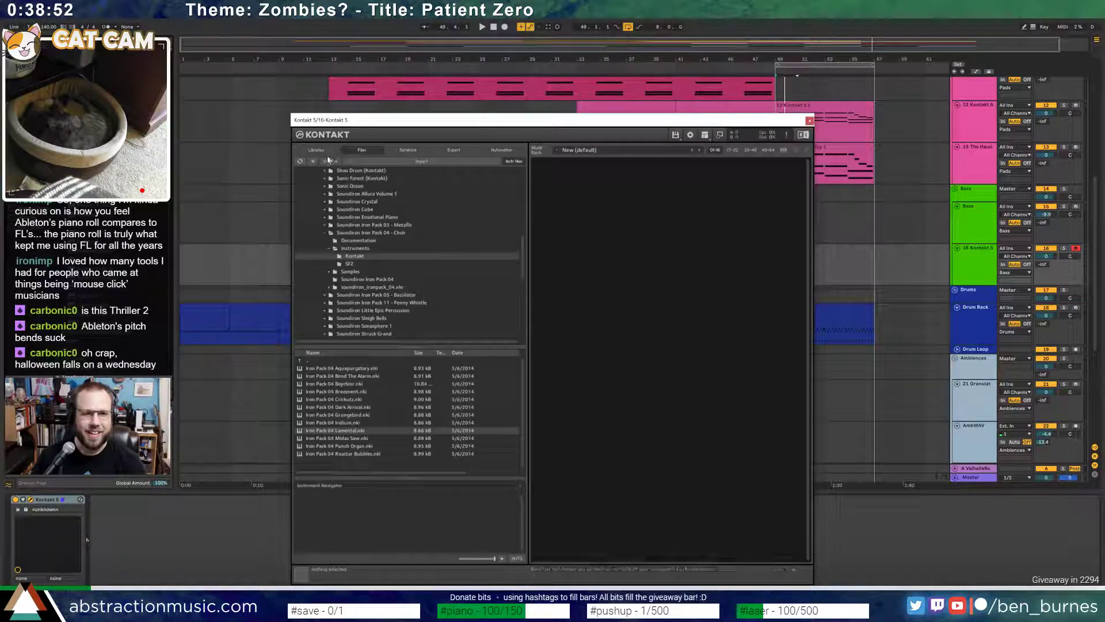
click(317, 150)
click(349, 291)
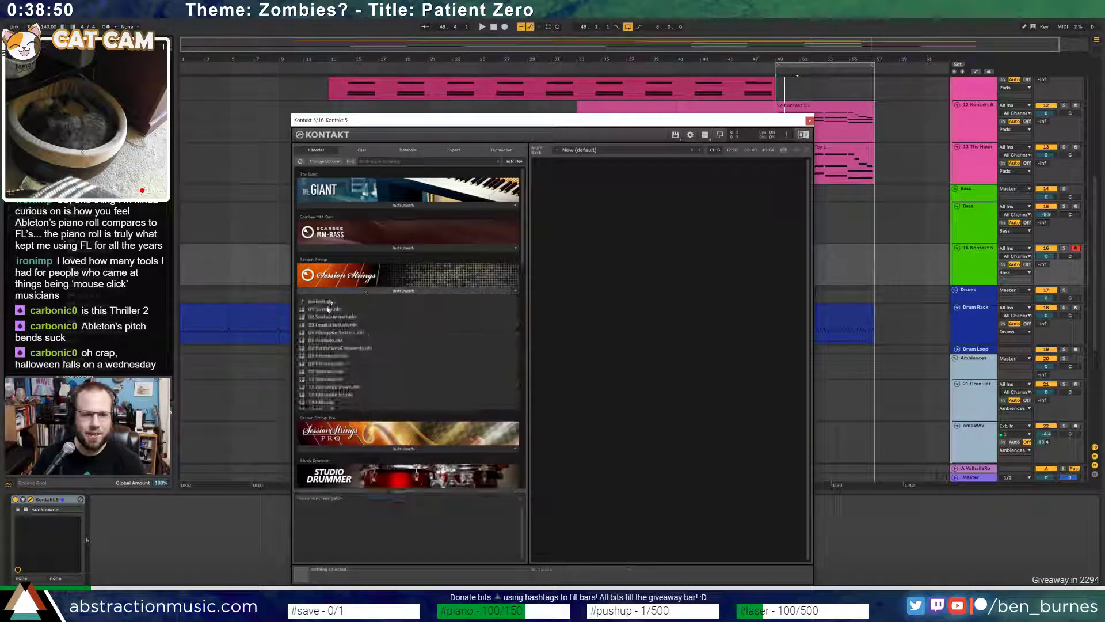
double_click(344, 310)
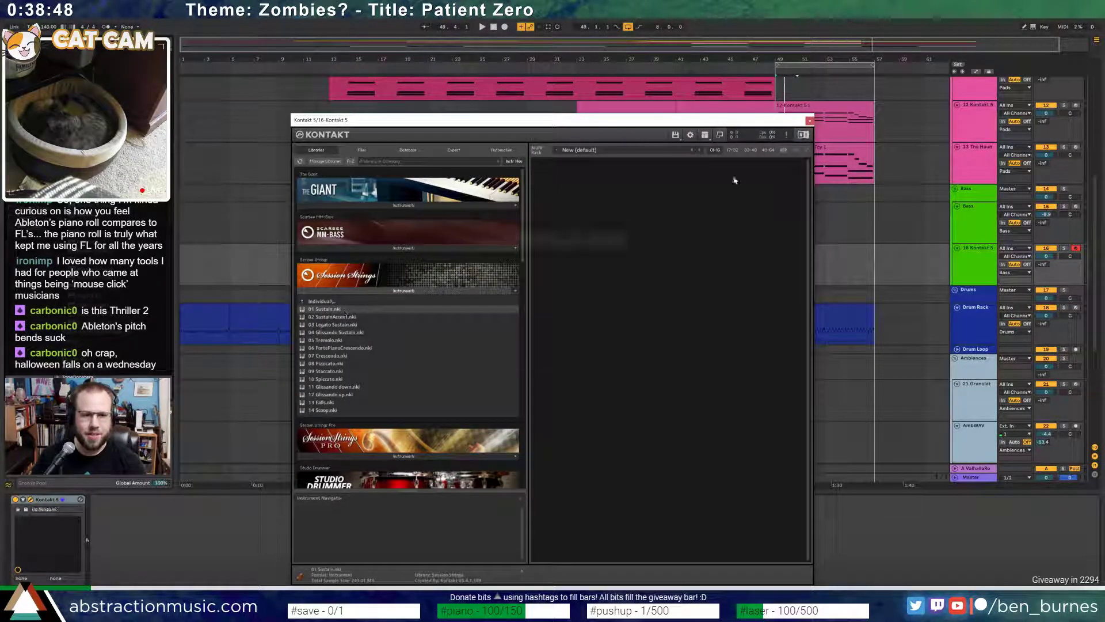
click(810, 121)
- Record an octave-doubled string line of C, D, F, D# and D on the new Kontakt track over bars 49 to 57
click(776, 261)
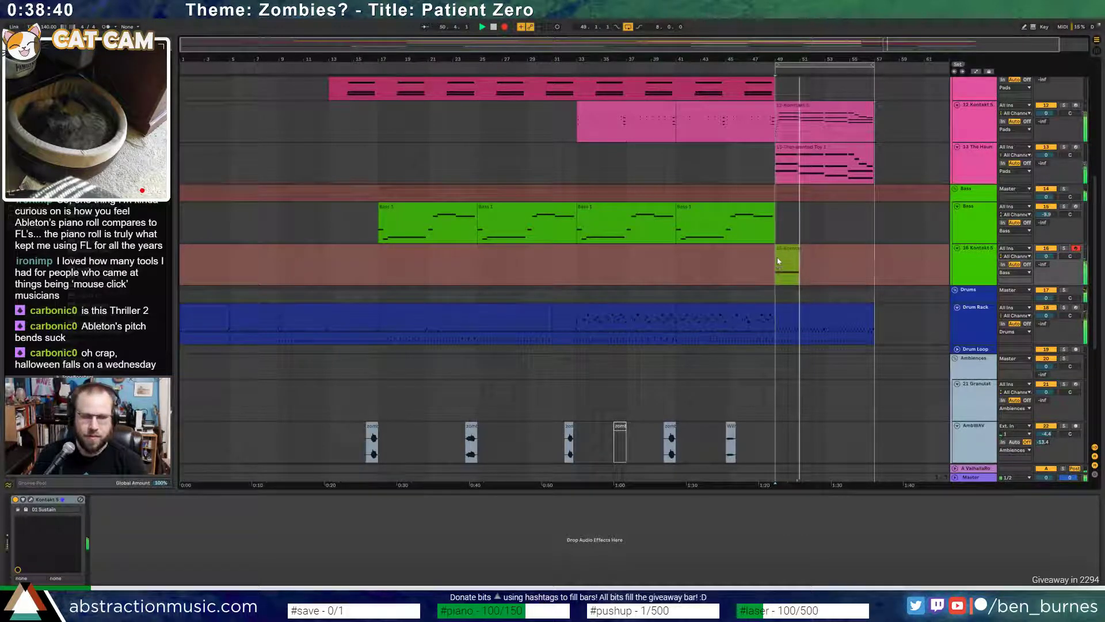
key(space)
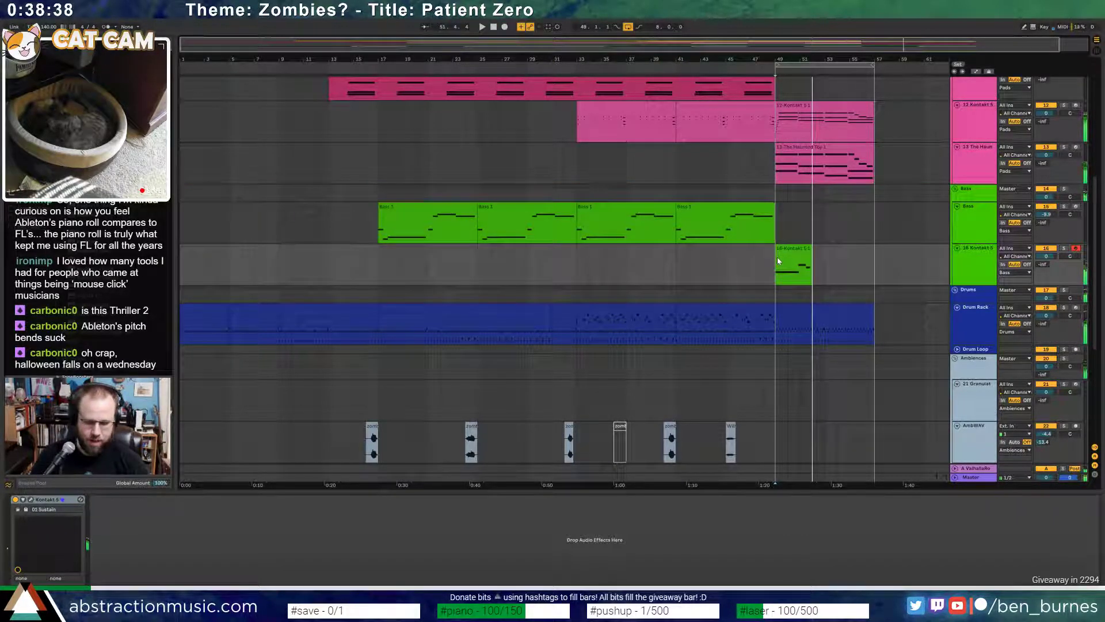
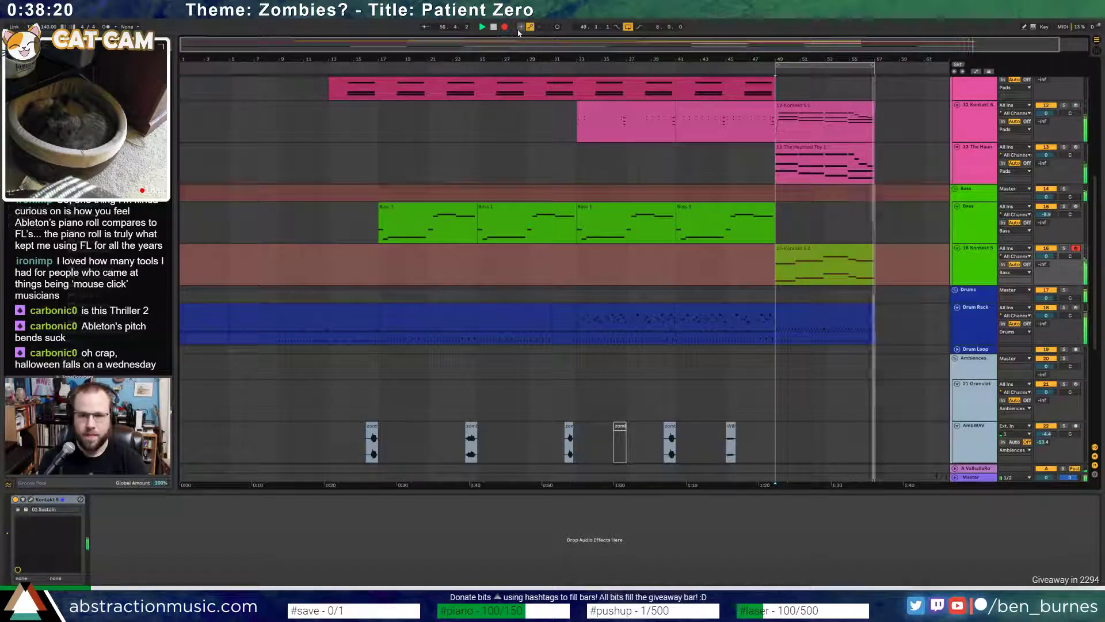
key(space)
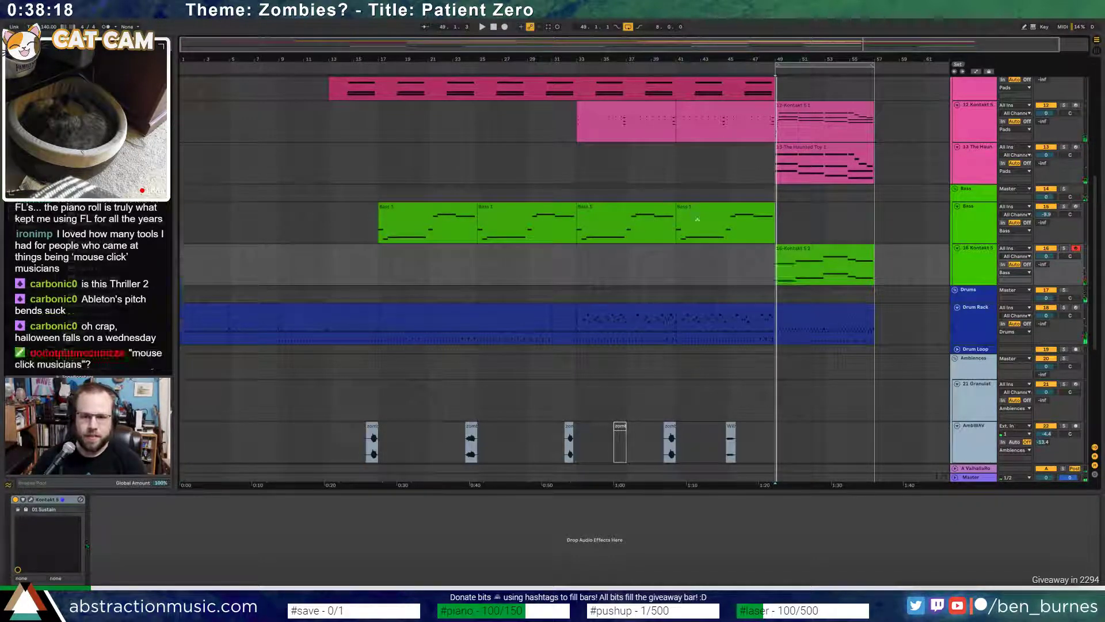
- In the recorded string clip, shift the first D note pair about one beat later and shorten it to end before the F notes
double_click(788, 248)
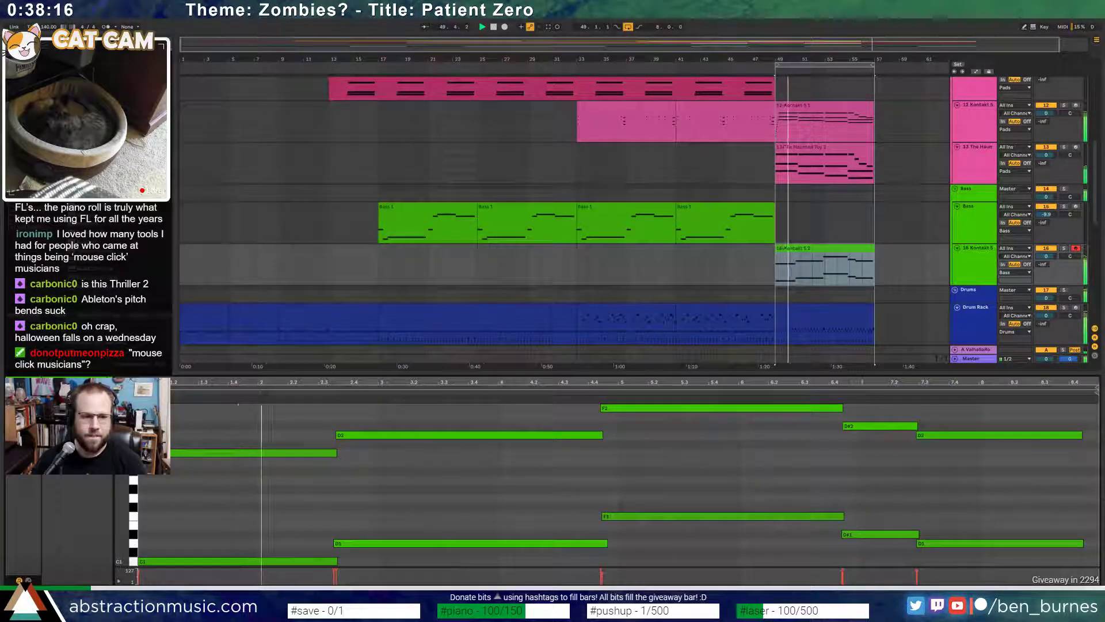
drag(372, 426, 384, 578)
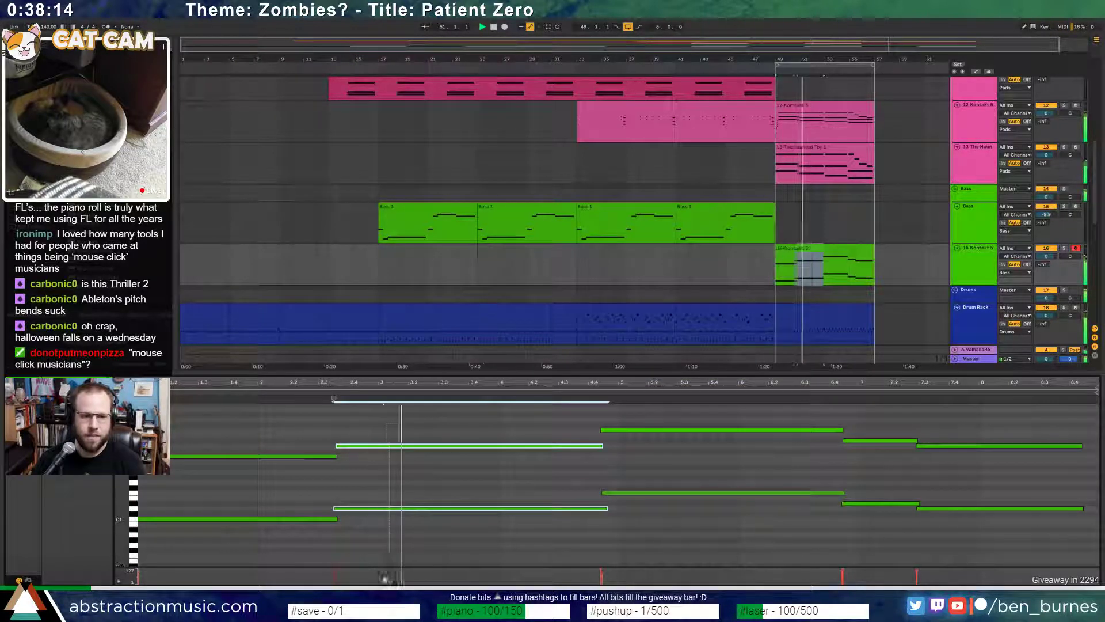
key(Right)
key(space)
key(Right)
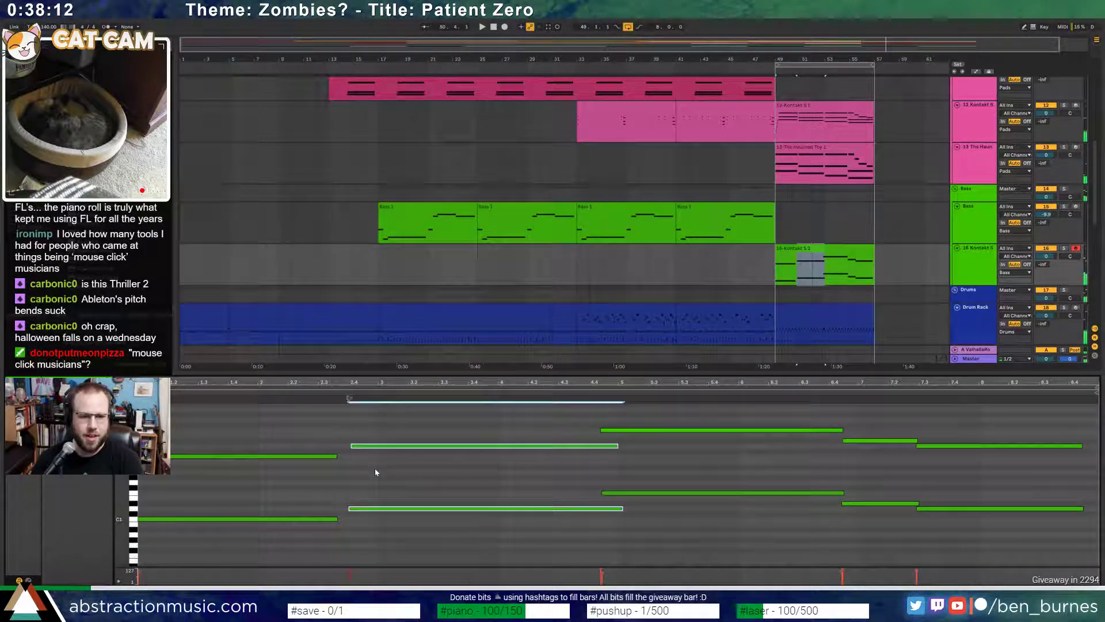
key(Left)
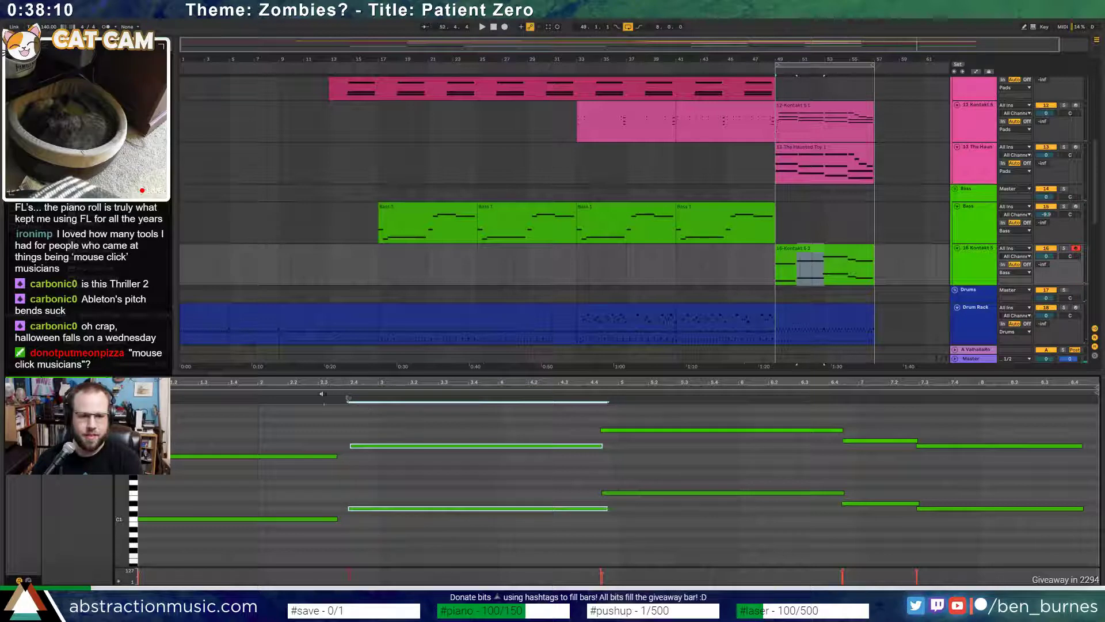
click(322, 394)
key(Right)
key(Right)
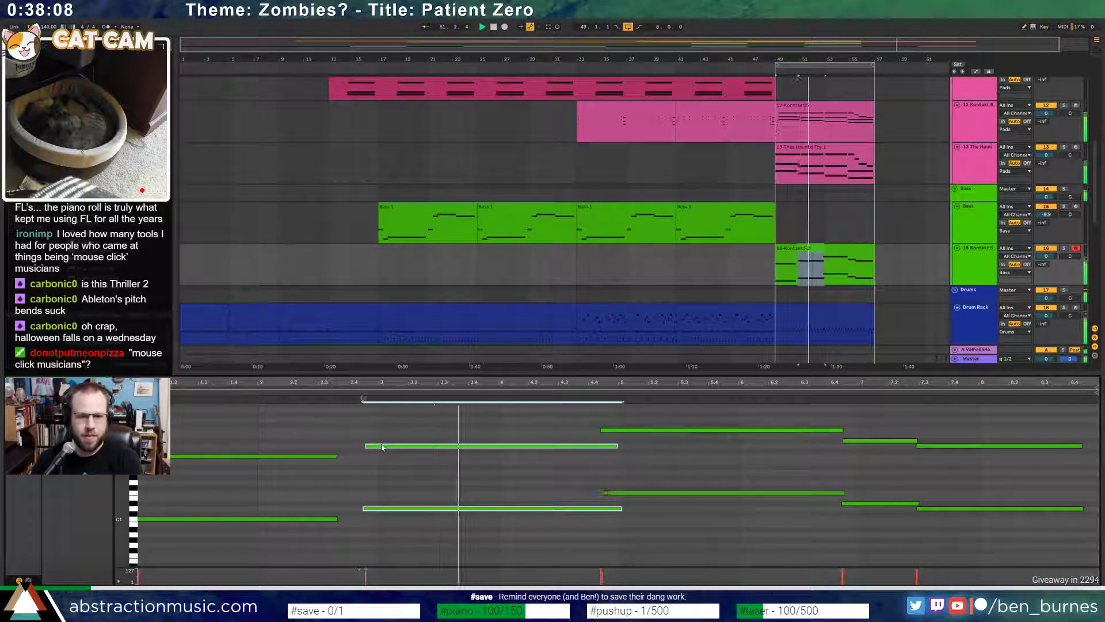
key(shift+Left)
key(shift+Left)
key(shift+Left)
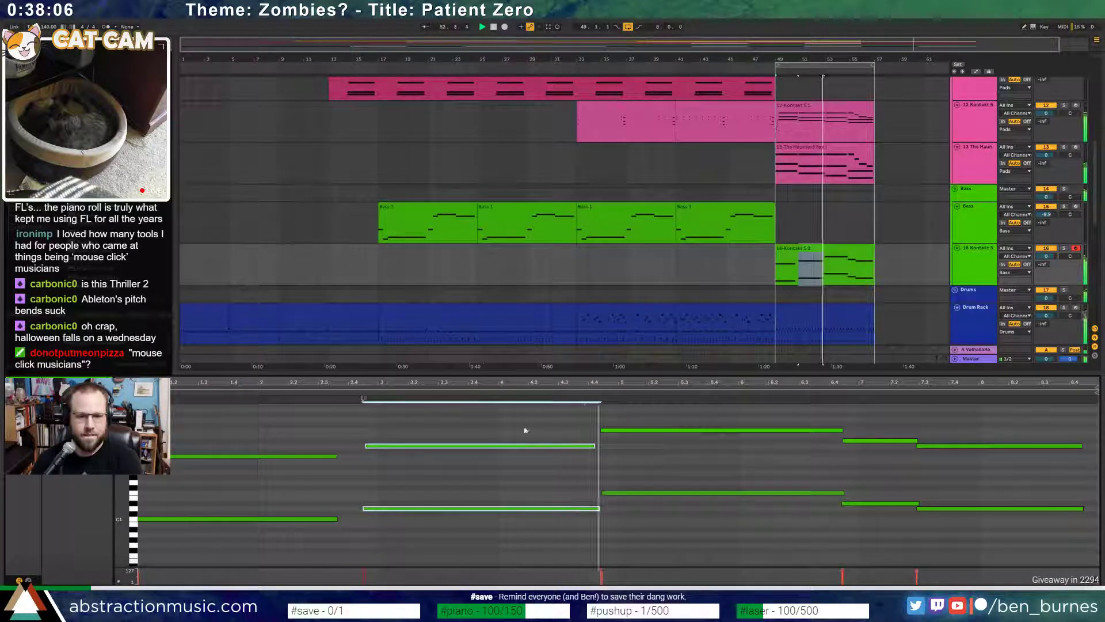
- Lengthen the opening C note pair so it reaches the start of the first D notes
drag(343, 429, 311, 539)
key(shift+Right)
key(shift+Right)
key(shift+Right)
key(shift+Right)
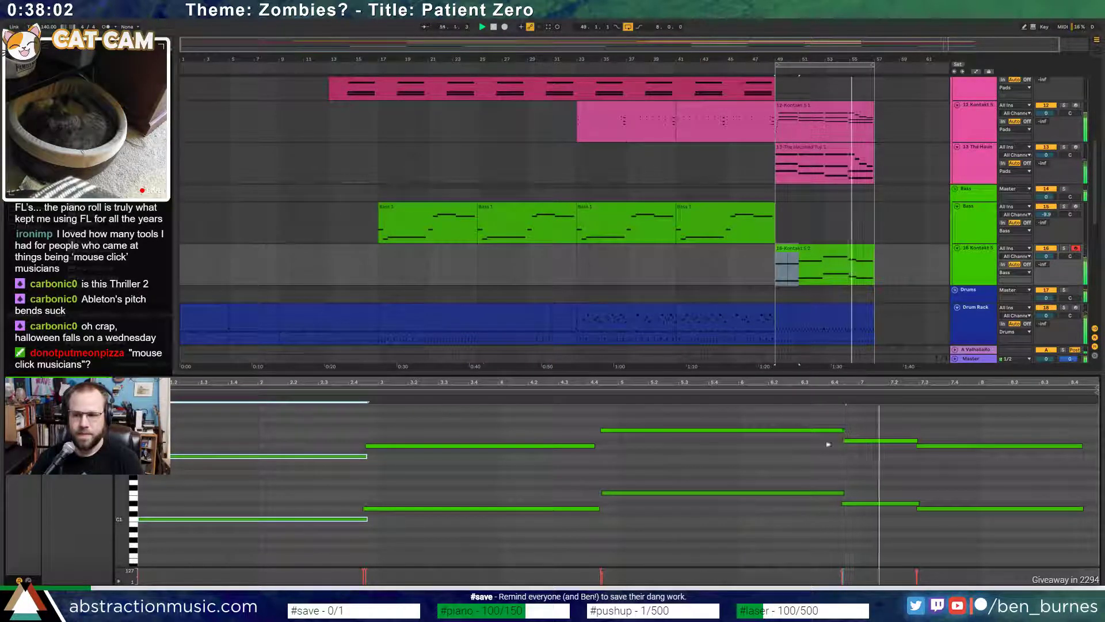
- Shift the F note pair slightly later and shorten it to end where the D# notes begin
drag(686, 415, 716, 536)
key(Right)
key(Right)
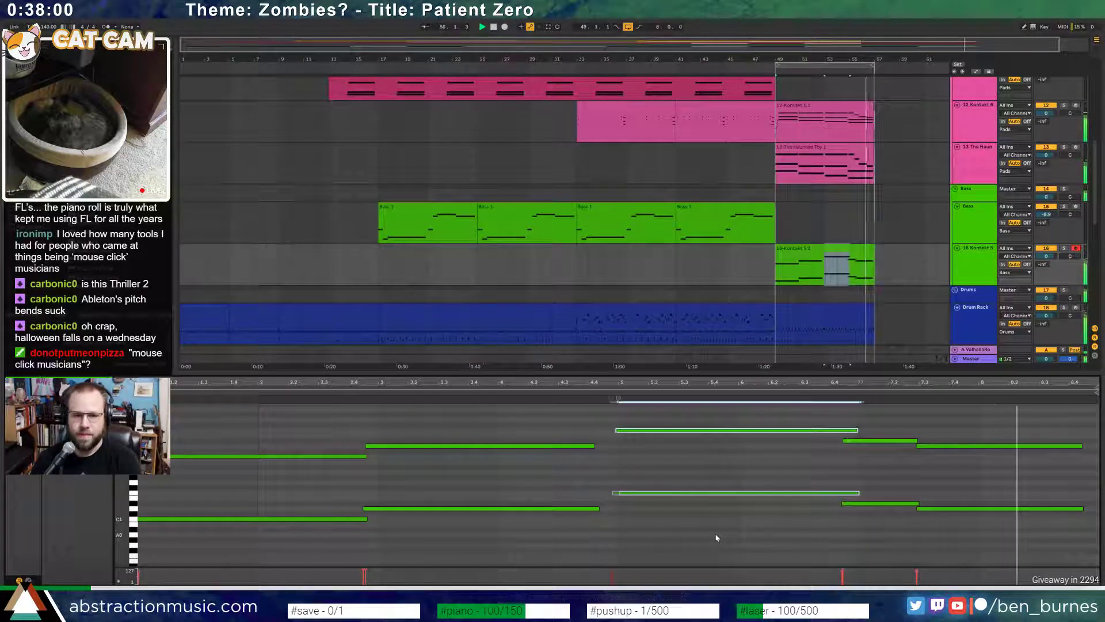
key(shift+Left)
key(shift+Left)
key(shift+Left)
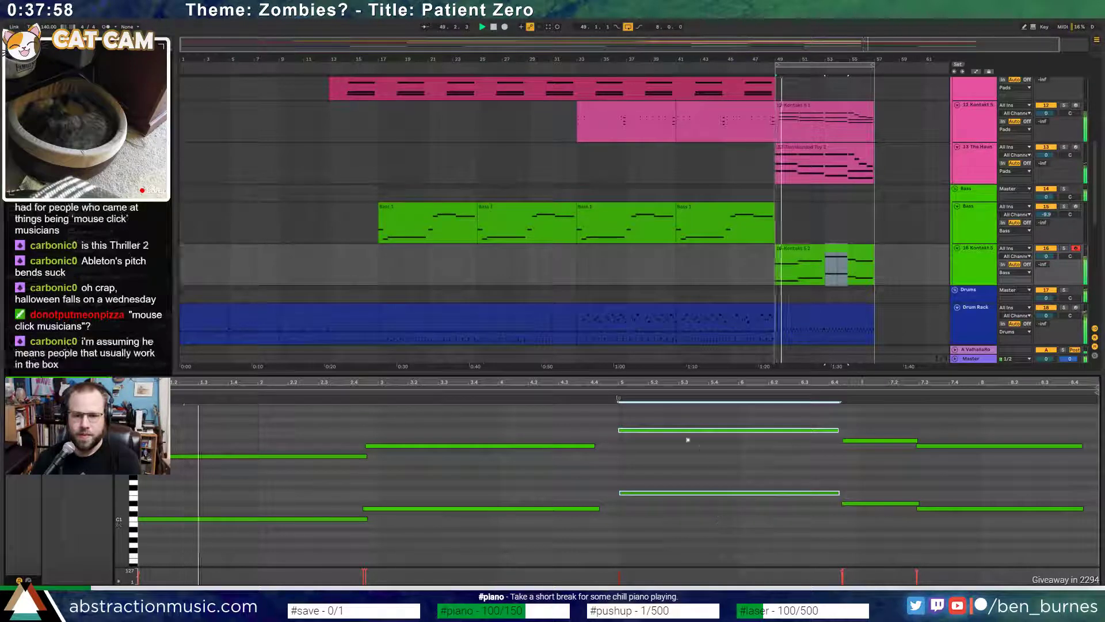
- Lengthen the first D note pair up to the start of the F notes and return to the track's devices
drag(565, 416, 592, 561)
key(shift+Right)
key(shift+Right)
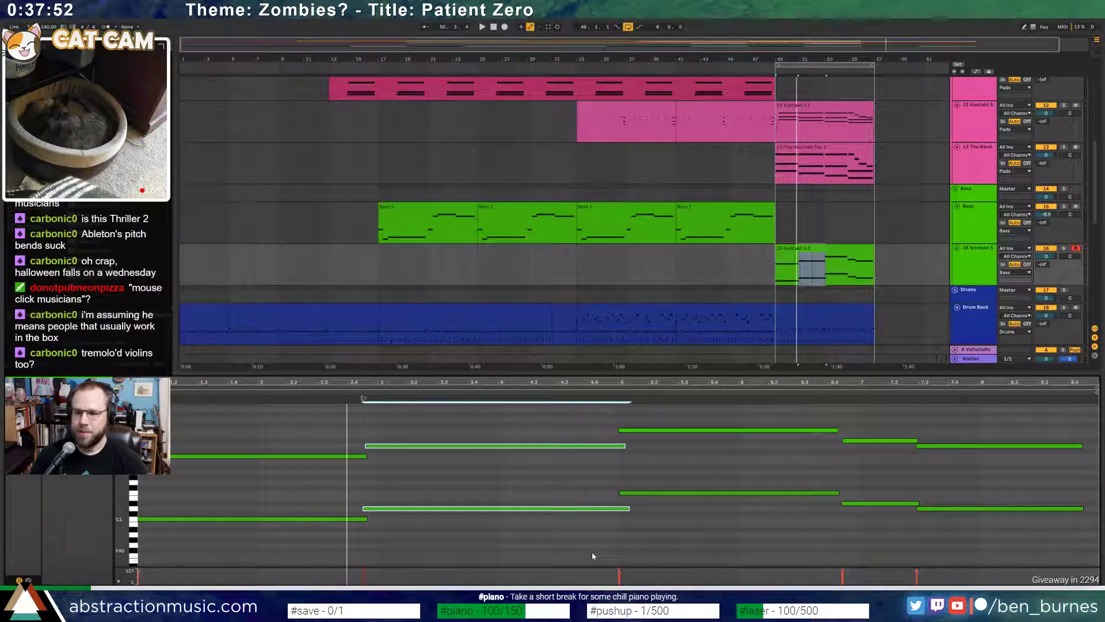
key(shift+Tab)
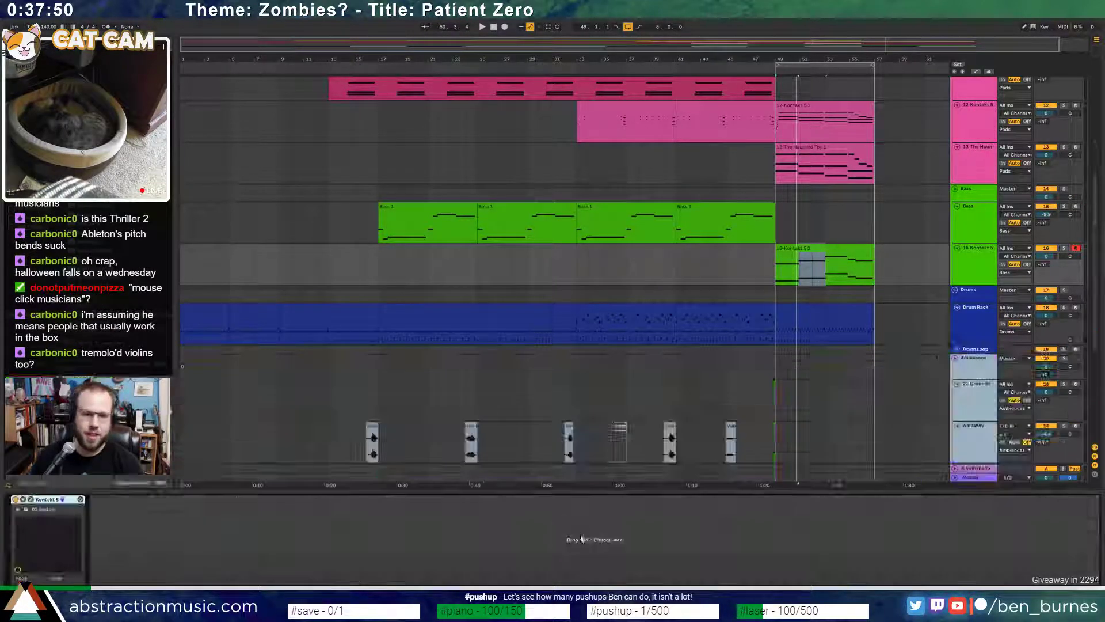
- Raise the new Kontakt strings track's send to the Valhalla reverb return
click(792, 250)
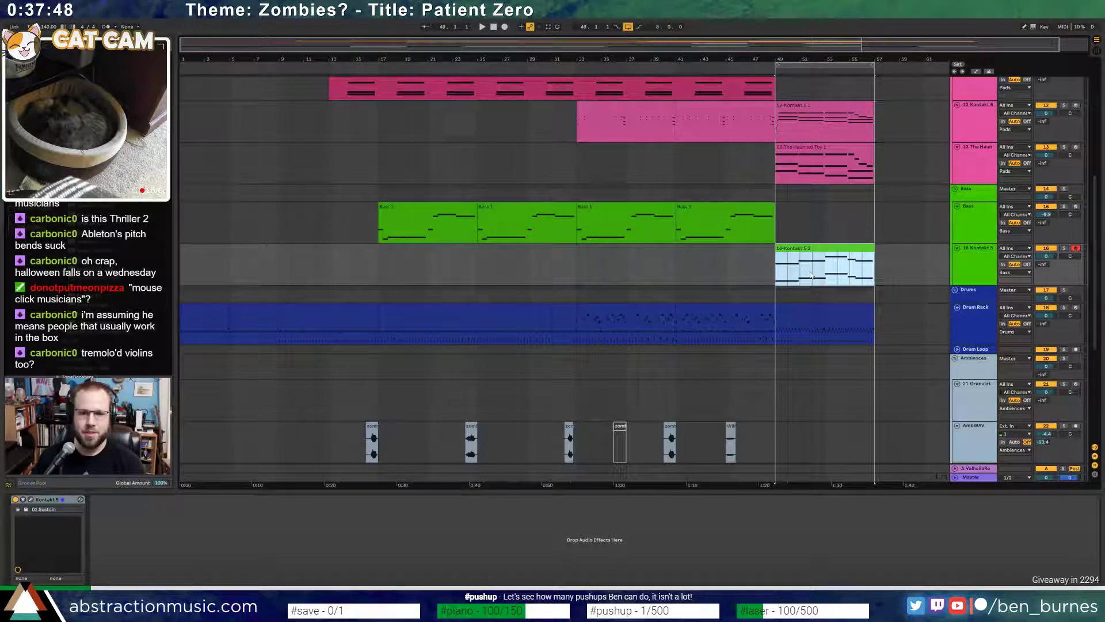
click(987, 266)
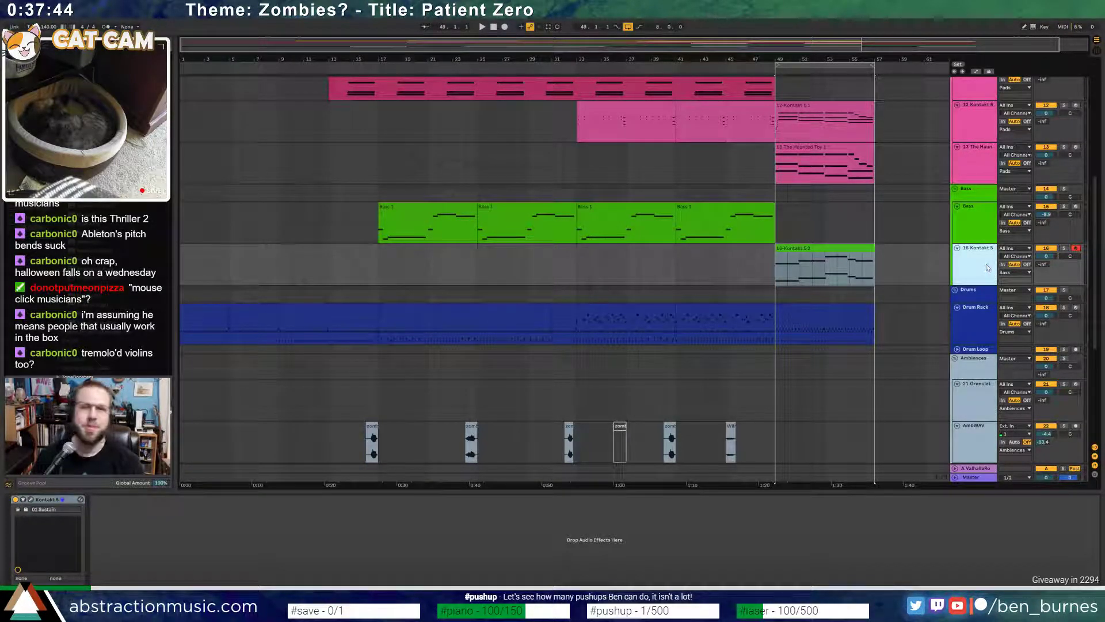
click(1046, 265)
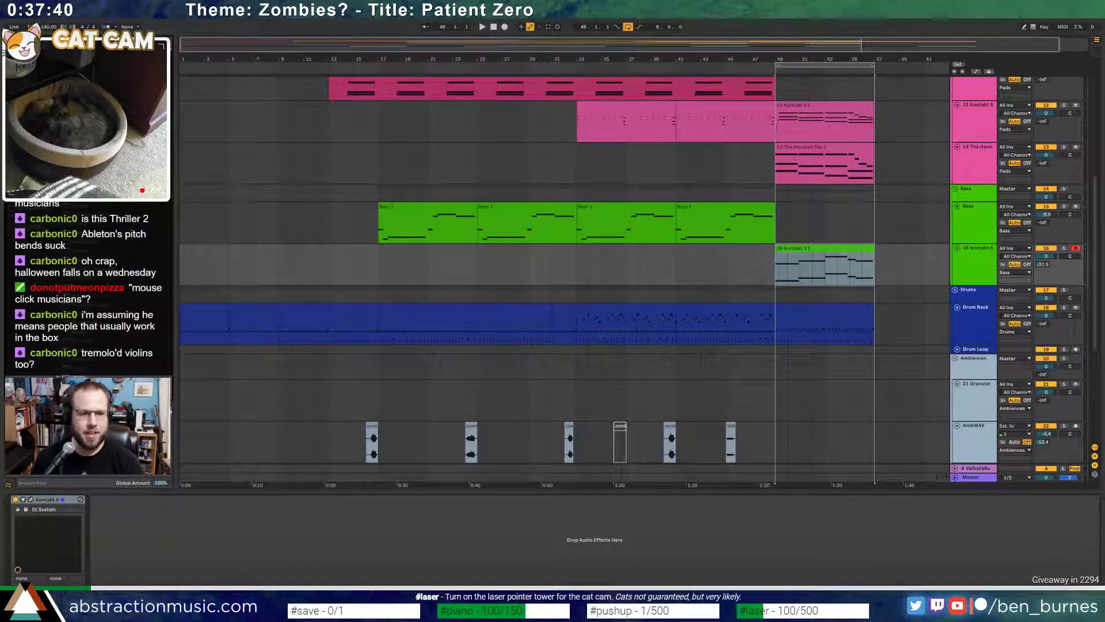
- Add an Auto Filter after Kontakt on the strings track and set it as a low-cutoff high-pass while the section plays
drag(78, 122, 224, 570)
click(134, 561)
key(space)
drag(137, 536, 139, 553)
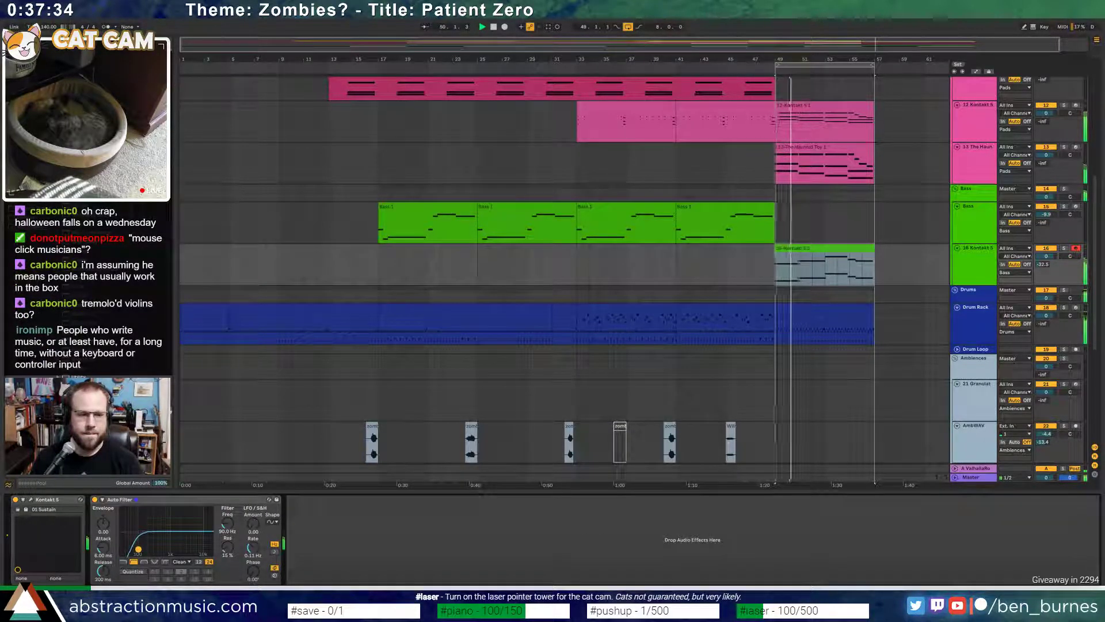
- Move the recorded string clip from bar 49 to bar 57
click(783, 247)
drag(783, 247, 882, 247)
drag(804, 58, 804, 46)
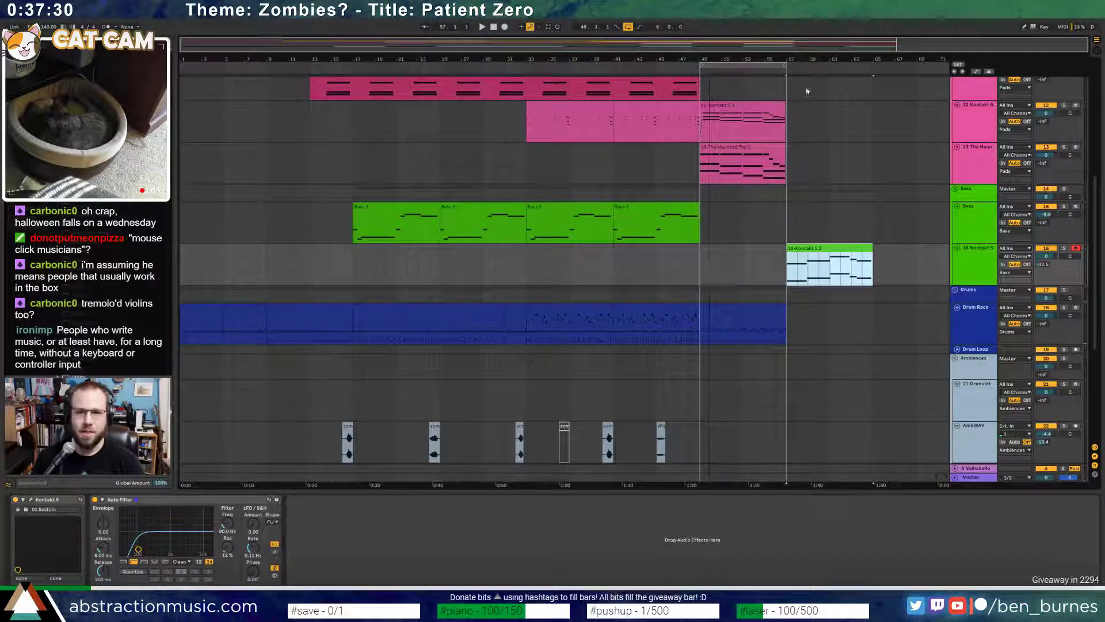
- Duplicate the Kontakt and The Haunted Toy pad clips from bar 49 to bar 57 and extend the drum clip to bar 65
click(748, 118)
shift+click(749, 164)
key(ctrl+d)
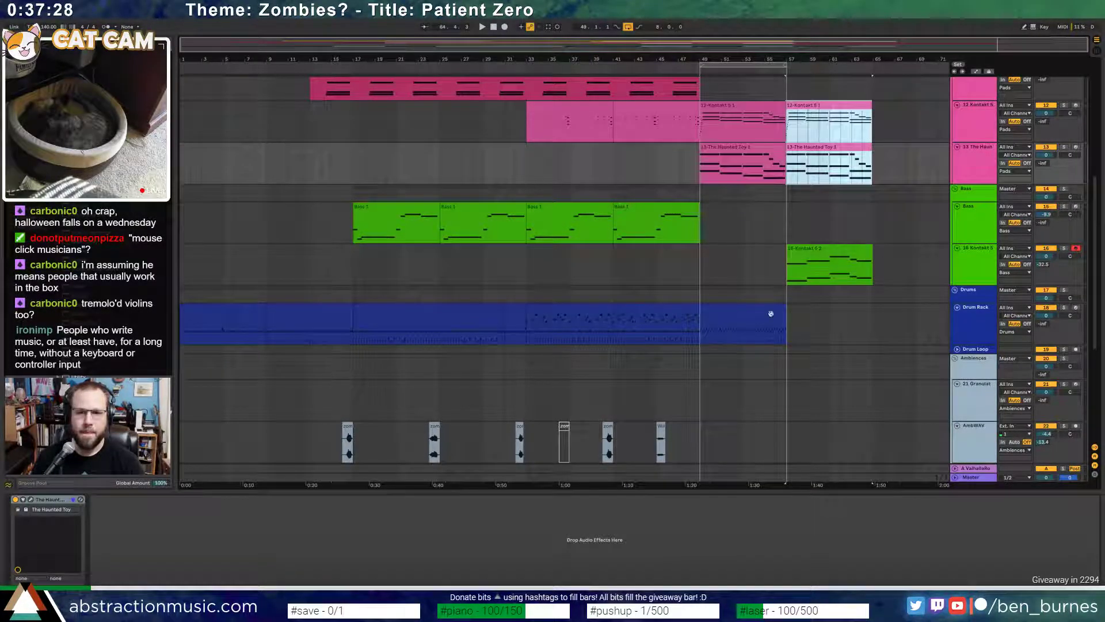
drag(786, 309, 875, 309)
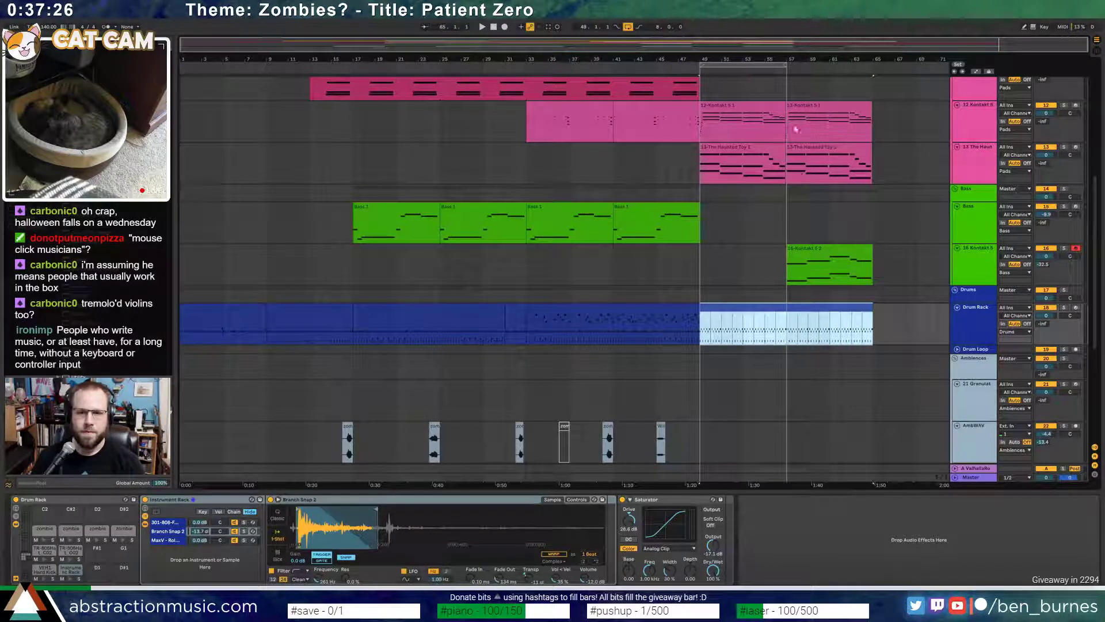
- Split bar 57 off the drum clip and deactivate the kick and hi-hat notes in its first beat
double_click(795, 148)
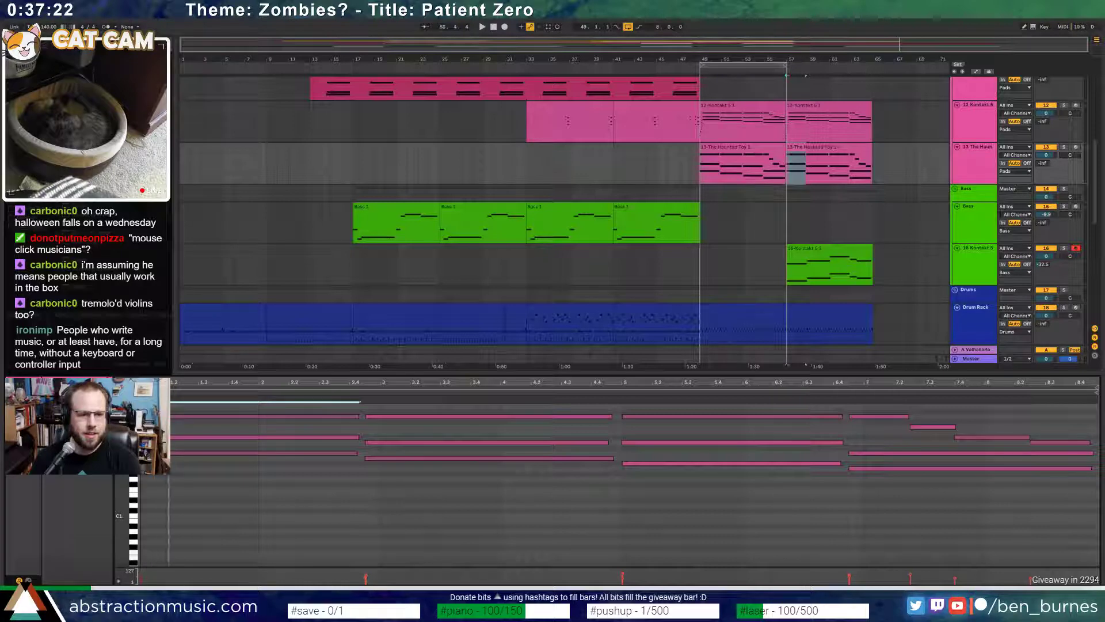
scroll(797, 268, down, 2)
click(797, 267)
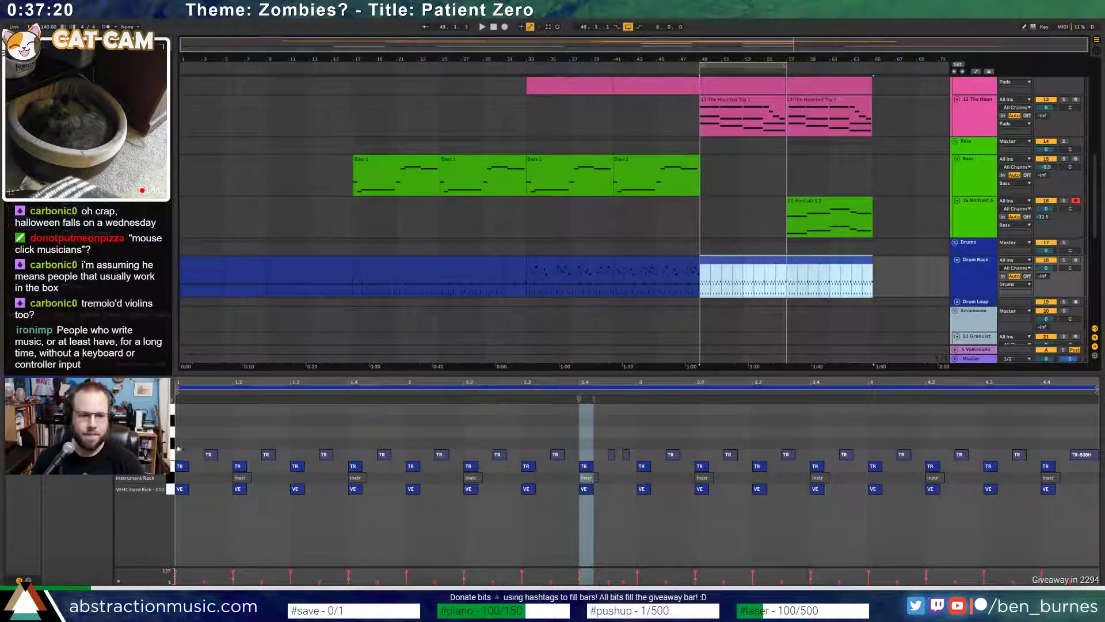
click(789, 278)
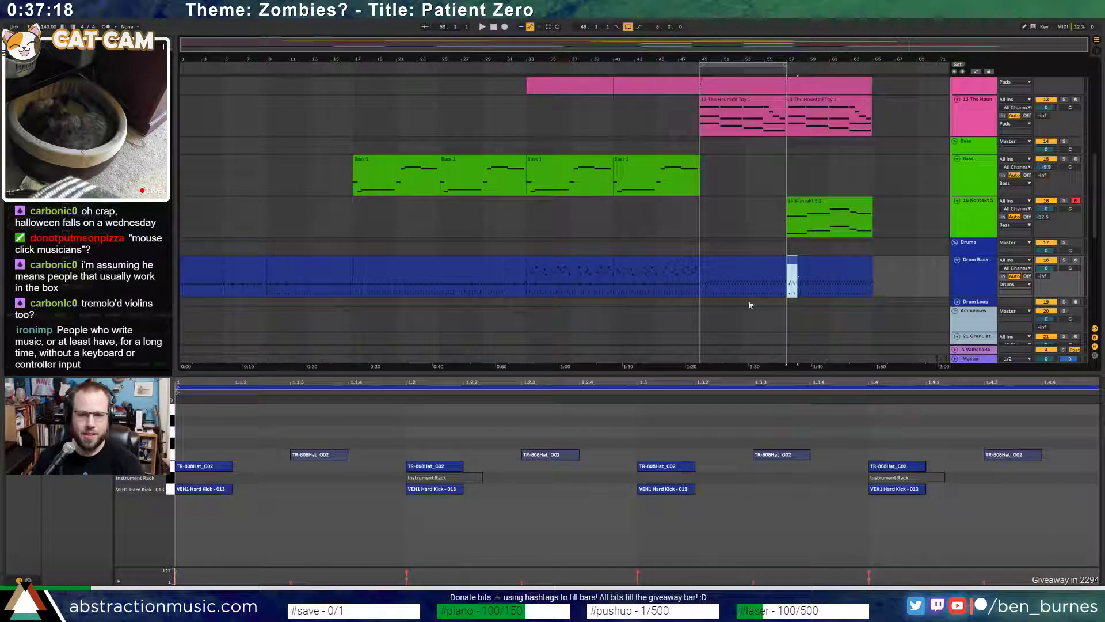
drag(195, 440, 342, 472)
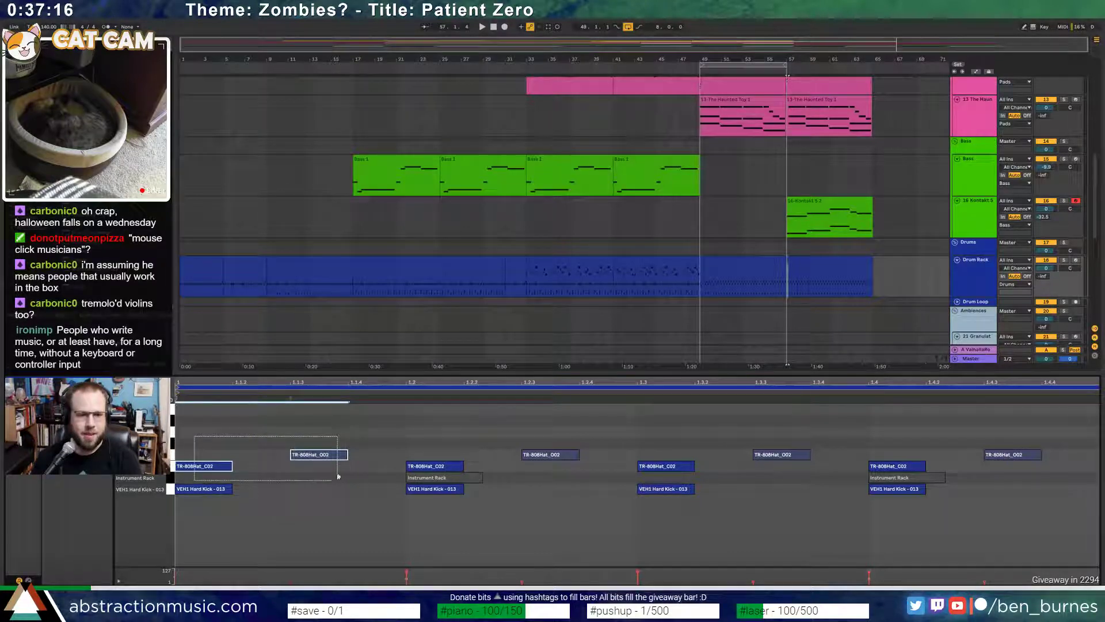
key(Delete)
click(211, 470)
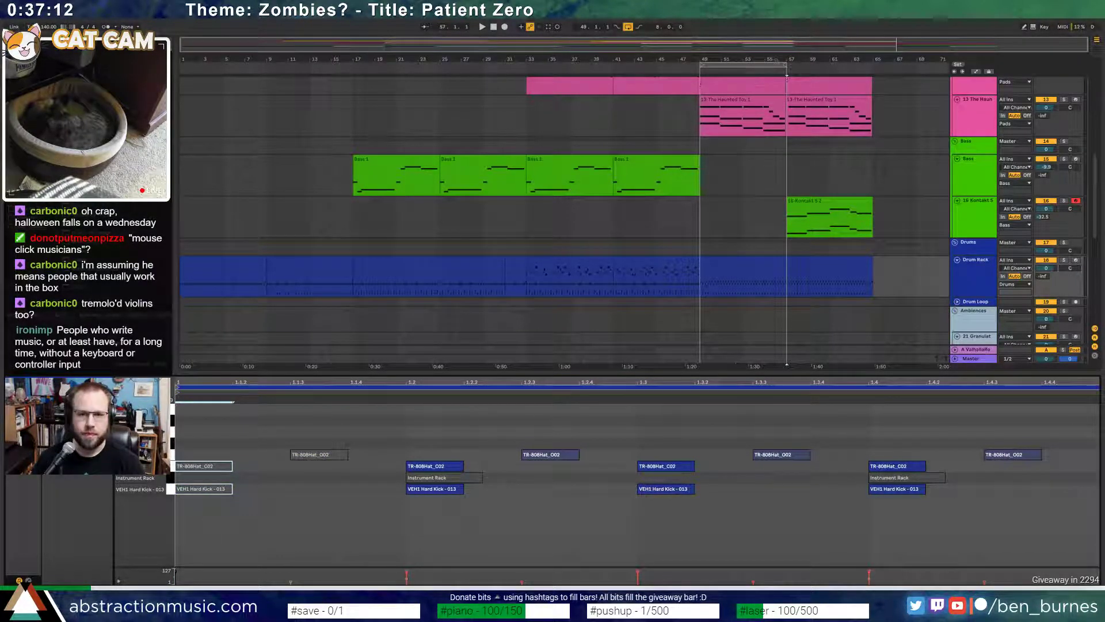
- Extend the loop to cover bars 49 to 65 and play from just before bar 49 while reviewing the tracks
drag(785, 63, 872, 64)
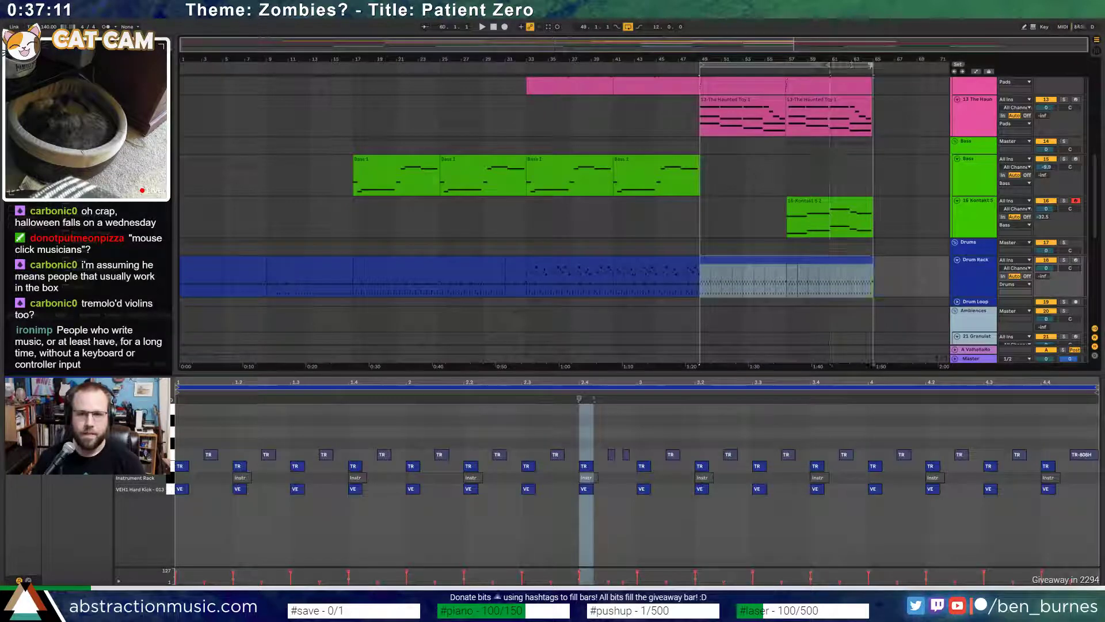
click(681, 72)
key(shift+Tab)
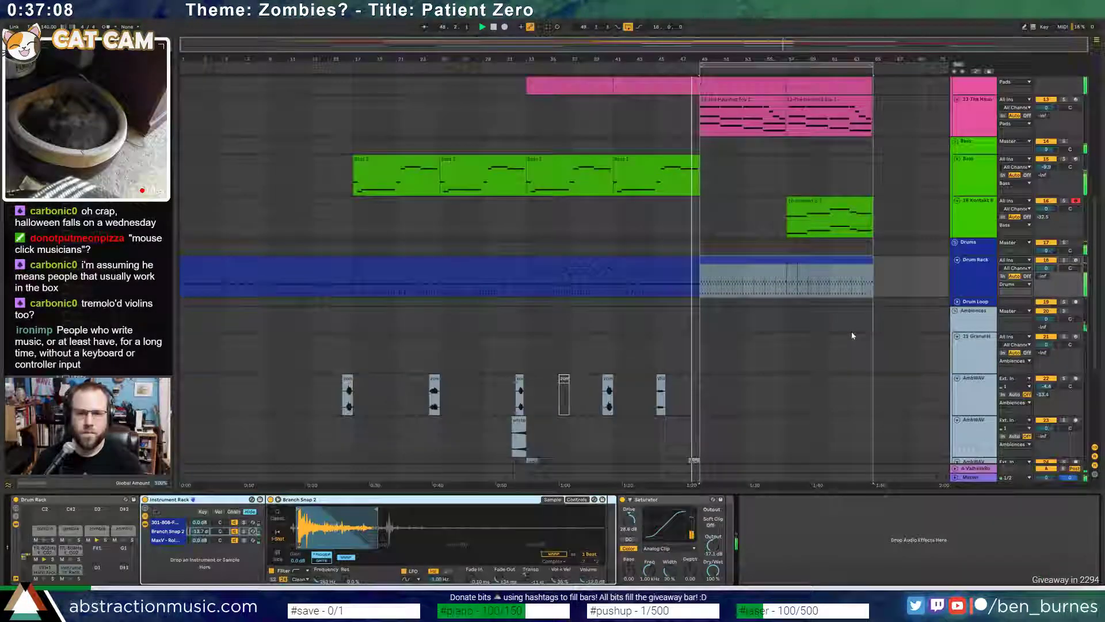
scroll(853, 333, up, 3)
scroll(853, 333, up, 2)
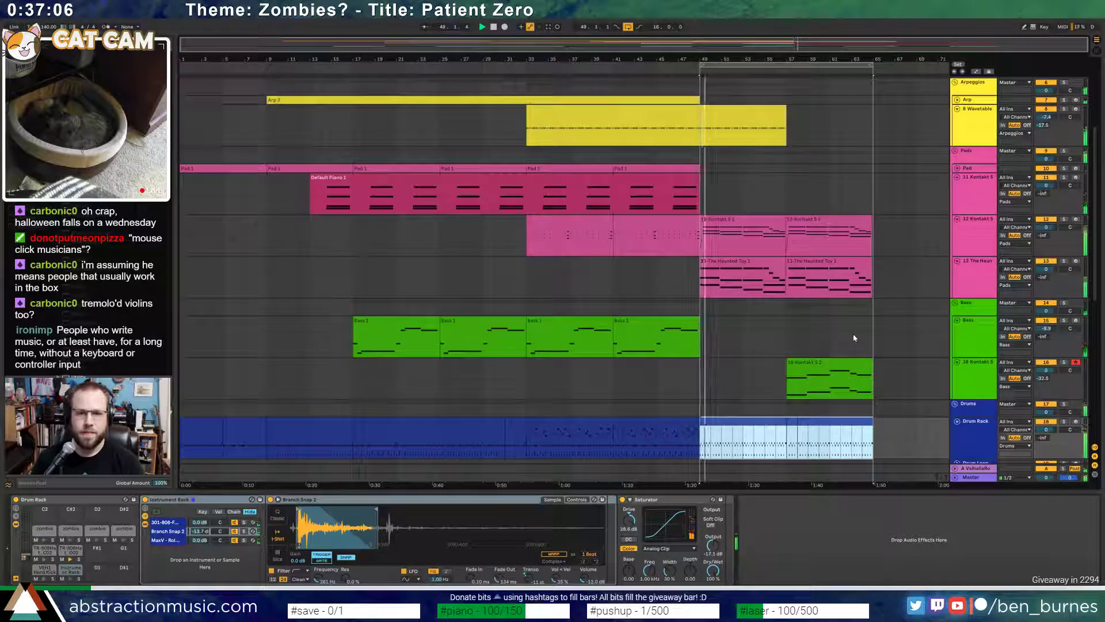
scroll(854, 333, down, 8)
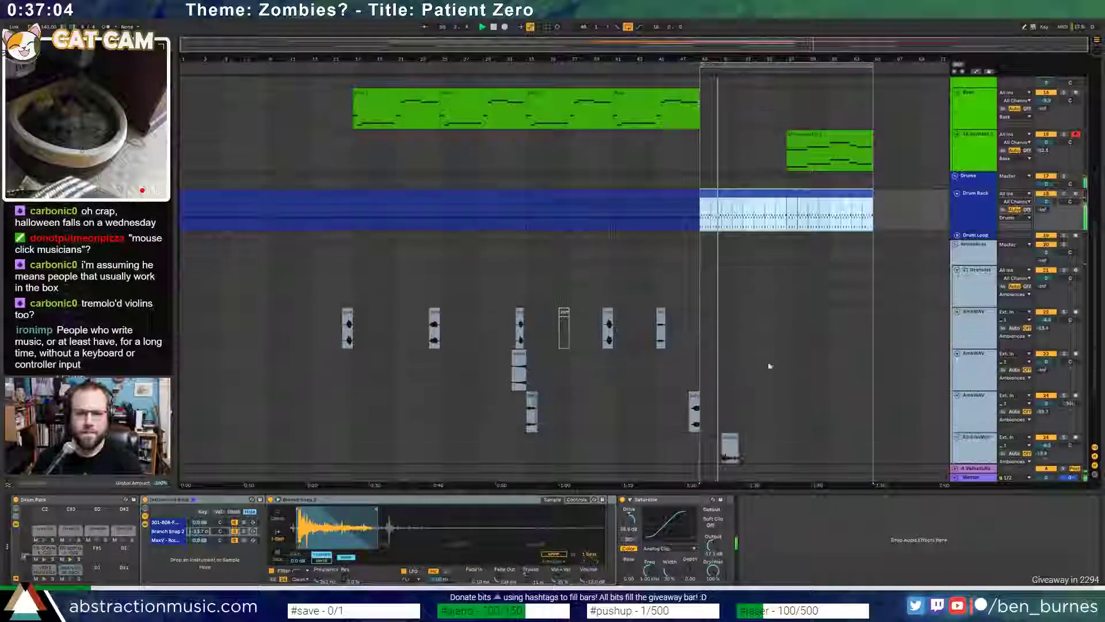
- Move the ambience audio clip ending at bar 49 up onto the first AmbWAV track
drag(691, 397, 693, 332)
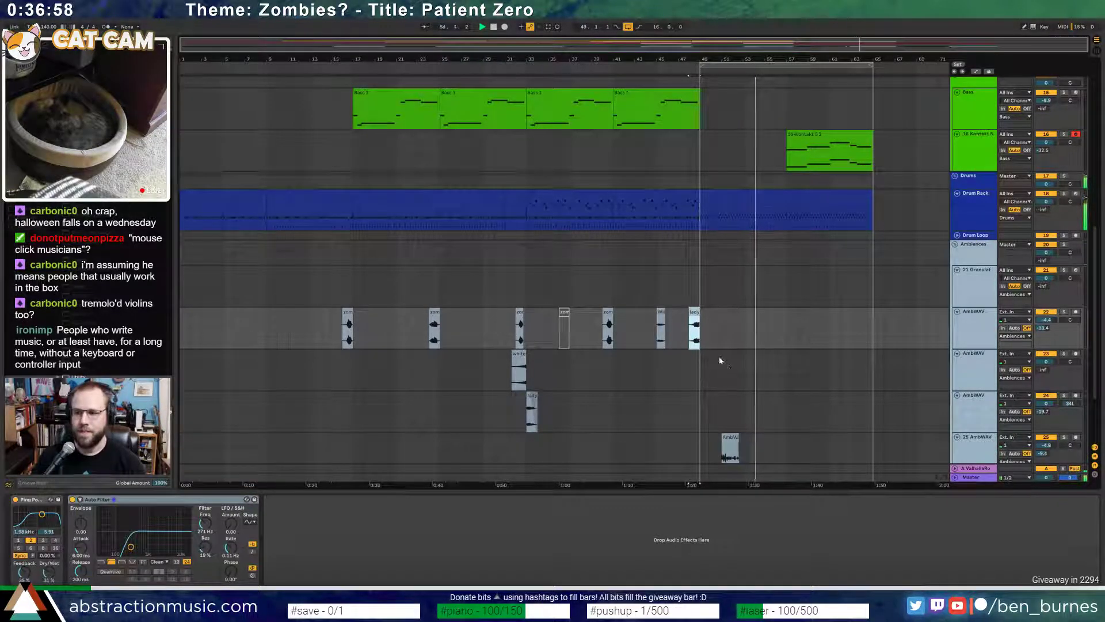
scroll(806, 345, up, 1)
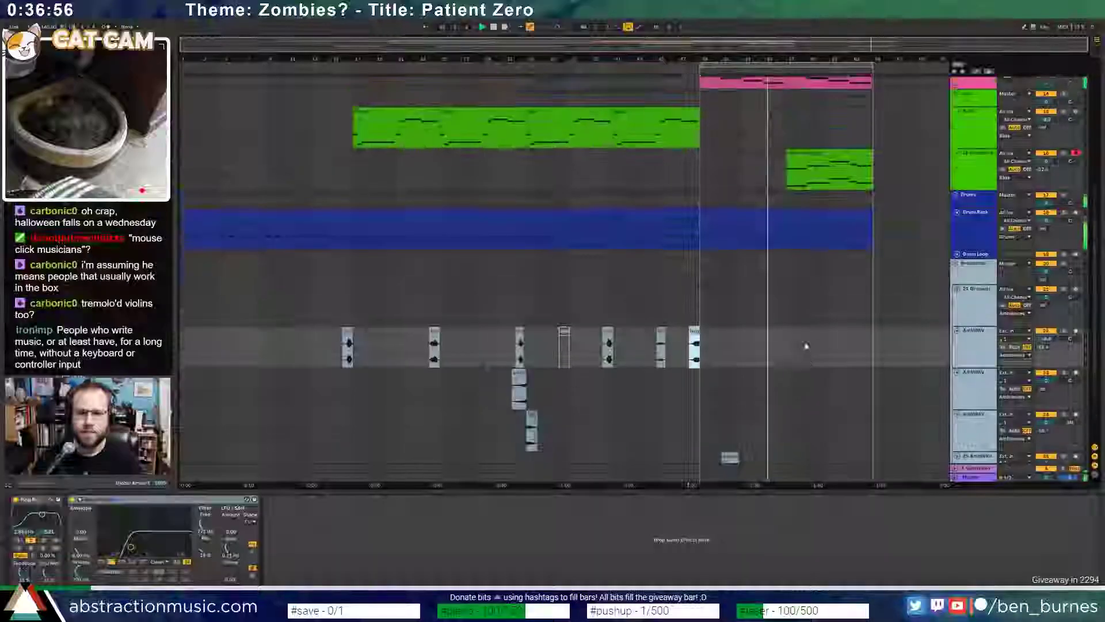
scroll(806, 345, up, 4)
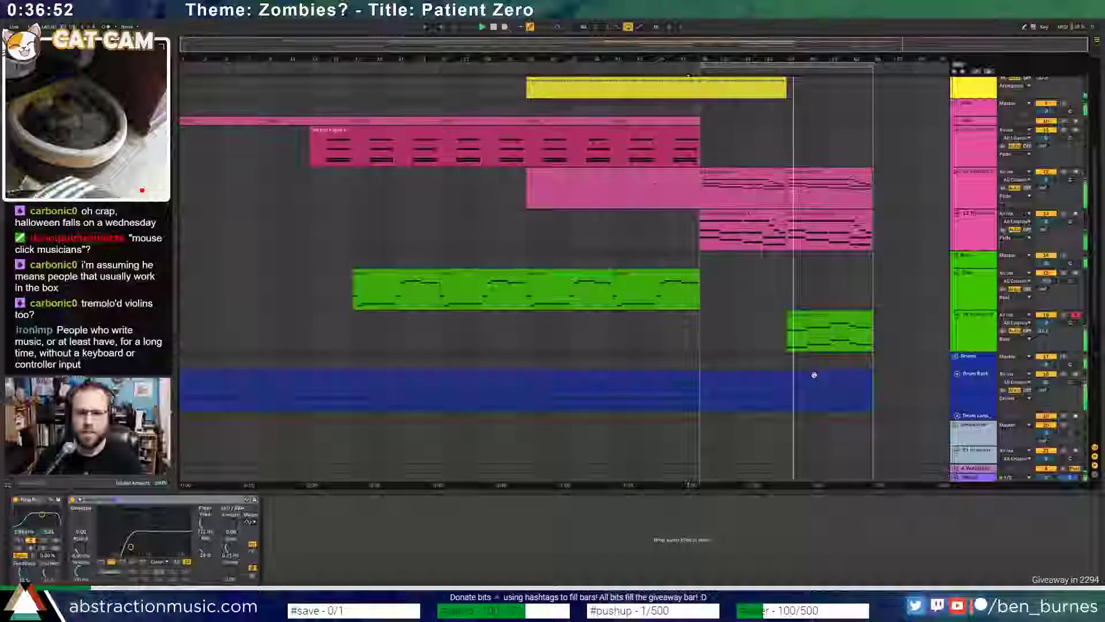
- Select the drums from bar 49 to bar 65 and extend the yellow Wavetable arpeggio clip from bar 57 to bar 65
click(792, 374)
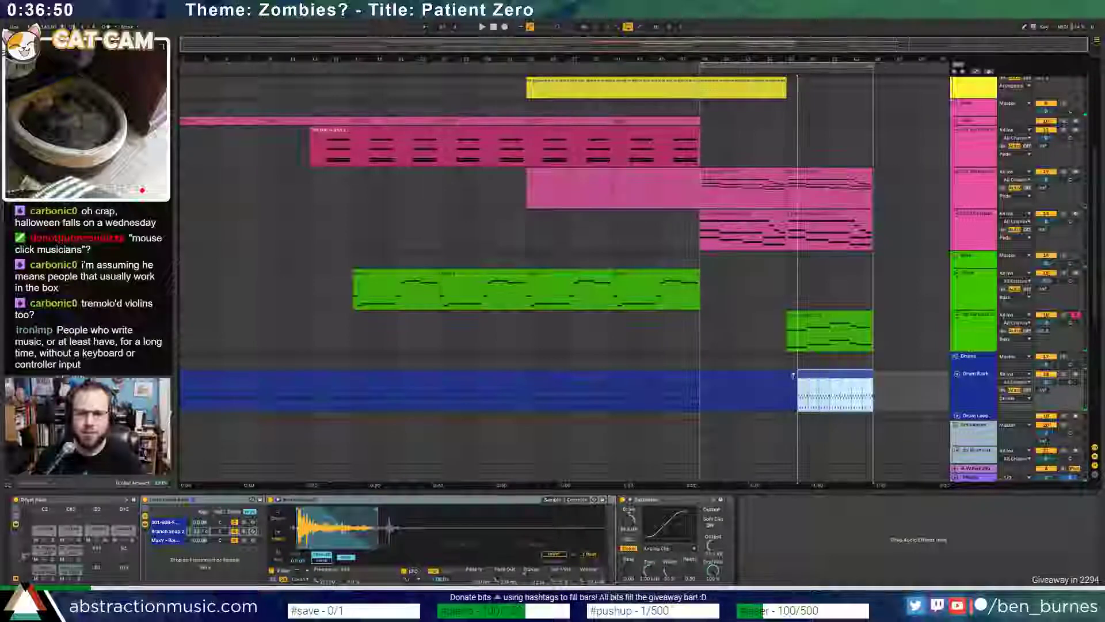
drag(794, 376, 784, 375)
drag(700, 376, 873, 375)
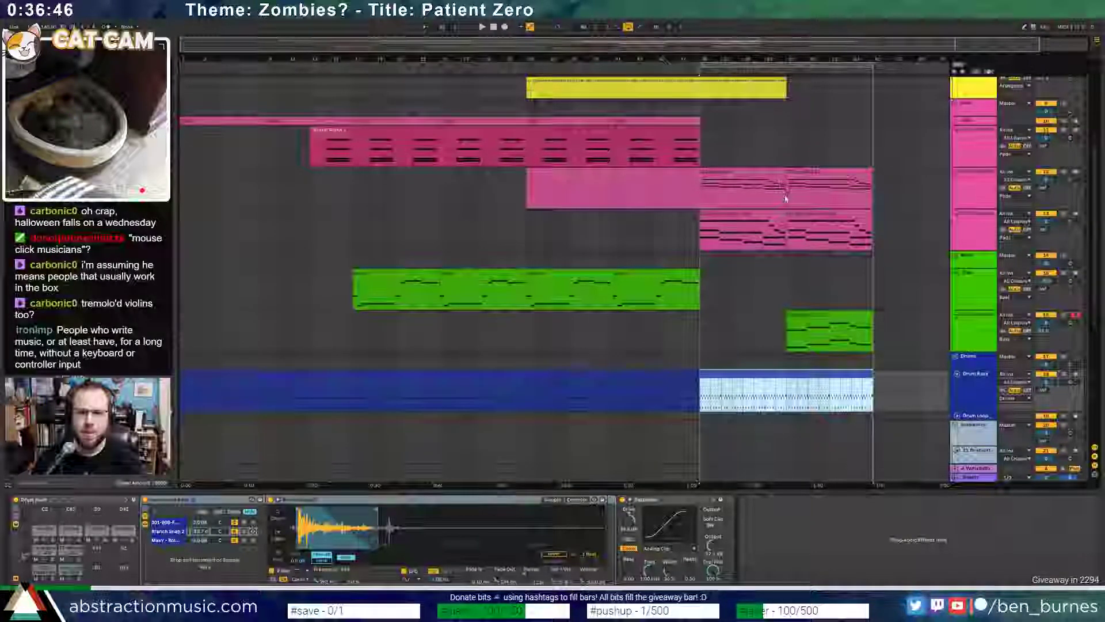
scroll(786, 198, up, 3)
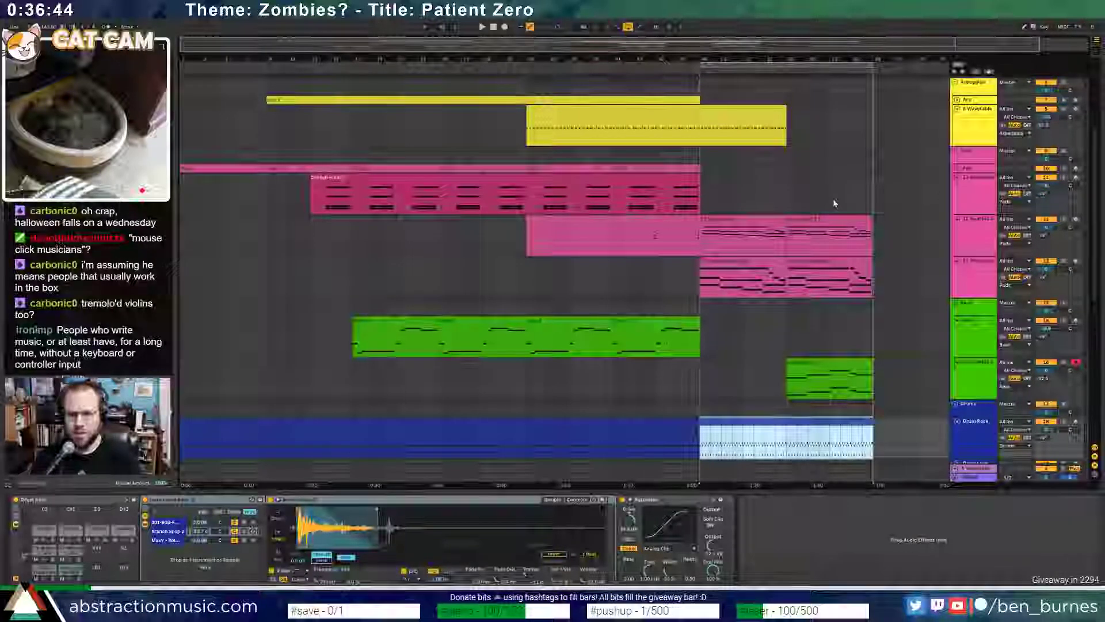
drag(786, 109, 872, 110)
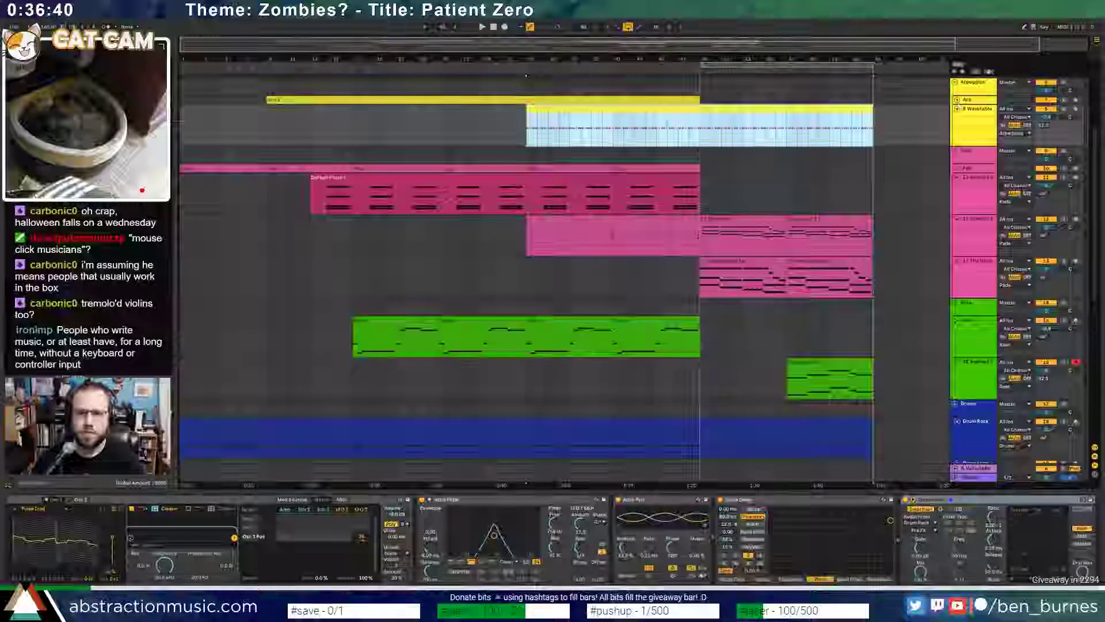
- Play the section from bar 49 and inspect the waveform of the ambience clip ending at that bar
key(space)
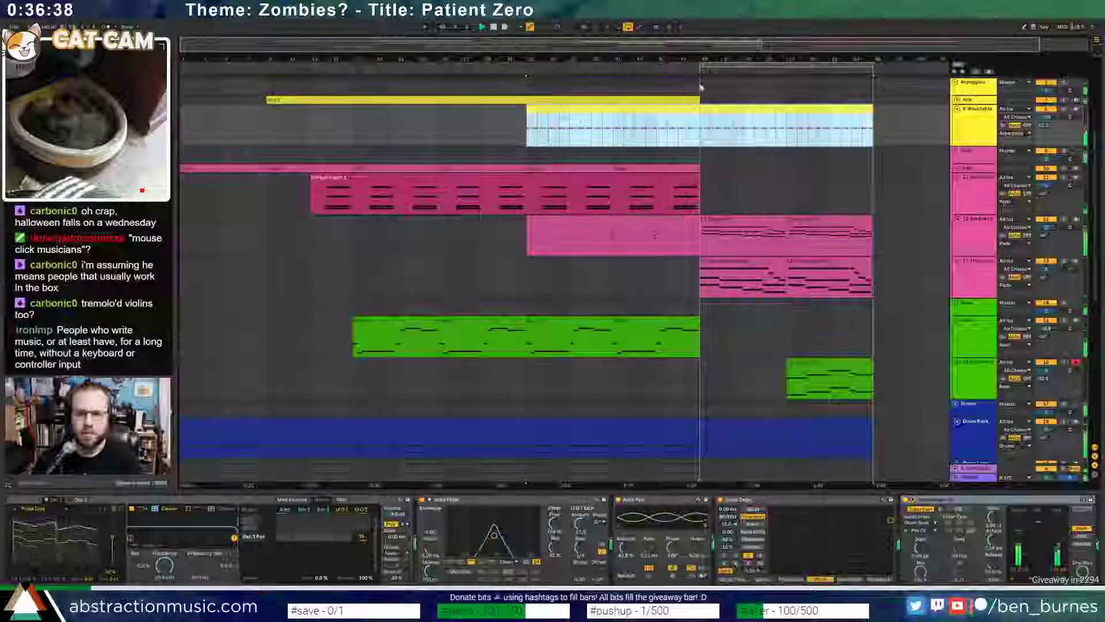
scroll(731, 276, down, 8)
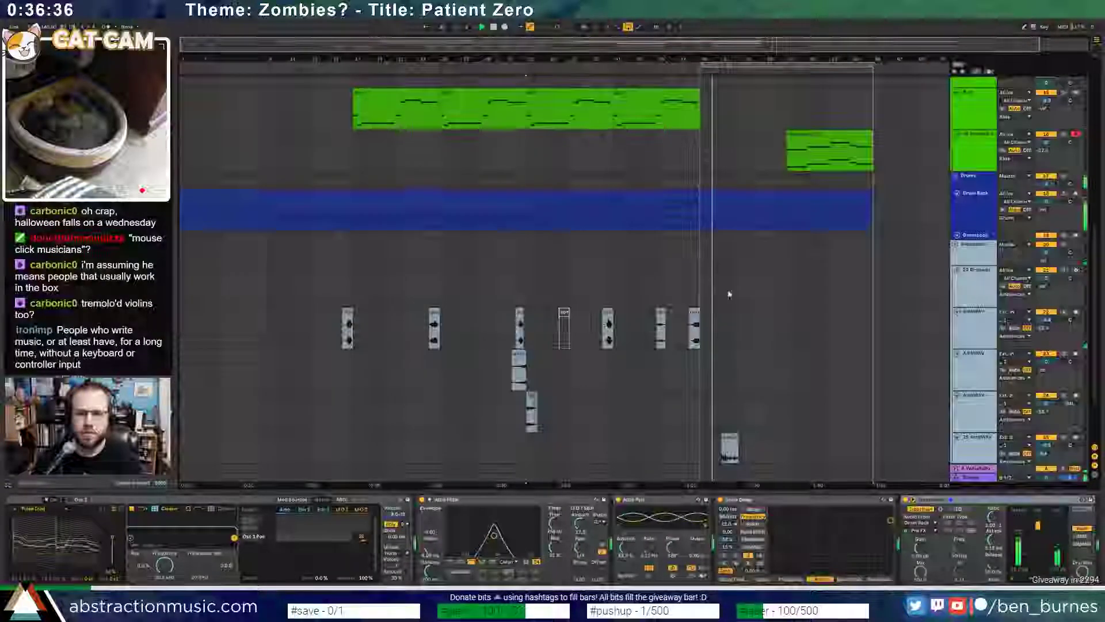
double_click(694, 312)
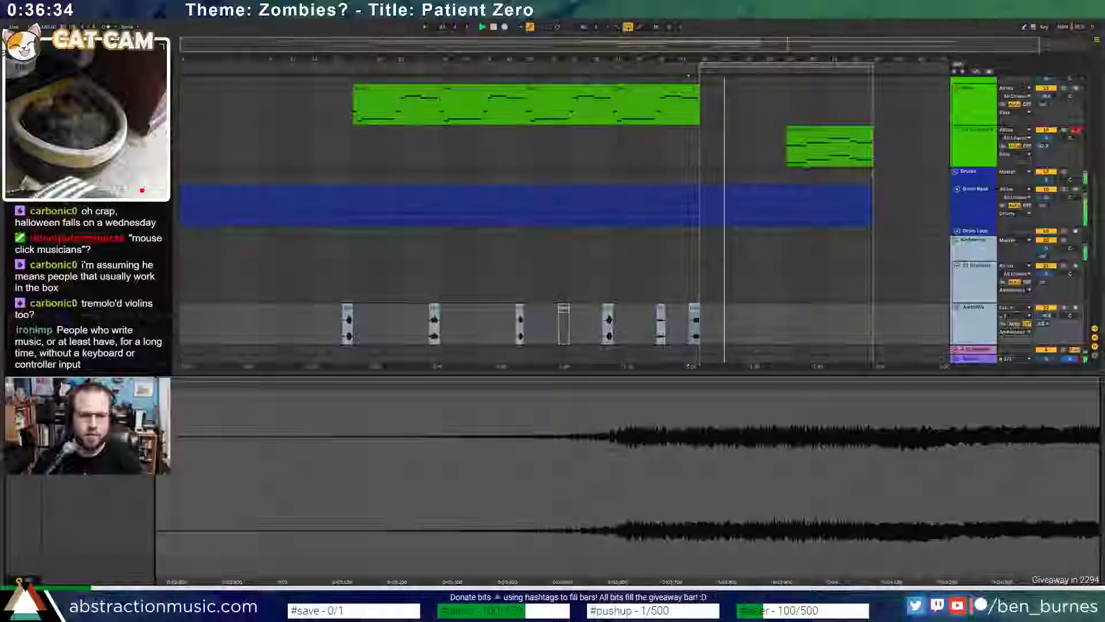
key(shift+Tab)
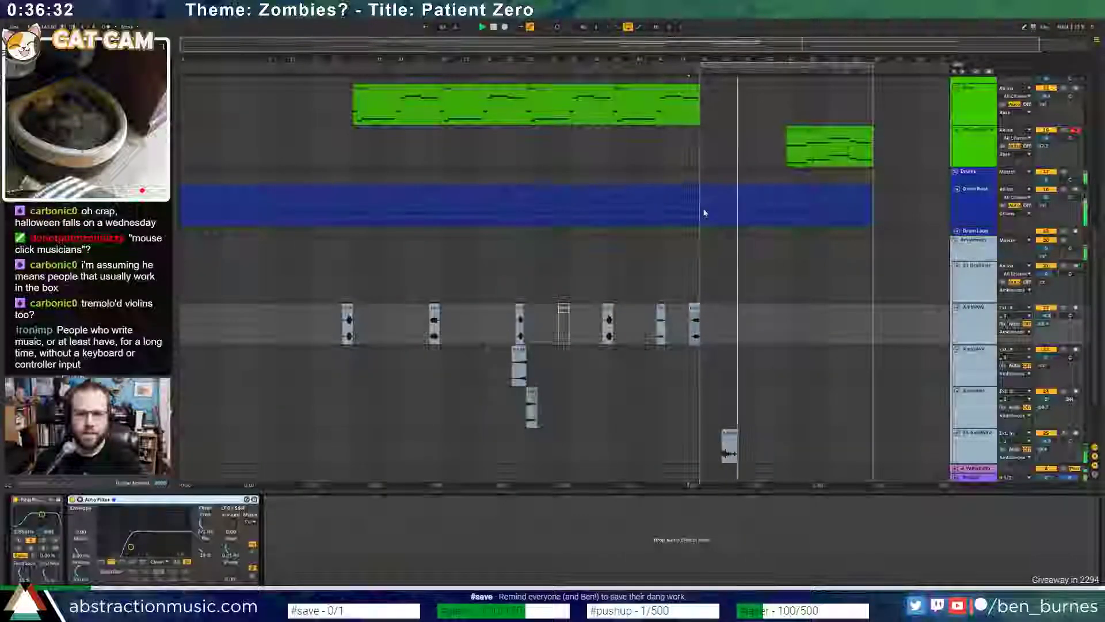
- In the drum clip, duplicate the closed TR-808 hi-hat note on the last beat before bar 57 and shorten the copy
double_click(738, 189)
key(space)
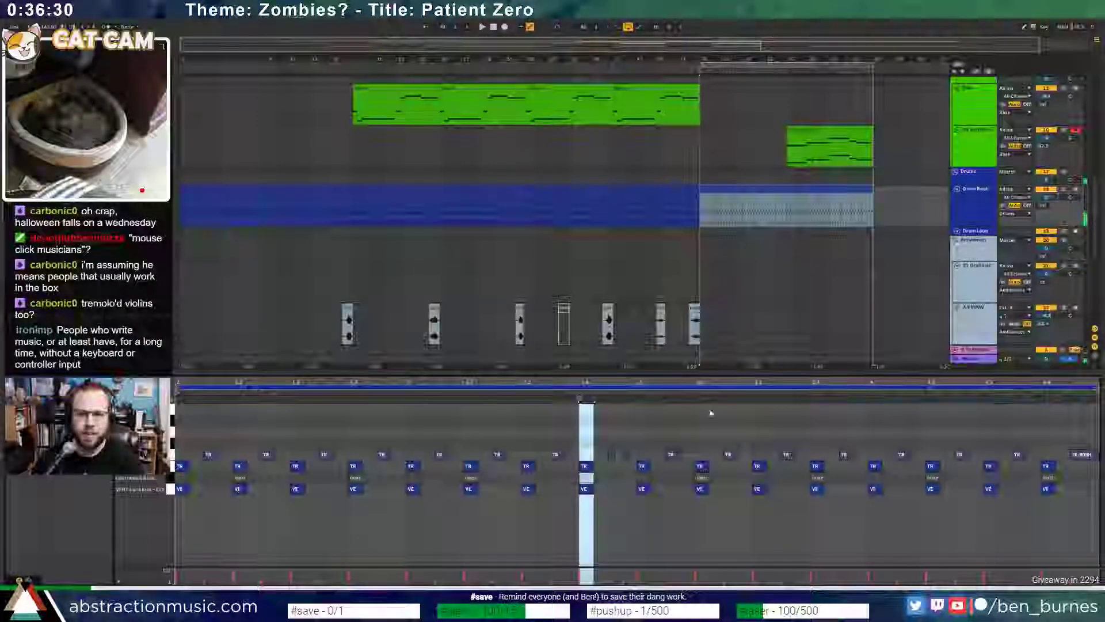
drag(747, 202, 784, 206)
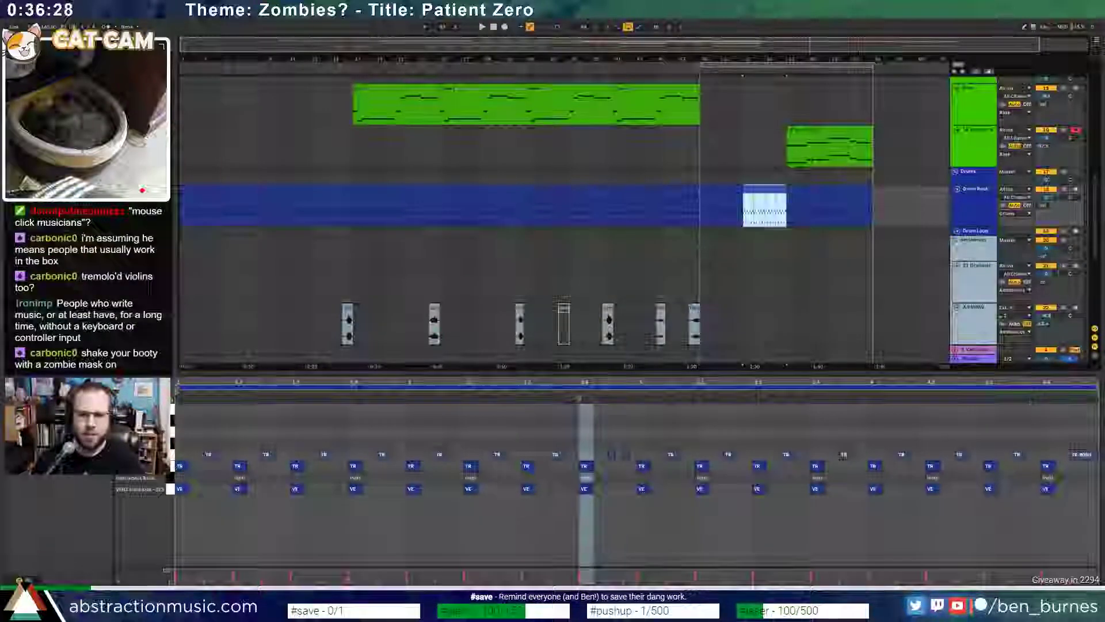
drag(1051, 383, 1039, 468)
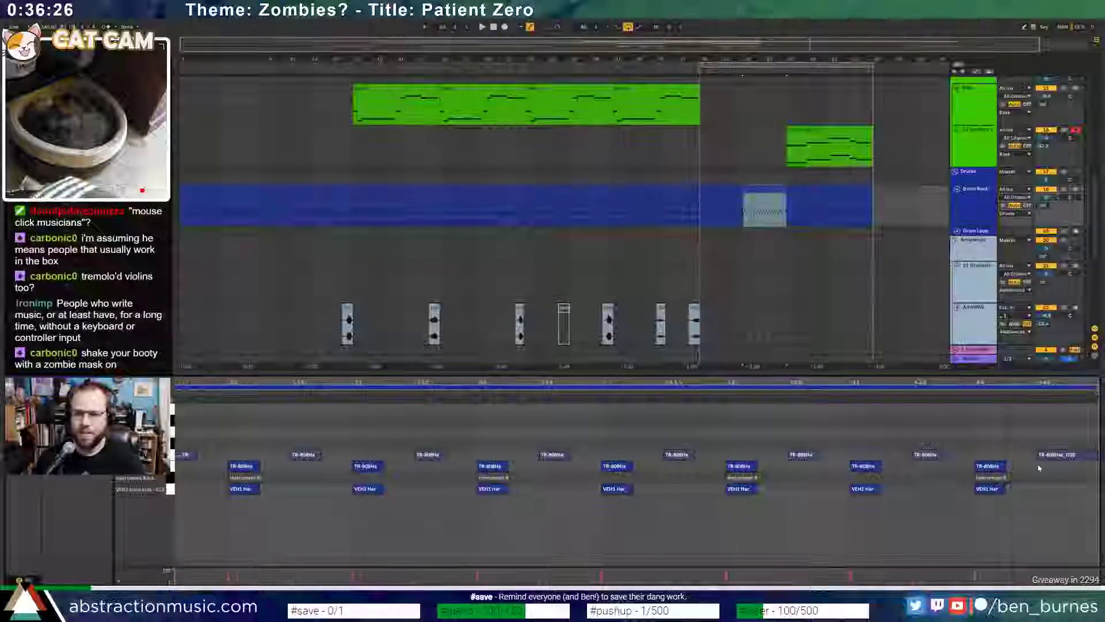
click(989, 465)
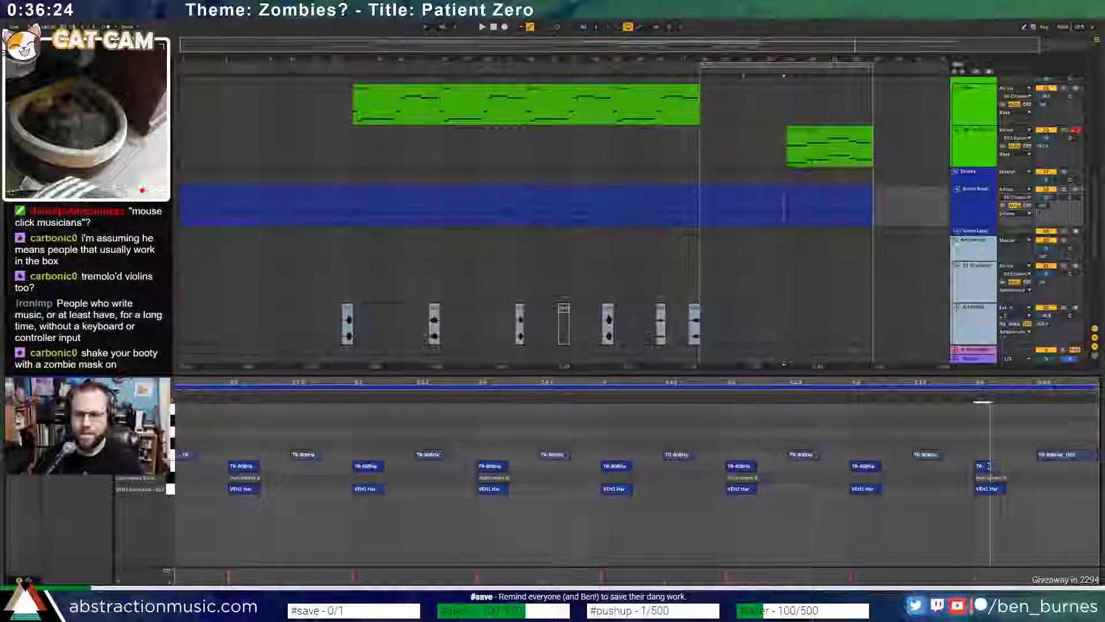
key(ctrl+d)
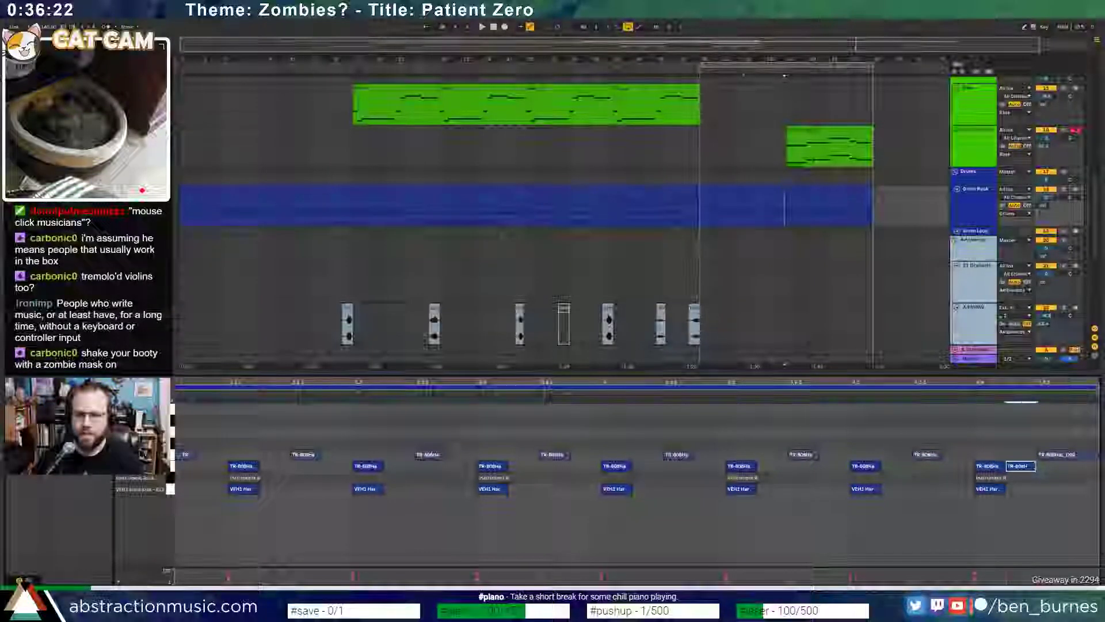
drag(1035, 467, 1017, 466)
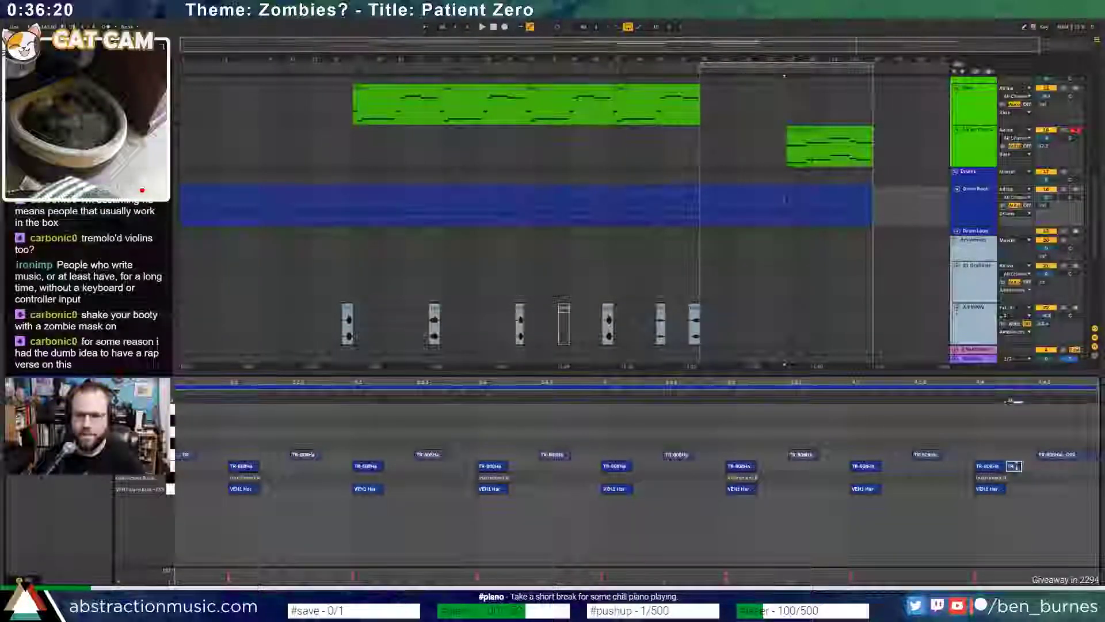
- Complete the hi-hat fill before bar 57 with more short and full-length copies, and delete the overlapping TR-808 note in the row above
key(ctrl+d)
key(ctrl+d)
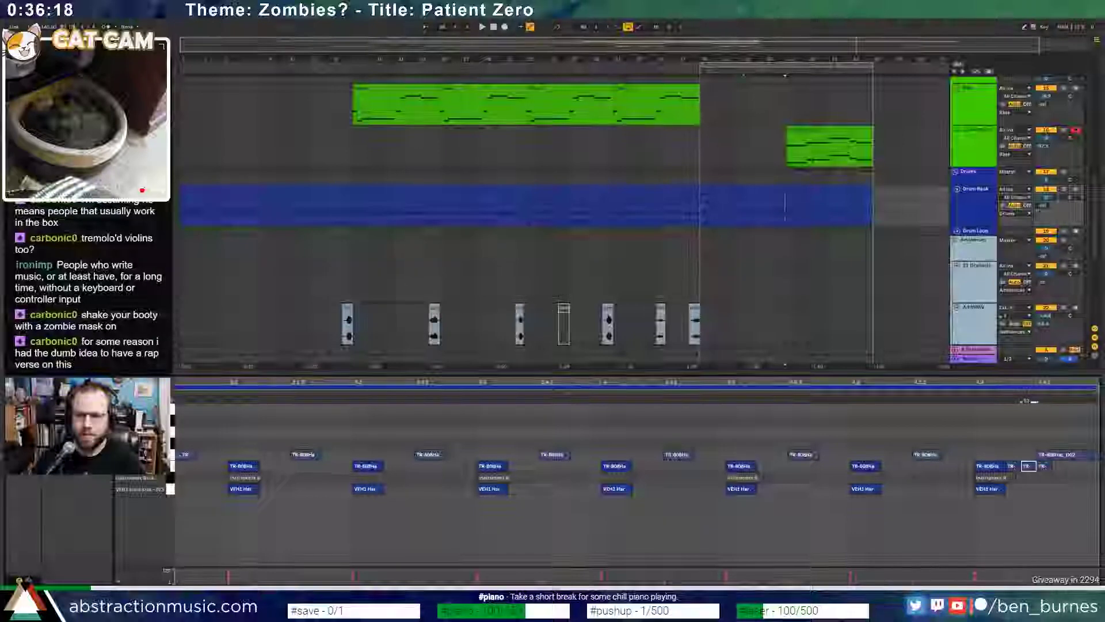
double_click(1053, 467)
key(ctrl+d)
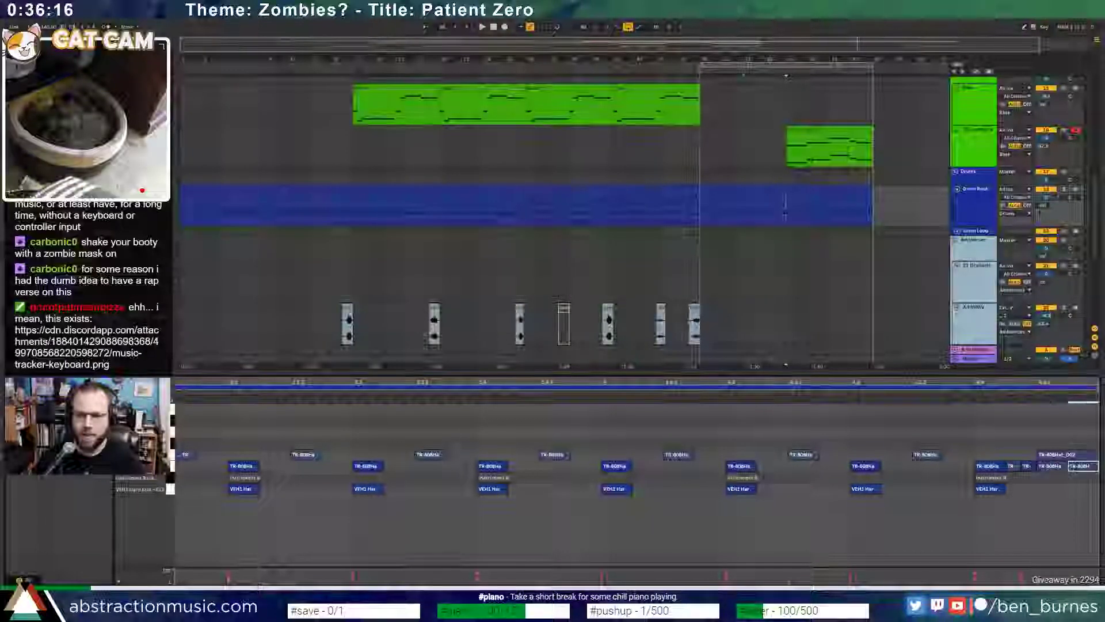
click(1057, 455)
key(Delete)
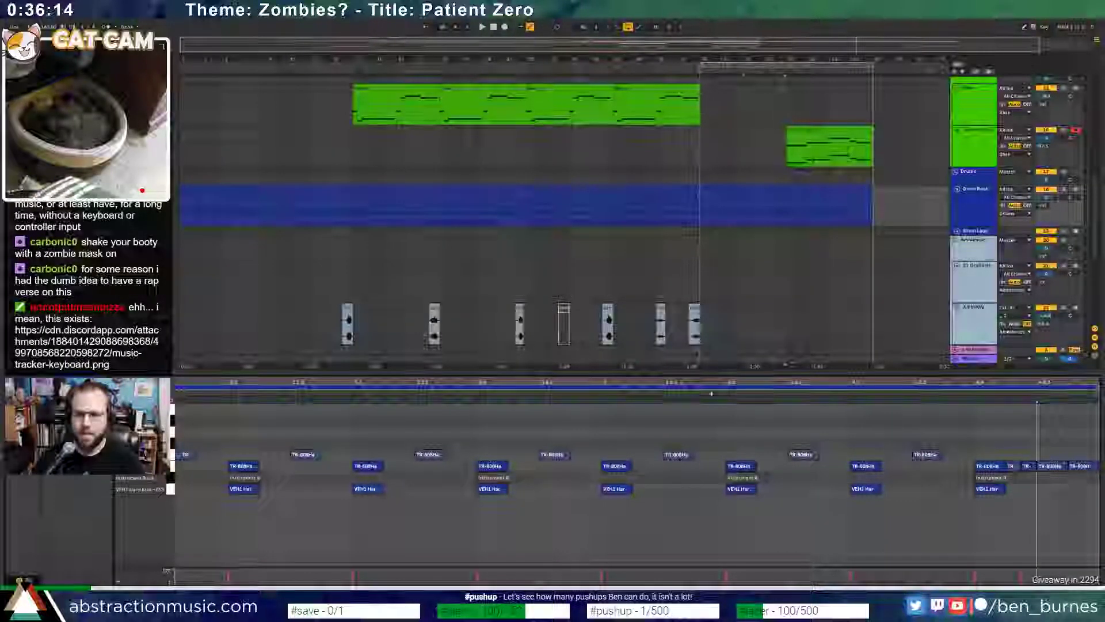
- Audition the hi-hat fill and repeat the drum pattern from bars 49 to 57 up to bar 65
click(695, 394)
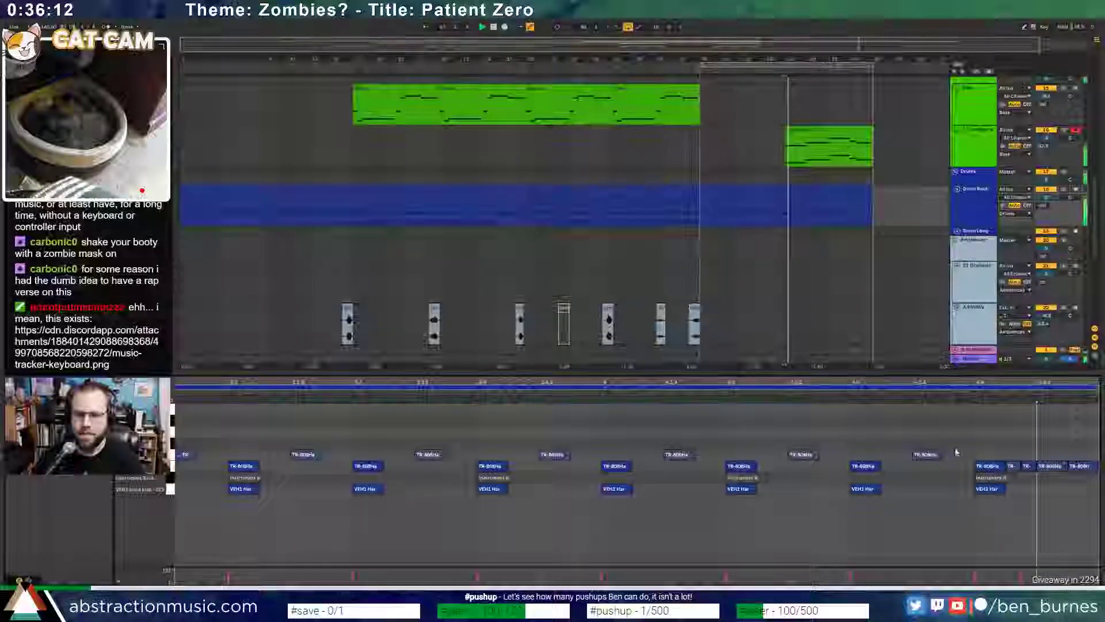
drag(1048, 467, 1078, 474)
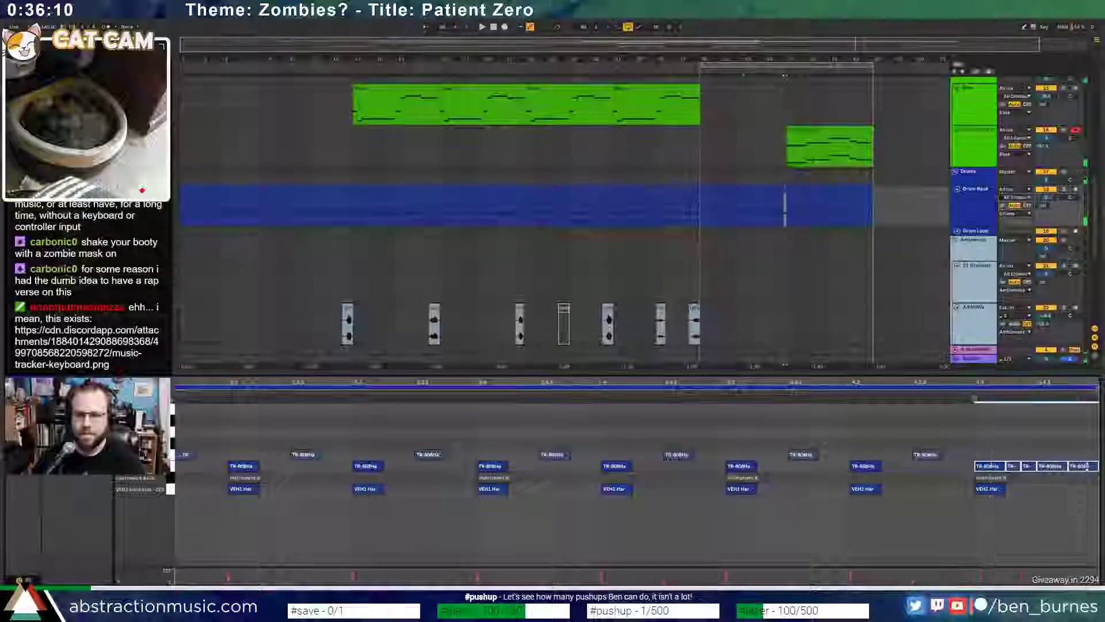
key(space)
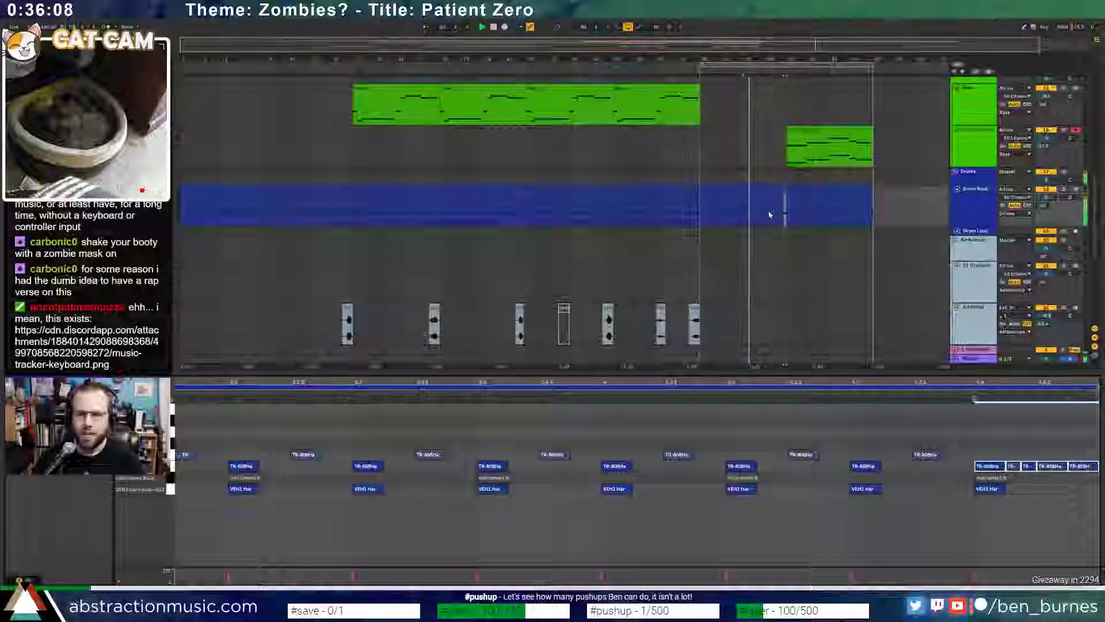
drag(786, 212, 700, 201)
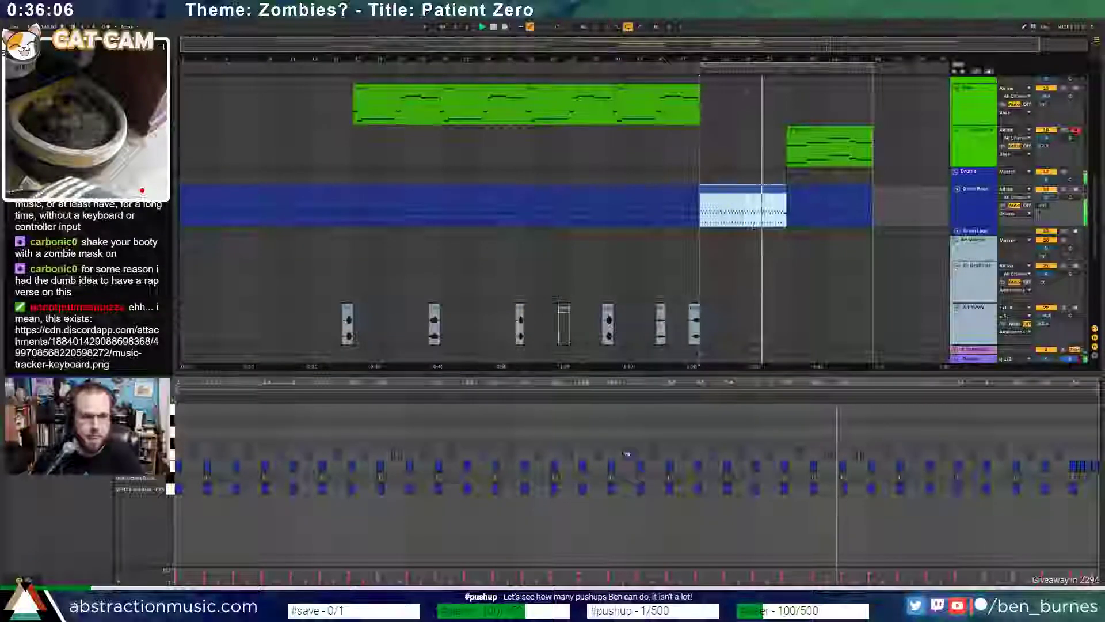
drag(785, 196, 871, 198)
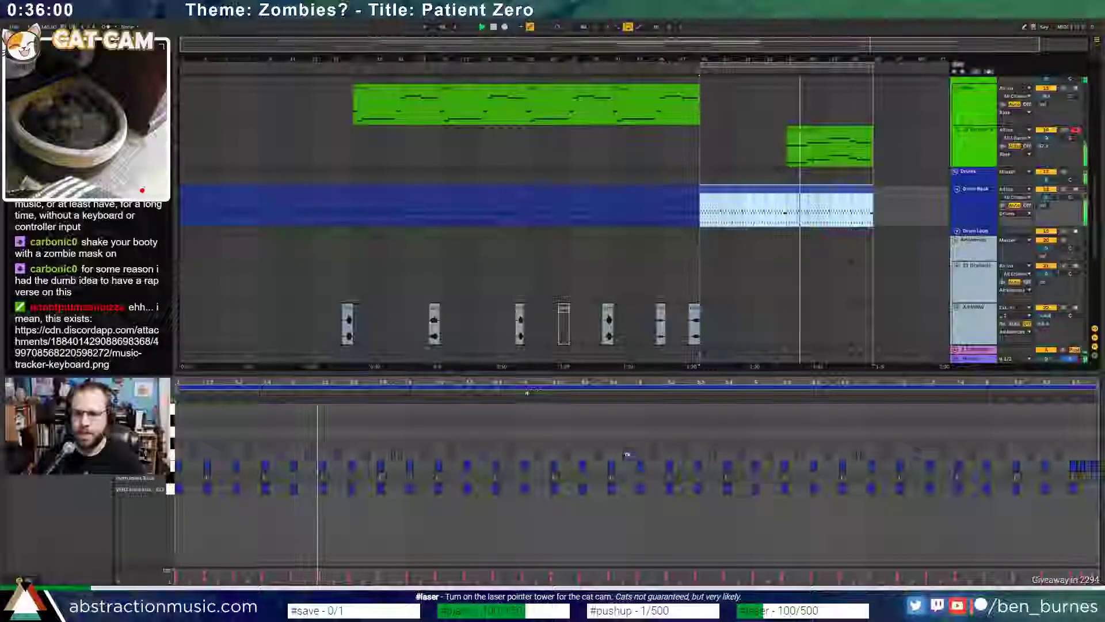
- Load a new sample onto the Drum Rack's empty C2 pad and trim its end to shorten playback
key(shift+Tab)
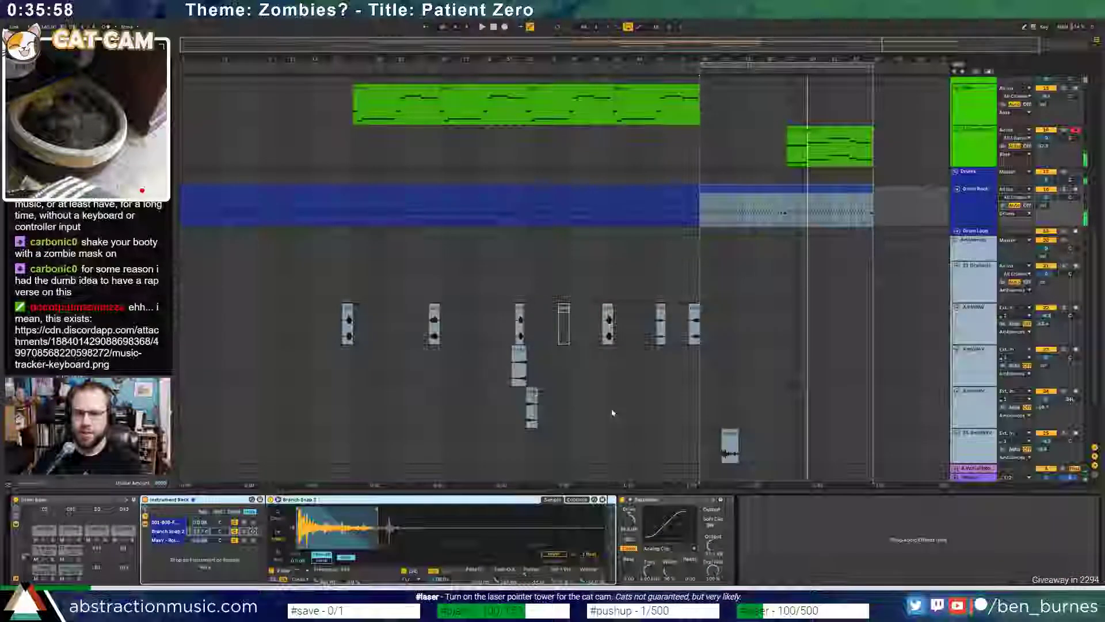
key(shift+Tab)
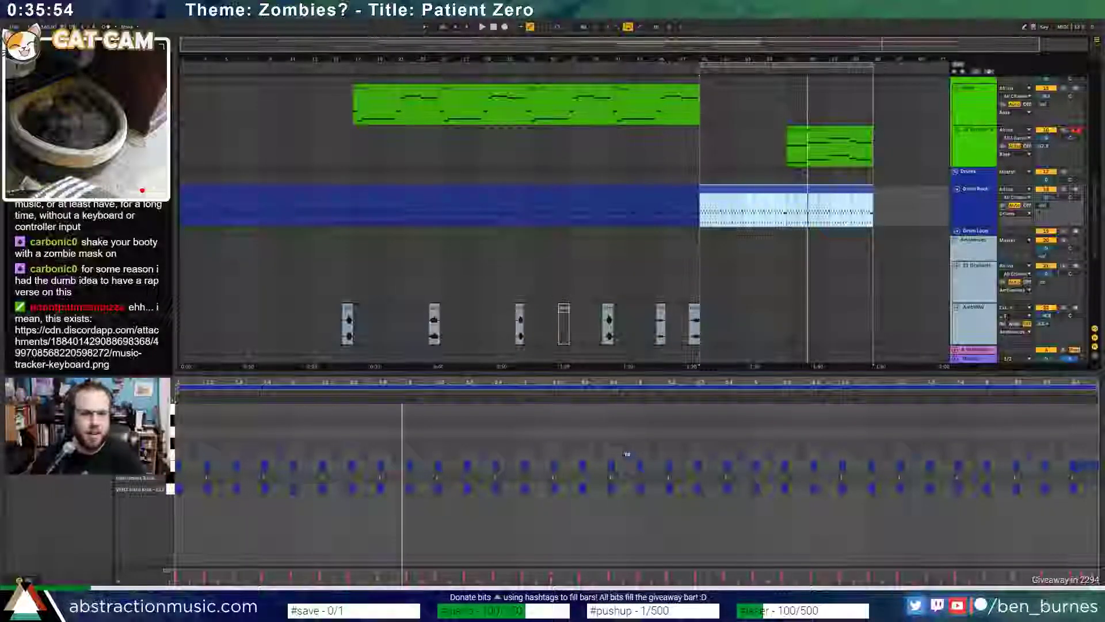
click(628, 454)
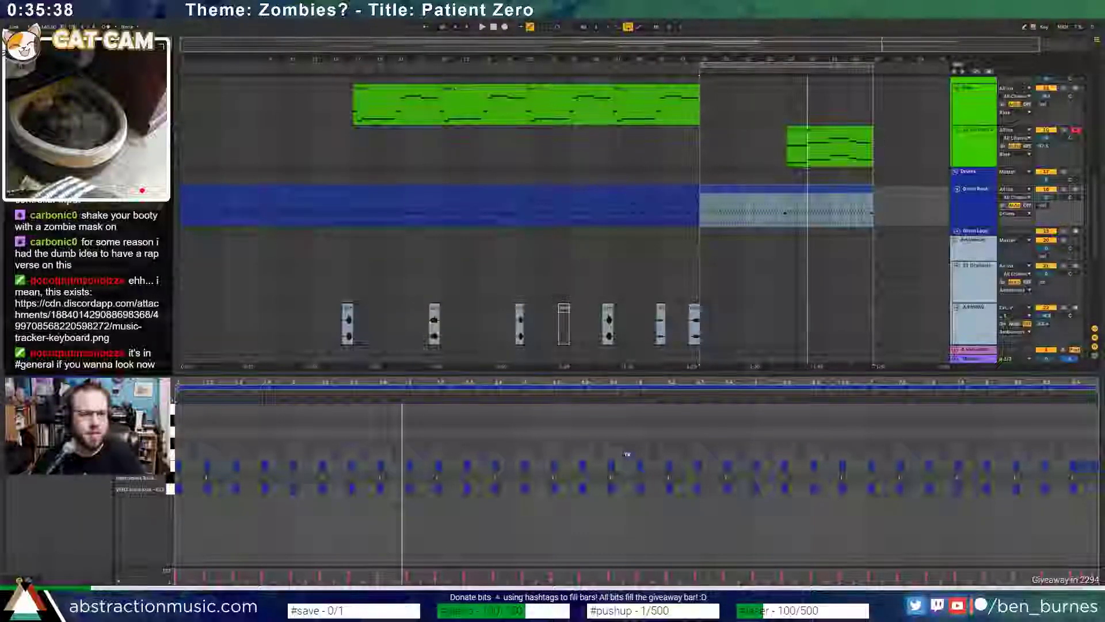
key(shift+Tab)
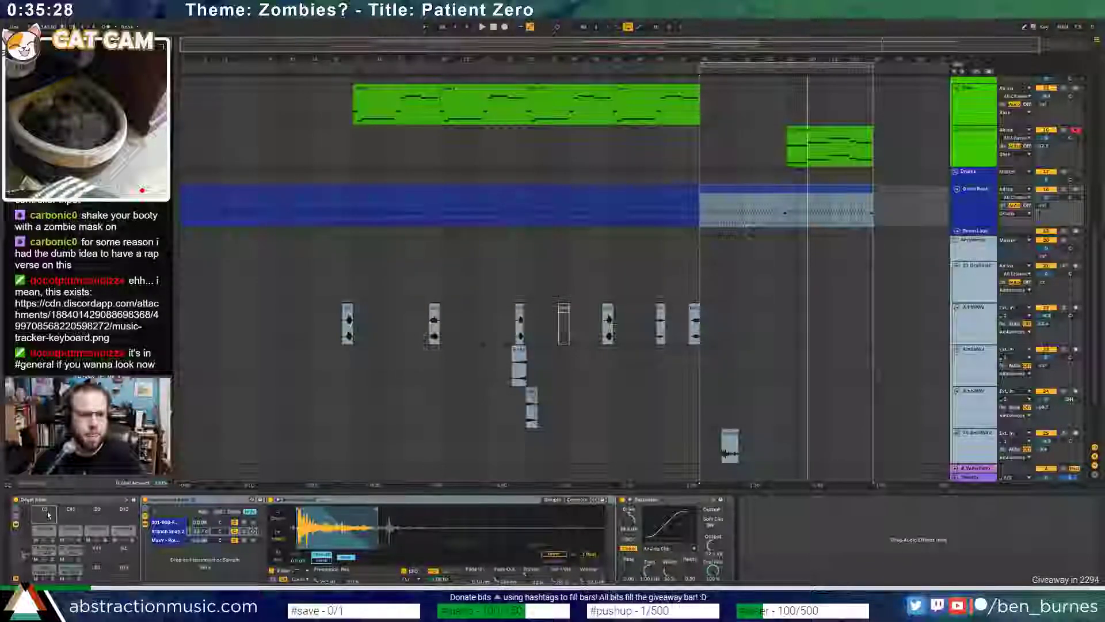
drag(103, 368, 45, 511)
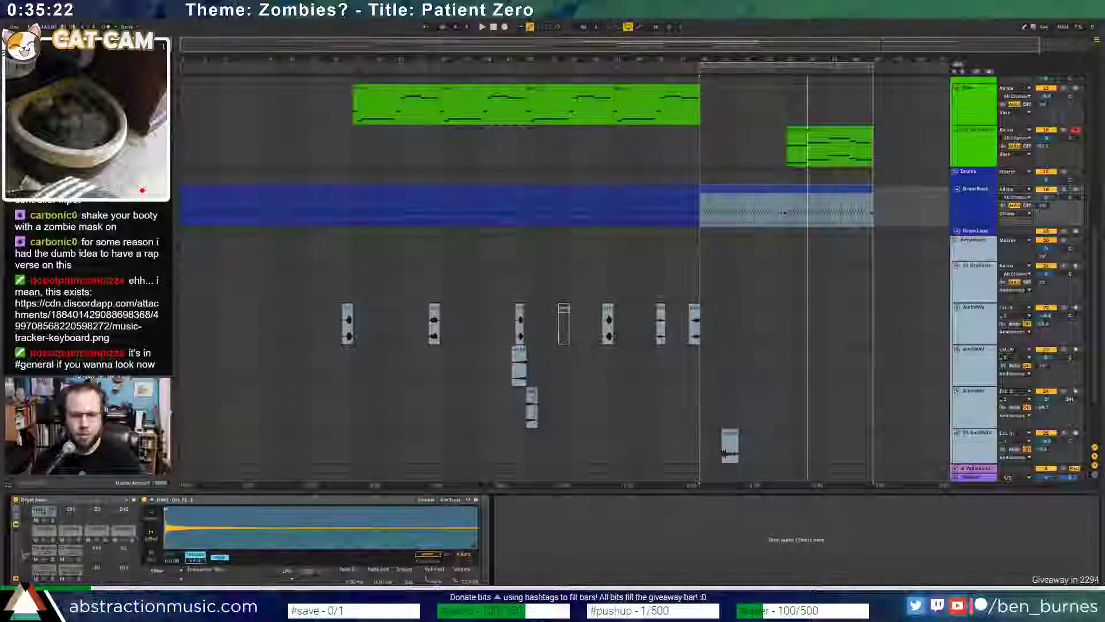
mouse_move(475, 511)
mouse_down()
mouse_move(217, 511)
mouse_move(332, 510)
mouse_up()
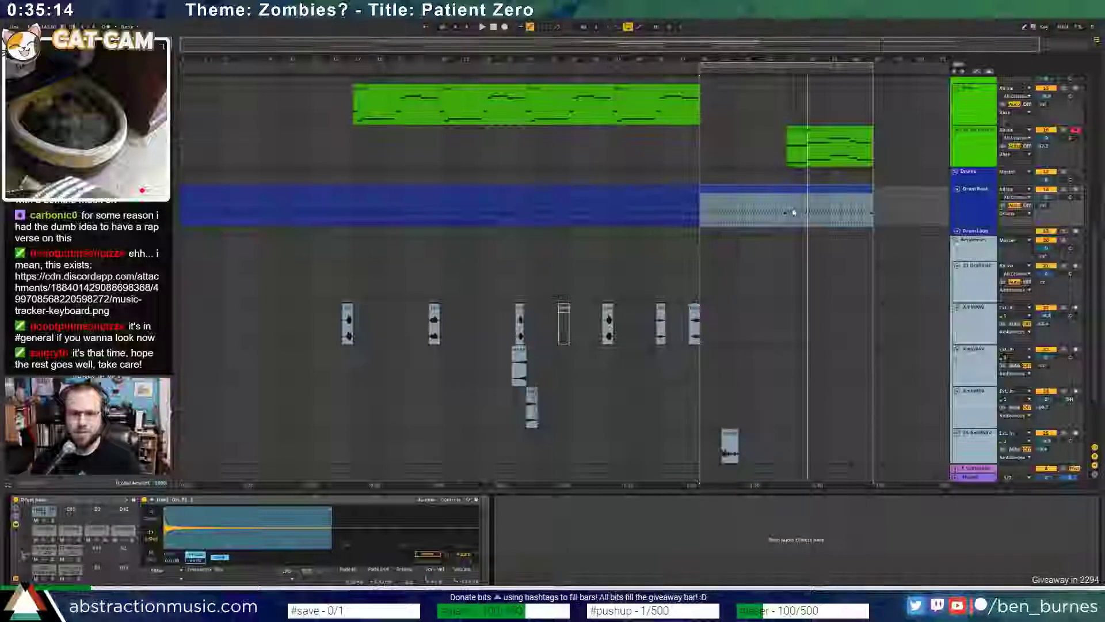
- Open the drum section from bar 57 to 65 for editing and add two consecutive notes in an upper row at its start
drag(787, 208, 874, 207)
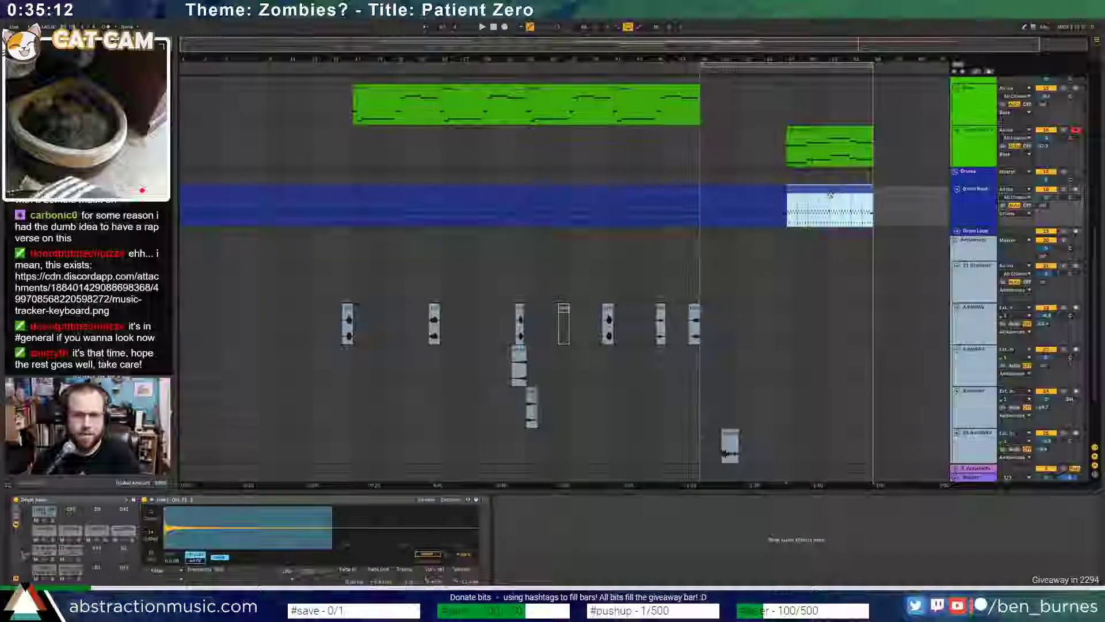
double_click(830, 195)
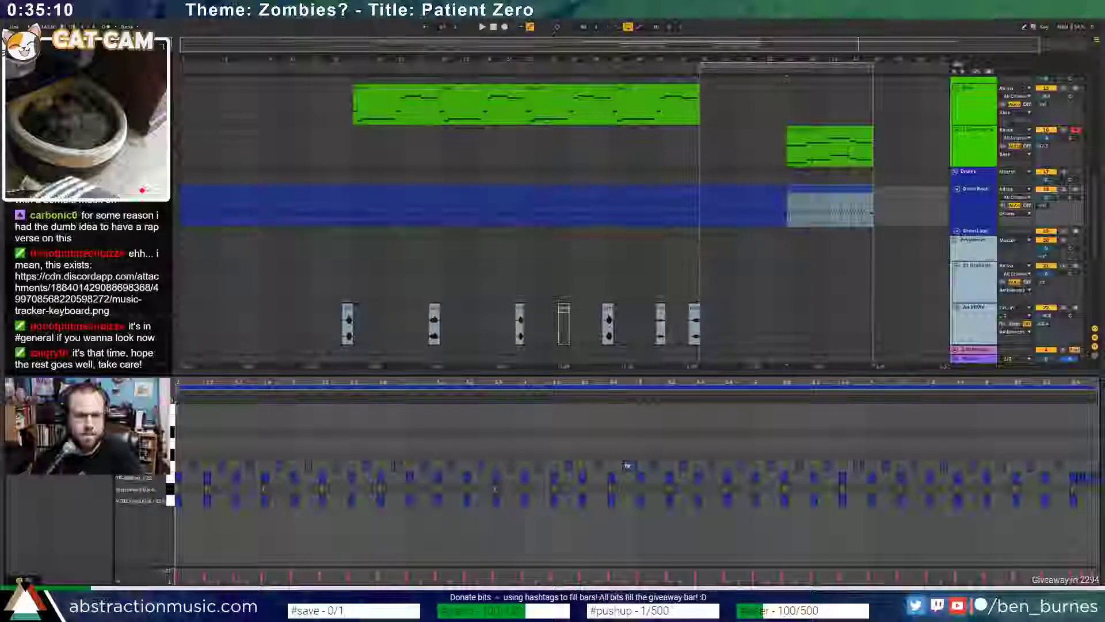
click(181, 410)
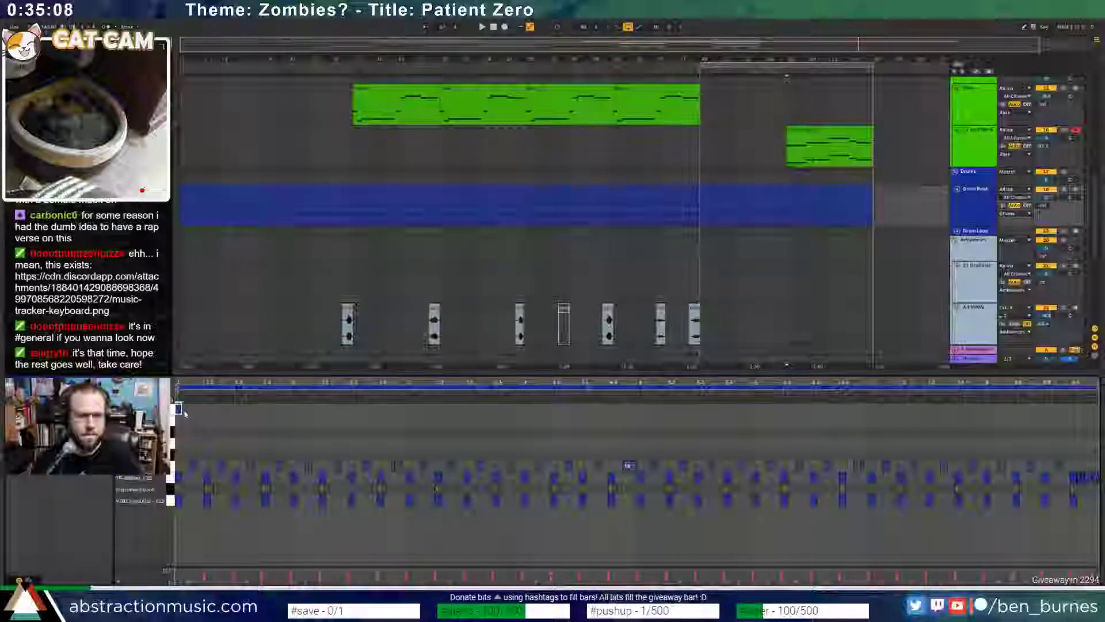
drag(181, 410, 204, 410)
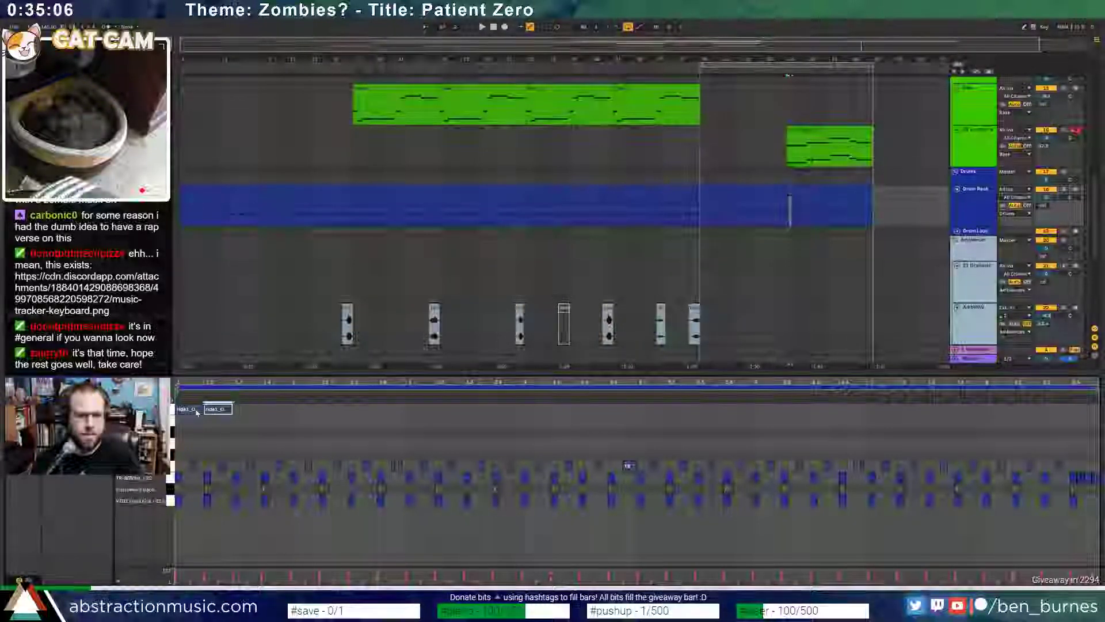
- Repeat the ride note across the whole drum section from bar 57 to 65 and audition it with the other drum rows
key(ctrl+d)
key(ctrl+d)
key(ctrl+d)
key(space)
drag(286, 421, 185, 407)
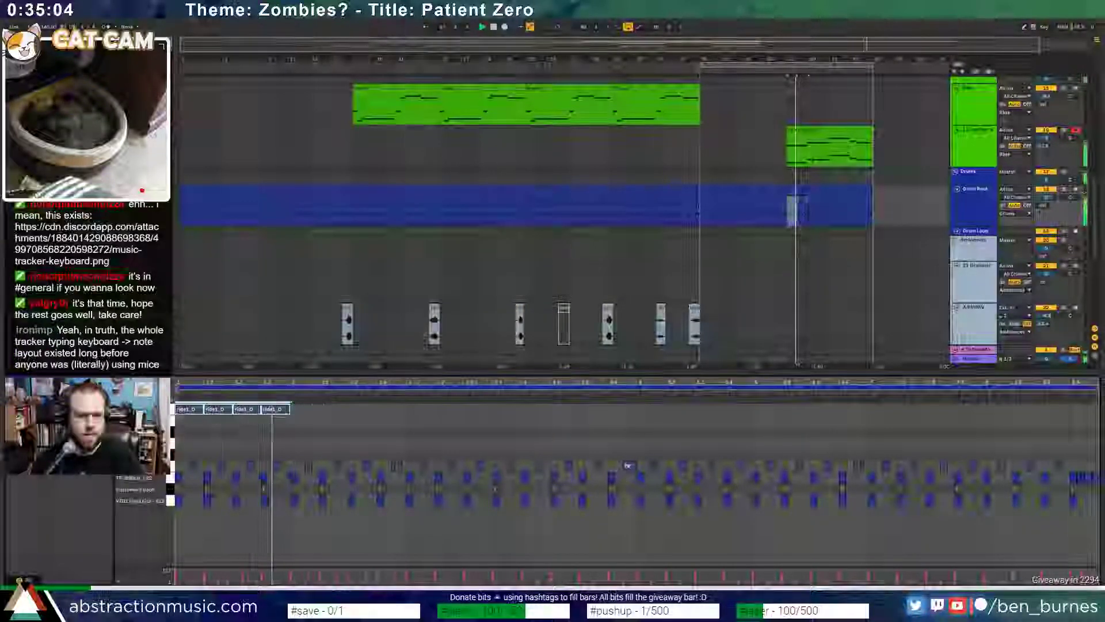
key(ctrl+d)
key(ctrl+d)
key(ctrl+d)
key(ctrl+d)
key(ctrl+d)
key(ctrl+d)
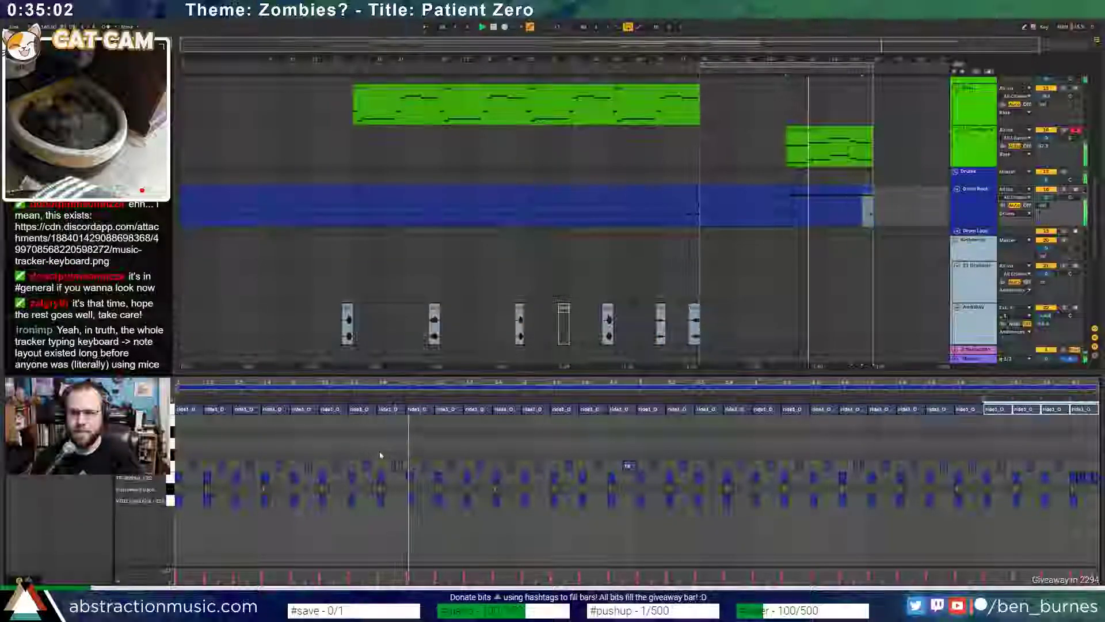
key(d)
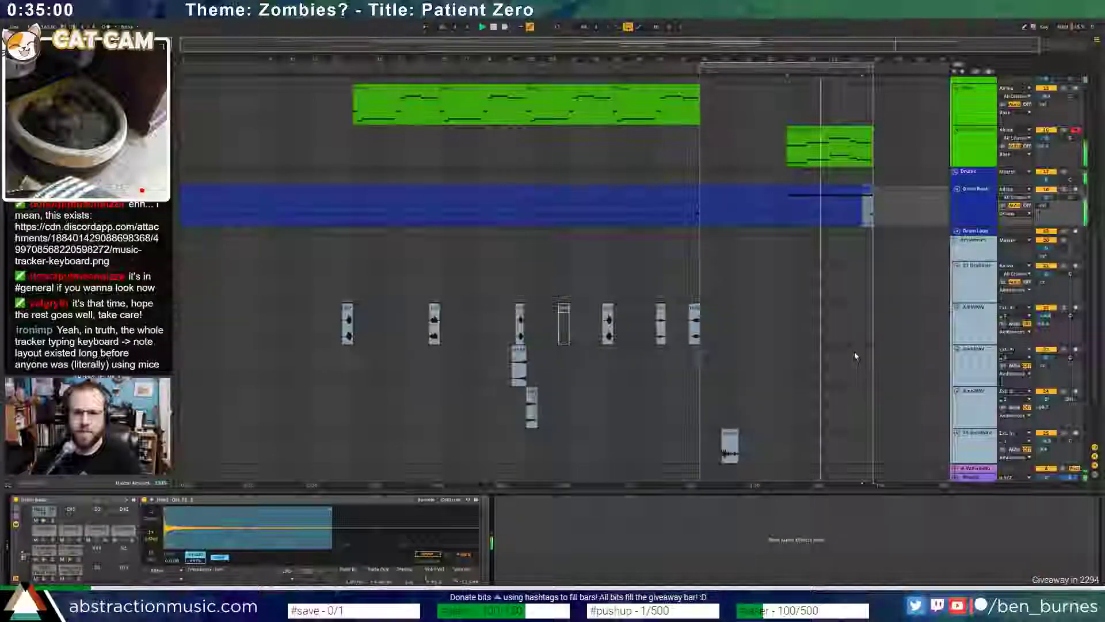
click(840, 189)
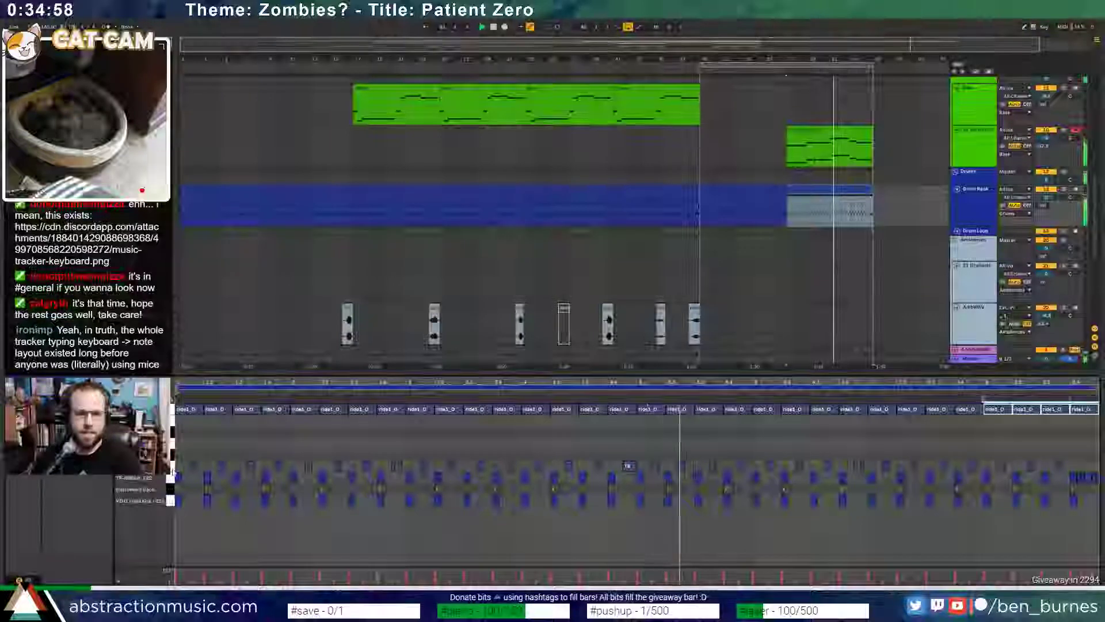
click(121, 467)
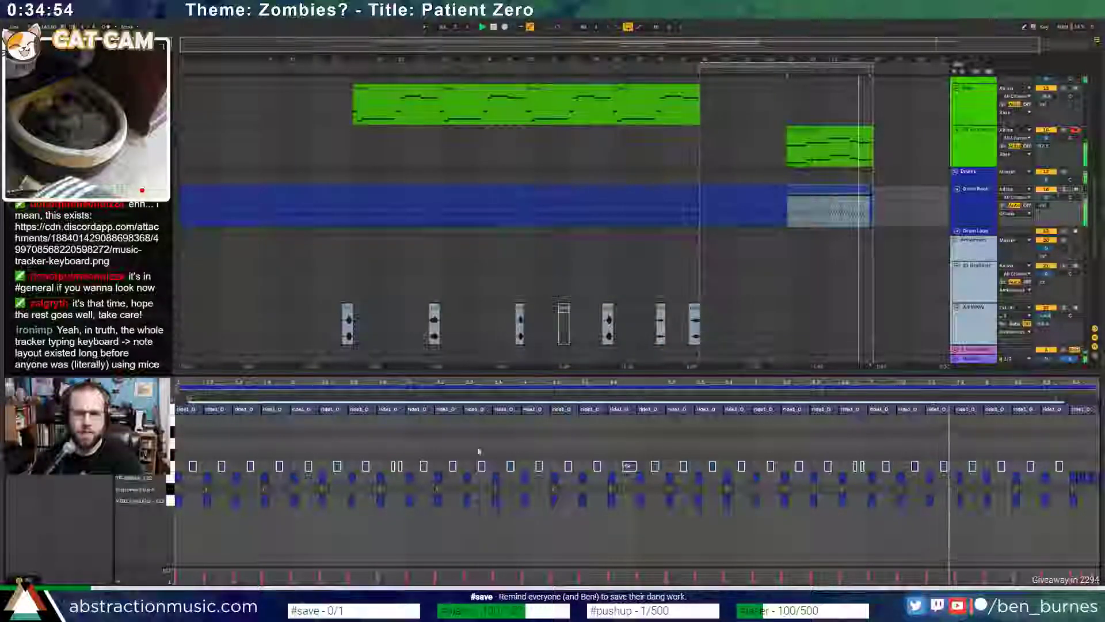
- Delete the green clip between bars 57 and 65 on the lower bass-group track
key(shift+Tab)
scroll(828, 262, up, 3)
click(827, 262)
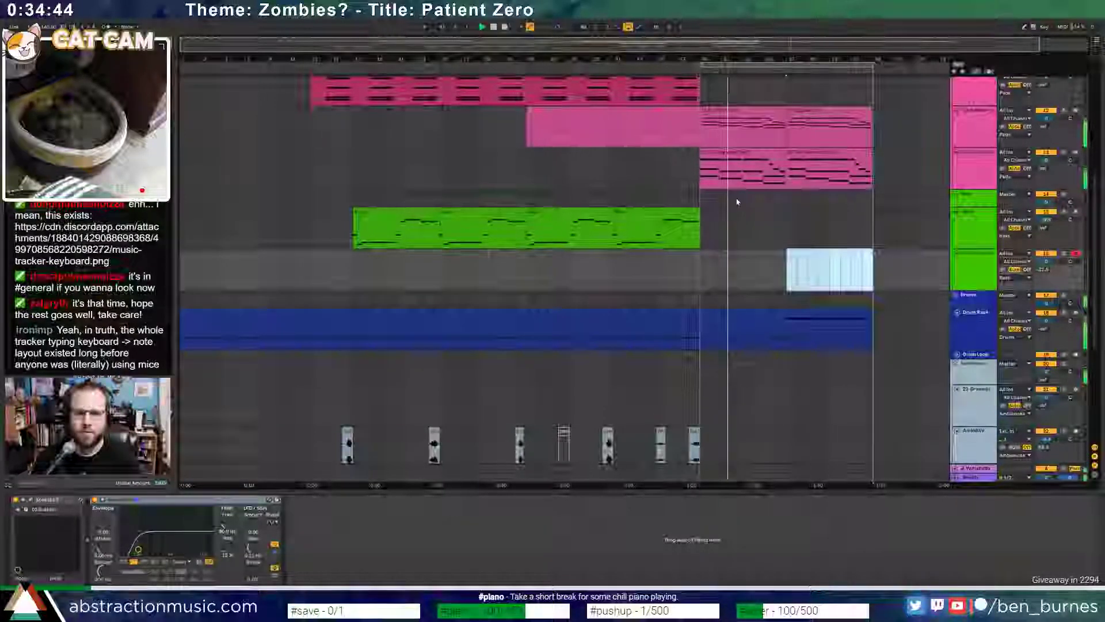
click(786, 265)
key(Delete)
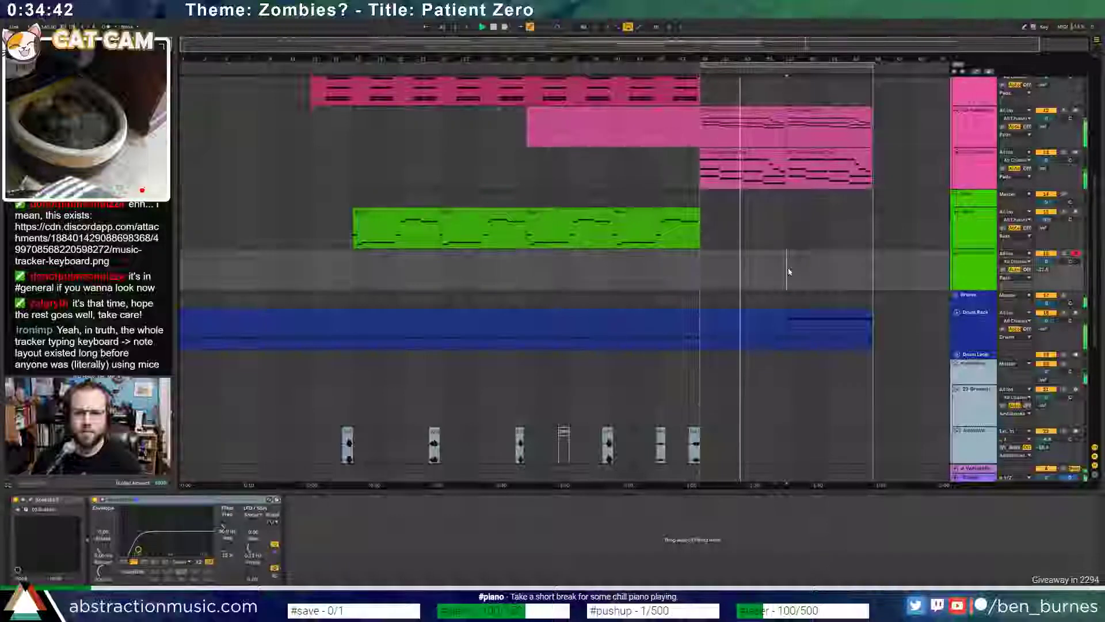
- Arm the empty blue lead track for recording, stop playback and load the Analog synthesizer onto the track
scroll(793, 271, up, 5)
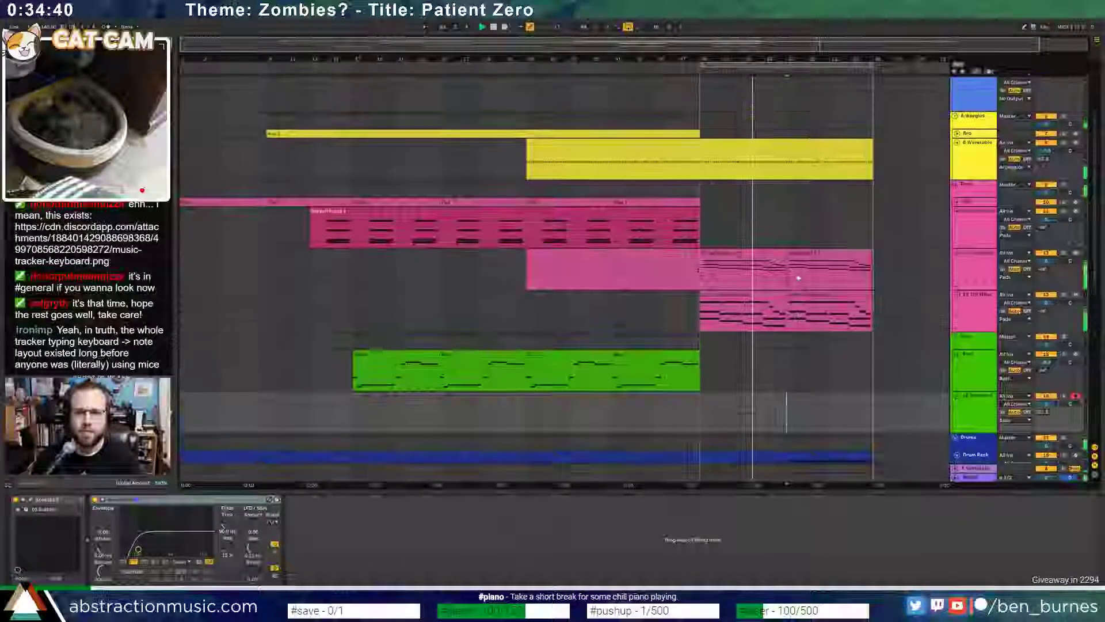
scroll(796, 276, up, 2)
click(970, 134)
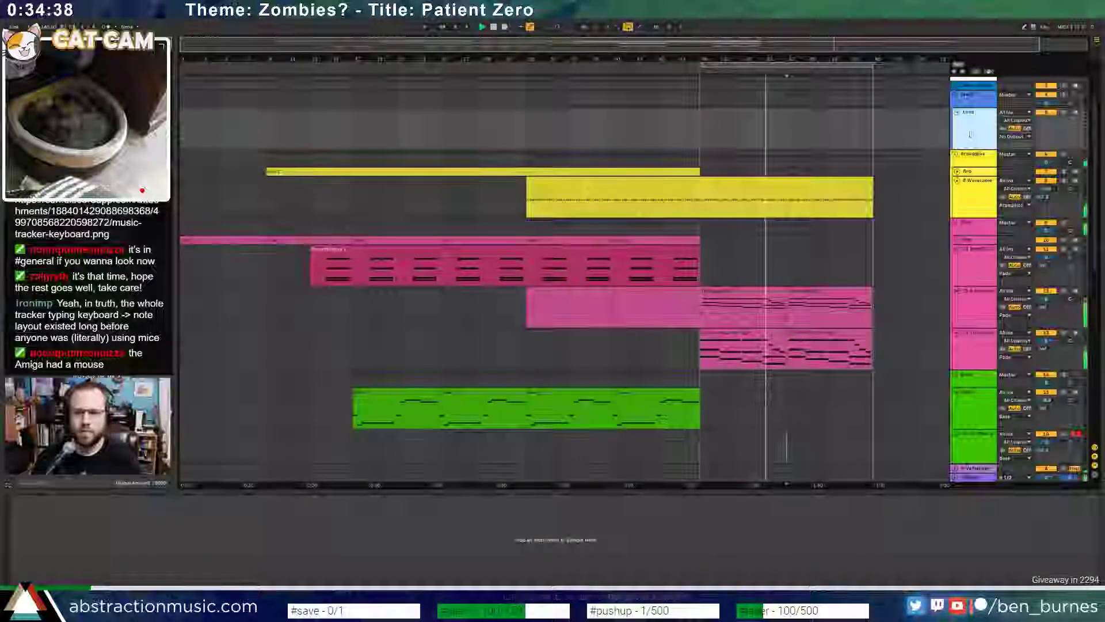
click(1076, 113)
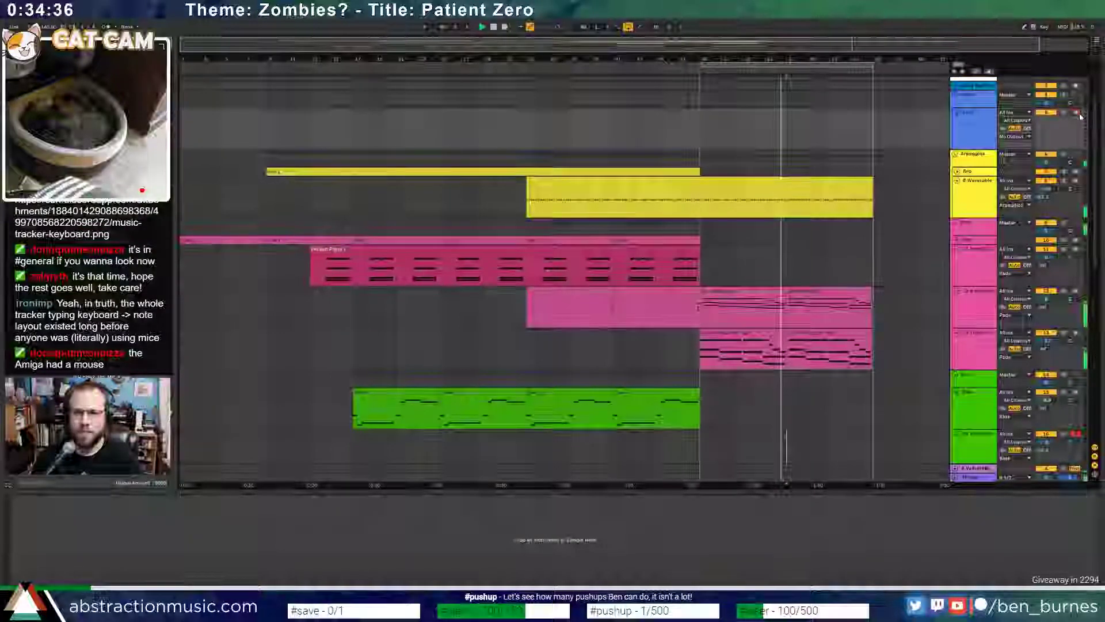
key(space)
click(958, 113)
click(957, 114)
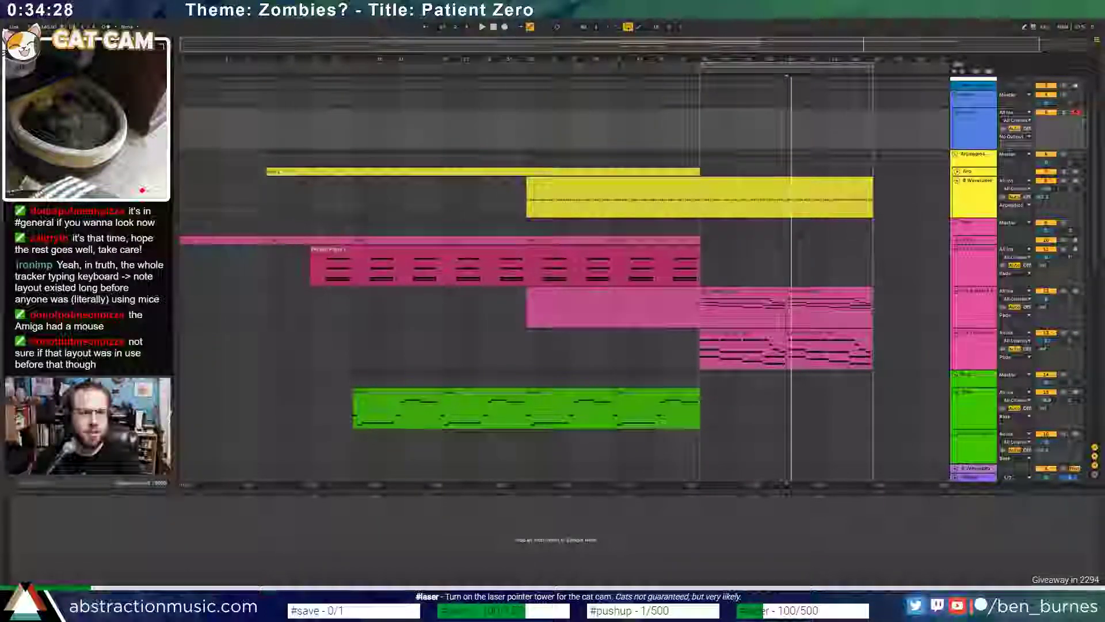
key(Return)
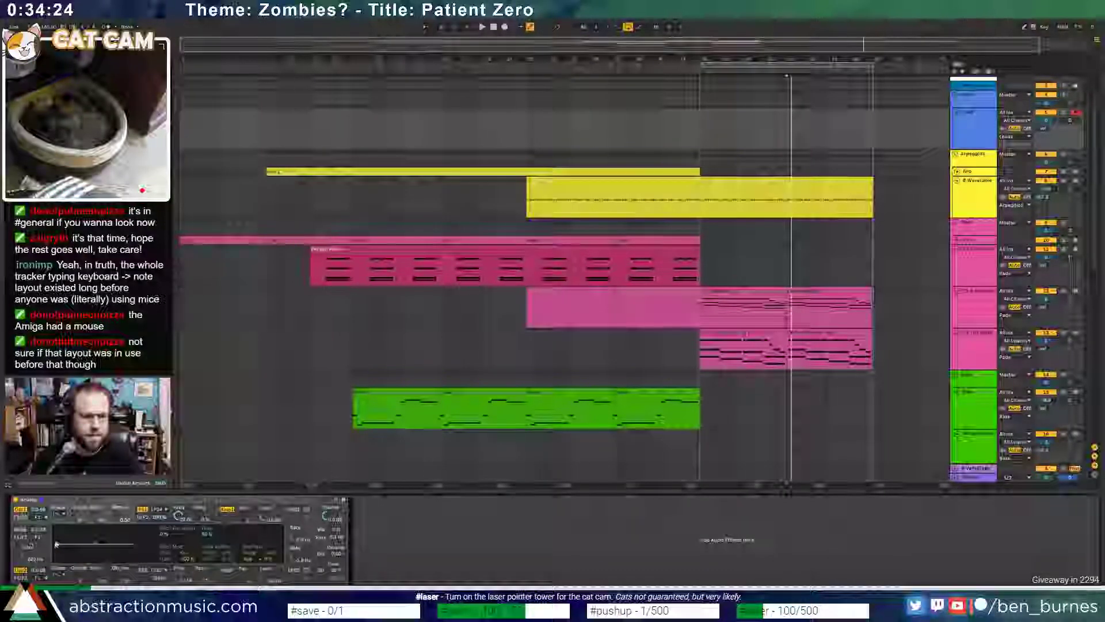
- Shape a slow rising pitch envelope on the Analog synthesizer's oscillator
mouse_move(58, 543)
mouse_down()
mouse_move(57, 561)
mouse_move(79, 544)
mouse_up()
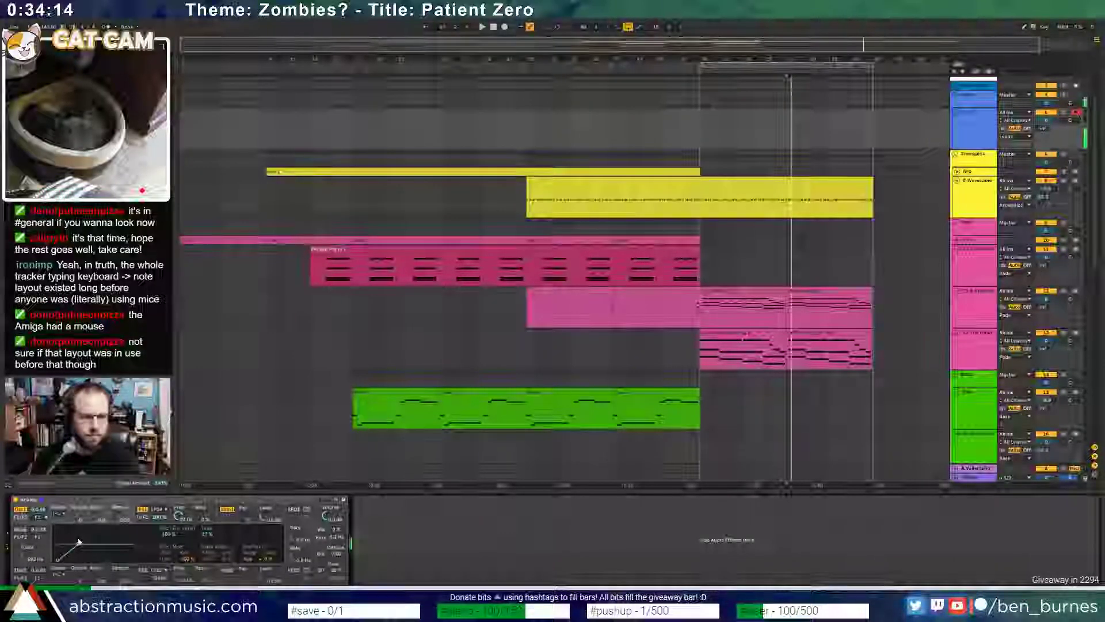
drag(79, 545, 111, 546)
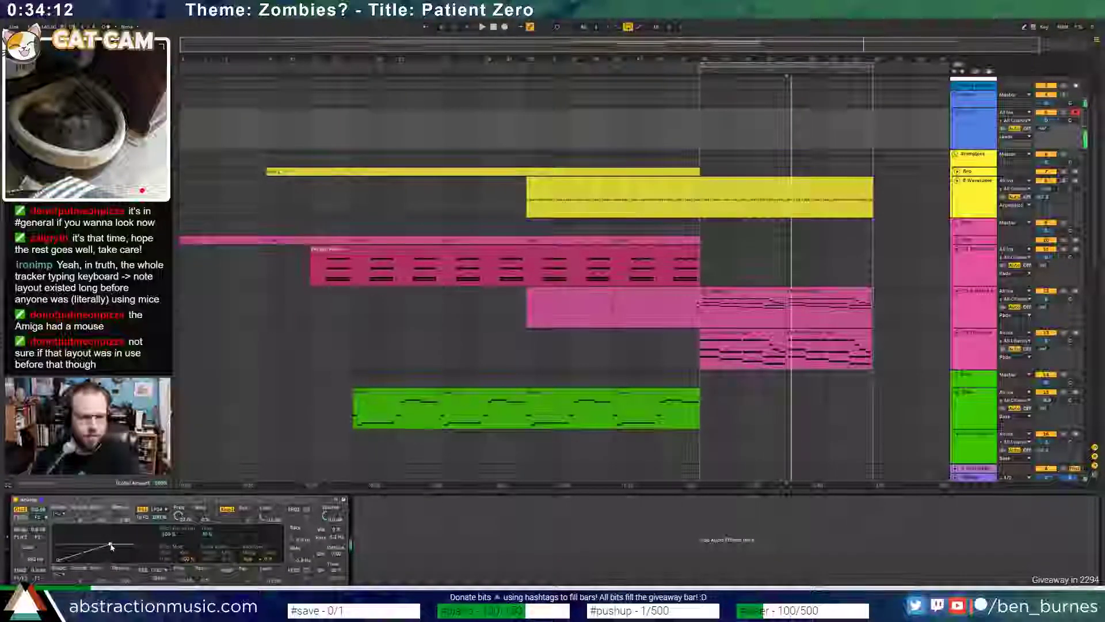
drag(110, 544, 104, 545)
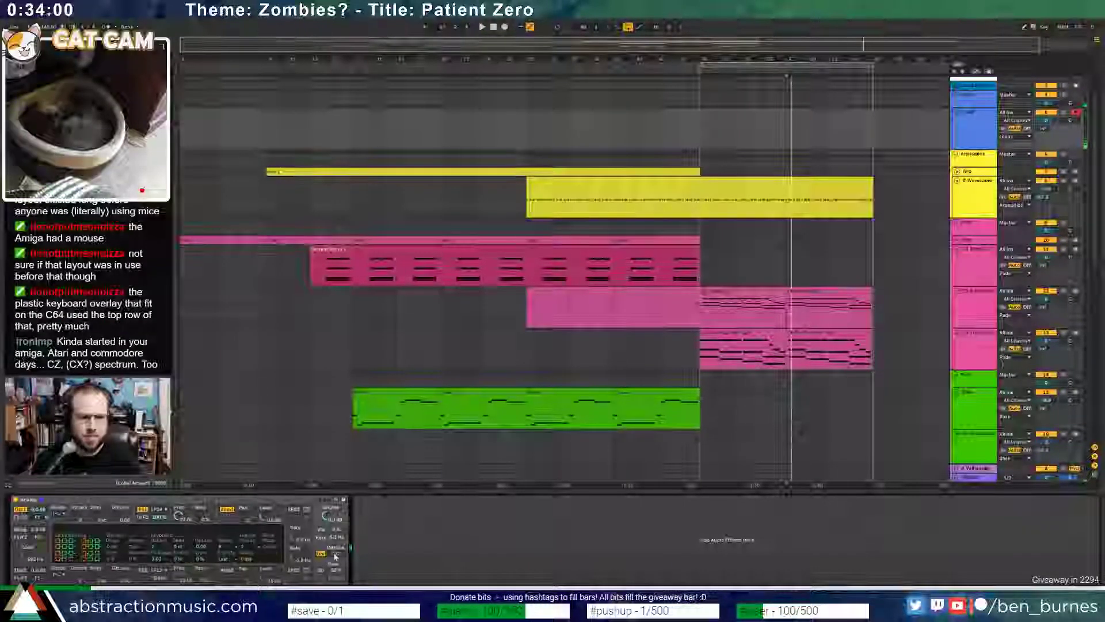
click(20, 570)
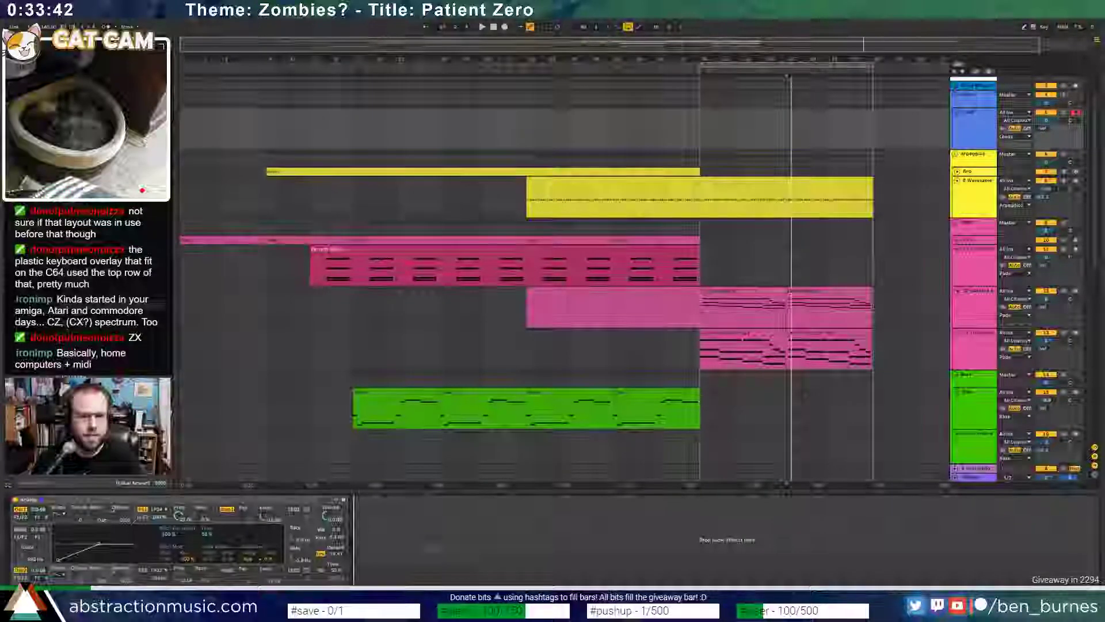
- Add a Ping Pong Delay after the Analog synthesizer and pull the synth's envelope down to a decaying shape without sustain
drag(403, 535, 398, 527)
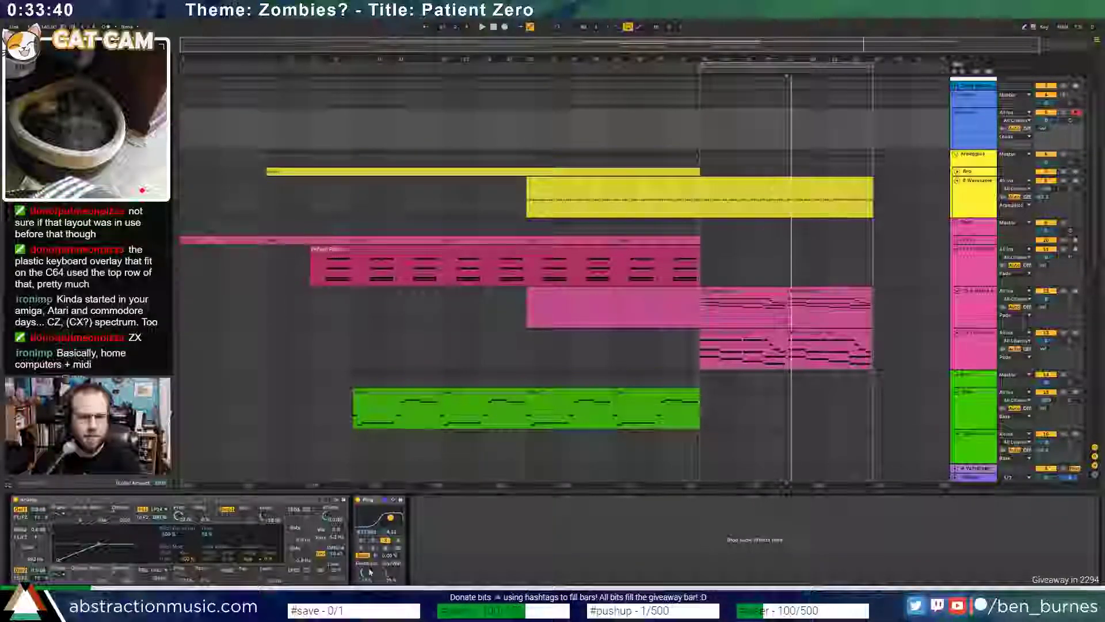
click(230, 523)
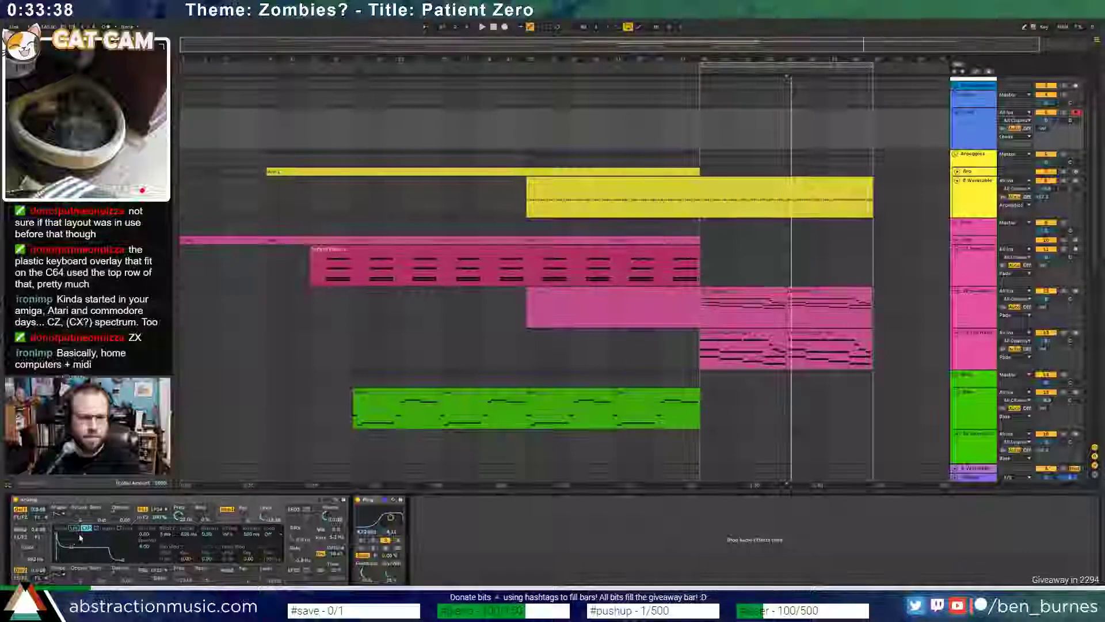
drag(79, 541, 79, 563)
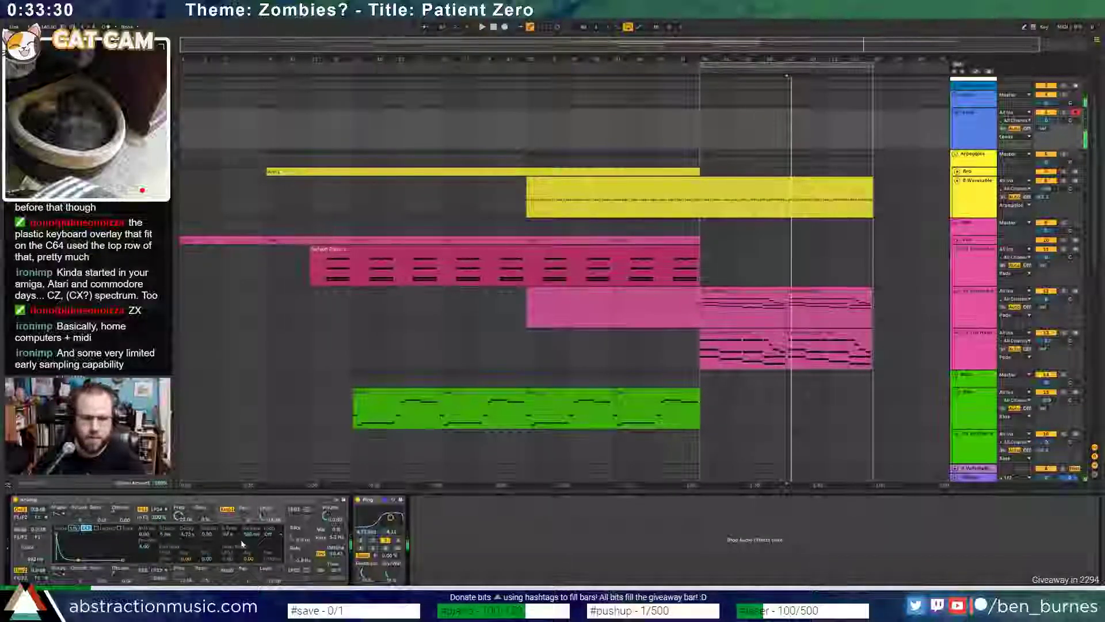
click(198, 512)
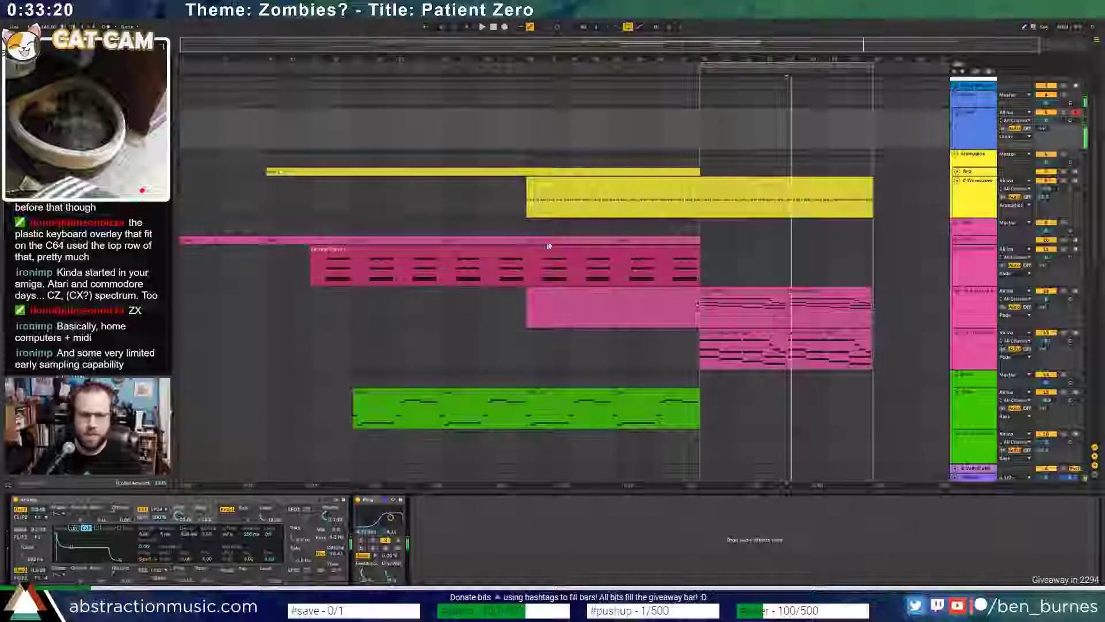
click(16, 521)
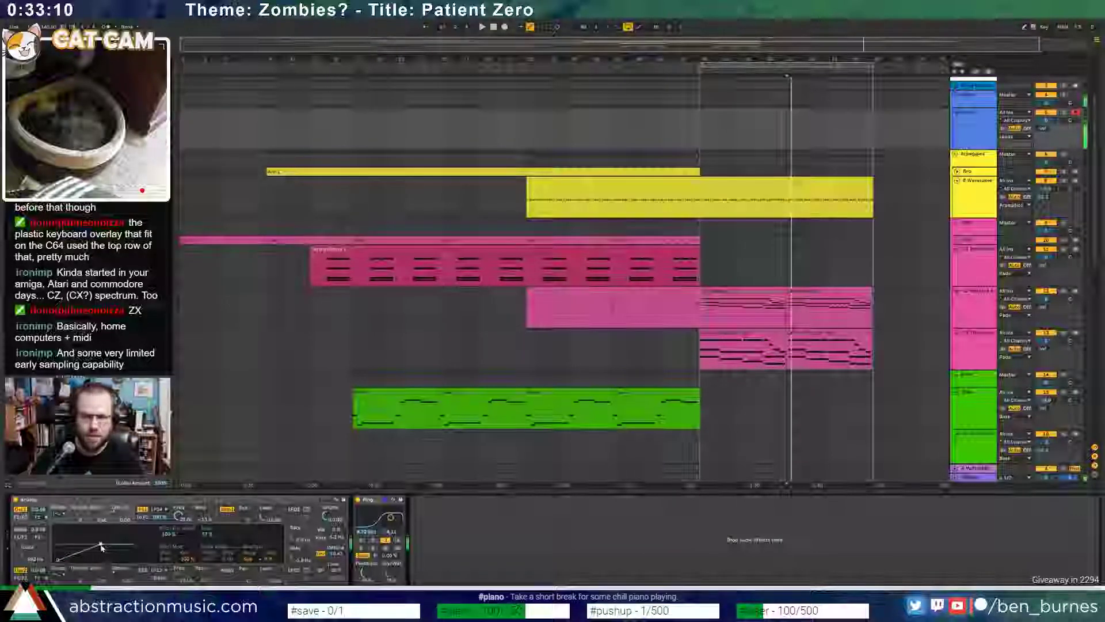
- Record a short lead melody of one low and one high note starting at bar 57 on the blue lead track
click(785, 127)
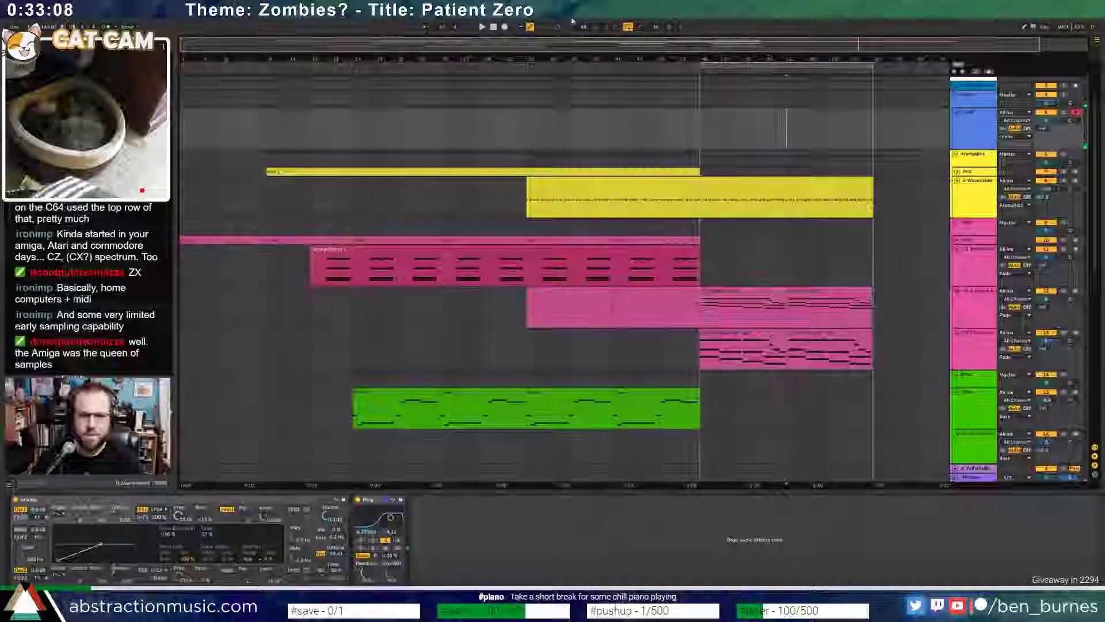
click(505, 27)
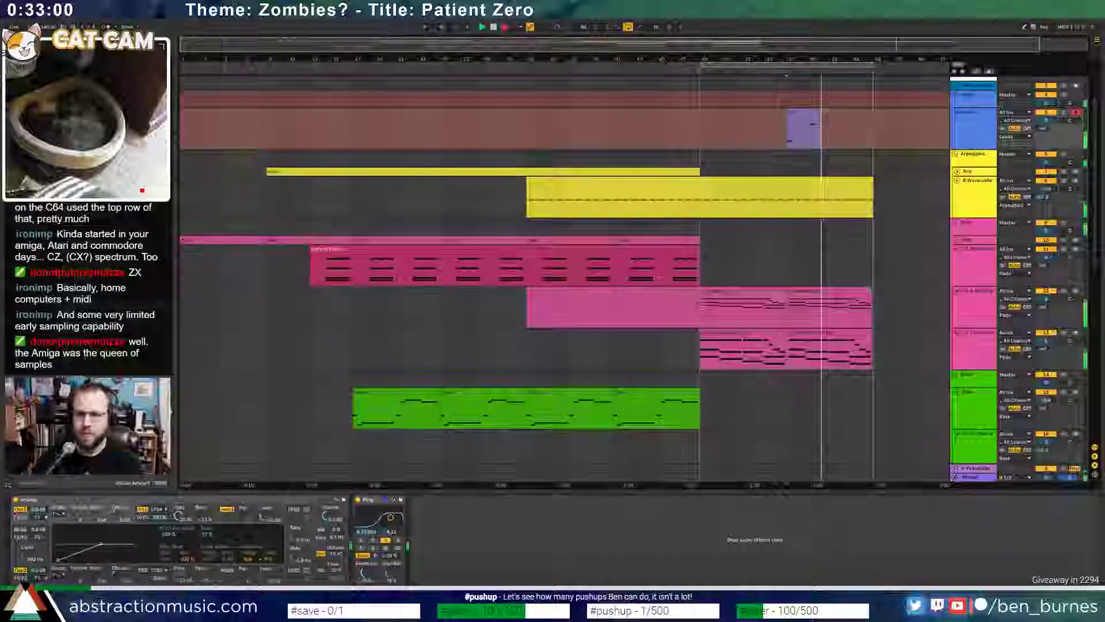
key(space)
- Open the recorded lead clip and nudge its high note five steps later
double_click(801, 114)
drag(780, 432, 803, 394)
key(Right)
key(Right)
key(Right)
key(Right)
key(Right)
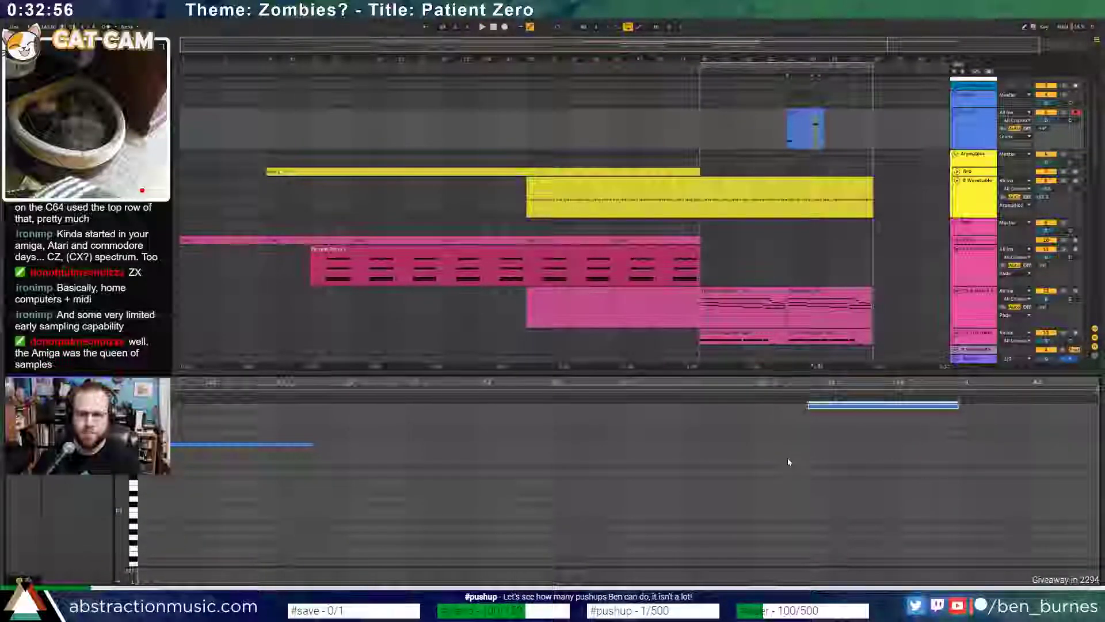
- Paste an EQ Eight between the Analog synthesizer and the Ping Pong Delay and lower its high-frequency band
key(shift+Tab)
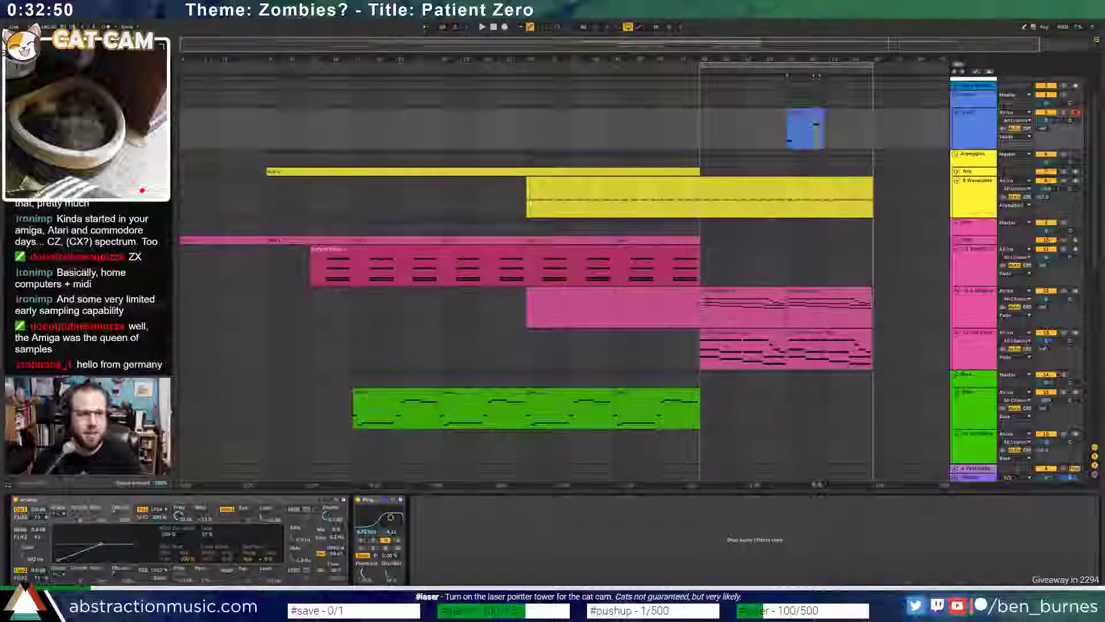
click(563, 506)
click(373, 499)
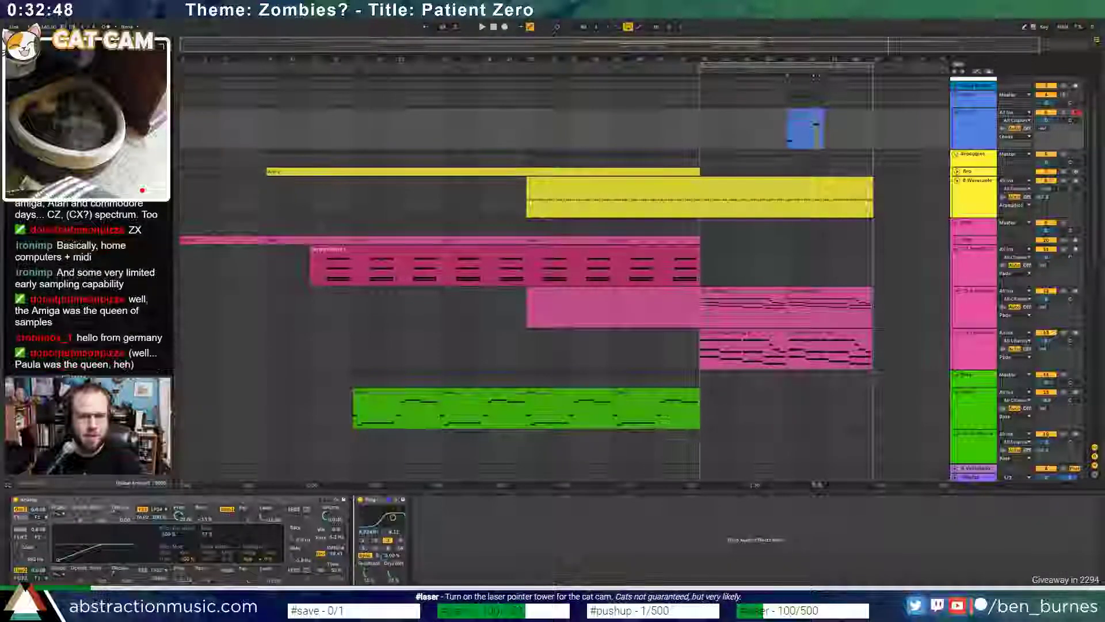
key(ctrl+v)
drag(521, 534, 502, 545)
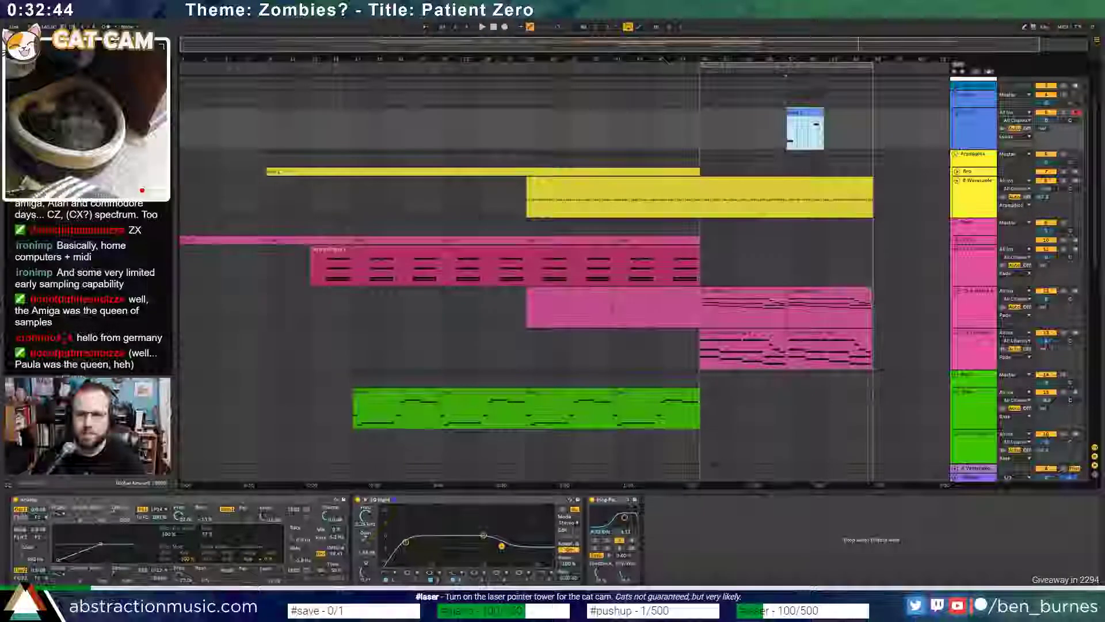
- Extend the lead clip to bar 65 and duplicate its two-note phrase into the second half
drag(817, 117, 865, 116)
double_click(865, 116)
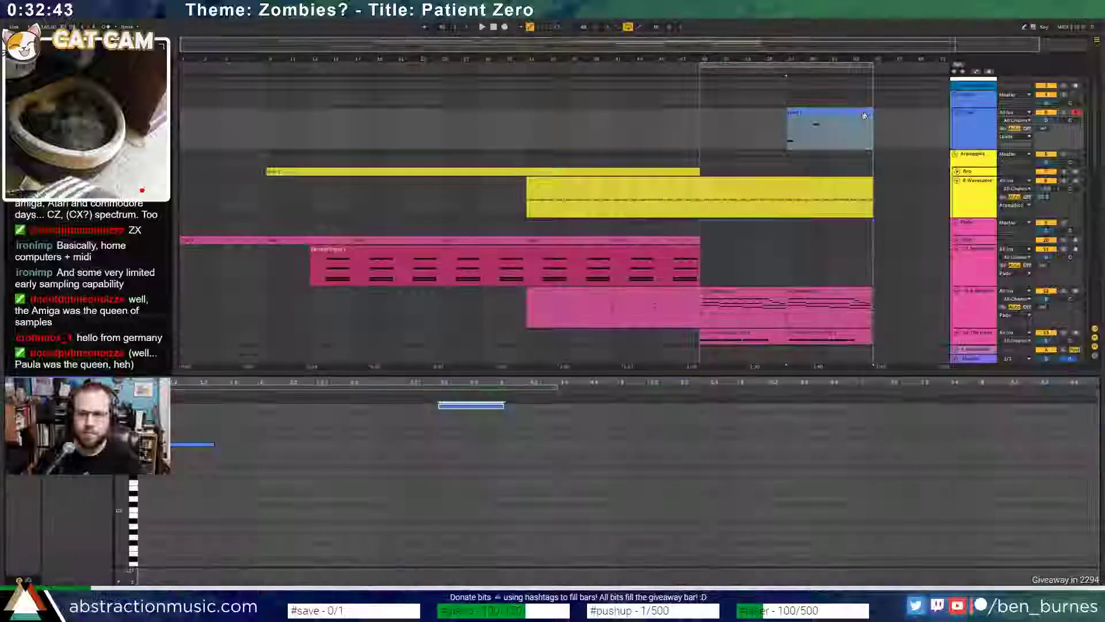
click(740, 528)
mouse_move(438, 488)
mouse_down()
mouse_move(492, 402)
mouse_move(624, 403)
mouse_up()
drag(619, 516, 149, 404)
key(ctrl+d)
click(906, 493)
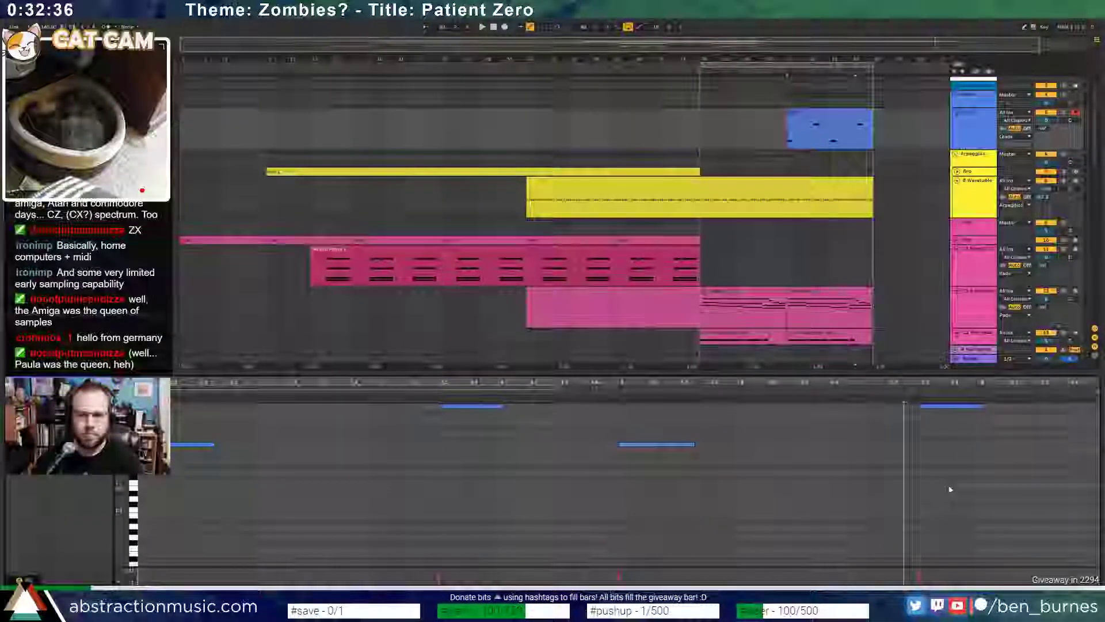
- Raise the last high note of the lead clip by five semitones and audition the melody
scroll(953, 486, up, 2)
drag(961, 478, 962, 400)
key(Up)
key(Up)
key(Up)
key(Up)
key(Up)
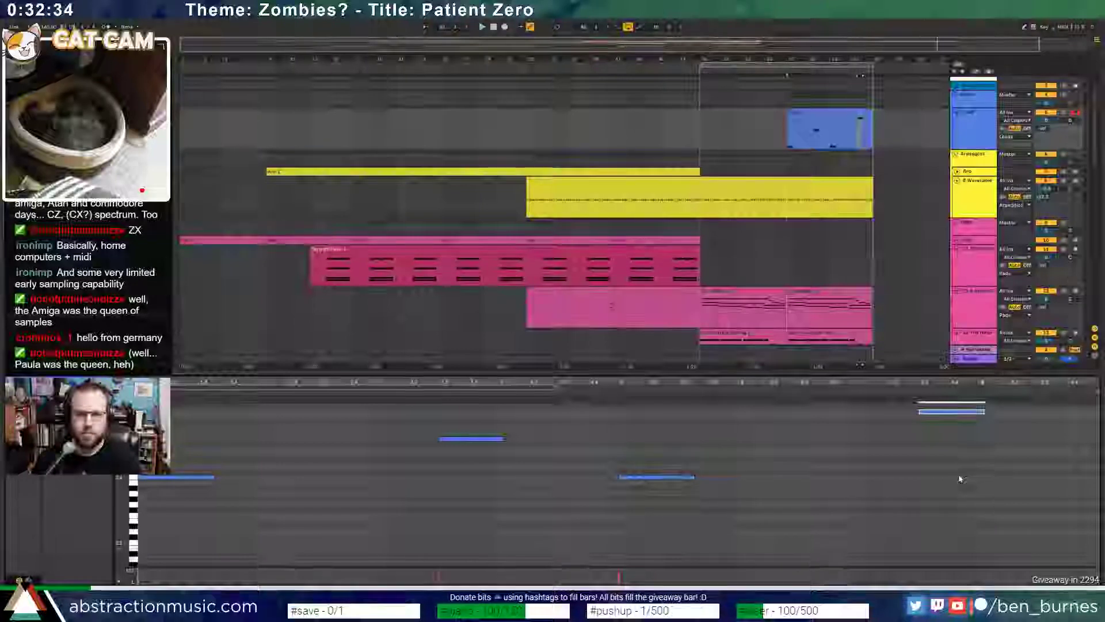
key(space)
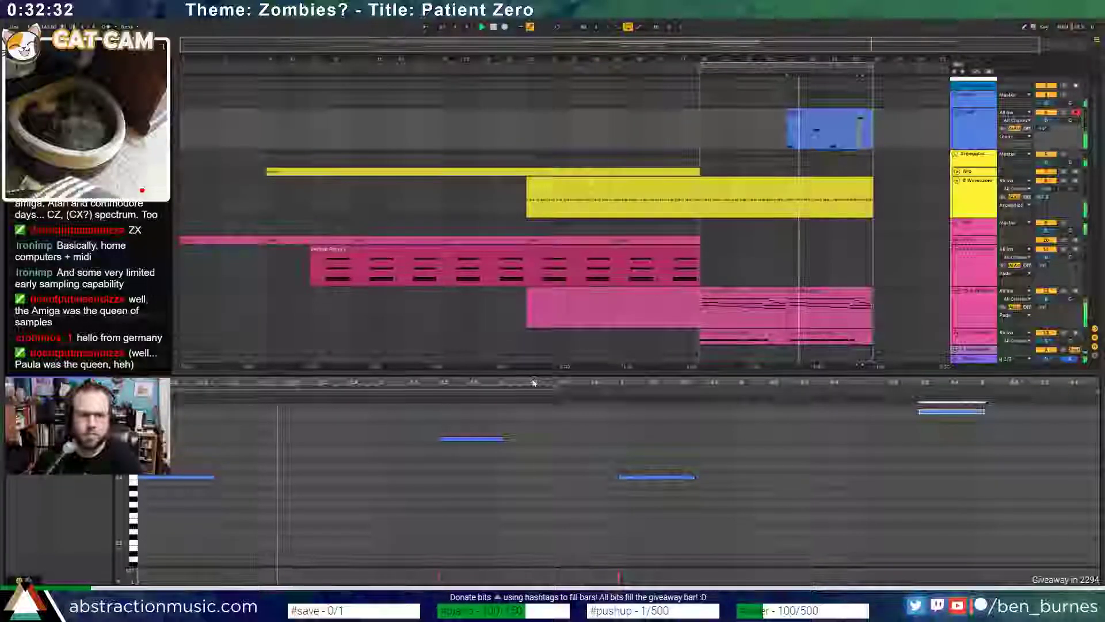
key(shift+Tab)
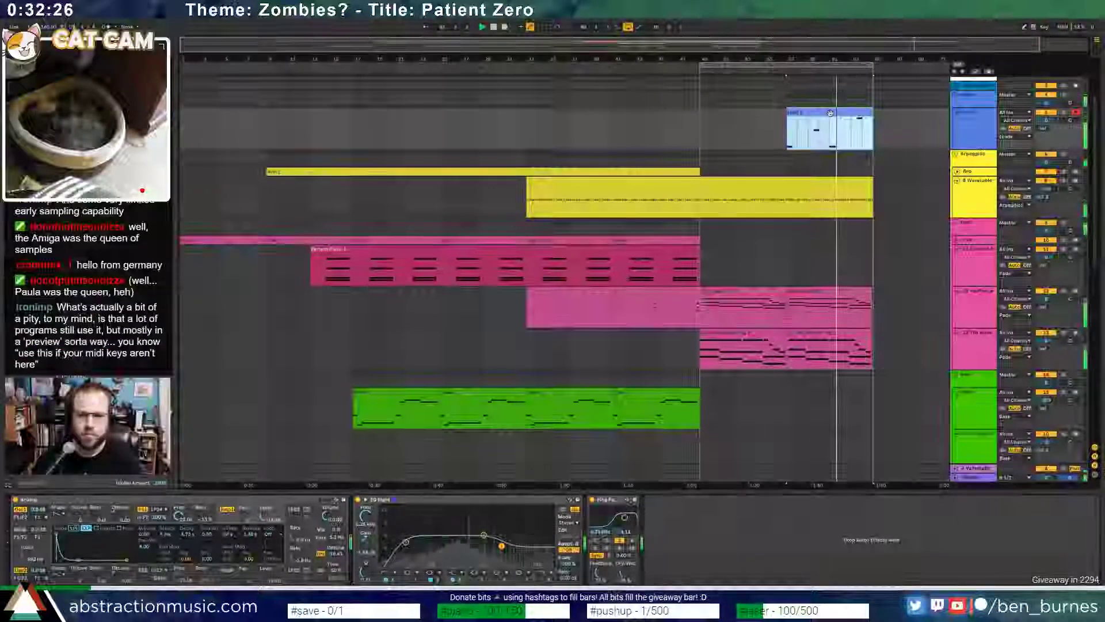
key(shift+Tab)
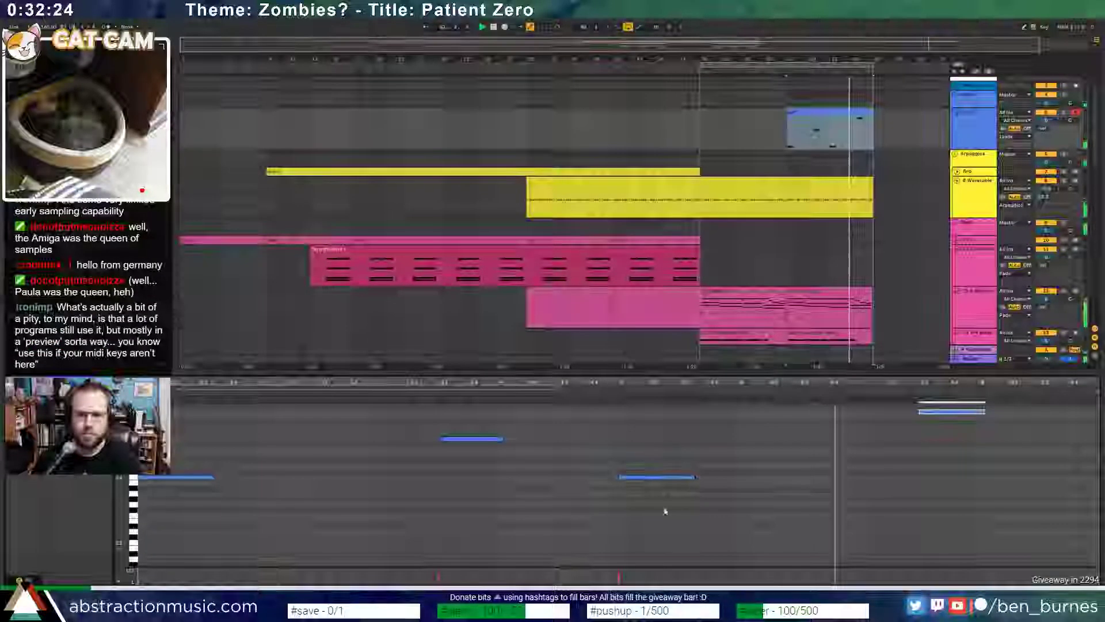
- Move the lead clip's second low note about half a bar later and loop playback over the clip from bar 57 to 65
click(663, 477)
key(Right)
key(Right)
key(Right)
key(Right)
key(Right)
key(Right)
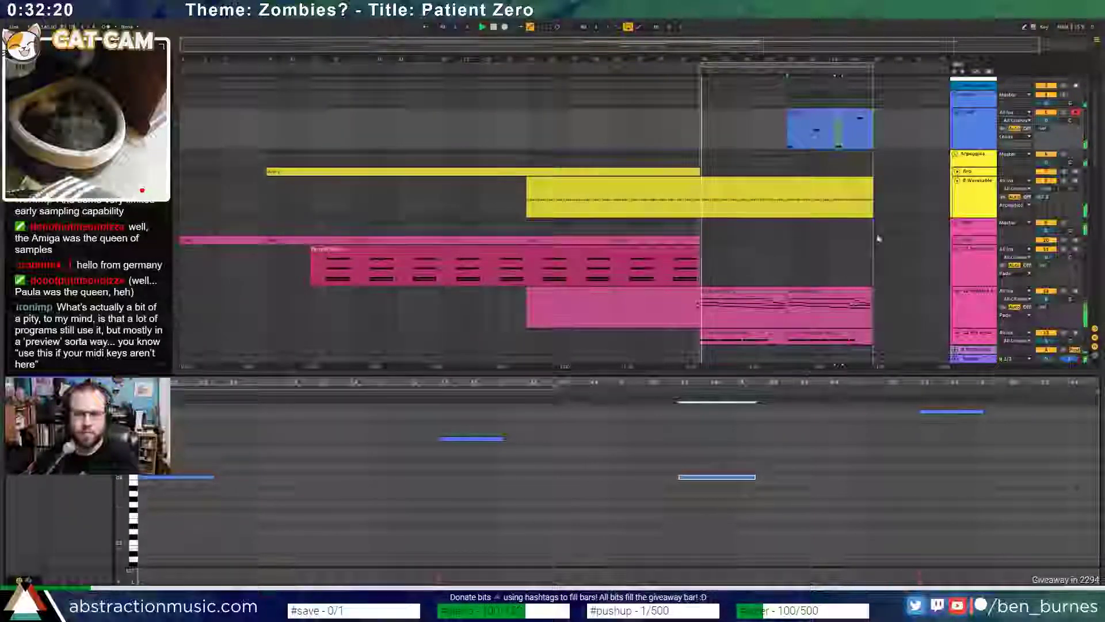
click(810, 121)
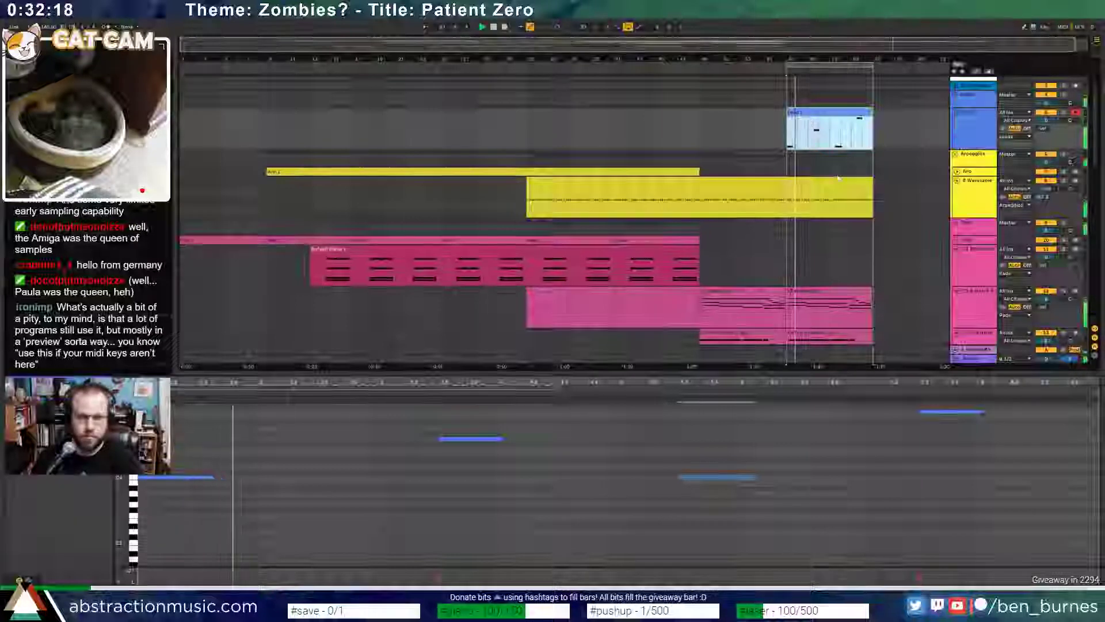
- Move the last three notes of the lead clip at bars 57 to 65 about half a bar earlier
click(468, 440)
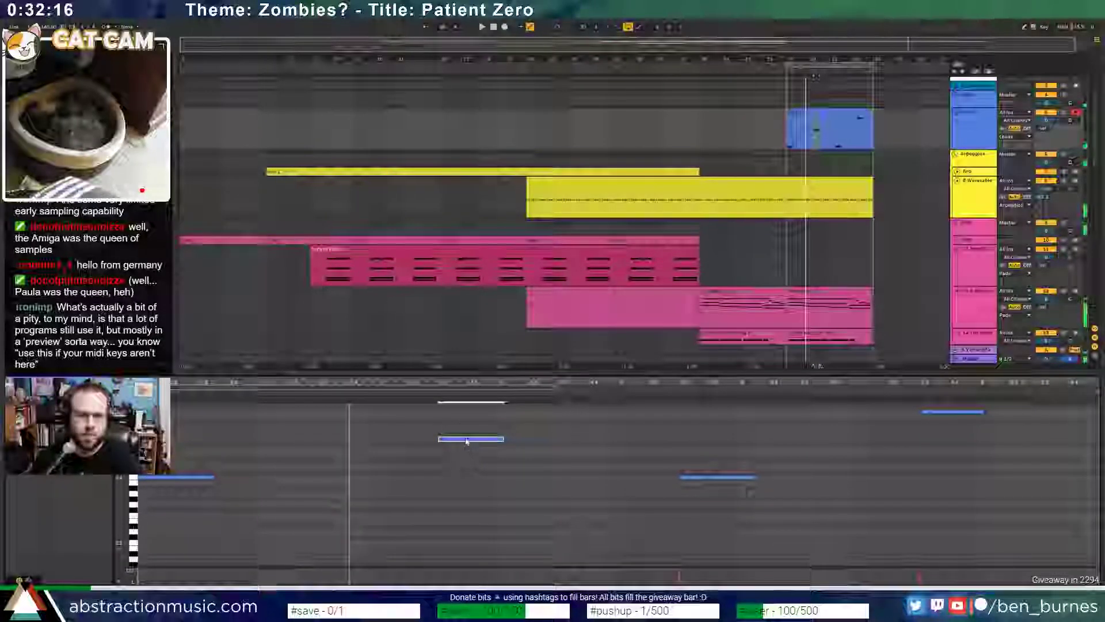
drag(464, 441, 391, 444)
drag(709, 479, 649, 479)
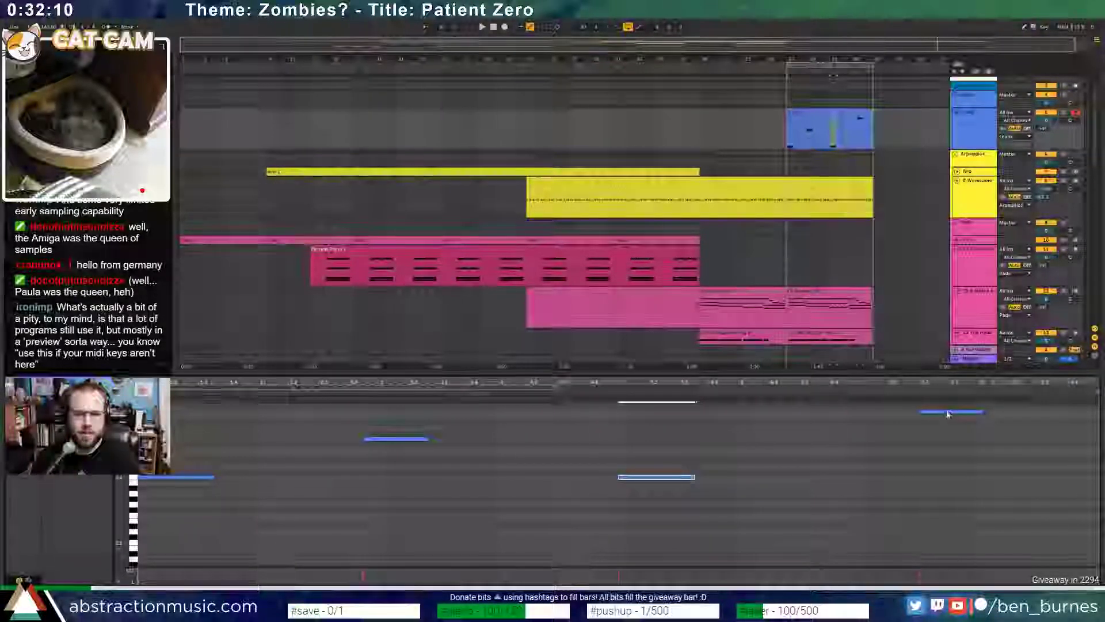
drag(950, 412, 871, 414)
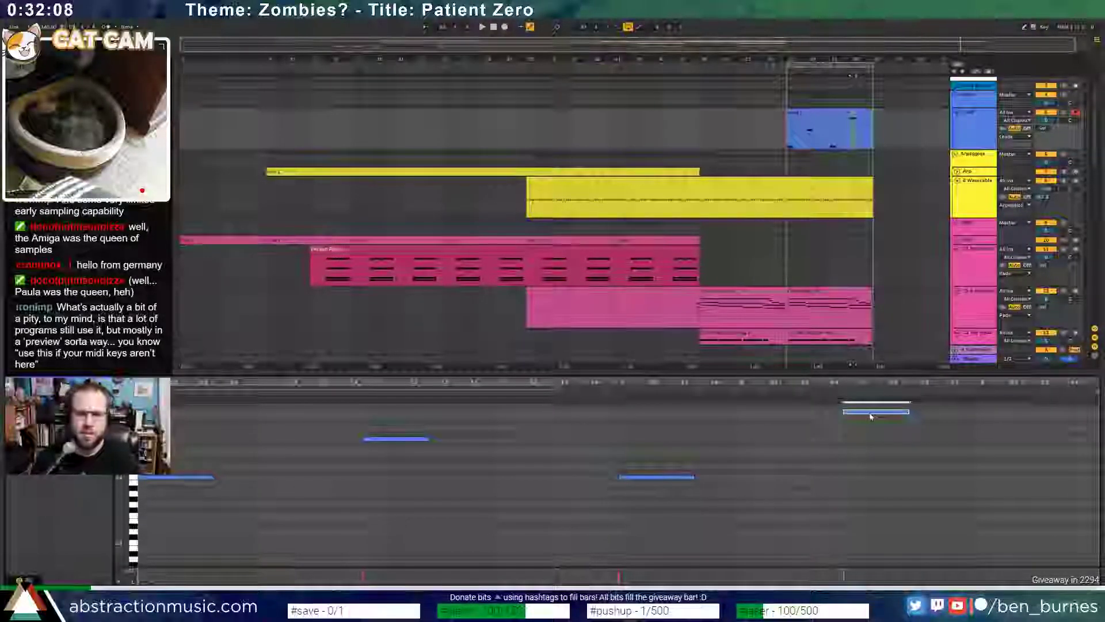
- Play the loop with the shifted lead melody and raise the lead track's volume slightly
key(space)
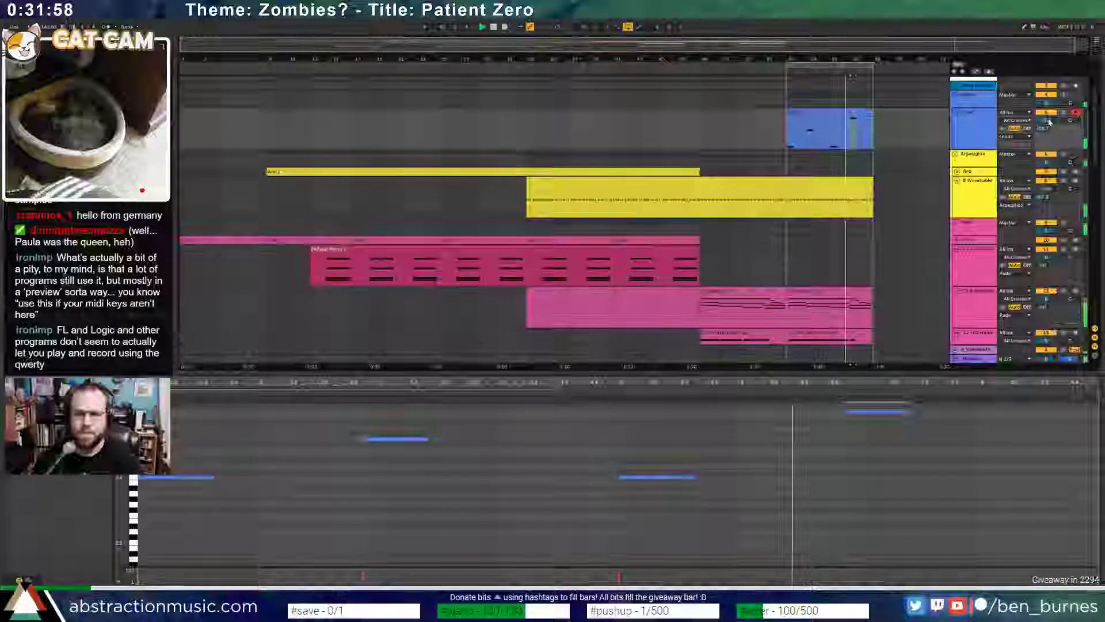
drag(1048, 120, 1048, 114)
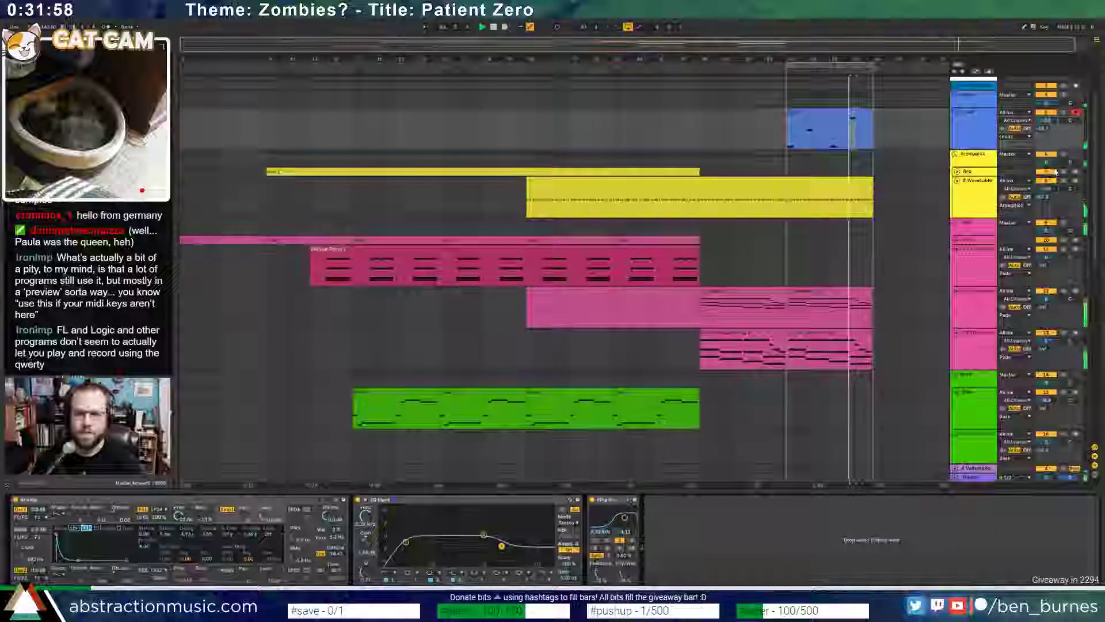
double_click(834, 115)
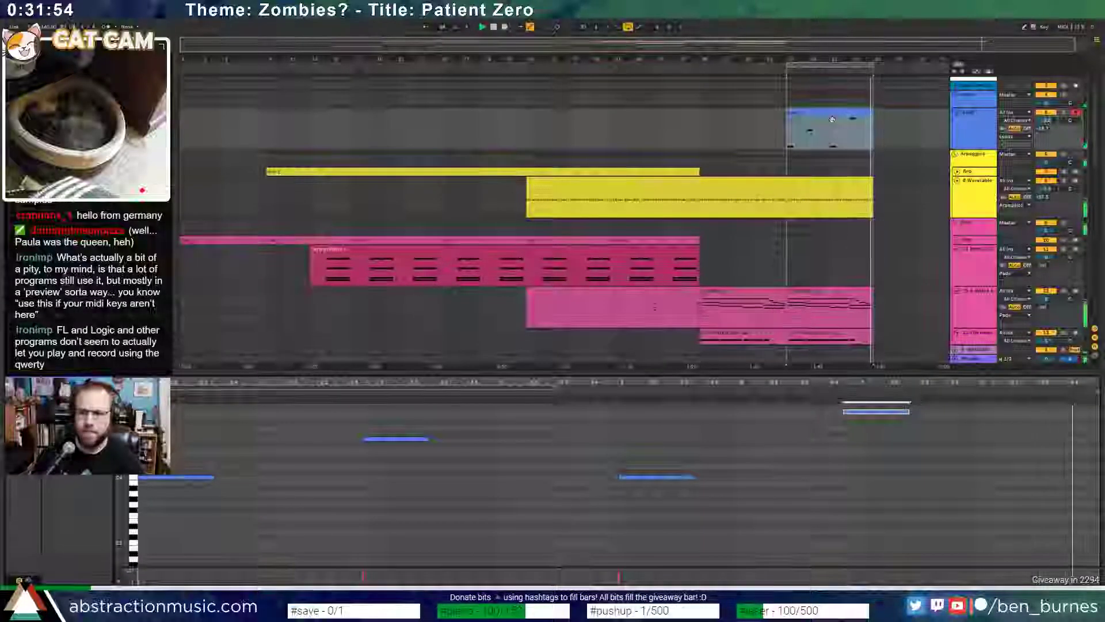
key(shift+Tab)
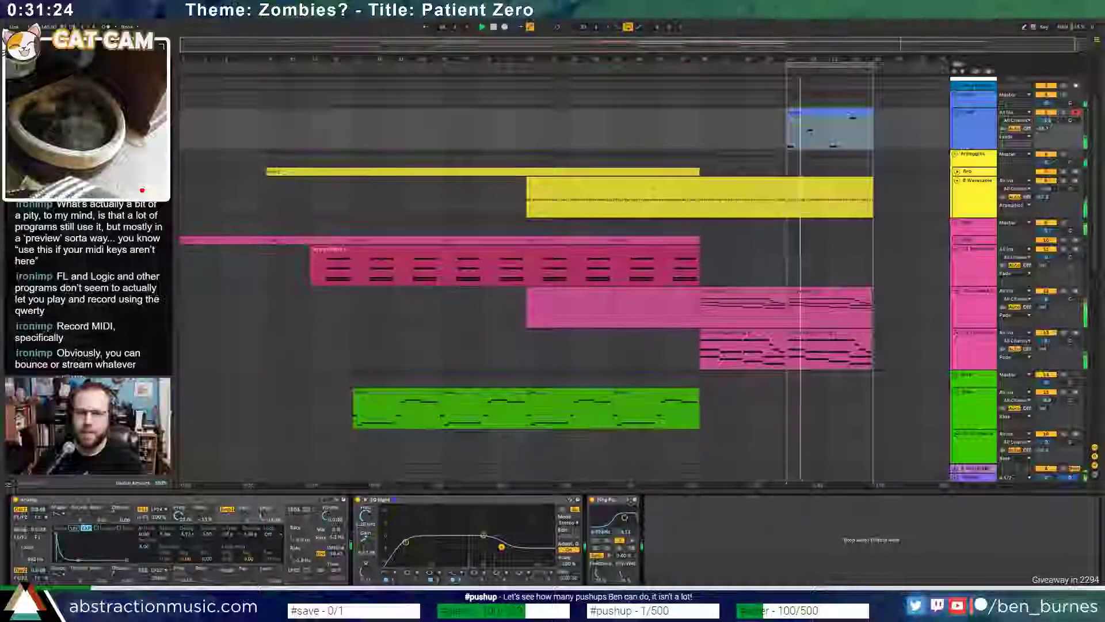
- Add a TR-808 hit a sixteenth before beat 2 of the first bar in the last drum clip and audition it
scroll(816, 386, down, 5)
double_click(815, 386)
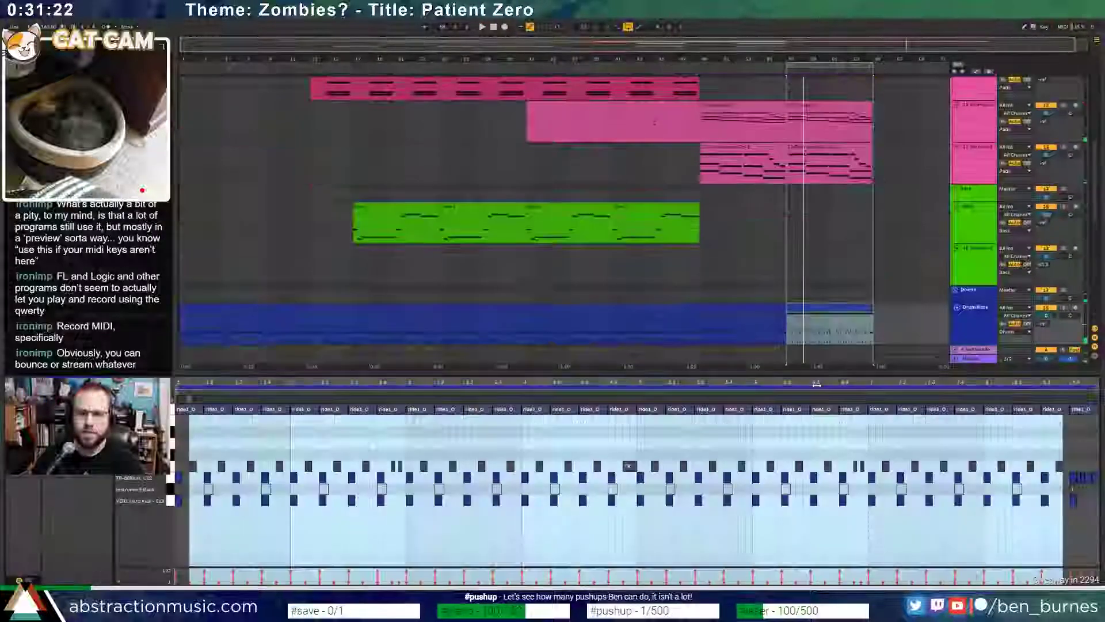
click(199, 486)
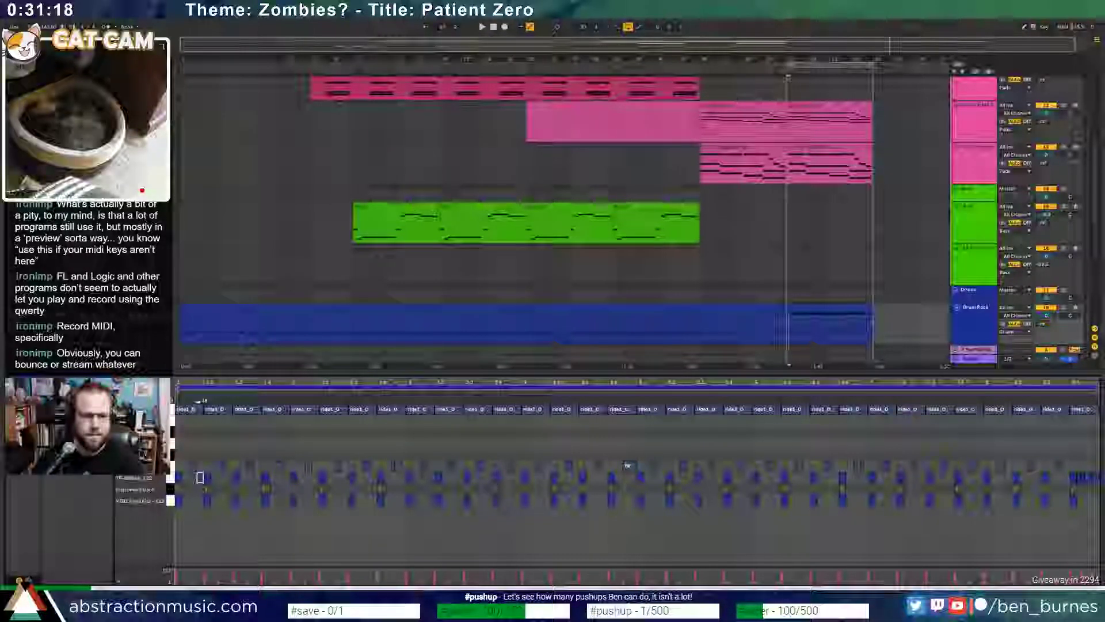
key(space)
key(space)
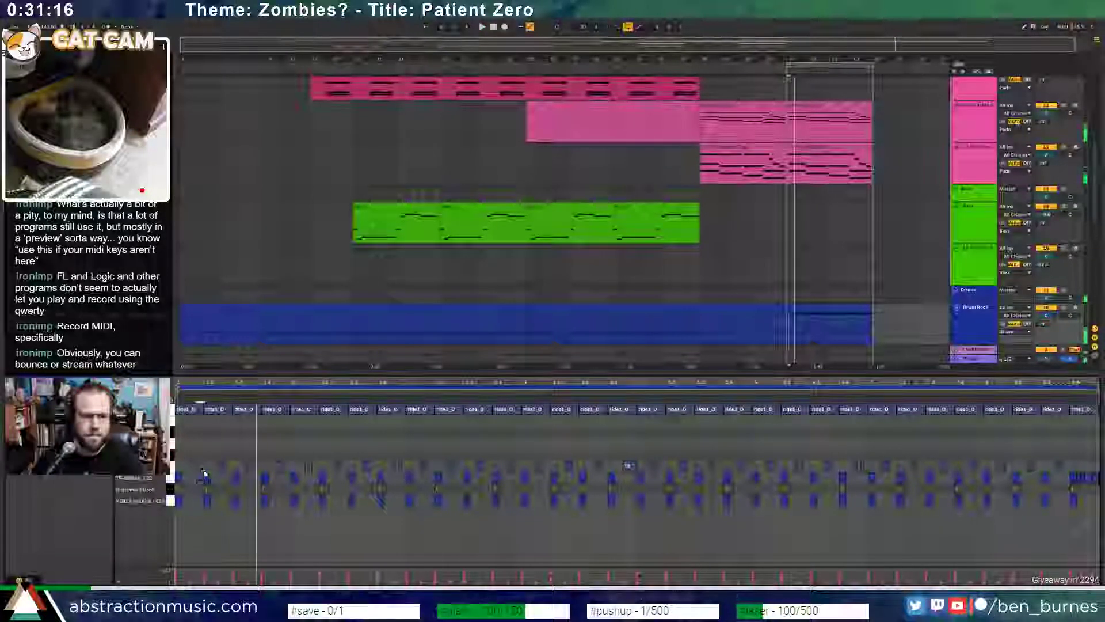
- Try moving the added TR-808 hit one beat later and one lane up, and audition it
drag(201, 477, 229, 467)
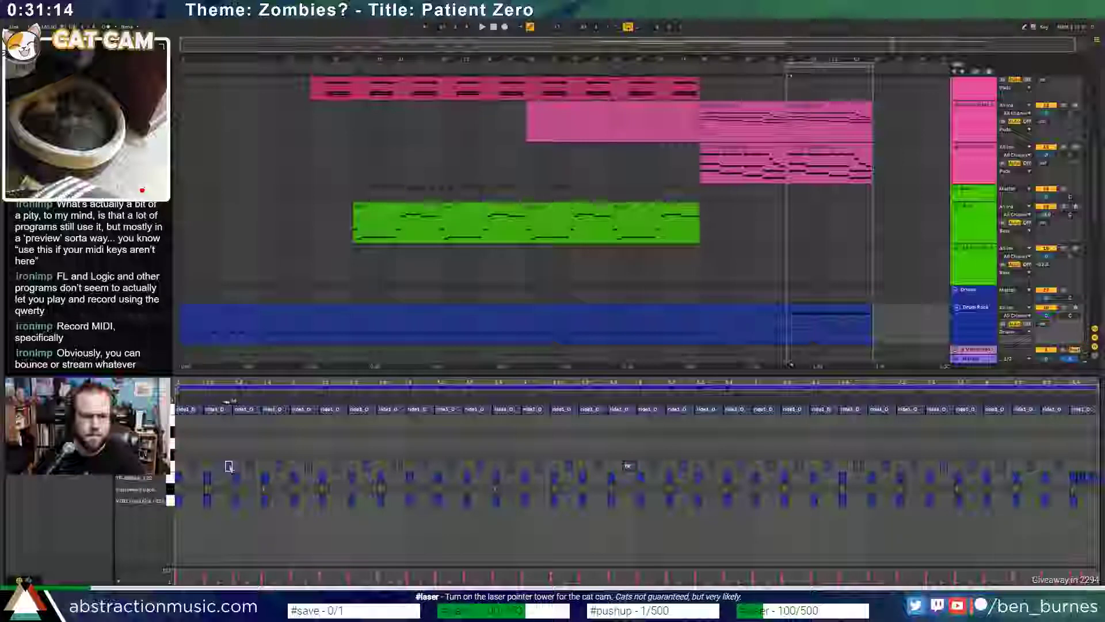
key(space)
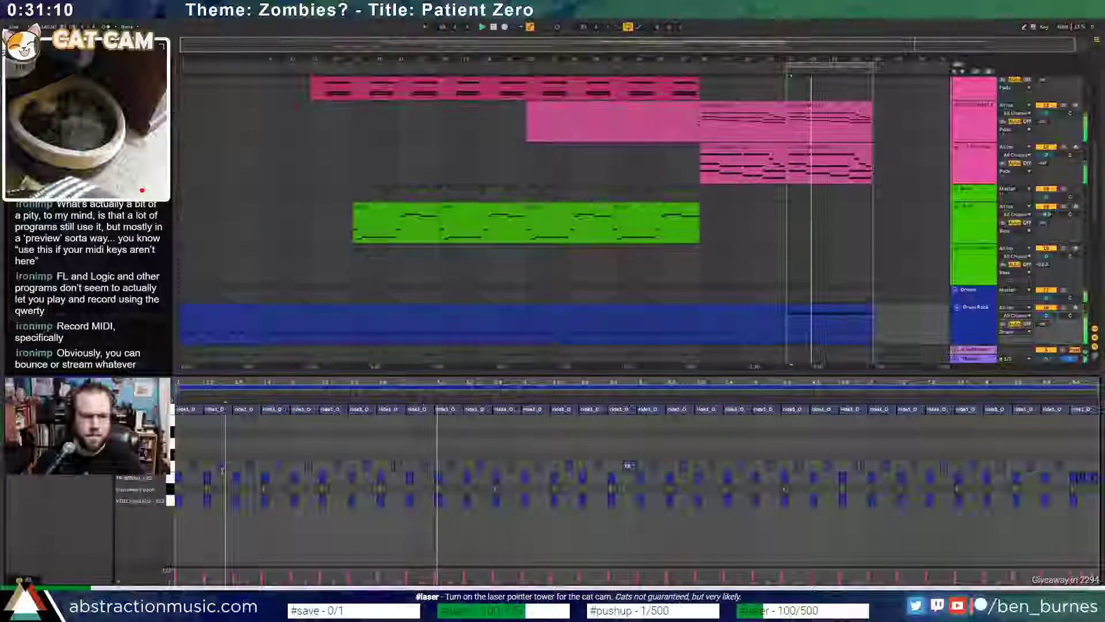
key(space)
- Put the TR-808 hit back a sixteenth before beat 2 of the clip's first bar and audition it
click(200, 477)
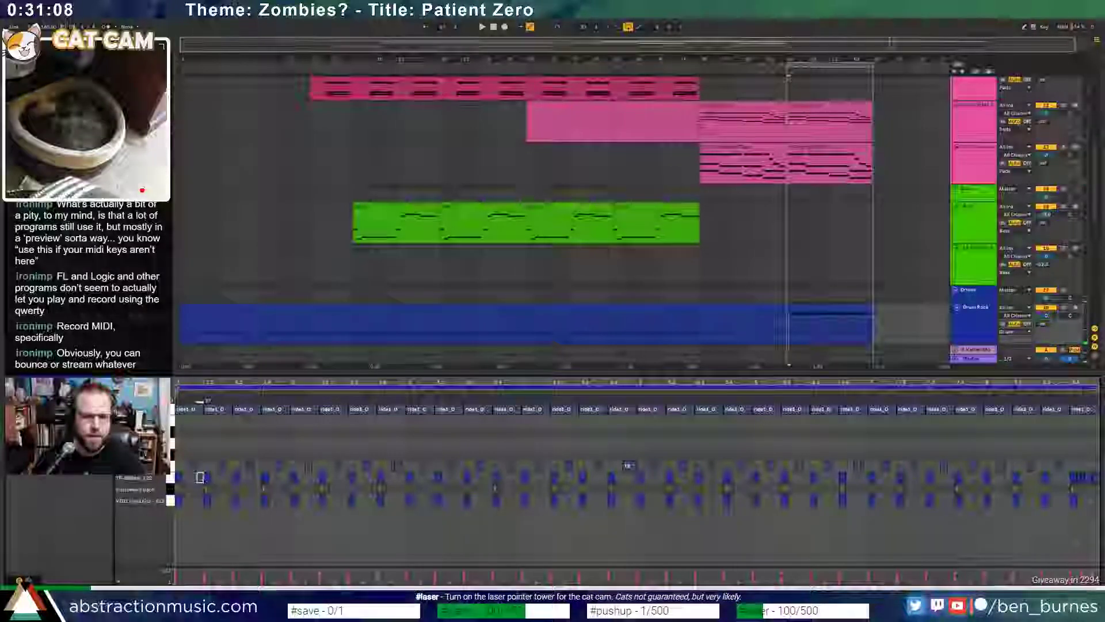
key(space)
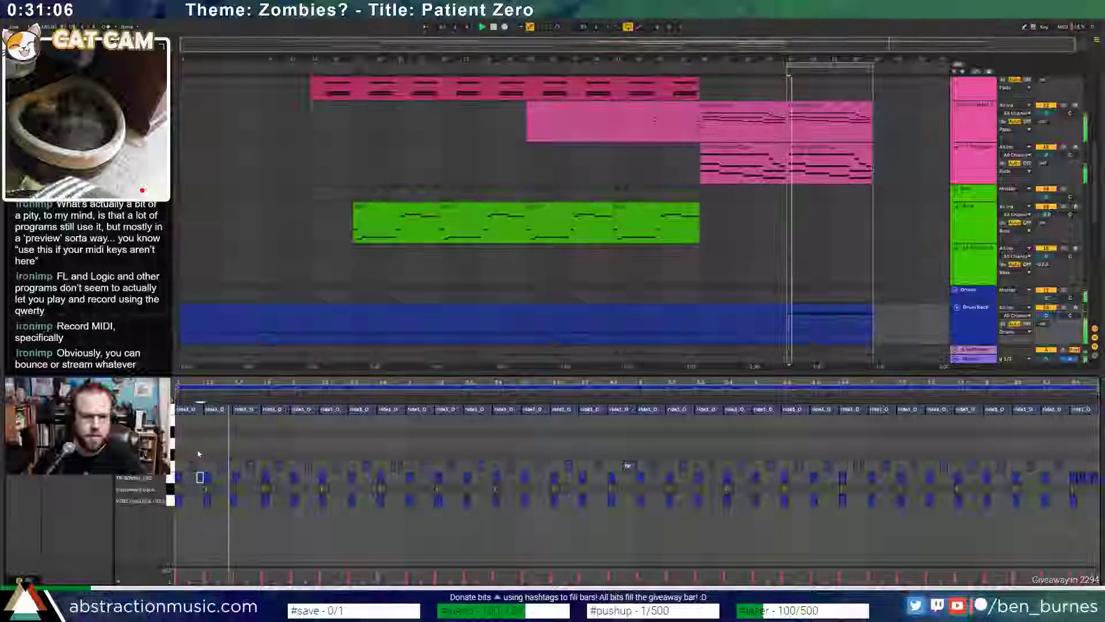
key(space)
- Add the same TR-808 hit a sixteenth before beat 2 in each of the clip's remaining seven bars
click(316, 477)
double_click(433, 480)
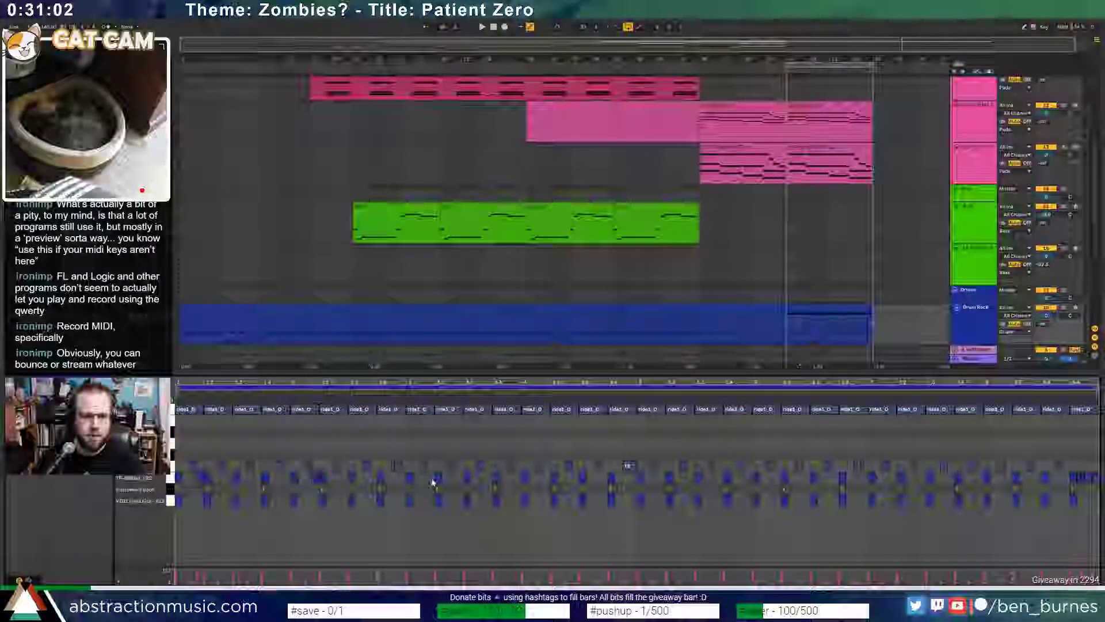
click(551, 479)
double_click(552, 478)
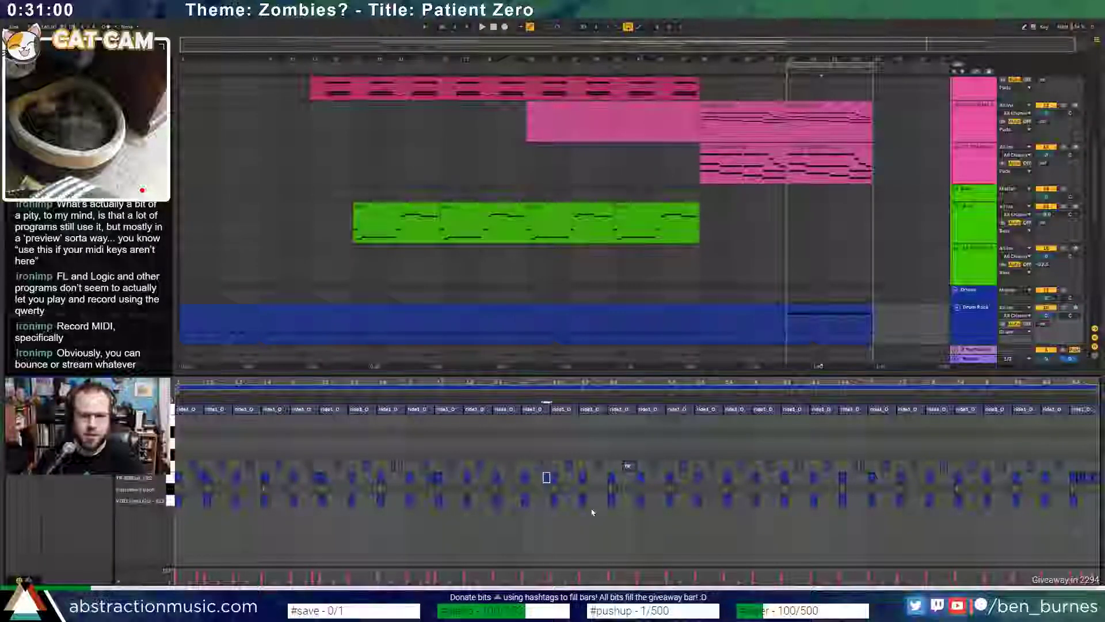
click(662, 477)
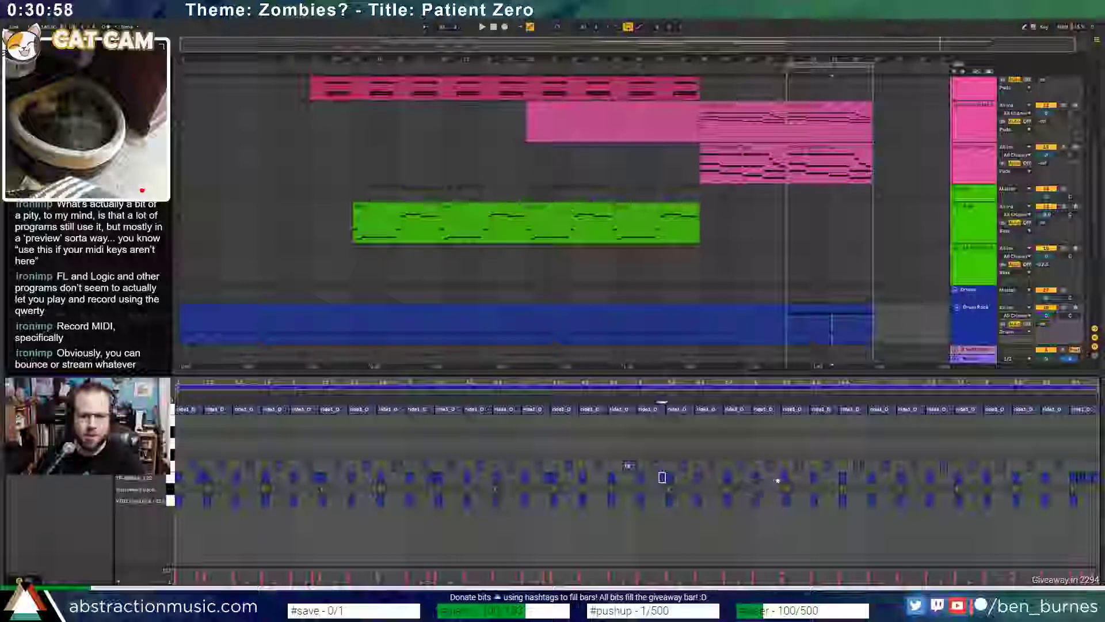
double_click(778, 478)
double_click(893, 478)
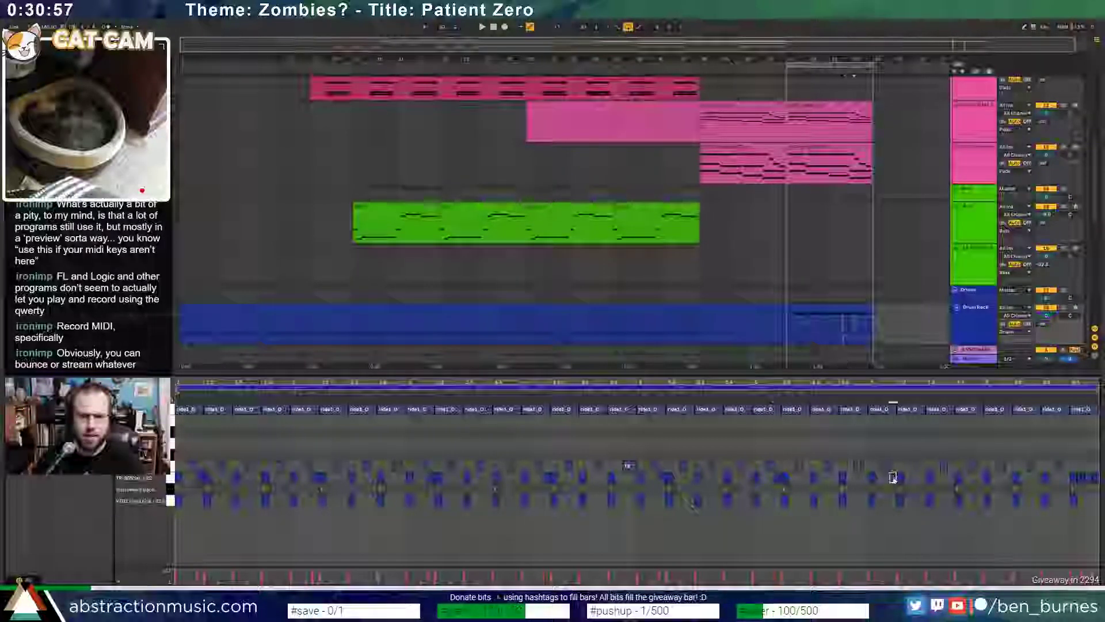
double_click(1009, 478)
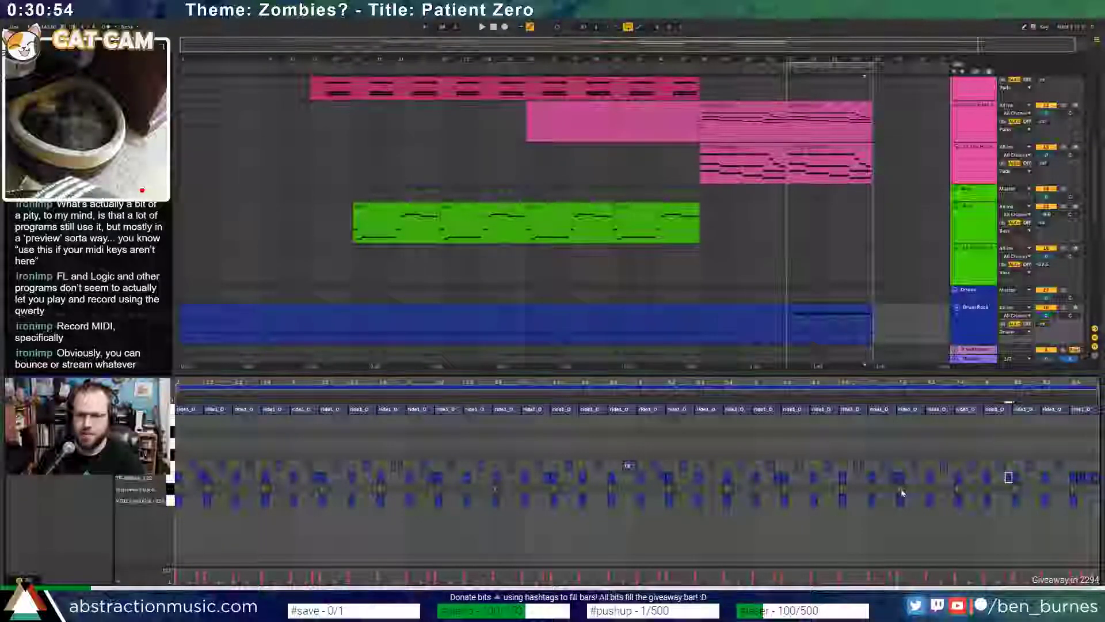
- Play from shortly before bar 49 and compare the drum patterns of the clips at bars 49 and 57
key(shift+Tab)
click(672, 64)
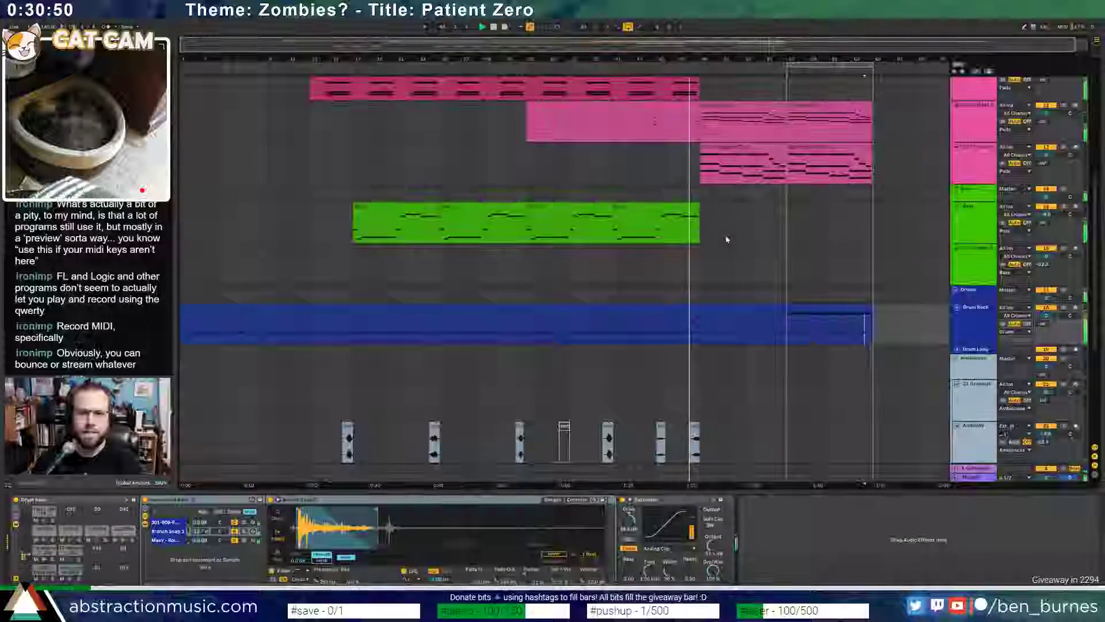
key(shift+Tab)
key(shift+Tab)
scroll(748, 253, up, 1)
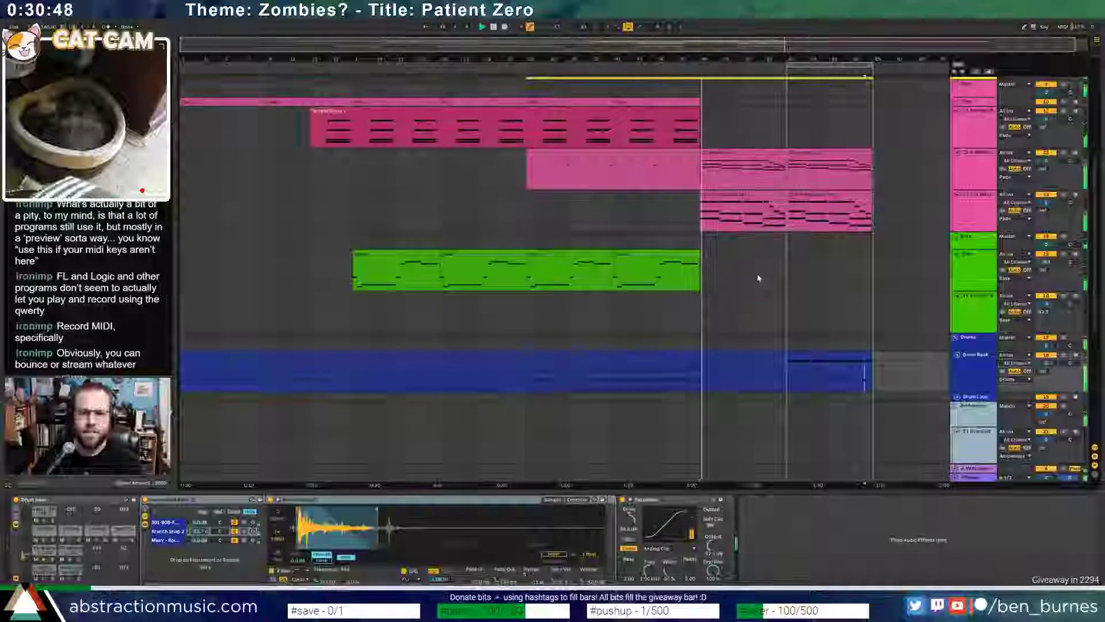
scroll(760, 285, up, 1)
click(741, 363)
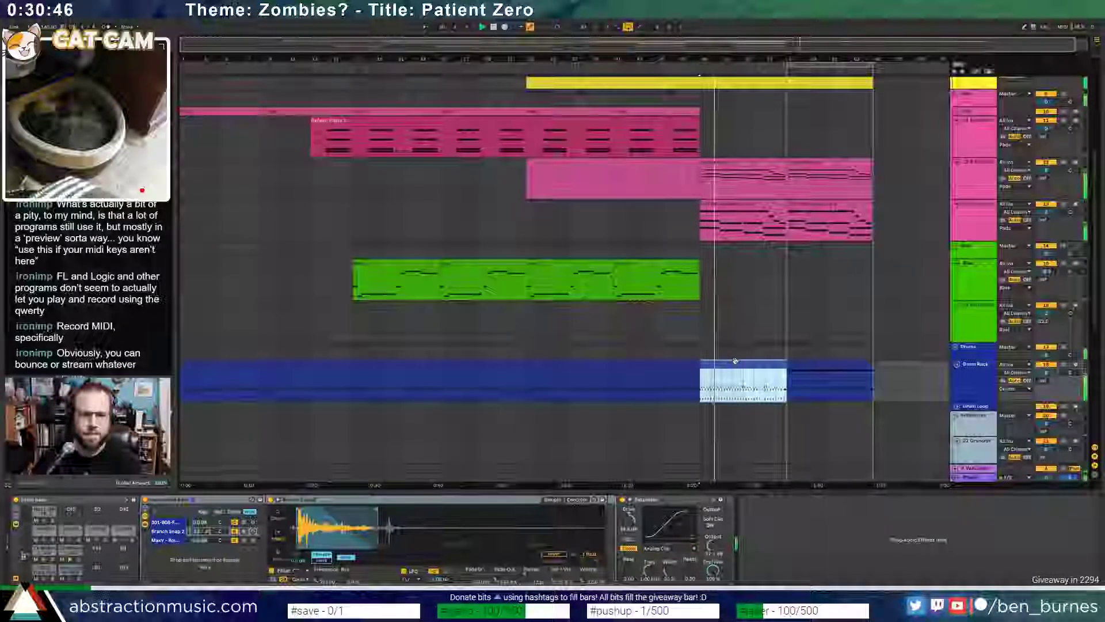
key(shift+Tab)
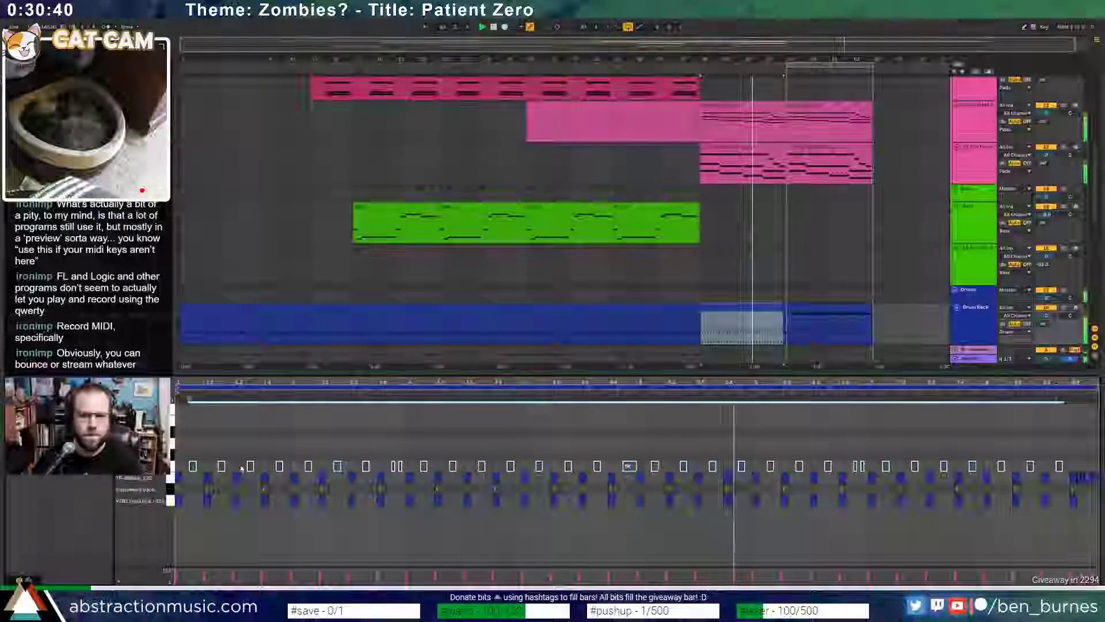
click(800, 307)
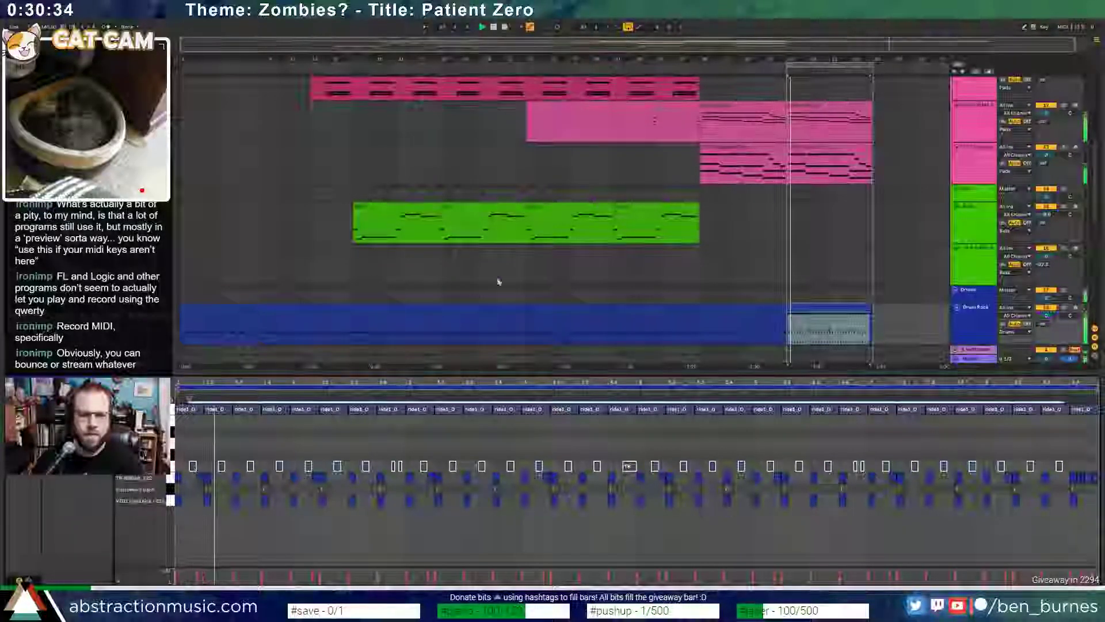
key(shift+Tab)
scroll(749, 276, up, 5)
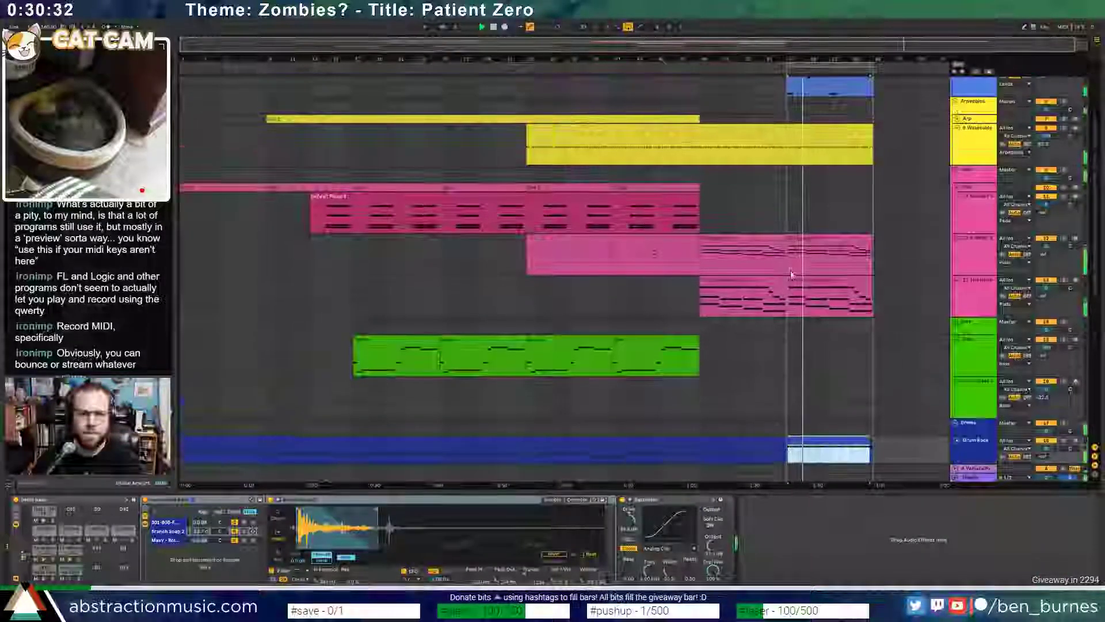
scroll(792, 275, up, 3)
- Split the last two bars, 63 to 65, off the final drum clip and open them for note editing
drag(826, 58, 826, 44)
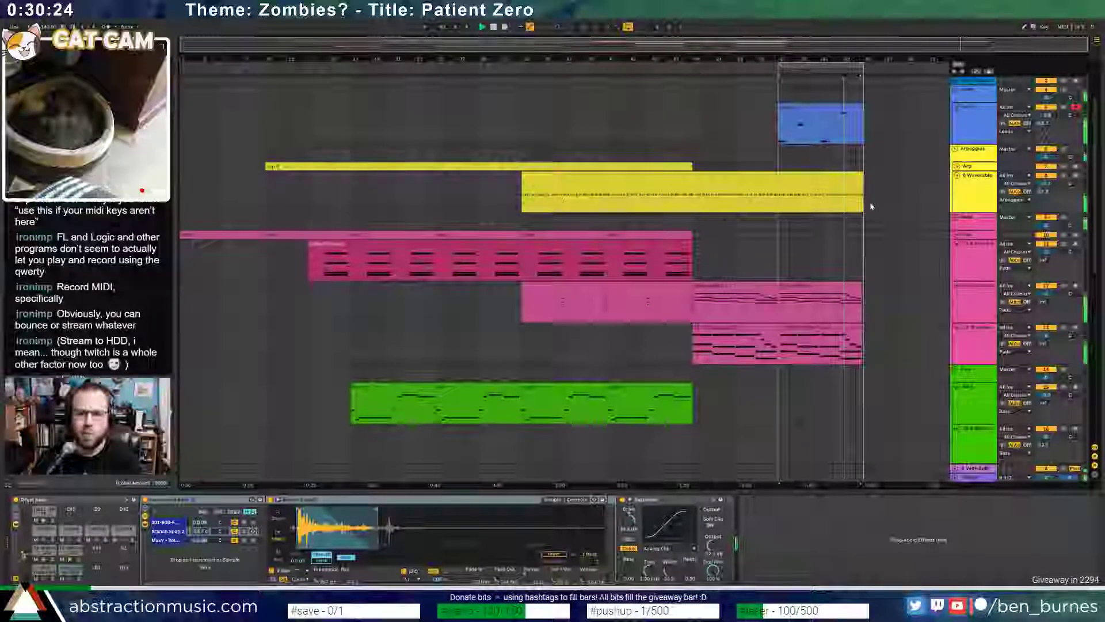
scroll(876, 325, down, 2)
scroll(877, 325, down, 2)
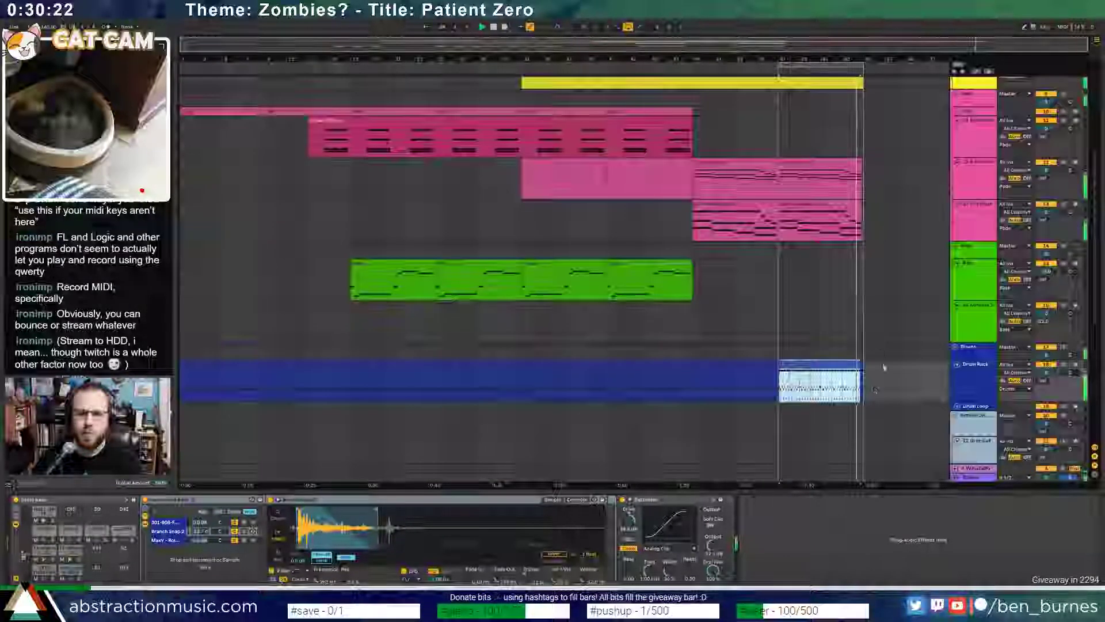
drag(863, 389, 843, 388)
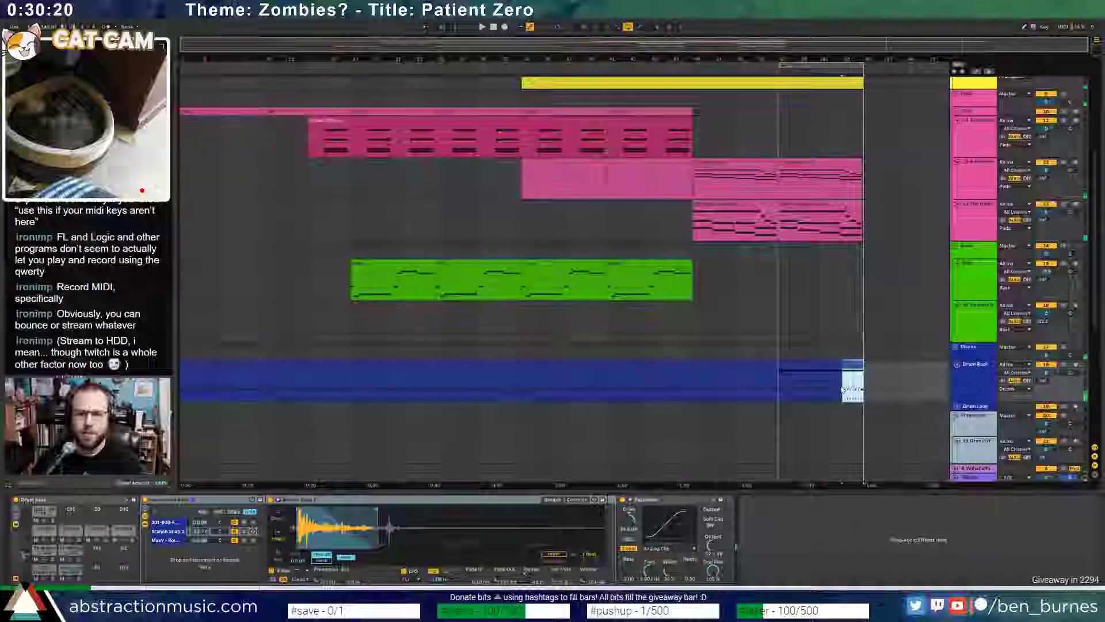
key(ctrl+e)
click(858, 357)
double_click(855, 365)
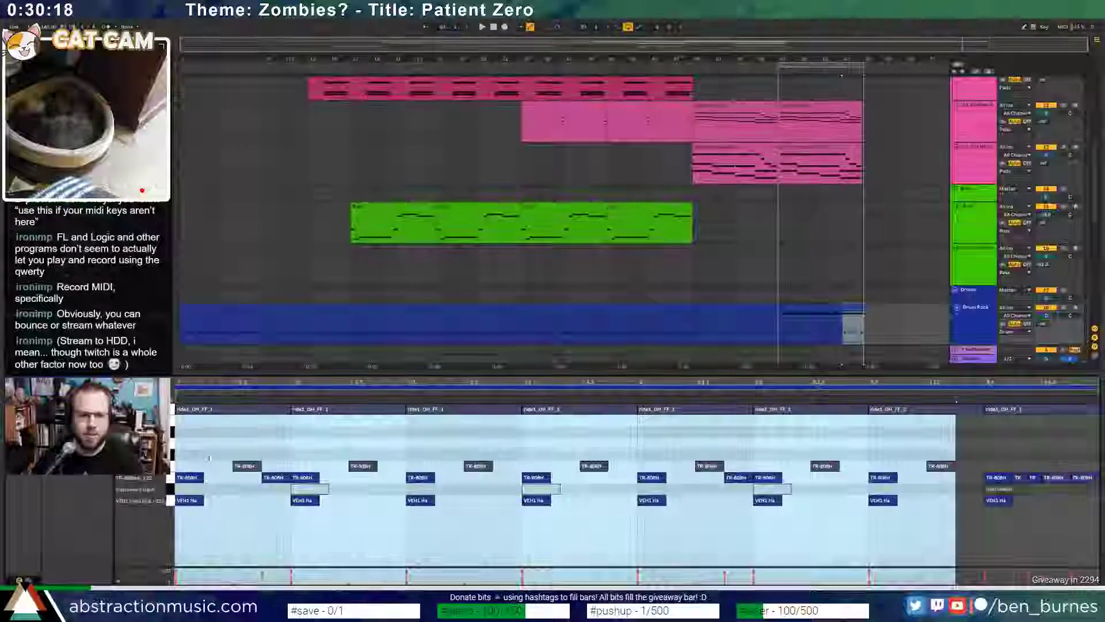
- Deactivate all notes below the ride in the two-bar drum clip, then reactivate only the TR-808 fill on the last beat
drag(1099, 461, 174, 505)
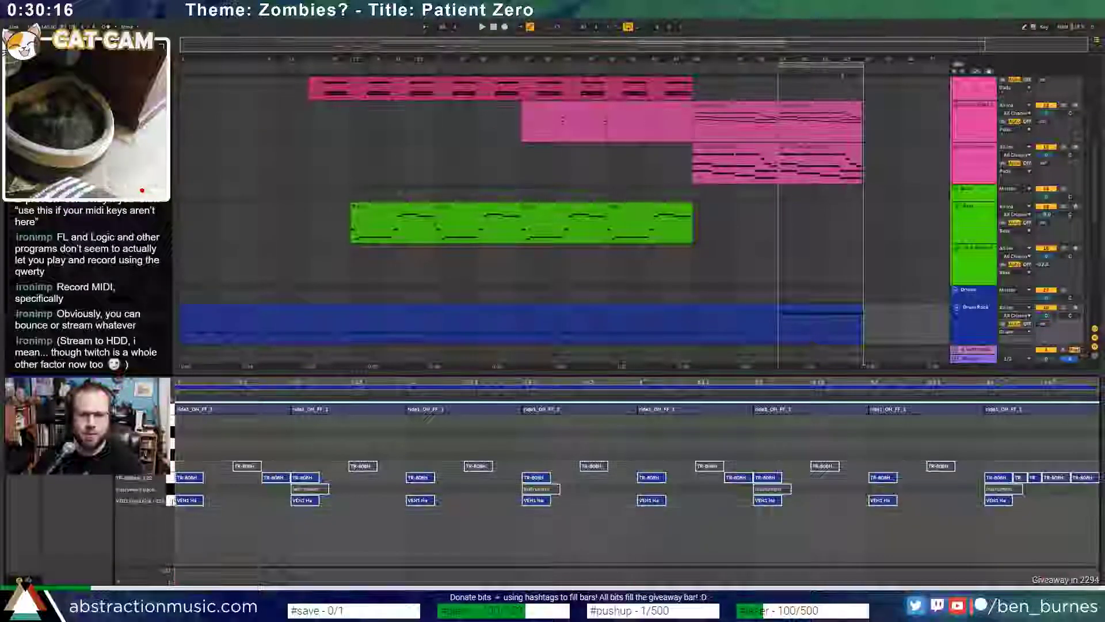
key(0)
drag(995, 460, 1093, 480)
key(0)
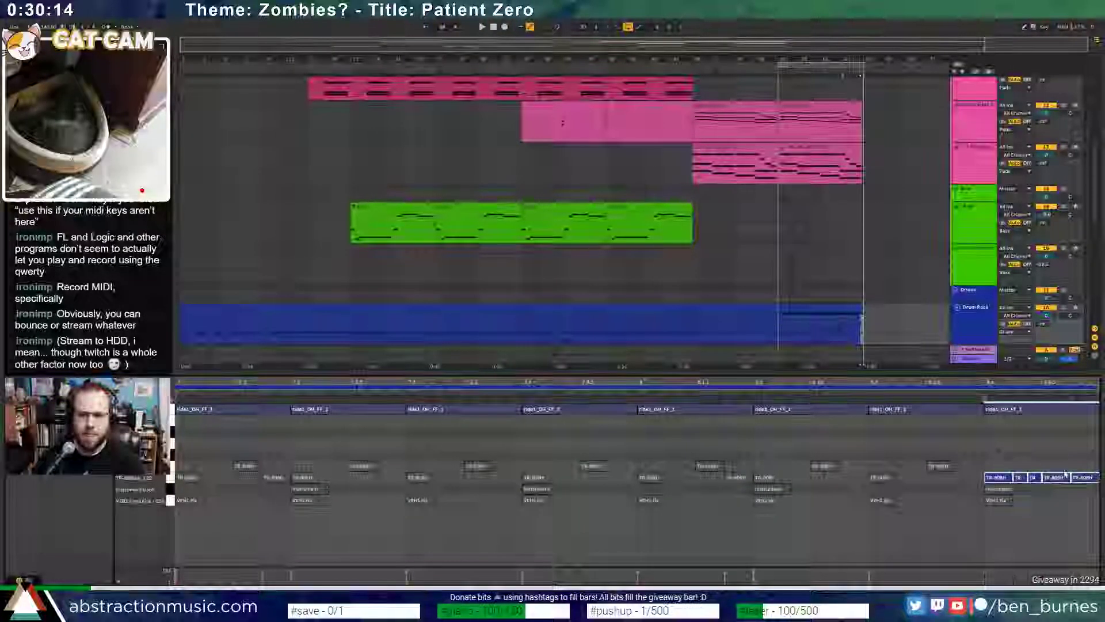
- Arm the ambience track holding the single clip near bar 51 and record a new take from bar 65
key(shift+Tab)
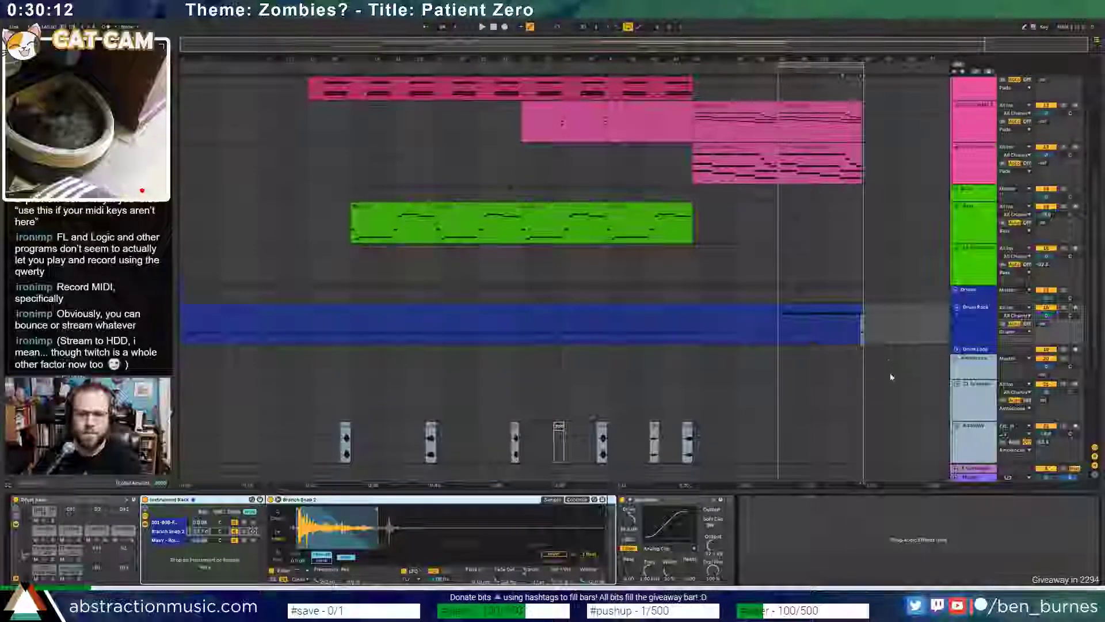
scroll(866, 400, down, 6)
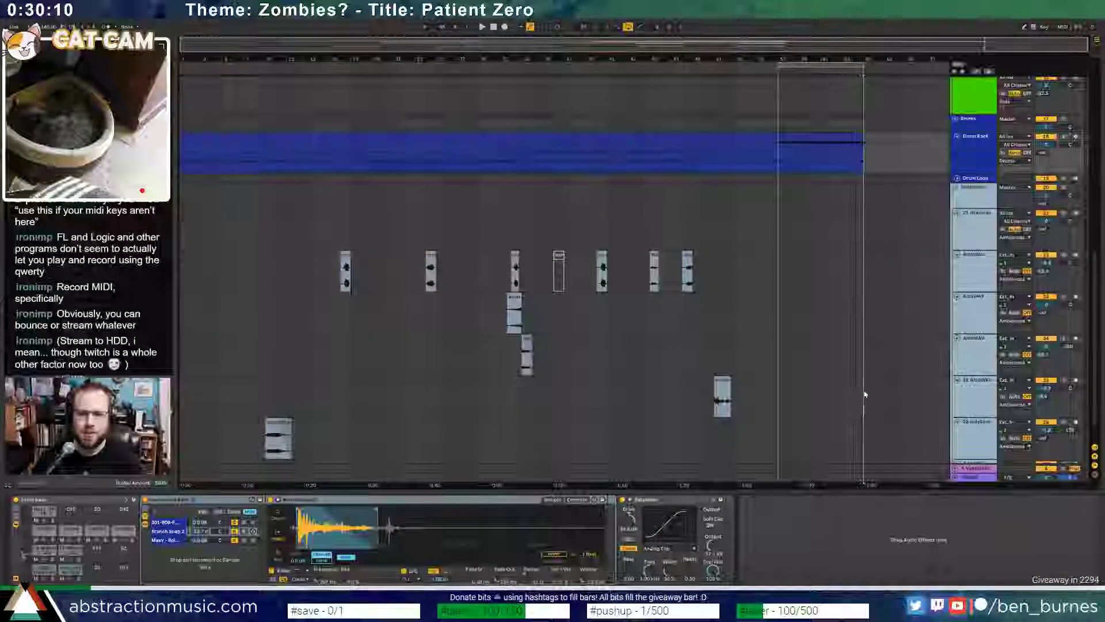
click(861, 397)
click(1076, 381)
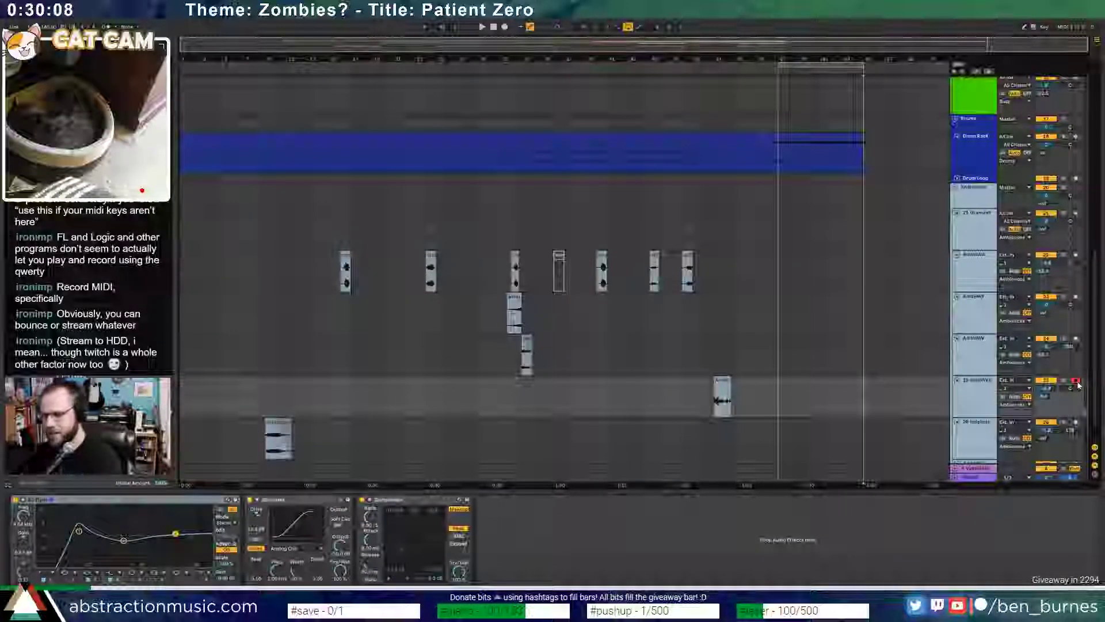
key(F9)
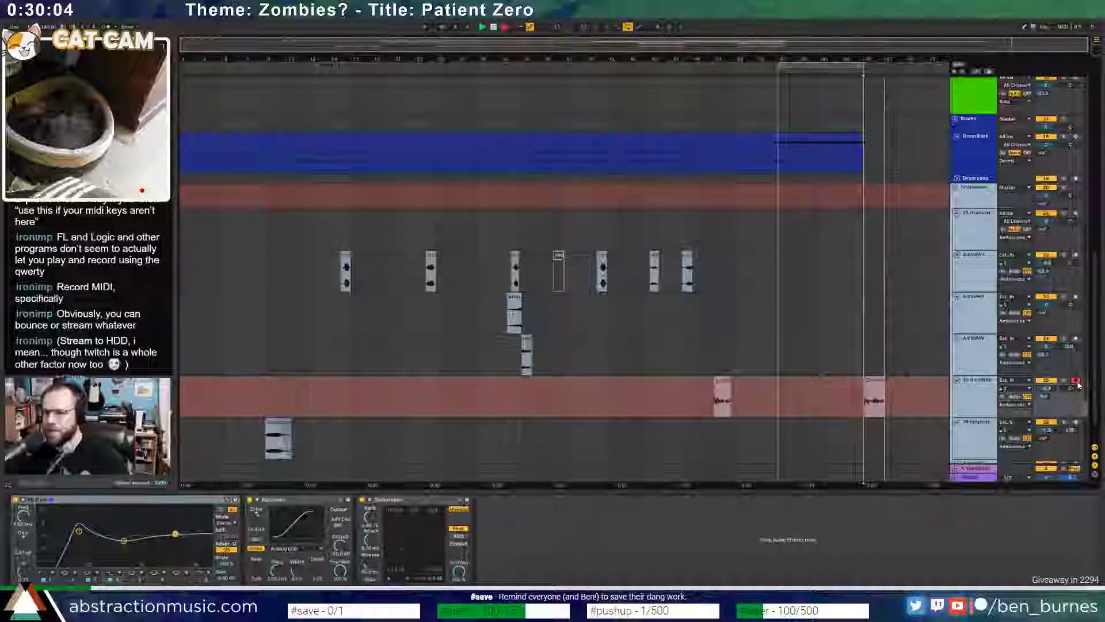
key(space)
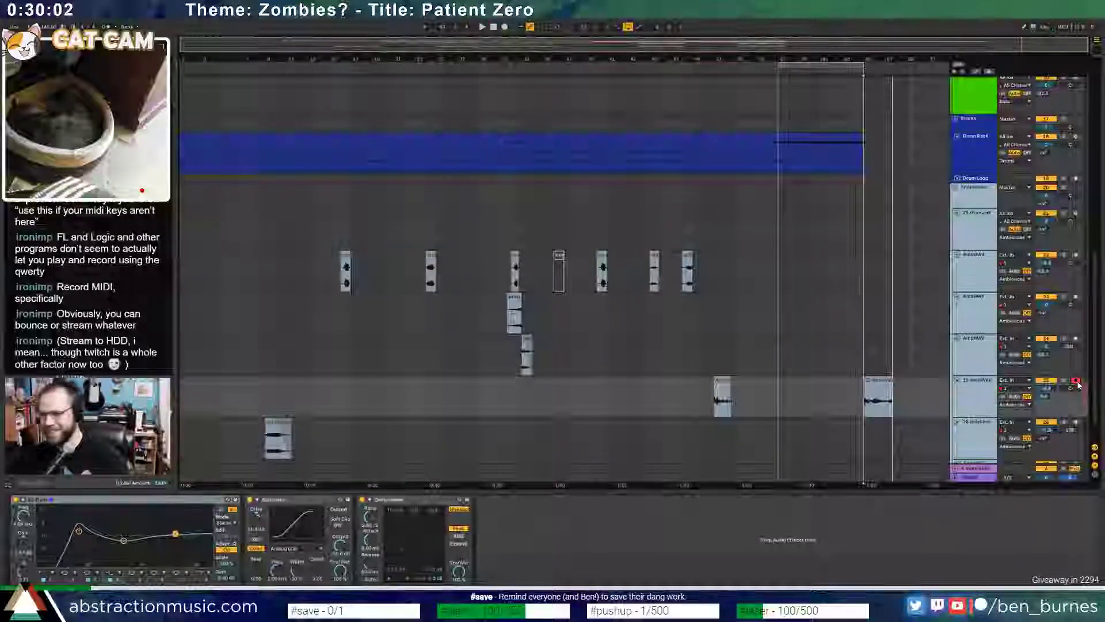
- Trim the start and end of the new ambience recording around its loudest section and audition it
click(867, 383)
drag(174, 392, 432, 392)
key(space)
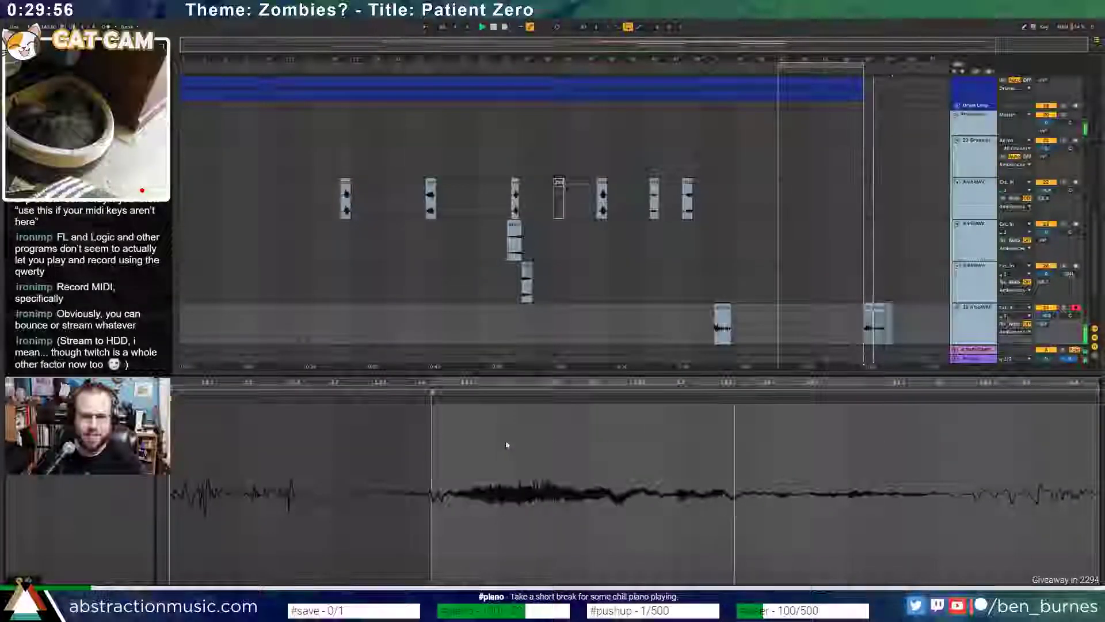
drag(1099, 392, 945, 392)
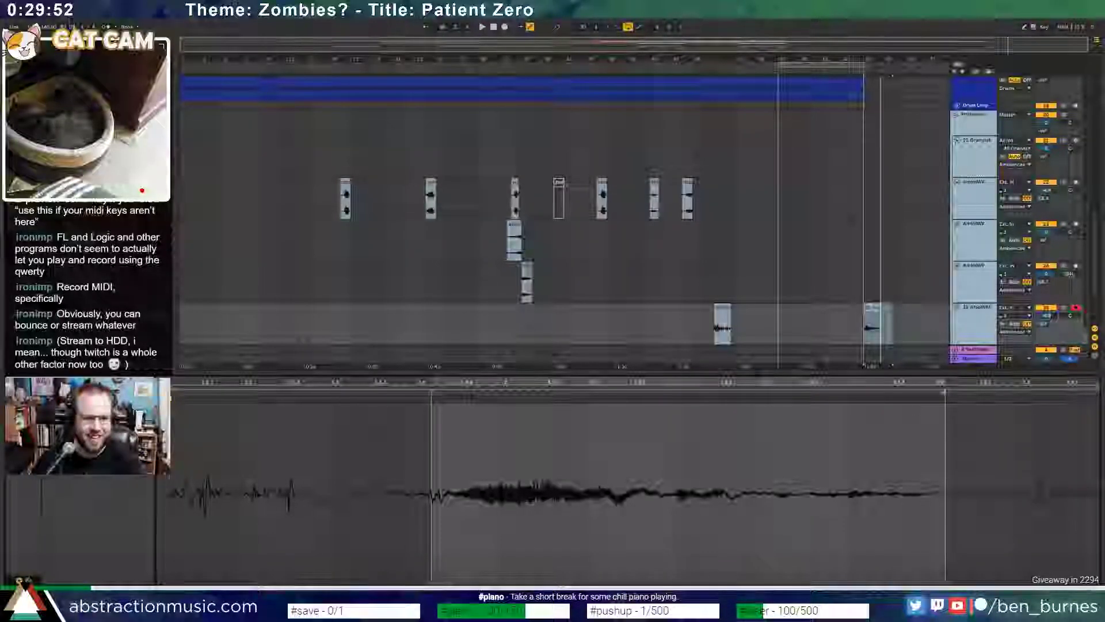
key(space)
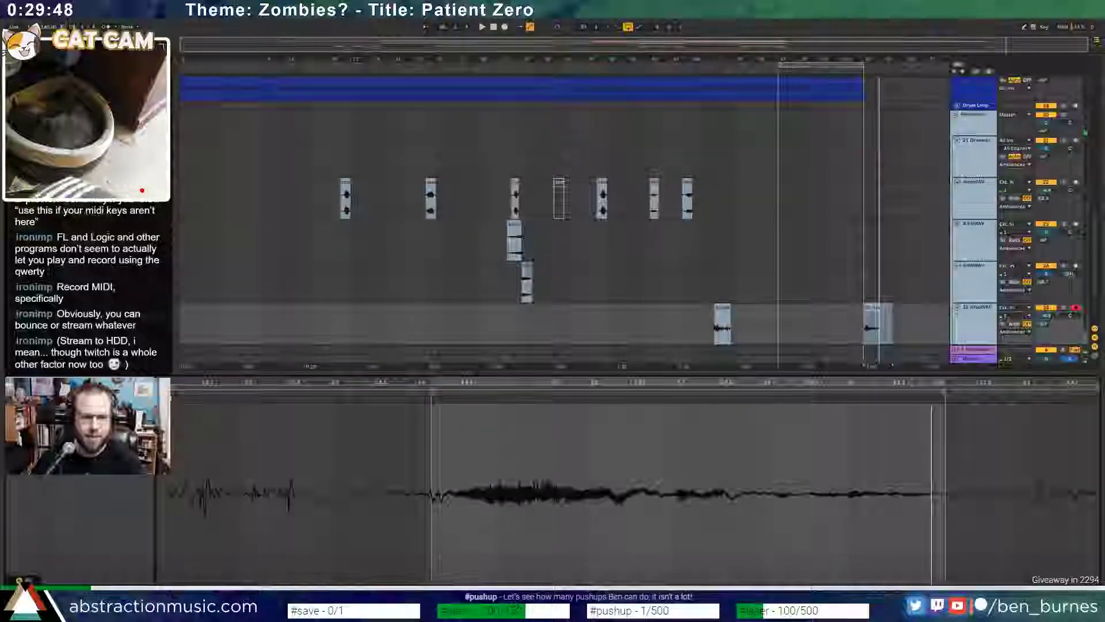
key(shift+Tab)
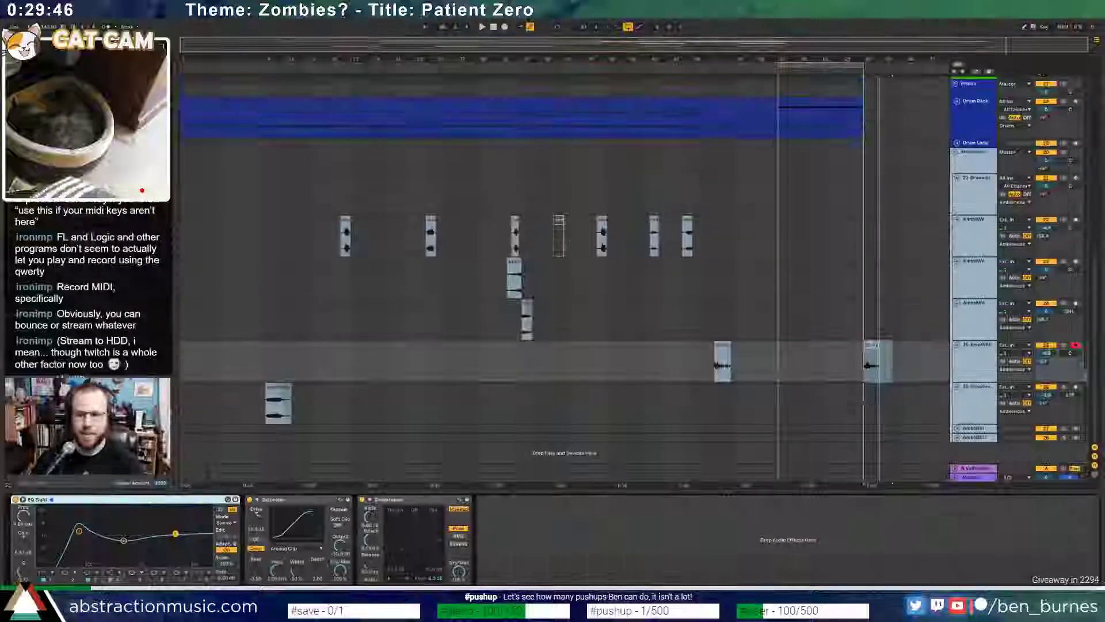
- Copy the last chord of the dark pink pad clip ending at bar 49 to bar 65 as a four-bar clip
scroll(863, 248, up, 10)
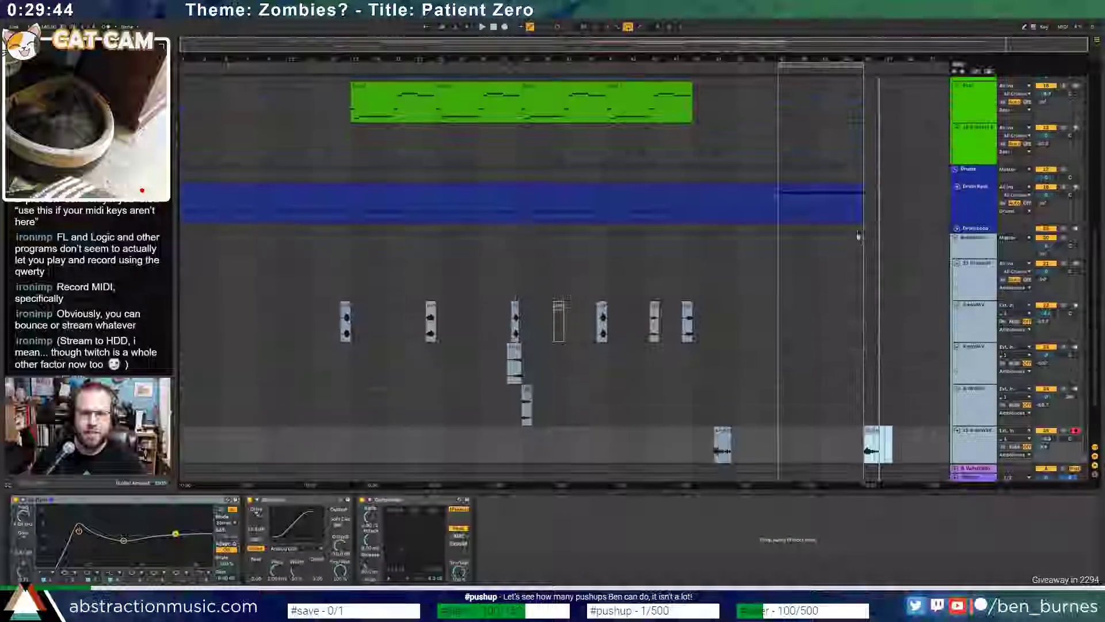
scroll(664, 218, up, 2)
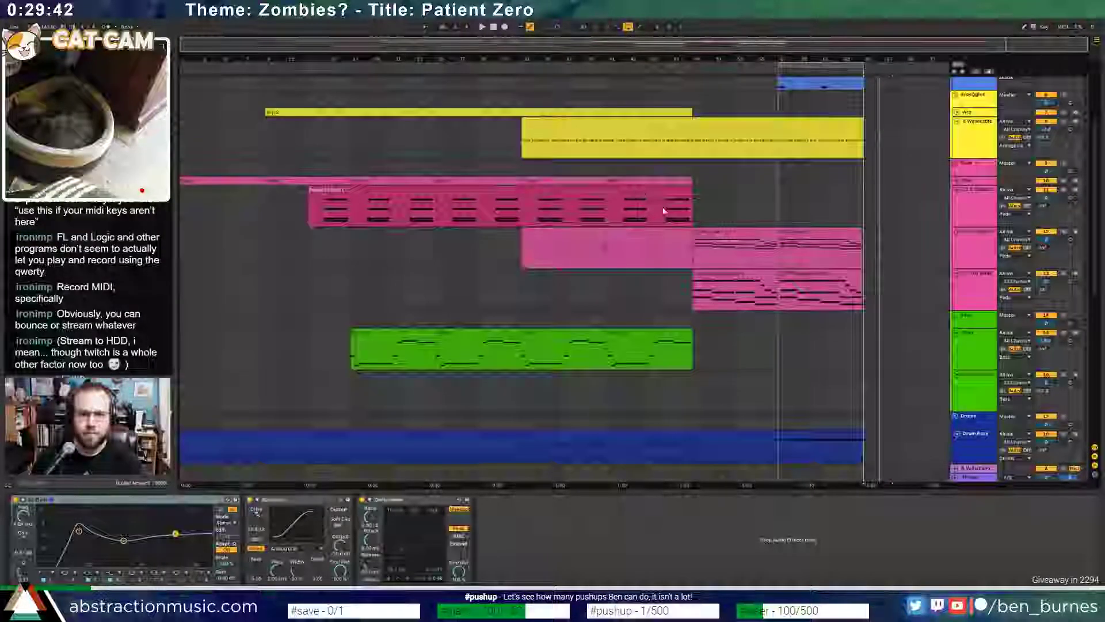
click(665, 217)
drag(663, 217, 691, 215)
key(ctrl+c)
click(872, 208)
key(ctrl+v)
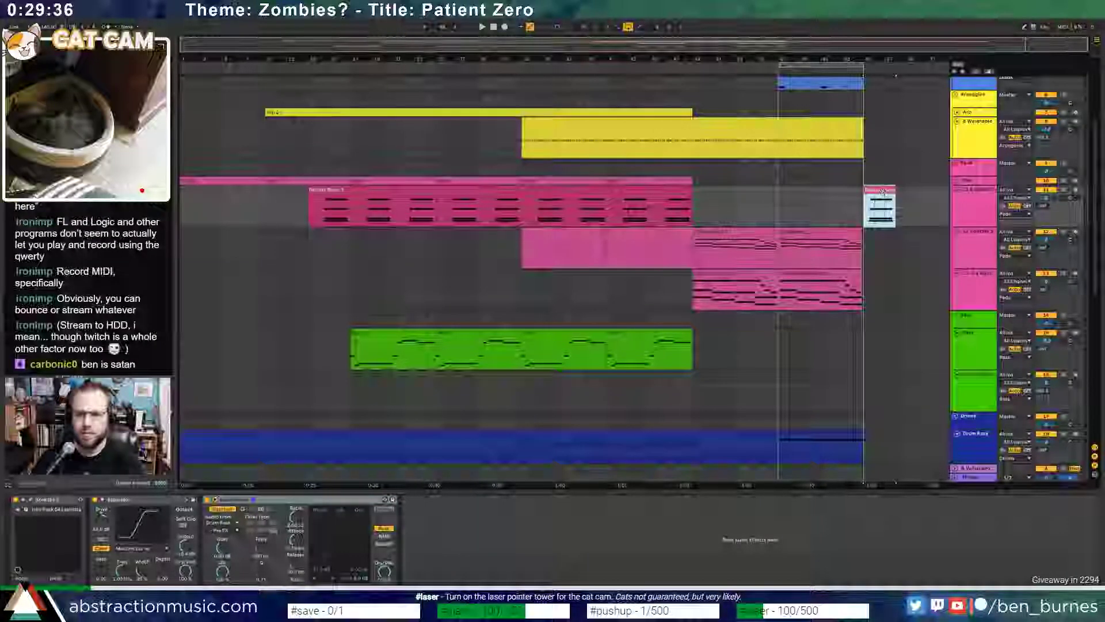
mouse_move(883, 192)
mouse_down()
mouse_move(893, 192)
mouse_move(865, 191)
mouse_up()
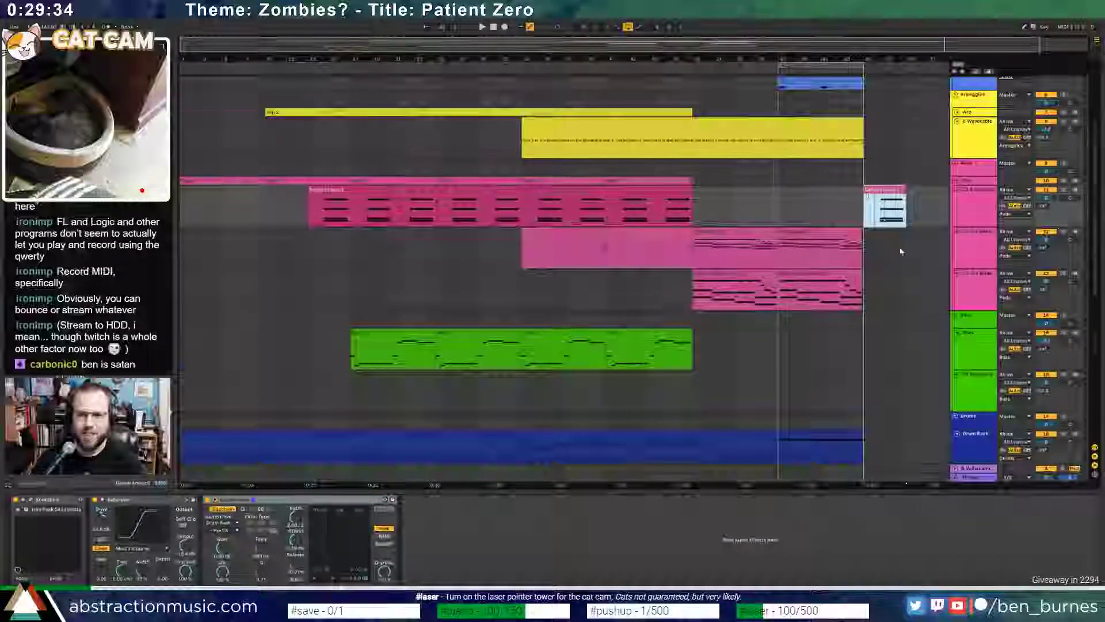
- Move the trimmed ambience recording one bar later so it starts at bar 66
scroll(881, 368, down, 8)
scroll(875, 382, down, 2)
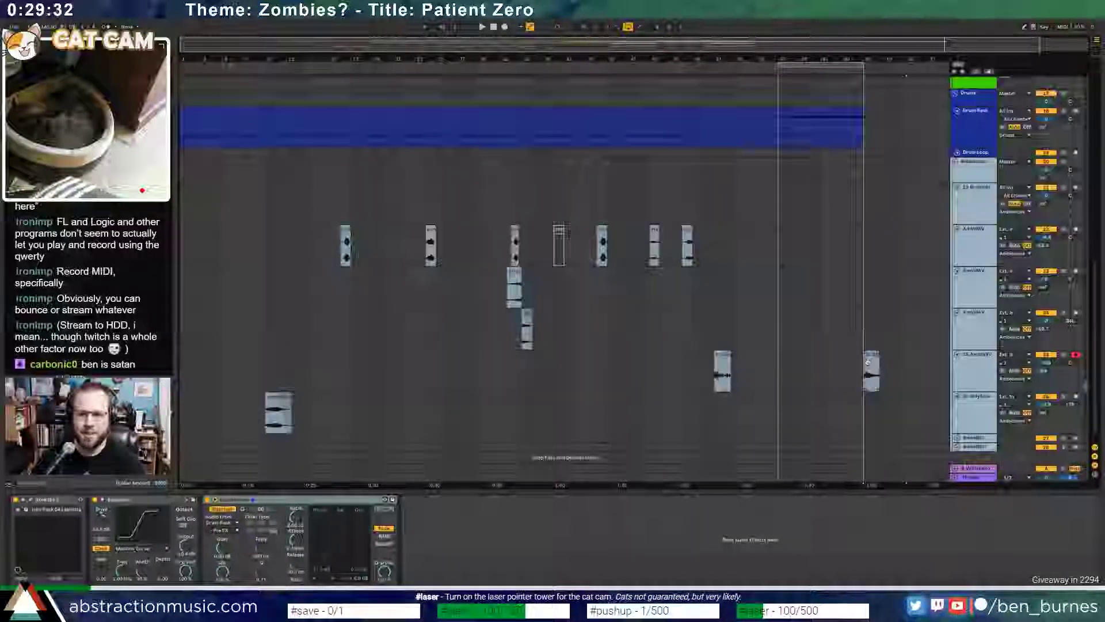
drag(871, 357, 888, 360)
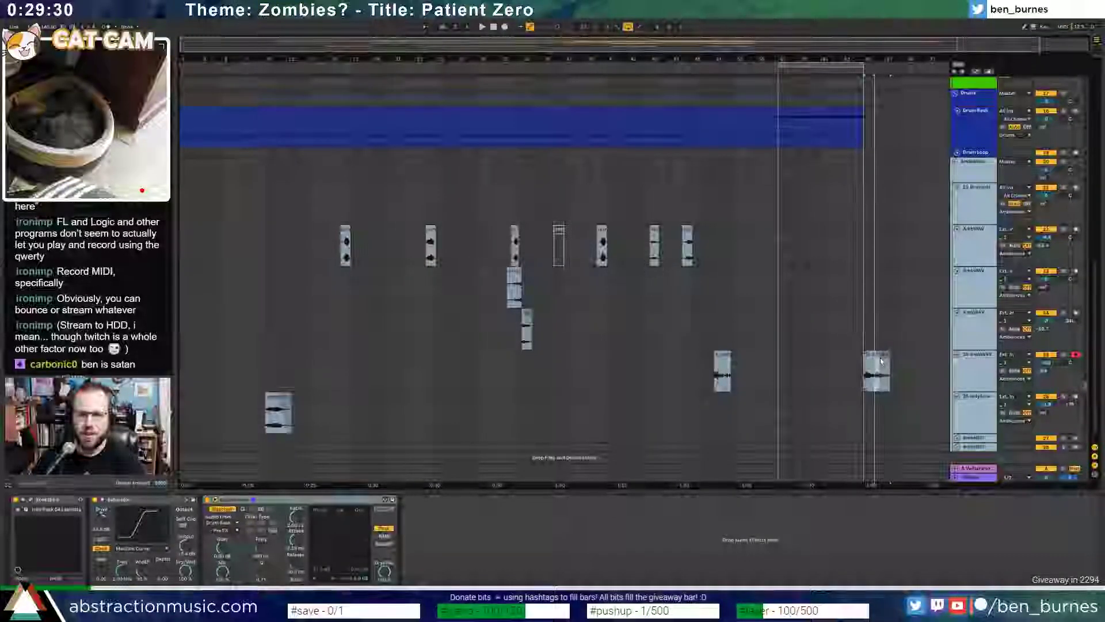
click(880, 357)
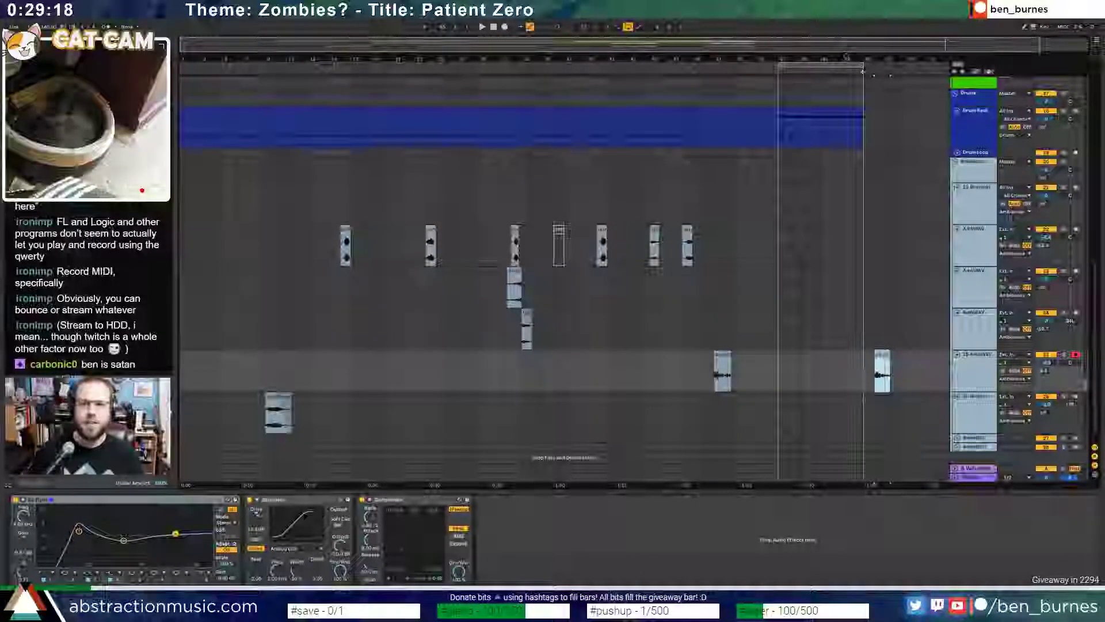
- Extend the loop to cover bars 33 to 69 and play the arrangement with the new ending
drag(863, 372, 779, 372)
drag(886, 68, 897, 68)
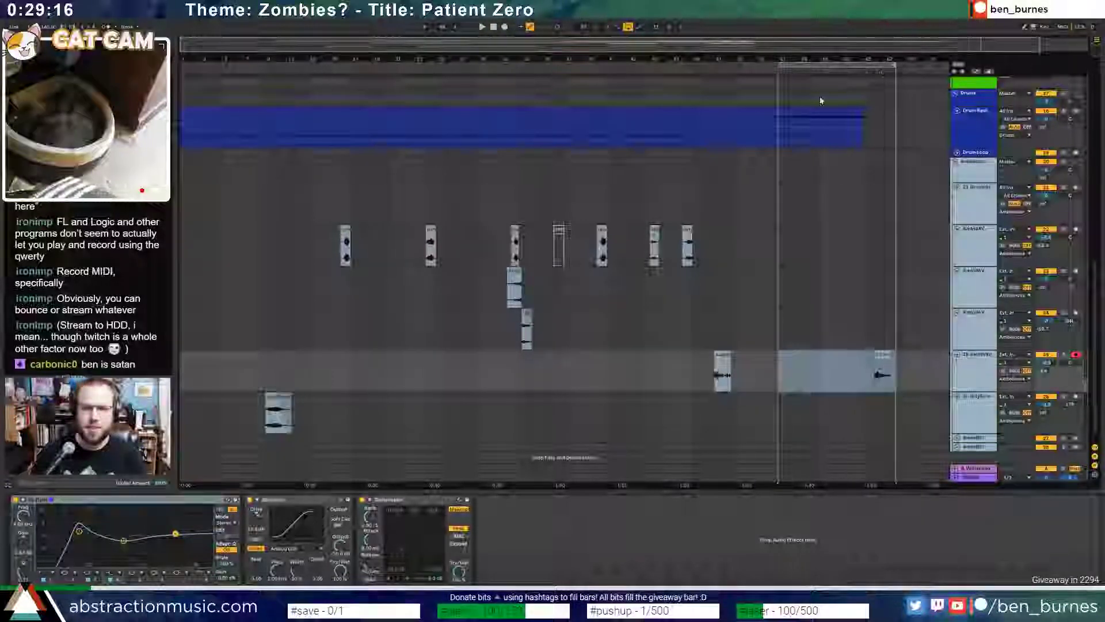
scroll(766, 148, down, 1)
scroll(766, 149, up, 2)
scroll(766, 150, up, 2)
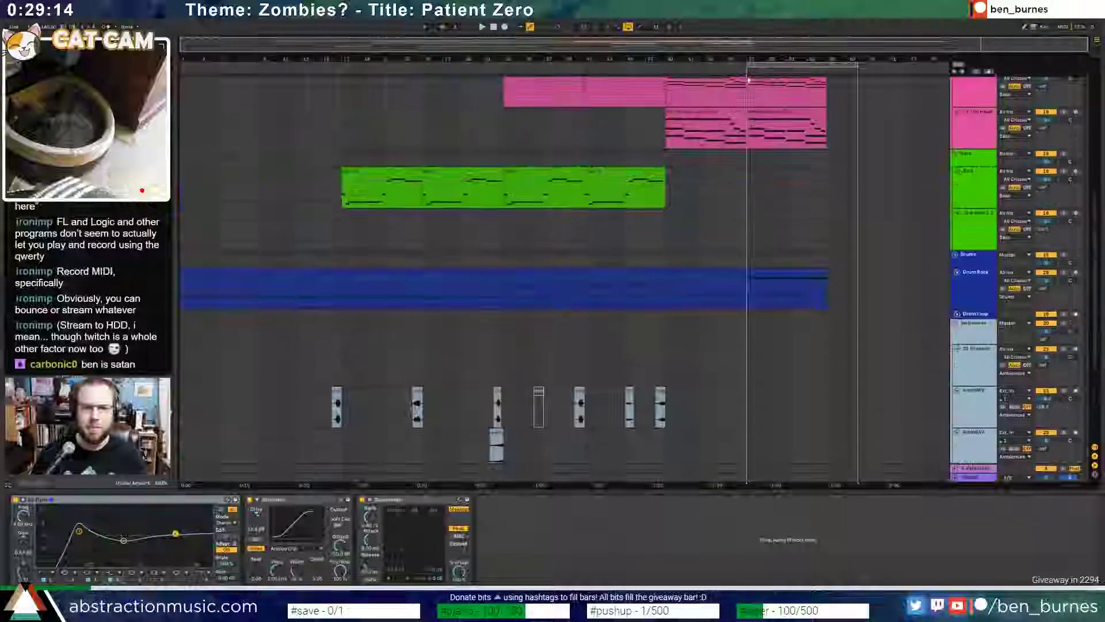
drag(433, 91, 504, 90)
key(space)
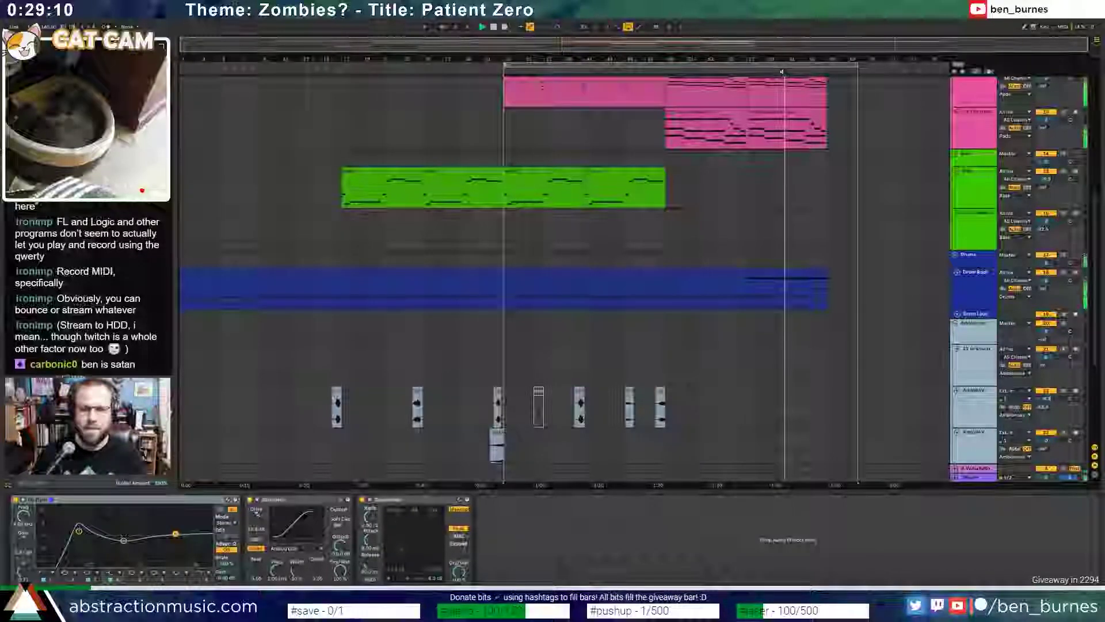
scroll(816, 215, up, 3)
scroll(816, 215, up, 1)
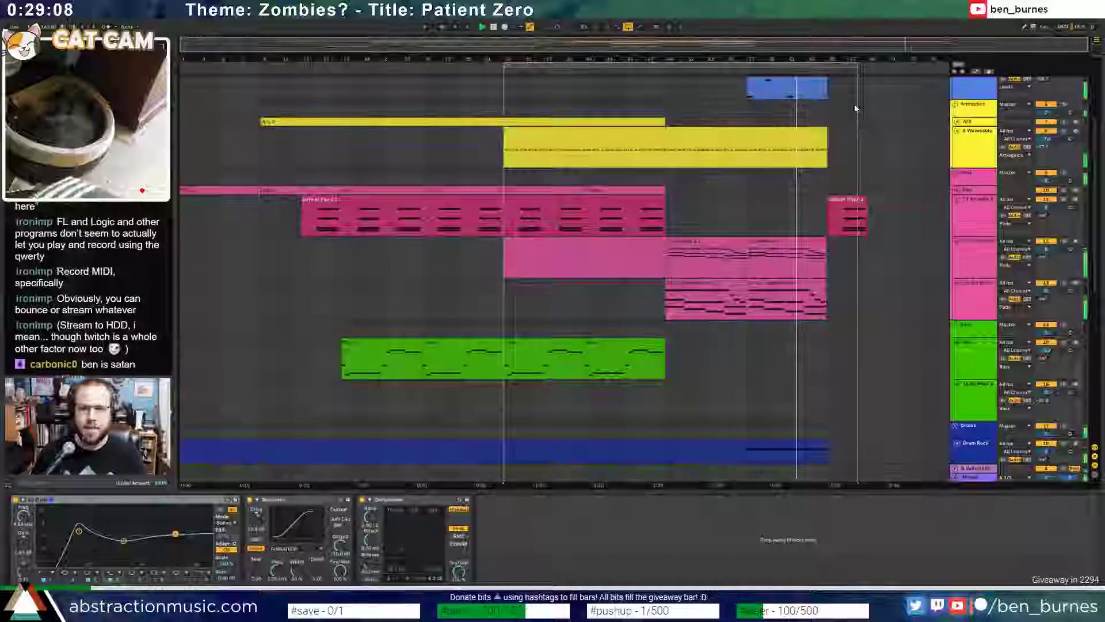
drag(862, 66, 871, 66)
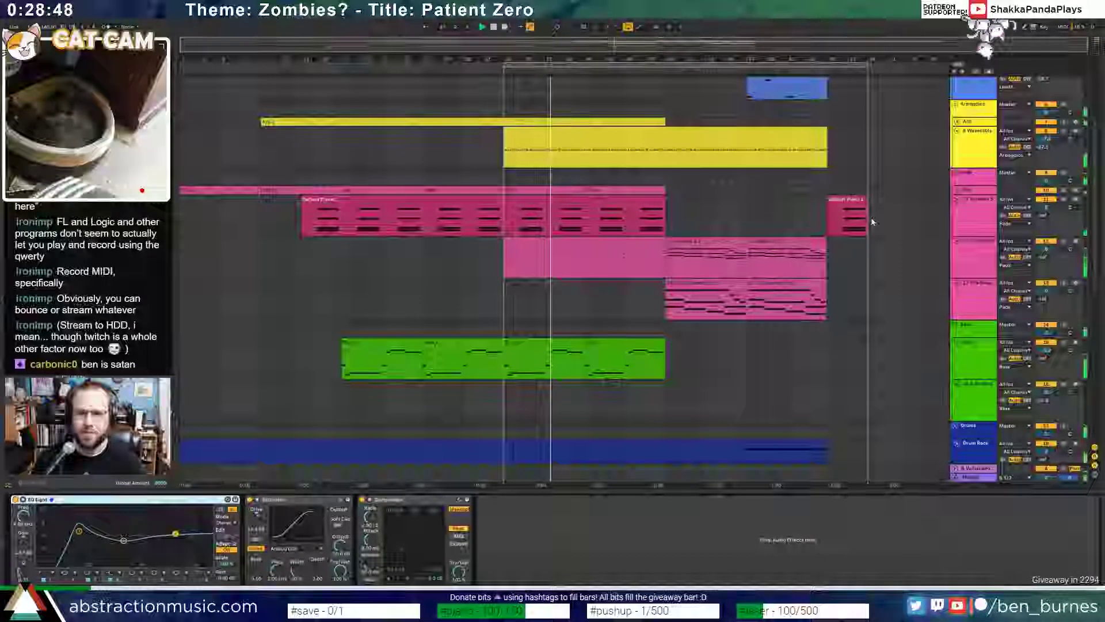
- Shift all chord notes in the copied pad clip to its start and shorten the clip to two bars
double_click(852, 201)
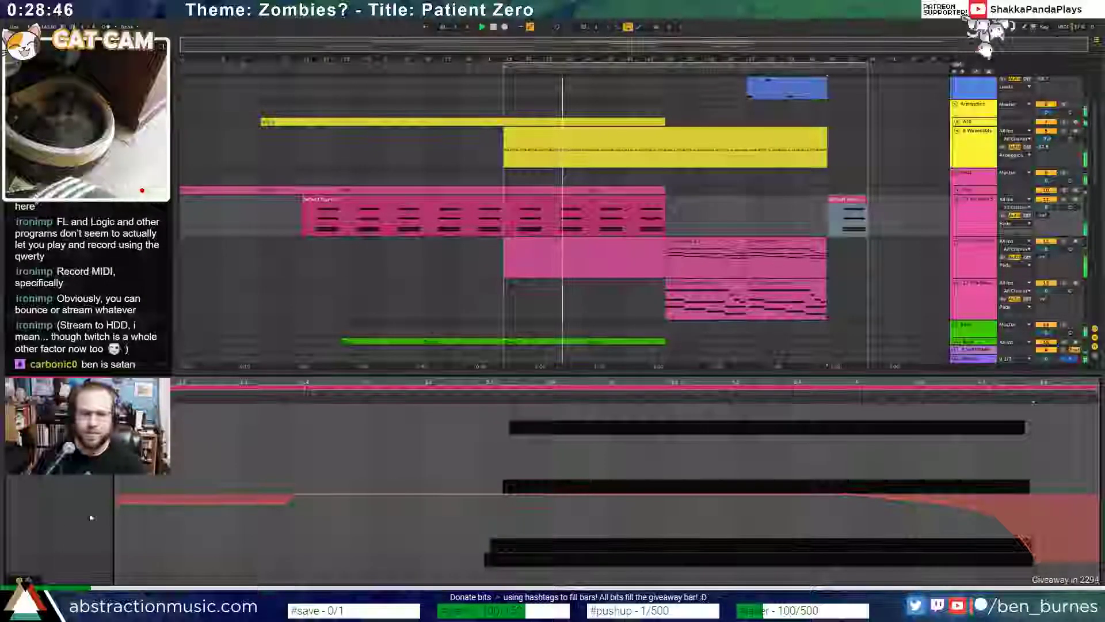
click(29, 580)
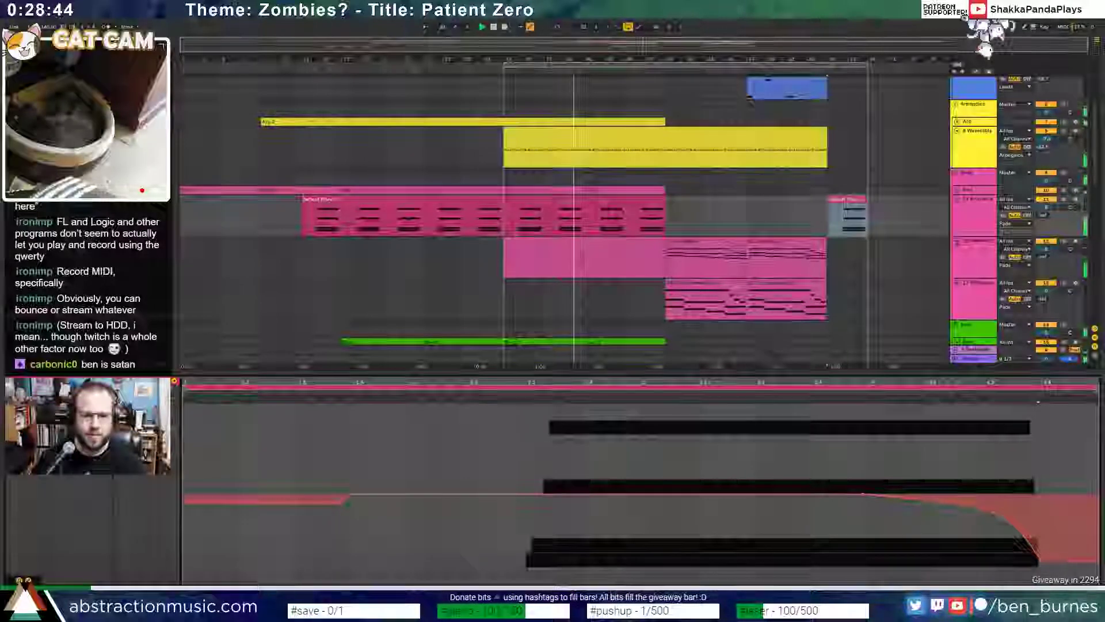
key(ctrl+a)
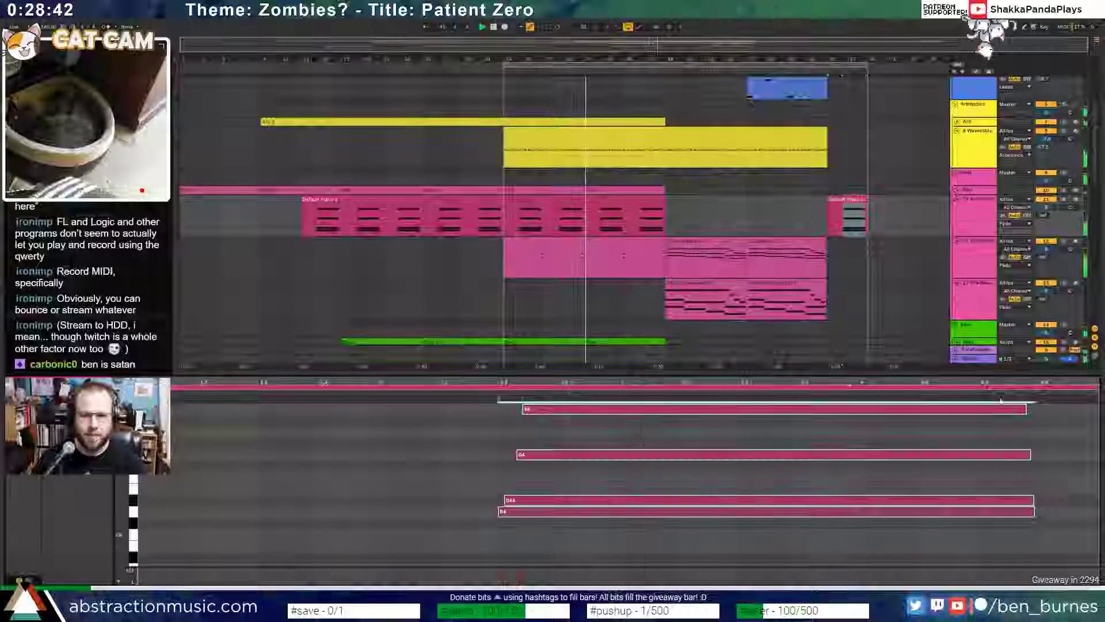
drag(1026, 410, 611, 410)
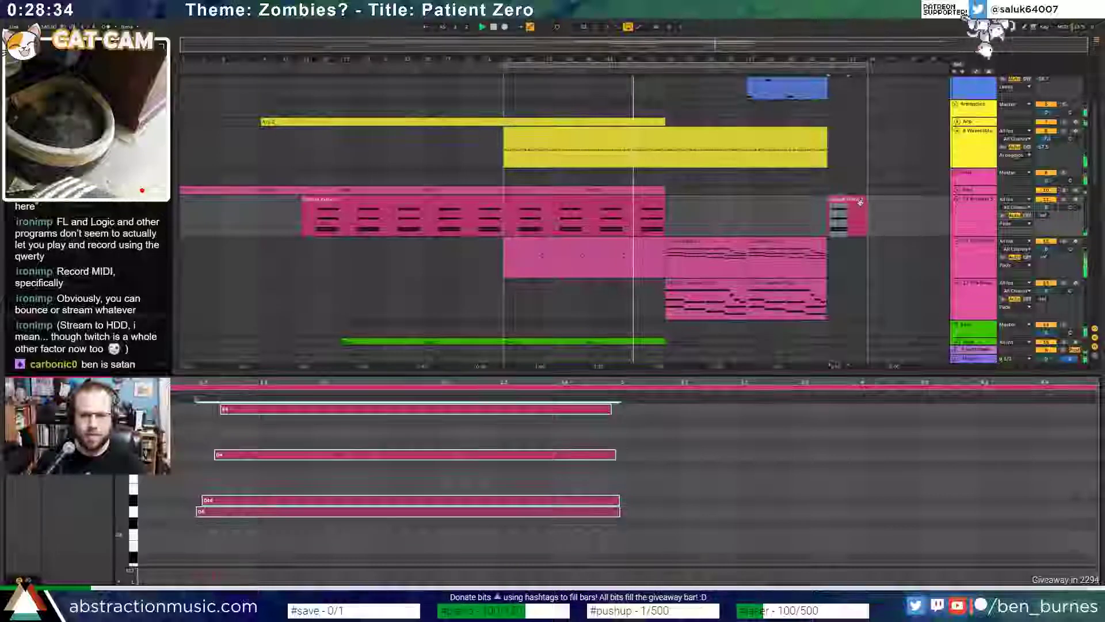
drag(865, 201, 847, 202)
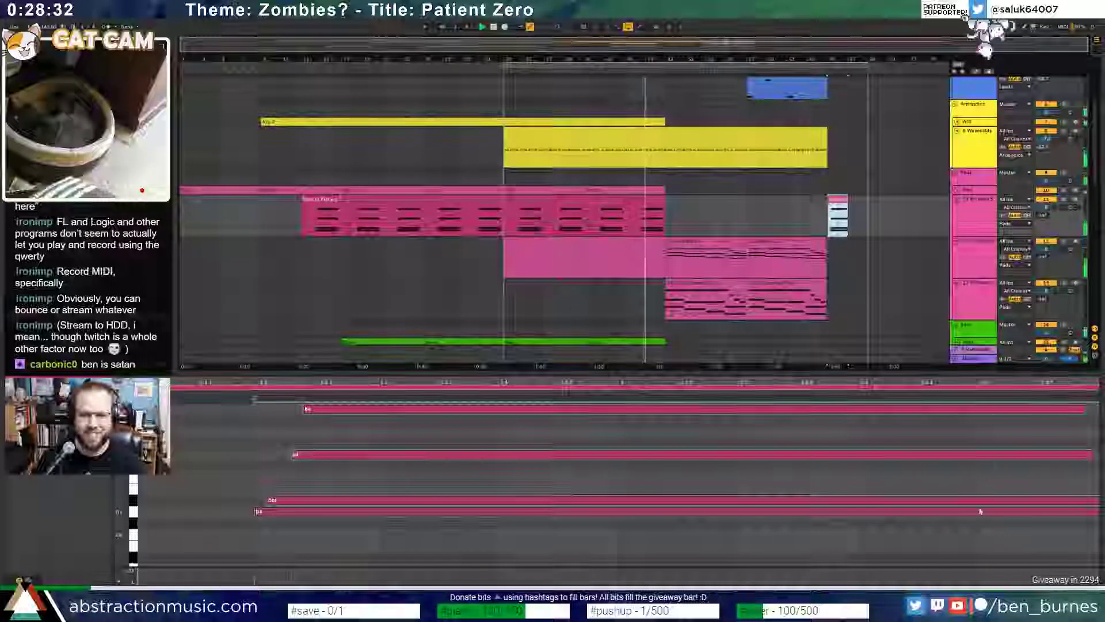
drag(874, 540, 863, 395)
key(Left)
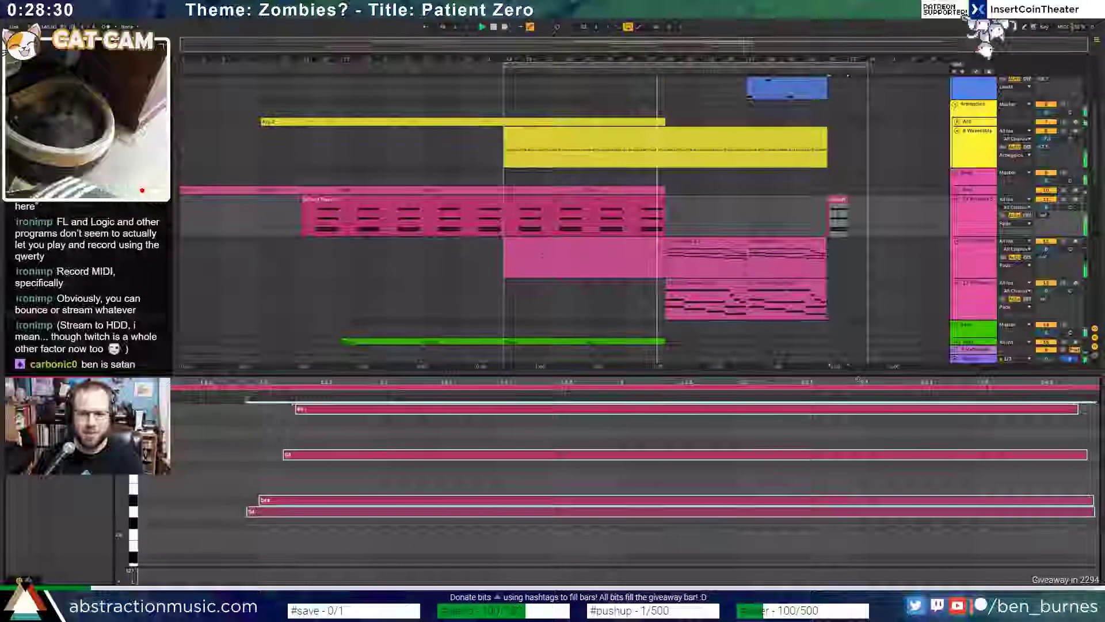
- Move the opening rise of the pad clip's envelope so it reaches full level where the chord begins
click(27, 580)
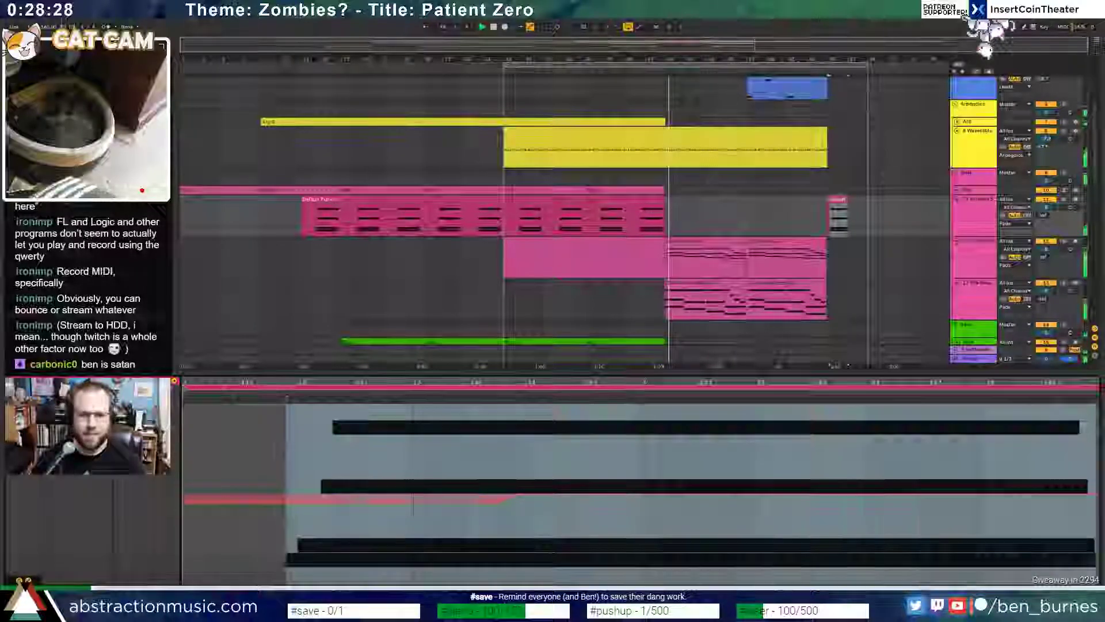
key(minus)
click(234, 503)
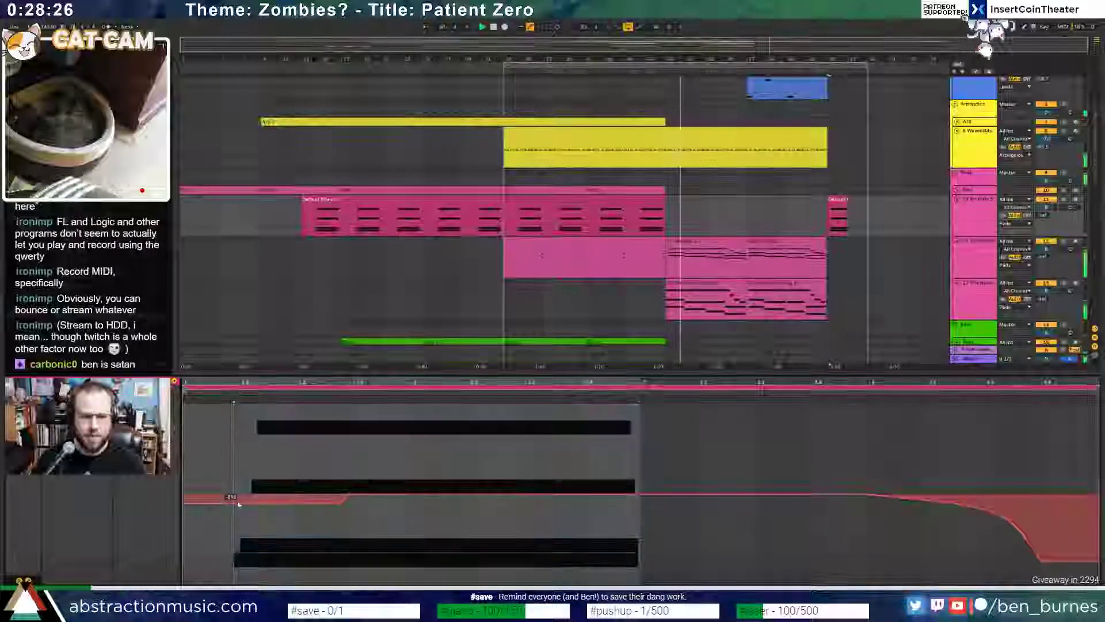
drag(342, 506, 350, 498)
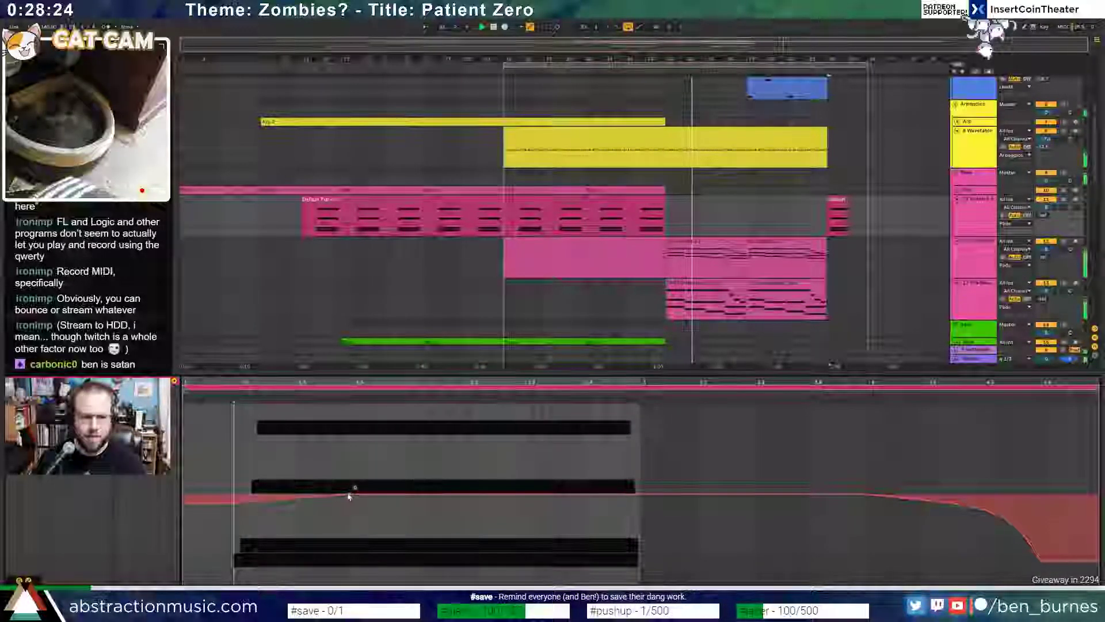
drag(240, 494, 233, 494)
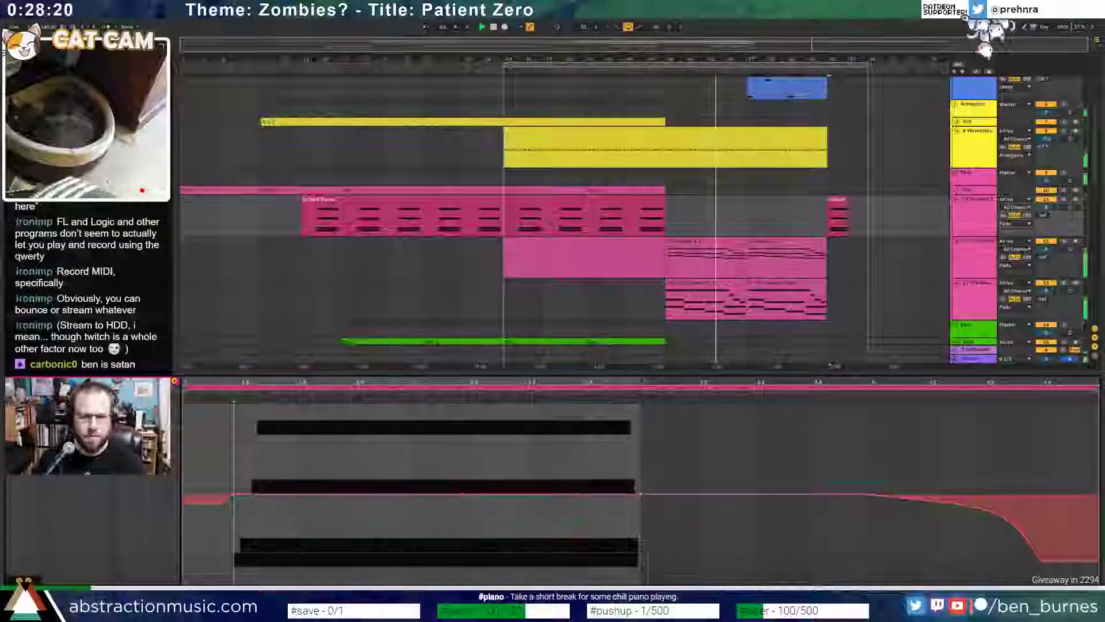
- Curve the pad clip's envelope down to the floor at the chord's end, delete the old fade breakpoints and keep the remainder low
drag(641, 494, 641, 570)
drag(567, 536, 576, 514)
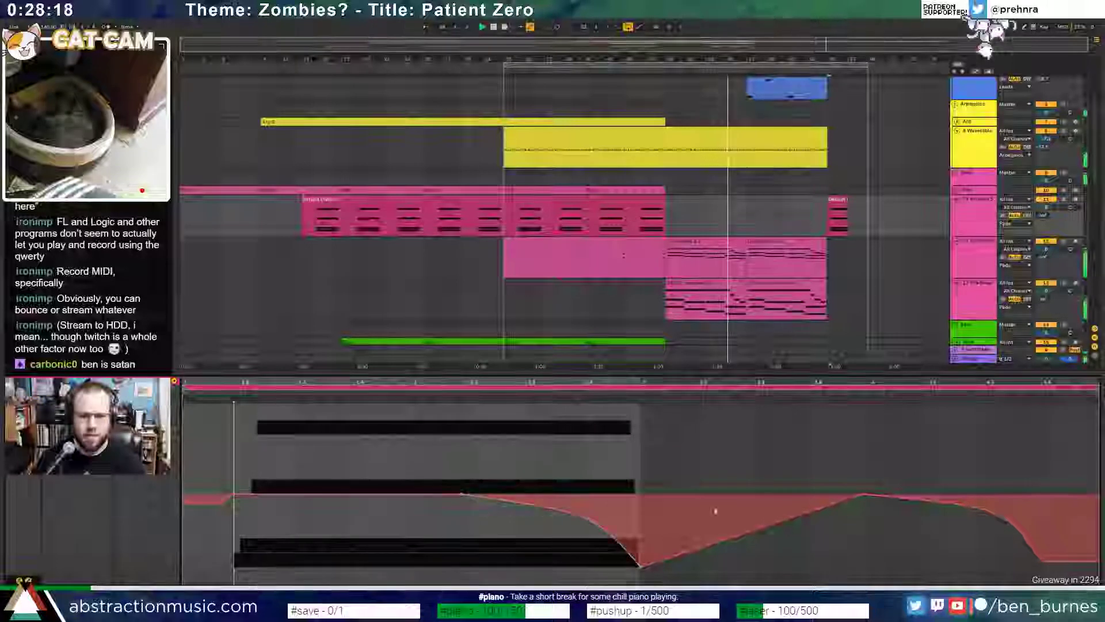
drag(813, 483, 1058, 485)
key(Delete)
click(835, 463)
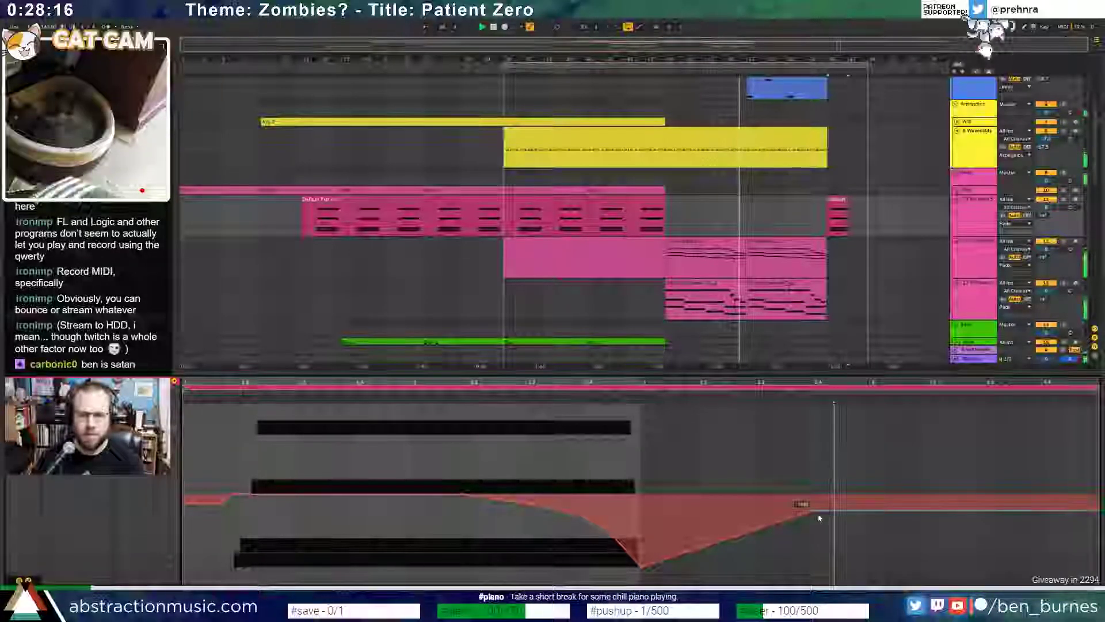
mouse_move(813, 511)
mouse_down()
mouse_move(726, 507)
mouse_move(691, 564)
mouse_up()
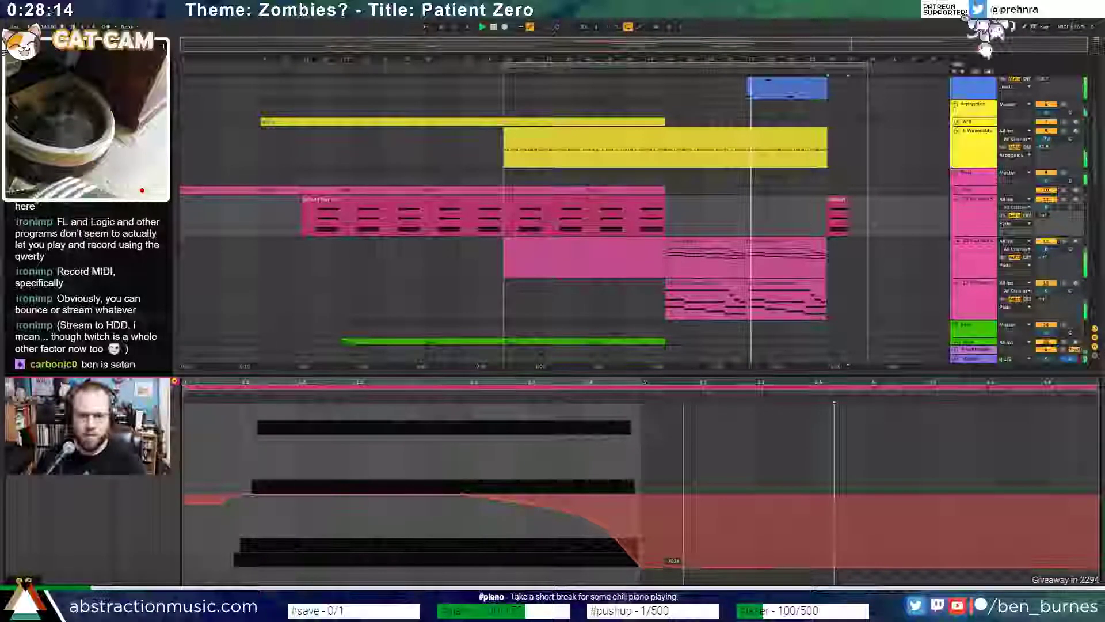
key(shift+Tab)
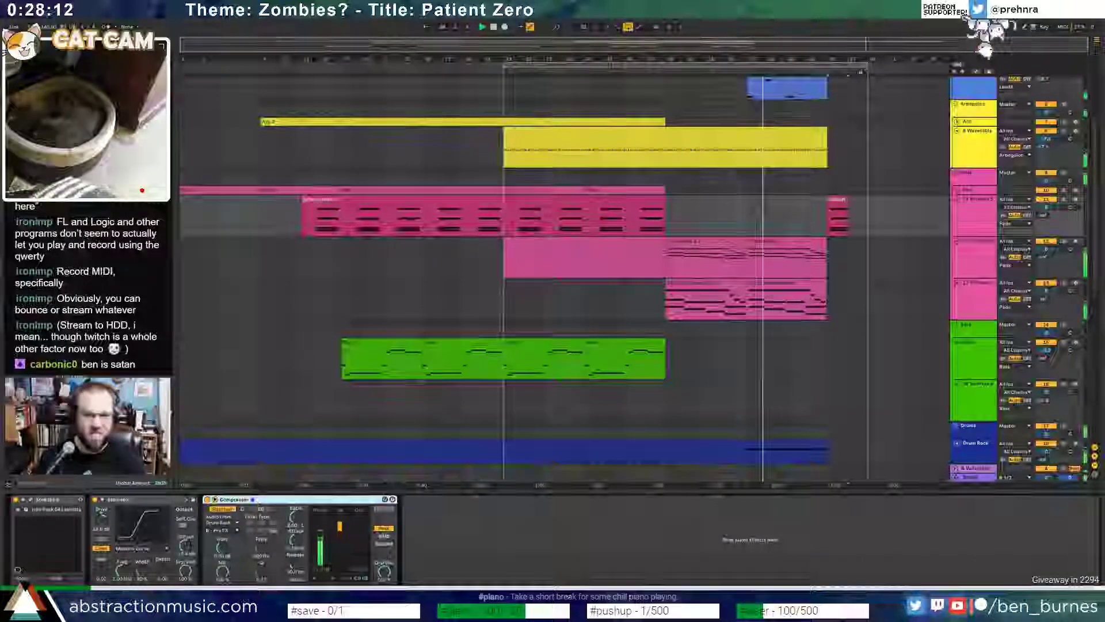
- Shorten the loop to end with the copied two-bar pad clip and select the ambience take at the ending
drag(866, 66, 847, 66)
scroll(876, 373, down, 2)
scroll(876, 373, down, 8)
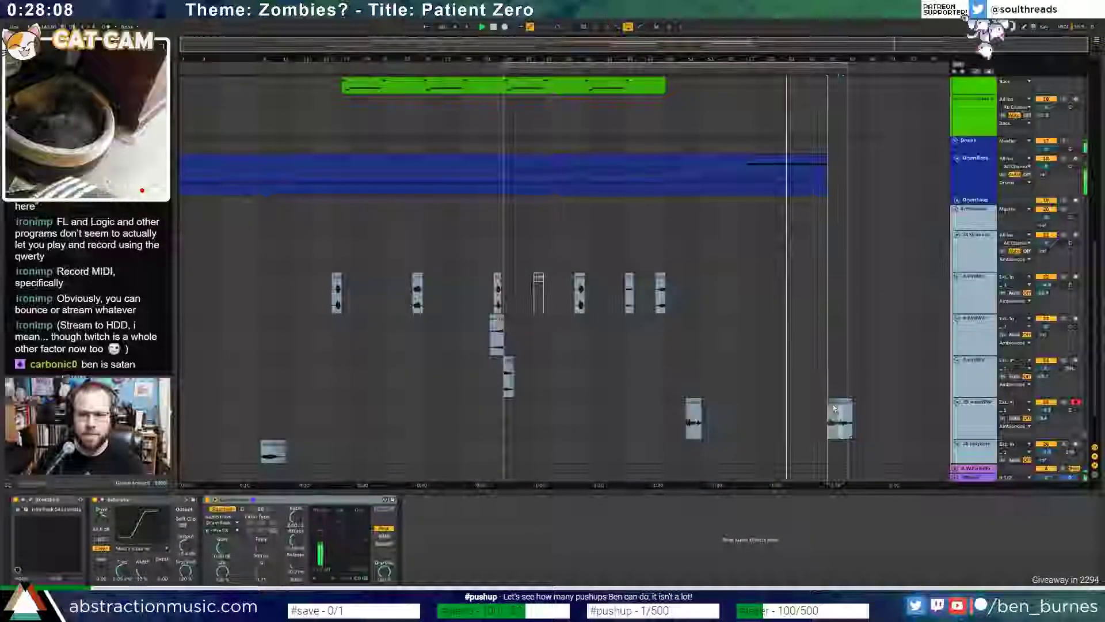
click(841, 410)
scroll(856, 344, up, 8)
scroll(856, 344, up, 3)
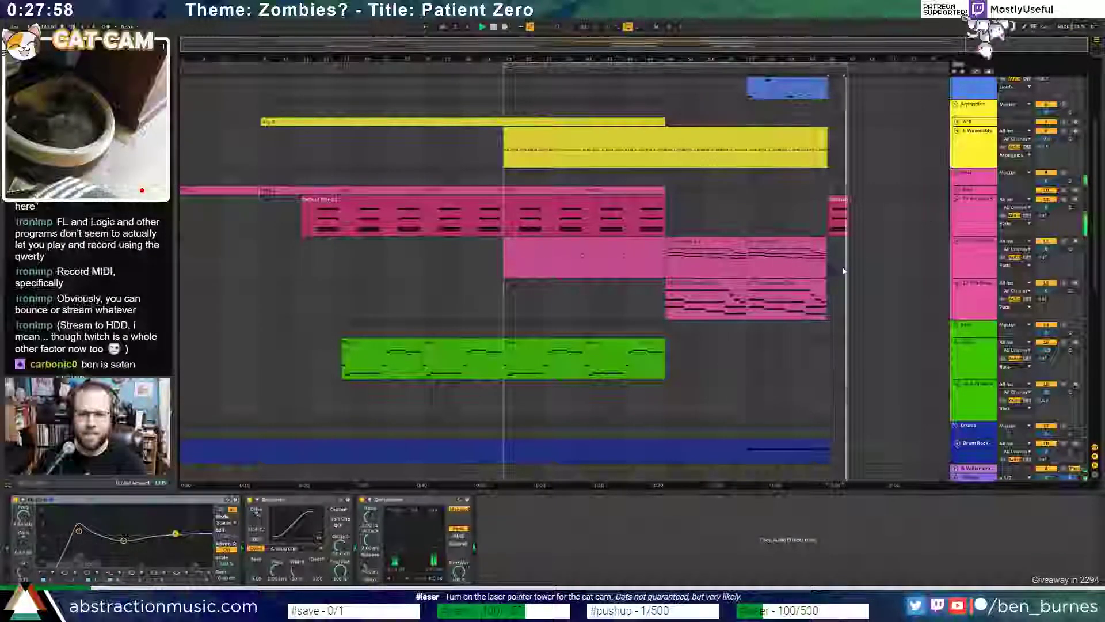
- Unfold the first pad track and copy two bars from its loop-start clip to bar 65, above the fading pad chord
click(958, 191)
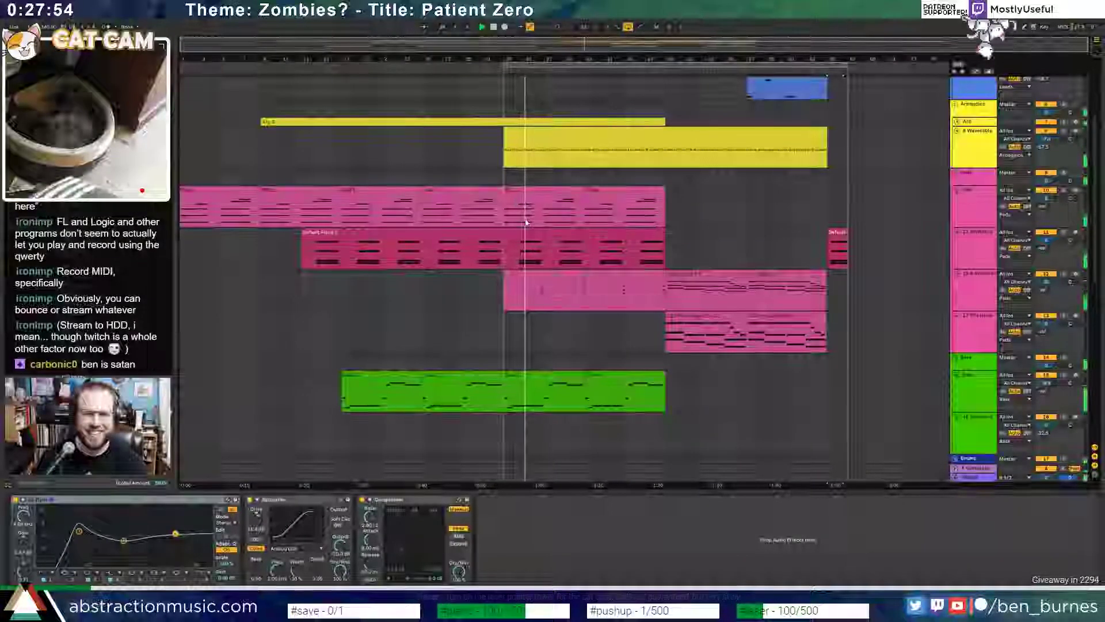
key(ctrl+c)
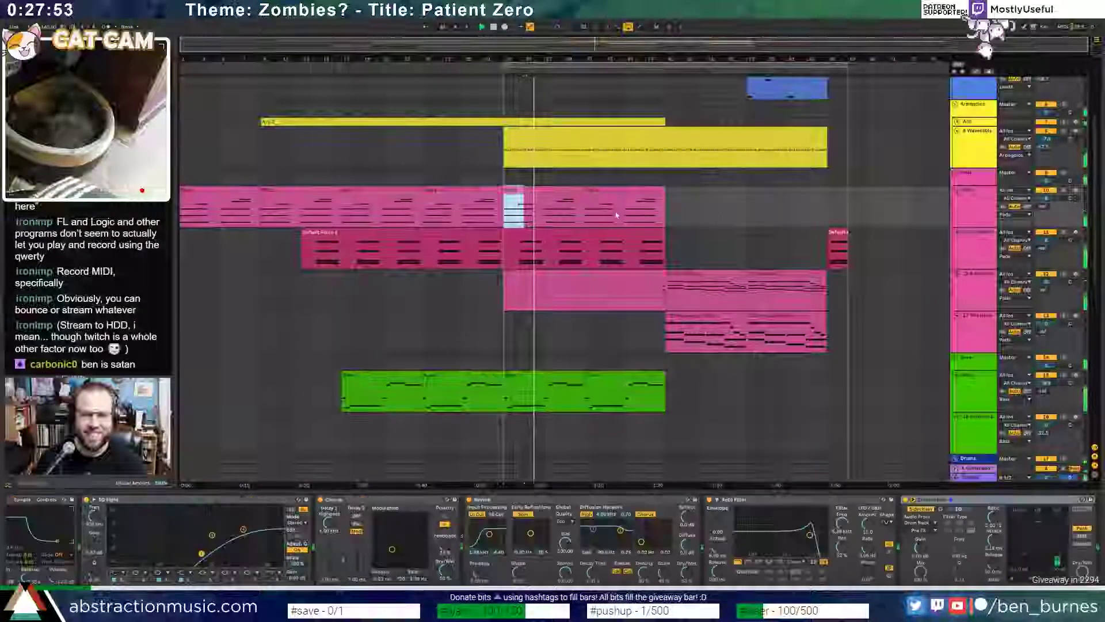
click(828, 206)
key(ctrl+v)
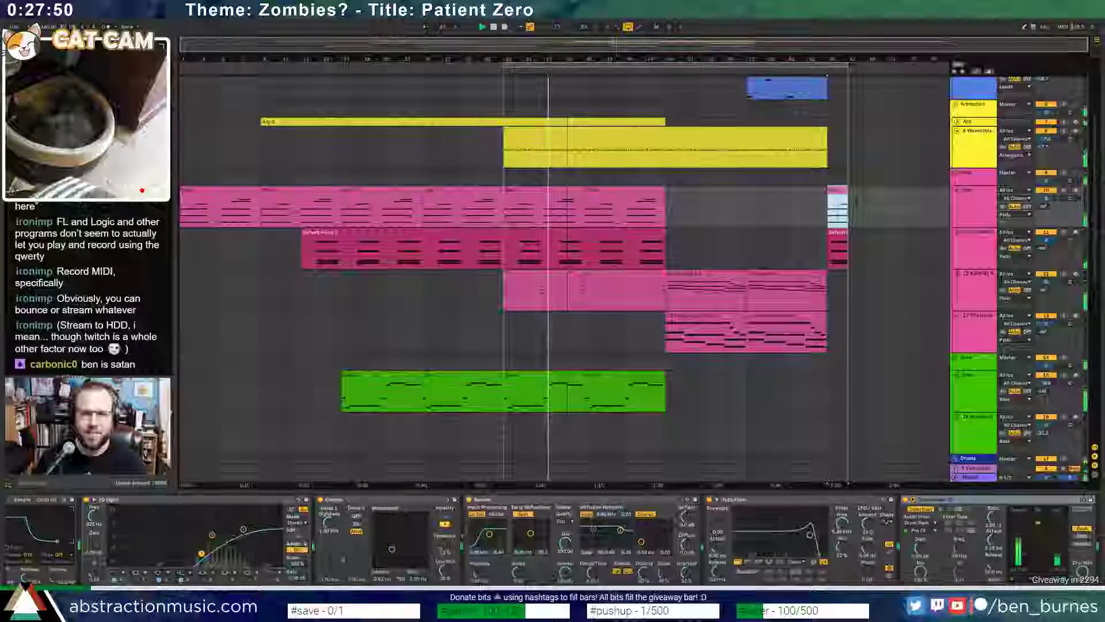
- Copy the 16-bar section from bar 33 across all tracks, paste it after the two-bar pad break and extend the loop to its end
drag(503, 87, 666, 473)
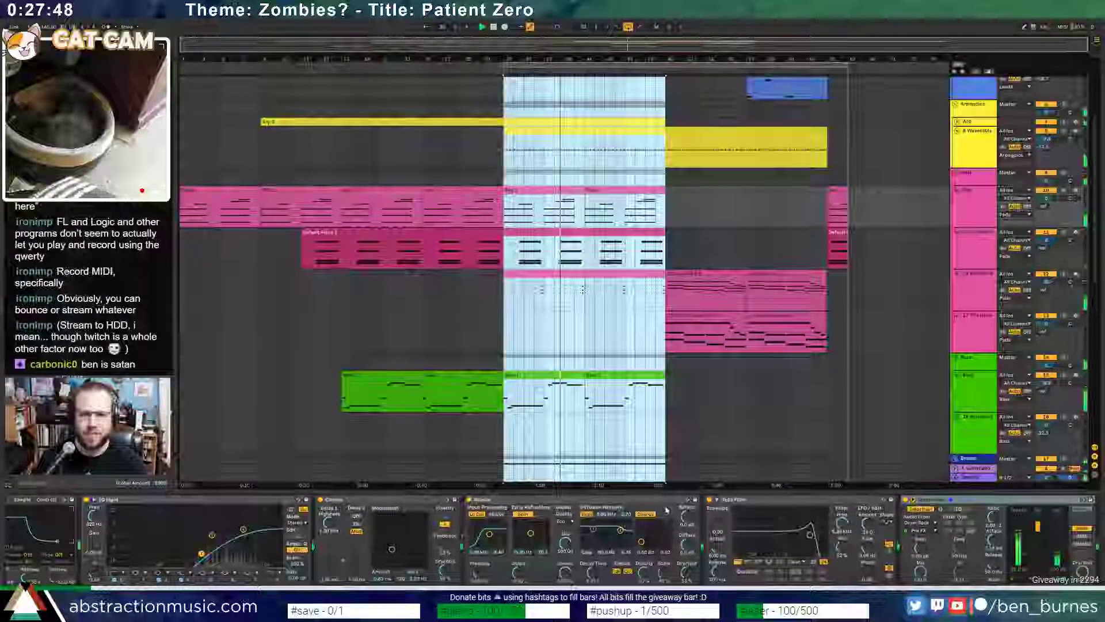
key(ctrl+c)
click(848, 92)
key(ctrl+v)
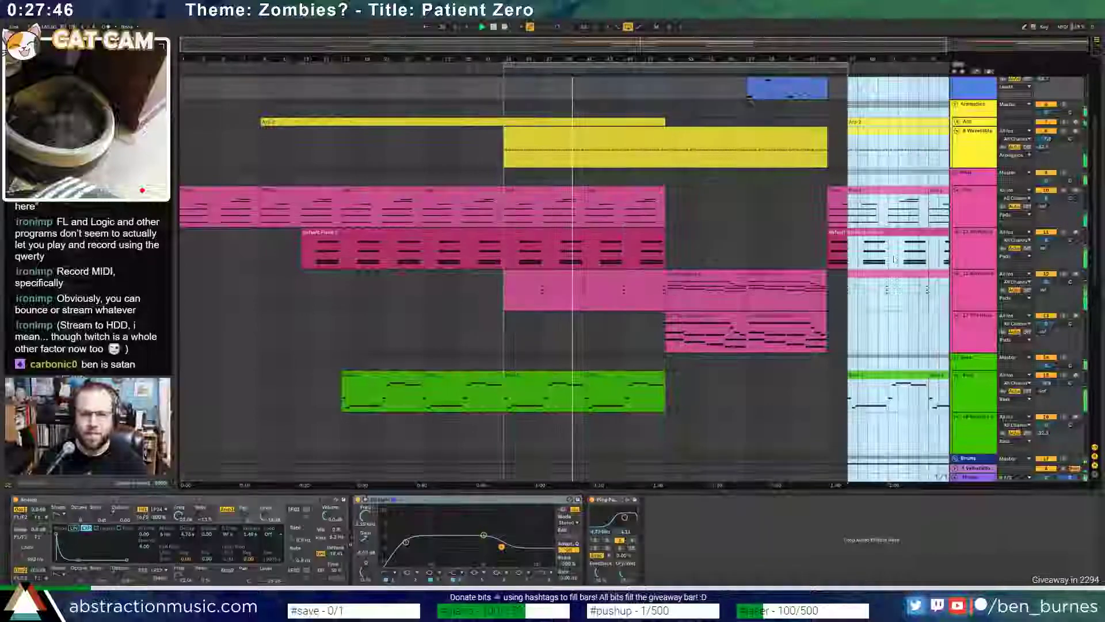
key(minus)
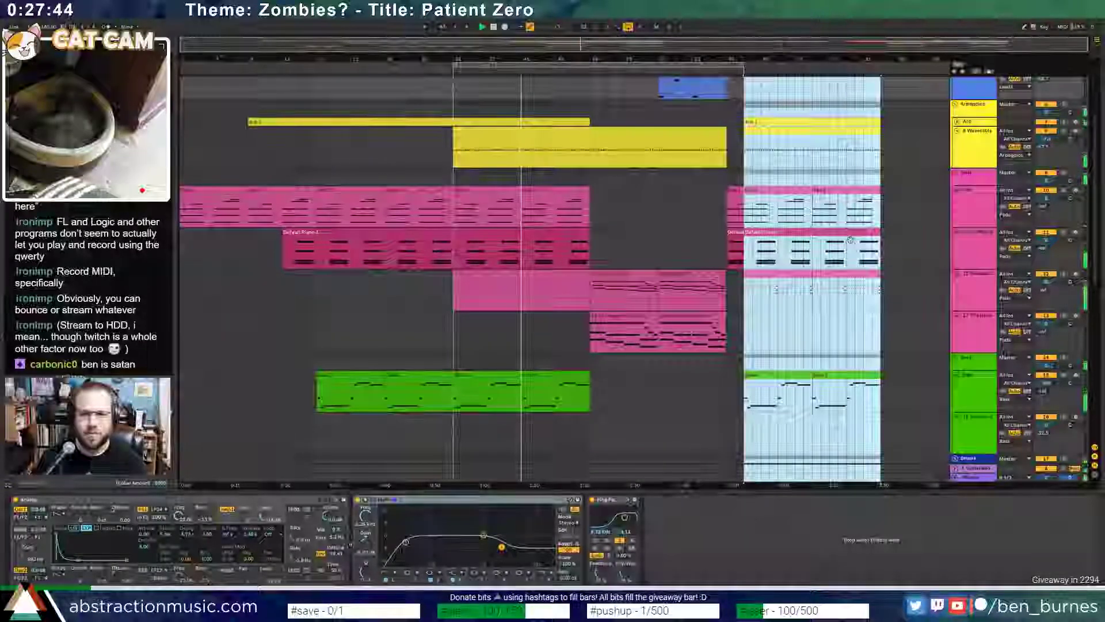
drag(743, 66, 879, 66)
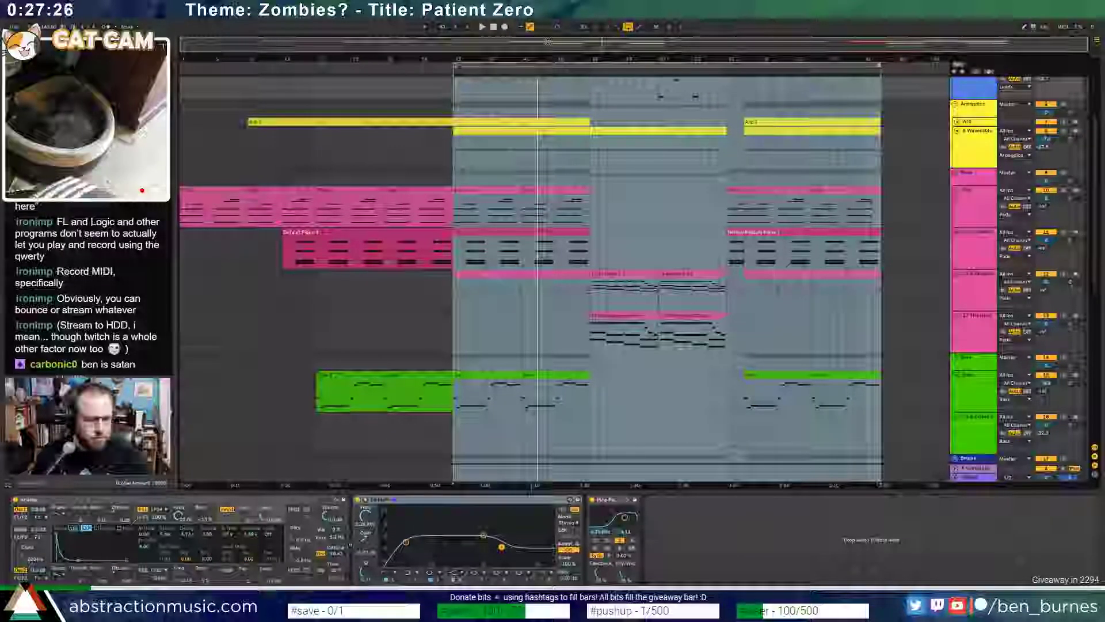
- Record a bass line on the empty second bass track, from eight bars before the pad break through the break's end
scroll(634, 277, down, 3)
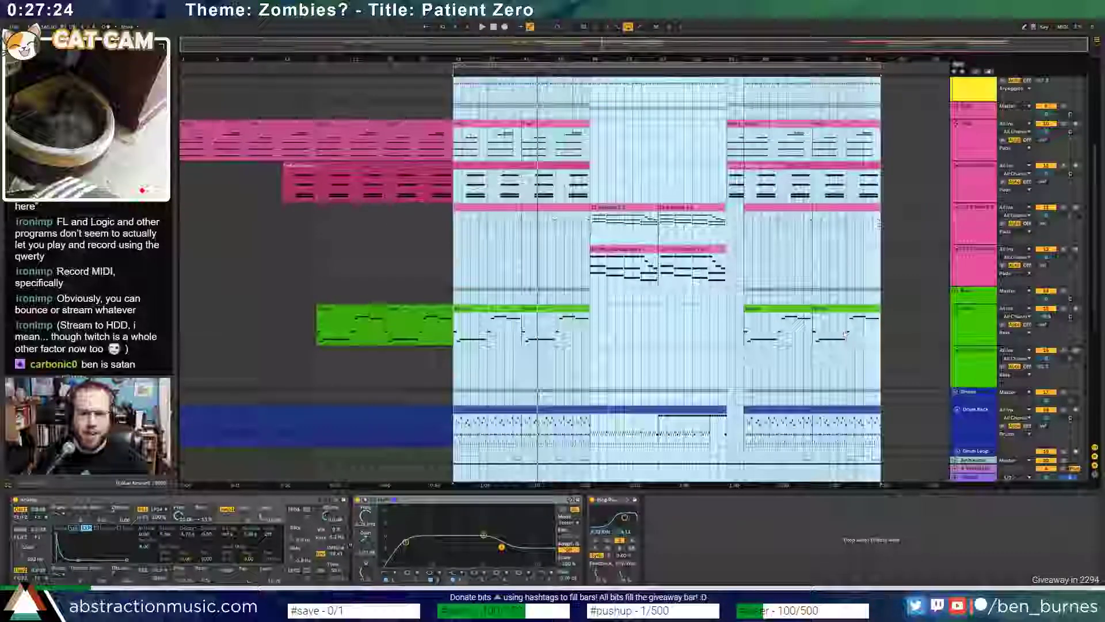
click(752, 363)
click(659, 365)
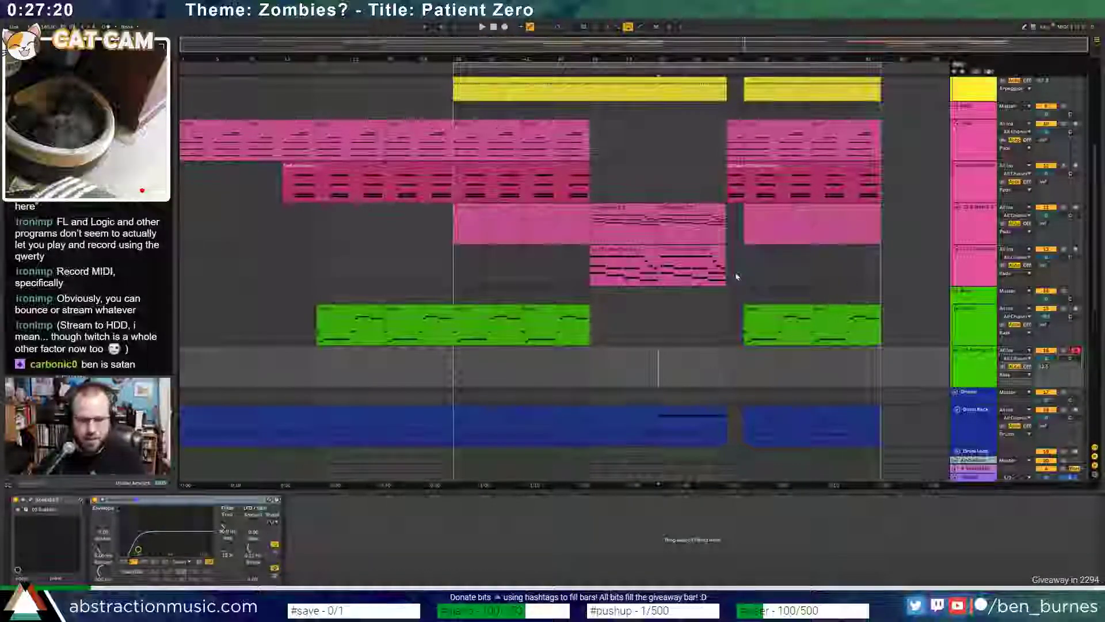
key(F9)
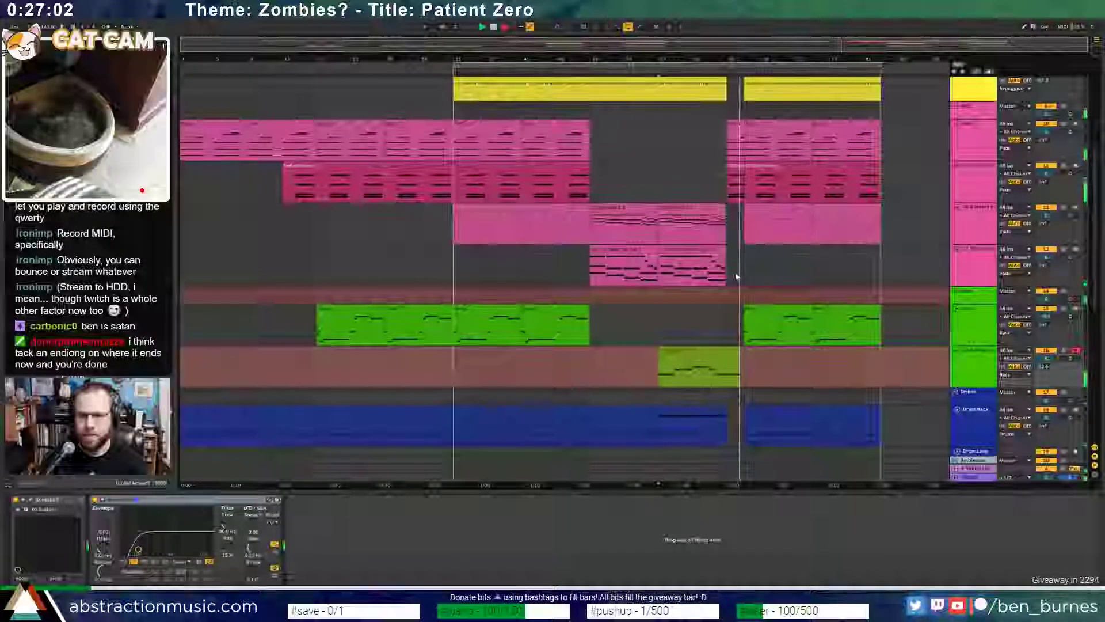
key(F9)
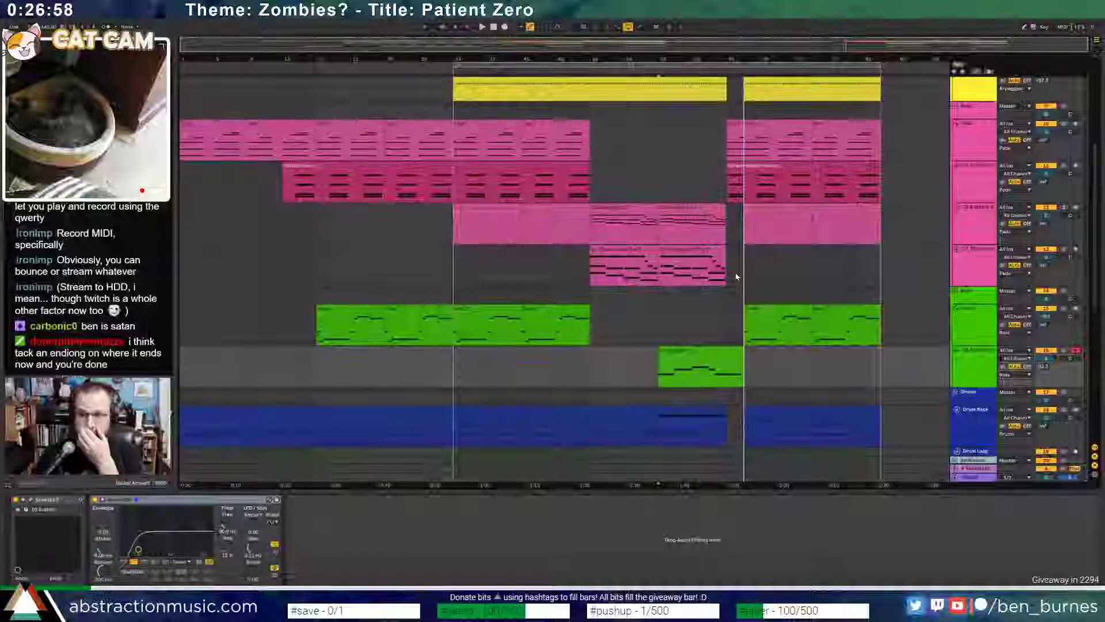
- Select the second bar of the two-bar pad break across all tracks
click(735, 165)
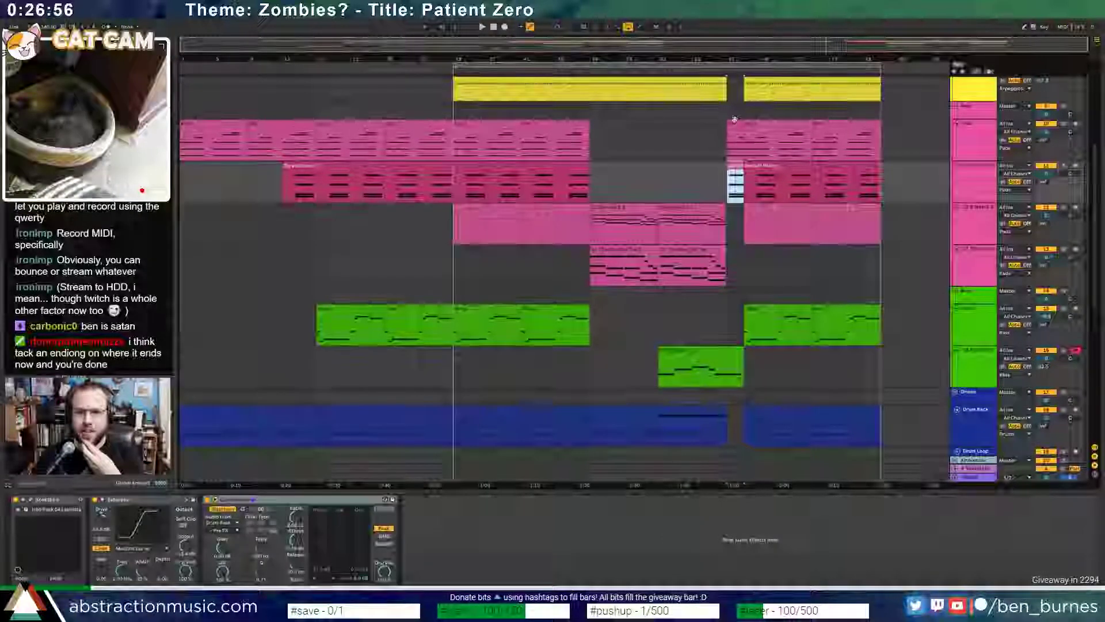
drag(736, 112, 745, 479)
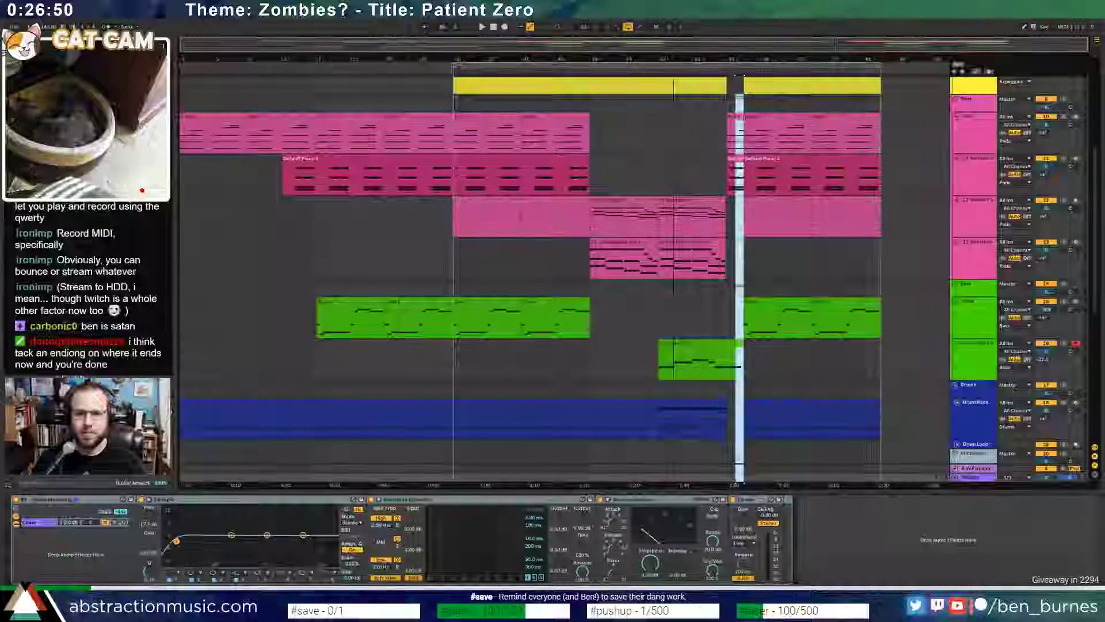
- Copy the first pair of stacked pink bridge clips to the end of the arrangement, right after the final chorus
scroll(879, 342, up, 2)
scroll(879, 341, up, 4)
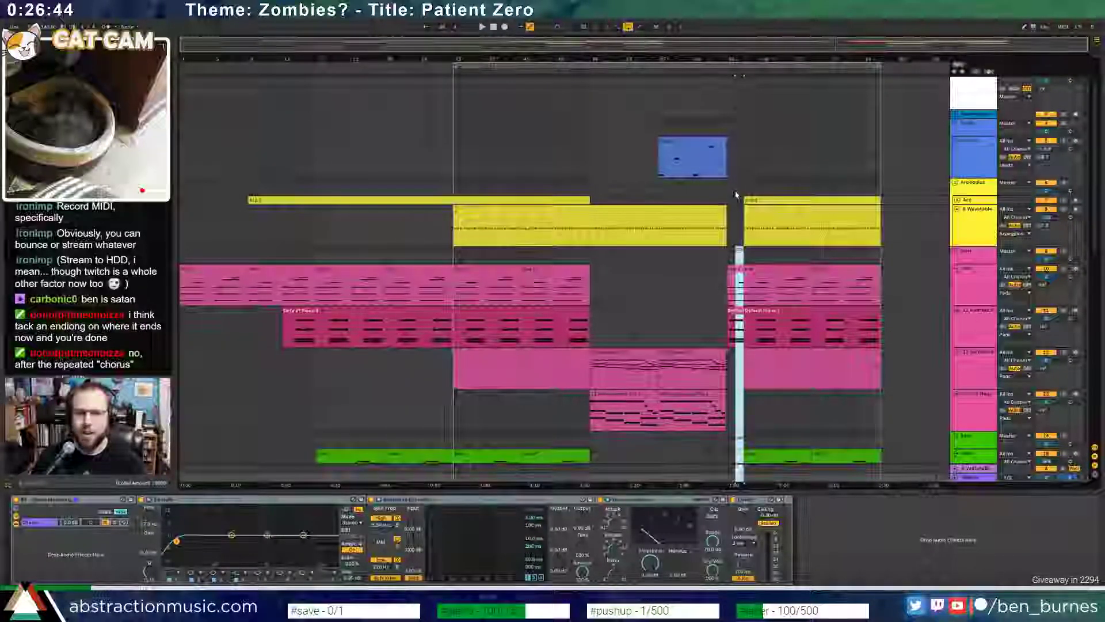
scroll(823, 148, up, 1)
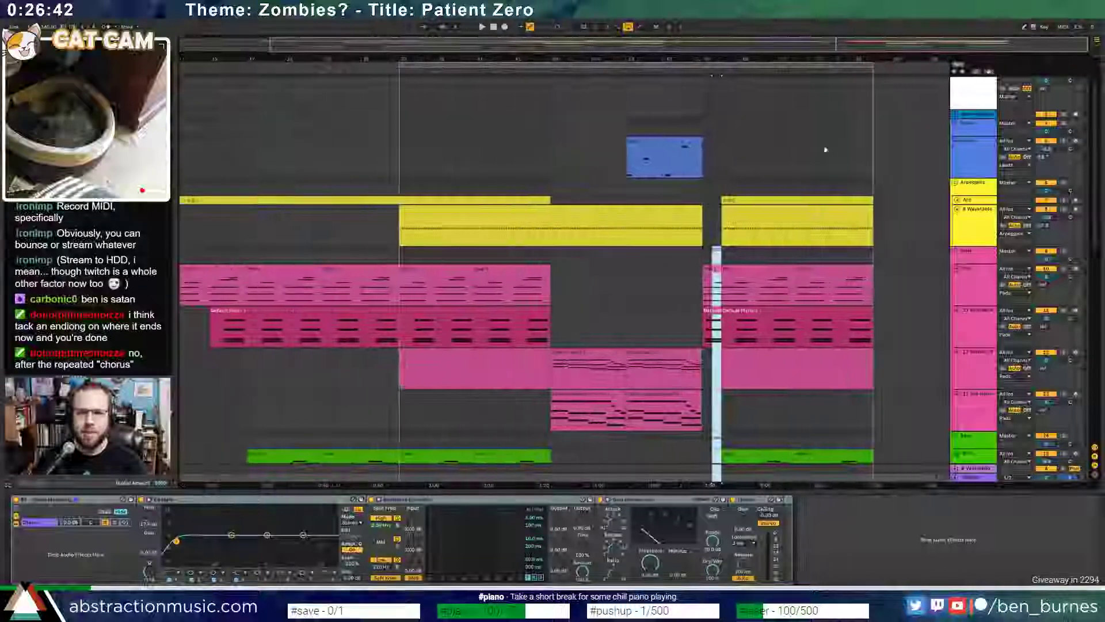
drag(721, 160, 882, 451)
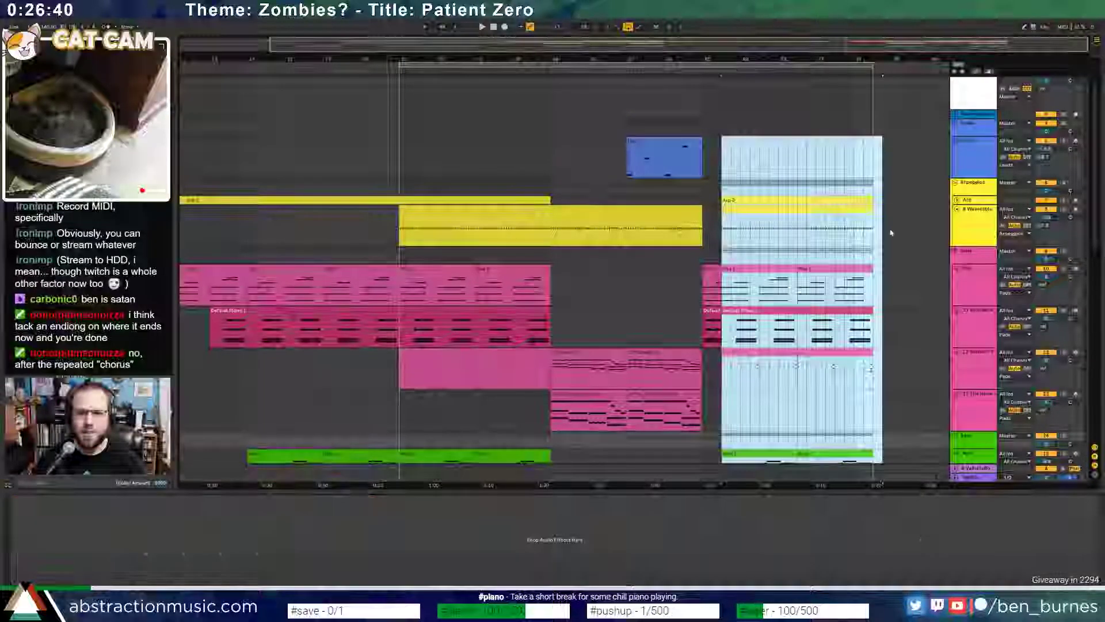
click(601, 363)
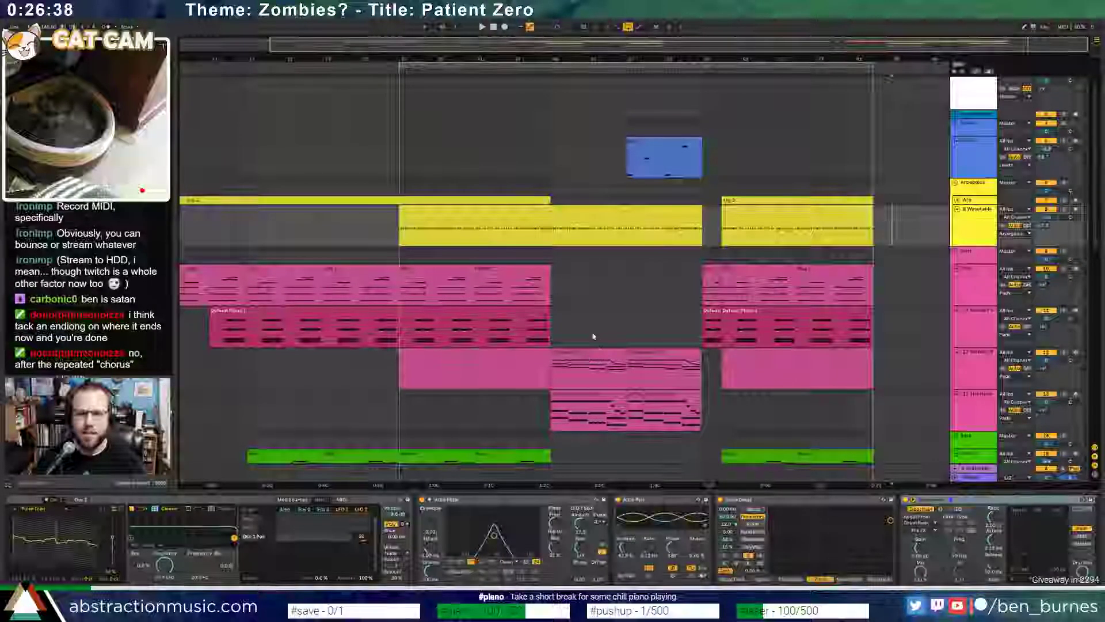
click(589, 353)
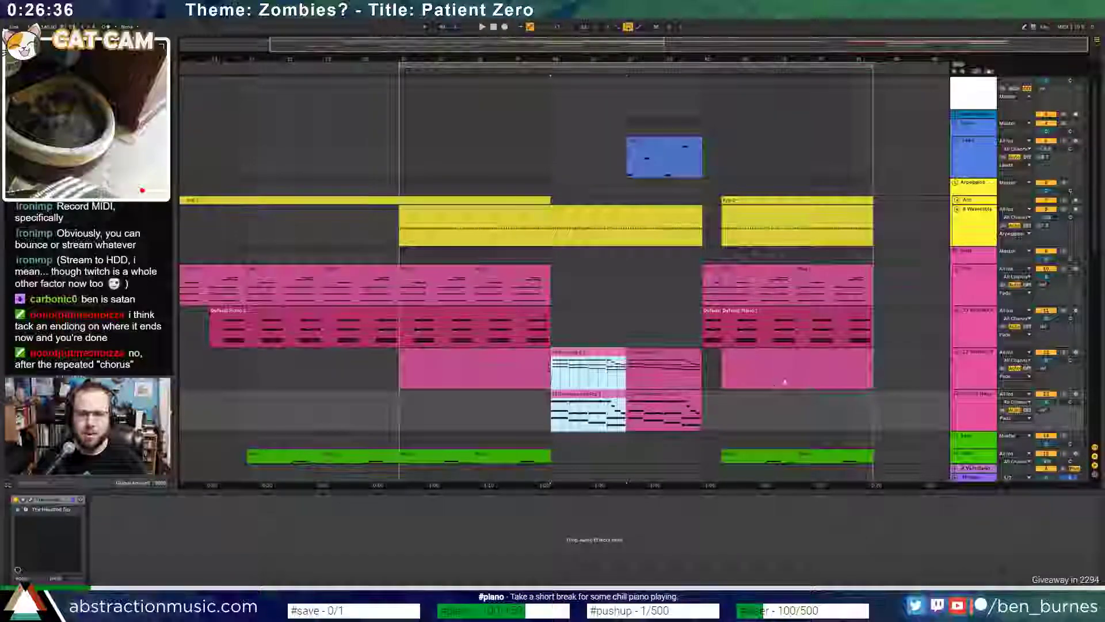
click(875, 365)
key(ctrl+v)
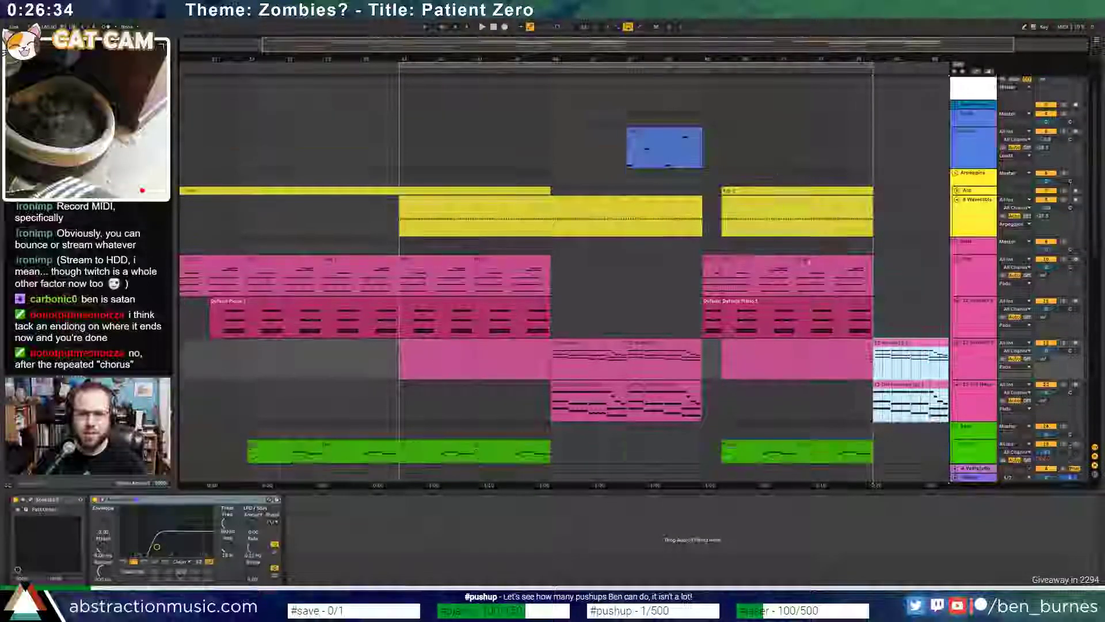
- Arm the ambience audio track holding the two short voice clips and record a new take shortly after the final chorus
scroll(780, 185, down, 3)
ctrl+scroll(772, 173, up, 2)
scroll(553, 288, right, 5)
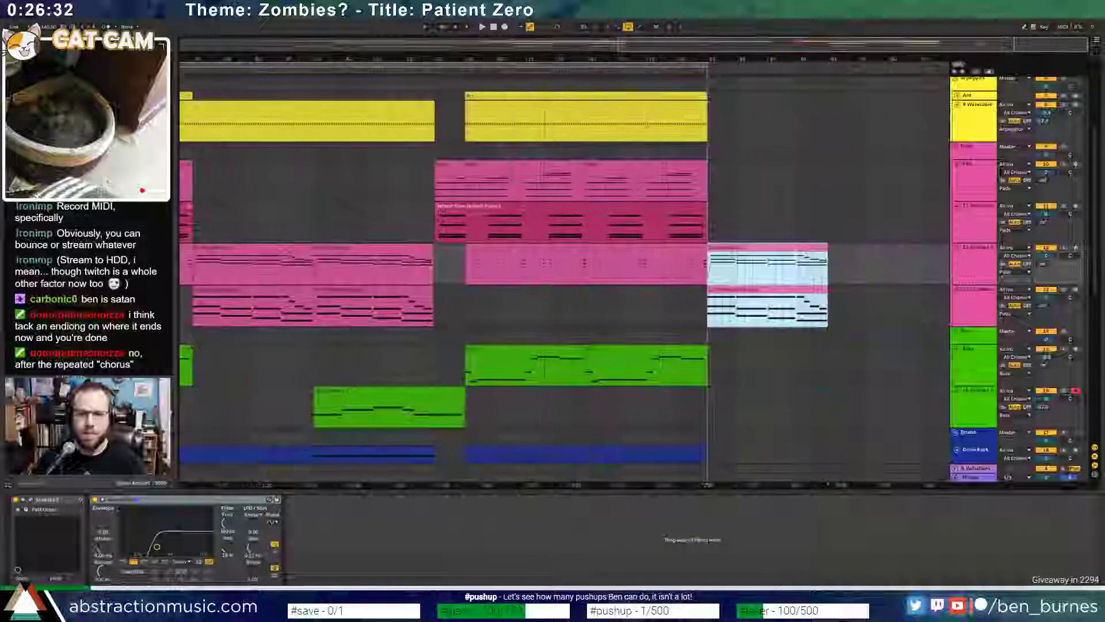
scroll(551, 357, down, 10)
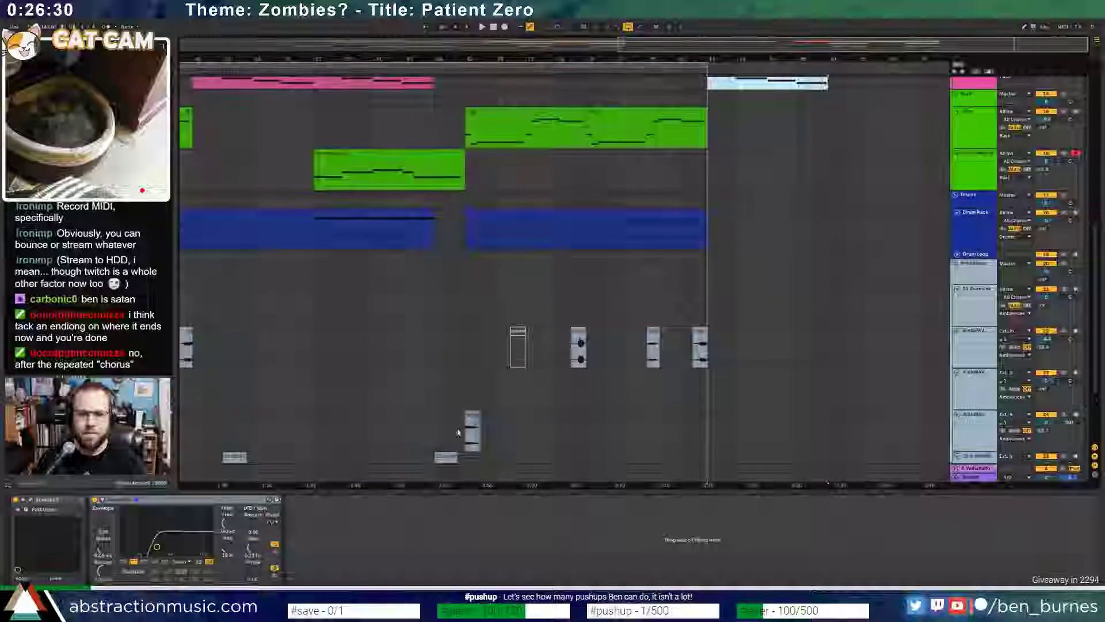
scroll(507, 386, down, 2)
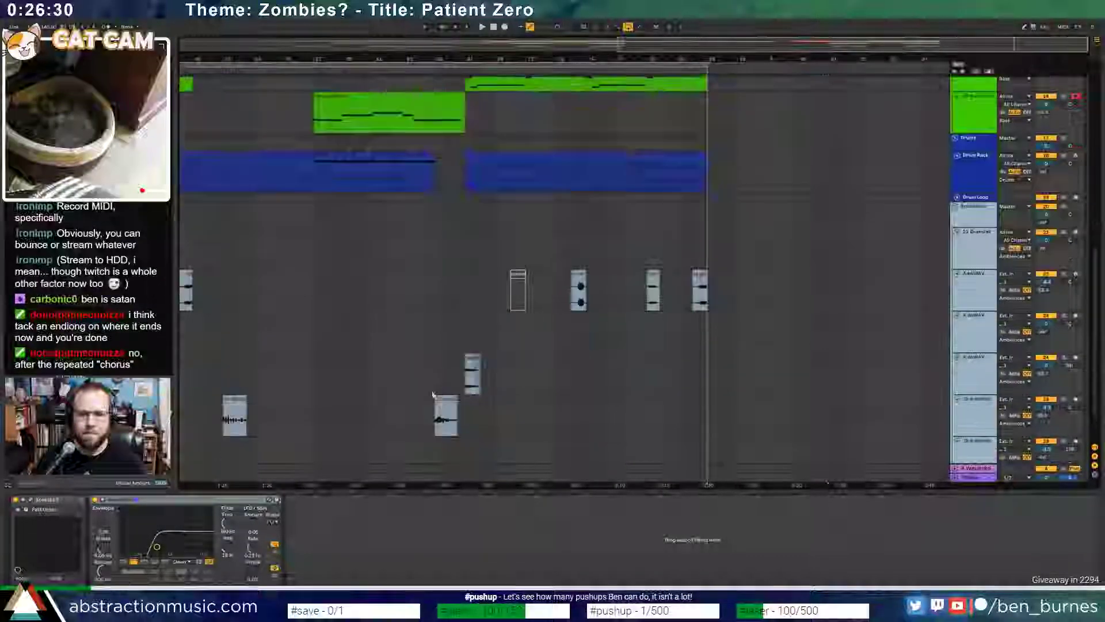
click(460, 405)
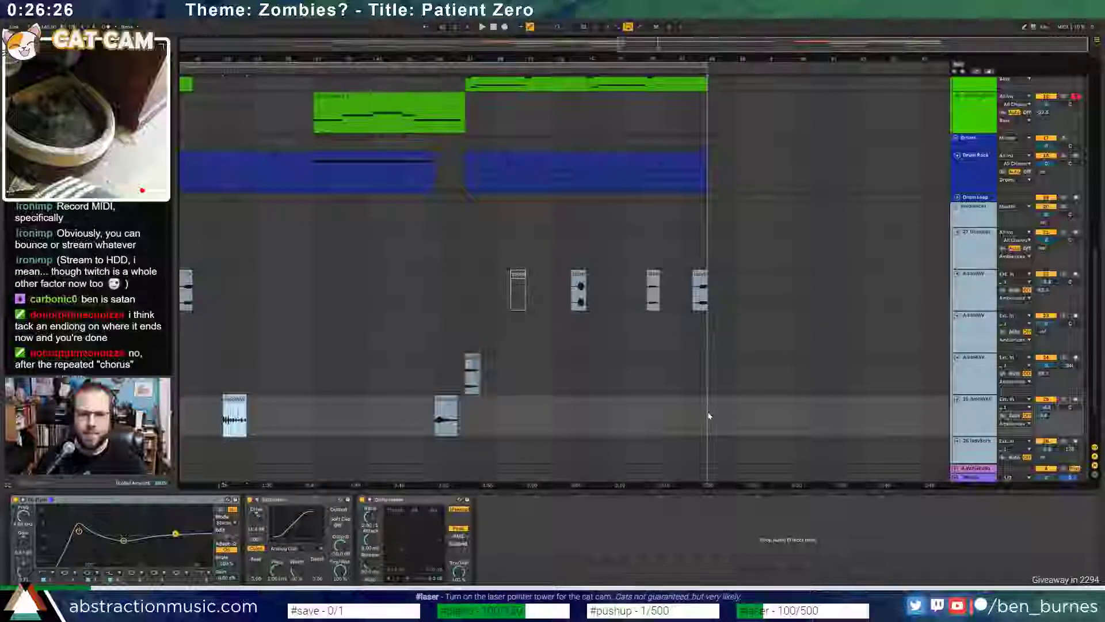
click(738, 410)
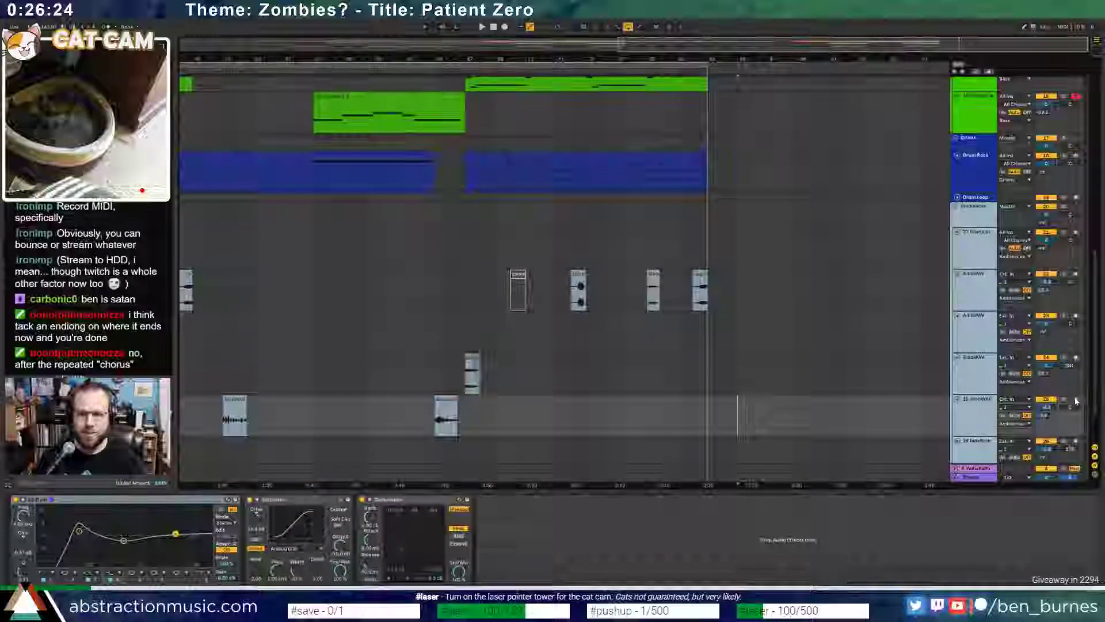
click(1076, 400)
key(F9)
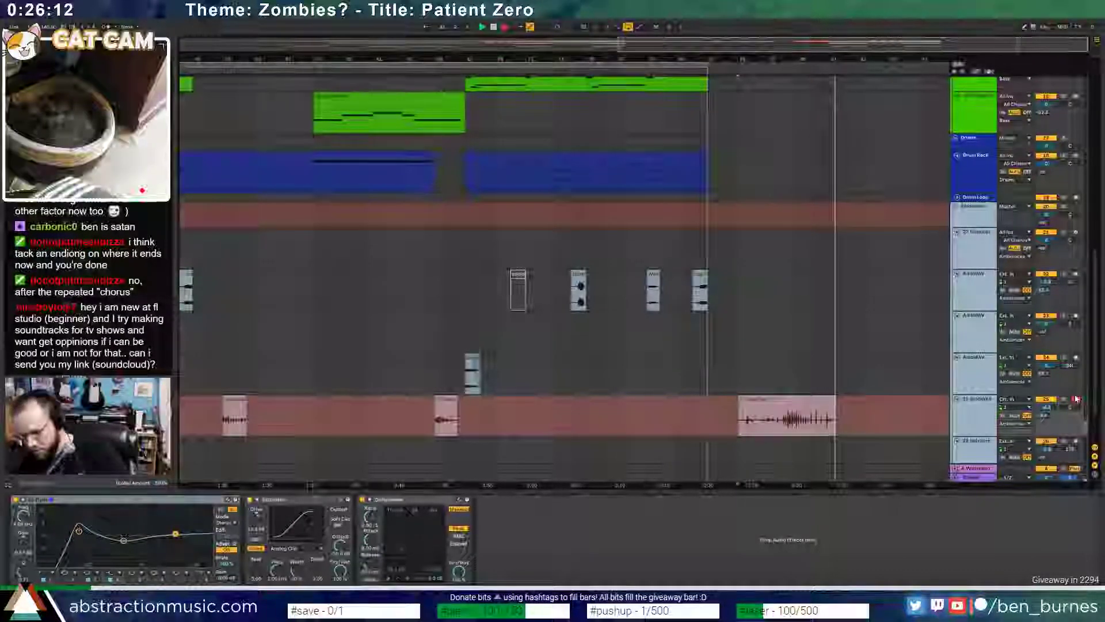
key(space)
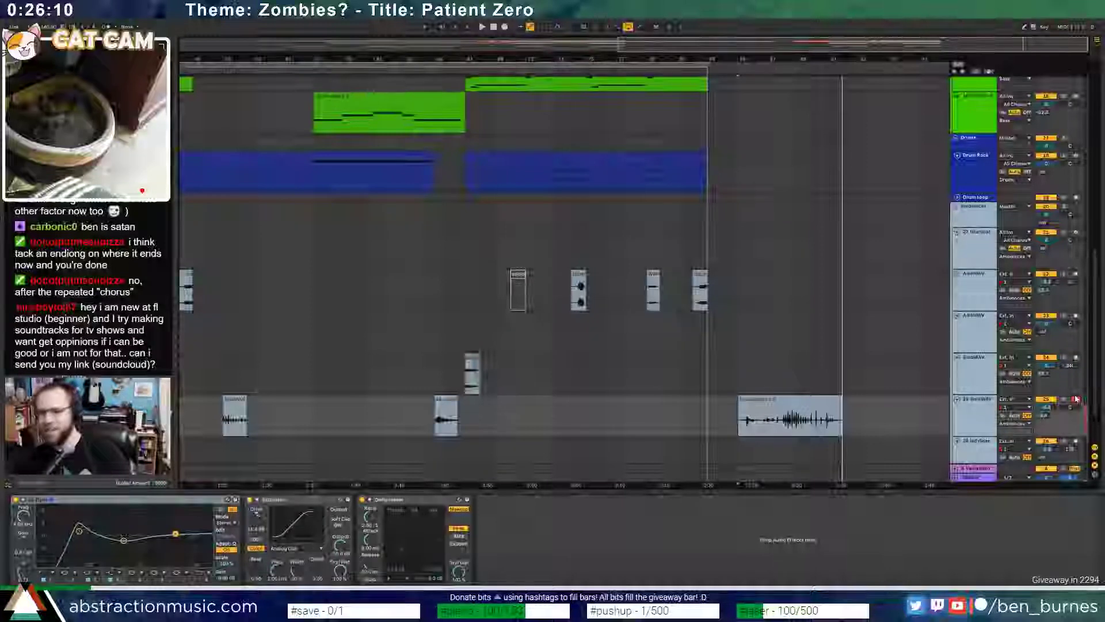
- Trim the beginning off the newly recorded voice clip and play back the result
drag(739, 406, 780, 405)
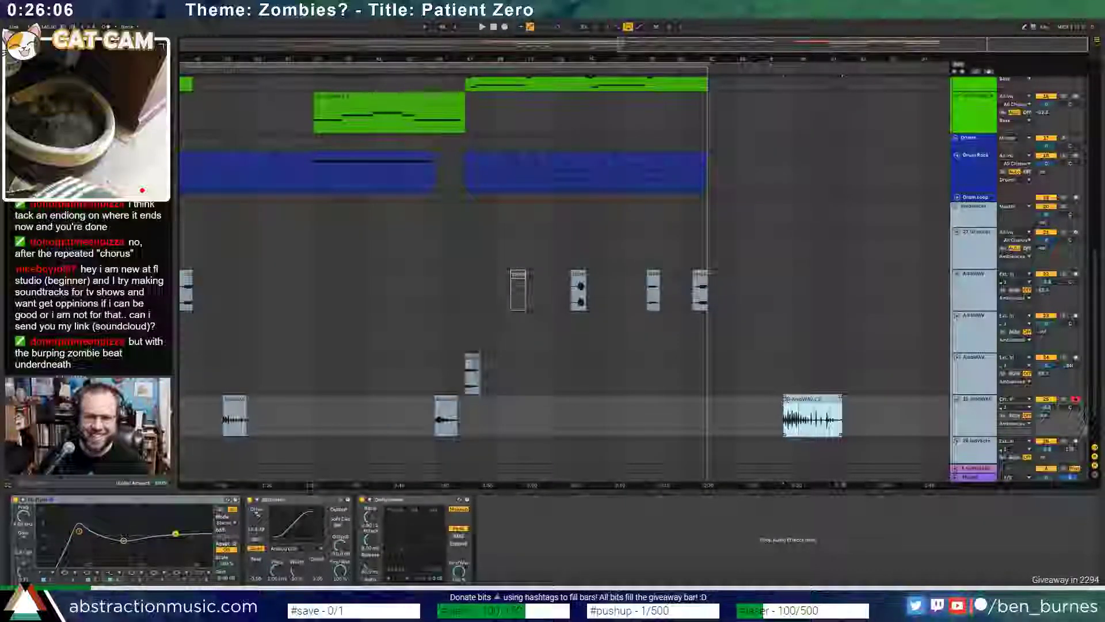
key(space)
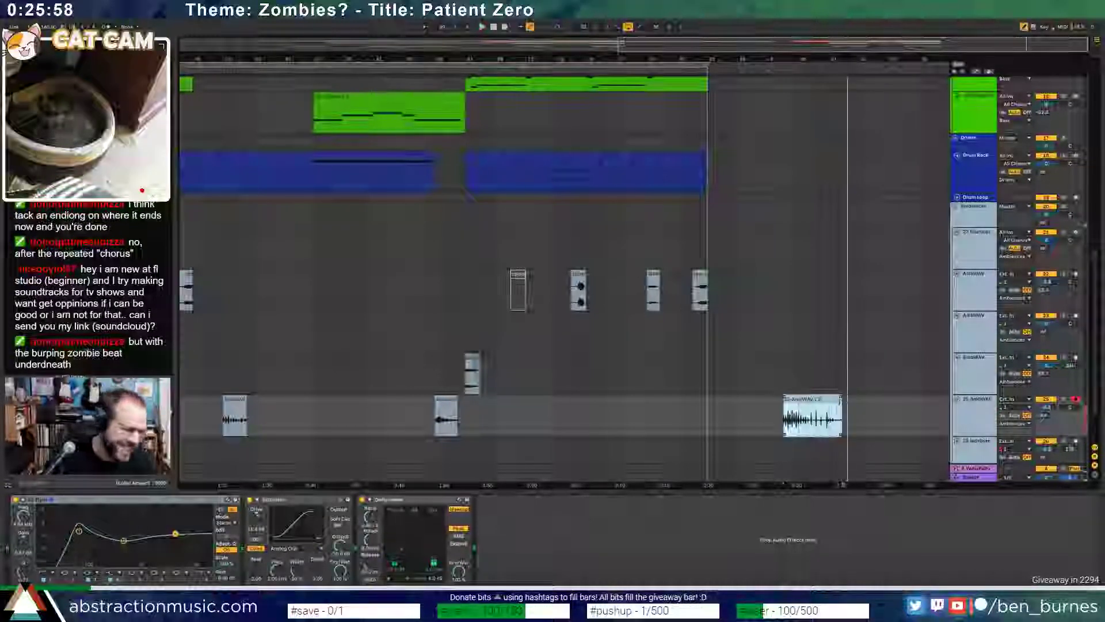
key(space)
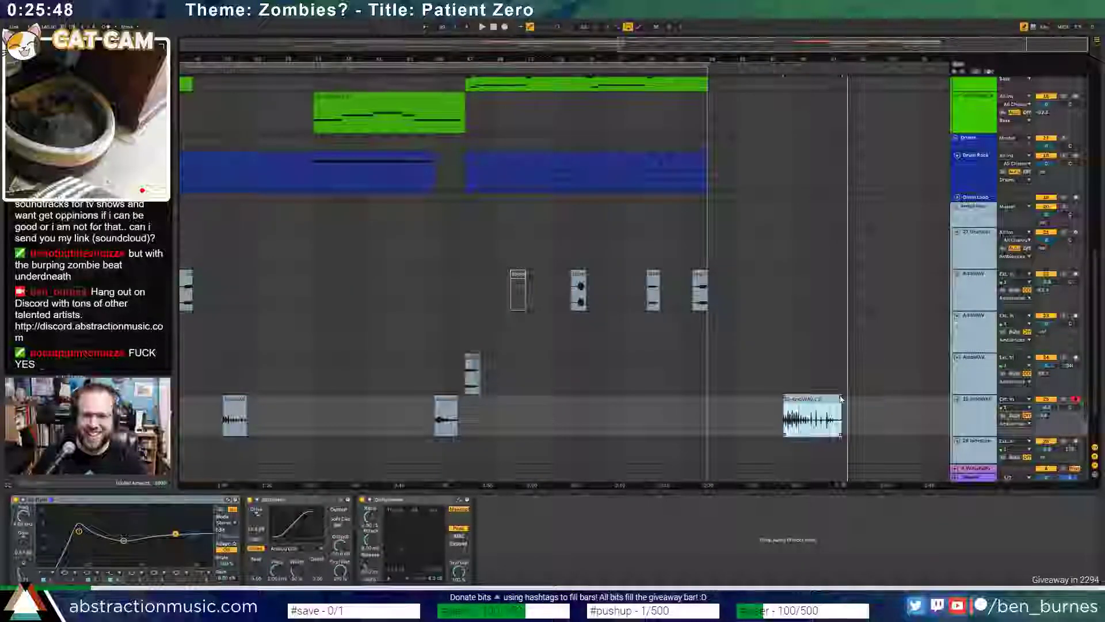
- Add a short fade-out at the end of the recorded voice clip
drag(841, 396, 829, 398)
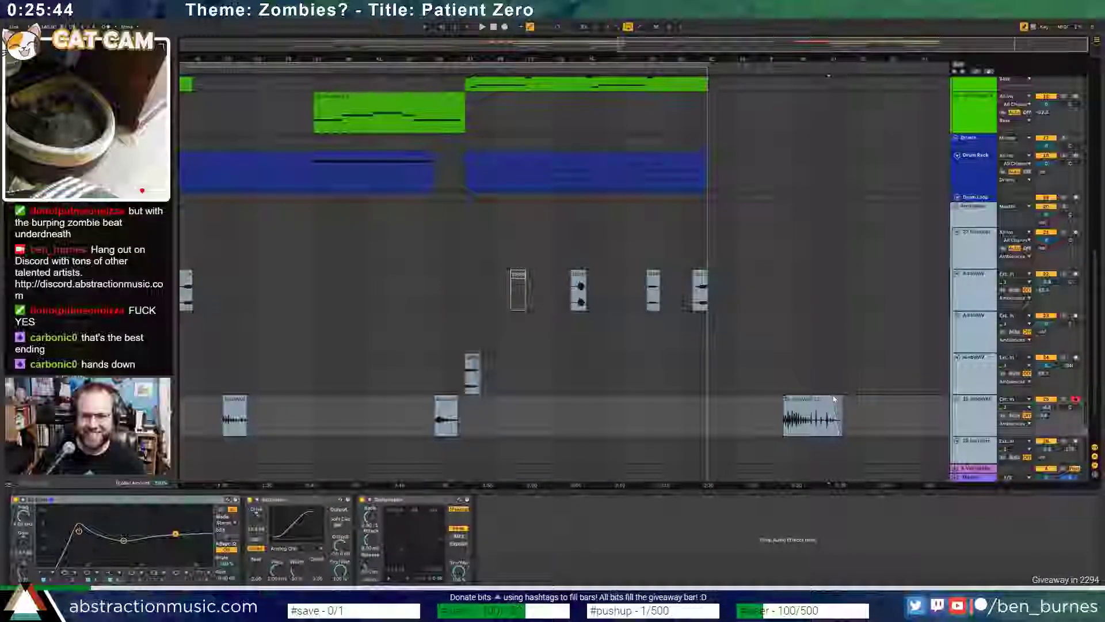
drag(834, 399, 831, 401)
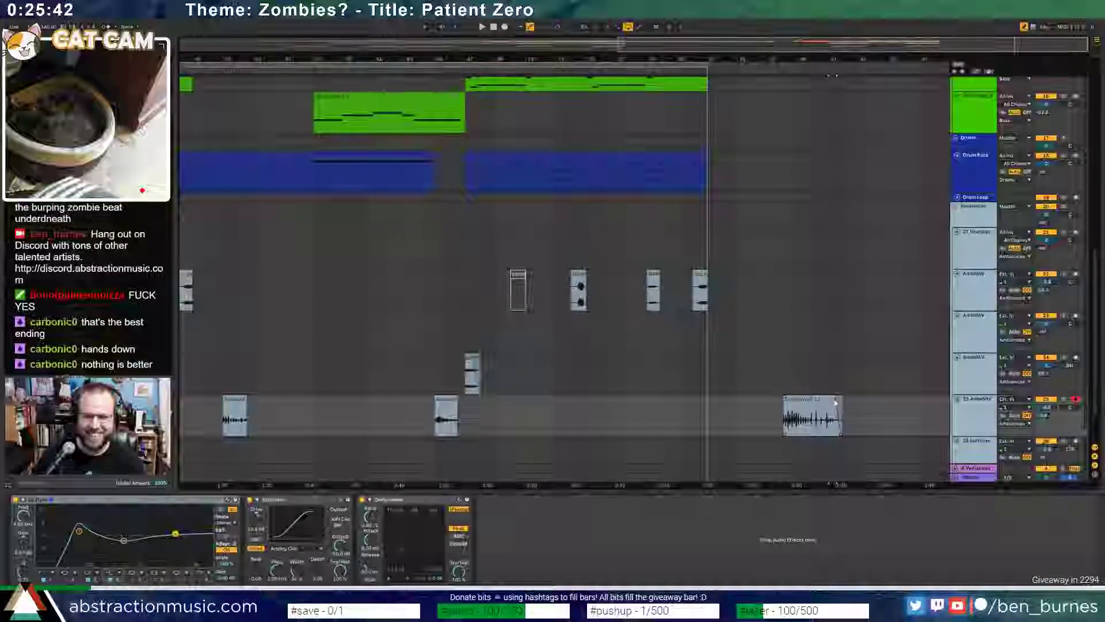
key(shift+Tab)
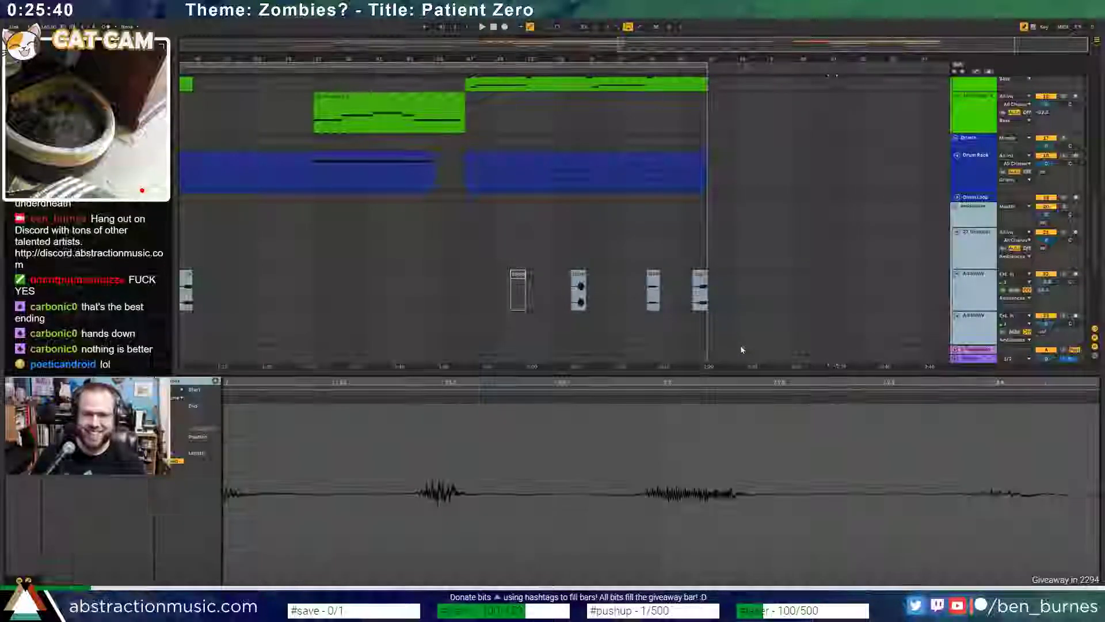
key(shift+Tab)
- Extend the last yellow Wavetable clip to the end of the copied pink clips
scroll(744, 349, up, 5)
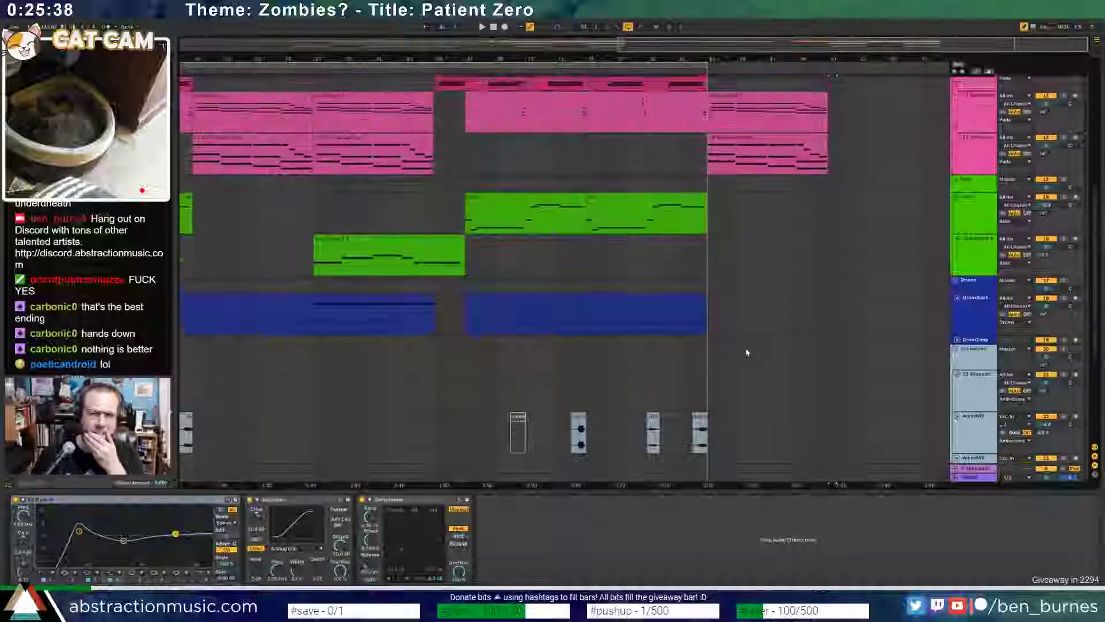
scroll(746, 352, up, 8)
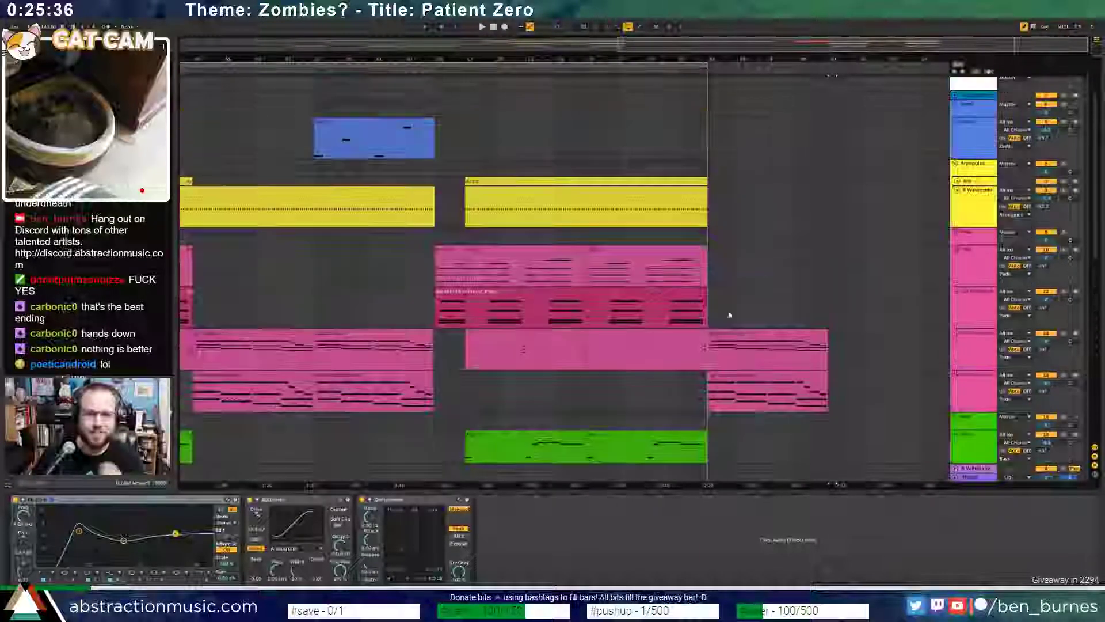
click(614, 191)
drag(706, 191, 829, 193)
key(shift+Tab)
key(shift+Tab)
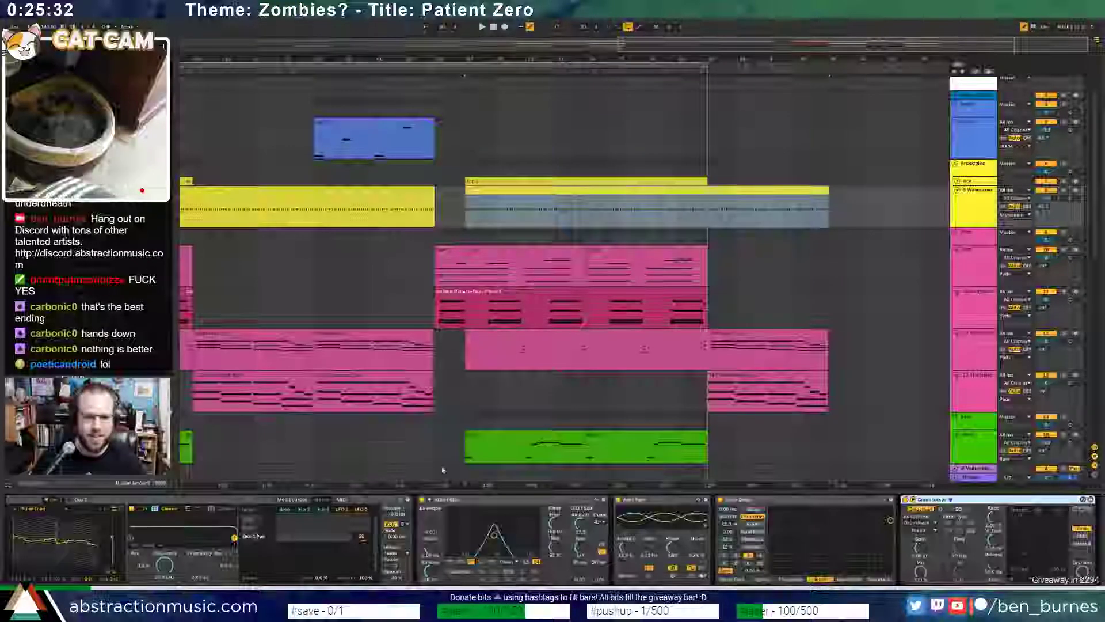
- Show the automation lanes and lower the yellow Wavetable track's automation line towards the end of its extended clip
key(a)
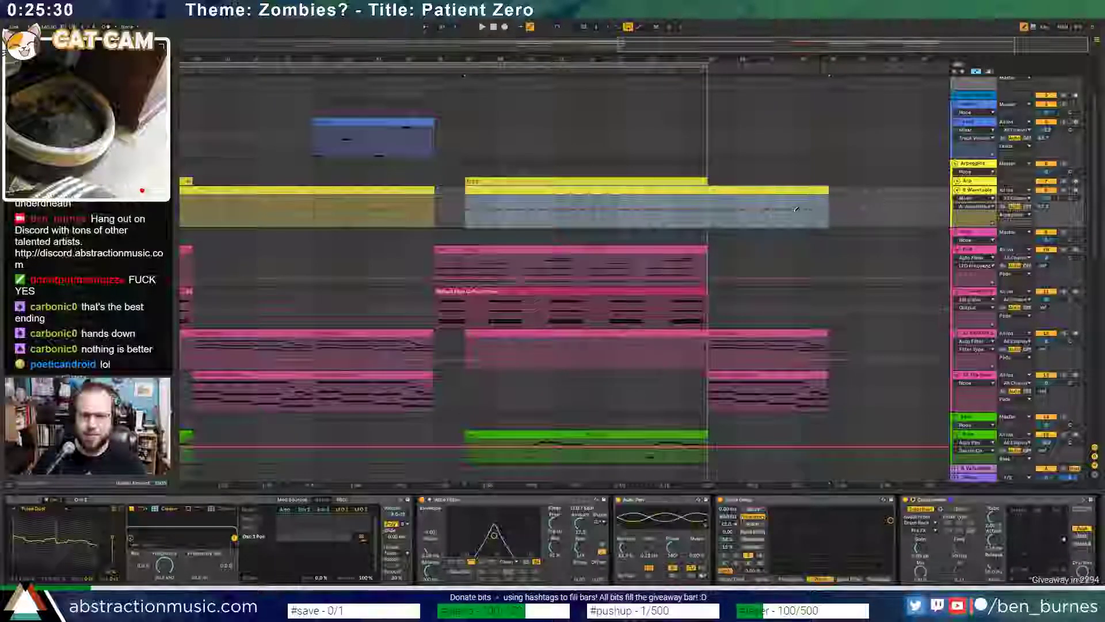
key(b)
click(799, 210)
drag(829, 211, 829, 227)
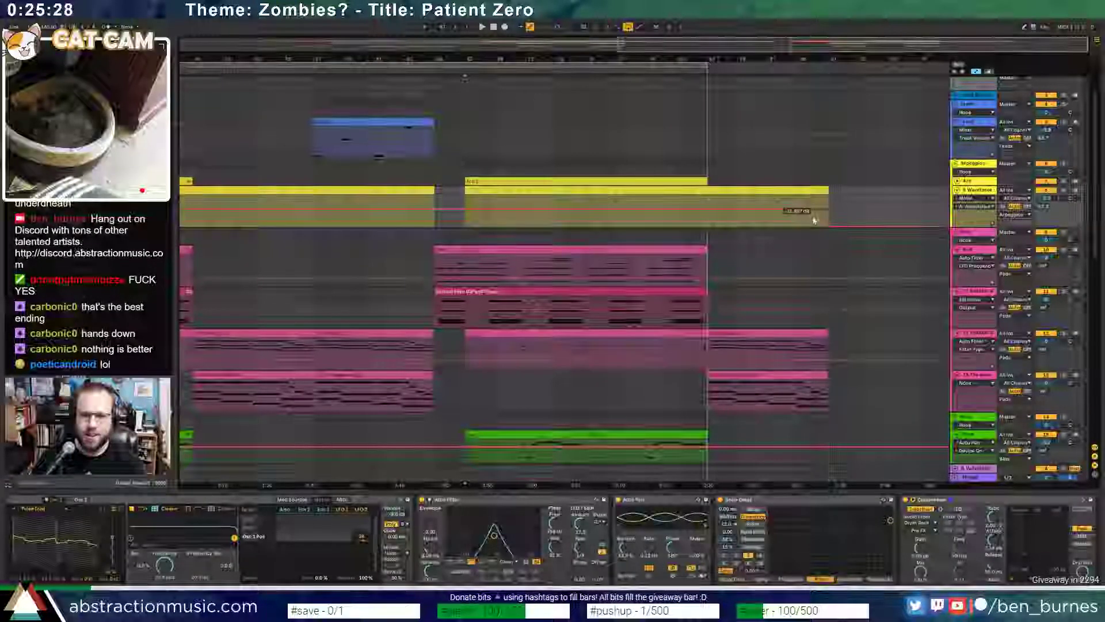
- Expand the Wavetable synth and automate its Amp Decay to fall towards the end of the extended yellow clip
click(299, 500)
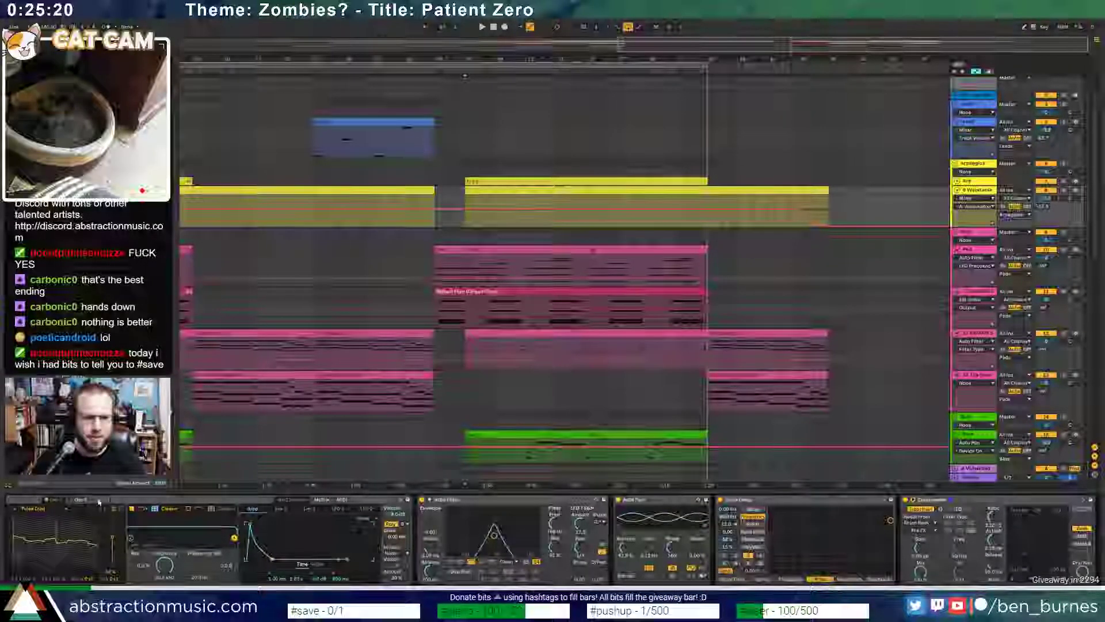
scroll(117, 511, left, 2)
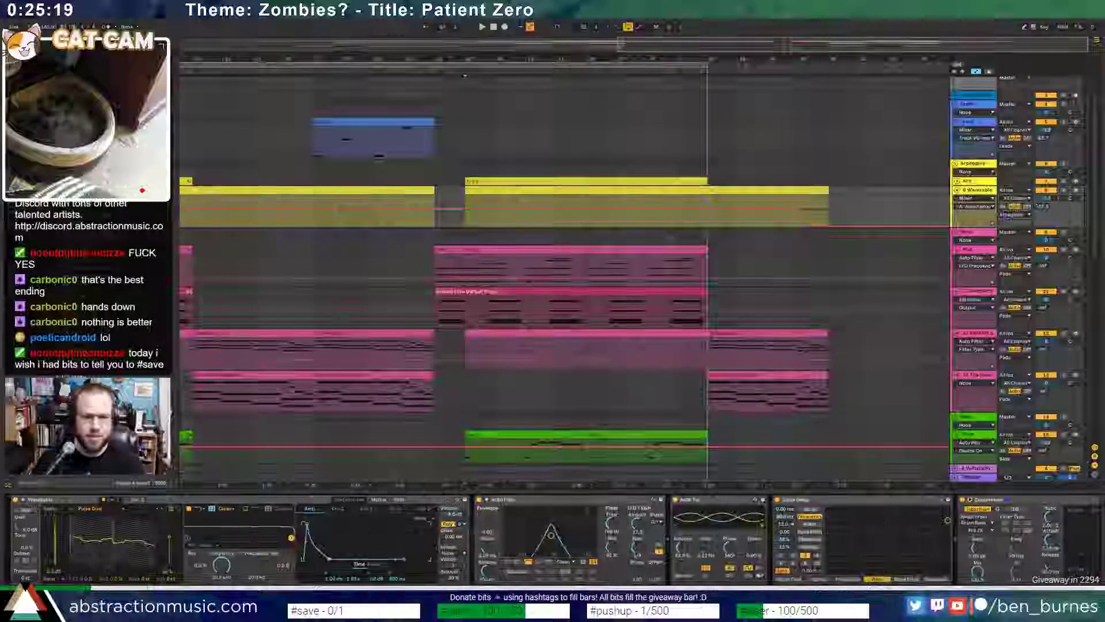
click(23, 500)
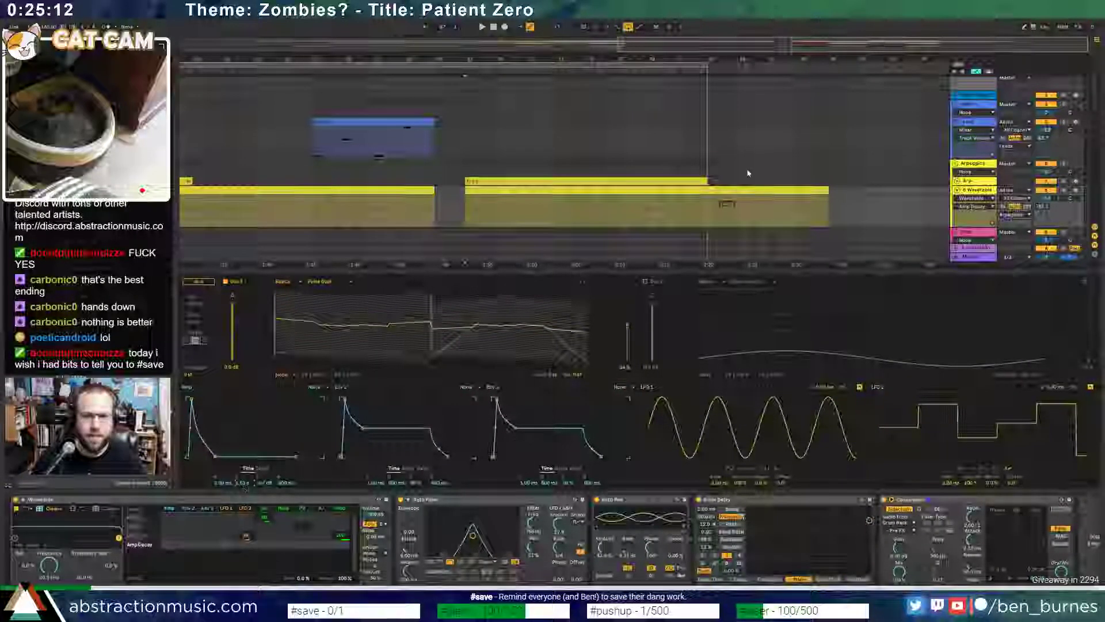
scroll(790, 159, down, 3)
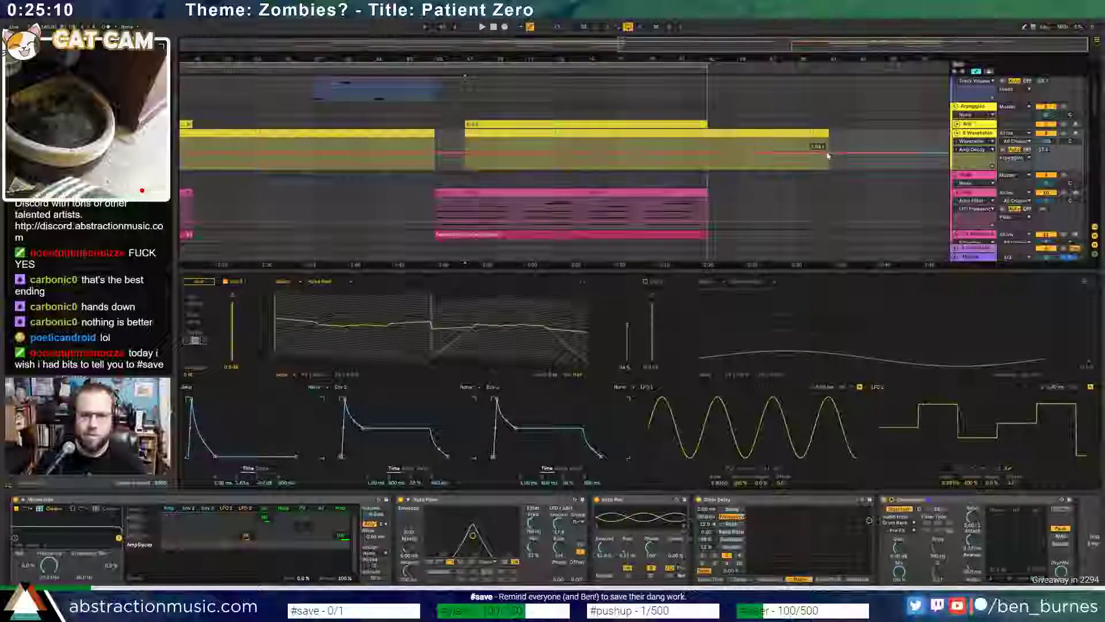
drag(829, 153, 829, 164)
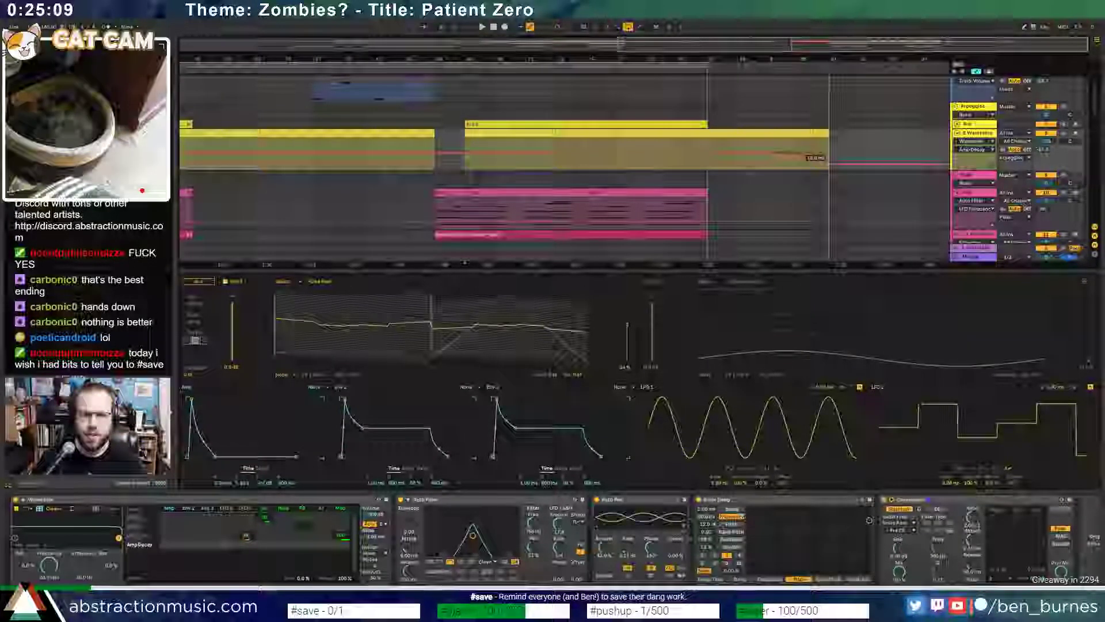
- Play the ending after the final chorus to check the Amp Decay automation, and collapse the expanded Wavetable view
click(749, 70)
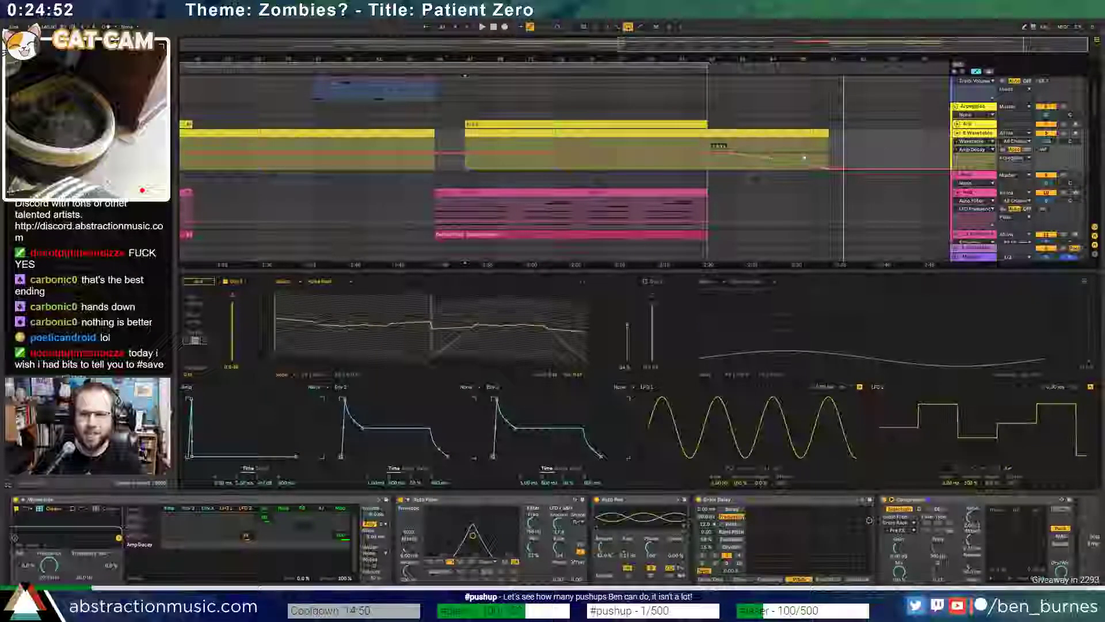
click(714, 97)
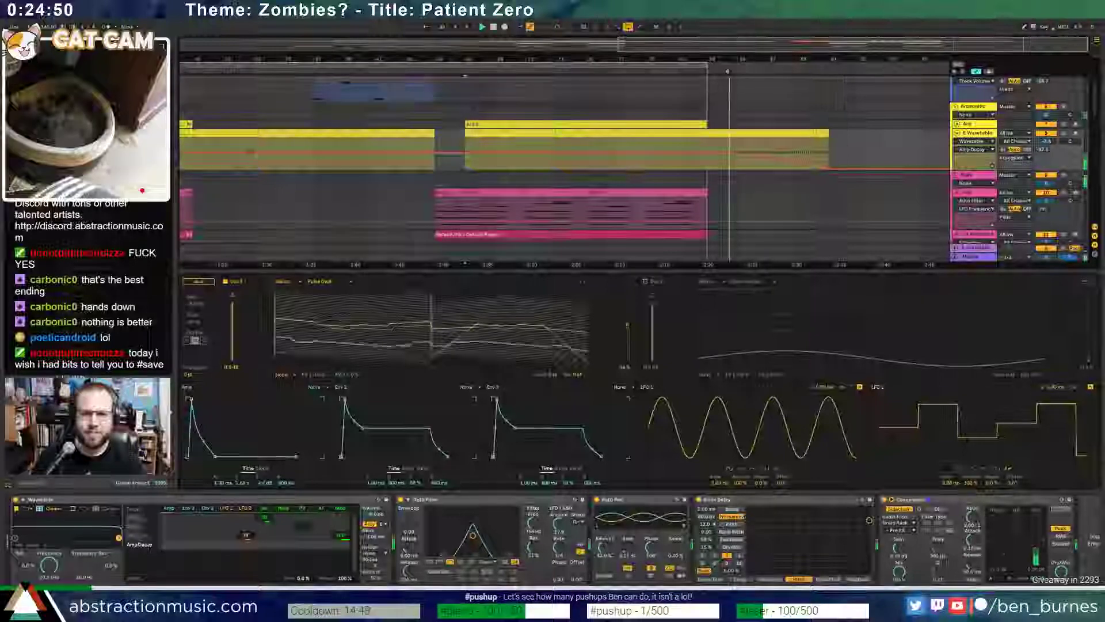
click(732, 133)
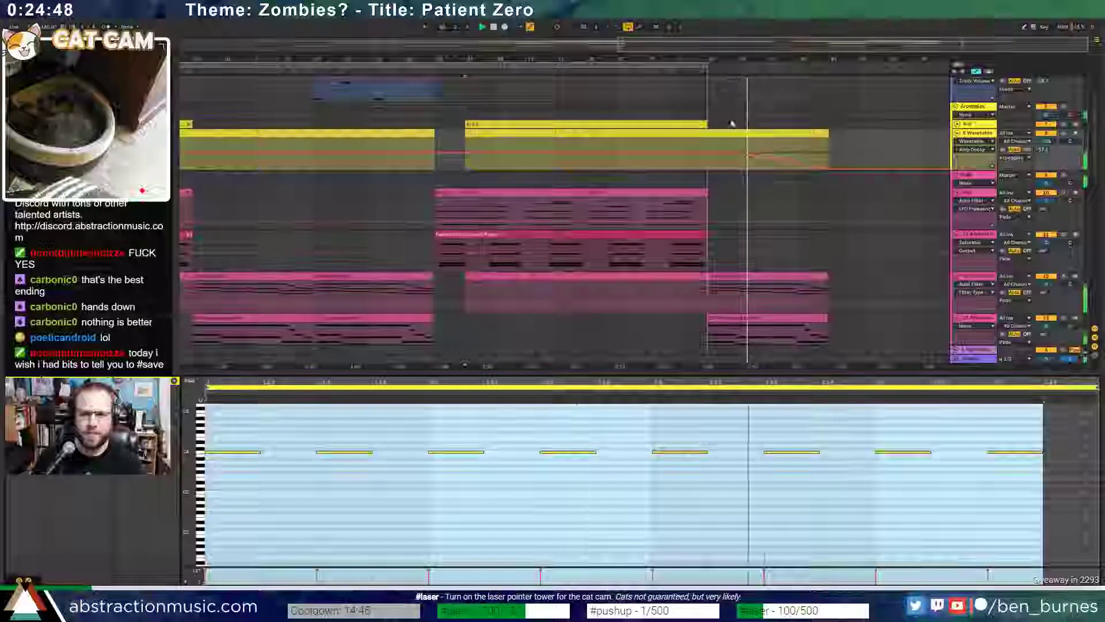
click(781, 158)
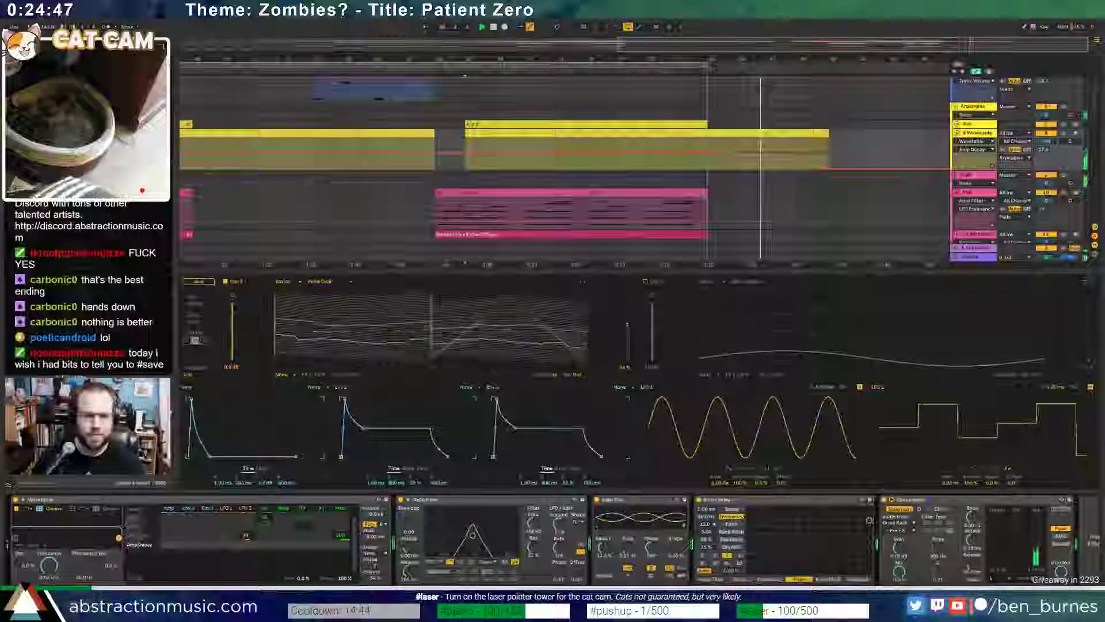
click(23, 499)
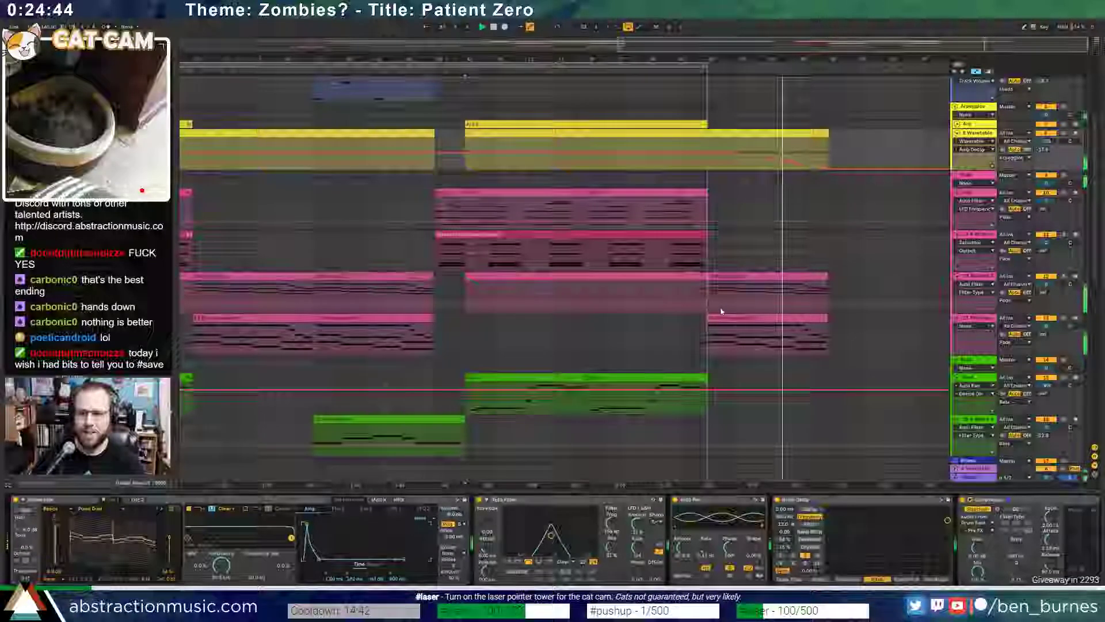
scroll(720, 315, down, 2)
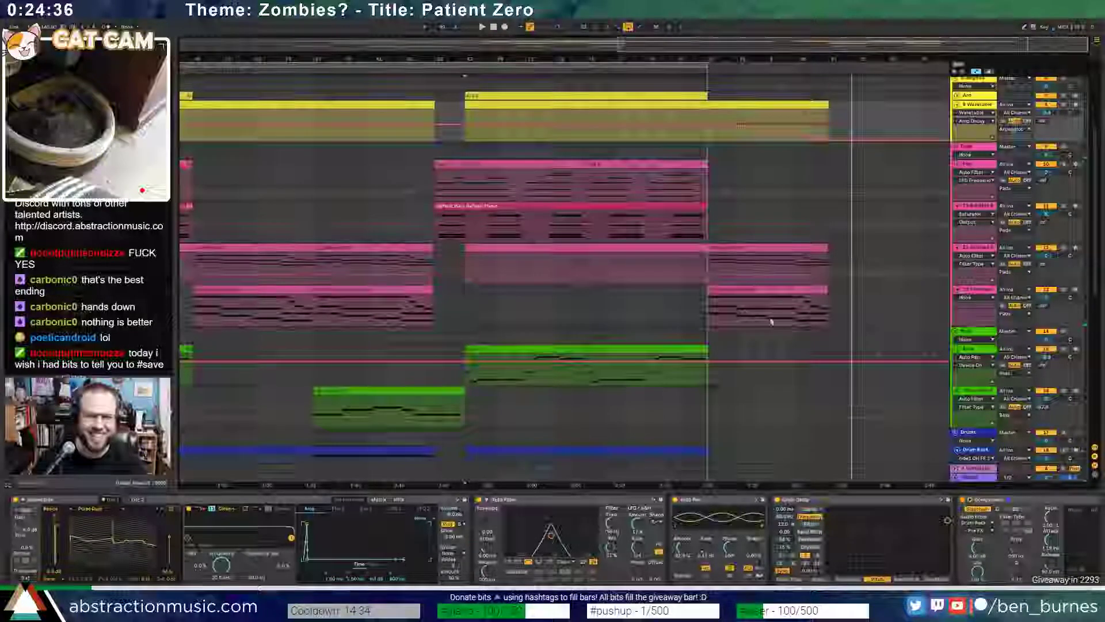
- Copy a blue Drum Rack clip from an earlier section and paste it after the final chorus, alongside the copied pink clips
scroll(691, 316, down, 5)
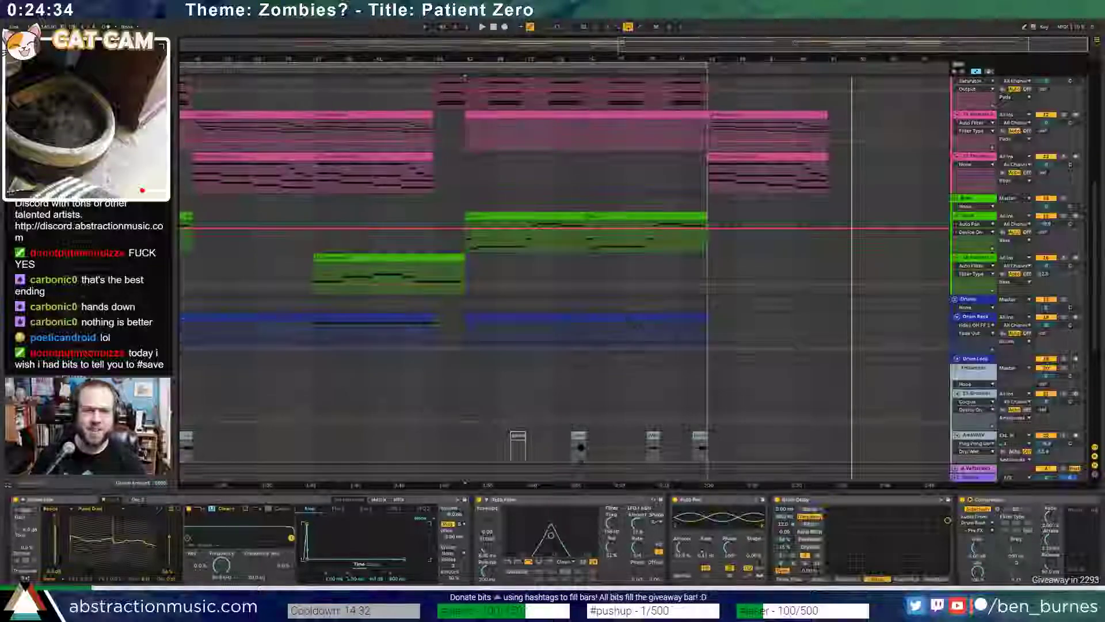
scroll(397, 161, left, 8)
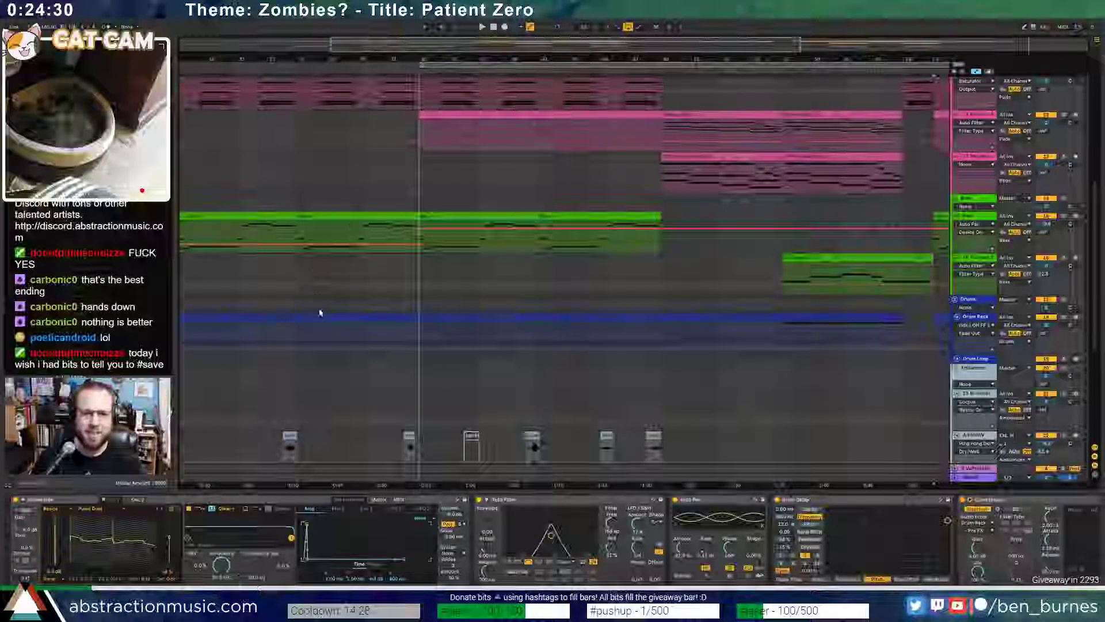
click(476, 314)
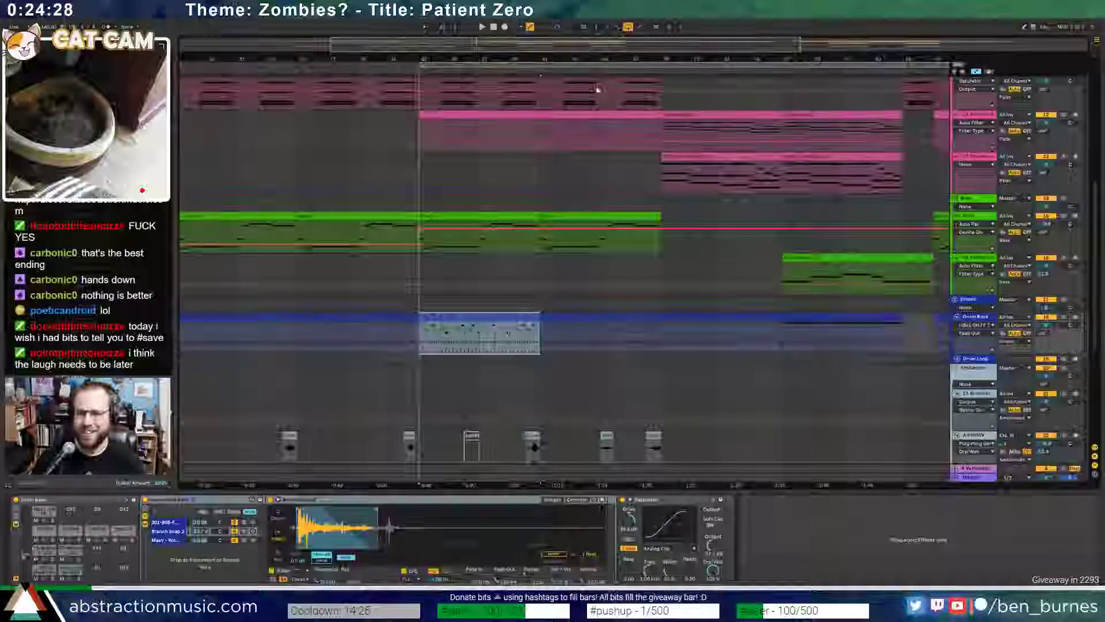
drag(604, 45, 889, 46)
click(712, 316)
key(ctrl+v)
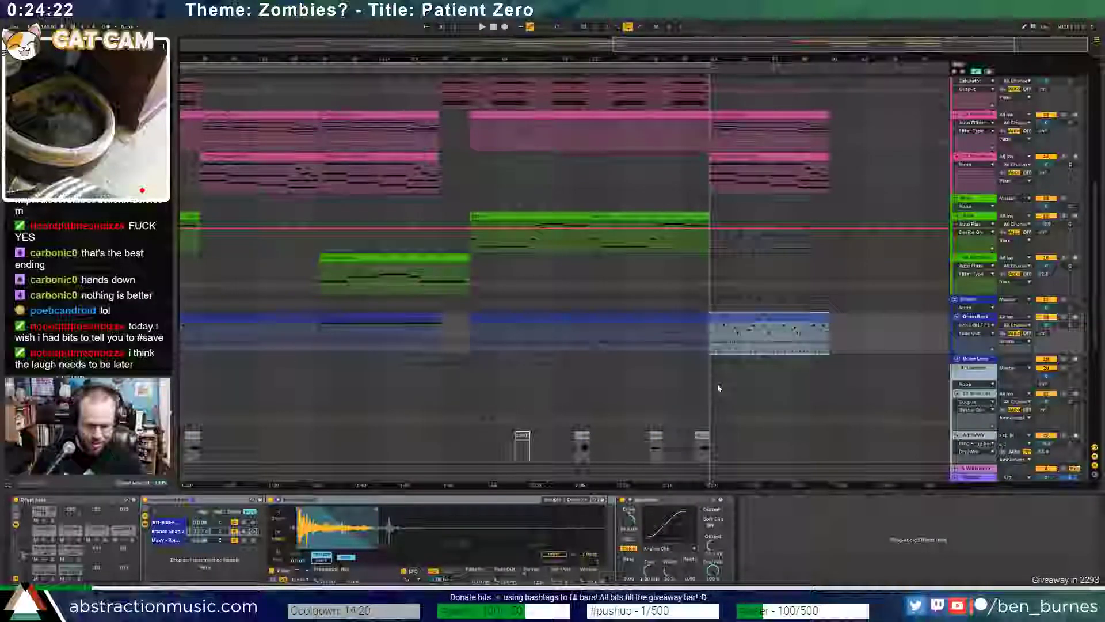
- Move the recorded voice clip at the end of the track slightly later
scroll(855, 362, down, 5)
click(812, 403)
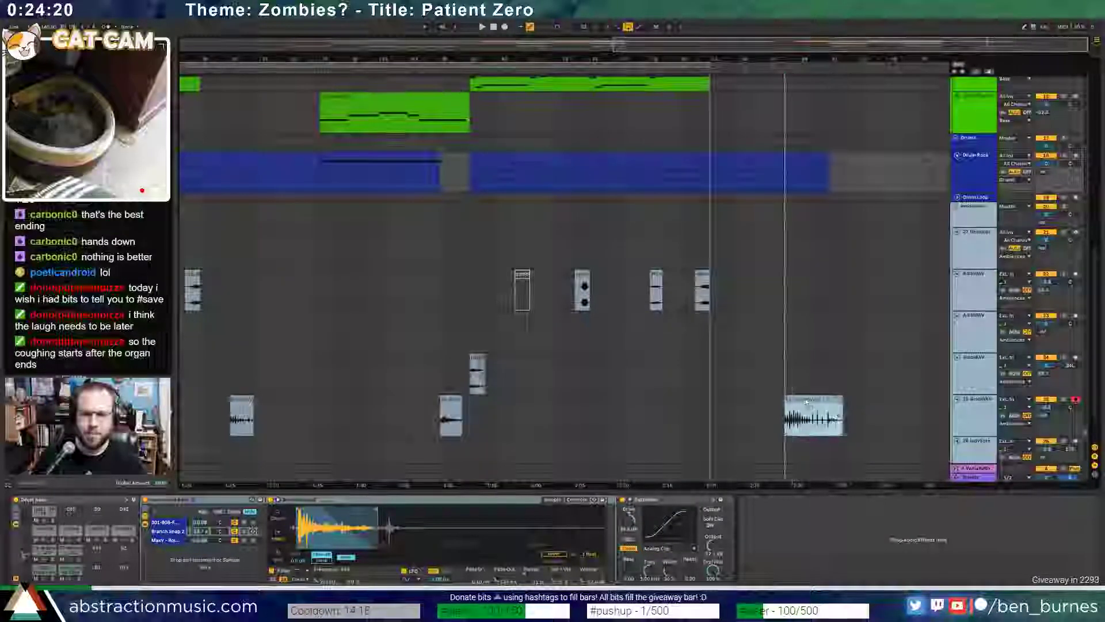
drag(811, 403, 821, 402)
- Deactivate all notes in the two lowest drum rows of the pasted Drum Rack clip and play the ending
scroll(839, 286, up, 4)
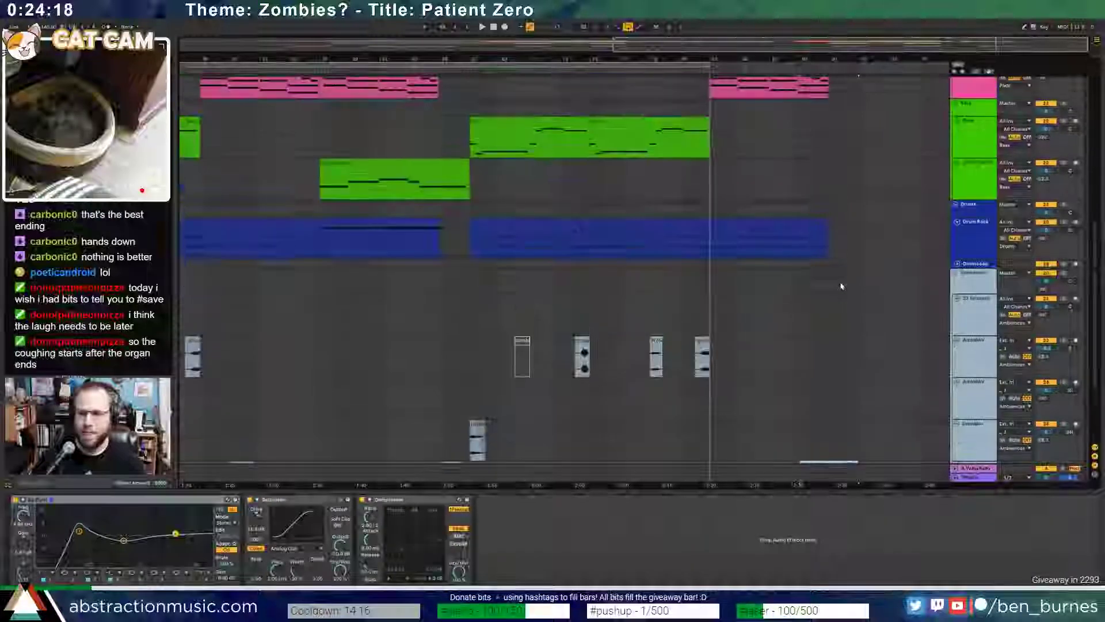
double_click(777, 288)
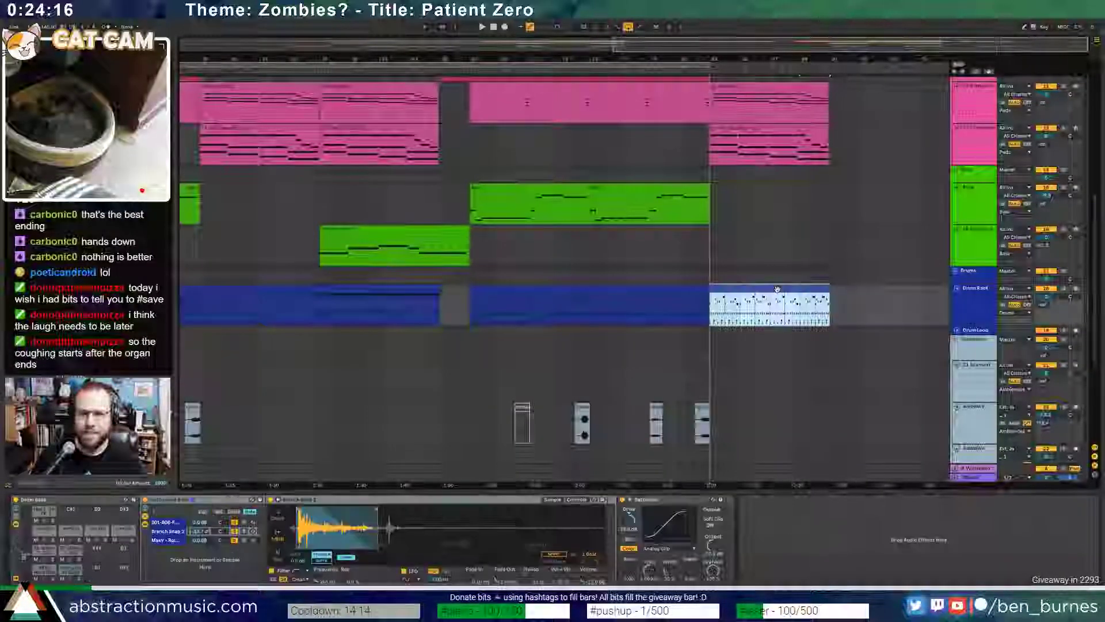
click(238, 501)
shift+click(237, 489)
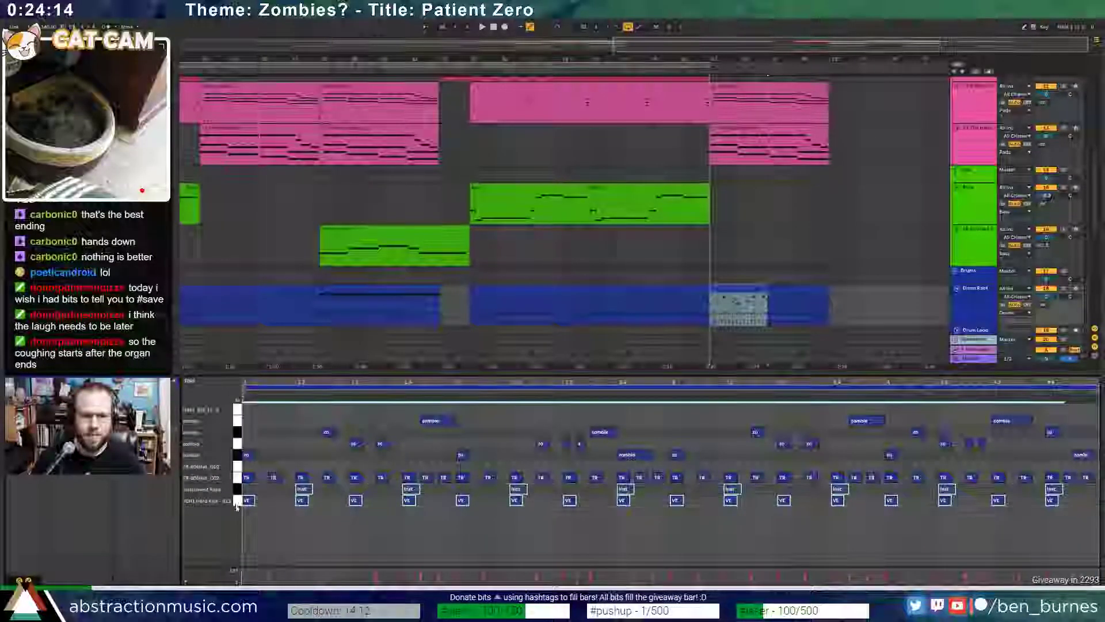
key(0)
key(space)
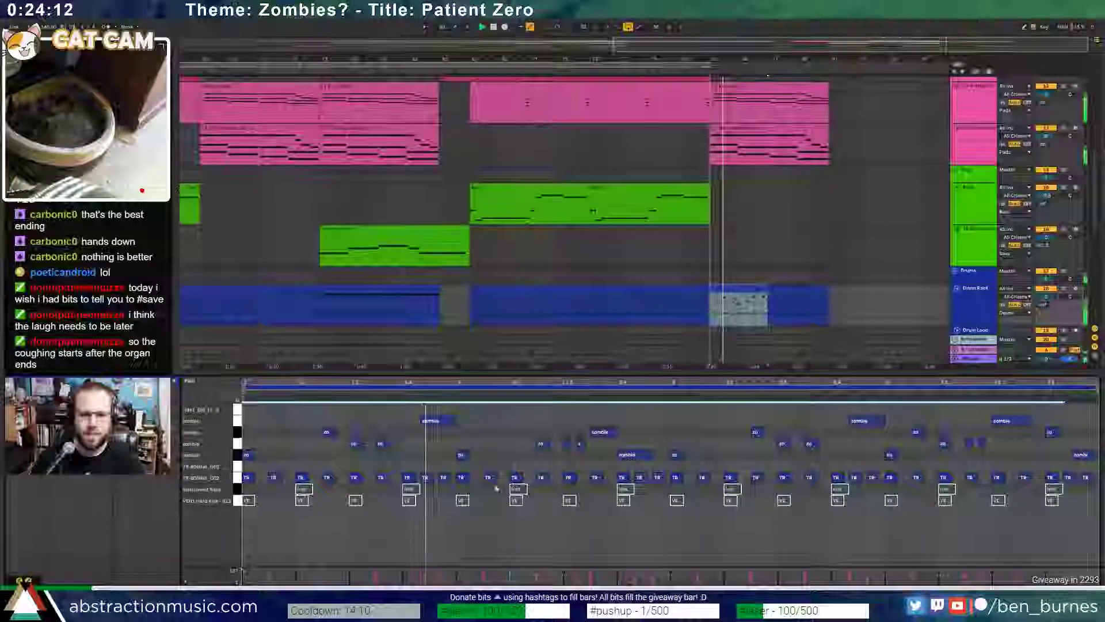
- Try deactivating the repeating TR notes above the muted rows in the pasted drum clip during playback
click(236, 479)
key(0)
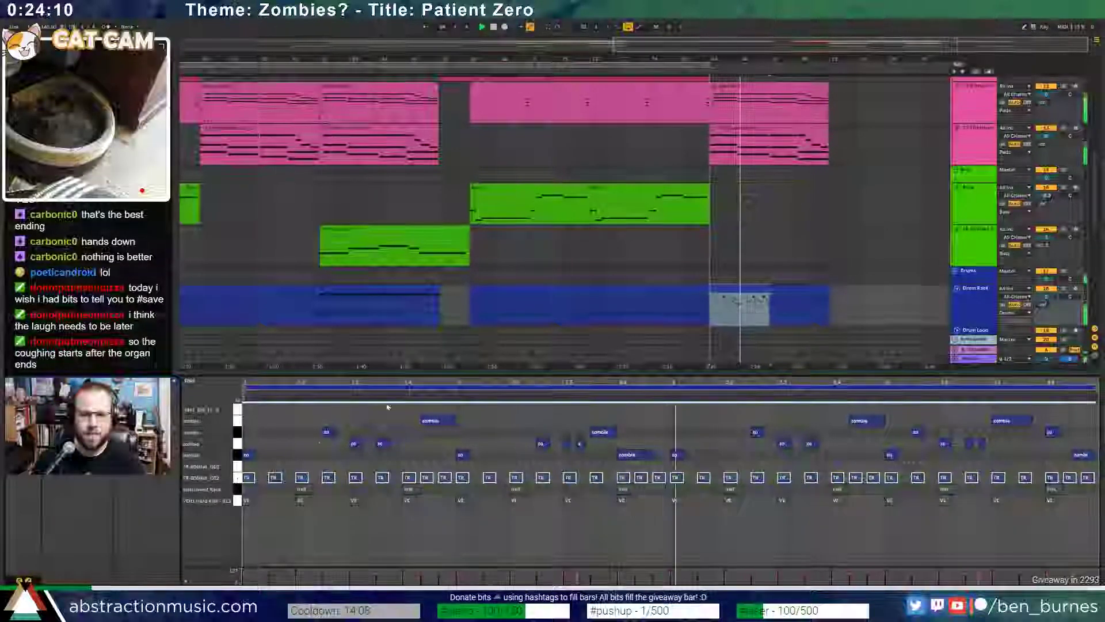
key(0)
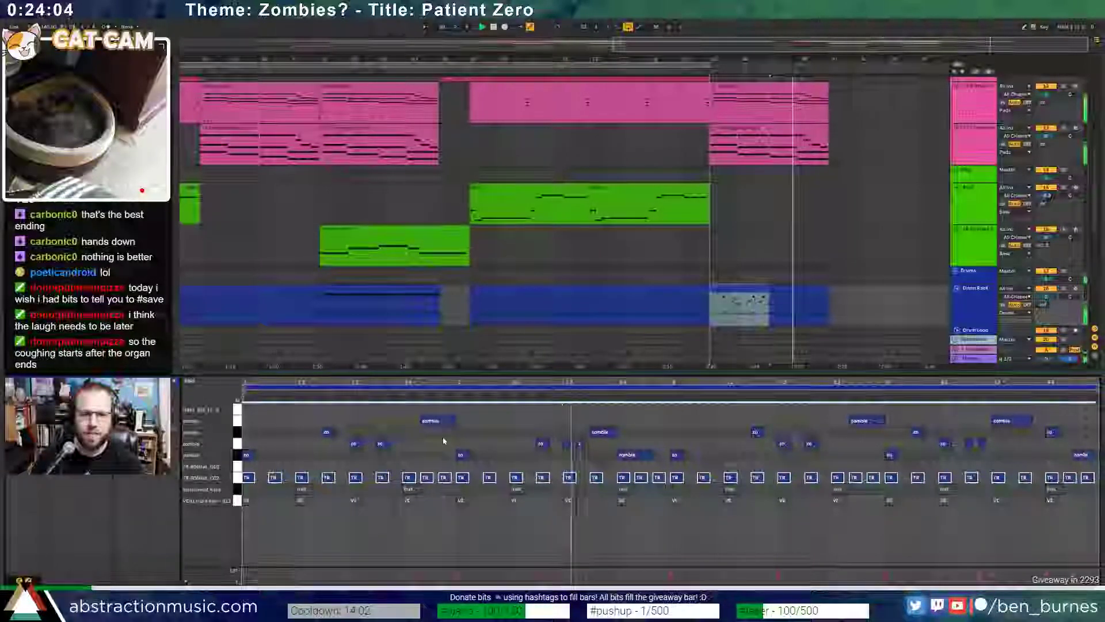
- Copy the ride notes from the bridge's drum clip into the pasted drum clip at the ending
click(395, 290)
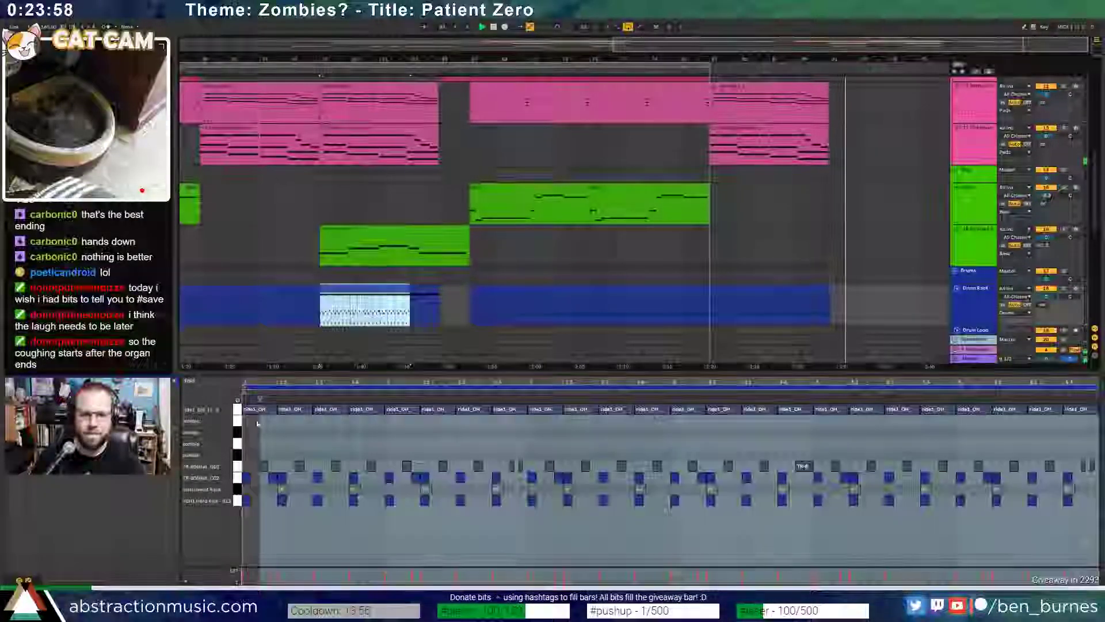
click(717, 308)
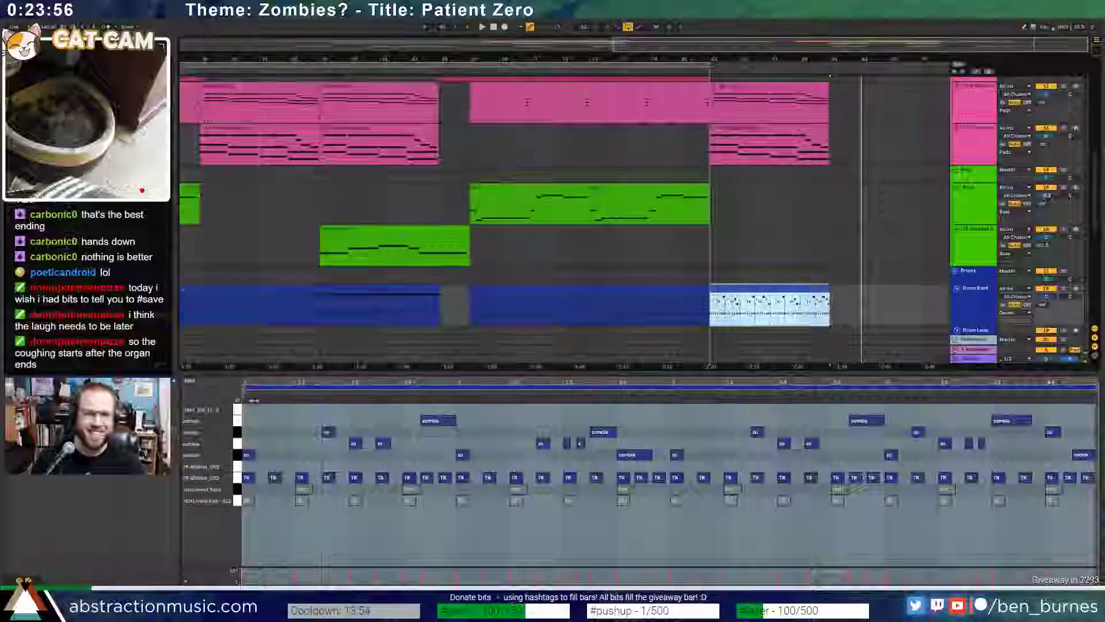
key(ctrl+v)
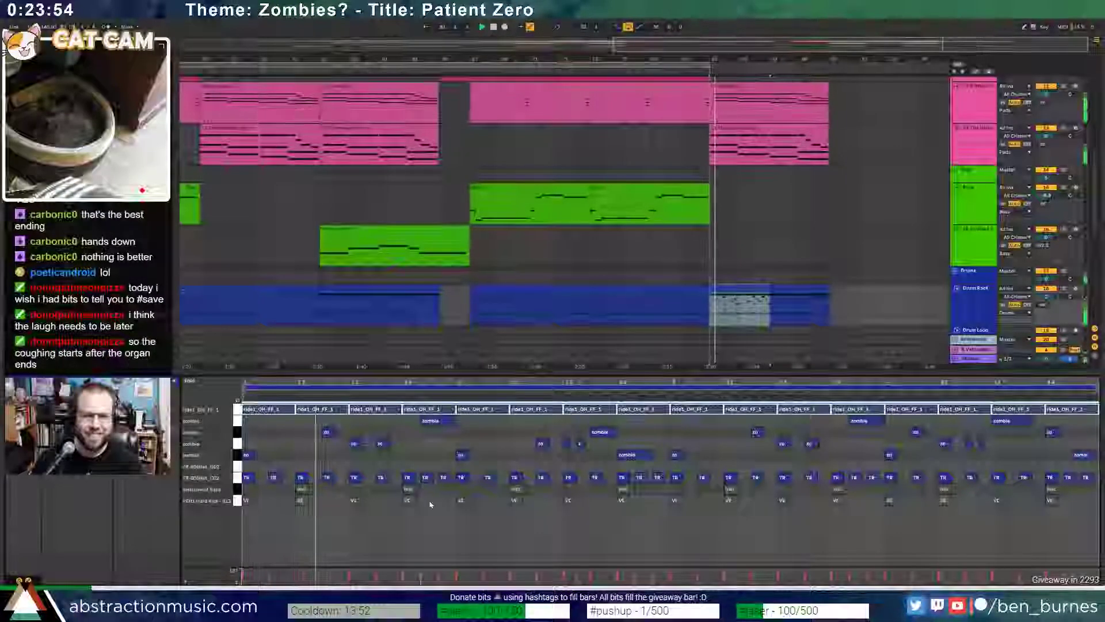
- Turn on the filter for the zombie voice sample in the Drum Rack and audition its pad
click(238, 478)
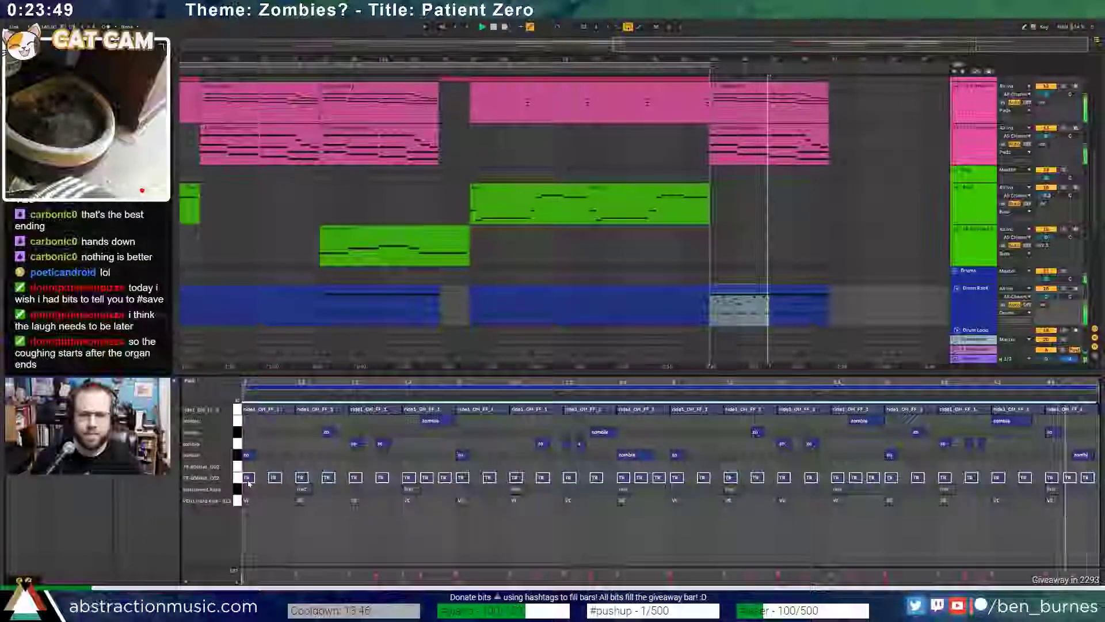
key(shift+Tab)
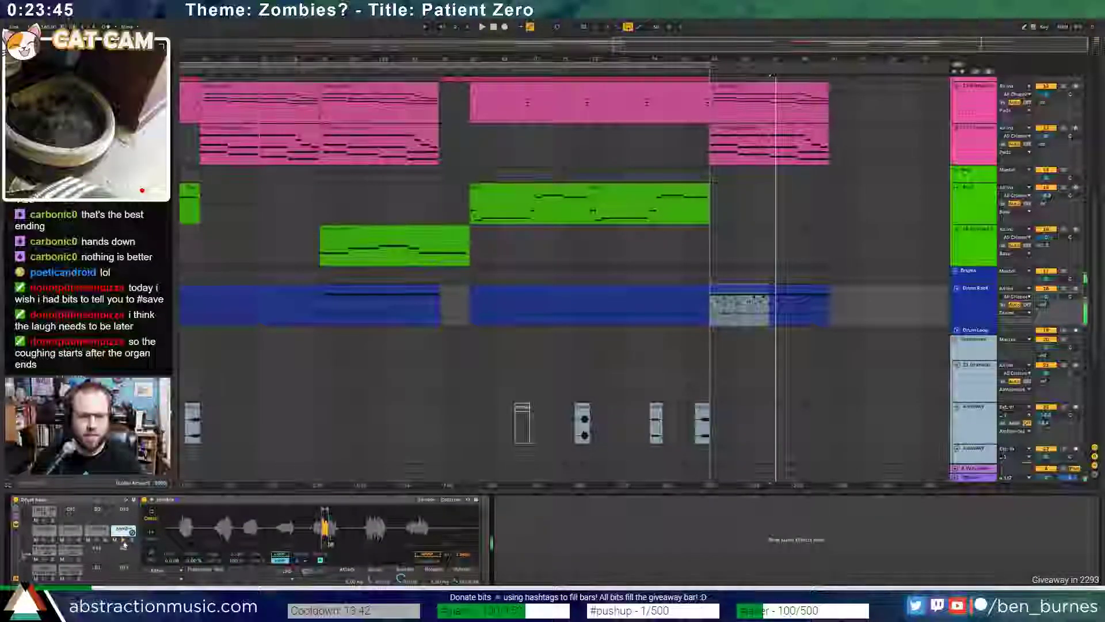
click(146, 571)
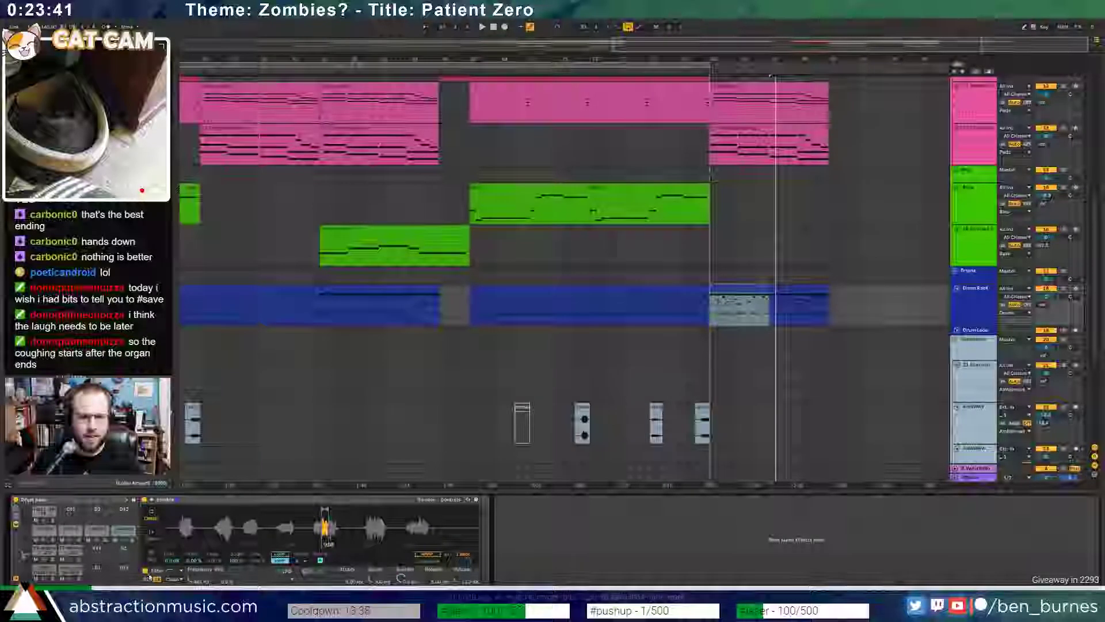
click(126, 540)
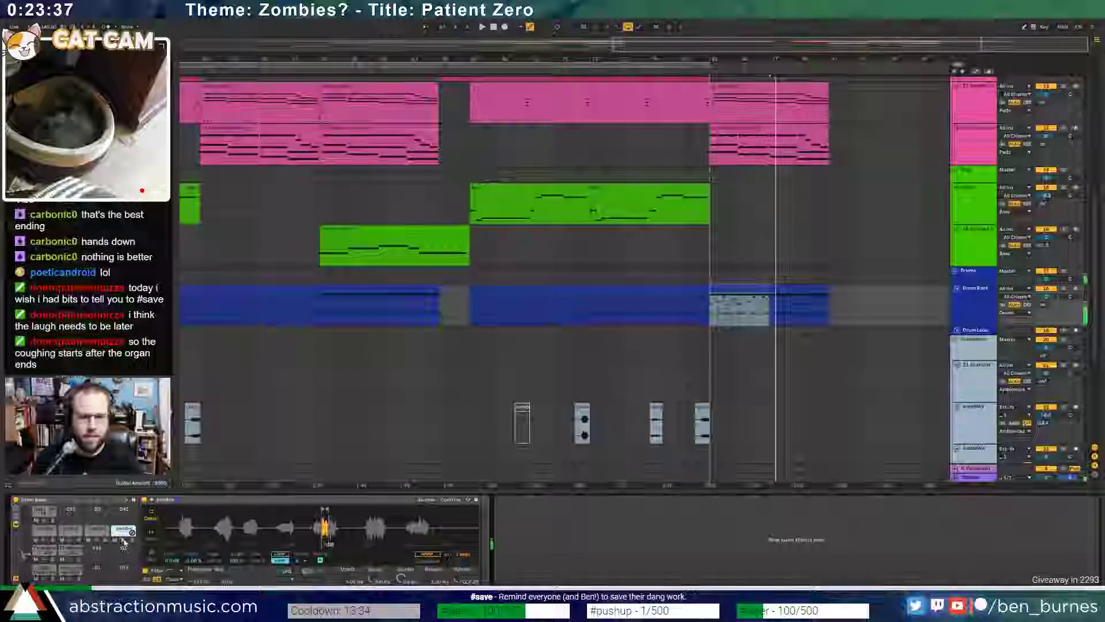
- Turn off the arrangement loop and start playing the whole song from the beginning
double_click(604, 44)
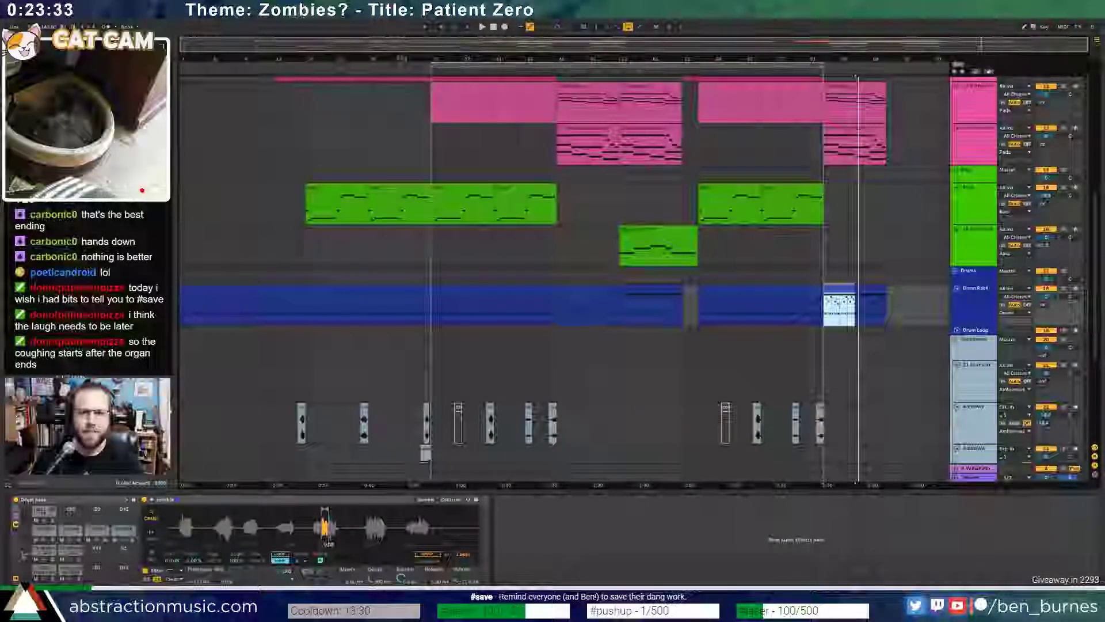
click(528, 72)
click(626, 30)
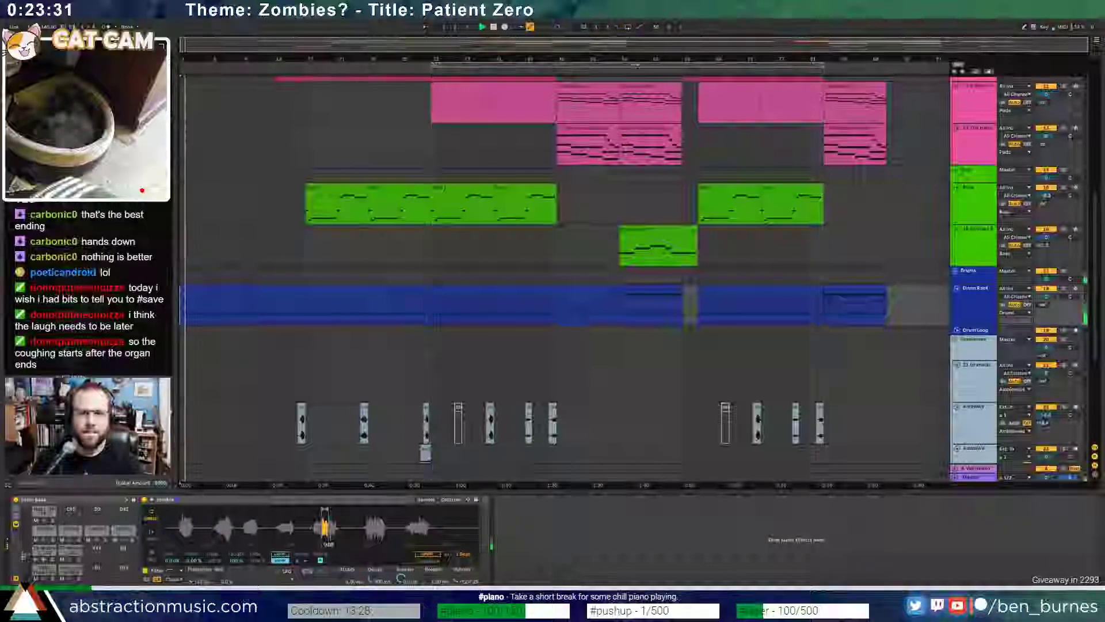
key(shift+Tab)
key(shift+Tab)
- Copy the blue lead clip from the bridge to the start of the ending, after the final chorus
scroll(691, 316, down, 4)
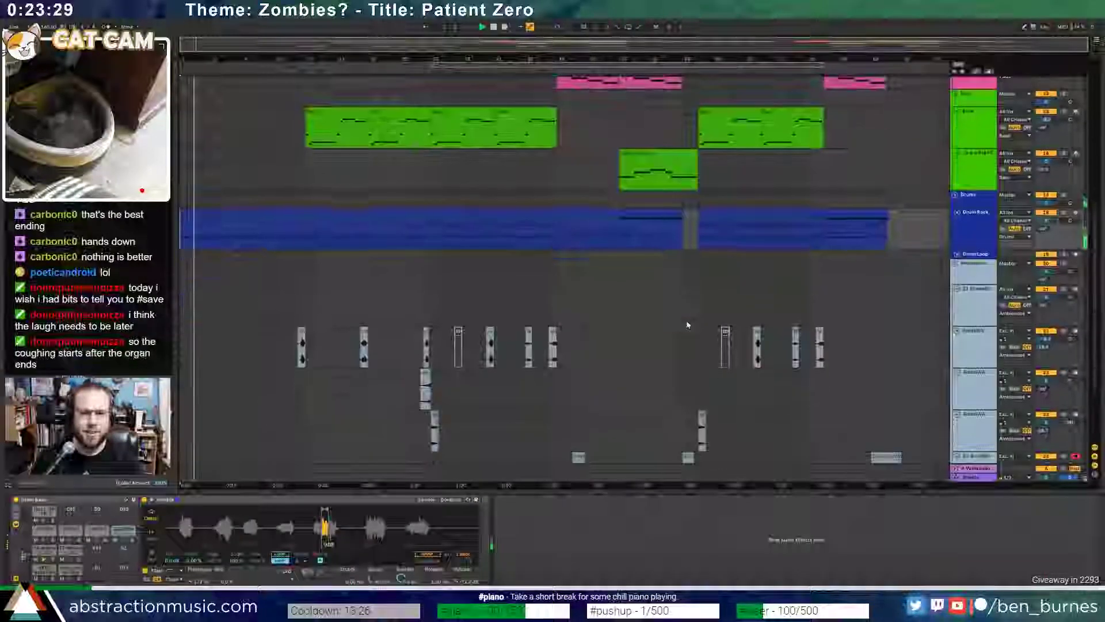
scroll(728, 374, up, 7)
scroll(726, 397, up, 5)
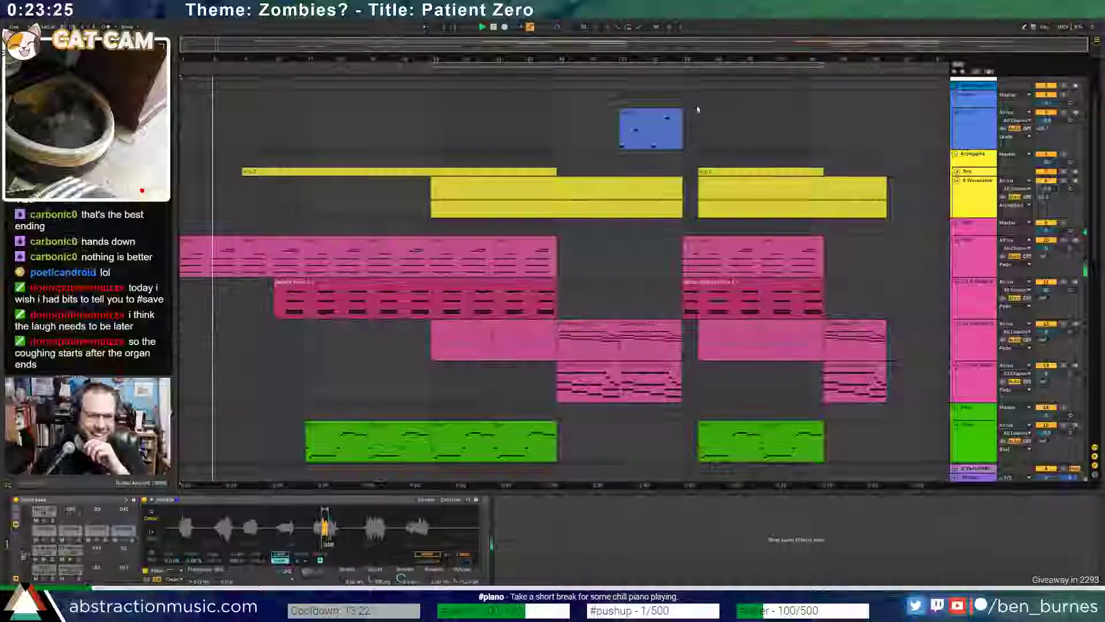
drag(671, 118, 868, 122)
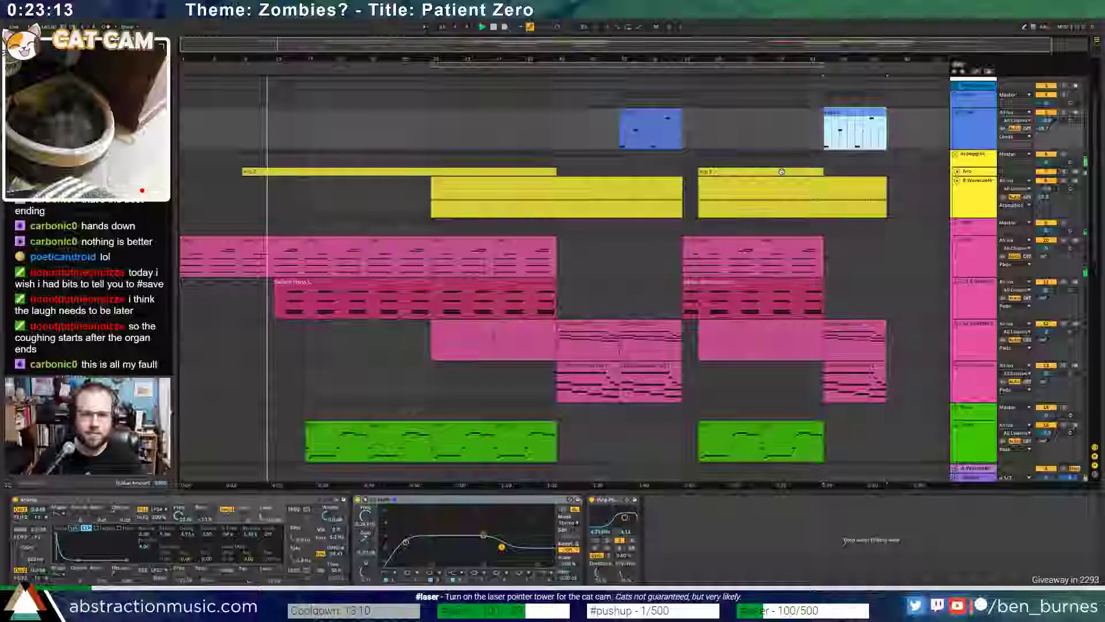
- Examine the notes and the device chain of the last yellow Arp clip
double_click(728, 171)
click(455, 540)
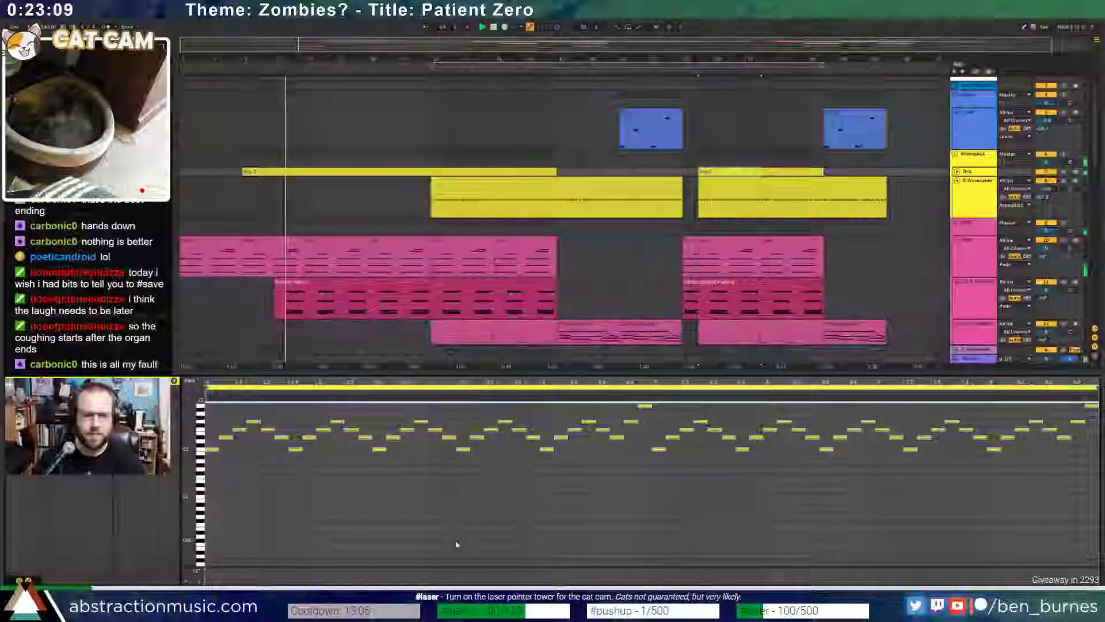
key(shift+Tab)
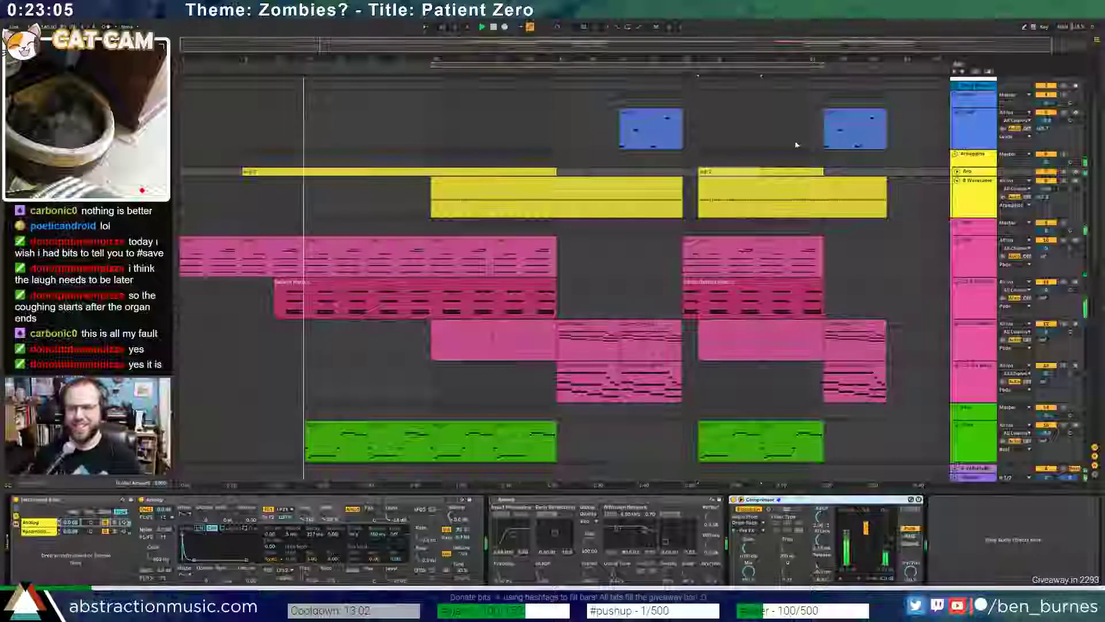
click(793, 171)
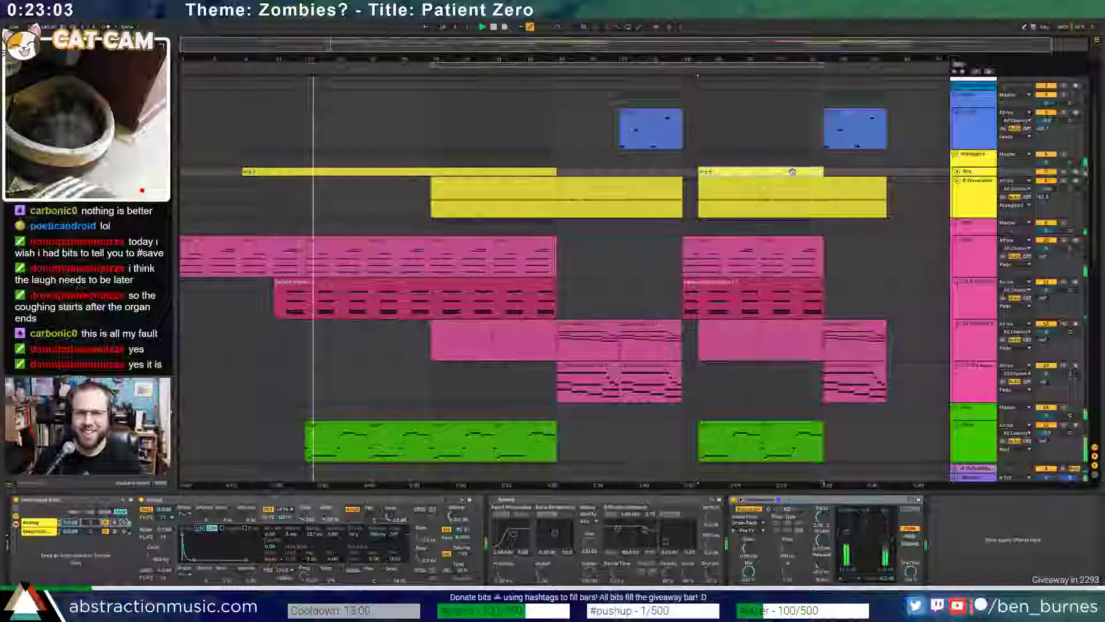
- Check the Auto Pan automation on the first green bass track and the devices on the second bass track's clip
scroll(793, 172, down, 5)
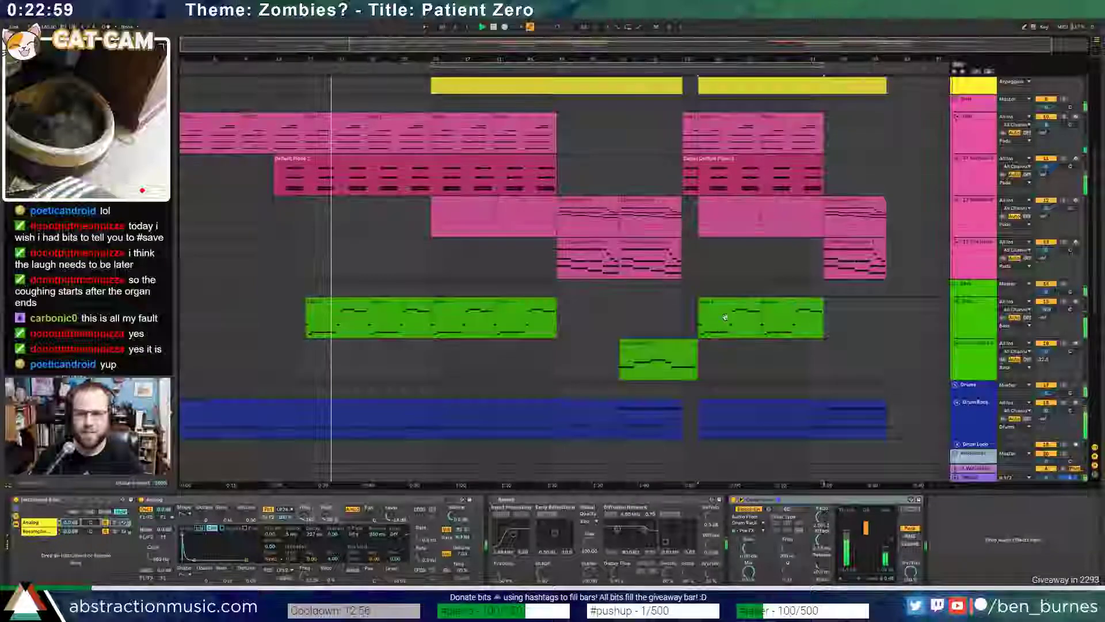
drag(719, 335, 759, 336)
right_click(295, 500)
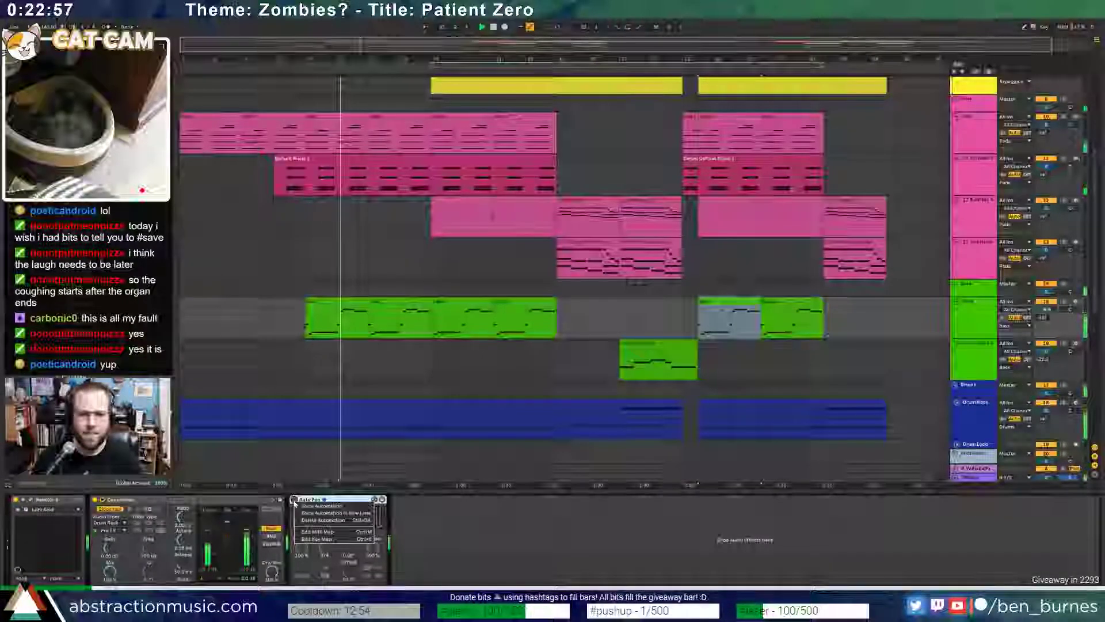
click(320, 505)
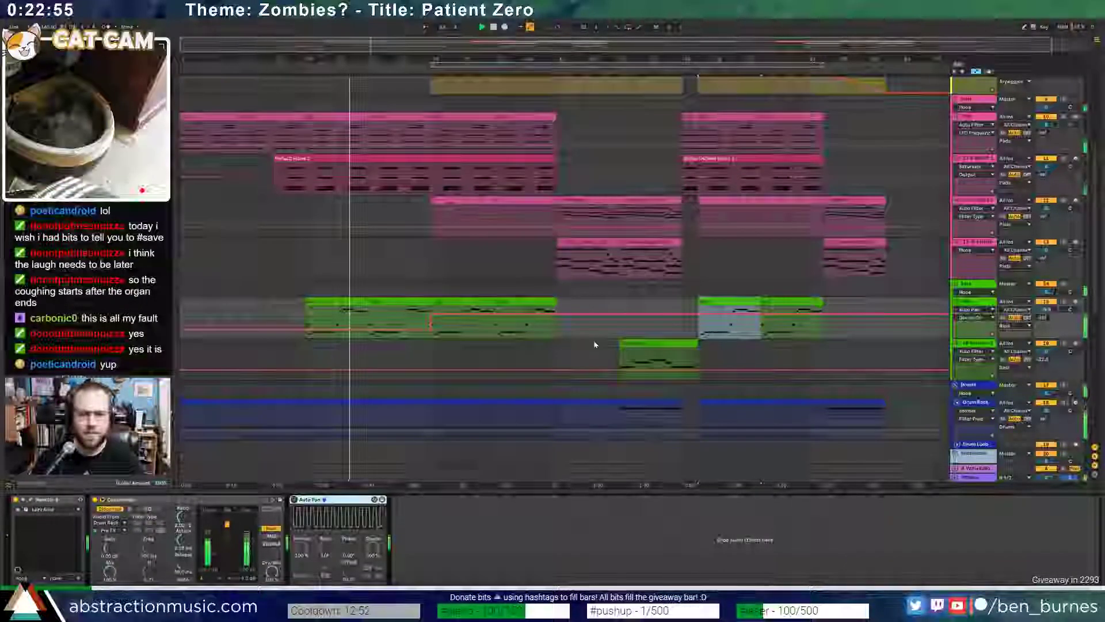
key(a)
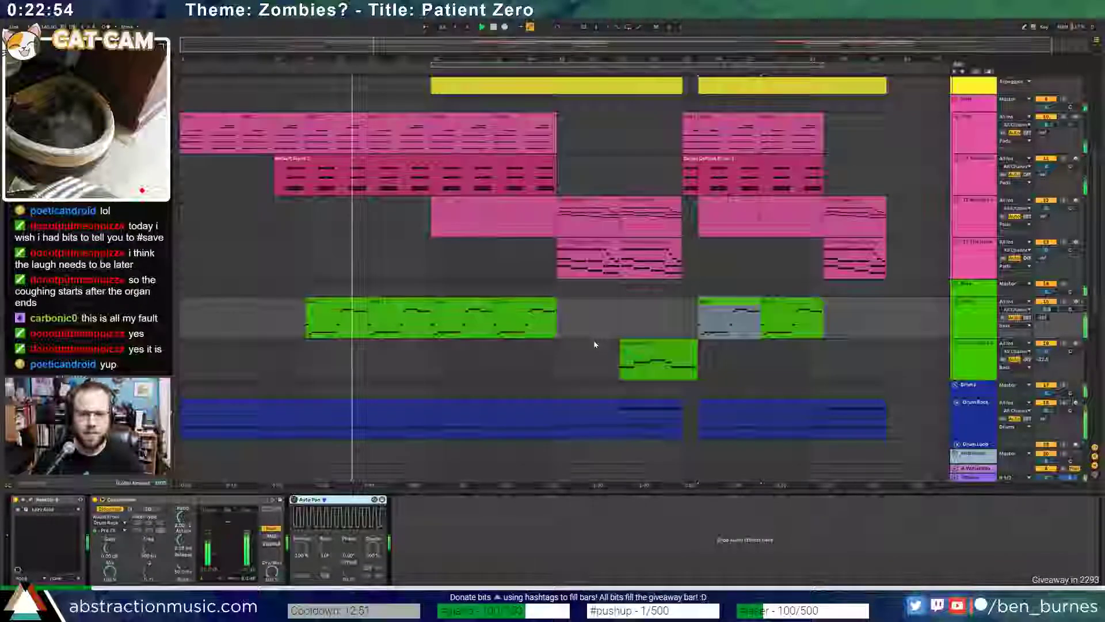
double_click(666, 345)
key(shift+Tab)
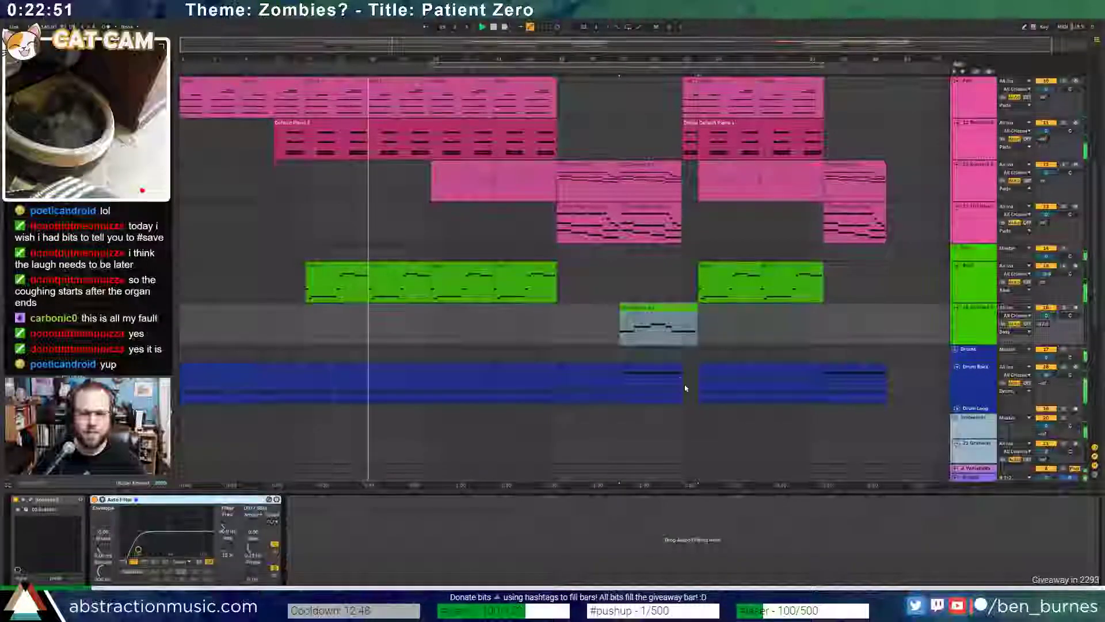
key(a)
key(a)
- Examine the notes of the ending's blue lead clip and the filter and amp settings of its Analog synth
scroll(762, 397, up, 5)
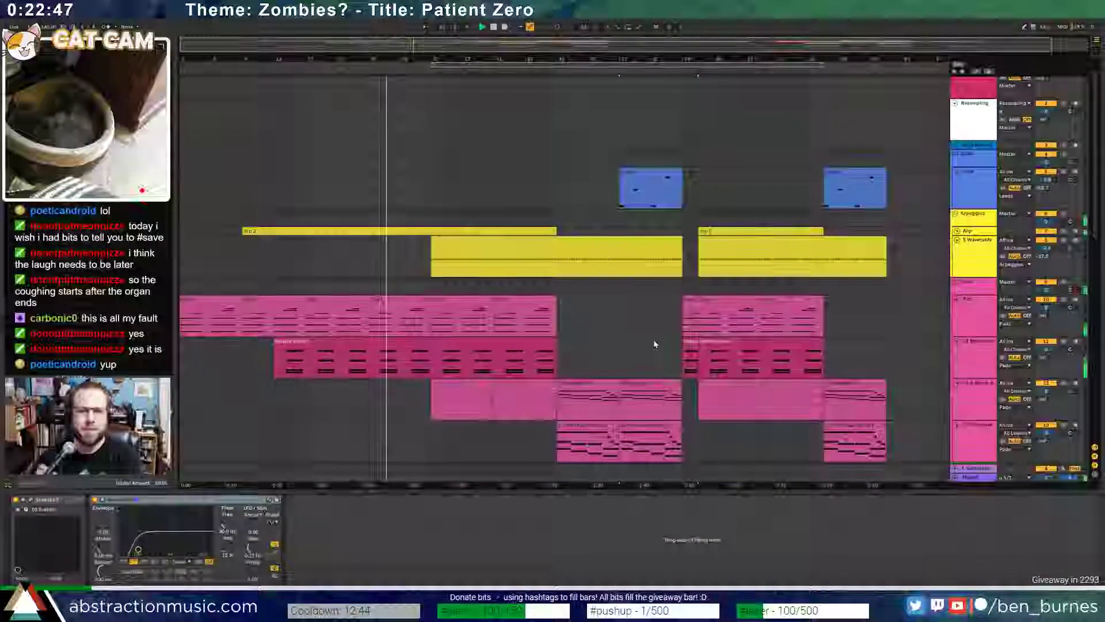
double_click(856, 172)
drag(247, 520, 922, 318)
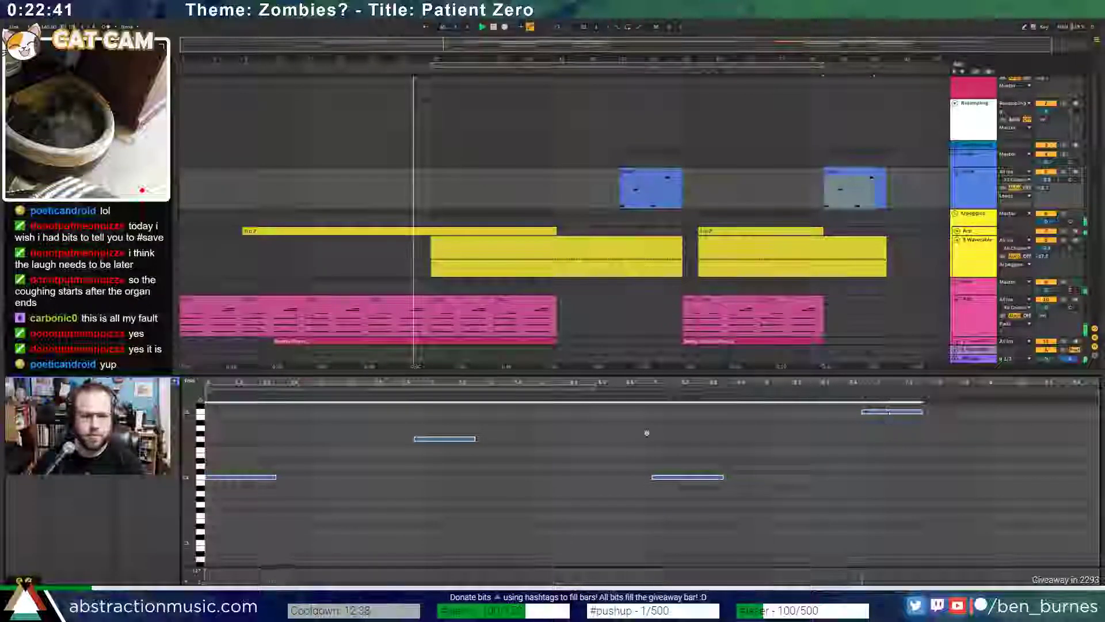
key(shift+Tab)
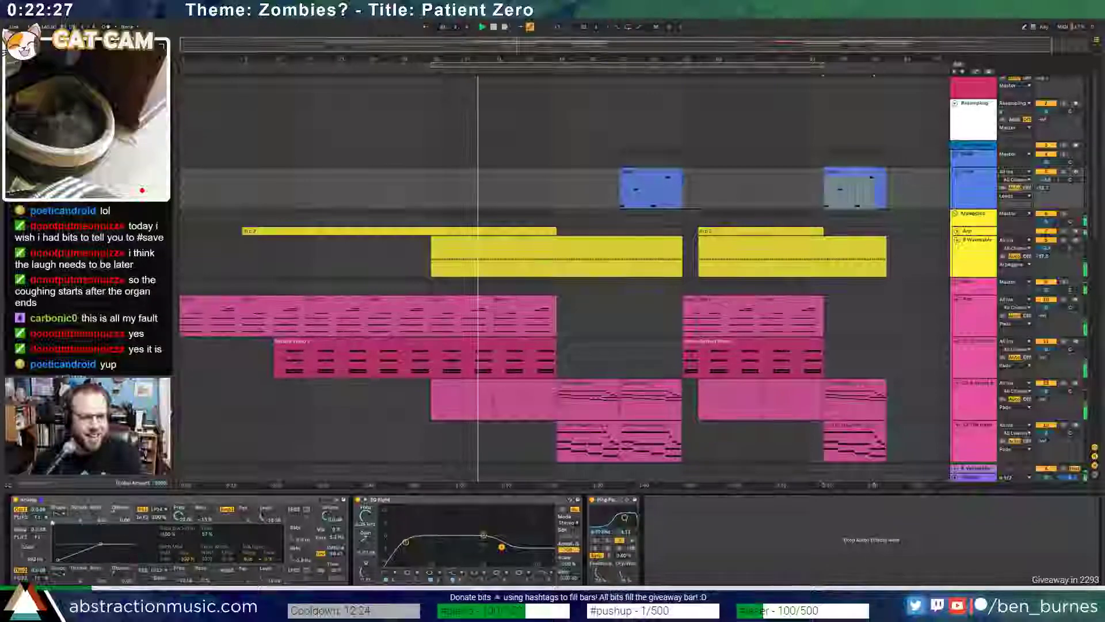
click(178, 514)
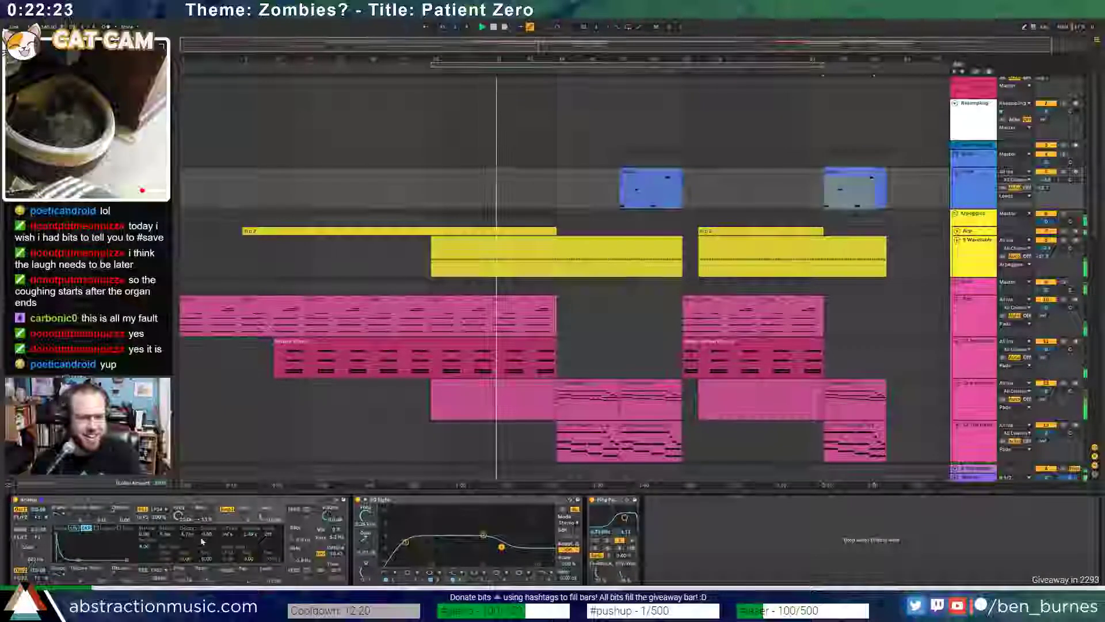
click(324, 542)
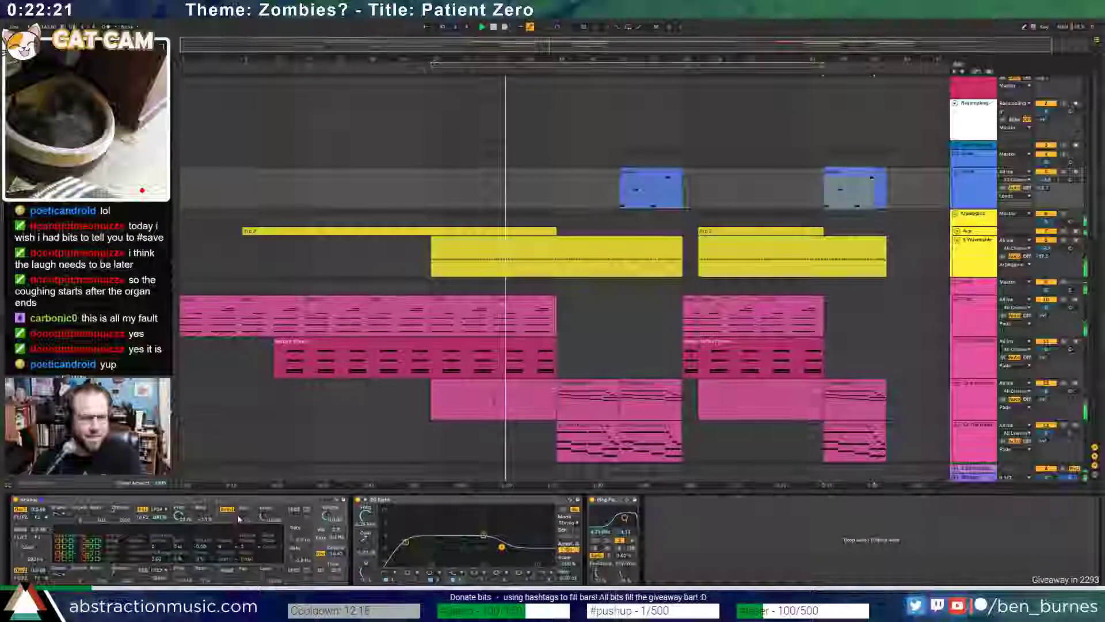
click(263, 515)
- Replace the second-to-last ambience clip in the final chorus with a copy of the track's second clip, placed slightly further along the timeline
scroll(593, 362, down, 2)
scroll(593, 361, down, 4)
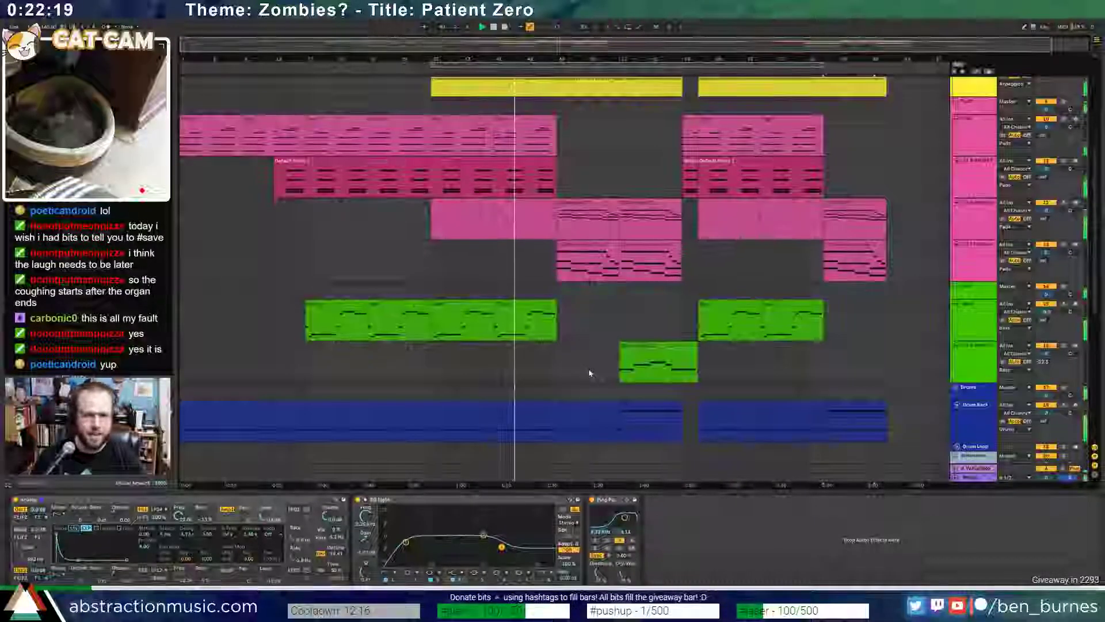
key(shift+Tab)
key(shift+Tab)
scroll(596, 363, down, 3)
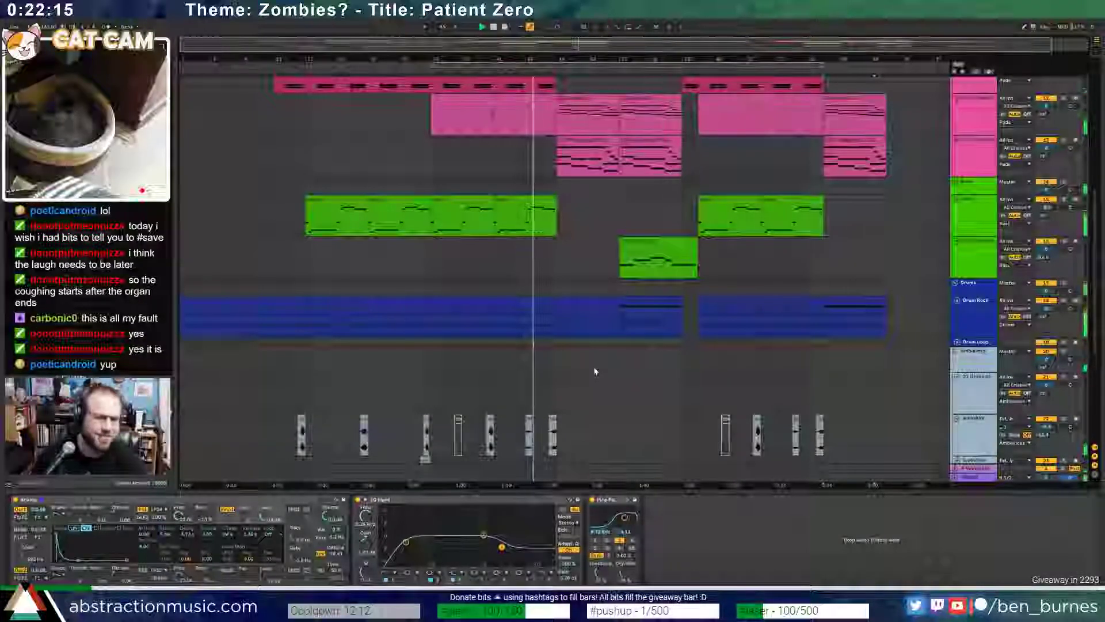
click(796, 426)
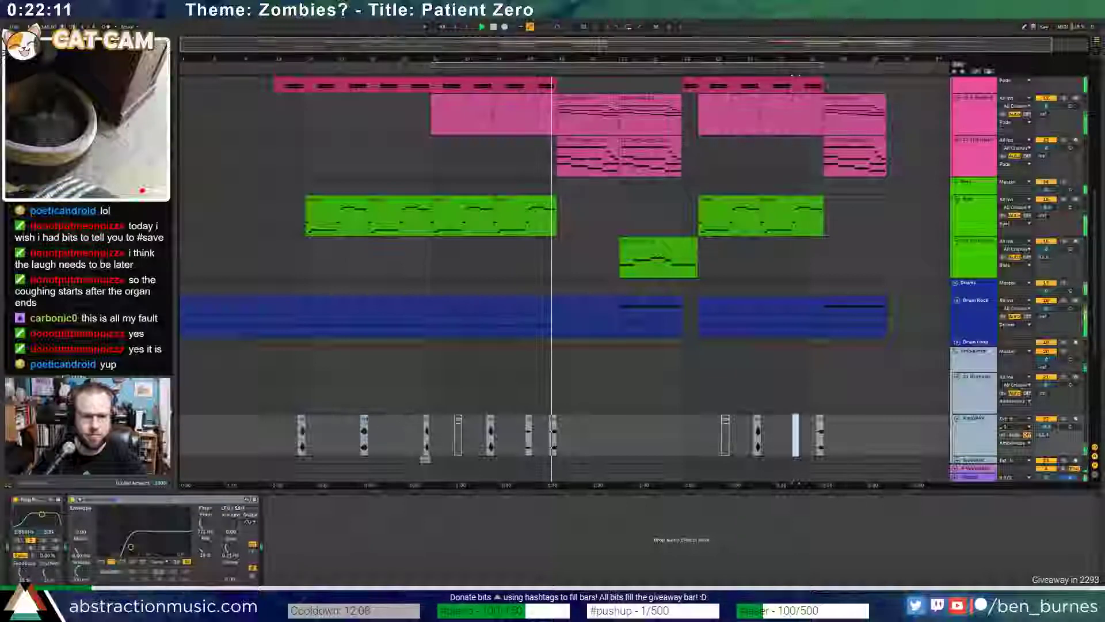
click(364, 432)
click(801, 431)
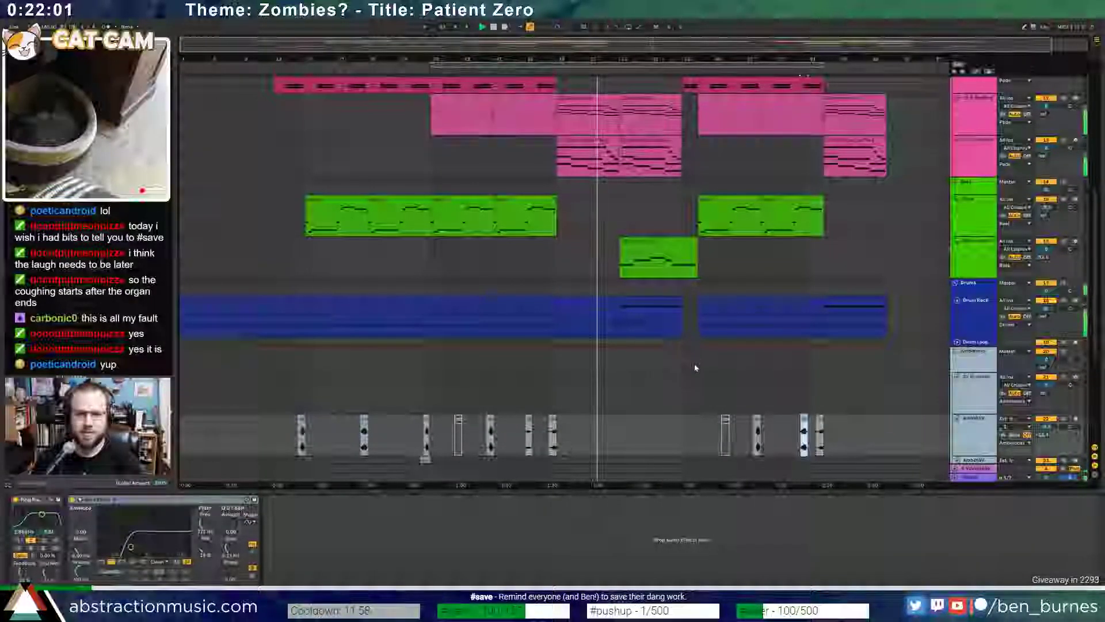
key(shift+Tab)
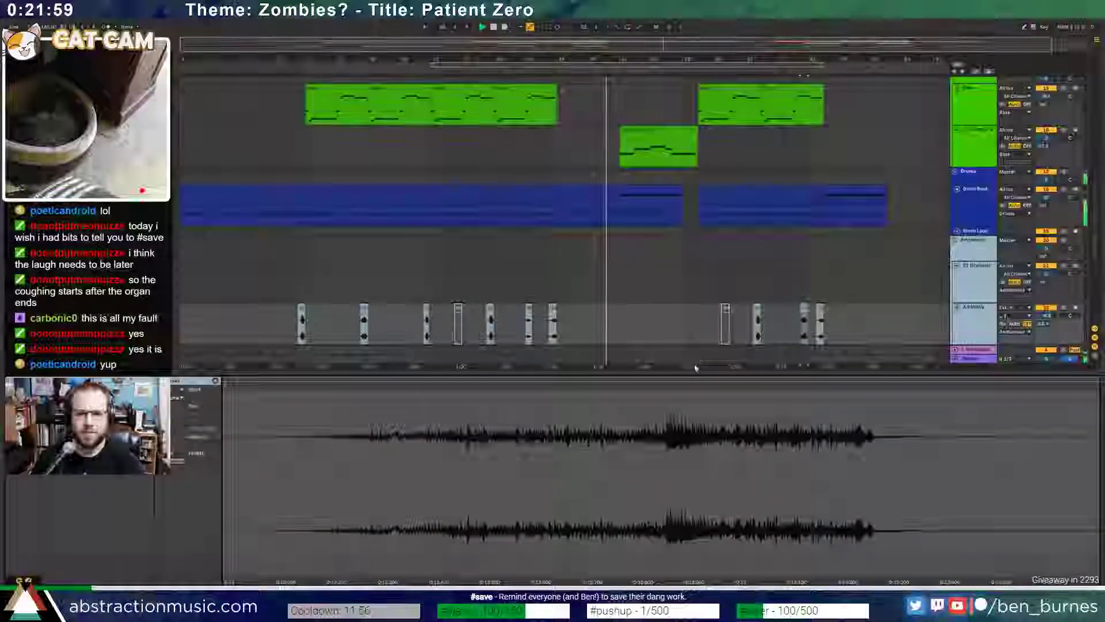
key(shift+Tab)
- Check the device chain of the bridge's blue lead clip and look over the tracks down to the ambience recordings
scroll(702, 375, up, 10)
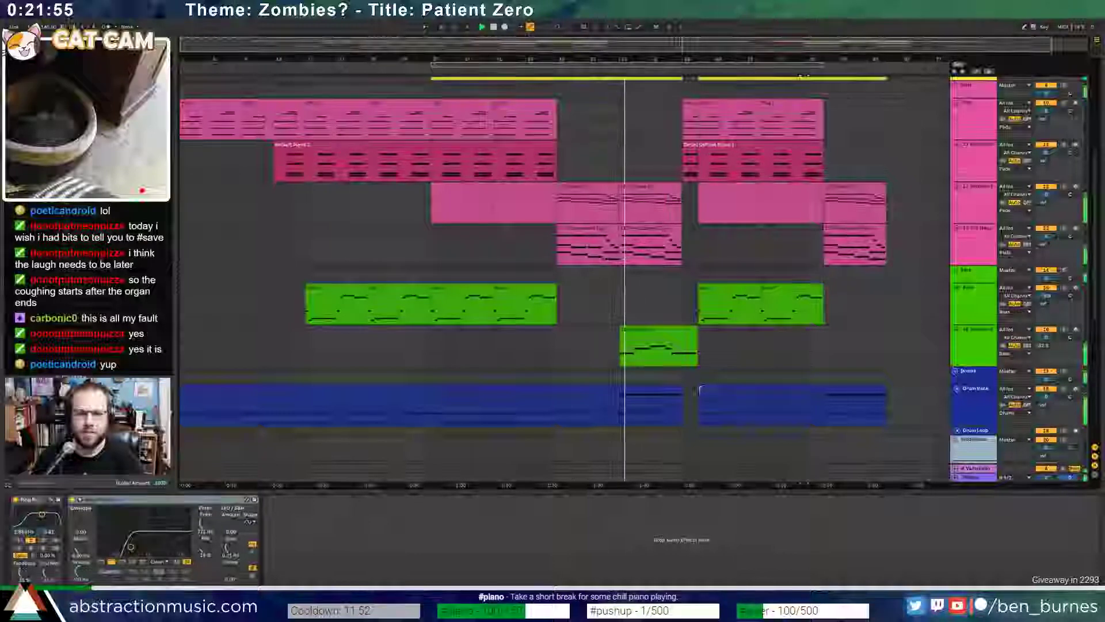
scroll(705, 357, up, 5)
click(656, 128)
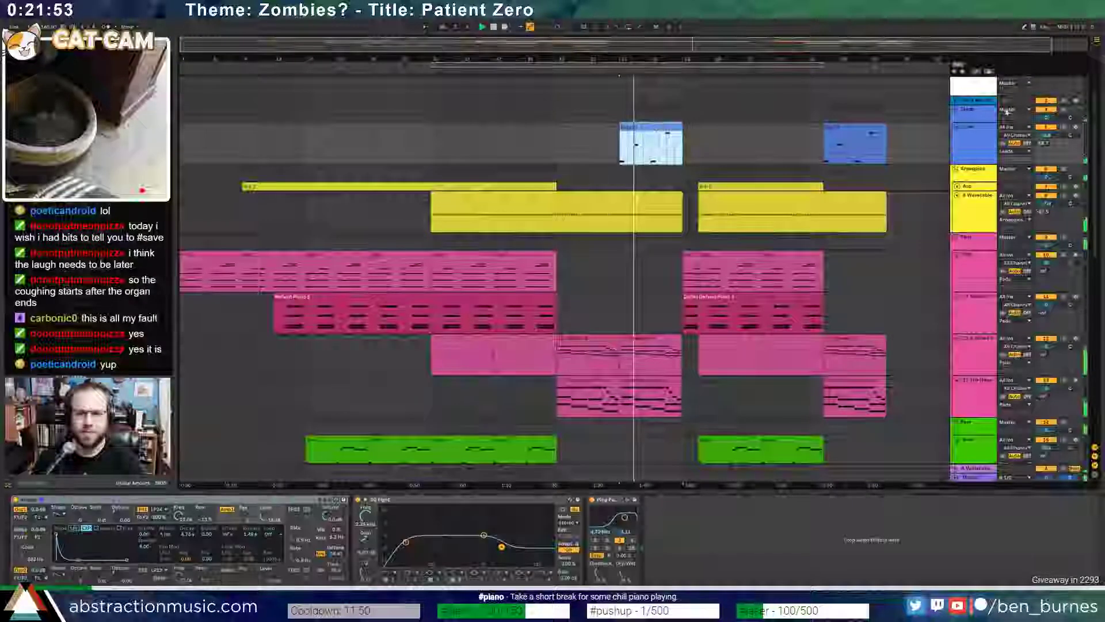
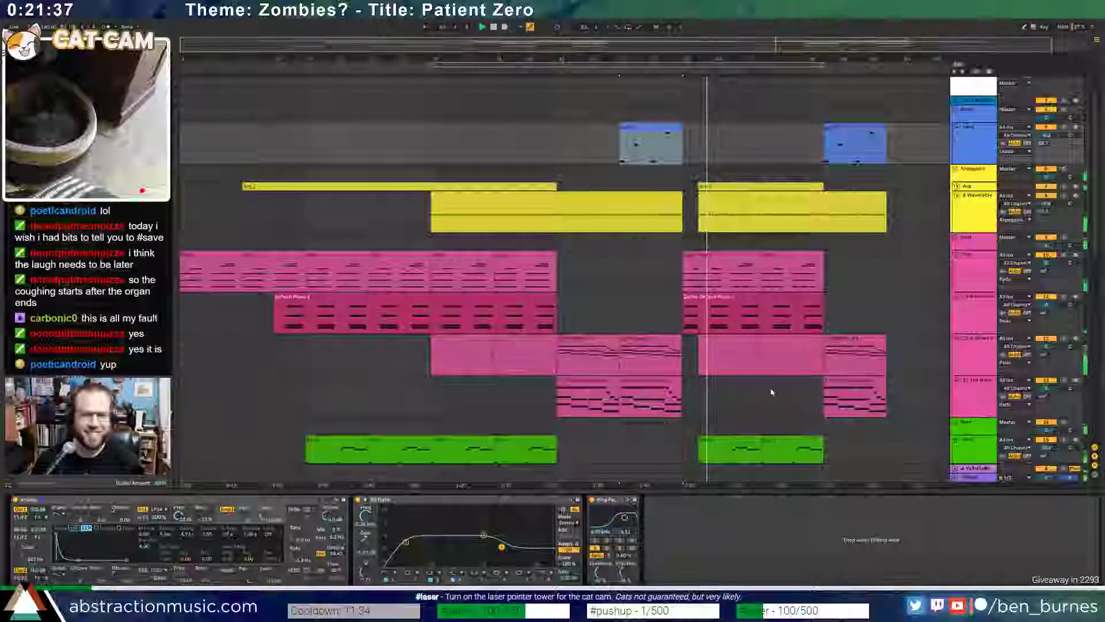
scroll(770, 392, down, 10)
scroll(770, 392, down, 4)
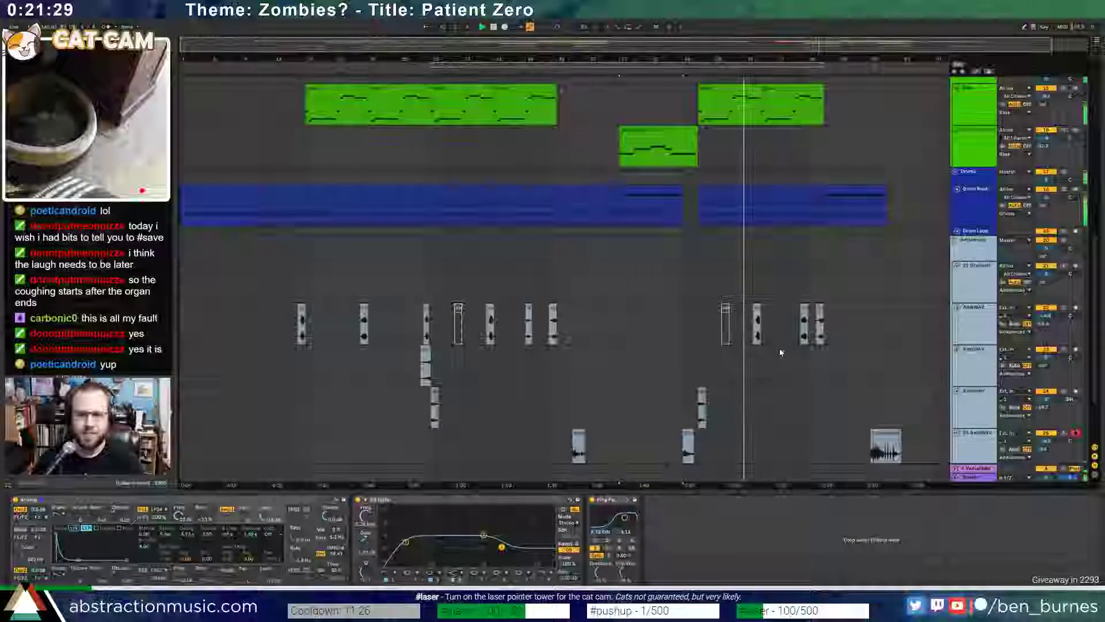
scroll(775, 354, up, 3)
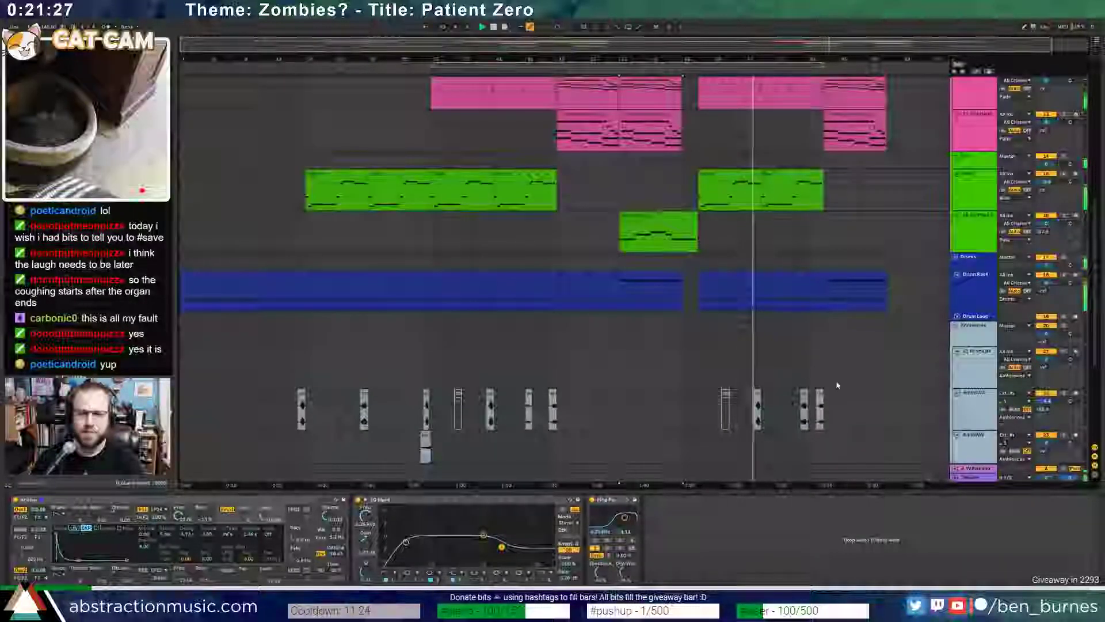
- Check the device chain of the Drum Rack track and look over the neighbouring pad and bass tracks
click(973, 306)
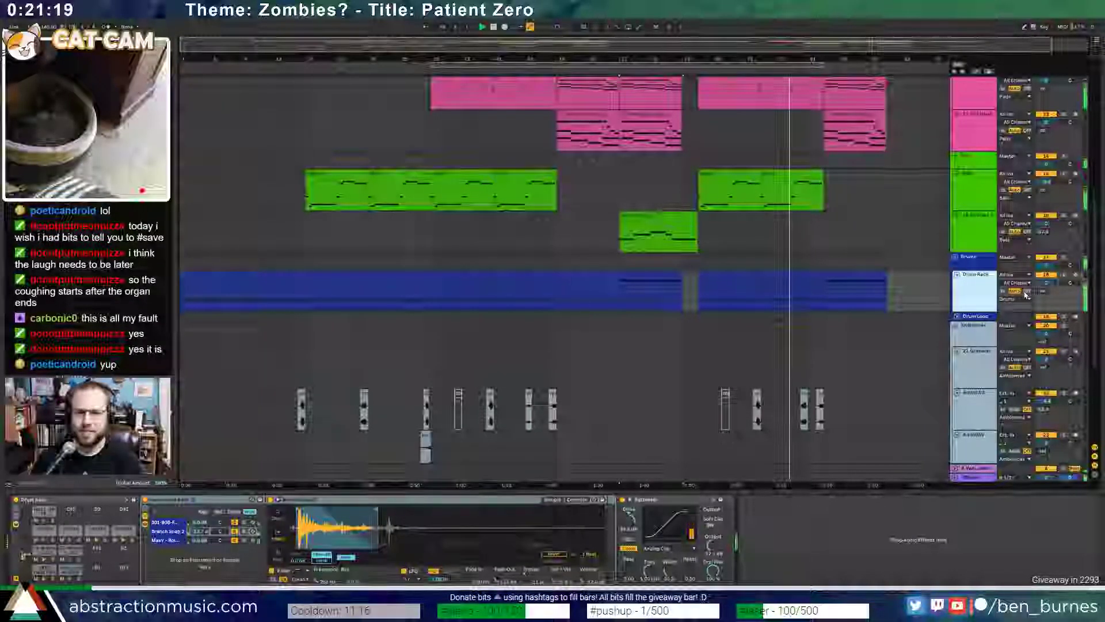
scroll(913, 313, up, 2)
scroll(913, 313, up, 3)
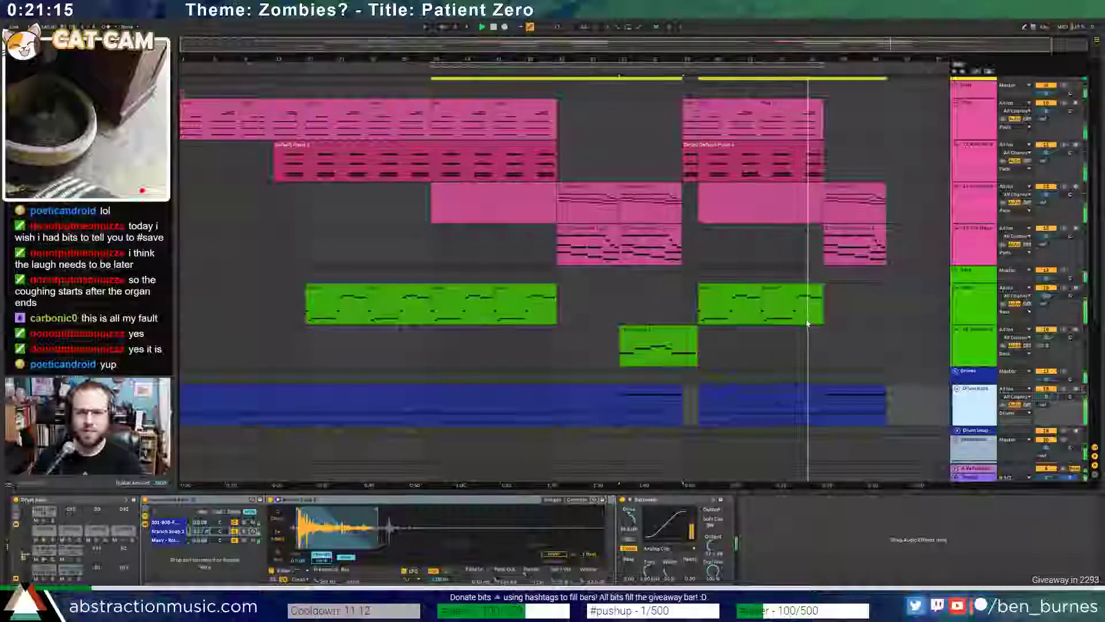
scroll(797, 328, down, 5)
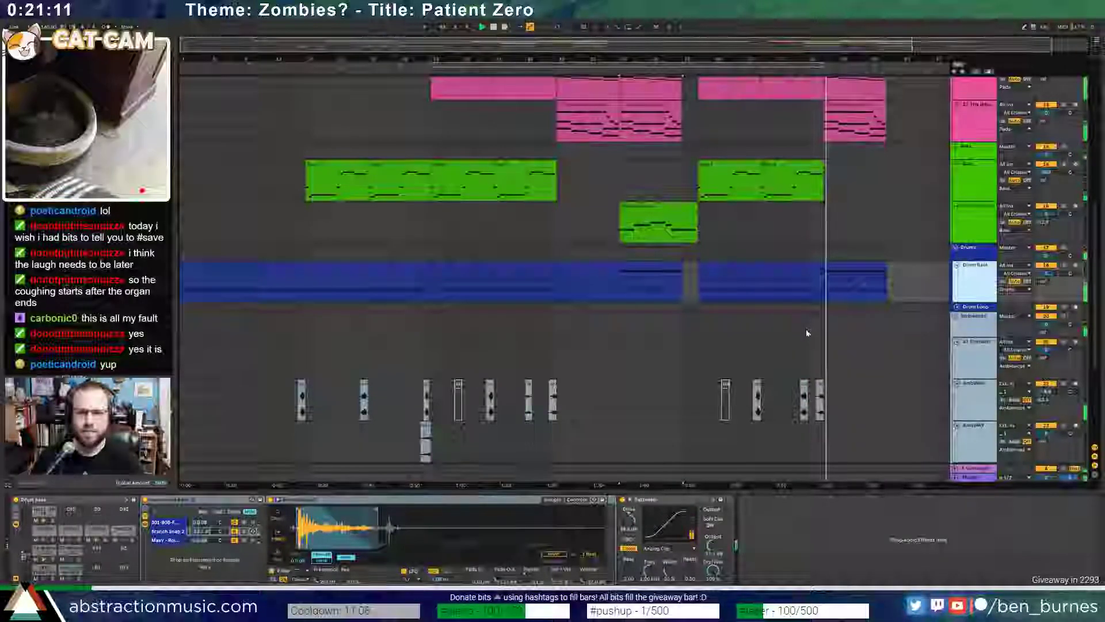
- Review the notes of the ending's blue lead clip against playback and return to its devices
scroll(806, 333, up, 4)
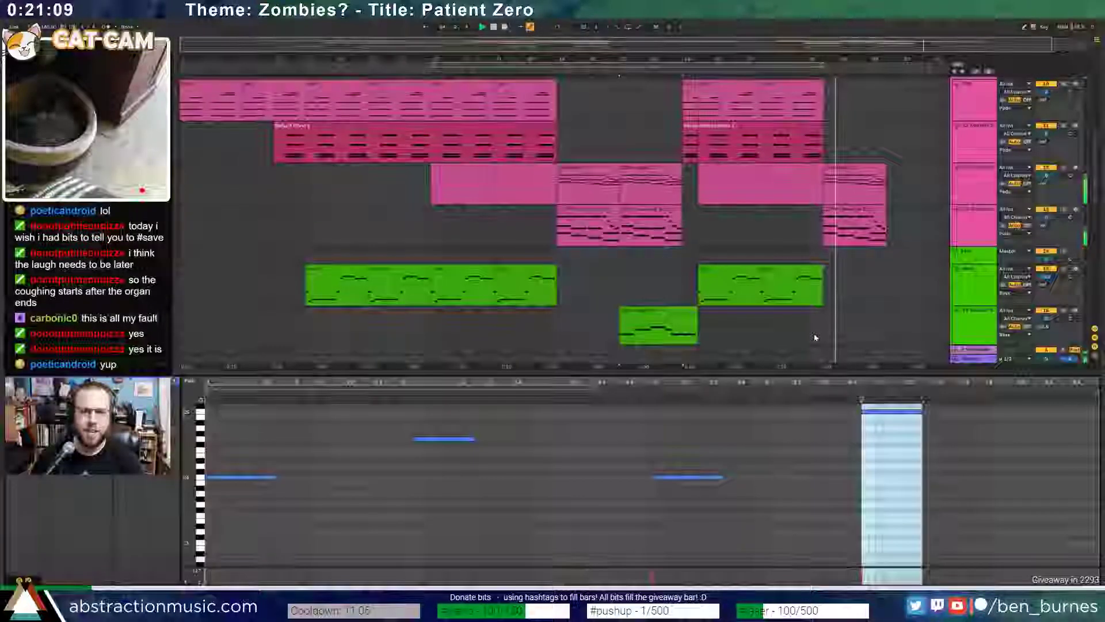
scroll(815, 338, up, 5)
scroll(853, 353, up, 3)
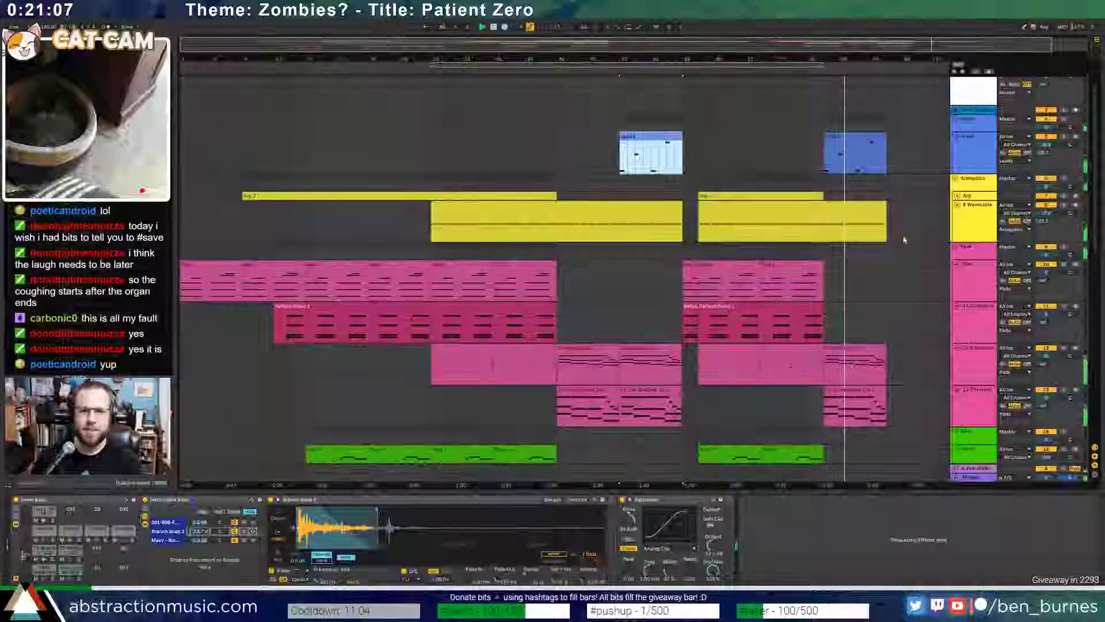
double_click(845, 150)
click(635, 496)
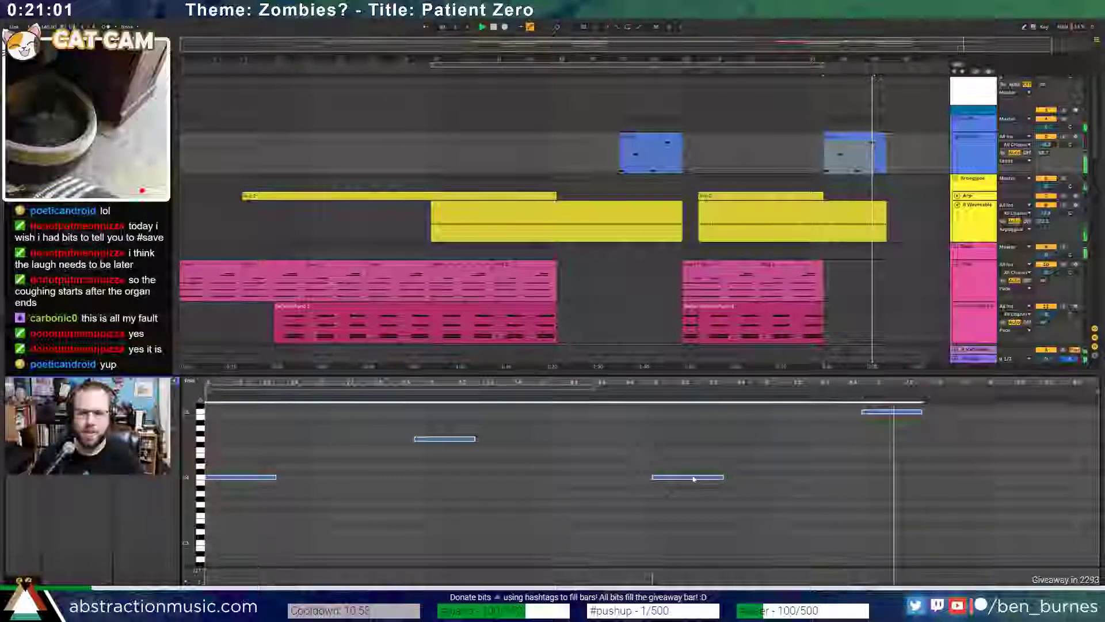
key(shift+Tab)
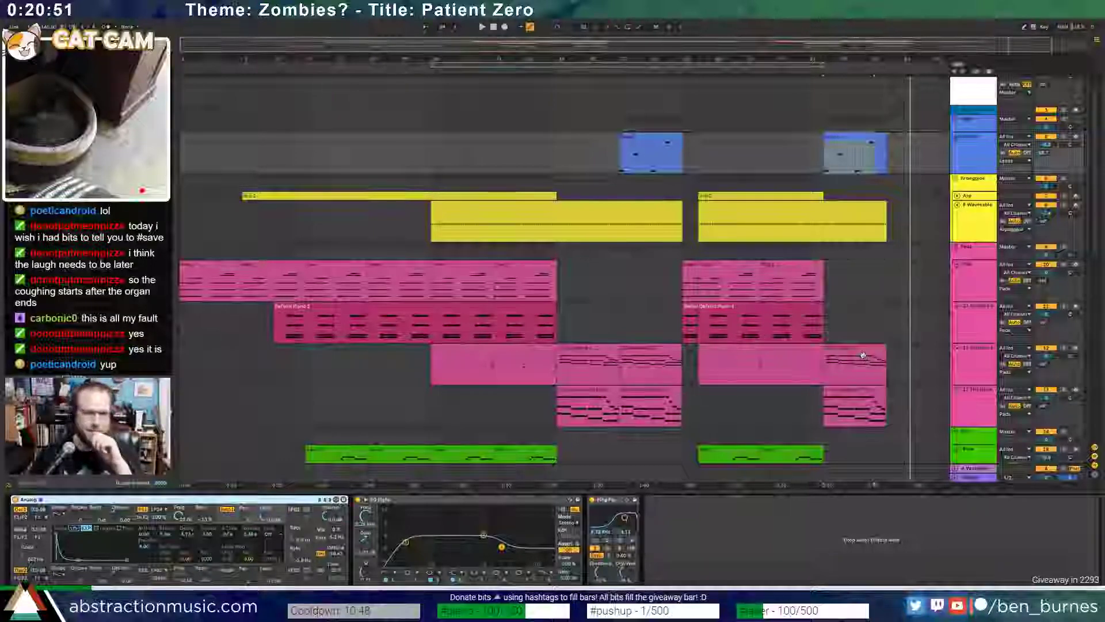
- Look over the ending of the arrangement across all tracks, from the ambience recordings up to the lead
drag(659, 57, 659, 40)
scroll(884, 392, down, 3)
scroll(883, 391, down, 1)
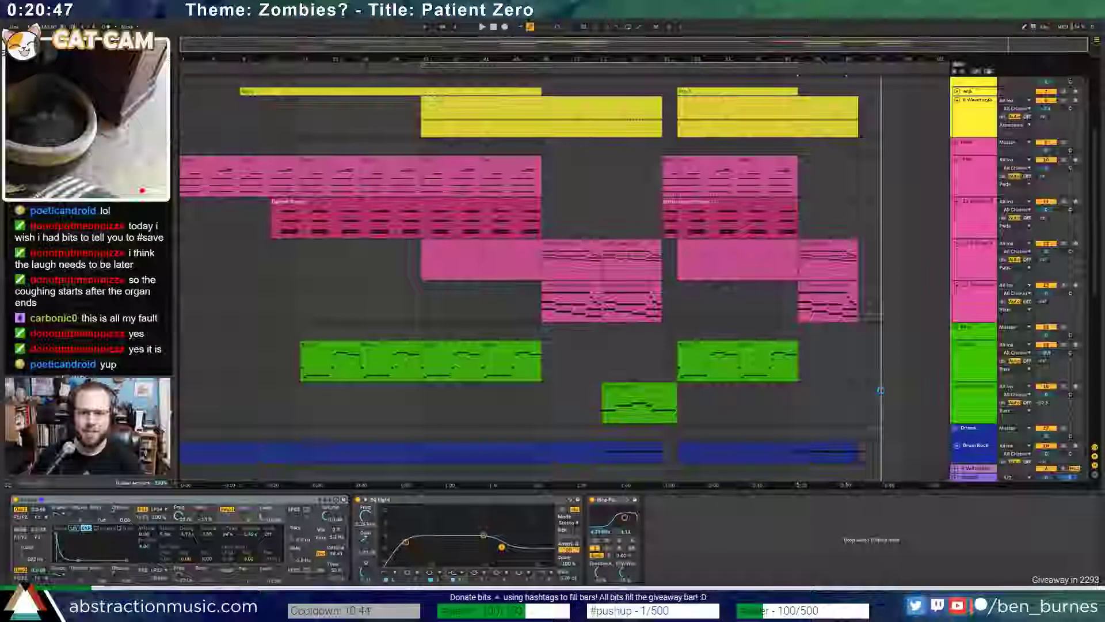
scroll(883, 397, down, 4)
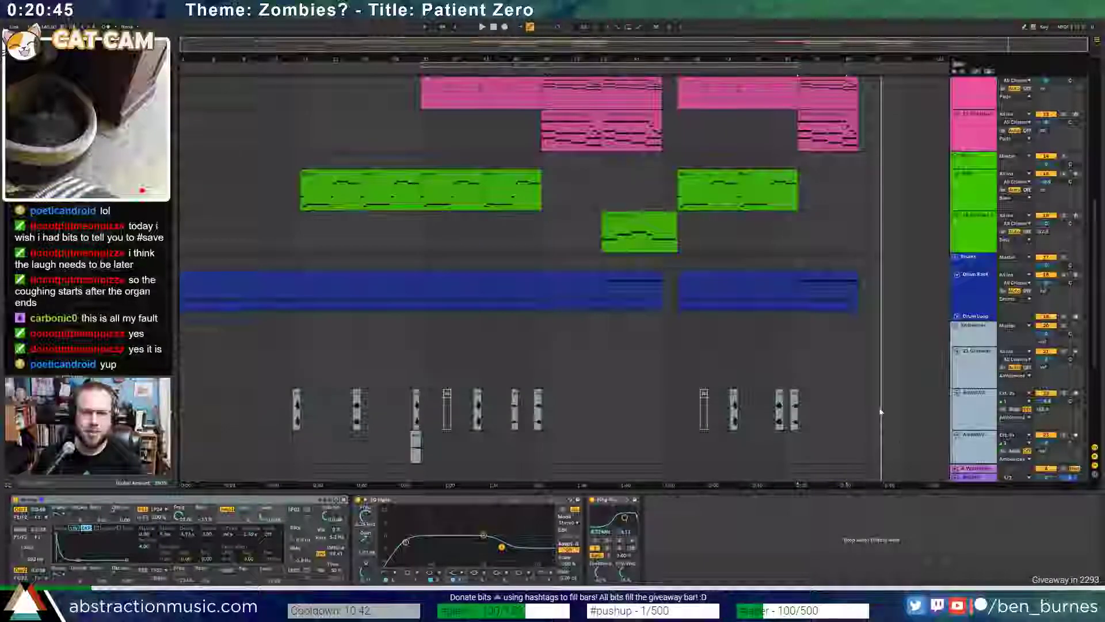
scroll(897, 437, down, 1)
scroll(897, 437, down, 2)
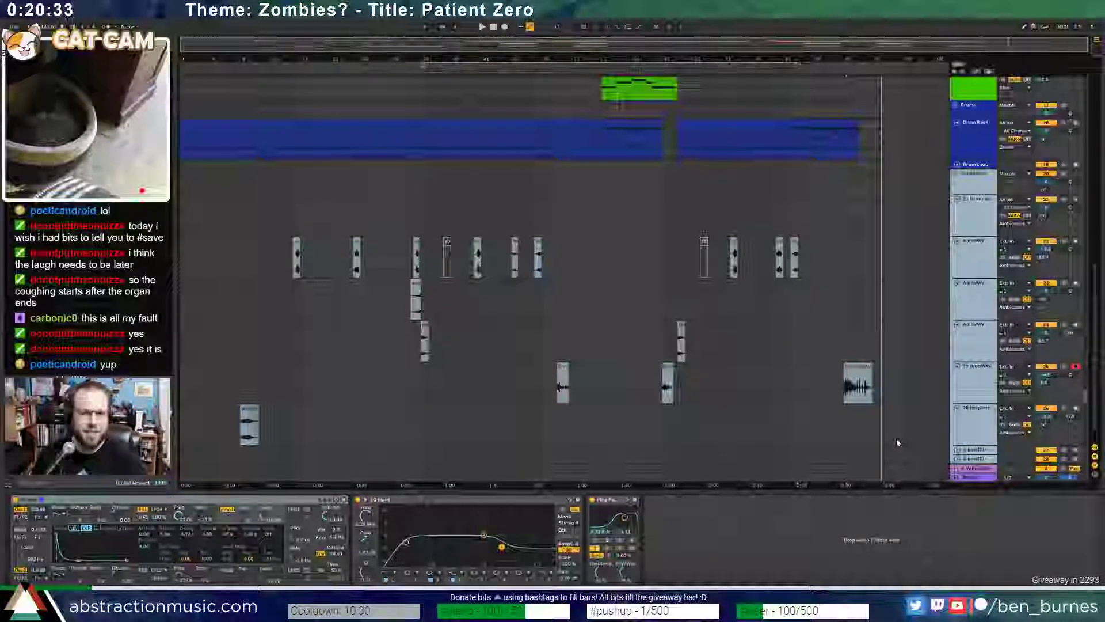
scroll(795, 382, up, 6)
scroll(796, 400, up, 10)
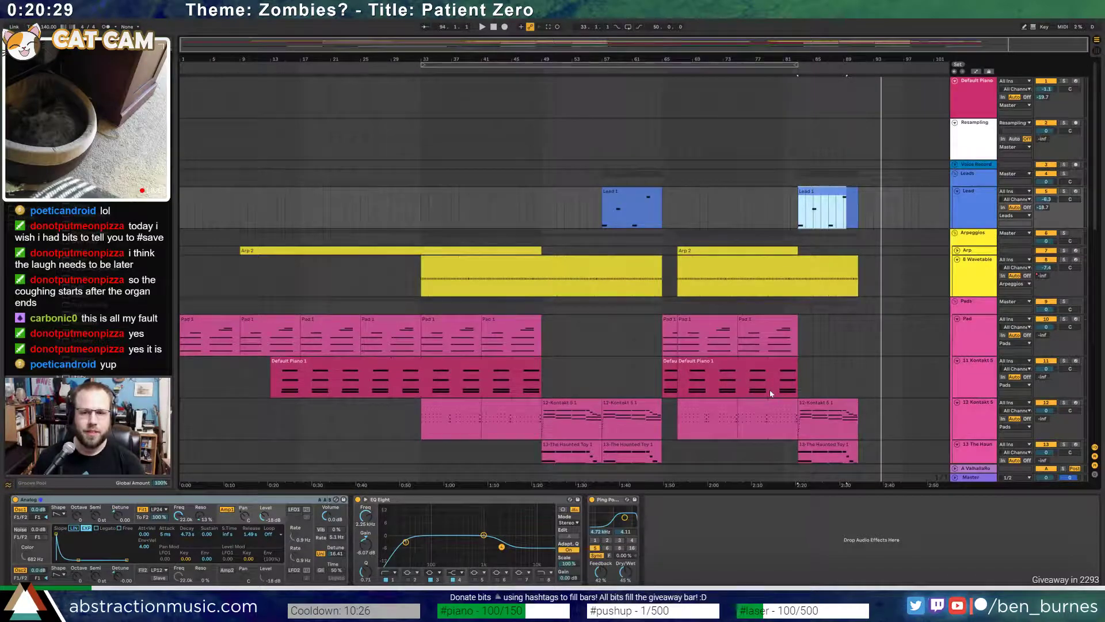
- Play from just before the bridge with the yellow Wavetable arpeggio soloed, and return to the full mix
click(1064, 259)
click(541, 285)
key(space)
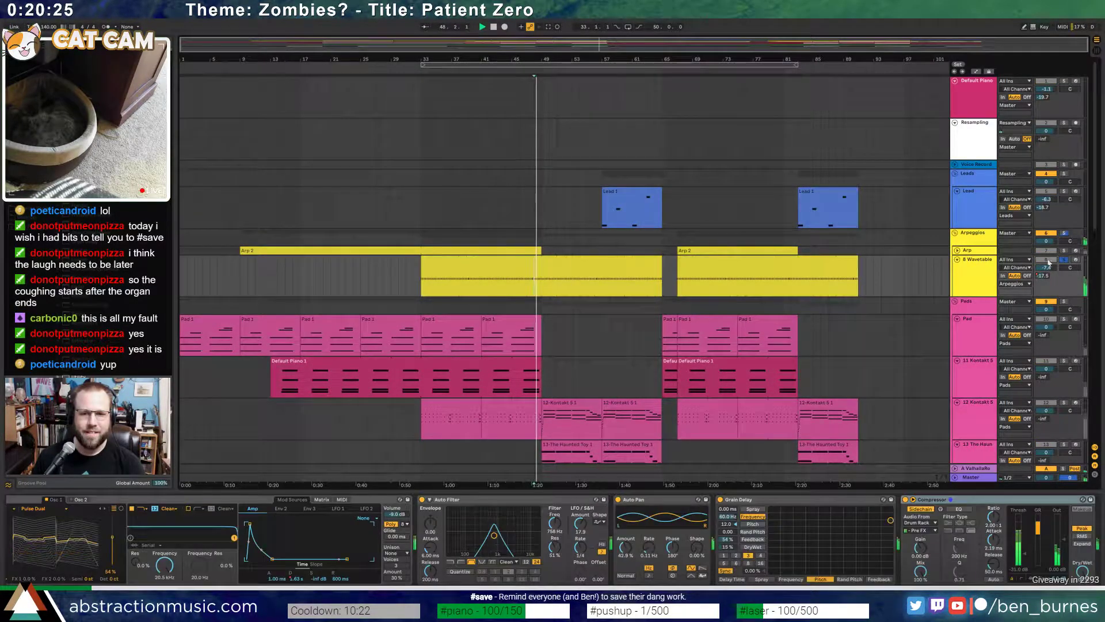
click(1064, 260)
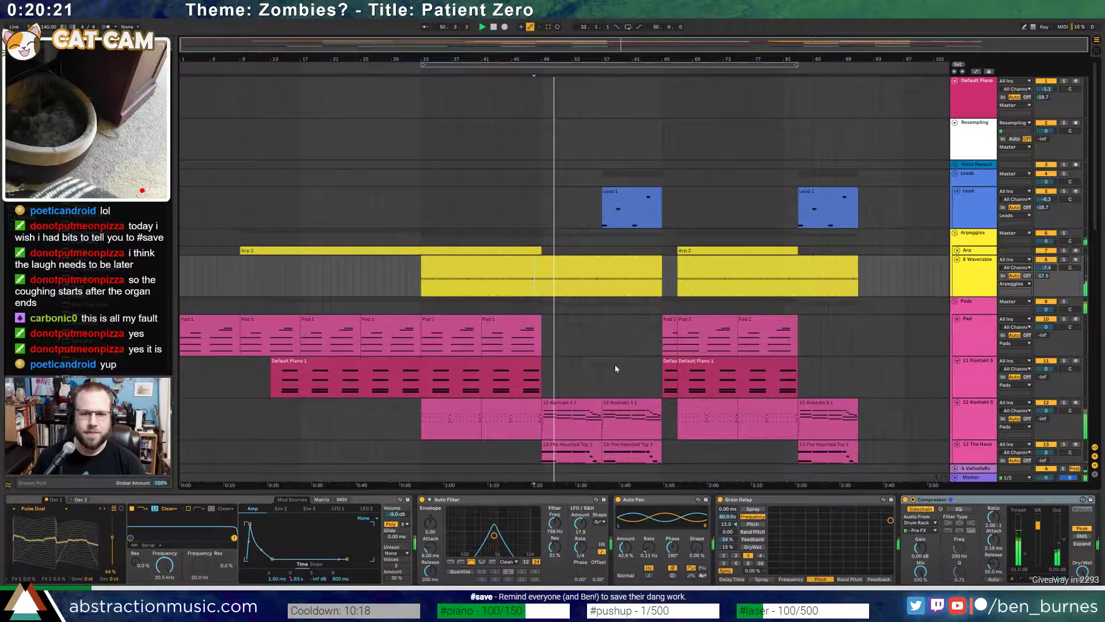
- In the bridge's Kontakt bass clip, raise the fourth note from D2 to F2 and shift it slightly later
scroll(614, 369, down, 5)
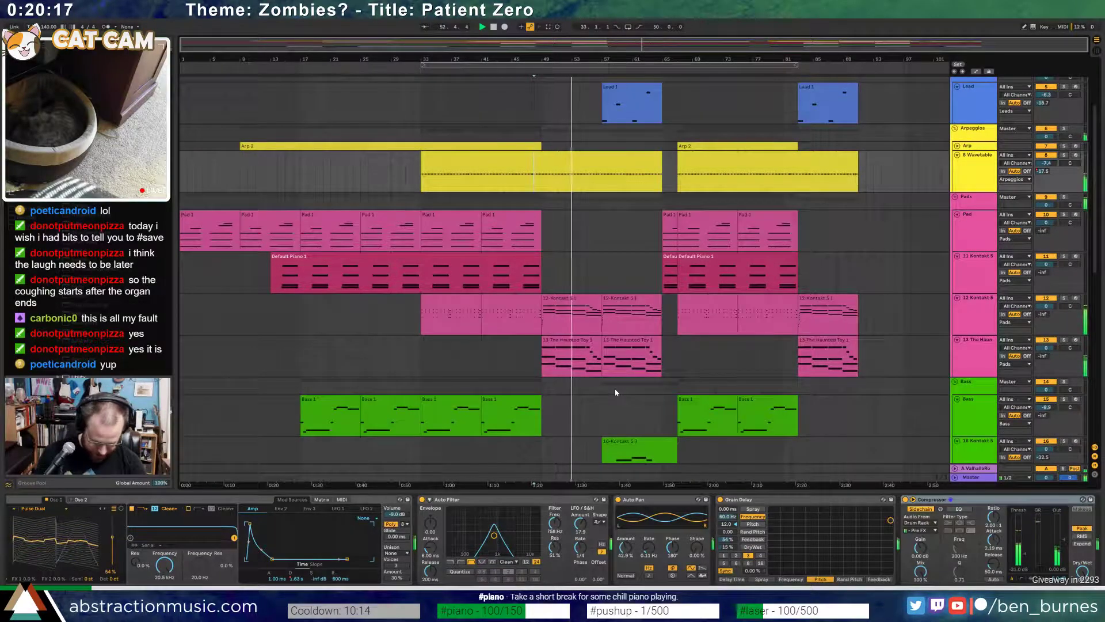
scroll(615, 389, down, 1)
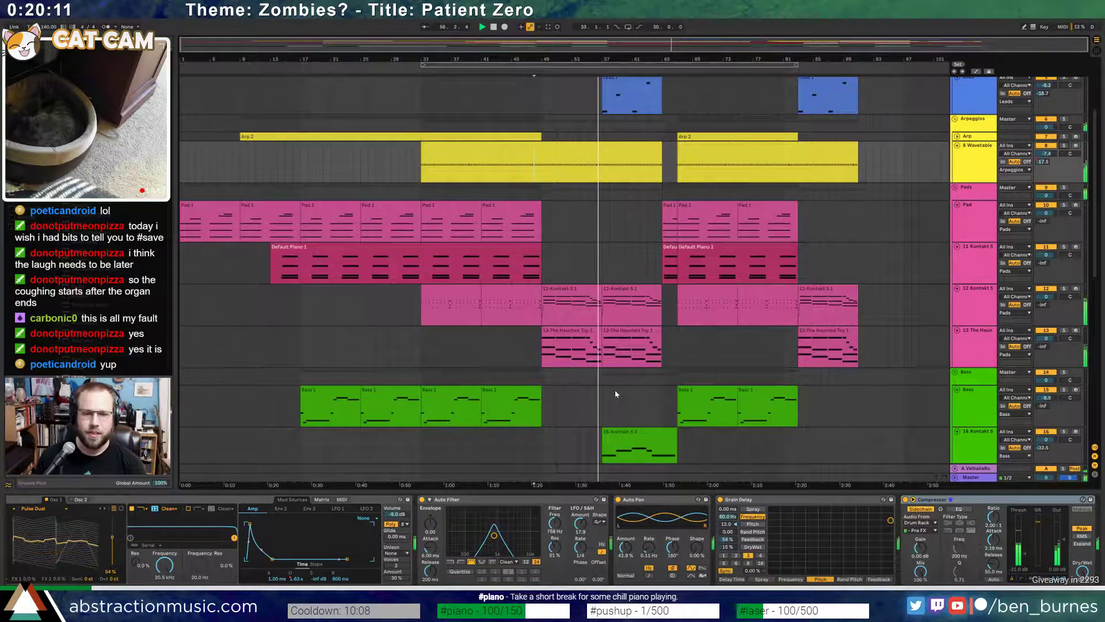
scroll(615, 394, down, 5)
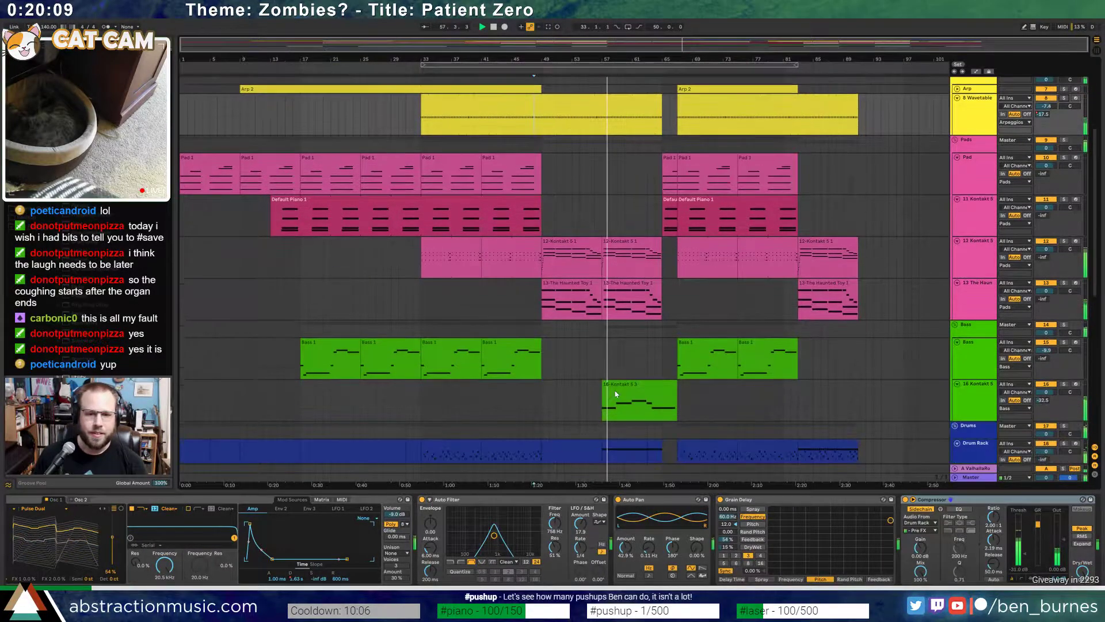
click(631, 386)
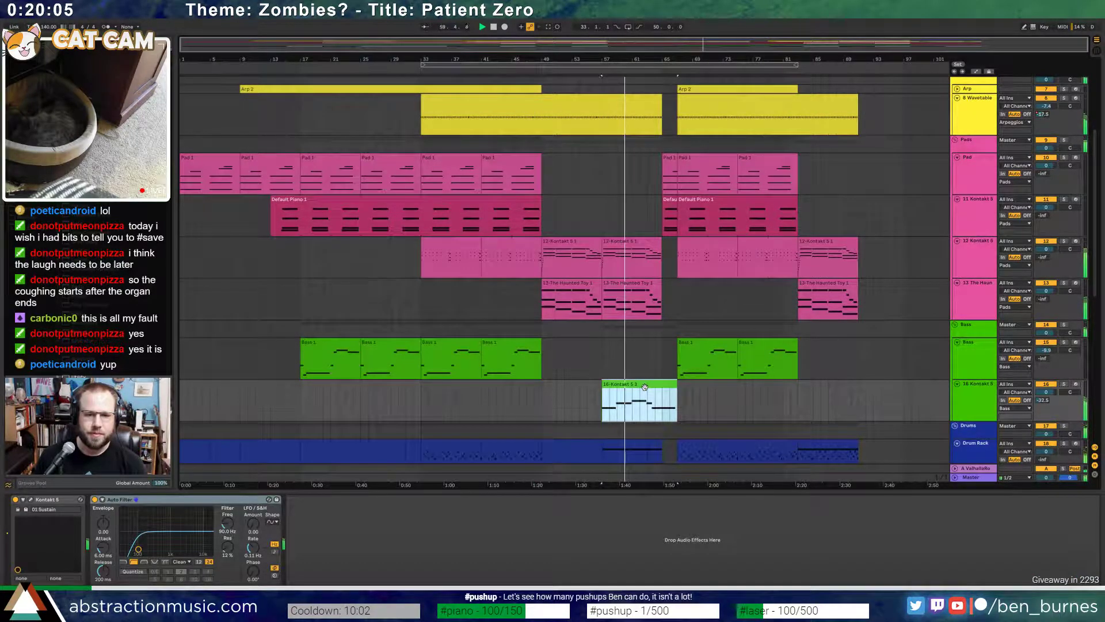
double_click(645, 387)
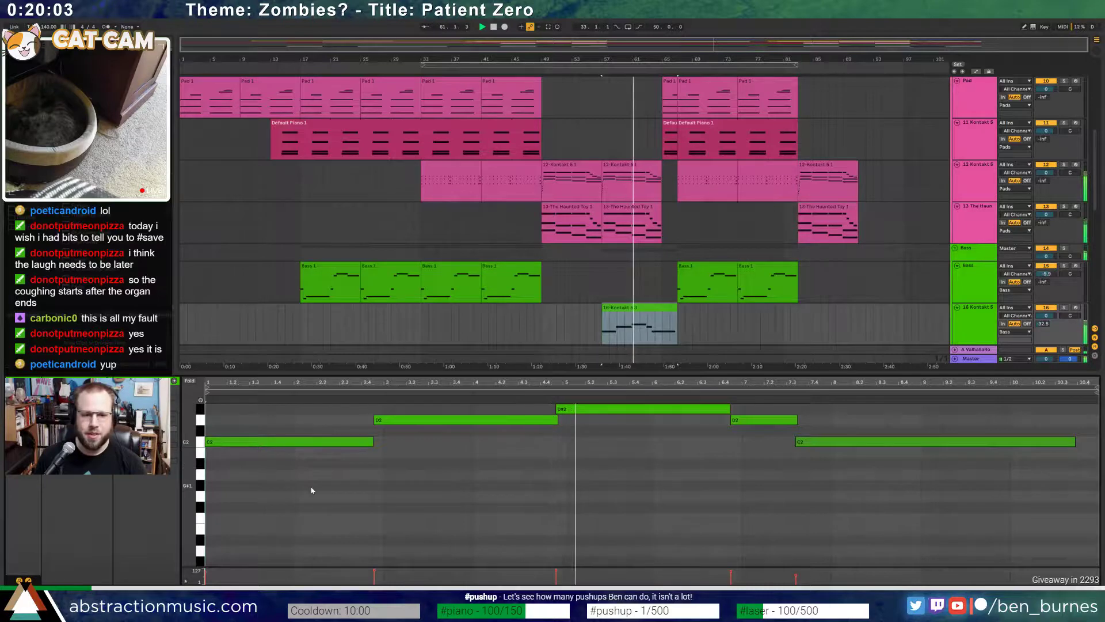
click(748, 424)
scroll(748, 424, up, 3)
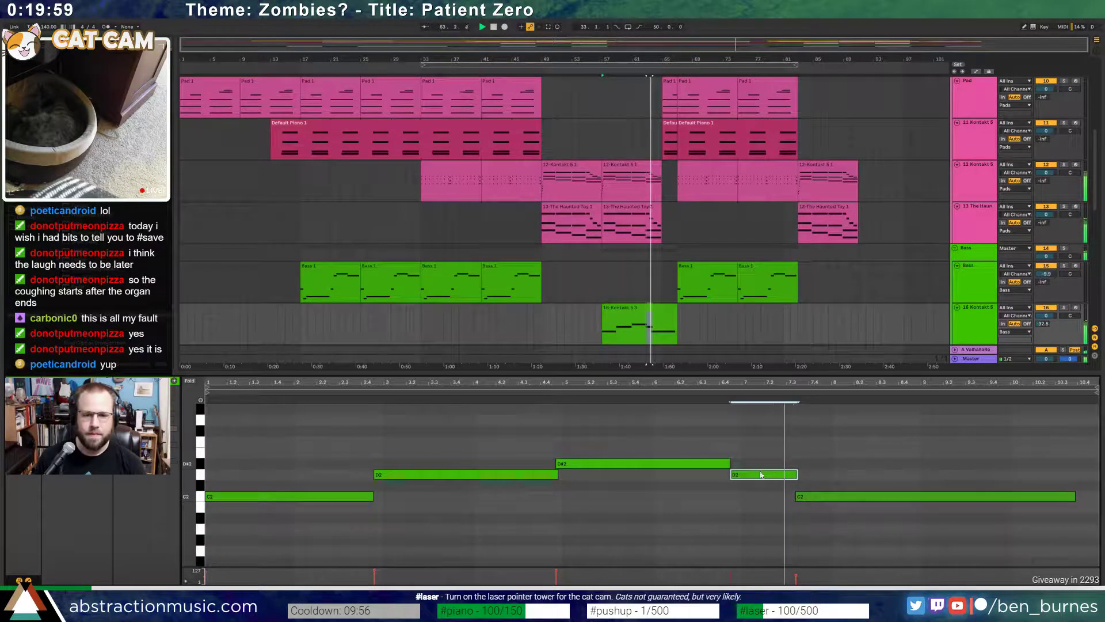
drag(761, 475, 772, 442)
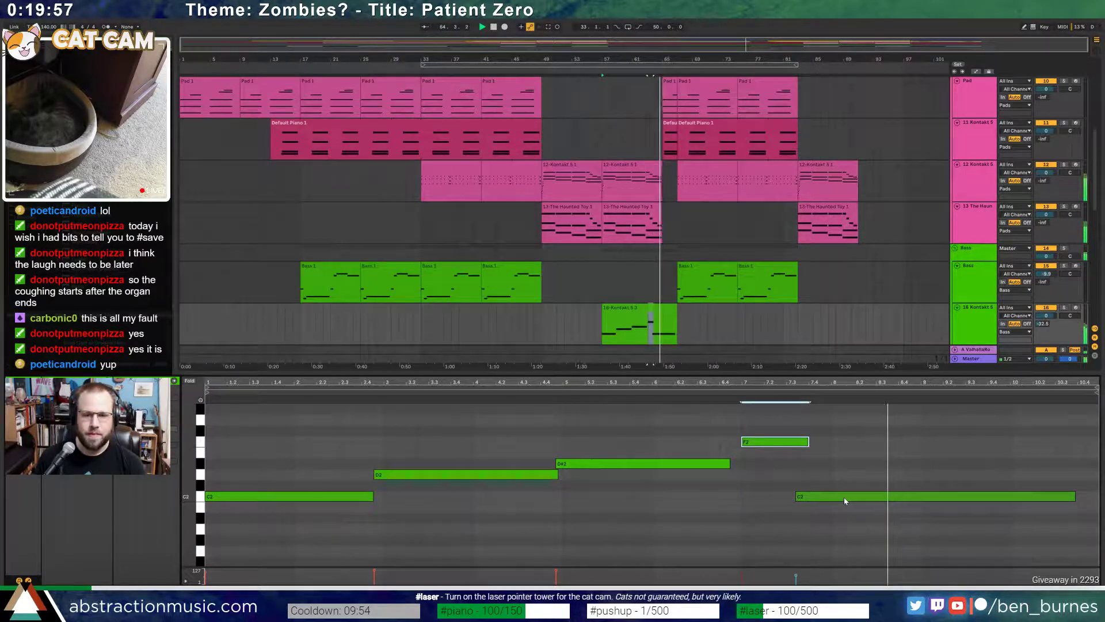
- In the bridge's bass clip, raise the last note to G2, shorten it from the start, and lengthen the D#2 and F2 notes to connect
drag(844, 498, 797, 443)
drag(730, 464, 742, 465)
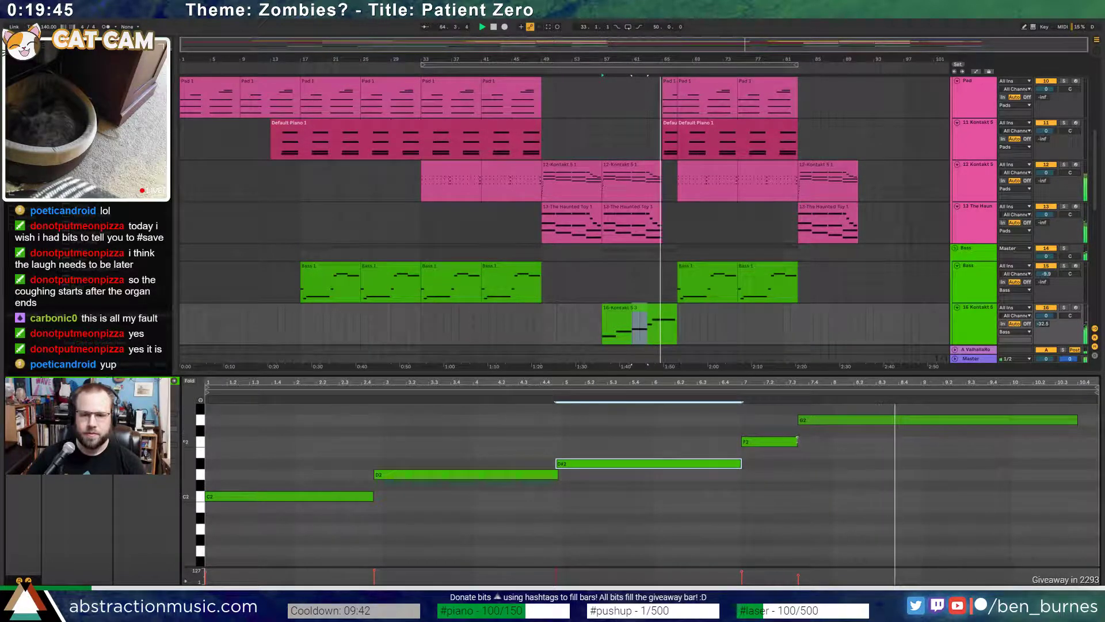
drag(797, 441, 920, 441)
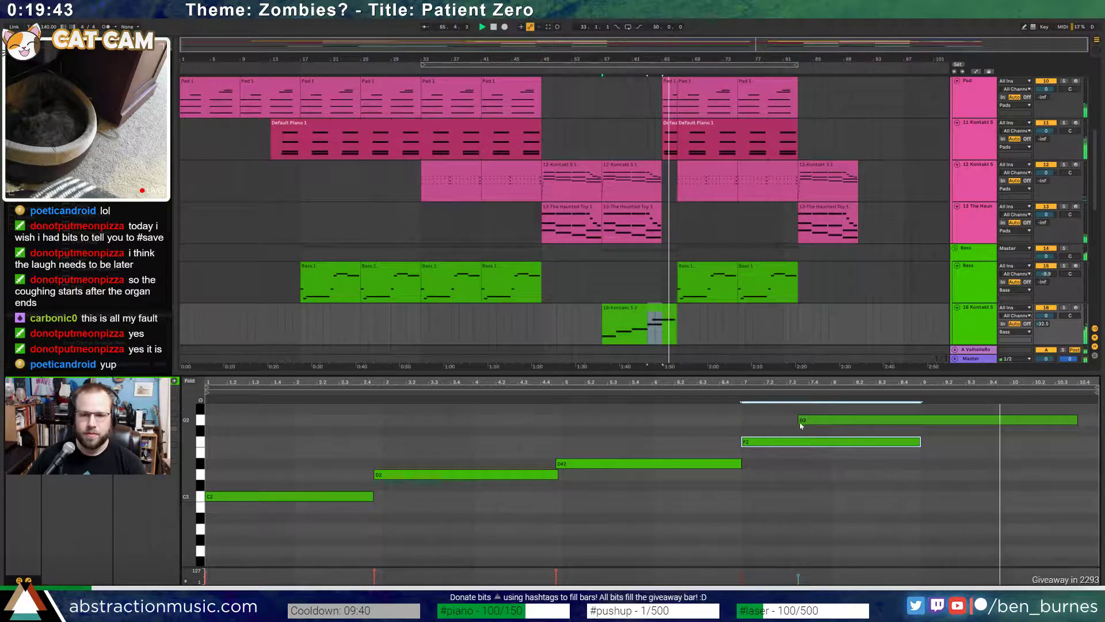
drag(801, 425, 923, 423)
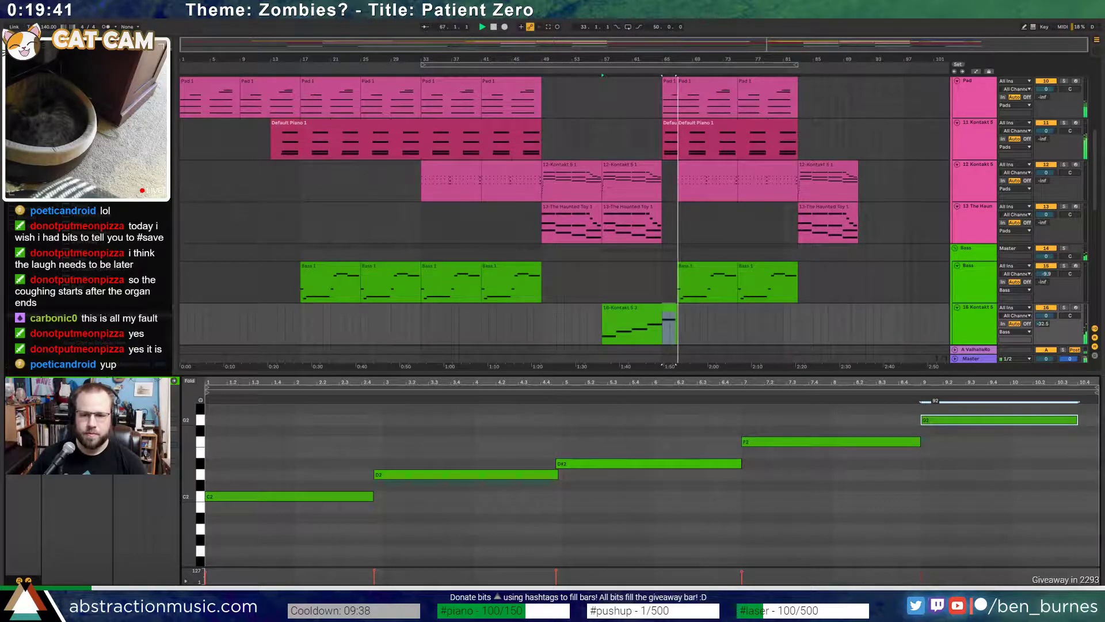
key(space)
- In the short Default Piano clip after the bridge, raise the D#4 note by two semitones and play it back
click(666, 126)
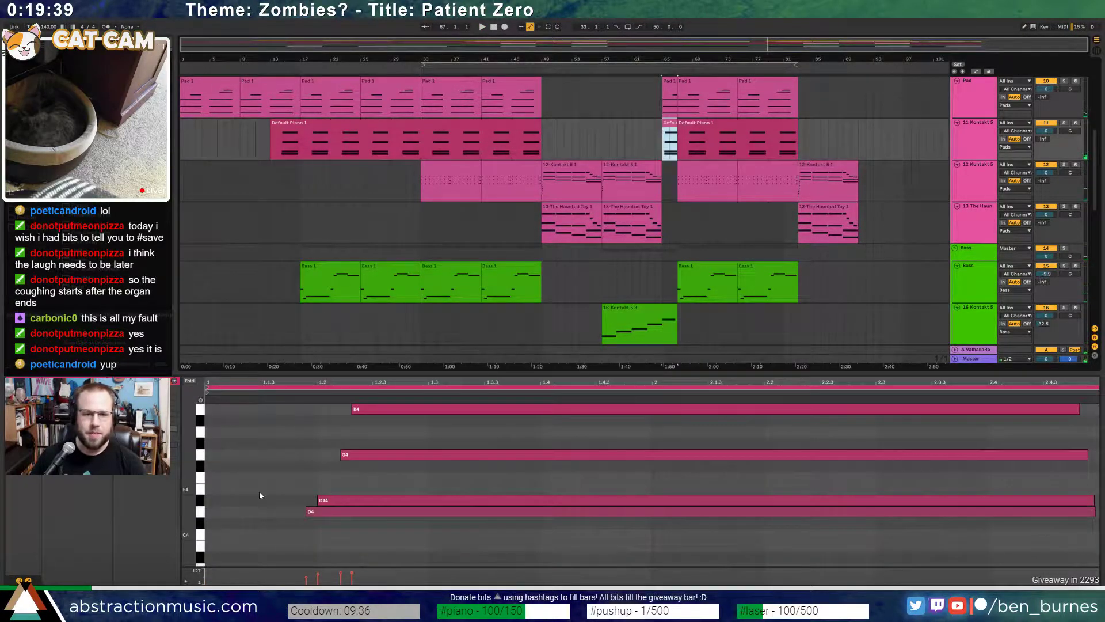
drag(195, 467, 168, 488)
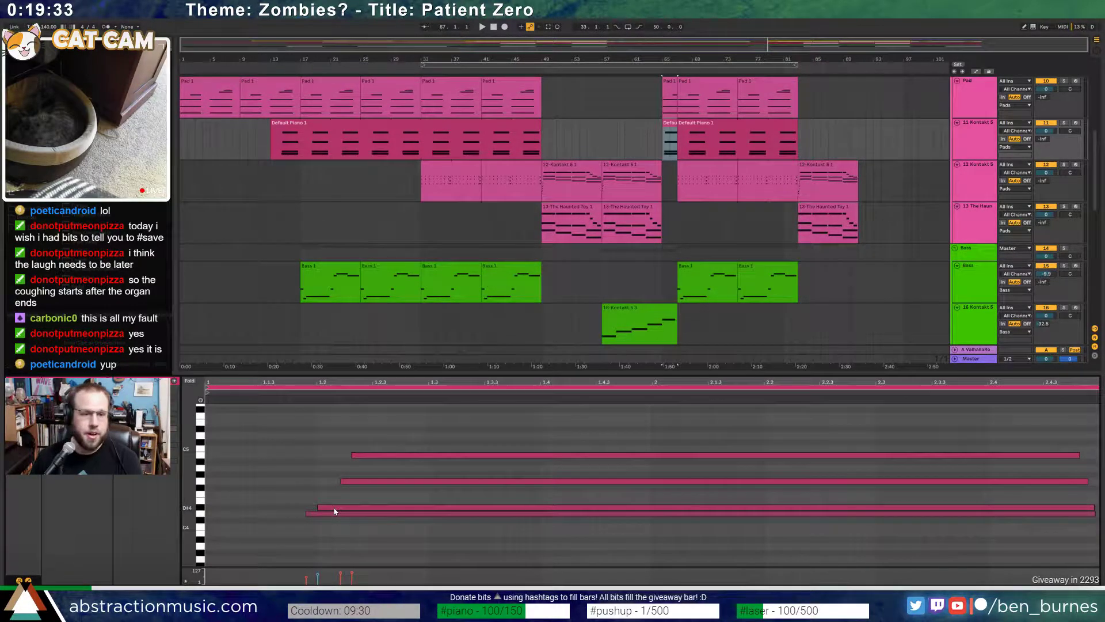
drag(334, 511, 336, 496)
key(space)
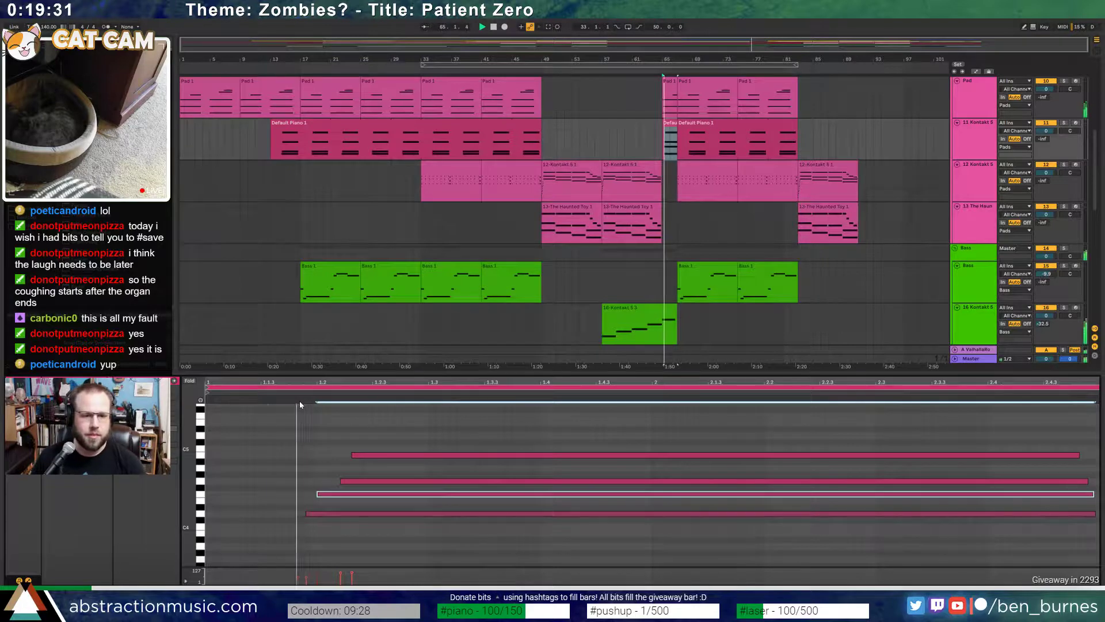
- In the short Pad clip after the bridge, raise the lowest note and lower the upper note of the chord
click(670, 88)
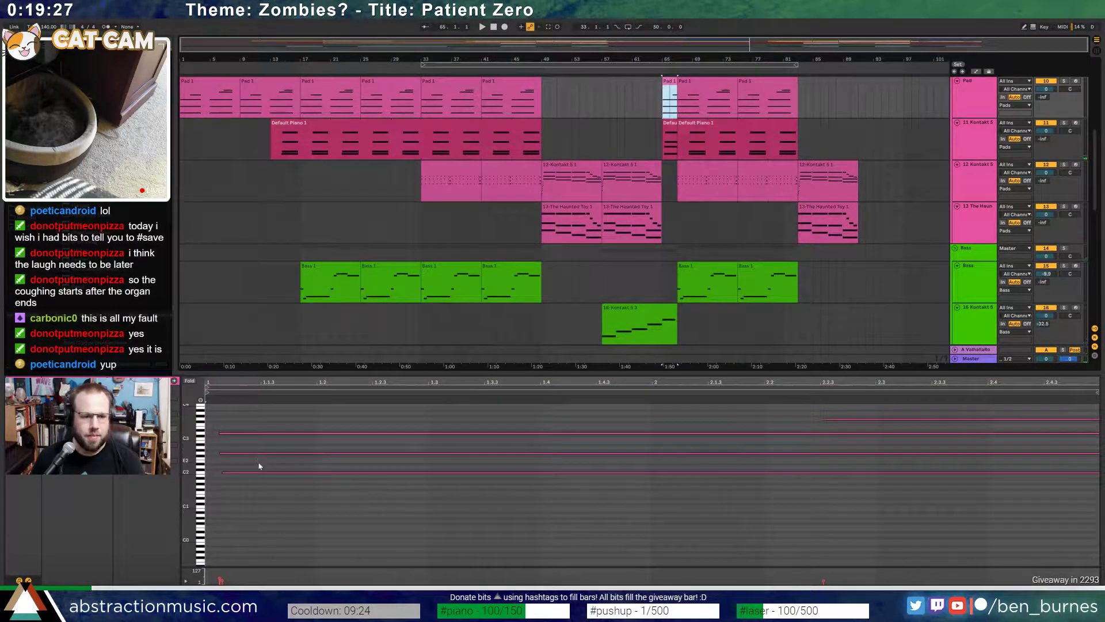
drag(258, 473, 260, 440)
key(Down)
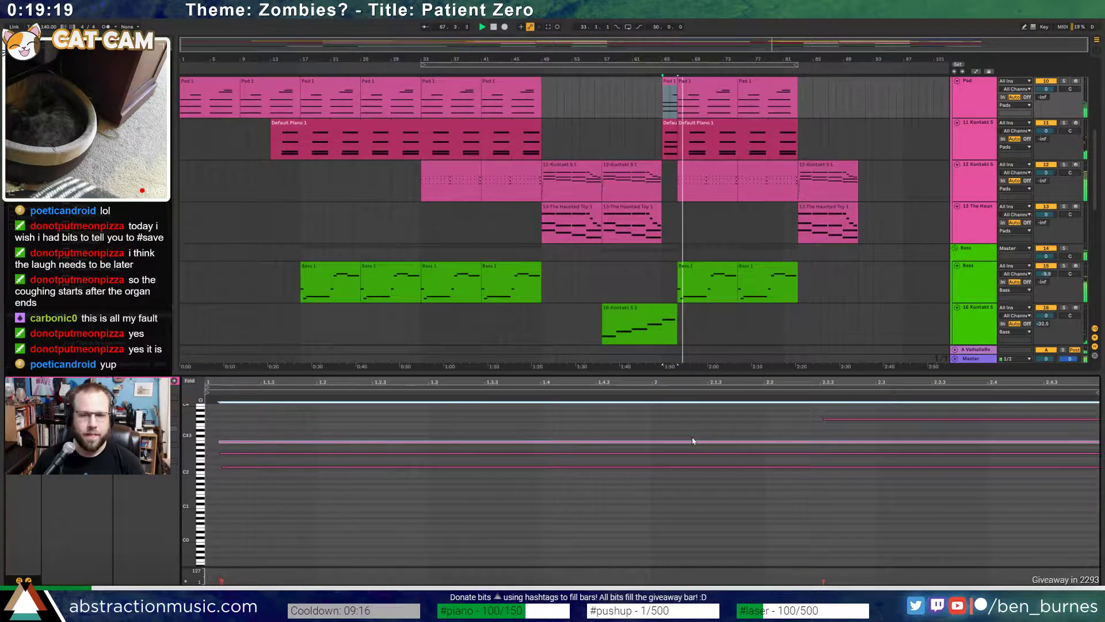
- Play from the start of the bridge's Kontakt bass clip and review its notes against the mix
key(shift+Tab)
click(660, 309)
key(space)
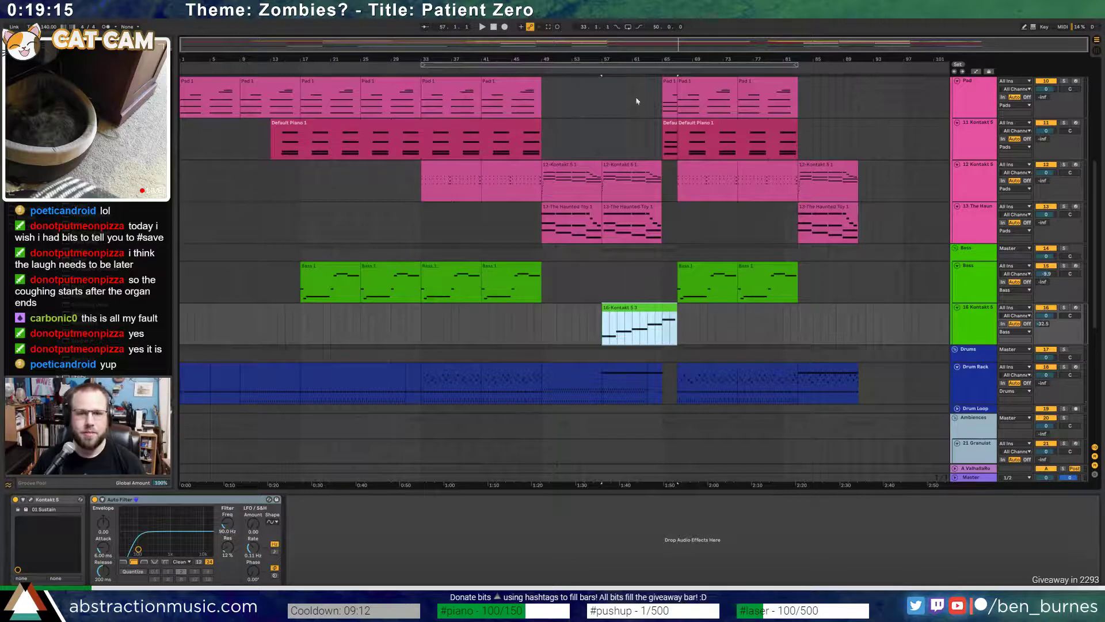
click(599, 71)
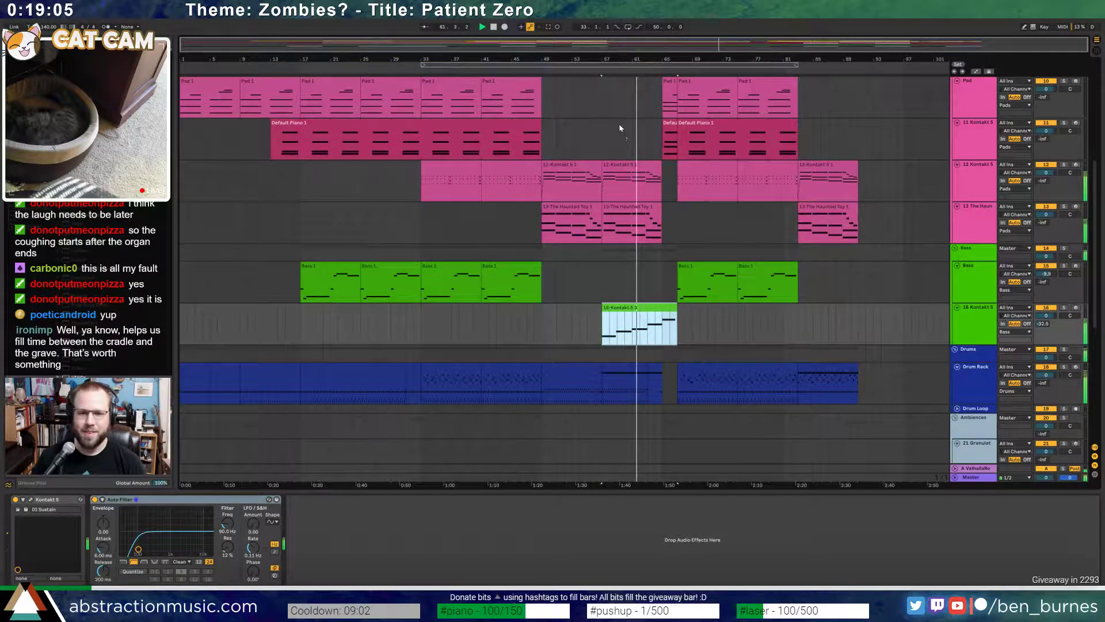
double_click(657, 310)
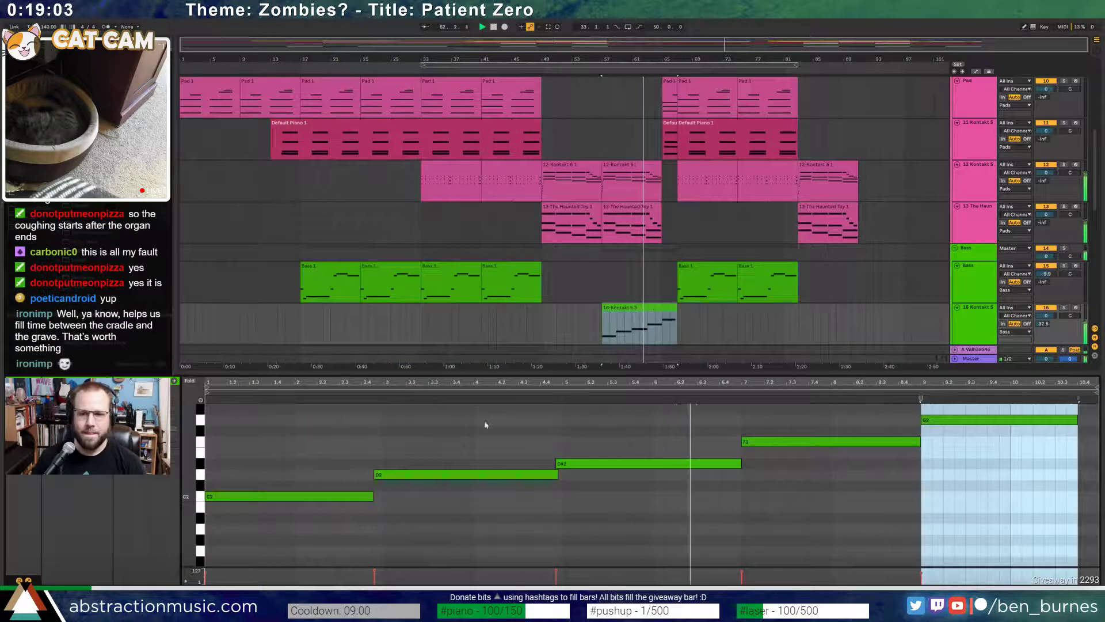
click(316, 424)
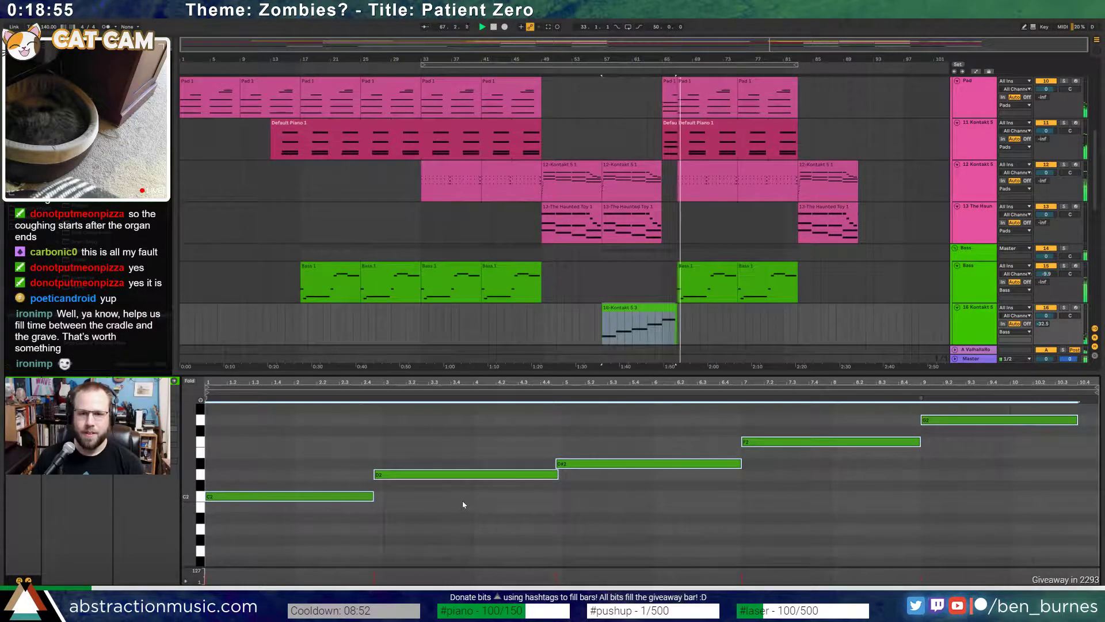
- Try adding short F3 notes between the chords of the organ clip after the bridge, and remove them
key(shift+Tab)
double_click(703, 176)
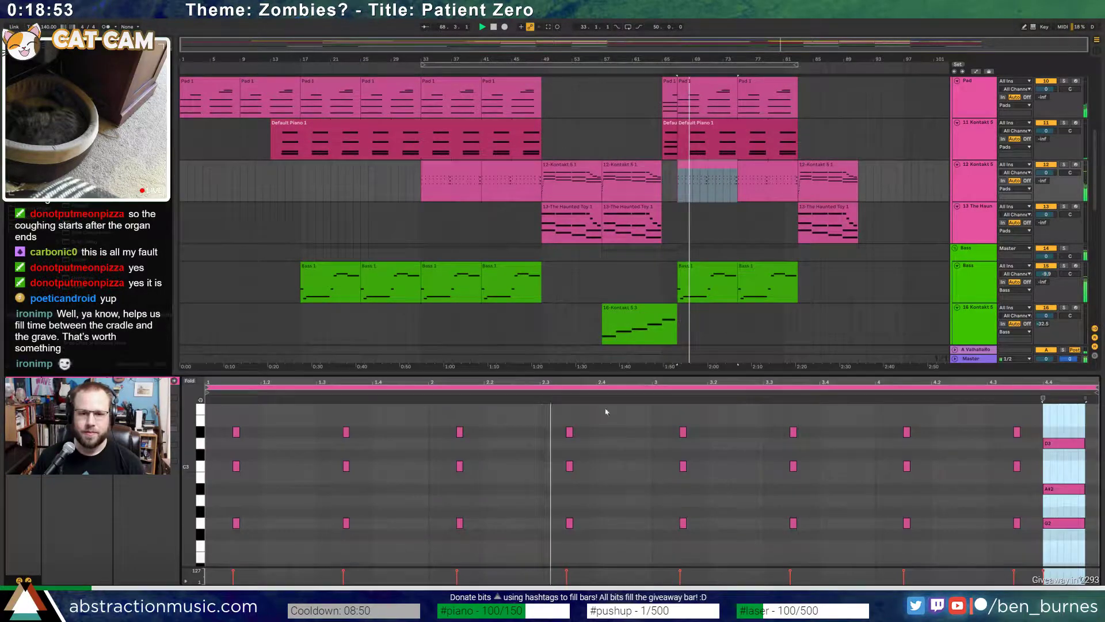
scroll(597, 437, up, 1)
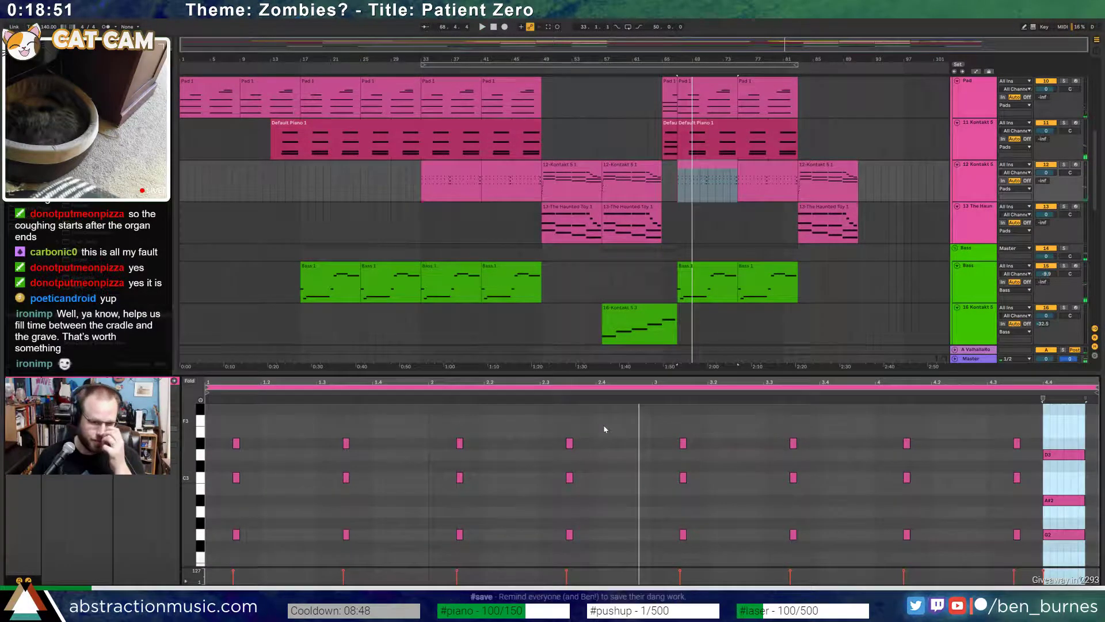
click(599, 422)
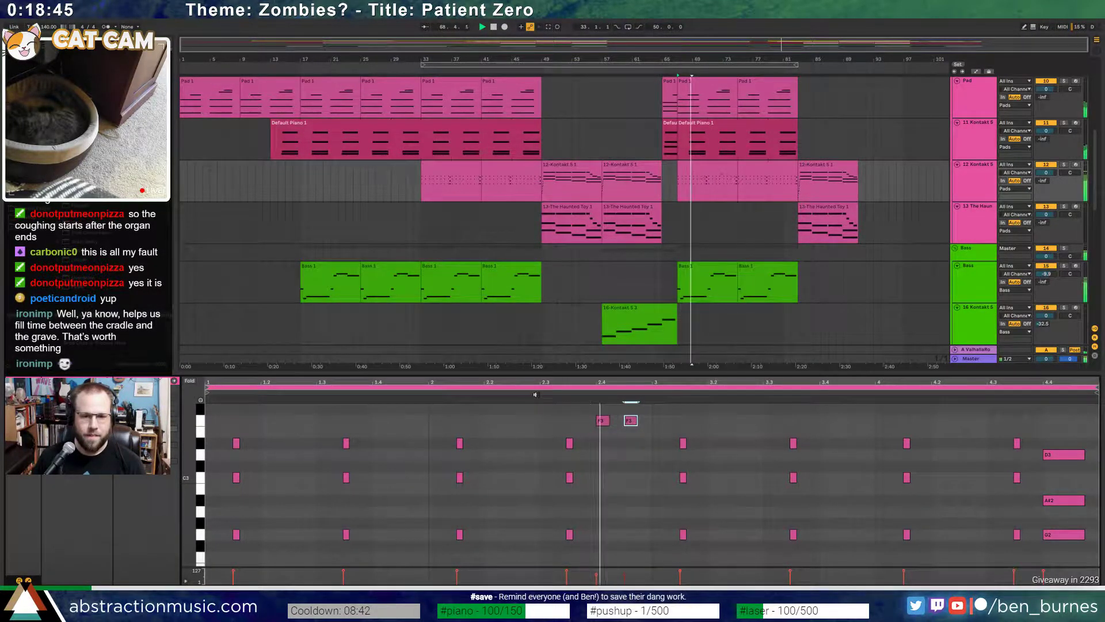
drag(633, 421, 667, 423)
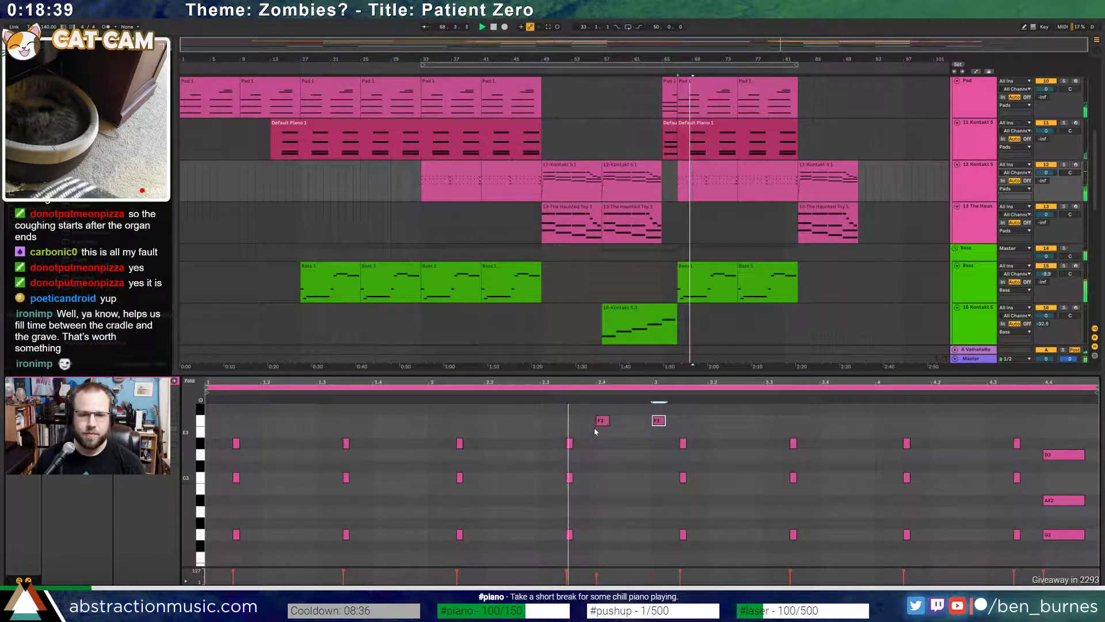
drag(654, 424, 629, 423)
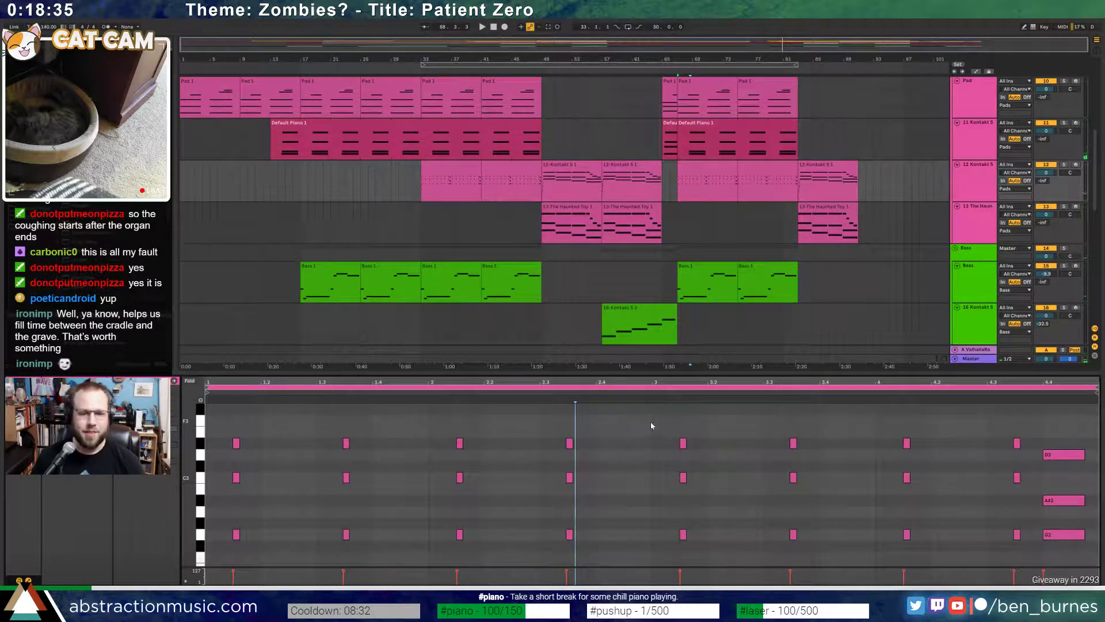
key(shift+Tab)
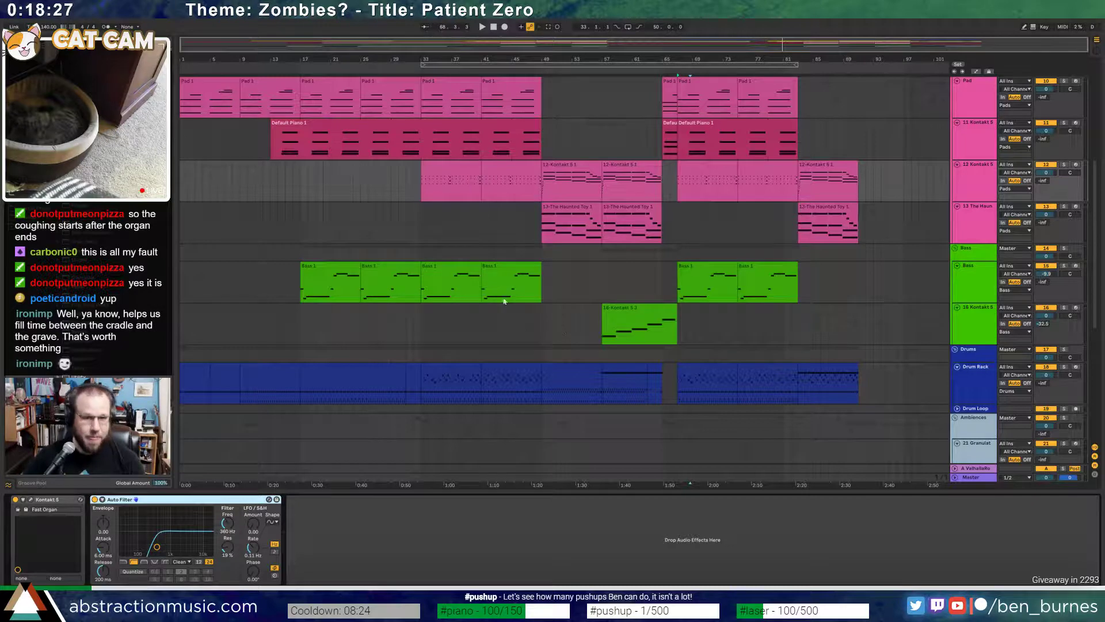
- Play from bar 33 and copy the ambience clip leading into it to just before the section that follows the bridge
scroll(506, 284, up, 5)
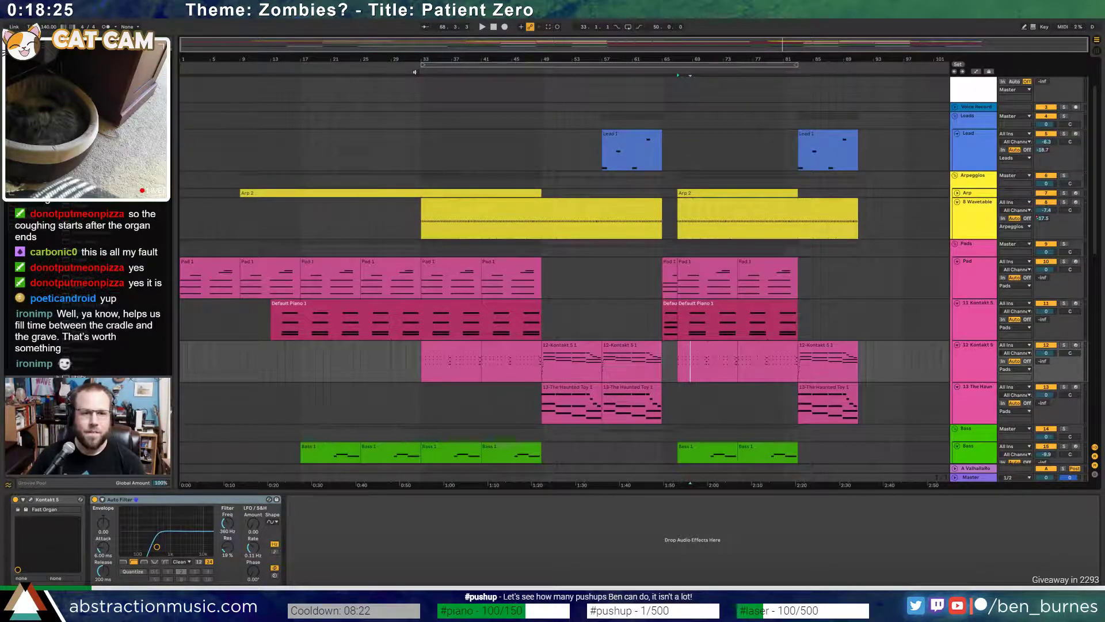
click(415, 72)
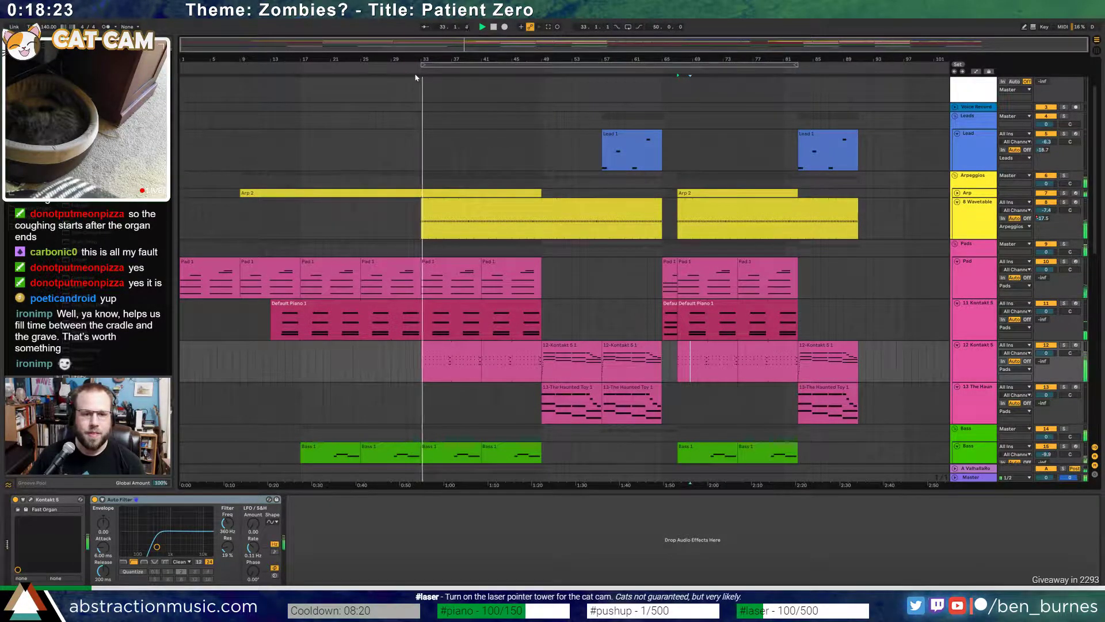
scroll(448, 251, down, 9)
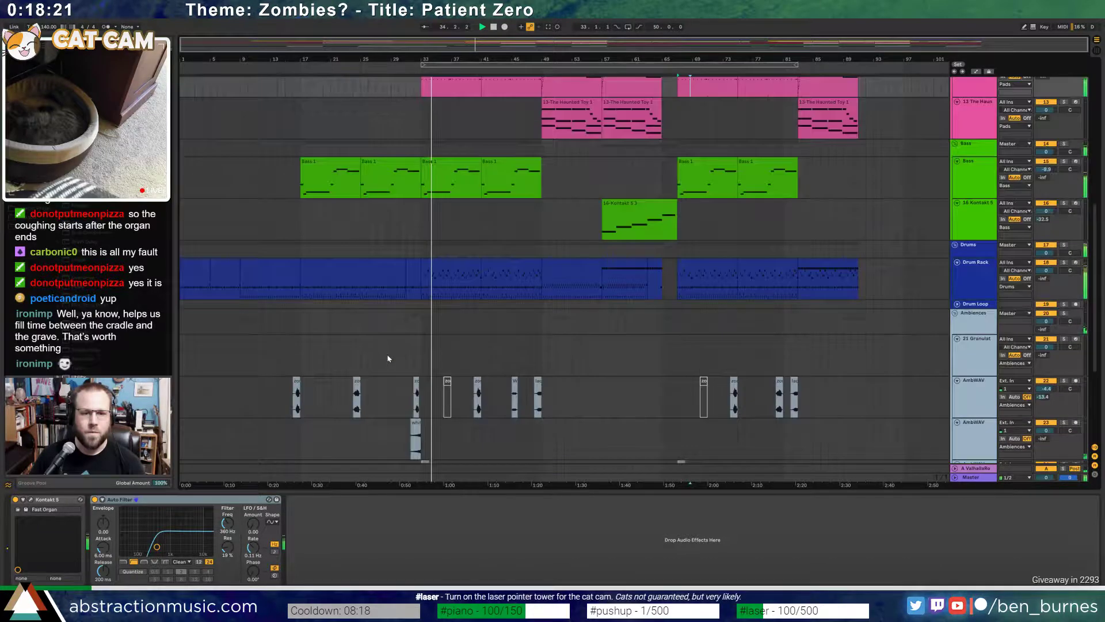
click(413, 380)
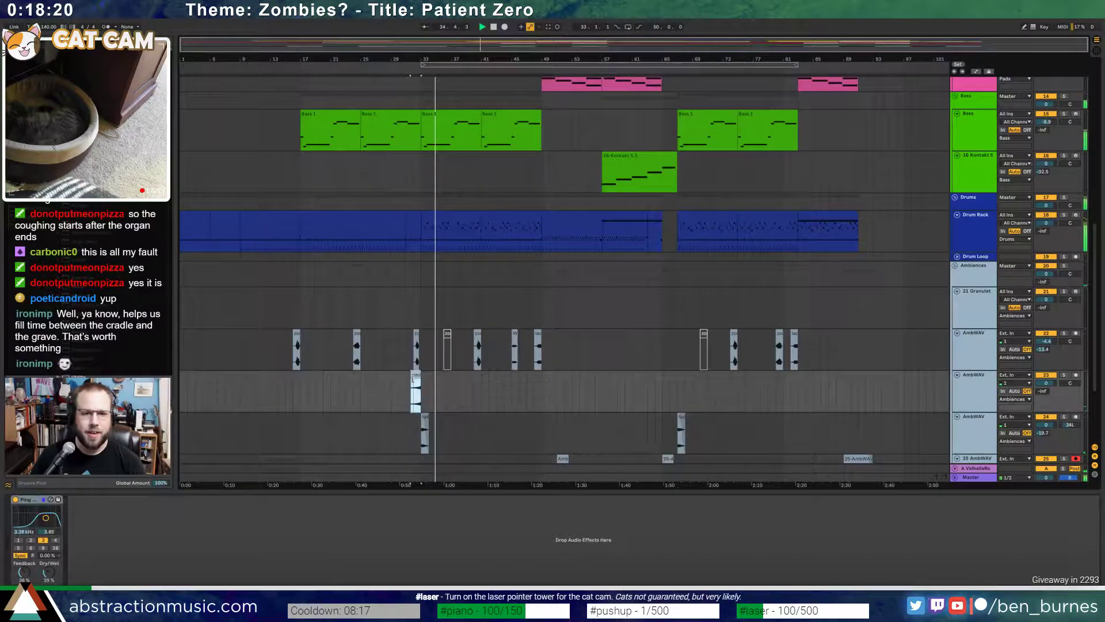
click(662, 387)
double_click(670, 379)
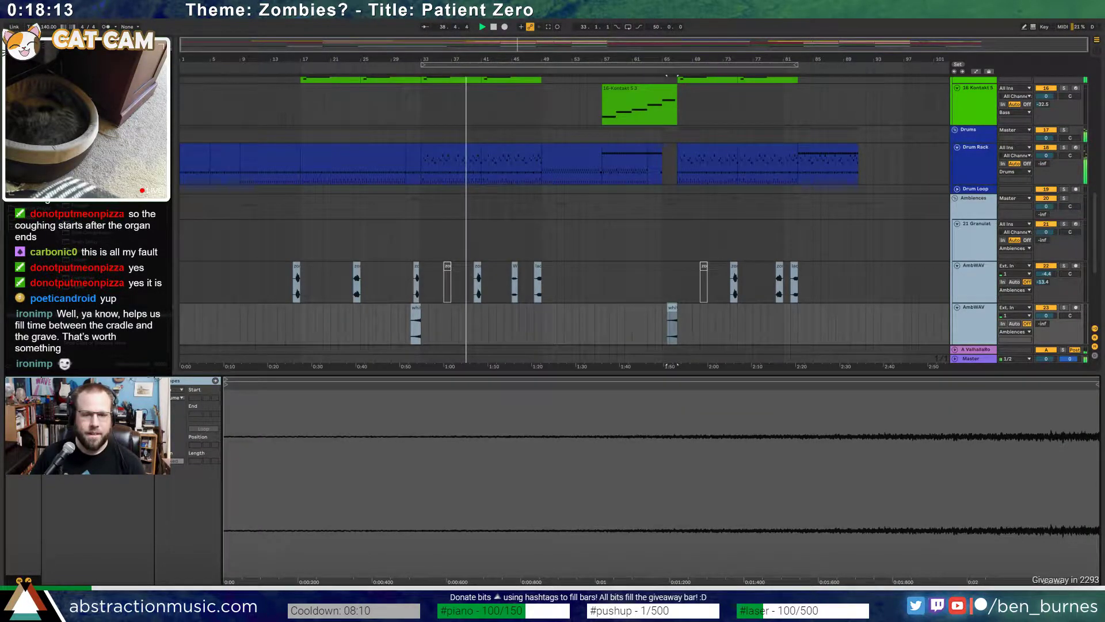
key(shift+Tab)
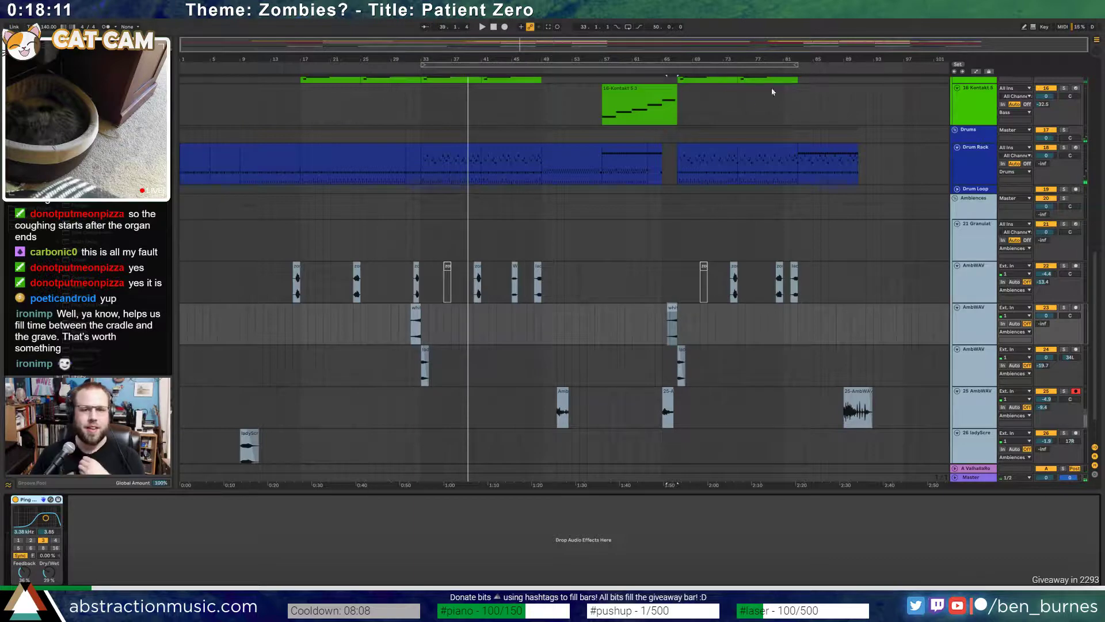
- Fold the Wavetable arpeggio, all pad tracks, both bass tracks and the Drum Rack in the arrangement
scroll(708, 190, up, 10)
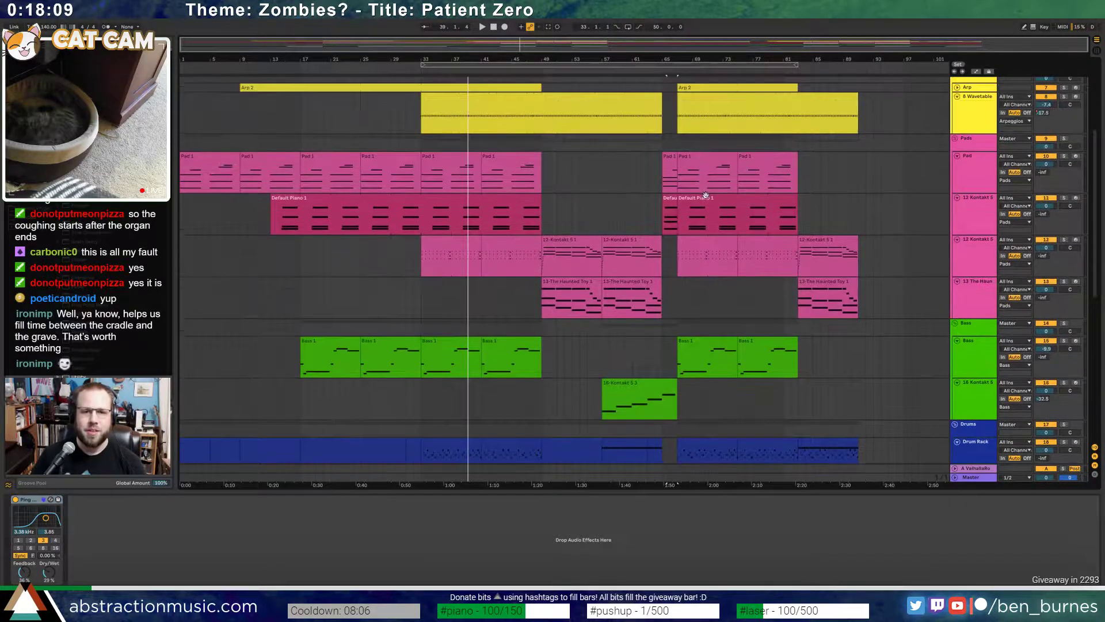
scroll(706, 195, up, 1)
click(957, 135)
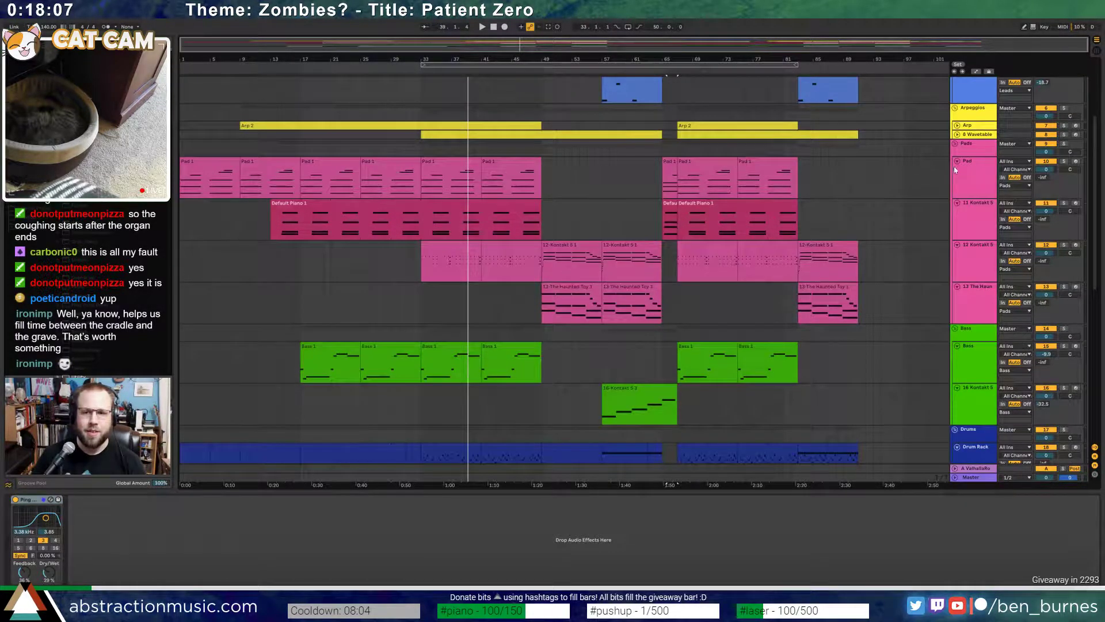
click(957, 162)
click(957, 170)
click(957, 179)
click(958, 188)
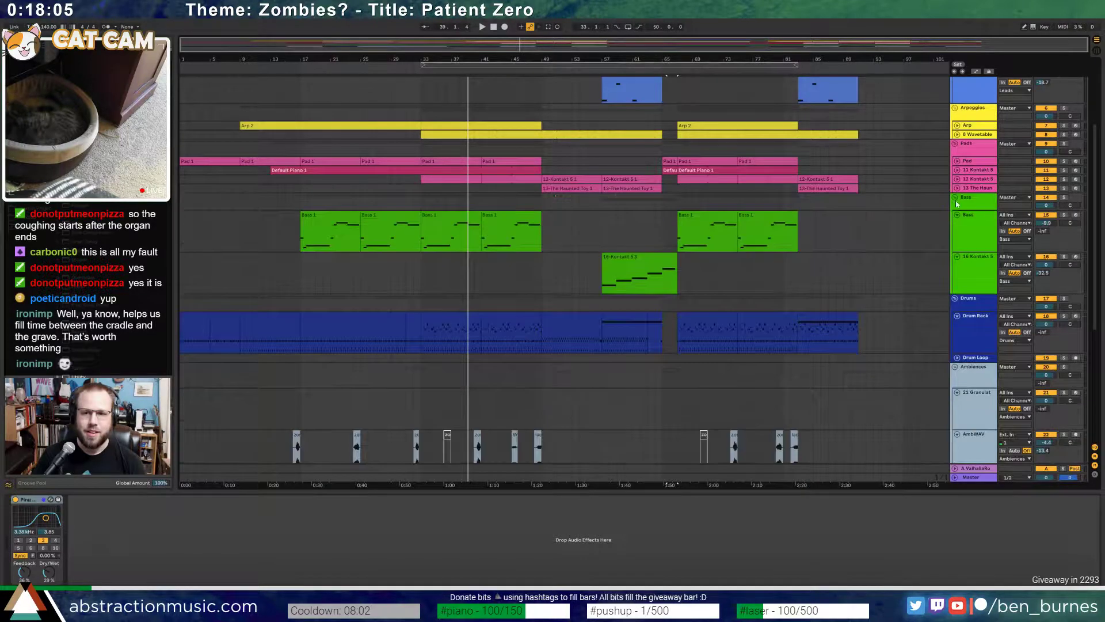
click(957, 214)
click(957, 223)
click(957, 251)
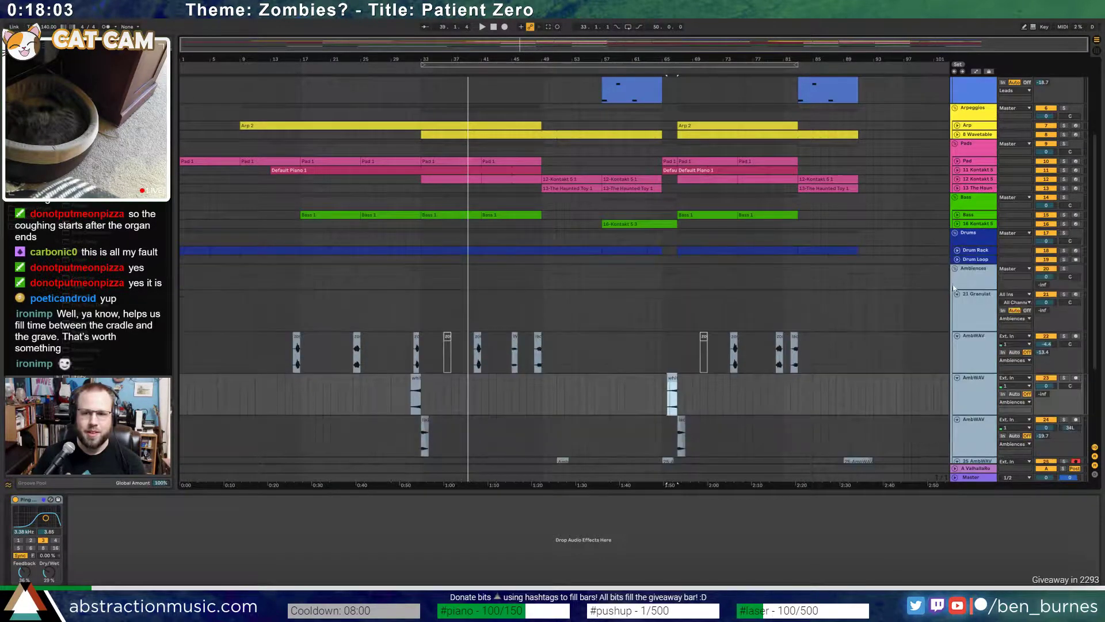
- Fold the ambience tracks from Granulator to the lady scream together, and fold the Lead track
click(967, 296)
scroll(961, 299, down, 3)
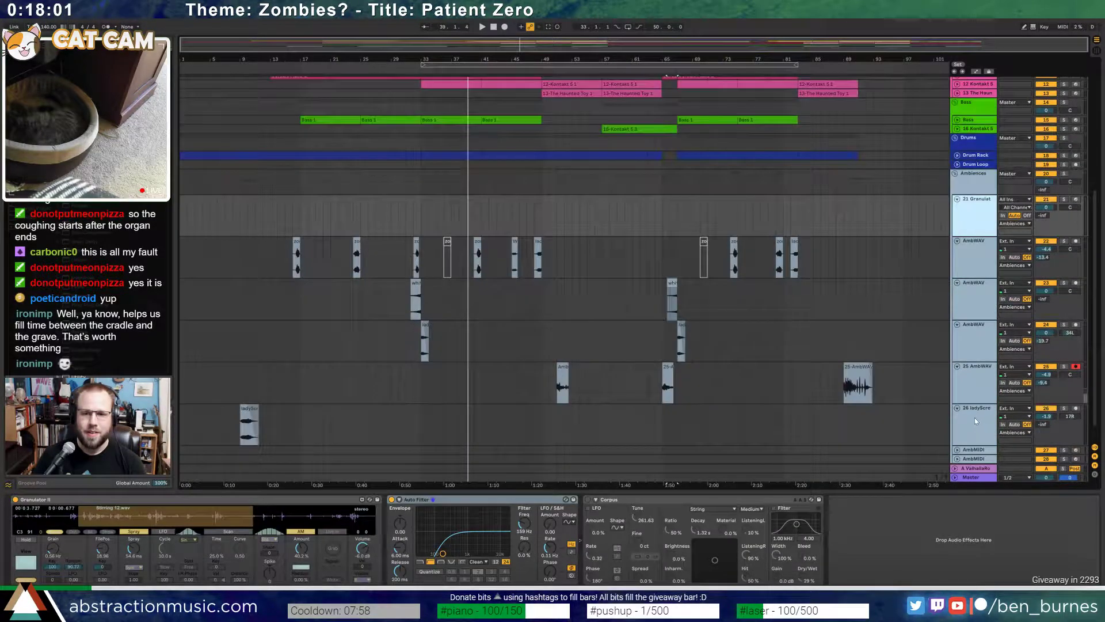
click(976, 417)
alt+click(958, 199)
scroll(978, 199, up, 7)
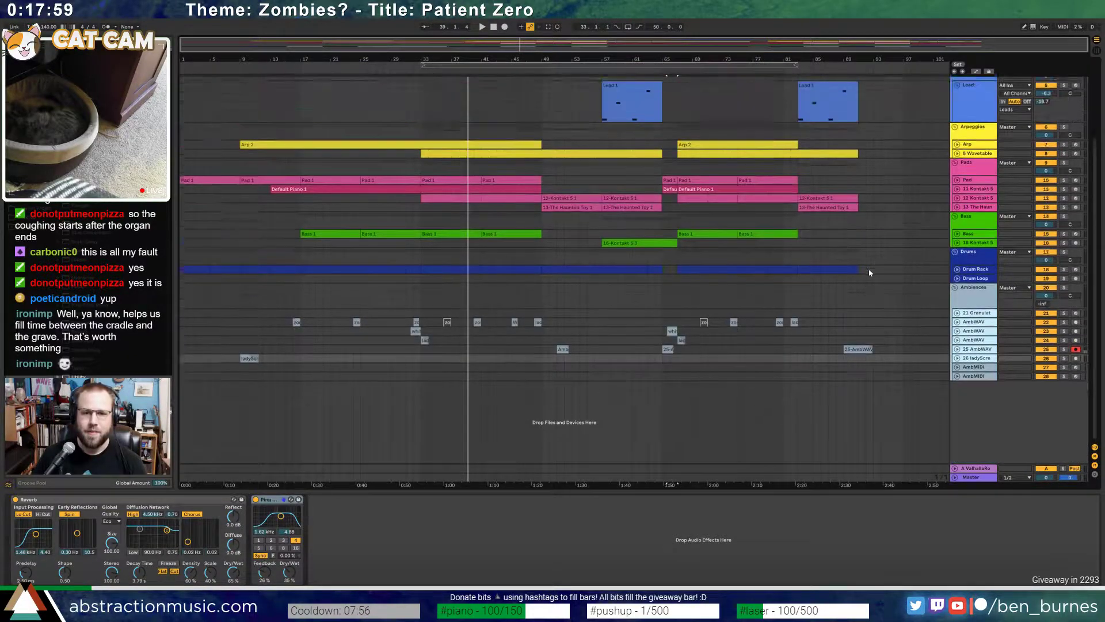
click(961, 191)
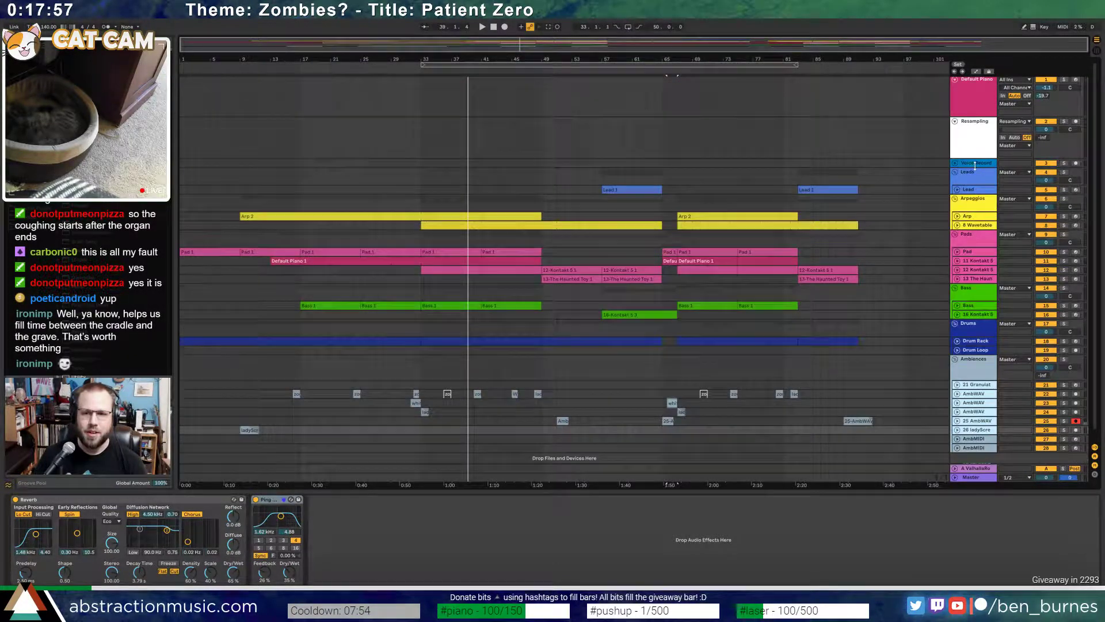
- Delete the unused voice recording and Resampling tracks above the Leads group
click(972, 165)
key(Delete)
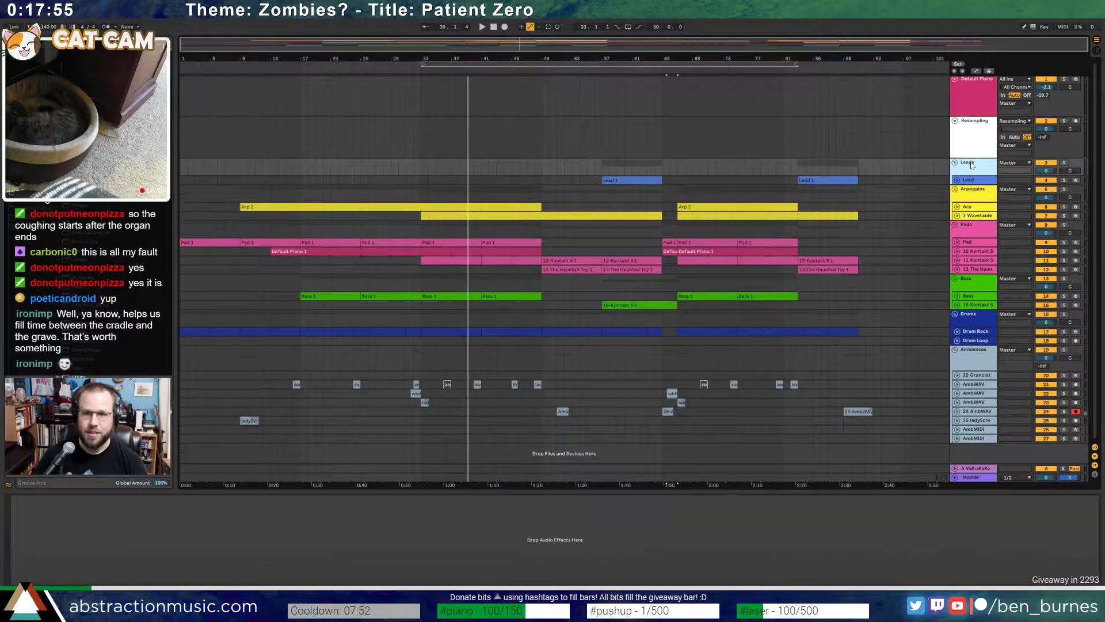
key(Delete)
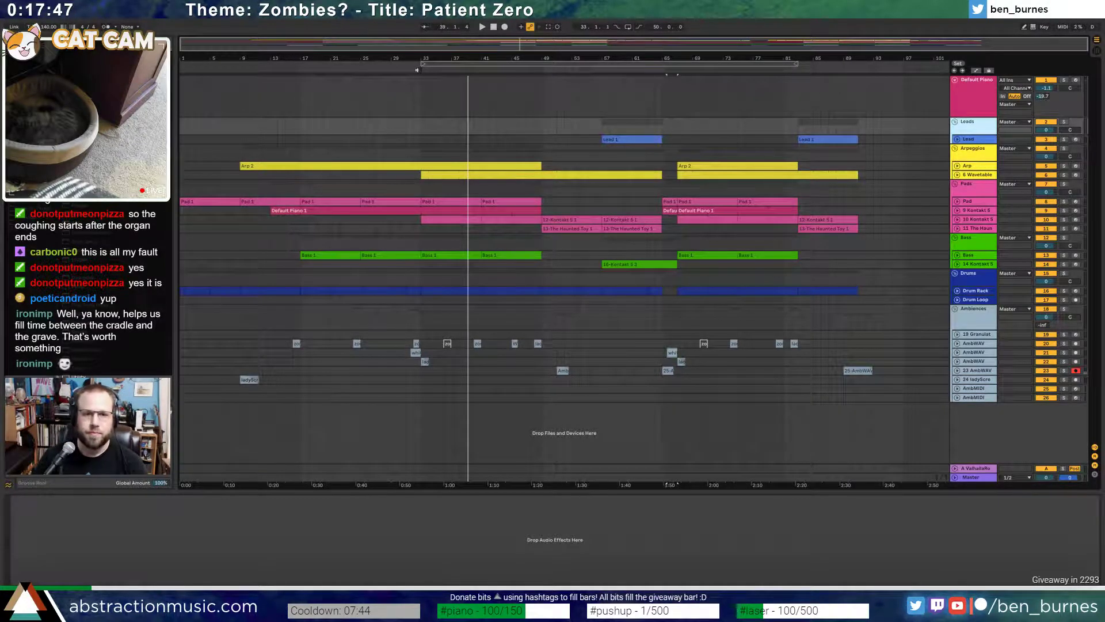
- Play the arrangement from bar 33 and unfold the Drum Rack track
click(421, 97)
key(space)
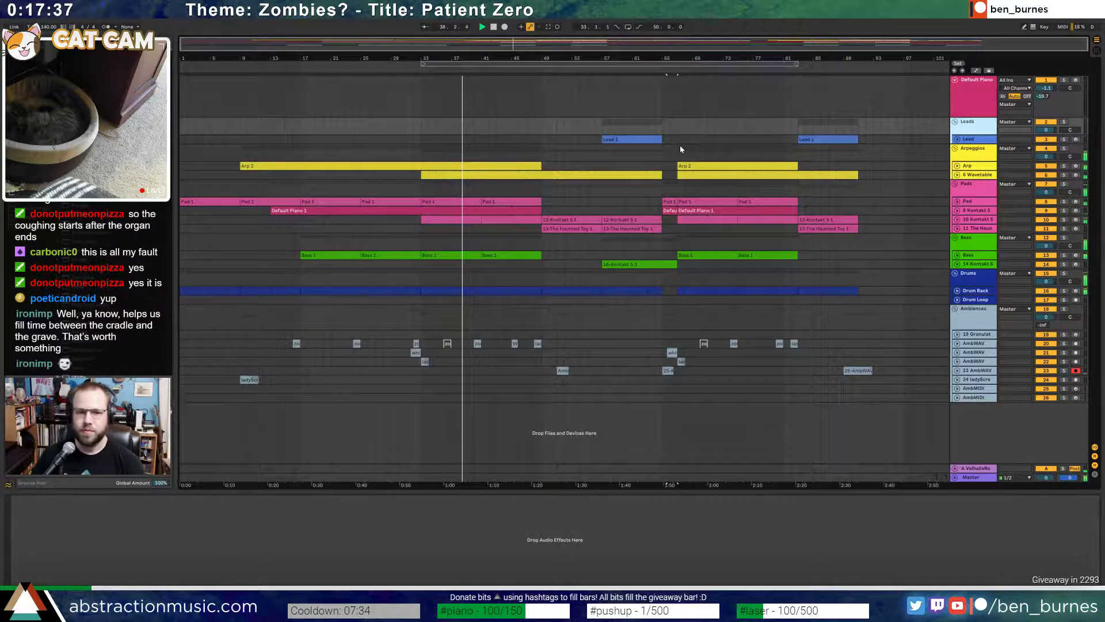
click(958, 291)
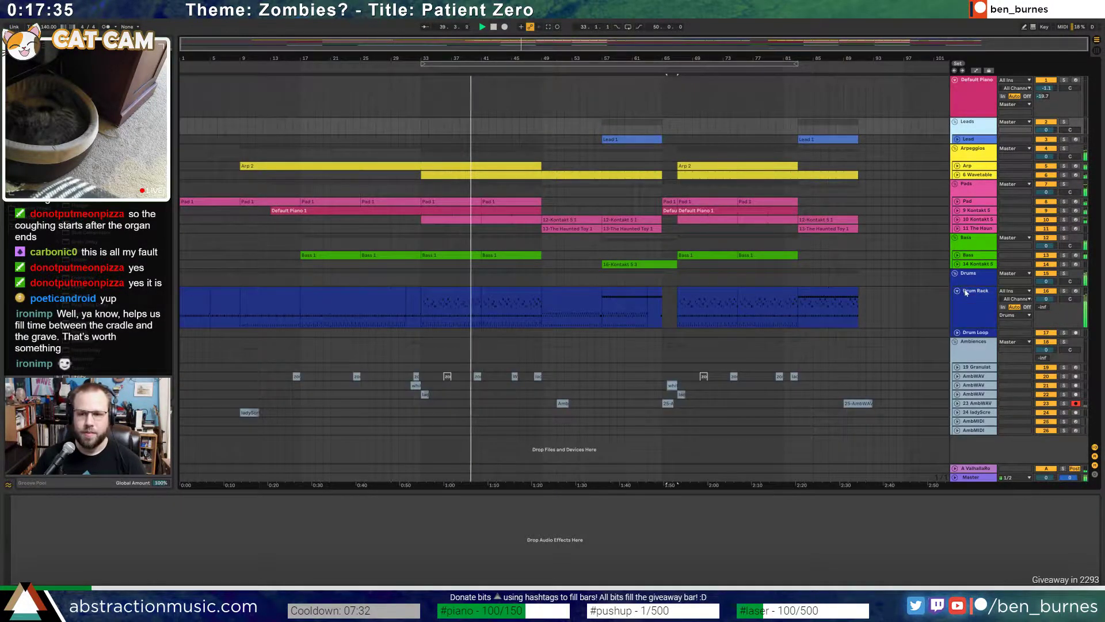
- On the Master track's EQ Eight, raise the low cut to about 26 Hz and fine-tune the upper bands, and adjust Multiband Dynamics
click(967, 291)
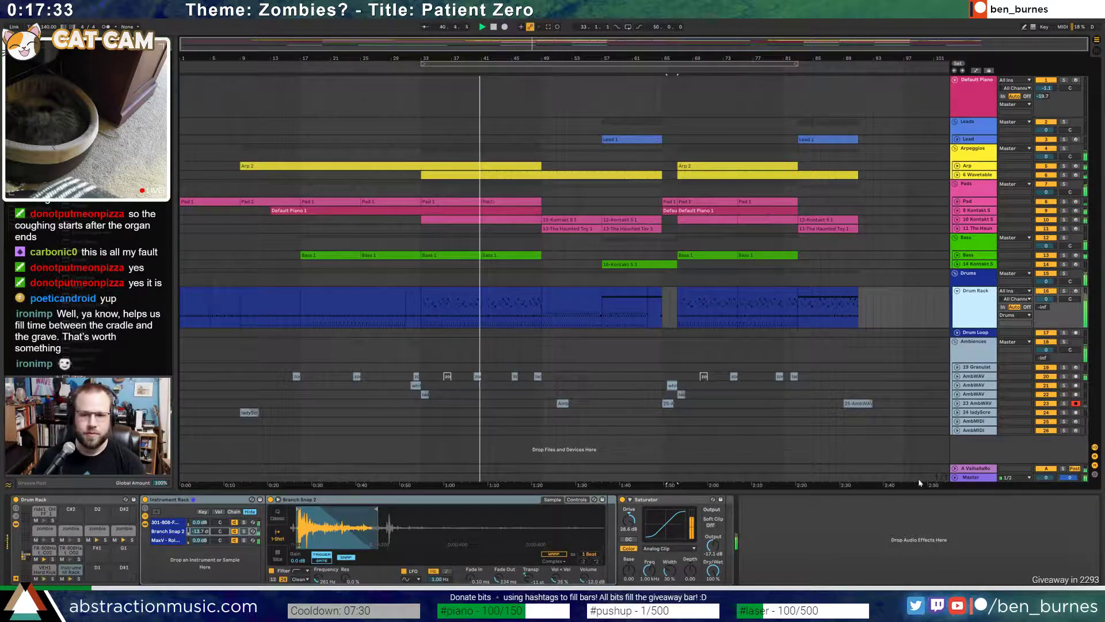
click(955, 477)
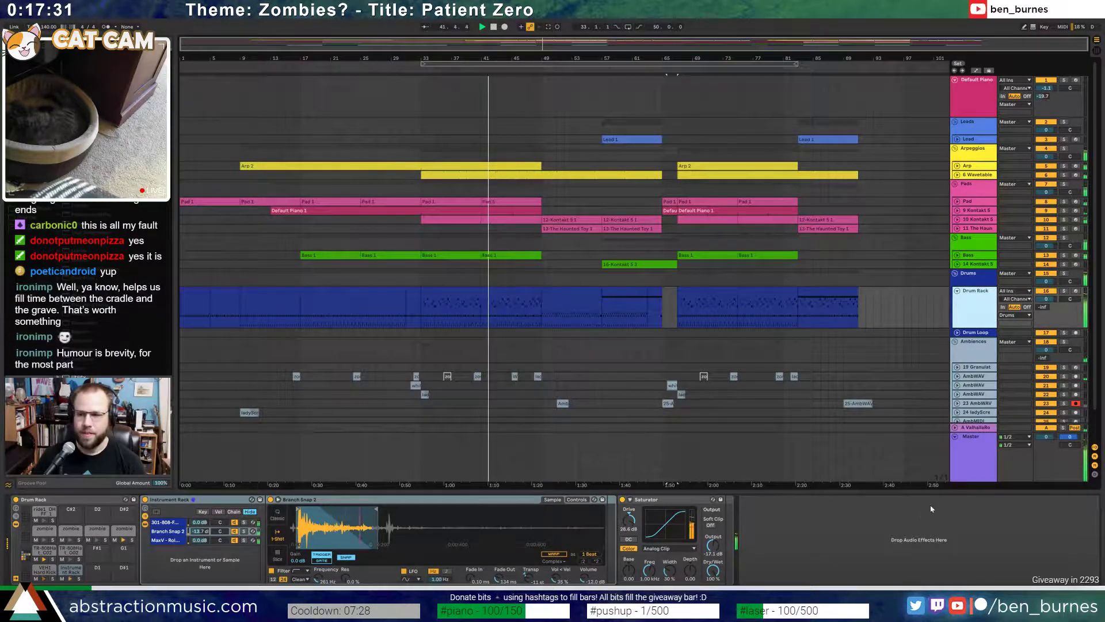
click(987, 476)
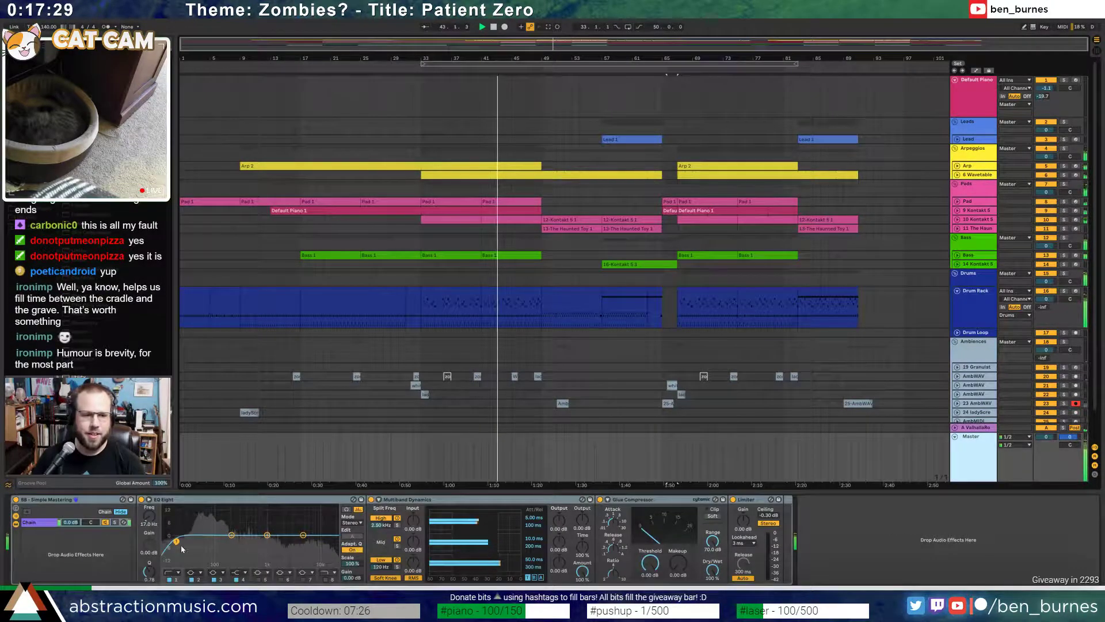
mouse_move(177, 542)
mouse_down()
mouse_move(223, 539)
mouse_move(186, 539)
mouse_up()
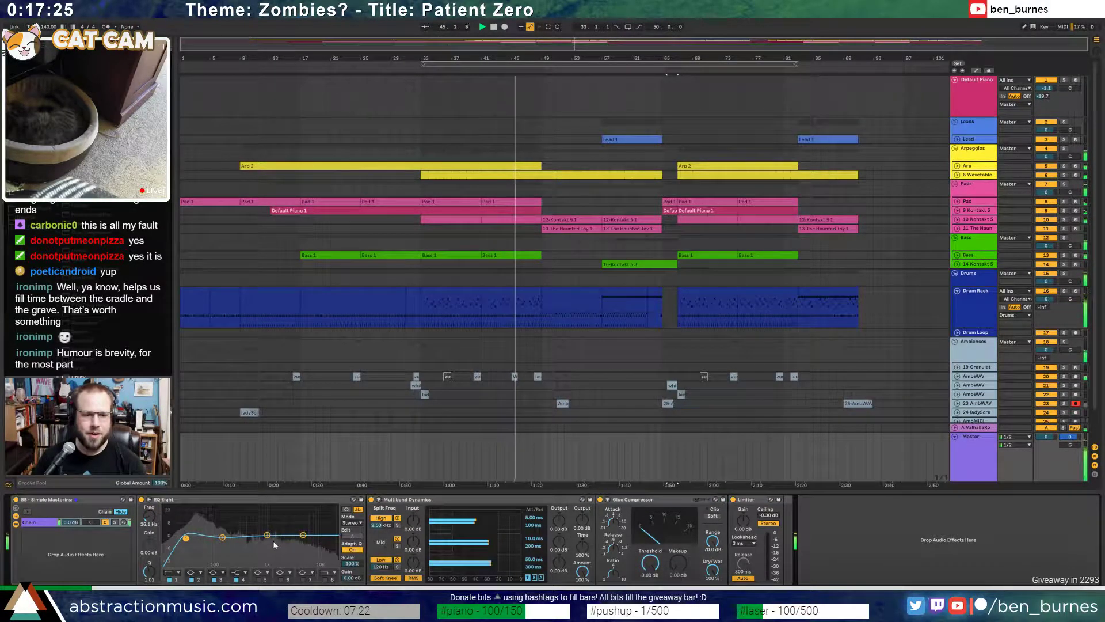
drag(267, 536, 267, 533)
click(303, 535)
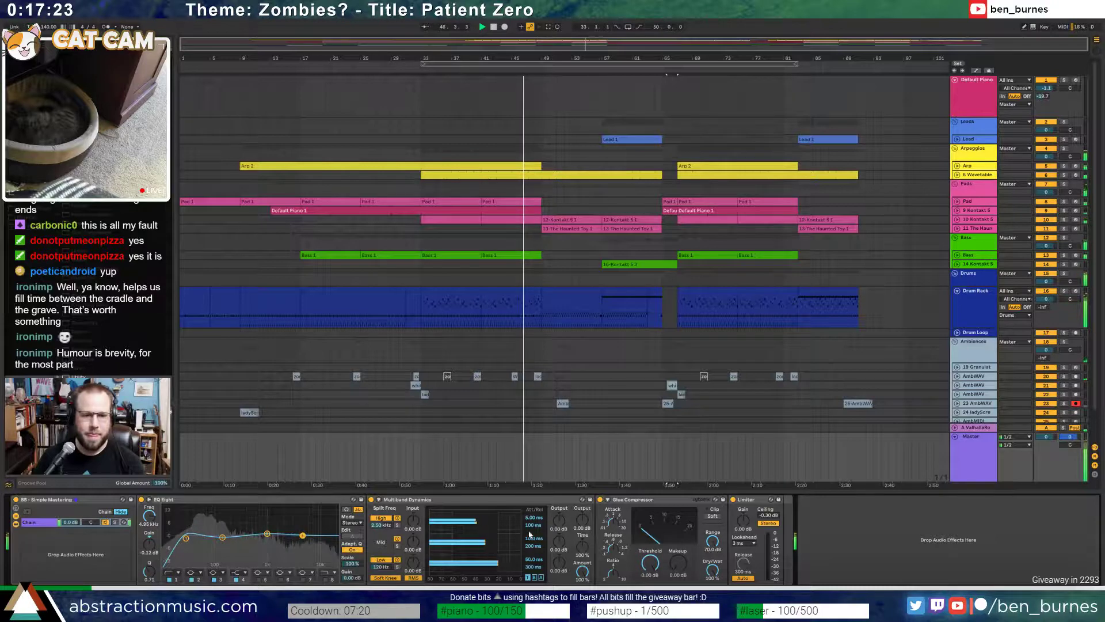
drag(500, 520, 488, 542)
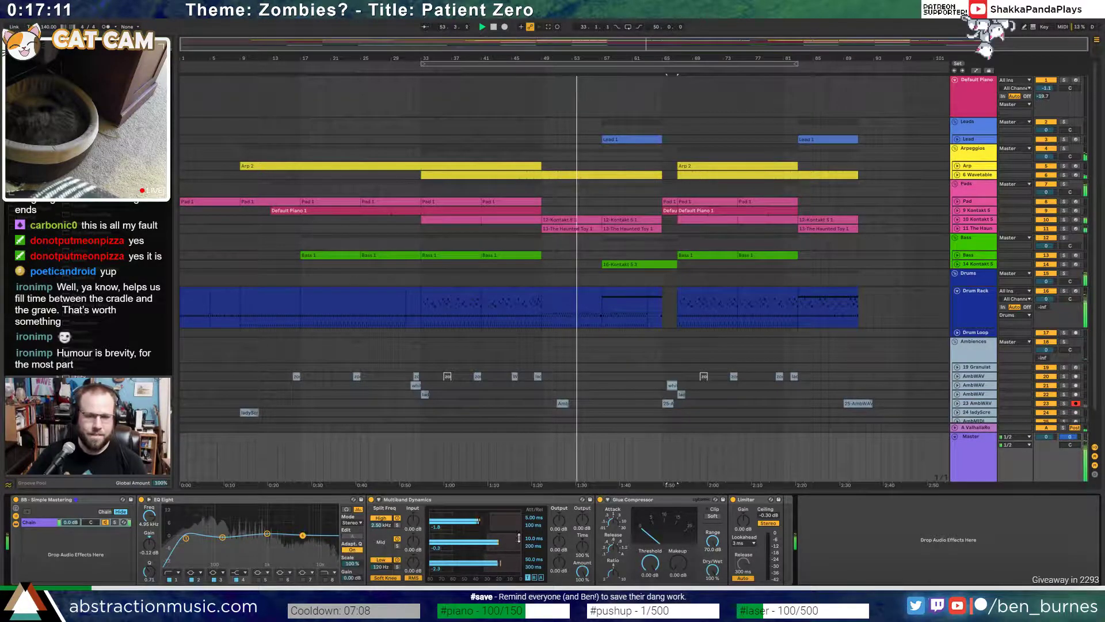
- Audition the 23 AmbWAV clip near bar 51 and inspect its waveform
key(space)
click(562, 403)
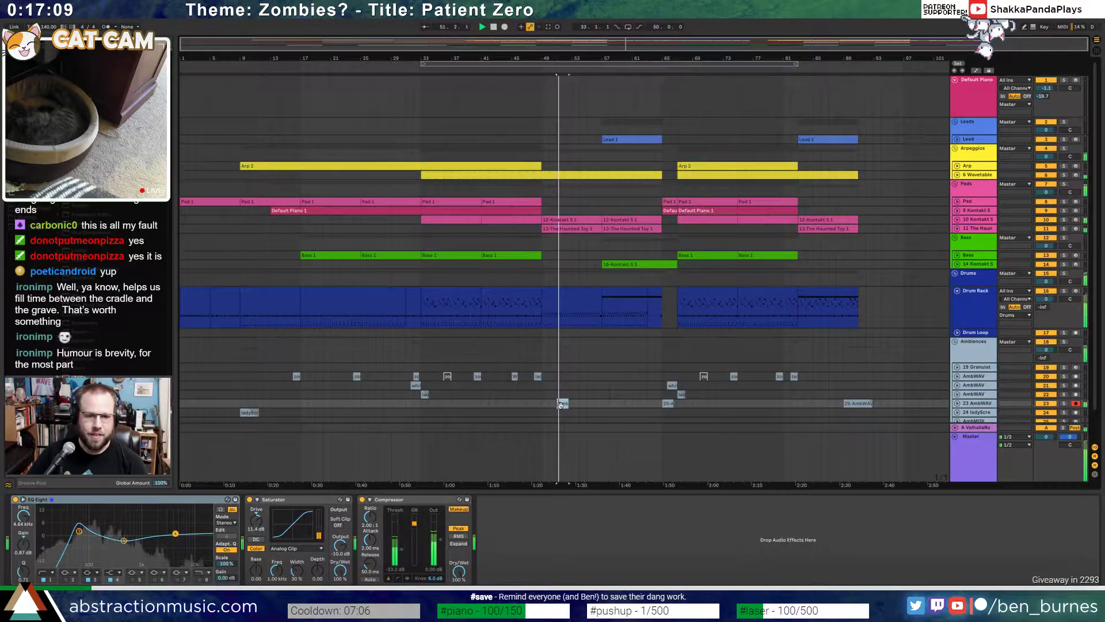
double_click(561, 403)
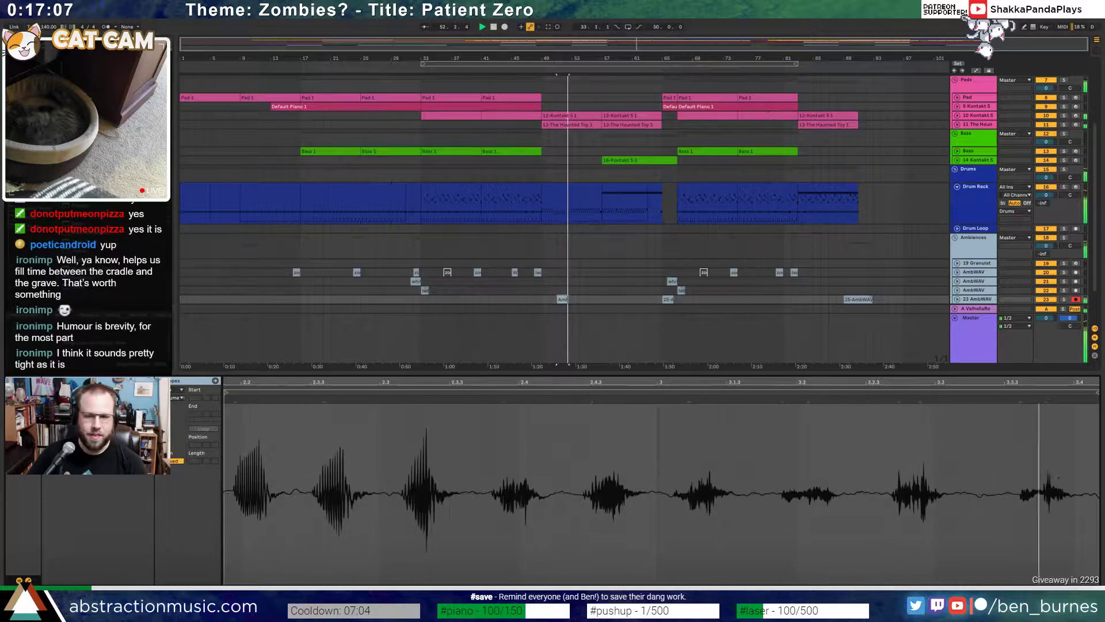
key(space)
key(space)
- Add a Ping Pong Delay after the Compressor on the 23 AmbWAV track, with feedback and dry/wet at 0%
key(shift+Tab)
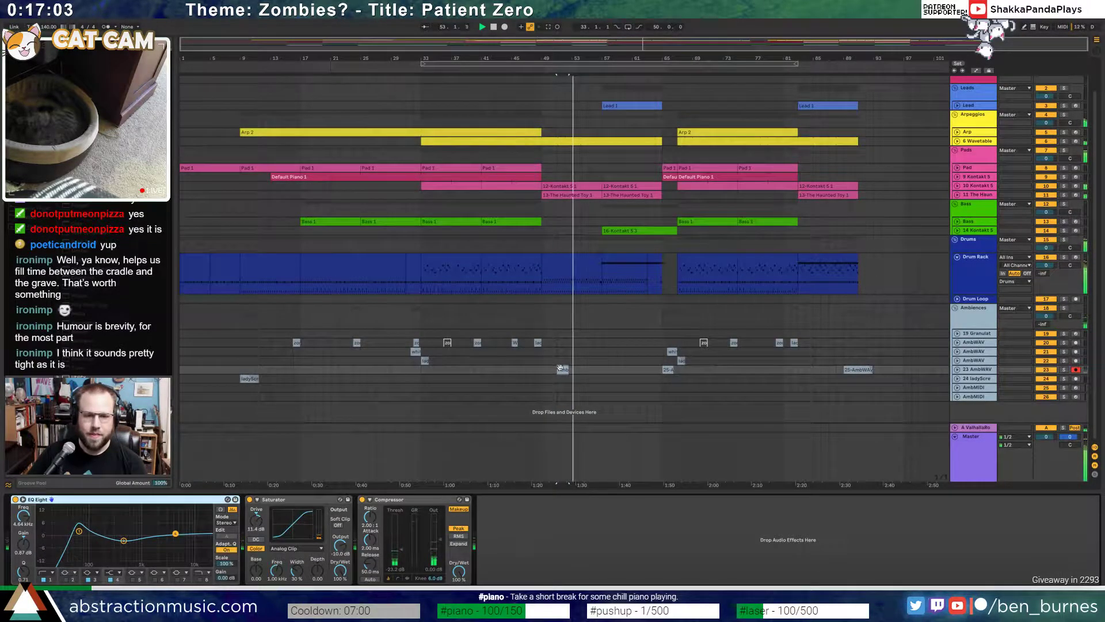
click(581, 556)
key(space)
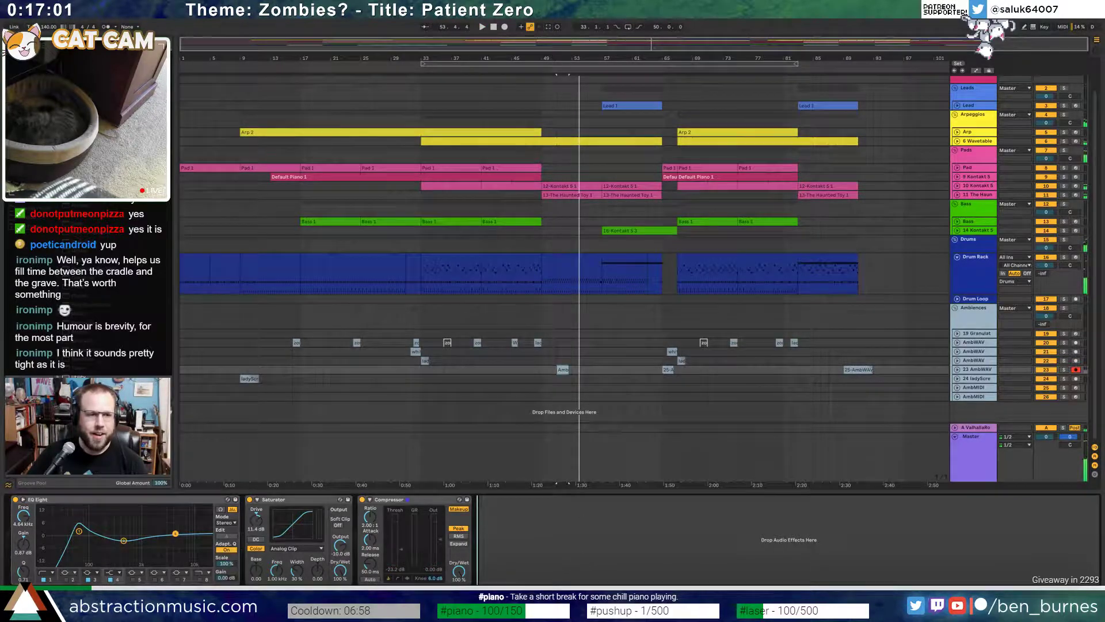
drag(89, 308, 457, 527)
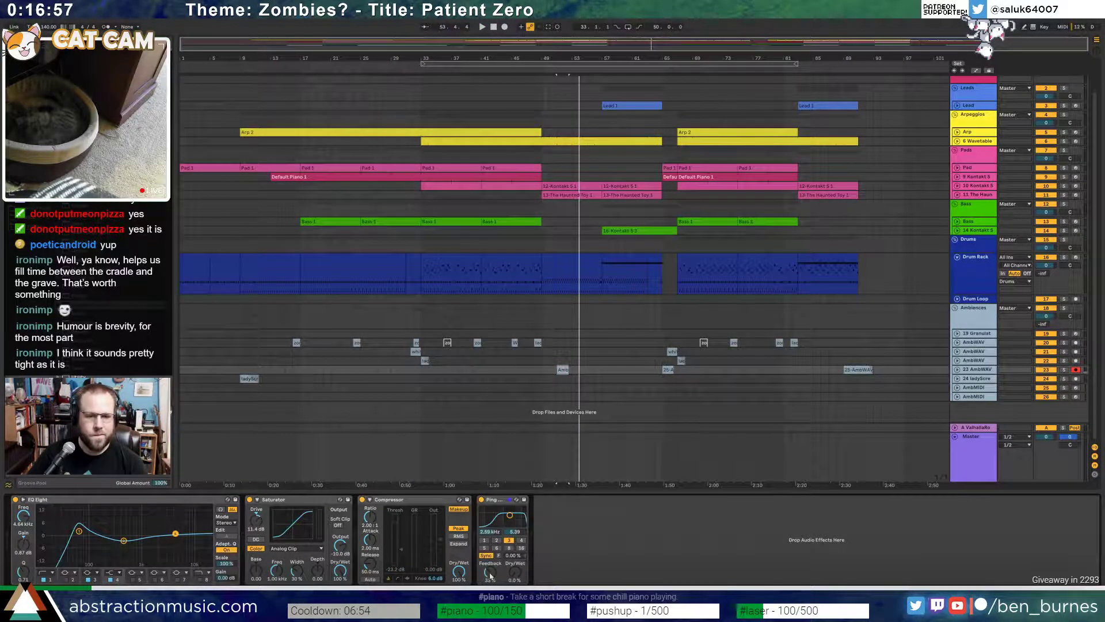
drag(490, 574, 490, 569)
- Unfold the 23 AmbWAV track and automate the Ping Pong Delay's Feedback to rise over the clip's end and fall to zero by bar 57
ctrl+scroll(618, 391, up, 5)
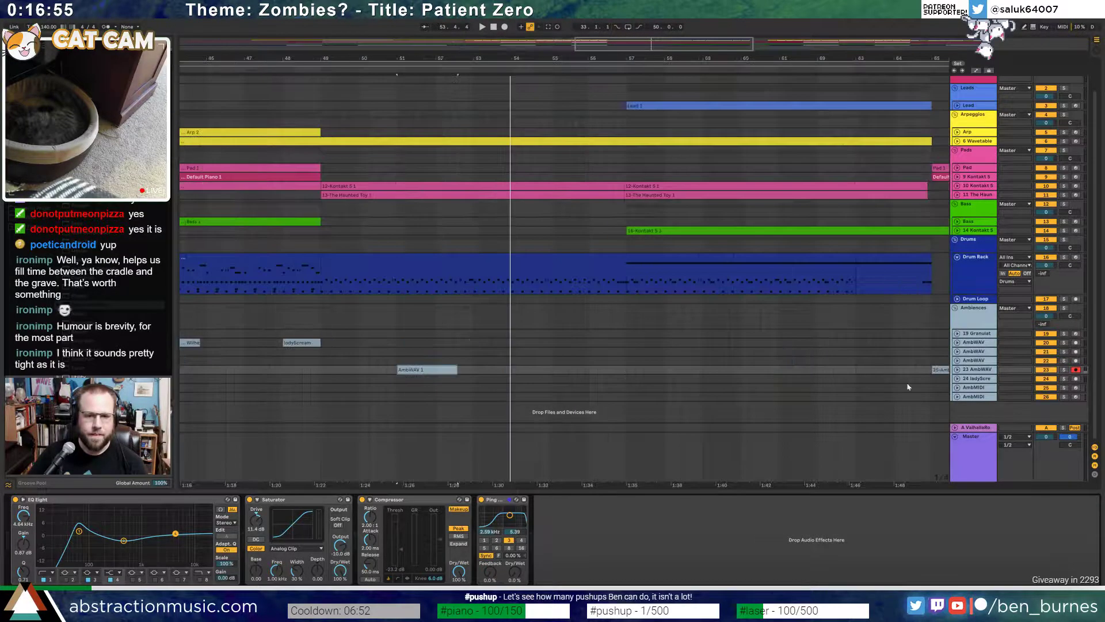
click(957, 370)
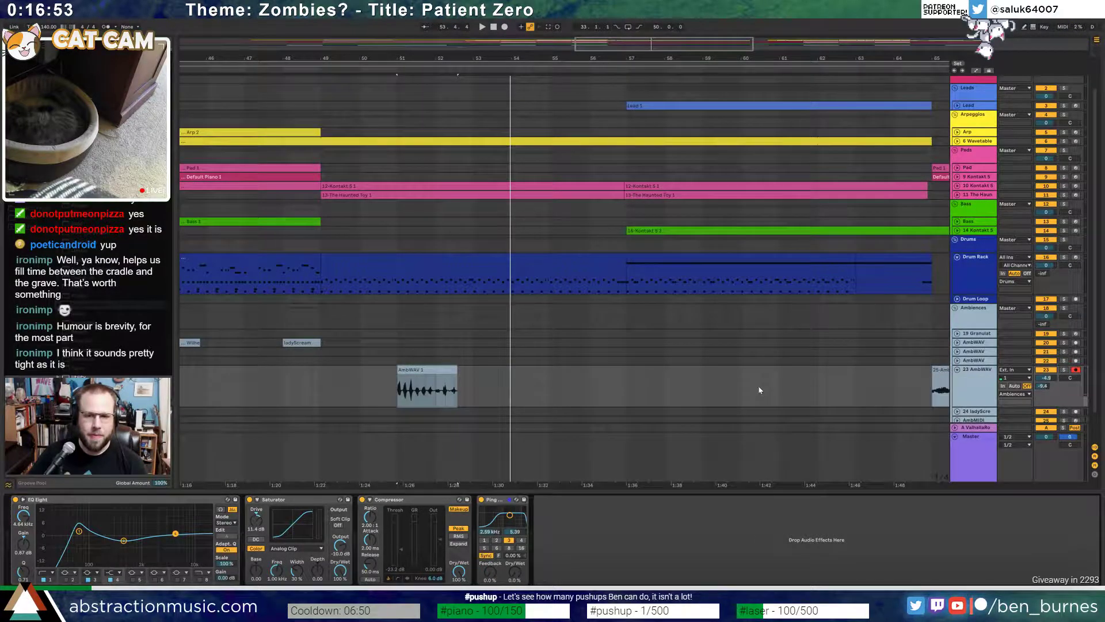
scroll(758, 391, down, 2)
scroll(749, 395, up, 2)
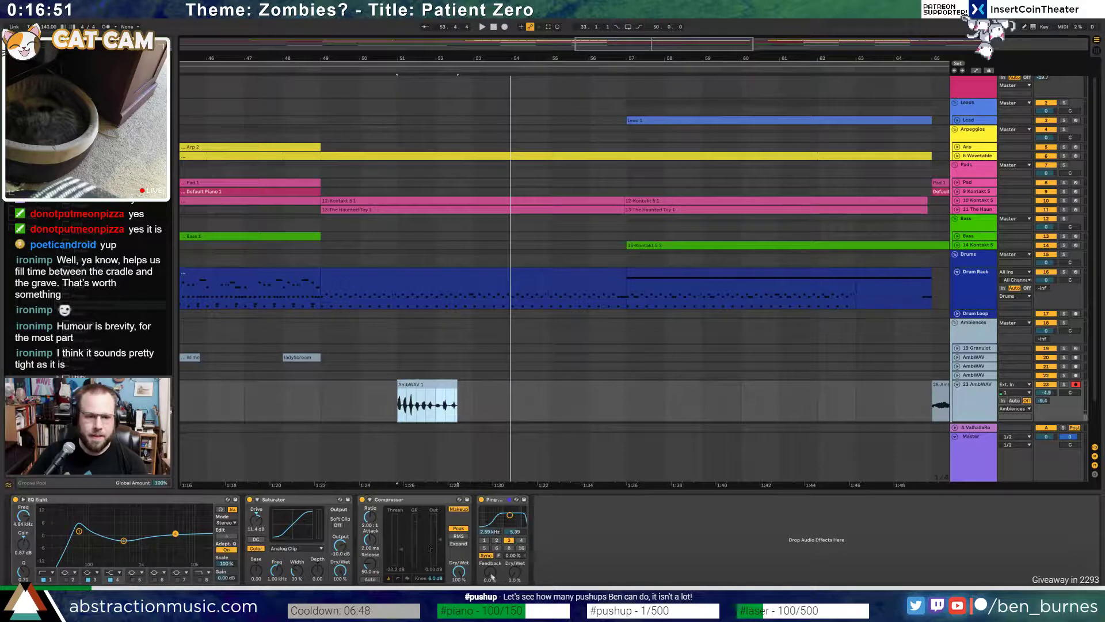
key(a)
click(426, 420)
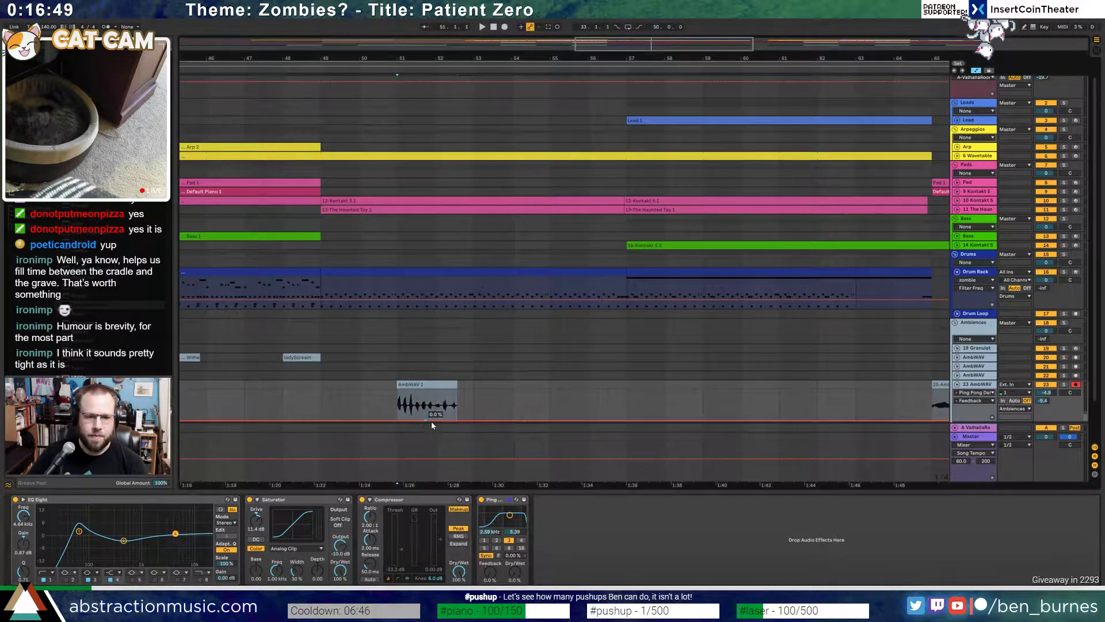
drag(455, 422, 618, 424)
- Automate the delay's Dry/Wet to rise to 52% at the clip's end and fade to zero around bar 59, and play the passage
click(523, 567)
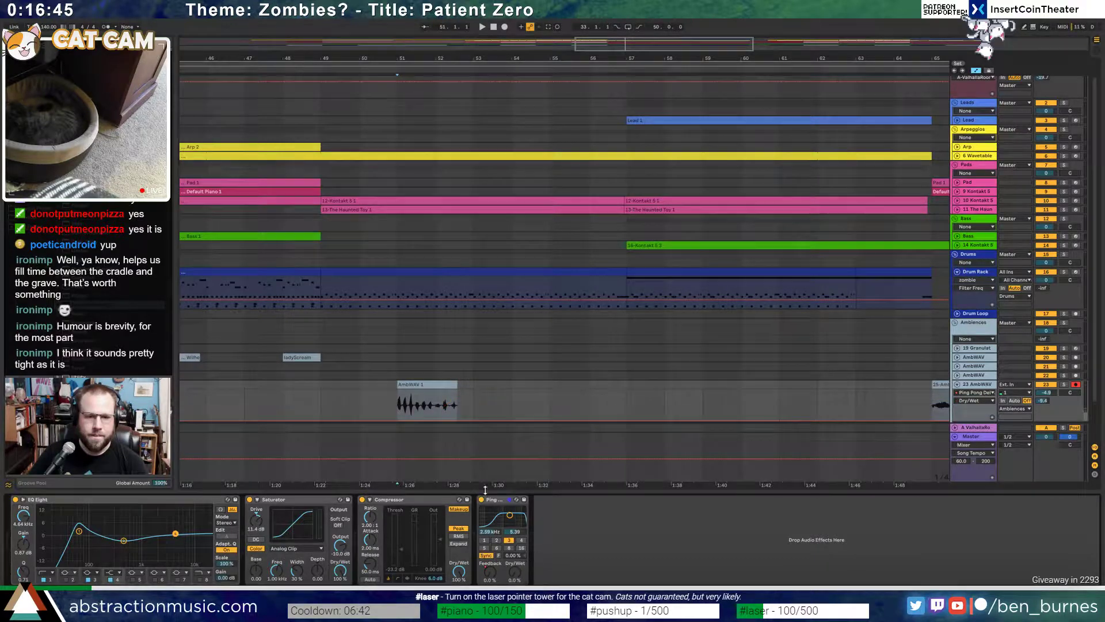
drag(455, 424, 476, 410)
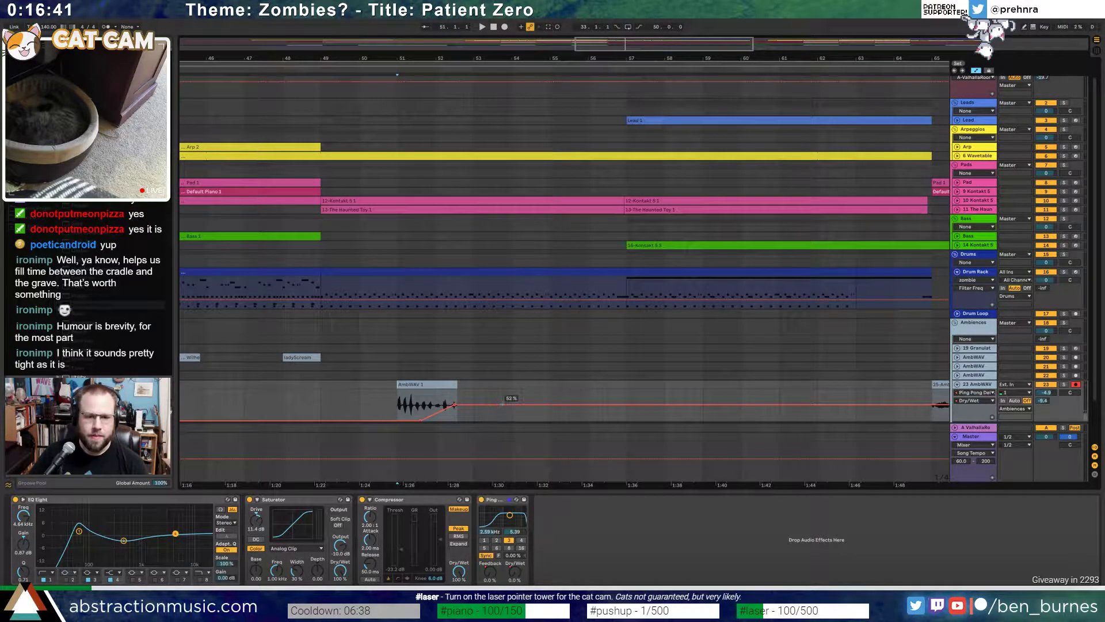
drag(587, 405, 712, 421)
key(space)
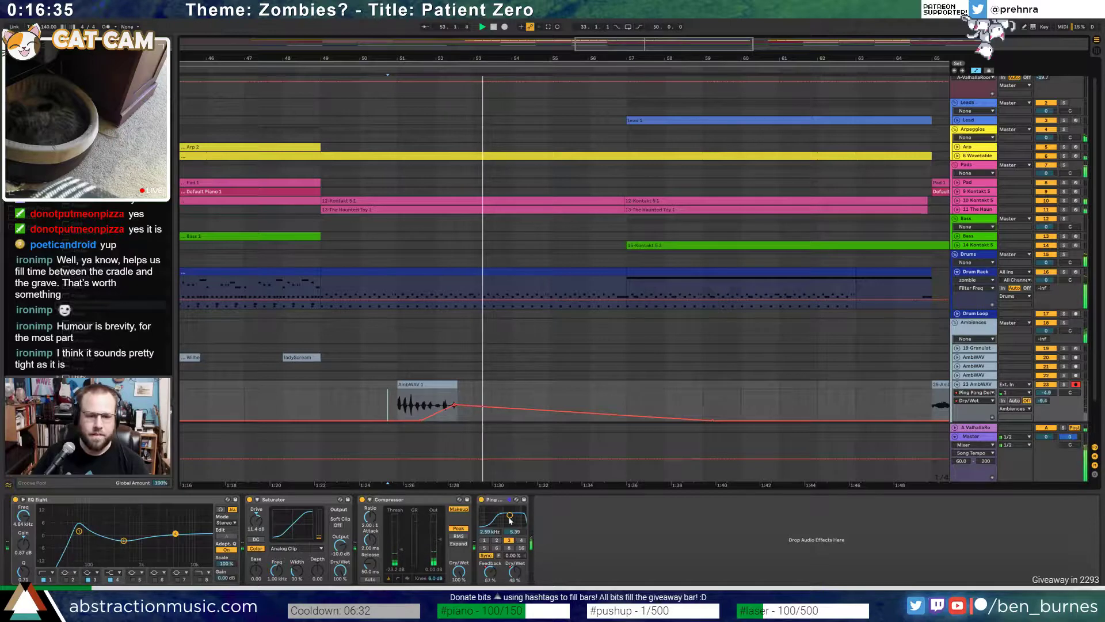
- Raise the delay's Feedback automation peak at the clip's end and bend its fall into a curve during playback
click(489, 573)
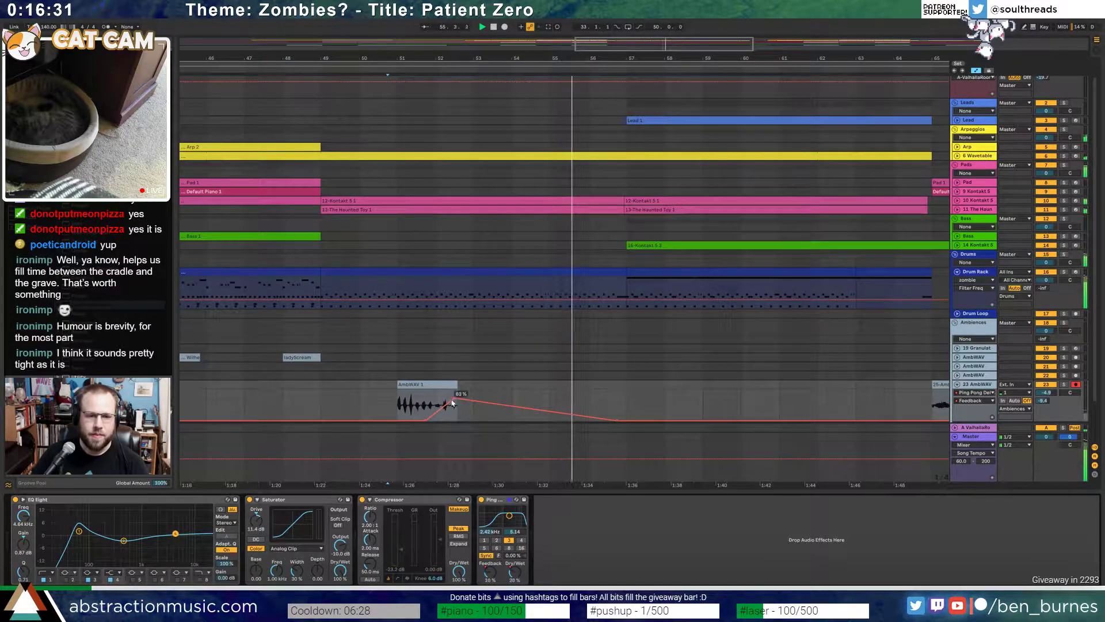
drag(455, 397, 514, 396)
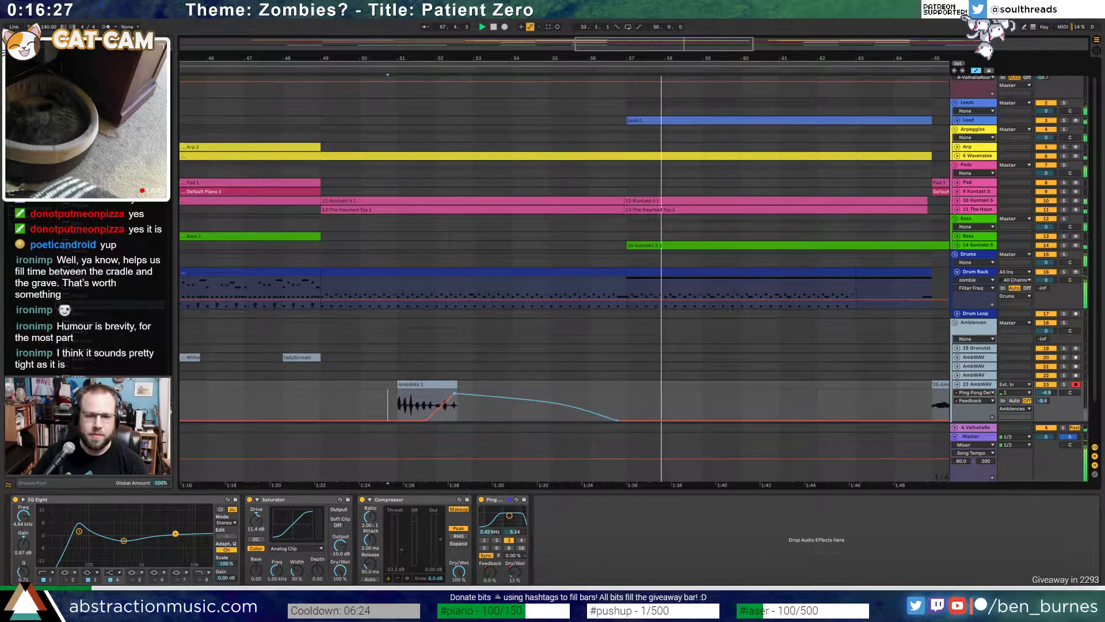
key(shift+Tab)
key(shift+Tab)
- Hide the automation, stop playback and fold the 23 AmbWAV track with the whole arrangement in view
key(a)
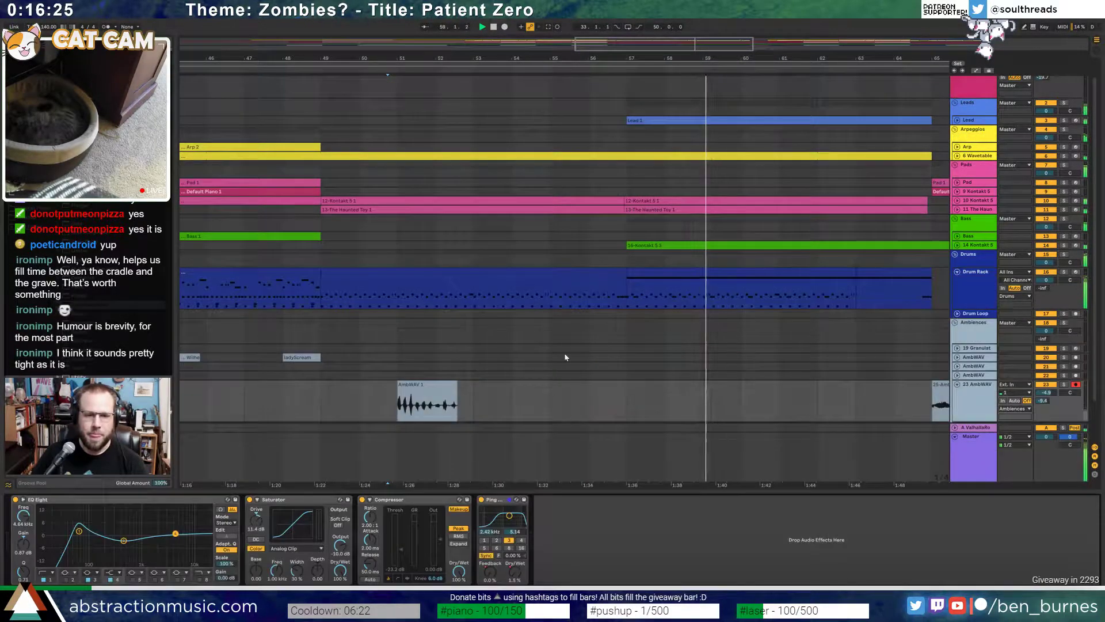
key(w)
key(space)
scroll(593, 381, up, 1)
scroll(593, 381, up, 1)
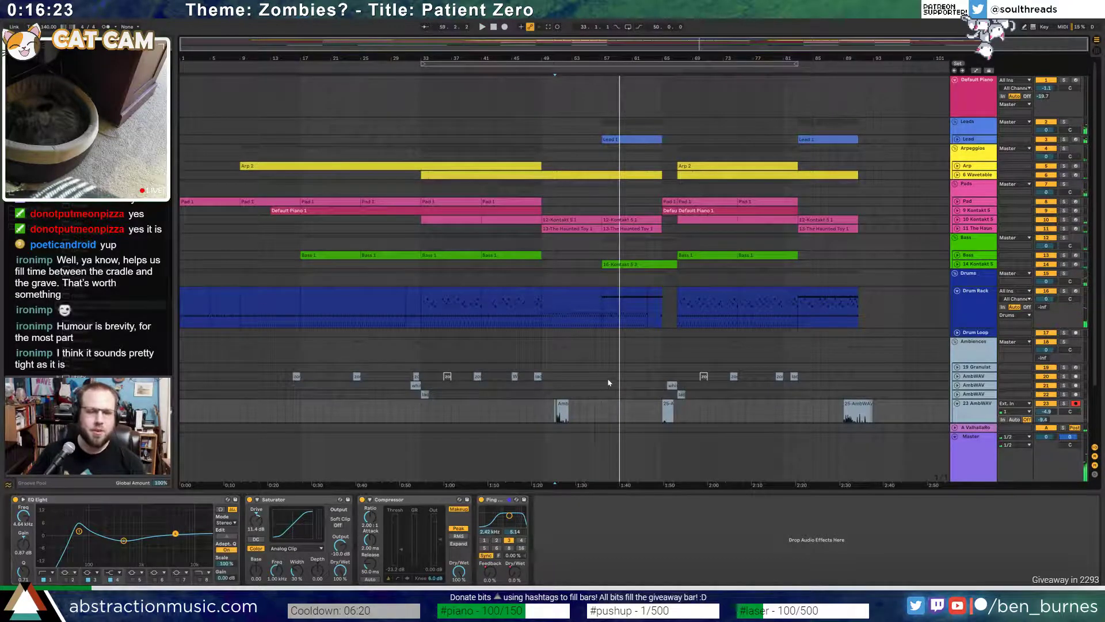
scroll(1011, 402, down, 5)
click(958, 355)
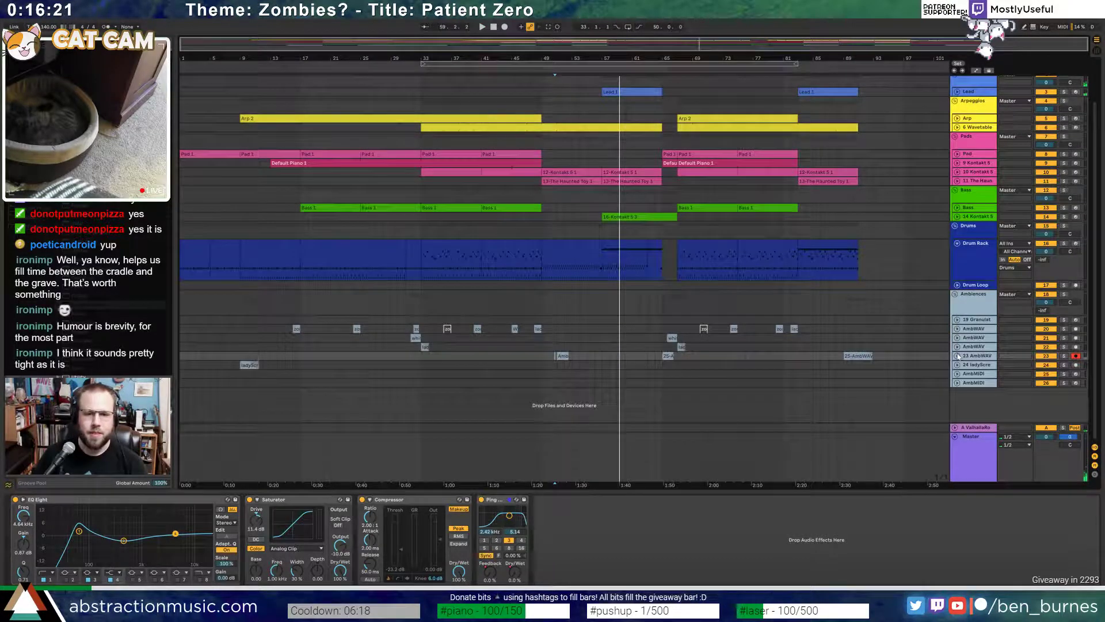
scroll(842, 376, up, 5)
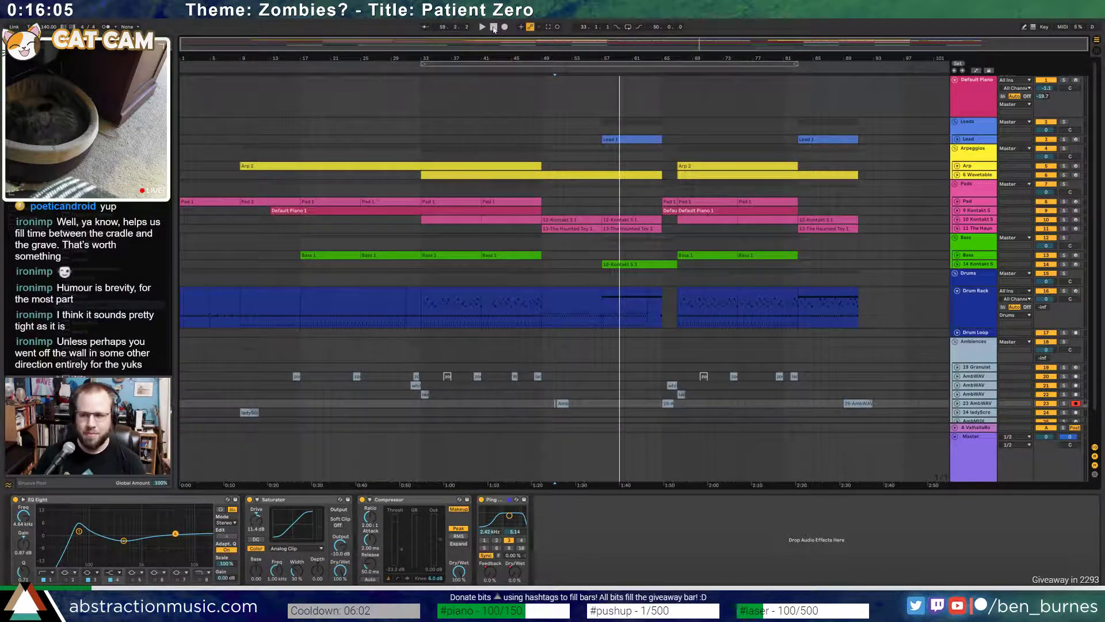
- Play the arrangement from about bar 33 and set the Master track's Glue Compressor threshold to -11.4 dB
click(969, 456)
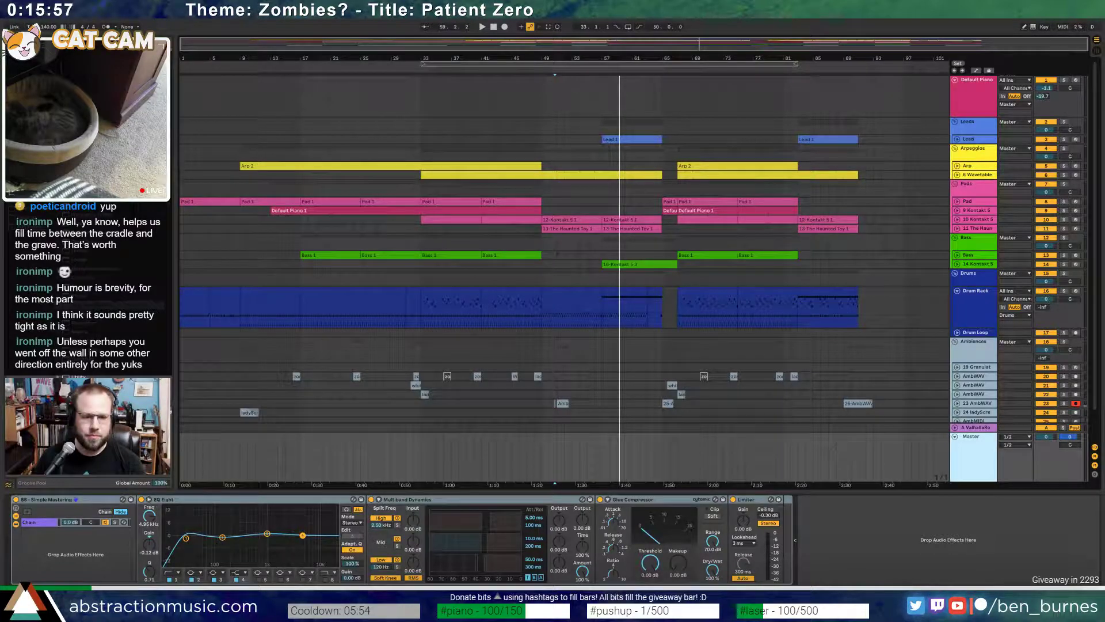
click(430, 94)
key(space)
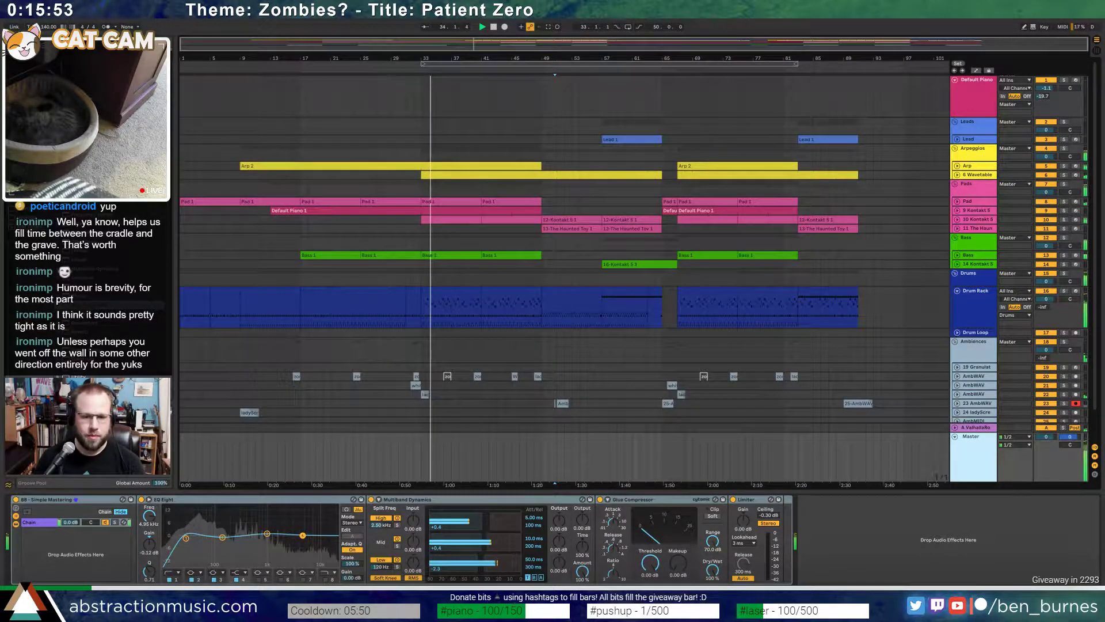
mouse_move(651, 562)
mouse_down()
mouse_move(650, 592)
mouse_move(679, 539)
mouse_move(652, 559)
mouse_up()
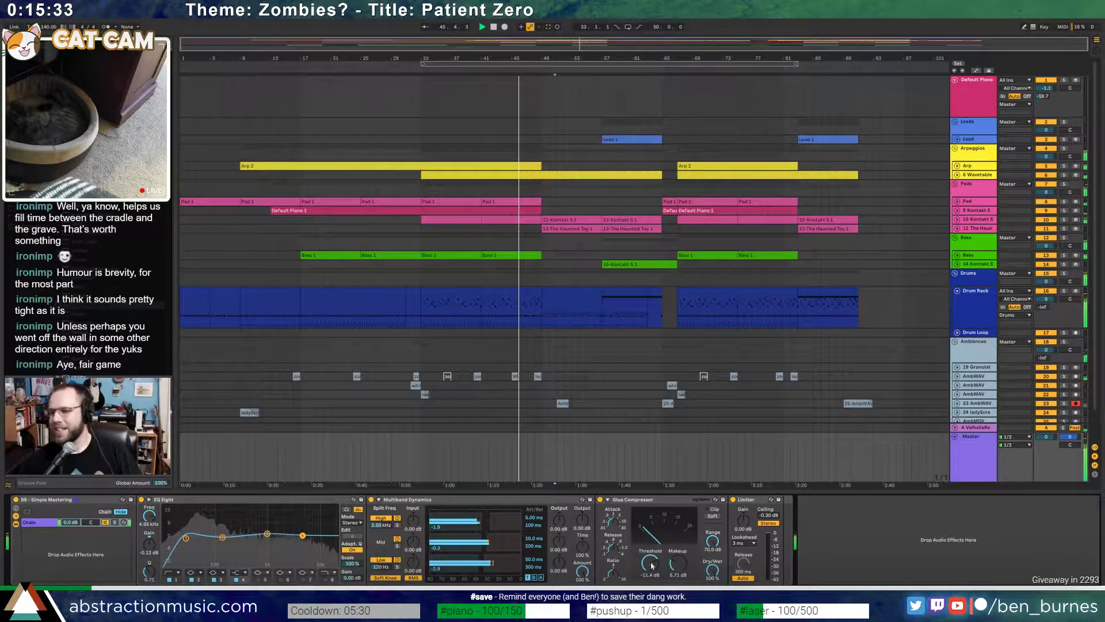
- Switch off the BB - Simple Mastering rack on the Master track and place the insertion marker at bar 49
click(17, 499)
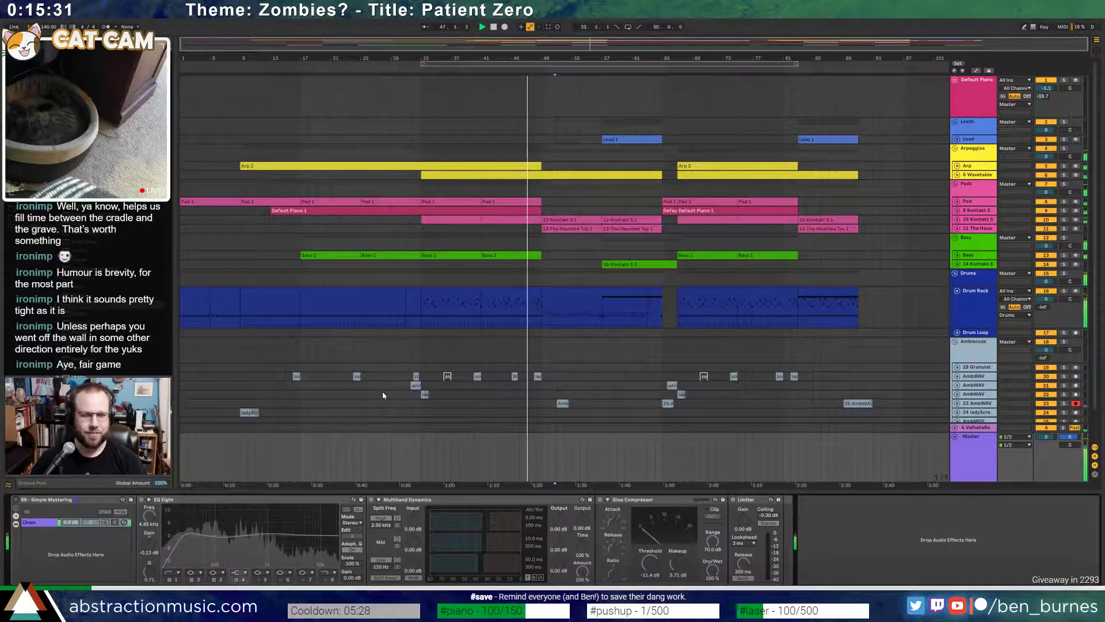
click(82, 500)
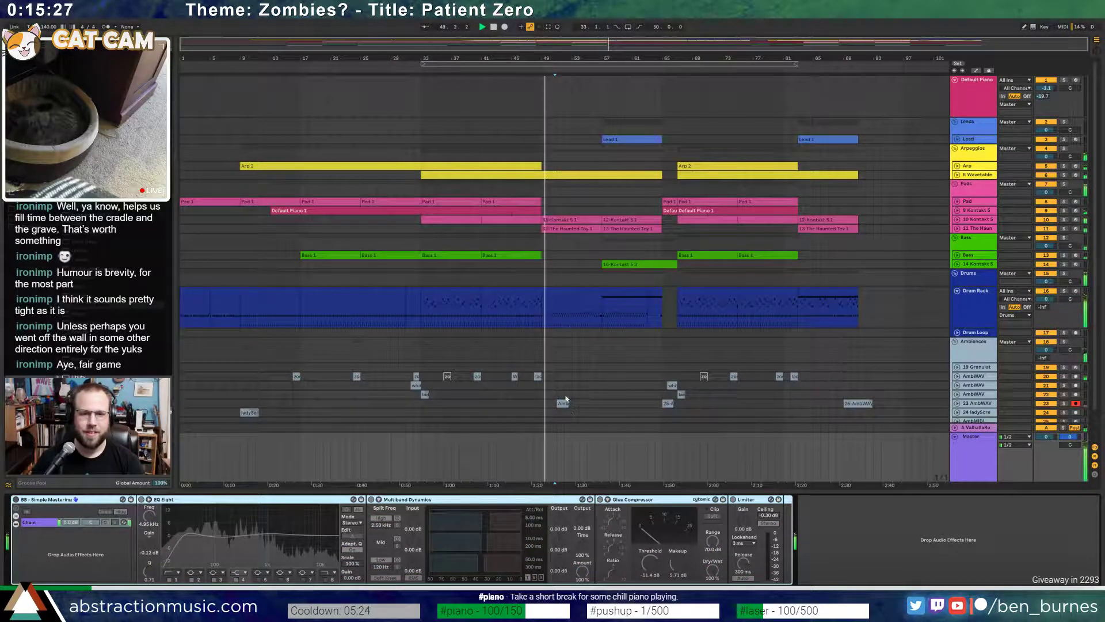
click(544, 354)
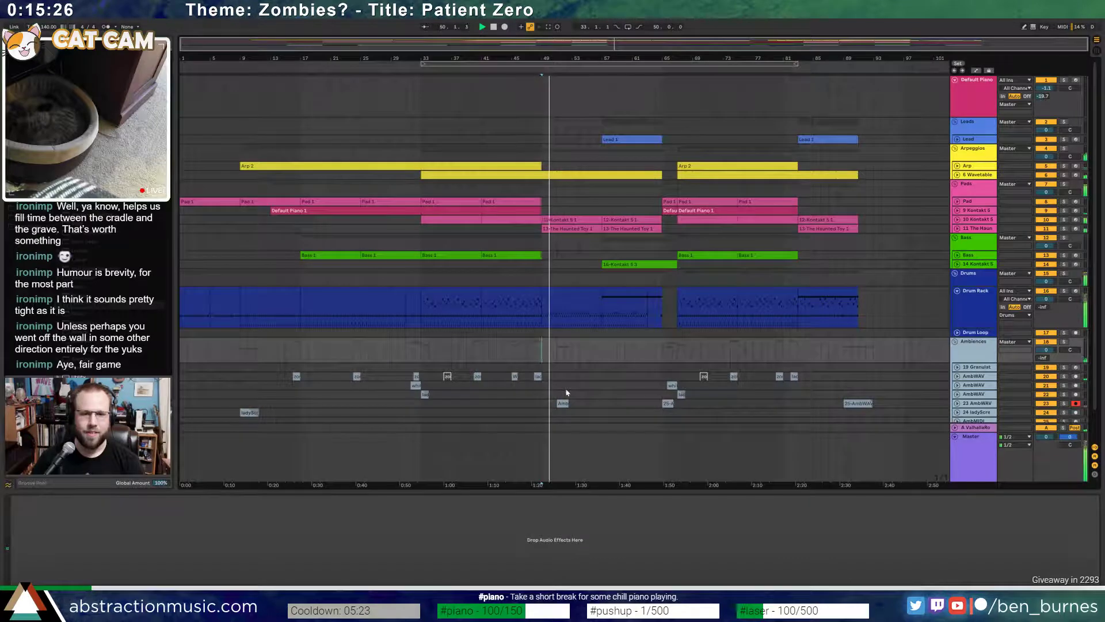
- Open the Drum Rack clip starting at bar 49 and add short Hard Kick notes just before the clip's bars 3 and 5
double_click(575, 310)
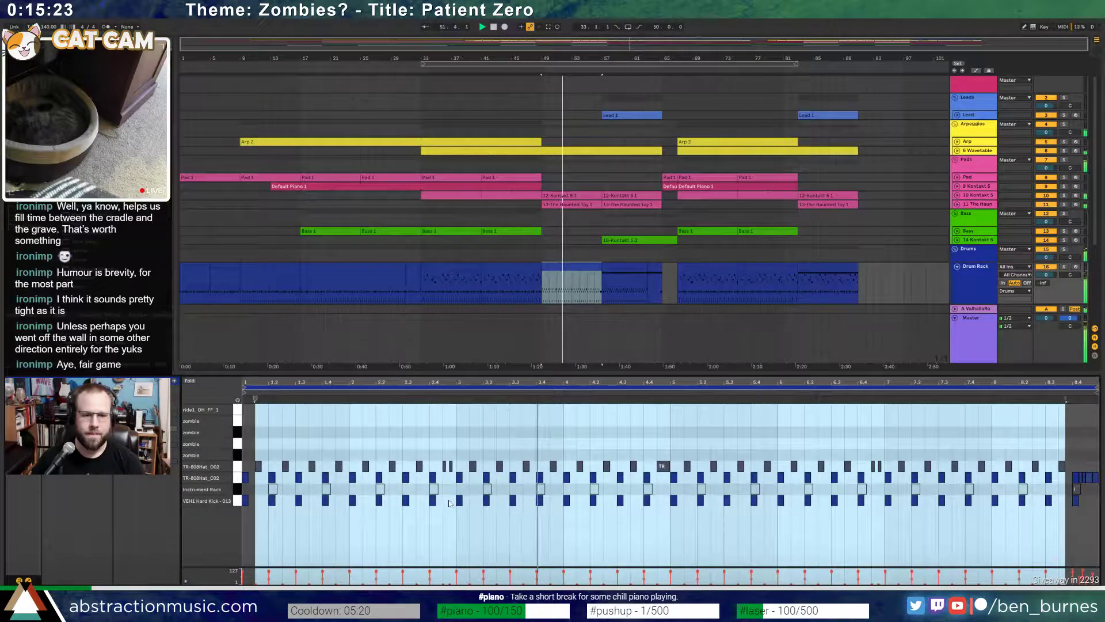
scroll(449, 504, up, 4)
click(467, 512)
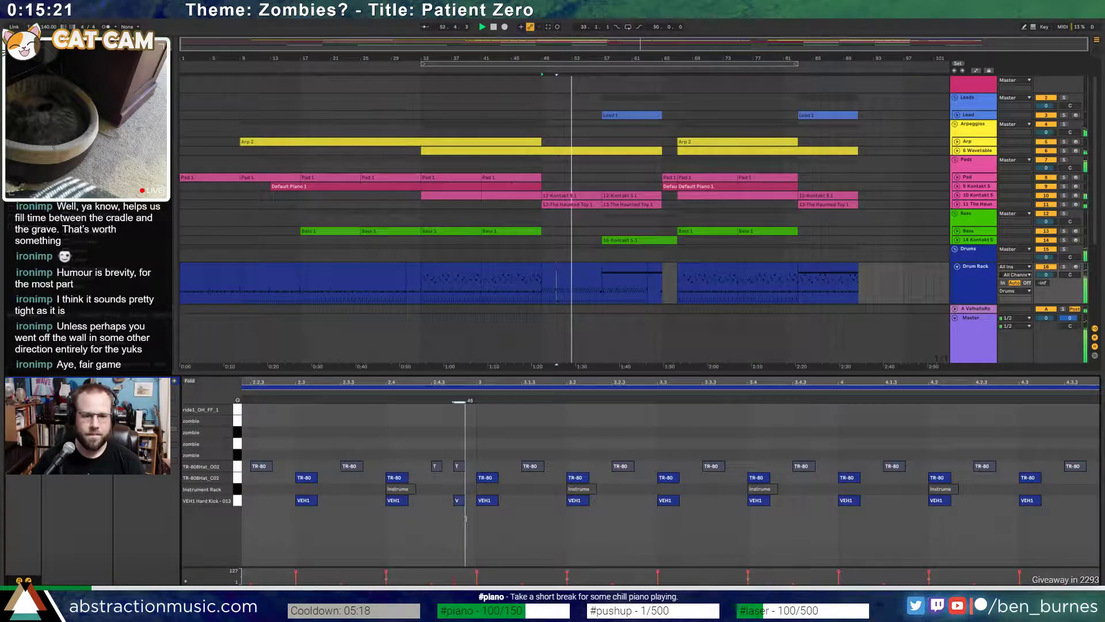
click(461, 500)
mouse_move(828, 382)
mouse_down()
mouse_move(828, 371)
mouse_move(707, 370)
mouse_up()
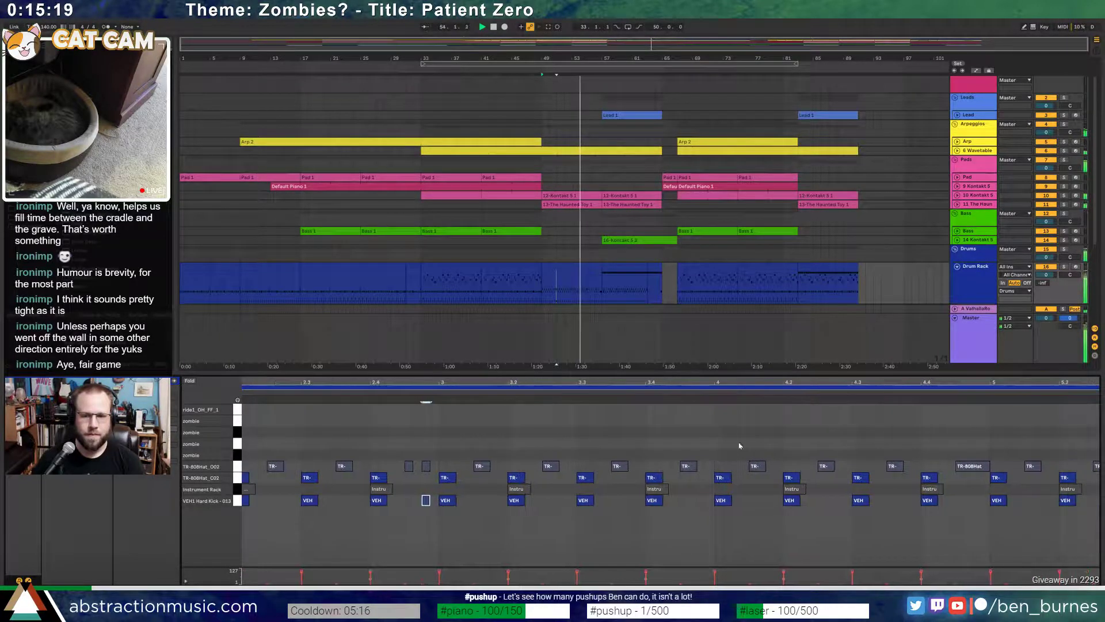
click(907, 504)
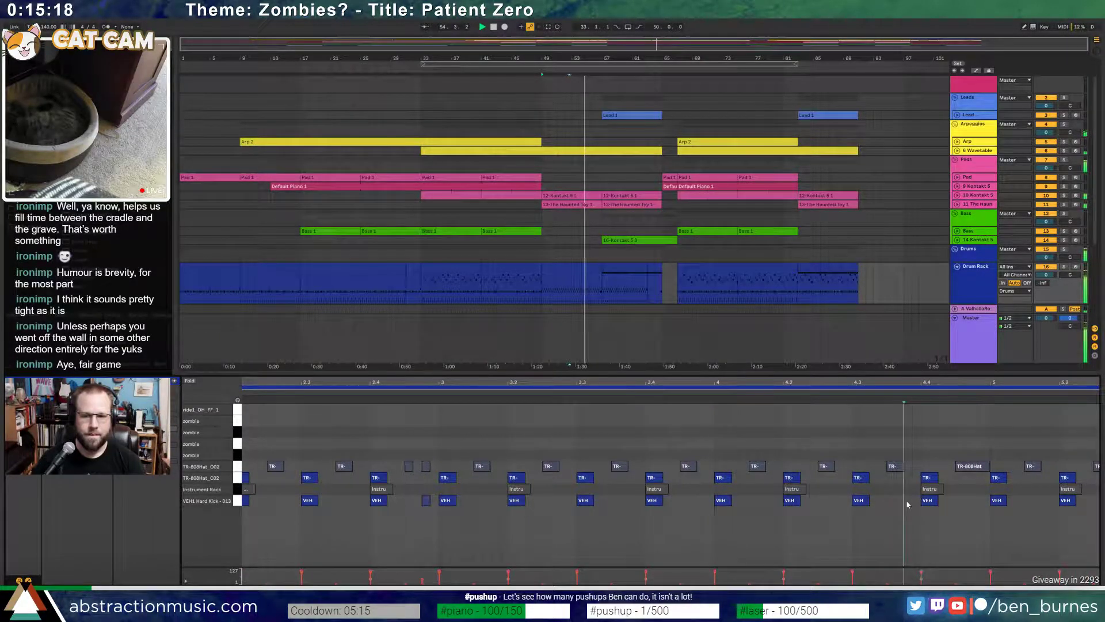
double_click(976, 500)
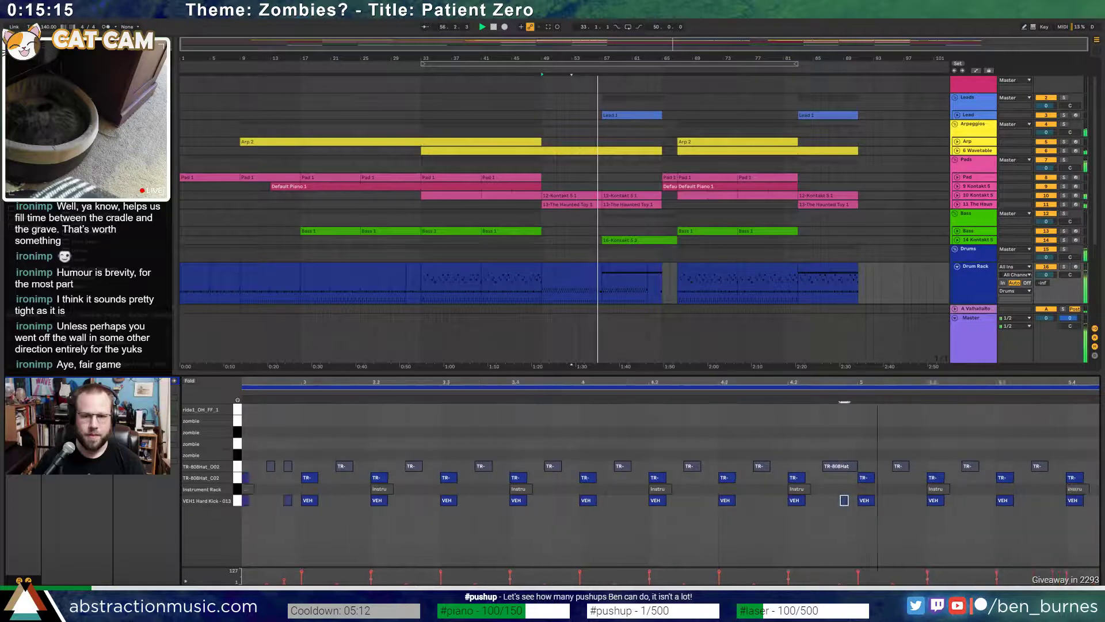
- Duplicate the Hard Kick notes of the clip's first two bars three times to fill all eight bars
double_click(1008, 384)
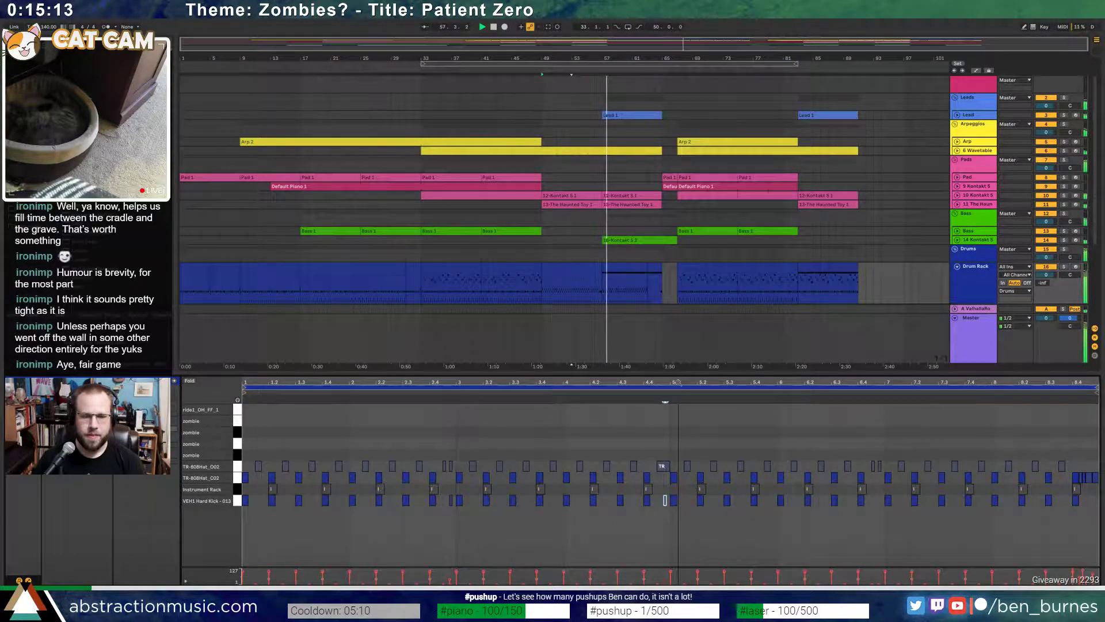
drag(453, 511, 240, 504)
key(ctrl+d)
key(ctrl+d)
key(ctrl+d)
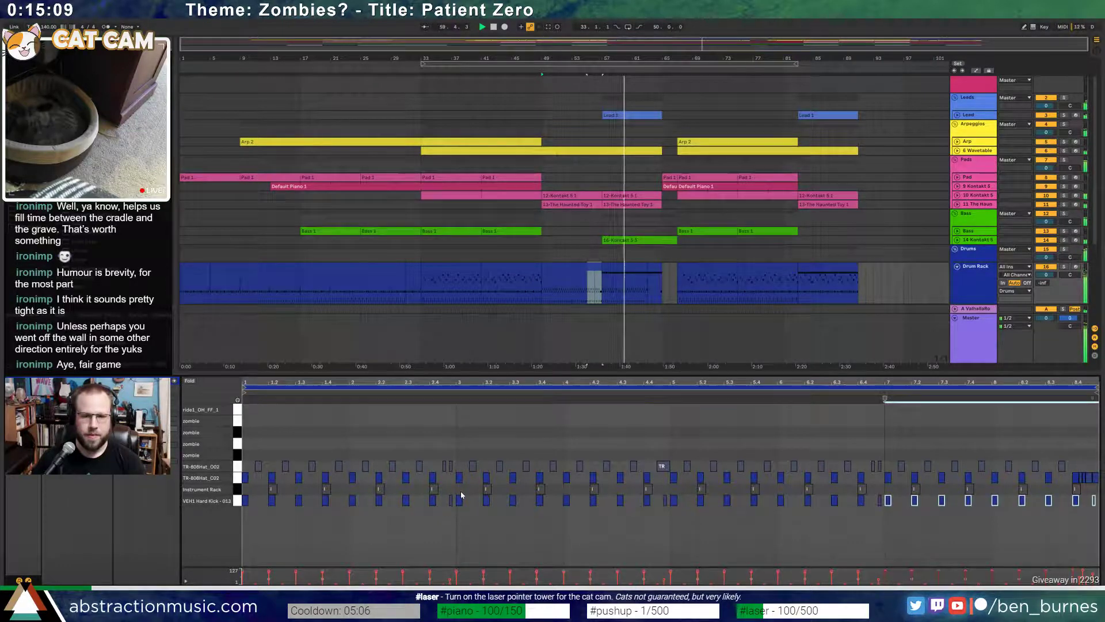
- Copy all Hard Kick notes from the bar 49 clip into the Drum Rack clip starting at bar 57
click(236, 505)
click(614, 275)
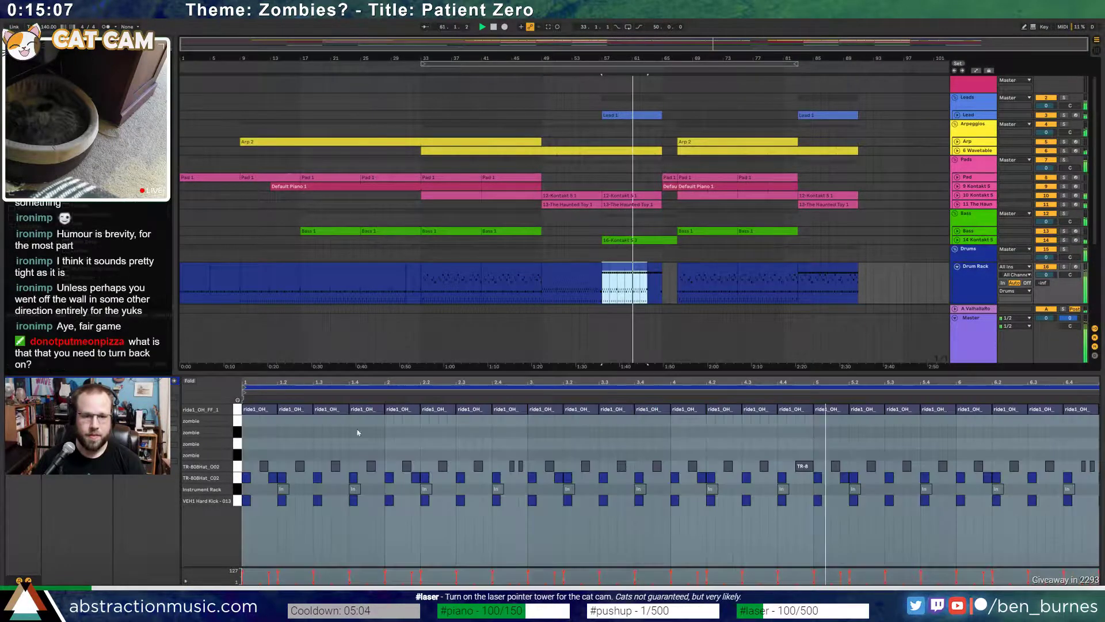
click(244, 512)
key(ctrl+v)
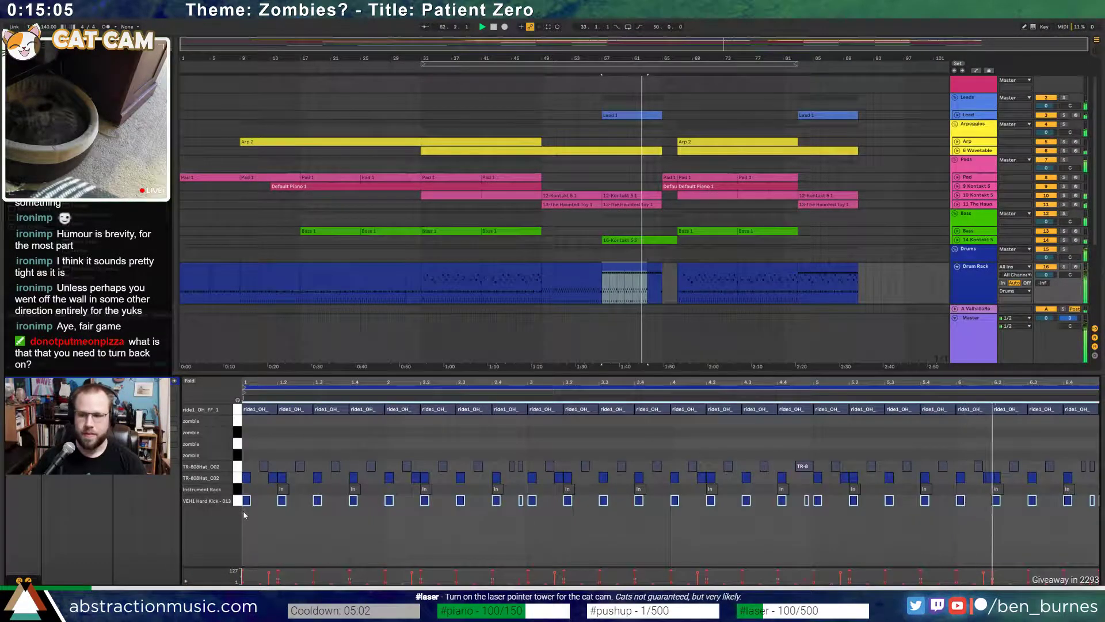
- Switch the Master track's BB - Simple Mastering rack on for a check and back off
click(996, 335)
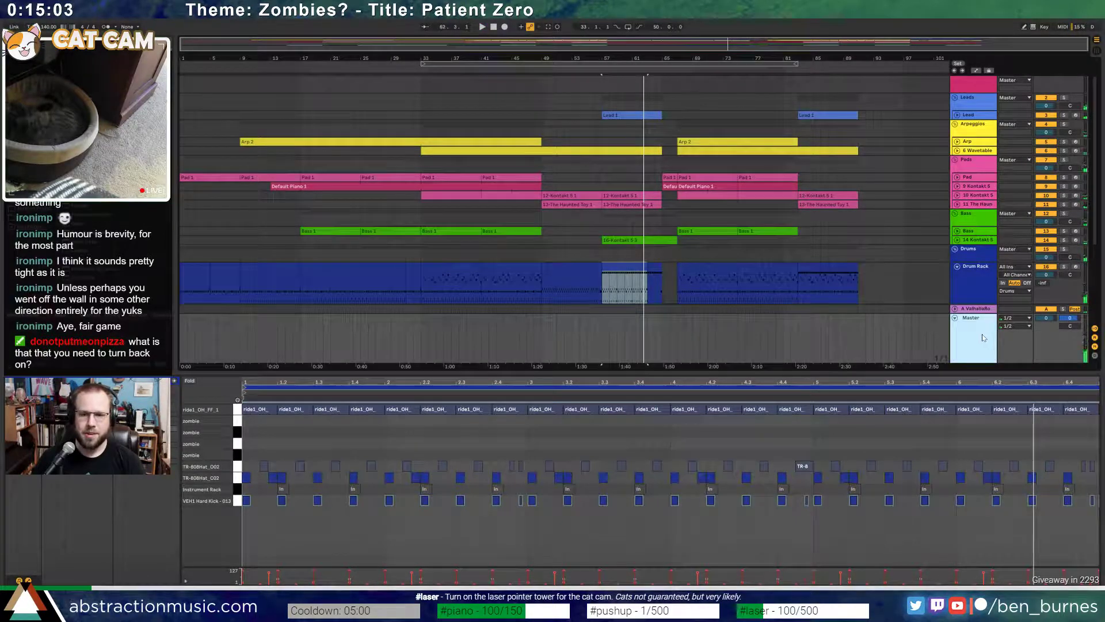
double_click(983, 338)
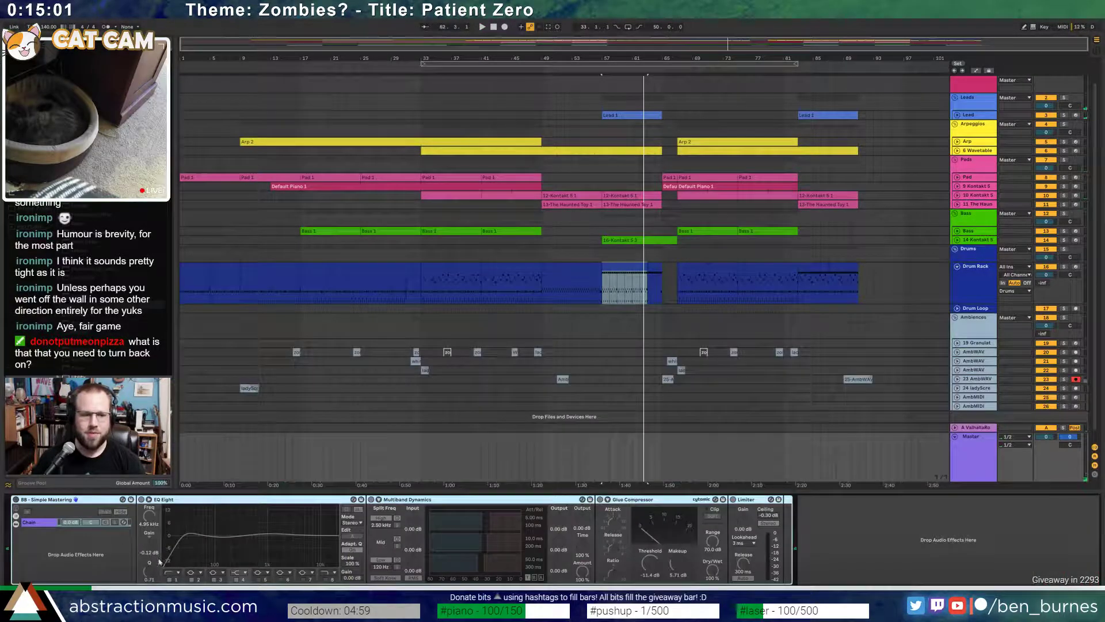
click(15, 501)
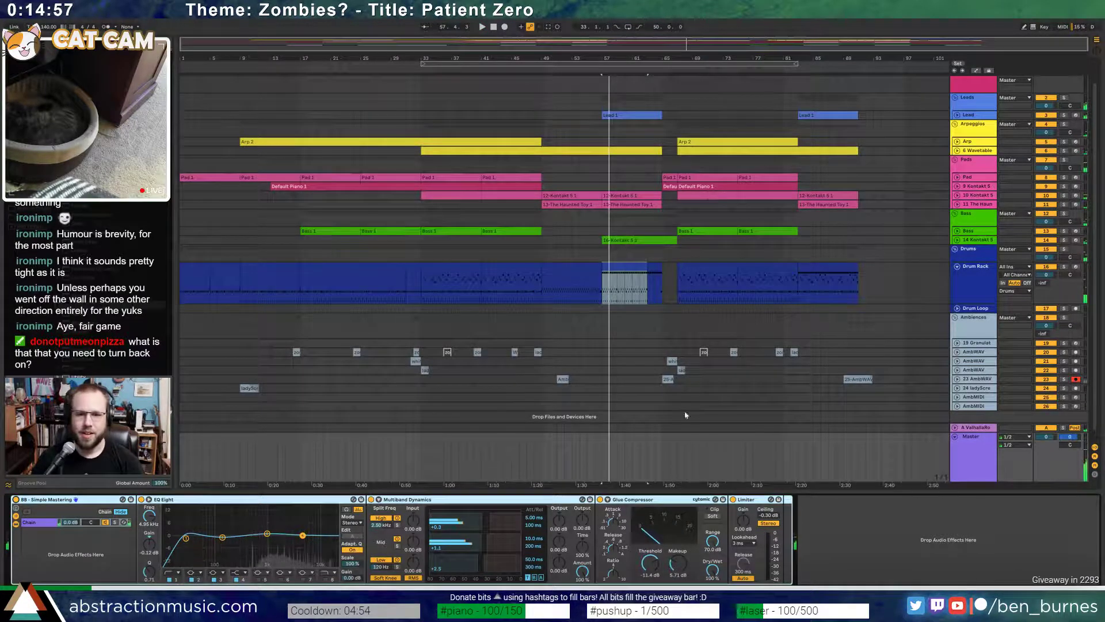
click(16, 499)
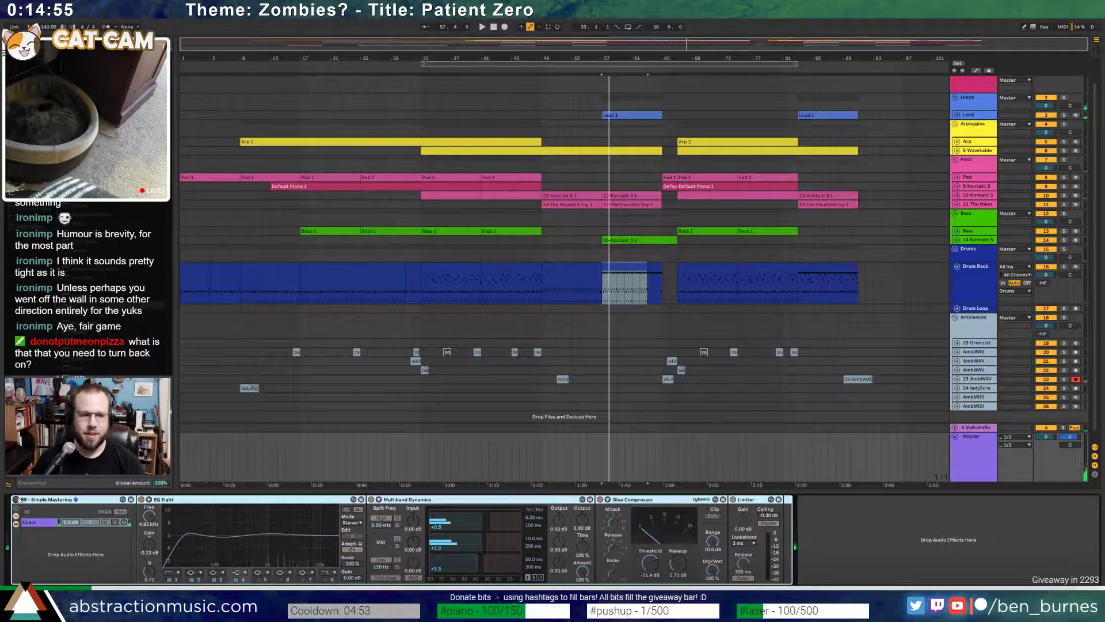
- Play the arrangement from bar 49 to check the edited kick pattern
double_click(744, 290)
key(shift+Tab)
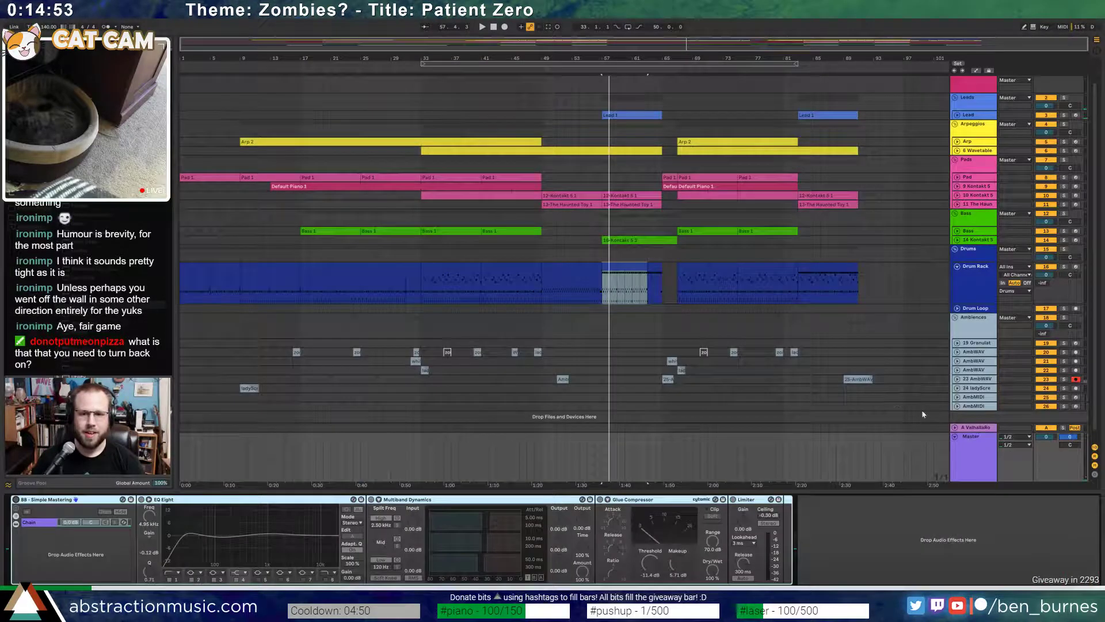
scroll(956, 438, up, 1)
click(609, 289)
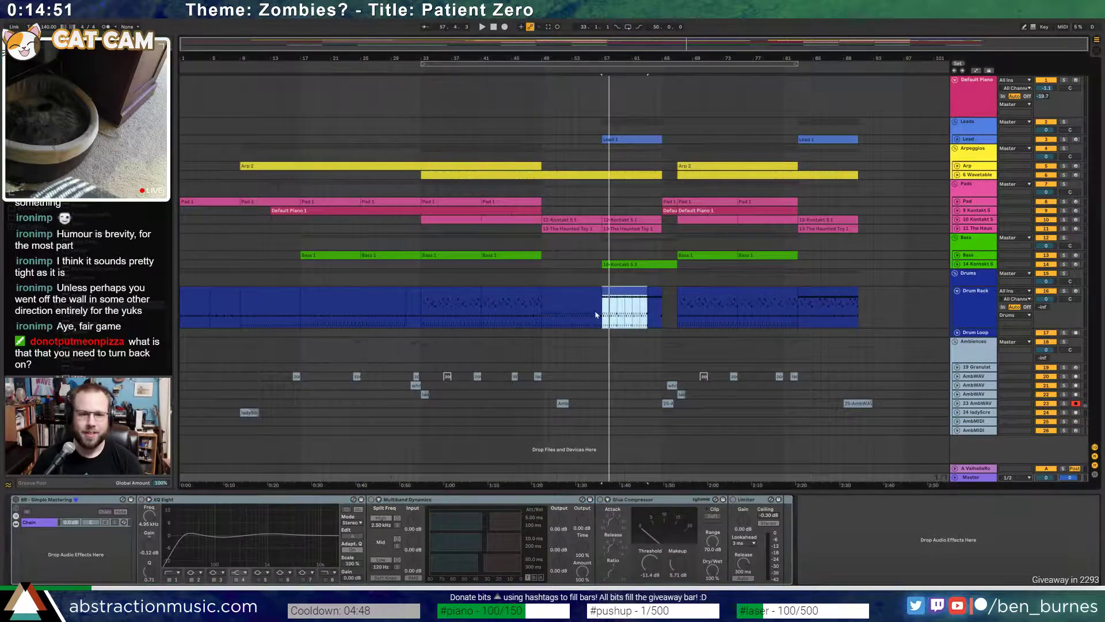
click(541, 312)
key(space)
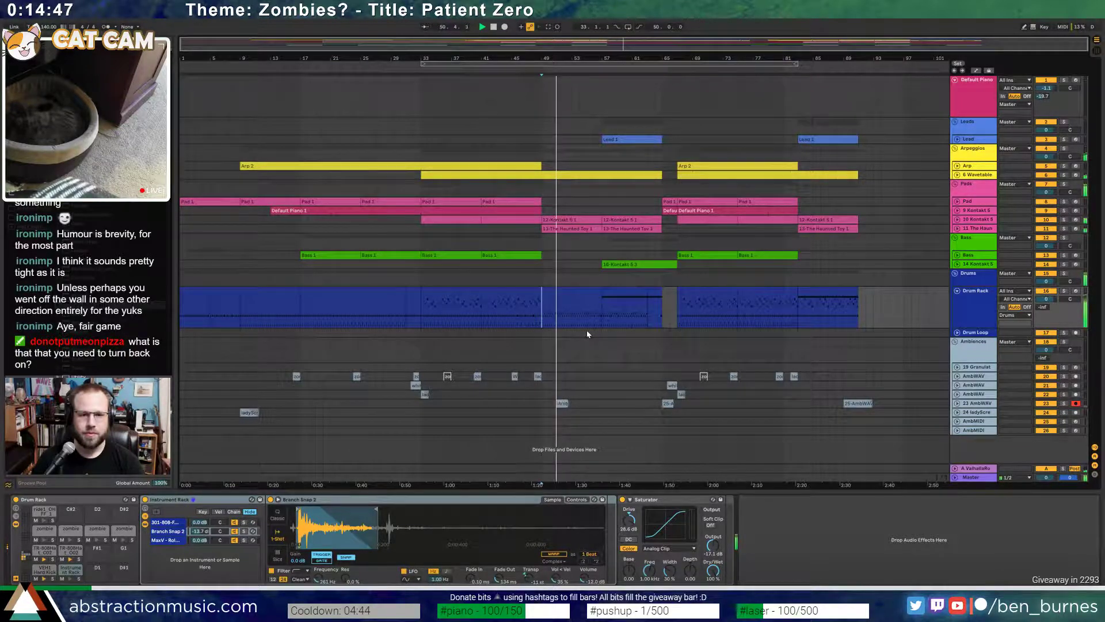
- In the bar 49 Drum Rack clip, build a run of four lower-row TR-808Hat notes from 4.4 to bar 5 and adjust their velocities
double_click(589, 304)
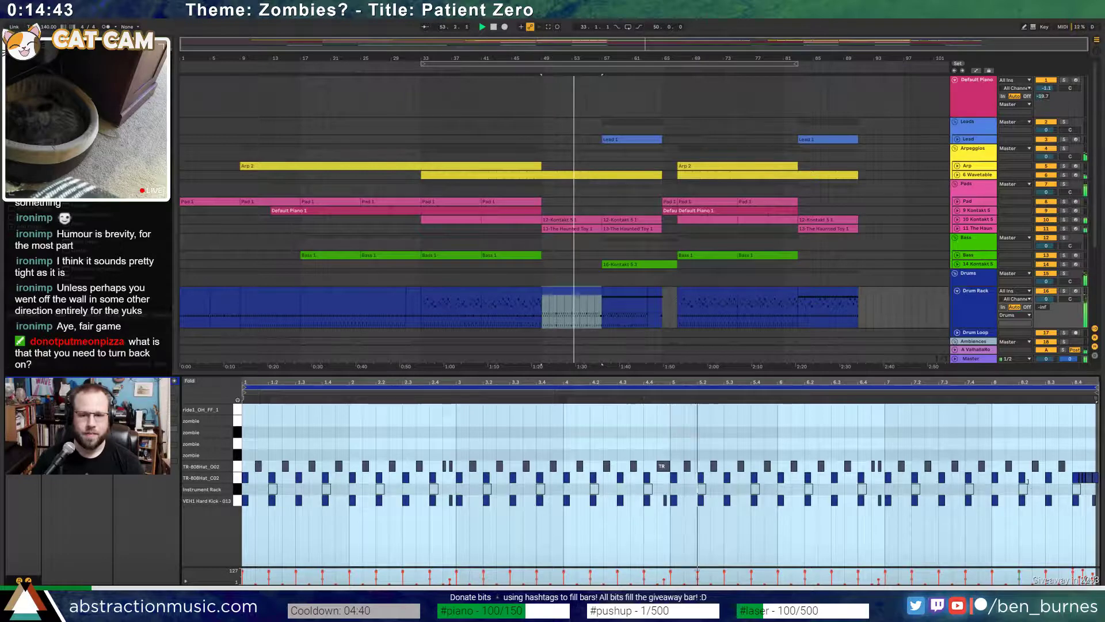
scroll(657, 460, up, 3)
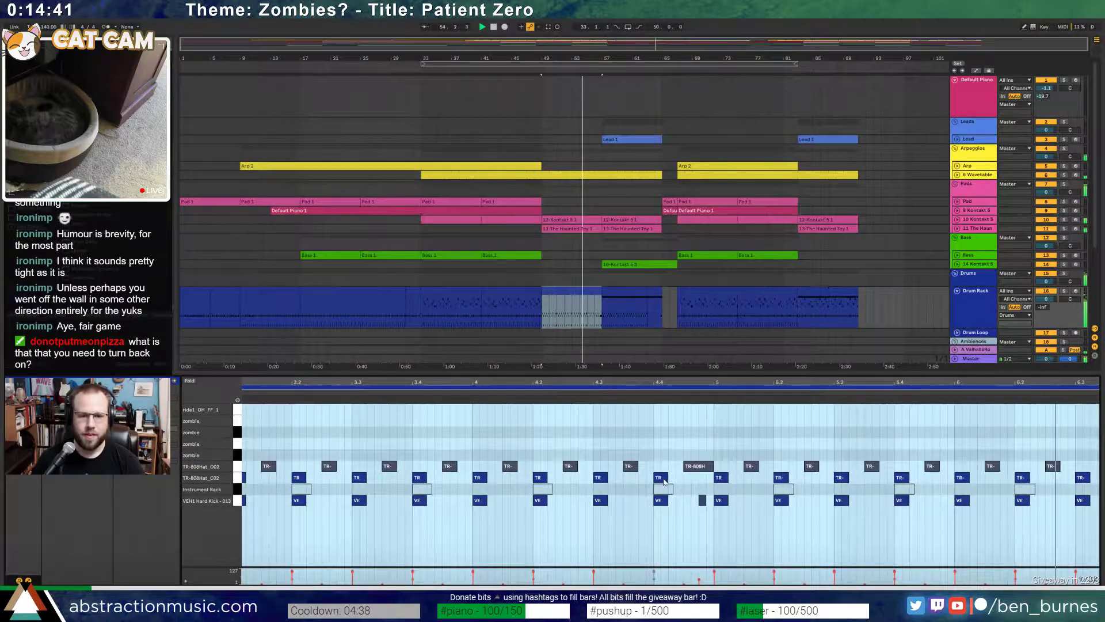
click(665, 480)
key(ctrl+d)
key(ctrl+d)
key(ctrl+d)
click(676, 479)
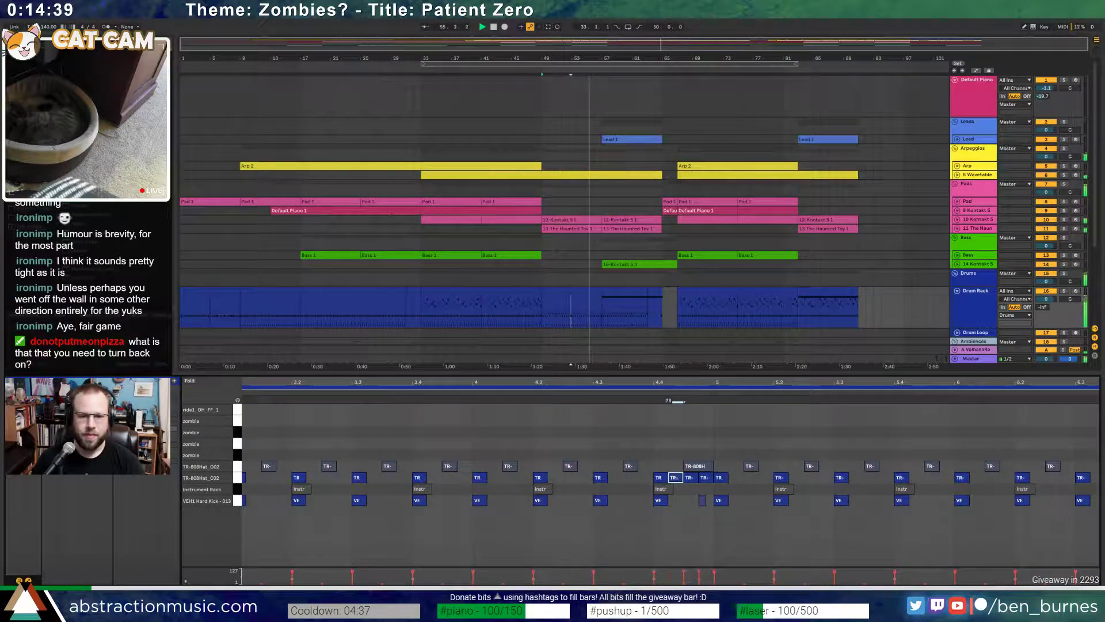
click(703, 477)
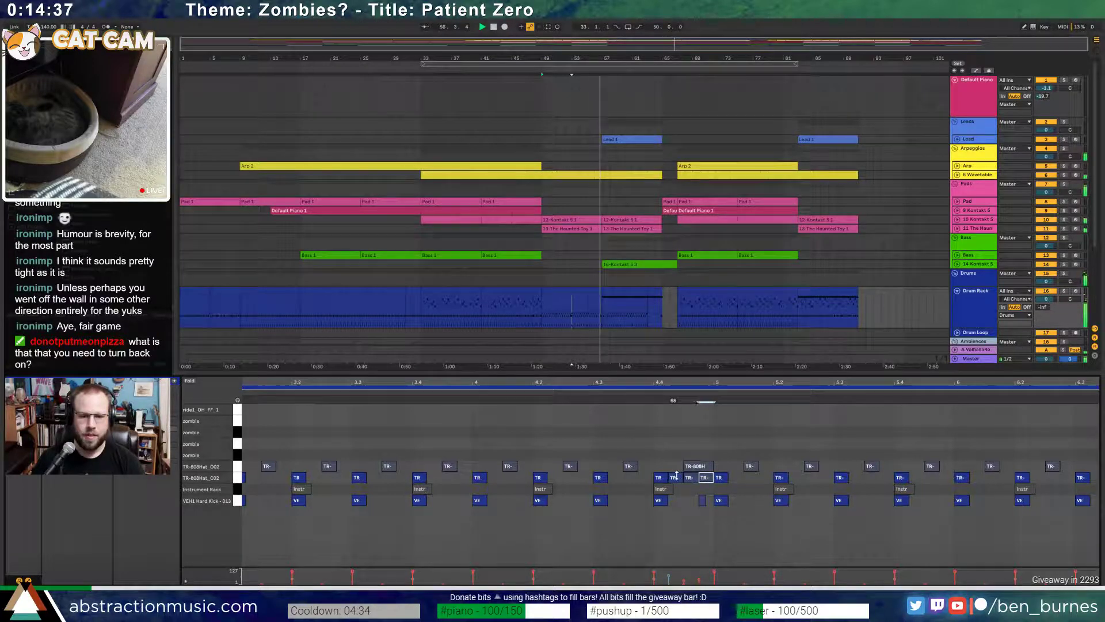
drag(649, 474, 708, 482)
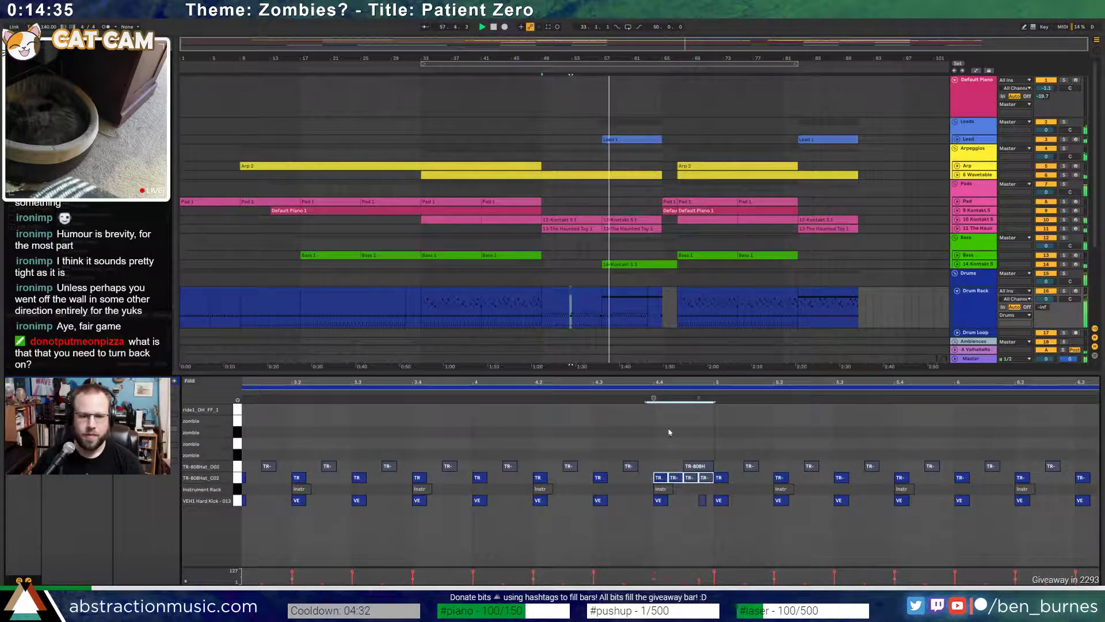
- Paste the four-note TR-808Hat run at 3.4 in the Drum Rack clip starting at bar 57
click(627, 297)
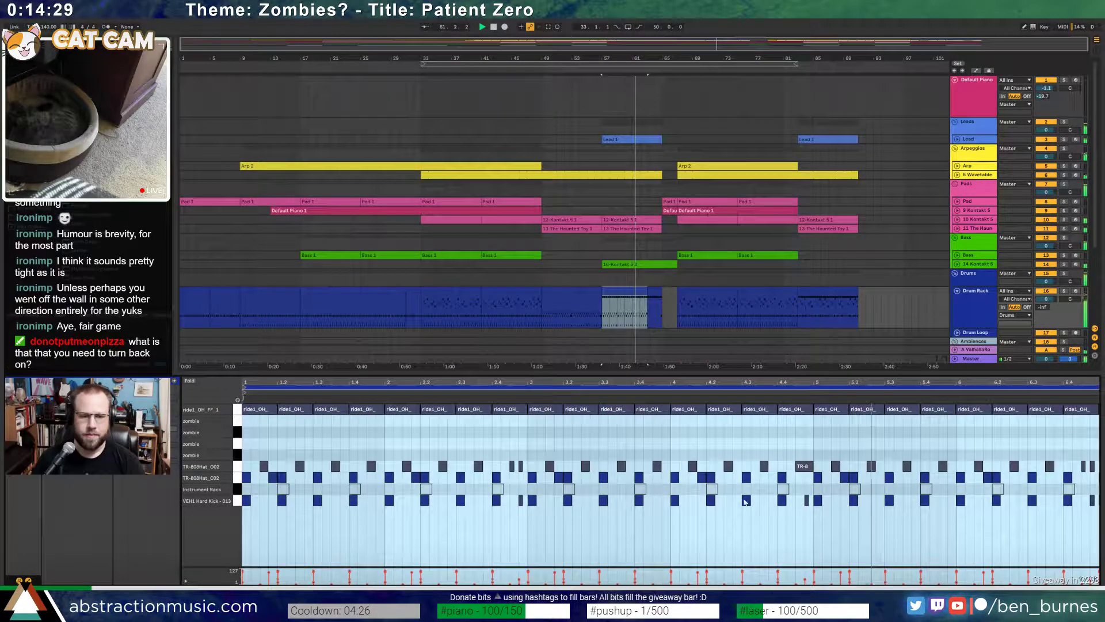
click(800, 476)
double_click(782, 468)
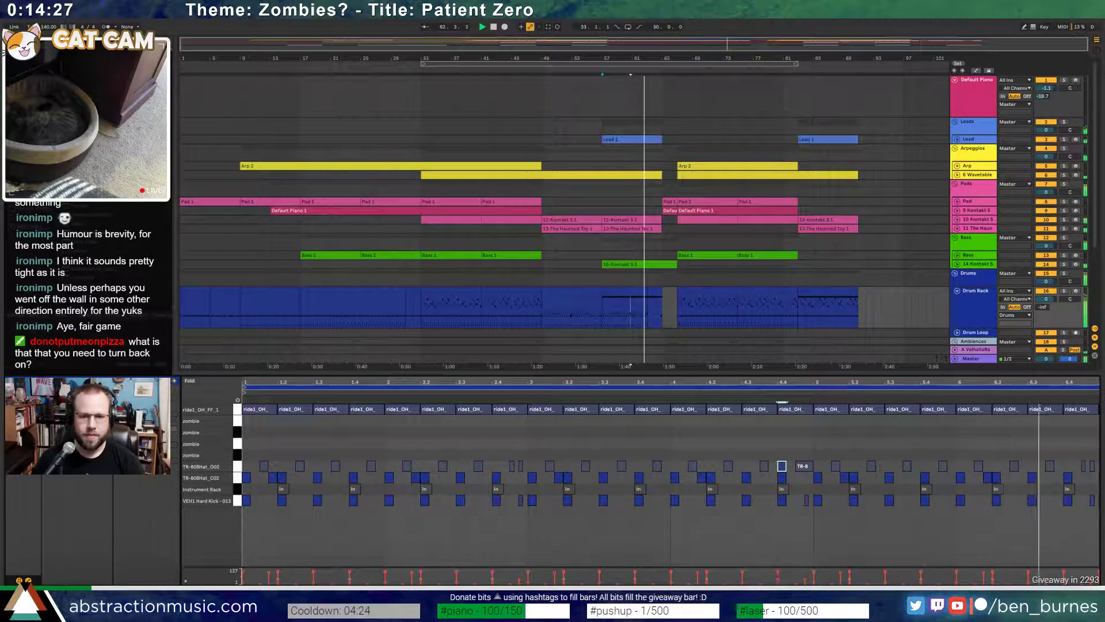
drag(820, 384, 669, 384)
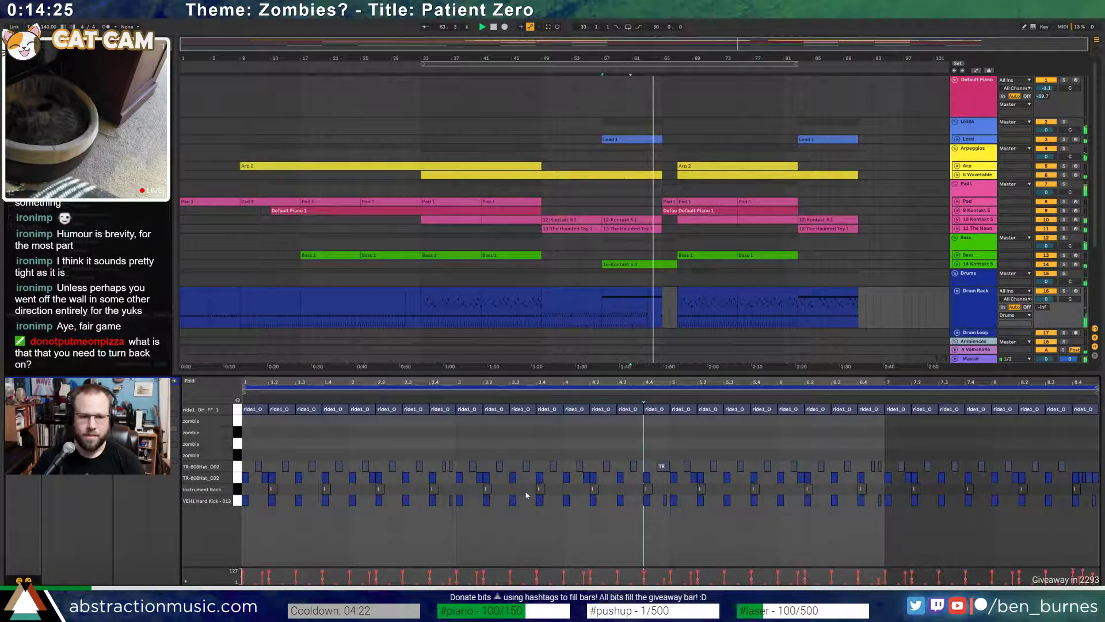
click(536, 472)
key(ctrl+v)
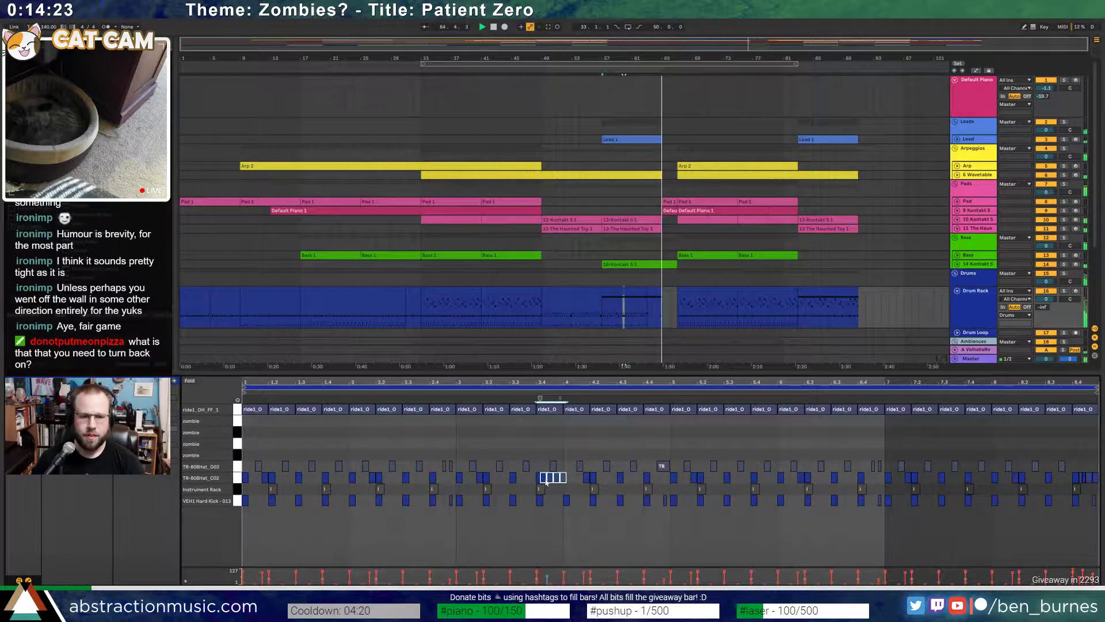
scroll(545, 482, up, 4)
drag(535, 482, 527, 480)
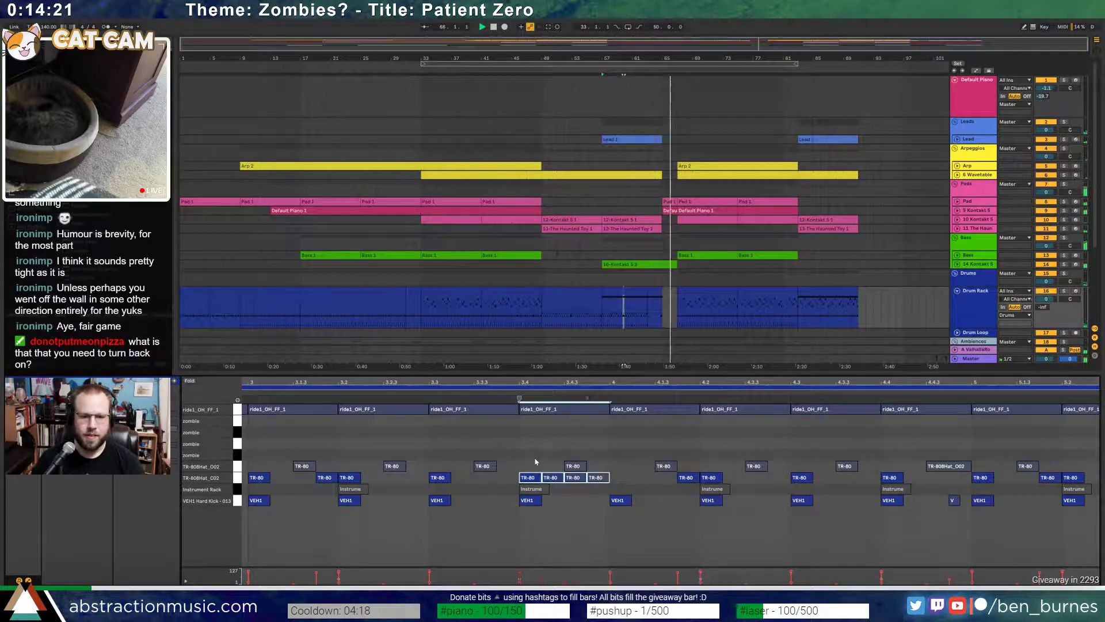
click(536, 460)
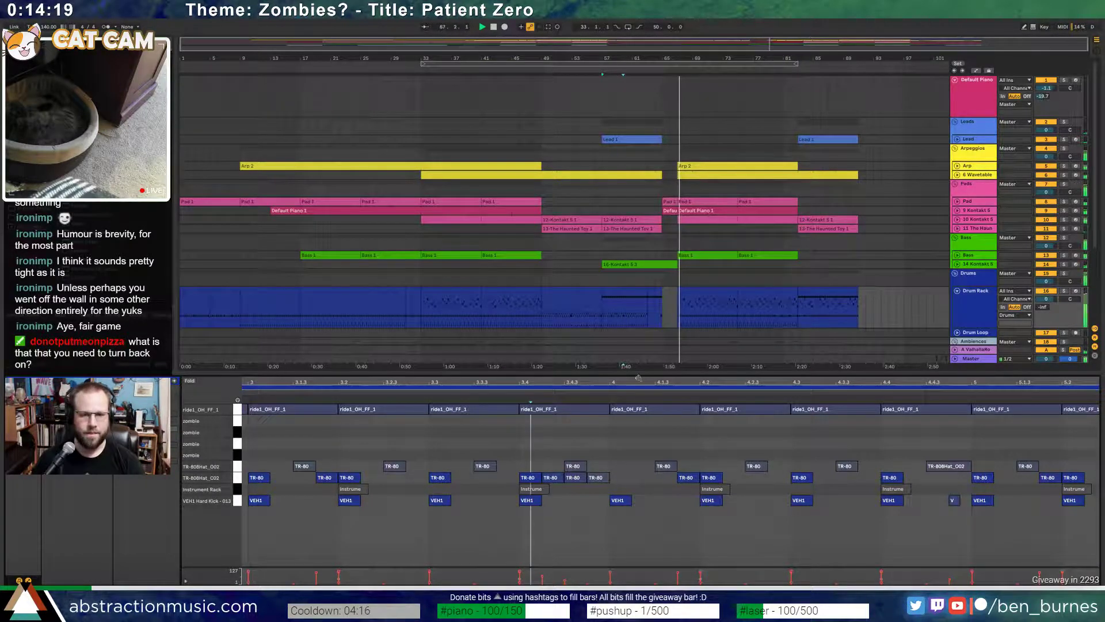
scroll(648, 382, down, 4)
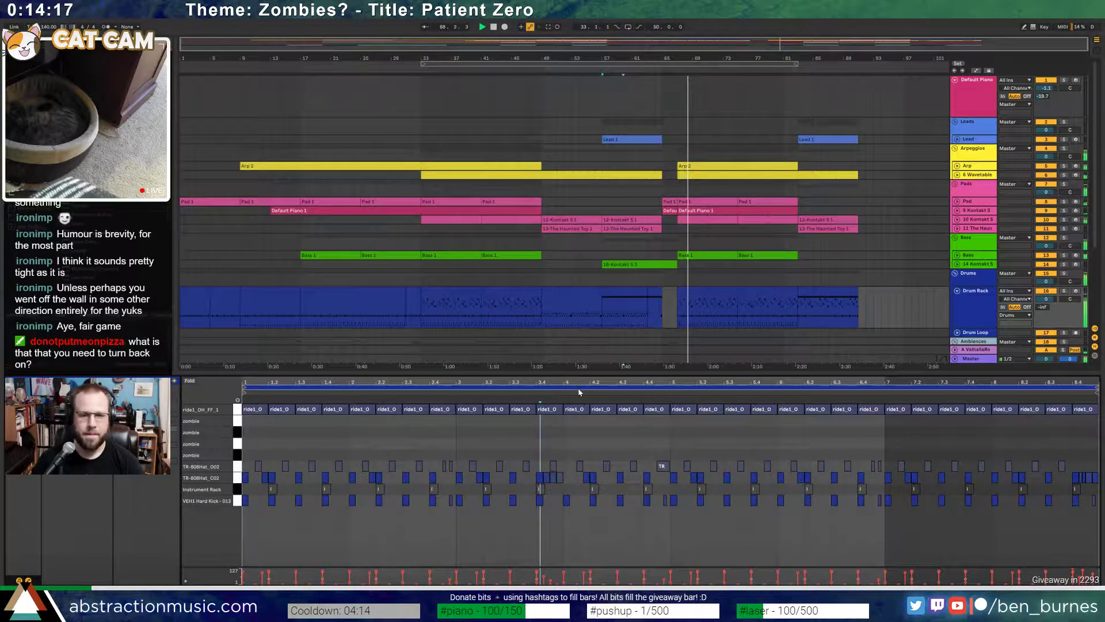
key(shift+Tab)
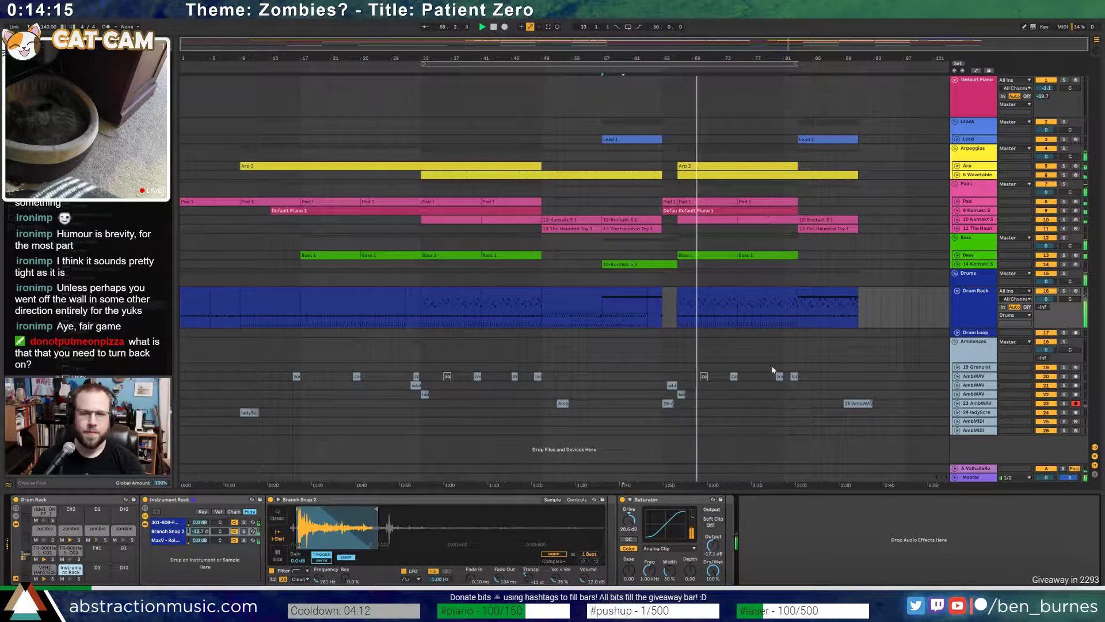
- Unfold the 10 Kontakt 5 track, set its Auto Filter frequency to 400 Hz and play from its clip at bar 67
click(963, 221)
click(958, 220)
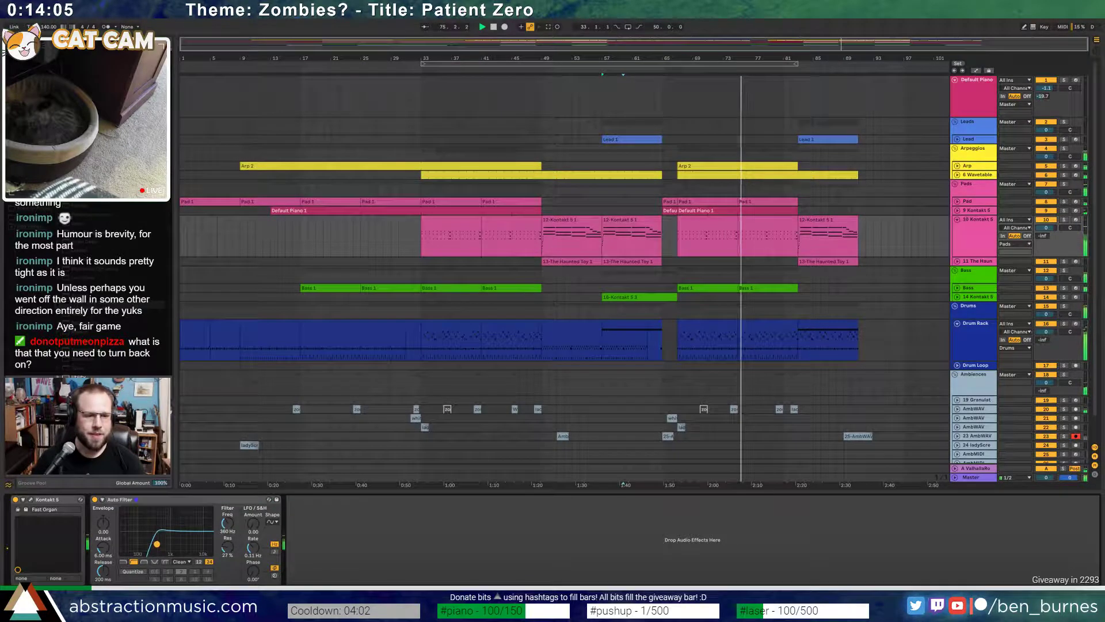
click(685, 228)
key(space)
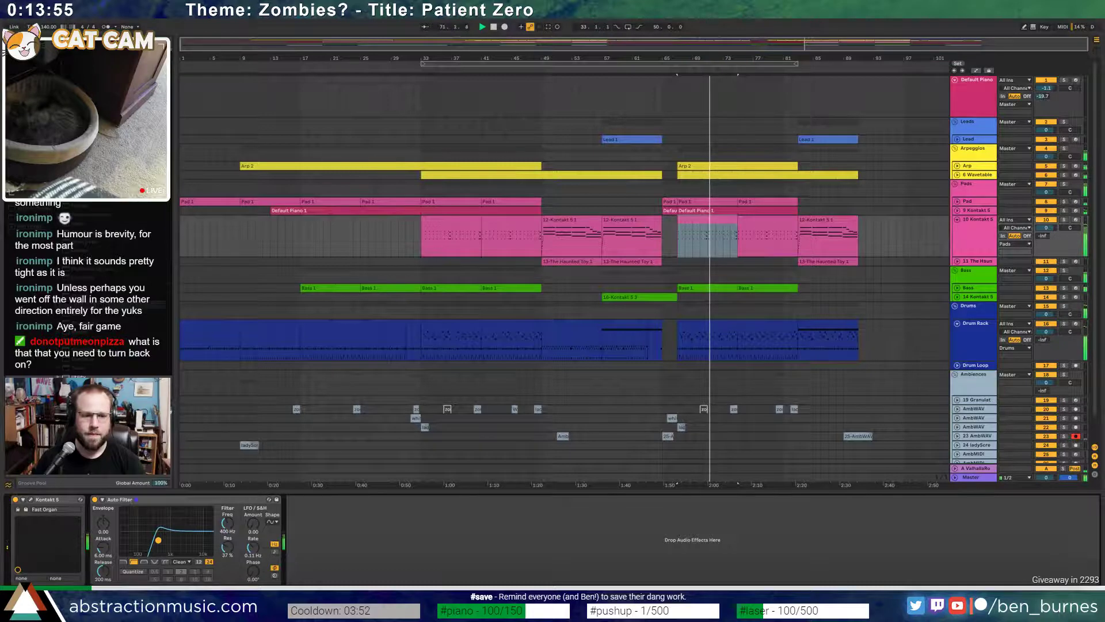
- Return playback to the start, fold the 10 Kontakt 5 and Drum Rack tracks, and unfold the 14 Kontakt 5 bass track
click(968, 288)
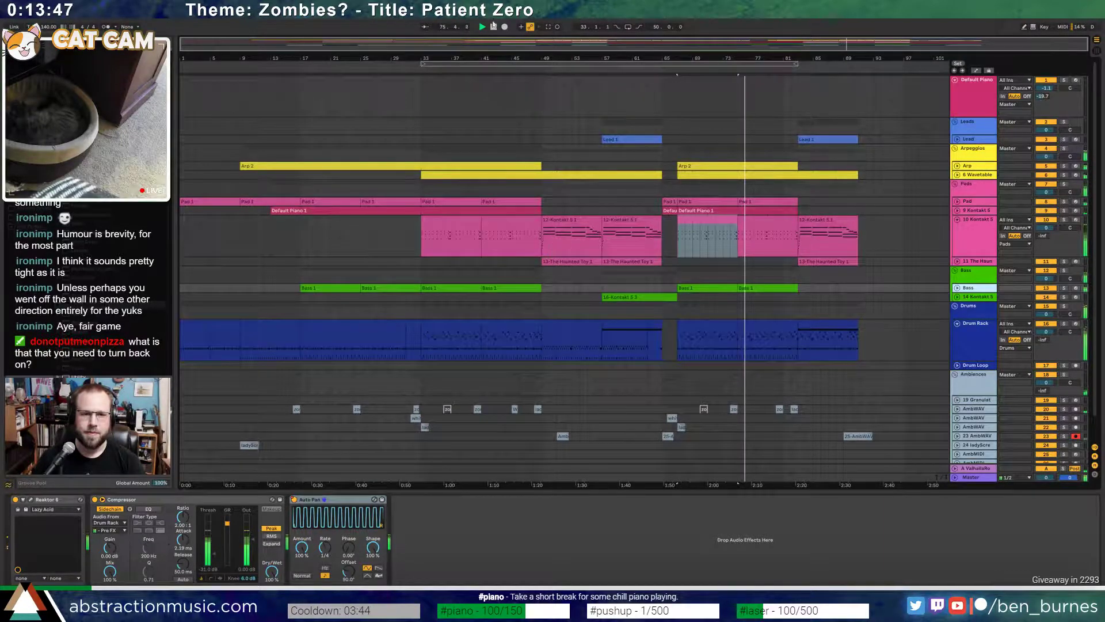
click(493, 27)
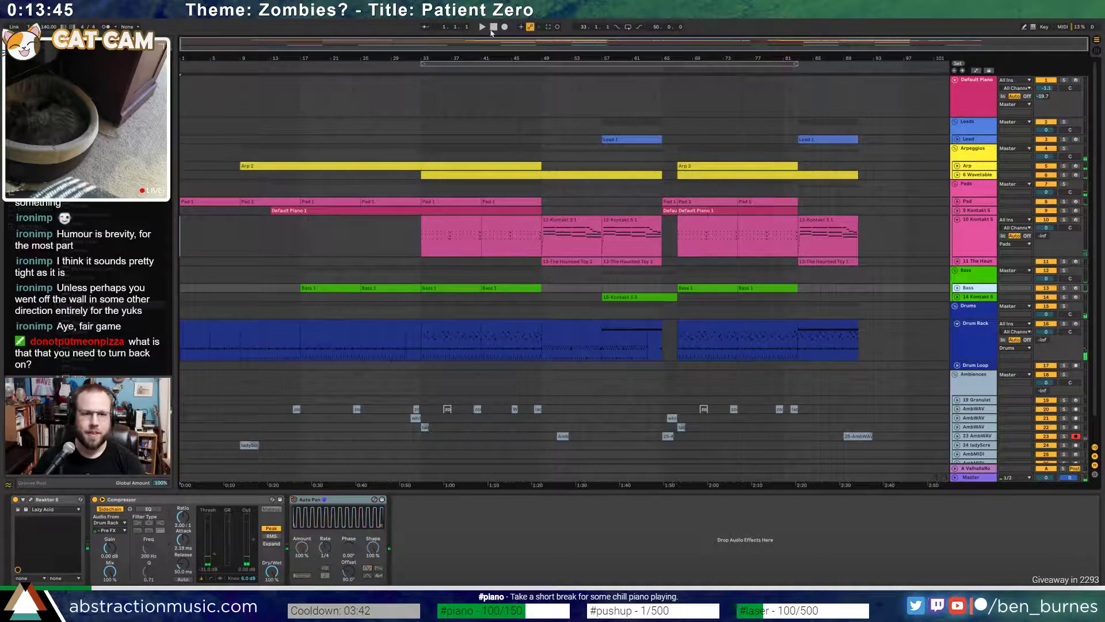
click(957, 222)
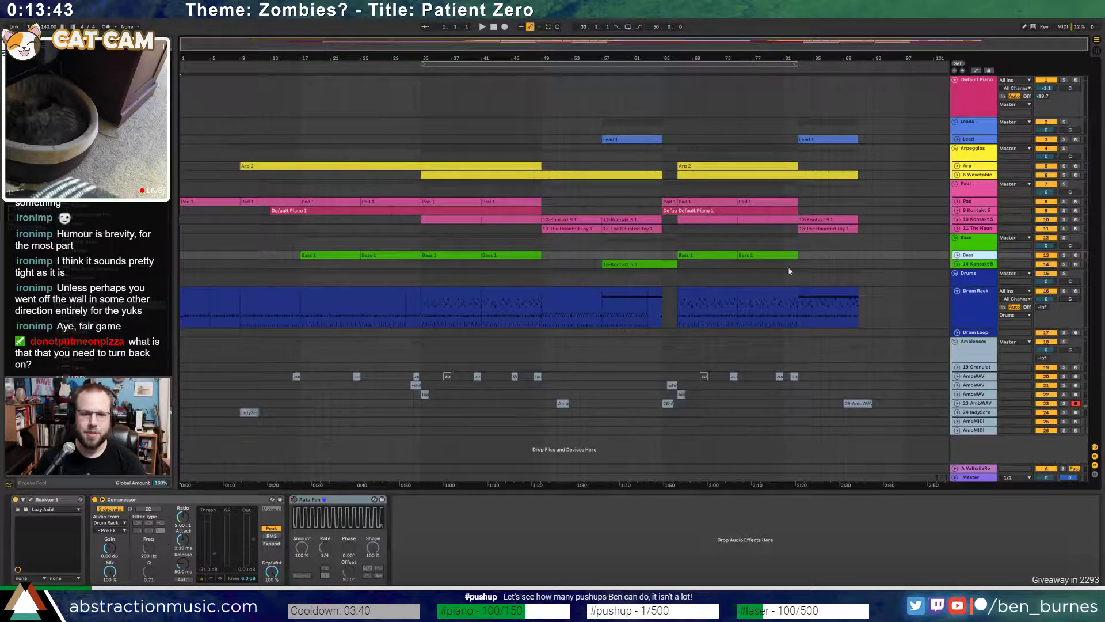
key(space)
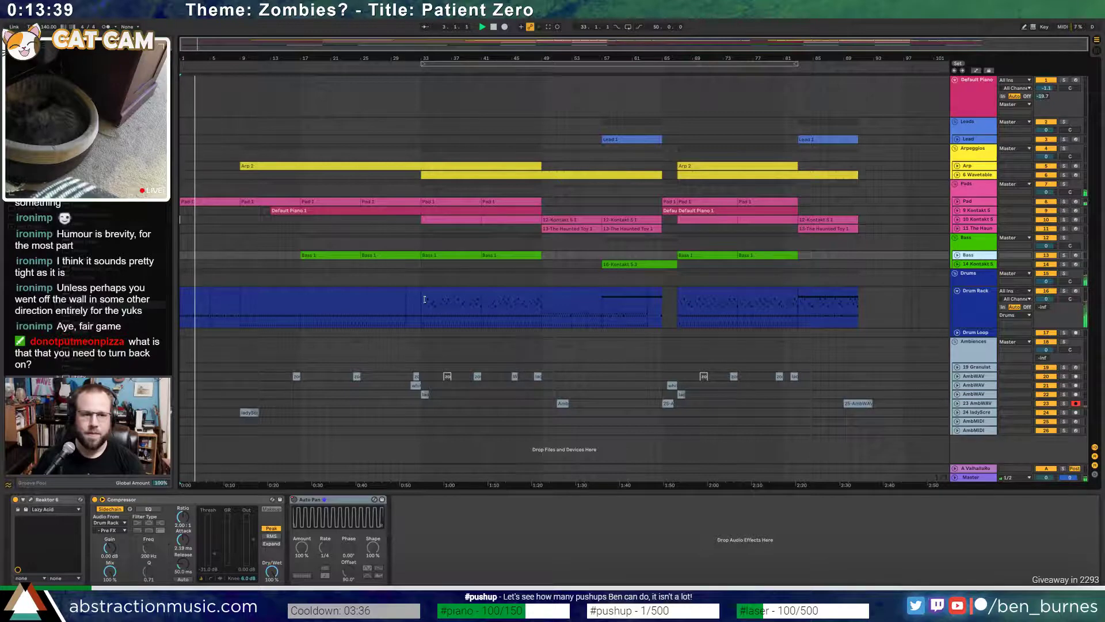
click(957, 292)
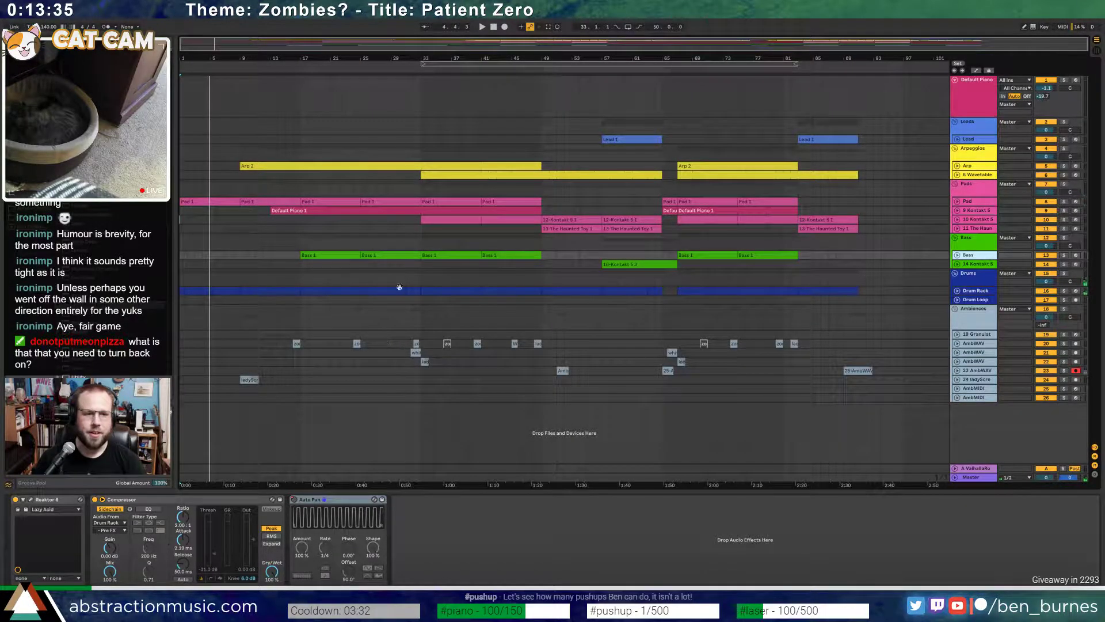
click(976, 264)
click(958, 265)
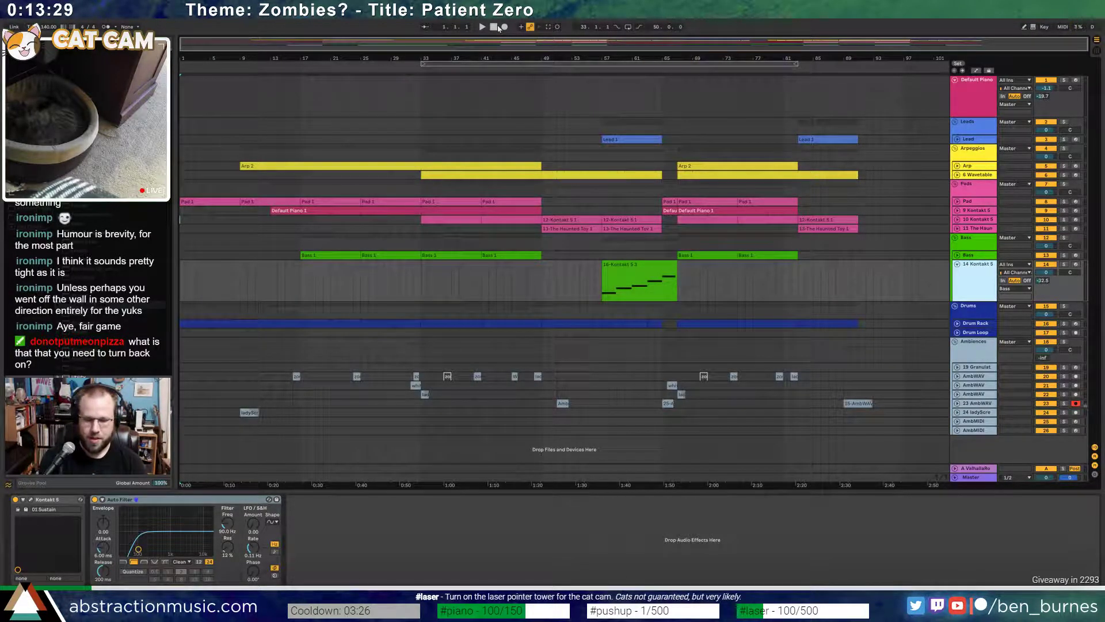
- Arm the 14 Kontakt 5 track, record sustained MIDI notes from bar 1, end the clip at bar 17 and open it for editing
click(1076, 264)
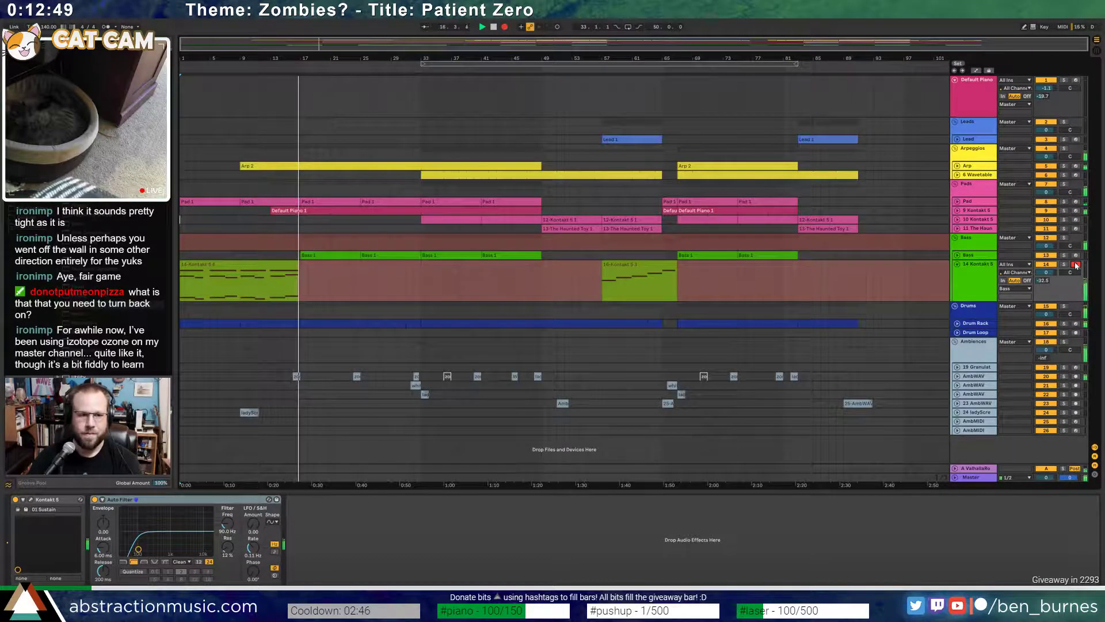
key(space)
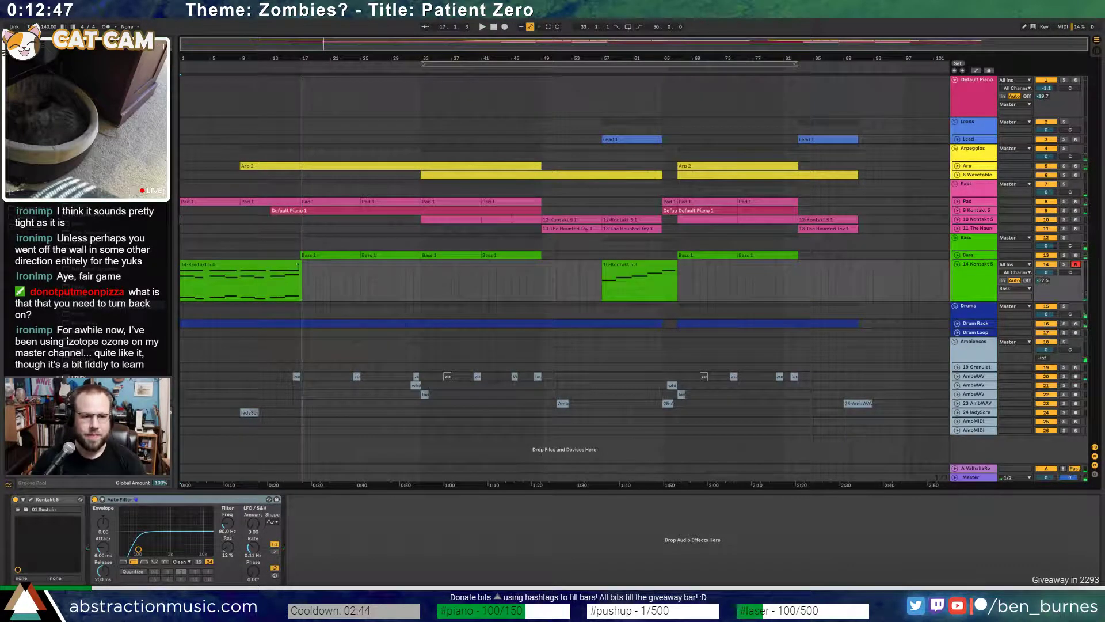
drag(298, 265, 296, 265)
key(shift+Tab)
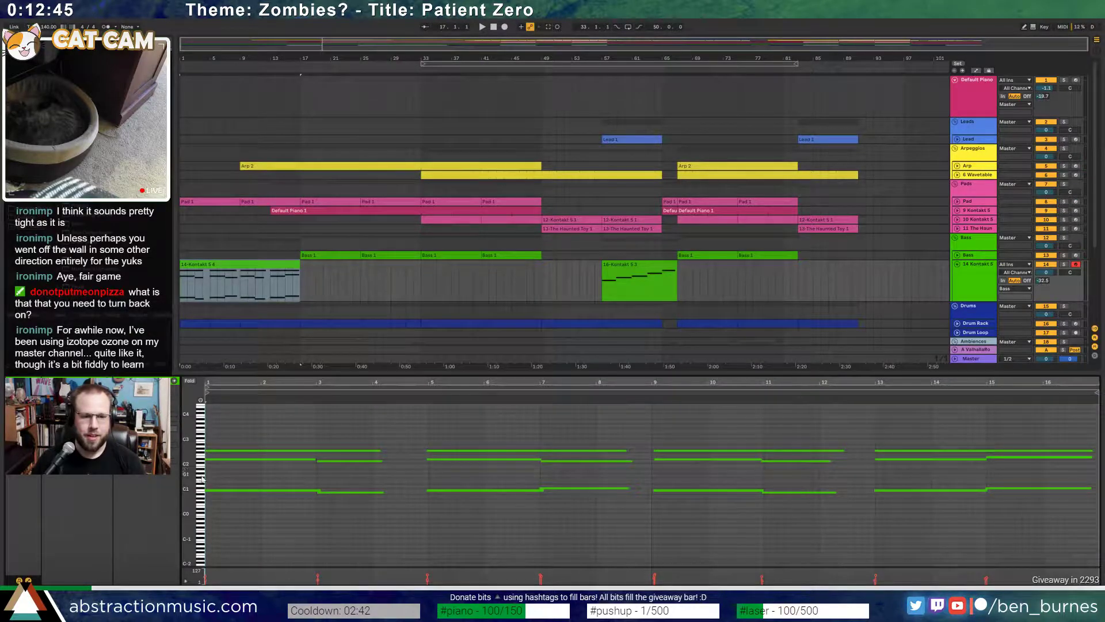
- Play the 14 Kontakt 5 intro clip and raise its lowest note at bar 7 by one semitone
drag(189, 467, 1004, 502)
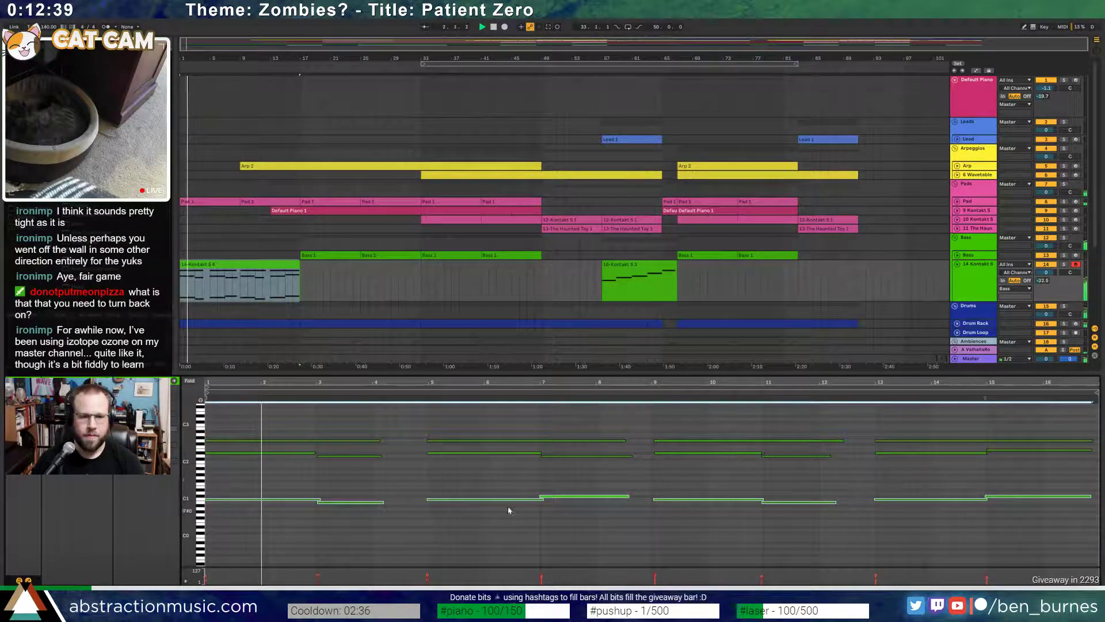
click(600, 461)
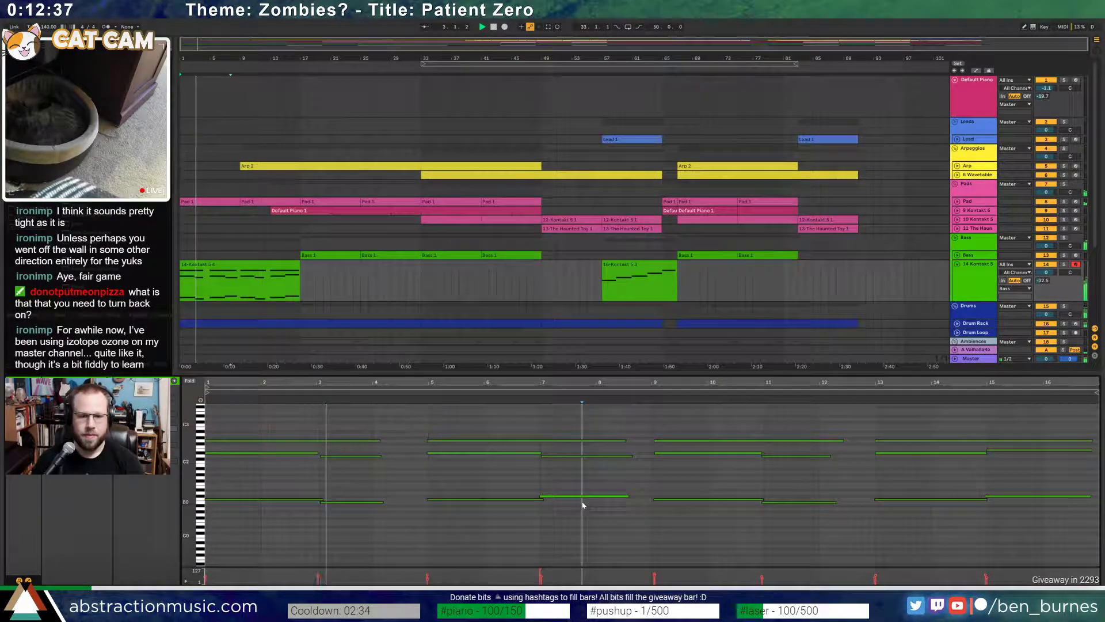
click(555, 495)
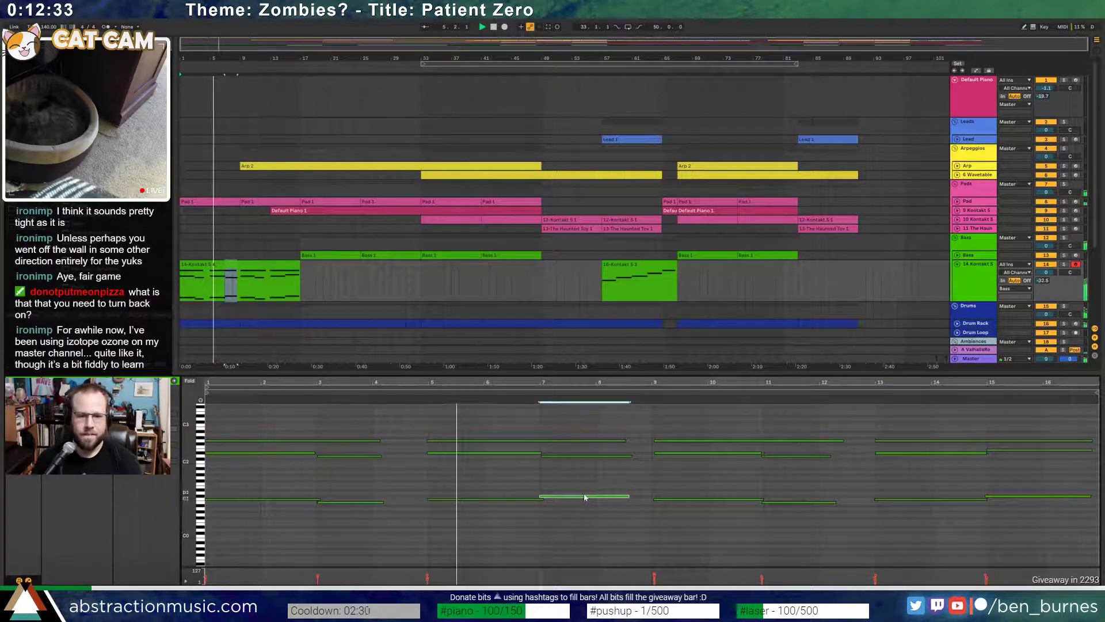
key(Up)
click(596, 458)
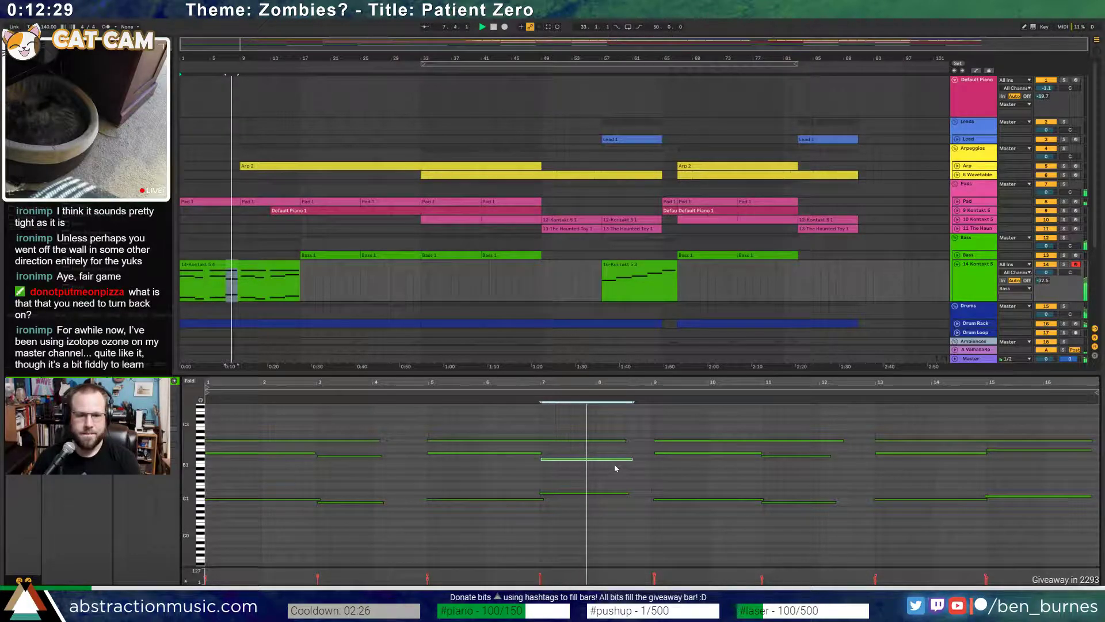
key(space)
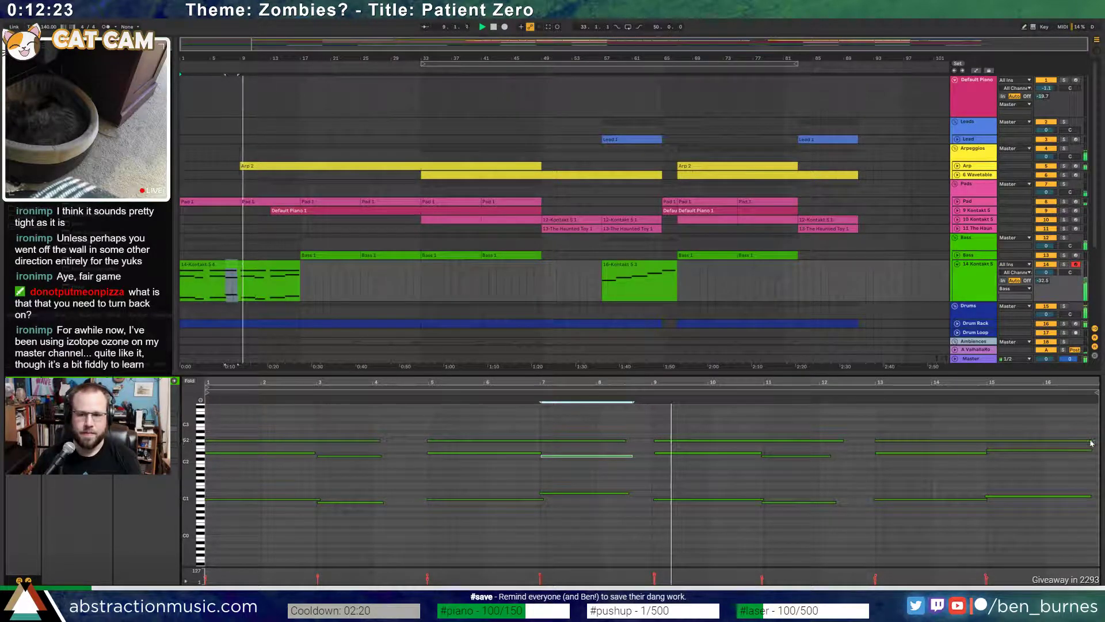
- Split the top note at bar 15, raise the upper notes from there by a semitone and shorten the top note ending before bar 13
mouse_move(1091, 441)
mouse_down()
mouse_move(987, 441)
mouse_move(1091, 438)
mouse_up()
double_click(991, 438)
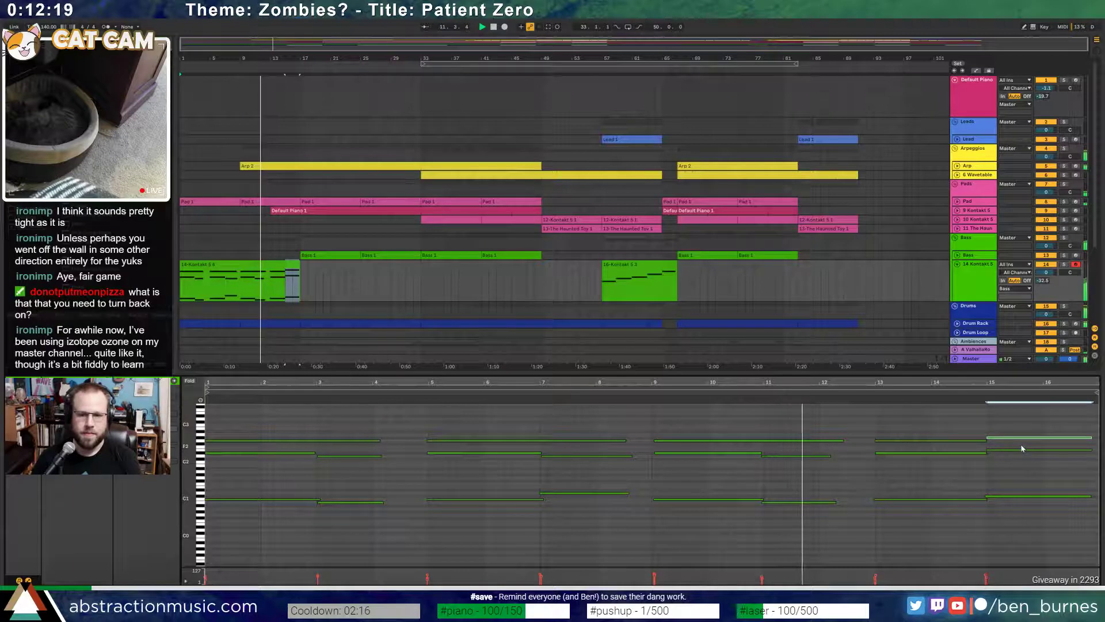
drag(1021, 444, 1023, 509)
key(Up)
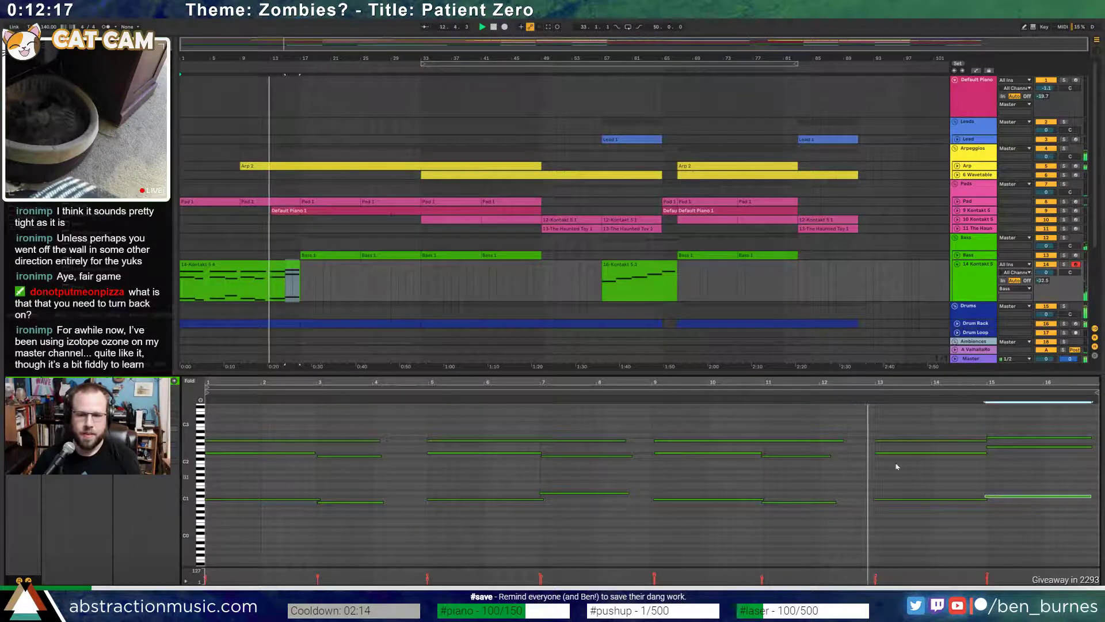
click(844, 440)
click(855, 457)
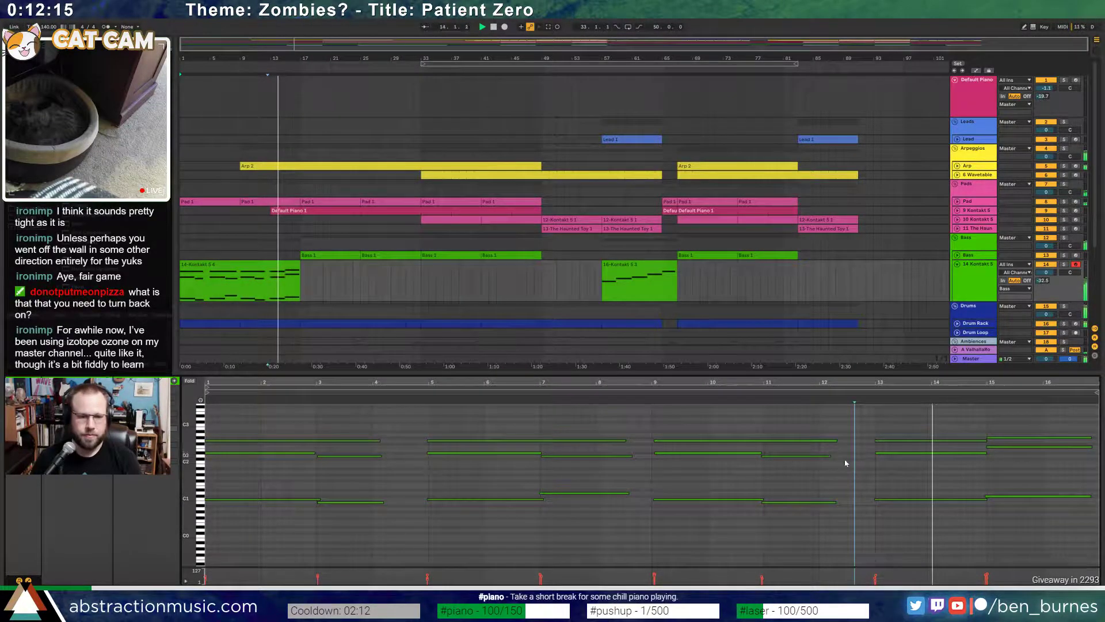
- Set the Session Strings reverb type to Concert Hall B in the 14 Kontakt 5 instrument and close its window
key(shift+Tab)
click(30, 500)
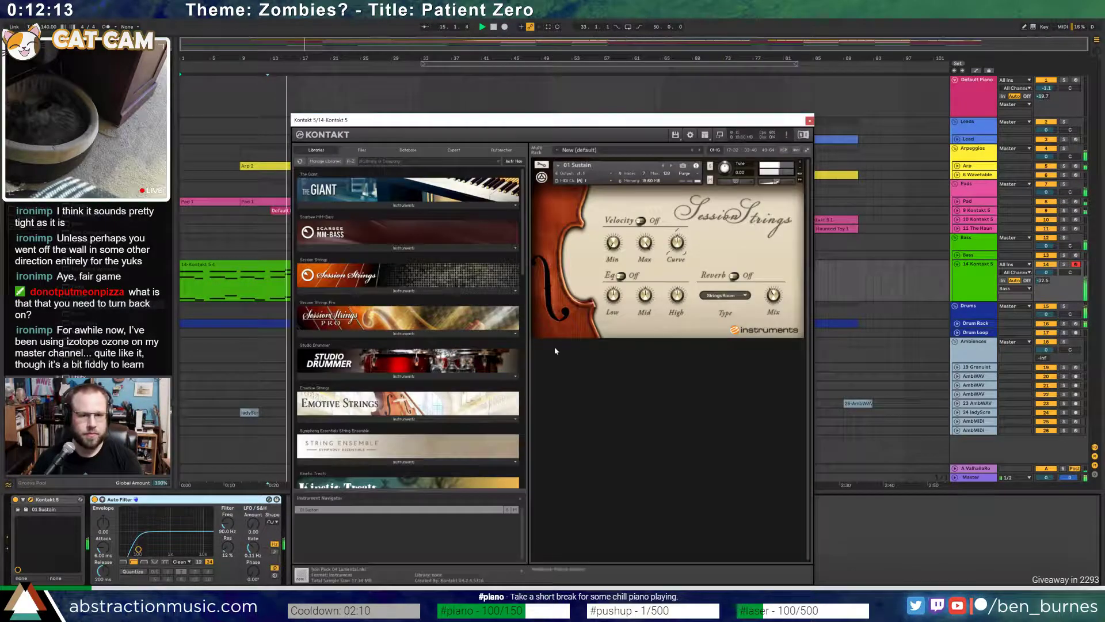
click(744, 295)
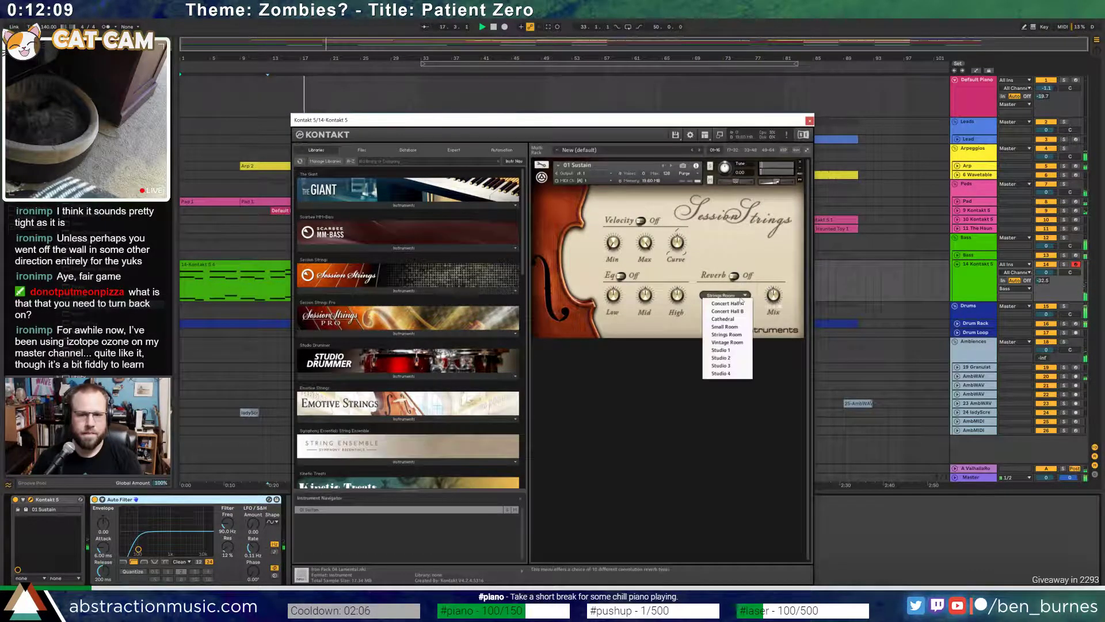
click(727, 311)
click(810, 121)
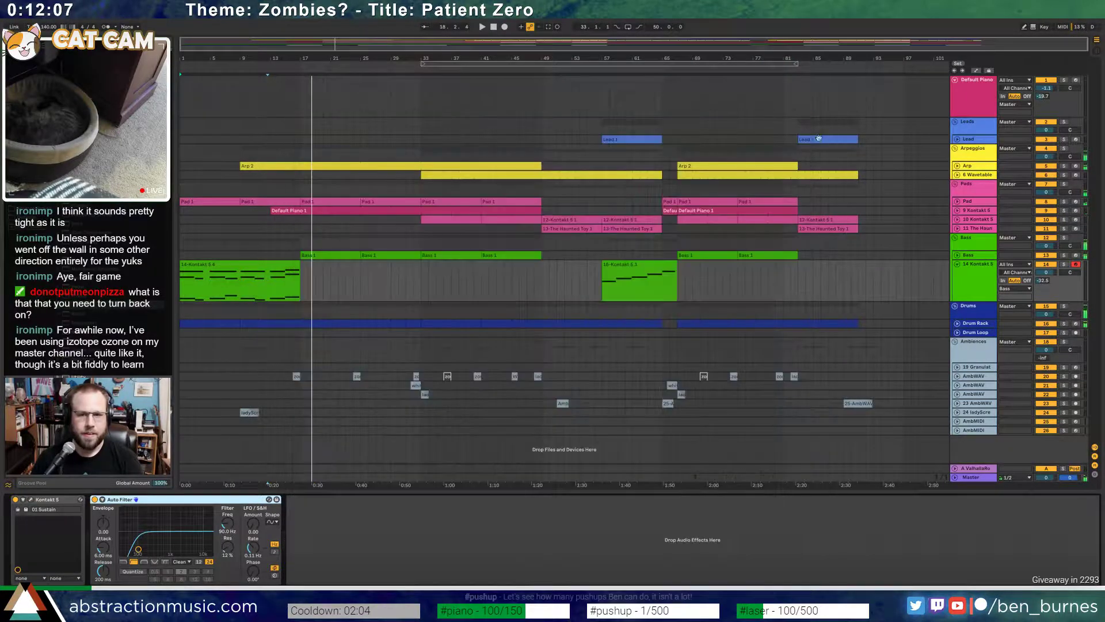
- Look over the Master track's device chain and add a Reverb after the Auto Filter on the 14 Kontakt 5 track
click(1047, 273)
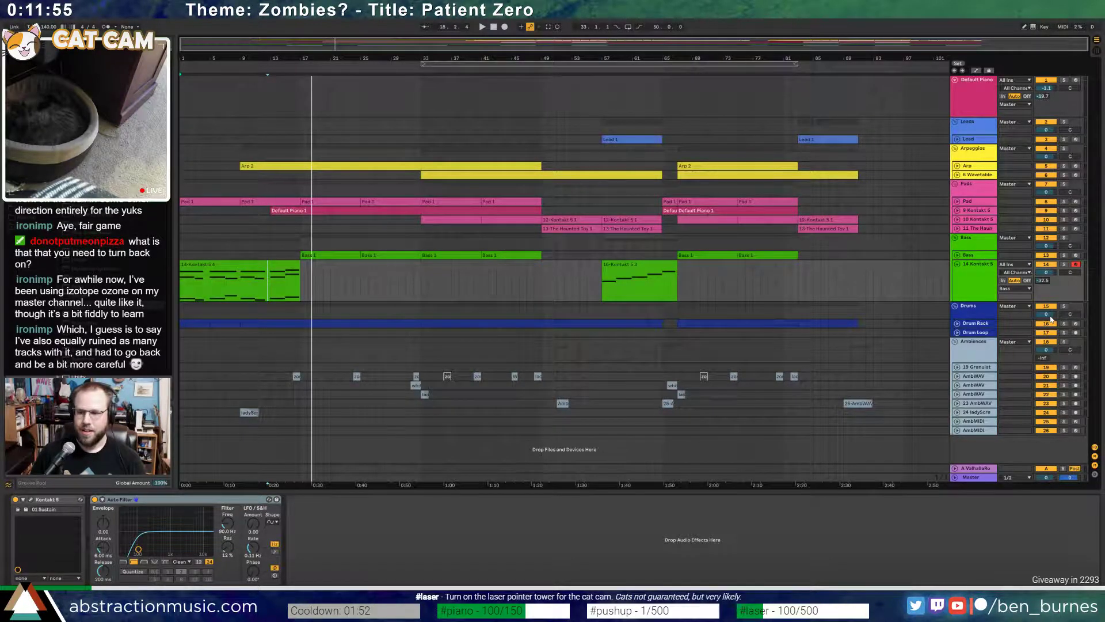
click(297, 277)
click(978, 478)
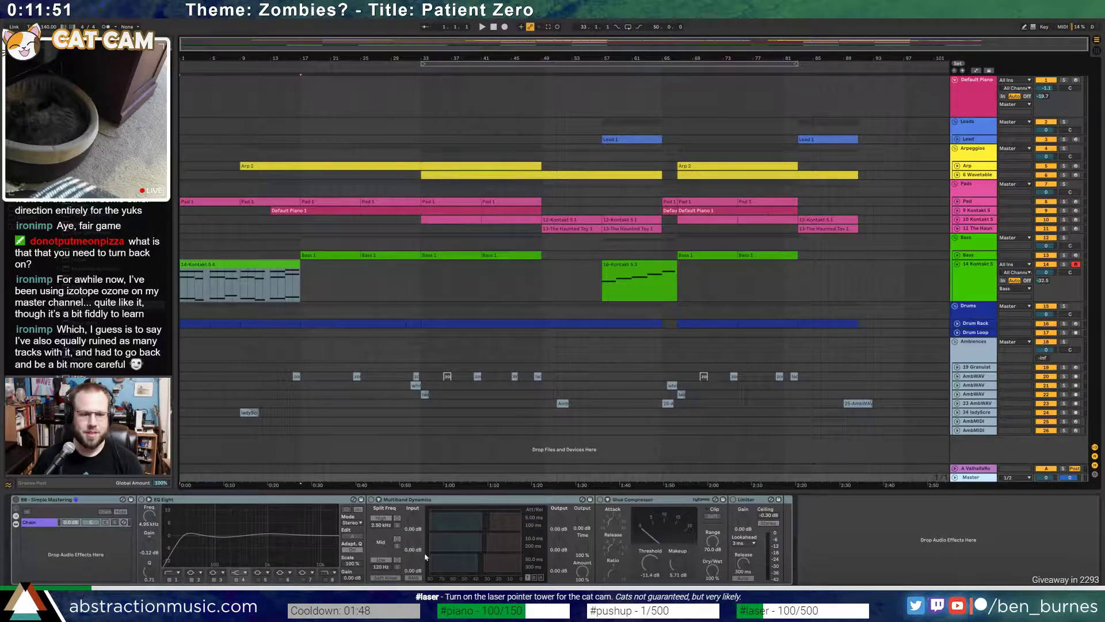
click(998, 278)
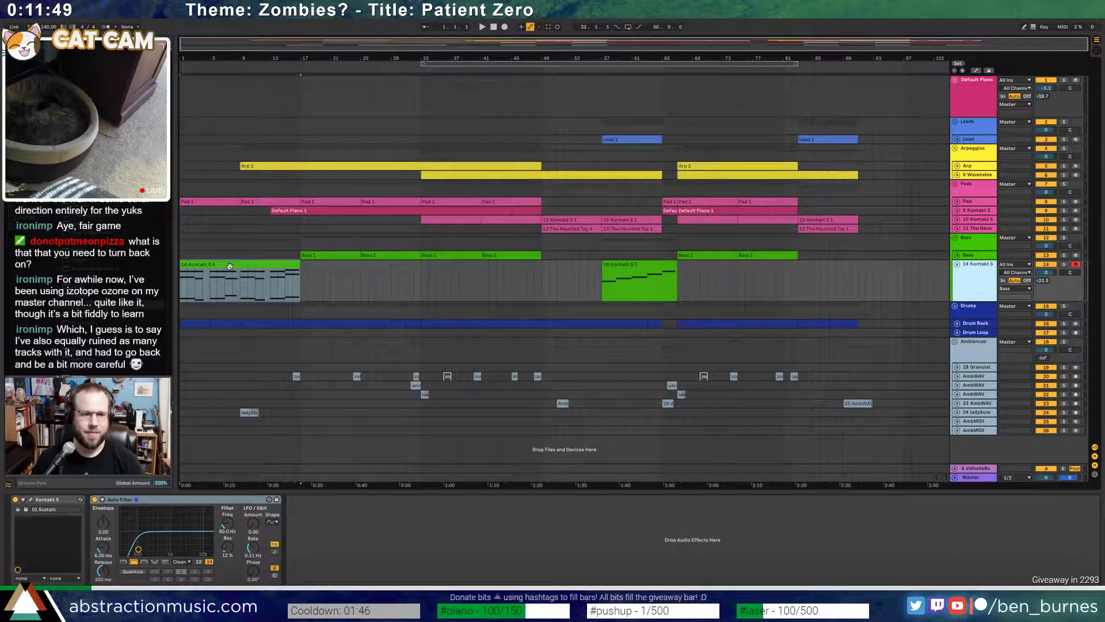
click(268, 288)
click(338, 547)
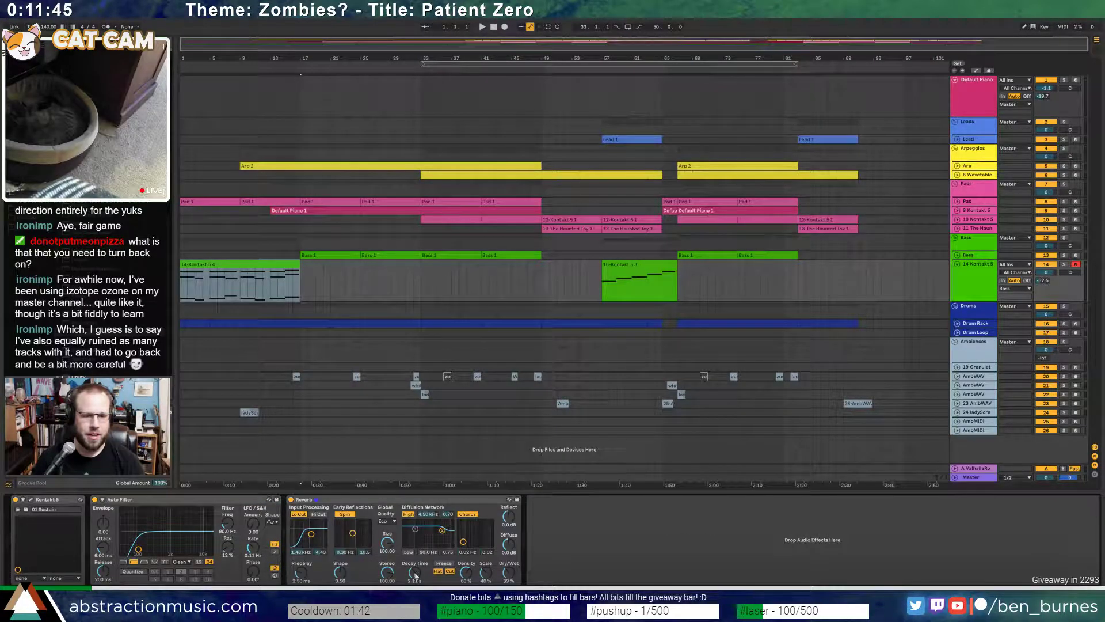
- Play from the start, set the Reverb's input filter to 1.24 kHz, lengthen its decay time and check the Session Strings reverb settings
key(space)
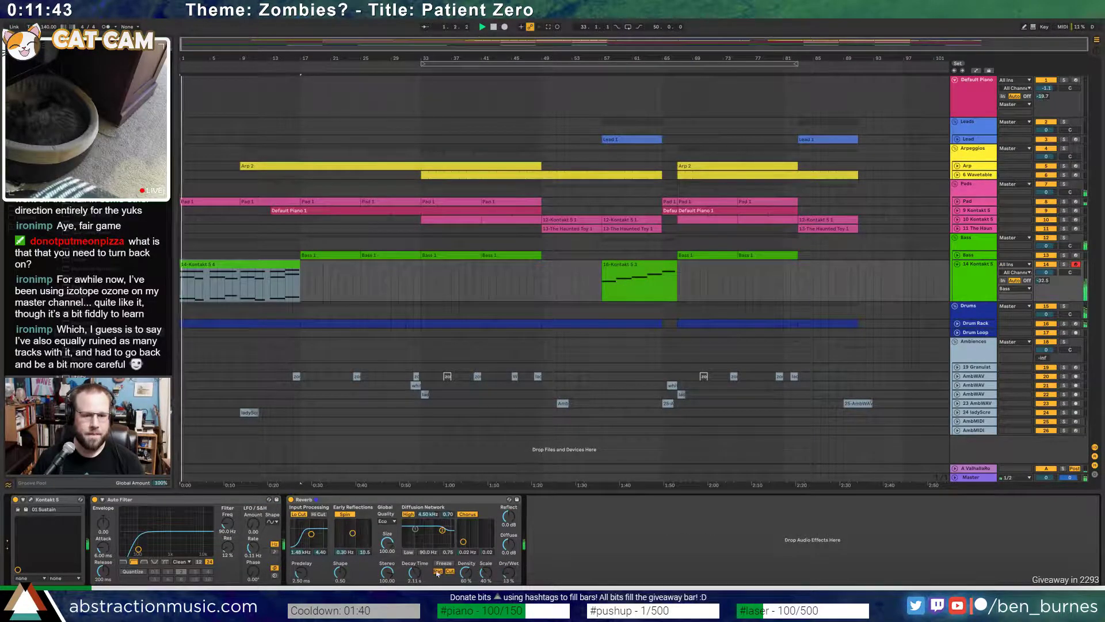
drag(311, 535, 310, 533)
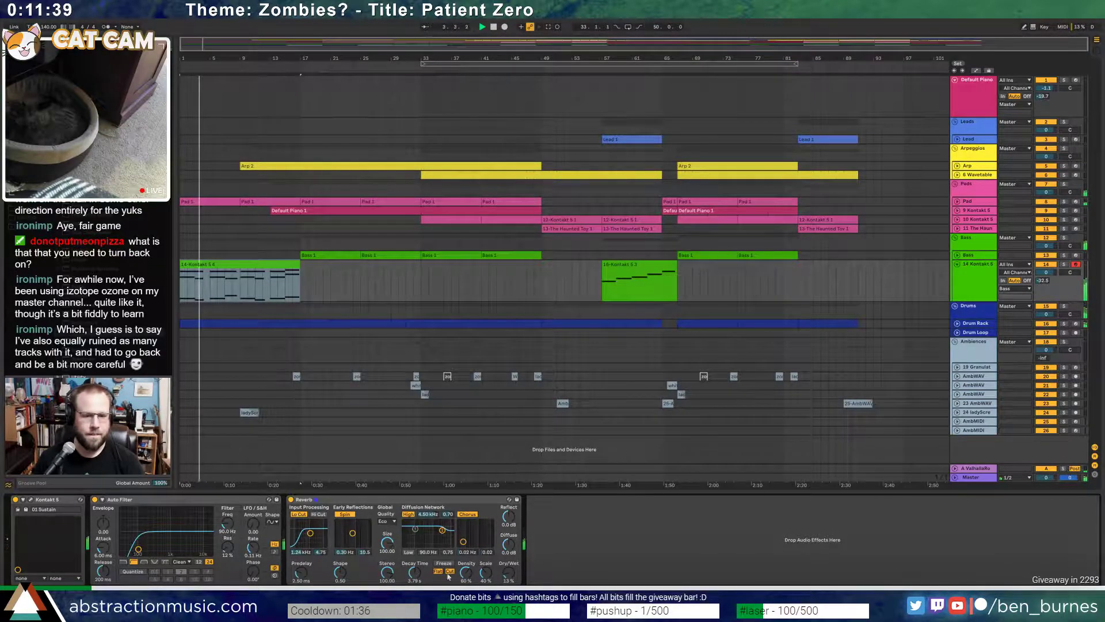
click(31, 500)
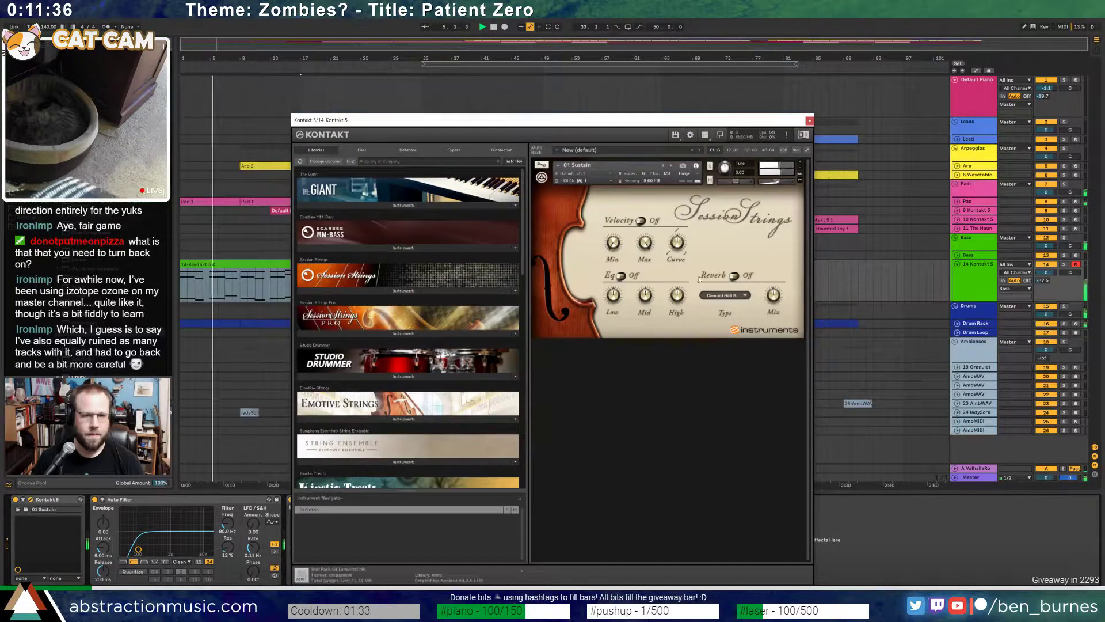
click(809, 120)
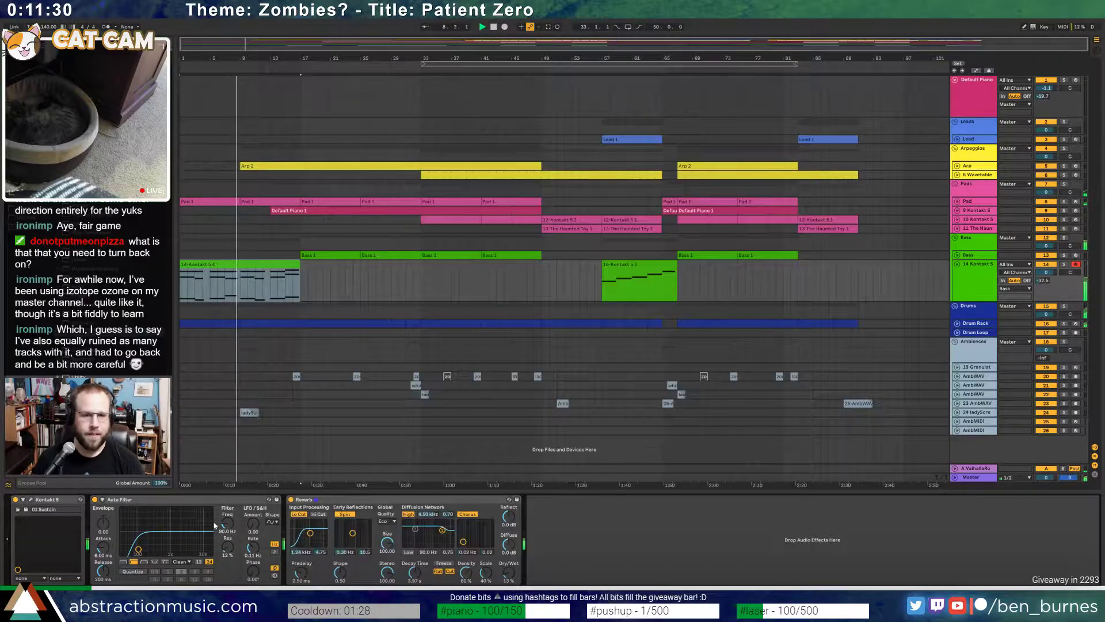
- Automate the Reverb's Device On parameter to switch off at about bar 23 and hide the automation lanes
right_click(290, 500)
click(320, 503)
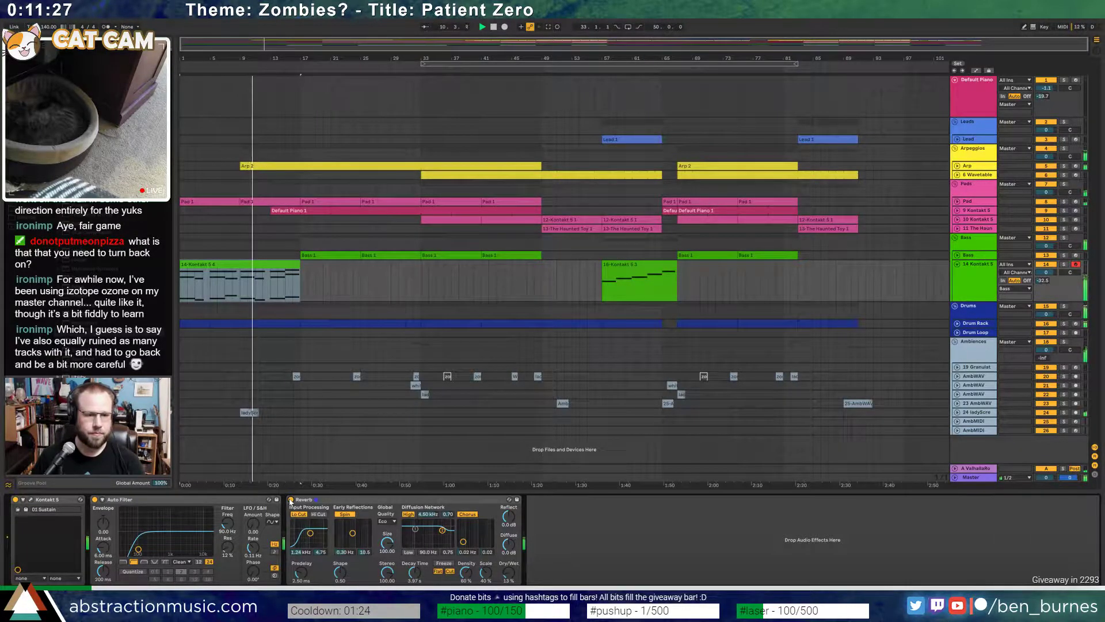
click(349, 277)
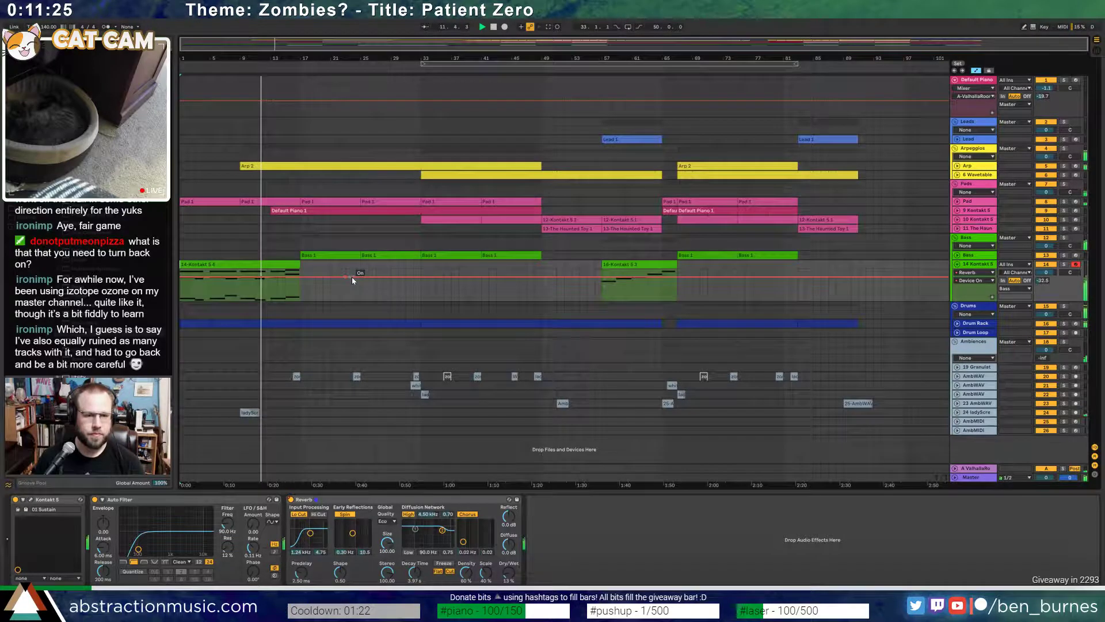
drag(351, 277, 358, 365)
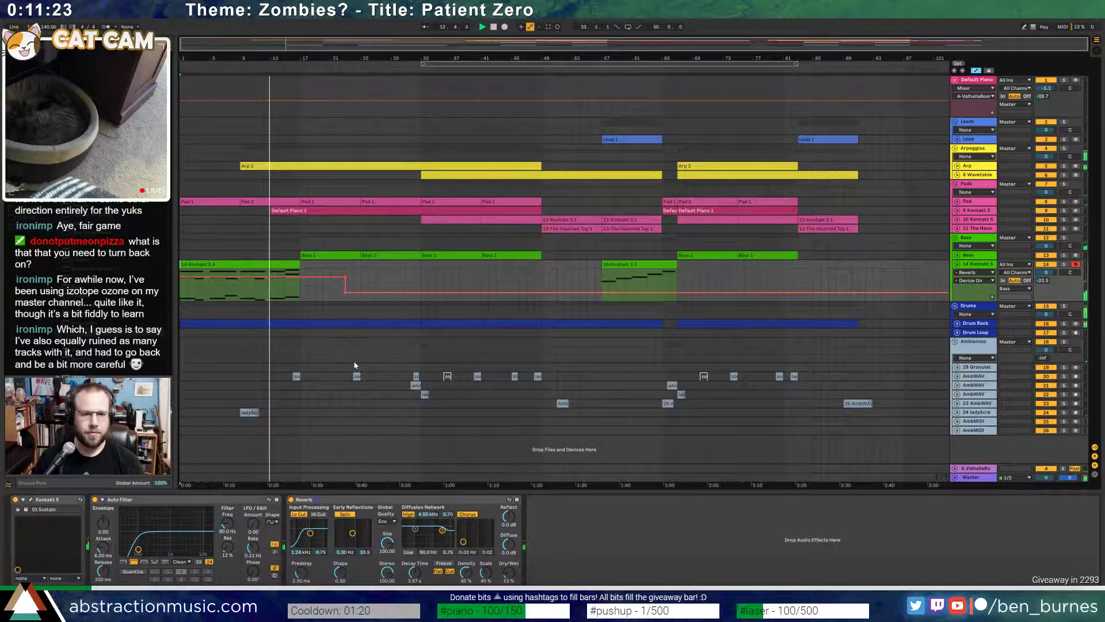
key(a)
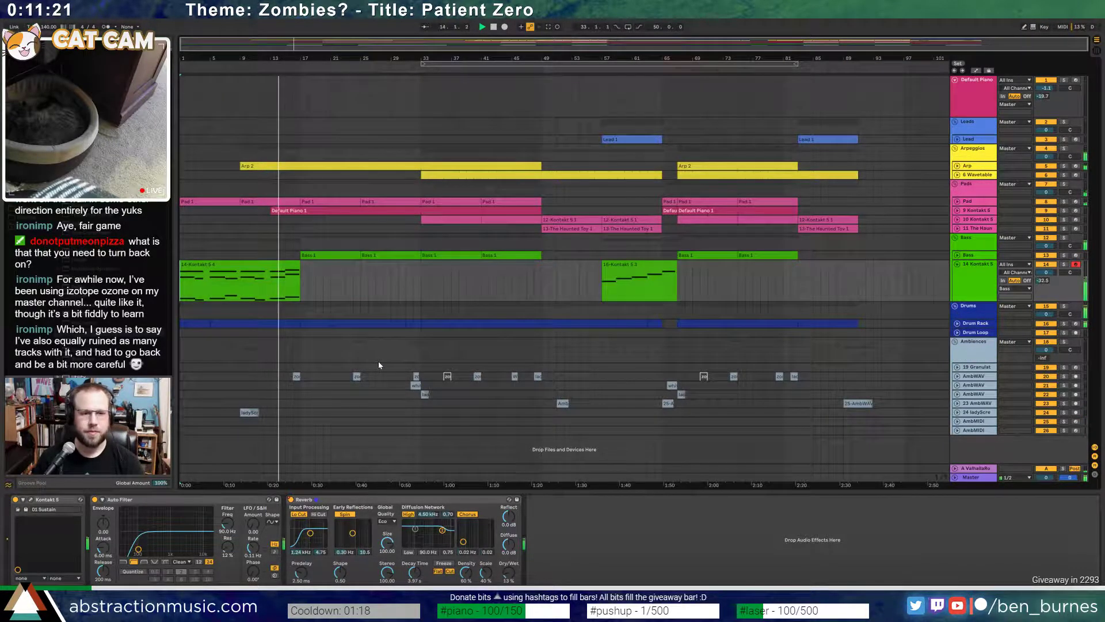
- Extend the top note starting at bar 13 of the intro clip to the clip's end and audition from bar 15
double_click(287, 264)
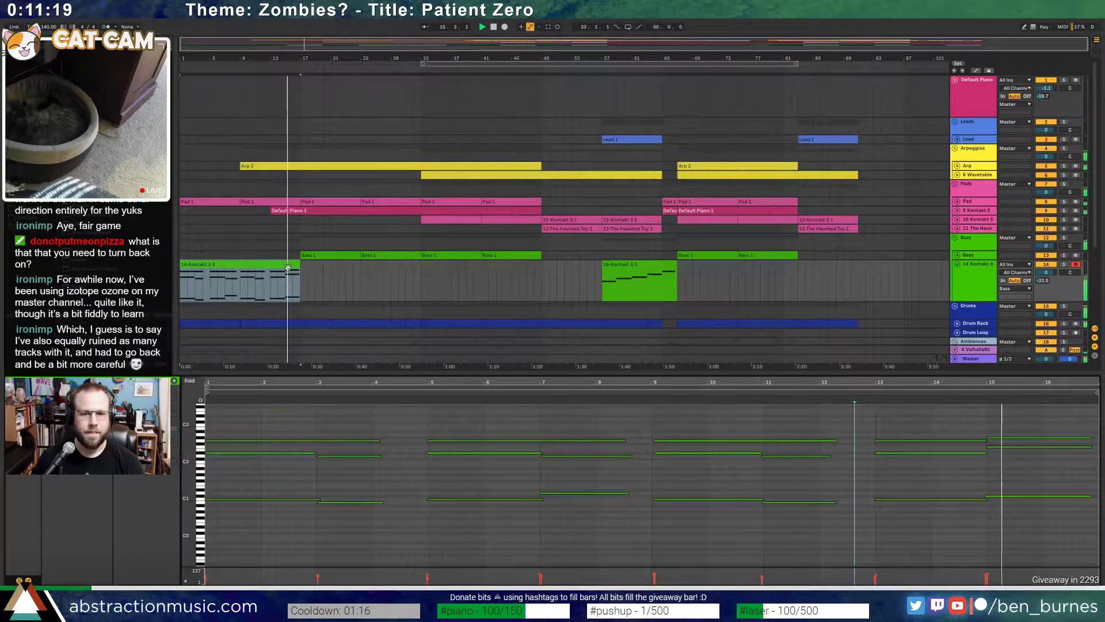
click(1044, 438)
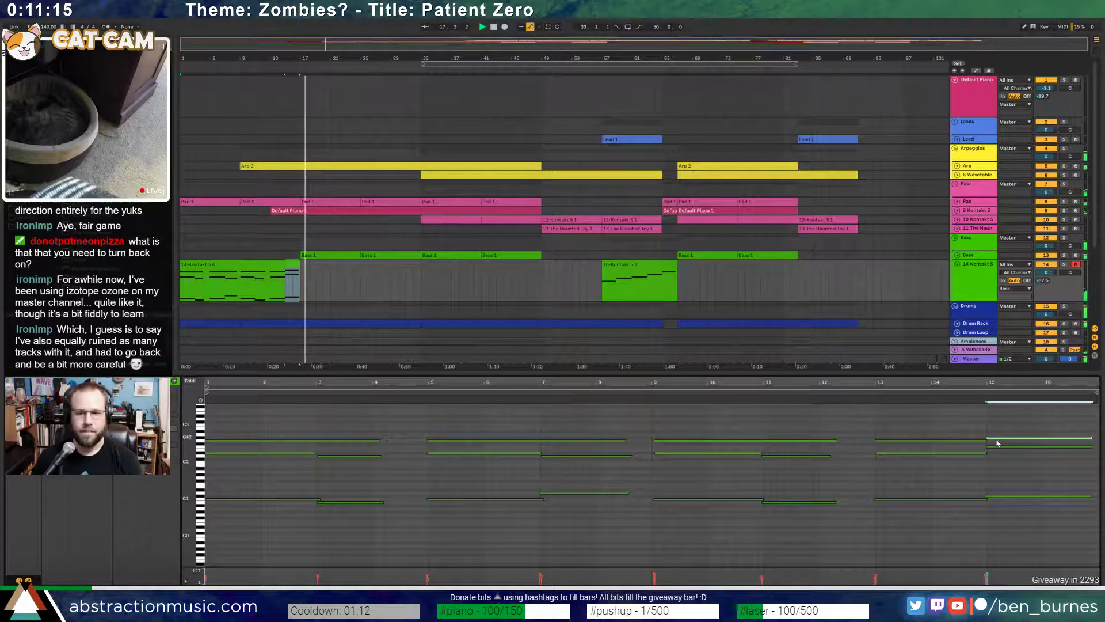
drag(986, 441, 1096, 440)
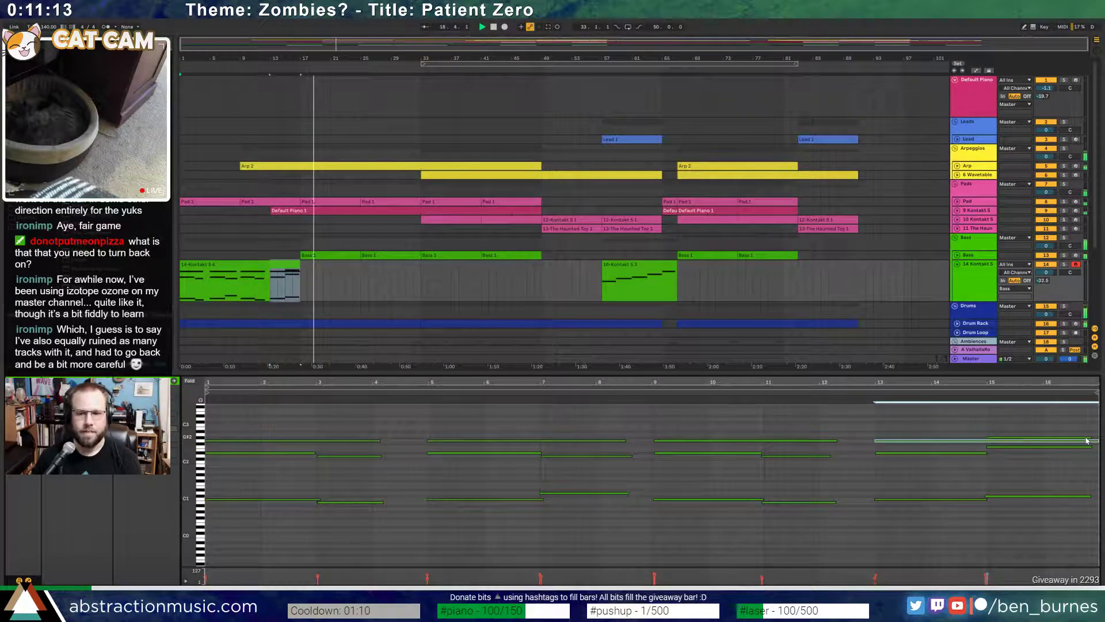
click(946, 418)
click(872, 395)
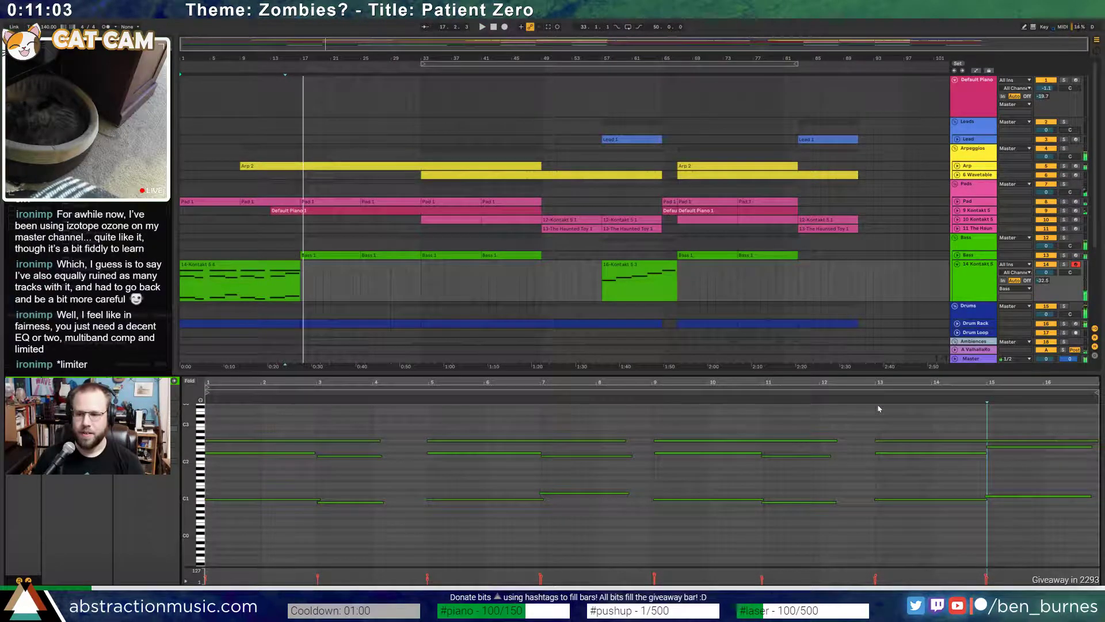
- Stop playback and add a Redux with Soft downsampling after the Reverb on the 14 Kontakt 5 track
key(shift+Tab)
click(283, 268)
key(space)
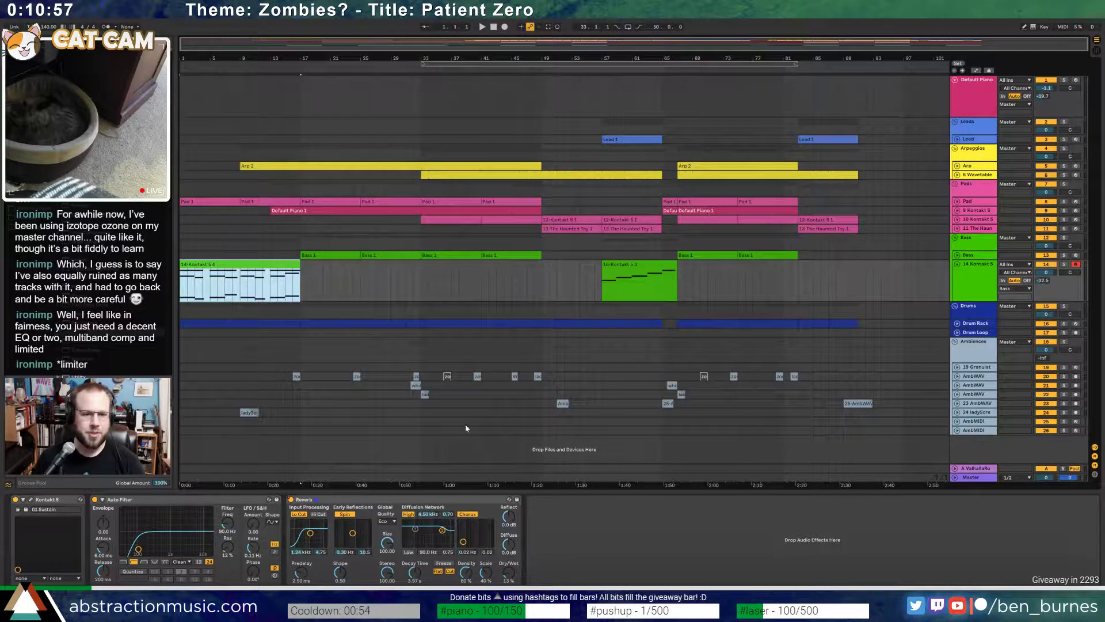
click(562, 526)
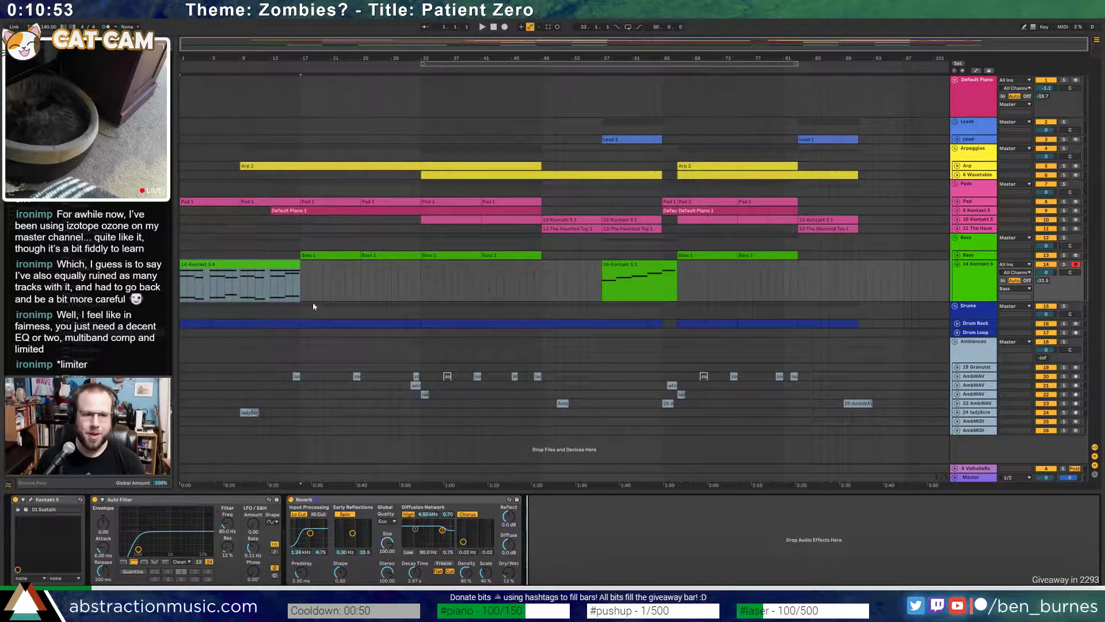
click(282, 287)
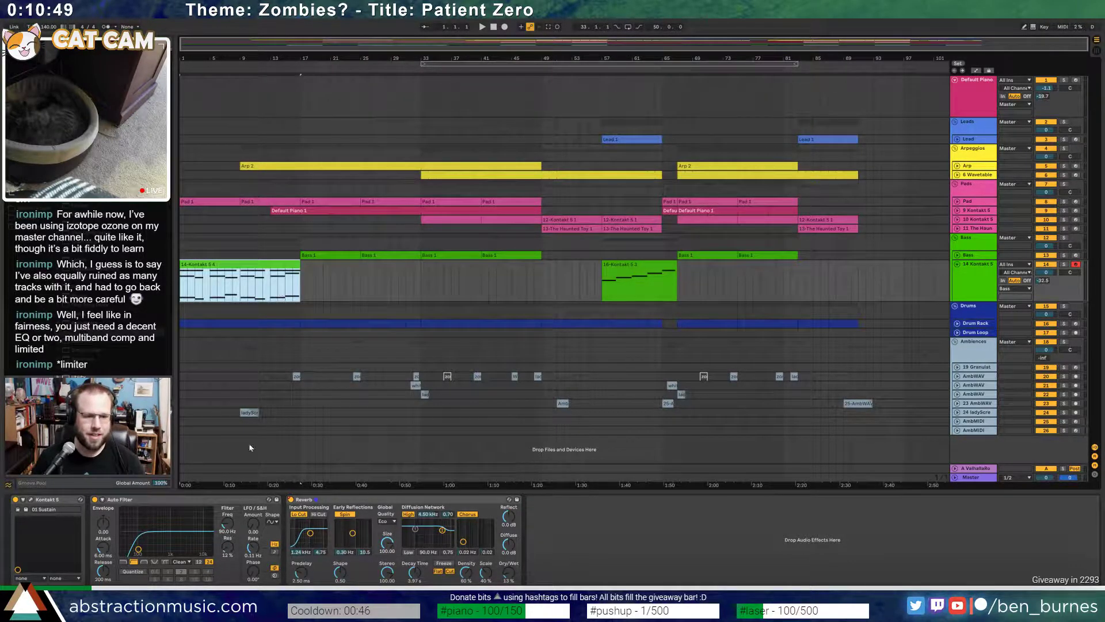
click(199, 502)
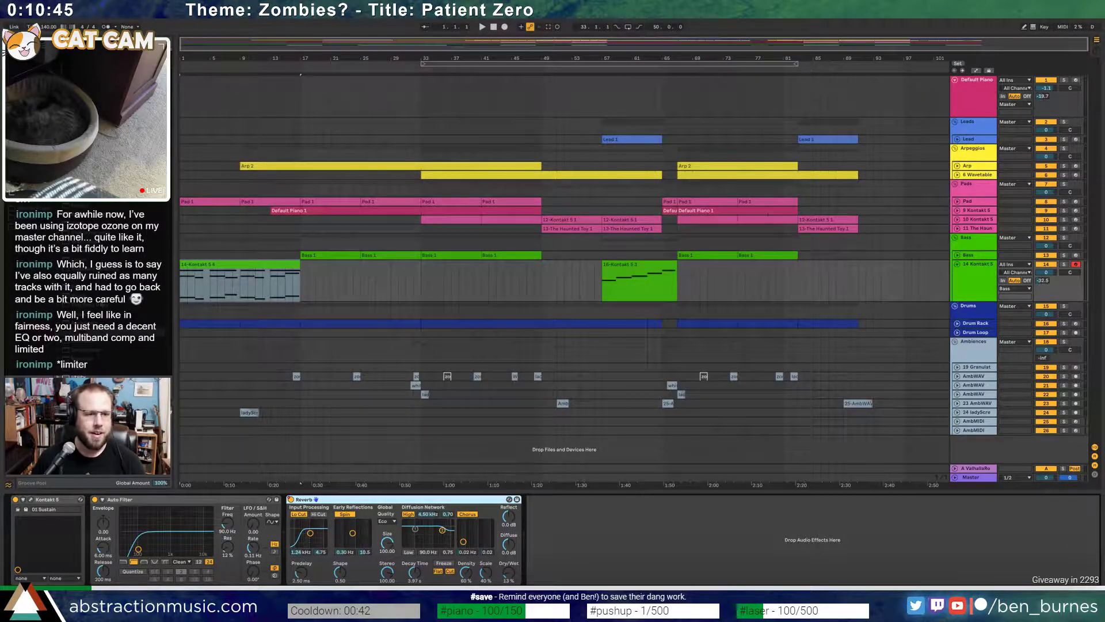
click(621, 521)
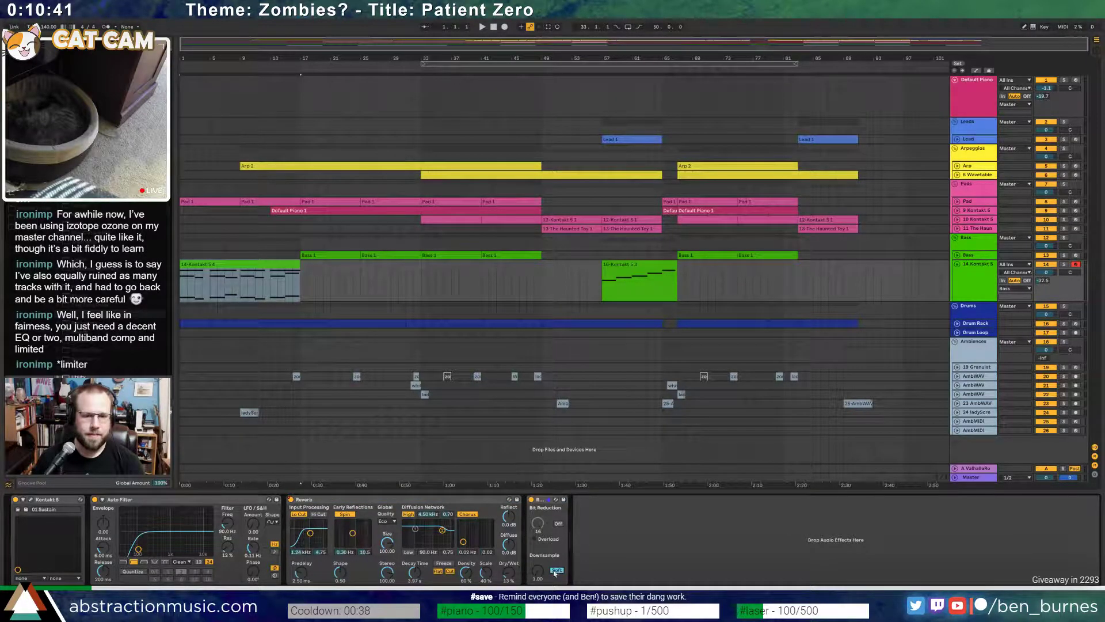
click(561, 571)
- Automate the Redux Sample Soft downsampling on the 14 Kontakt 5 track to curve upward from bar 13 to bar 17 and audition it
key(a)
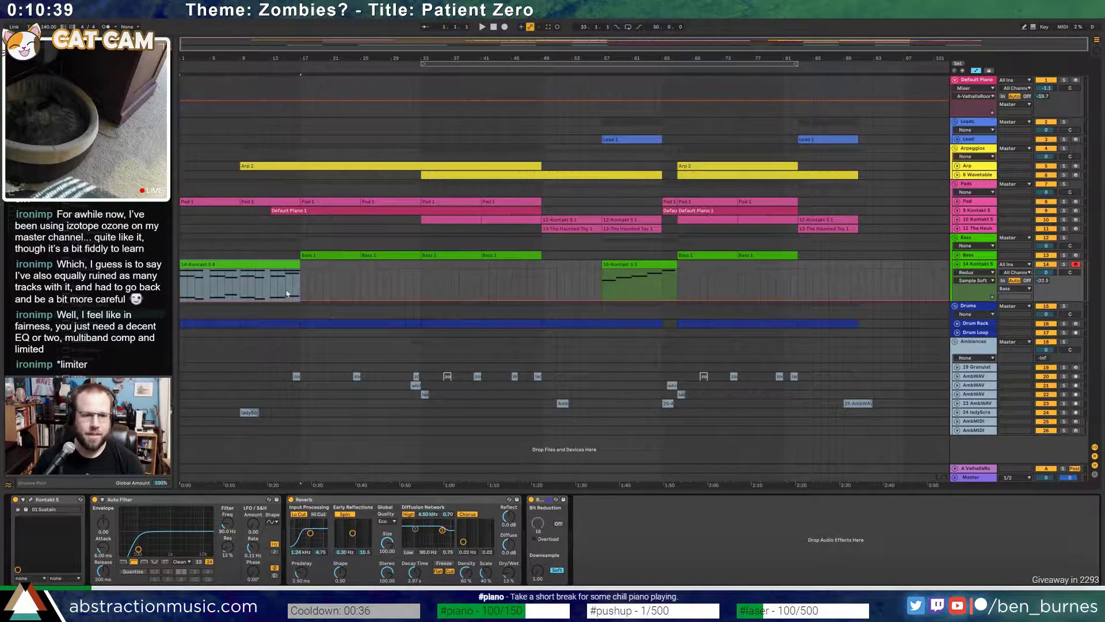
click(271, 303)
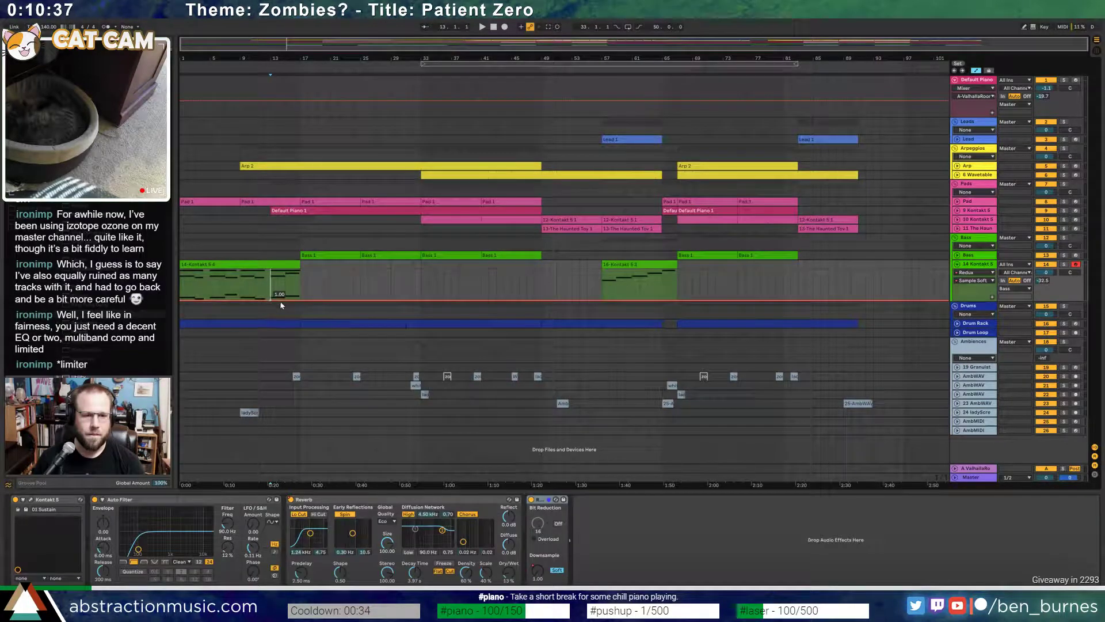
drag(300, 303, 294, 292)
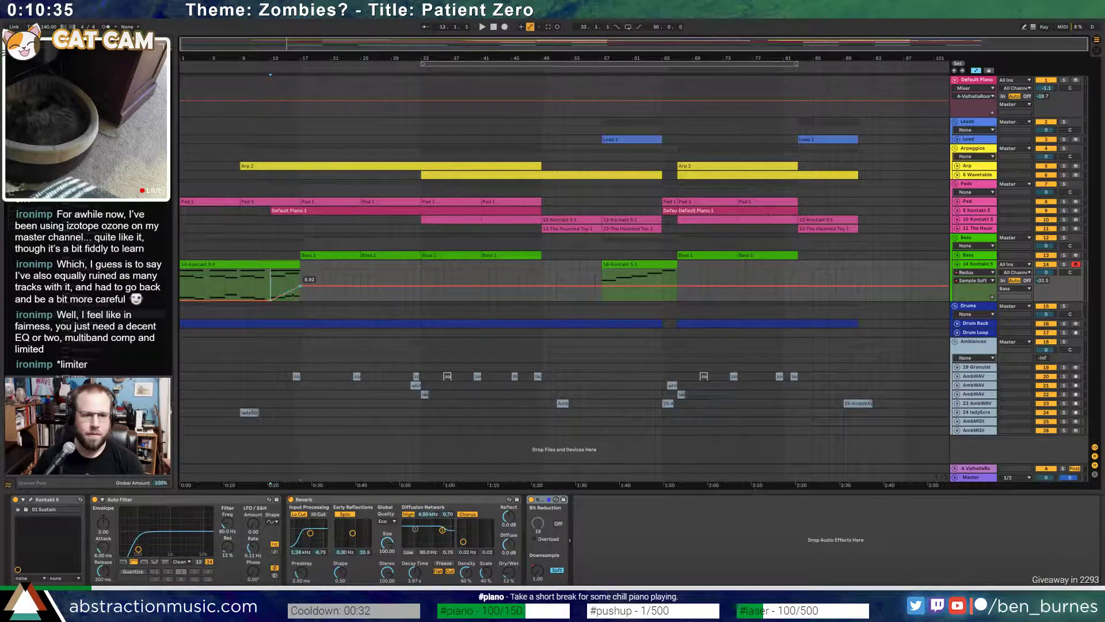
key(space)
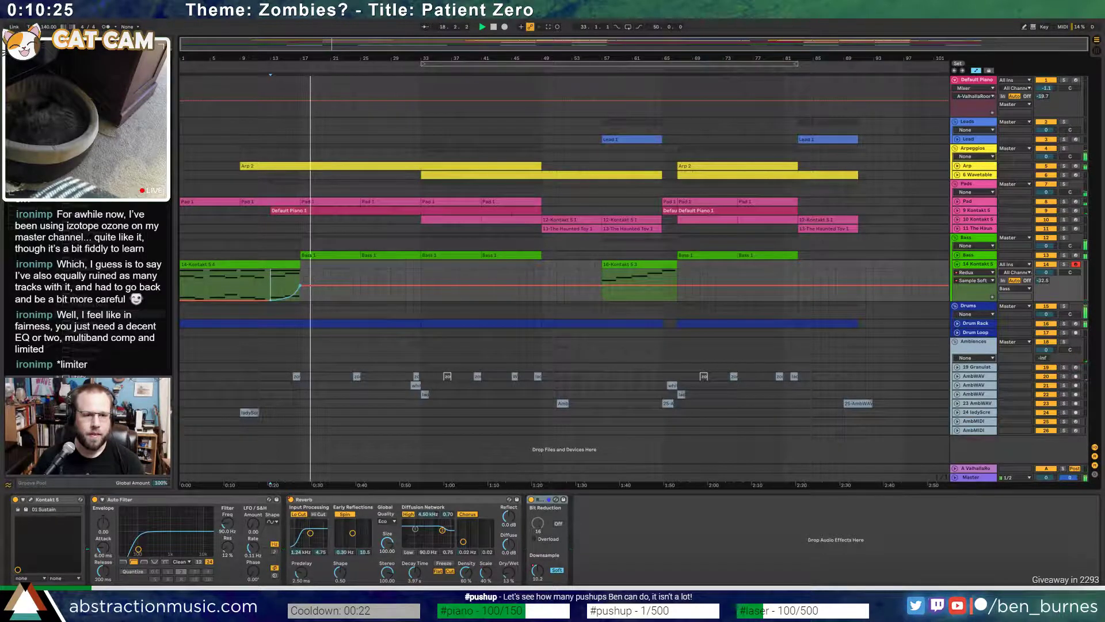
key(space)
key(space)
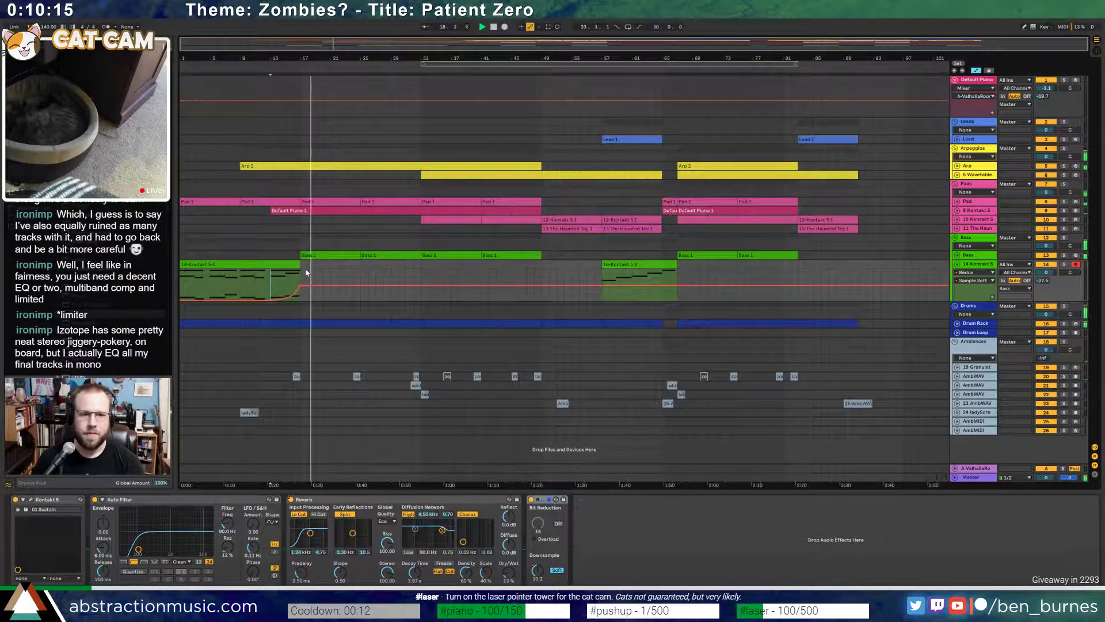
- Try copying the Bass 1 clips at bars 17 and 25 onto the 14 Kontakt 5 track
key(a)
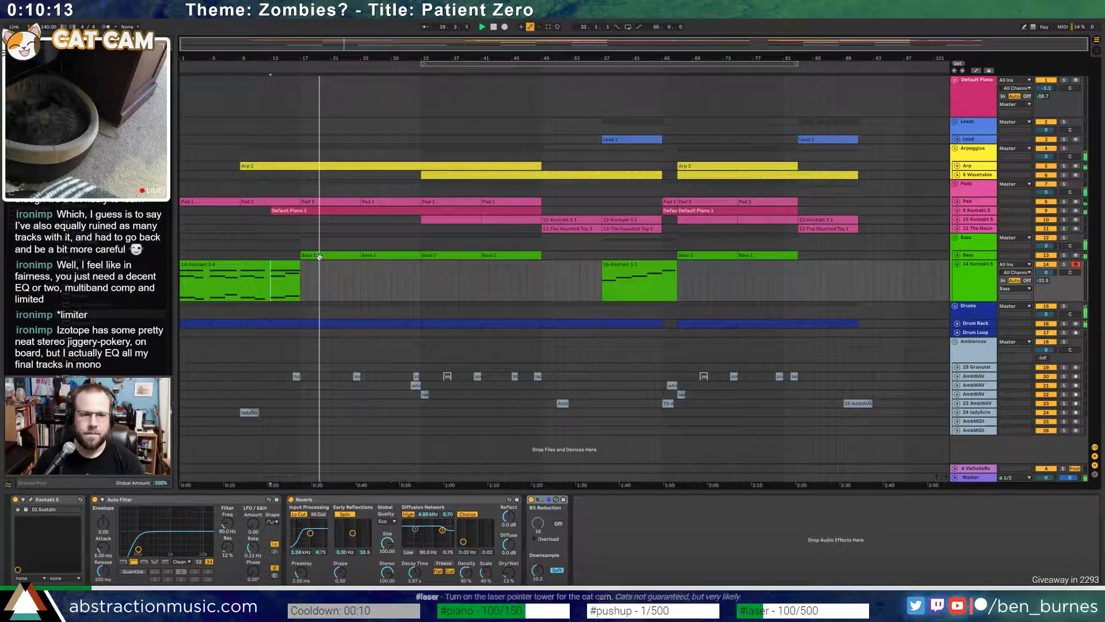
drag(319, 256, 320, 277)
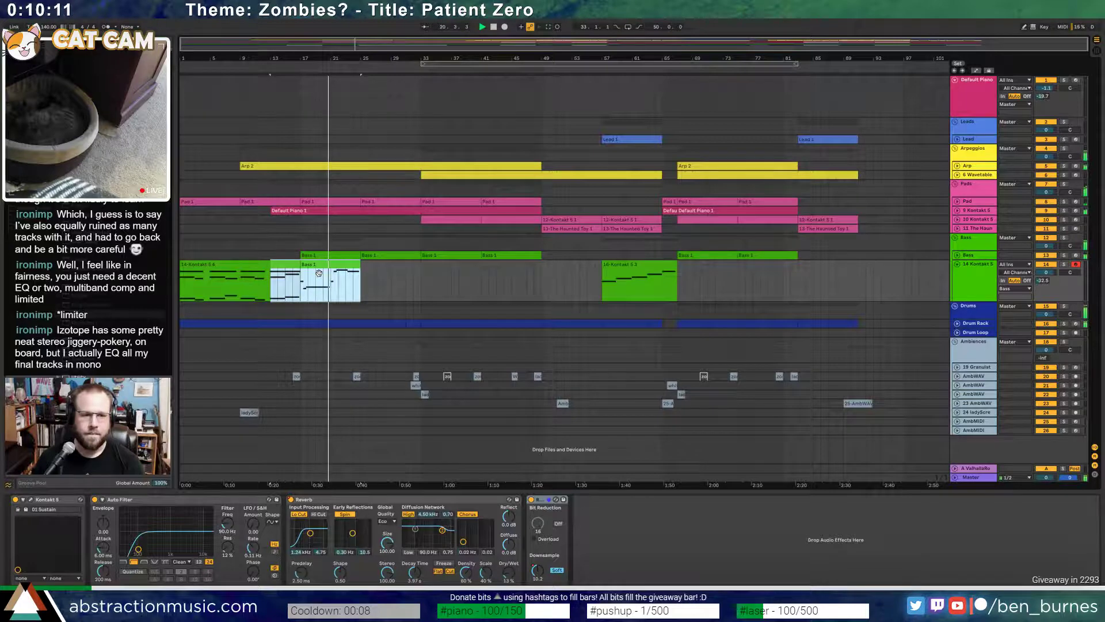
key(ctrl+z)
click(320, 276)
click(320, 256)
shift+click(372, 255)
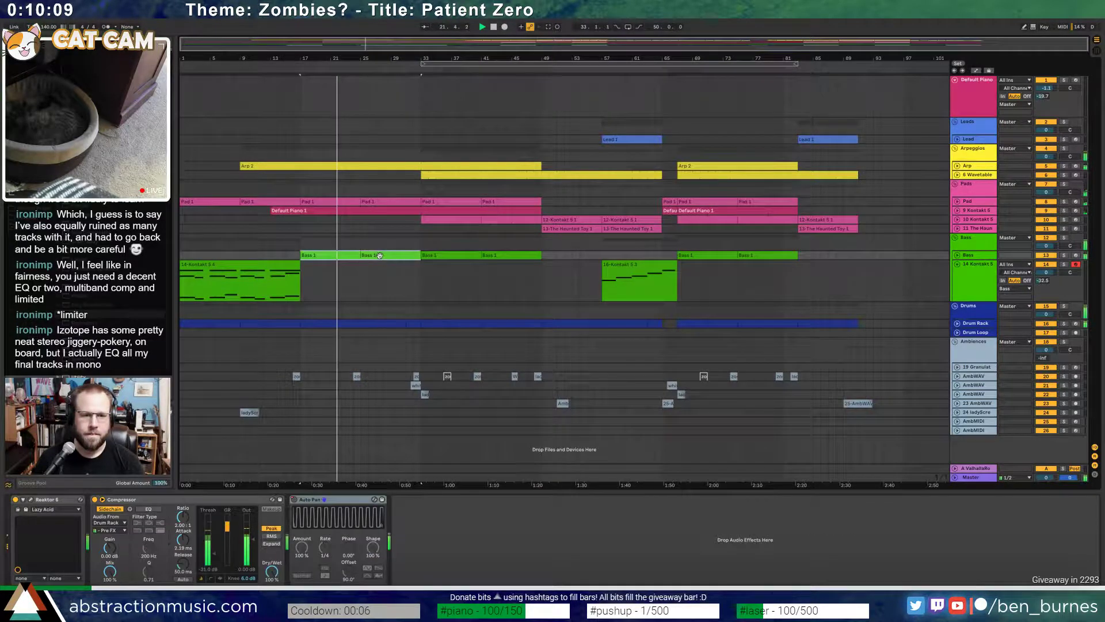
drag(375, 256, 377, 271)
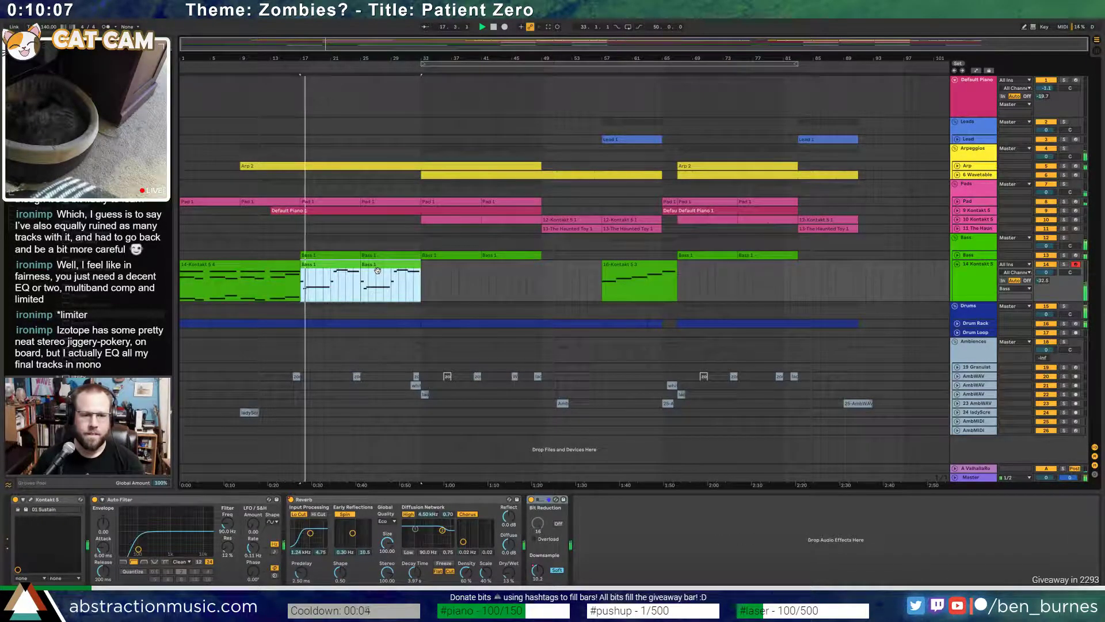
click(337, 266)
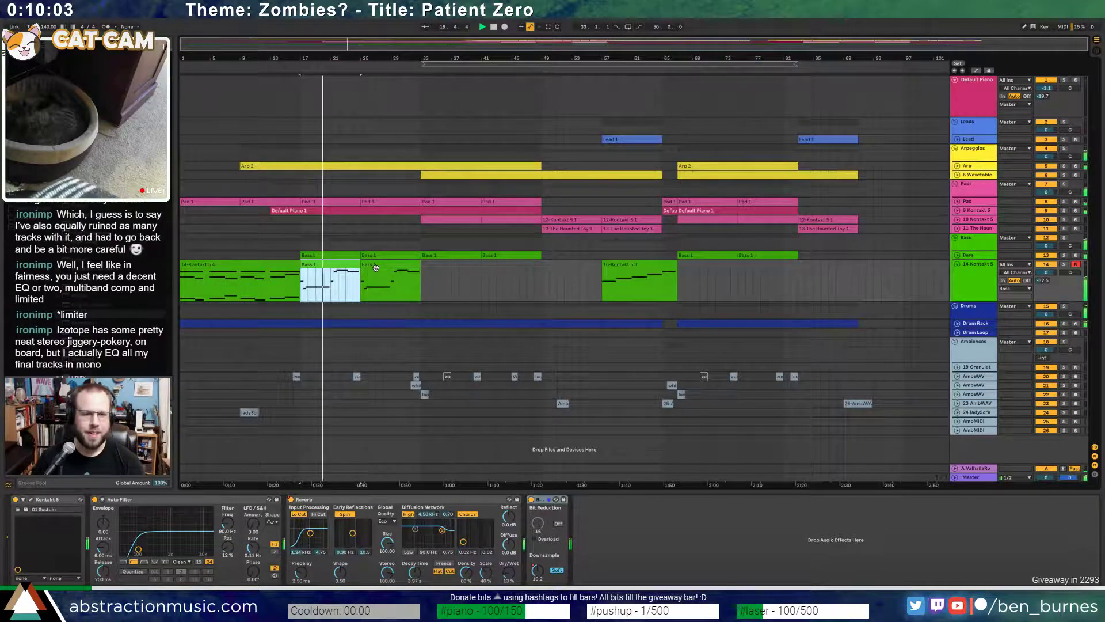
- Try ramping the Redux downsampling automation back down after bar 17, and undo it together with the copied bass clips
key(a)
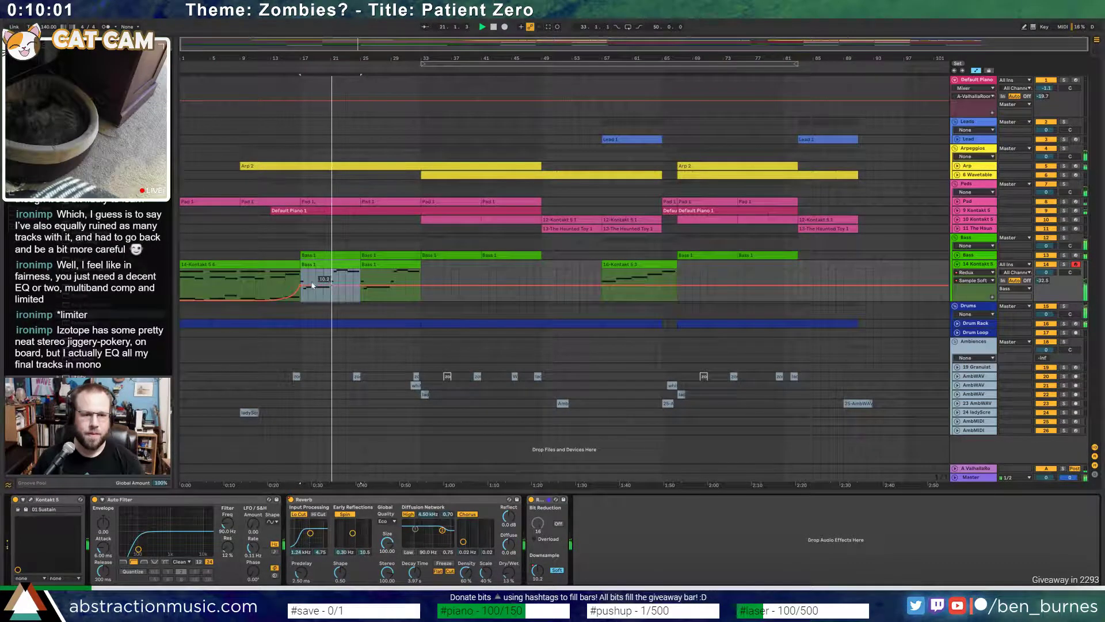
drag(309, 288, 324, 303)
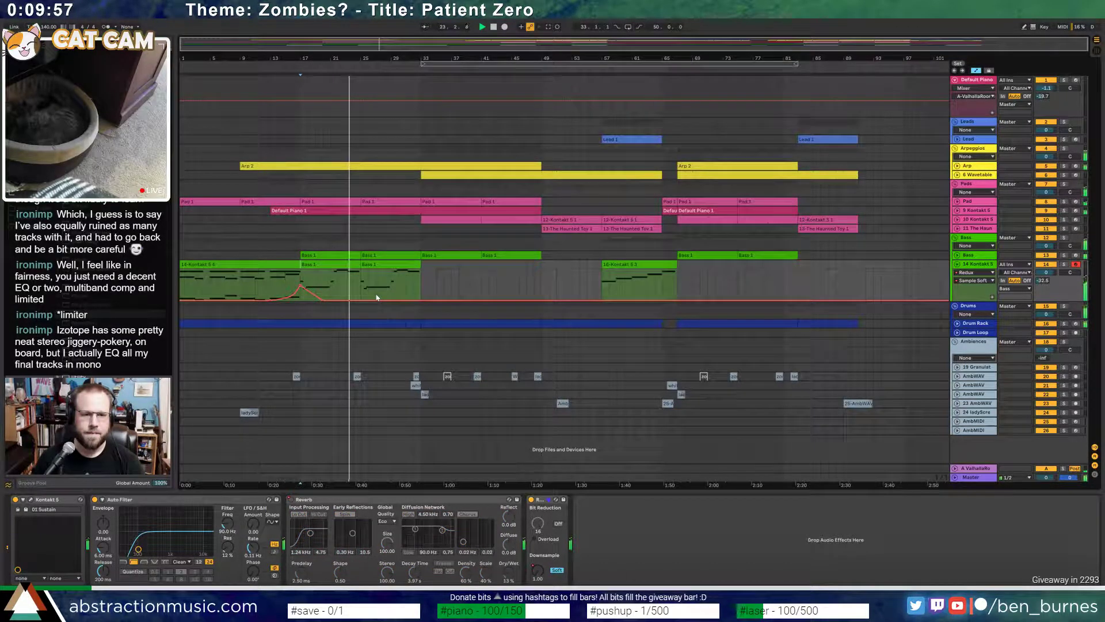
key(space)
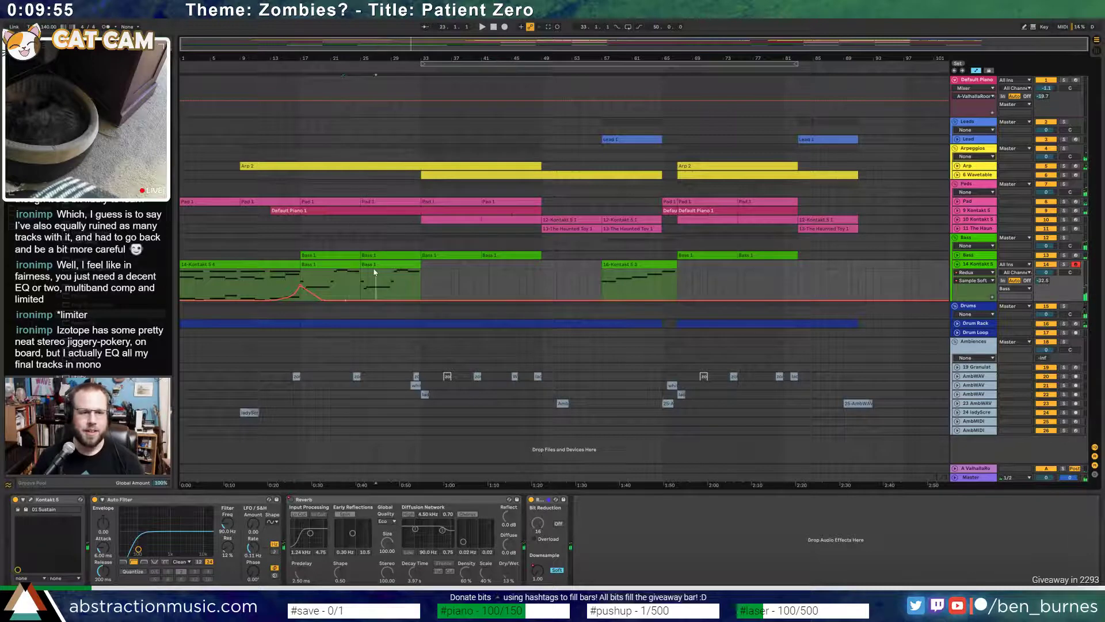
key(ctrl+z)
key(ctrl+z)
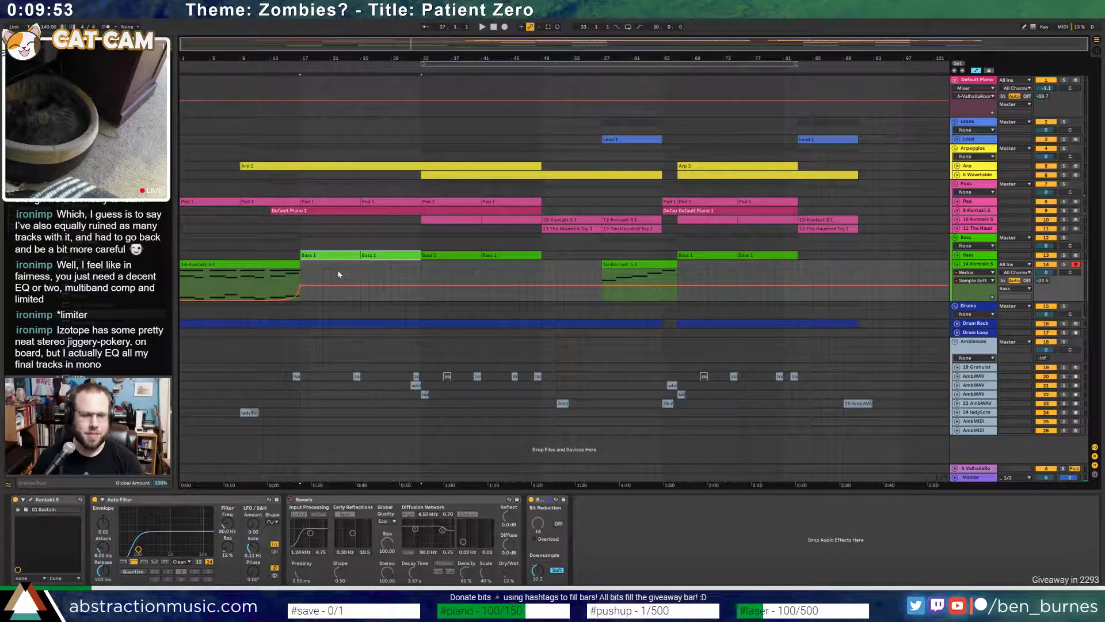
- Automate the Kontakt track's Auto Filter frequency to rise from about bar 14 to 4.87 kHz at bar 17 and fall to 90 Hz near bar 32
click(287, 265)
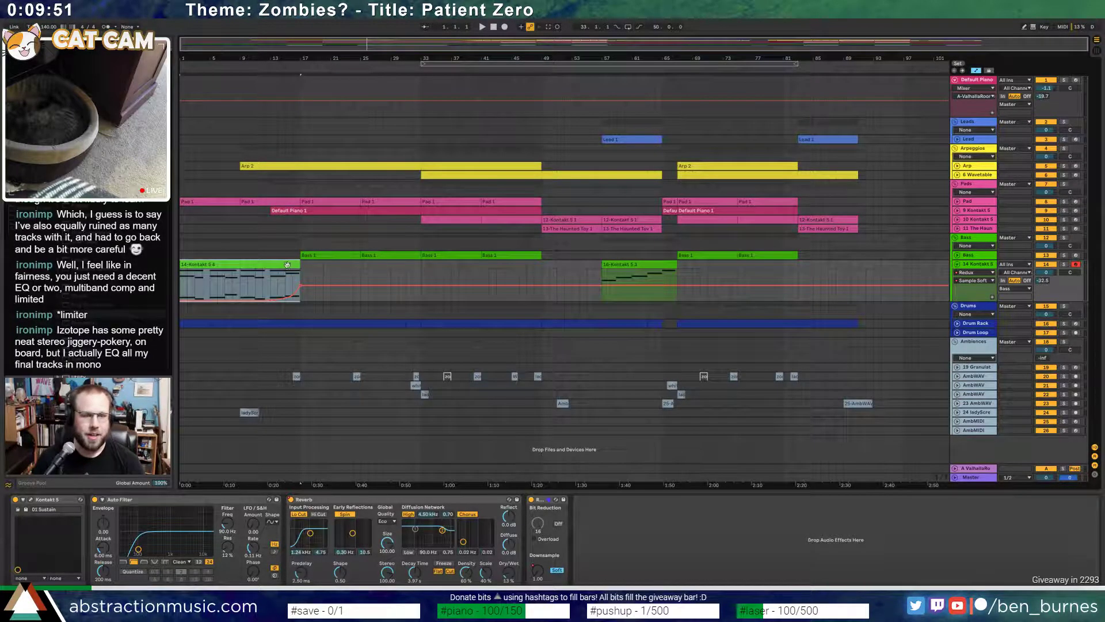
click(228, 533)
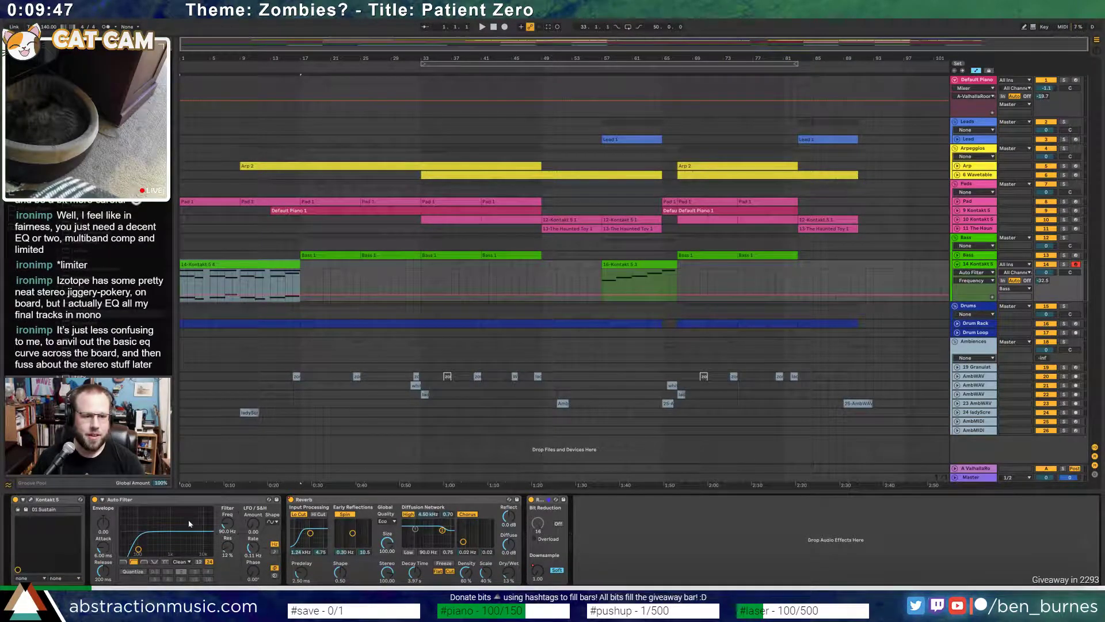
click(278, 295)
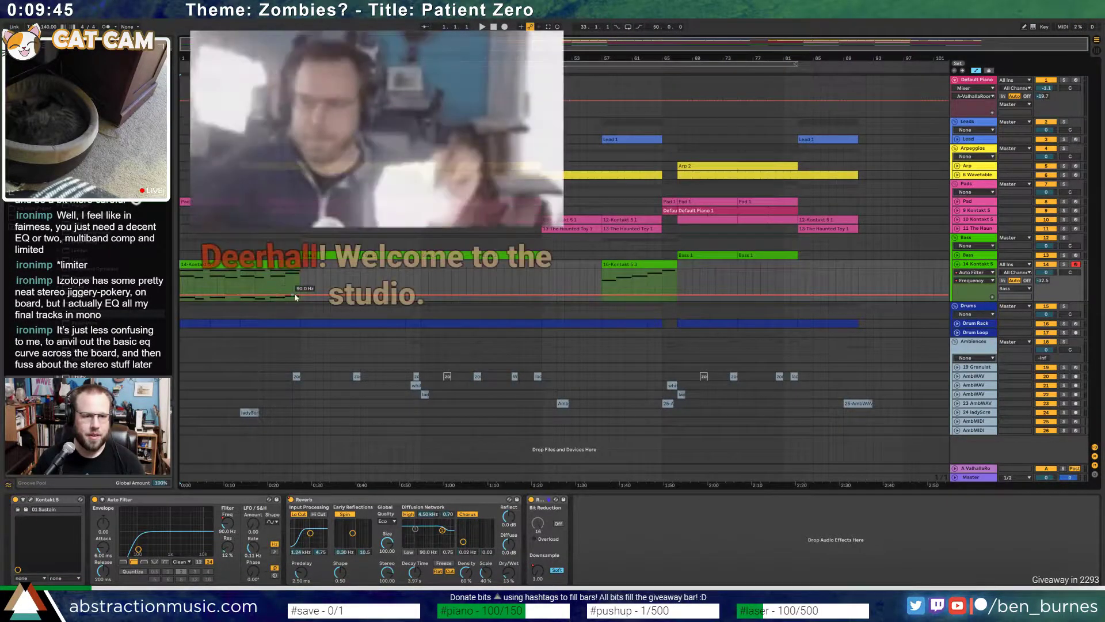
drag(300, 294, 300, 284)
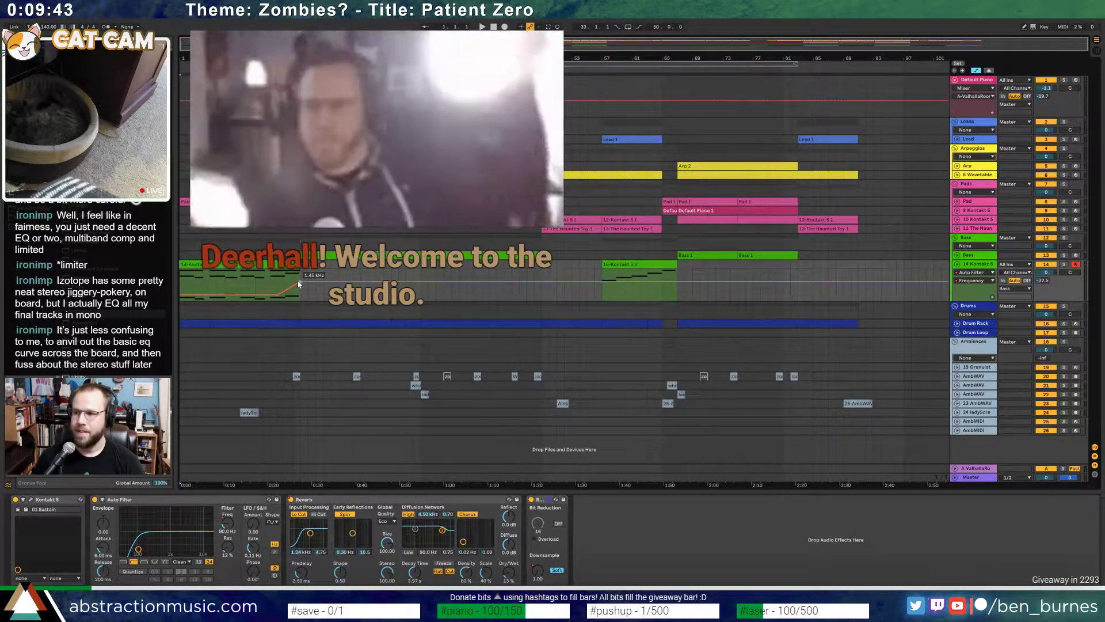
click(299, 284)
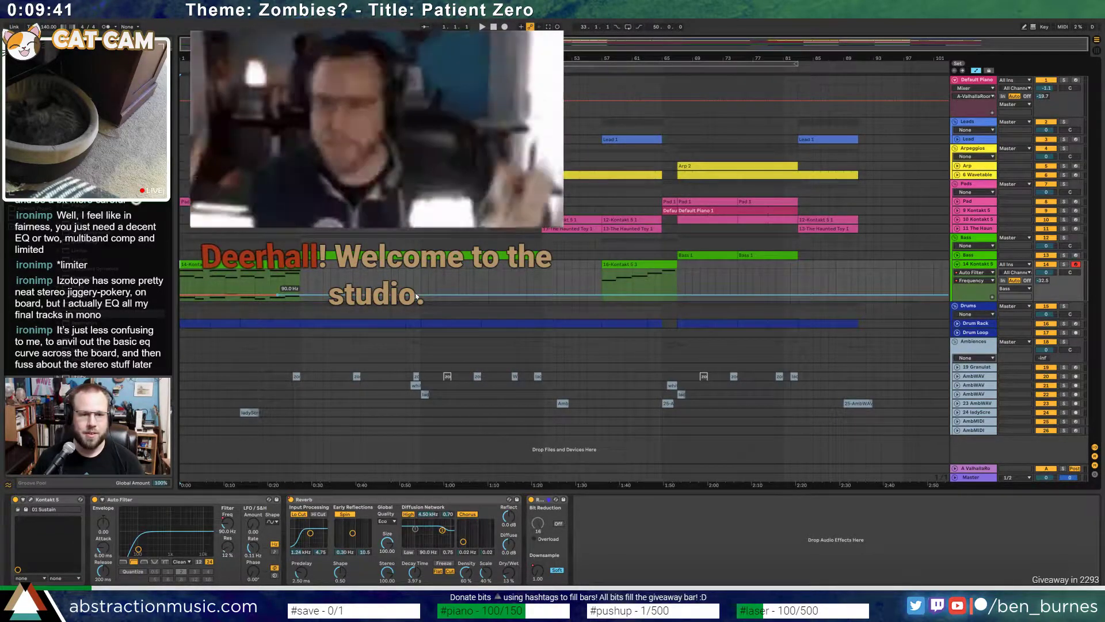
drag(300, 295, 300, 275)
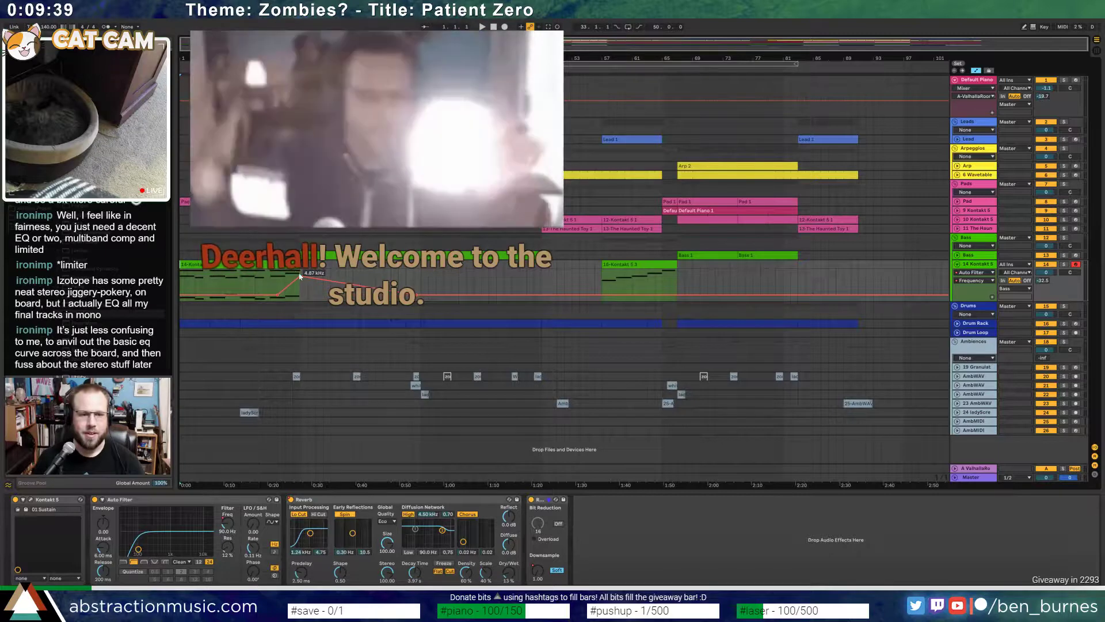
click(238, 264)
click(494, 28)
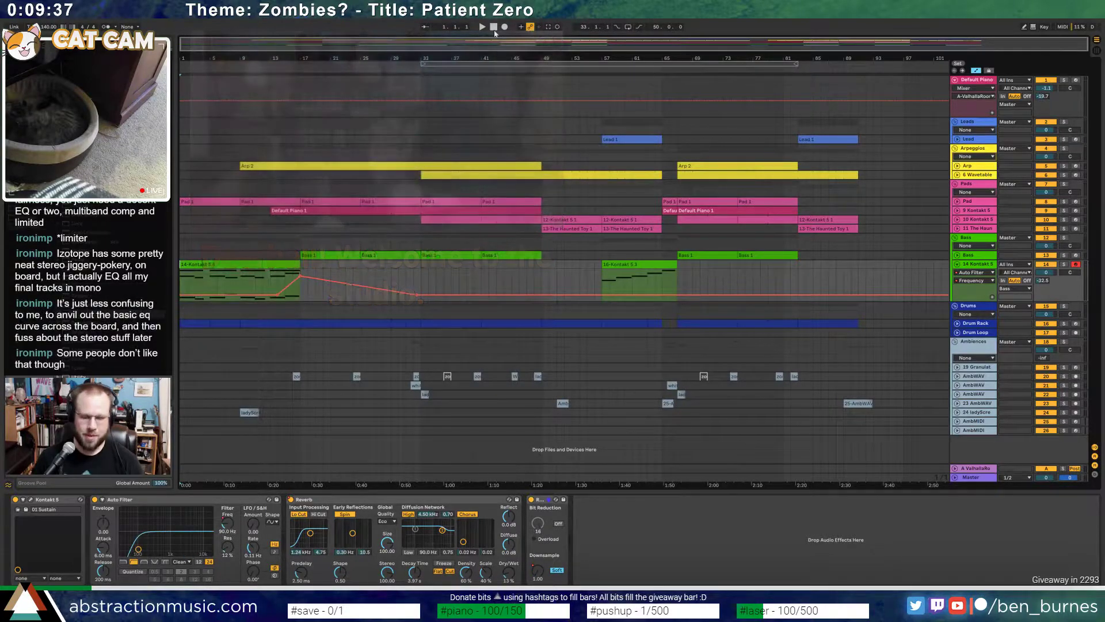
key(a)
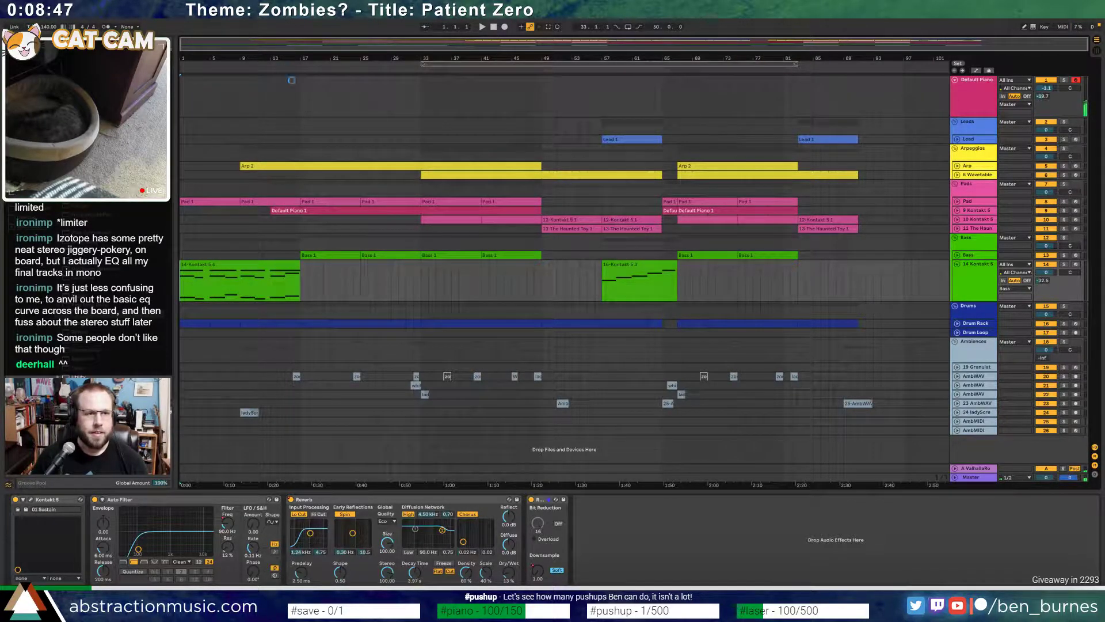
- Play from the start, examine the first two Drum Rack clips' notes and select the TR-808 hi-hats in the first eight bars
click(482, 27)
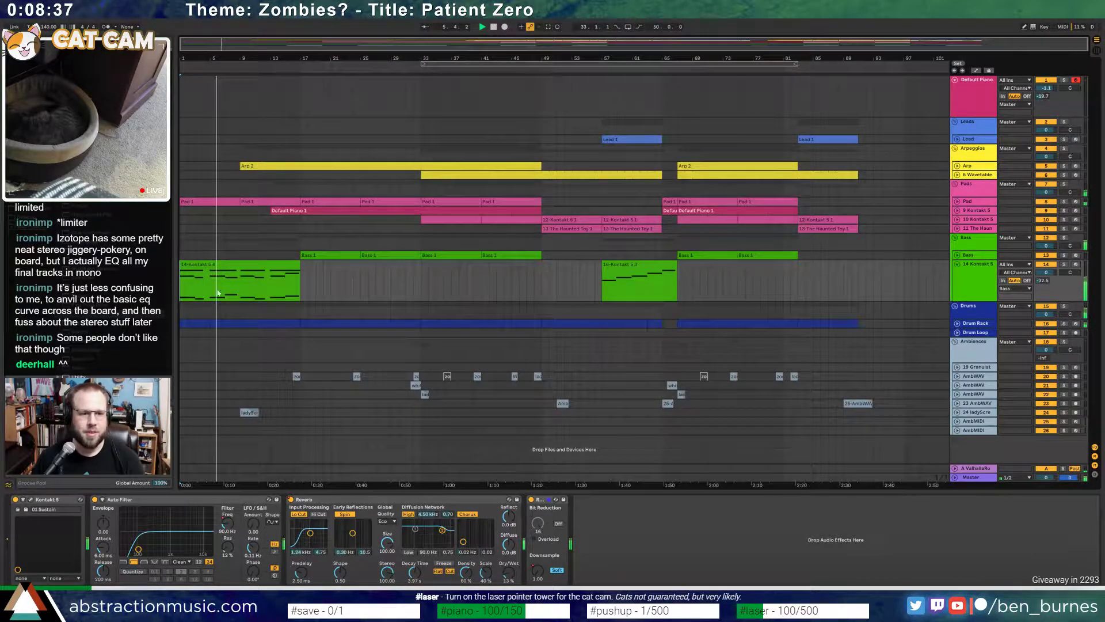
click(965, 324)
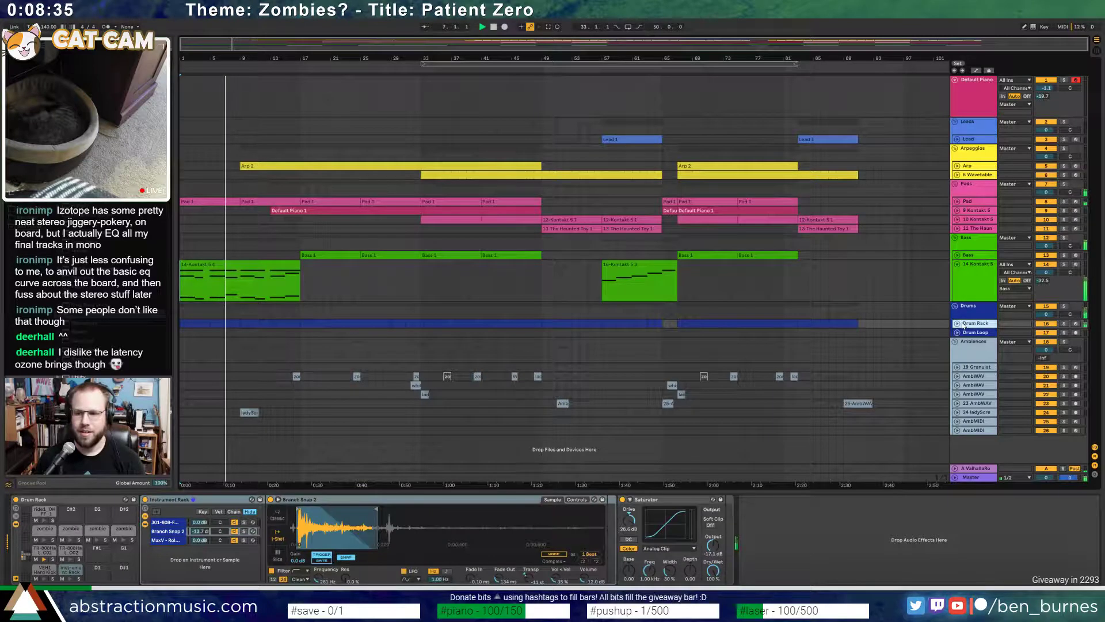
click(280, 325)
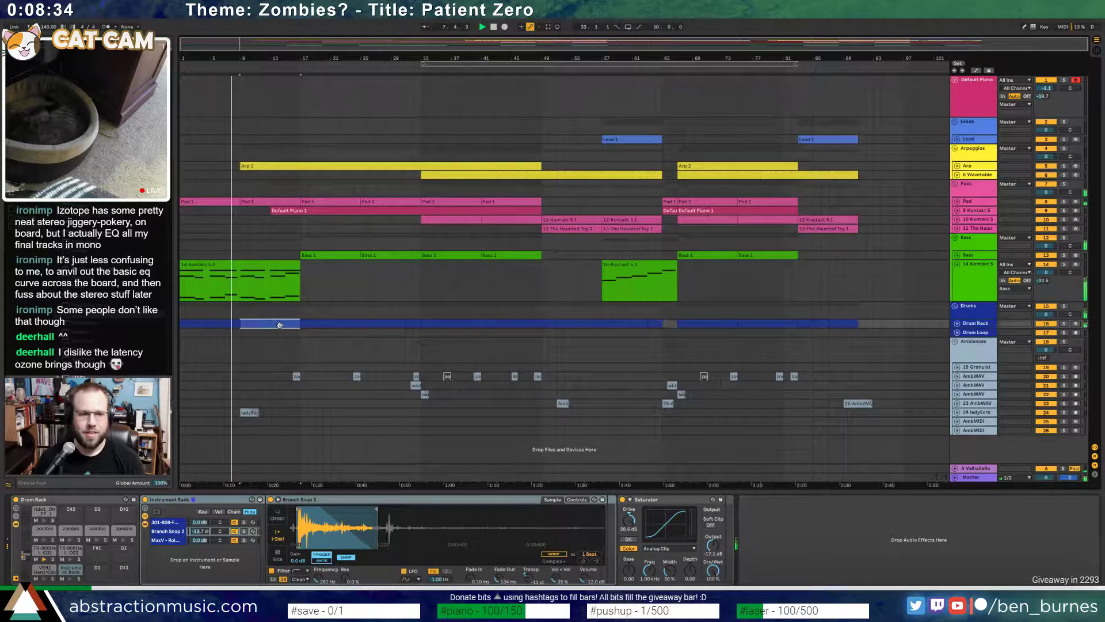
shift+click(200, 322)
double_click(200, 322)
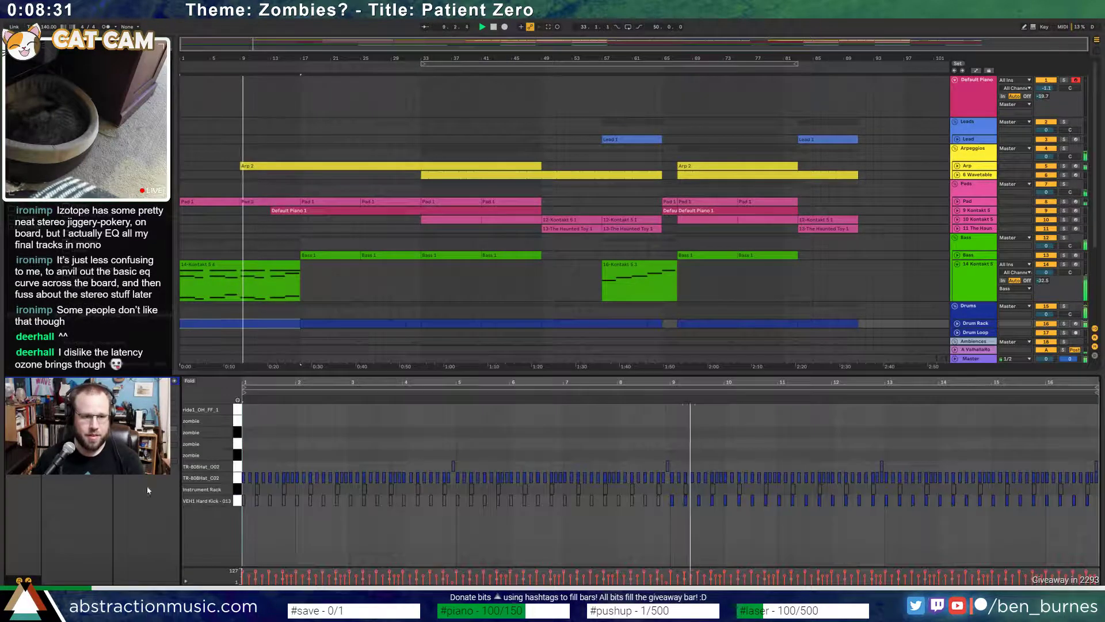
click(222, 478)
drag(329, 476, 329, 497)
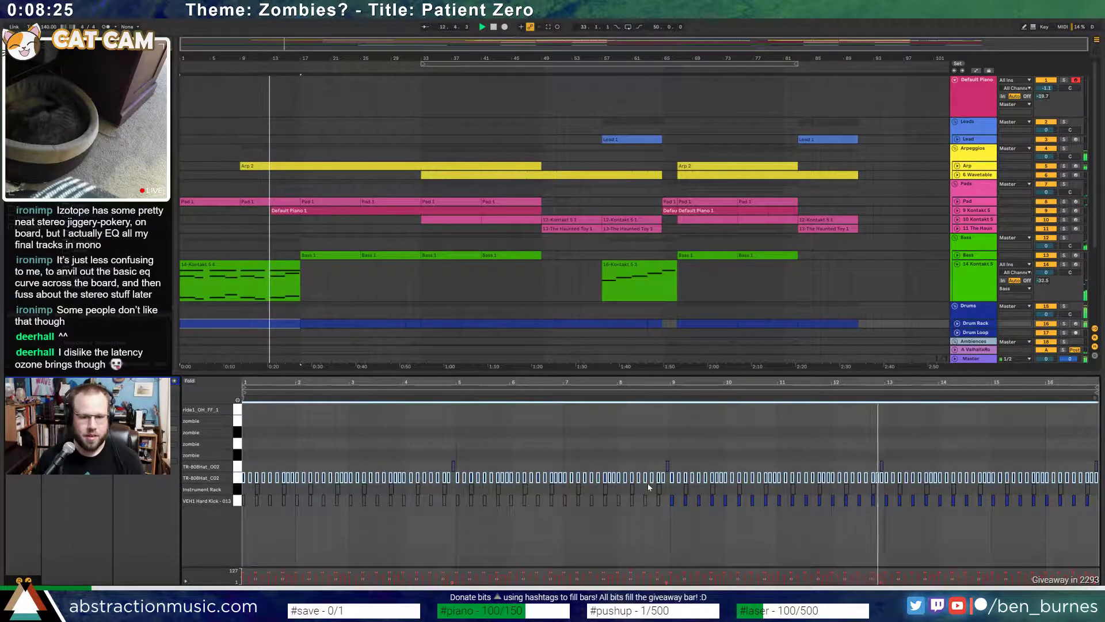
drag(667, 463, 241, 481)
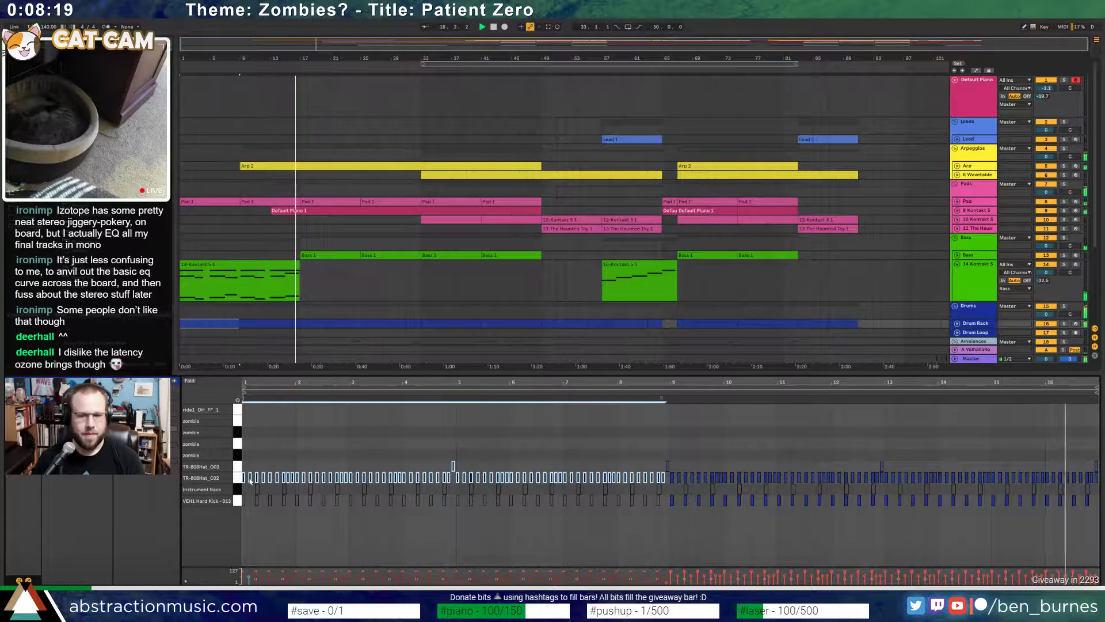
key(shift+Tab)
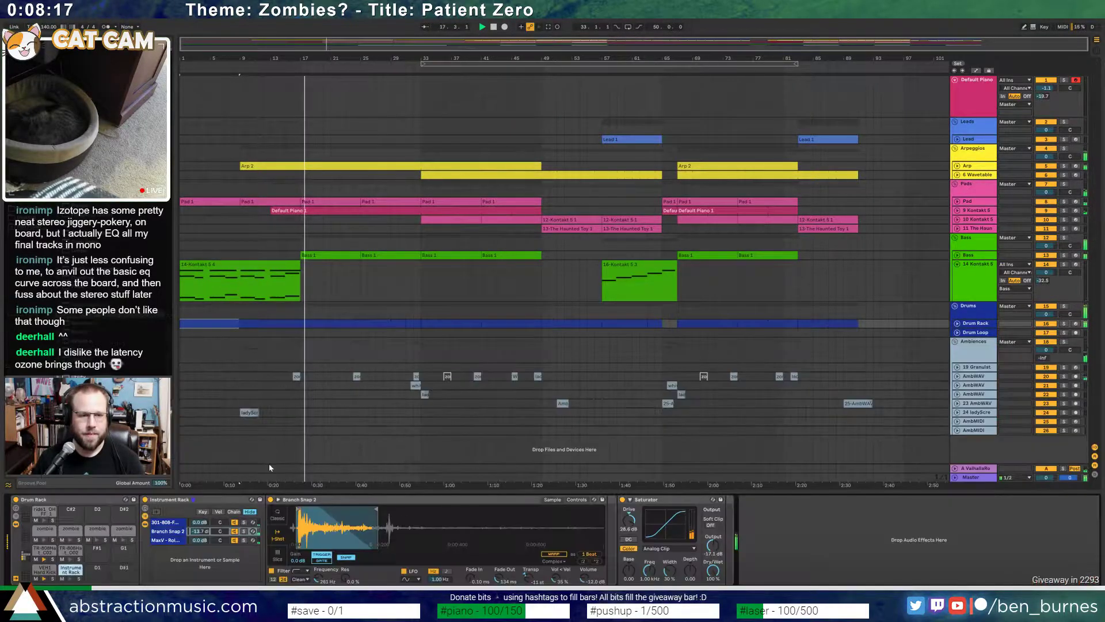
key(space)
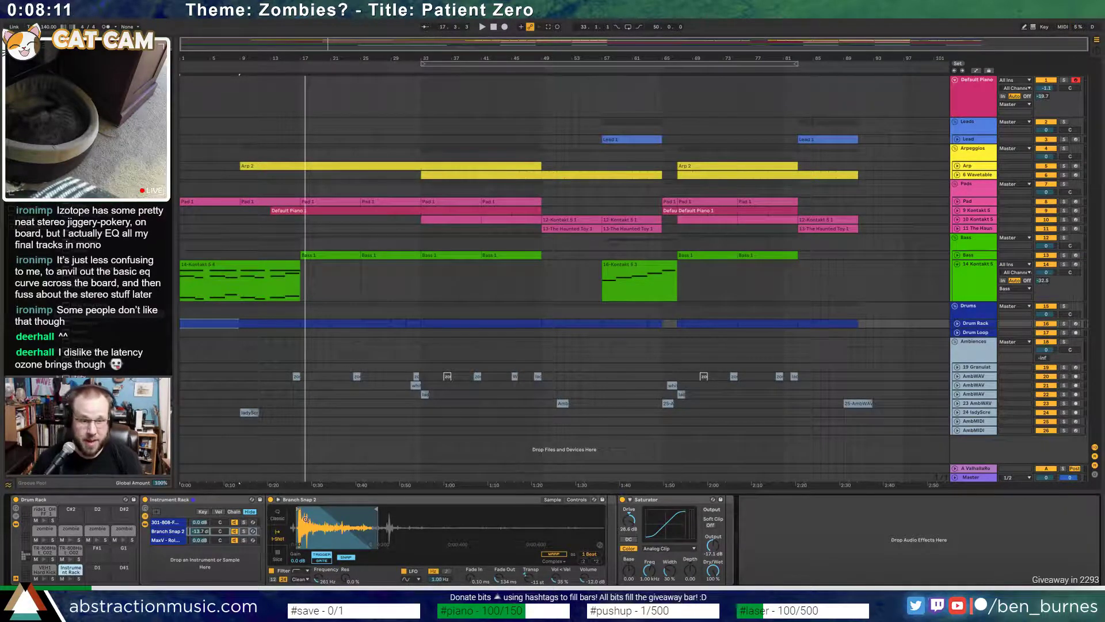
scroll(306, 519, up, 3)
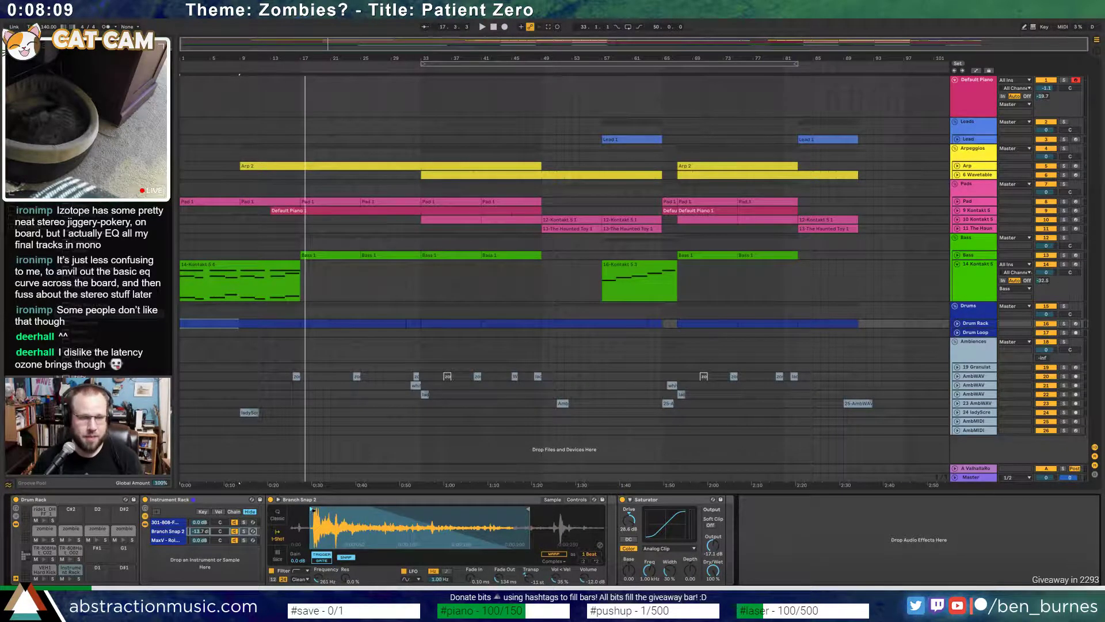
key(shift+Tab)
key(shift+Tab)
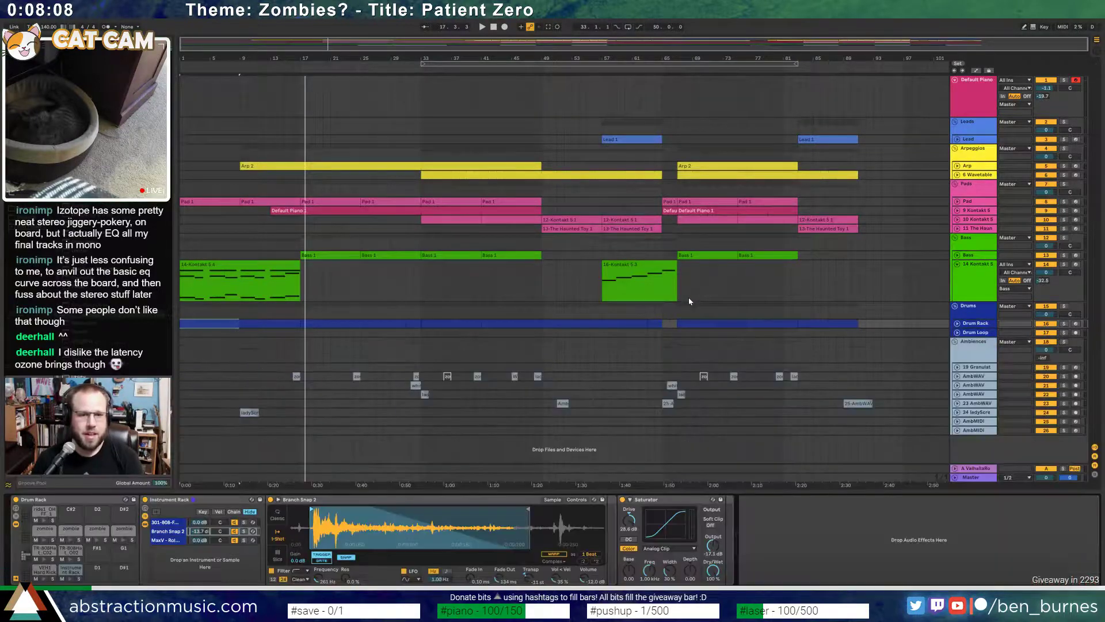
- Audition the intro and deactivate the VEH1 Hard Kick notes in bar 16 of the Drum Rack part
click(307, 280)
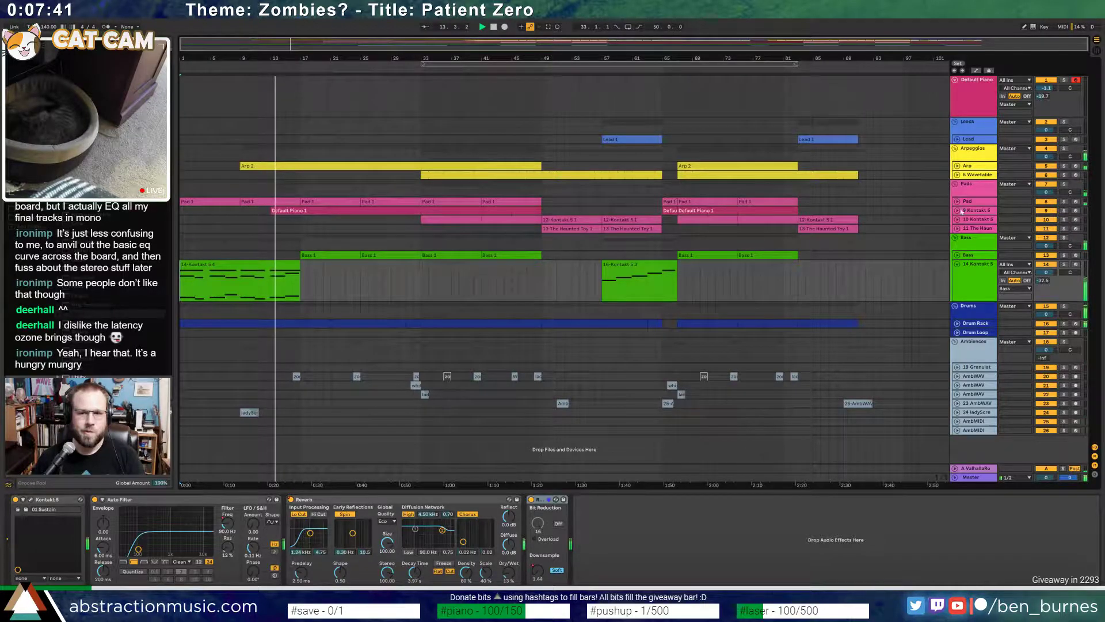
double_click(289, 325)
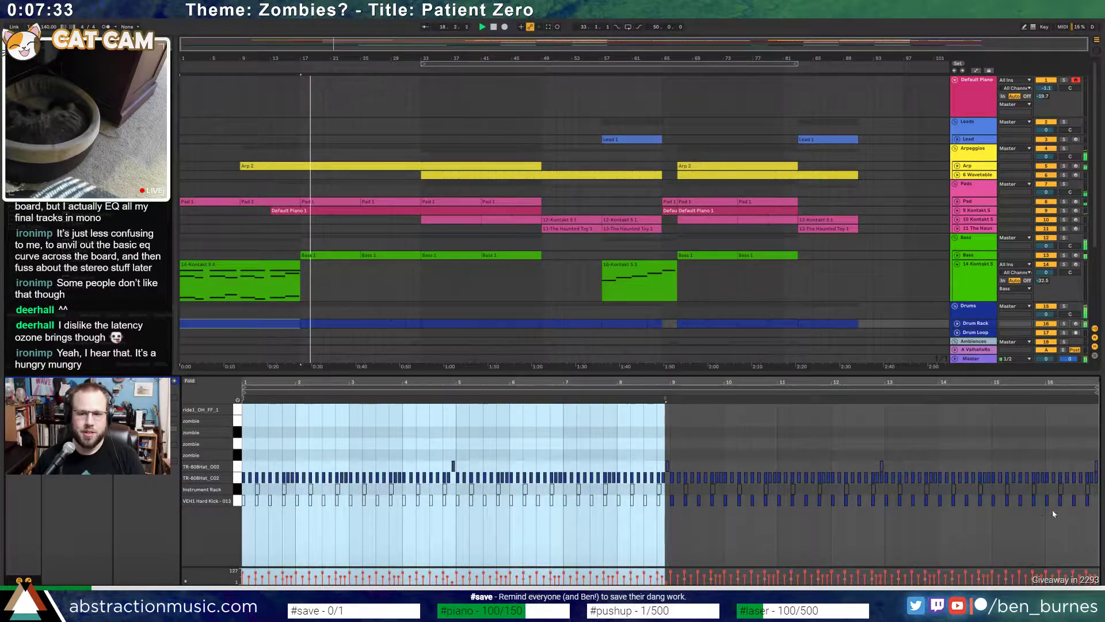
drag(1053, 511, 1098, 501)
click(924, 393)
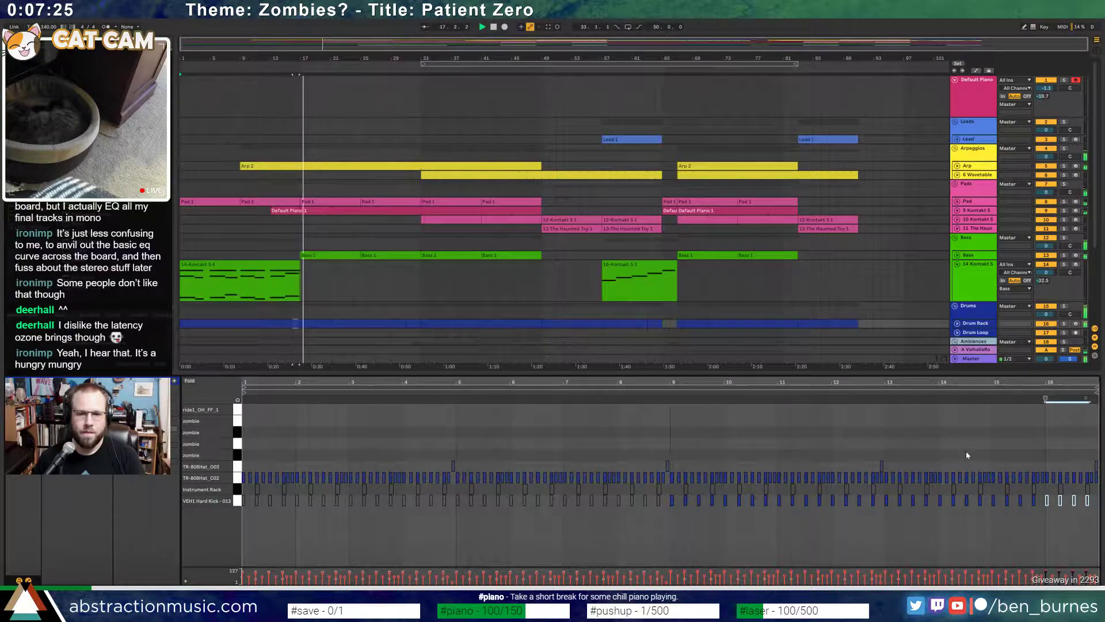
- Ramp the Kontakt track's Redux downsampling automation down to its minimum around bars 43 to 45 and review the track's Auto Filter frequency automation
key(shift+Tab)
click(353, 288)
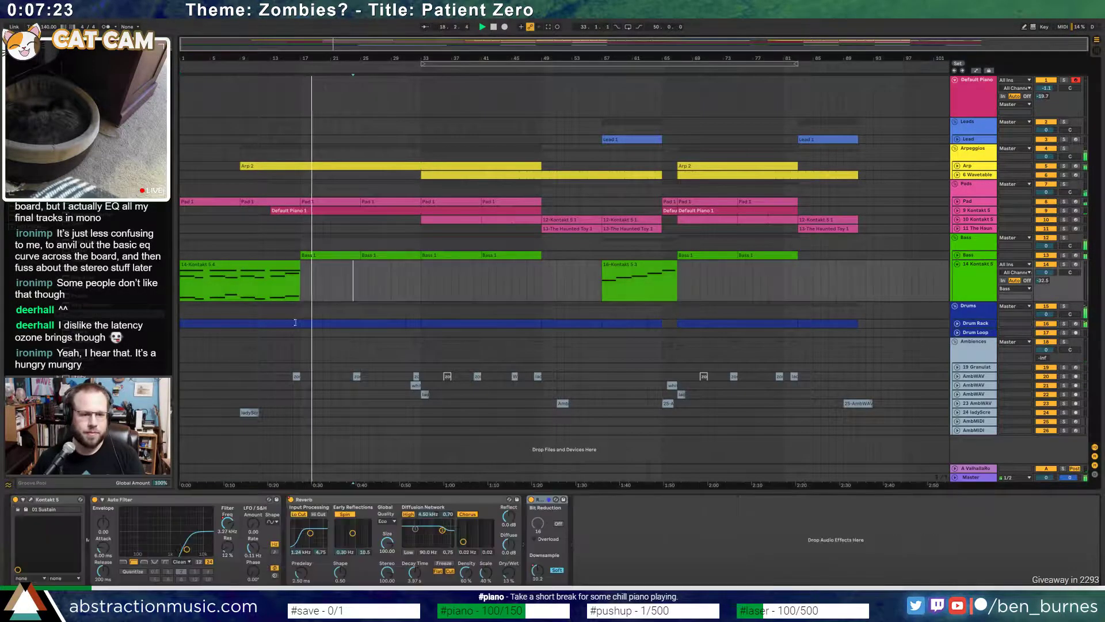
right_click(535, 571)
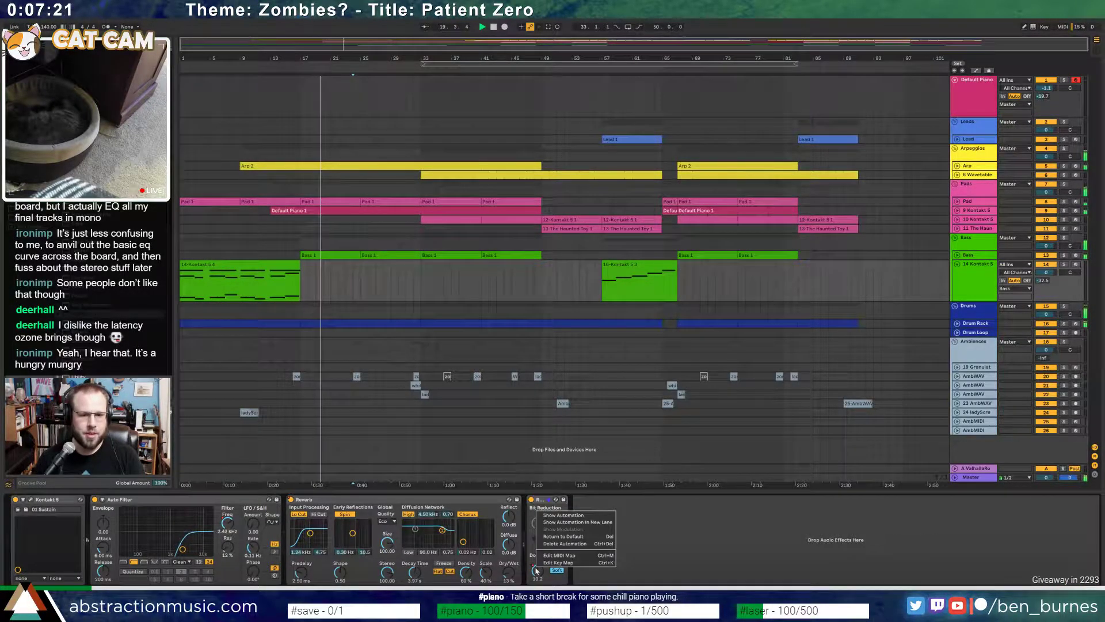
click(563, 515)
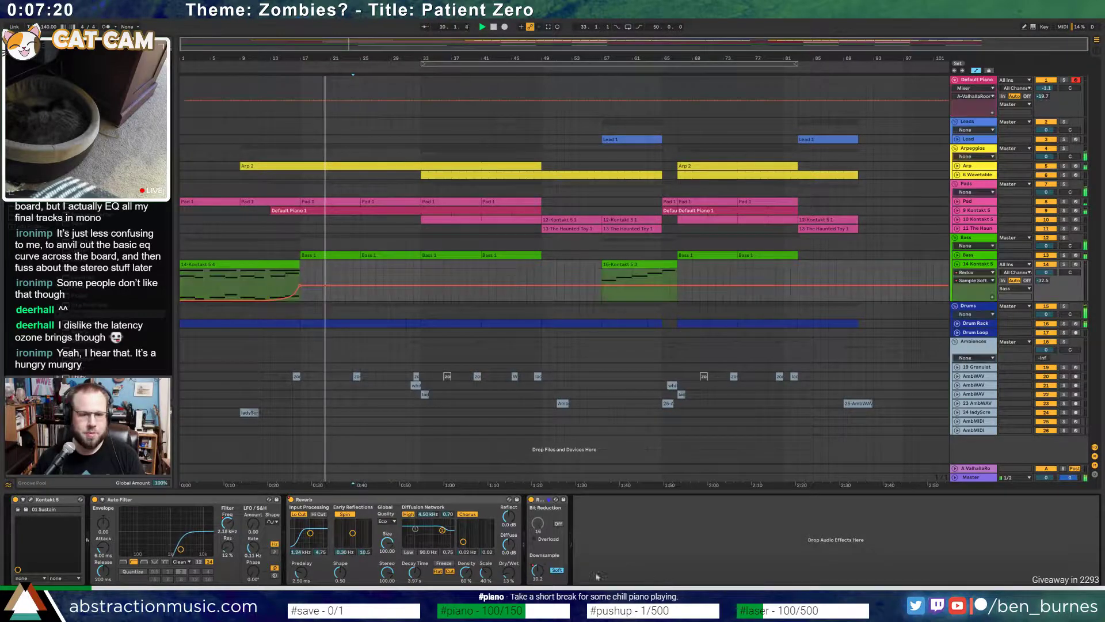
click(500, 286)
drag(512, 285, 512, 301)
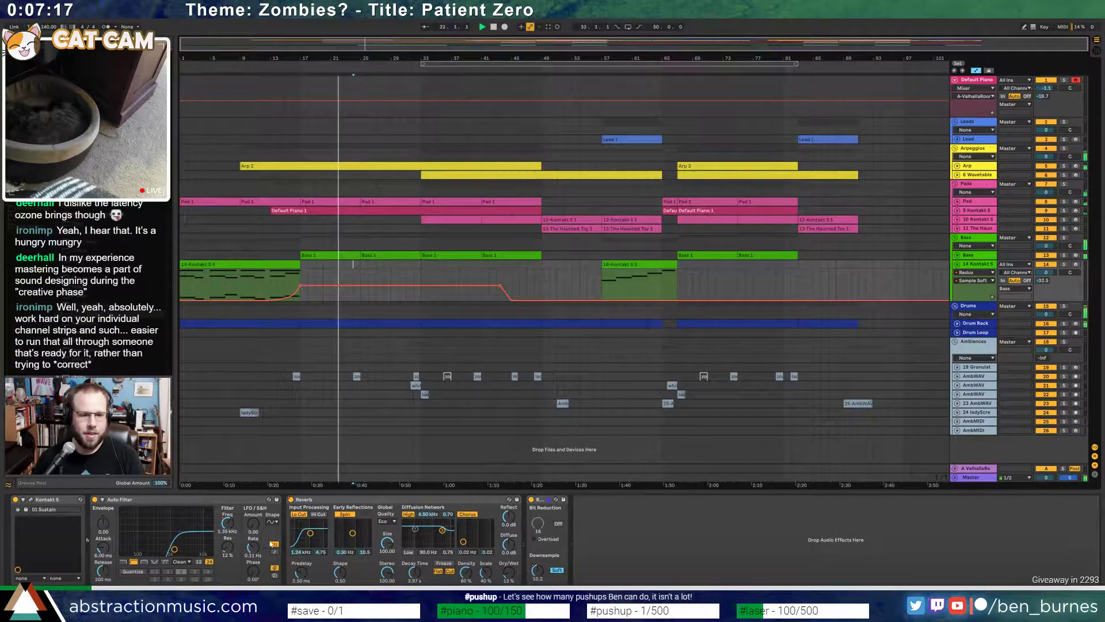
right_click(228, 523)
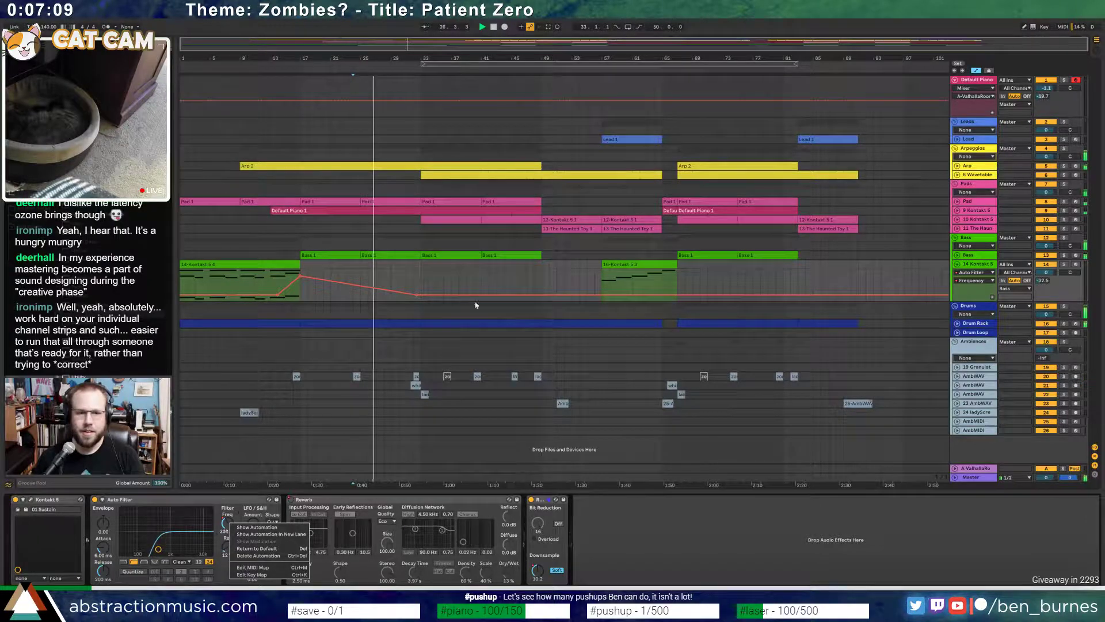
click(450, 289)
key(a)
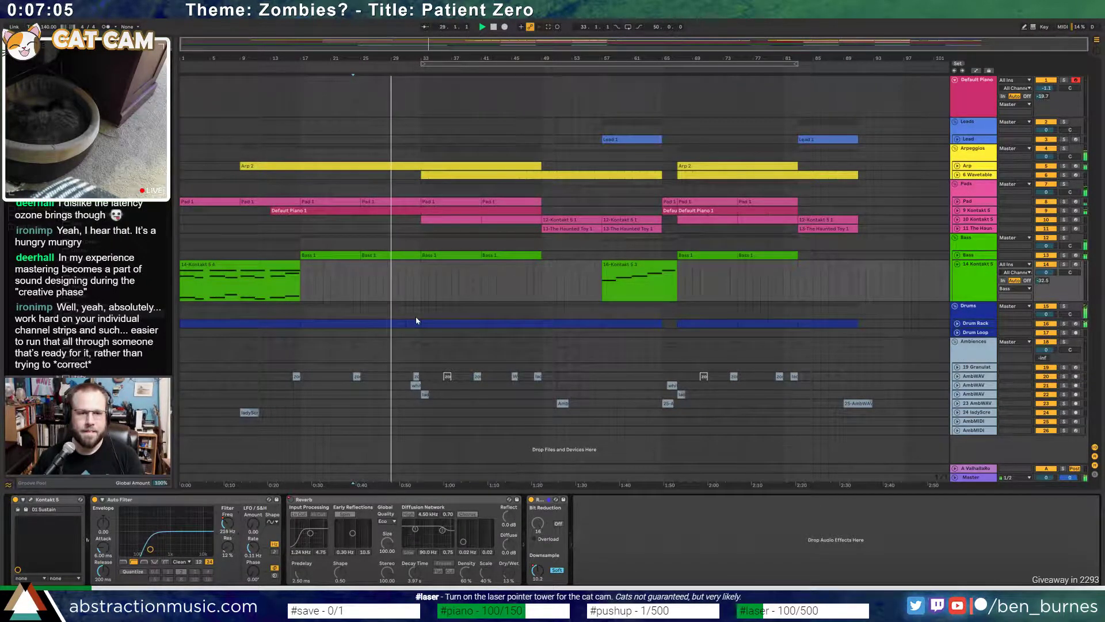
- Unfold the Drum Rack track and add an Instrument Rack hit on the last sixteenth of the clip starting at bar 17
click(957, 324)
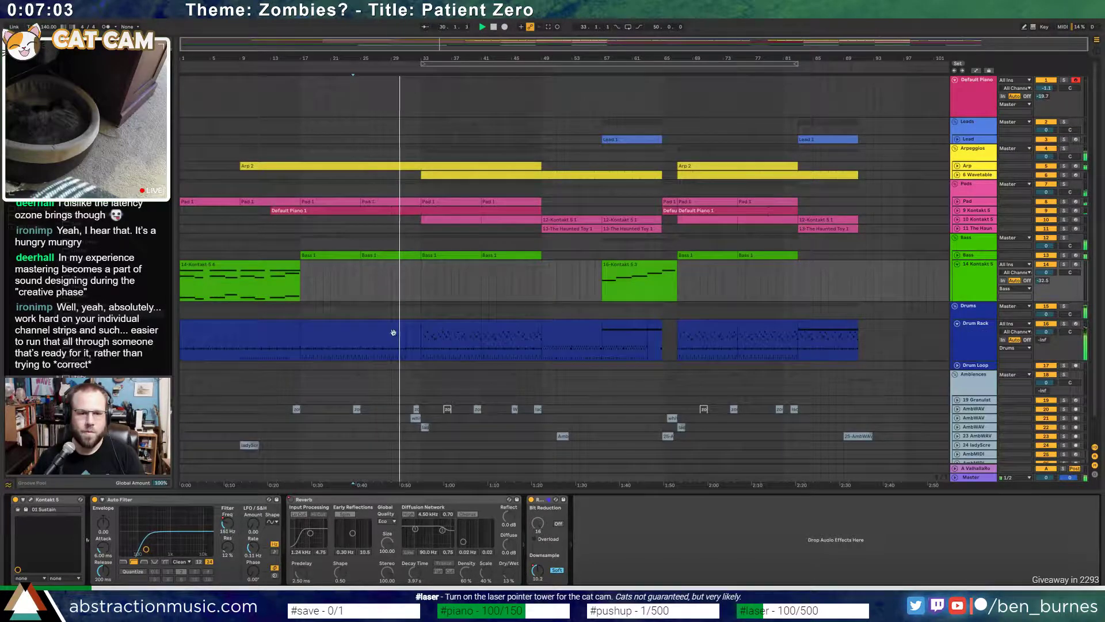
click(392, 329)
double_click(392, 332)
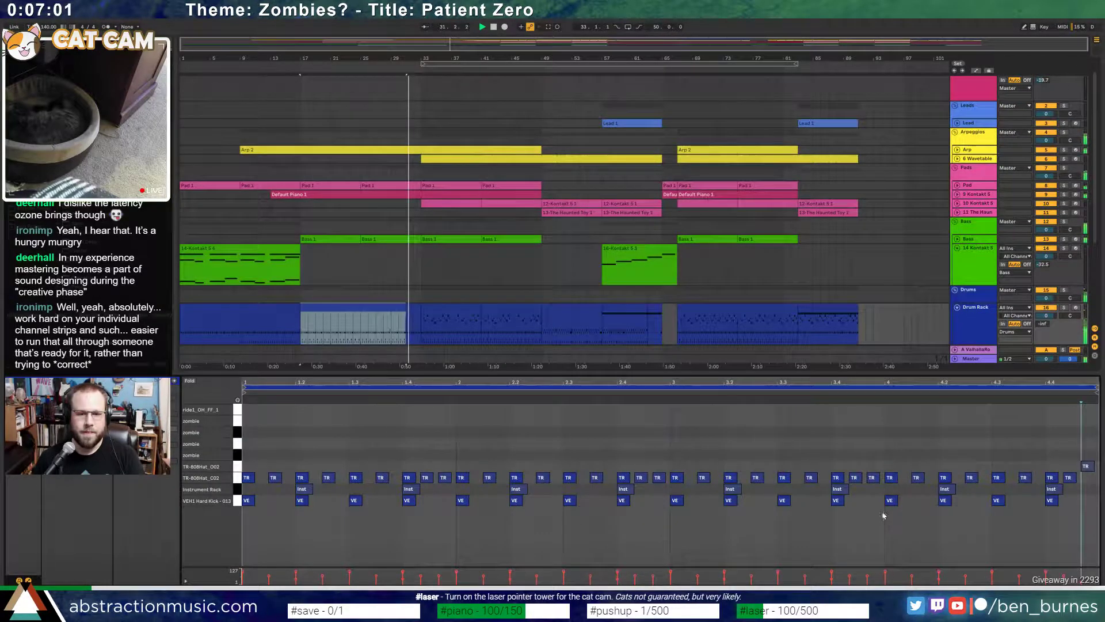
double_click(1093, 490)
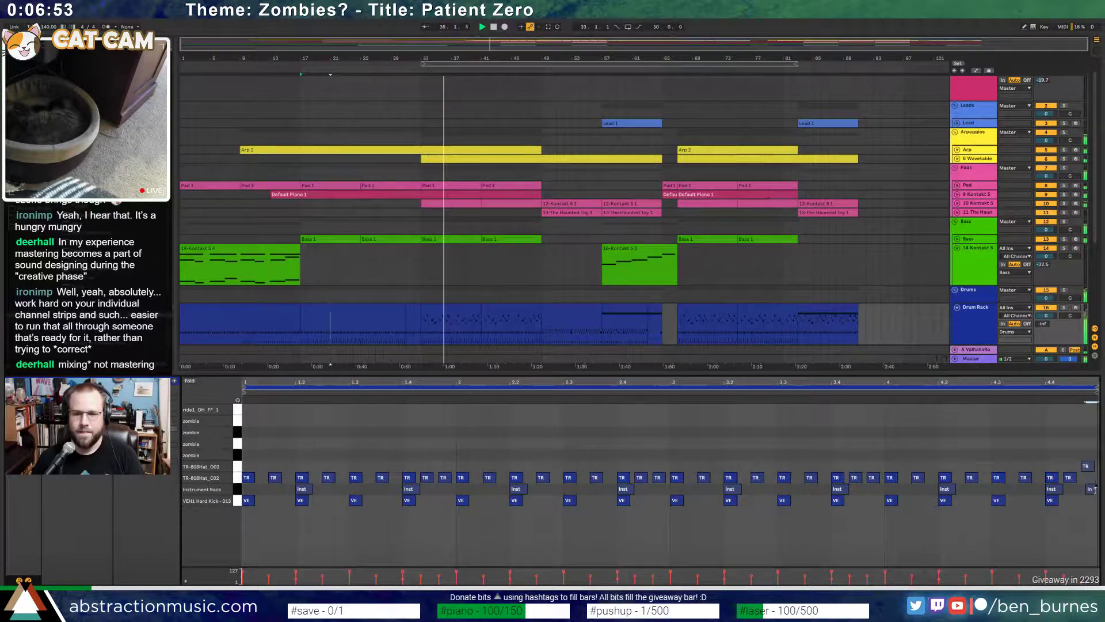
- Add an Instrument Rack hit on the last sixteenth of the Drum Rack clips starting at bars 33 and 41
key(shift+Tab)
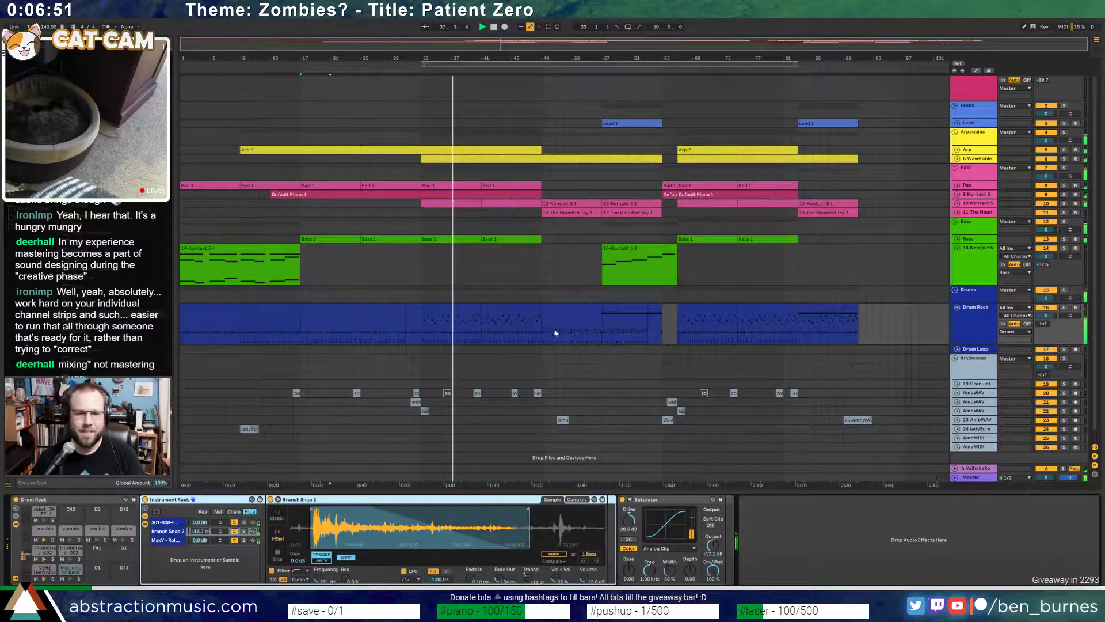
click(475, 311)
double_click(475, 312)
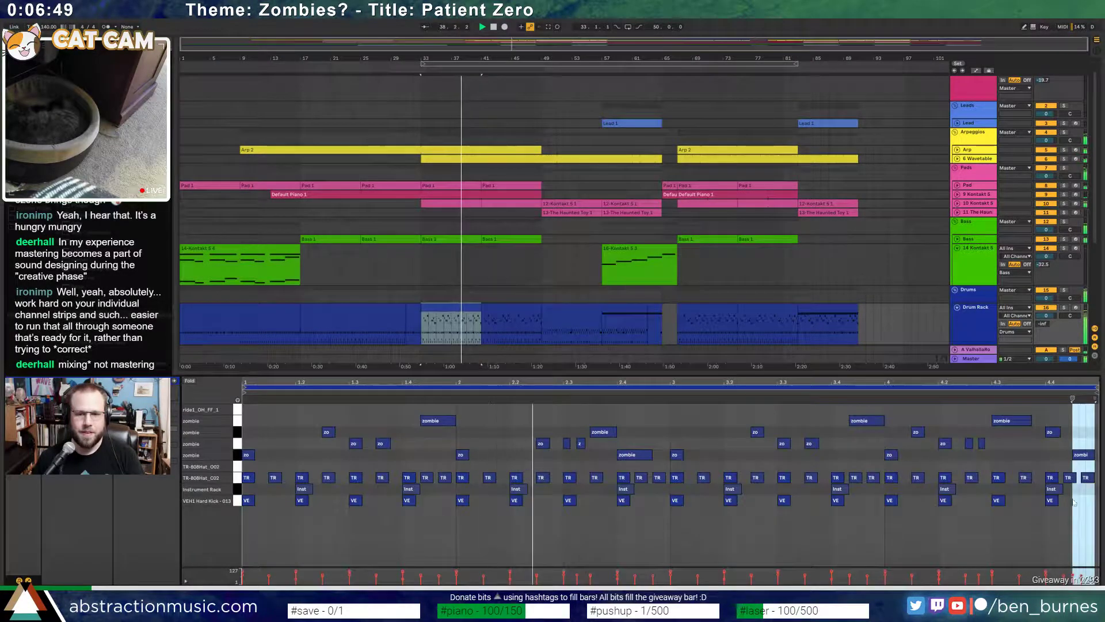
click(1090, 489)
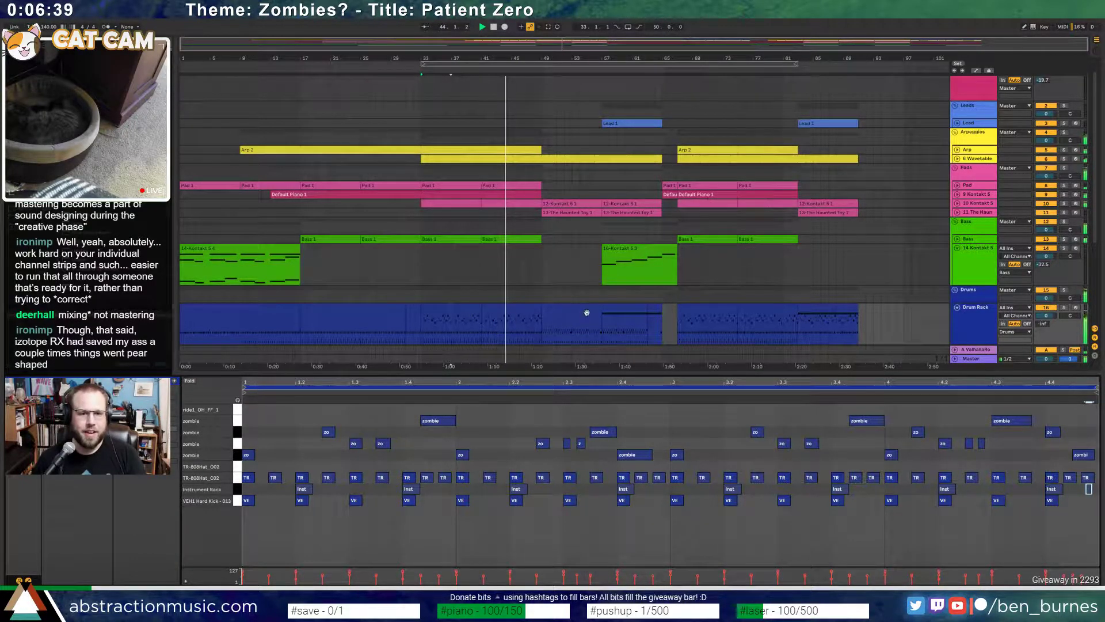
click(472, 312)
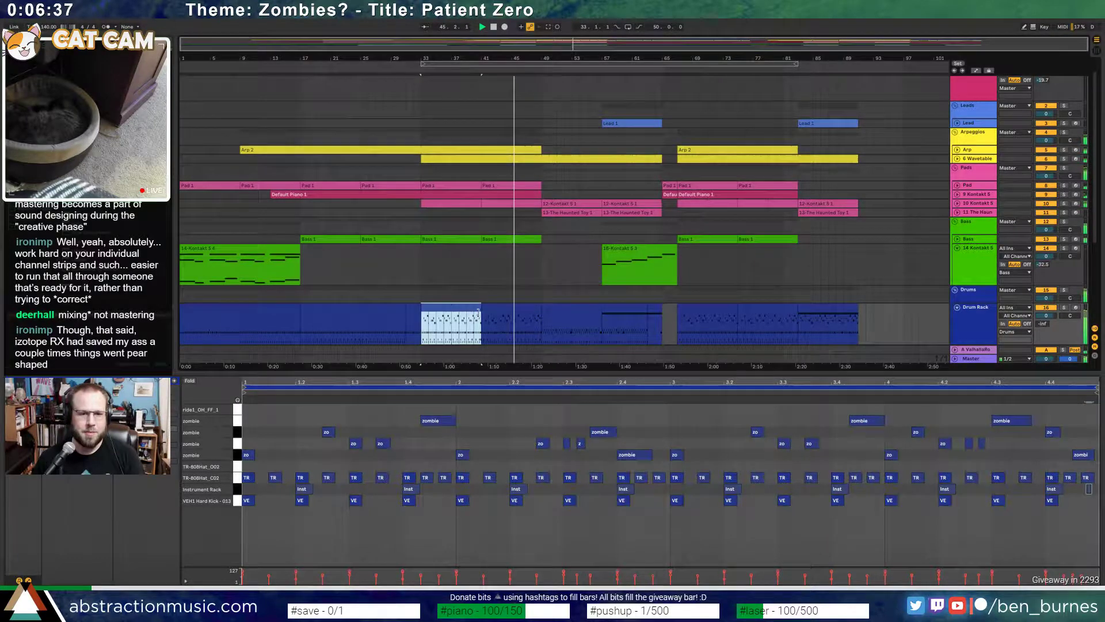
click(503, 310)
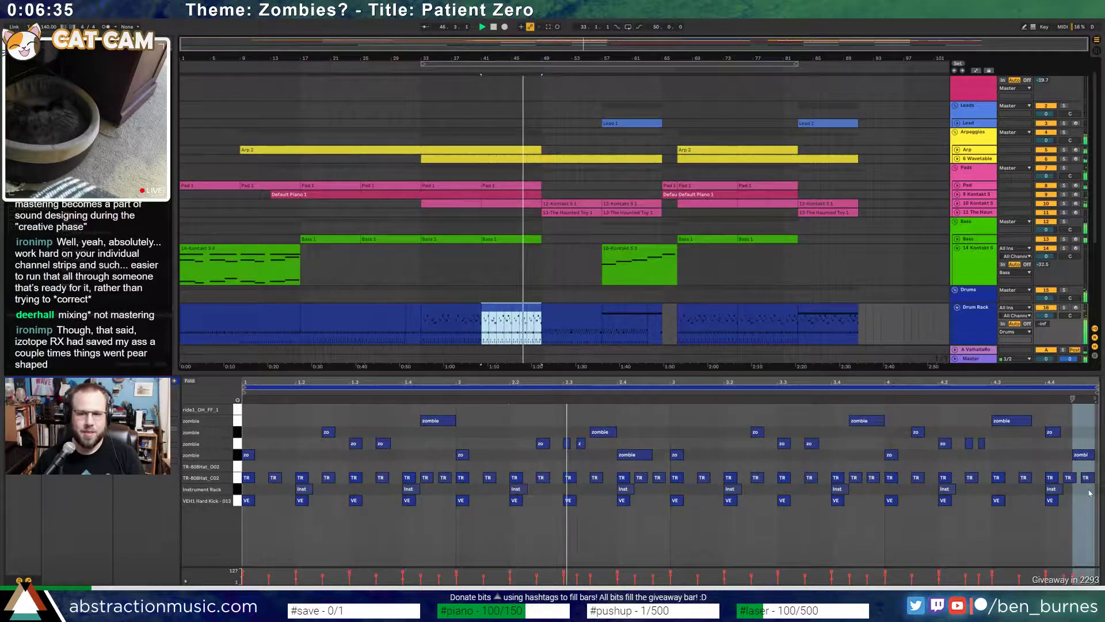
click(1089, 493)
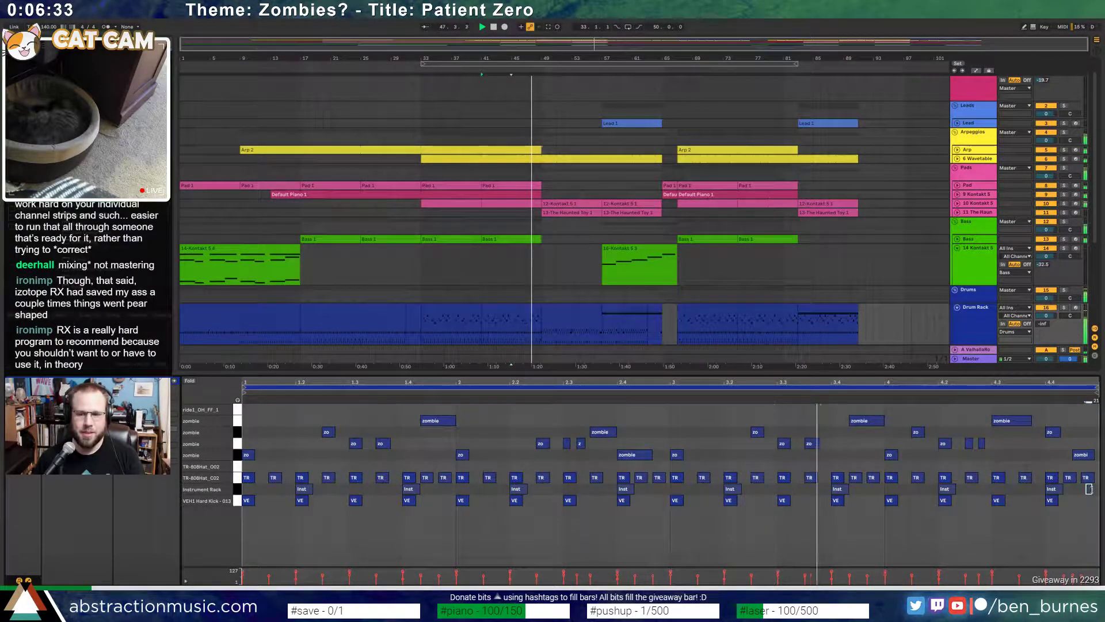
- Add the same closing Instrument Rack hit to the Drum Rack clips starting at bars 67, 75 and 83
click(728, 316)
click(1089, 491)
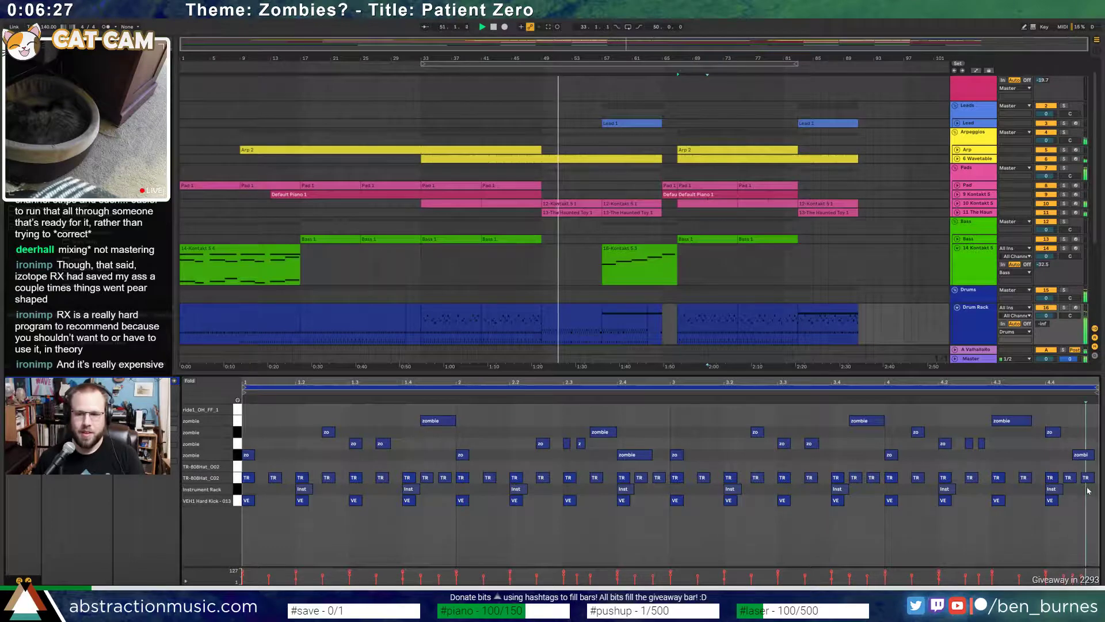
click(773, 312)
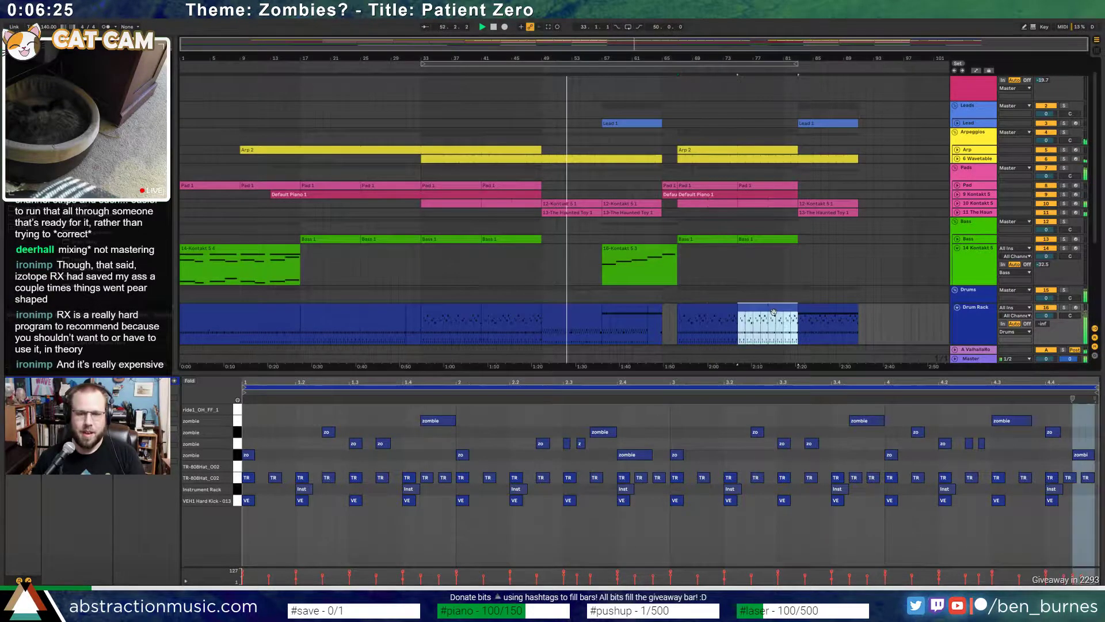
key(space)
click(1088, 491)
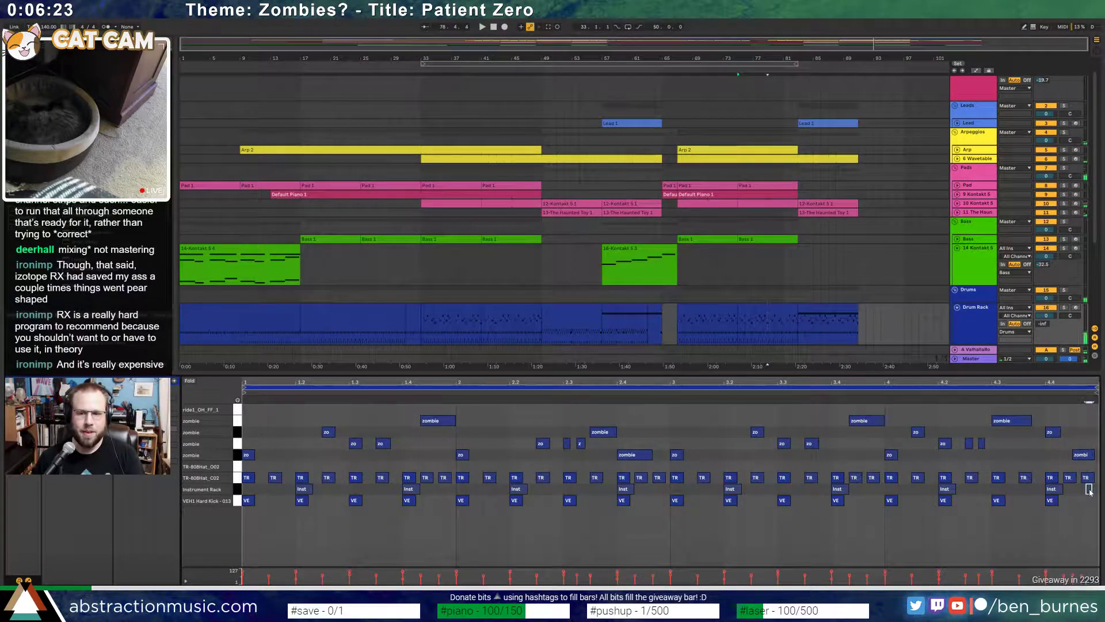
click(821, 313)
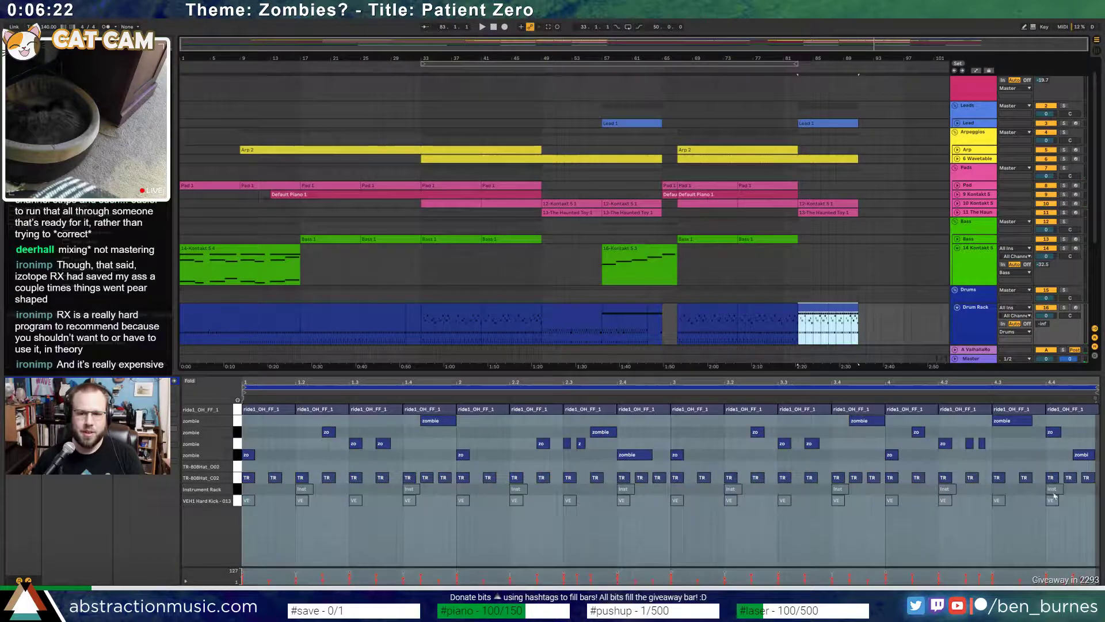
click(1090, 494)
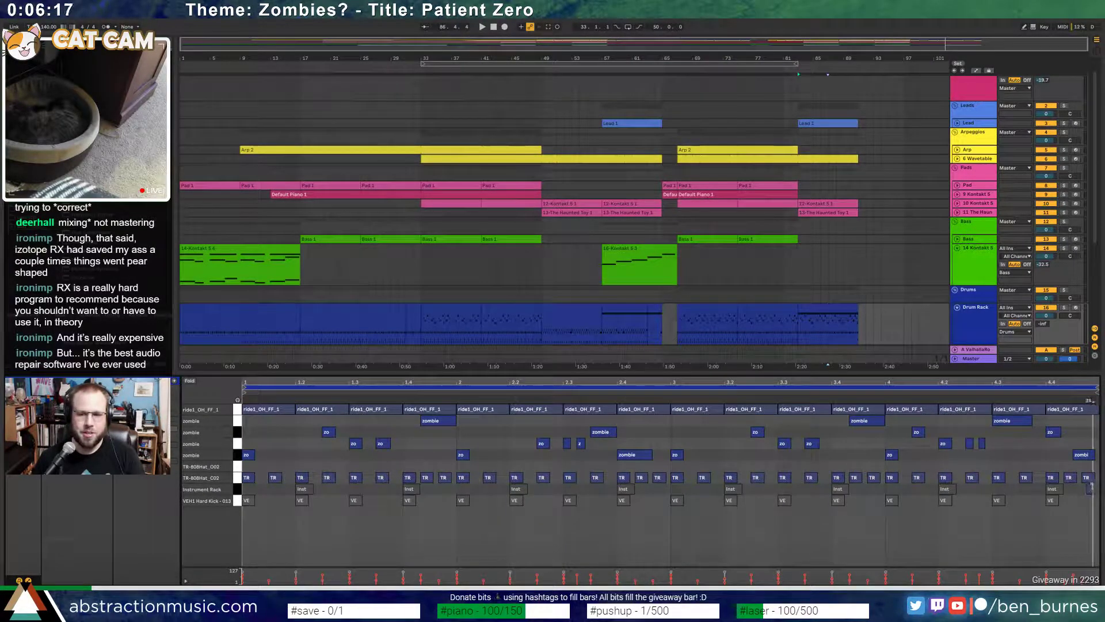
- Review the Drum Rack clips starting at bars 17 and 1 and play the arrangement from the beginning
click(382, 308)
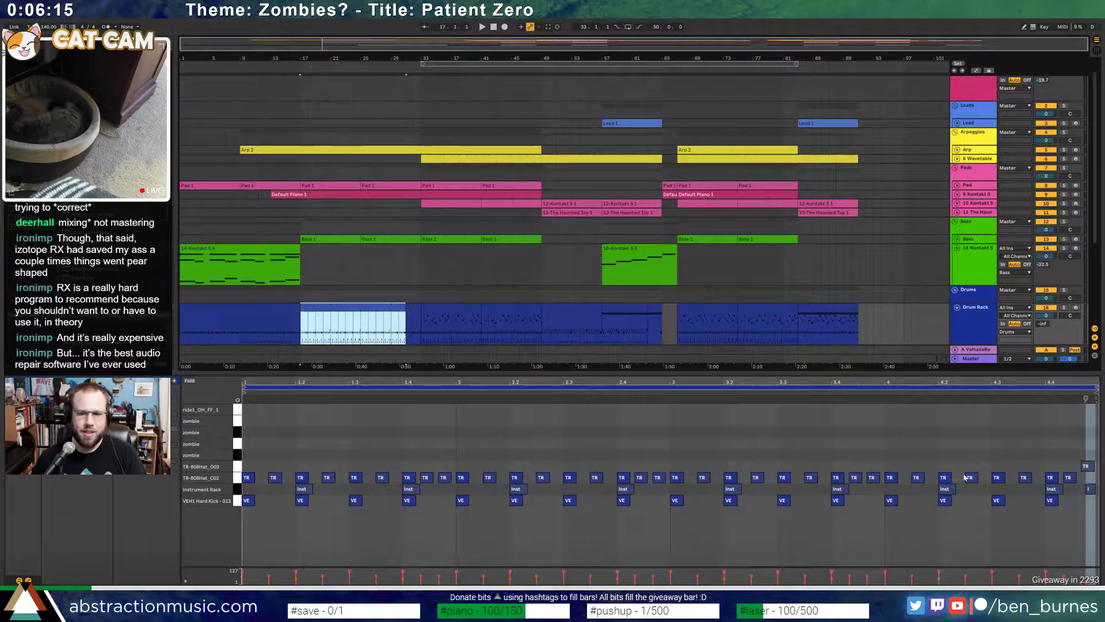
click(411, 306)
click(281, 311)
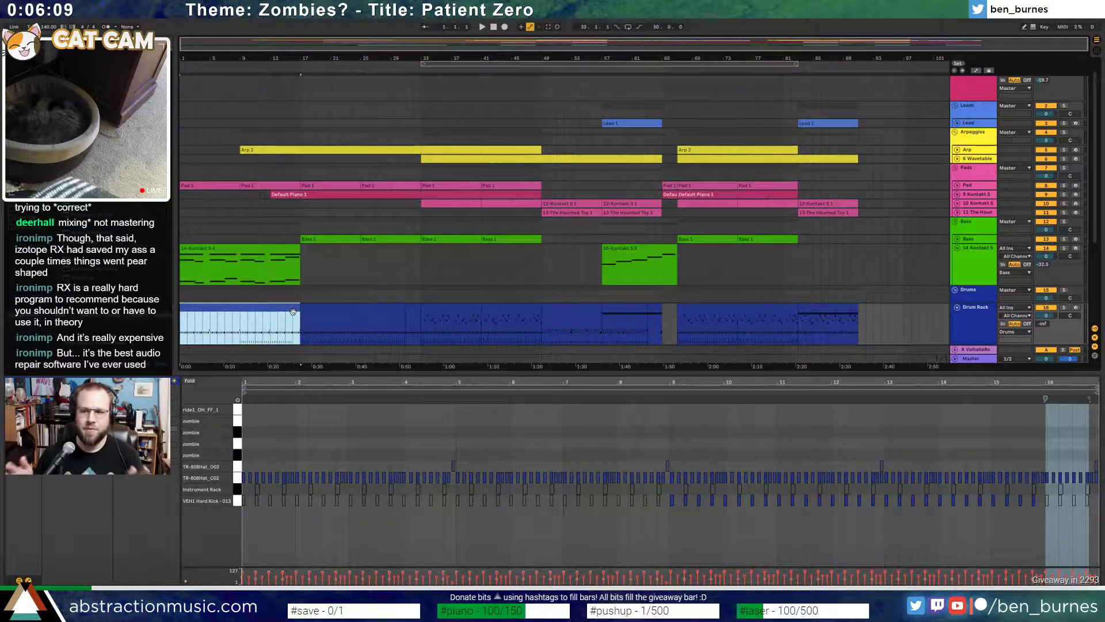
click(493, 27)
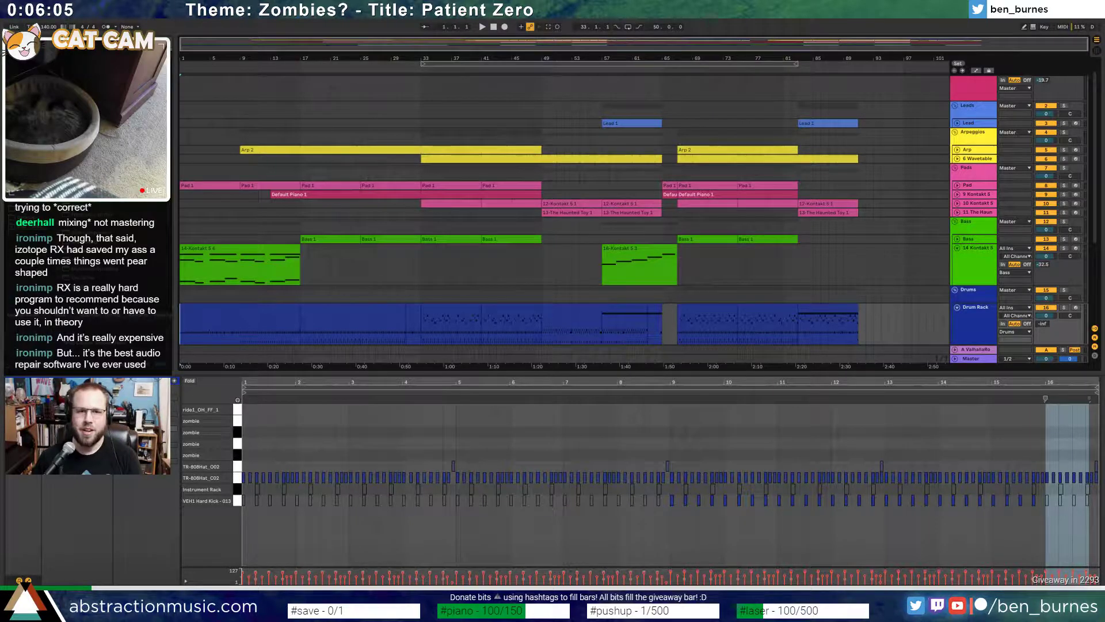
key(space)
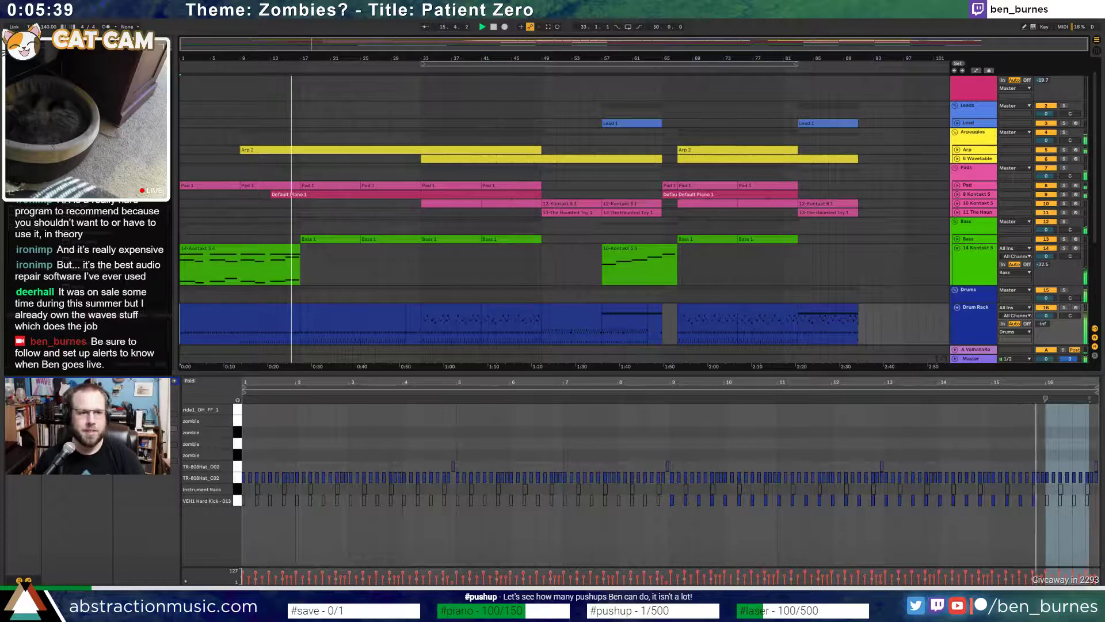
- Switch the Roland 909 clap sample in the drums' Instrument Rack to 1-Shot mode and adjust its fade-out
key(shift+Tab)
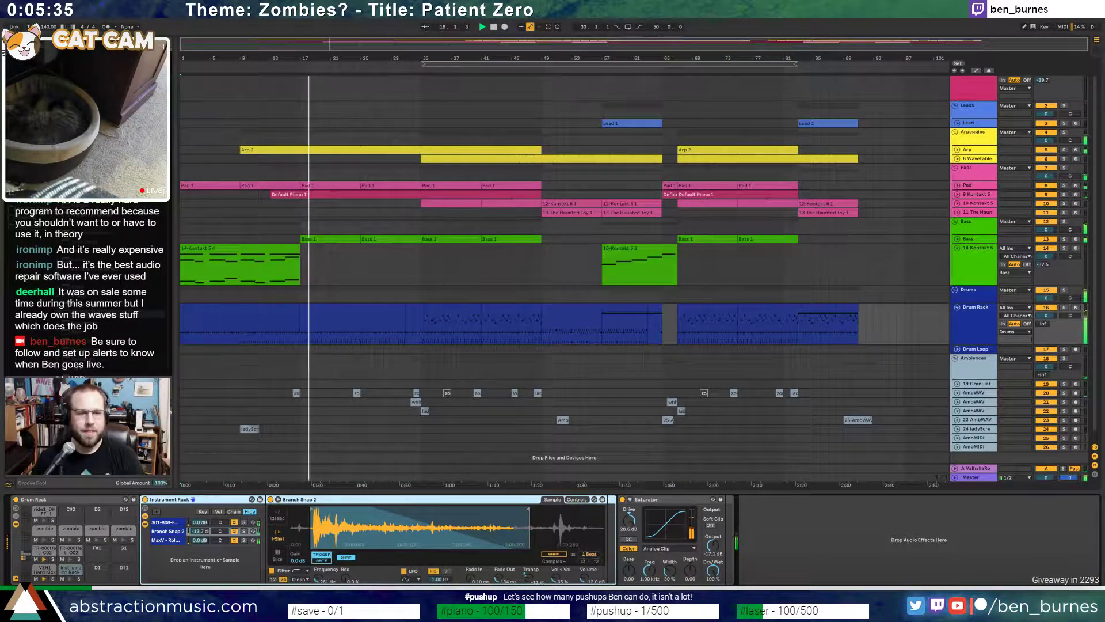
click(339, 310)
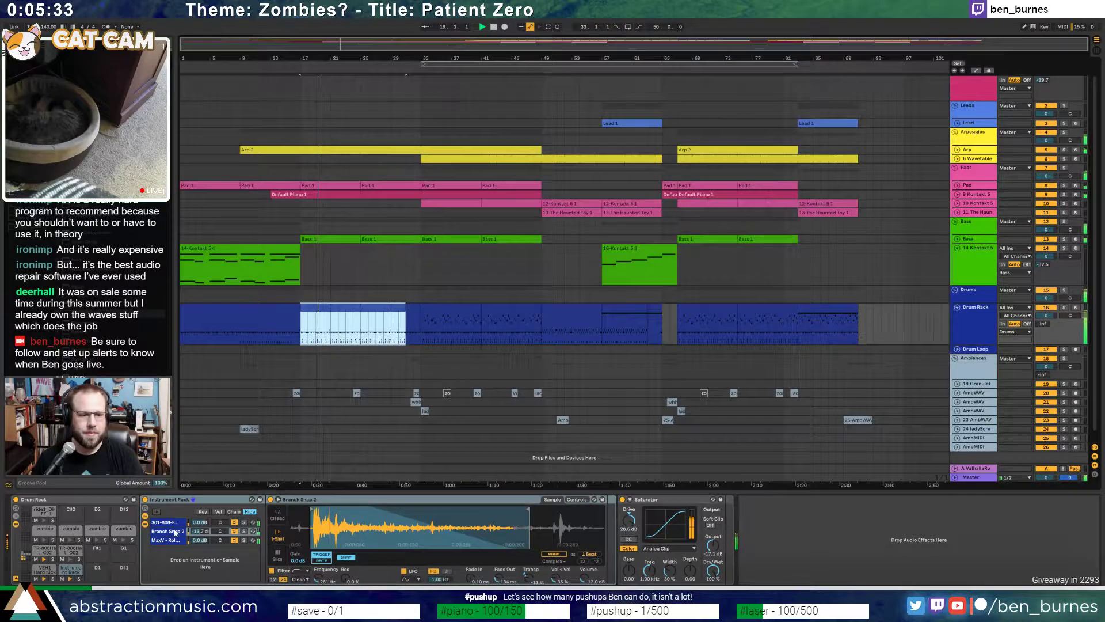
click(168, 540)
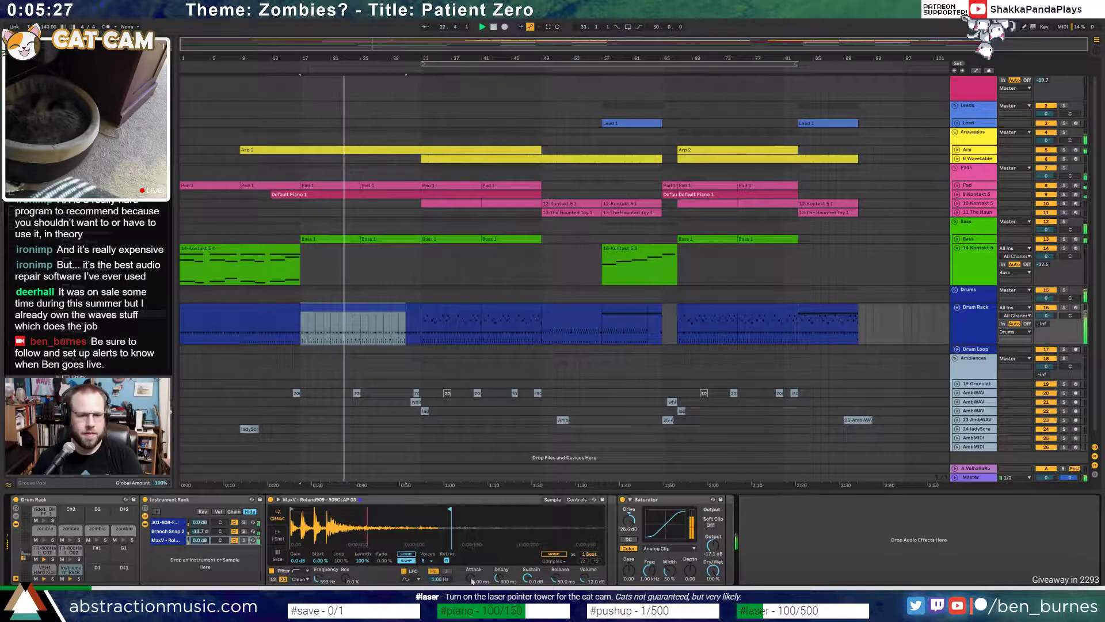
click(277, 535)
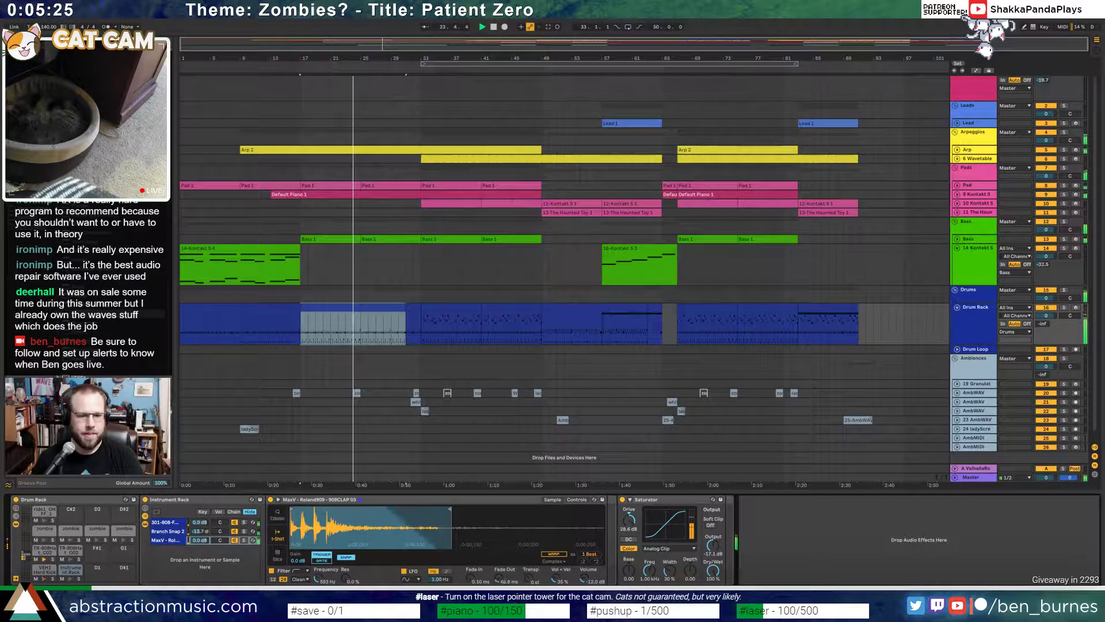
drag(499, 578, 499, 573)
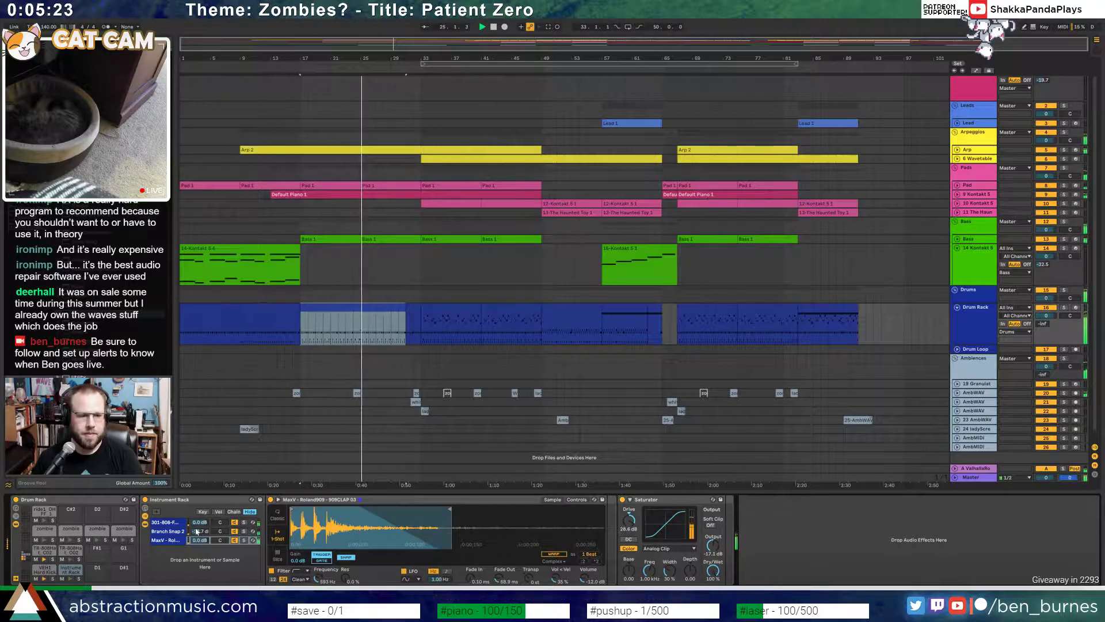
- Toggle the Branch Snap 2 and 301-808 chains to compare them and shorten the end of the 301-808 sample
click(234, 532)
click(234, 522)
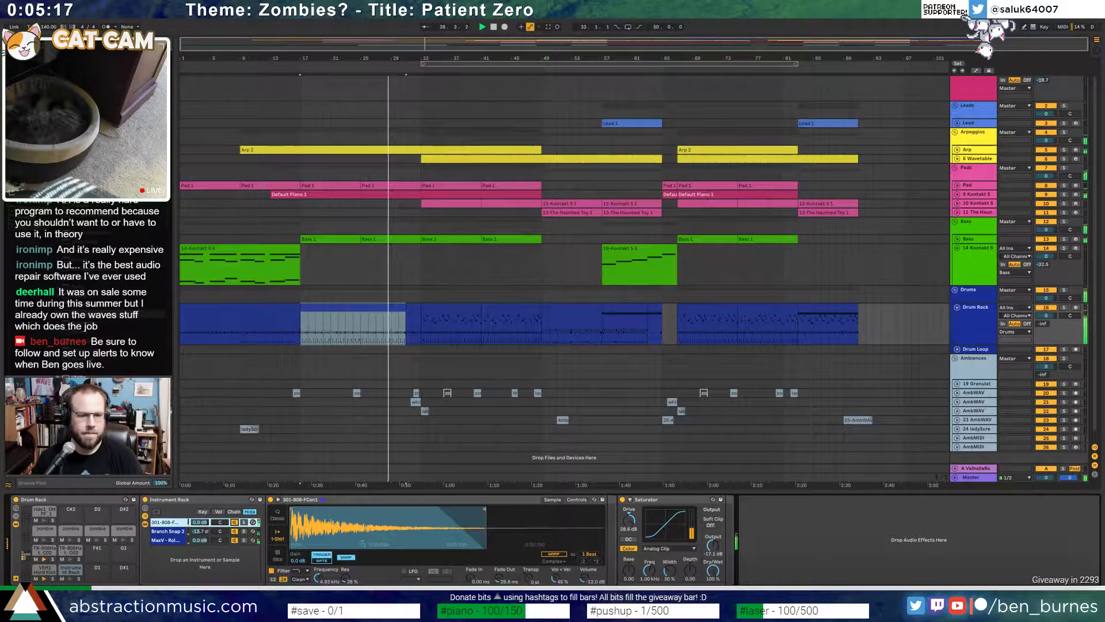
drag(485, 510, 466, 510)
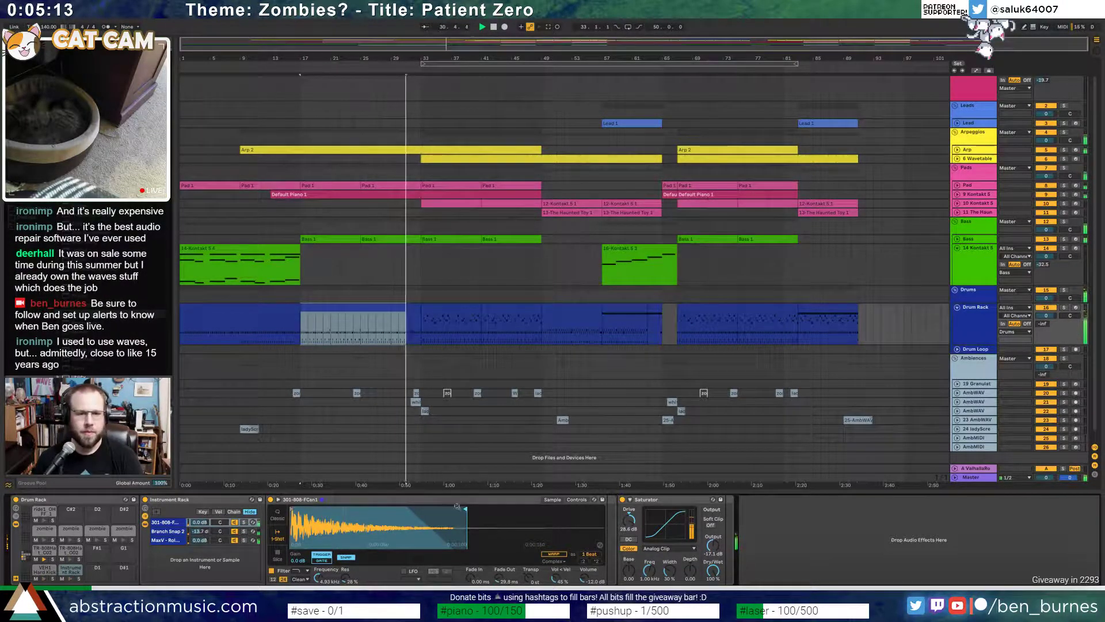
- Inspect the Master track's effects chain and insert an EQ Eight before the Compressor on the Bass track
click(975, 264)
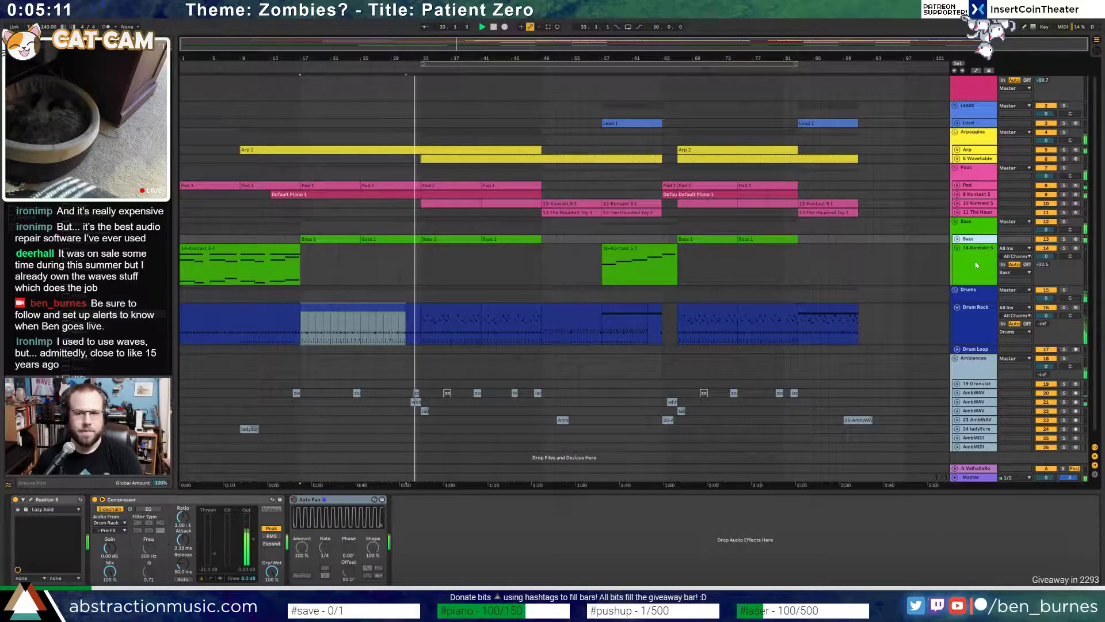
click(986, 481)
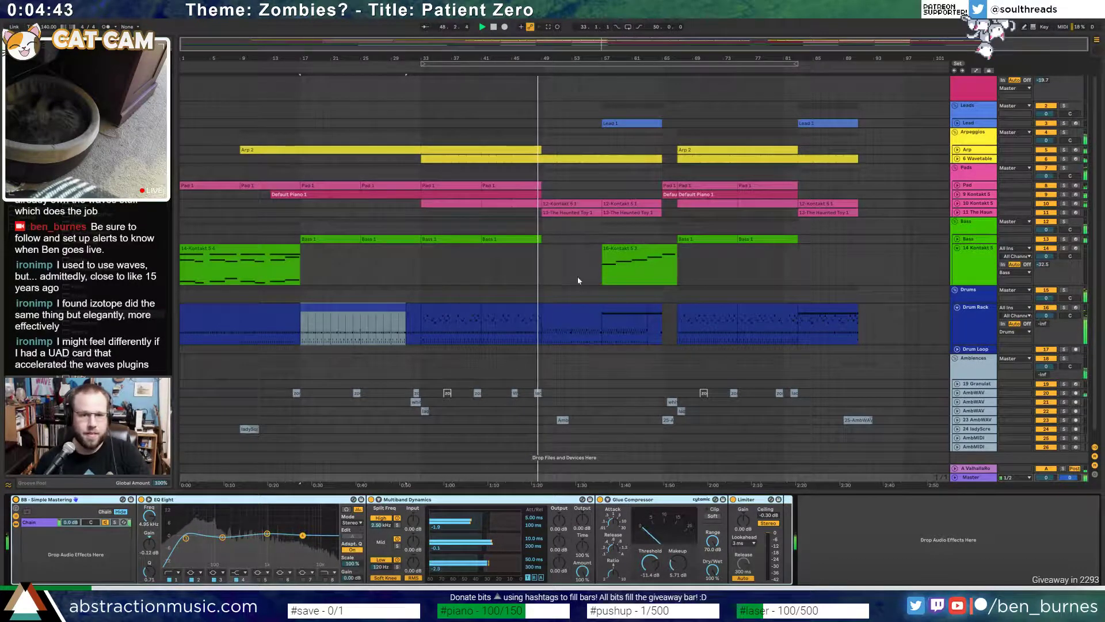
click(510, 239)
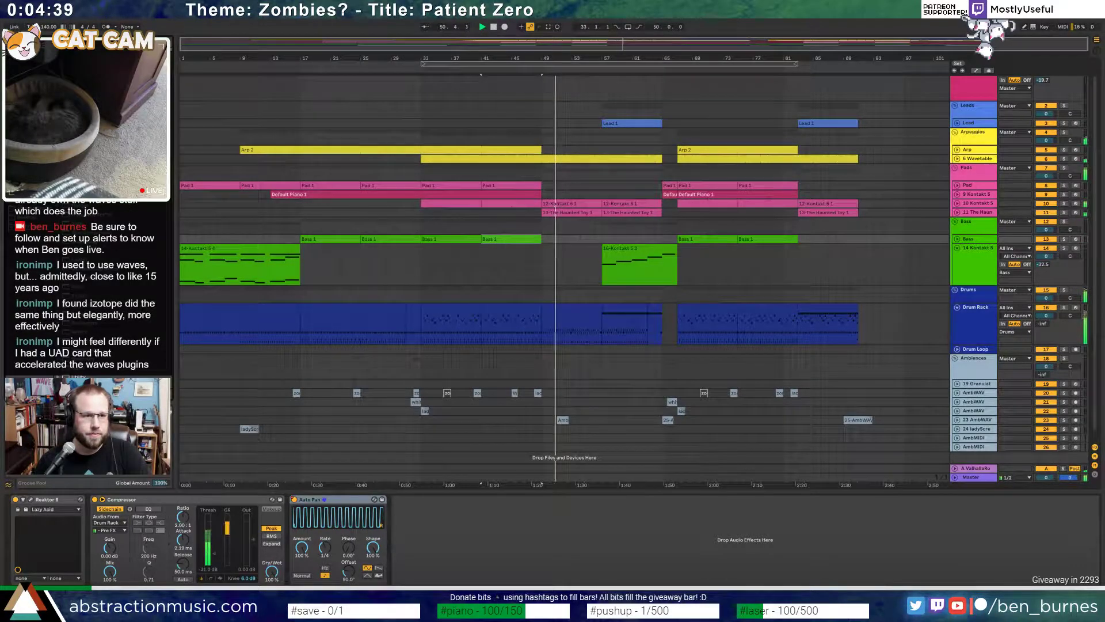
drag(69, 288, 91, 538)
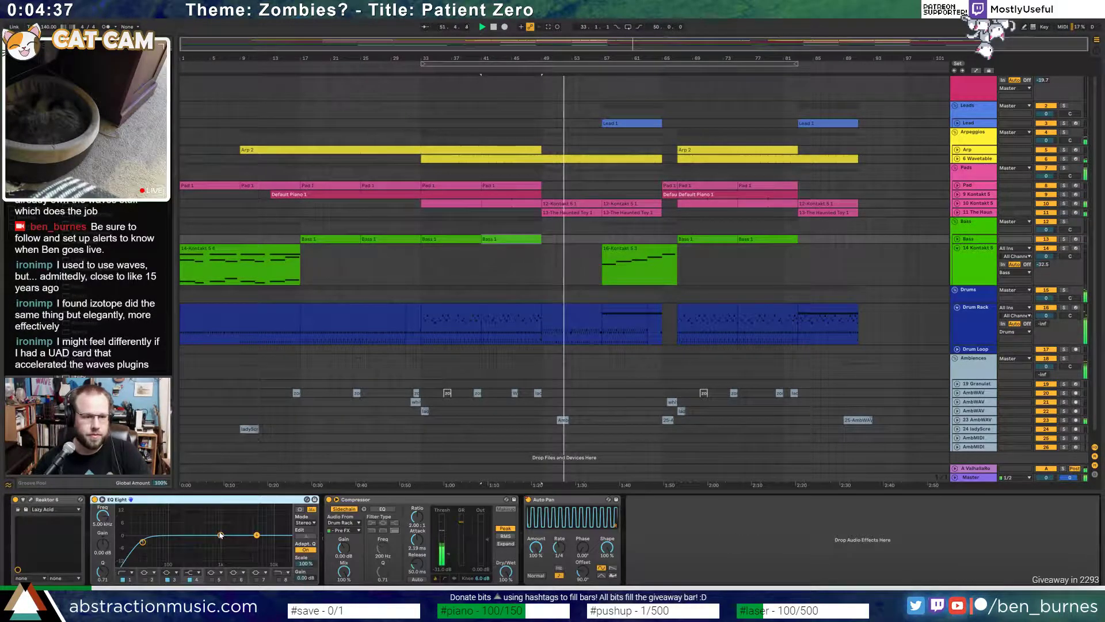
- Cut about 9 dB at 400 Hz with a mid band in the Bass track's EQ Eight
drag(221, 535, 200, 553)
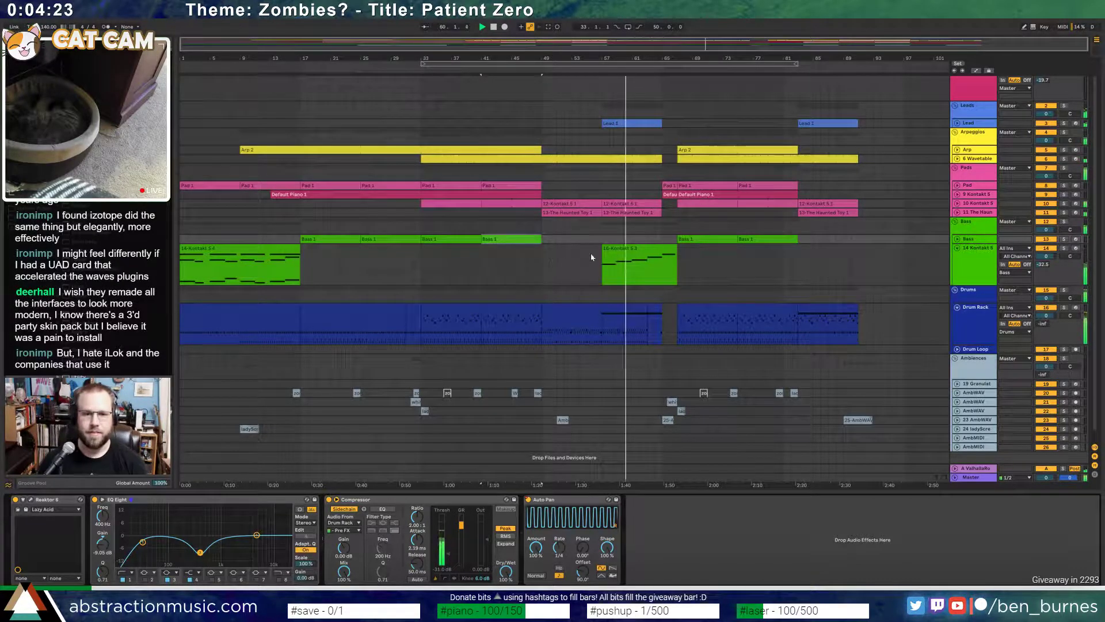
- Unfold the 10 Kontakt 5 and Haunted Toy tracks, consolidate the two Kontakt 5 clips from bar 49 to 65, and open the joined clip's notes
click(958, 213)
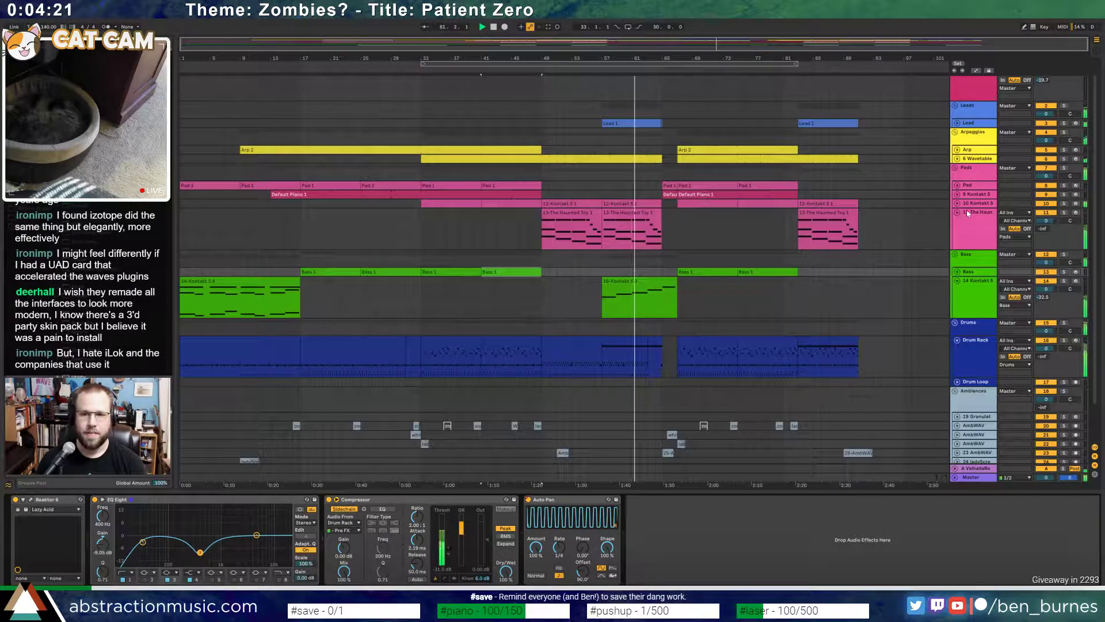
click(979, 204)
click(957, 203)
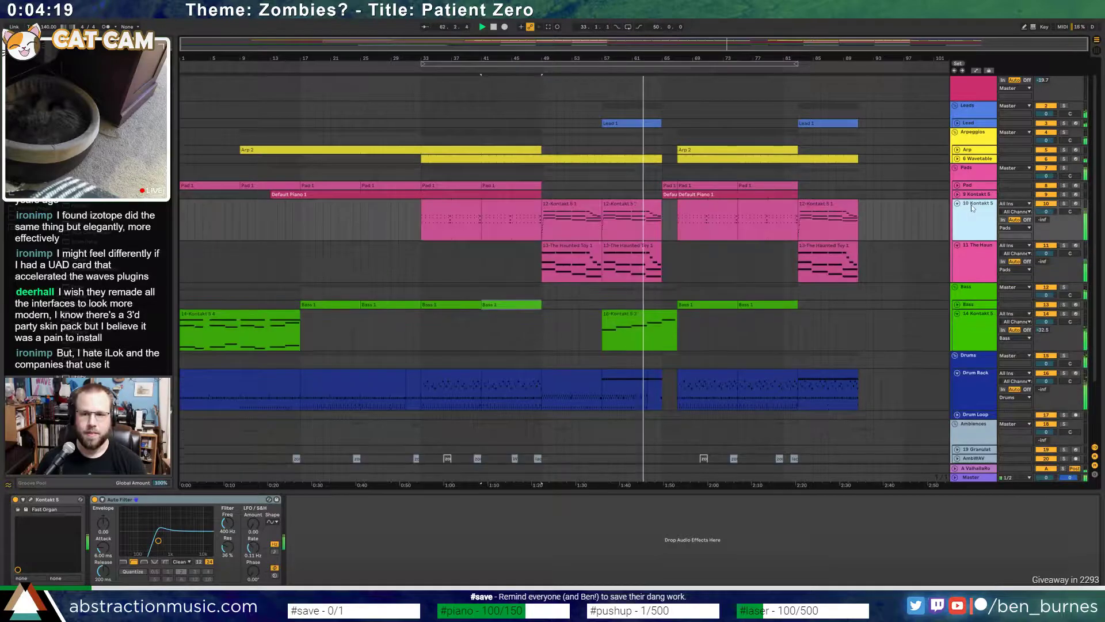
click(576, 203)
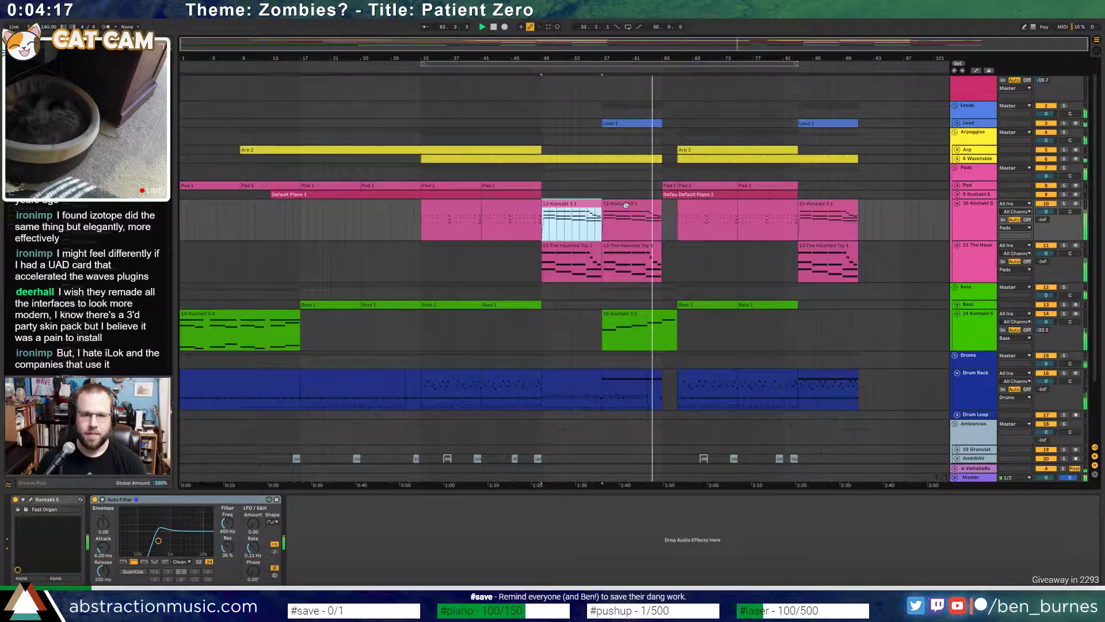
shift+click(626, 205)
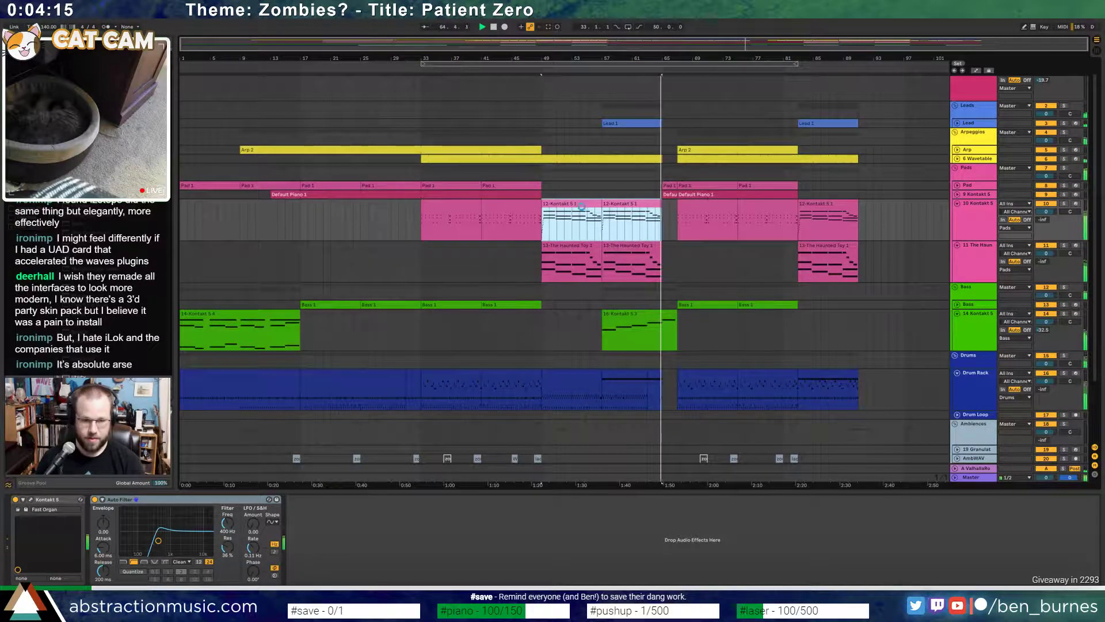
double_click(582, 205)
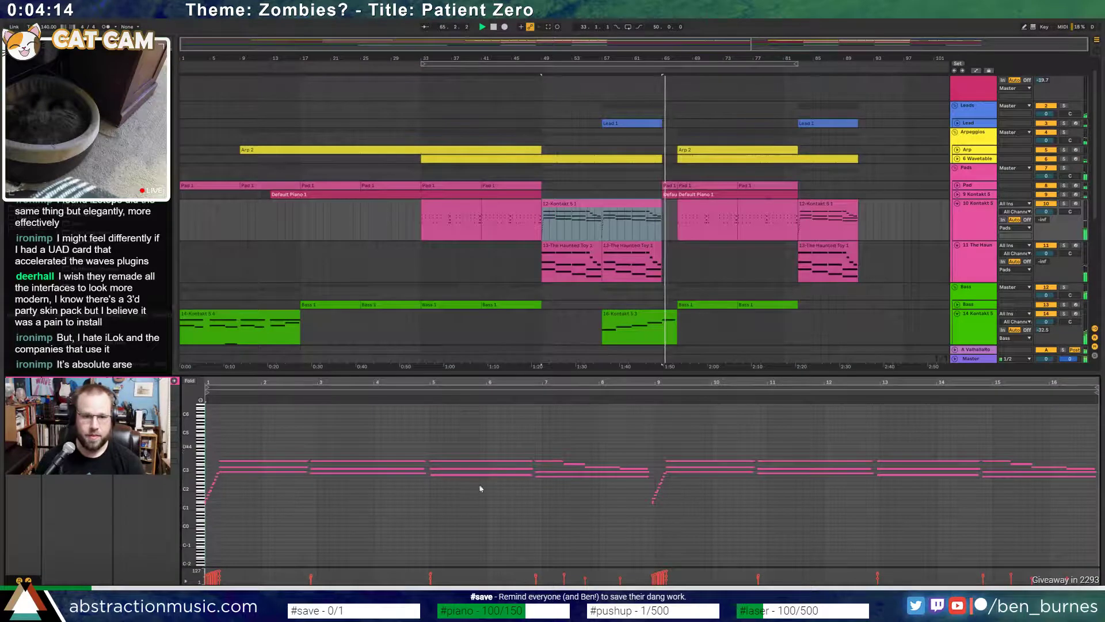
- Lower the velocity of all notes in the consolidated Kontakt 5 clip and play it back from bar 49
click(559, 463)
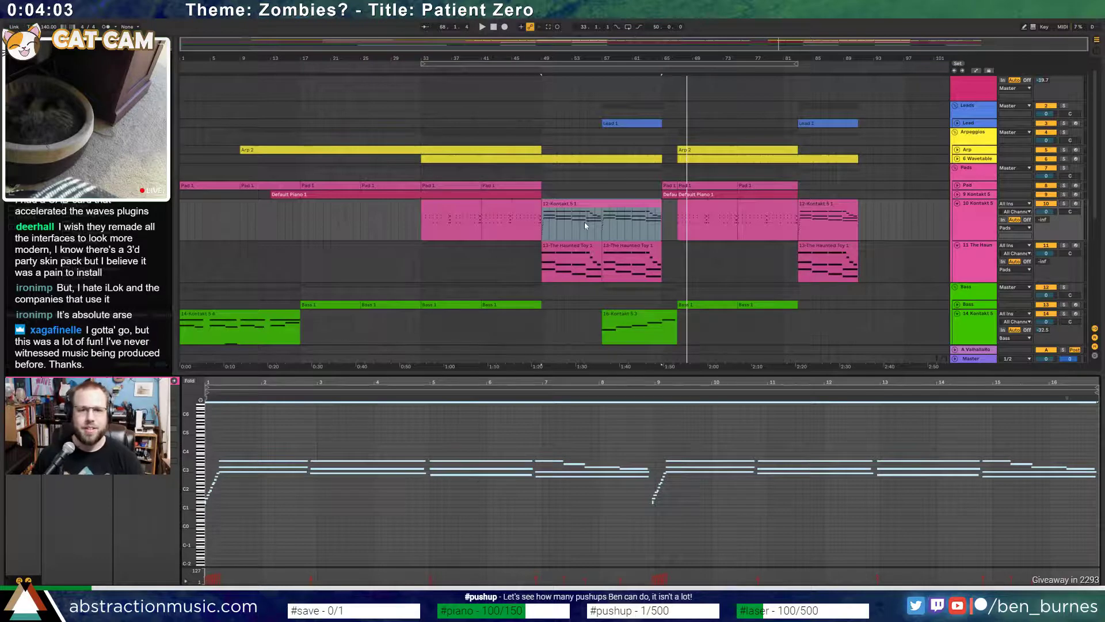
click(599, 202)
key(space)
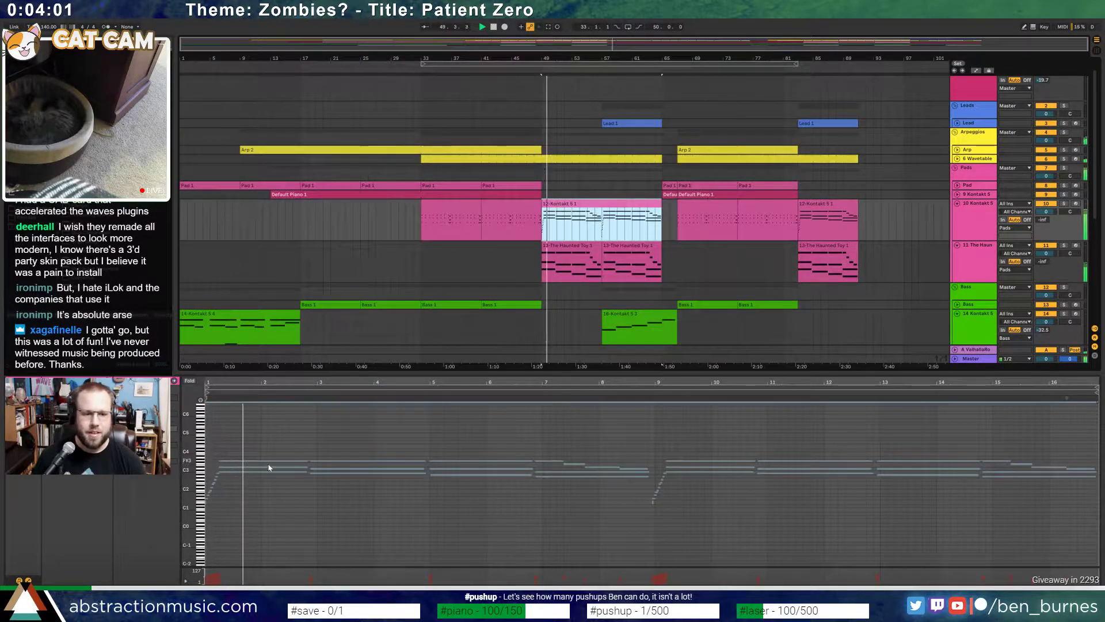
drag(282, 461, 282, 476)
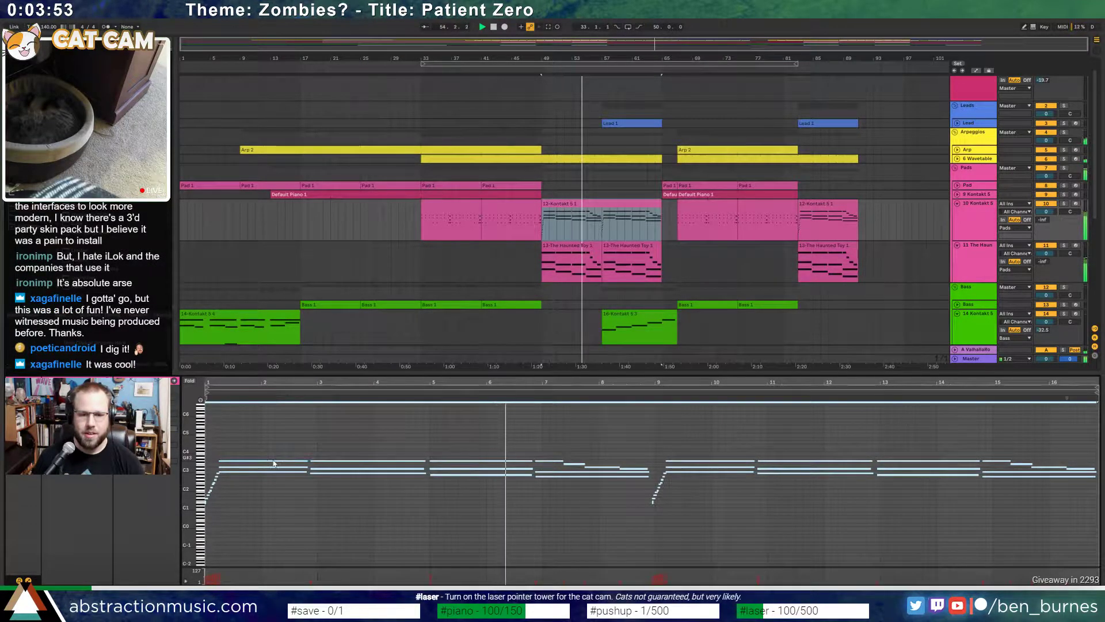
- Stop playback, return to the device view and insert a Utility before the Auto Filter on the 10 Kontakt 5 track
key(shift+Tab)
key(space)
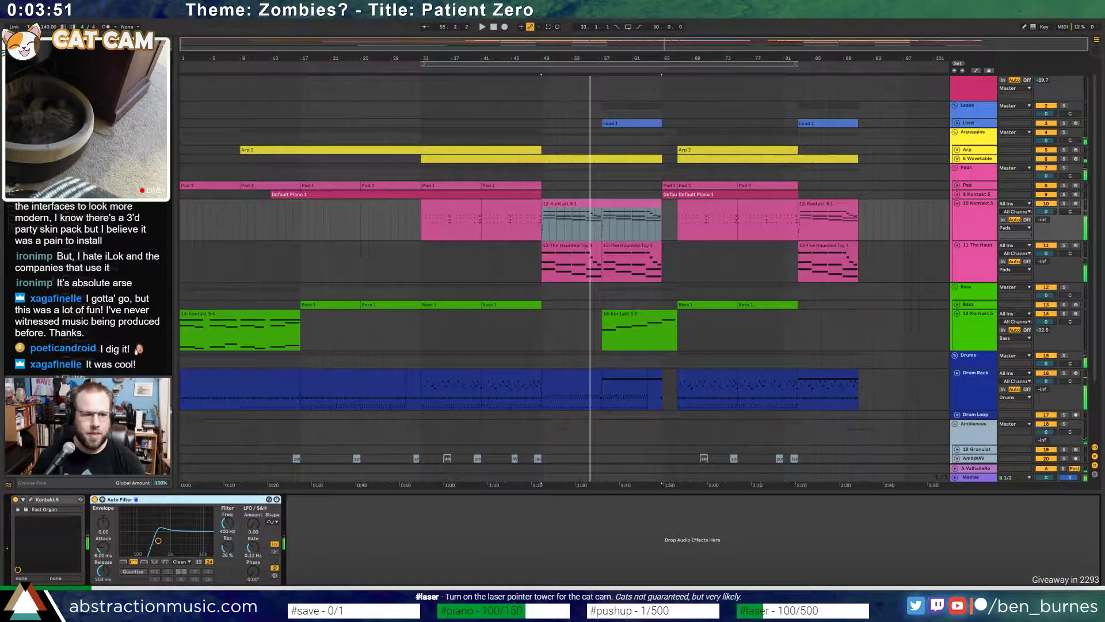
drag(86, 365, 91, 511)
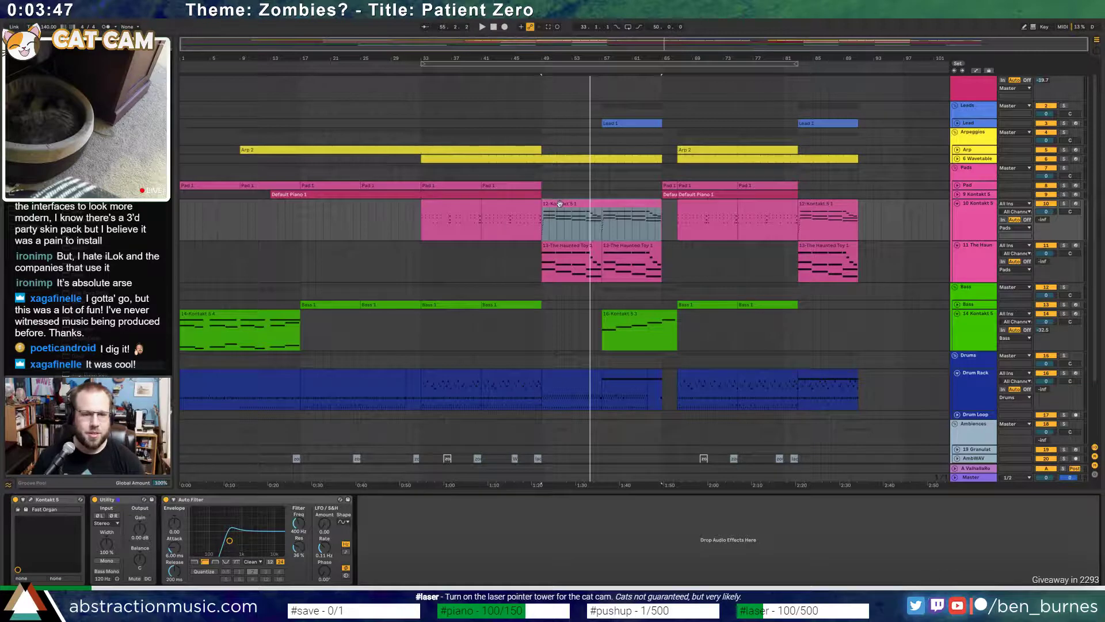
- Automate the Kontakt 5 track's Utility gain down to about -3.12 dB across bars 49 to 65 and the last clip from bar 83
key(a)
click(543, 226)
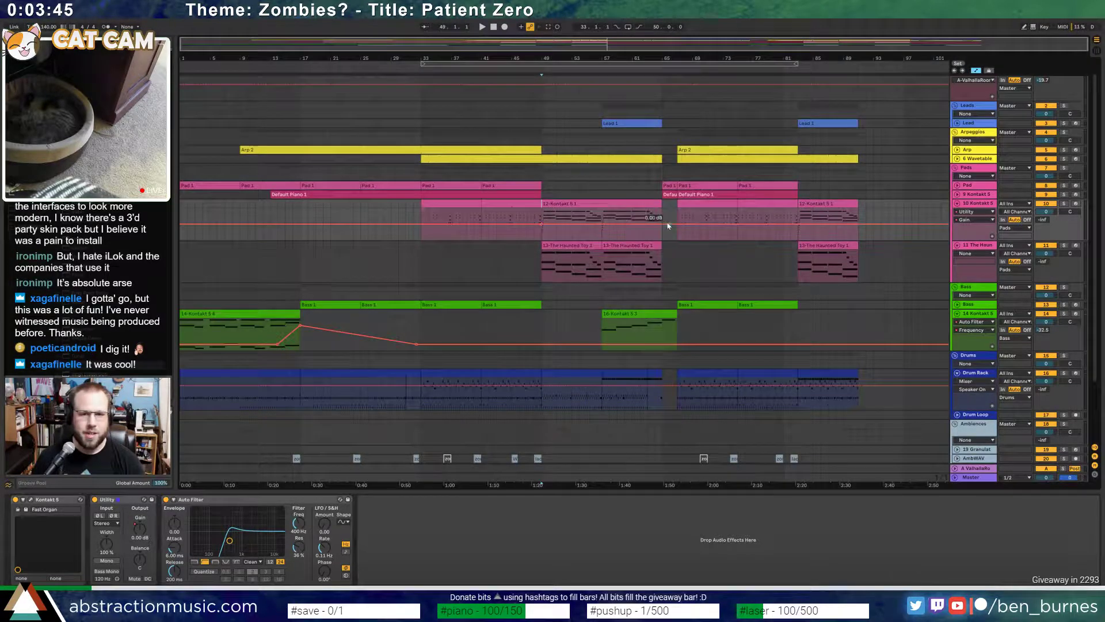
drag(545, 225, 545, 226)
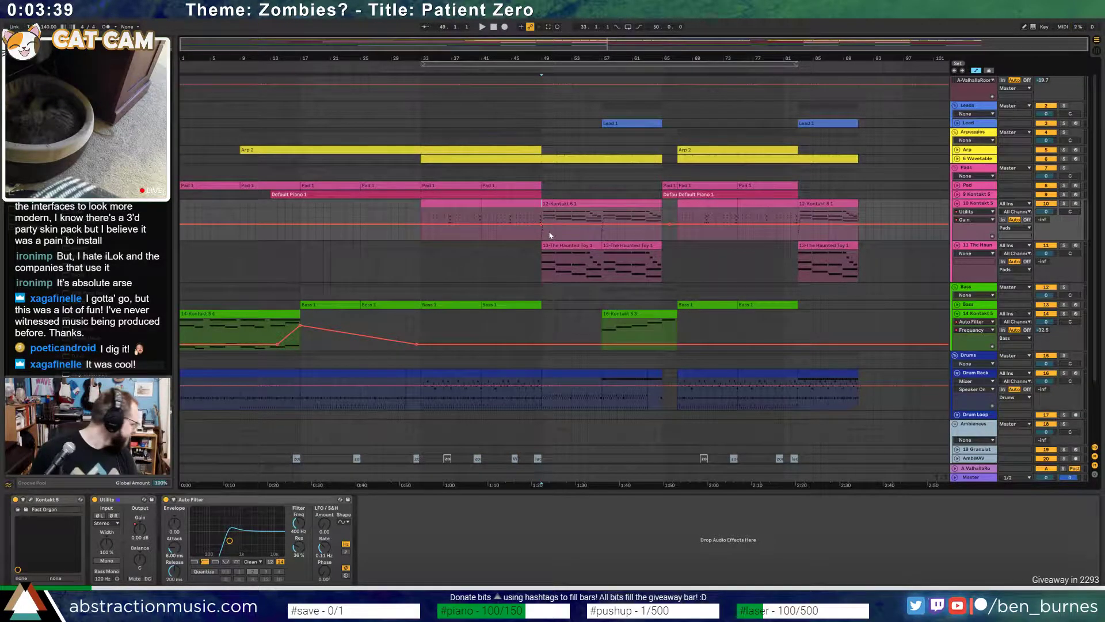
drag(571, 236, 647, 232)
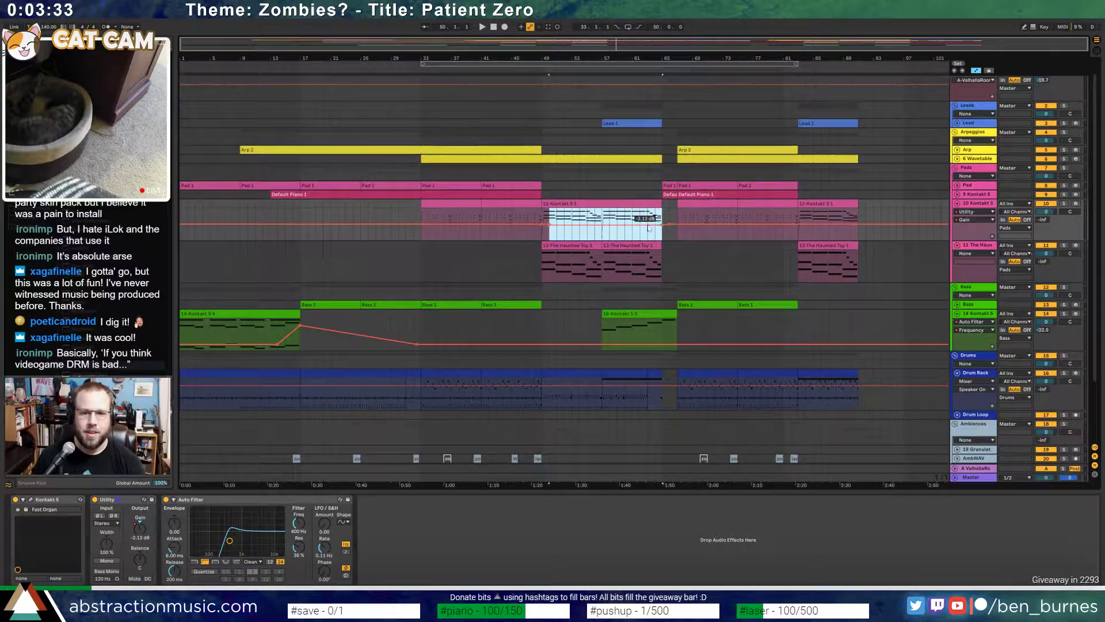
click(544, 218)
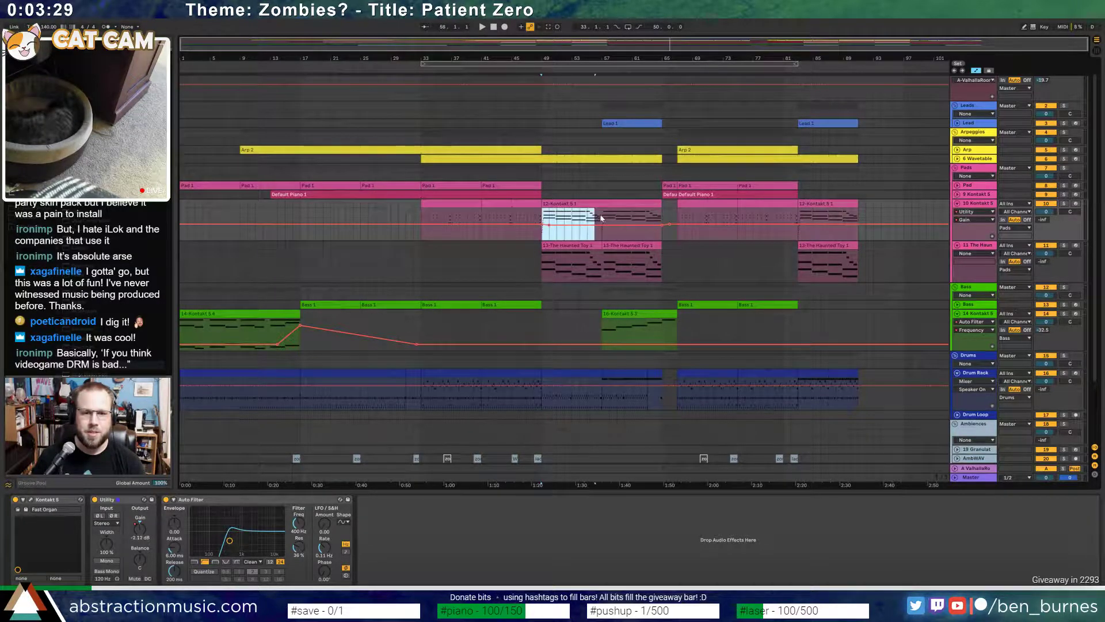
drag(798, 216, 856, 214)
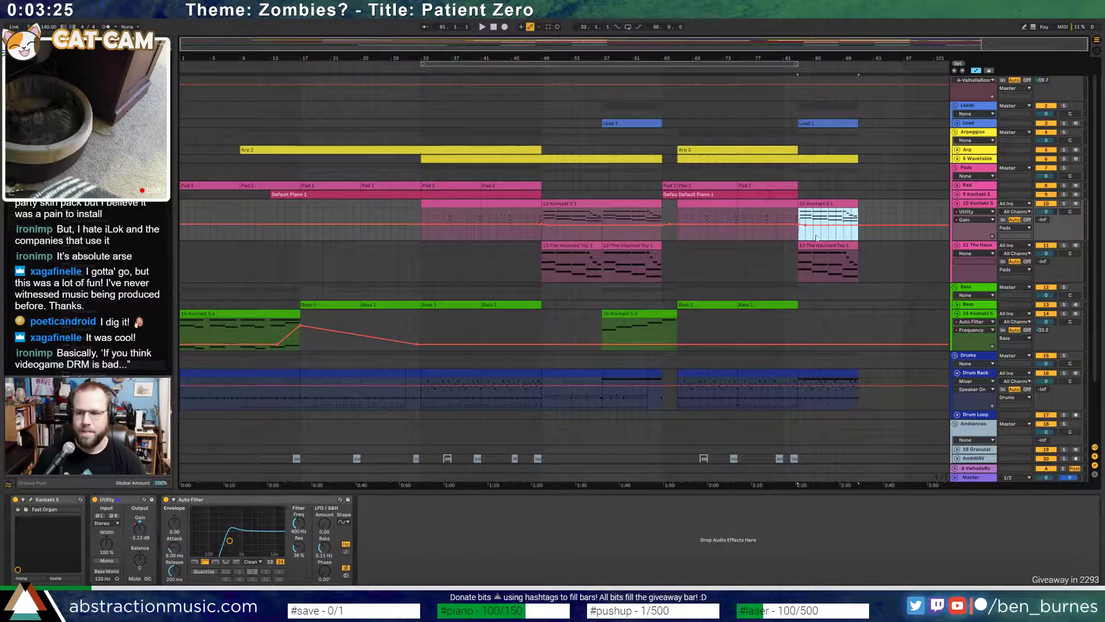
key(a)
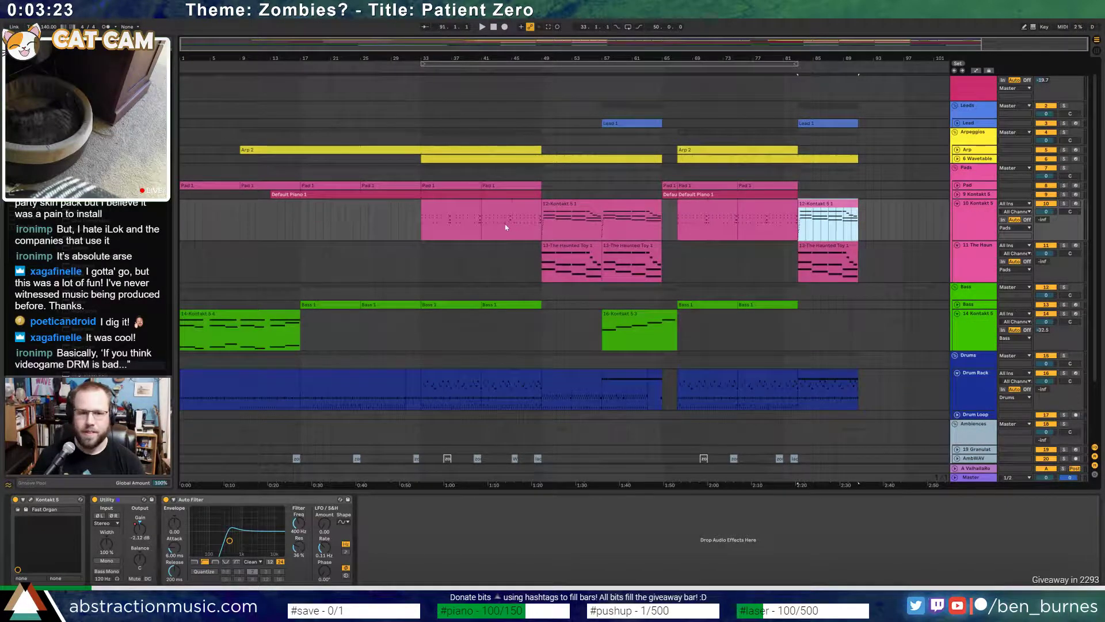
- Play the arrangement from about bar 42, unfold the Lead track and set its volume to -4.8 dB
click(486, 225)
key(space)
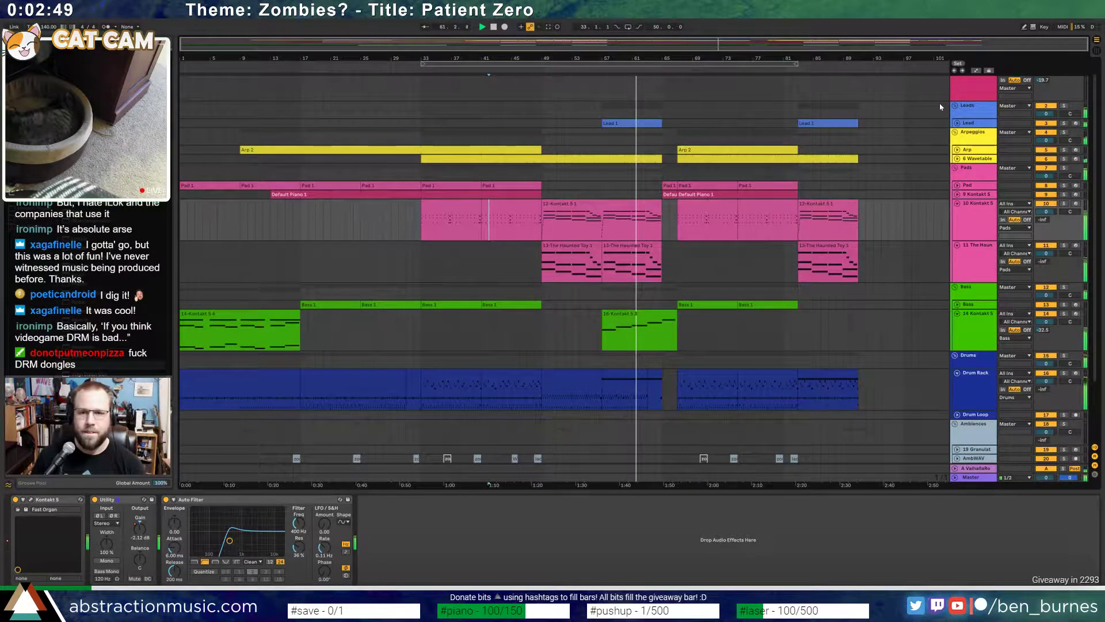
click(958, 123)
drag(1049, 138, 1051, 134)
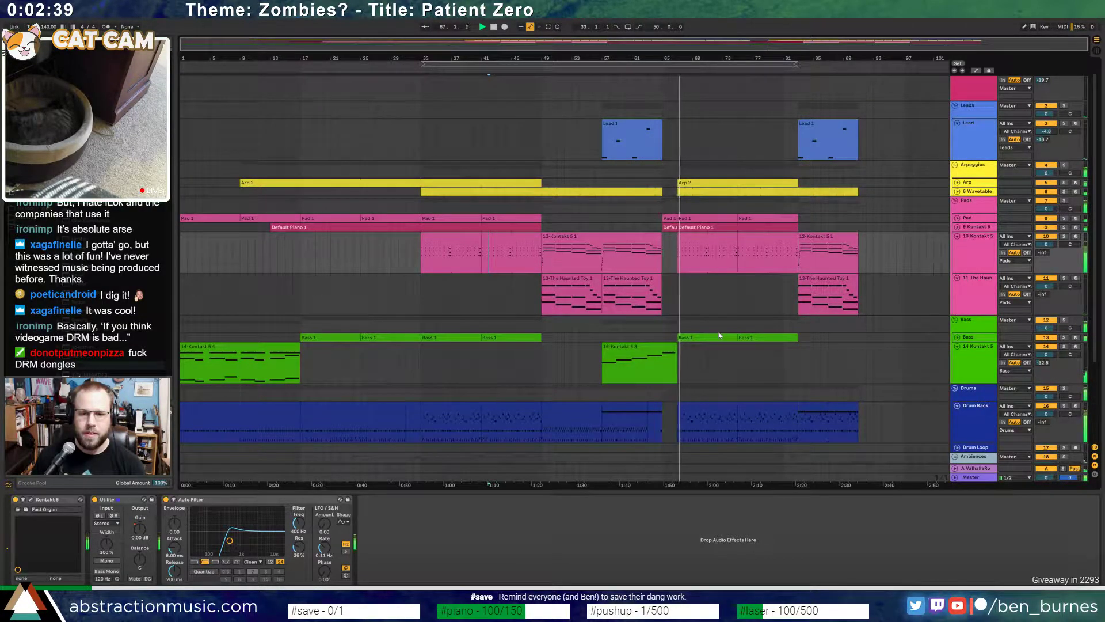
- Copy the closed hi-hat fill ending the Drum Rack clip at bar 49 to beat 6.4 of the clip at bar 57
scroll(721, 330, down, 4)
click(635, 315)
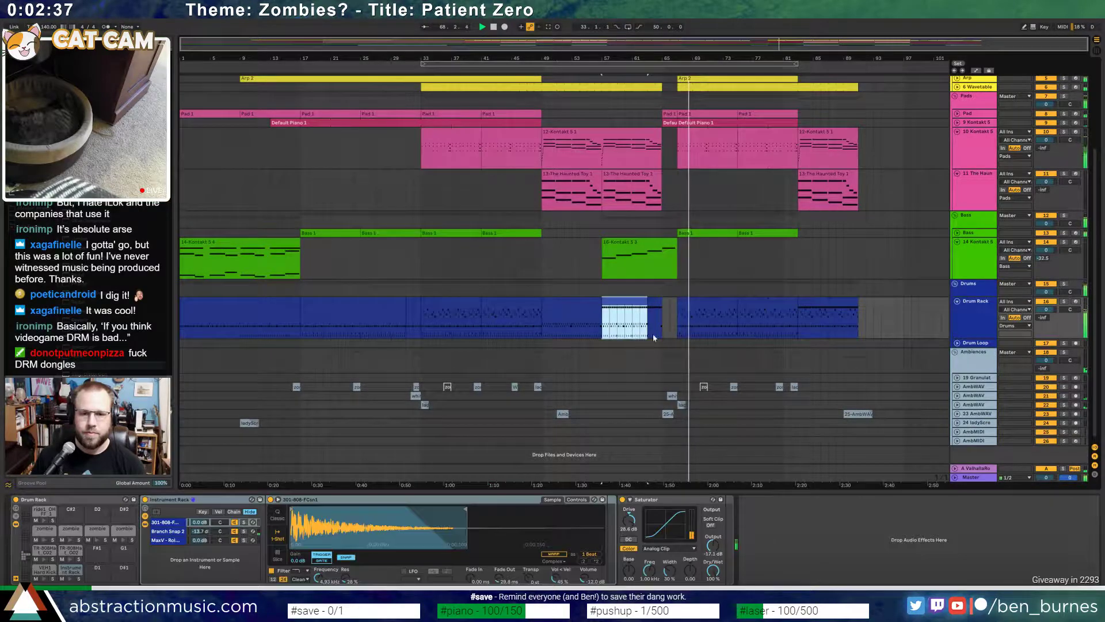
double_click(638, 302)
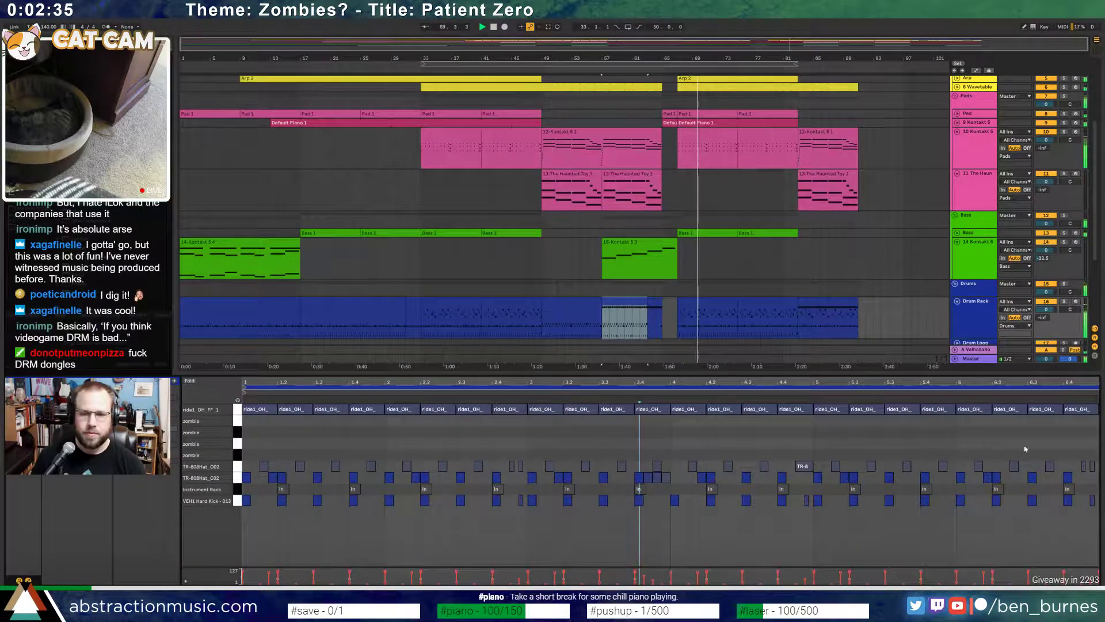
click(565, 307)
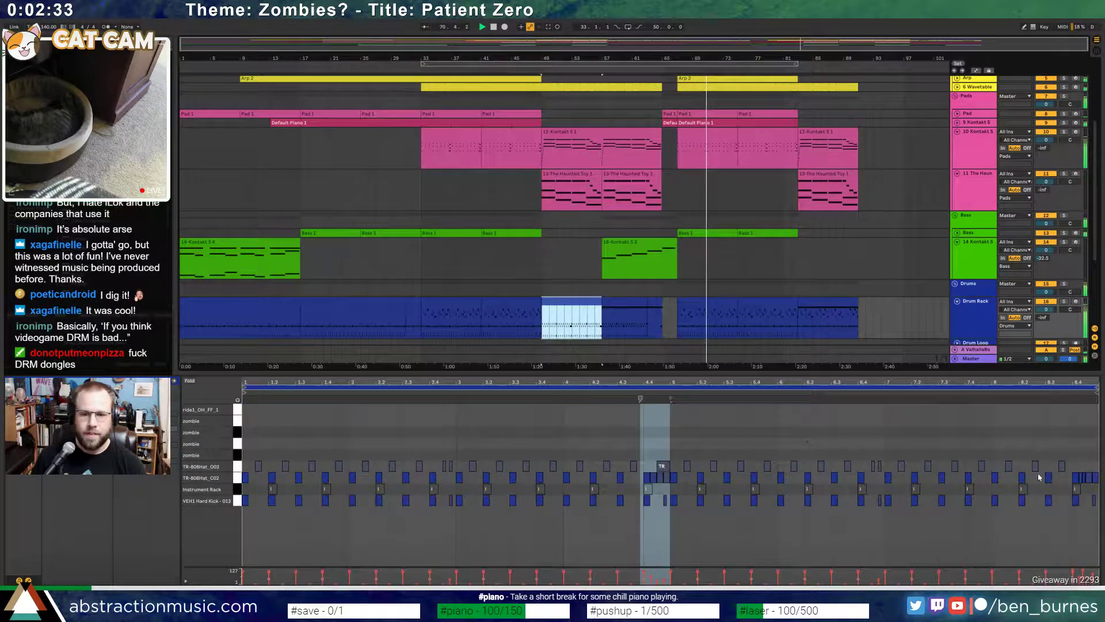
drag(1076, 471, 1100, 480)
key(space)
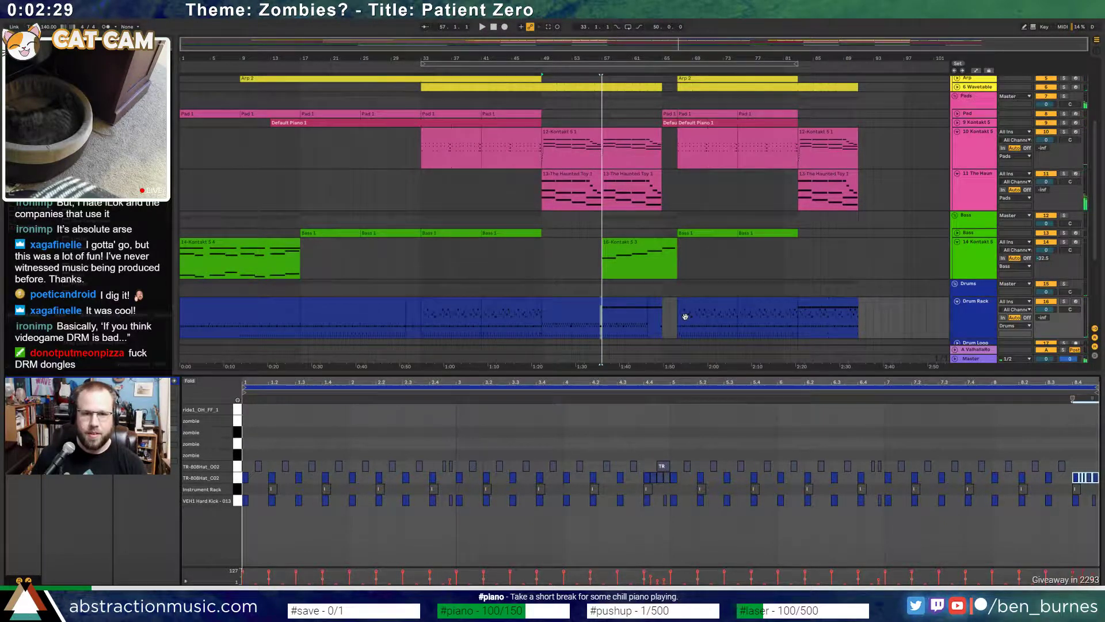
key(space)
drag(1077, 461, 1092, 475)
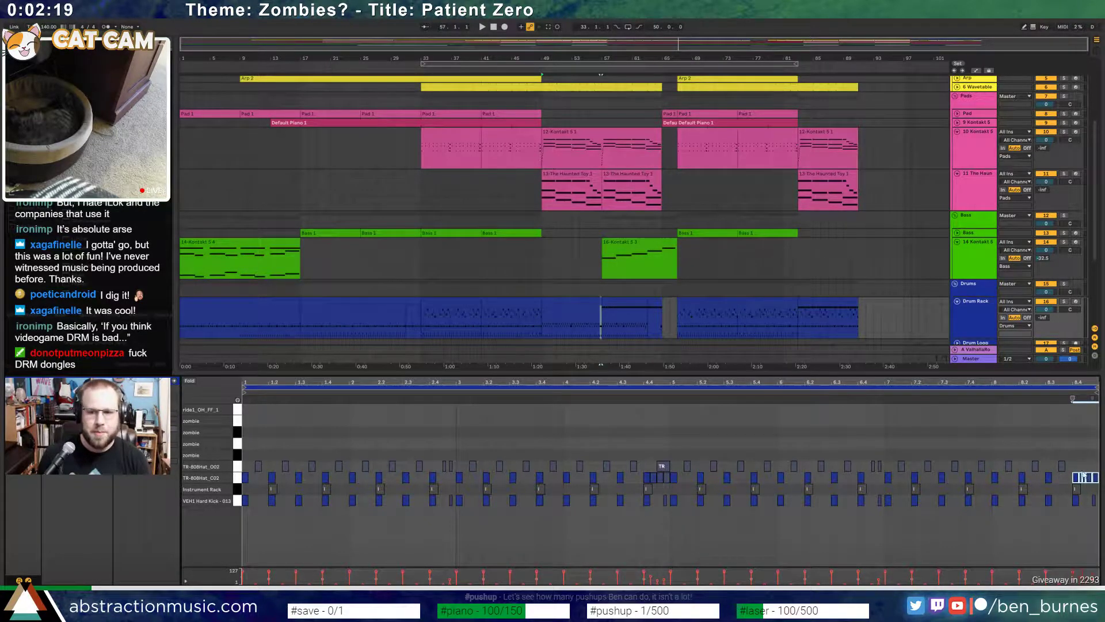
drag(1076, 465, 1094, 481)
double_click(628, 321)
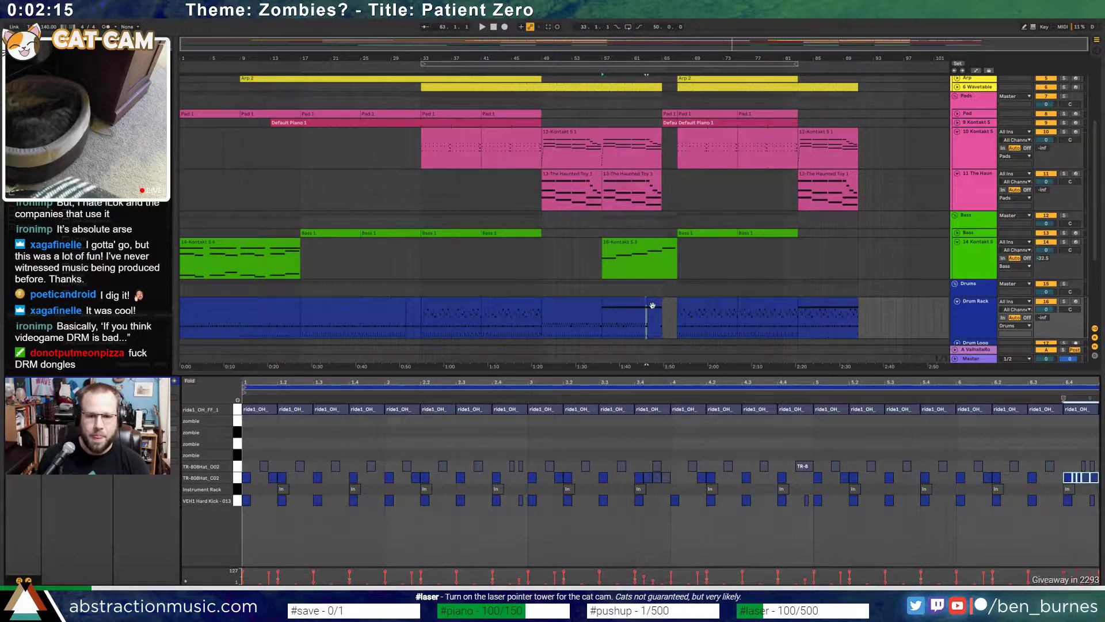
- Duplicate the Drum Rack clip spanning bars 63 to 65 into the empty gap at bar 65
click(652, 305)
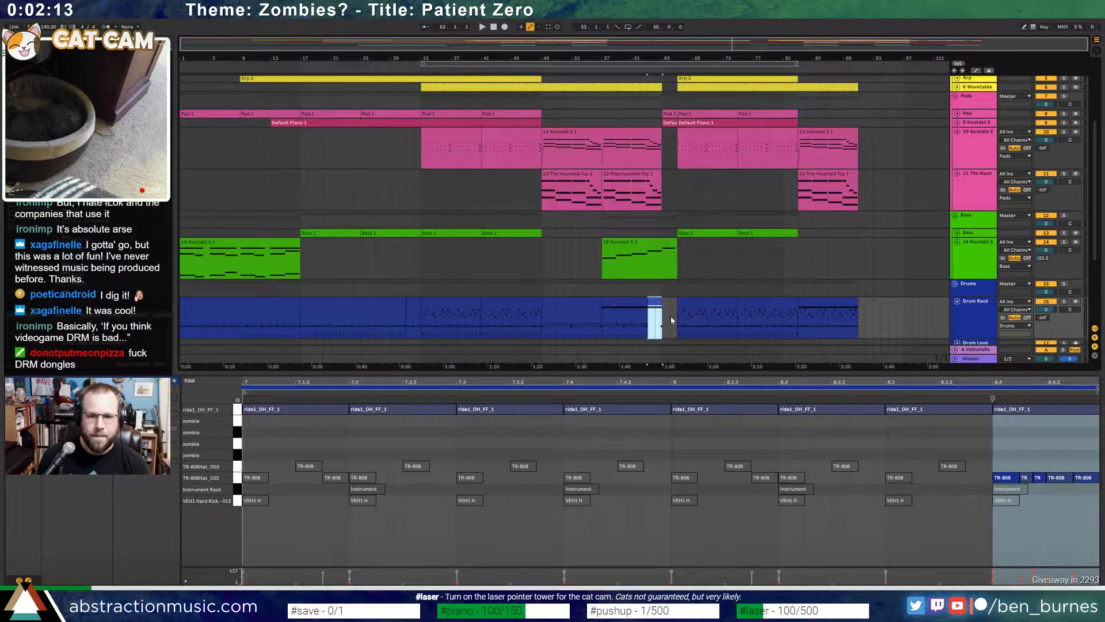
drag(654, 303, 663, 303)
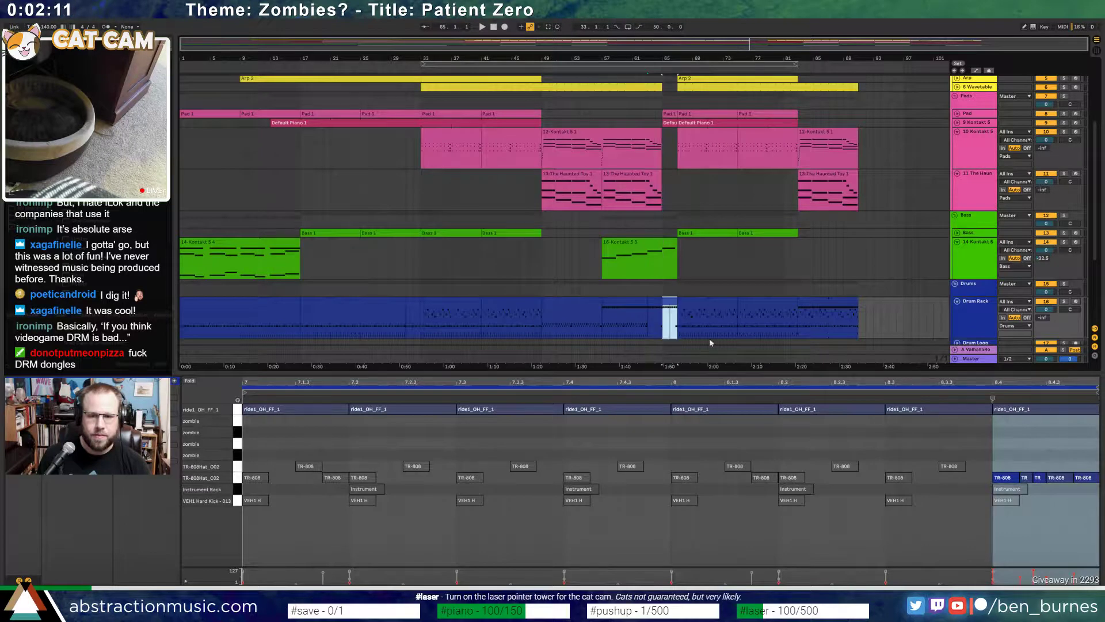
- Paste the hi-hat fill at beat 8.3 of the duplicated drum clip and delete the clip's ride notes
click(886, 441)
key(ctrl+v)
mouse_move(302, 419)
mouse_down()
mouse_move(390, 401)
mouse_move(995, 389)
mouse_up()
key(Delete)
- Play the new drum fill and adjust the velocities of its hi-hat notes at beat 8.3 to range from 47 to 103
key(space)
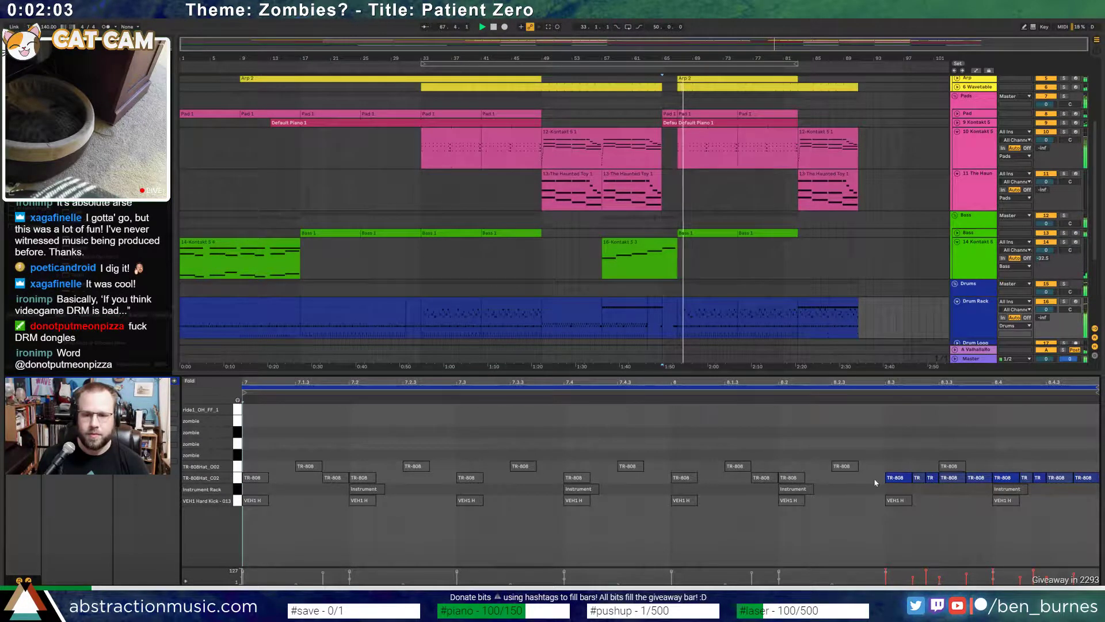
drag(875, 483, 995, 401)
drag(886, 571, 886, 573)
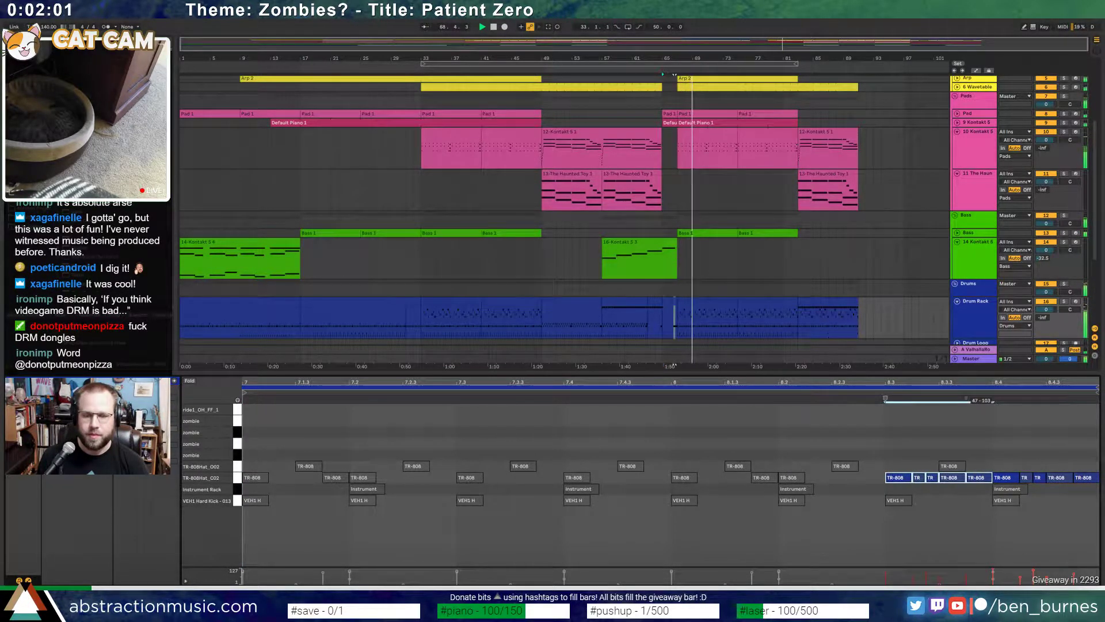
click(845, 417)
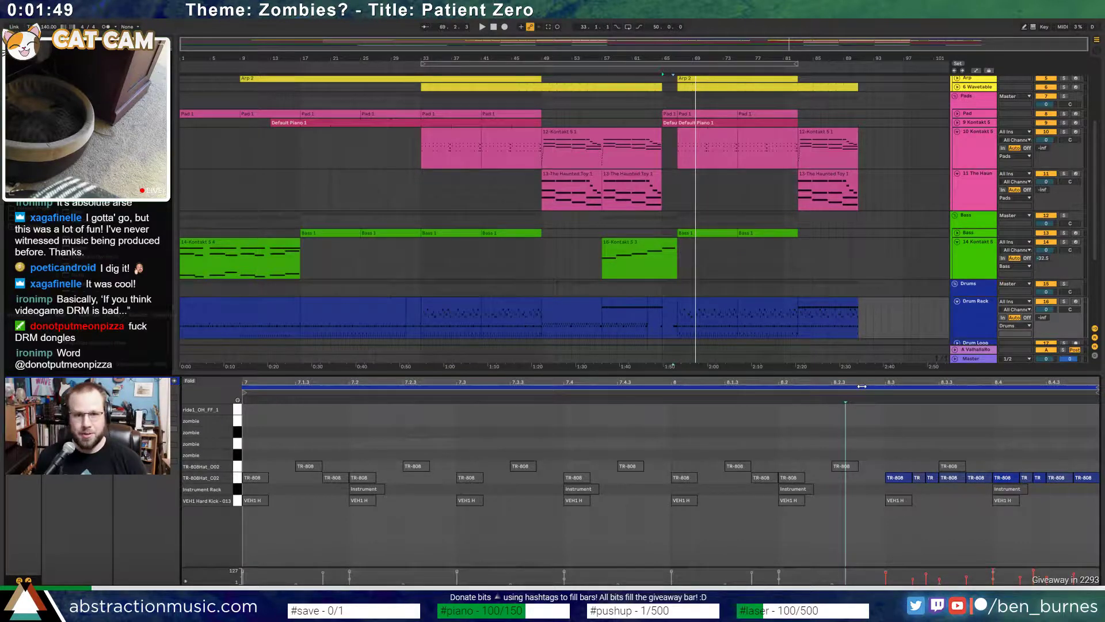
- Play the arrangement from the start, close the note editor and fold the Drum Rack, Kontakt 5 and Haunted Toy tracks
click(494, 27)
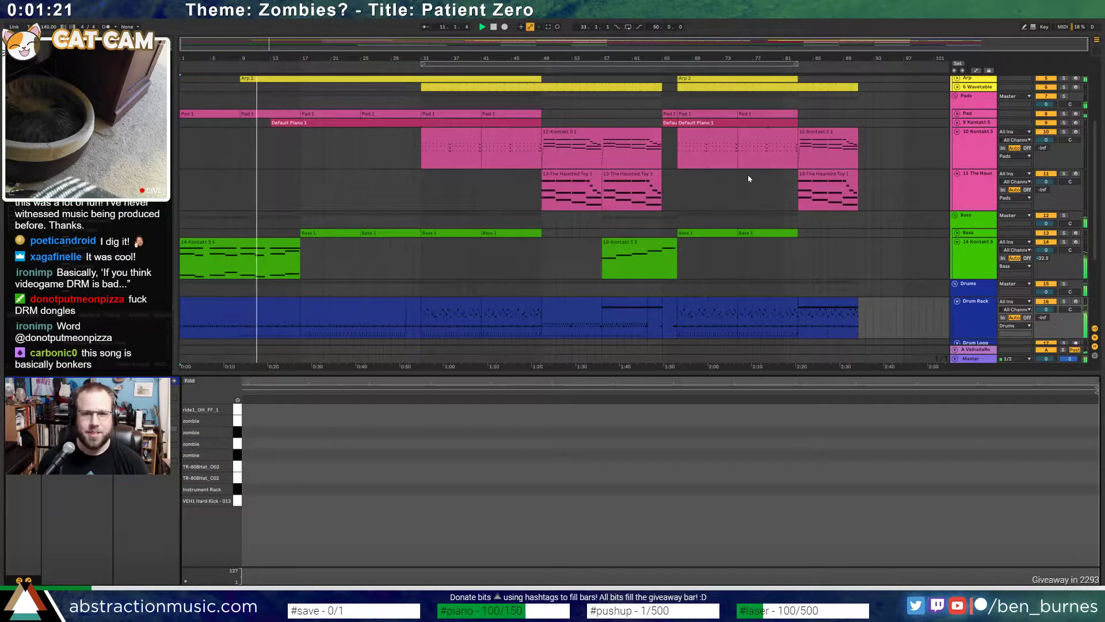
key(shift+Tab)
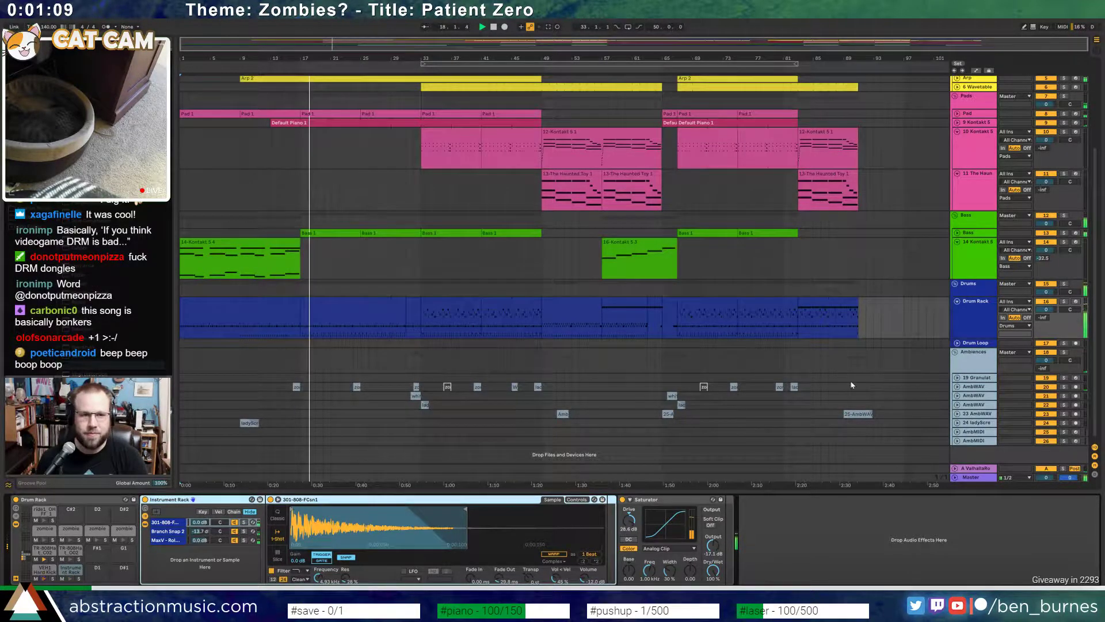
click(957, 301)
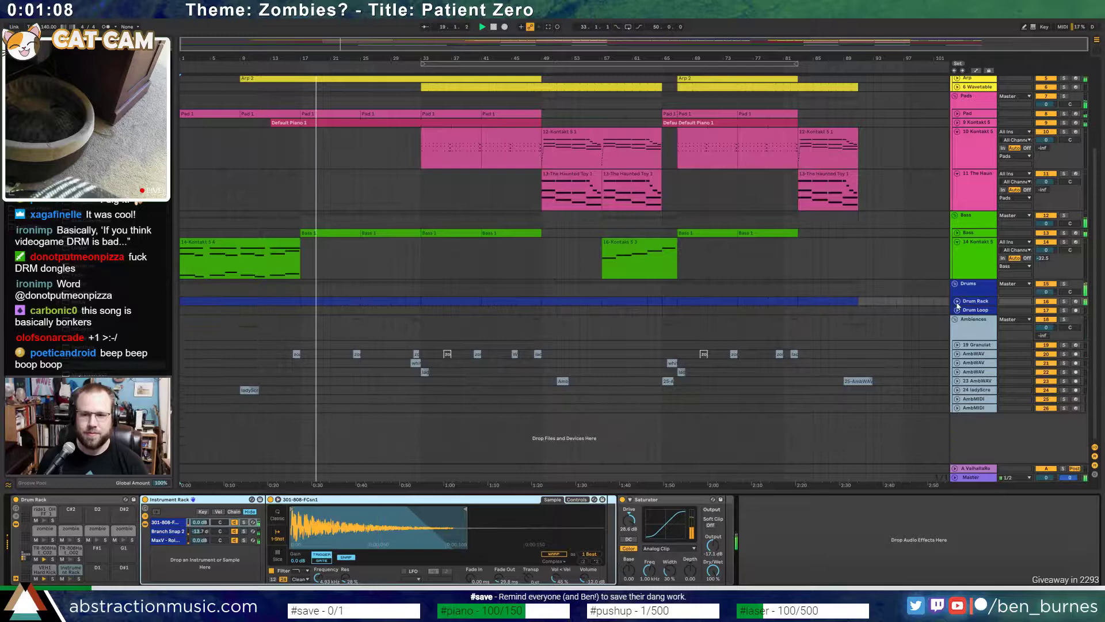
click(958, 242)
scroll(806, 288, up, 3)
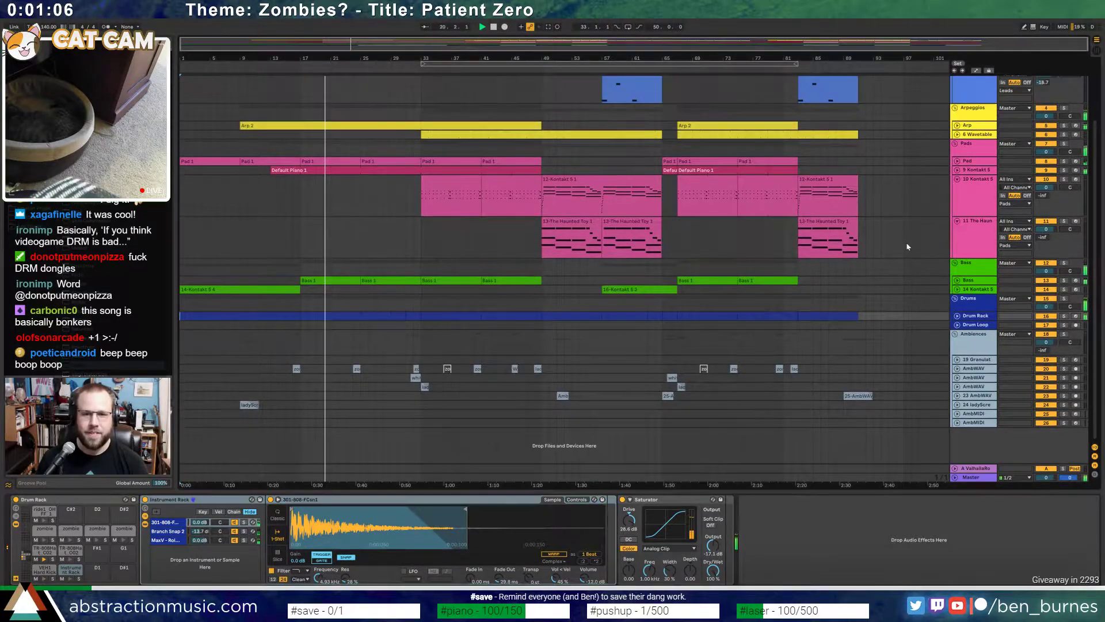
click(958, 179)
click(955, 186)
scroll(839, 233, up, 4)
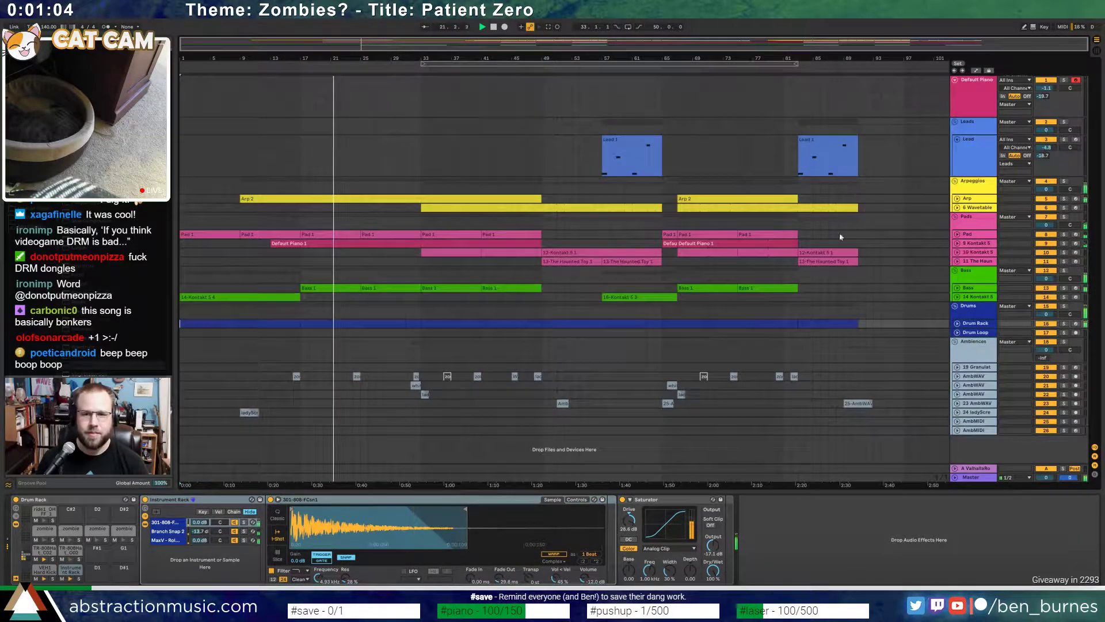
- Fold the Lead track and delete the two empty AmbMIDI tracks at the end of the Ambiences group
click(960, 146)
click(959, 144)
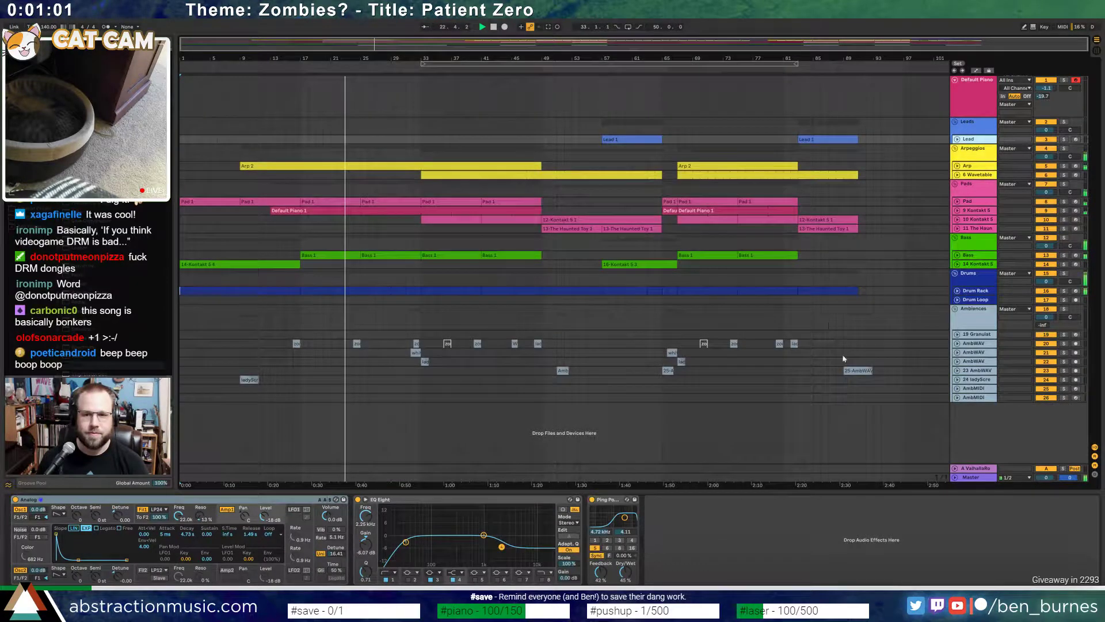
click(974, 397)
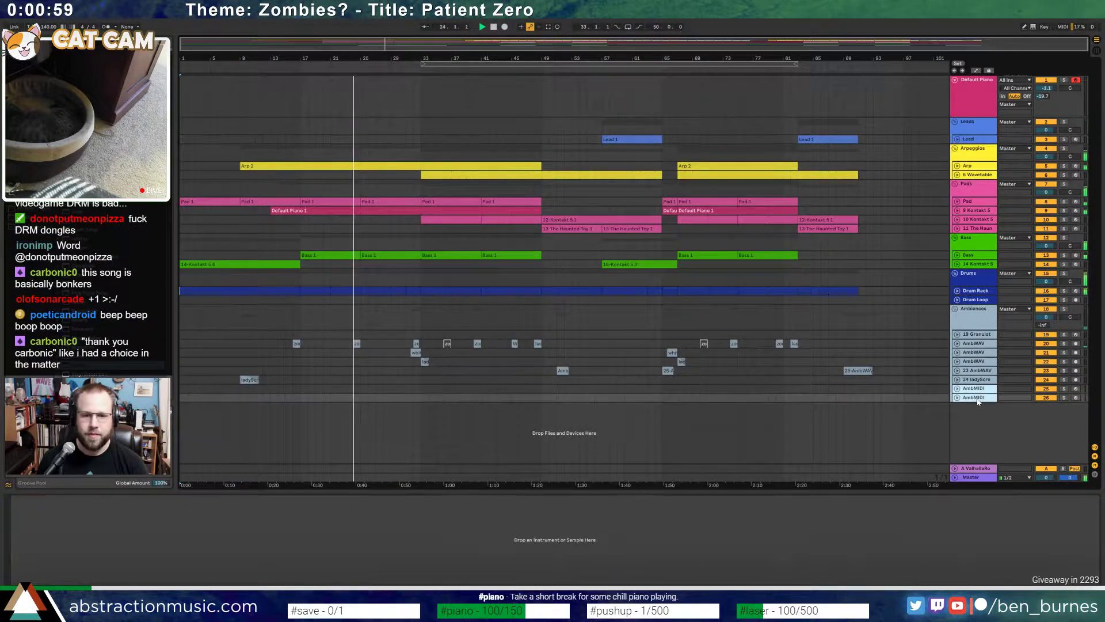
- Unfold and arm the Granulator track in the Ambiences group and raise its Auto Filter cutoff frequency
click(976, 334)
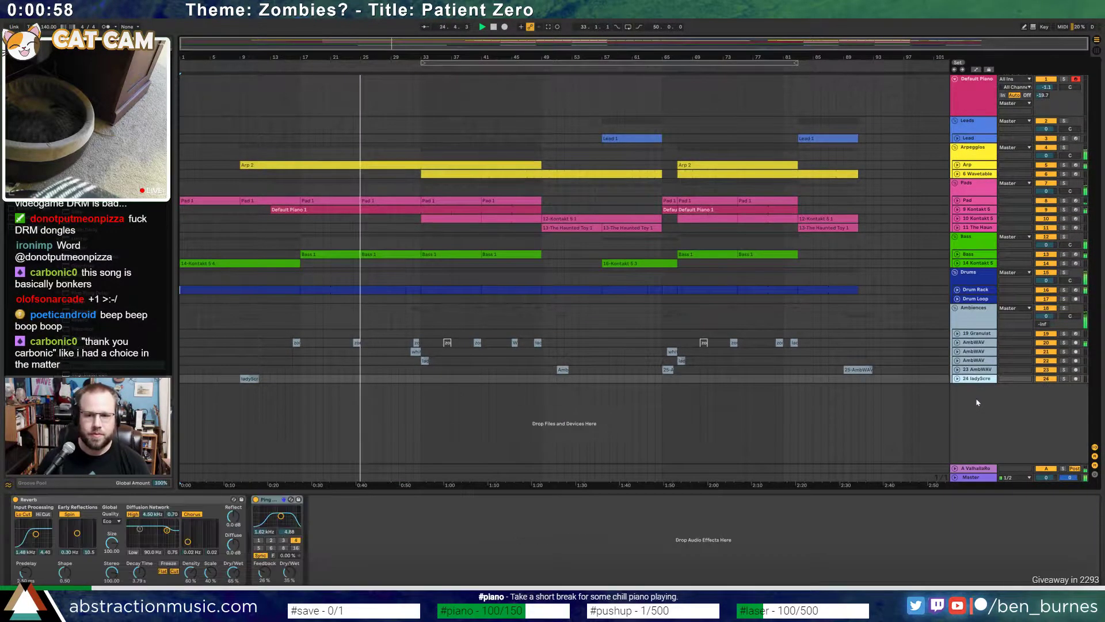
click(958, 334)
click(1075, 334)
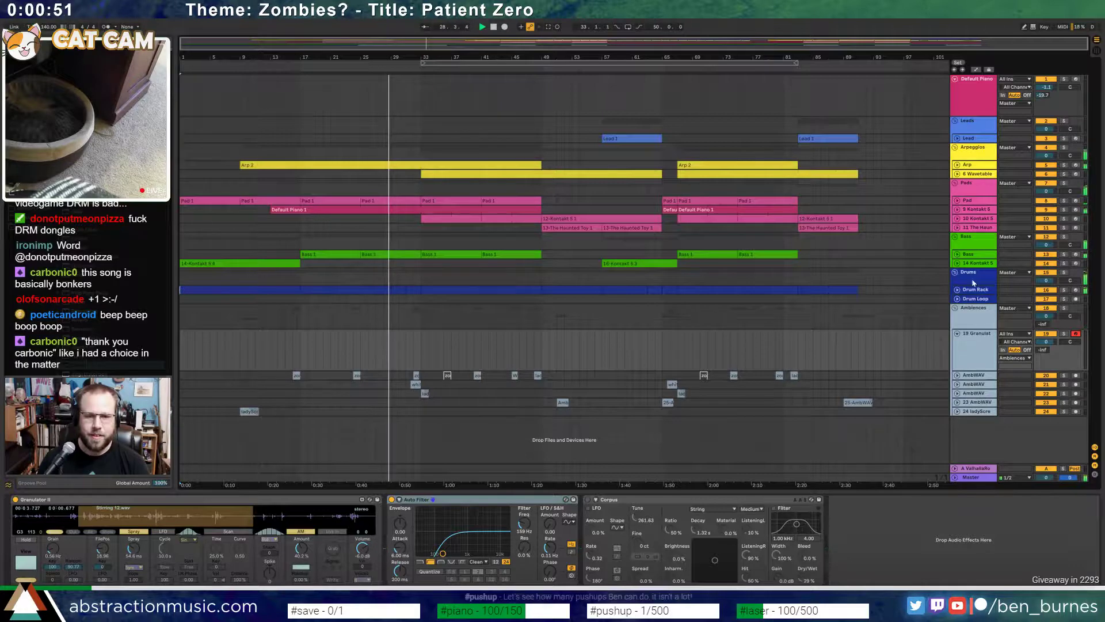
drag(443, 553, 450, 551)
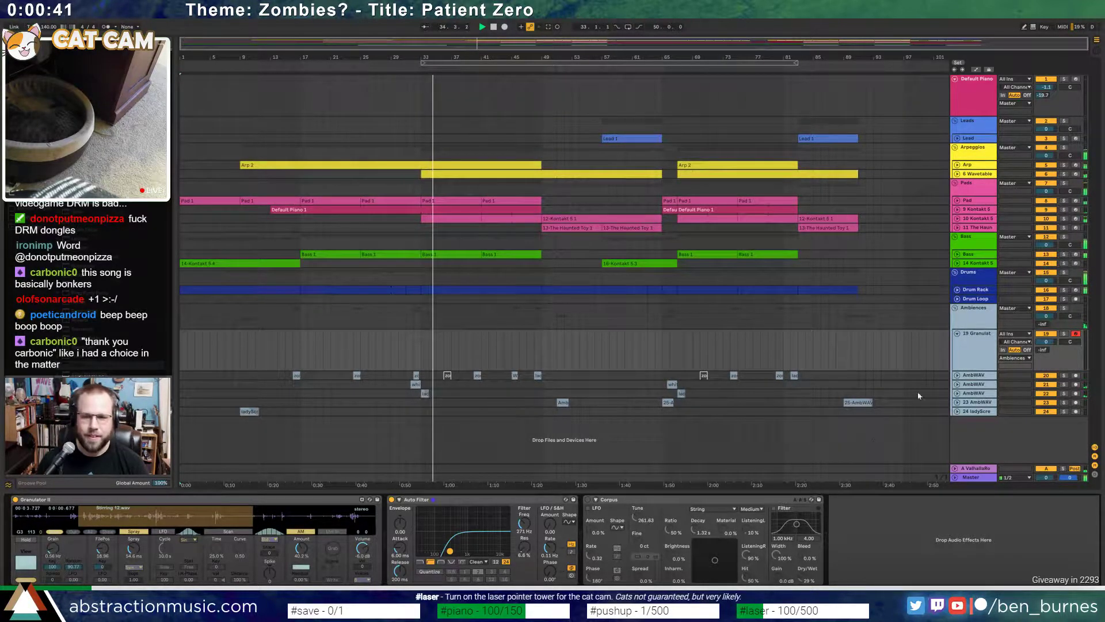
- Inspect the AmbWAV clip near bar 33 and its track's effects, and fold the Granulator track
double_click(426, 392)
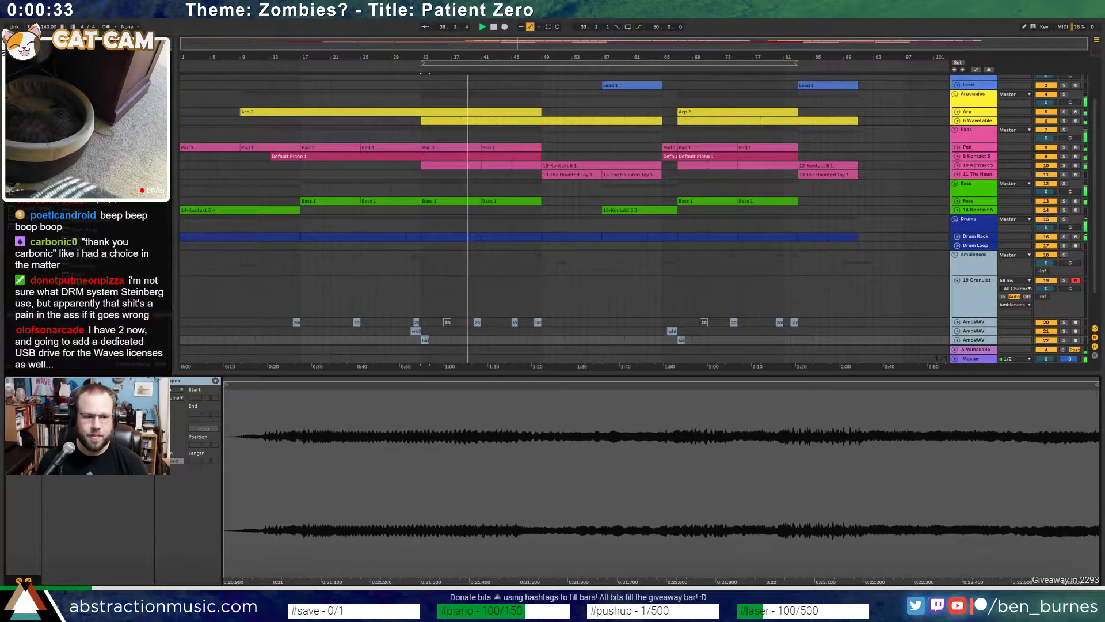
key(shift+Tab)
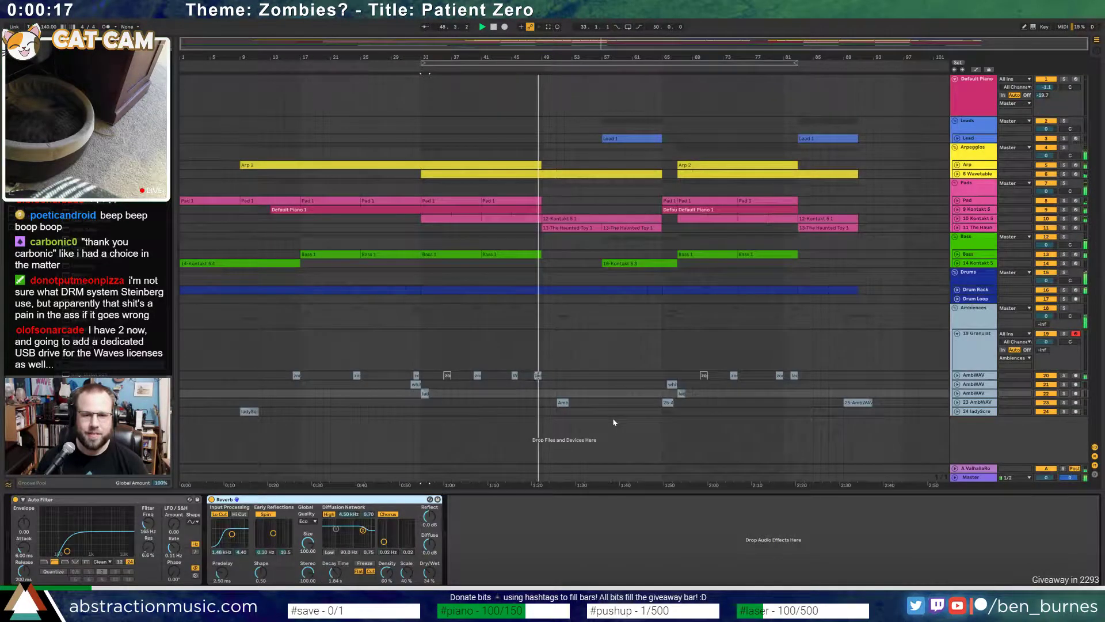
click(958, 333)
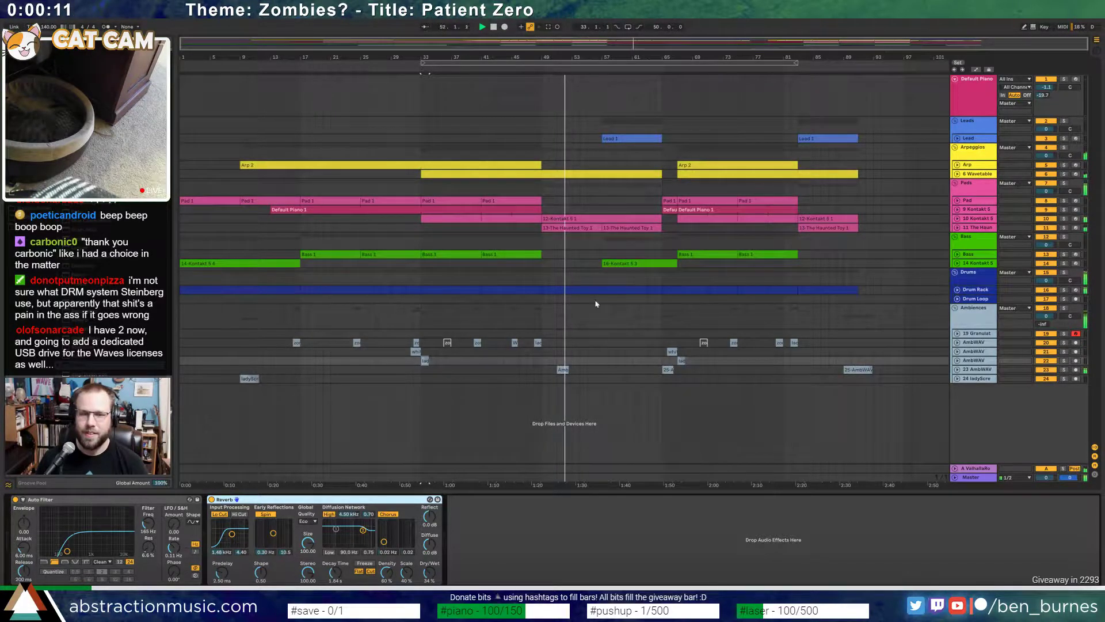
- Examine the AmbWAV clips near bars 51 and 82 and their effect chains while replaying the song from about bar 48
double_click(563, 369)
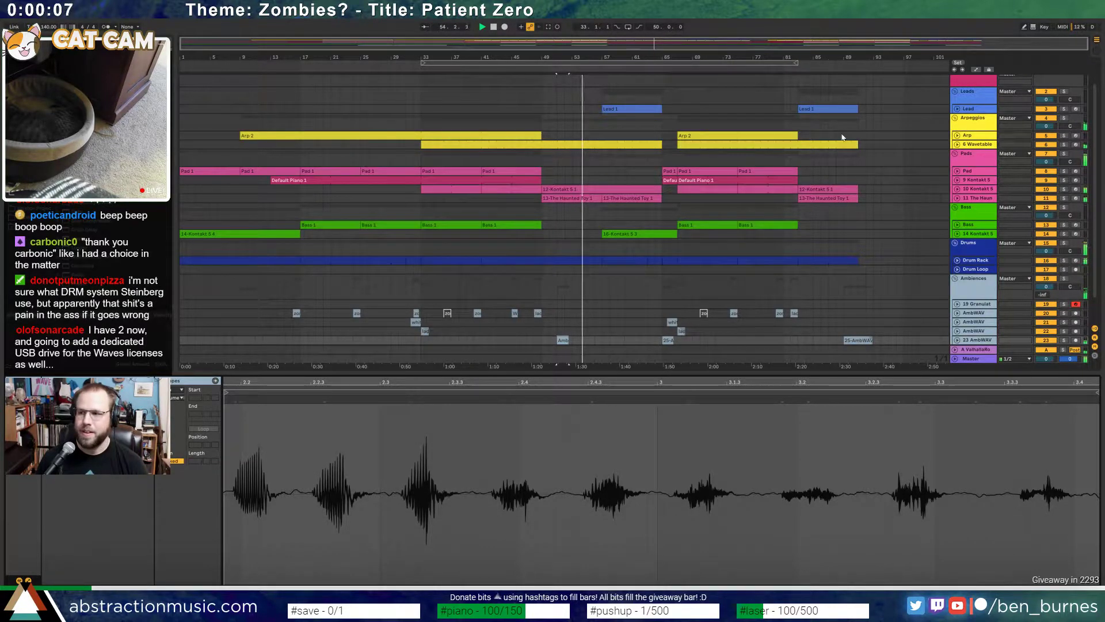
key(shift+Tab)
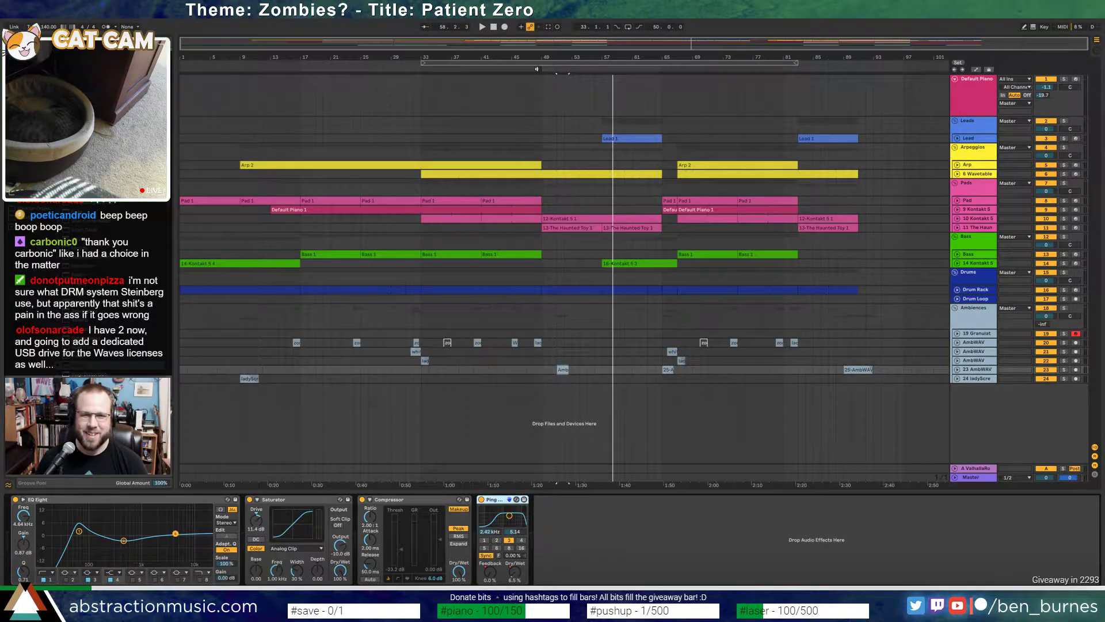
key(space)
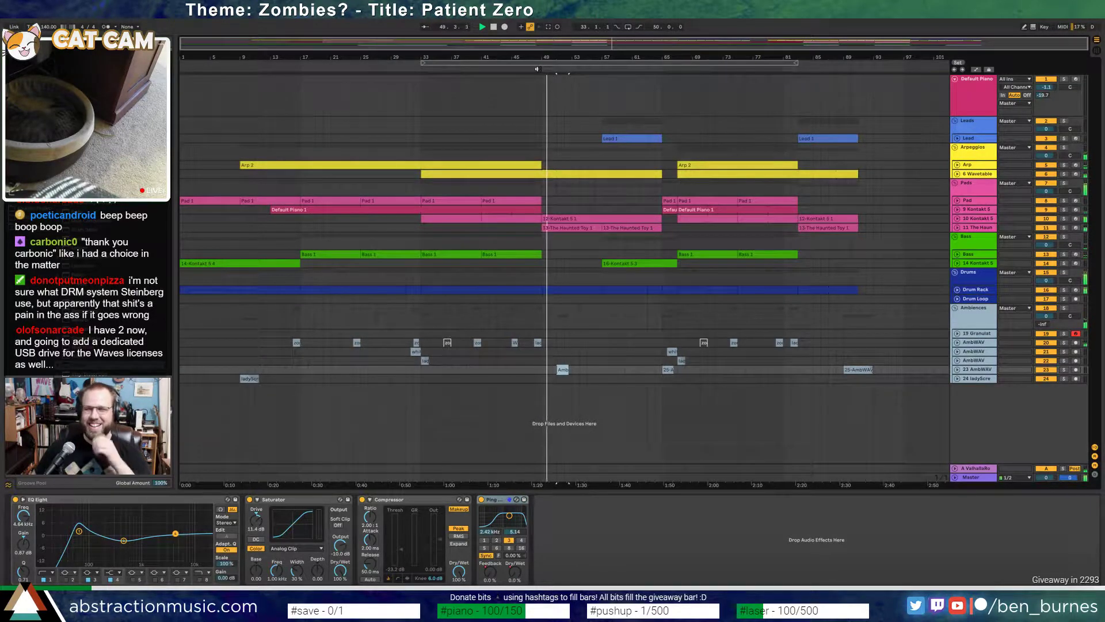
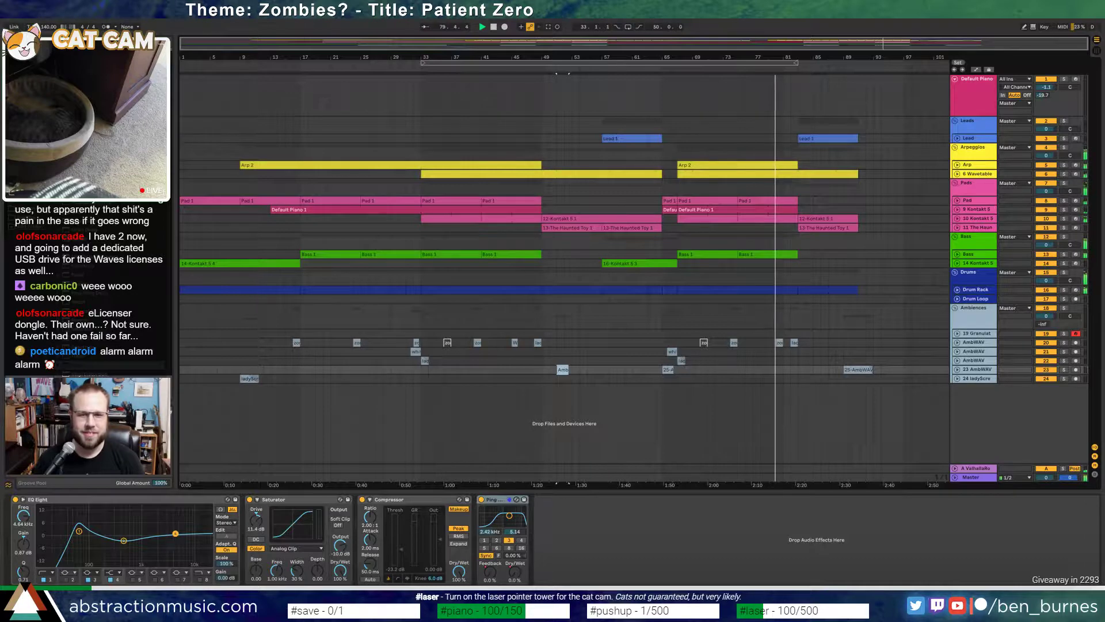
double_click(795, 344)
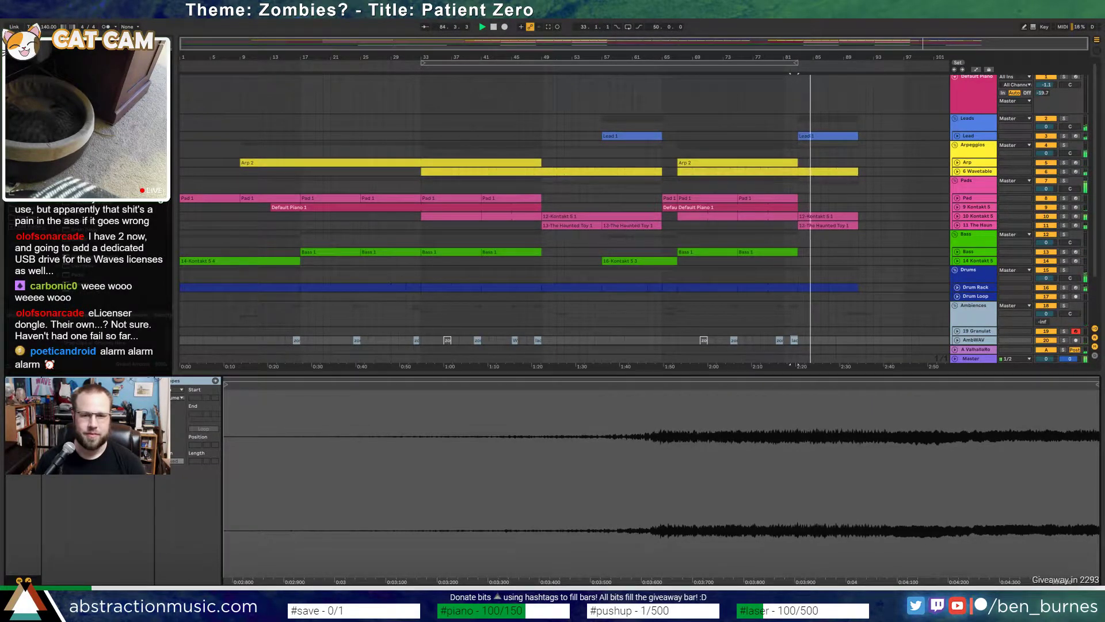
key(shift+Tab)
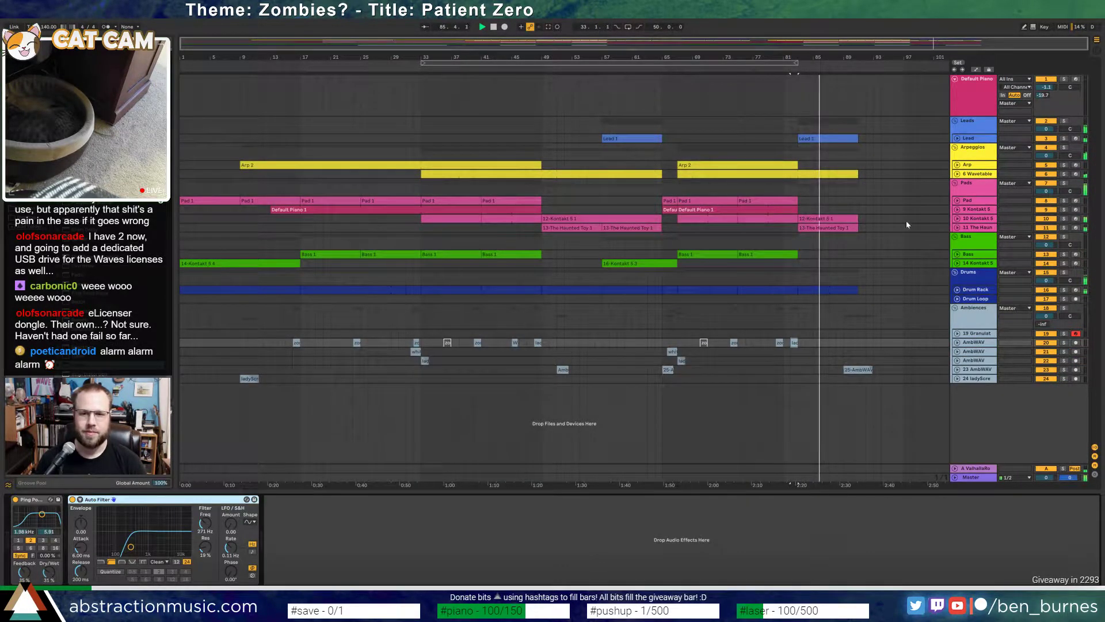
- Show automation on the unfolded Kontakt 5 pad track and adjust its Utility gain over the final clip to about -4.3 dB
click(970, 220)
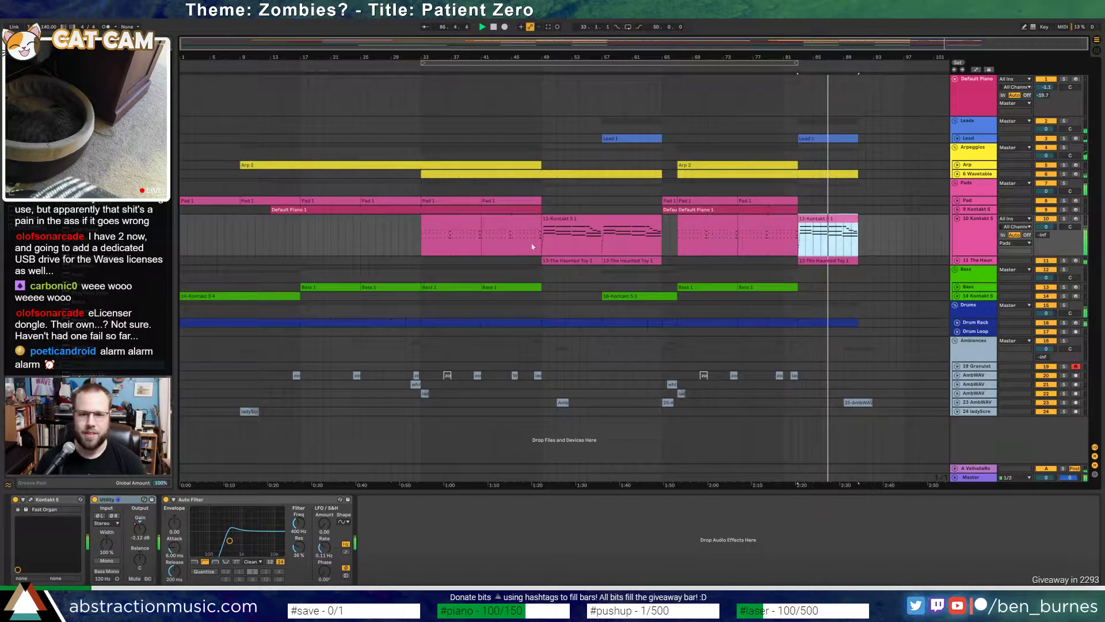
key(a)
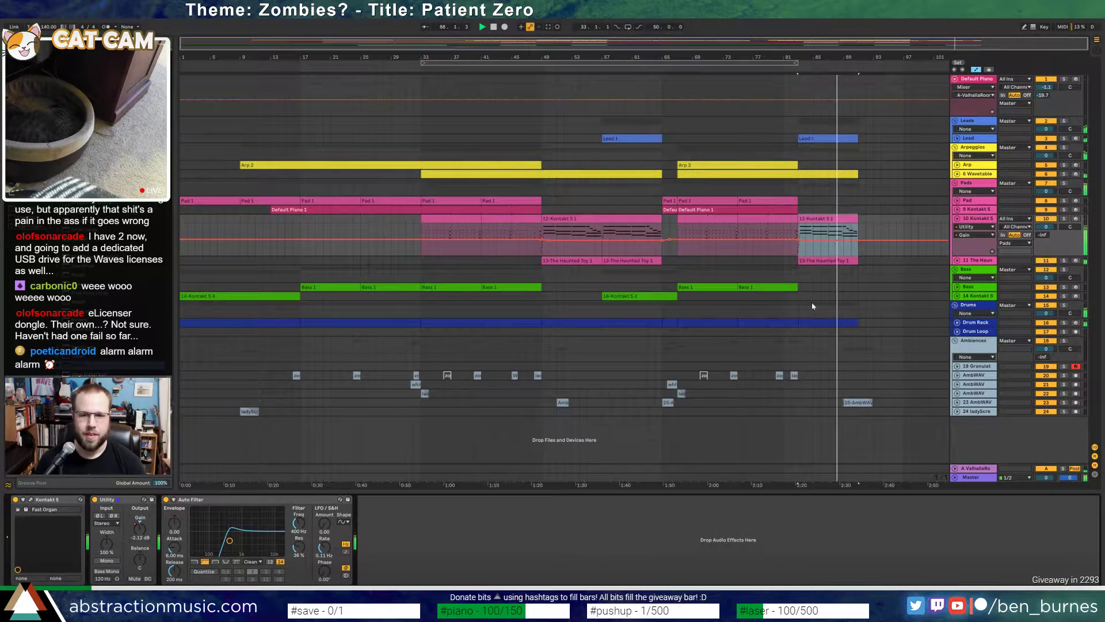
click(867, 229)
drag(850, 244, 855, 247)
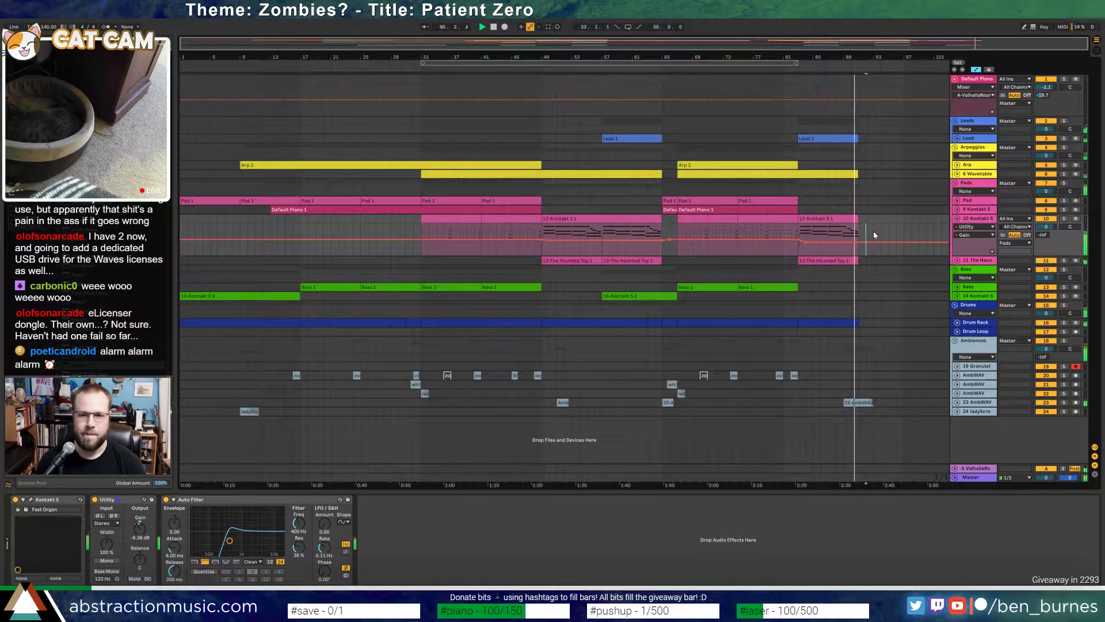
drag(864, 243, 865, 241)
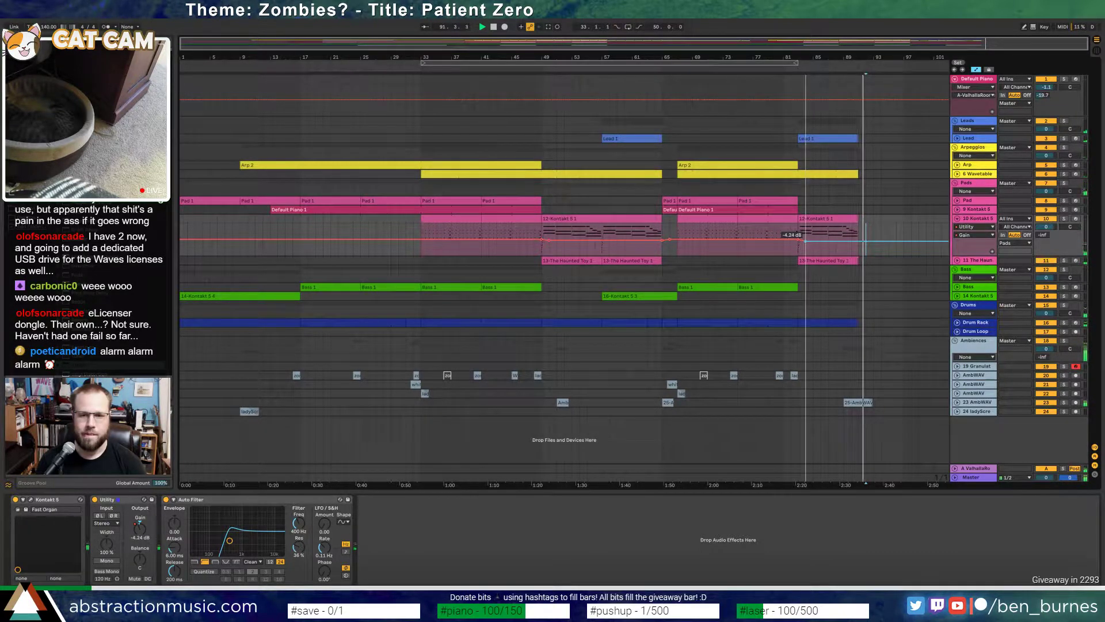
- Extend the final Kontakt 5 pad clip by one bar and lengthen its last held notes to fill the added bar
double_click(848, 244)
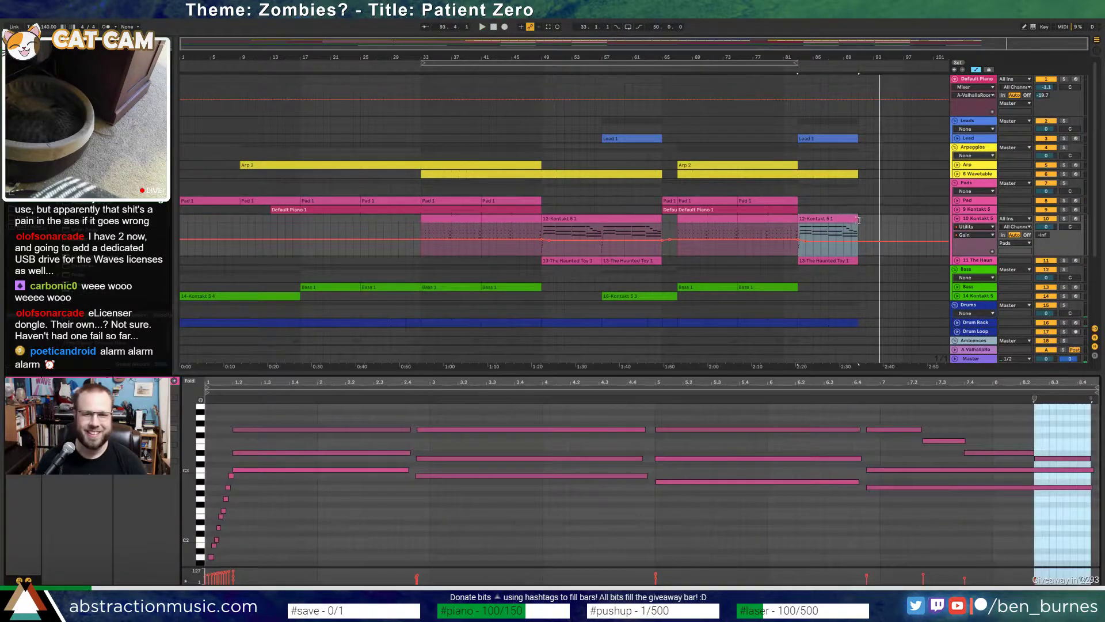
drag(859, 220, 865, 220)
mouse_move(976, 473)
mouse_down()
mouse_move(987, 488)
mouse_move(1031, 468)
mouse_move(950, 478)
mouse_move(966, 475)
mouse_up()
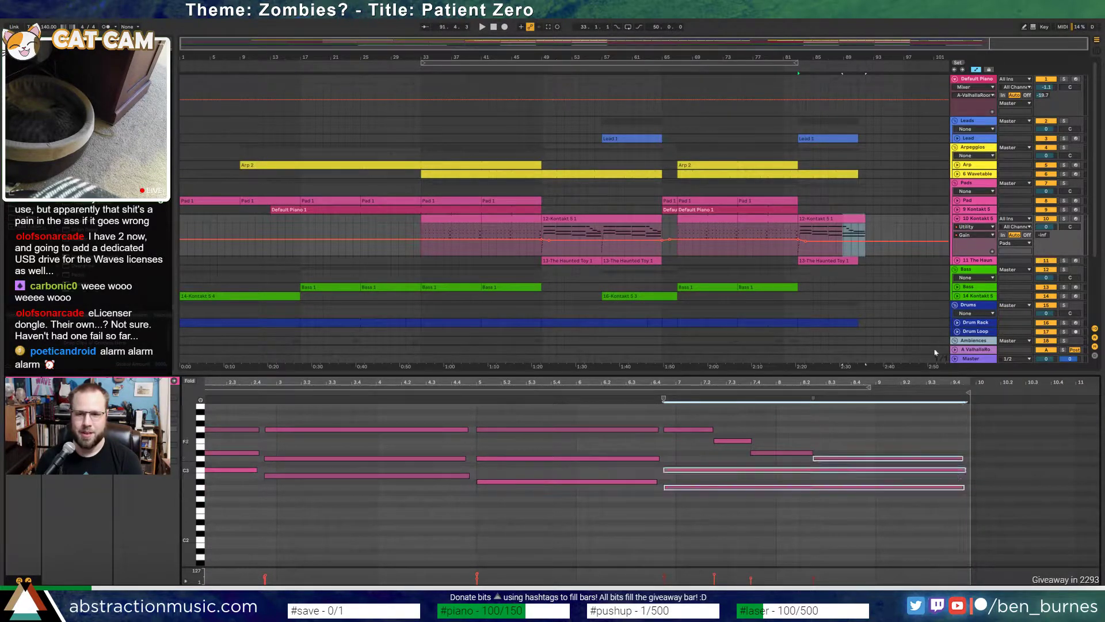
- Shape a curved Utility gain fade-down over the end of the extended Kontakt 5 clip and play from about bar 87
click(888, 245)
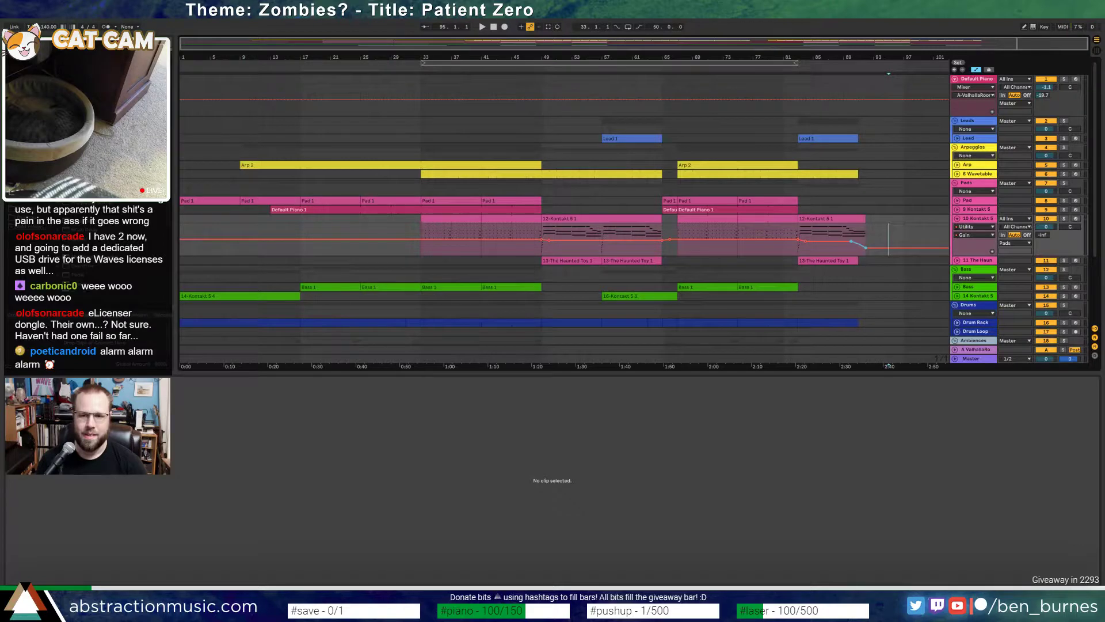
click(831, 235)
key(space)
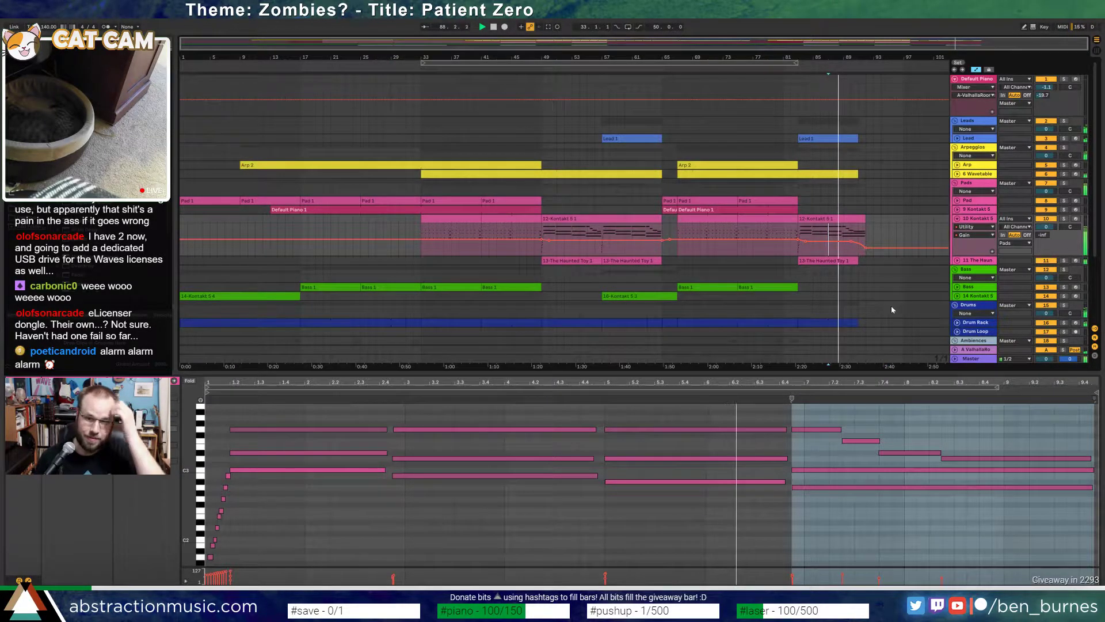
- Stop playback, hide the automation lanes and leave the Kontakt 5 pad and Drum Rack tracks folded
scroll(891, 305, down, 2)
click(957, 304)
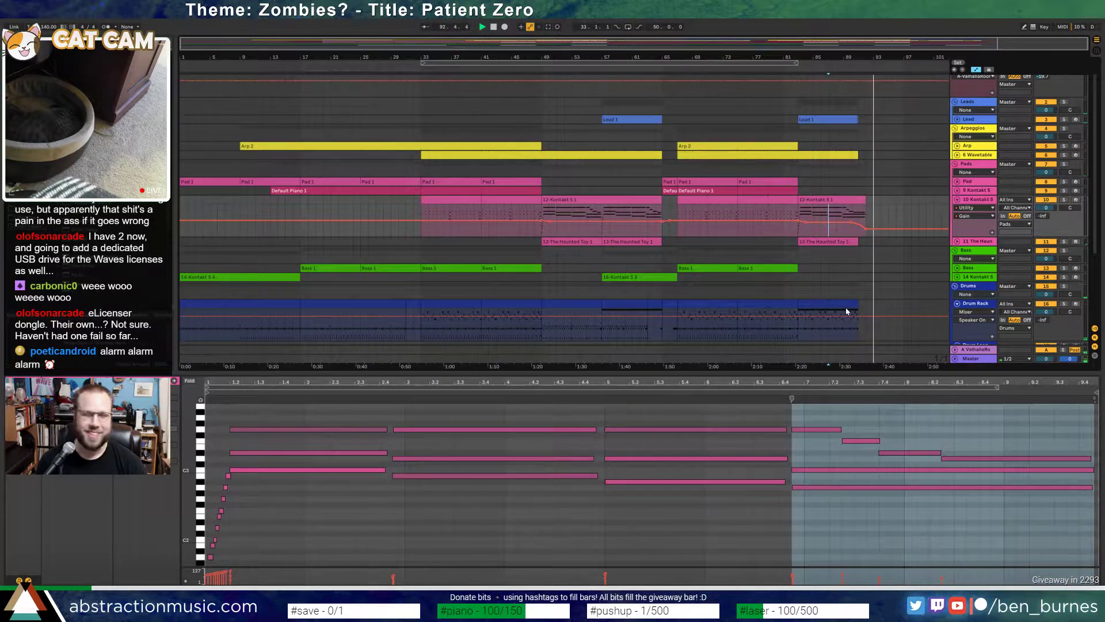
key(space)
key(a)
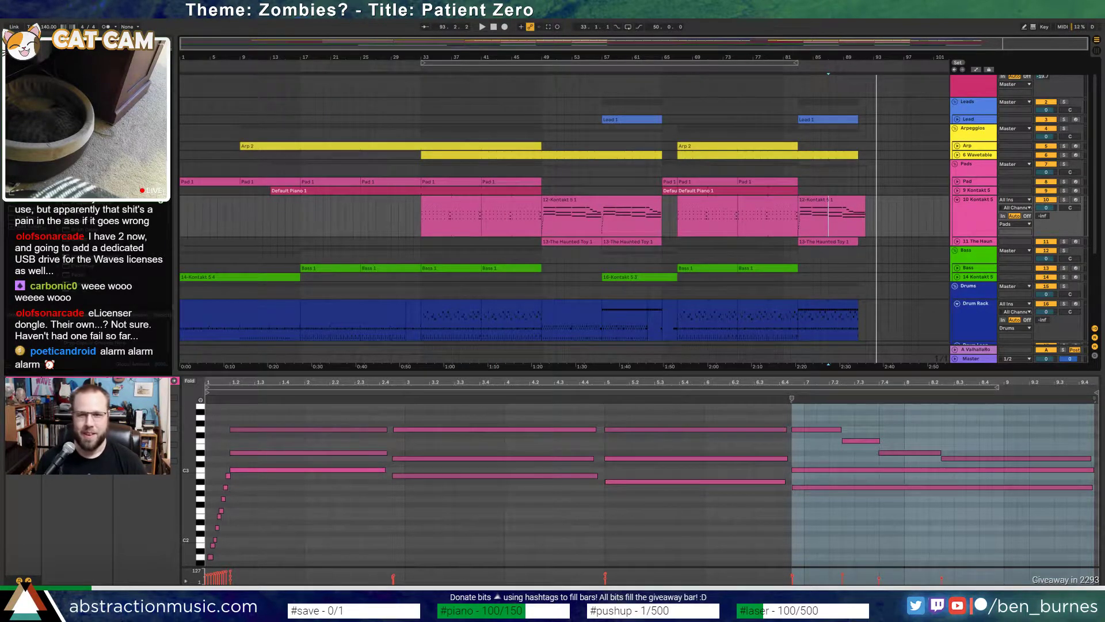
click(957, 200)
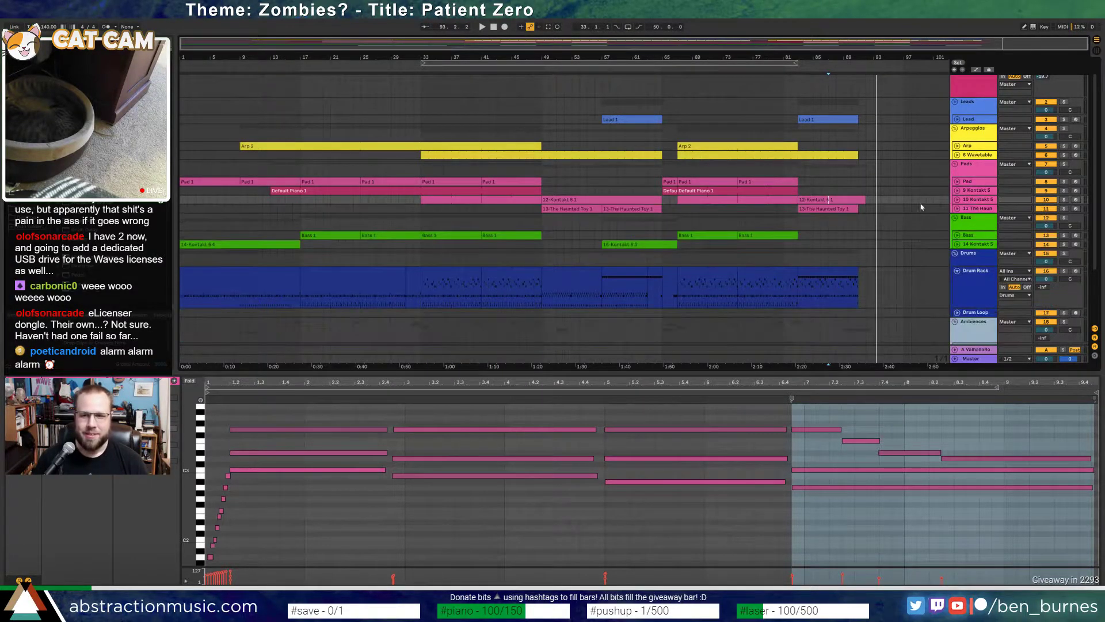
click(957, 270)
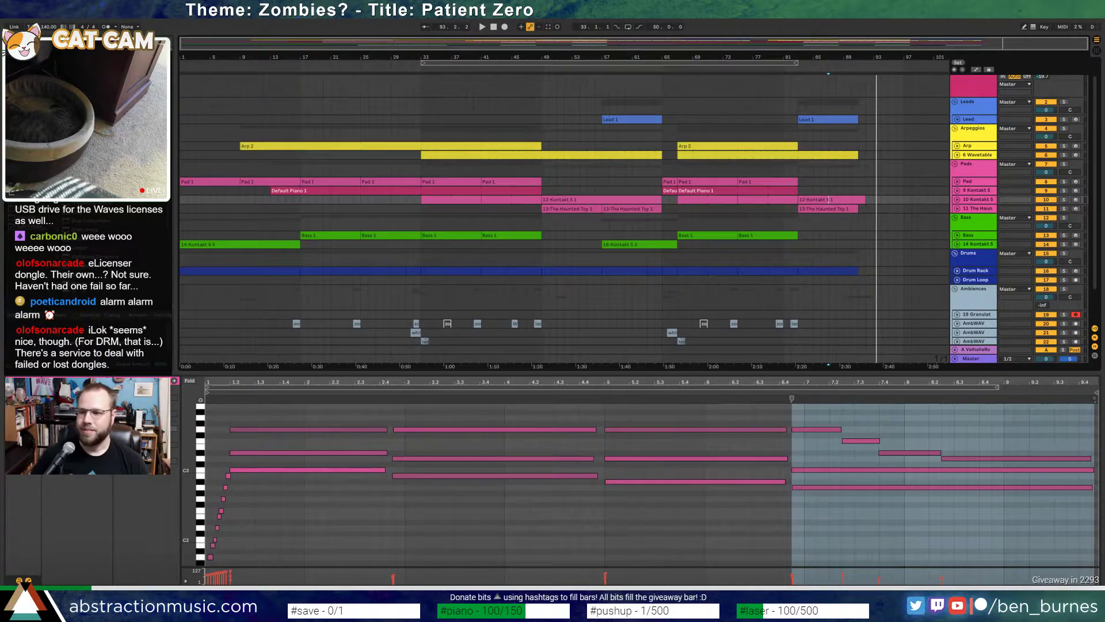
- Switch to Twitch in the browser, search for "music" and open the Music & Performing Arts category
drag(1104, 53, 678, 90)
click(460, 136)
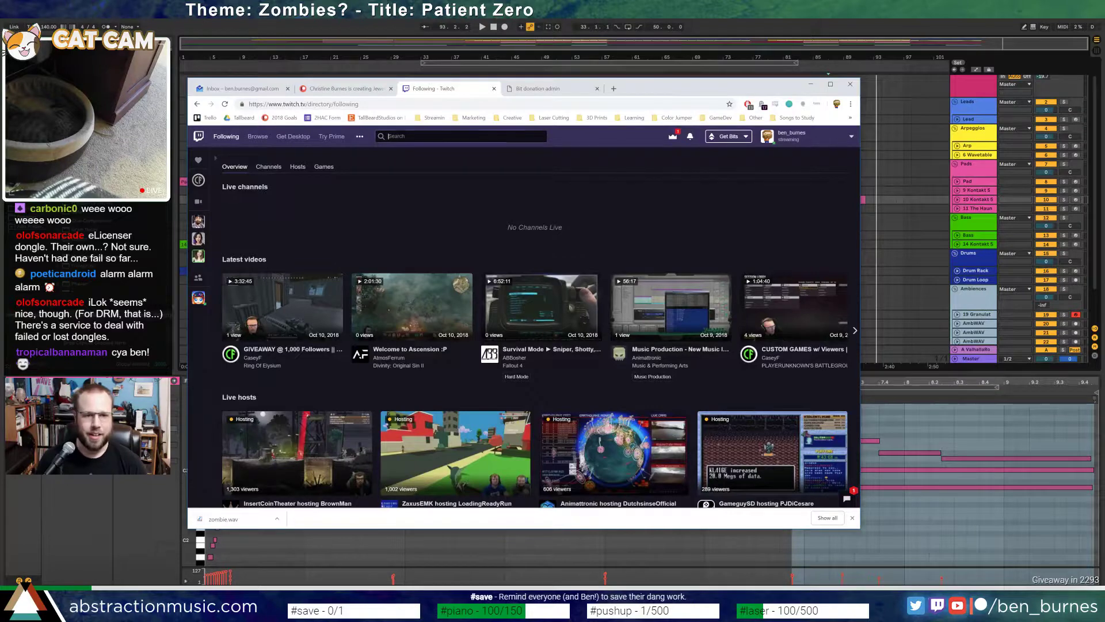
text(music)
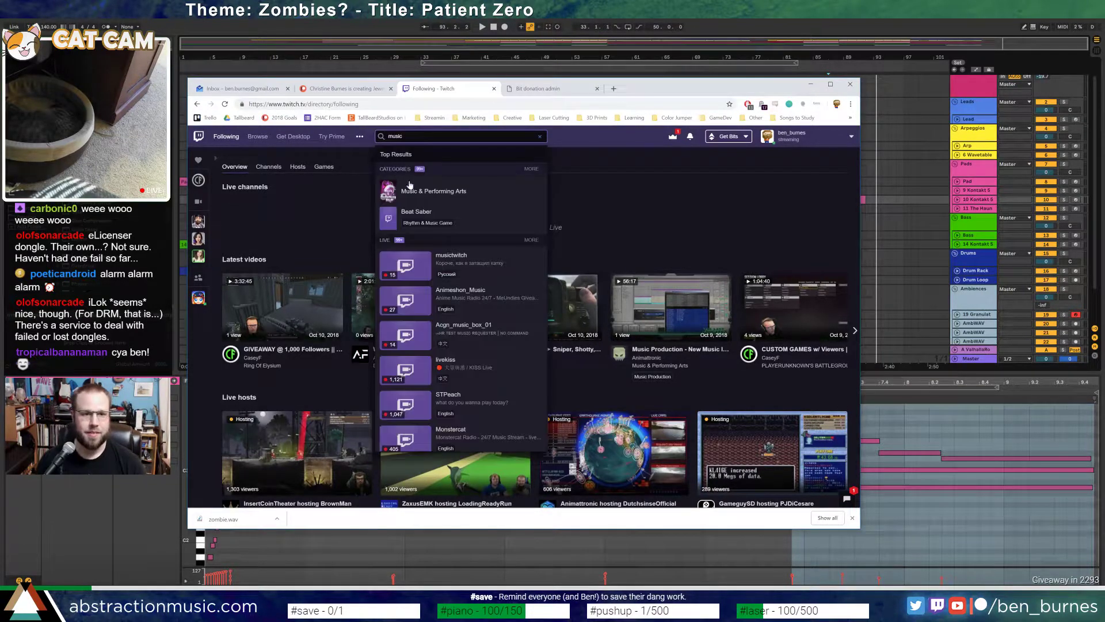
click(472, 197)
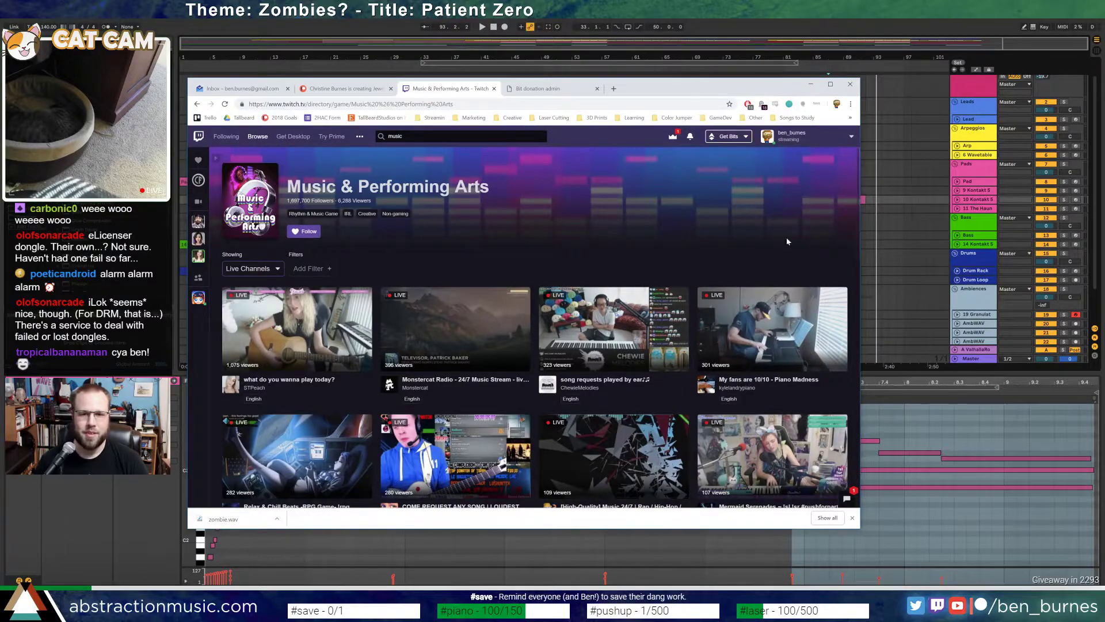
- Browse the category's live channels and open the "Music Production ( Logic Pro X)" stream
scroll(788, 242, down, 15)
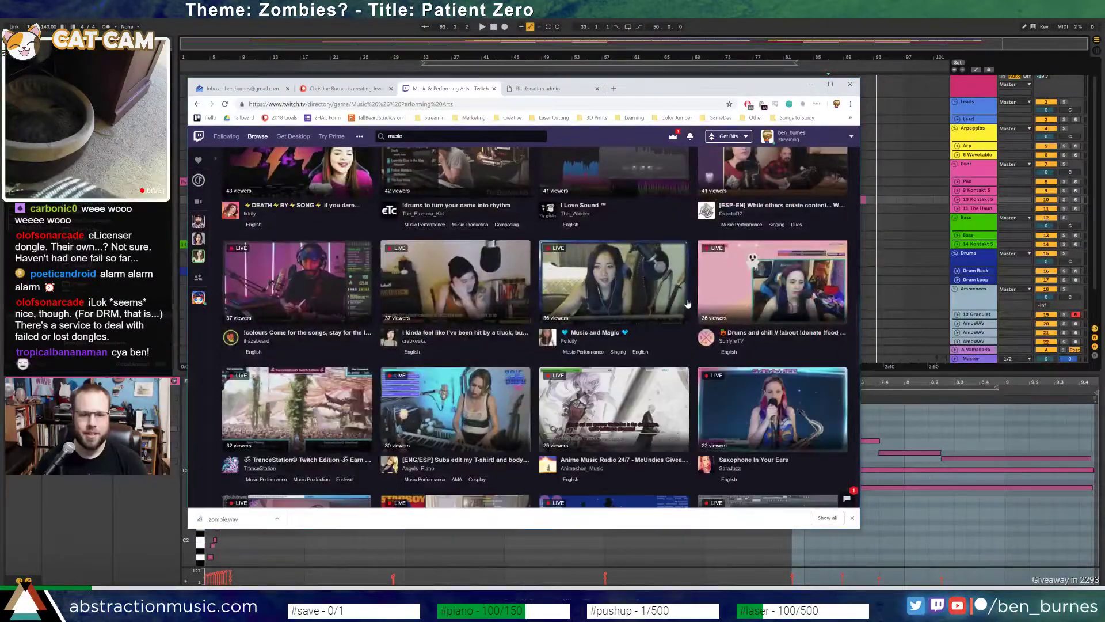
scroll(688, 304, down, 5)
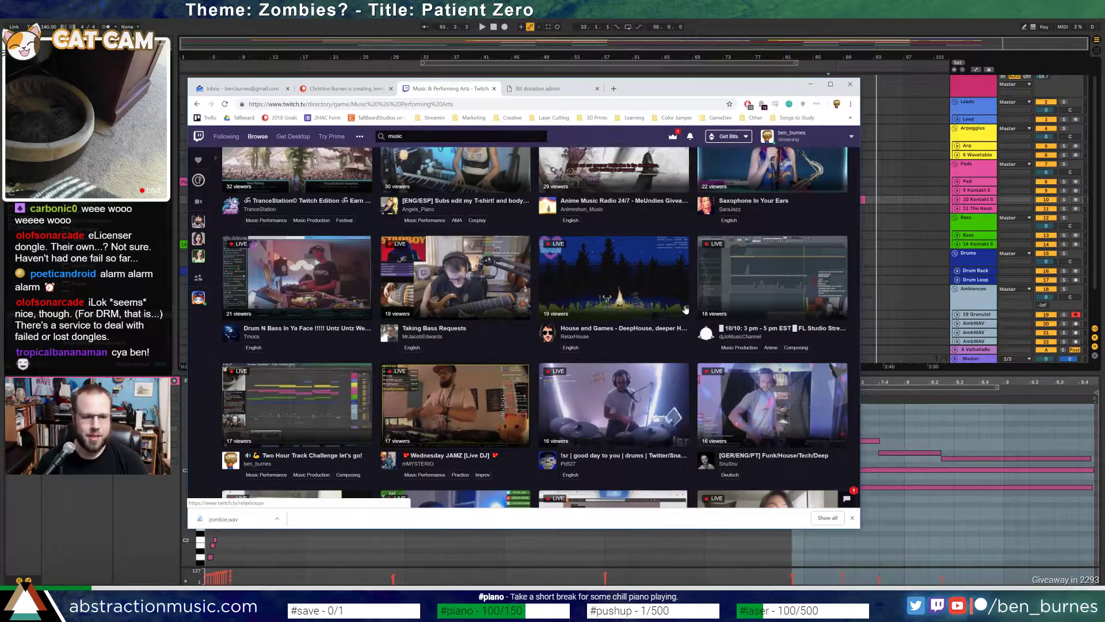
scroll(685, 309, down, 3)
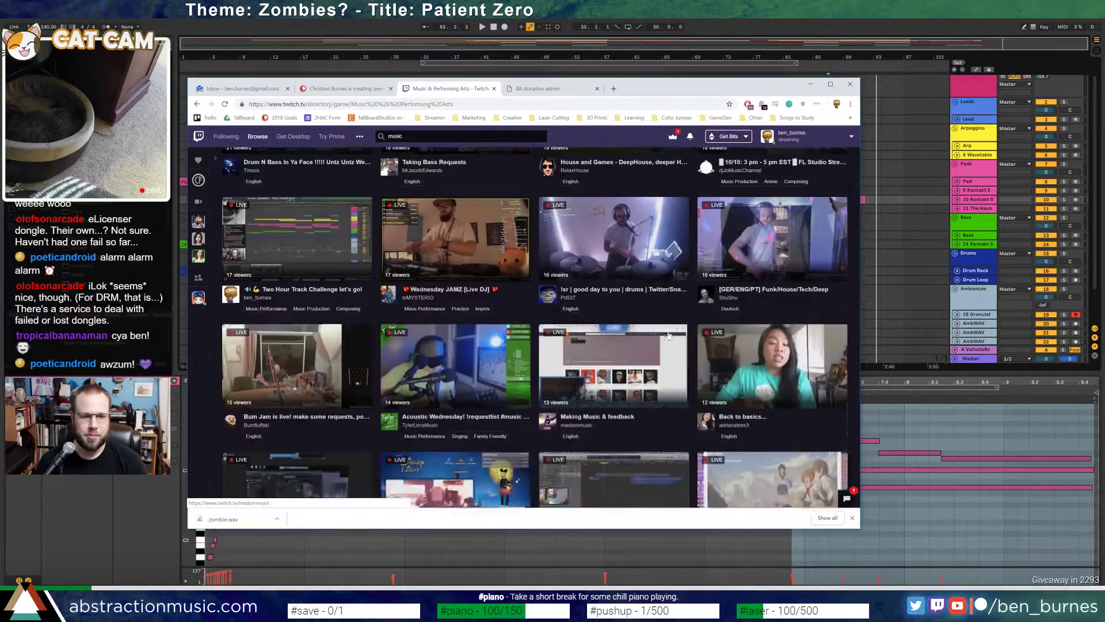
scroll(671, 337, down, 3)
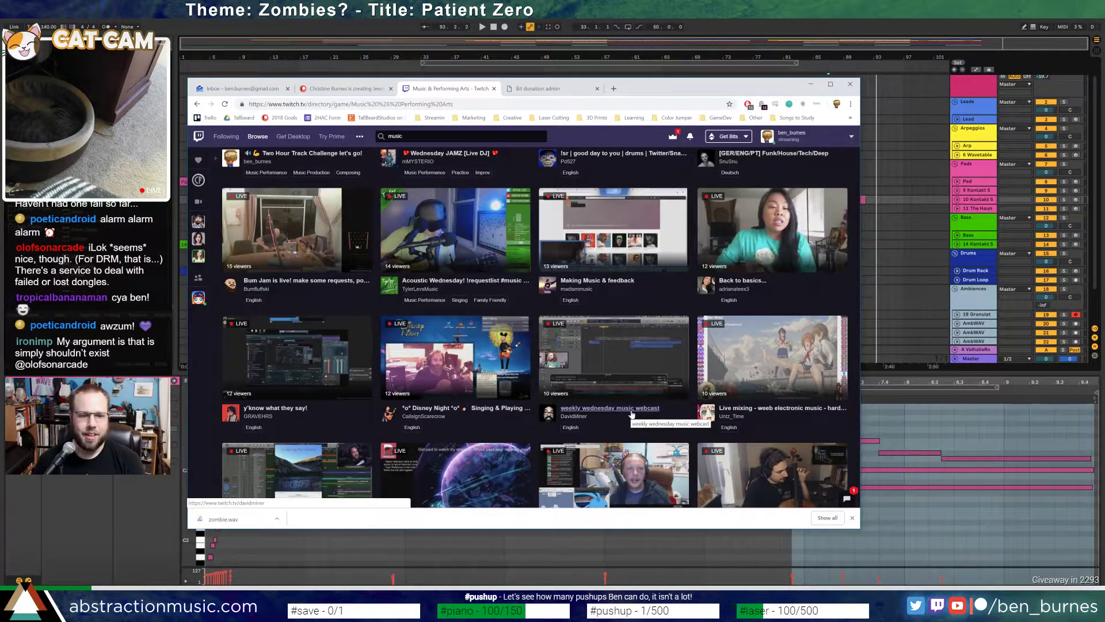
scroll(631, 414, down, 2)
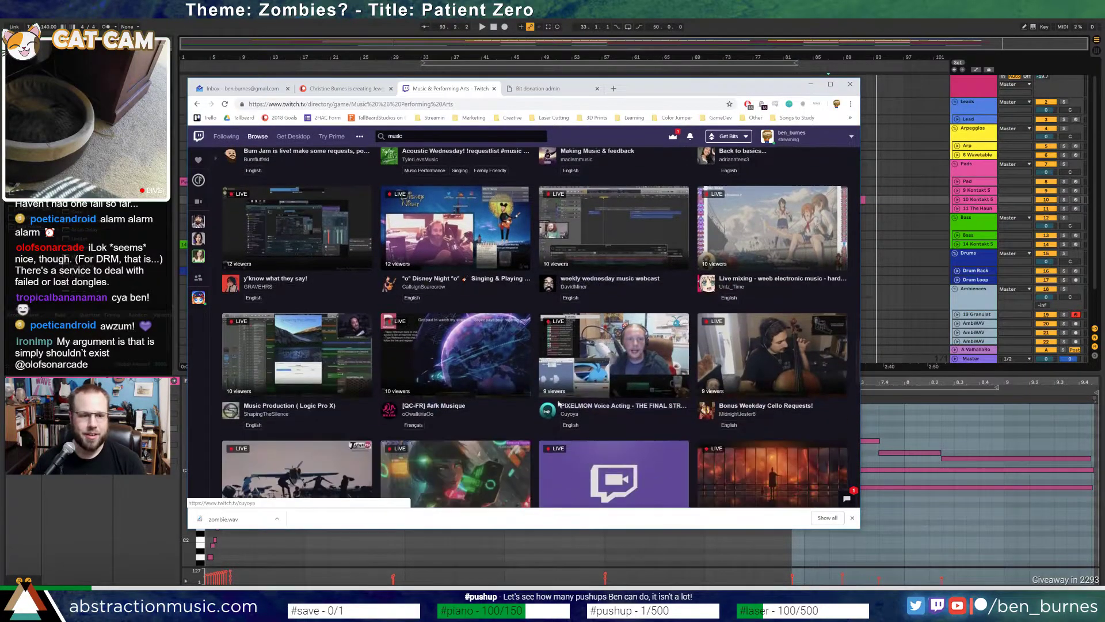
click(317, 406)
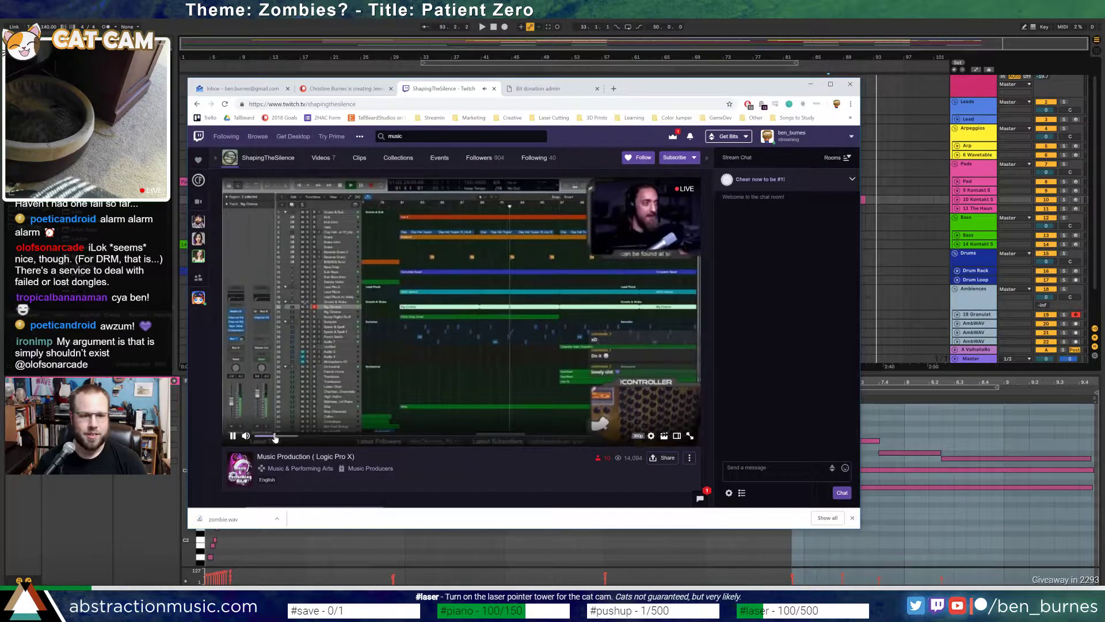
- Pause the stream, select its channel name in the web address, and open the Twitch live dashboard in a new tab
click(610, 196)
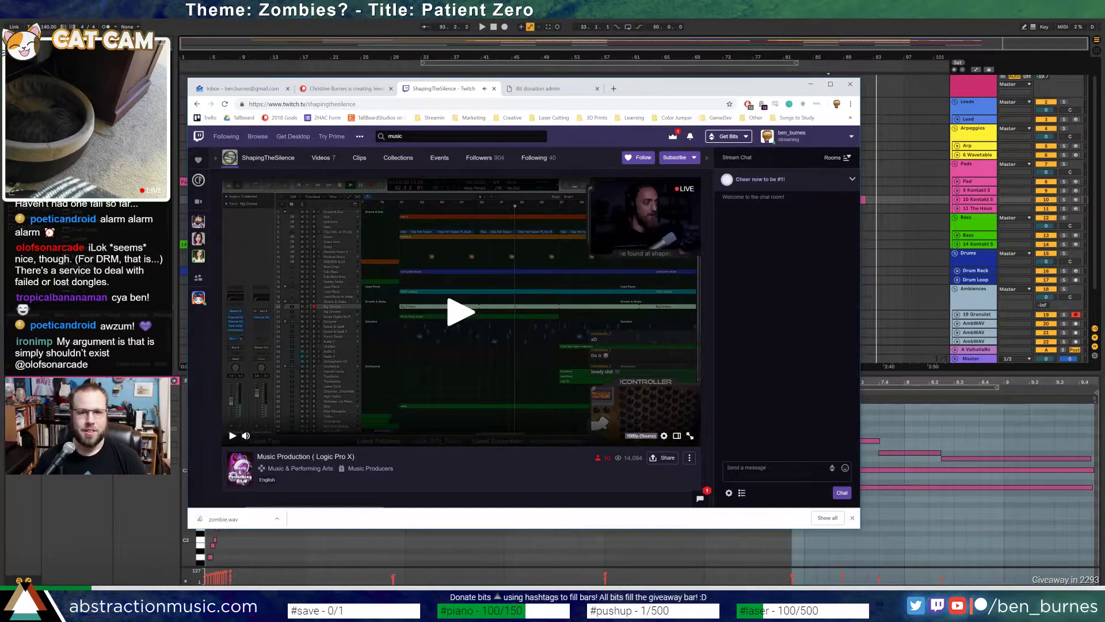
double_click(331, 104)
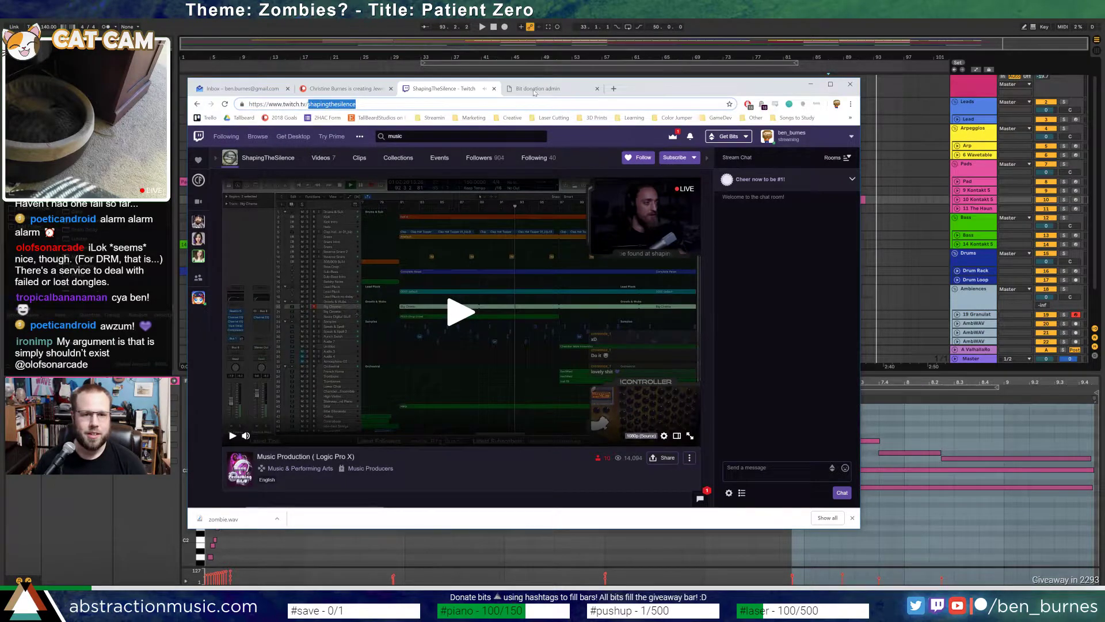
click(433, 118)
middle_click(436, 130)
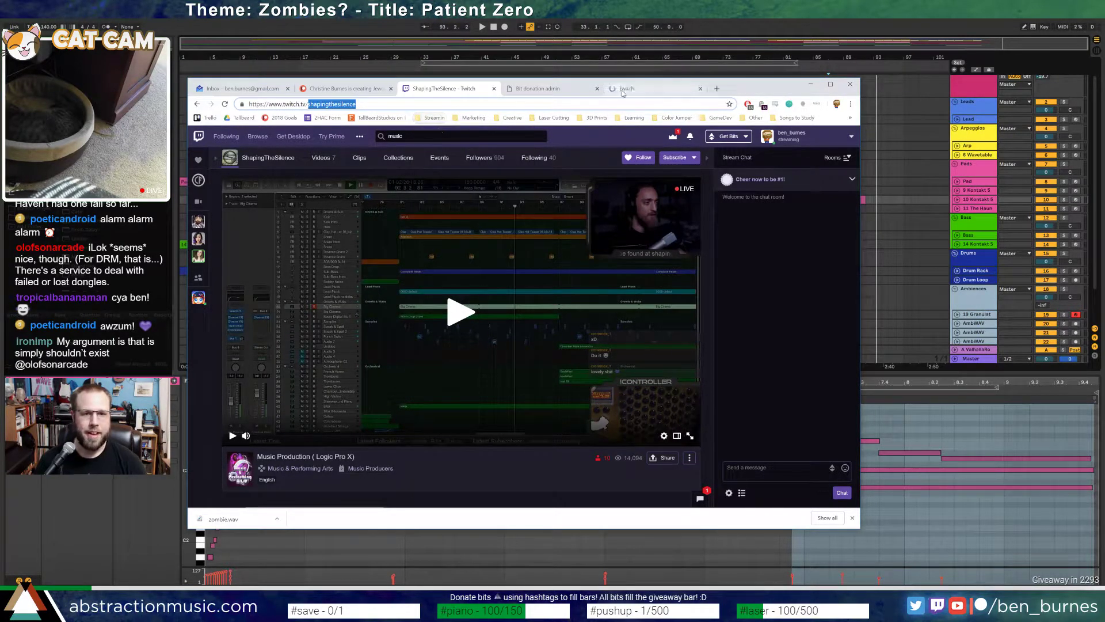
click(622, 92)
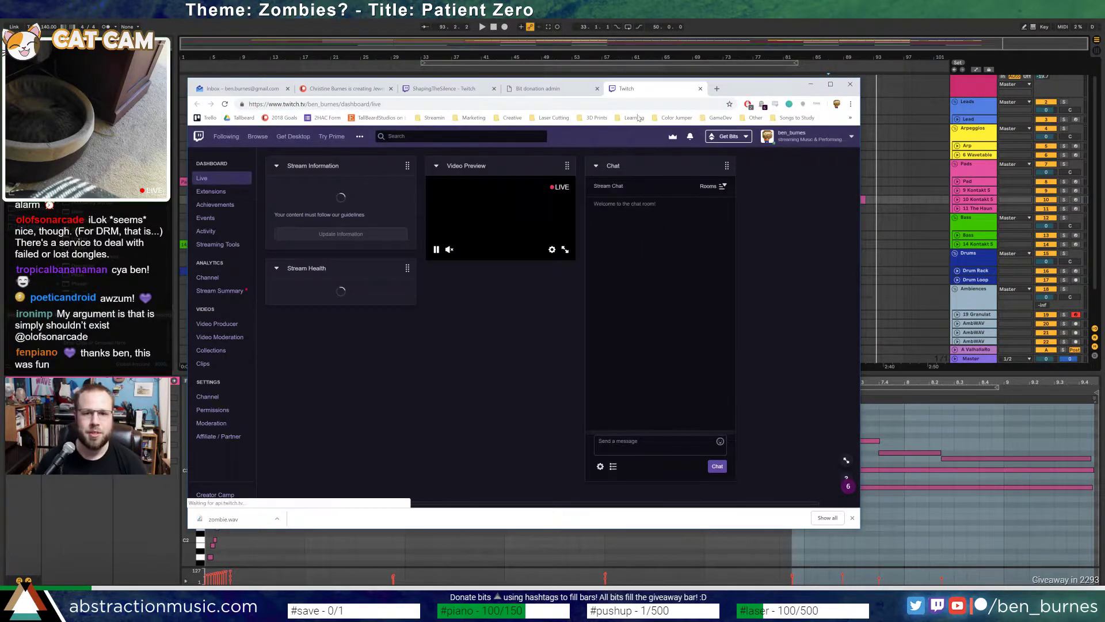
- Send "/raid shapingthesilence" in the dashboard chat and move the browser window away to reveal the Ableton Live arrangement
click(640, 440)
text(/raiod)
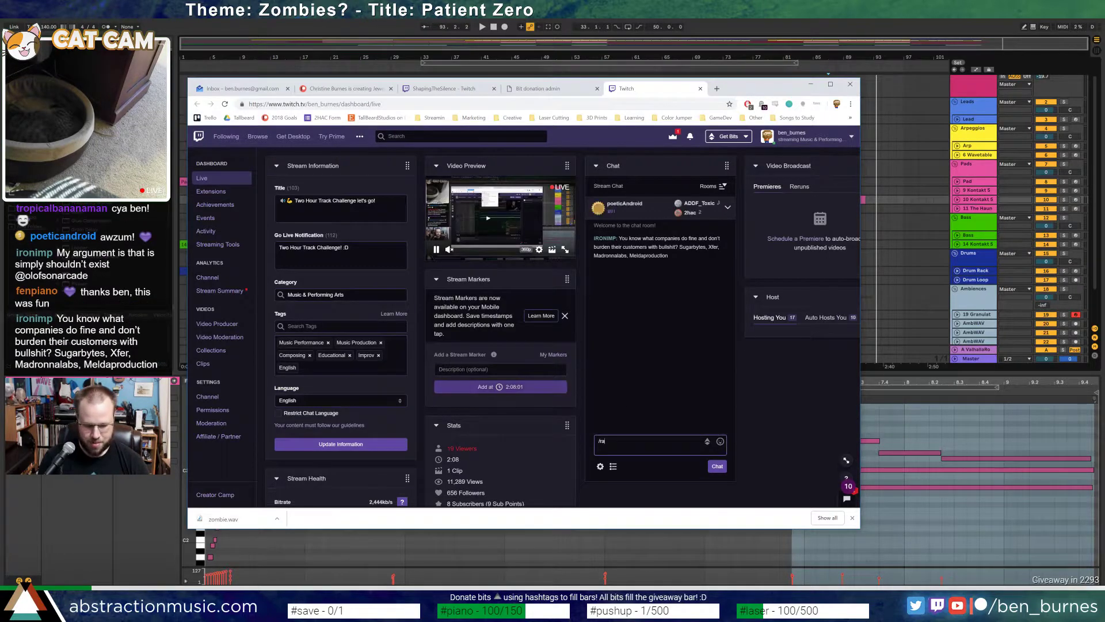
key(BackSpace)
key(BackSpace)
text(d shapingthesilence)
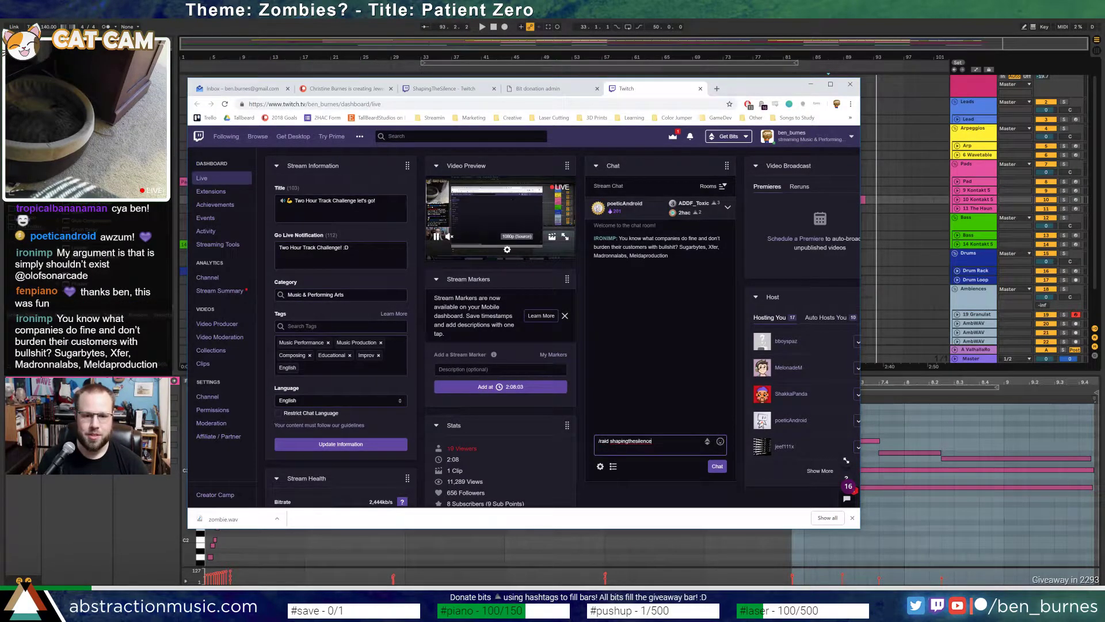
key(Return)
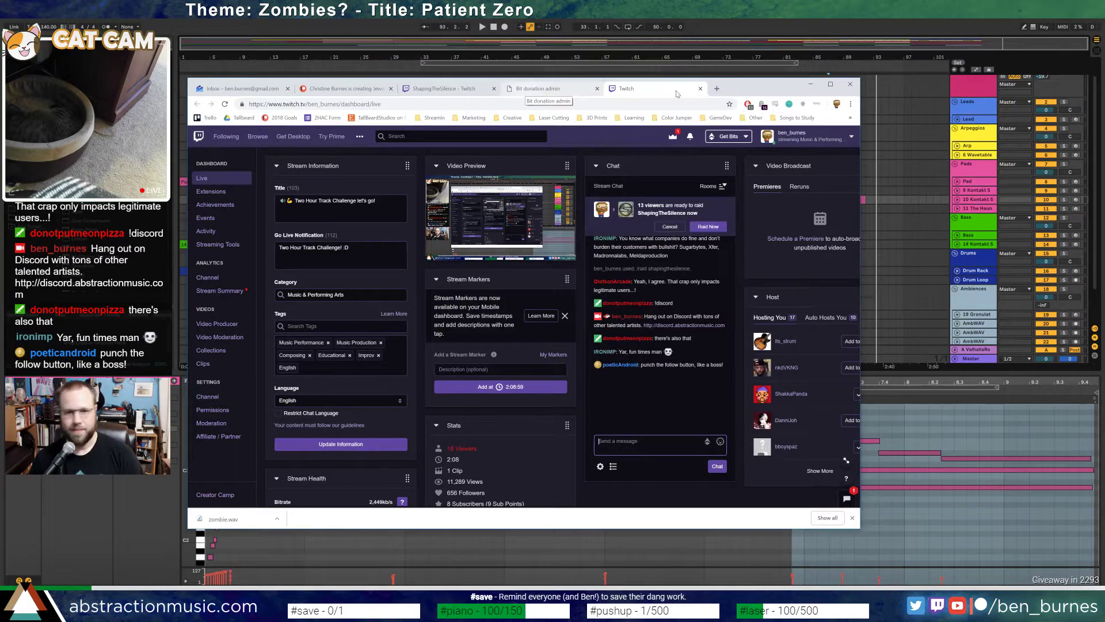
drag(736, 90, 1104, 106)
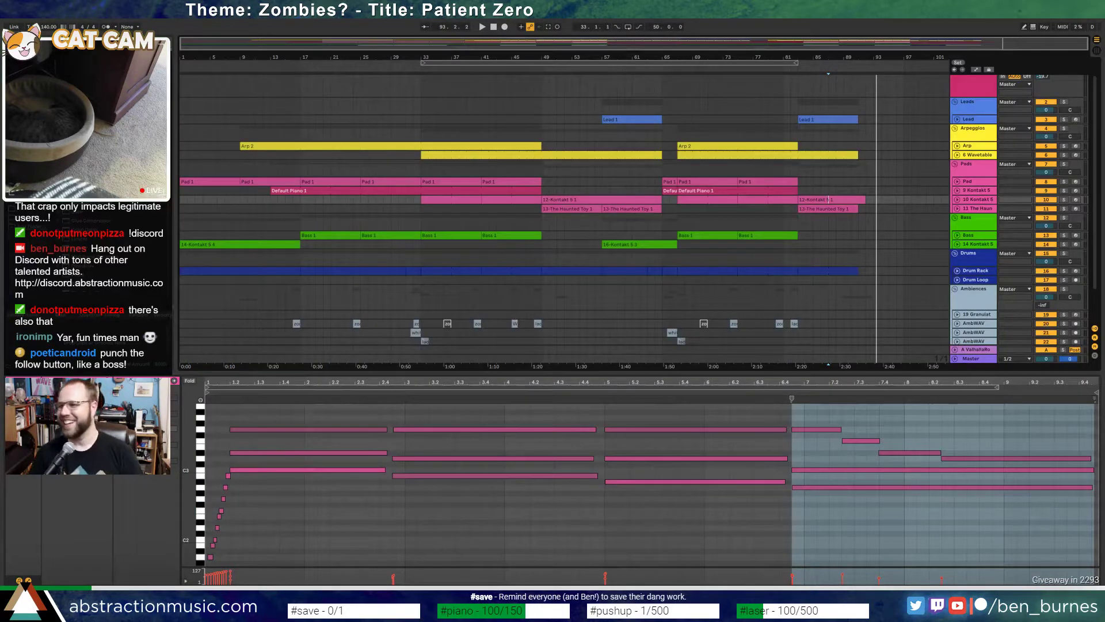